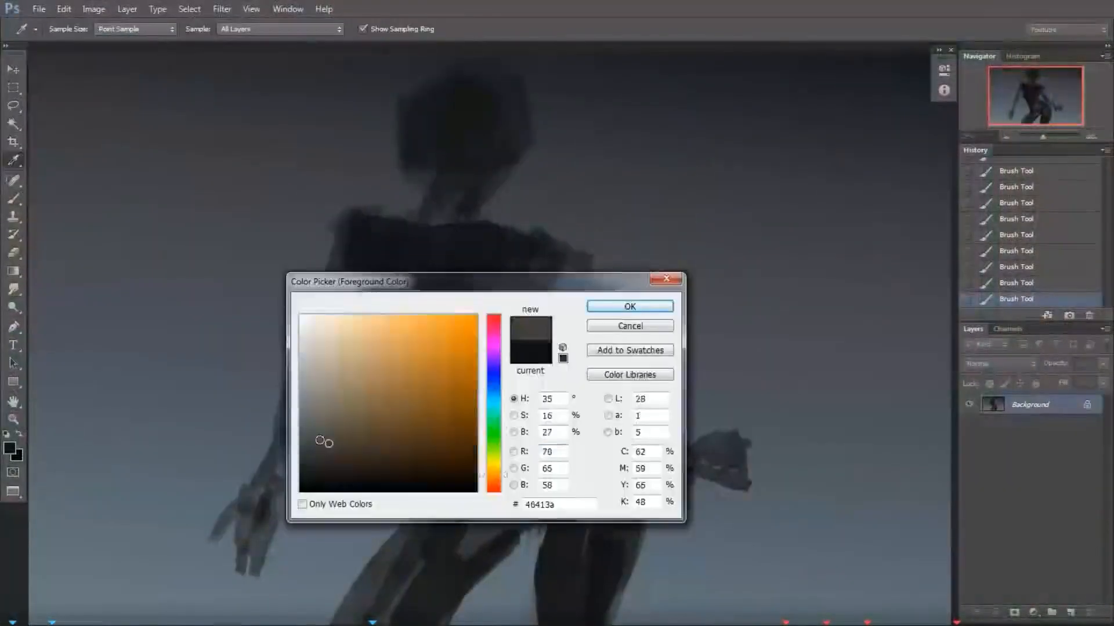
Step: Block in the figure's shoulders and upper torso with brush strokes, using a smaller brush
mouse_move(393, 319)
left_mouse_down()
mouse_move(517, 268)
mouse_move(601, 349)
mouse_move(635, 423)
left_mouse_up()
key("bracketleft")
key("bracketleft")
key("bracketleft")
key("bracketleft")
key("bracketleft")
mouse_move(396, 223)
left_mouse_down()
mouse_move(422, 242)
mouse_move(334, 258)
left_mouse_up()
left_click_drag(528, 231, 569, 305)
left_click_drag(583, 252, 583, 307)
Step: Paint the shape of the figure's head and neck
left_click_drag(428, 180, 403, 152)
left_click_drag(417, 84, 520, 166)
mouse_move(415, 145)
left_mouse_down()
mouse_move(445, 105)
mouse_move(495, 87)
left_mouse_up()
left_click_drag(432, 106, 458, 104)
Step: Refine the figure's side, arm and hand with a smaller brush
key("bracketleft")
key("bracketleft")
key("bracketleft")
key("bracketleft")
left_click_drag(531, 314, 572, 382)
left_click_drag(333, 264, 238, 514)
left_click_drag(353, 342, 276, 510)
mouse_move(348, 399)
left_mouse_down()
mouse_move(299, 321)
mouse_move(324, 394)
left_mouse_up()
left_click_drag(221, 520, 200, 551)
Step: Touch up the edge of the head, then paint the chest and waist with a finer brush
left_click_drag(406, 139, 412, 170)
key("ctrl+plus")
key("ctrl+plus")
key("bracketleft")
key("bracketleft")
key("bracketleft")
left_click_drag(457, 287, 427, 337)
left_click_drag(505, 223, 452, 313)
left_click_drag(574, 418, 441, 435)
mouse_move(424, 372)
left_mouse_down()
mouse_move(429, 441)
mouse_move(453, 406)
left_mouse_up()
Step: Detail the chest and midriff with fine strokes, sampling a color from the painted torso
key("z")
left_click(1081, 204)
key("b")
key("bracketleft")
left_click_drag(603, 237, 455, 285)
left_click_drag(482, 320, 540, 315)
left_click_drag(432, 380, 468, 388)
mouse_move(426, 325)
left_mouse_down()
mouse_move(432, 377)
mouse_move(430, 364)
left_mouse_up()
left_click(447, 339, "alt")
key("bracketleft")
key("bracketleft")
left_click_drag(482, 319, 542, 314)
left_click_drag(435, 411, 473, 480)
Step: Reshape the figure's head with the Liquify filter
key("ctrl+shift+x")
left_click_drag(522, 130, 452, 62)
key("Return")
Step: Flip the whole painting horizontally and open the Color Balance adjustment
key("ctrl+a")
key("ctrl+t")
right_click(773, 276)
left_click(823, 487)
key("ctrl+b")
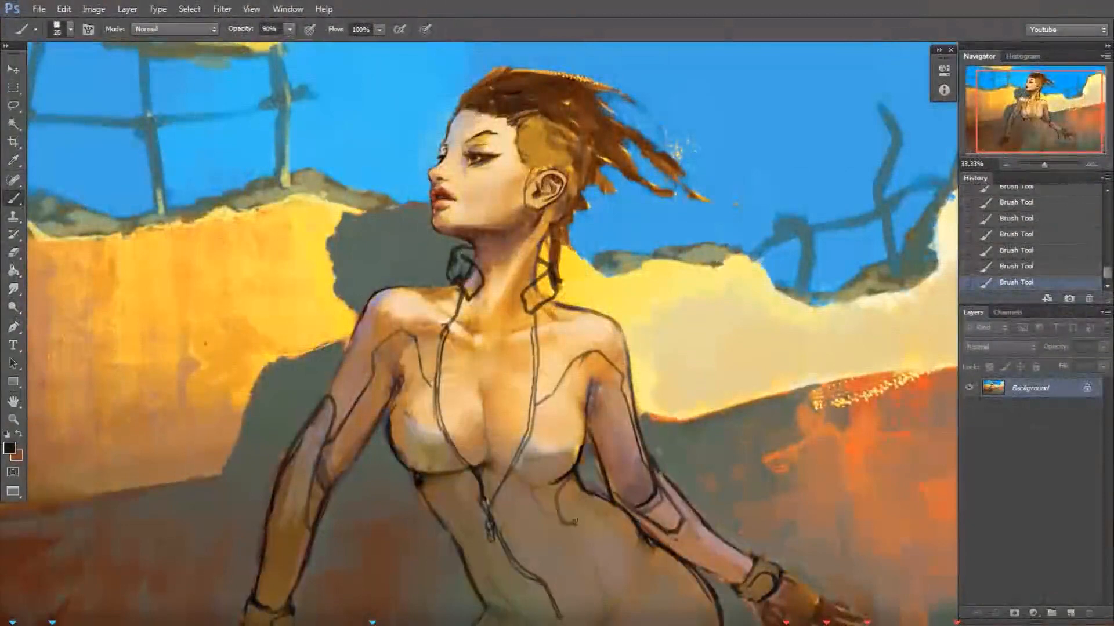
Step: Draw the rounded segments along both sides of the suit's waist and refine the lines beside the open neckline
left_click_drag(603, 505, 643, 574)
mouse_move(424, 504)
left_mouse_down()
mouse_move(504, 609)
mouse_move(452, 528)
left_mouse_up()
left_click_drag(559, 493, 575, 508)
left_click_drag(430, 387, 461, 466)
left_click_drag(538, 405, 517, 470)
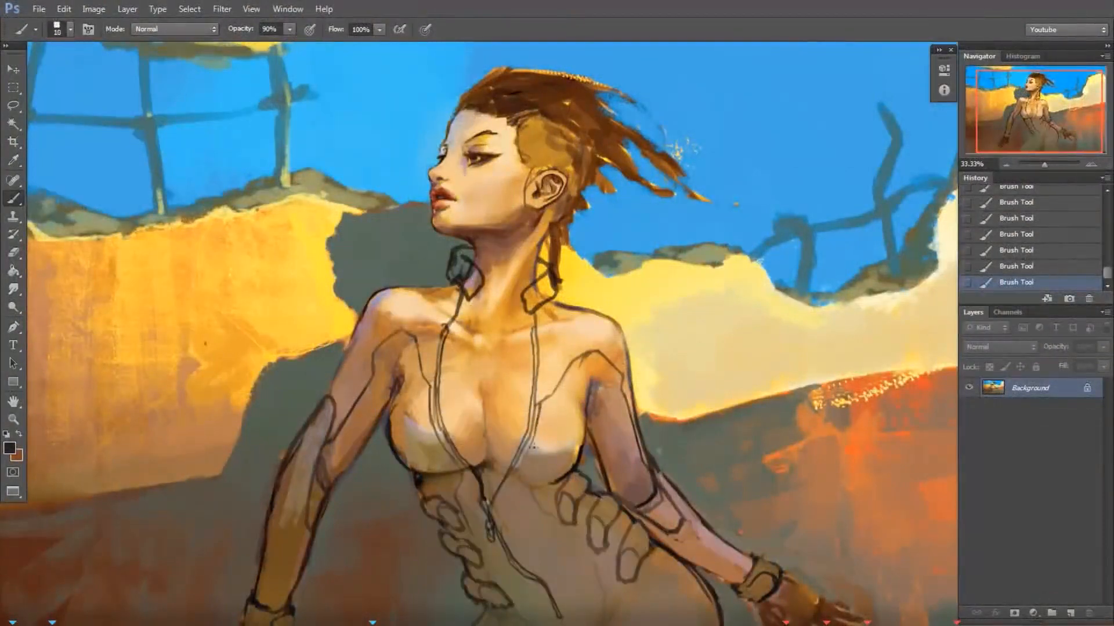
left_click(968, 387)
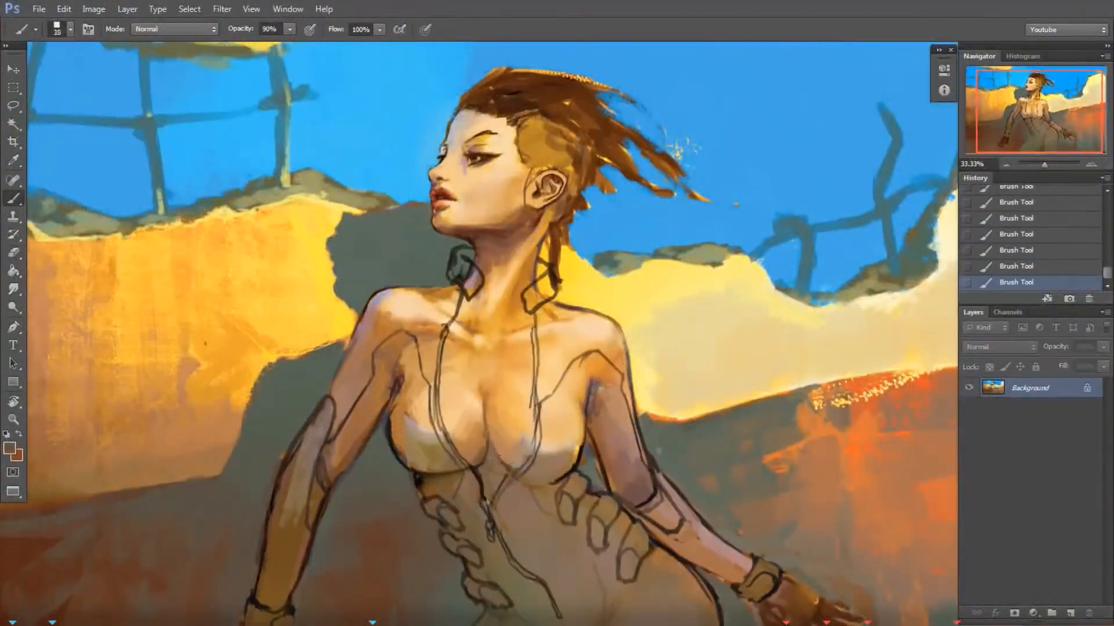
Step: Paint the suit blue-gray over the arms, chest, waist and hips, with lighter gray on the shoulder and forearm
left_click_drag(644, 520, 616, 376)
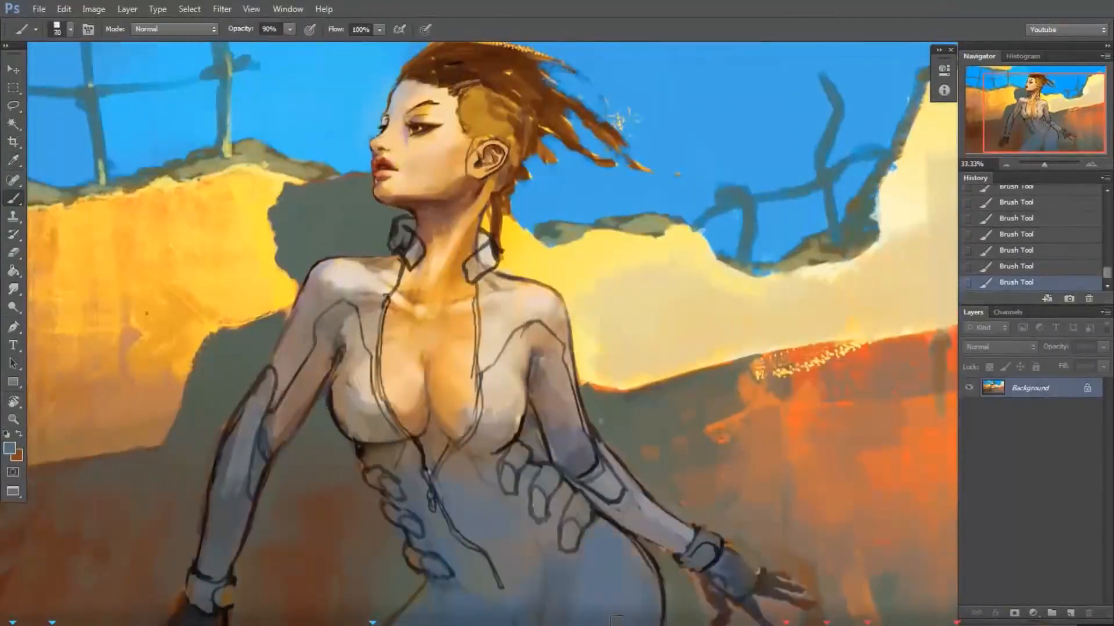
left_click_drag(629, 539, 649, 570)
left_click_drag(522, 406, 498, 450)
mouse_move(333, 394)
left_mouse_down()
mouse_move(345, 434)
mouse_move(342, 354)
left_mouse_up()
left_click(417, 435, "alt")
key("[")
left_click_drag(488, 415, 516, 429)
left_click_drag(307, 290, 383, 261)
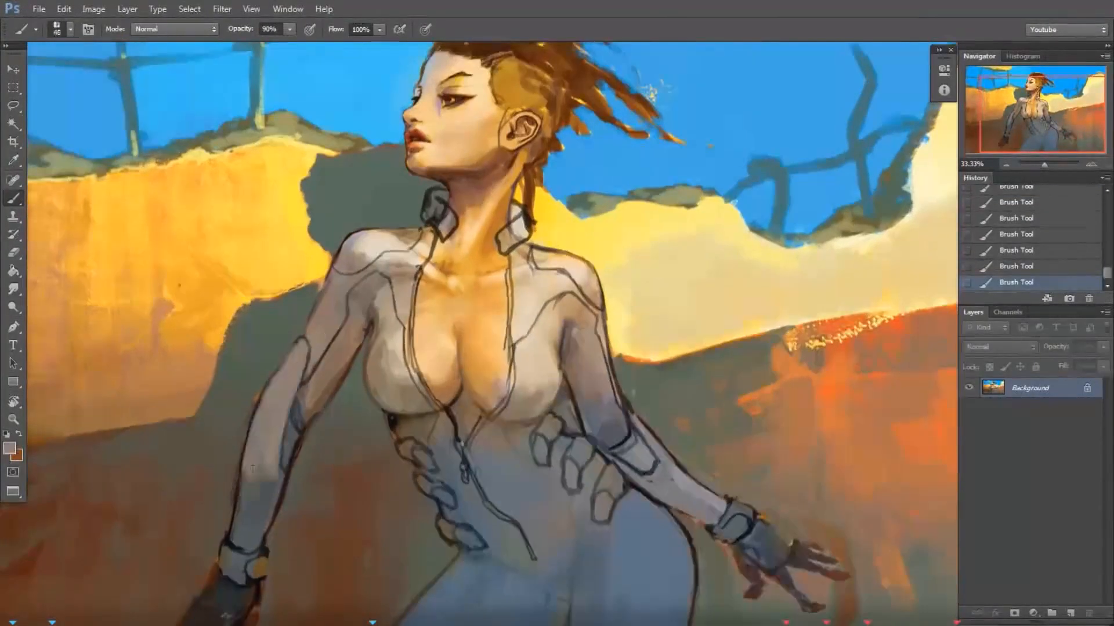
mouse_move(272, 406)
left_mouse_down()
mouse_move(303, 490)
mouse_move(406, 551)
left_mouse_up()
Step: Shade both sides of the suit's upright collar with a fine brush and colors sampled from the painting
key("[")
key("[")
key("[")
key("[")
key("[")
key("[")
key("[")
key("[")
key("[")
key("[")
key("[")
left_click(406, 277, "alt")
left_click_drag(435, 192, 447, 232)
left_click_drag(516, 226, 503, 250)
left_click(516, 209, "alt")
left_click_drag(435, 197, 432, 258)
left_click(517, 264, "alt")
left_click_drag(517, 251, 514, 277)
left_click_drag(435, 221, 426, 245)
Step: Paint the zipper teeth along both edges of the suit's open neckline
left_click(493, 410, "alt")
left_click_drag(512, 281, 467, 445)
mouse_move(414, 285)
left_mouse_down()
mouse_move(458, 442)
mouse_move(450, 414)
left_mouse_up()
key("[")
key("[")
key("[")
mouse_move(510, 287)
left_mouse_down()
mouse_move(510, 399)
mouse_move(506, 337)
left_mouse_up()
Step: Add light highlights to the suit's collar, shoulders and chest
left_click_drag(432, 232, 413, 264)
left_click_drag(557, 273, 586, 302)
left_click_drag(357, 255, 392, 264)
left_click_drag(525, 330, 537, 380)
left_click_drag(400, 339, 394, 389)
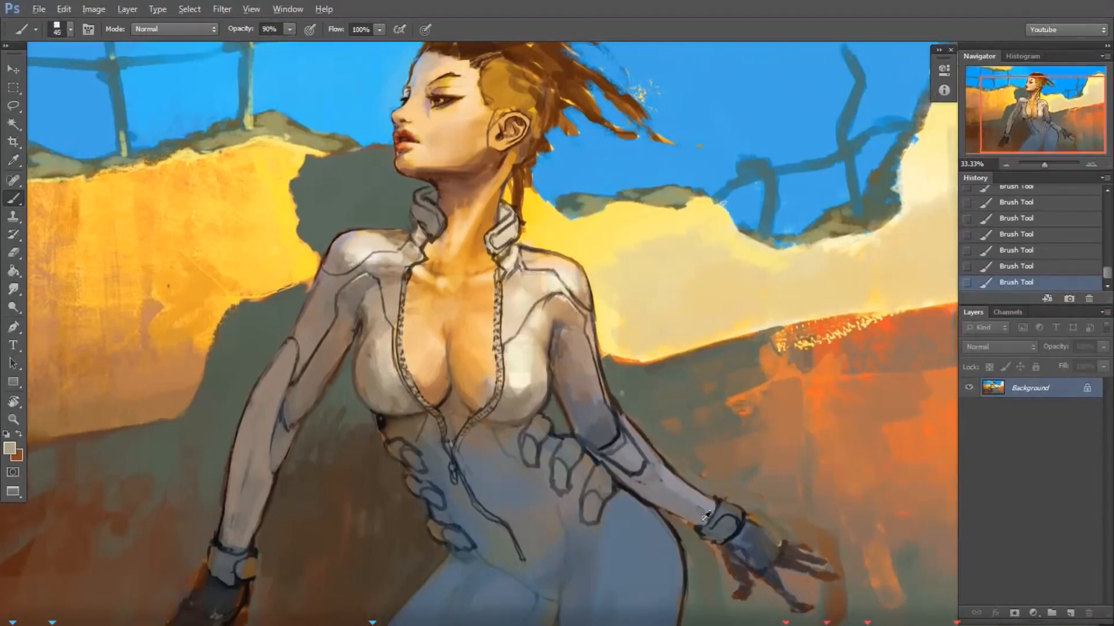
Step: Shade the suit's sleeves along the upper arms
left_click_drag(580, 296, 615, 421)
left_click_drag(580, 348, 598, 444)
left_click_drag(558, 298, 566, 345)
left_click_drag(362, 287, 348, 331)
Step: Paint the suit's hips and thighs in blue with a larger brush and brighten the chest area
key("]")
left_click_drag(587, 539, 559, 623)
mouse_move(450, 556)
left_mouse_down()
mouse_move(394, 621)
mouse_move(554, 603)
left_mouse_up()
mouse_move(624, 496)
left_mouse_down()
mouse_move(587, 624)
mouse_move(676, 609)
left_mouse_up()
left_click_drag(438, 577, 401, 624)
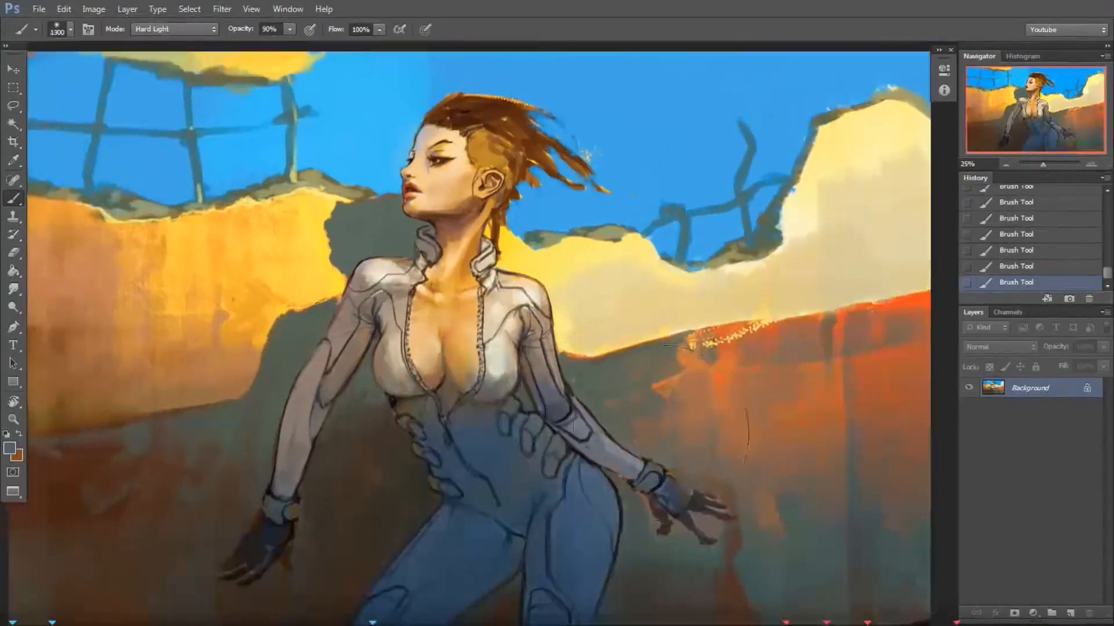
left_click_drag(539, 316, 396, 357)
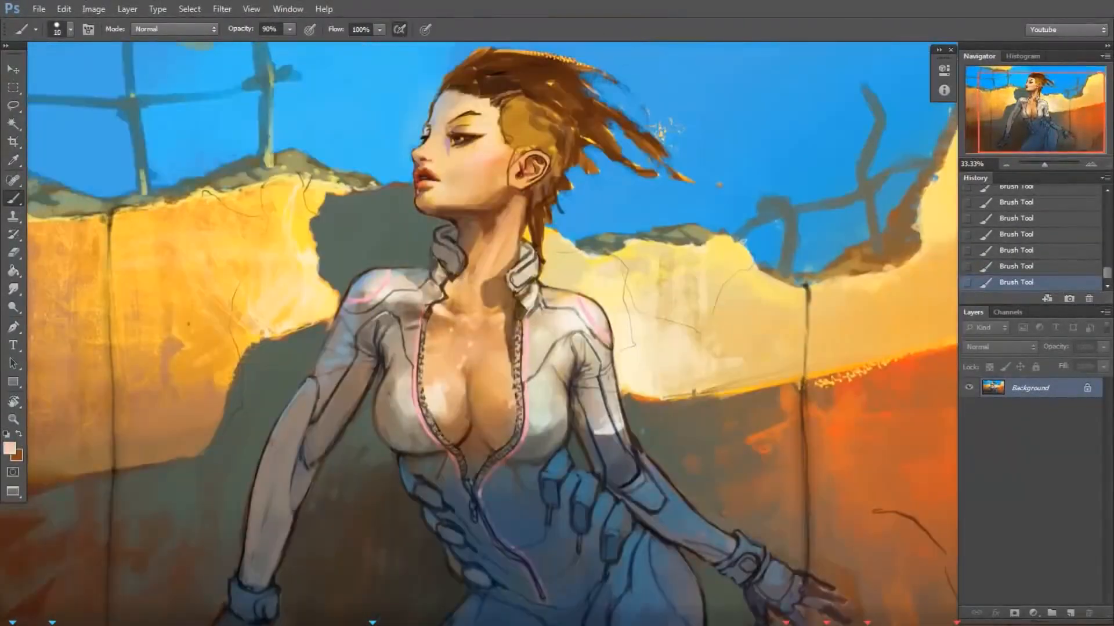
left_click_drag(406, 337, 503, 394)
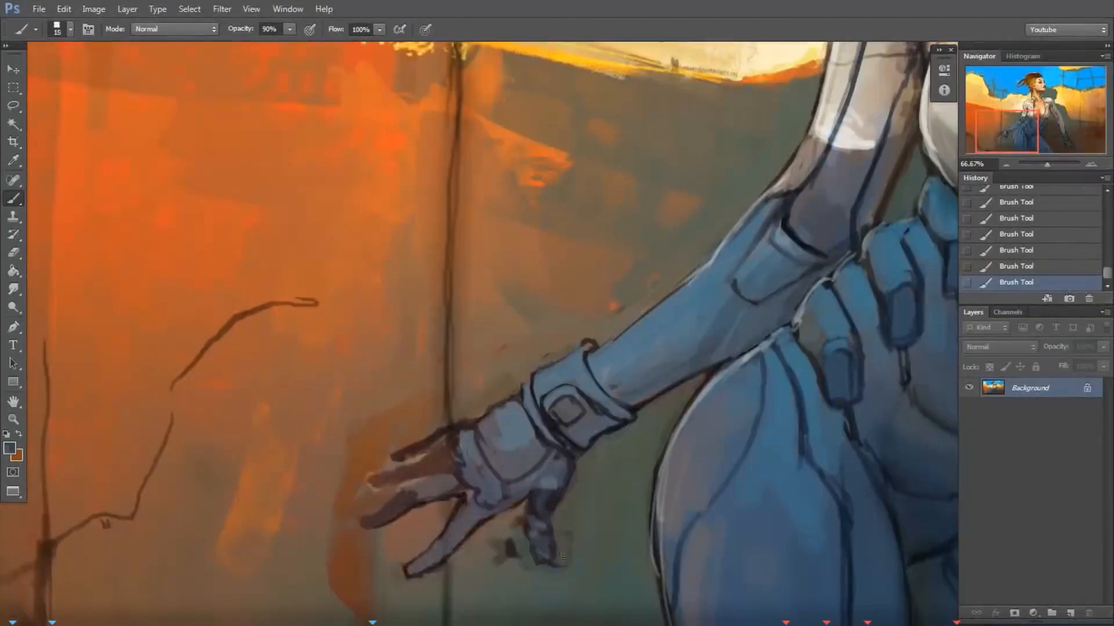
Step: Refine the fingers of the outstretched gloved hand with a smaller brush
left_click_drag(511, 545, 498, 522)
key("bracketleft")
key("bracketleft")
mouse_move(453, 450)
left_mouse_down()
mouse_move(383, 487)
mouse_move(368, 519)
left_mouse_up()
left_click_drag(394, 464, 449, 435)
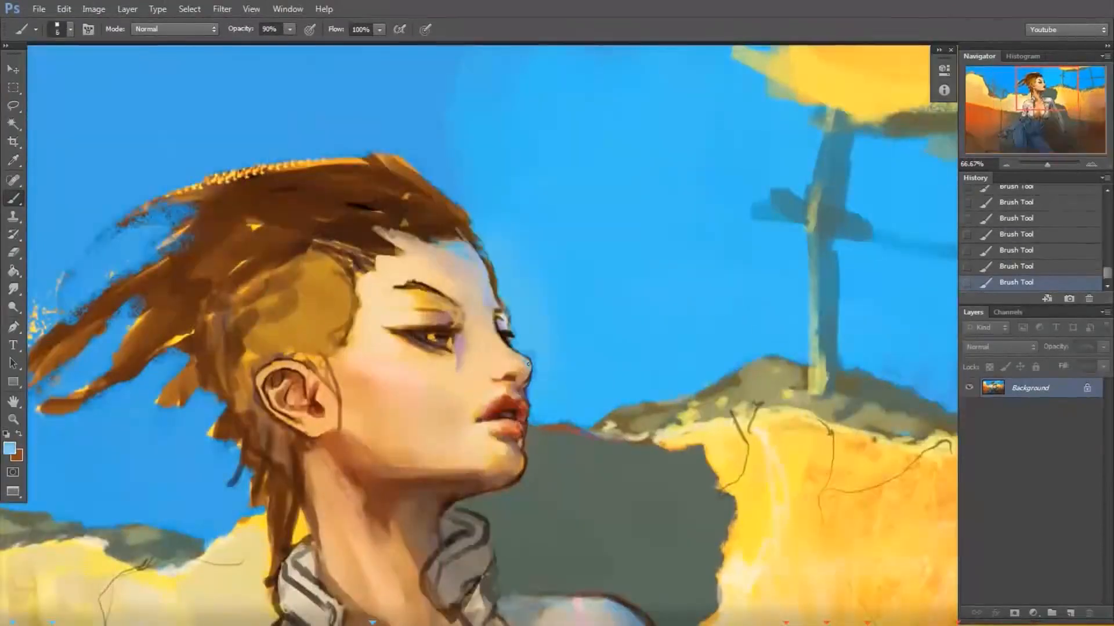
Step: Refine the eyebrow, the area below the eye, the cheek and the jawline using sampled colors
left_click_drag(415, 284, 378, 295)
left_click(456, 347, "alt")
left_click_drag(342, 376, 367, 393)
left_click_drag(453, 339, 463, 354)
key("bracketright")
key("bracketright")
key("bracketright")
key("bracketright")
left_click(530, 485, "alt")
left_click_drag(525, 464, 484, 493)
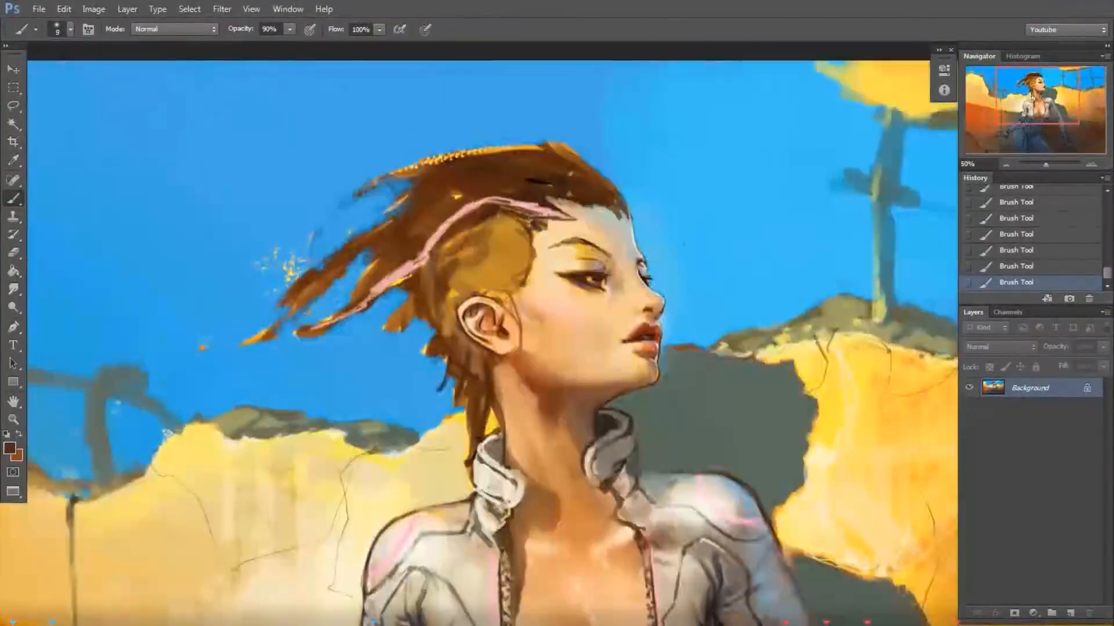
Step: Paint a long pink streak and dark windswept strands in the hair, extending down behind the neck
left_click_drag(510, 209, 261, 331)
left_click_drag(575, 215, 441, 232)
left_click_drag(522, 223, 510, 290)
left_click_drag(417, 302, 332, 383)
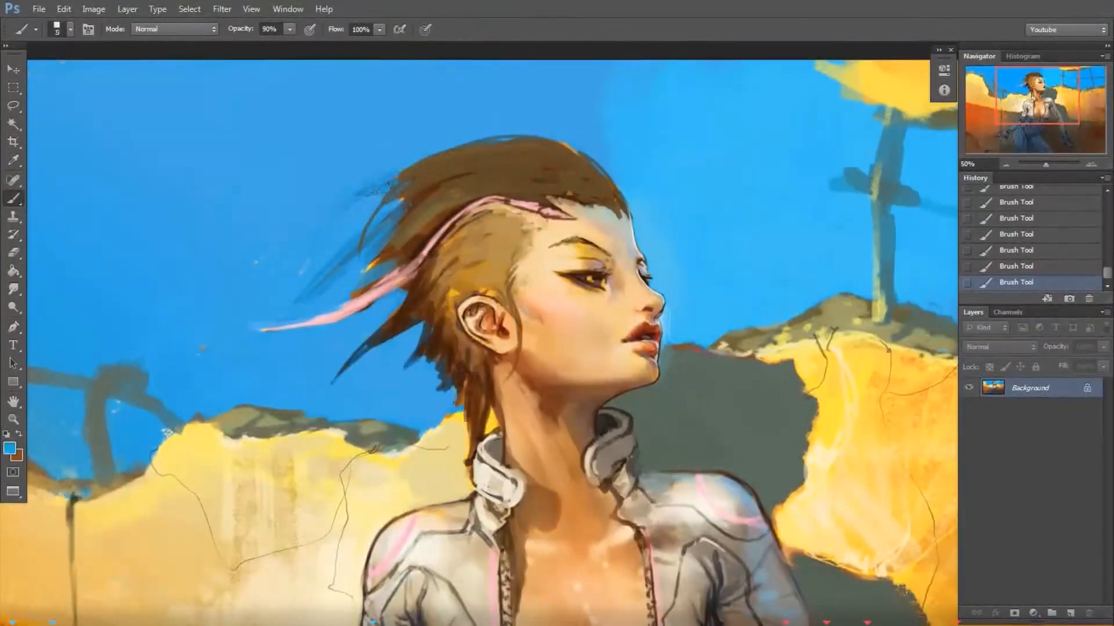
left_click_drag(406, 220, 362, 278)
left_click_drag(475, 406, 447, 491)
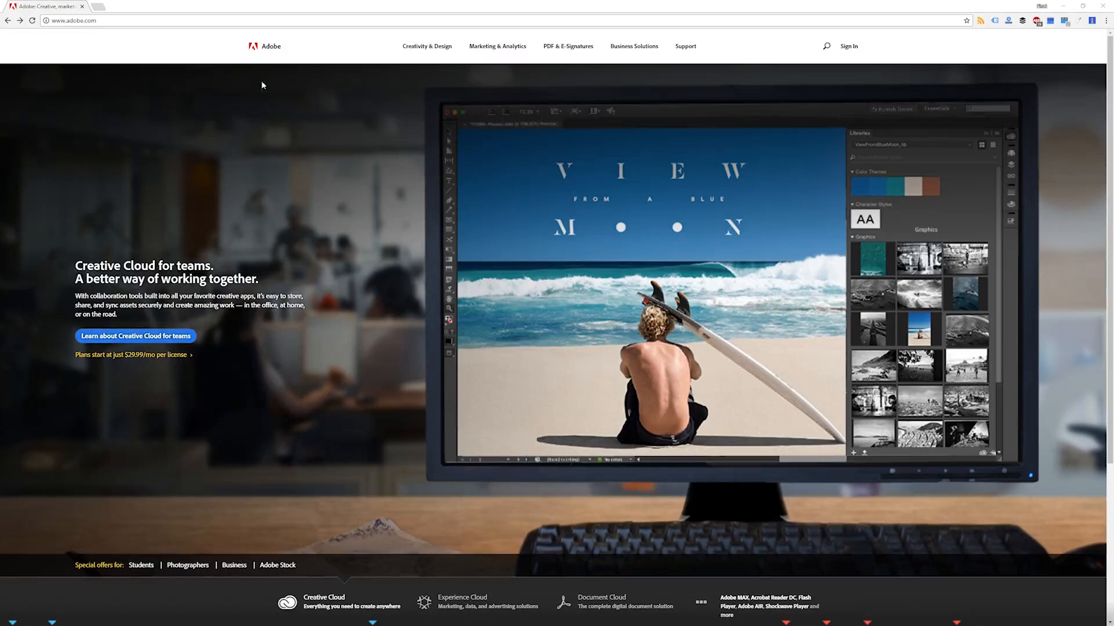
Step: Switch to the browser and examine Adobe's Photoshop product page
mouse_move(439, 49)
key("Return")
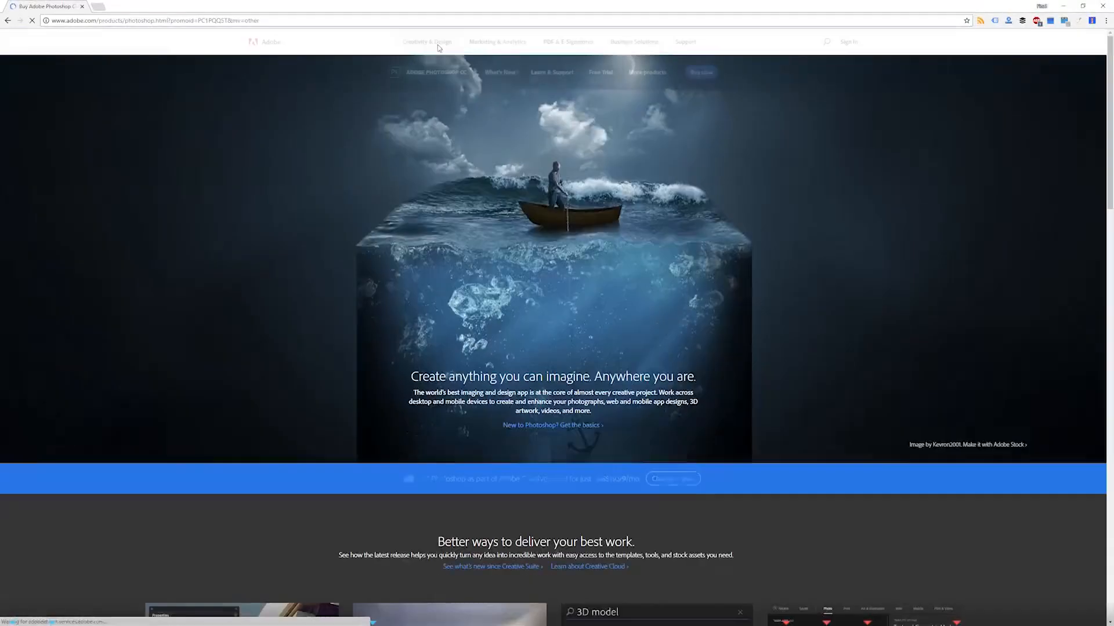
scroll(438, 48, "down", 2)
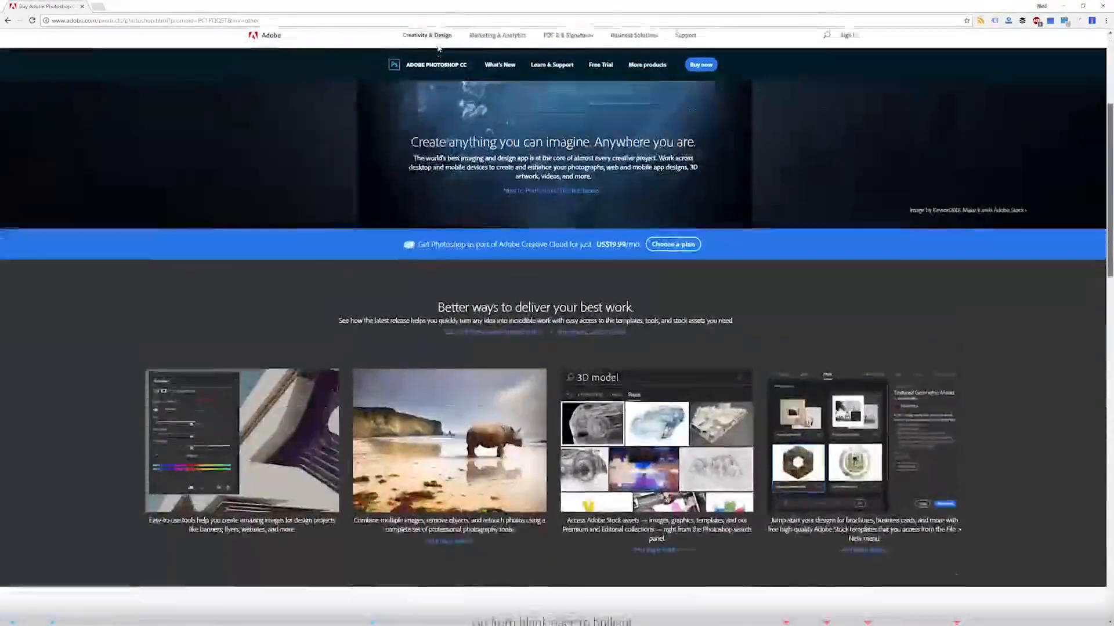
key("Return")
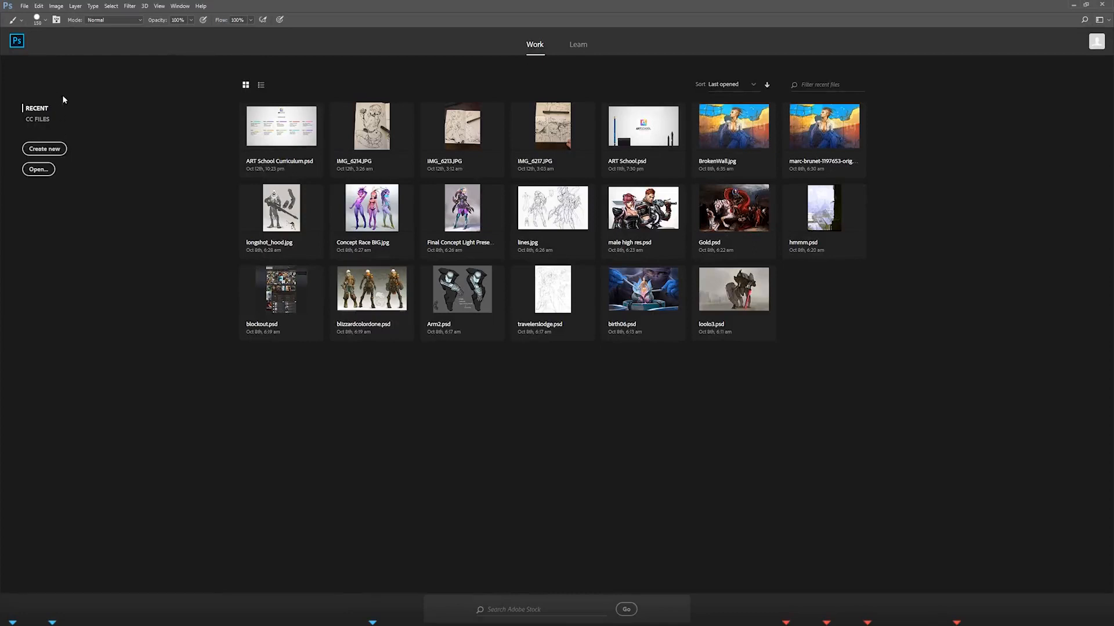
Step: Switch to Photoshop, start a new document and name it Demo
left_click(26, 7)
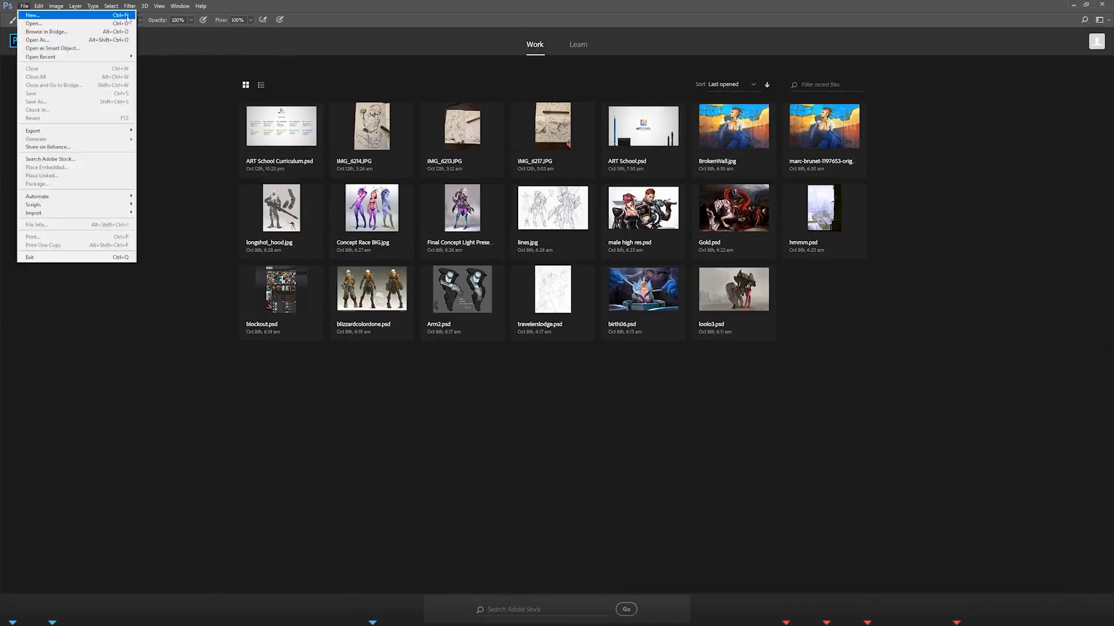
left_click(125, 16)
left_click_drag(436, 169, 528, 235)
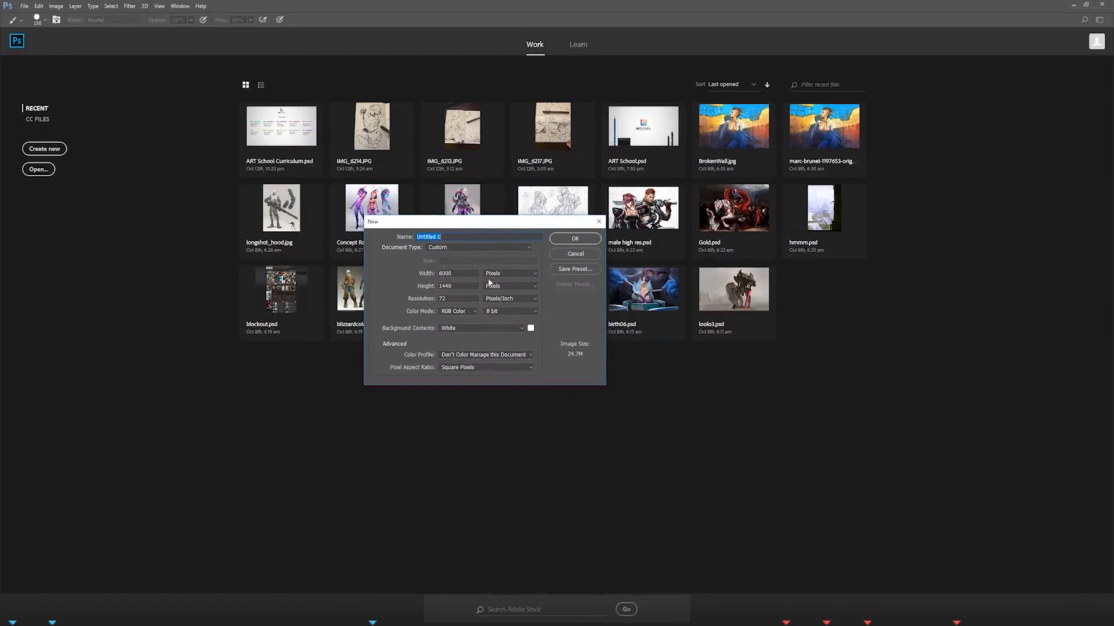
left_click(458, 274)
left_click_drag(495, 225, 514, 181)
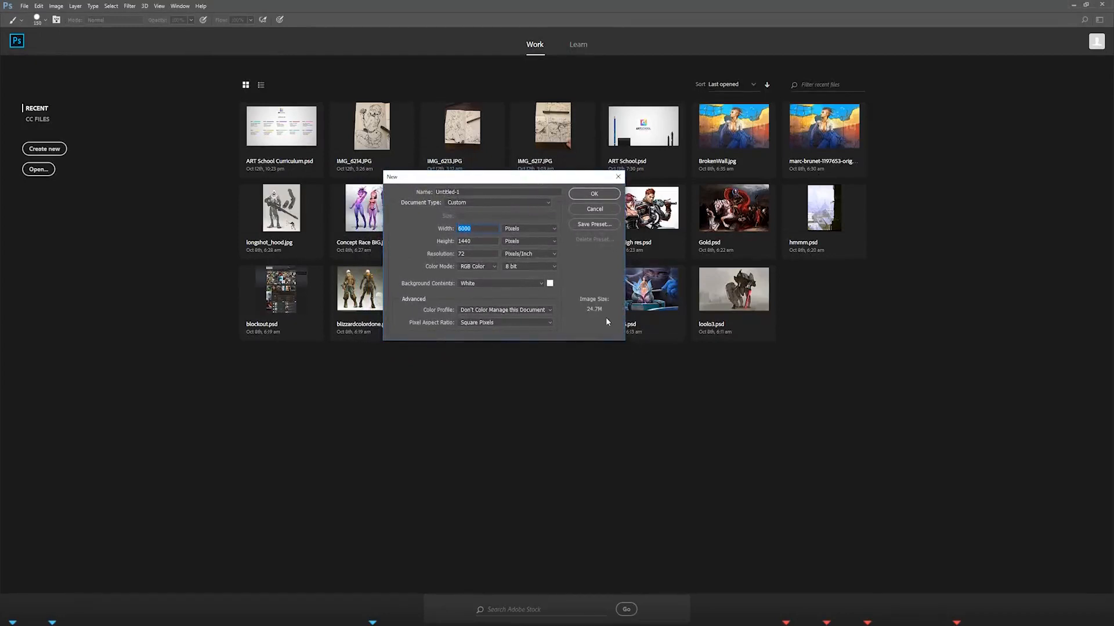
mouse_move(514, 177)
left_mouse_down()
mouse_move(531, 172)
mouse_move(519, 176)
left_mouse_up()
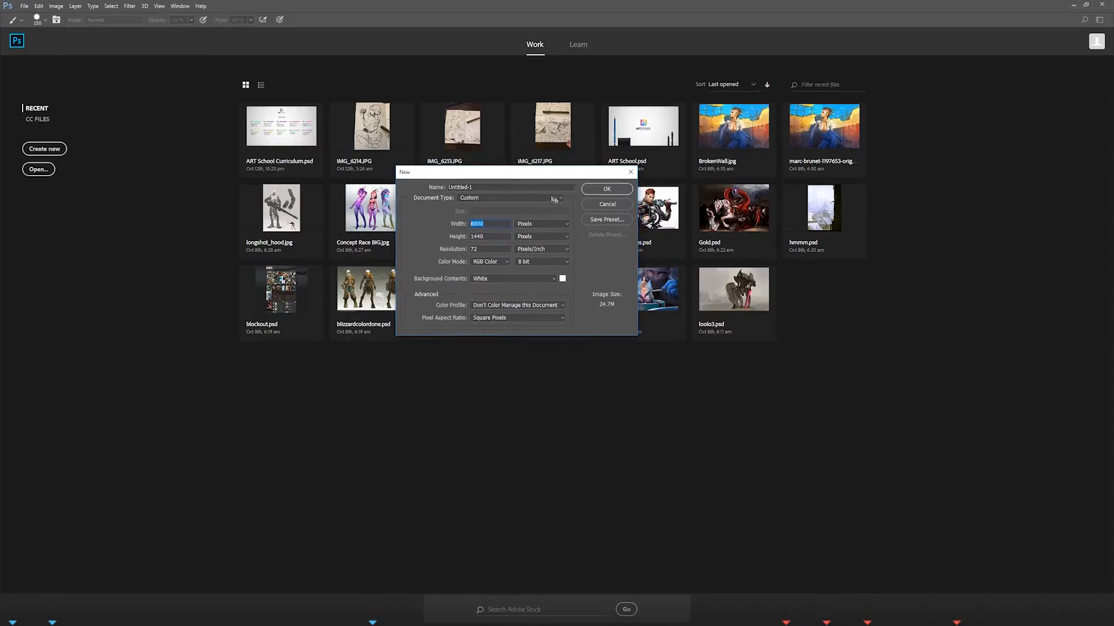
left_click(493, 188)
left_click_drag(472, 188, 448, 187)
type("Demo")
Step: Look through the available document types for the new document
left_click_drag(518, 169, 501, 175)
left_click(542, 203)
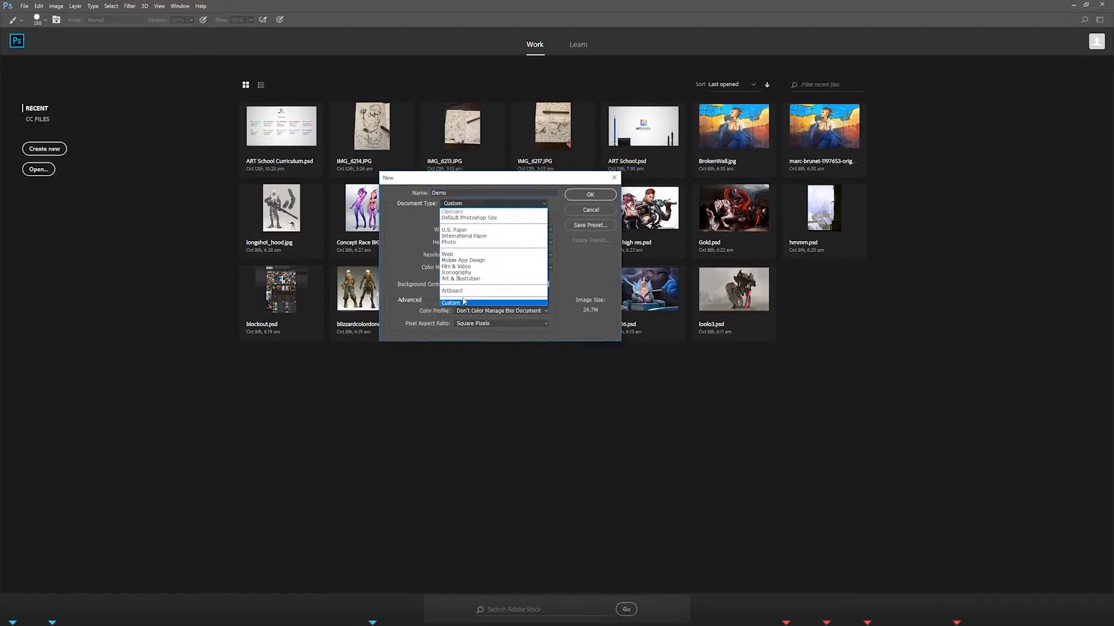
left_click(560, 270)
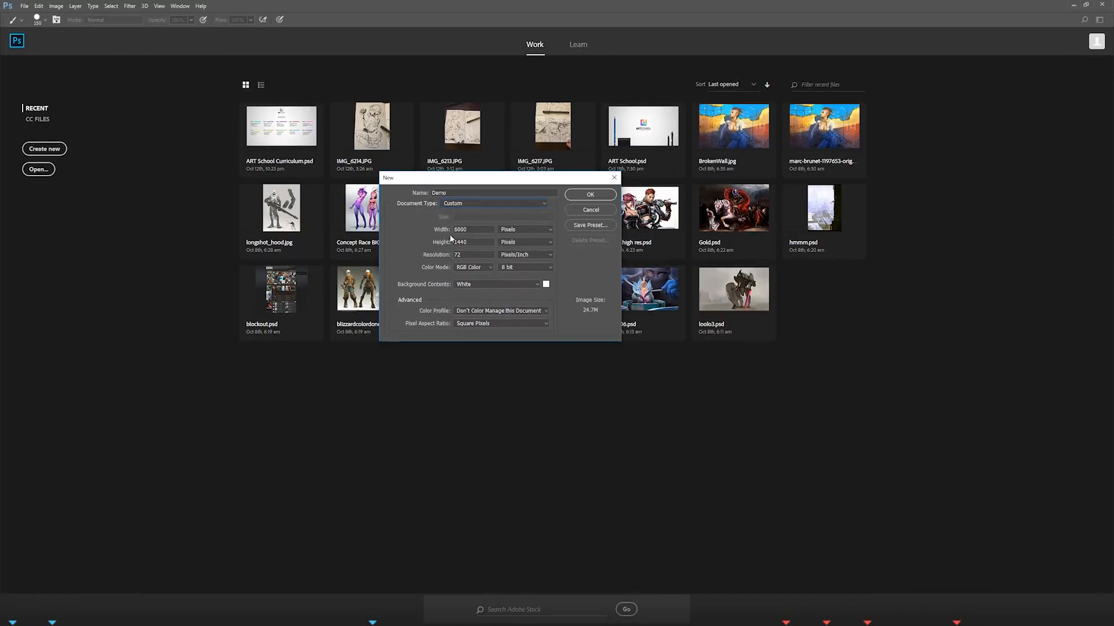
Step: Switch the new document's width and height units to inches and back to pixels
left_click(534, 231)
left_click(532, 231)
left_click(532, 232)
left_click(527, 244)
left_click(536, 231)
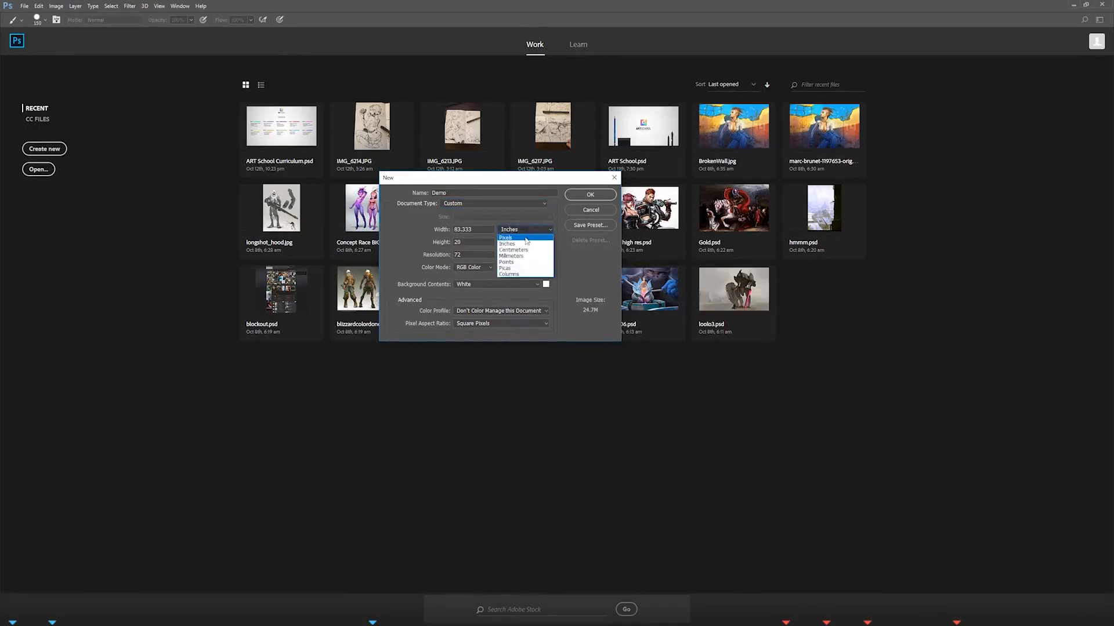
left_click(513, 238)
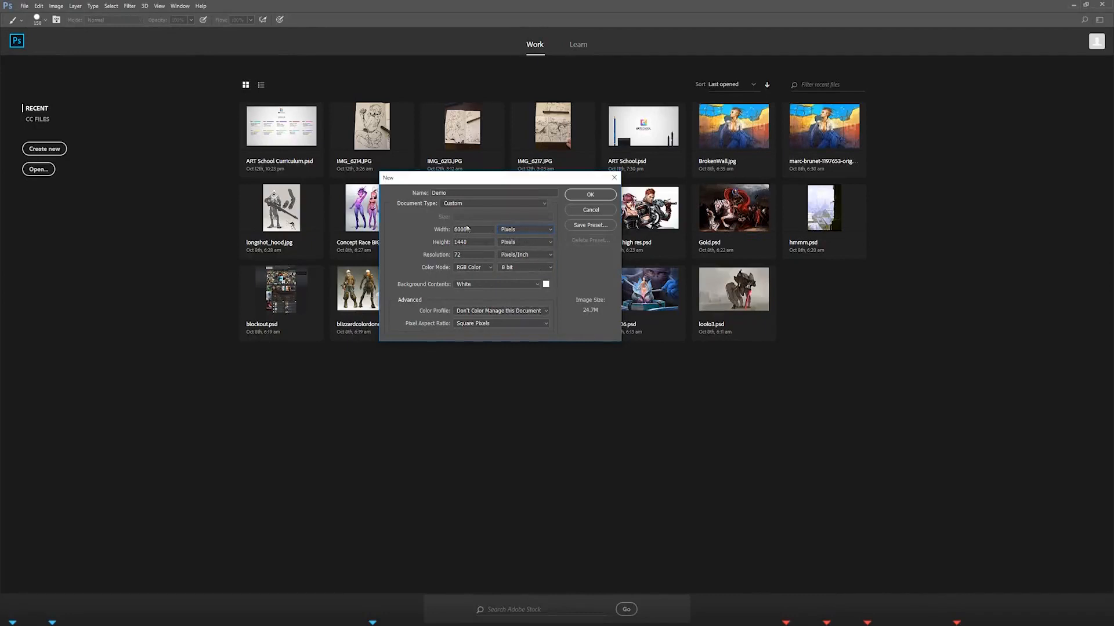
Step: Set the new document's width to 1920 pixels and its height to 1080 pixels
left_click_drag(469, 230, 433, 246)
type("1920")
key("Tab")
type("1080")
Step: Check the available measurement units for the new document's resolution
left_click(541, 255)
left_click(545, 254)
left_click(541, 256)
left_click(541, 256)
left_click(543, 255)
left_click(543, 257)
Step: Set the new document's resolution to 300 pixels per inch
left_click(450, 256)
left_click(468, 254)
key("BackSpace")
key("BackSpace")
type("300")
left_click(472, 242)
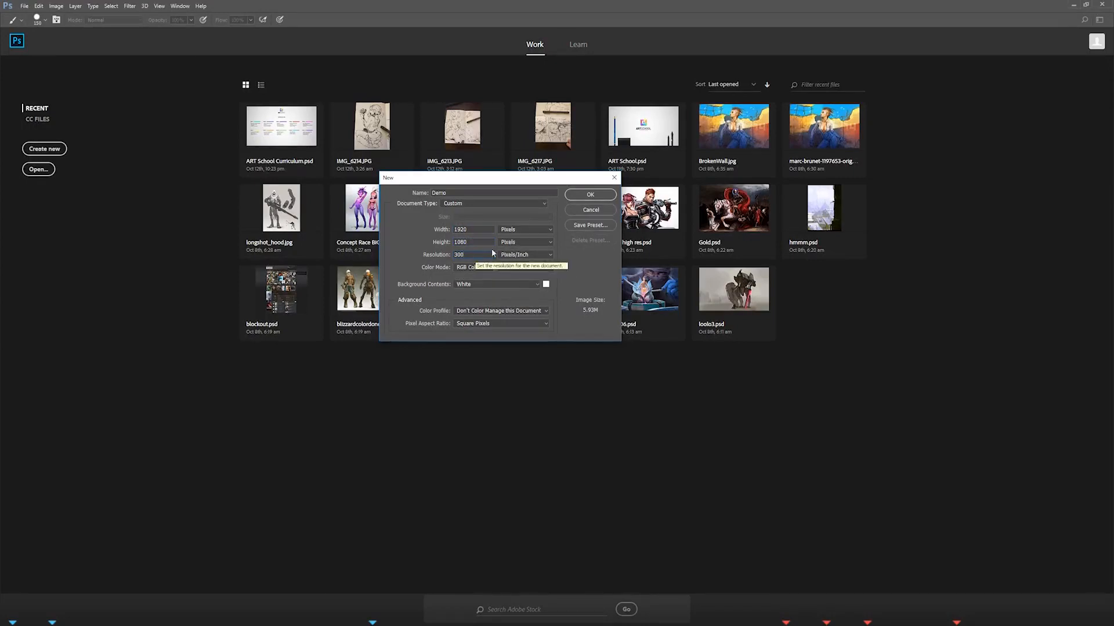
double_click(466, 254)
double_click(464, 229)
left_click(474, 252)
left_click(474, 245)
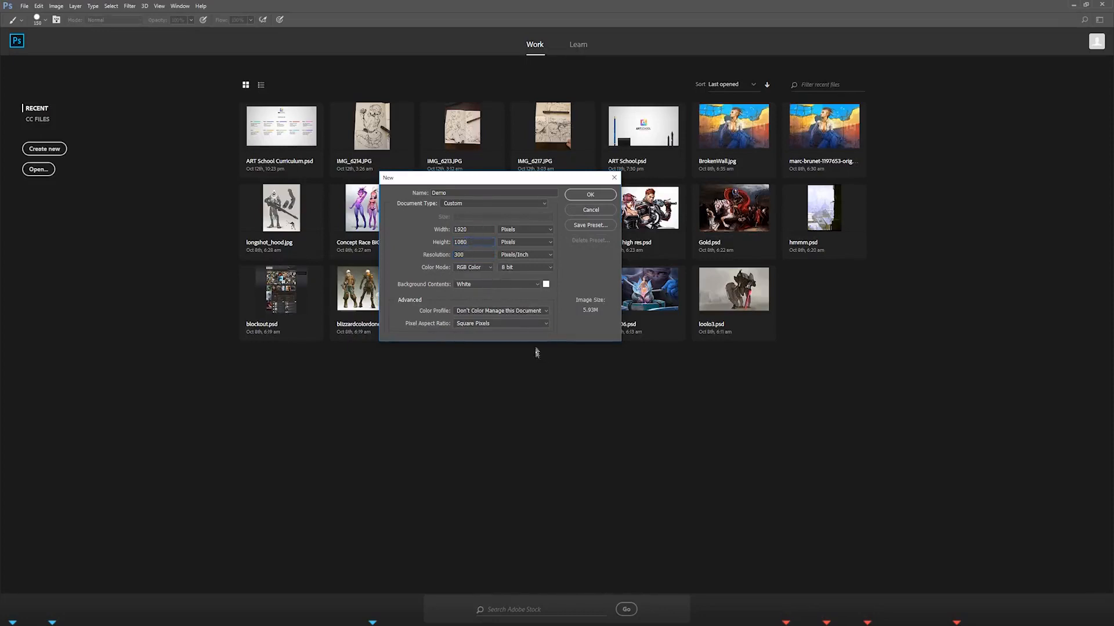
key("Tab")
left_click(549, 255)
left_click(547, 261)
Step: Look through the color modes and bit depths for the new document, choosing RGB Color
left_click(490, 270)
left_click(477, 269)
left_click(485, 269)
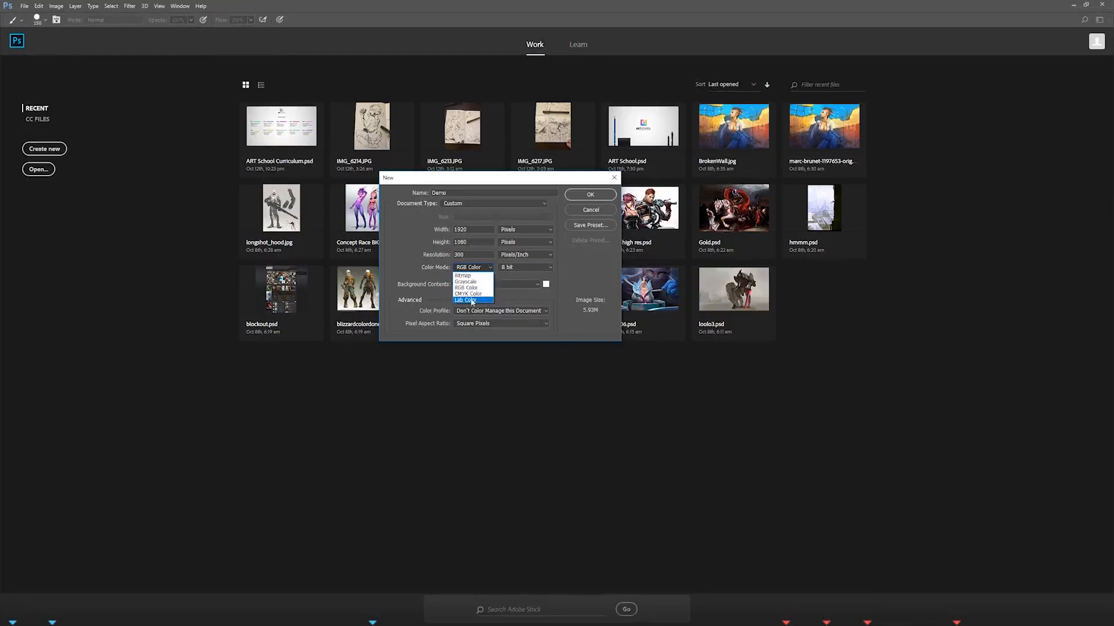
left_click(466, 288)
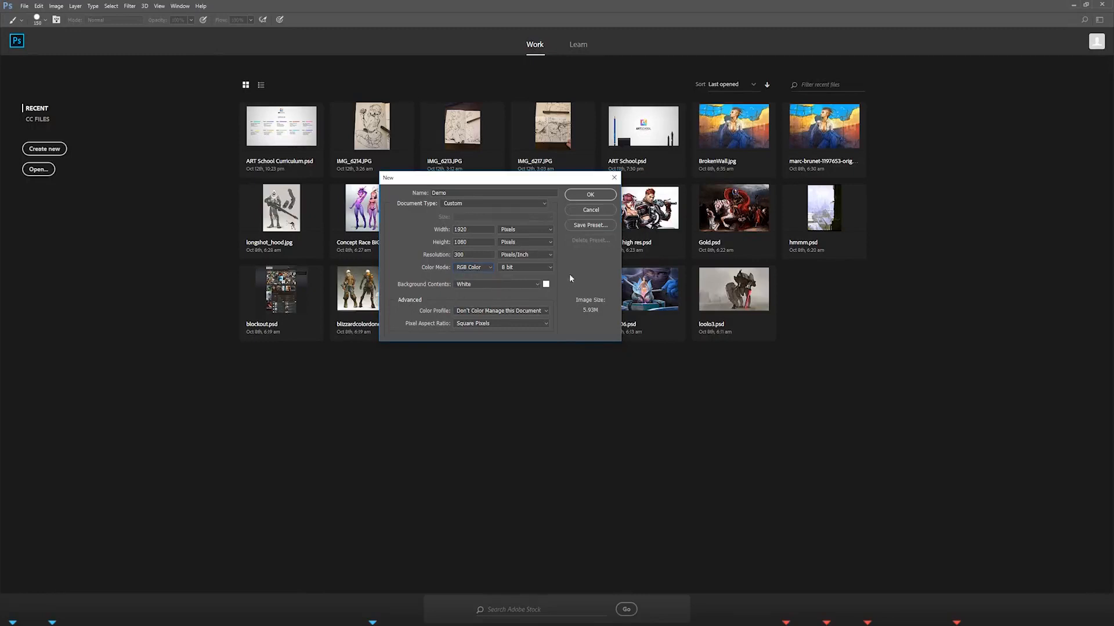
left_click(539, 267)
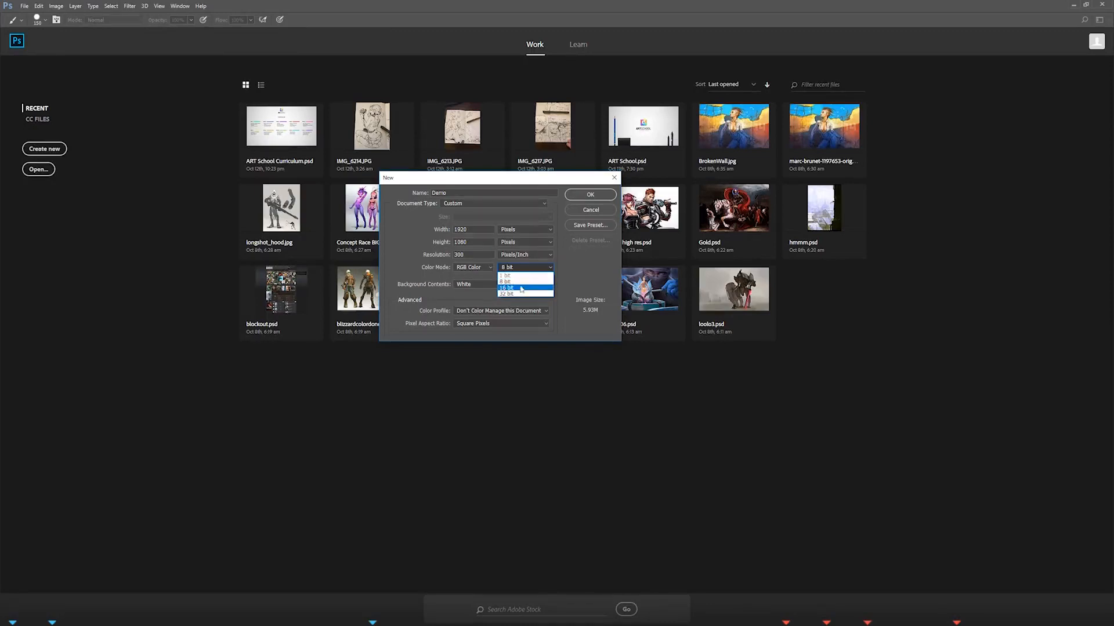
left_click(550, 267)
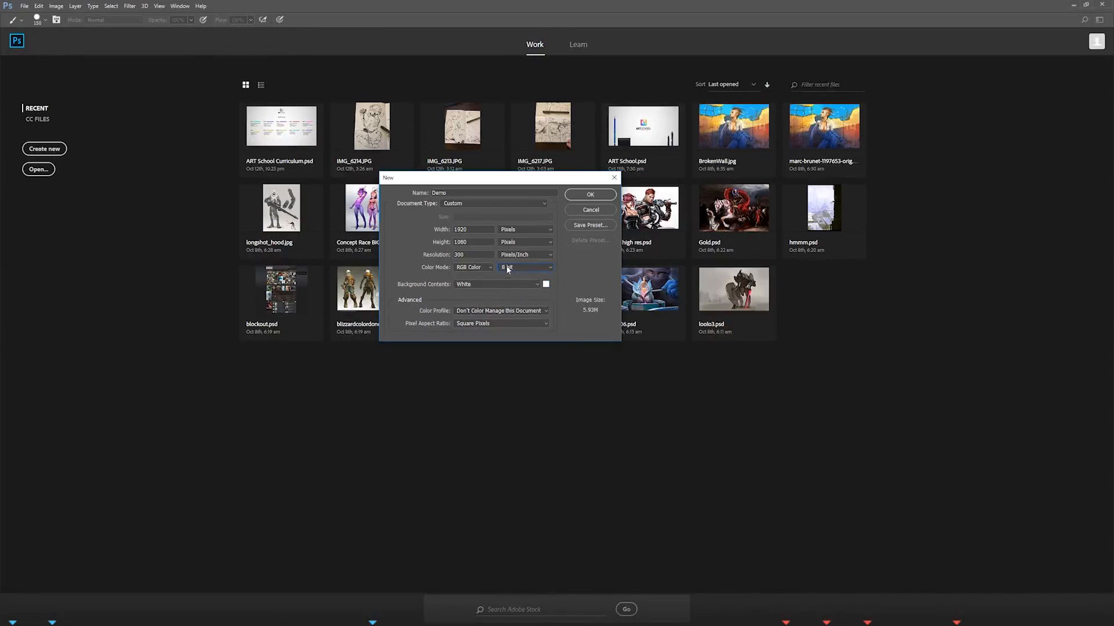
left_click(552, 268)
Step: Check the background contents, color profile and pixel aspect ratio options, and create the Demo document
left_click(536, 285)
left_click(539, 286)
left_click(545, 312)
left_click(545, 314)
left_click(545, 323)
left_click(542, 322)
left_click(593, 196)
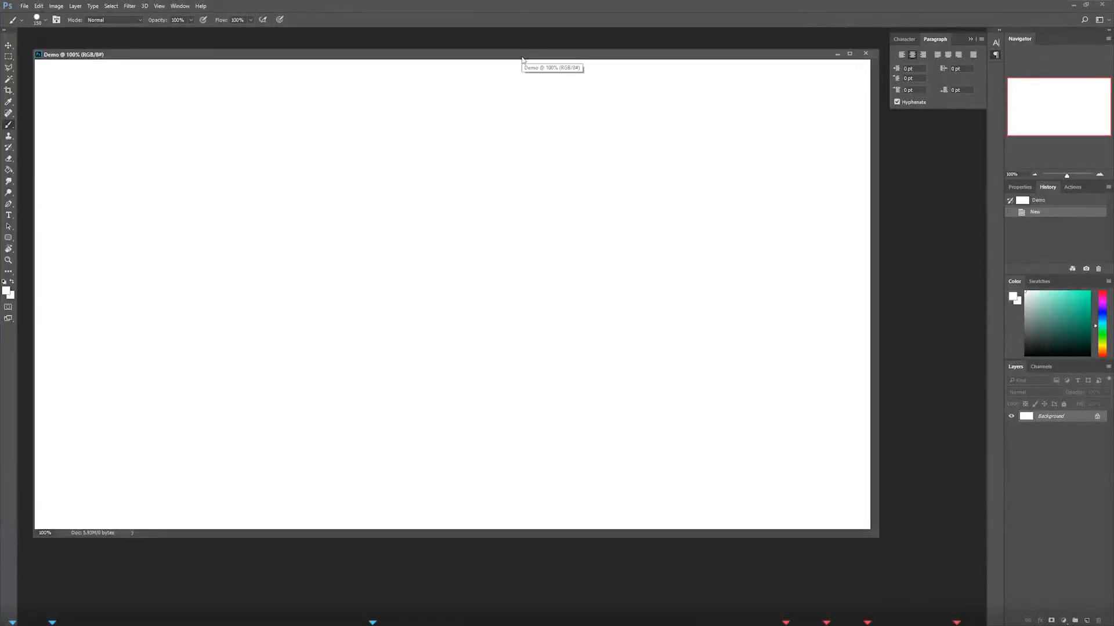
Step: Reposition the floating Demo window and collapse the expanded Paragraph panel
left_click_drag(612, 58, 595, 74)
left_click(995, 55)
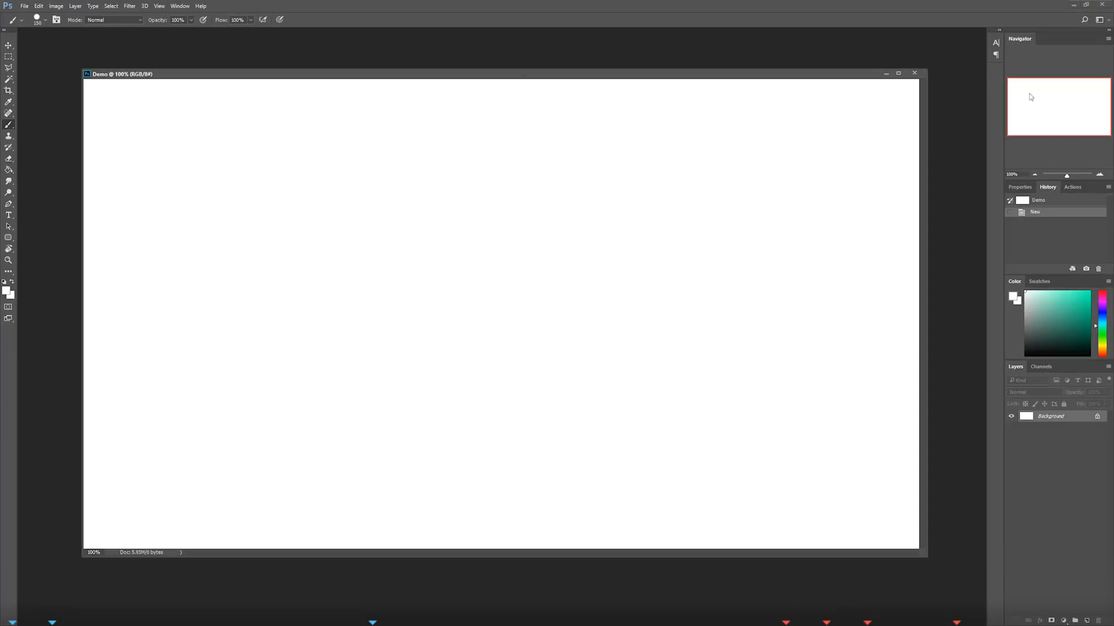
mouse_move(517, 76)
left_mouse_down()
mouse_move(485, 58)
mouse_move(501, 76)
left_mouse_up()
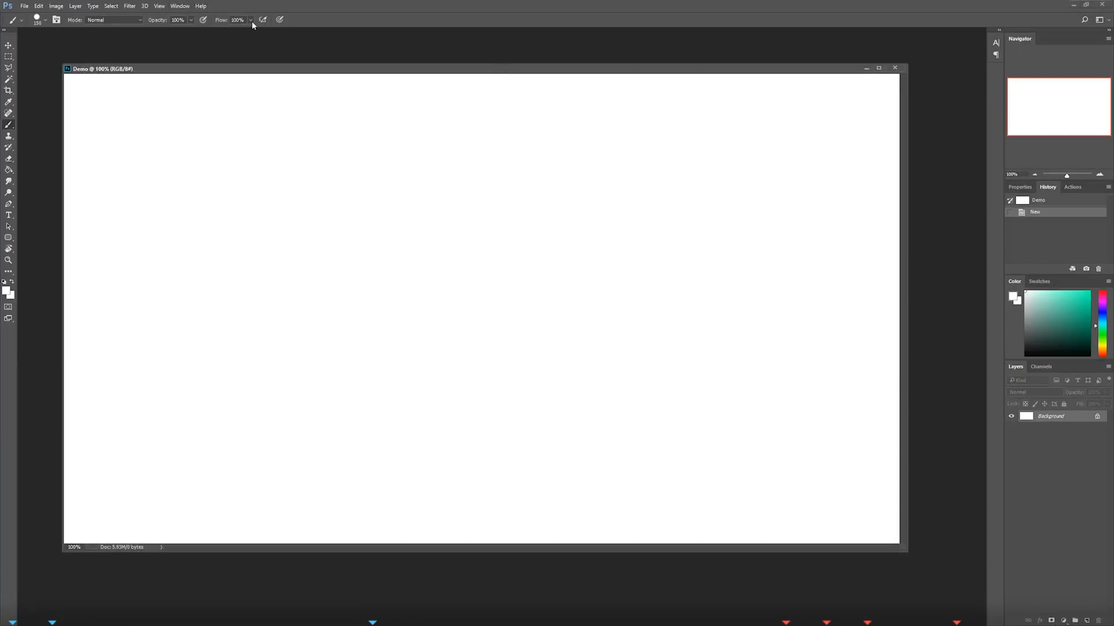
Step: Hide the Layers panel, show it again, and look through the list of available panels
left_click(185, 7)
left_click(183, 7)
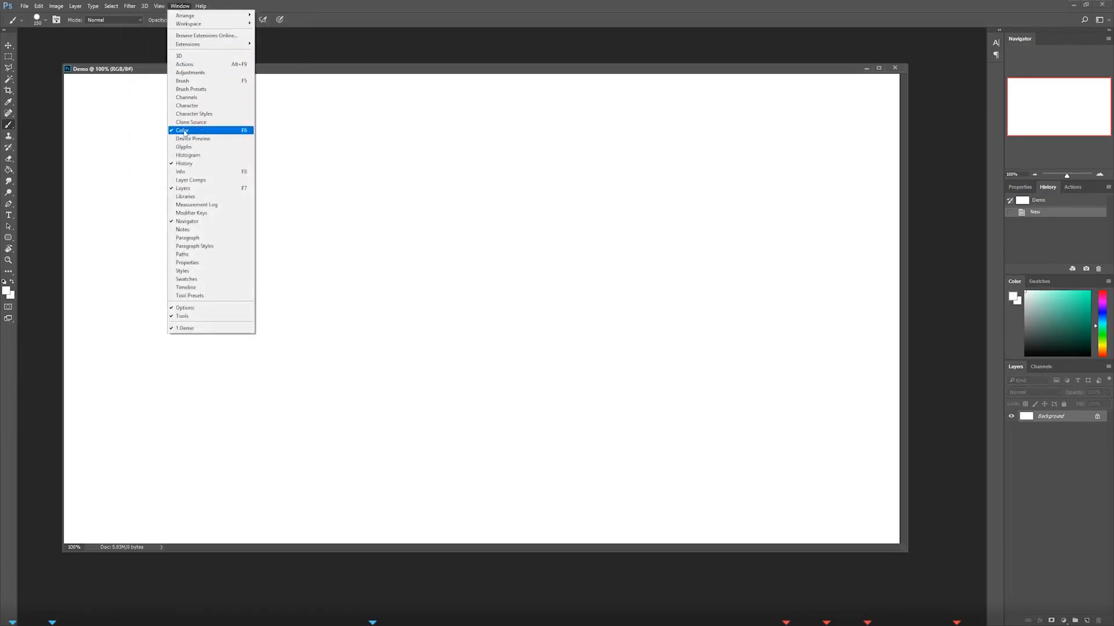
left_click(194, 188)
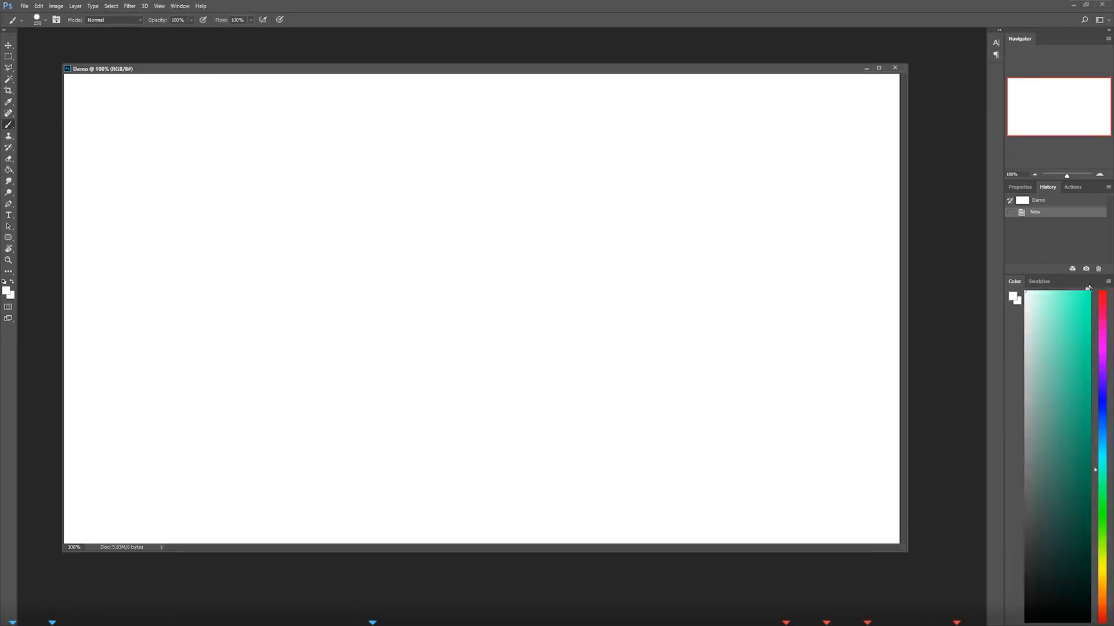
left_click(180, 6)
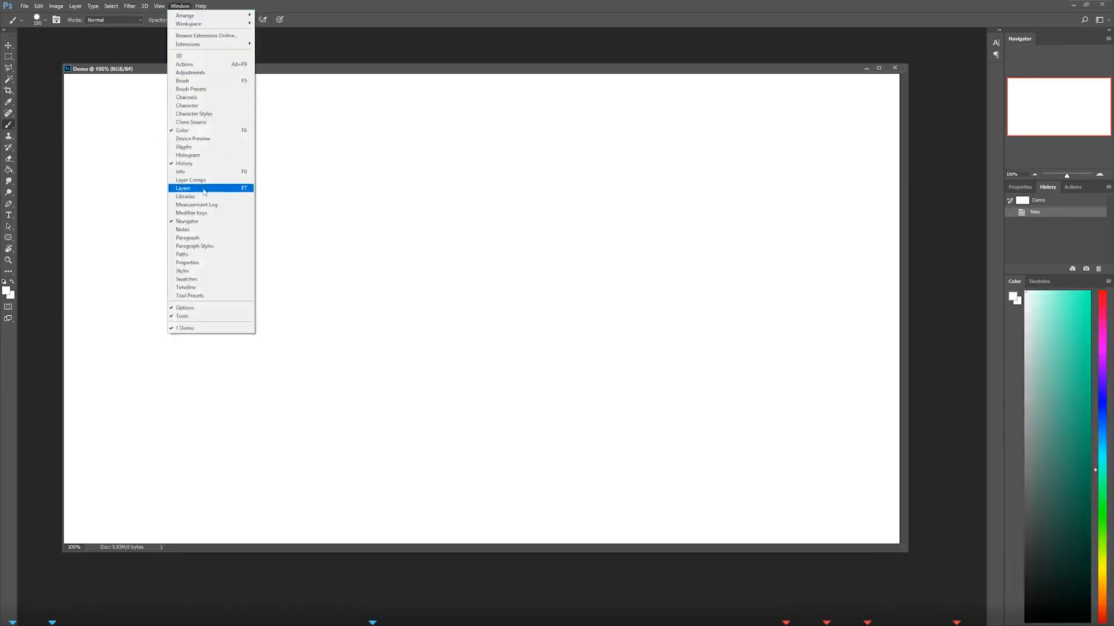
left_click(193, 187)
left_click(180, 6)
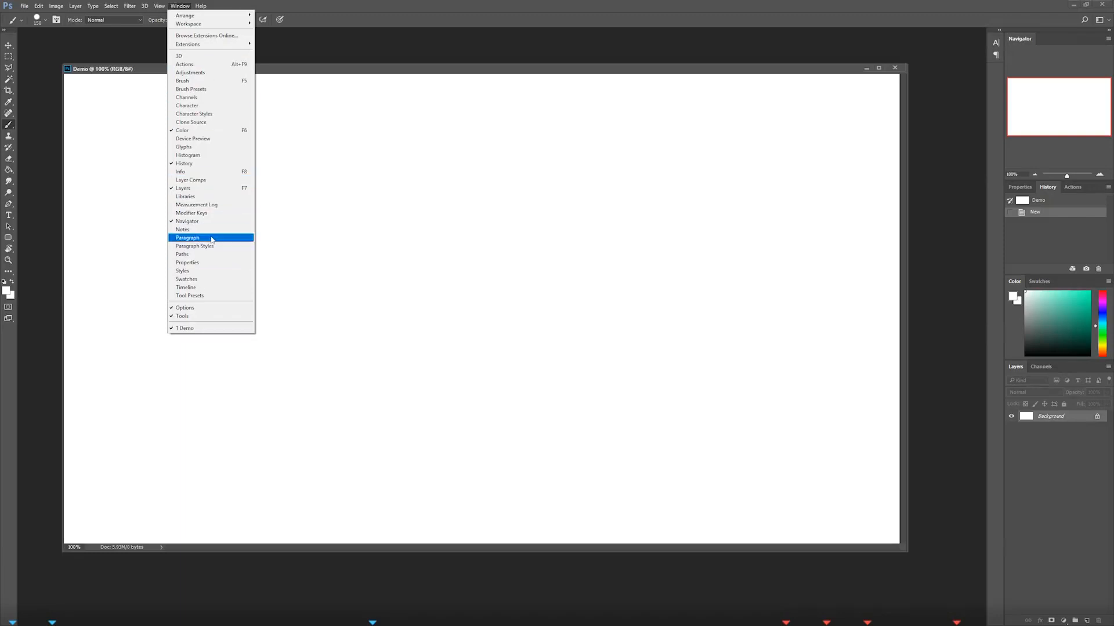
left_click(438, 71)
Step: Move the floating Demo window around, switch to full screen mode with menus, and reposition the canvas
left_click_drag(438, 71, 419, 62)
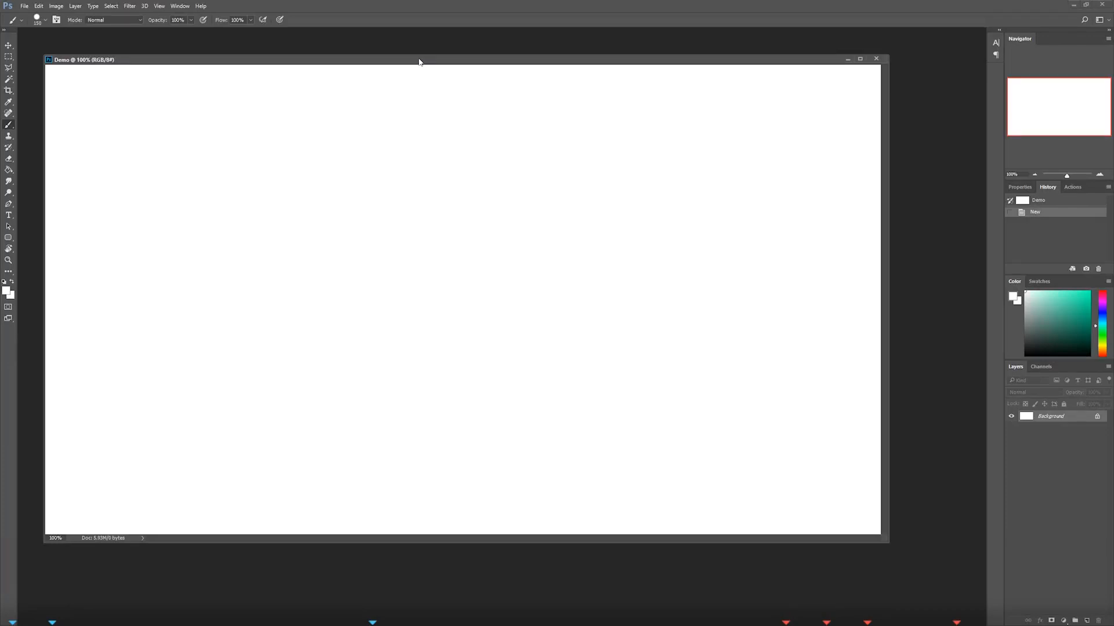
left_click_drag(443, 60, 495, 82)
key("f")
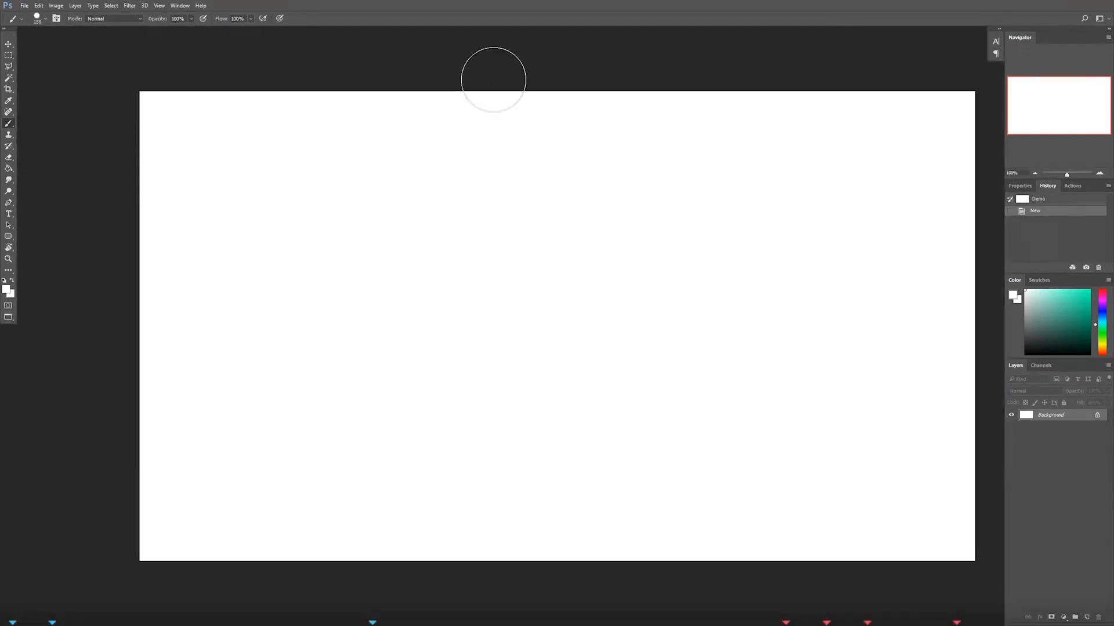
left_click_drag(450, 270, 423, 264)
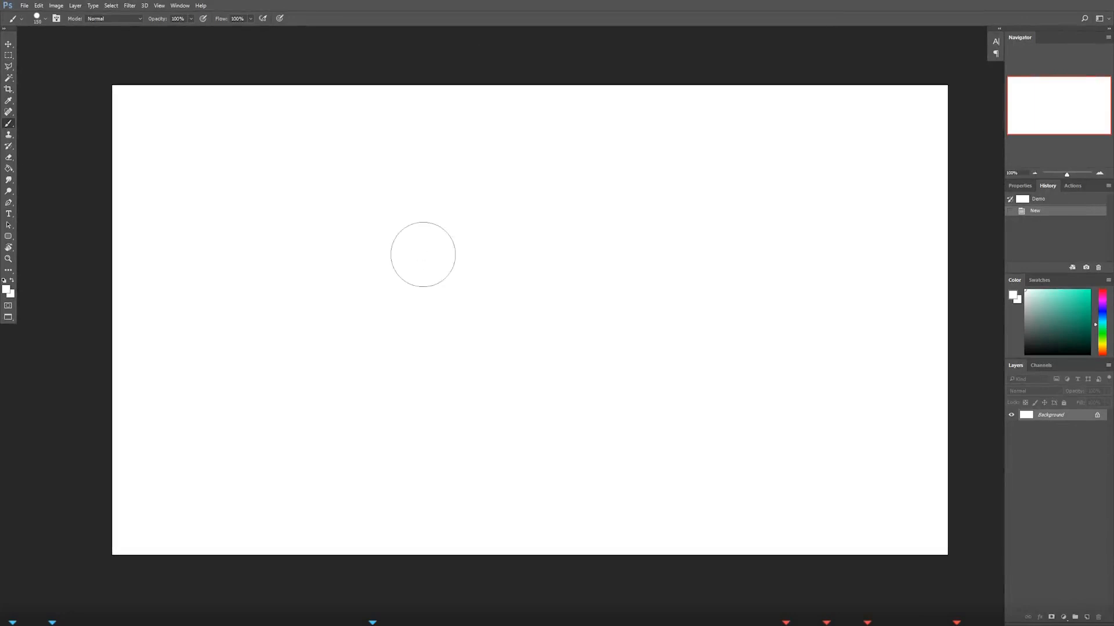
Step: Open the program preferences and show the Interface settings
left_click(25, 6)
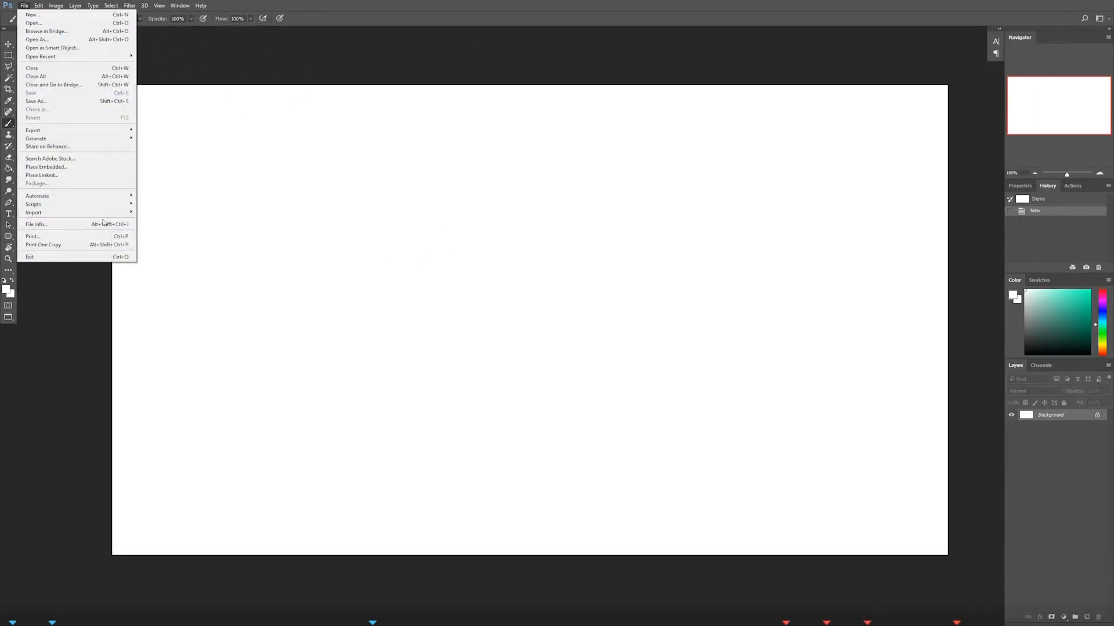
mouse_move(39, 6)
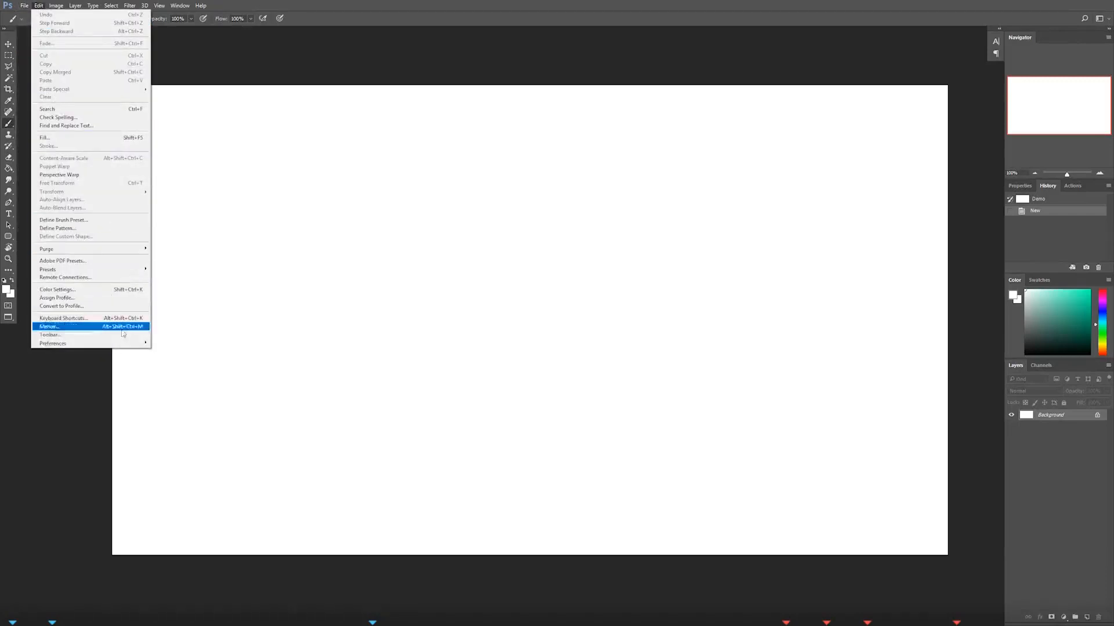
mouse_move(137, 346)
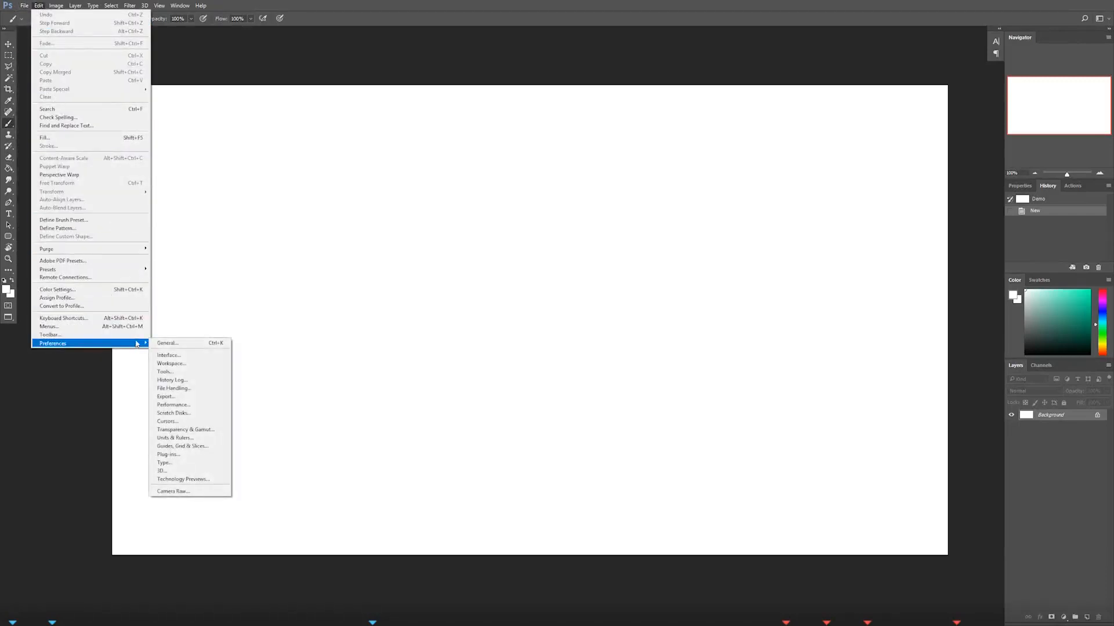
left_click(189, 344)
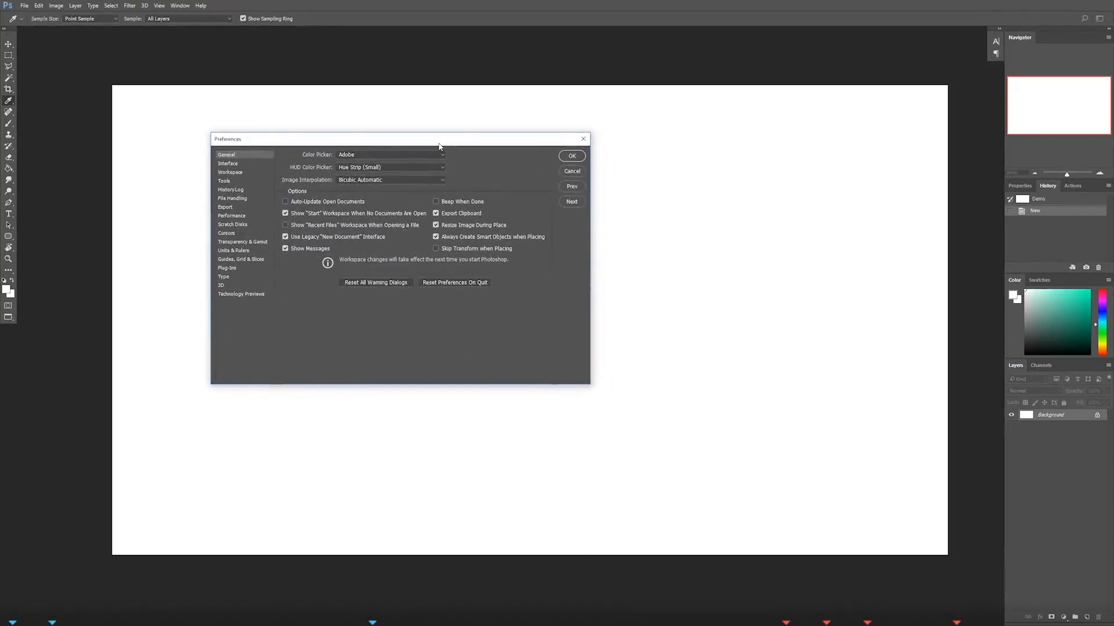
left_click(236, 165)
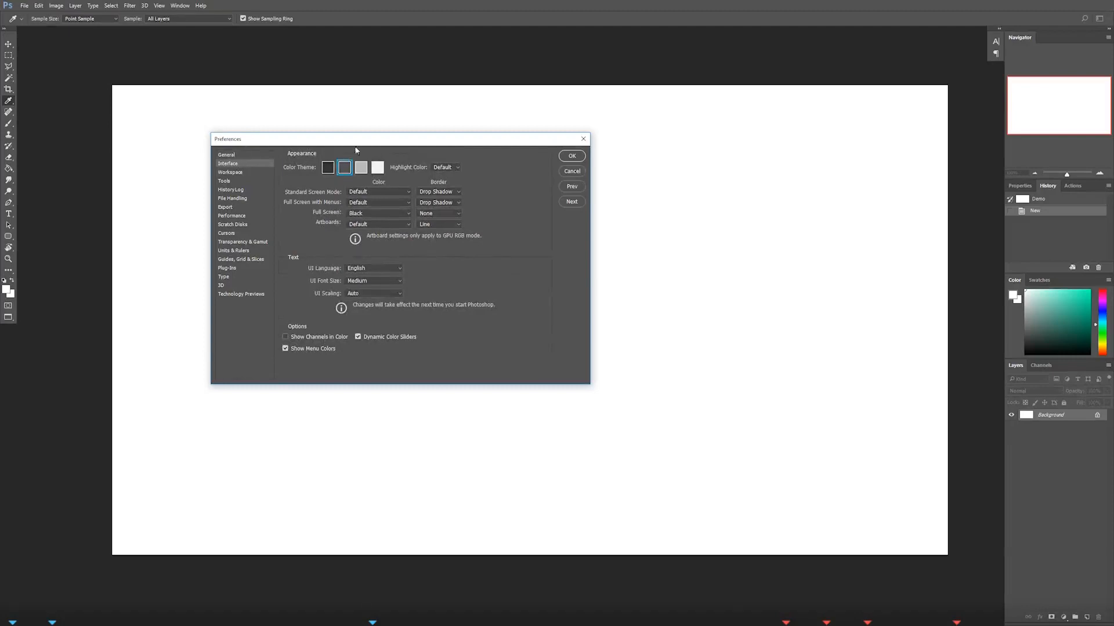
left_click_drag(384, 143, 402, 157)
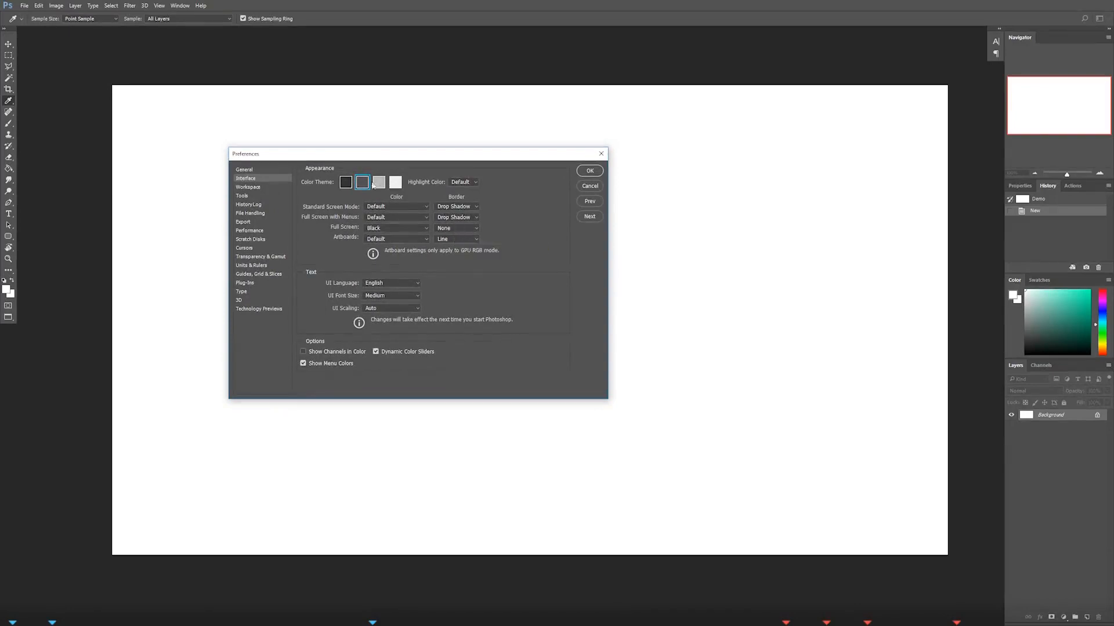
Step: Try out all four interface color themes, ending on the second-darkest gray
left_click(379, 183)
left_click(362, 183)
left_click(347, 183)
left_click(363, 184)
left_click(379, 184)
left_click(395, 185)
left_click(379, 185)
left_click(363, 183)
left_click_drag(414, 157, 408, 161)
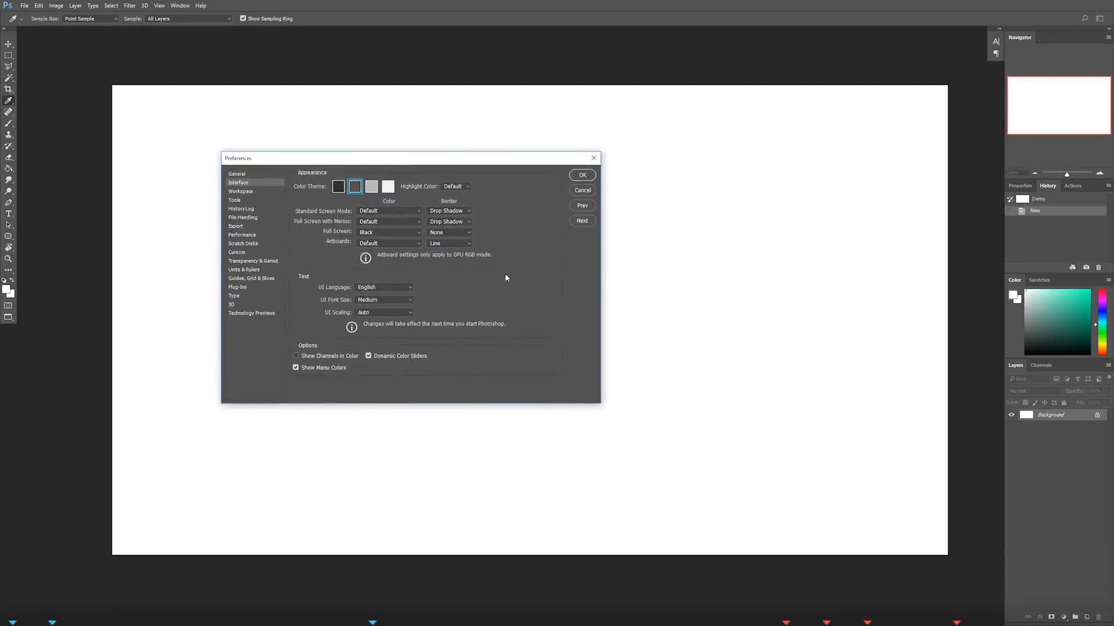
Step: Examine the Workspace section of the preferences
left_click_drag(417, 163, 414, 186)
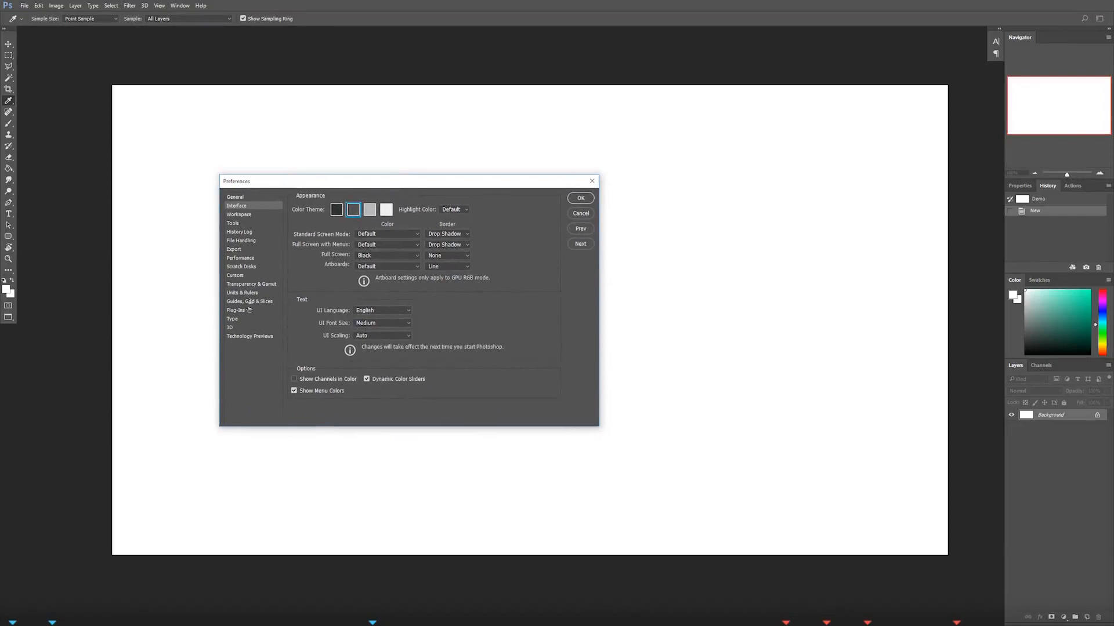
left_click(238, 215)
left_click_drag(417, 201, 423, 221)
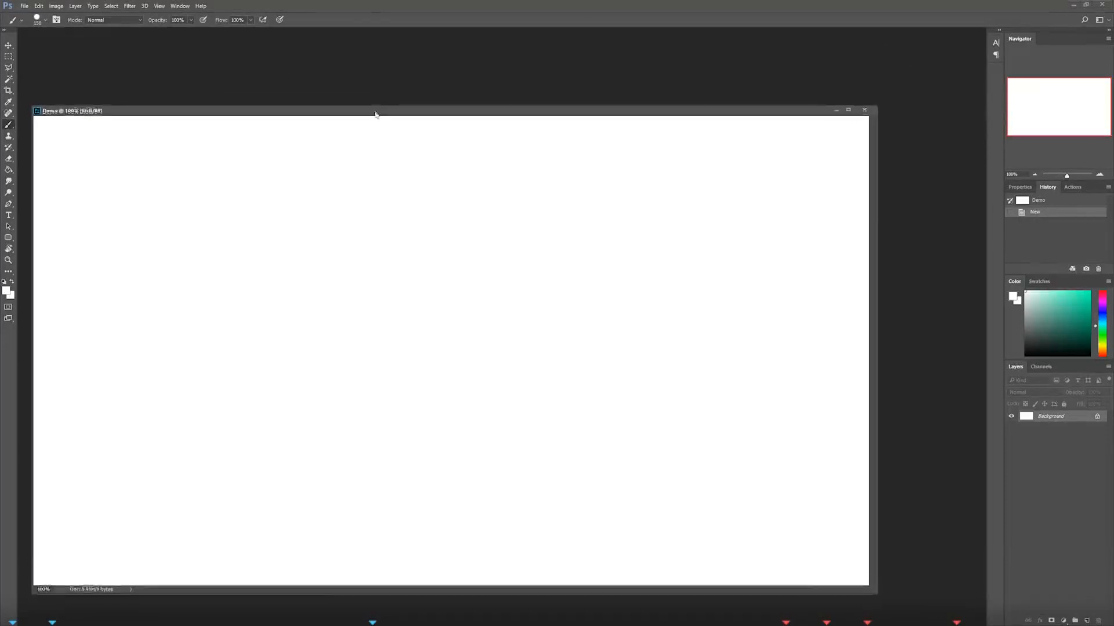
Step: Create a second blank document of 1920 by 1080 pixels and move its floating window over Demo
left_click_drag(375, 114, 425, 103)
key("ctrl+n")
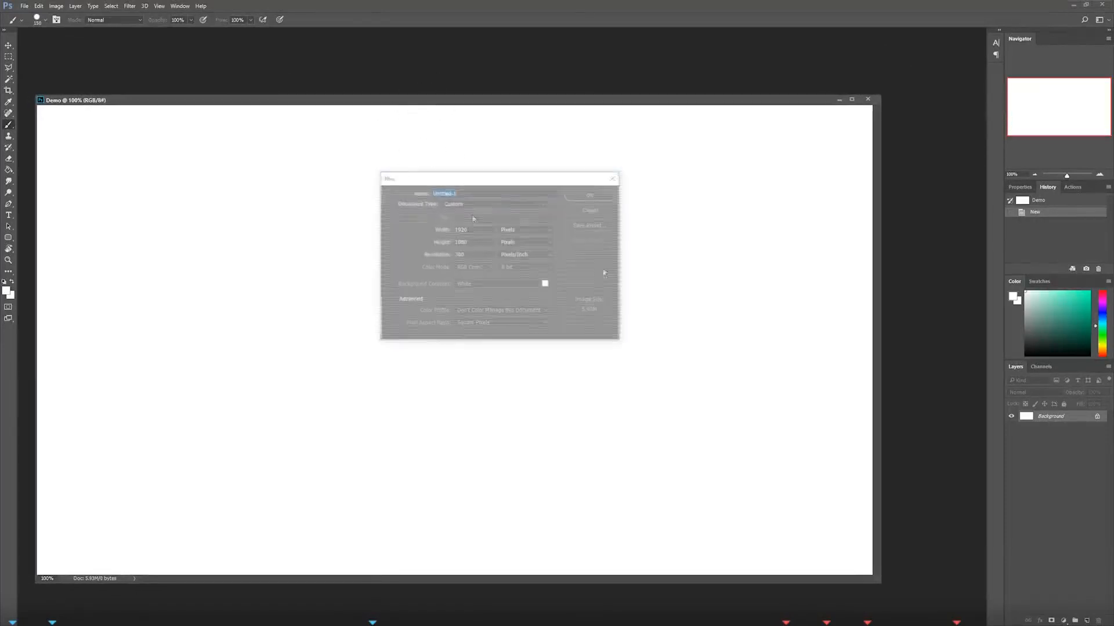
left_click(589, 195)
left_click_drag(428, 51, 503, 76)
left_click_drag(897, 118, 867, 59)
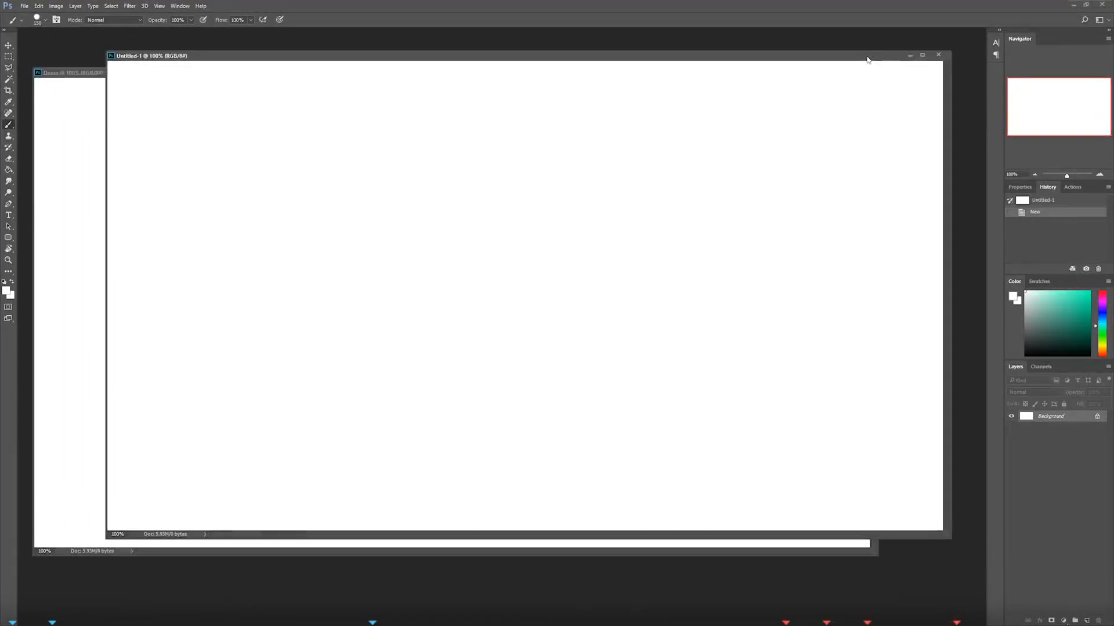
Step: Arrange the two floating document windows in a staggered overlap, with Demo behind the second document
left_click_drag(486, 57, 523, 120)
mouse_move(464, 72)
left_mouse_down()
mouse_move(450, 42)
mouse_move(472, 62)
left_mouse_up()
mouse_move(667, 61)
left_mouse_down()
mouse_move(703, 54)
mouse_move(664, 47)
left_mouse_up()
left_click(870, 473)
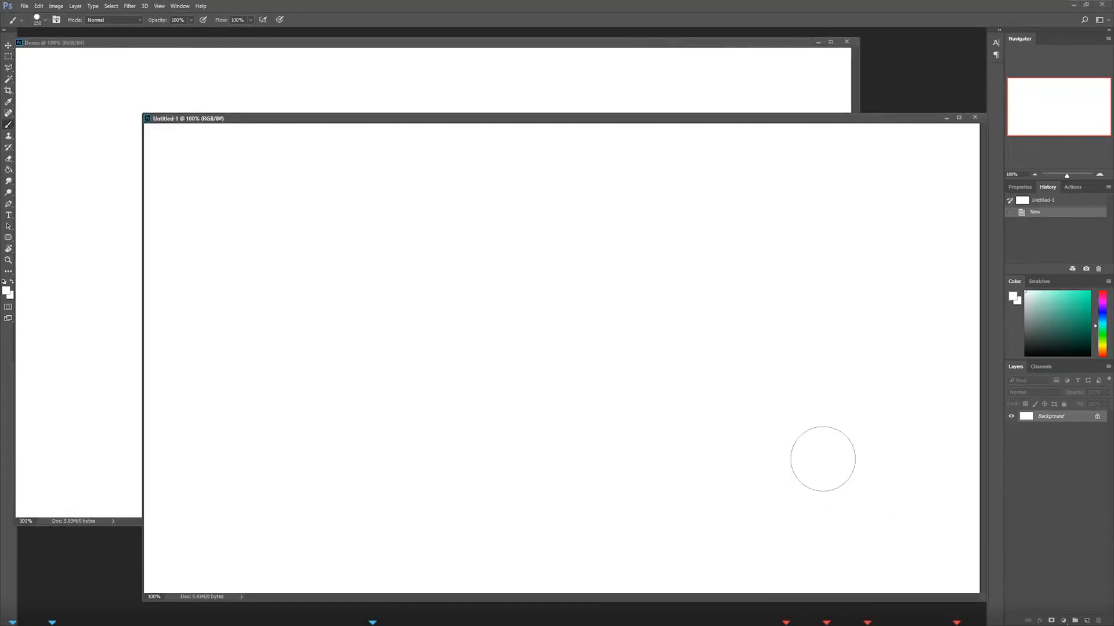
left_click_drag(450, 43, 455, 38)
left_click_drag(888, 119, 870, 124)
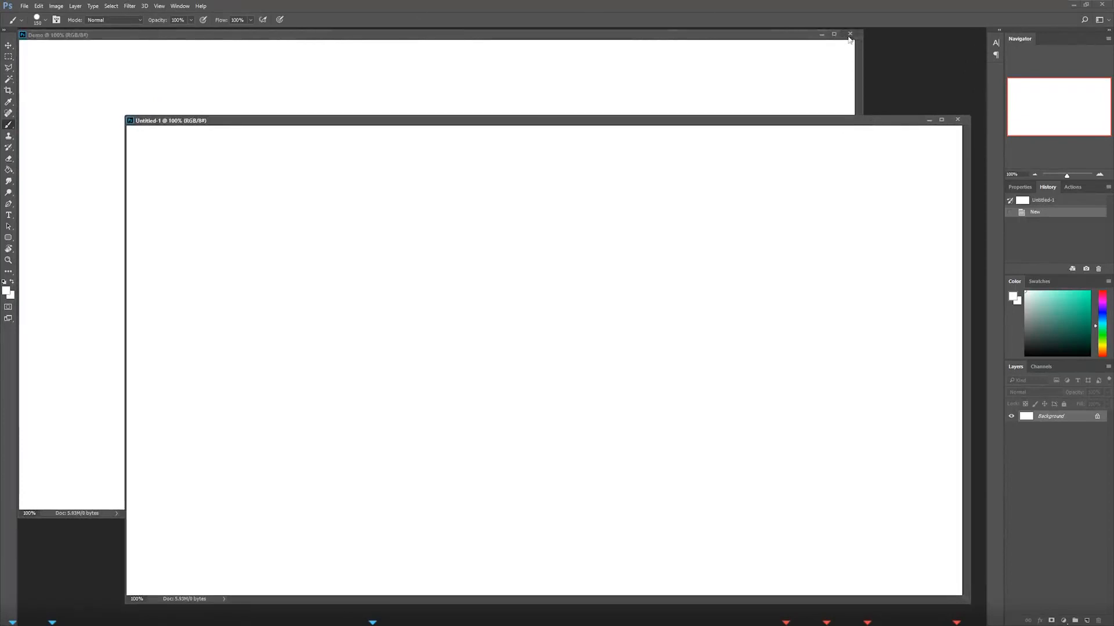
Step: Close the second blank document and move the Demo window into the middle of the workspace
left_click(957, 120)
left_click_drag(513, 35, 574, 102)
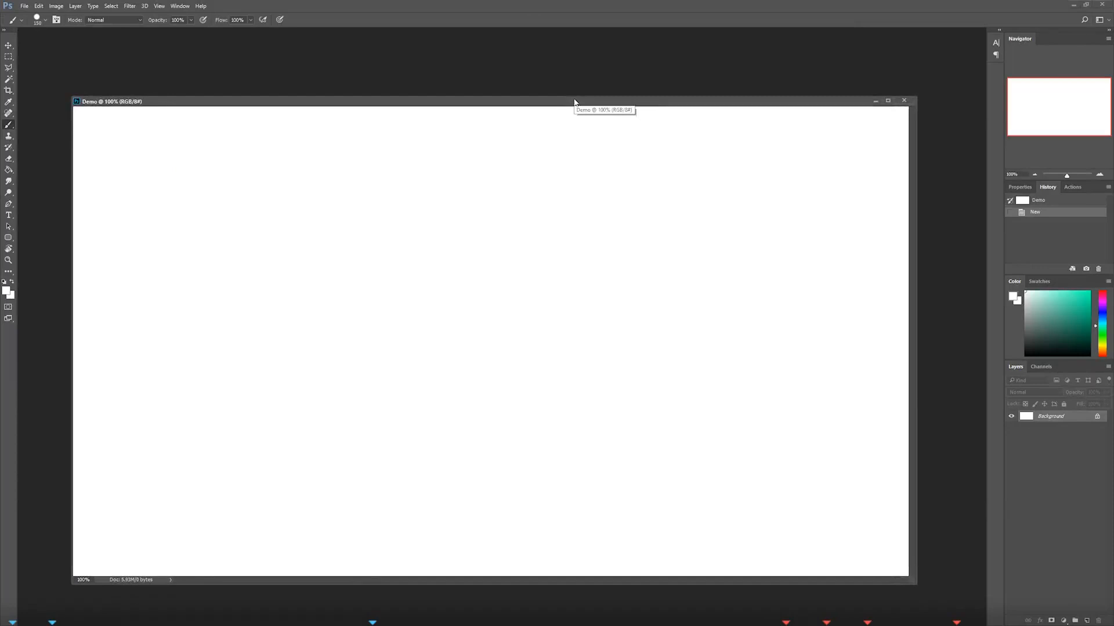
left_click_drag(525, 102, 517, 72)
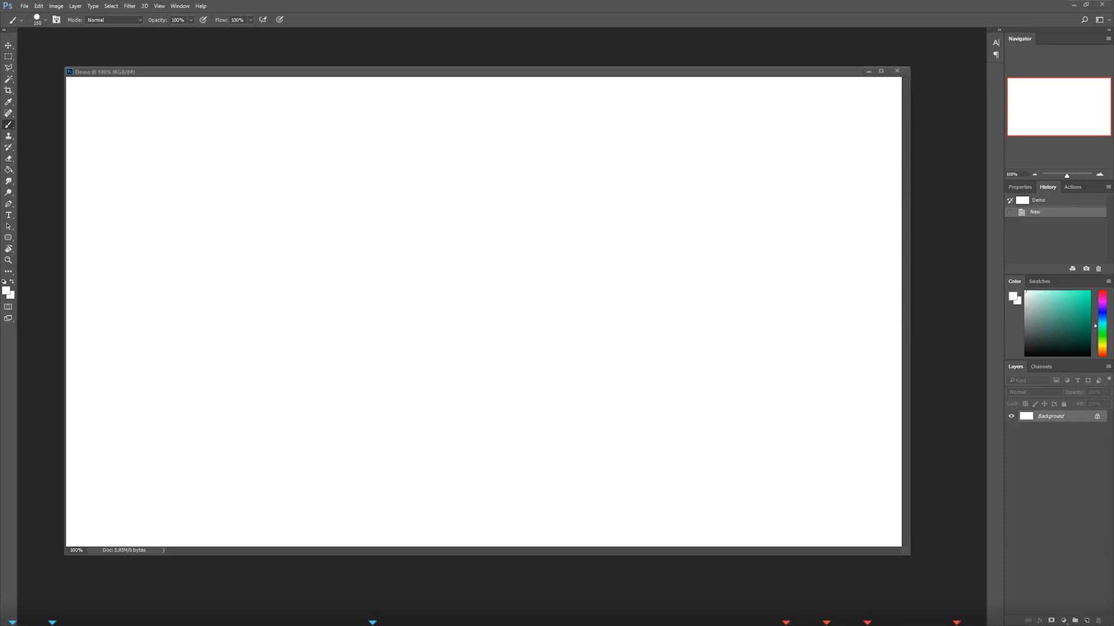
Step: Switch to the Windows Control Panel, enlarge its window to list all items, and open the Pen and Touch settings
left_click_drag(539, 266, 355, 126)
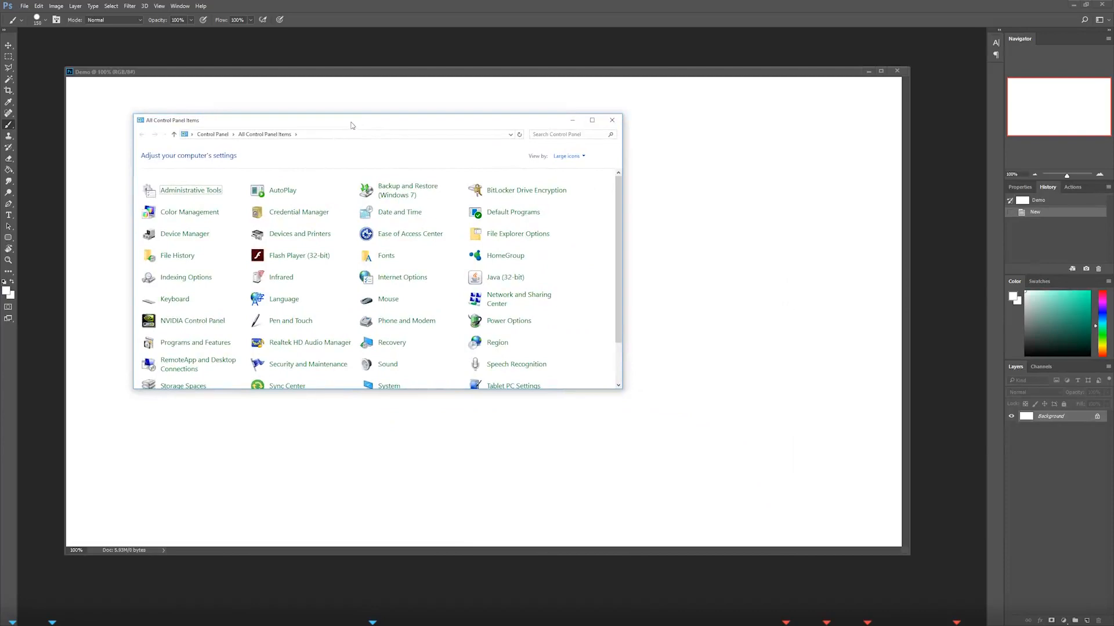
left_click_drag(351, 124, 289, 89)
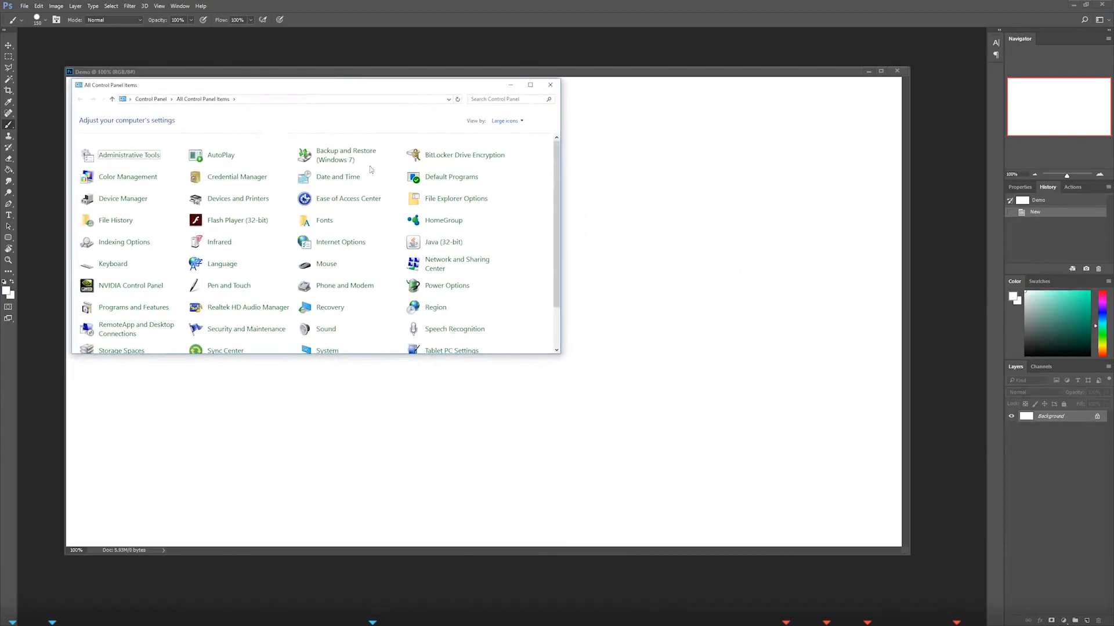
left_click_drag(559, 355, 671, 487)
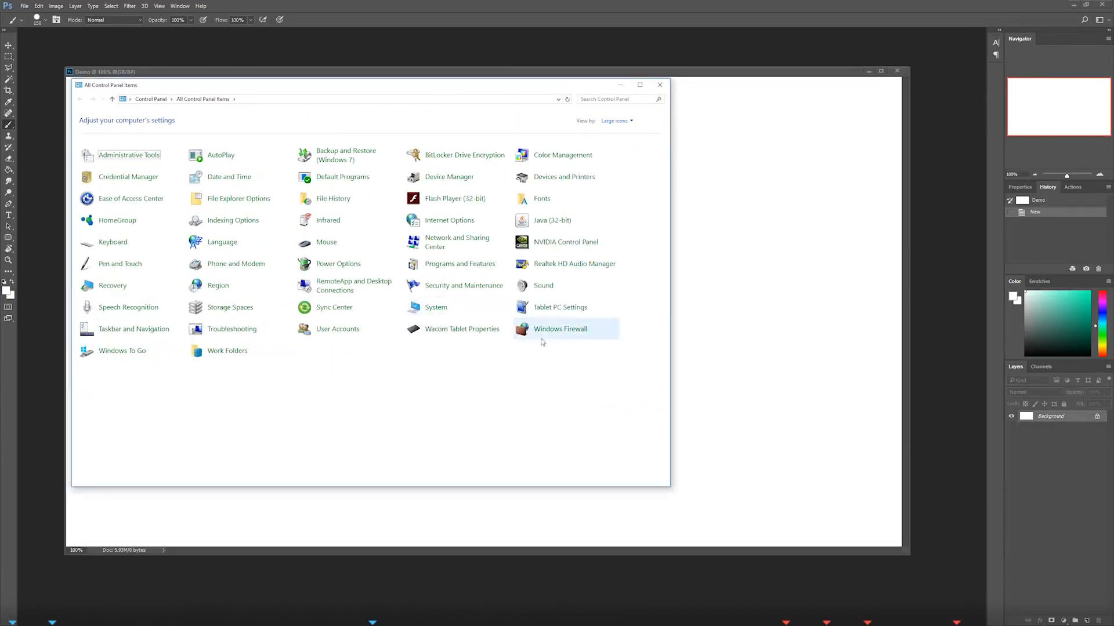
left_click(116, 267)
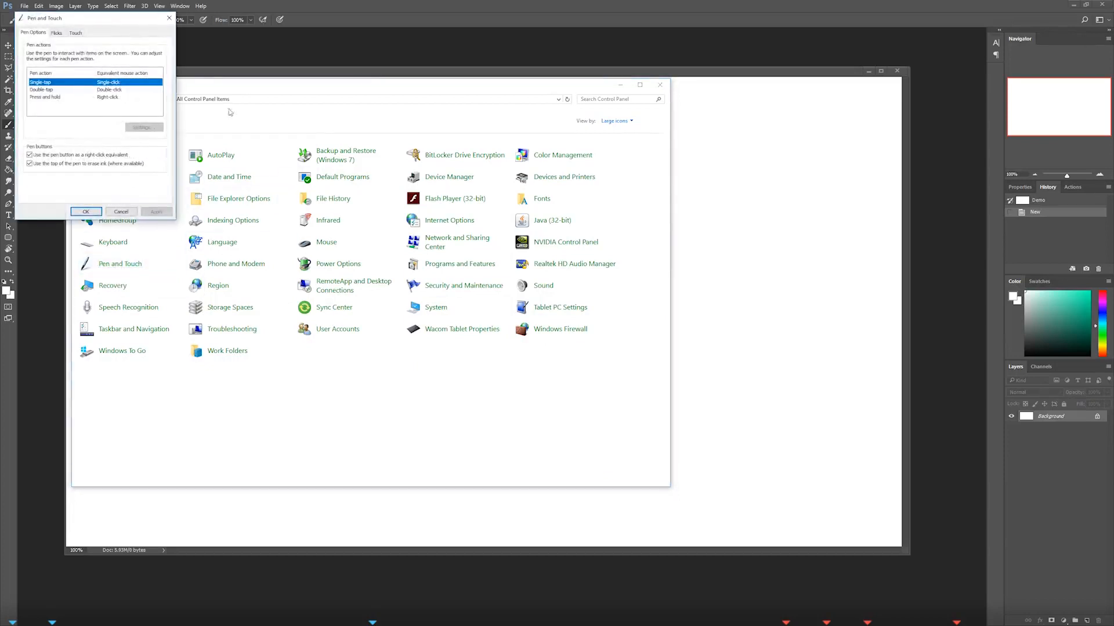
Step: Move the Pen and Touch dialog over the Control Panel and check the pen's press-and-hold right-click option, accepting its settings
left_click_drag(111, 27, 292, 167)
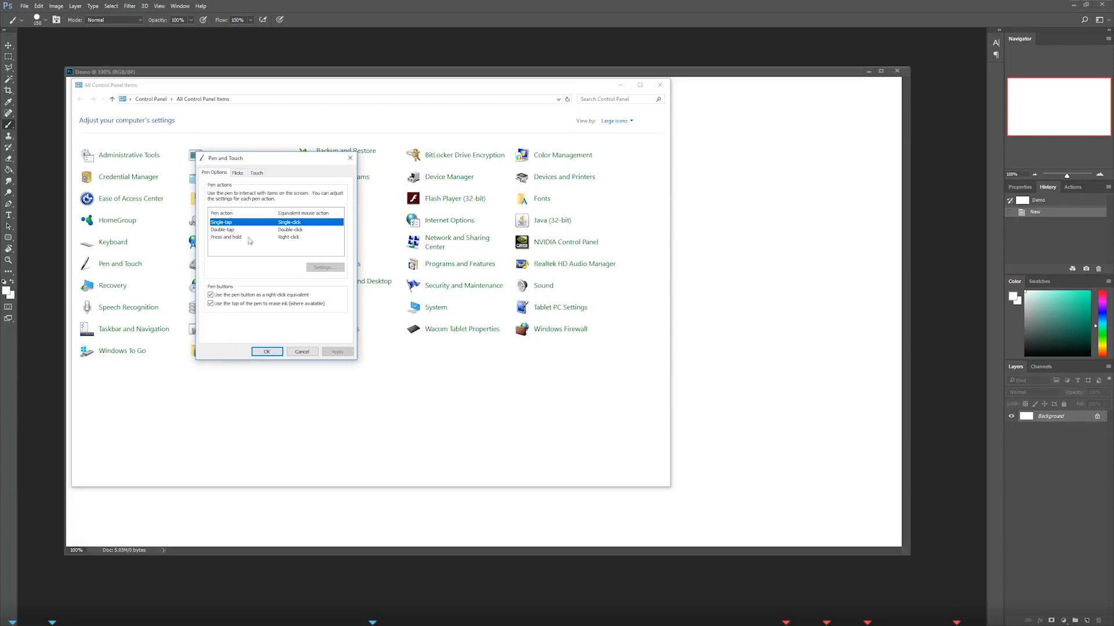
left_click(218, 239)
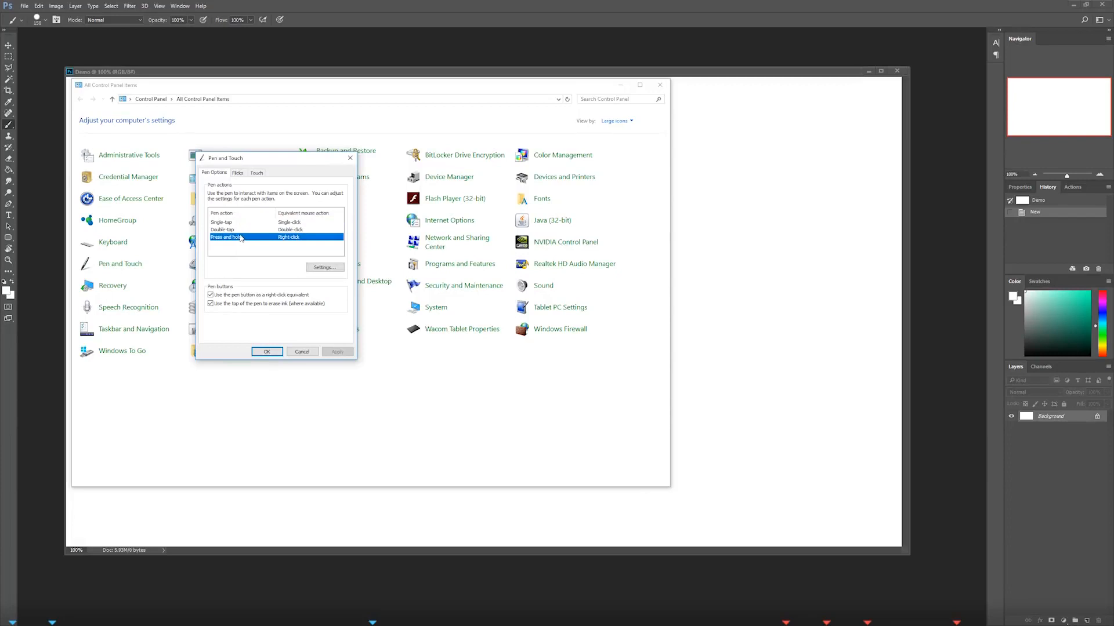
left_click_drag(271, 162, 284, 168)
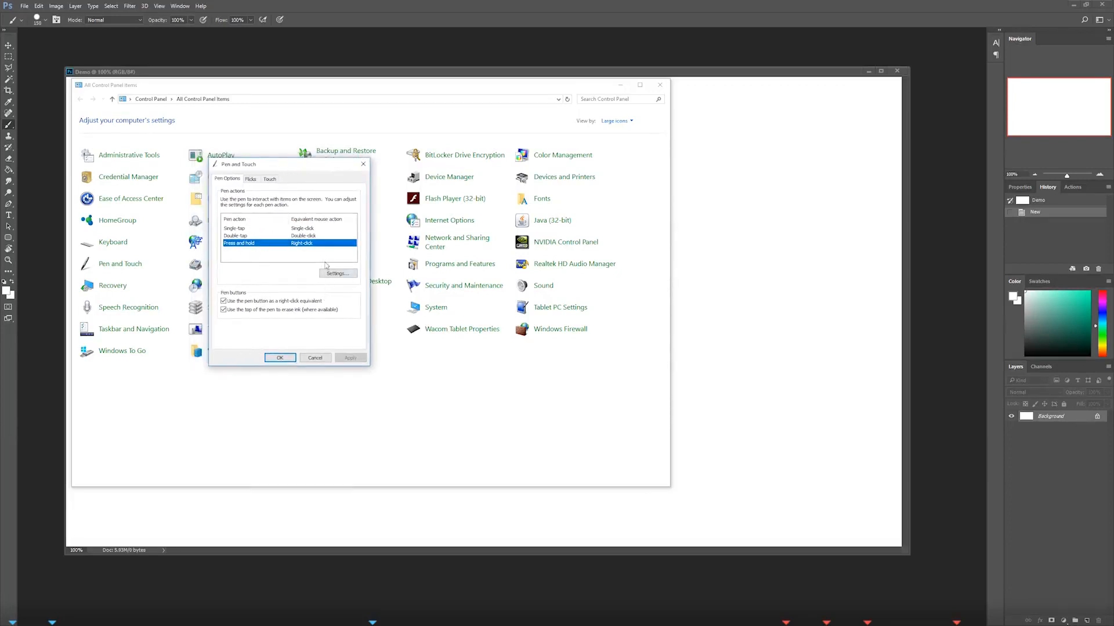
left_click(334, 278)
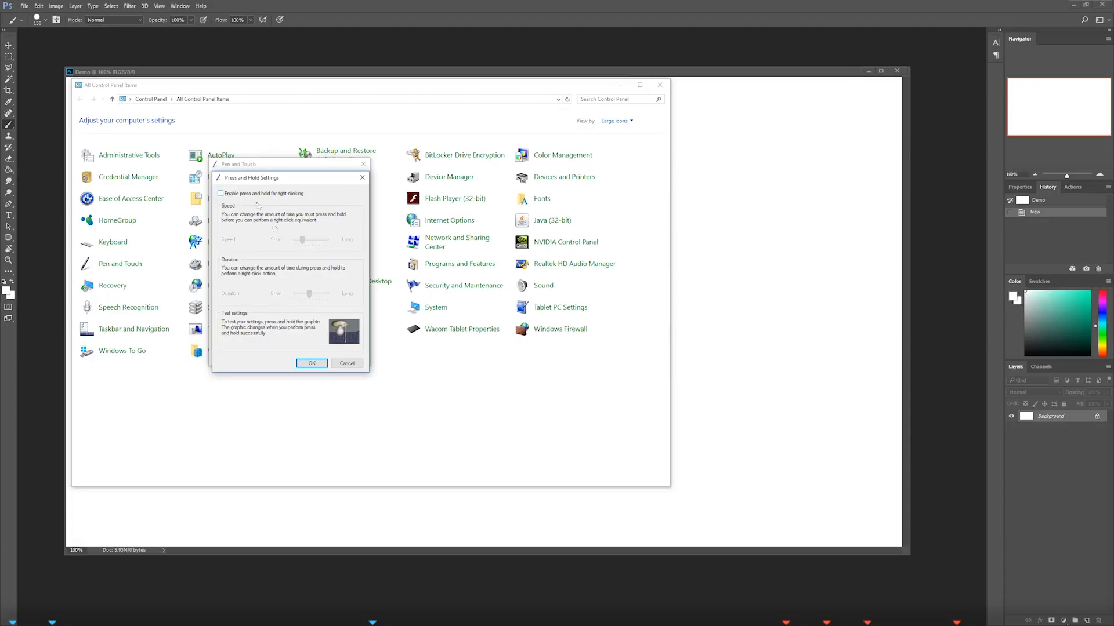
left_click(314, 364)
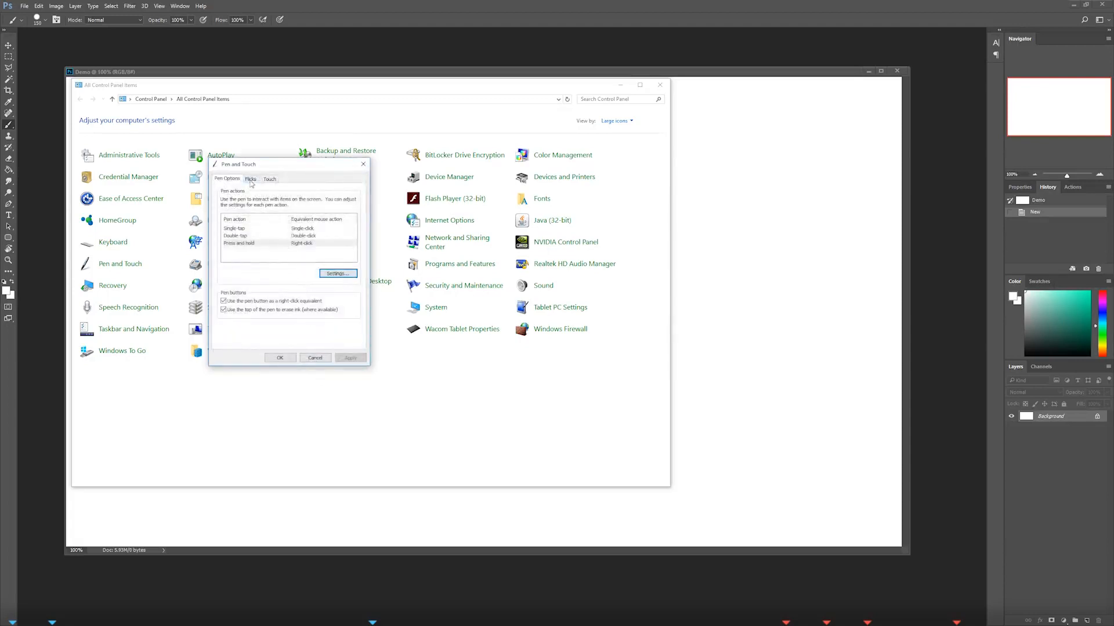
Step: Check the flicks option and the touch press-and-hold settings, and close Pen and Touch with its settings accepted
left_click(250, 180)
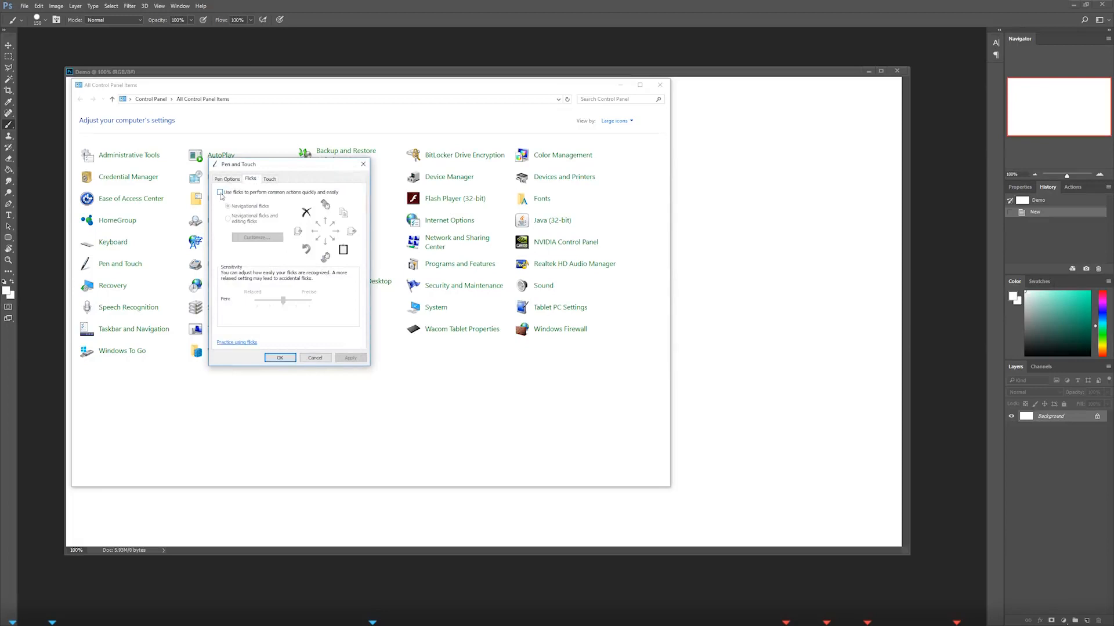
left_click(269, 179)
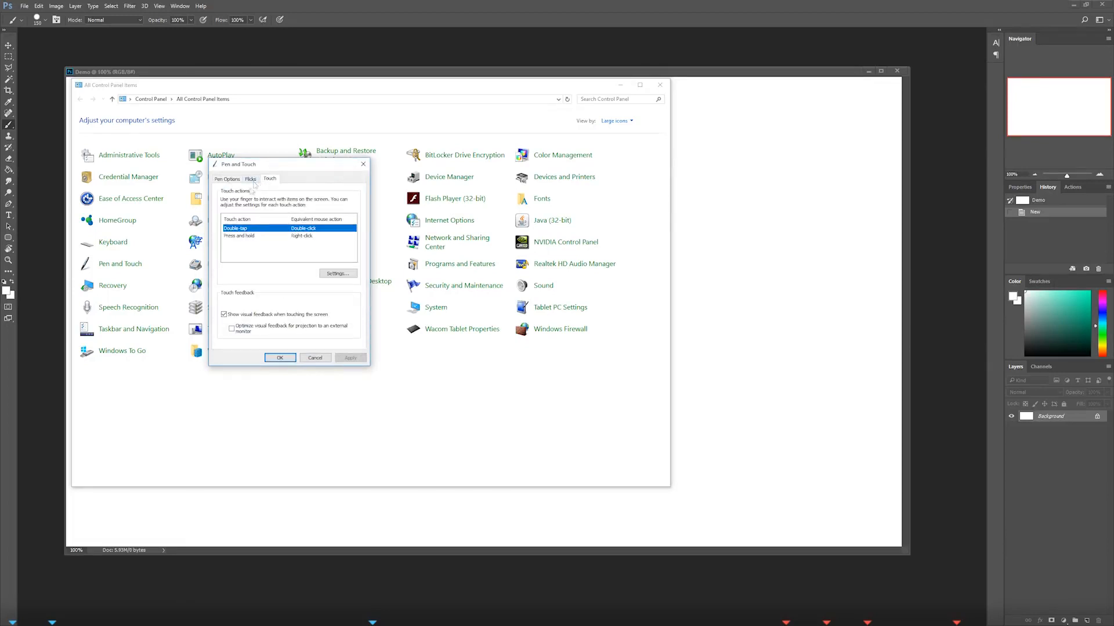
left_click(240, 236)
left_click(329, 274)
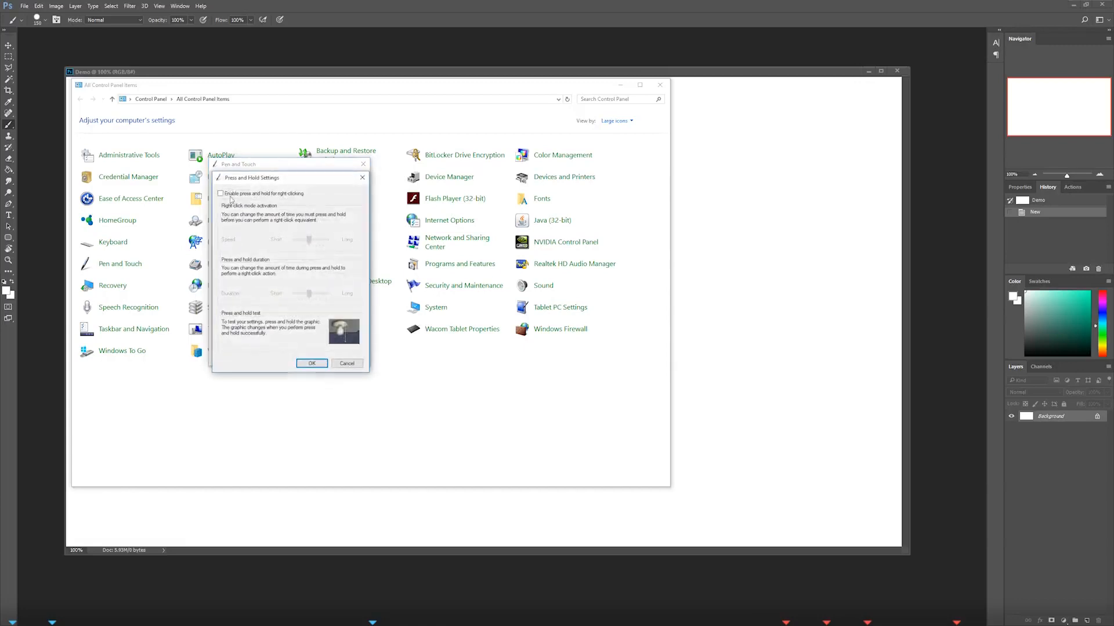
left_click(362, 177)
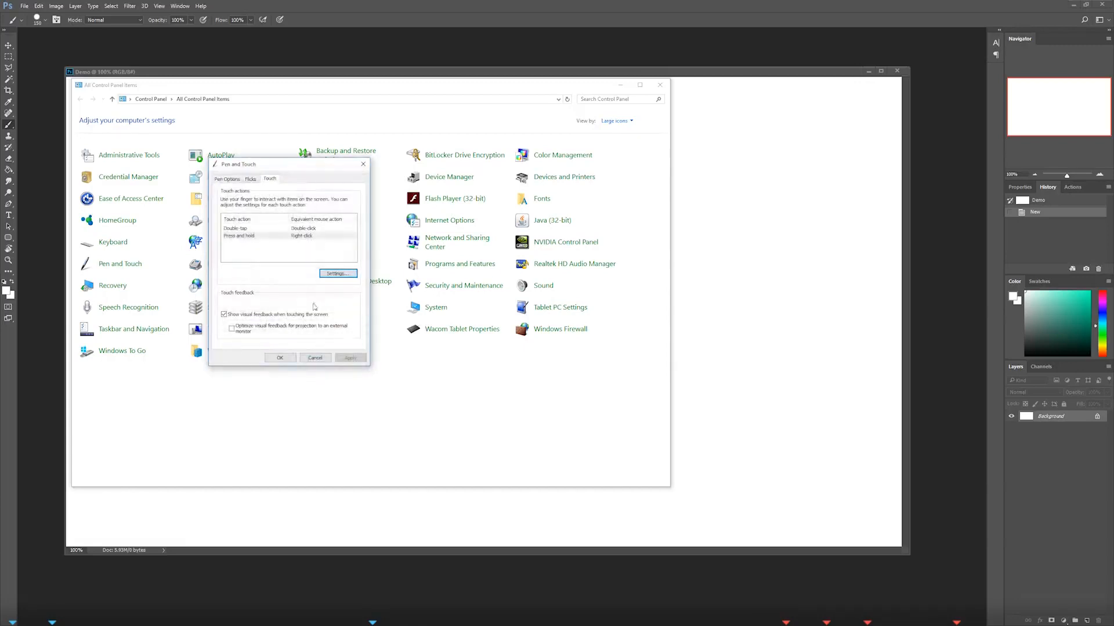
left_click(281, 358)
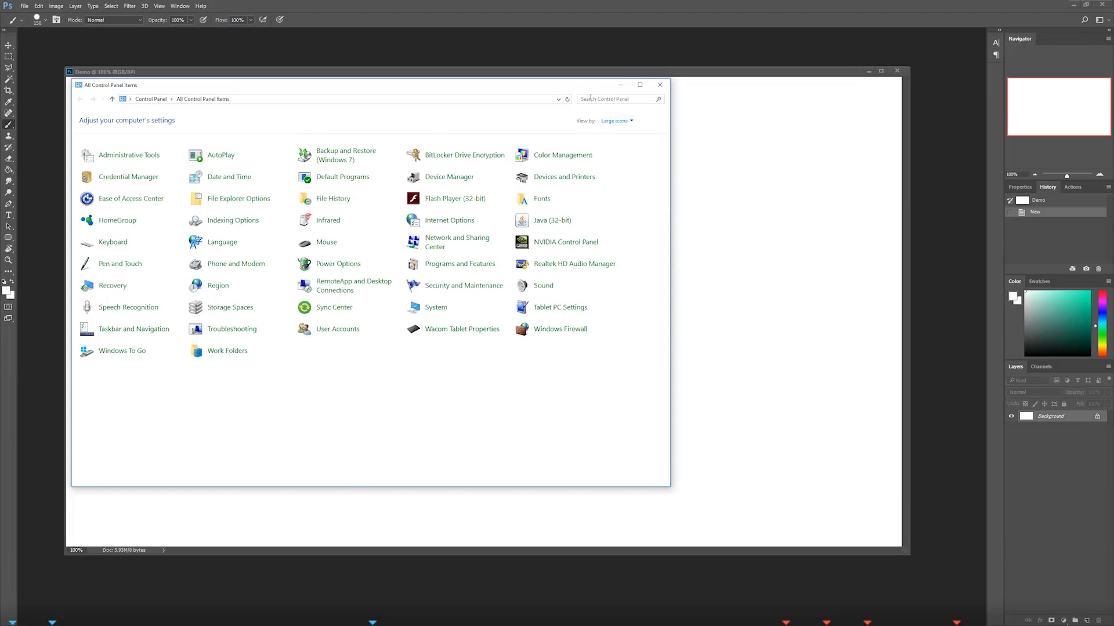
Step: Open Wacom Tablet Properties from the Control Panel and move its window over the item list
left_click_drag(357, 86, 448, 91)
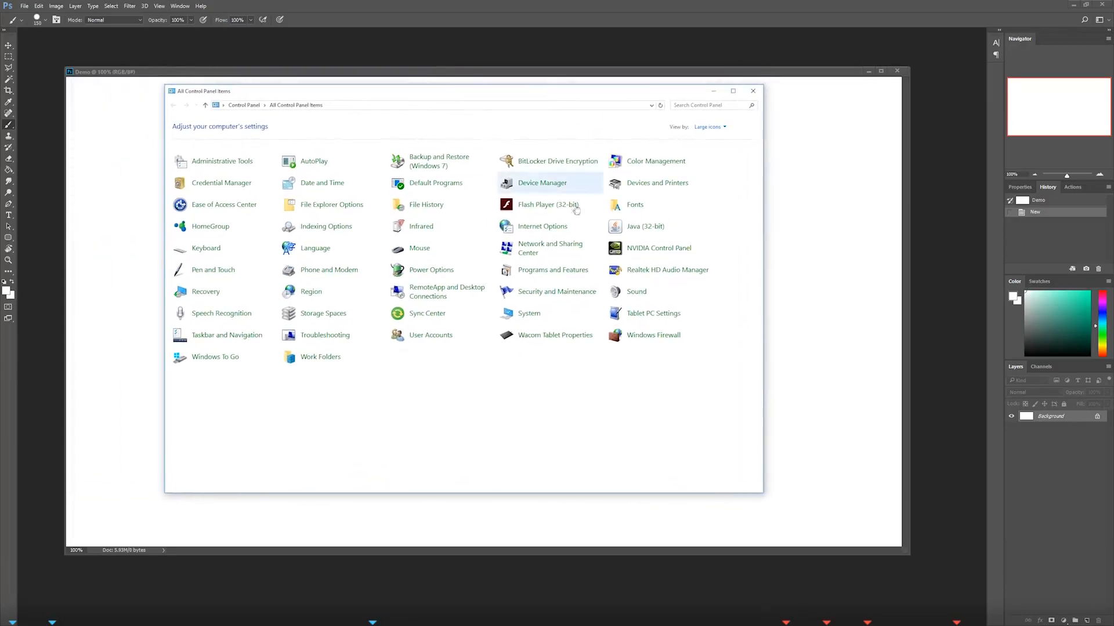
left_click(541, 338)
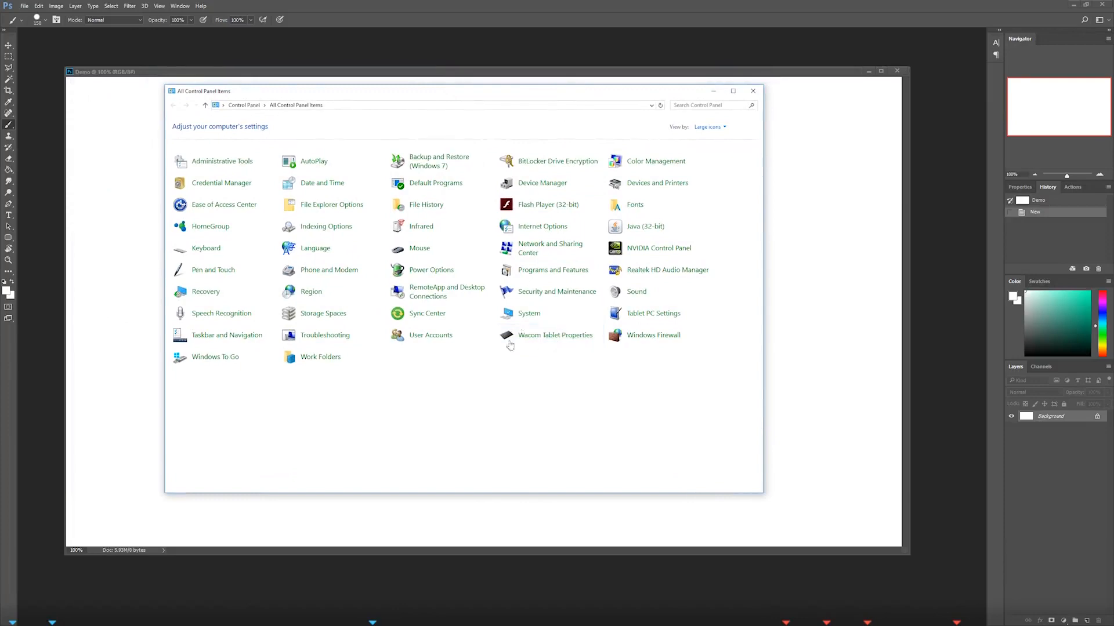
left_click_drag(126, 192, 398, 143)
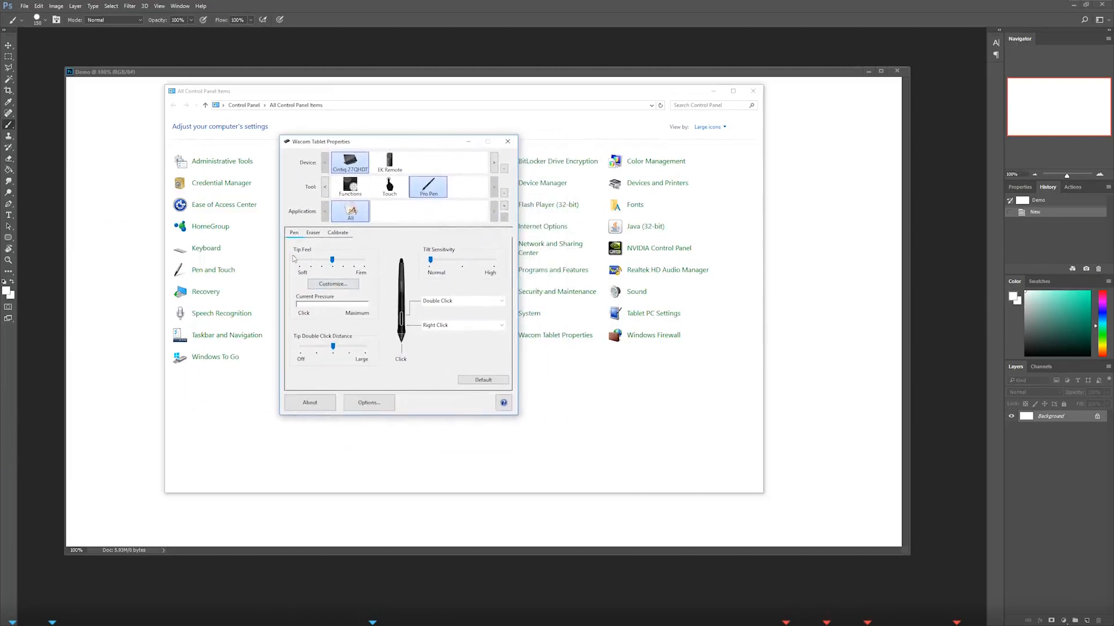
Step: Review the Pro Pen's tip feel, tilt sensitivity and eraser settings, and close the Wacom and Control Panel windows
left_click(435, 260)
left_click(303, 258)
left_click(312, 232)
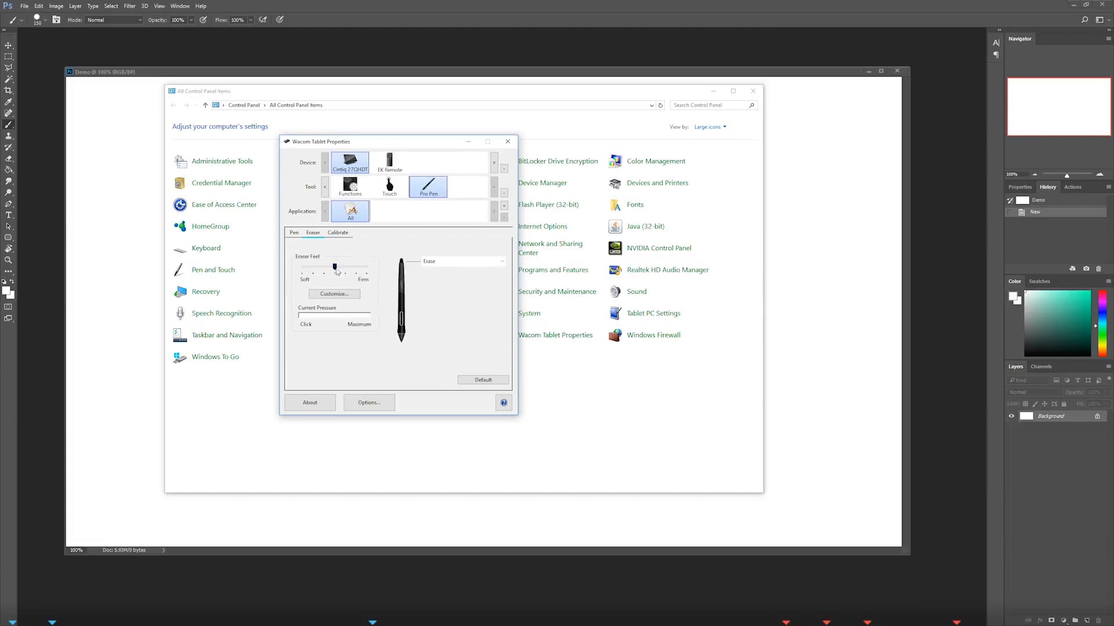
left_click(295, 233)
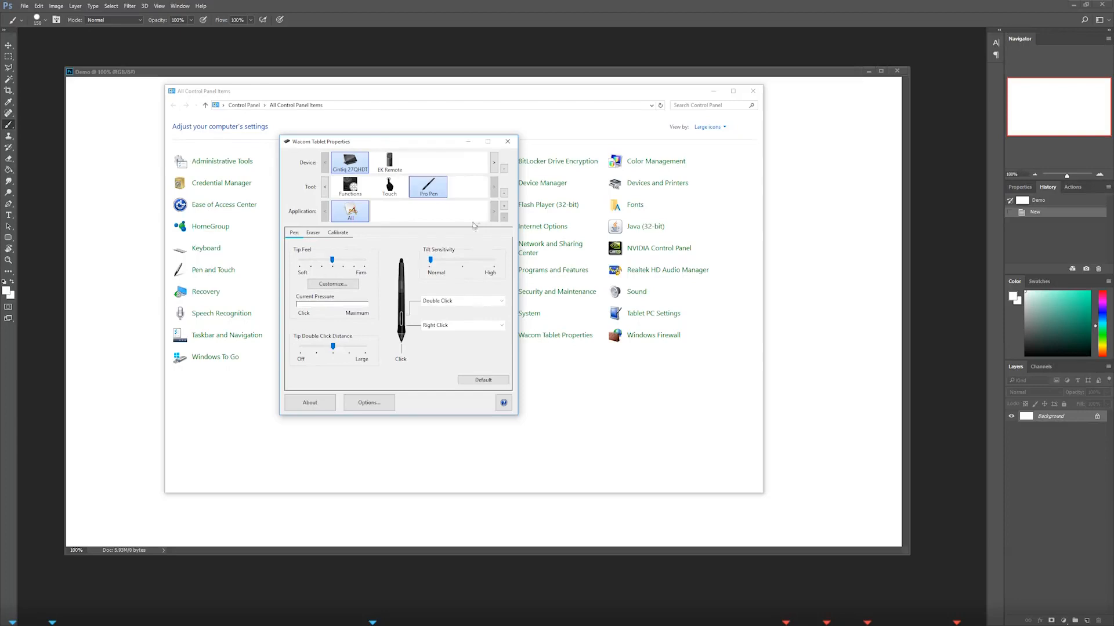
left_click(507, 144)
left_click(753, 91)
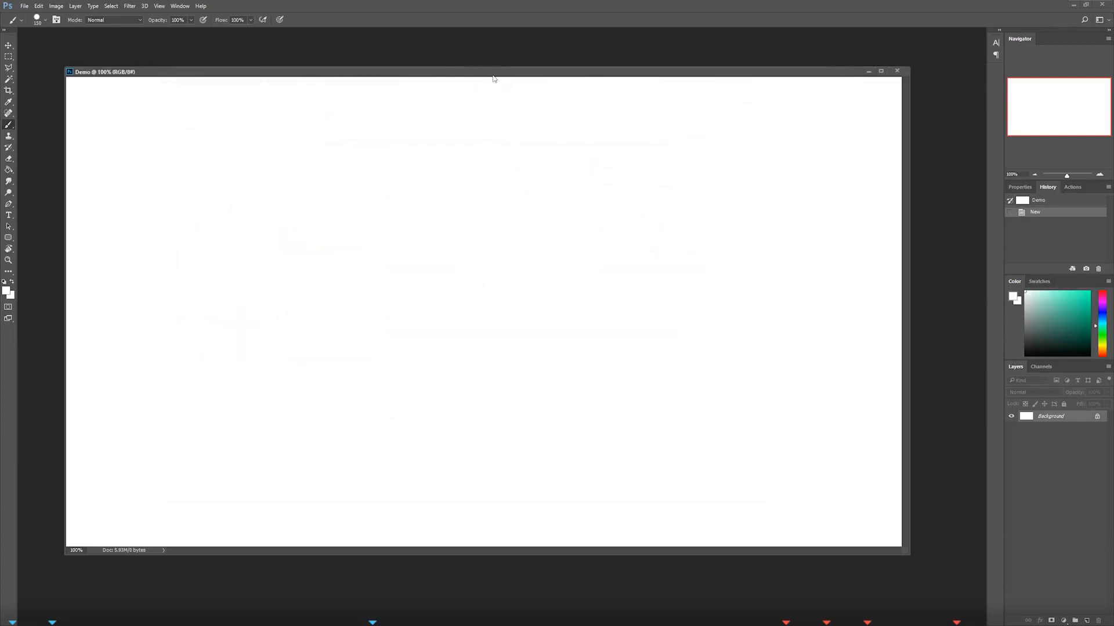
left_click_drag(488, 74, 454, 72)
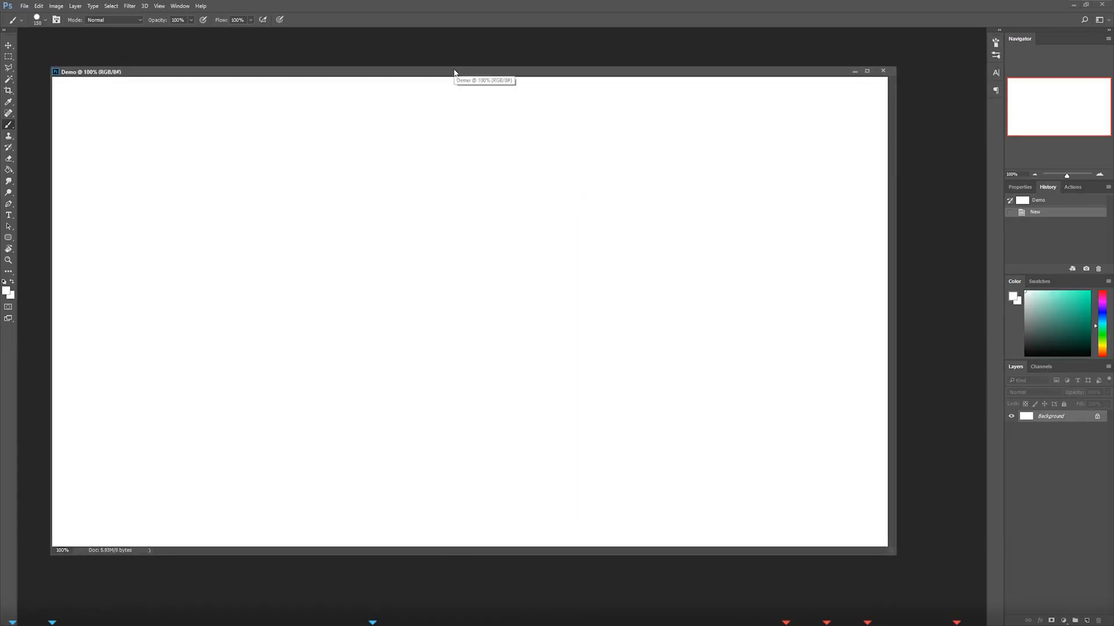
mouse_move(497, 71)
left_mouse_down()
mouse_move(472, 76)
mouse_move(467, 68)
mouse_move(484, 63)
left_mouse_up()
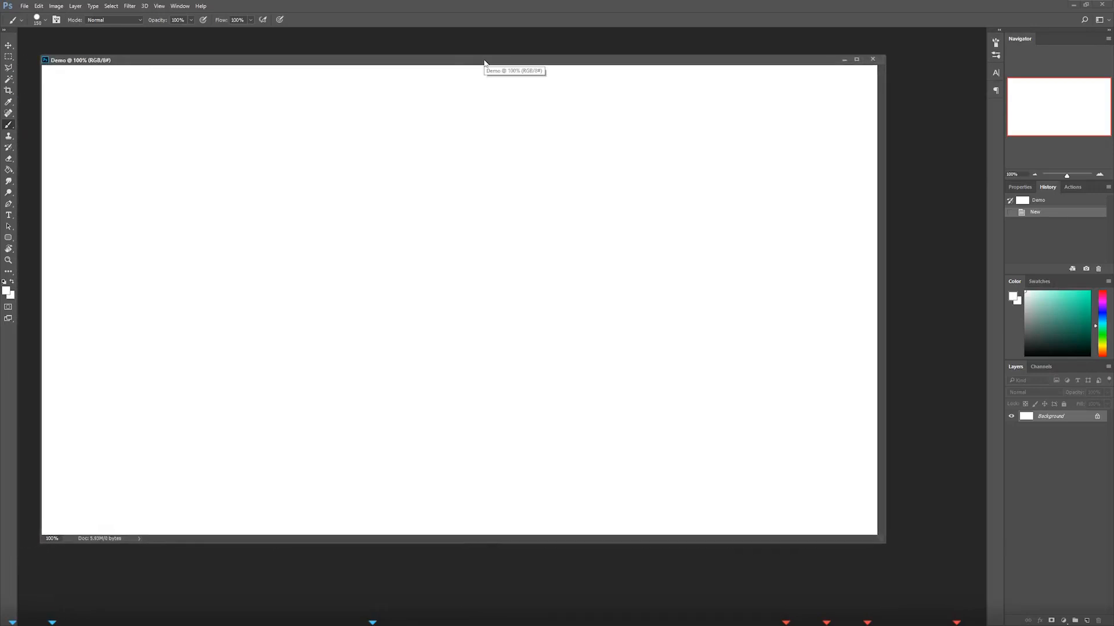
left_click_drag(470, 63, 476, 62)
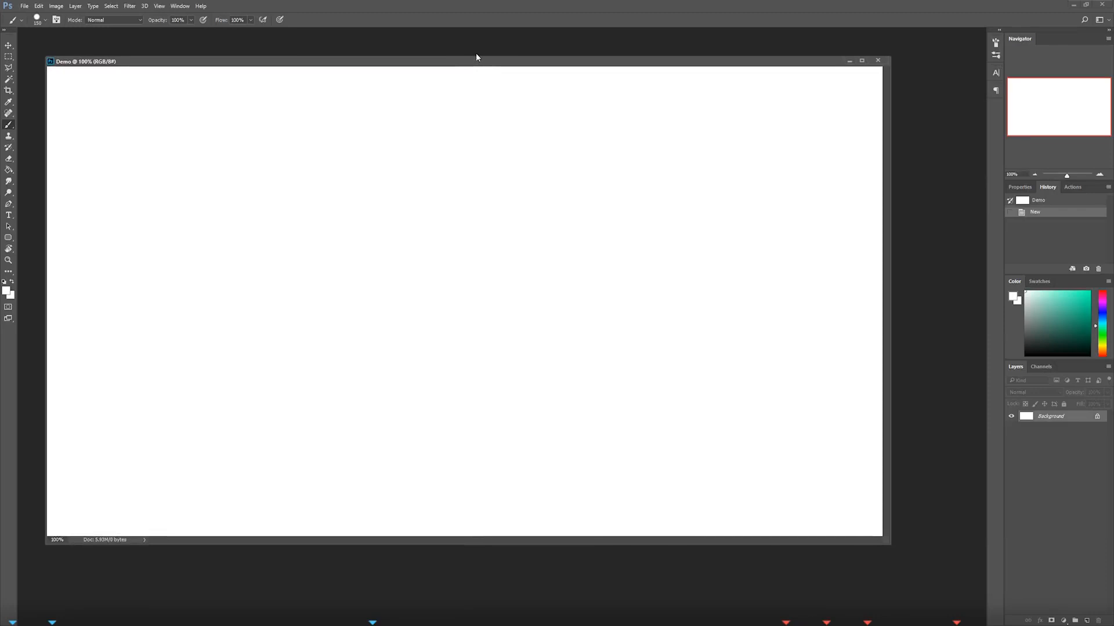
left_click_drag(305, 63, 304, 64)
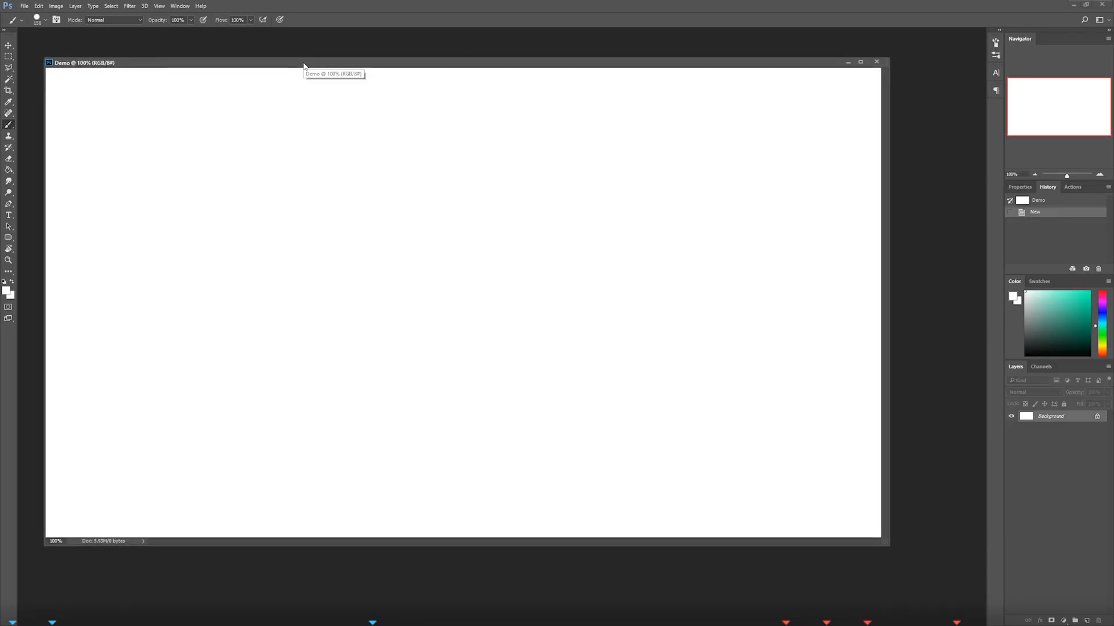
left_click_drag(480, 63, 480, 64)
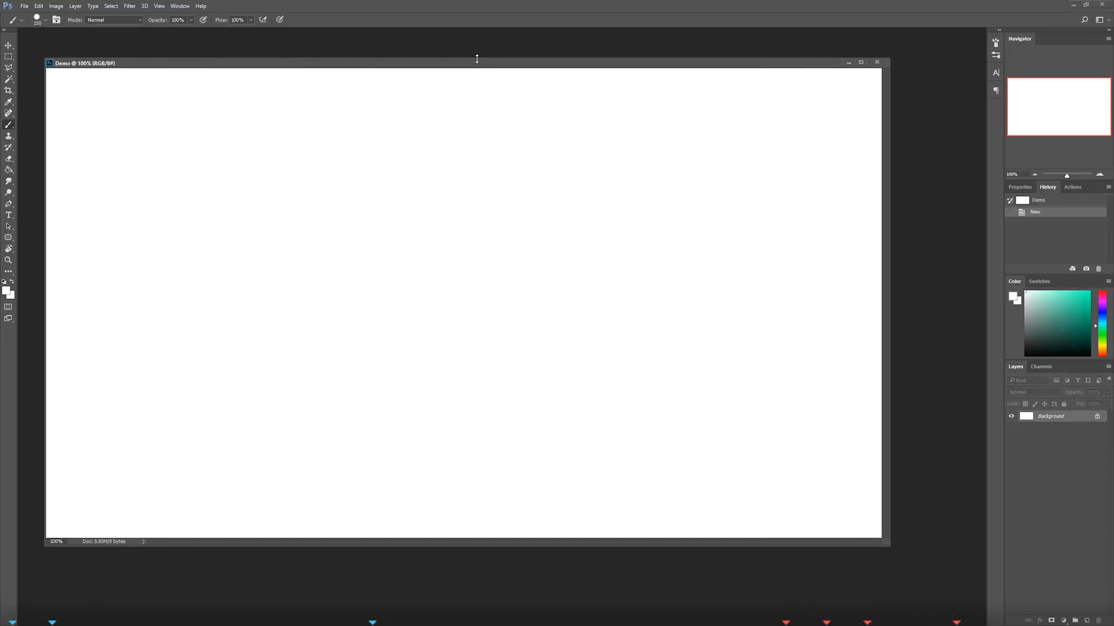
left_click_drag(469, 59, 481, 59)
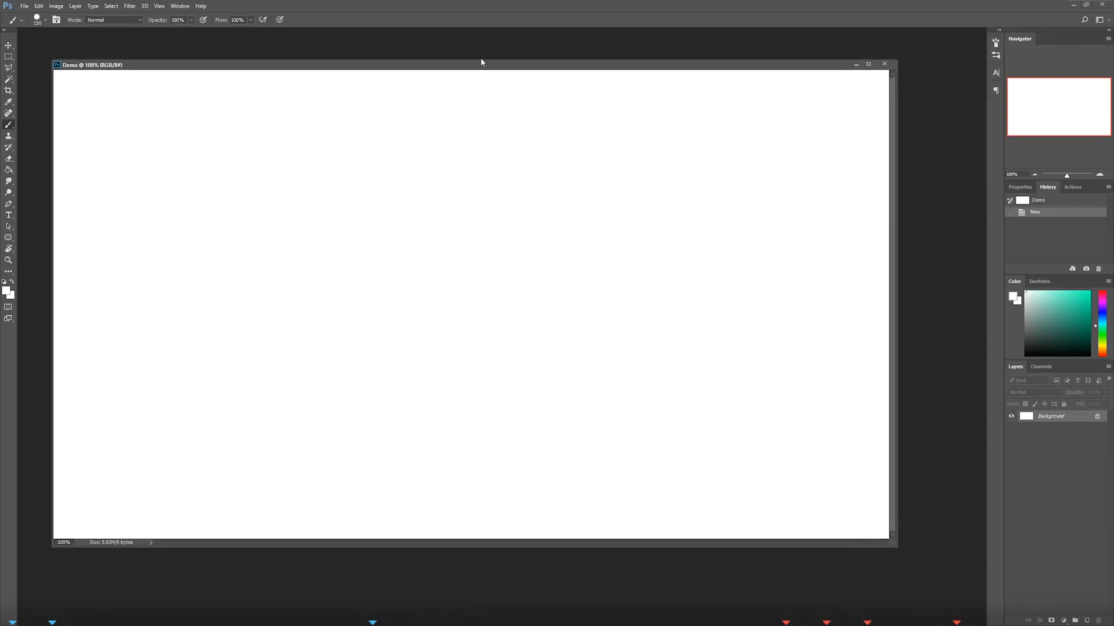
left_click_drag(483, 68, 479, 70)
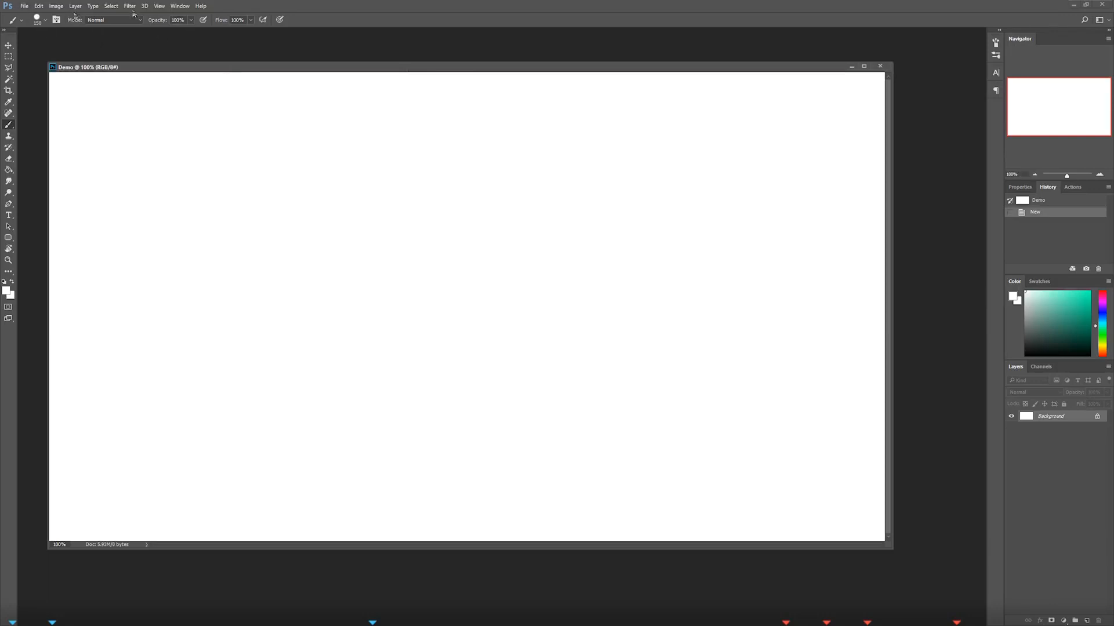
left_click(25, 6)
mouse_move(181, 7)
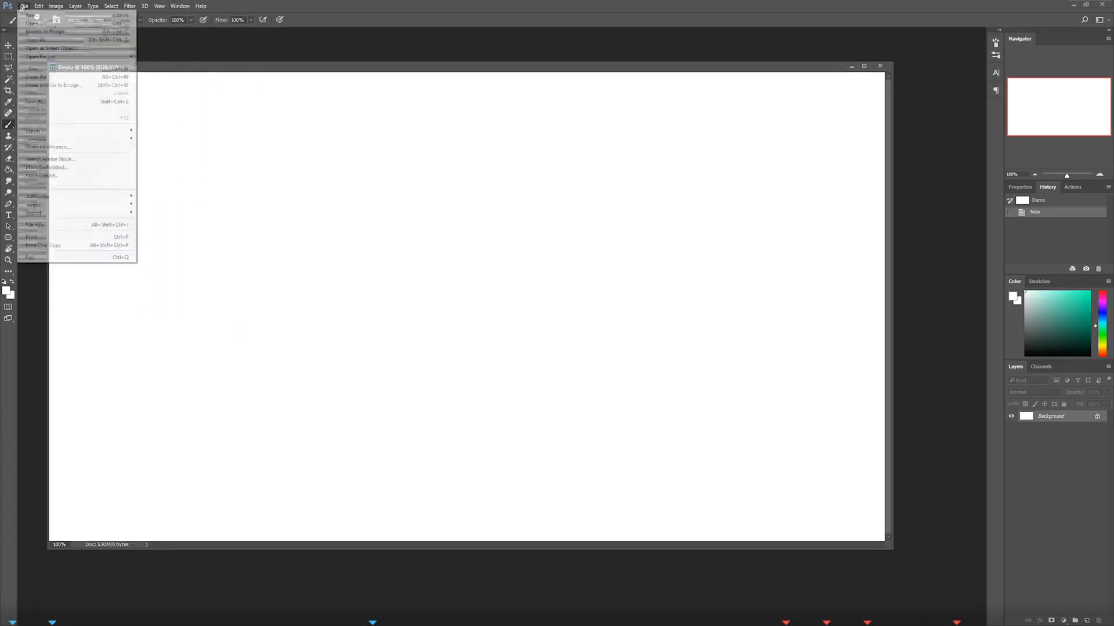
mouse_move(96, 10)
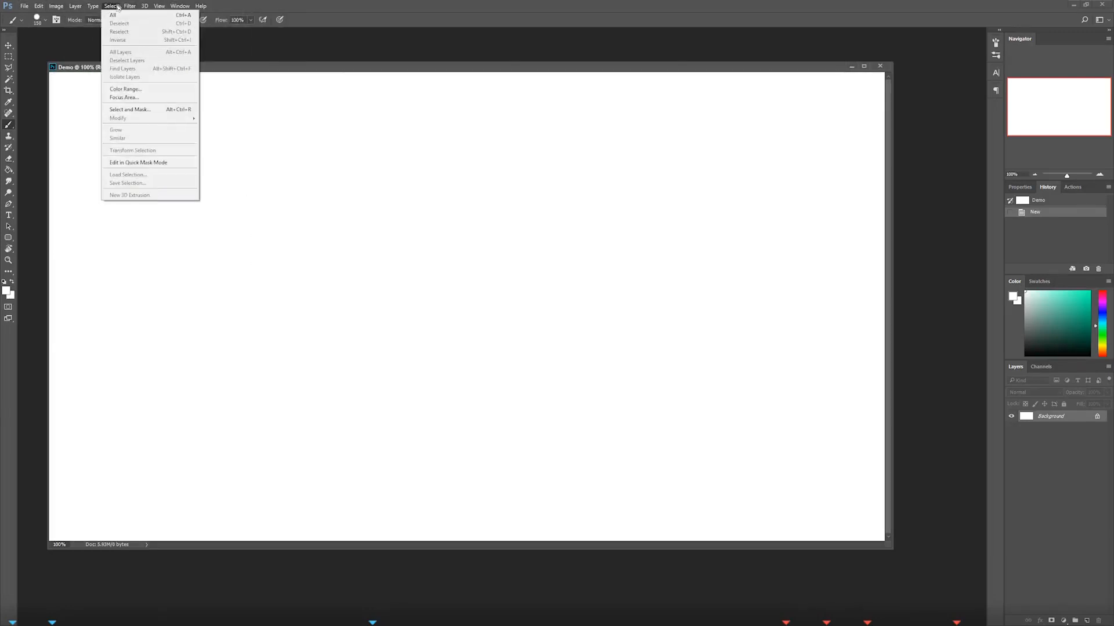
left_click(331, 67)
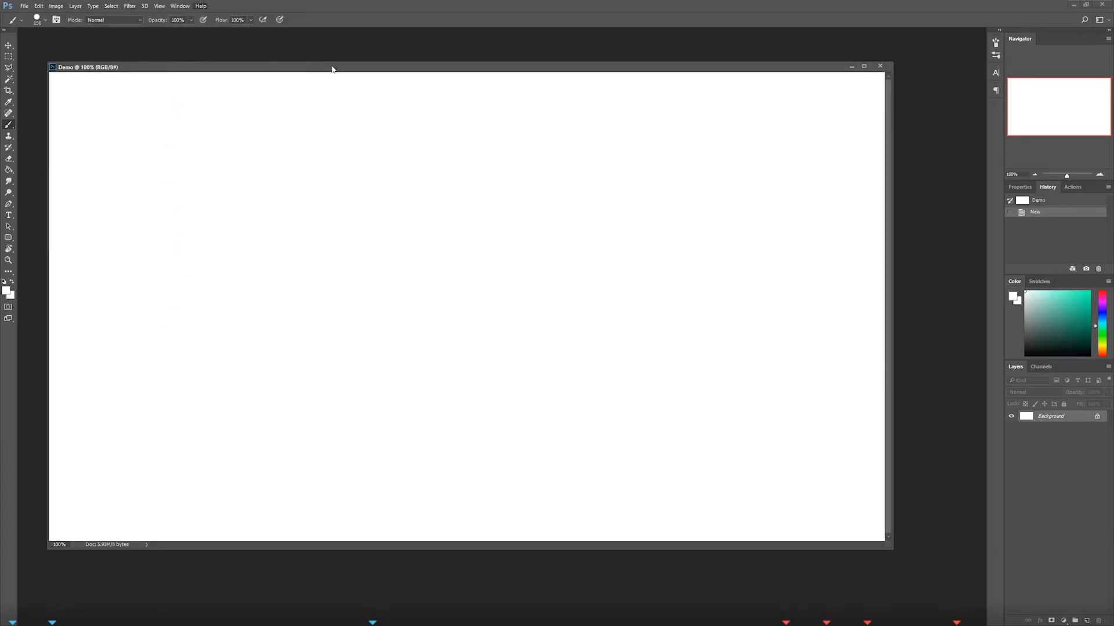
left_click(24, 5)
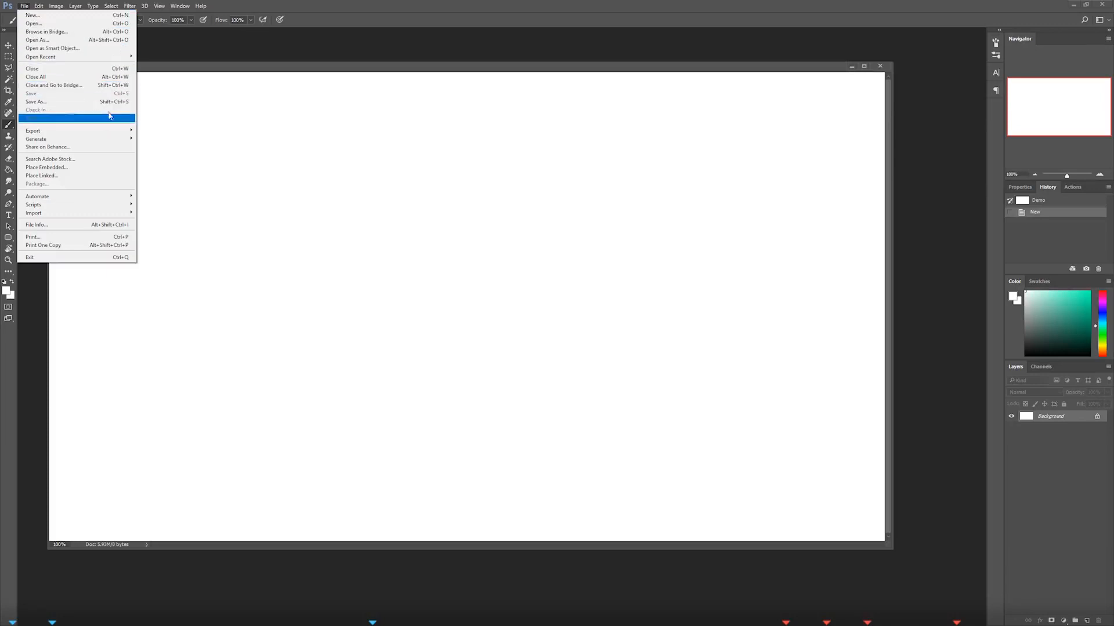
left_click(207, 60)
left_click_drag(218, 68, 216, 69)
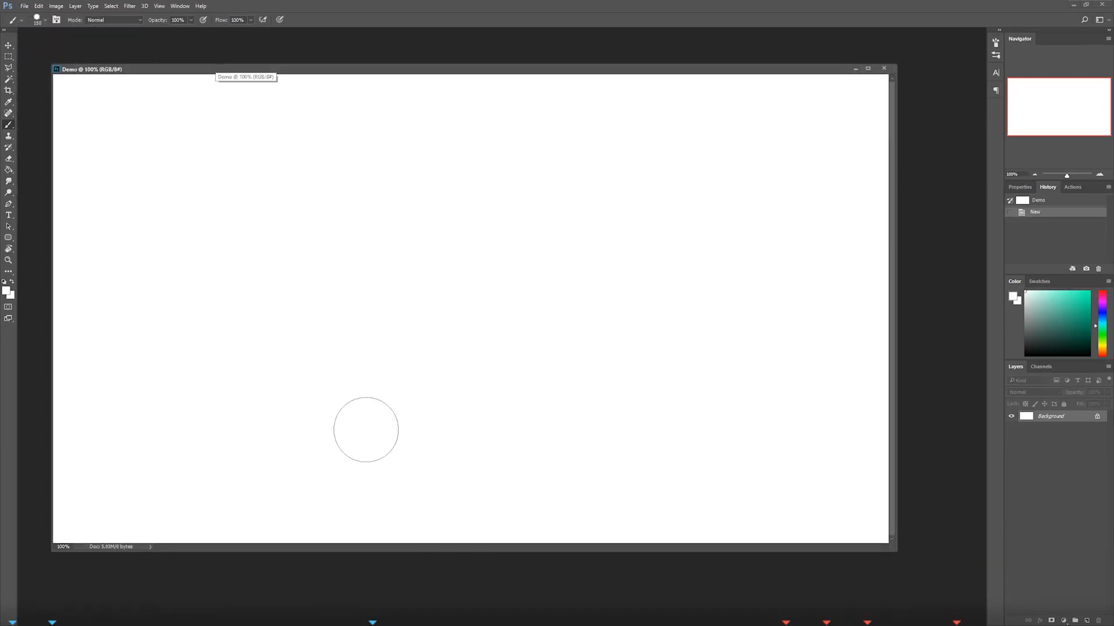
Step: Start saving the Demo document under a chosen location, using the Photoshop for Digital Production folder inside ART SCHOOL, Term 1
left_click(24, 6)
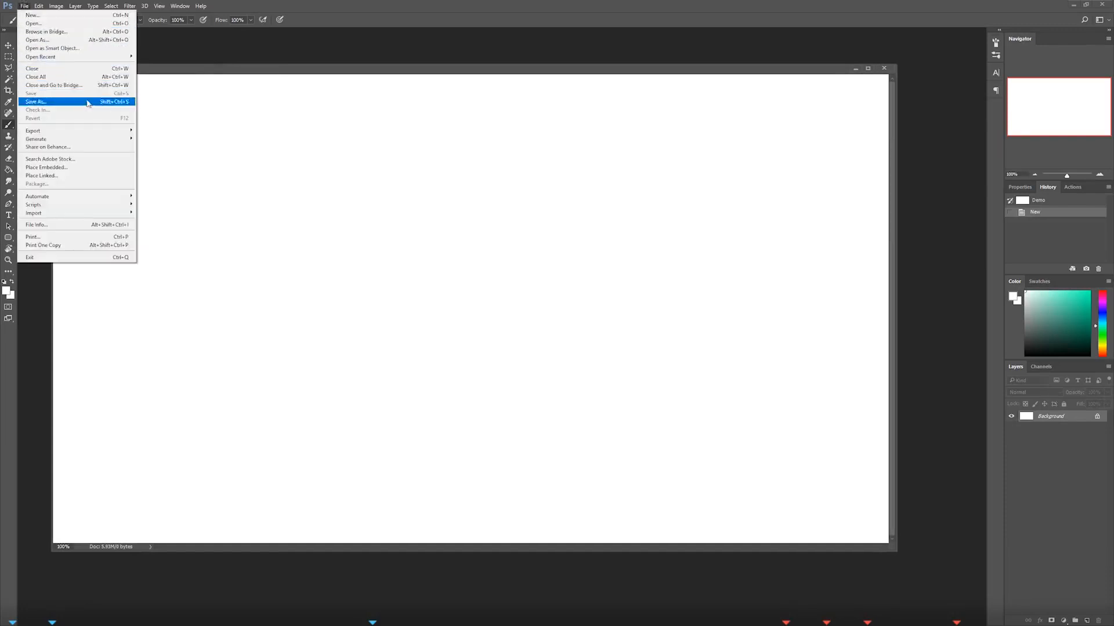
left_click(129, 101)
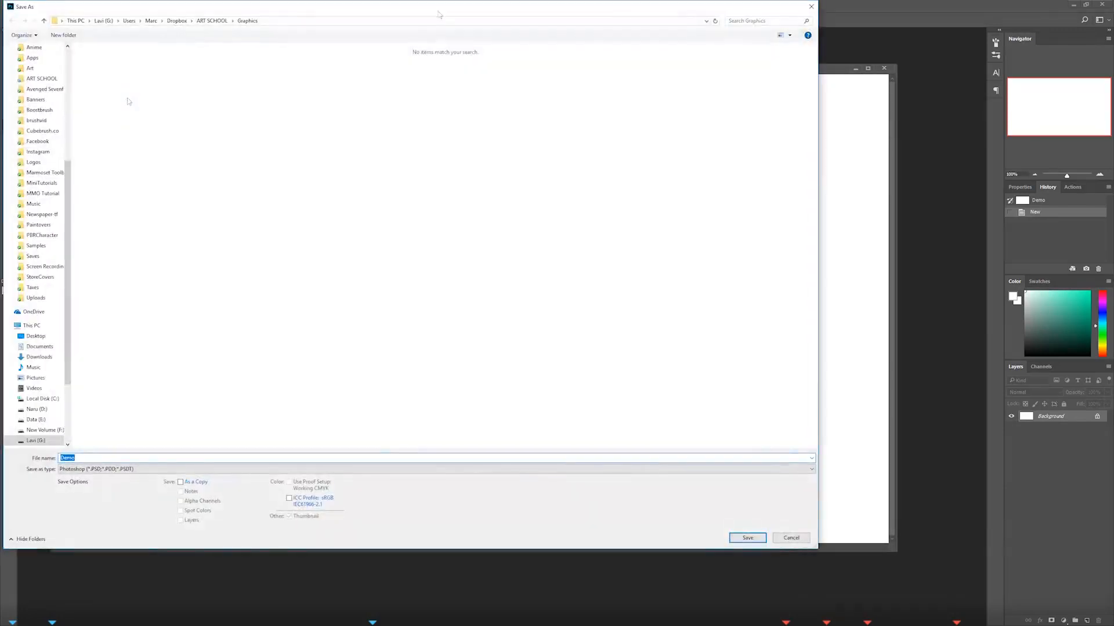
left_click(276, 69)
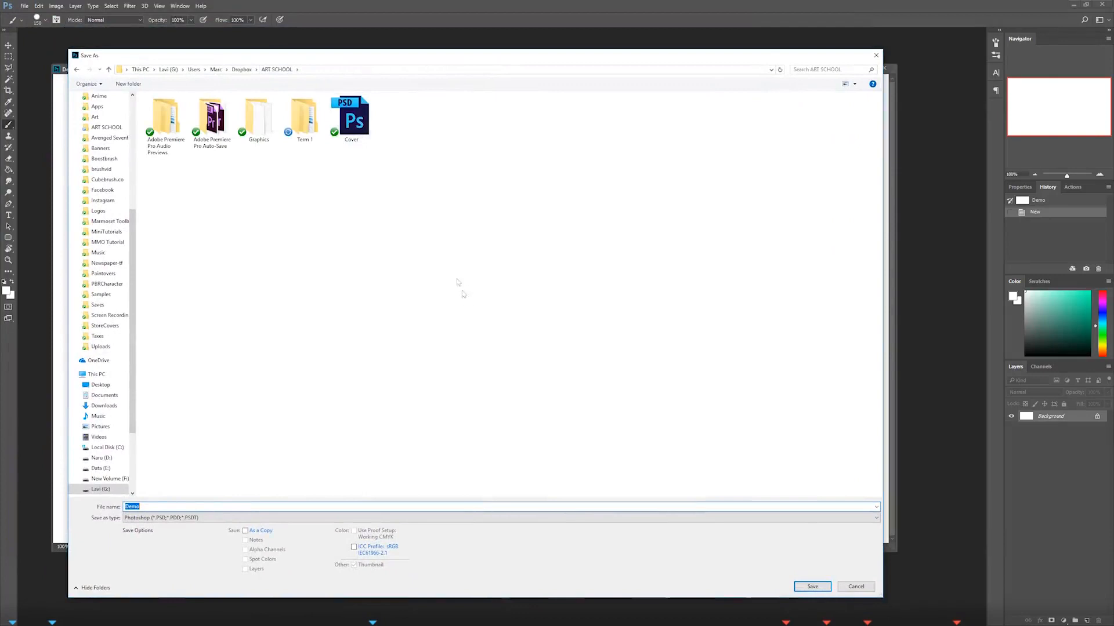
left_click(302, 125)
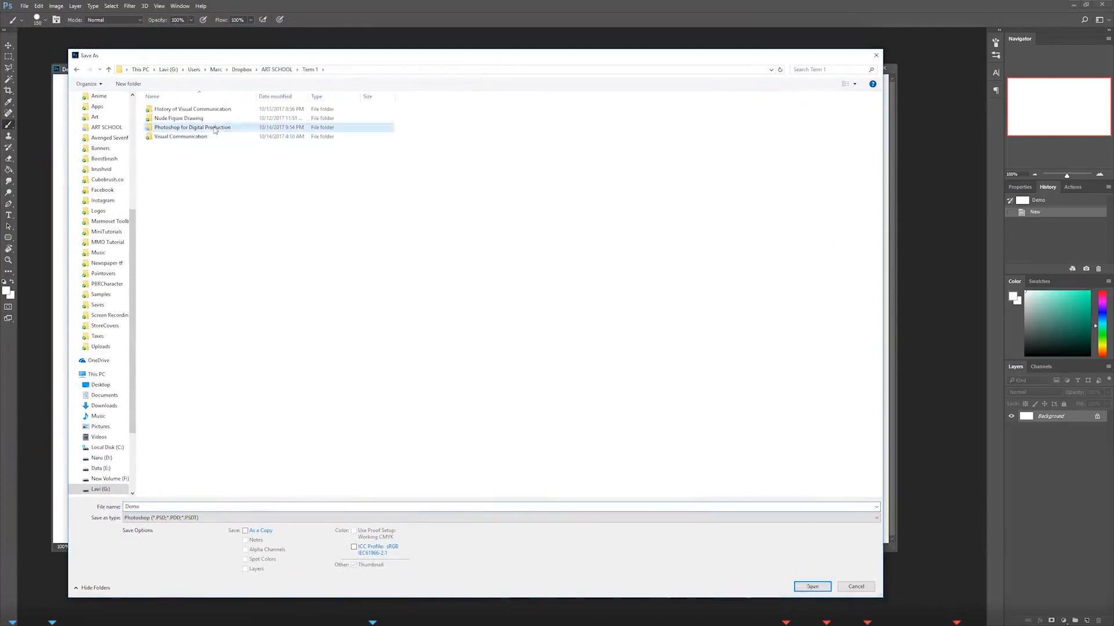
double_click(215, 128)
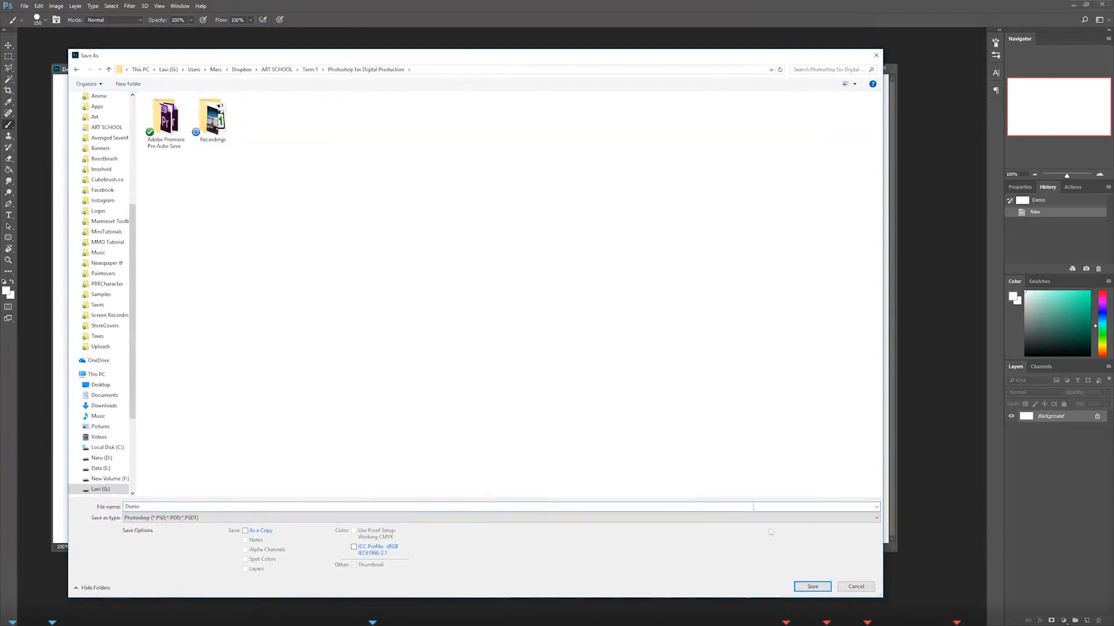
left_click_drag(524, 58, 530, 38)
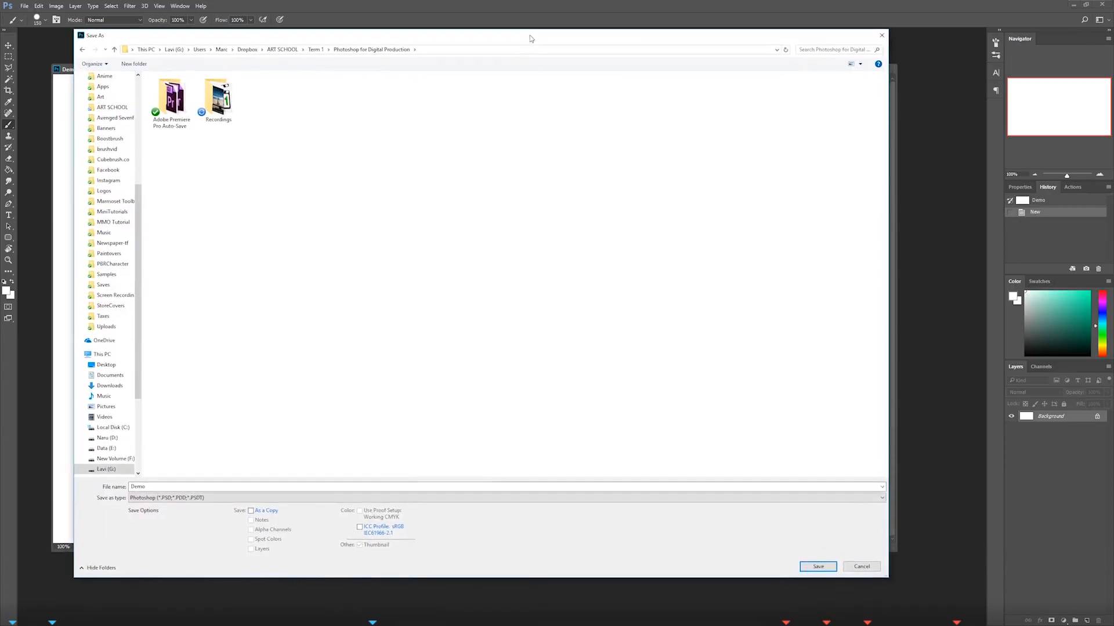
Step: Review the available save formats, choose JPEG for the Demo file and proceed to the JPEG options
left_click(476, 498)
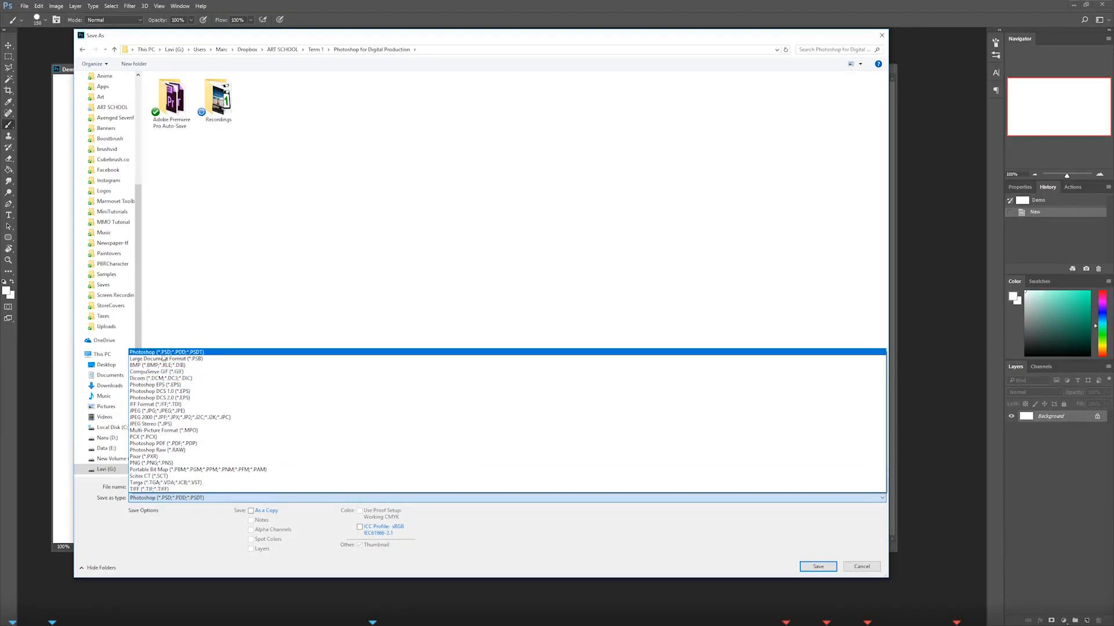
left_click(245, 548)
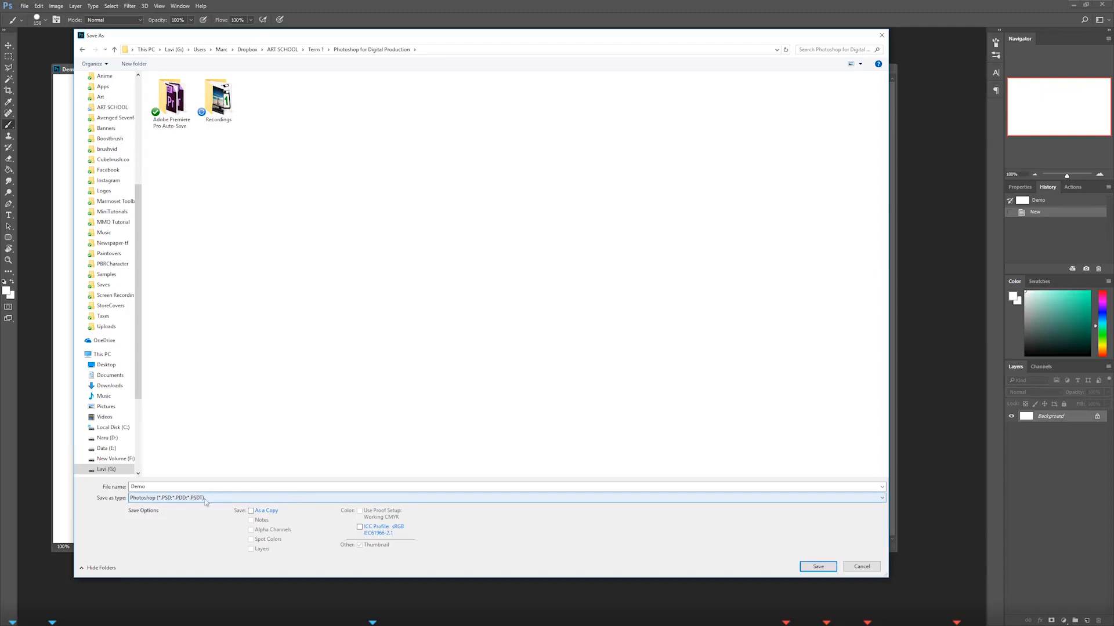
left_click(203, 499)
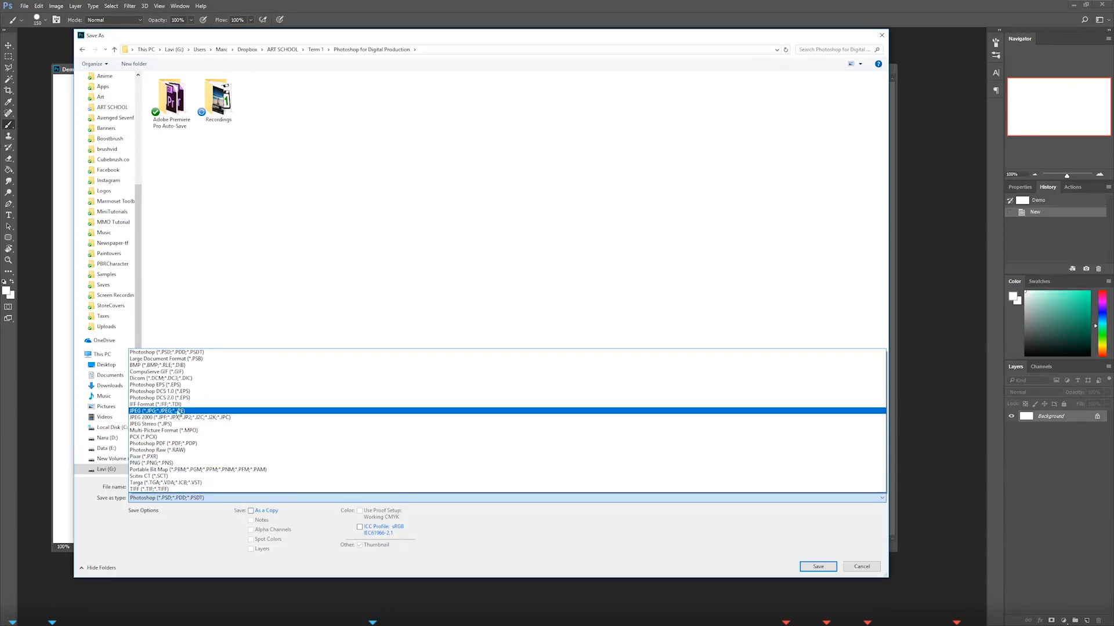
left_click(182, 411)
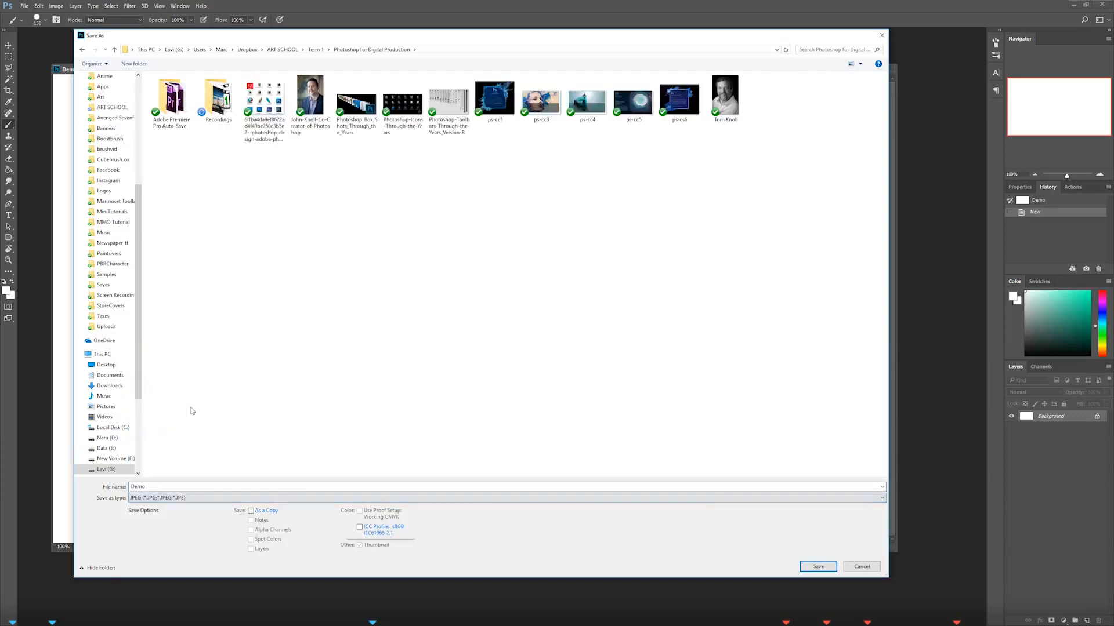
left_click(817, 566)
Step: Try several JPEG quality levels, ending at 8 (High), and close the JPEG options
left_click_drag(405, 174, 364, 165)
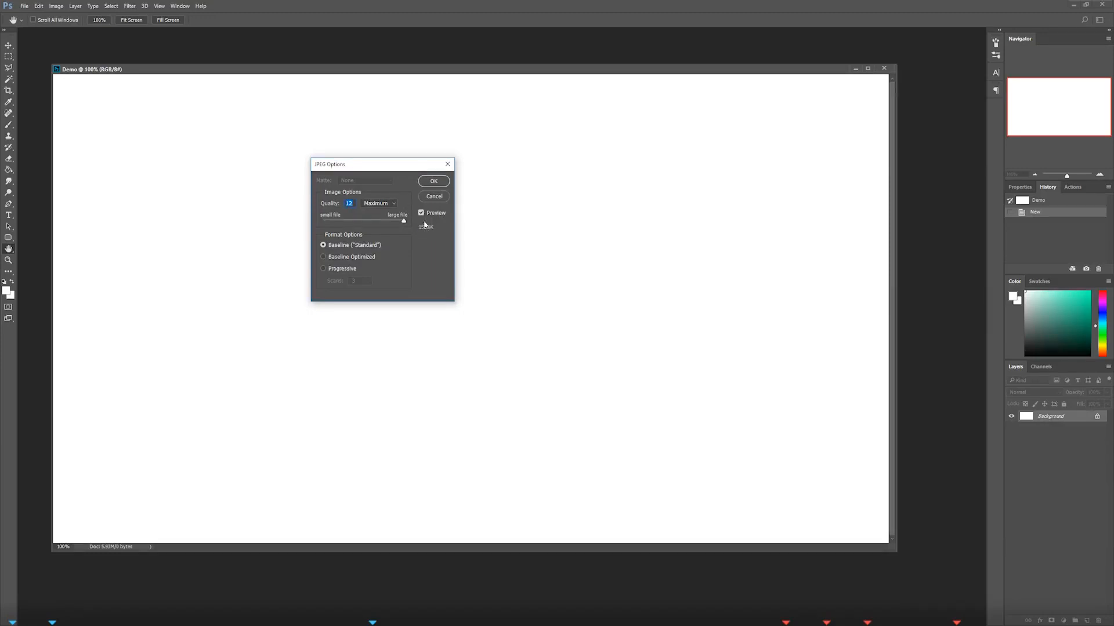
left_click_drag(387, 165, 403, 199)
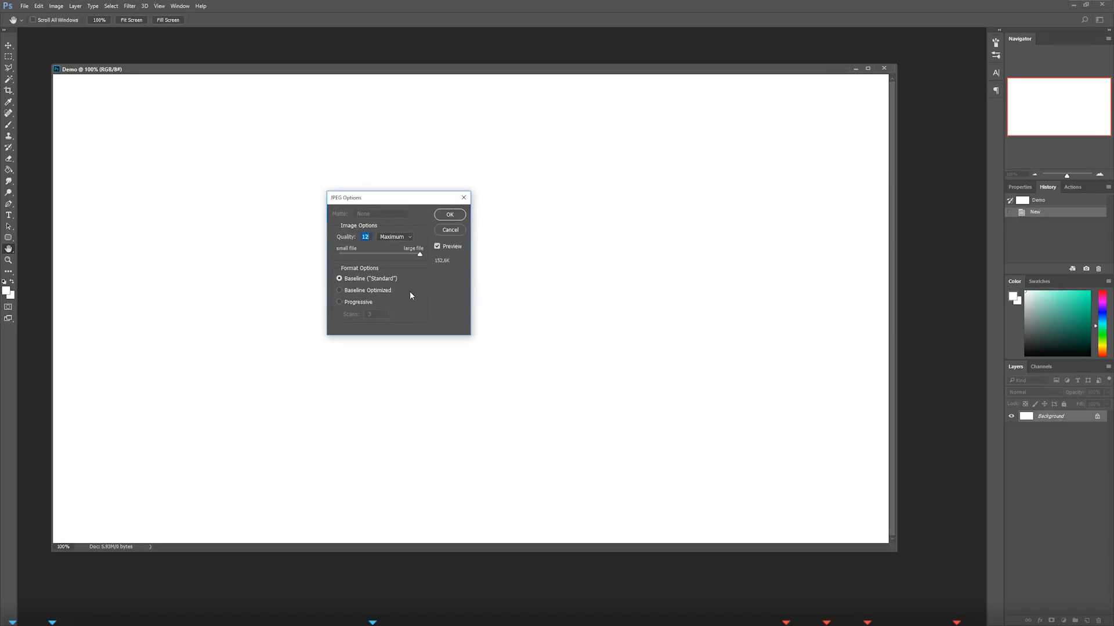
left_click_drag(420, 254, 415, 261)
left_click_drag(407, 257, 425, 251)
left_click_drag(420, 256, 408, 259)
left_click_drag(409, 255, 392, 257)
left_click_drag(393, 257, 386, 258)
left_click_drag(386, 255, 393, 257)
left_click_drag(399, 204, 402, 243)
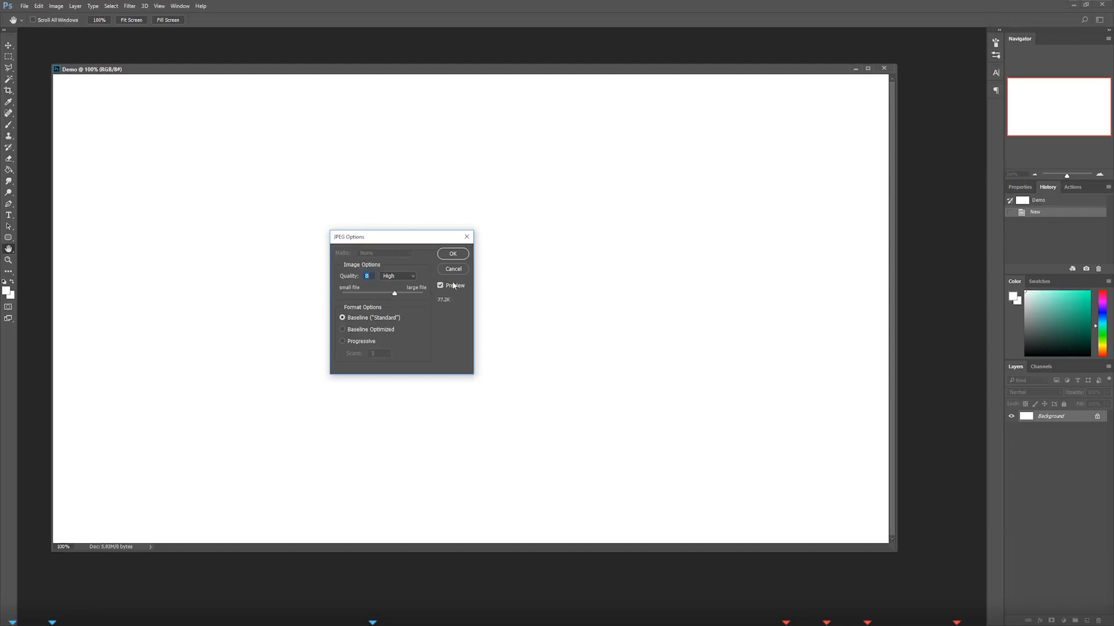
left_click_drag(402, 236, 385, 232)
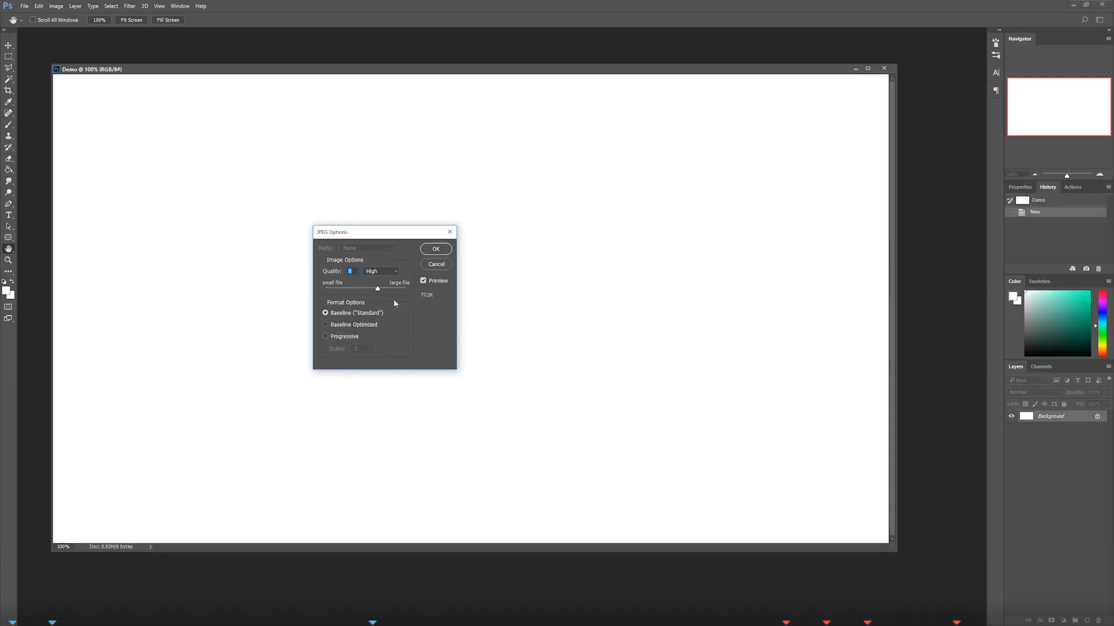
left_click(441, 251)
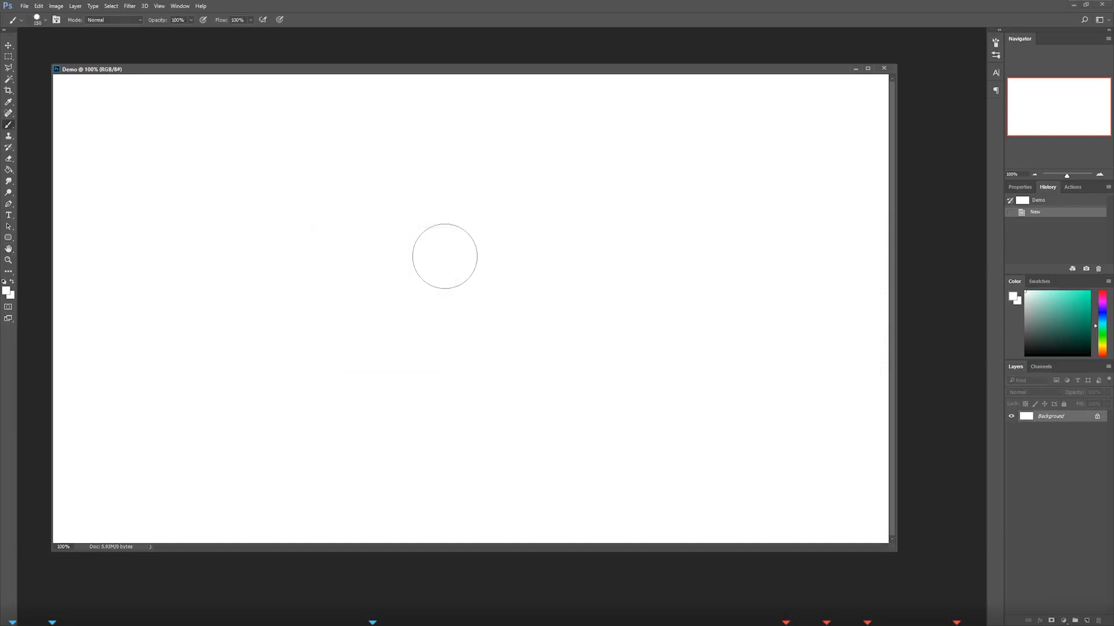
Step: Save the document in JPEG format as Demo.jpg, accepting the JPEG options, and shift its window slightly
key("ctrl+shift+s")
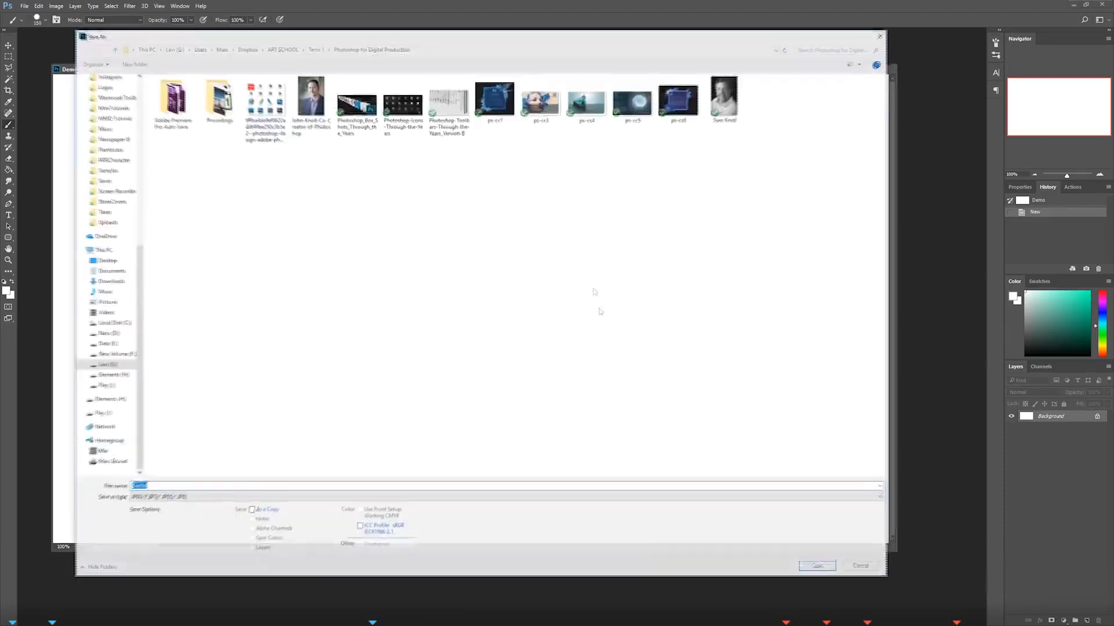
left_click(287, 497)
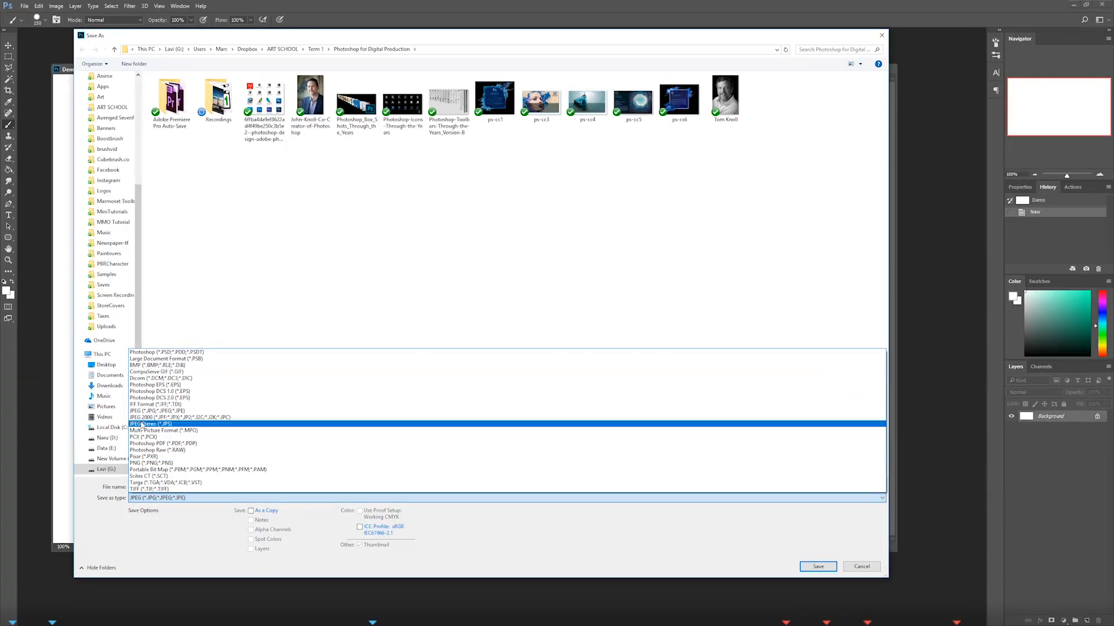
left_click(192, 411)
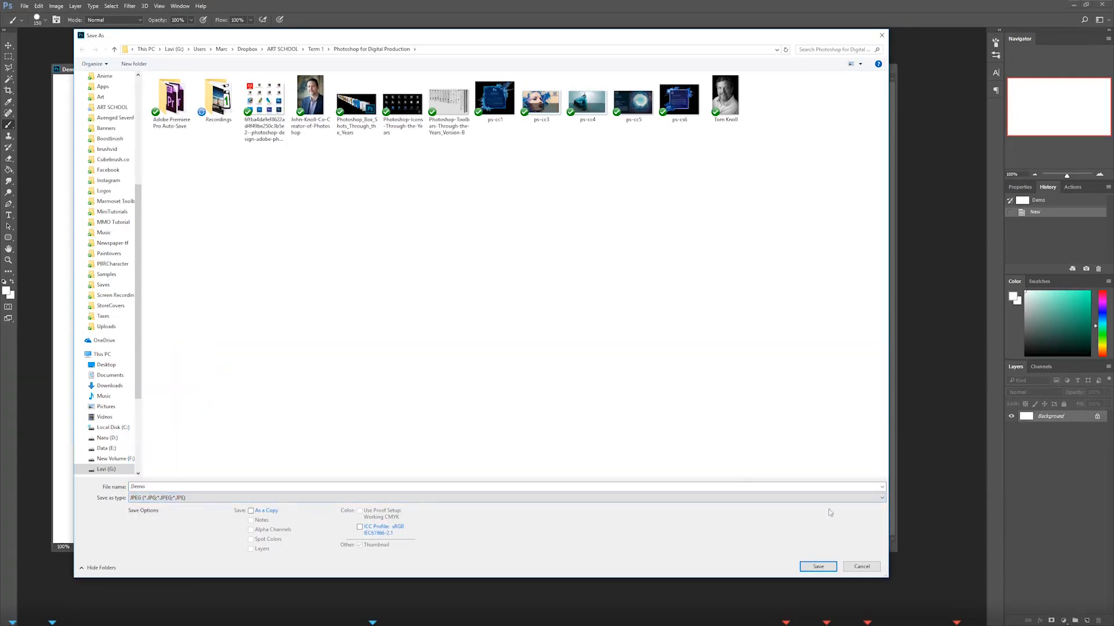
left_click(826, 567)
left_click_drag(387, 291, 377, 290)
left_click(436, 249)
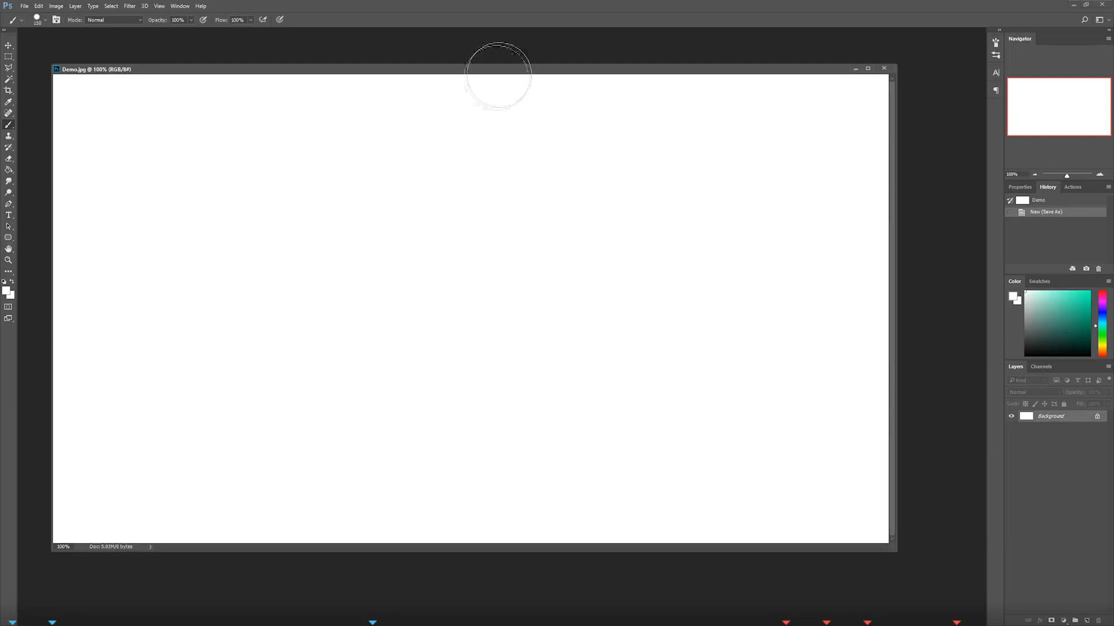
left_click_drag(501, 72, 454, 63)
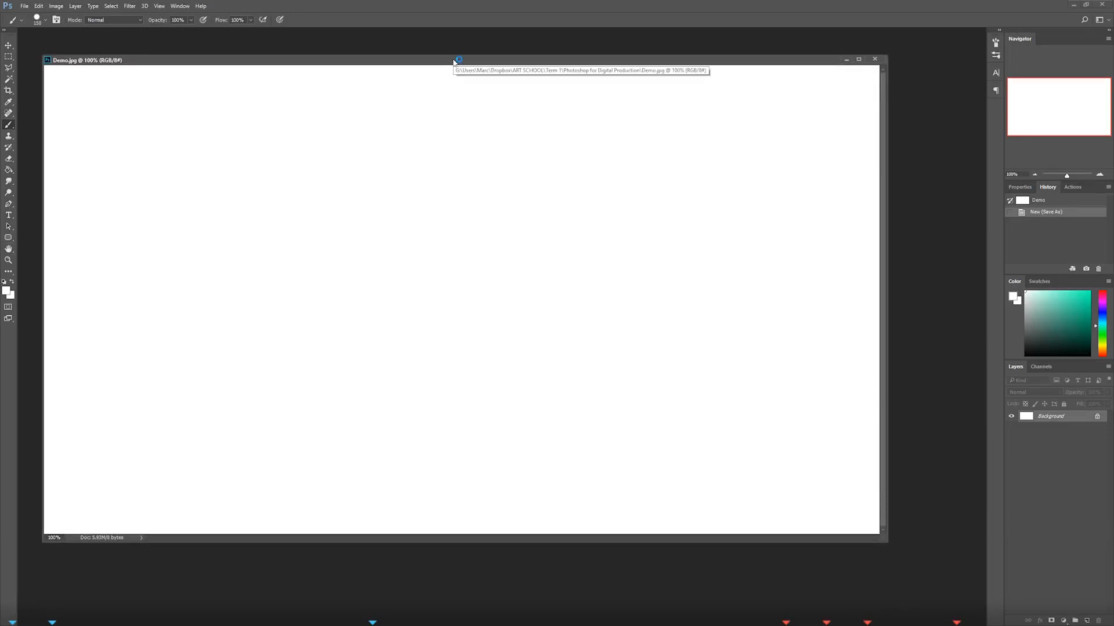
Step: Open the General preferences and reposition the dialog over the canvas
left_click(180, 5)
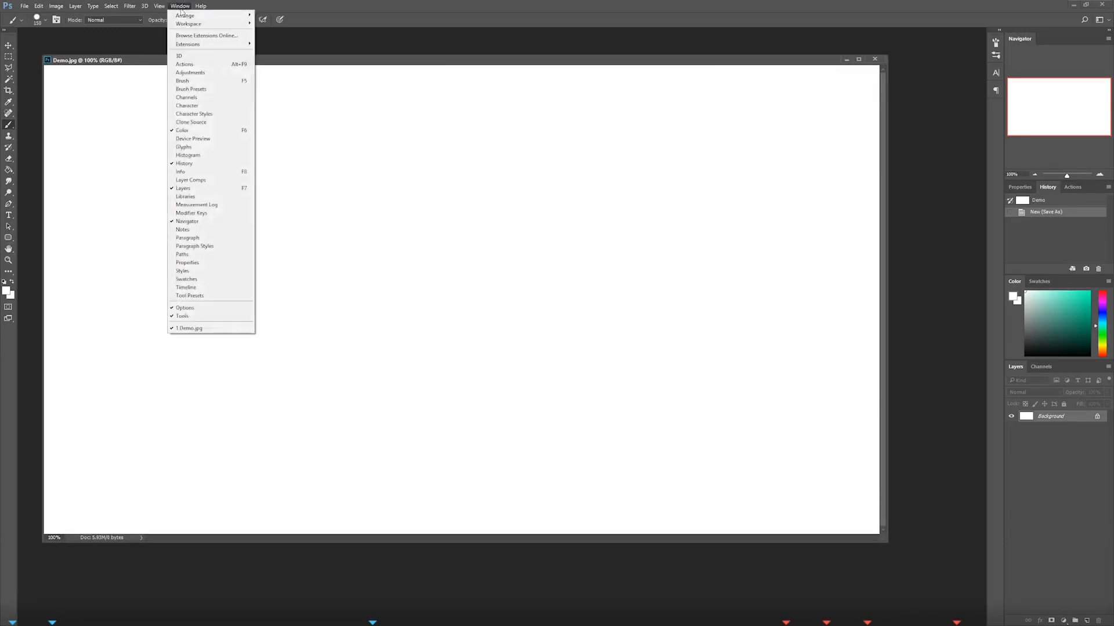
mouse_move(157, 8)
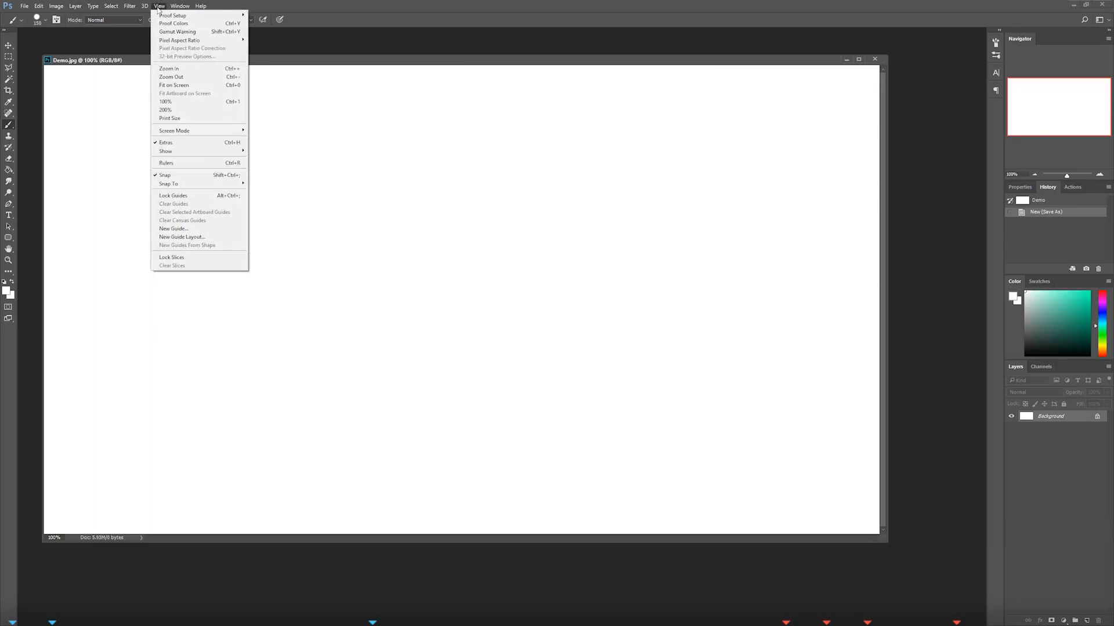
mouse_move(24, 7)
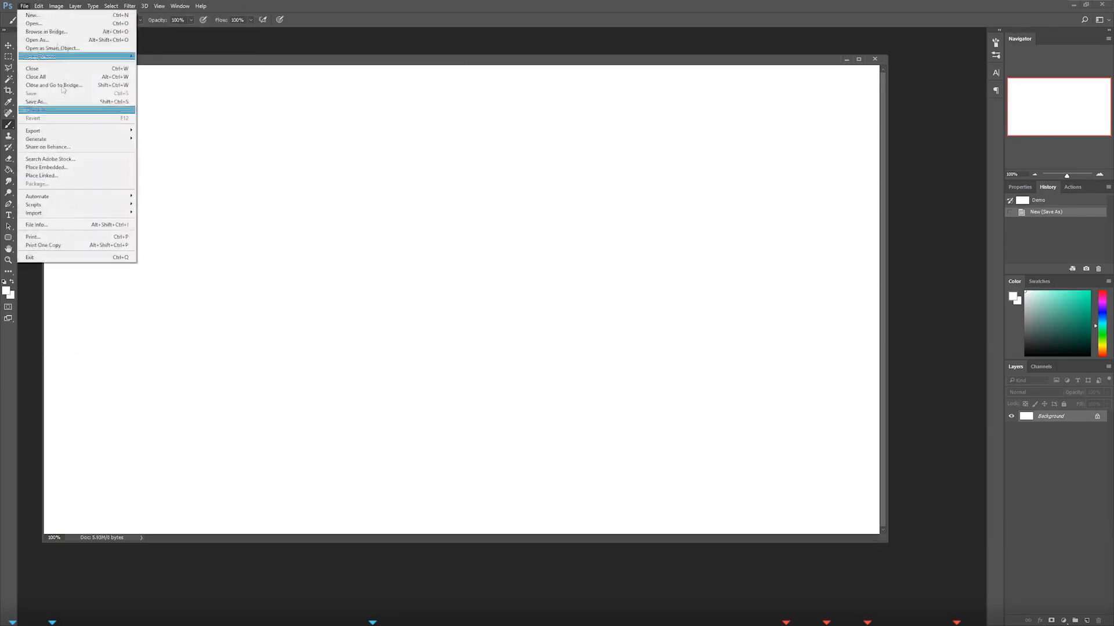
mouse_move(146, 345)
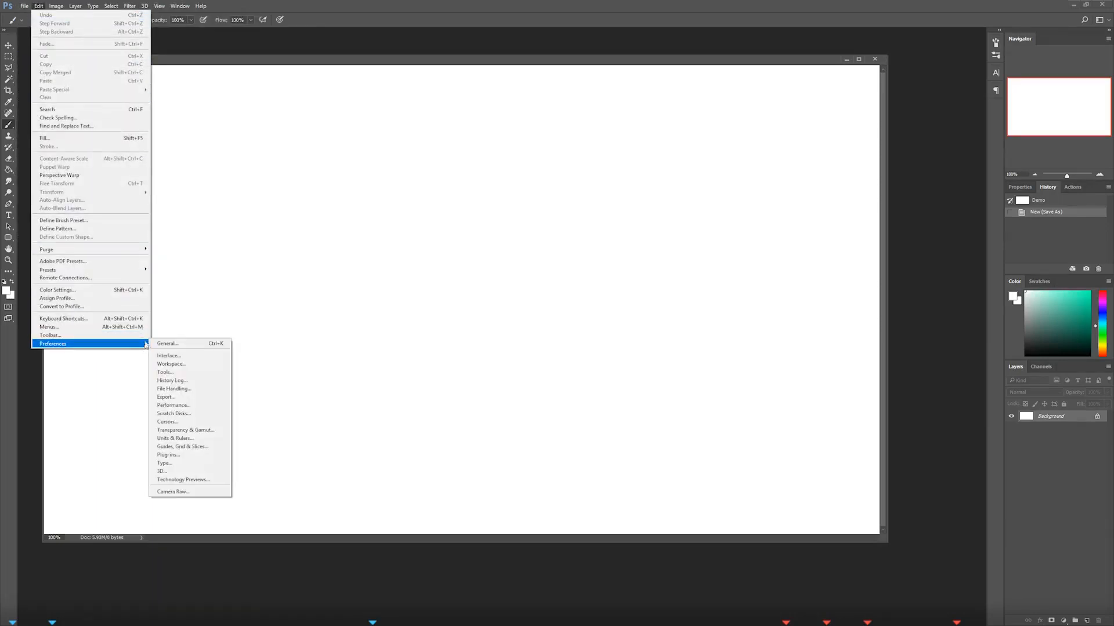
left_click(179, 345)
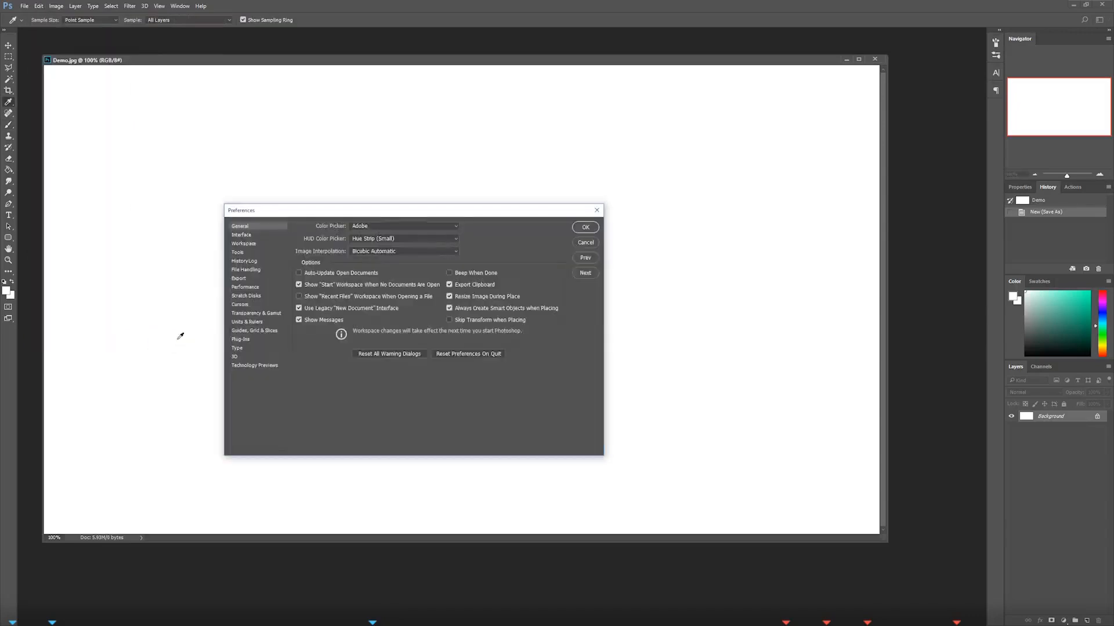
left_click_drag(402, 210, 245, 93)
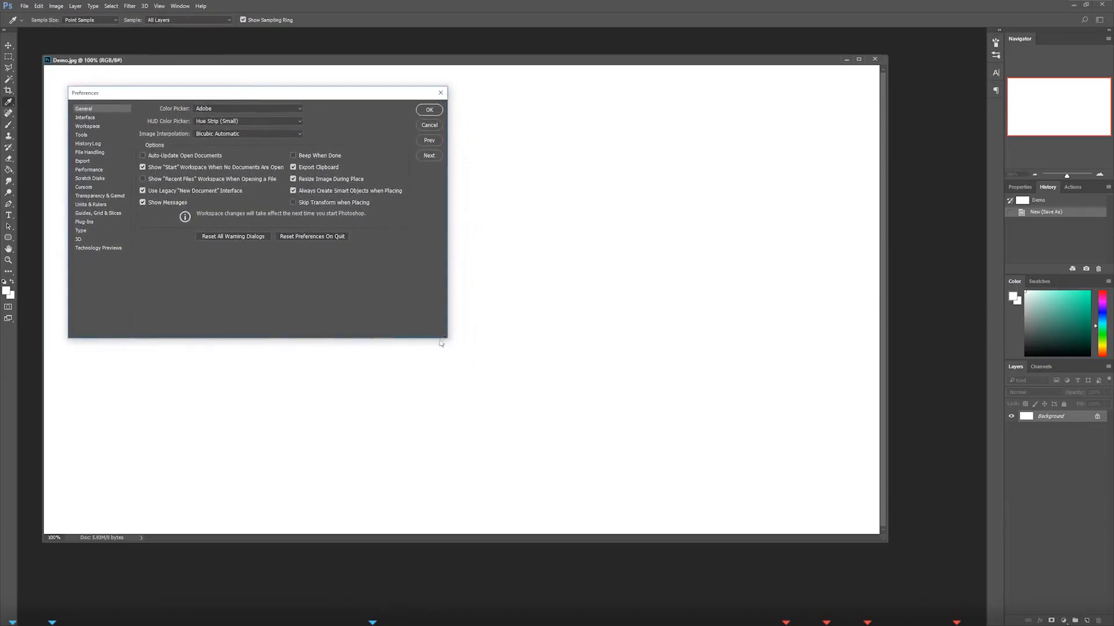
left_click_drag(323, 96, 366, 187)
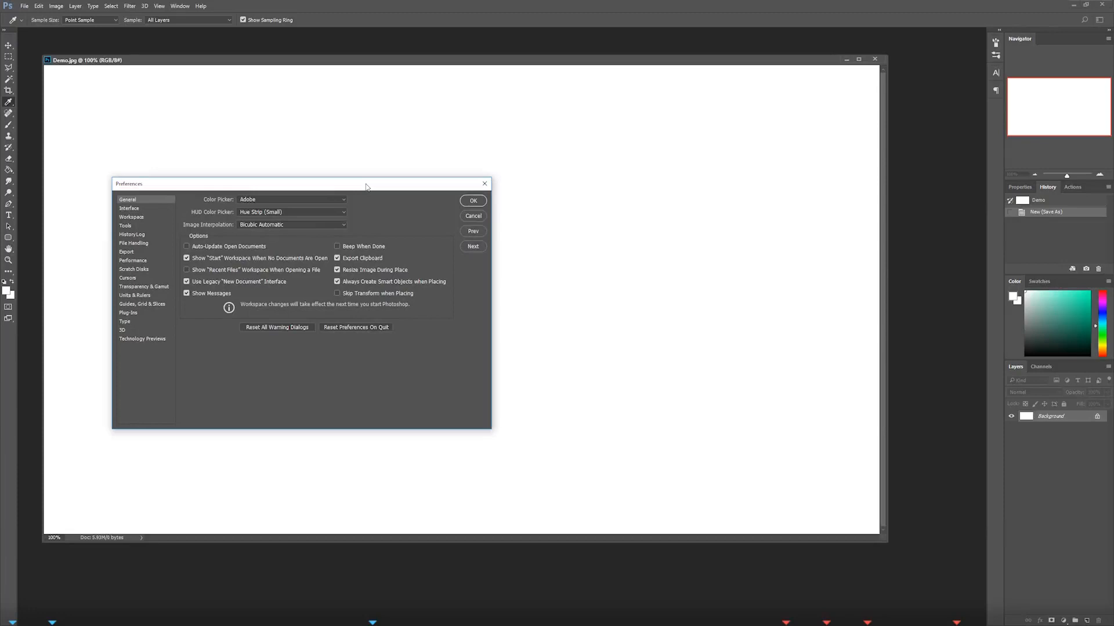
Step: Check the auto-save recovery intervals in the File Handling preferences and choose 5 Minutes
left_click(133, 243)
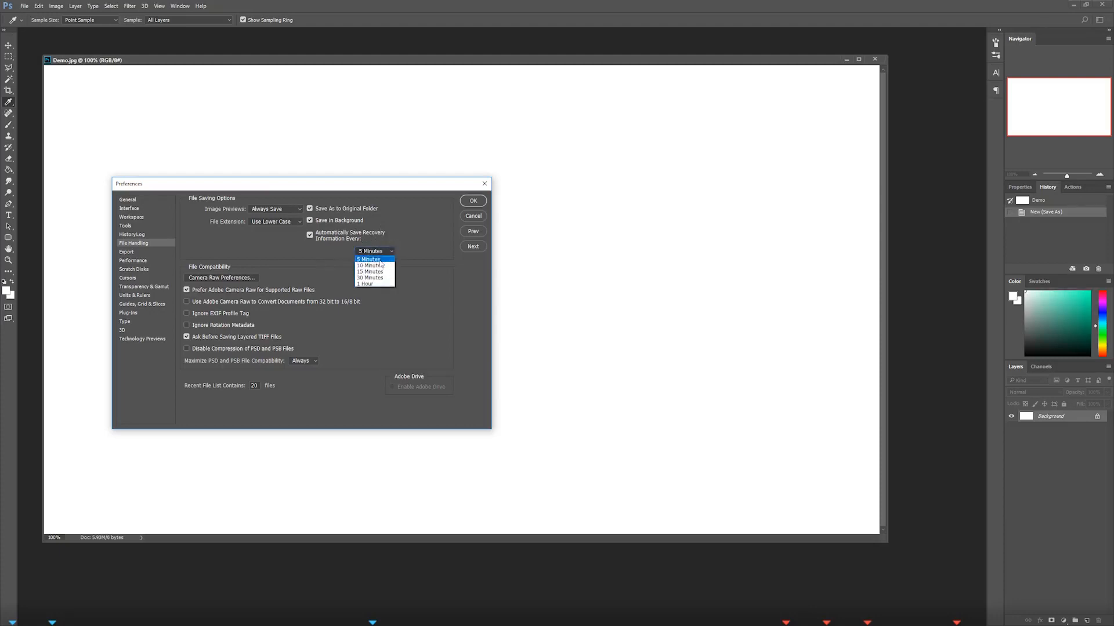
left_click(380, 259)
left_click_drag(386, 185, 401, 184)
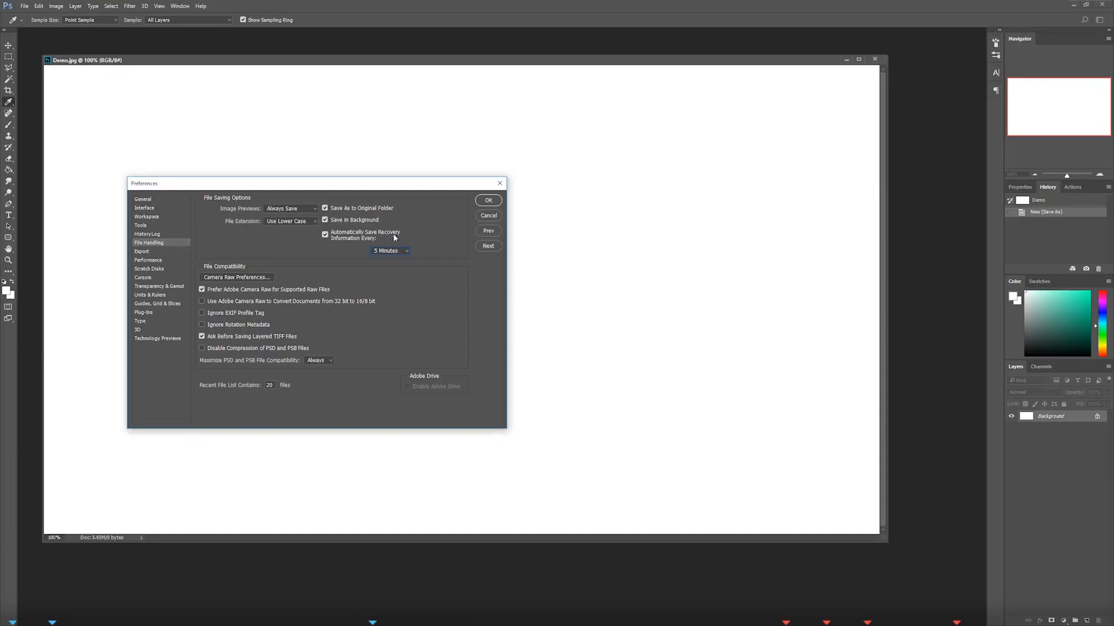
left_click(406, 251)
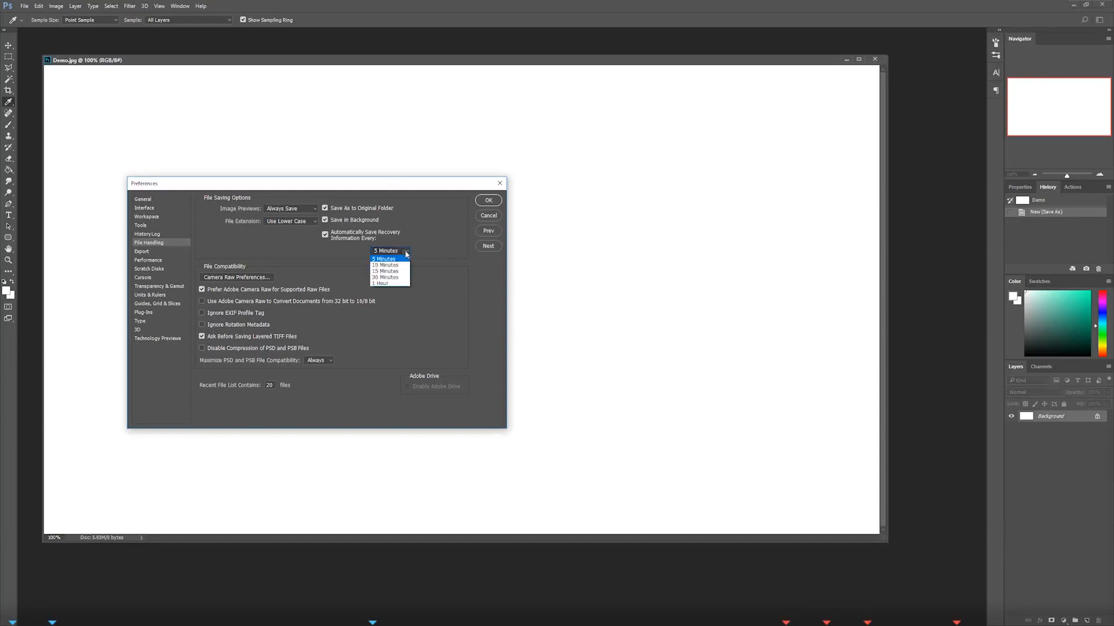
left_click(408, 250)
left_click(406, 251)
left_click(405, 239)
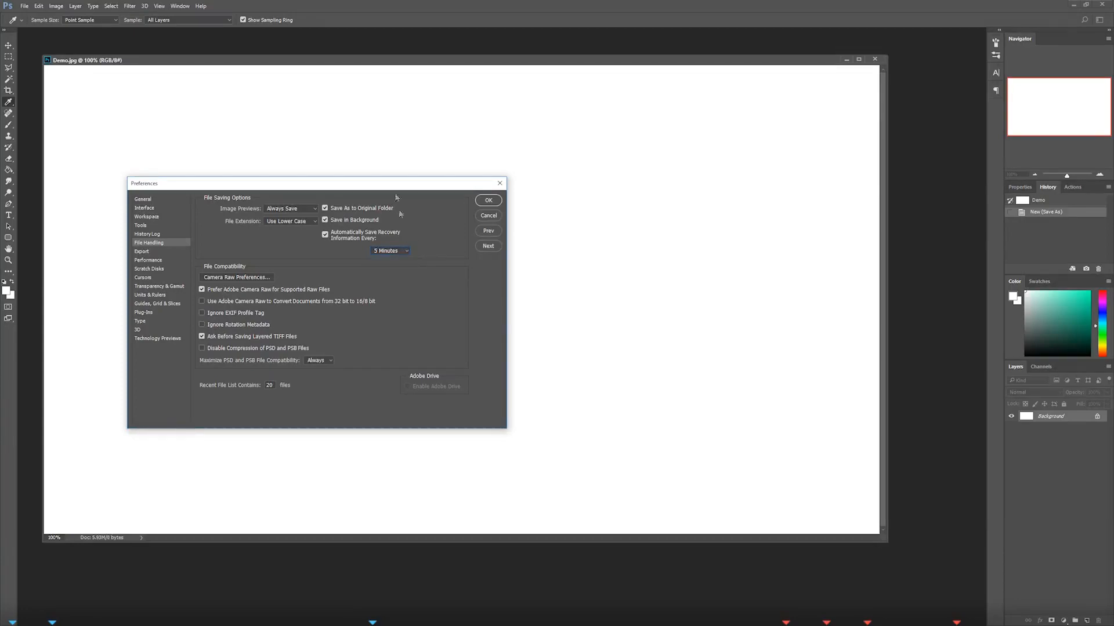
Step: Look over the recovery-save interval choices once more and cancel the Preferences dialog
left_click_drag(331, 186, 374, 190)
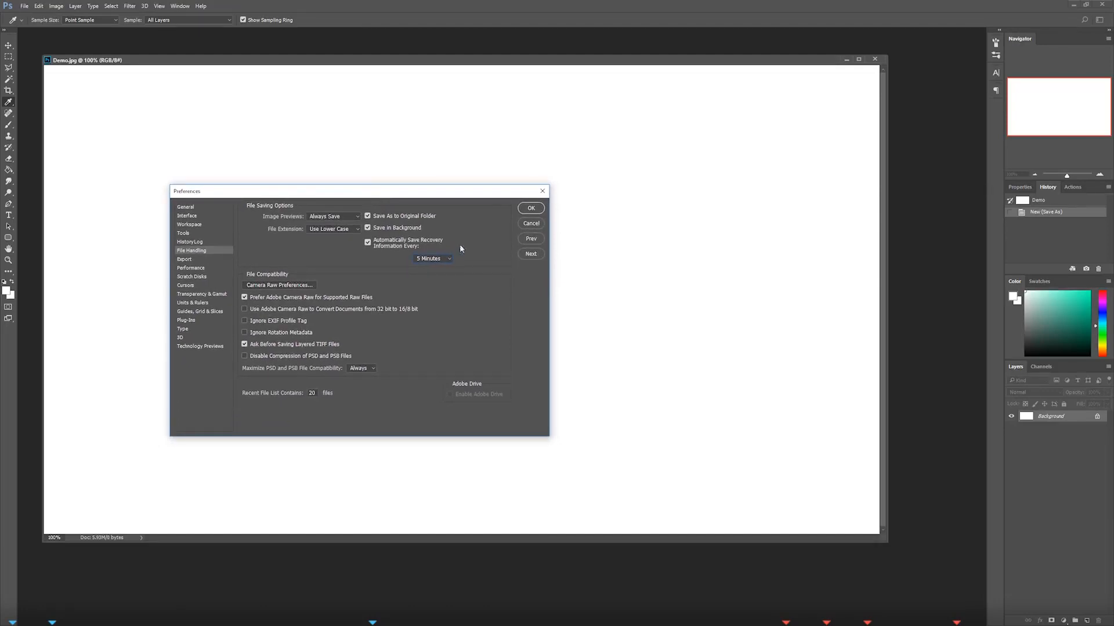
left_click(450, 259)
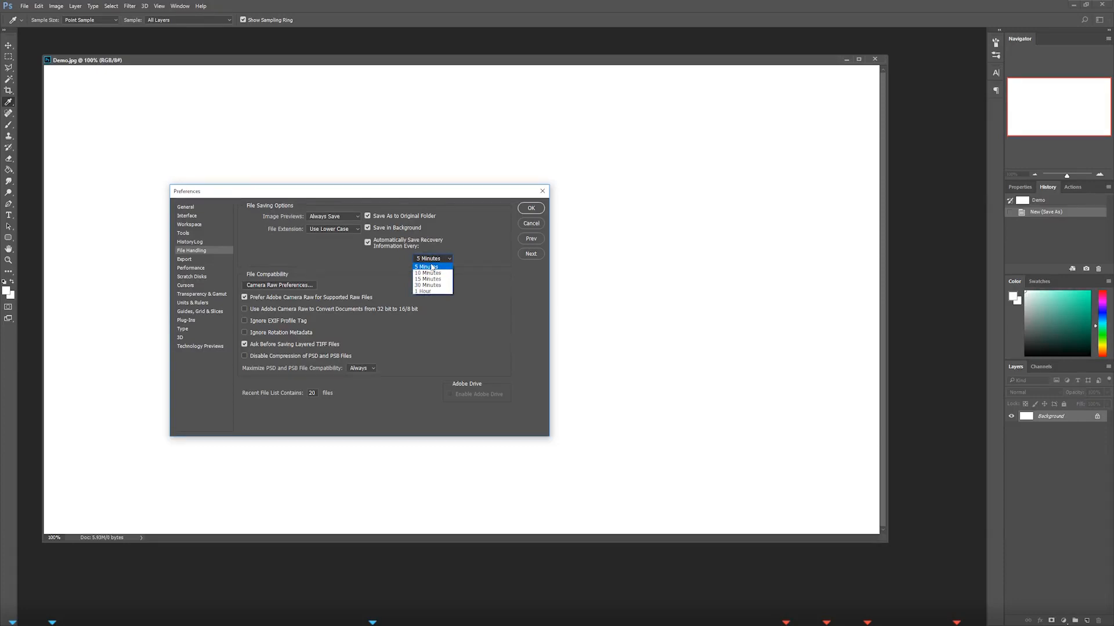
left_click(373, 197)
left_click_drag(373, 195, 399, 190)
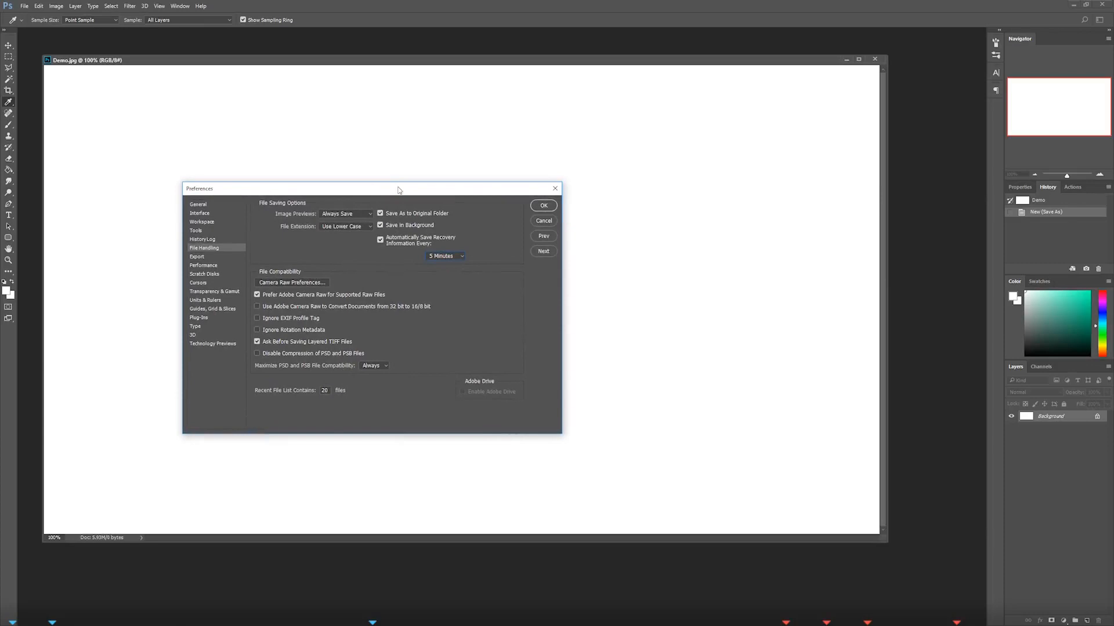
mouse_move(368, 190)
left_mouse_down()
mouse_move(366, 202)
mouse_move(395, 210)
left_mouse_up()
left_click(531, 243)
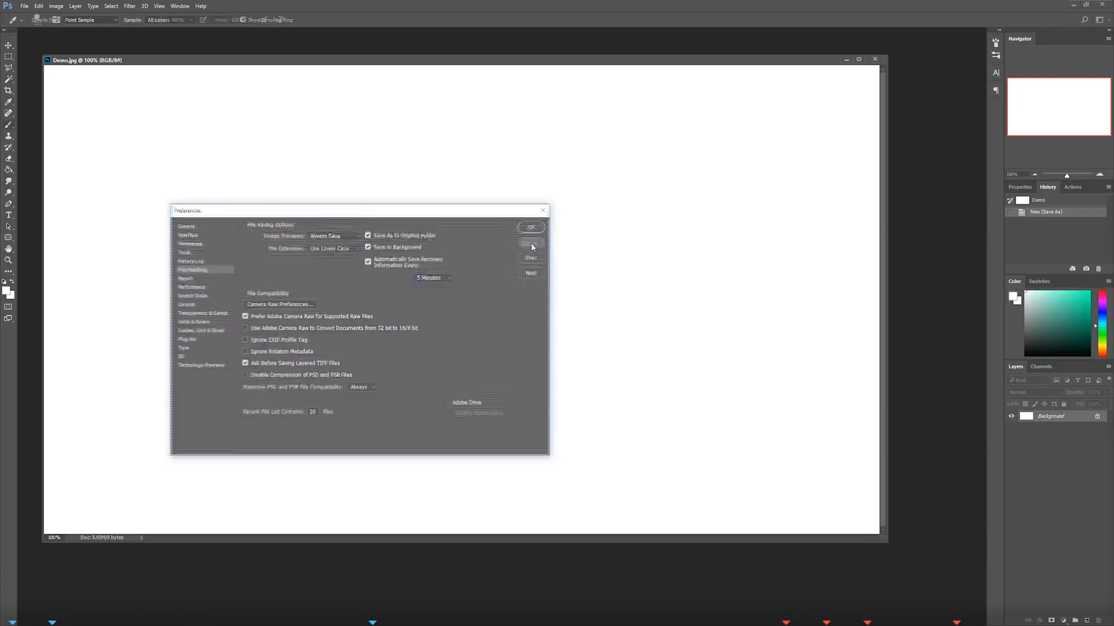
Step: Shift the Demo.jpg window slightly and look at the saved presets for the Brush tool
left_click_drag(482, 67, 490, 74)
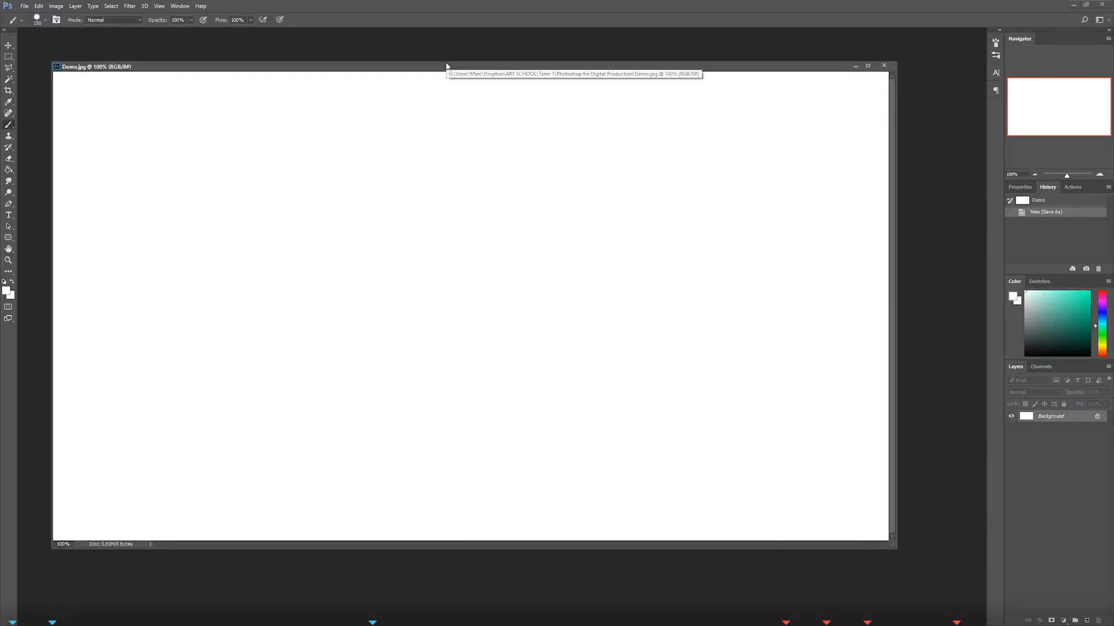
left_click(21, 21)
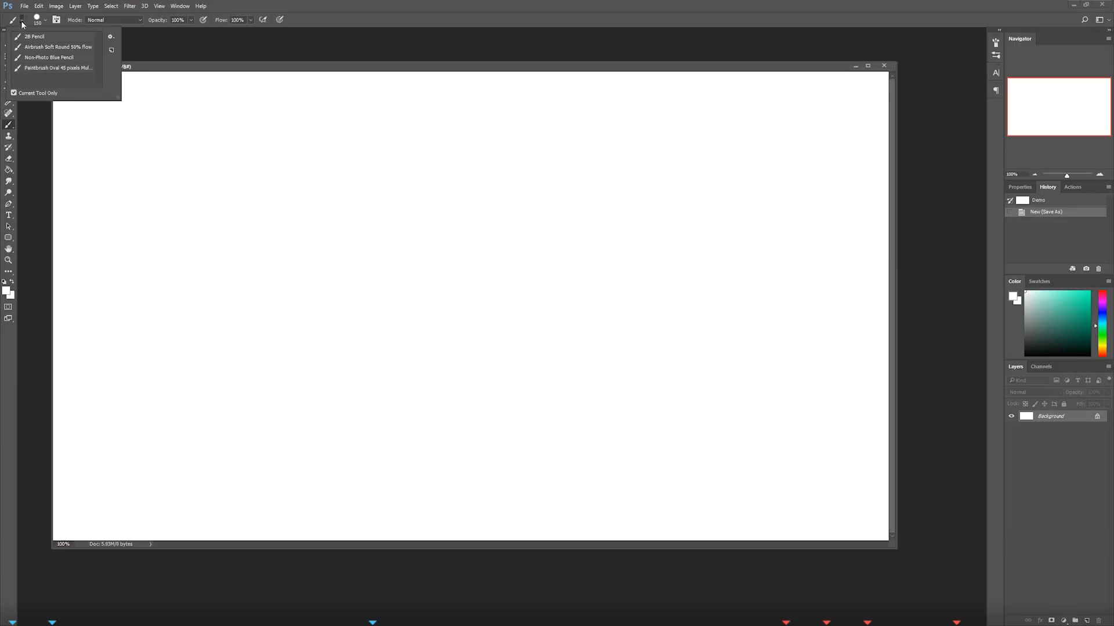
left_click(233, 9)
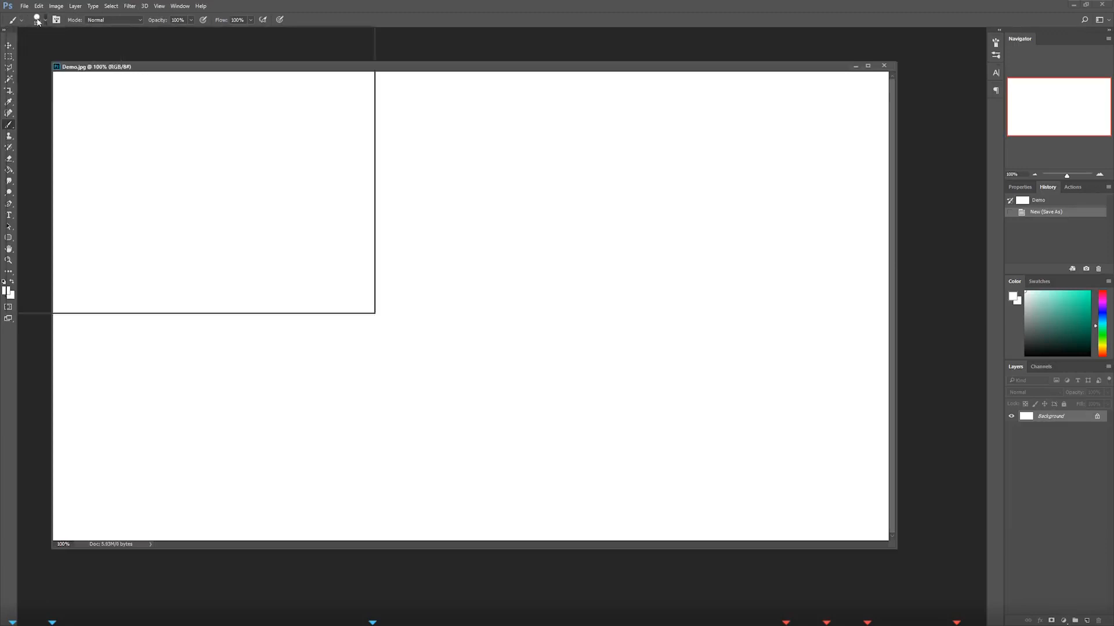
Step: Examine the brush tip picker with its size and hardness controls and the full Brush settings
left_click(37, 20)
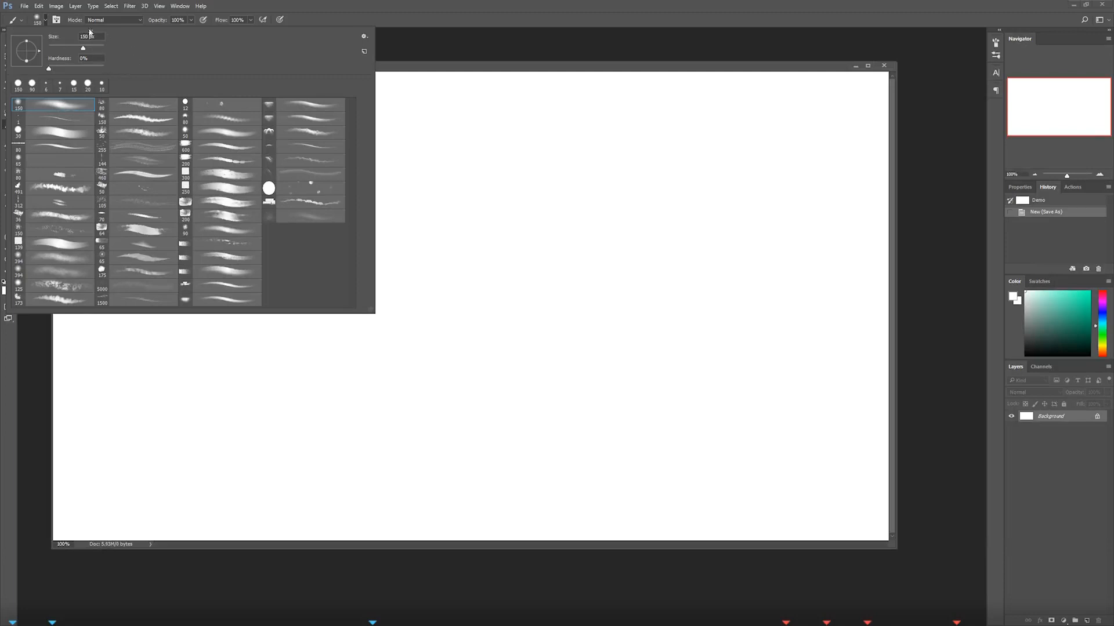
left_click(37, 21)
left_click(45, 20)
left_click(46, 20)
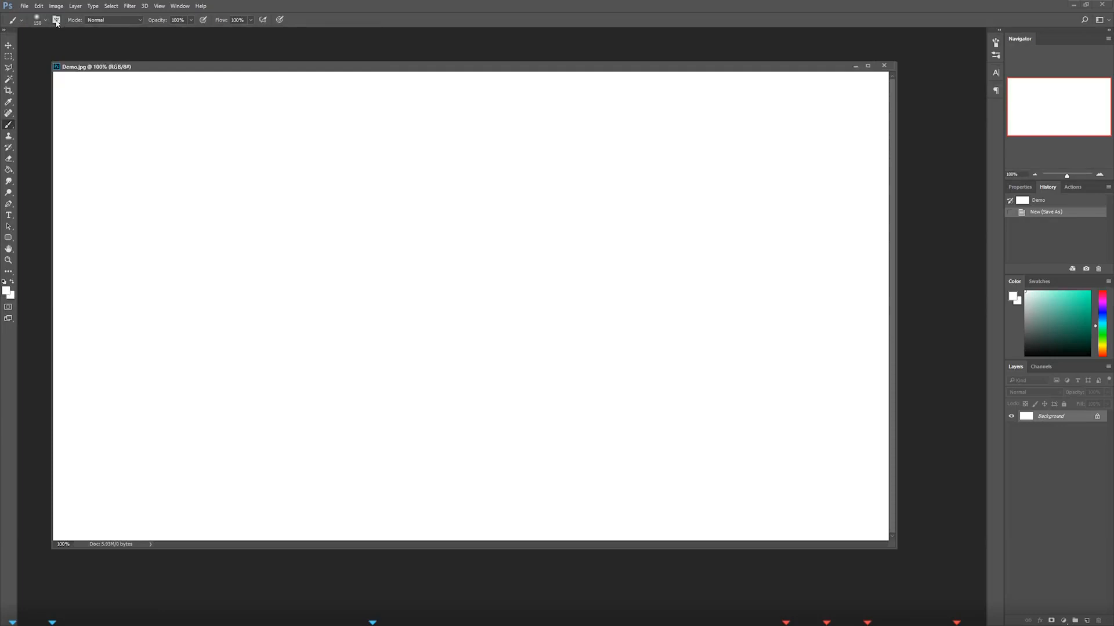
left_click(57, 20)
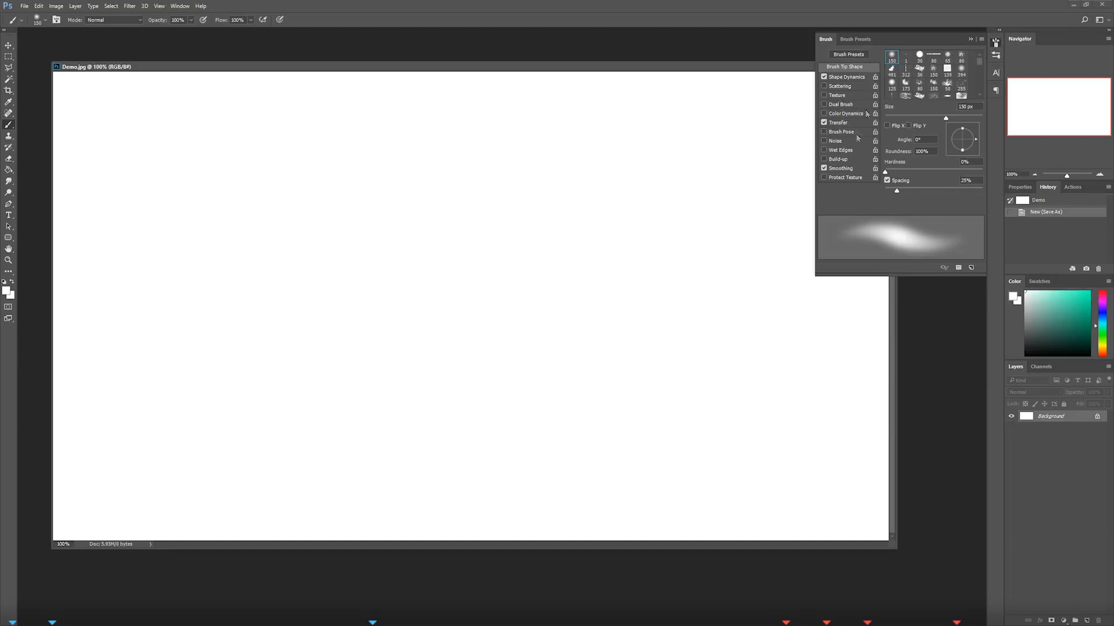
left_click(996, 43)
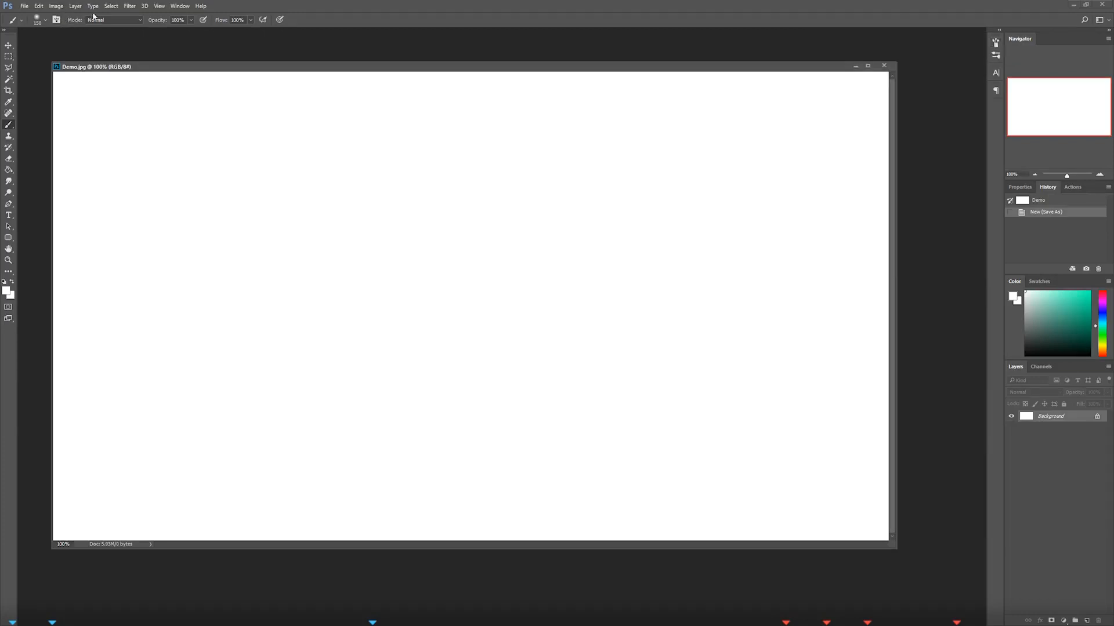
Step: Choose a teal foreground colour and paint a thick wavy stroke across the upper canvas in Normal mode
left_click(129, 19)
left_click(130, 21)
mouse_move(1048, 316)
left_mouse_down()
mouse_move(1056, 288)
mouse_move(1059, 315)
mouse_move(1068, 307)
left_mouse_up()
mouse_move(150, 282)
left_mouse_down()
mouse_move(226, 273)
mouse_move(315, 232)
mouse_move(580, 259)
mouse_move(515, 322)
mouse_move(294, 277)
mouse_move(187, 297)
mouse_move(352, 316)
mouse_move(525, 307)
mouse_move(539, 284)
left_mouse_up()
Step: Set the brush blend mode to Multiply, paint a wavy line near the canvas bottom and overlap the start of the first stroke
left_click(139, 21)
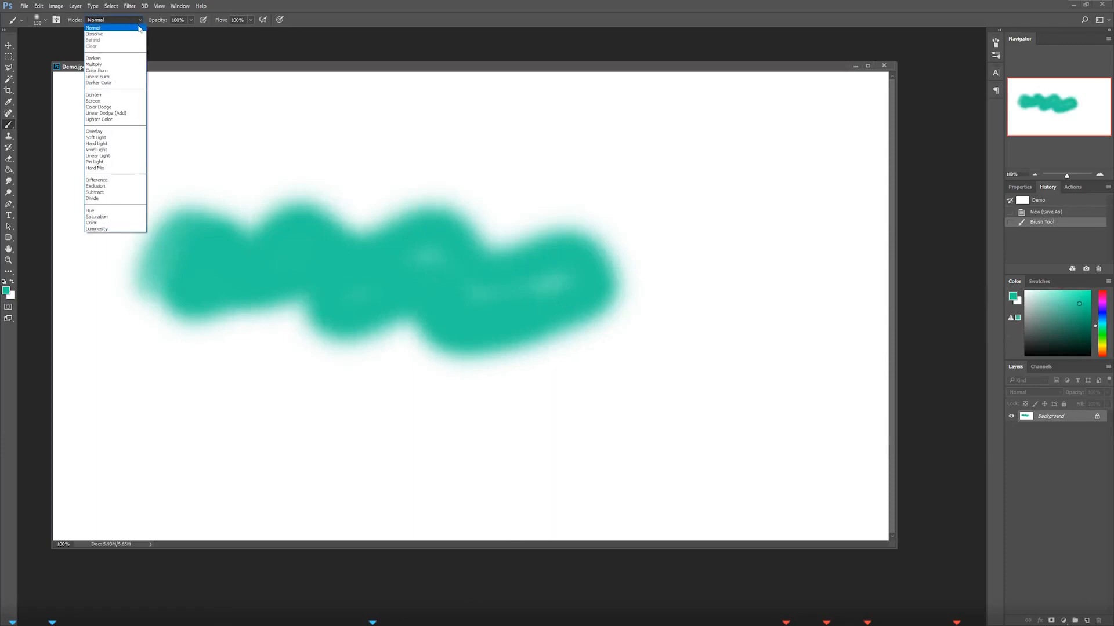
left_click(105, 64)
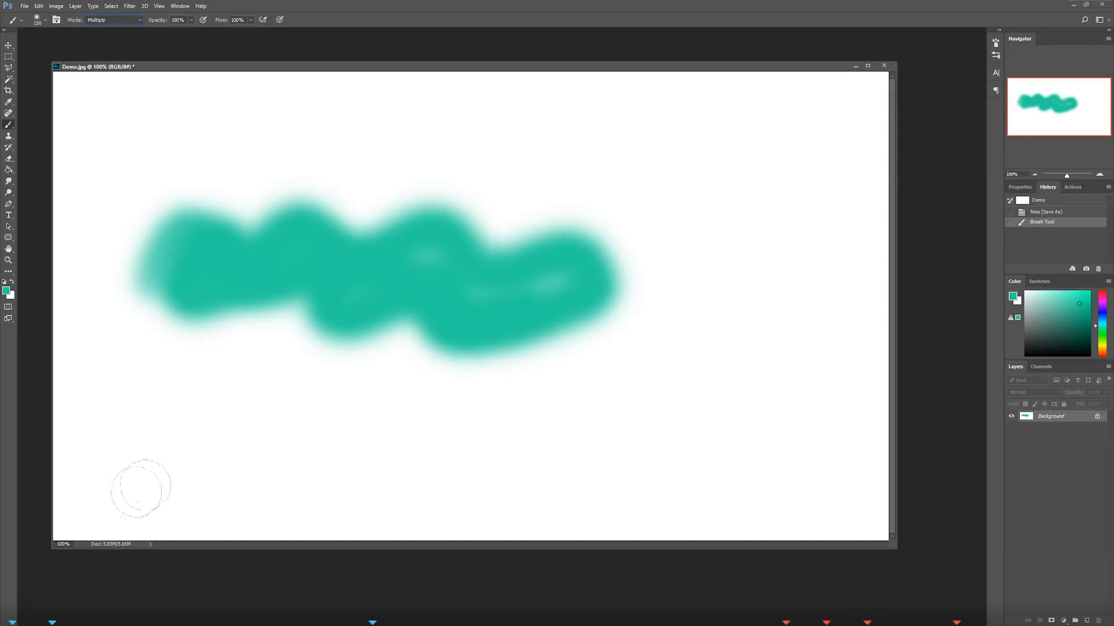
mouse_move(114, 479)
left_mouse_down()
mouse_move(146, 460)
mouse_move(244, 483)
mouse_move(318, 453)
mouse_move(453, 483)
mouse_move(561, 477)
left_mouse_up()
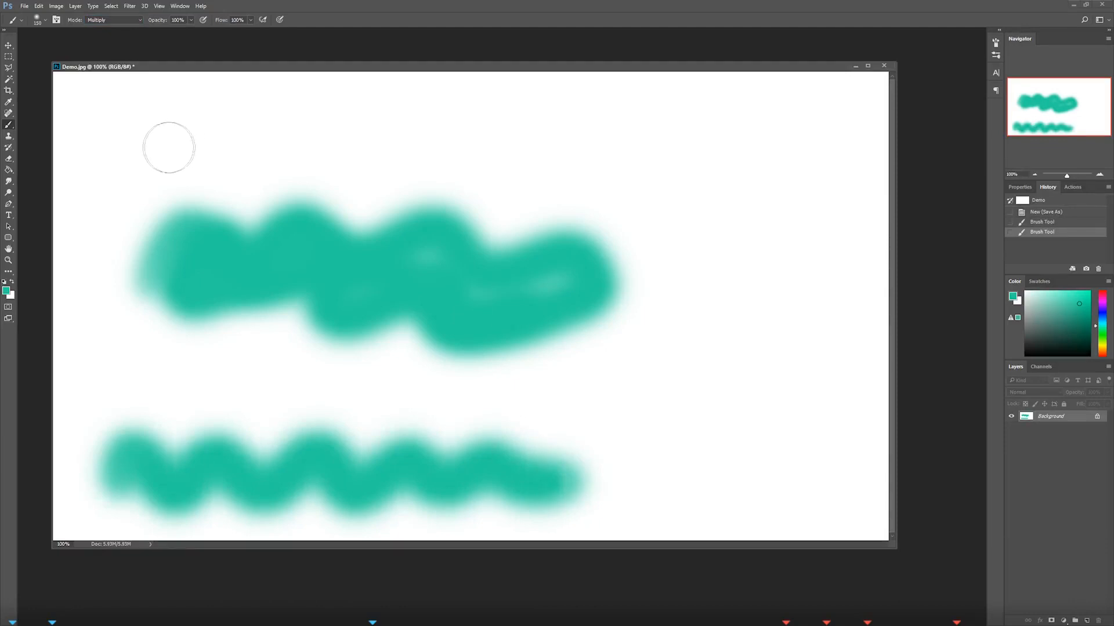
mouse_move(143, 136)
left_mouse_down()
mouse_move(274, 346)
mouse_move(191, 252)
mouse_move(216, 319)
mouse_move(290, 235)
mouse_move(307, 267)
left_mouse_up()
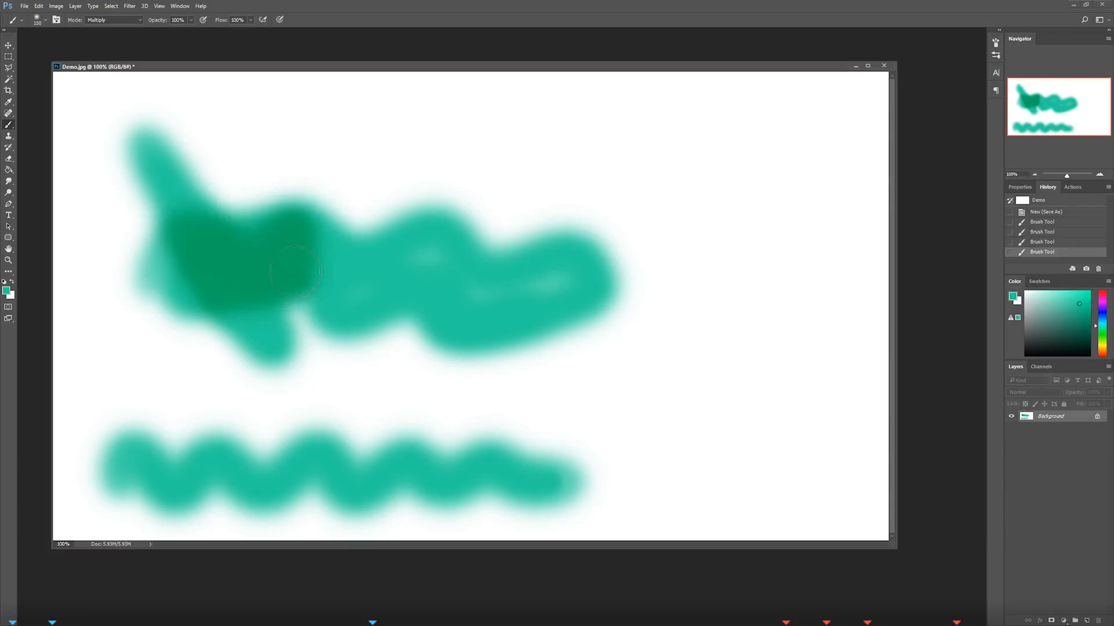
Step: Set the brush blend mode to Overlay and paint across the middle of the thick teal stroke and the white area above
left_click(116, 20)
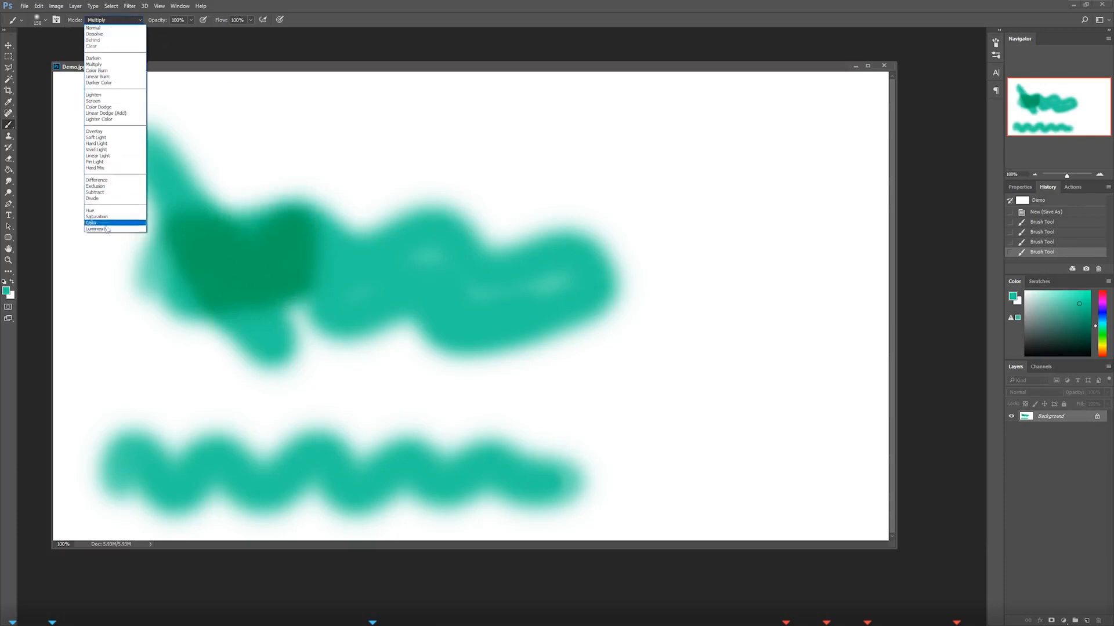
left_click(114, 131)
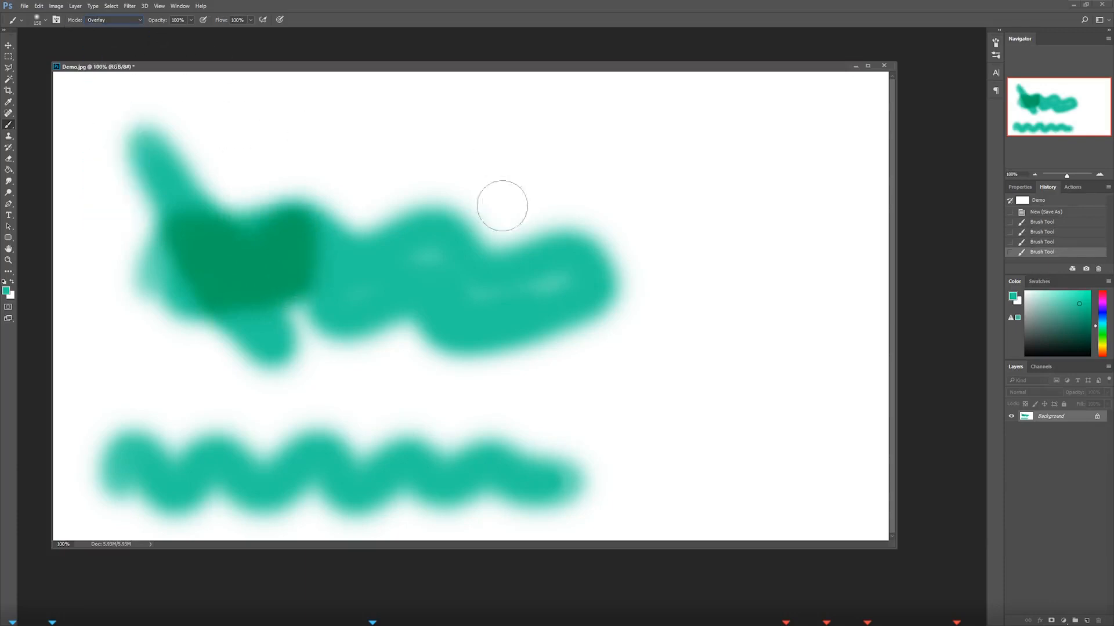
left_click_drag(438, 209, 429, 342)
mouse_move(460, 123)
left_mouse_down()
mouse_move(388, 388)
mouse_move(461, 151)
left_mouse_up()
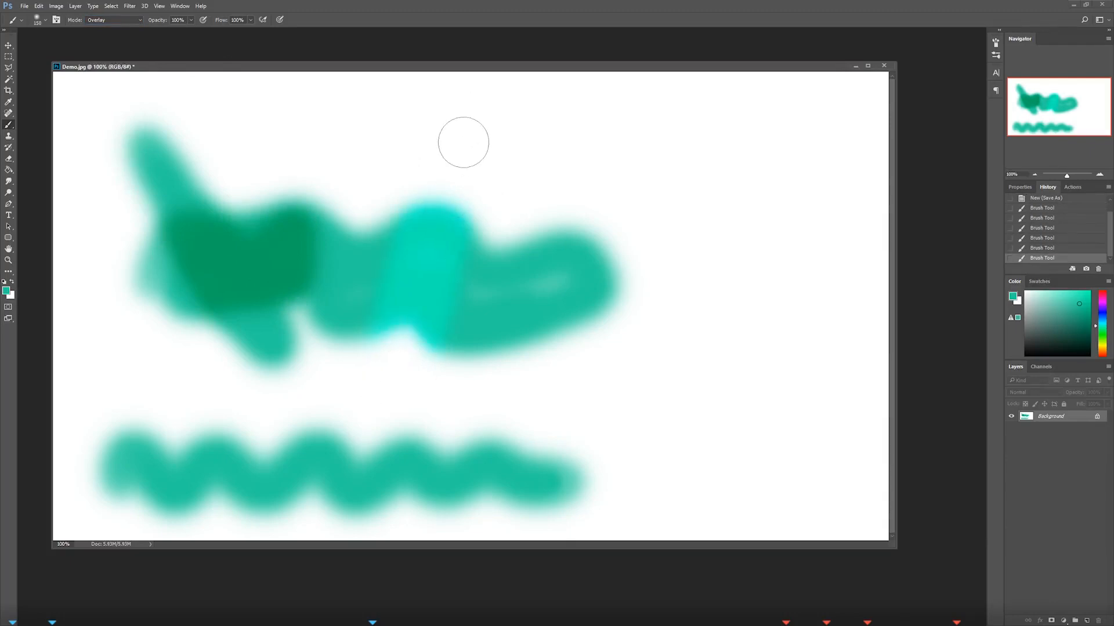
Step: Review the blend modes, move the document window slightly and paint more Overlay strokes over the teal stroke's end and blank canvas
left_click(113, 20)
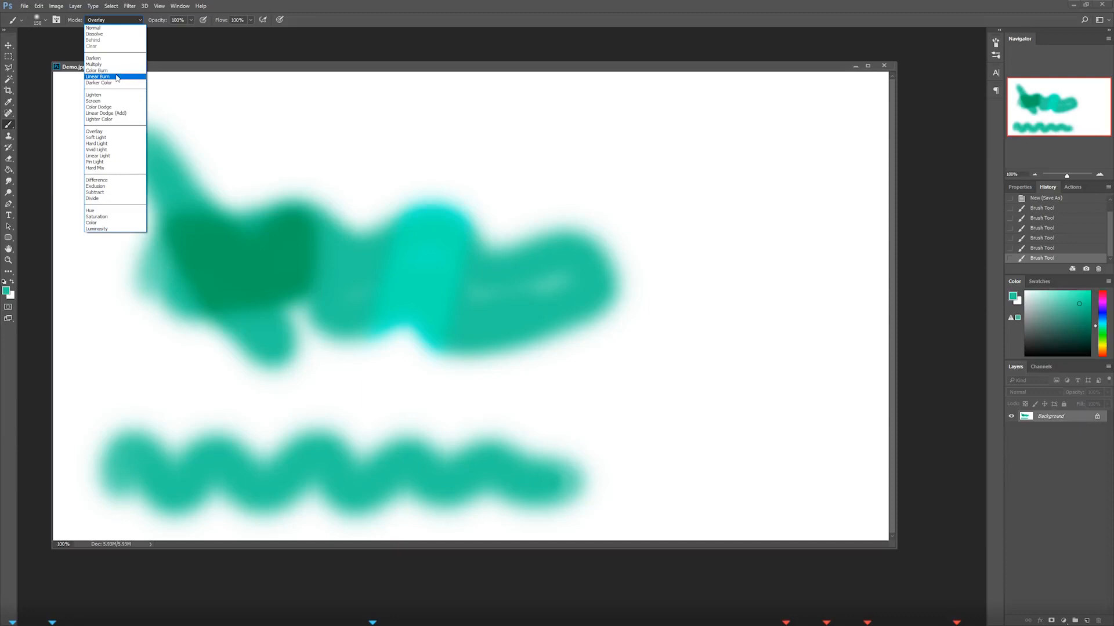
left_click(123, 20)
left_click_drag(409, 67, 392, 72)
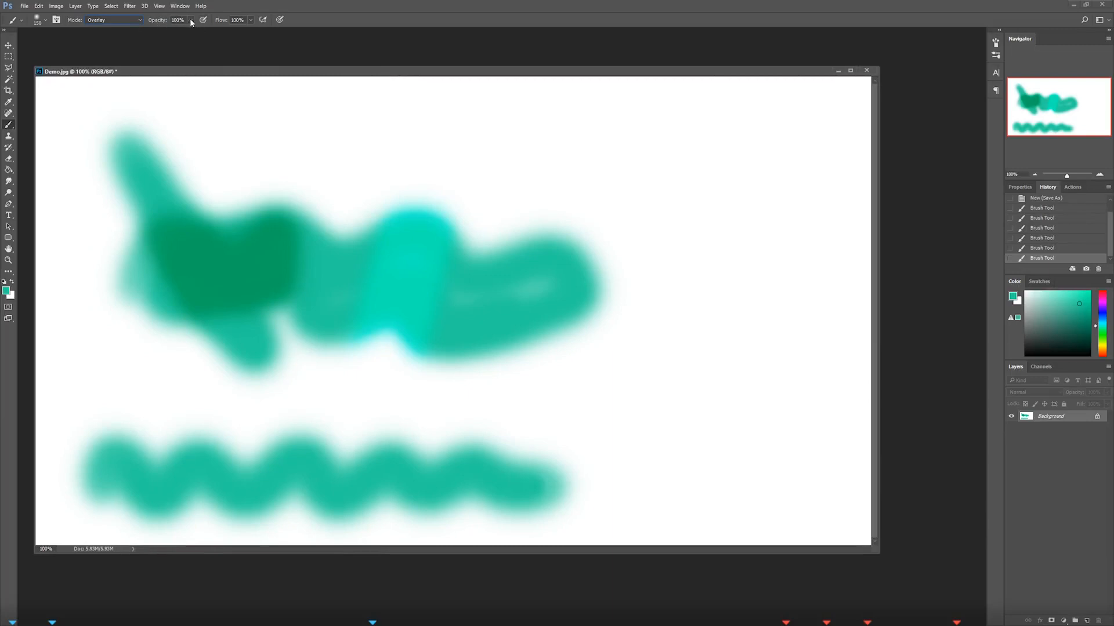
mouse_move(342, 157)
left_mouse_down()
mouse_move(509, 162)
mouse_move(498, 171)
left_mouse_up()
left_click_drag(504, 232, 531, 337)
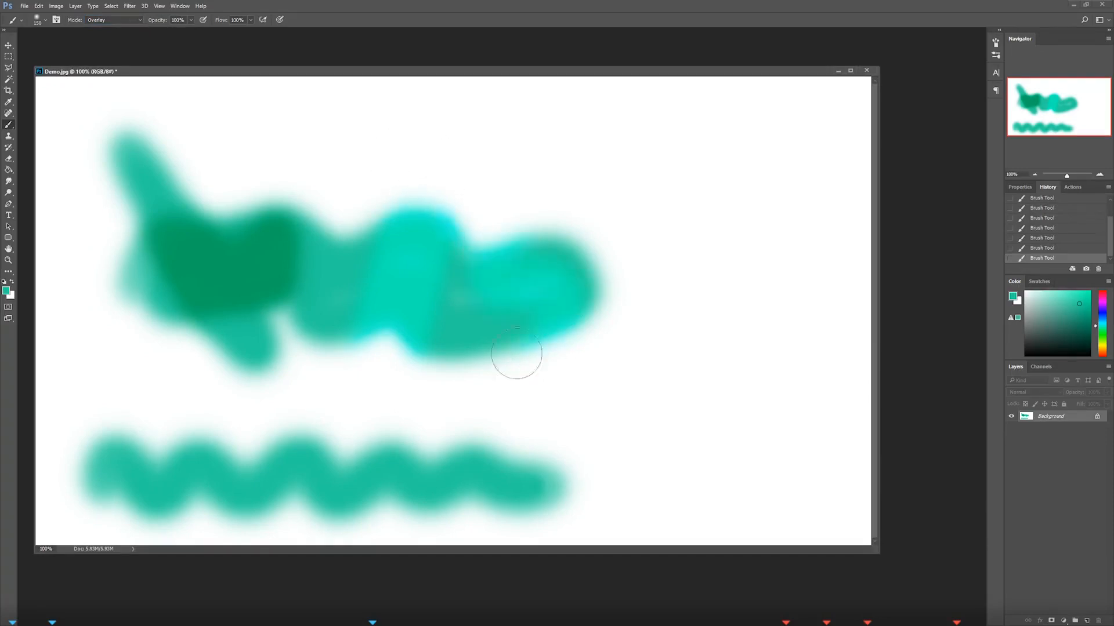
mouse_move(711, 255)
left_mouse_down()
mouse_move(708, 235)
mouse_move(676, 294)
left_mouse_up()
Step: Pick a slightly different teal, set the blend mode back to Normal and paint two short vertical strokes beside the wavy shape
left_click_drag(1044, 302, 1076, 300)
left_click(138, 18)
left_click(114, 30)
left_click_drag(653, 155, 648, 258)
left_click_drag(709, 173, 702, 273)
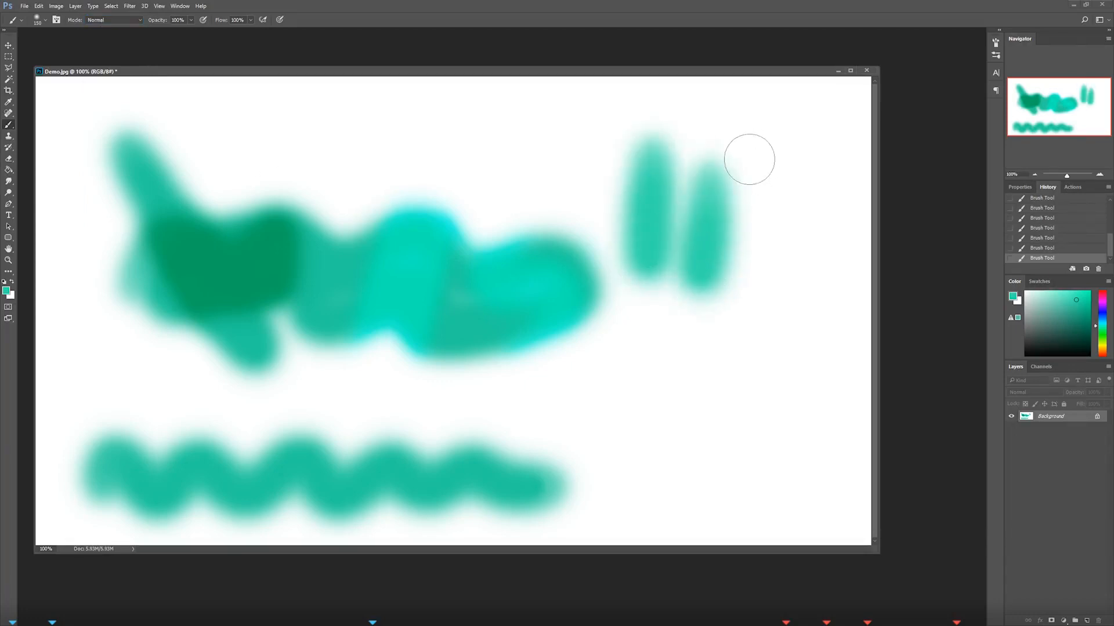
Step: Paint a horizontal stroke at 50% opacity above the wavy shape and another at 10% just below it
left_click(191, 21)
mouse_move(522, 134)
left_mouse_down()
mouse_move(318, 128)
mouse_move(223, 138)
left_mouse_up()
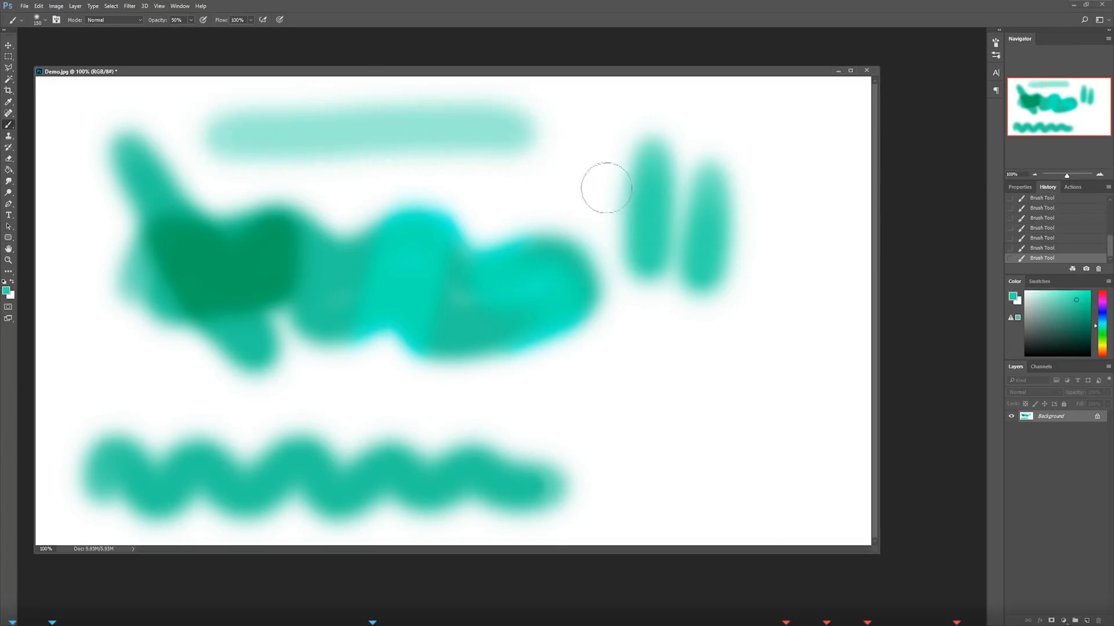
left_click_drag(192, 31, 175, 33)
mouse_move(221, 174)
left_mouse_down()
mouse_move(466, 167)
mouse_move(509, 143)
left_mouse_up()
Step: Restore the brush opacity to 100% and paint a horizontal stroke along the canvas's top edge
left_click(191, 20)
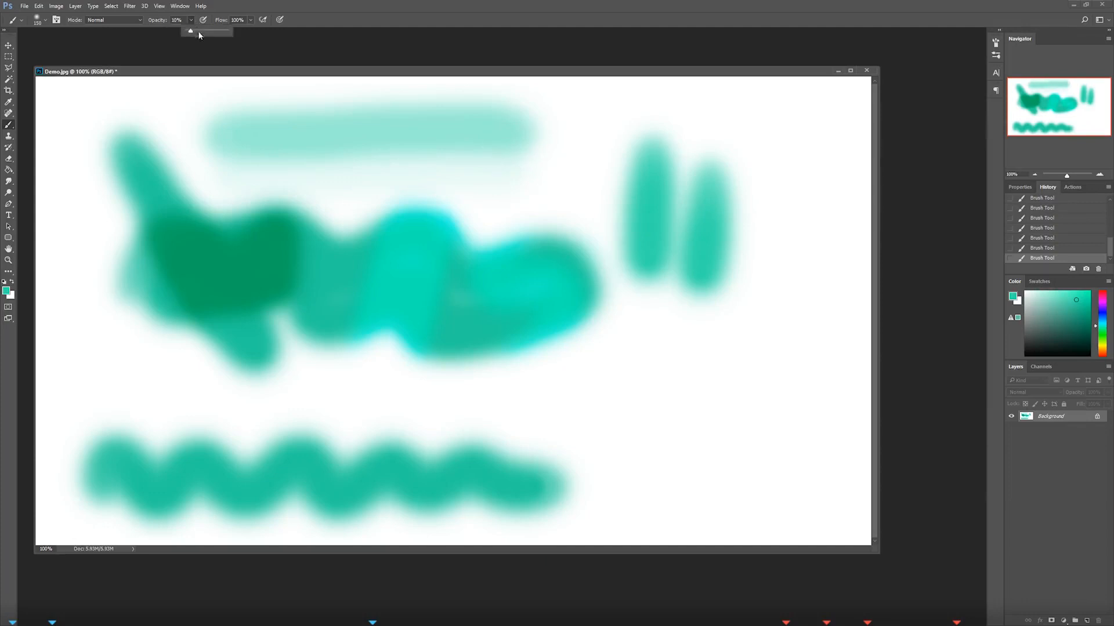
left_click_drag(226, 30, 259, 33)
left_click_drag(215, 92, 523, 98)
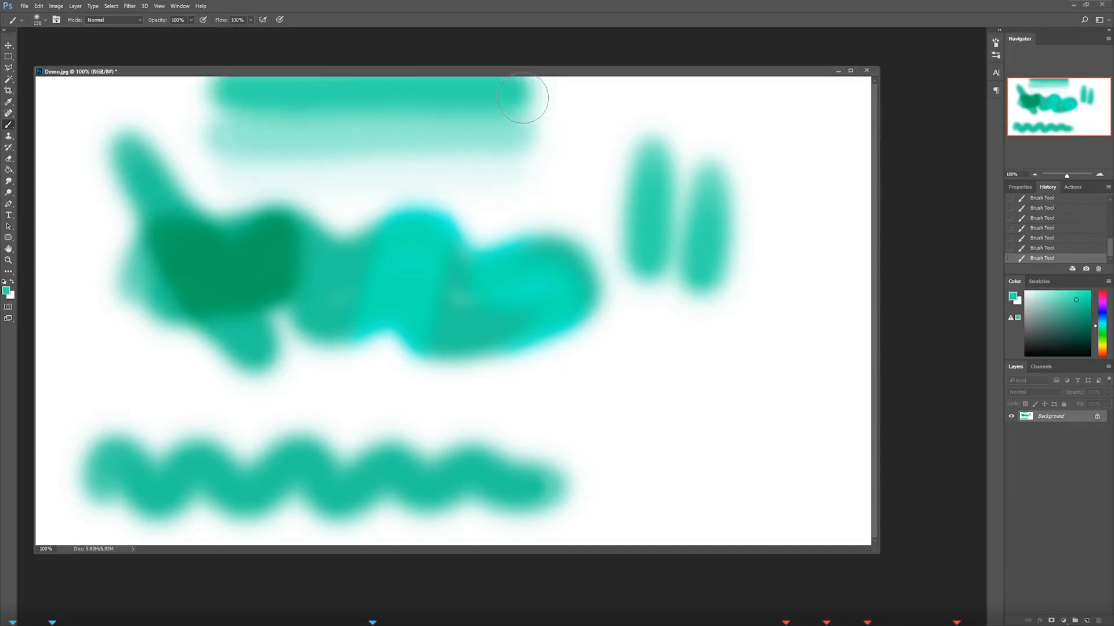
Step: Choose near-black and test opacity by pen pressure with a dark dab, a light grey dab and two strokes of varying pressure
left_click(204, 21)
left_click_drag(1043, 336, 1024, 349)
left_click_drag(777, 203, 769, 221)
left_click_drag(626, 380, 628, 379)
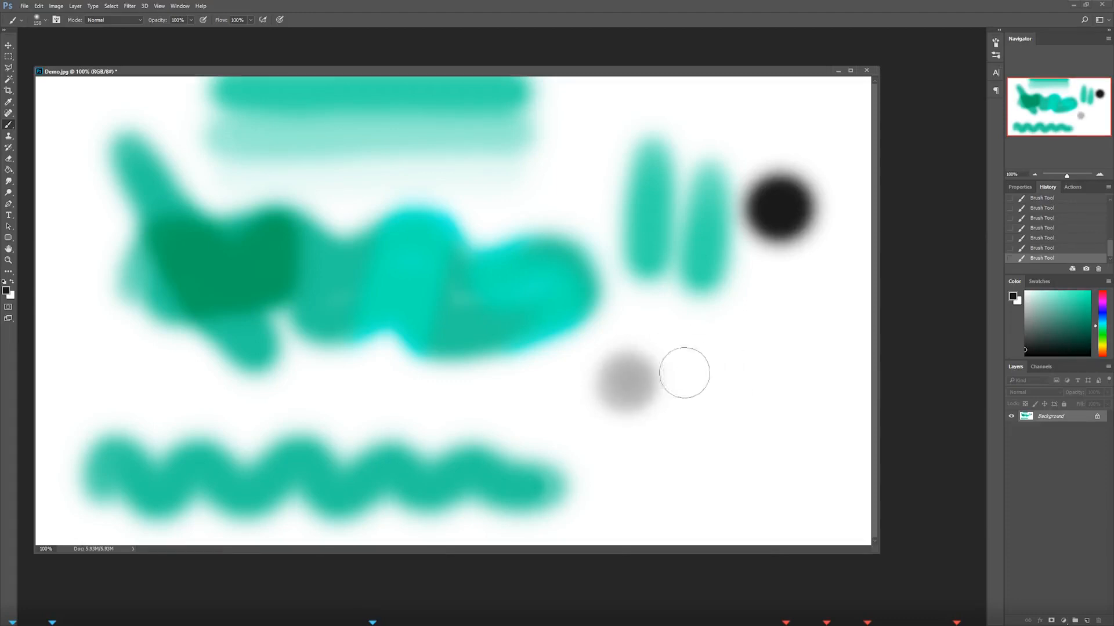
mouse_move(626, 499)
left_mouse_down()
mouse_move(687, 421)
mouse_move(728, 303)
left_mouse_up()
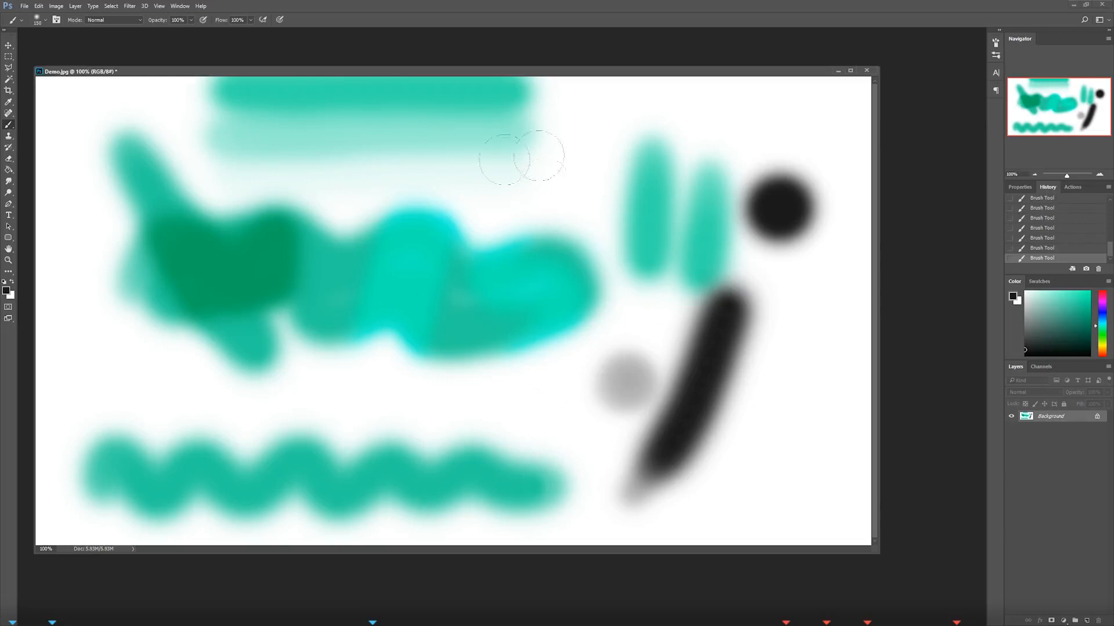
mouse_move(490, 174)
left_mouse_down()
mouse_move(394, 290)
mouse_move(456, 426)
mouse_move(508, 371)
left_mouse_up()
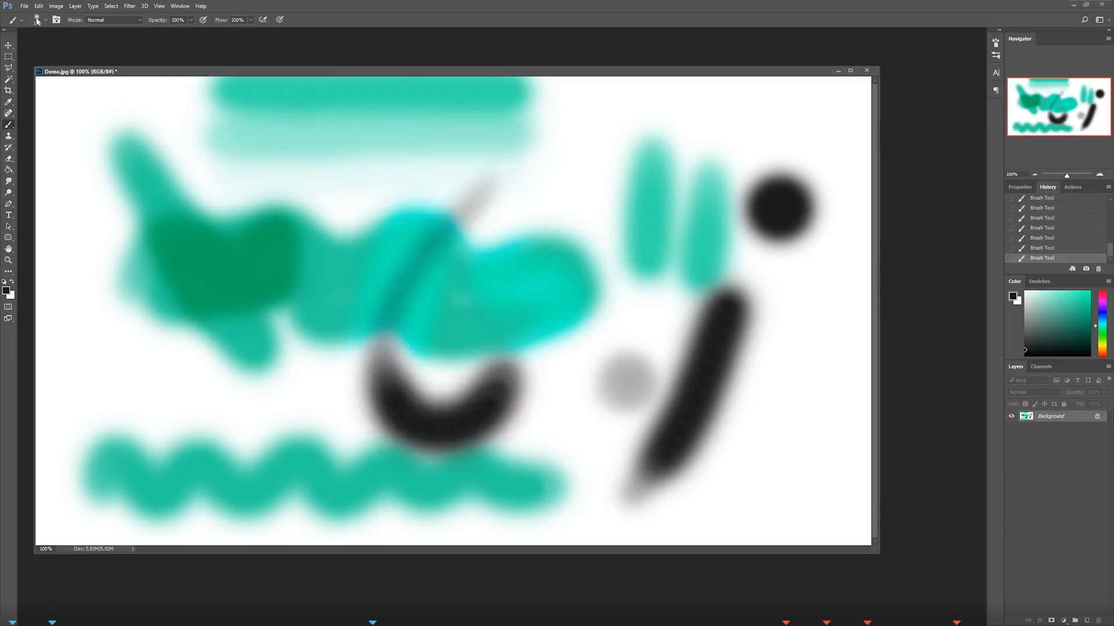
Step: Show the Brush settings, dab over the grey spot and paint two thick dark diagonal strokes across the teal shape
left_click(995, 43)
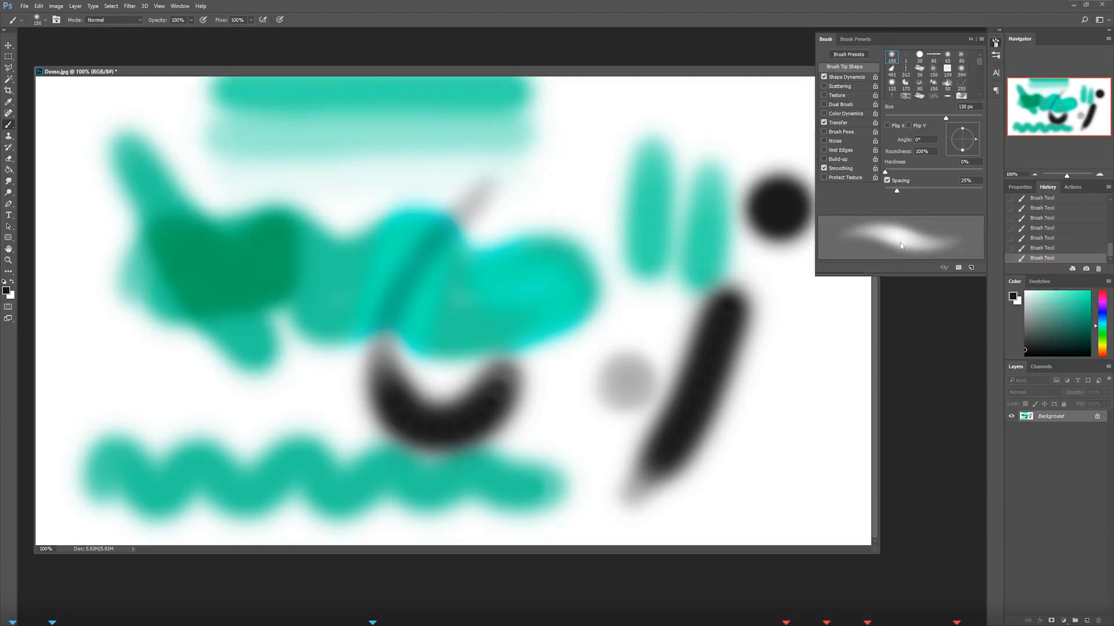
left_click(629, 377)
mouse_move(168, 405)
left_mouse_down()
mouse_move(218, 281)
mouse_move(268, 210)
mouse_move(296, 180)
mouse_move(333, 165)
left_mouse_up()
mouse_move(411, 173)
left_mouse_down()
mouse_move(314, 293)
mouse_move(224, 471)
left_mouse_up()
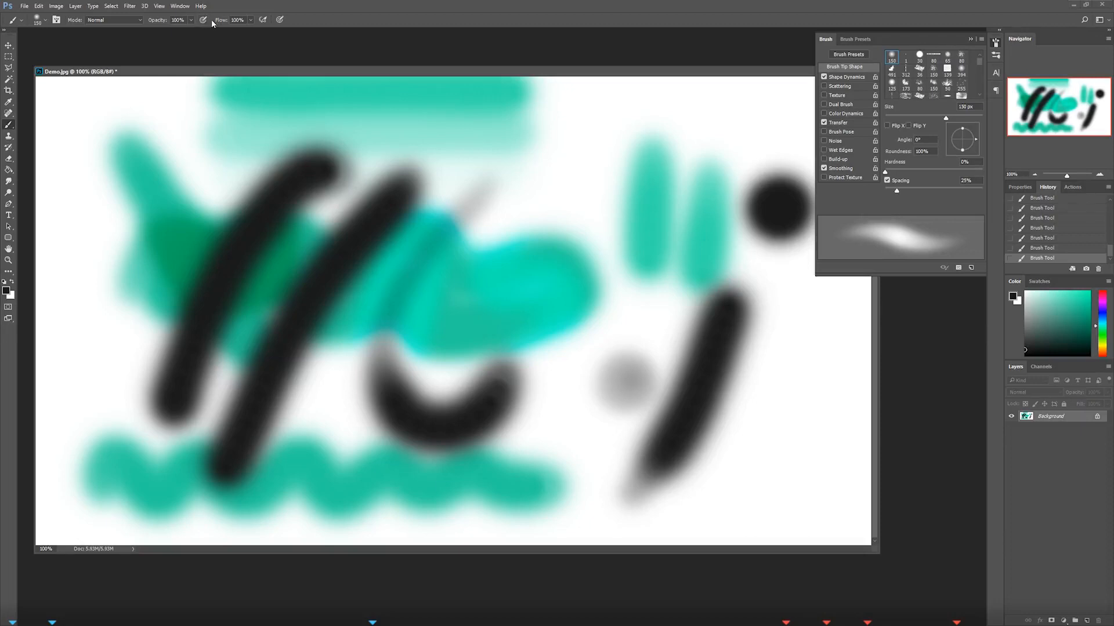
Step: Swap to white, paint over most of the canvas to clear it, and swap back to black
left_click(250, 21)
key("x")
mouse_move(746, 391)
left_mouse_down()
mouse_move(589, 494)
mouse_move(603, 451)
mouse_move(619, 506)
mouse_move(503, 534)
mouse_move(742, 324)
mouse_move(662, 315)
mouse_move(374, 537)
mouse_move(555, 310)
mouse_move(657, 215)
mouse_move(350, 425)
mouse_move(306, 433)
mouse_move(486, 184)
mouse_move(422, 183)
mouse_move(250, 372)
mouse_move(173, 432)
mouse_move(233, 268)
mouse_move(296, 148)
mouse_move(117, 418)
left_mouse_up()
key("x")
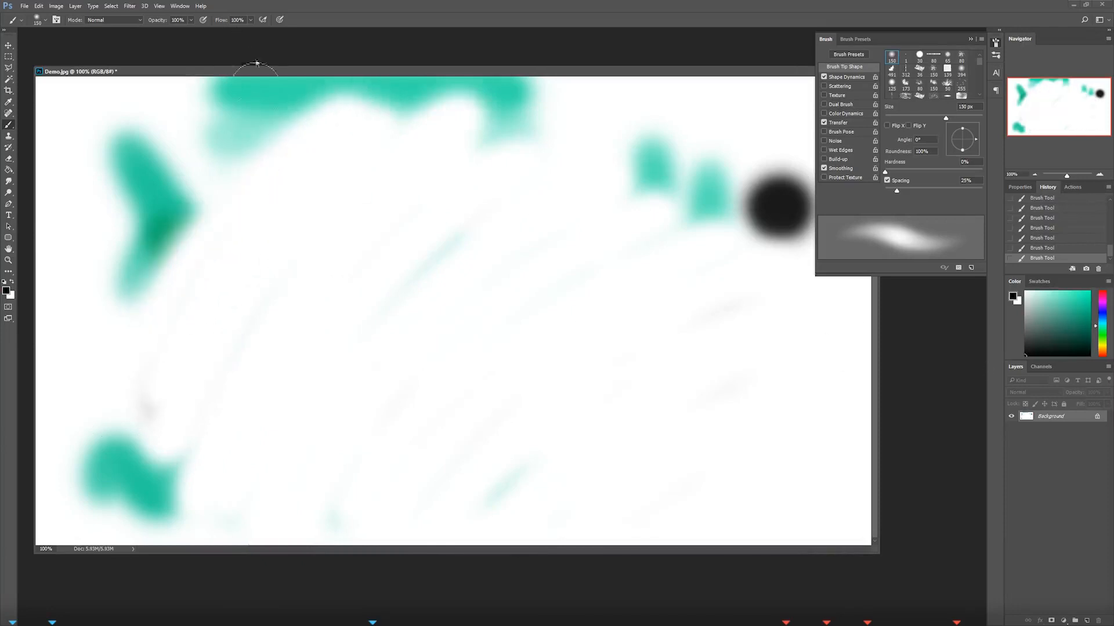
Step: Select the 30 px hard round brush and enlarge it to 70 px
left_click(41, 20)
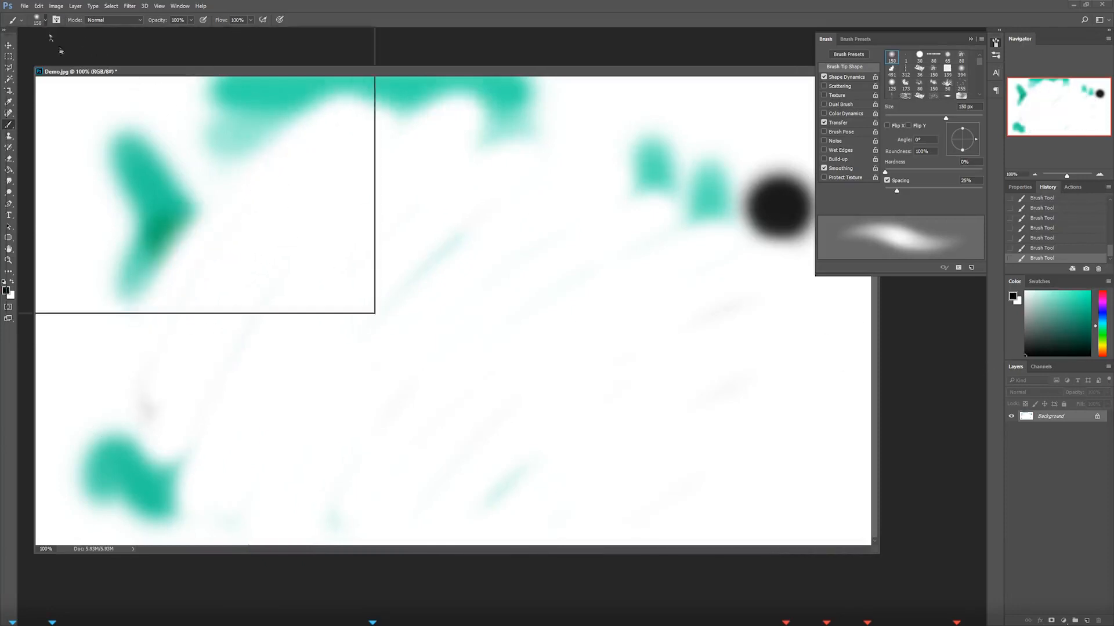
left_click(74, 129)
left_click(456, 74)
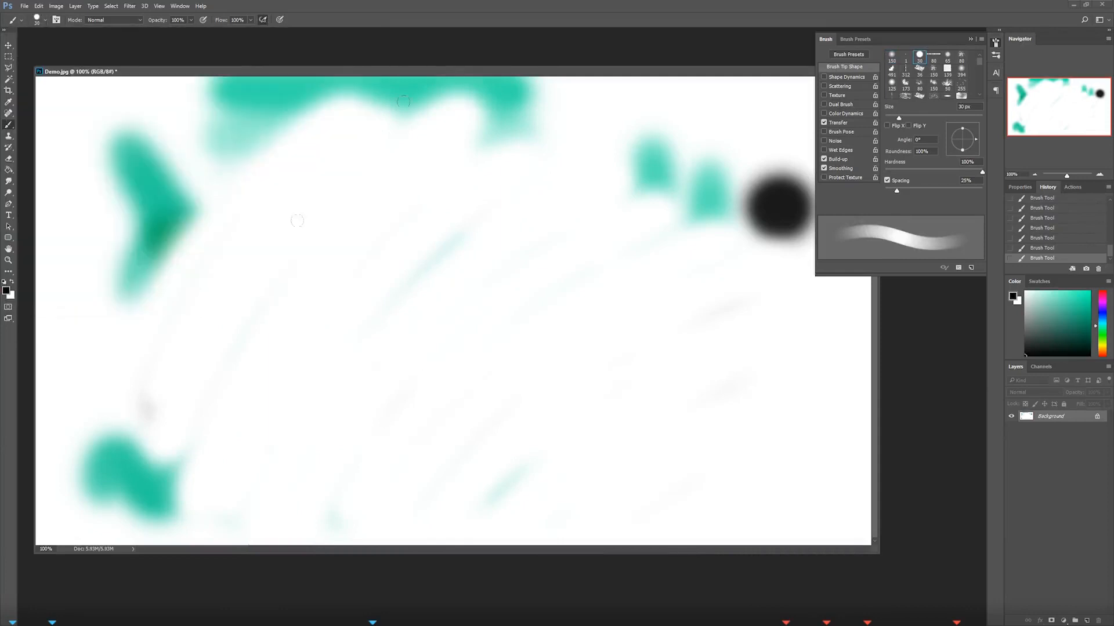
key("bracketright")
key("bracketright")
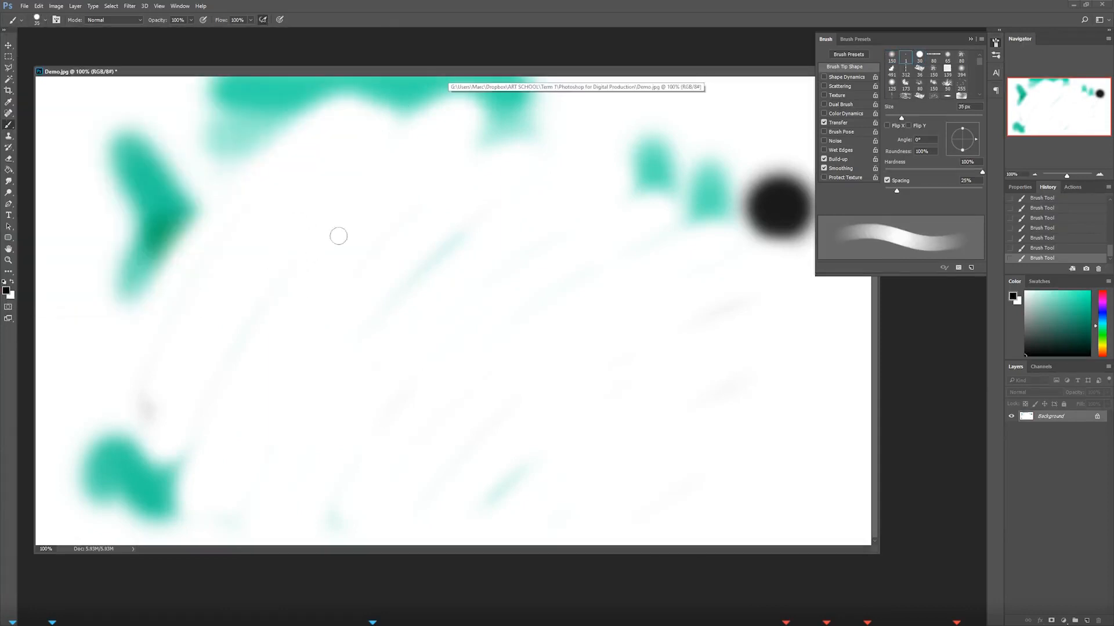
key("bracketright")
key("bracketright")
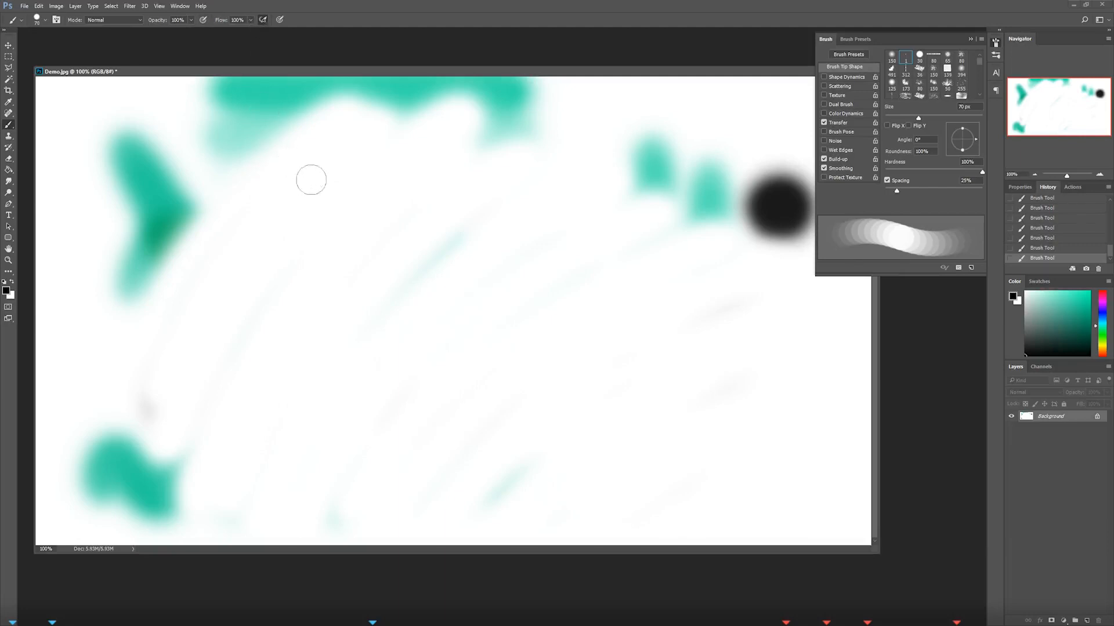
Step: Paint a vertical black stroke at 100% flow and a second one beside it at 49% flow
left_click_drag(319, 187, 323, 471)
left_click(249, 21)
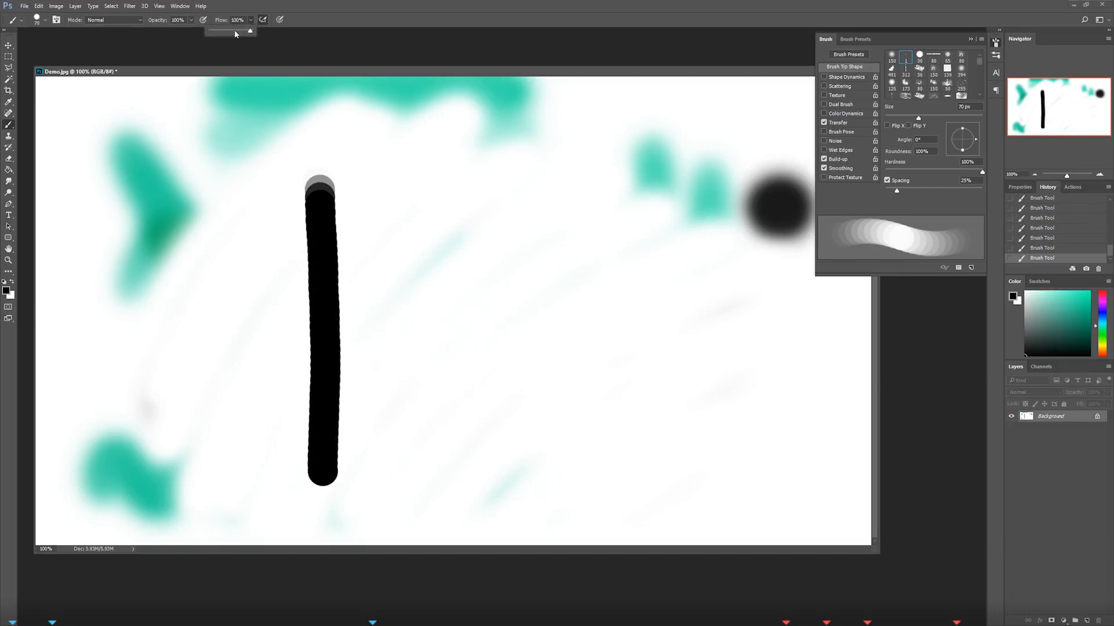
left_click_drag(230, 33, 231, 33)
left_click_drag(365, 185, 375, 474)
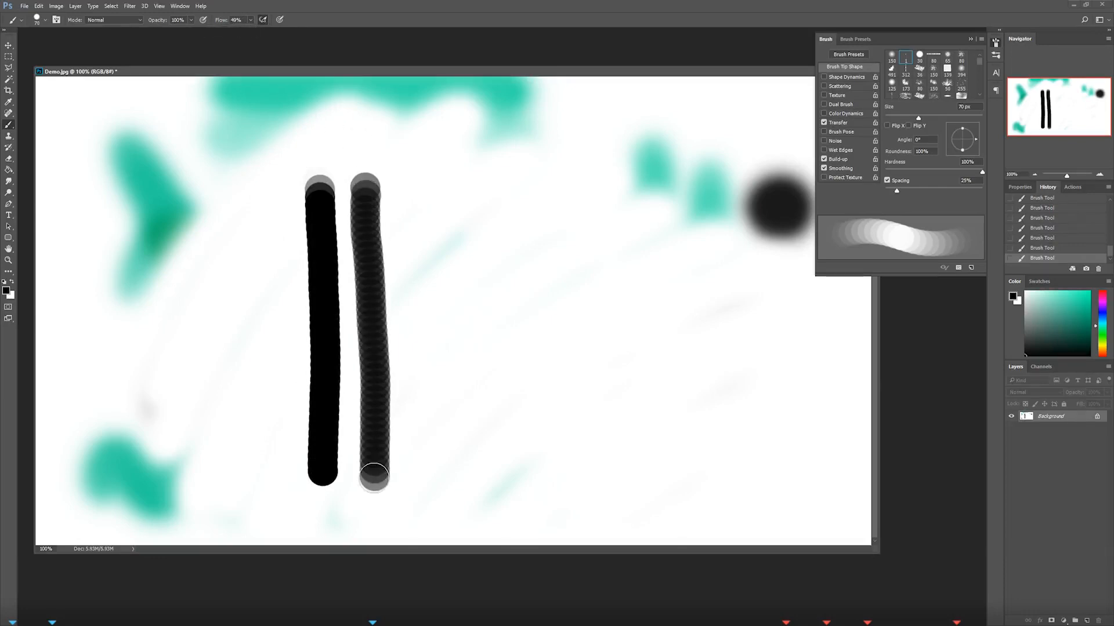
Step: Set the flow to 10% and paint two more vertical strokes, building up repeated passes at the top of the last one
left_click(250, 20)
left_click_drag(250, 32, 234, 35)
left_click(410, 183)
left_click_drag(413, 189, 421, 477)
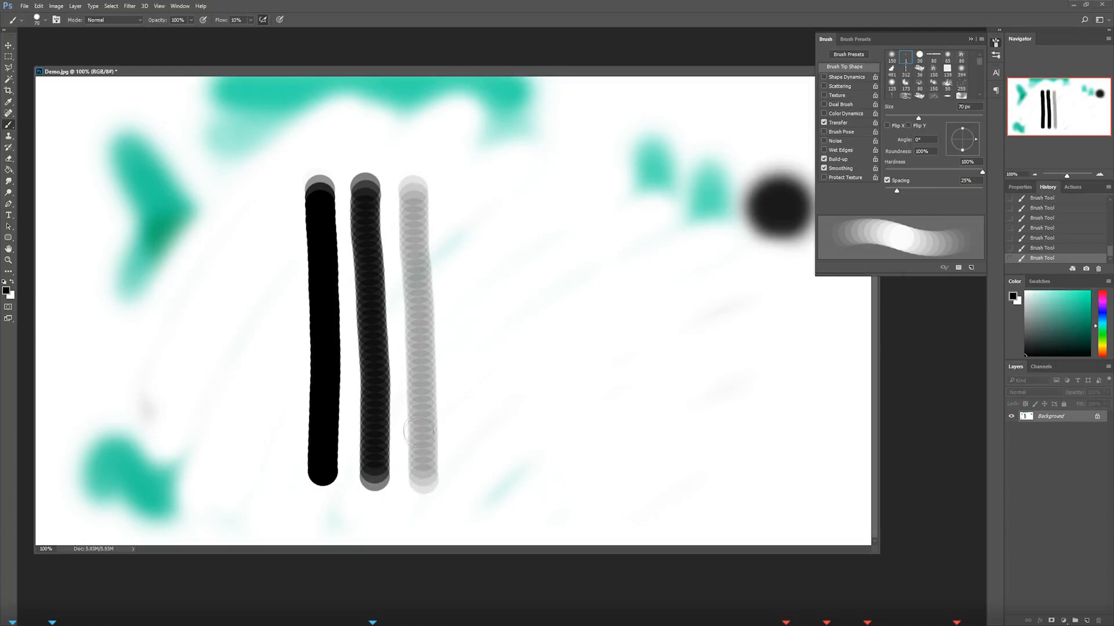
key("3")
mouse_move(471, 188)
left_mouse_down()
mouse_move(488, 253)
mouse_move(480, 479)
left_mouse_up()
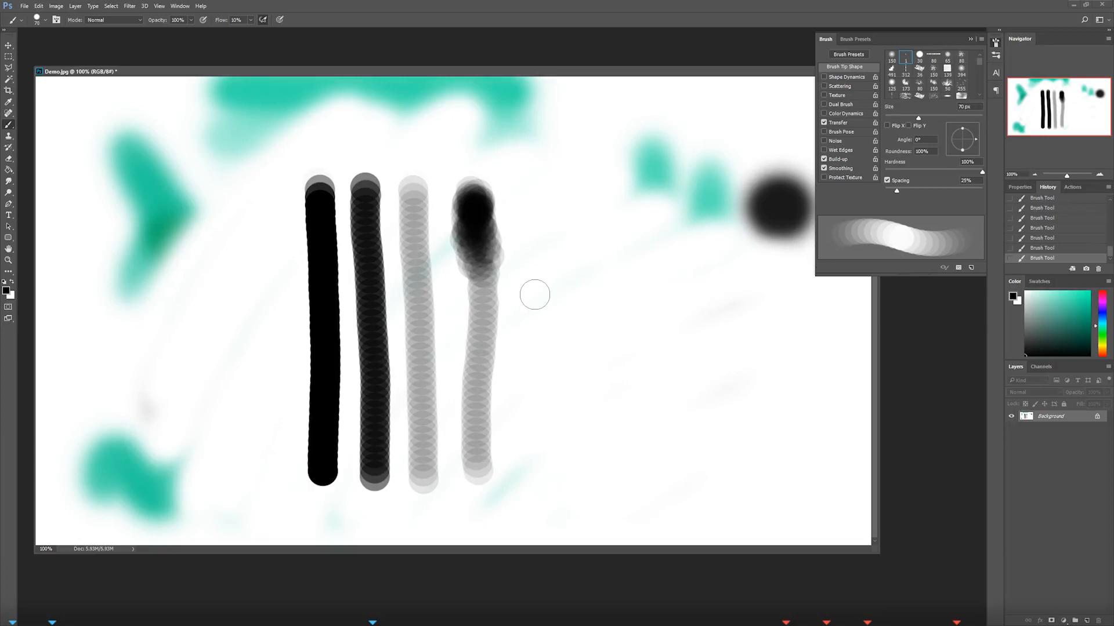
Step: Set the flow to 100% and the opacity to 11%, and paint a vertical stroke with repeated passes at its top
left_click(250, 22)
left_click_drag(266, 33, 300, 32)
left_click(221, 21)
left_click(191, 20)
left_click_drag(192, 33, 156, 32)
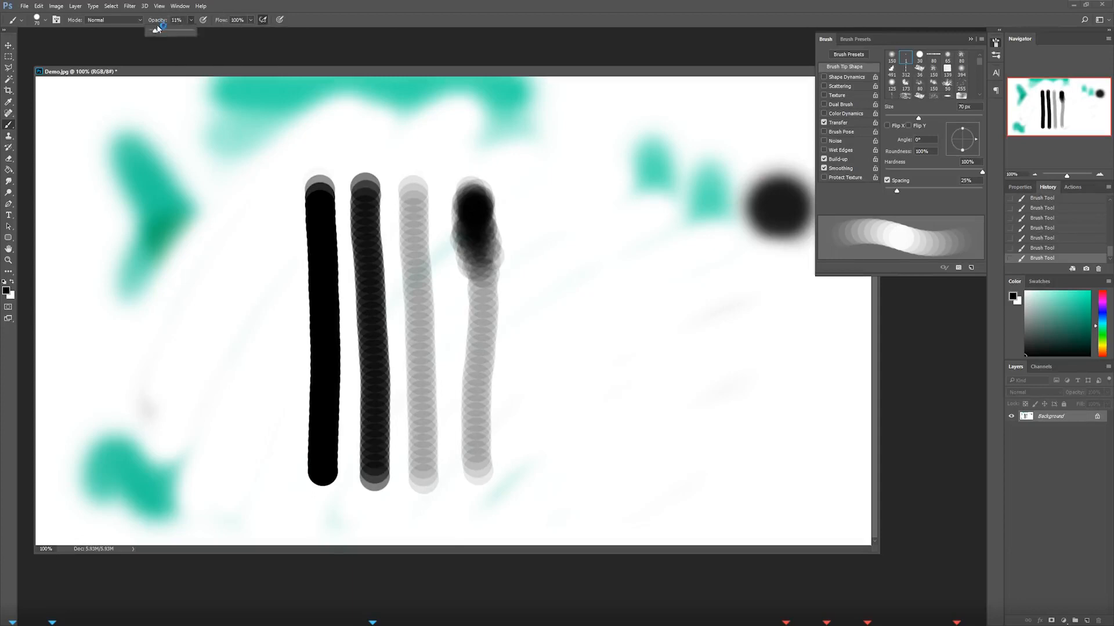
left_click(547, 238)
mouse_move(546, 258)
left_mouse_down()
mouse_move(548, 202)
mouse_move(545, 464)
left_mouse_up()
mouse_move(543, 207)
left_mouse_down()
mouse_move(531, 212)
mouse_move(537, 203)
mouse_move(542, 223)
mouse_move(557, 200)
mouse_move(530, 215)
mouse_move(548, 201)
left_mouse_up()
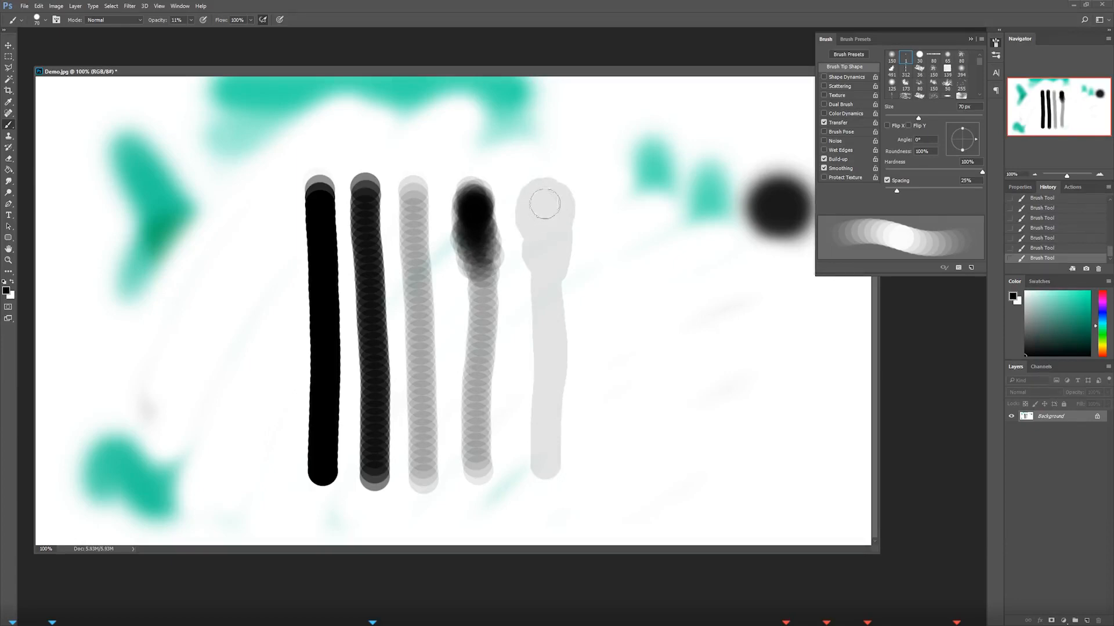
mouse_move(548, 192)
left_mouse_down()
mouse_move(530, 220)
mouse_move(527, 200)
mouse_move(548, 185)
mouse_move(562, 198)
mouse_move(474, 206)
left_mouse_up()
Step: Raise the opacity to 100% and try a shorter vertical stroke at 100% flow beside the pale one
left_click_drag(190, 19, 255, 33)
left_click(250, 20)
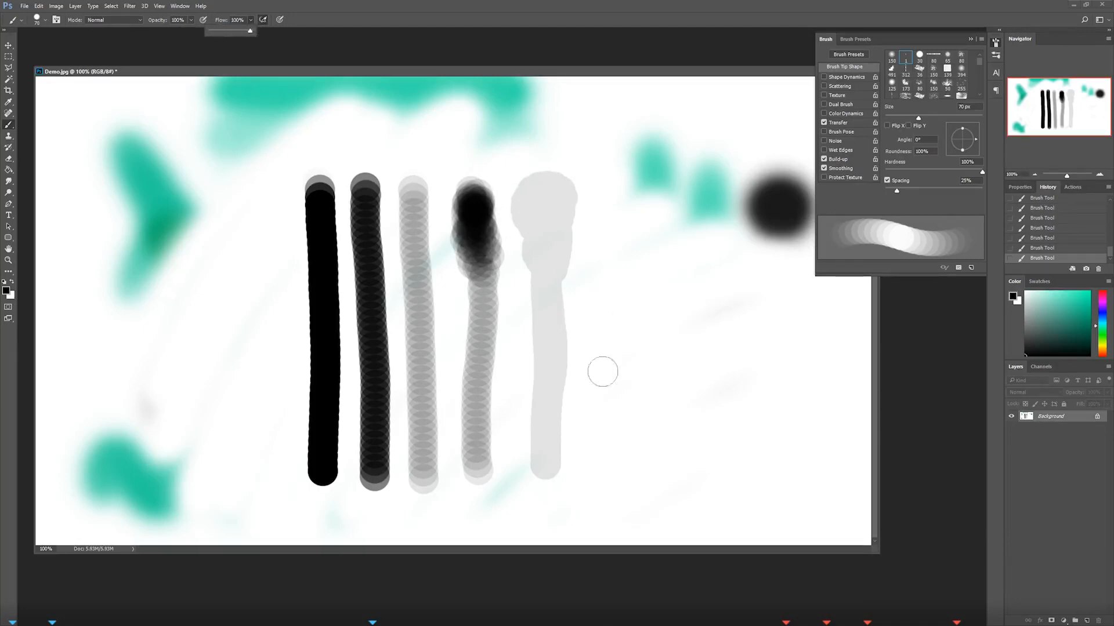
left_click(600, 470)
left_click_drag(599, 451, 594, 297)
Step: Set the flow to 10%, replace the short stroke with a full-length one built up at its top, and add looping scribbles beside it
left_click(250, 20)
left_click_drag(250, 29, 216, 34)
left_click(626, 285)
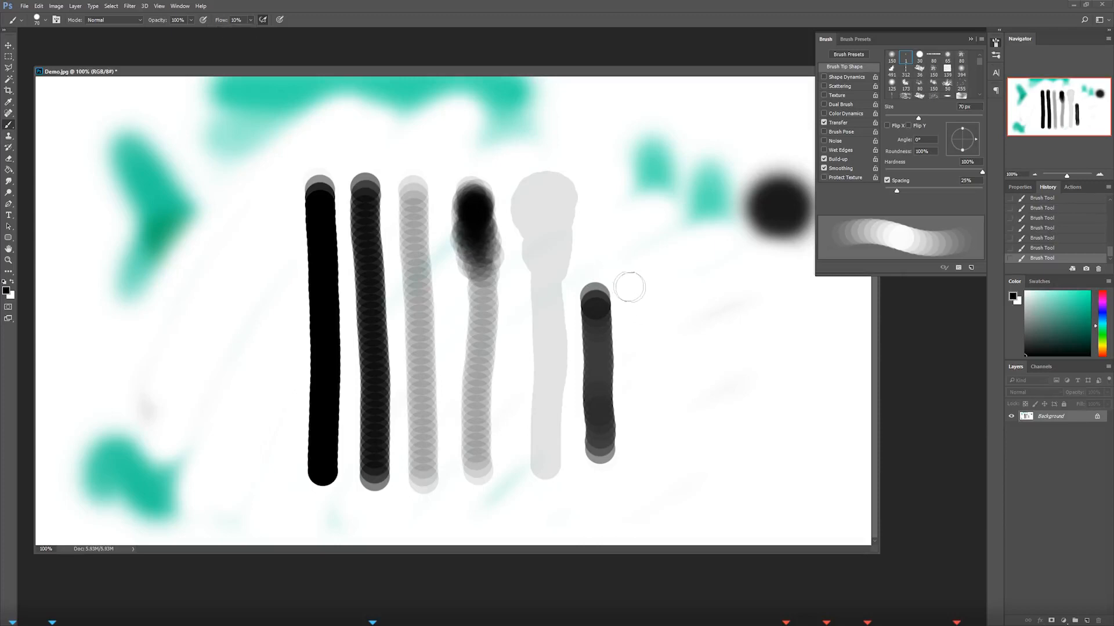
key("ctrl+z")
left_click_drag(602, 464, 603, 193)
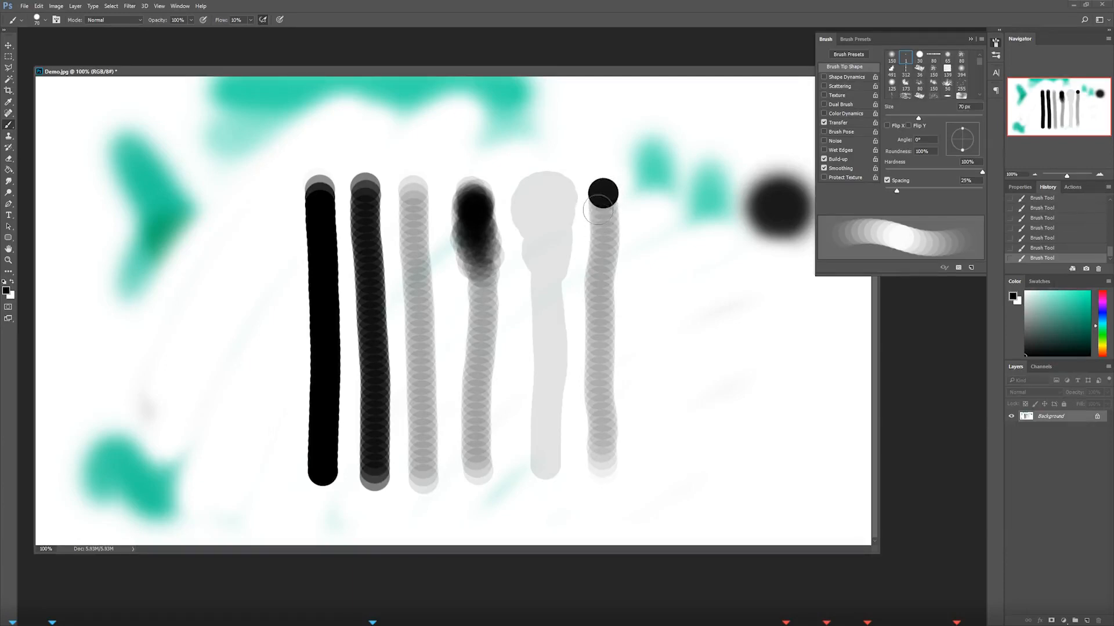
mouse_move(667, 273)
left_mouse_down()
mouse_move(649, 398)
mouse_move(667, 308)
mouse_move(726, 329)
mouse_move(781, 325)
mouse_move(730, 303)
left_mouse_up()
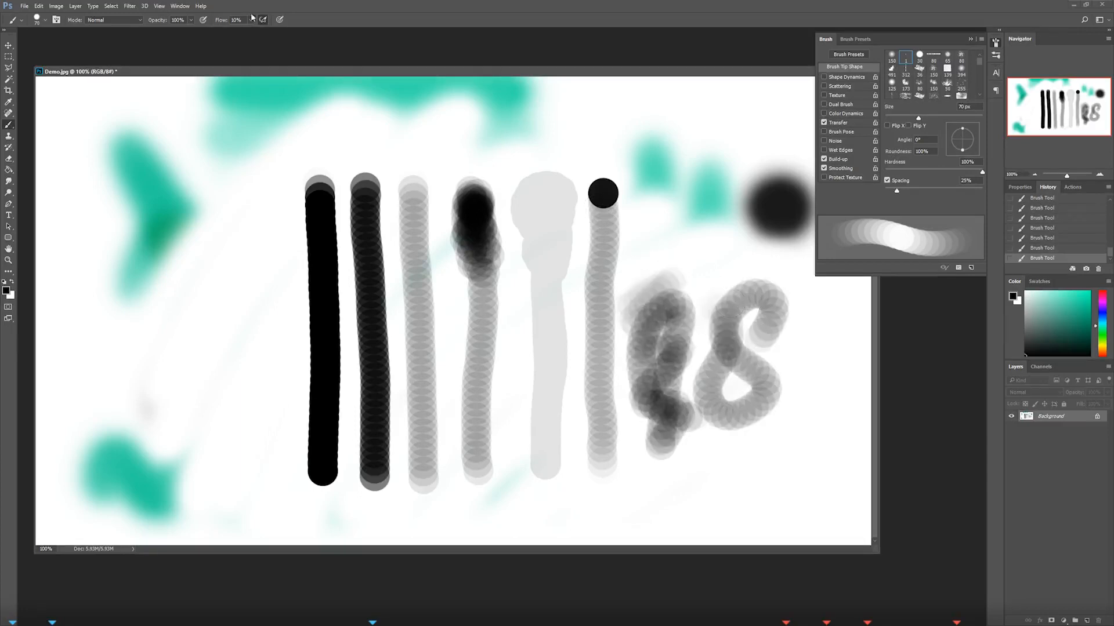
Step: Set the brush flow back to 100% and turn off the airbrush-style build-up
left_click_drag(251, 23, 324, 32)
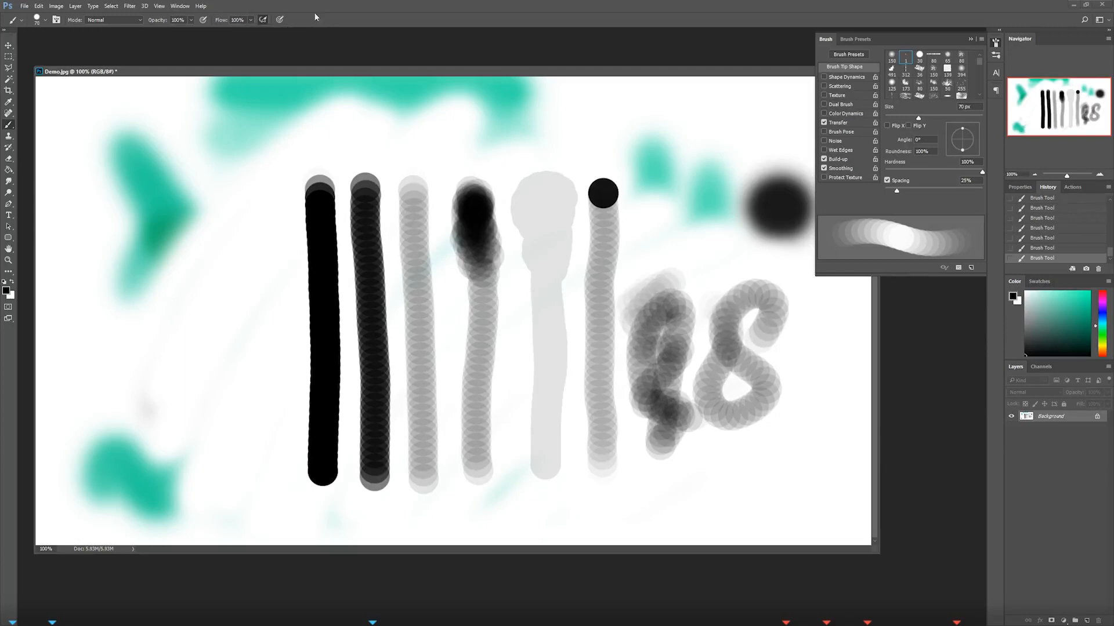
left_click(265, 20)
left_click(262, 21)
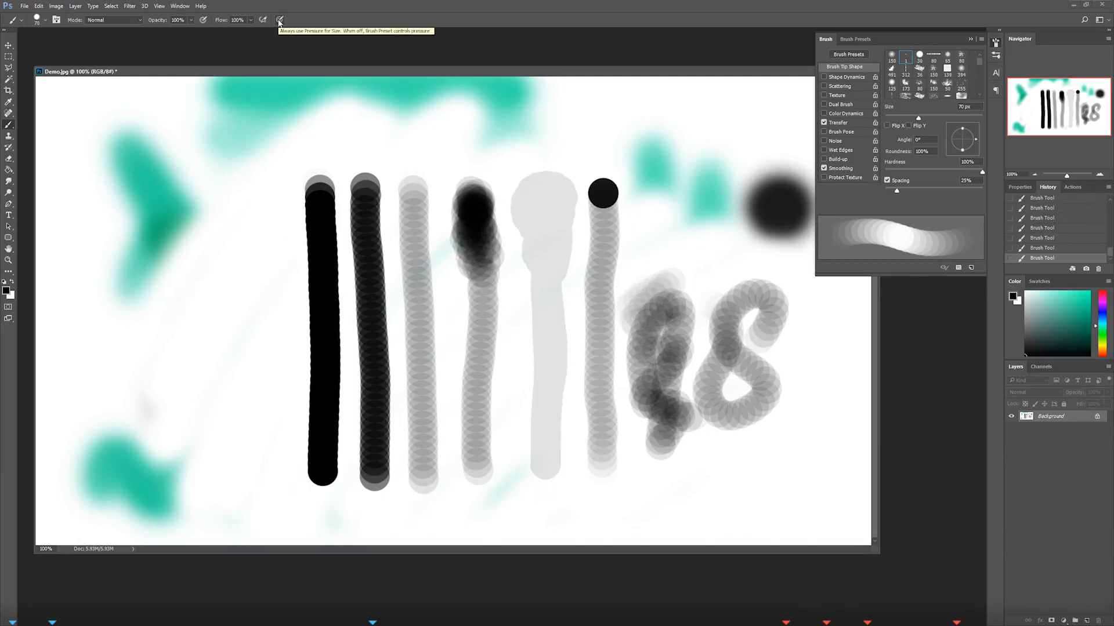
Step: Turn on pen pressure for size and paint two tapered vertical strokes left of the solid black one
left_click(279, 21)
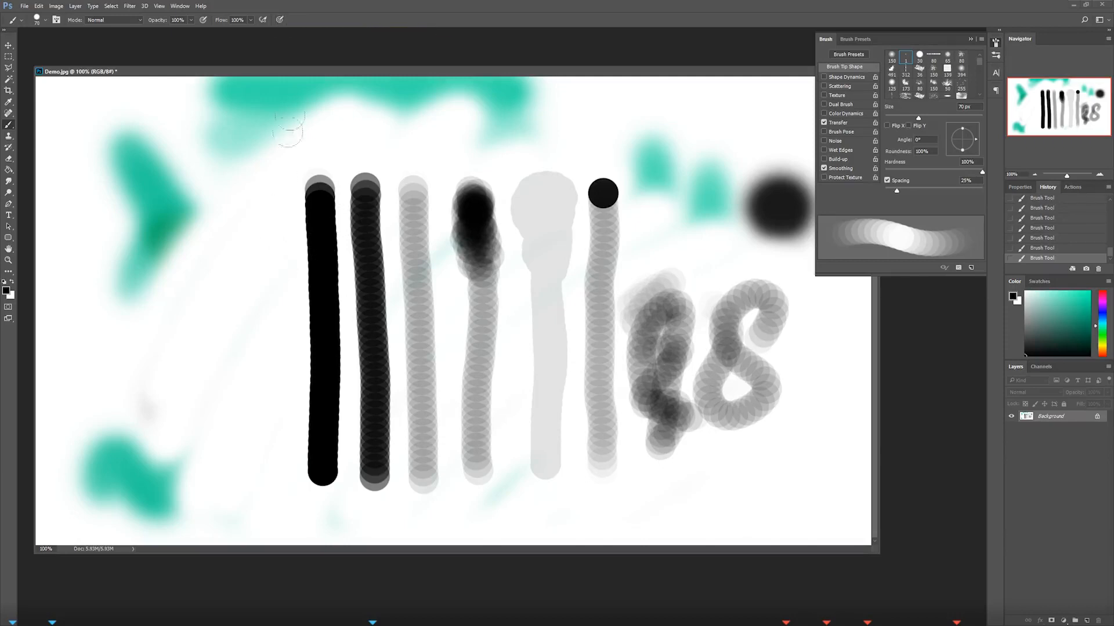
mouse_move(262, 231)
left_mouse_down()
mouse_move(257, 373)
mouse_move(268, 503)
left_mouse_up()
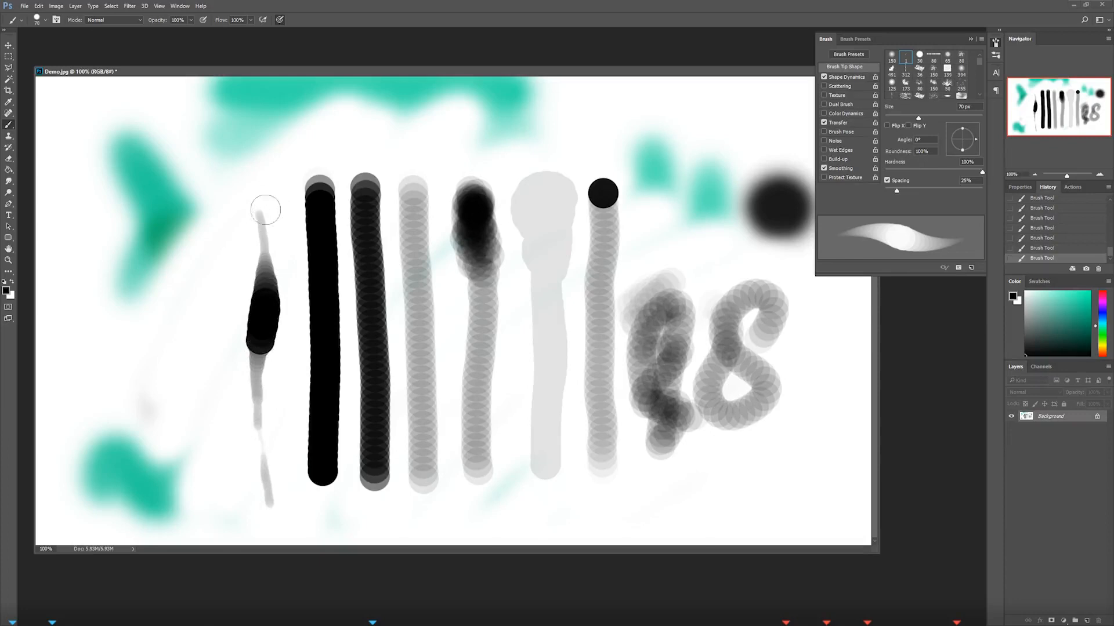
mouse_move(219, 192)
left_mouse_down()
mouse_move(203, 358)
mouse_move(212, 453)
mouse_move(227, 489)
left_mouse_up()
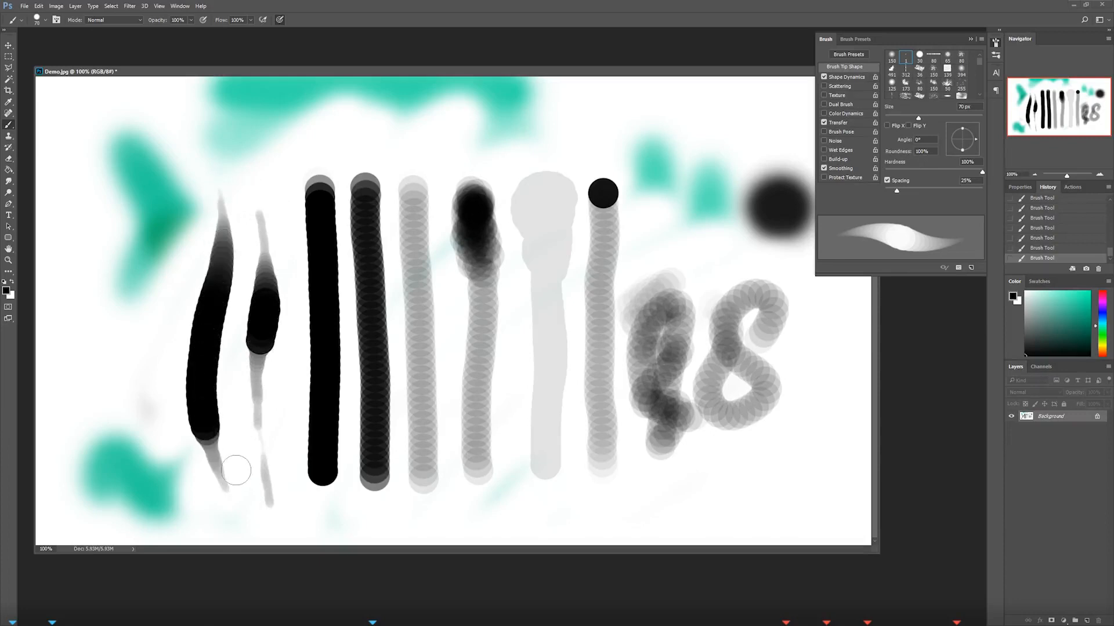
Step: Paint a vertical and a horizontal stroke with size pressure off and a tapered one with it on, leaving size pressure off
mouse_move(186, 184)
left_mouse_down()
mouse_move(154, 373)
mouse_move(175, 486)
left_mouse_up()
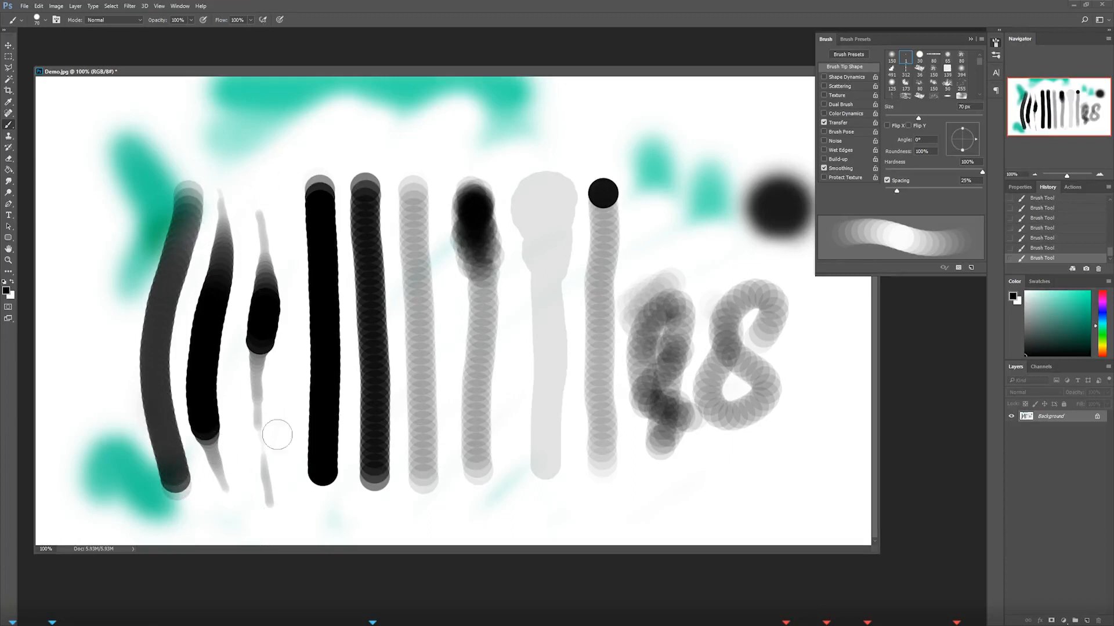
mouse_move(366, 144)
left_mouse_down()
mouse_move(474, 129)
mouse_move(682, 134)
left_mouse_up()
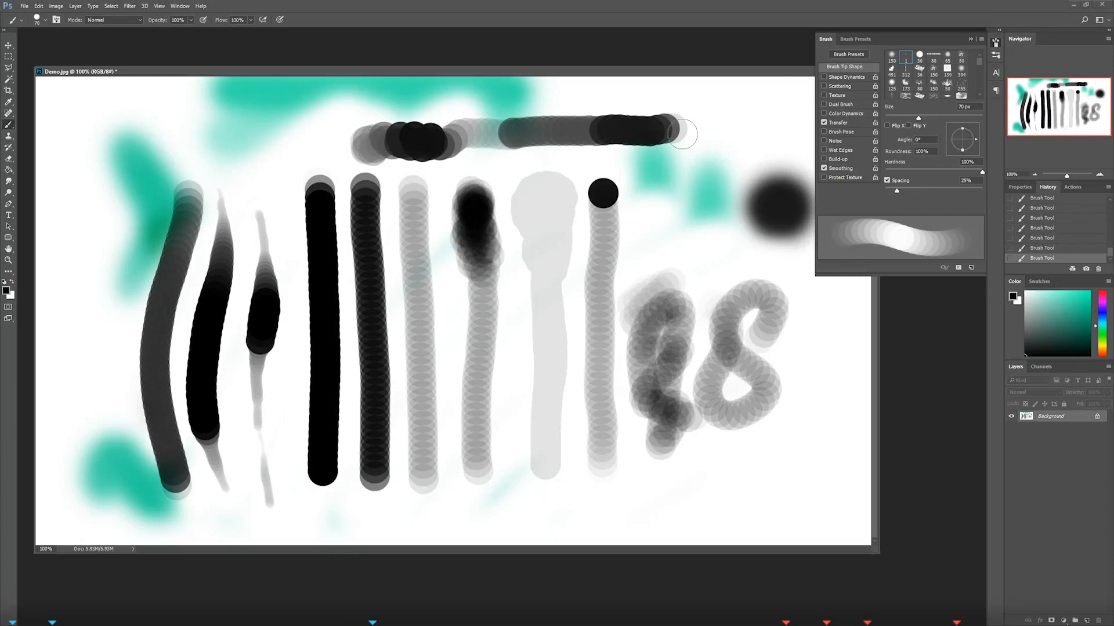
left_click(281, 20)
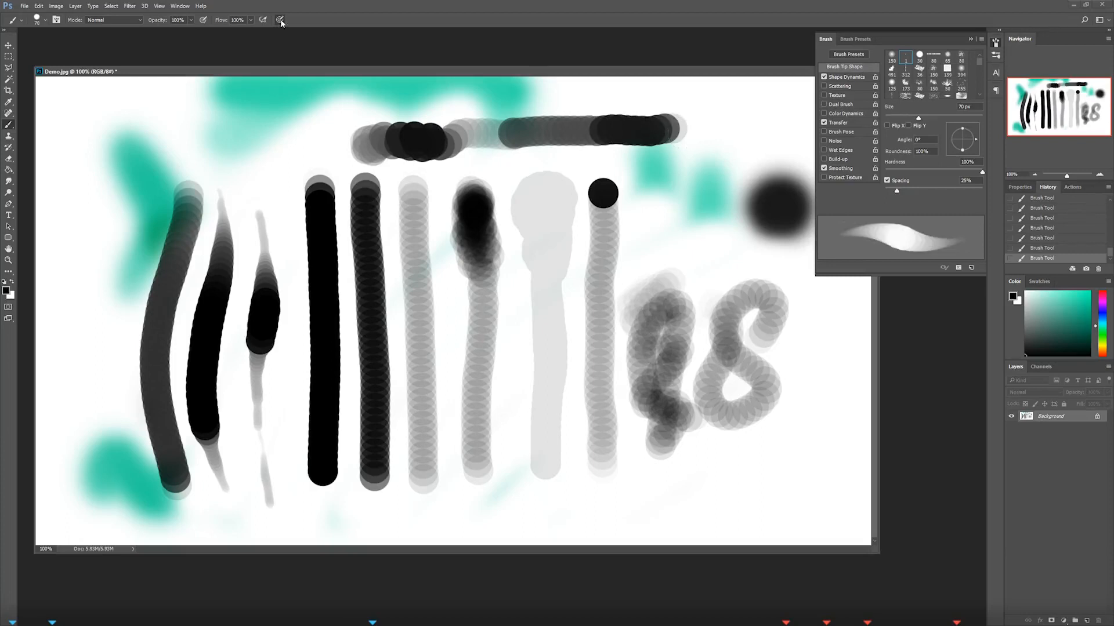
mouse_move(113, 168)
left_mouse_down()
mouse_move(103, 332)
mouse_move(131, 473)
left_mouse_up()
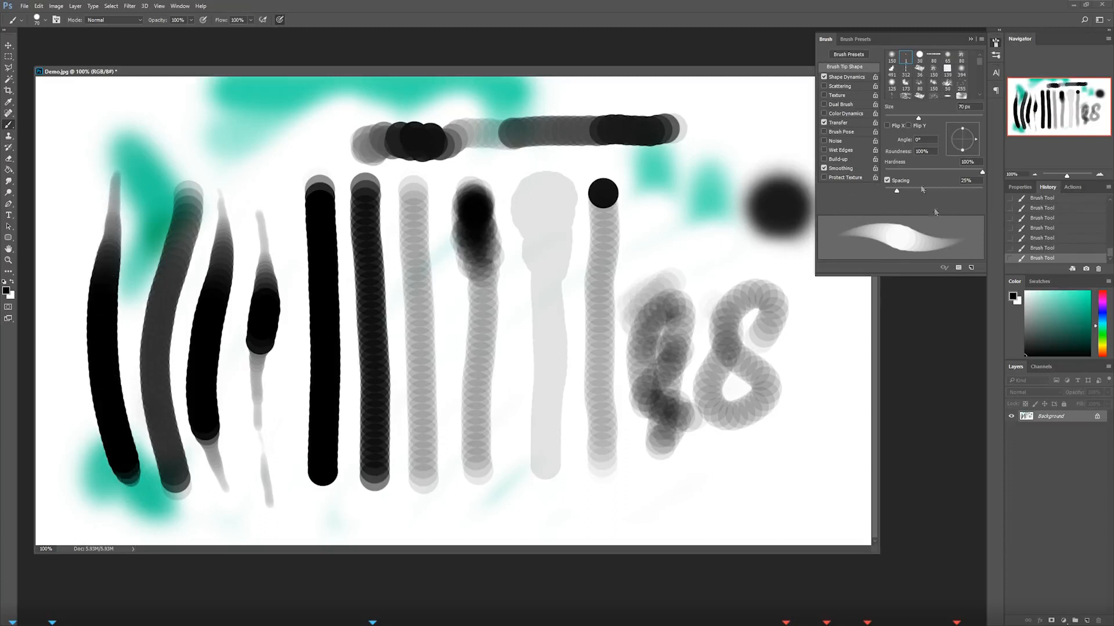
left_click(280, 20)
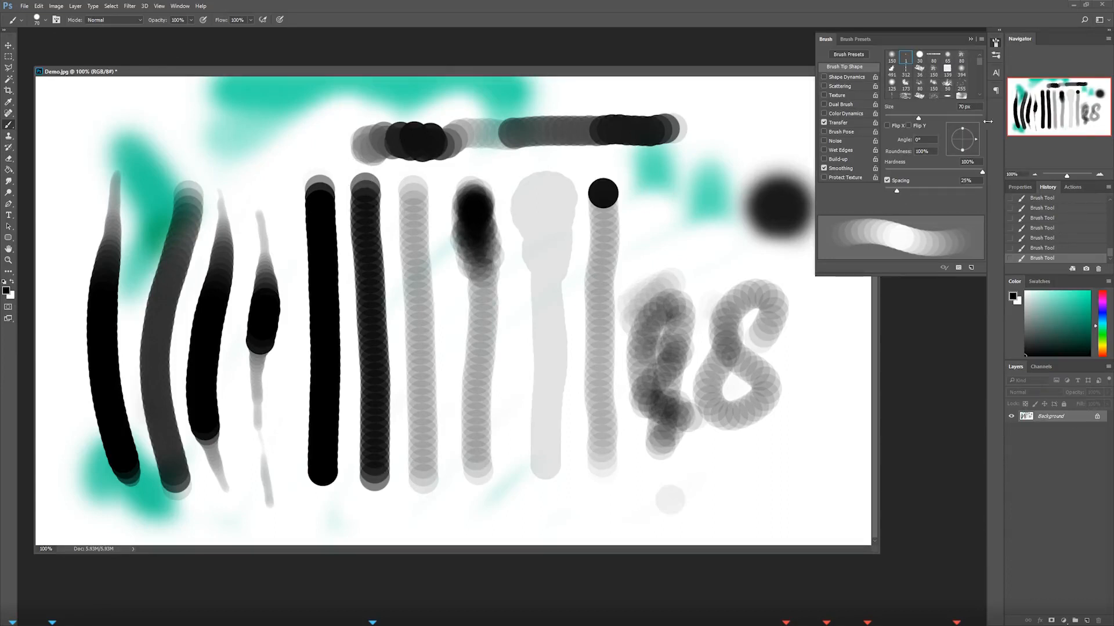
Step: Collapse the brush settings, sample white from the canvas, enlarge the brush and paint over the whole canvas to clear it
left_click(995, 44)
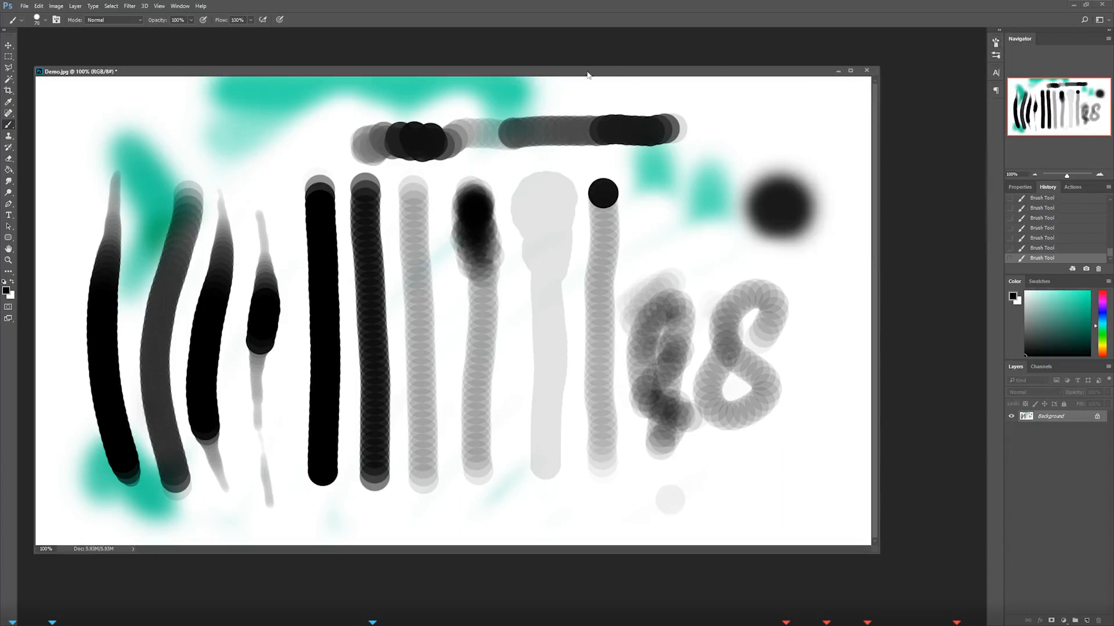
left_click_drag(585, 74, 594, 72)
left_click(637, 512, "alt")
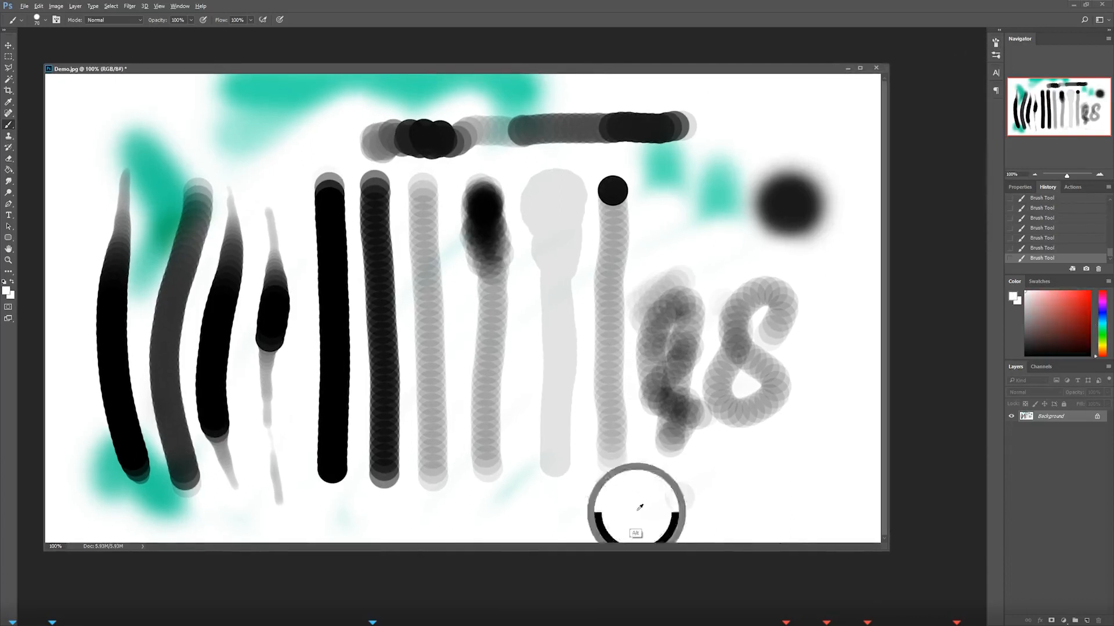
key("bracketright")
key("bracketright")
key("bracketright")
key("bracketright")
key("bracketright")
key("bracketright")
key("bracketright")
key("bracketright")
key("bracketright")
key("bracketright")
key("bracketright")
key("bracketright")
key("bracketright")
key("bracketright")
key("bracketright")
key("bracketright")
mouse_move(719, 467)
left_mouse_down()
mouse_move(641, 424)
mouse_move(700, 267)
mouse_move(710, 144)
mouse_move(272, 165)
mouse_move(96, 316)
mouse_move(340, 239)
mouse_move(445, 362)
mouse_move(544, 445)
mouse_move(540, 197)
mouse_move(176, 157)
mouse_move(124, 247)
left_mouse_up()
Step: Shrink the brush to 50 px
key("bracketleft")
key("bracketleft")
key("bracketleft")
key("bracketleft")
key("bracketleft")
key("bracketleft")
key("bracketleft")
key("bracketleft")
key("bracketleft")
key("bracketleft")
key("bracketleft")
key("bracketleft")
key("bracketleft")
key("bracketleft")
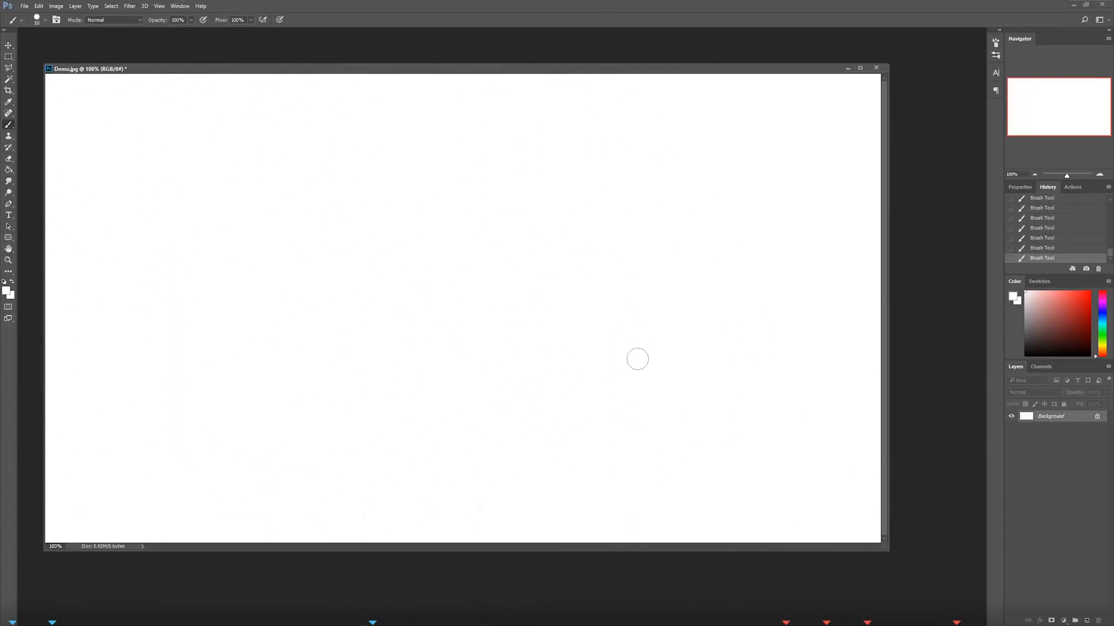
left_click_drag(313, 66, 335, 69)
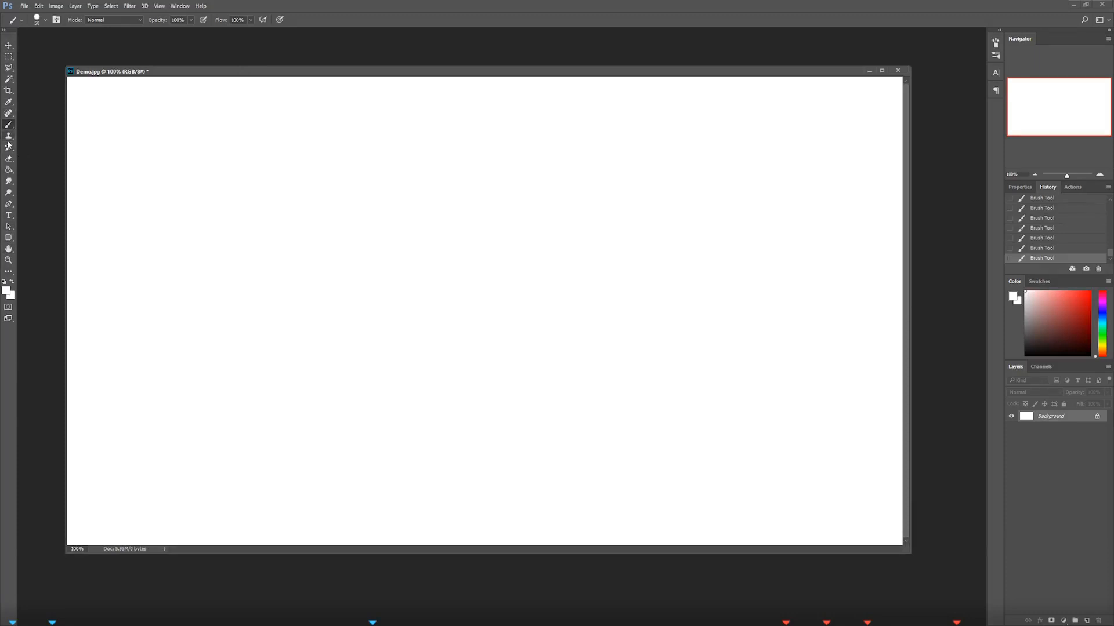
left_click(57, 7)
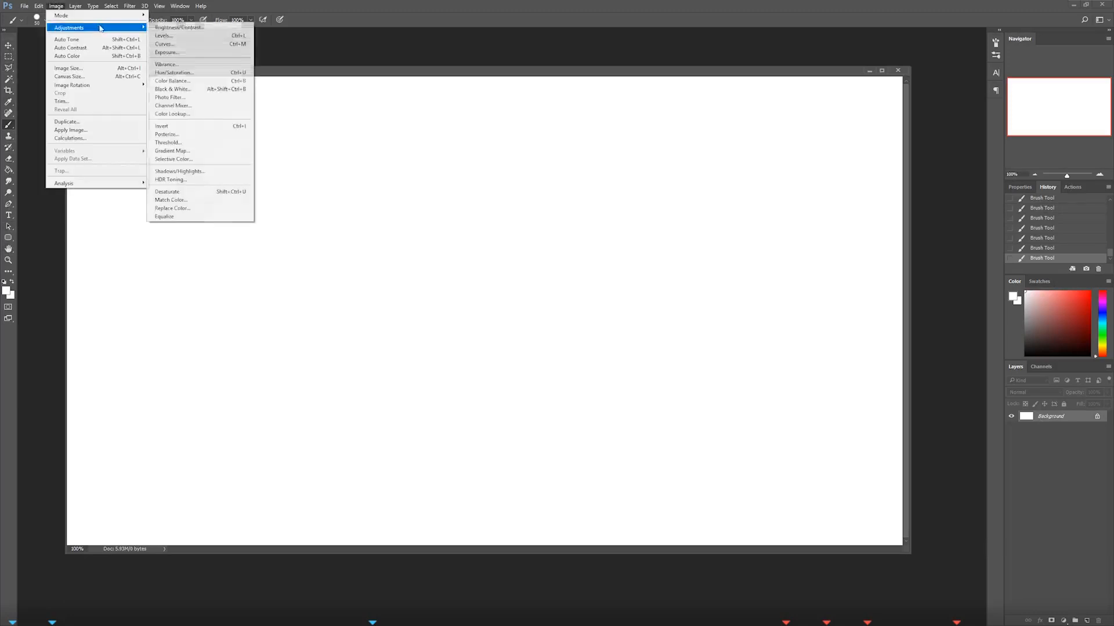
mouse_move(94, 29)
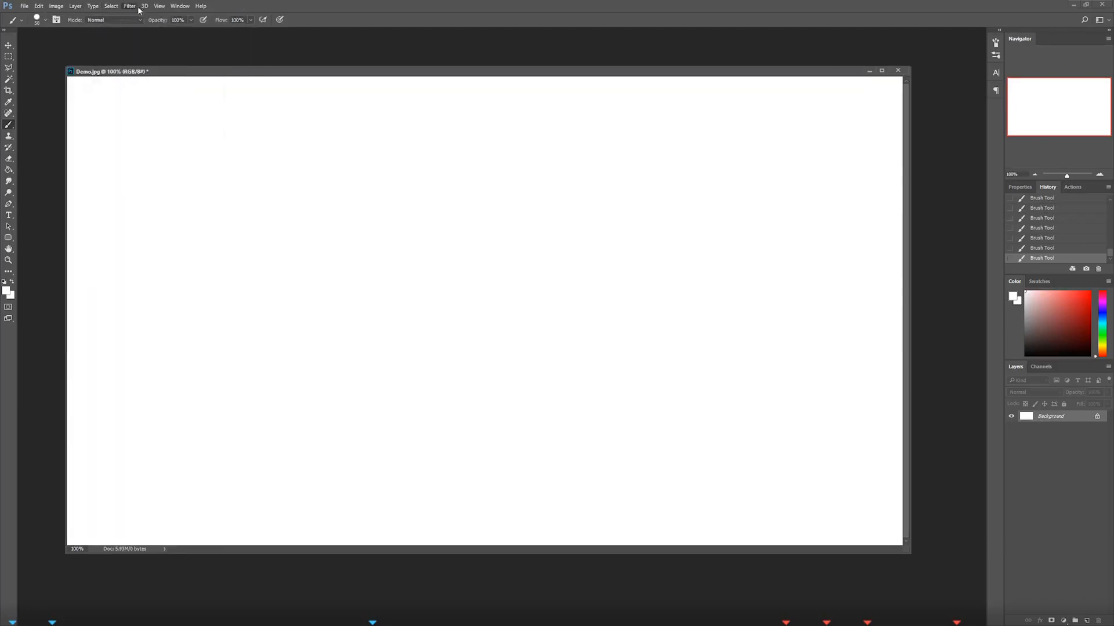
mouse_move(90, 7)
left_click(44, 116)
left_click_drag(297, 73, 282, 71)
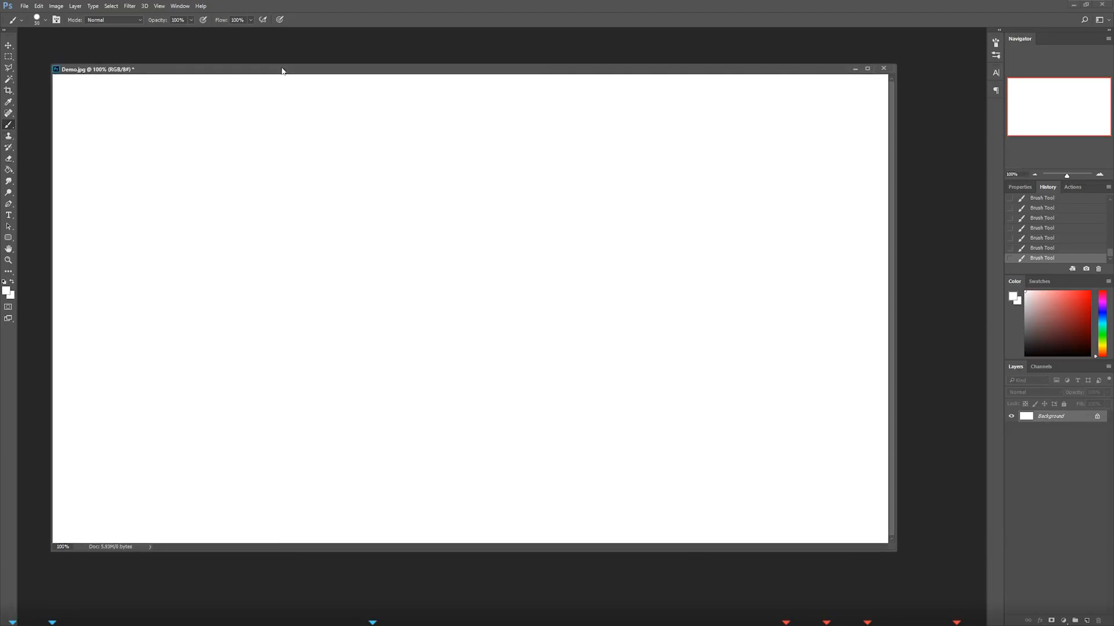
left_click(8, 292)
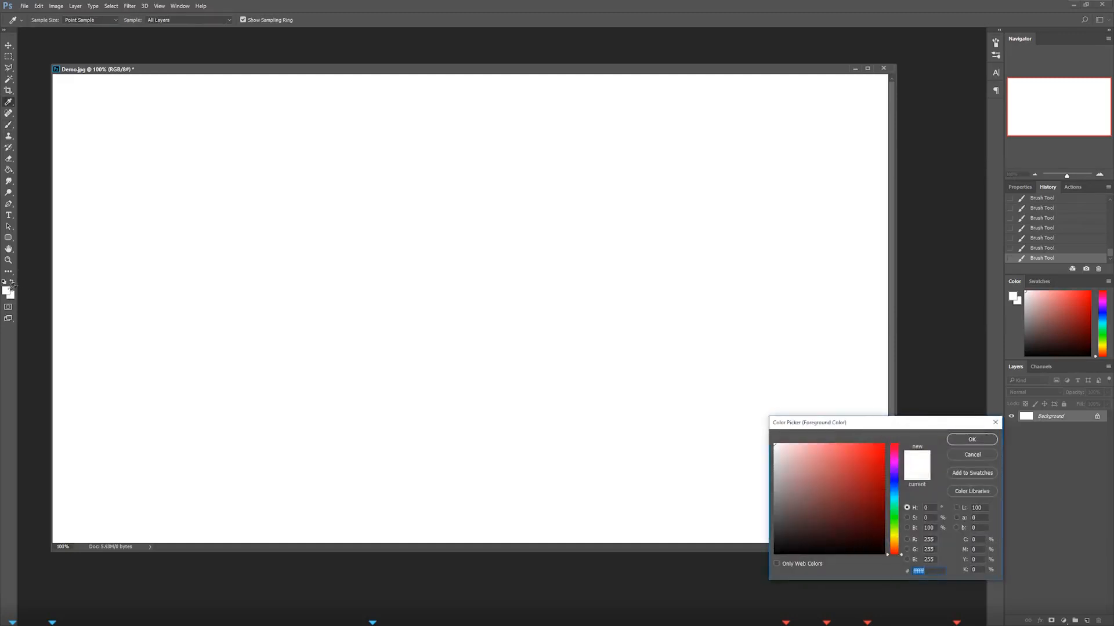
left_click_drag(888, 422, 496, 290)
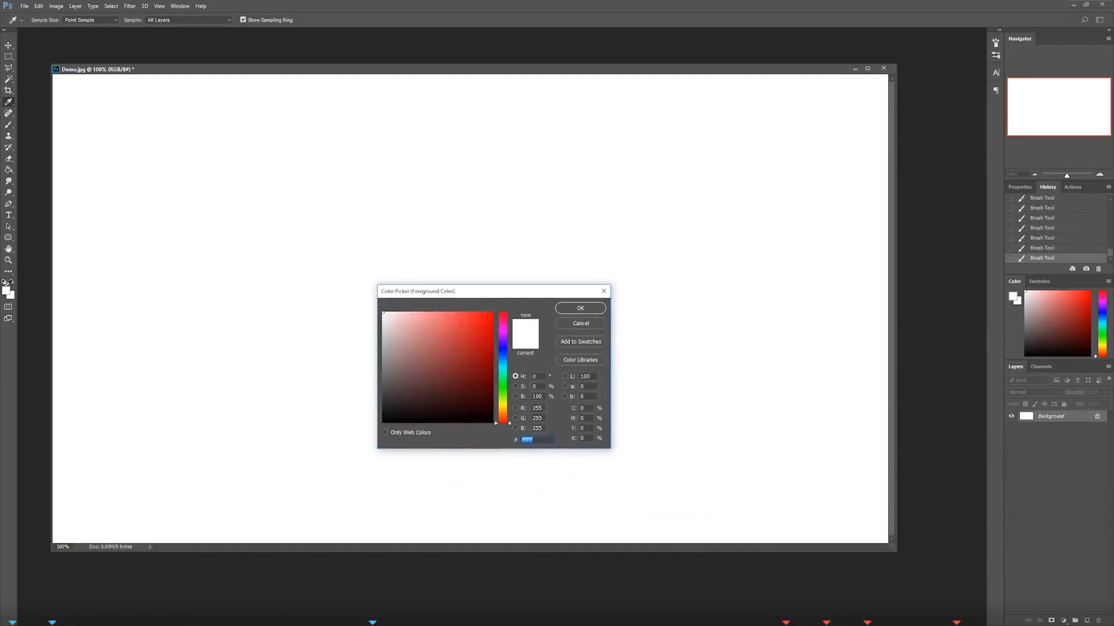
left_click_drag(480, 291, 416, 256)
left_click(518, 291)
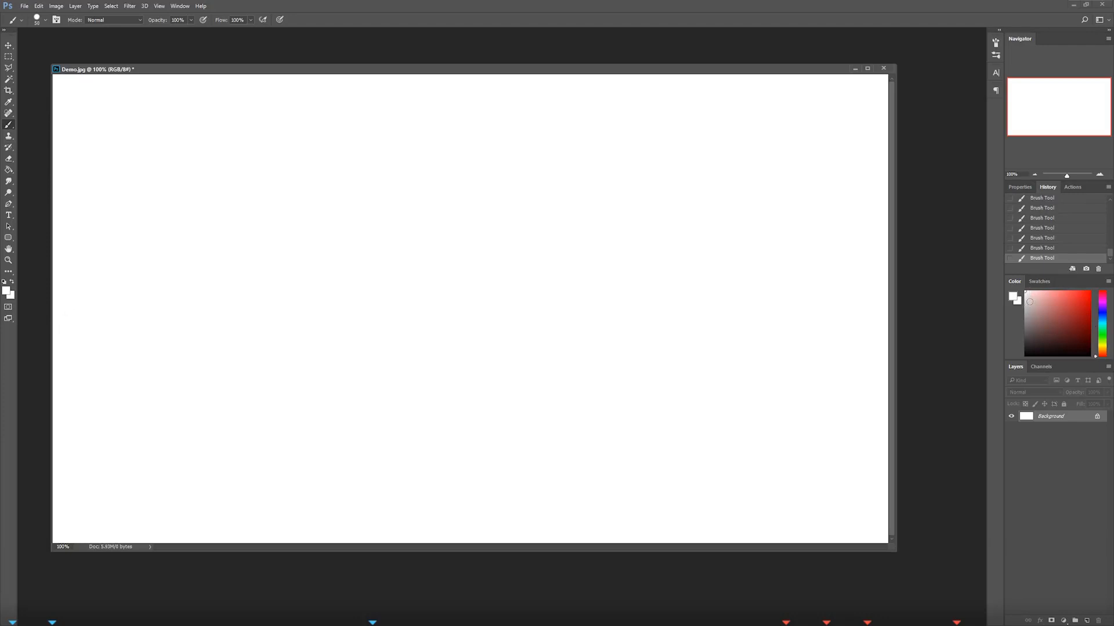
Step: Set the foreground colour to a bright red and paint a wavy stroke across the upper-left area of the canvas
left_click(7, 291)
left_click_drag(421, 255, 332, 255)
left_click_drag(311, 330, 341, 298)
left_click(428, 273)
mouse_move(197, 202)
left_mouse_down()
mouse_move(249, 264)
mouse_move(305, 298)
mouse_move(393, 314)
left_mouse_up()
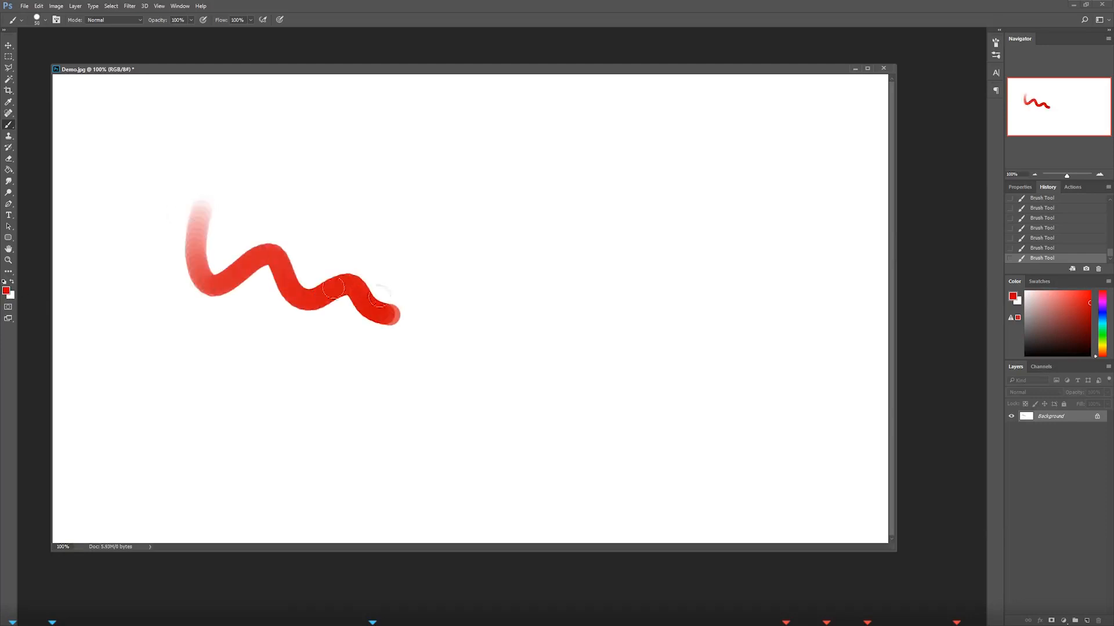
Step: Set the background colour to a dark grey and paint a second, shorter red stroke below the wavy one
left_click(12, 297)
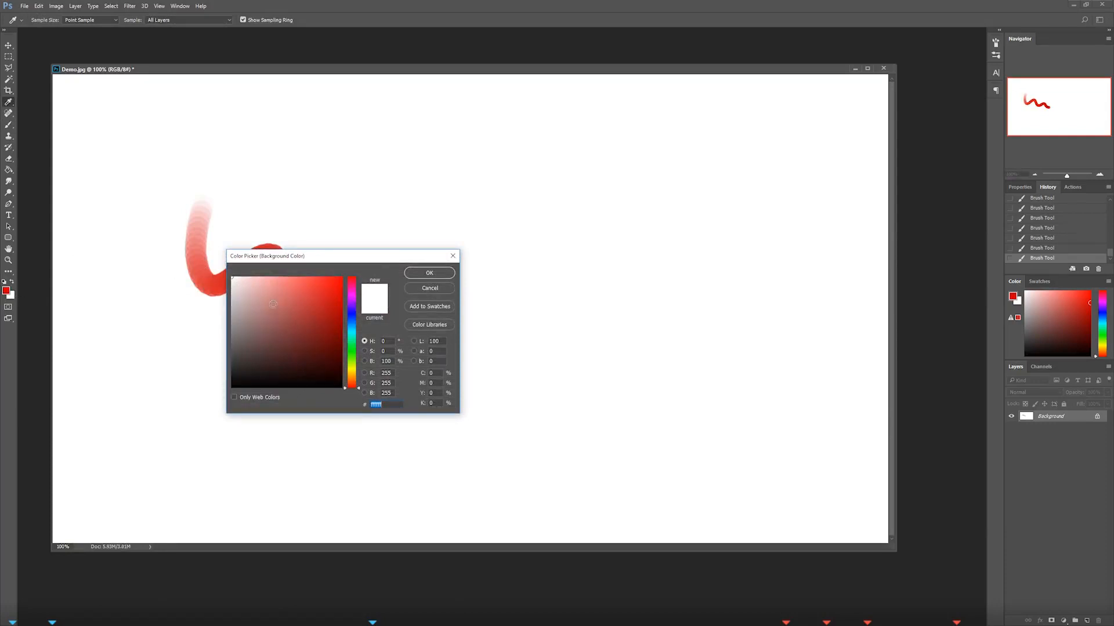
left_click_drag(264, 332, 227, 347)
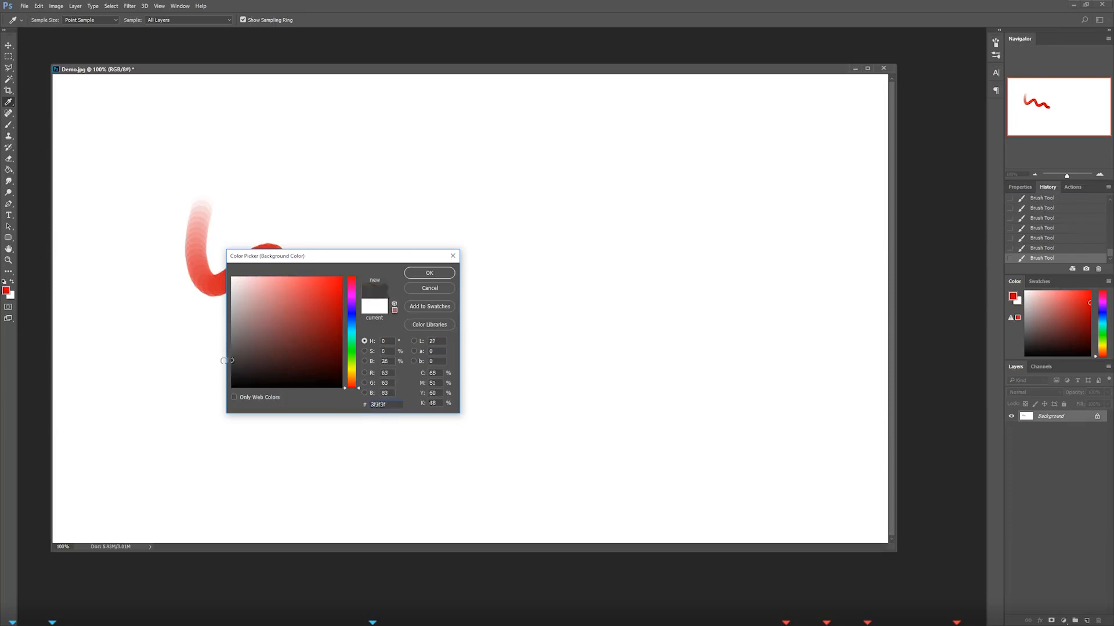
left_click(429, 274)
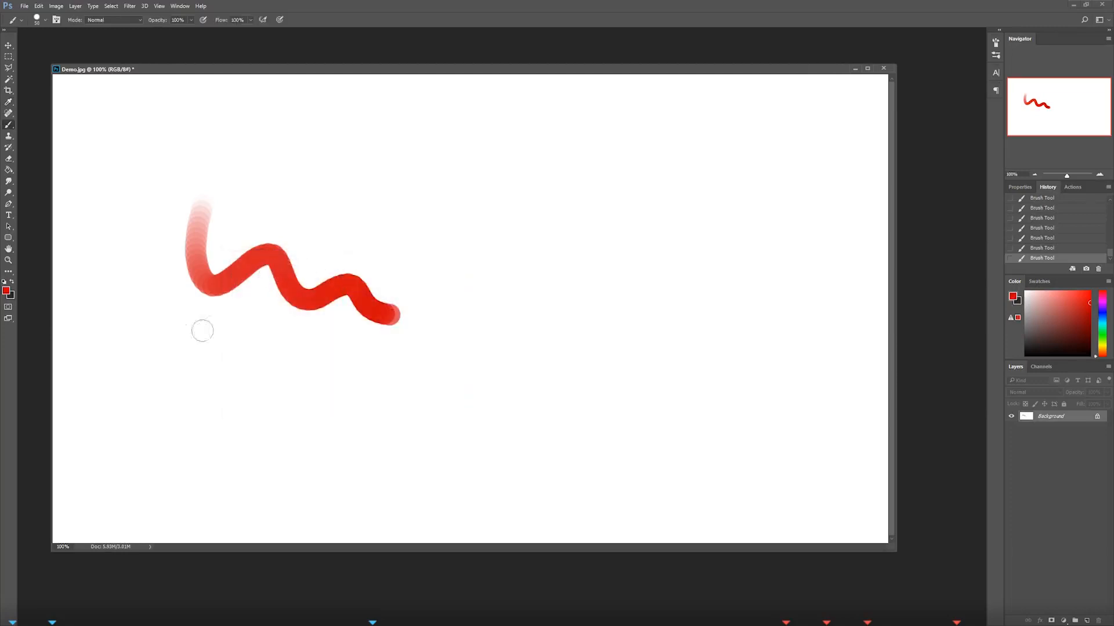
mouse_move(284, 319)
left_mouse_down()
mouse_move(324, 347)
mouse_move(399, 363)
left_mouse_up()
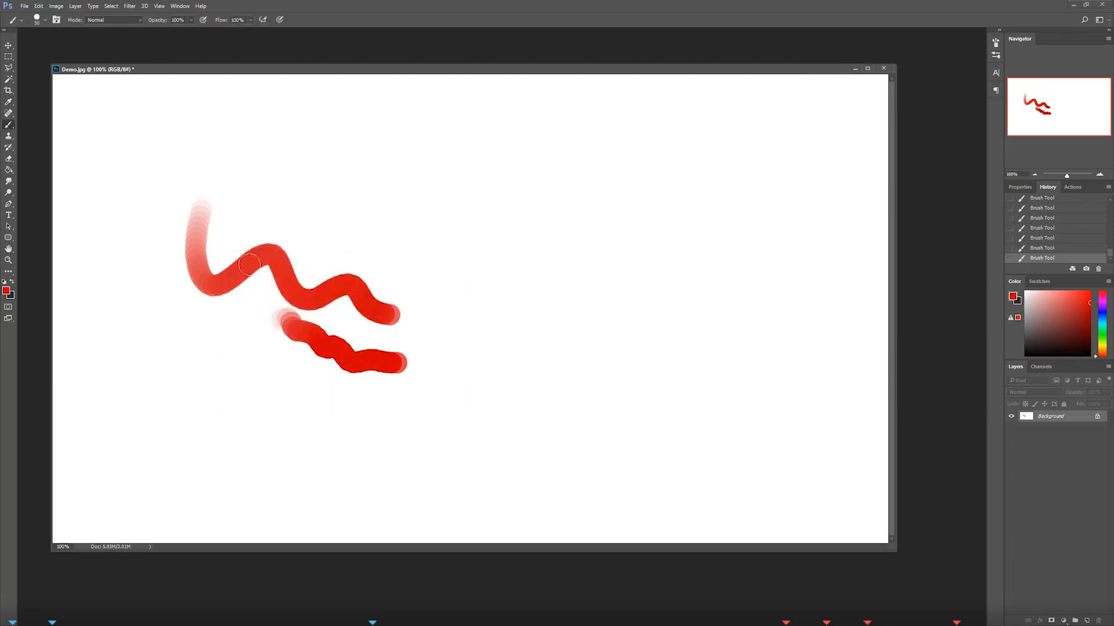
Step: Select the Eraser, shrink its tip and erase over the lower red stroke and the end of the wavy one, exposing the background colour
left_click(10, 114)
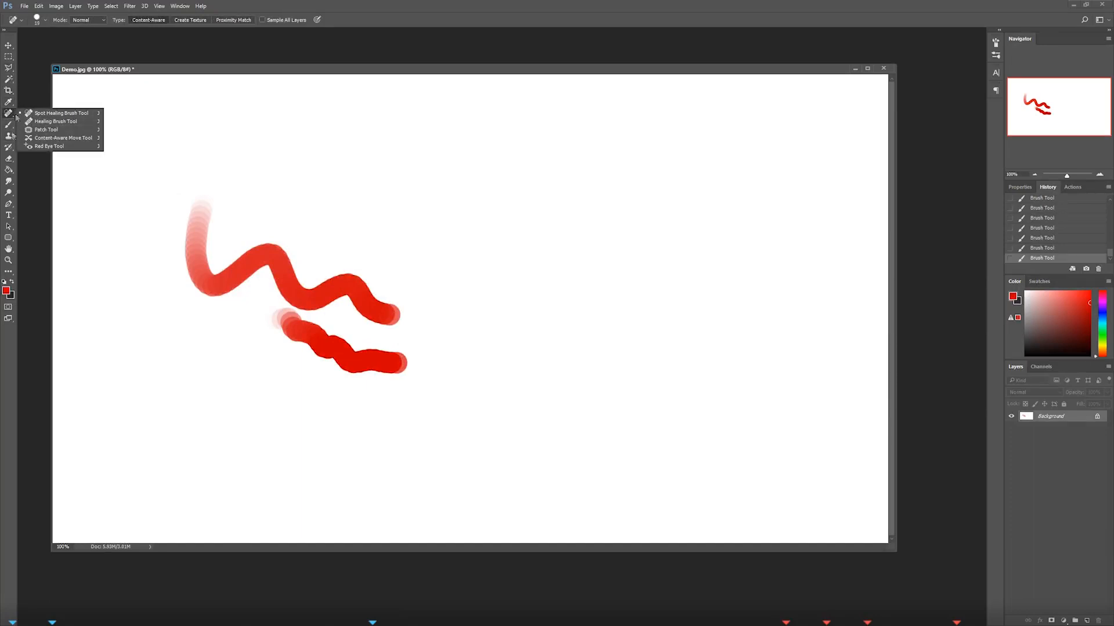
left_click(11, 159)
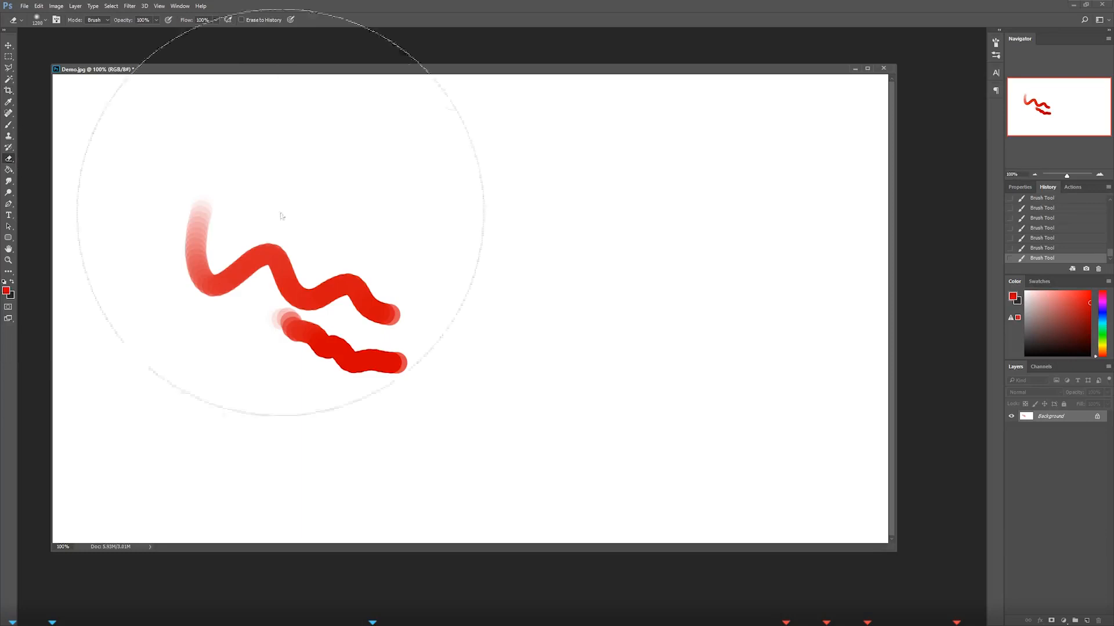
left_click(446, 331)
key("bracketleft")
key("bracketleft")
key("bracketleft")
key("bracketleft")
key("bracketleft")
key("bracketleft")
key("bracketleft")
key("bracketleft")
key("bracketleft")
key("bracketleft")
key("bracketleft")
key("bracketleft")
key("bracketleft")
key("bracketleft")
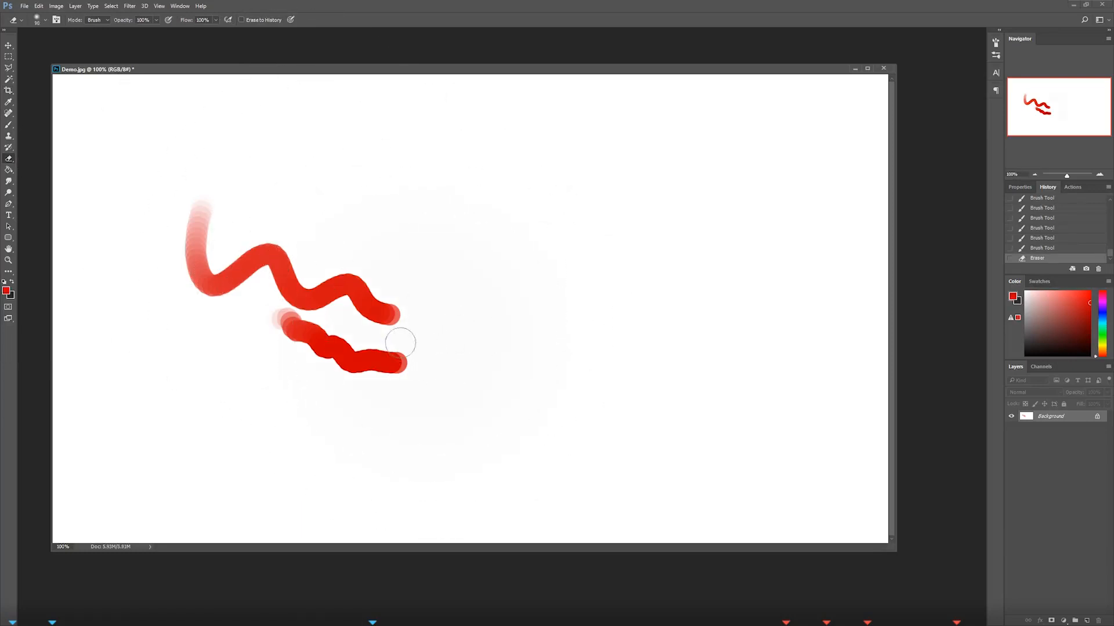
mouse_move(441, 331)
left_mouse_down()
mouse_move(307, 348)
mouse_move(303, 334)
mouse_move(270, 337)
mouse_move(374, 403)
mouse_move(473, 366)
mouse_move(511, 370)
mouse_move(285, 346)
mouse_move(447, 420)
mouse_move(466, 419)
mouse_move(527, 355)
mouse_move(452, 307)
mouse_move(336, 259)
left_mouse_up()
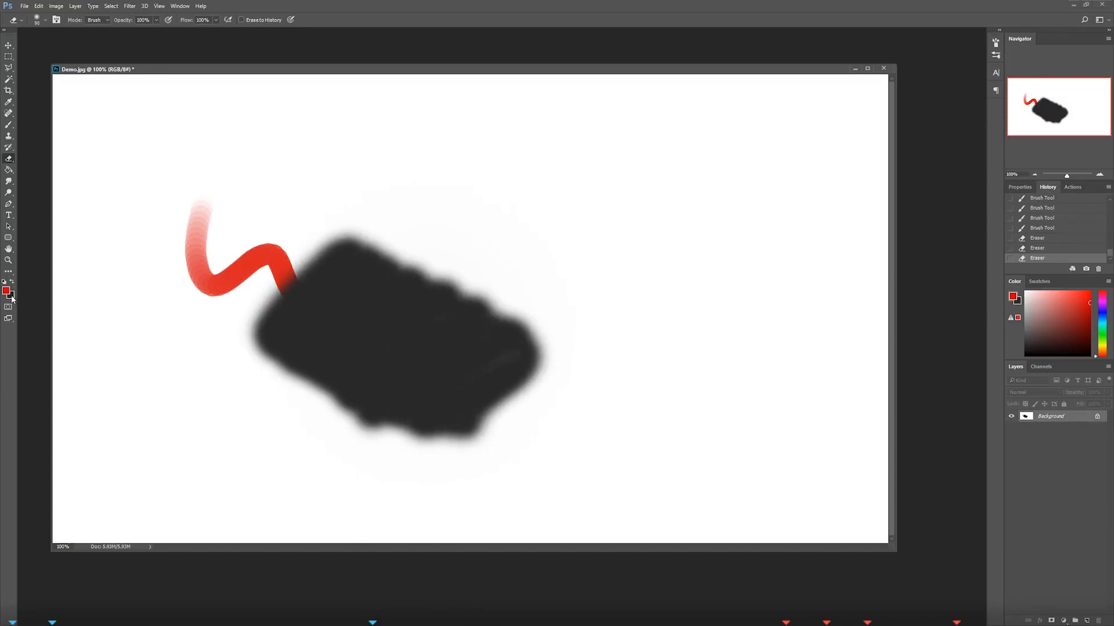
Step: Check the background colour, and erase across the remaining red stroke with a greatly enlarged Eraser tip, covering it in dark grey
left_click(12, 298)
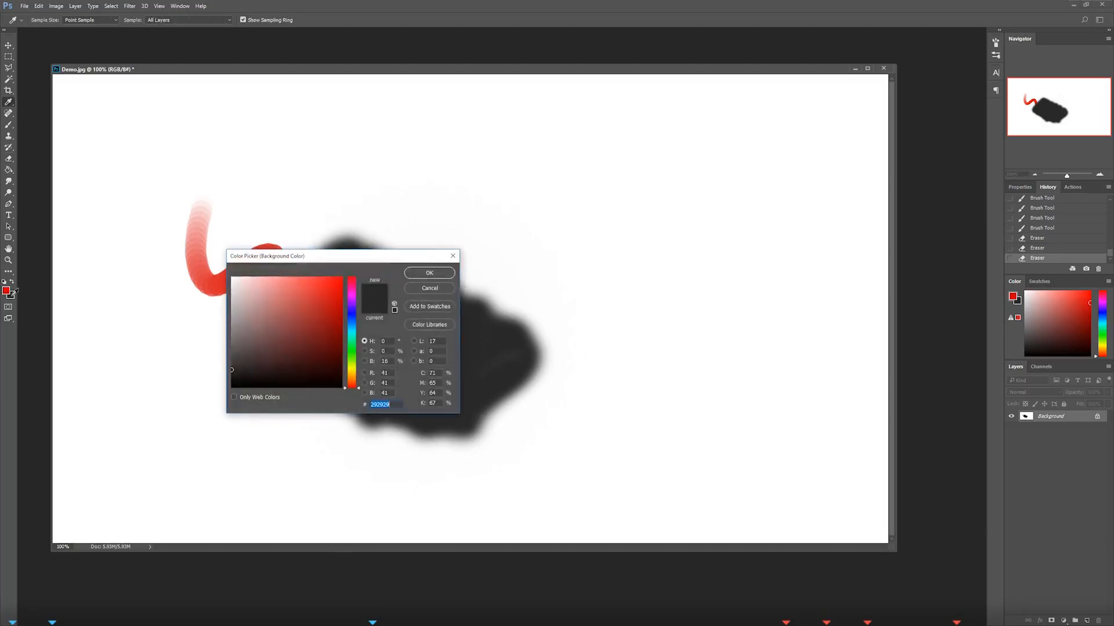
mouse_move(387, 255)
left_mouse_down()
mouse_move(512, 227)
mouse_move(567, 198)
mouse_move(461, 256)
left_mouse_up()
left_click(498, 269)
key("bracketleft")
key("bracketleft")
key("bracketleft")
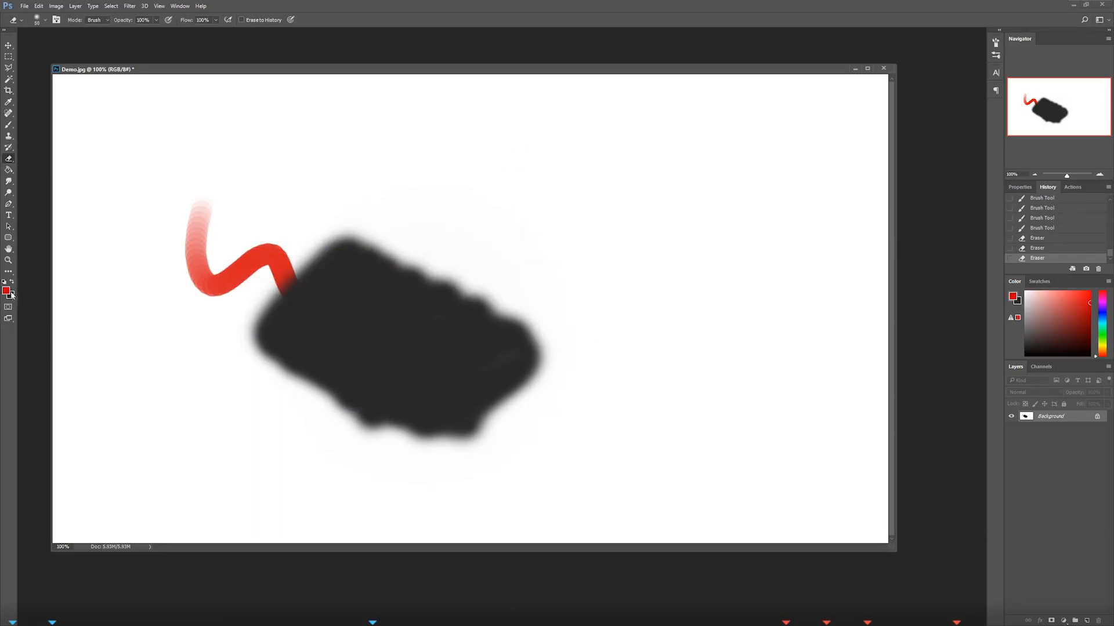
mouse_move(333, 290)
left_mouse_down()
mouse_move(355, 344)
mouse_move(434, 324)
mouse_move(393, 280)
mouse_move(276, 300)
mouse_move(254, 284)
mouse_move(278, 285)
mouse_move(269, 323)
mouse_move(347, 279)
mouse_move(251, 266)
mouse_move(253, 133)
mouse_move(345, 231)
mouse_move(472, 320)
mouse_move(408, 383)
mouse_move(179, 329)
left_mouse_up()
key("bracketright")
key("bracketright")
key("bracketright")
key("bracketright")
key("bracketright")
key("bracketright")
key("bracketright")
key("bracketright")
key("bracketright")
key("bracketright")
key("bracketright")
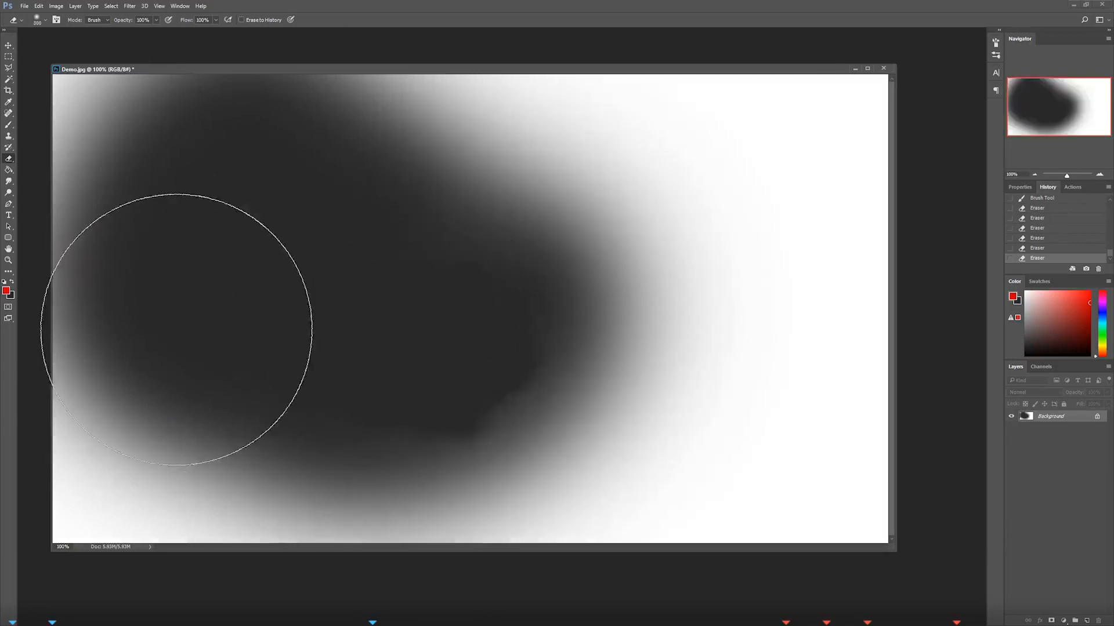
Step: Shrink the Eraser tip and erase a zigzag over the white area on the right side of the canvas
key("bracketleft")
key("bracketleft")
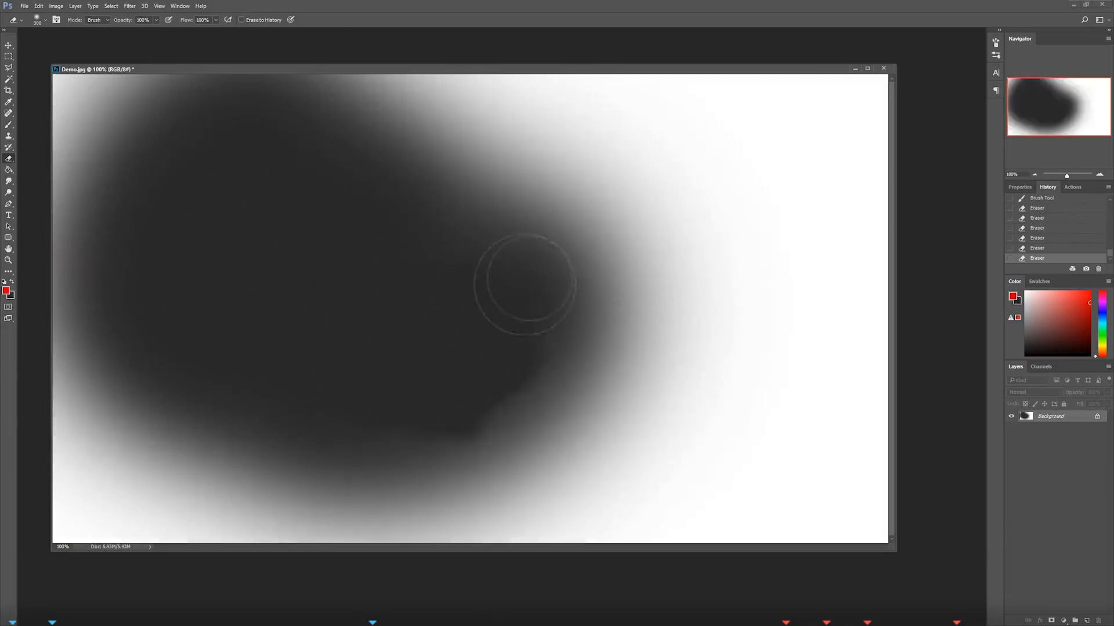
mouse_move(677, 215)
left_mouse_down()
mouse_move(665, 280)
mouse_move(717, 342)
mouse_move(694, 385)
left_mouse_up()
key("bracketleft")
key("bracketleft")
key("bracketleft")
key("bracketleft")
key("bracketleft")
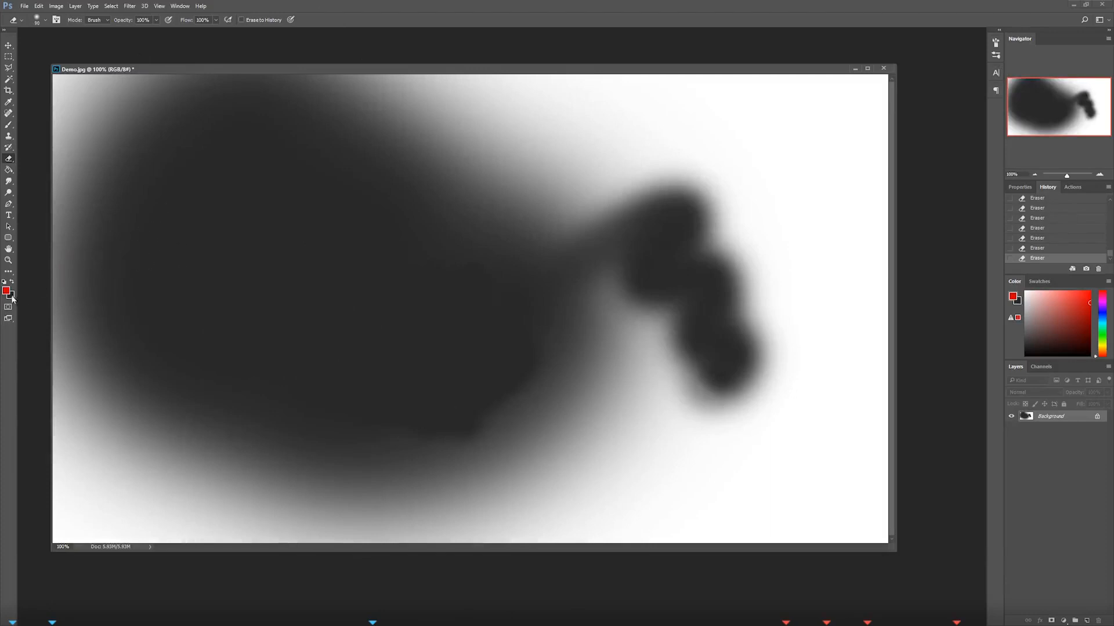
Step: Set the background colour to white
left_click(13, 297)
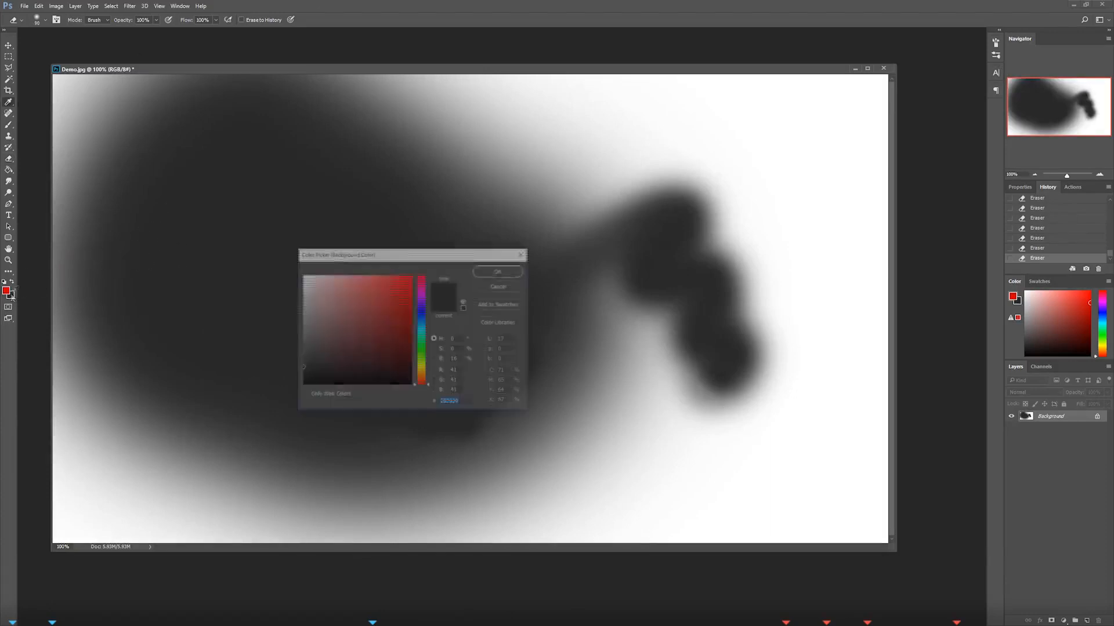
left_click_drag(324, 296, 276, 229)
left_click(500, 272)
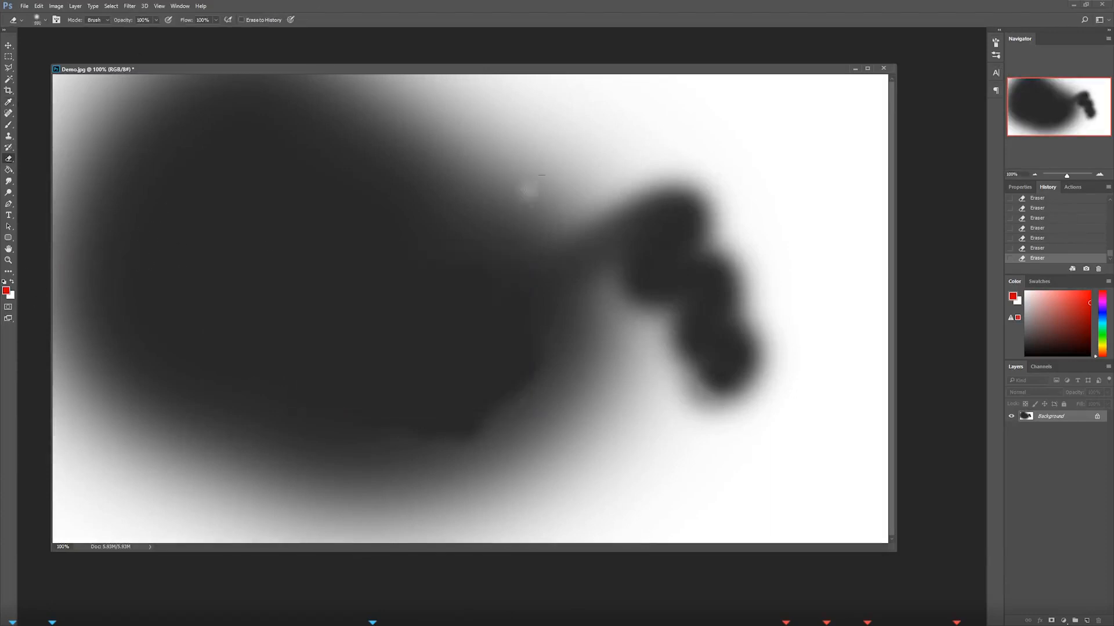
Step: Erase over all the dark grey areas with a much larger Eraser tip, reduce the tip and shift the document window slightly
key("bracketright")
key("bracketright")
key("bracketright")
key("bracketright")
key("bracketright")
key("bracketright")
key("bracketright")
key("bracketright")
key("bracketright")
mouse_move(534, 253)
left_mouse_down()
mouse_move(376, 346)
mouse_move(413, 209)
mouse_move(322, 127)
mouse_move(150, 106)
mouse_move(91, 435)
mouse_move(281, 271)
mouse_move(515, 279)
mouse_move(677, 368)
mouse_move(841, 368)
left_mouse_up()
left_click_drag(646, 167, 483, 198)
key("bracketleft")
key("bracketleft")
key("bracketleft")
key("bracketleft")
key("bracketleft")
key("bracketleft")
key("bracketleft")
key("bracketleft")
key("bracketleft")
key("bracketleft")
key("bracketleft")
key("bracketleft")
key("bracketleft")
key("bracketleft")
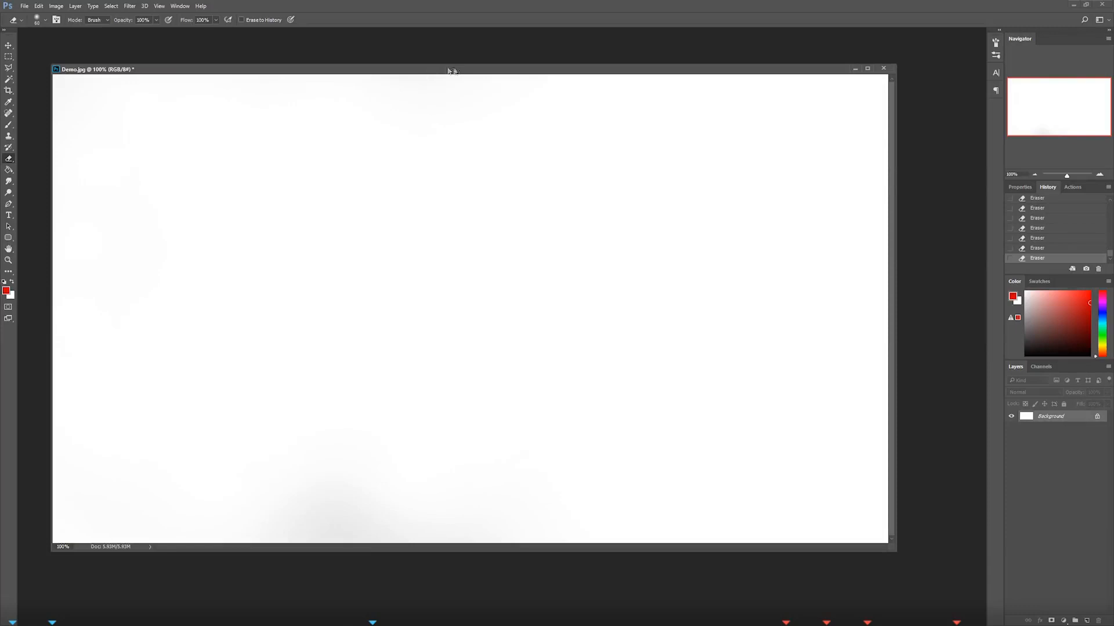
mouse_move(453, 71)
left_mouse_down()
mouse_move(440, 69)
mouse_move(449, 70)
left_mouse_up()
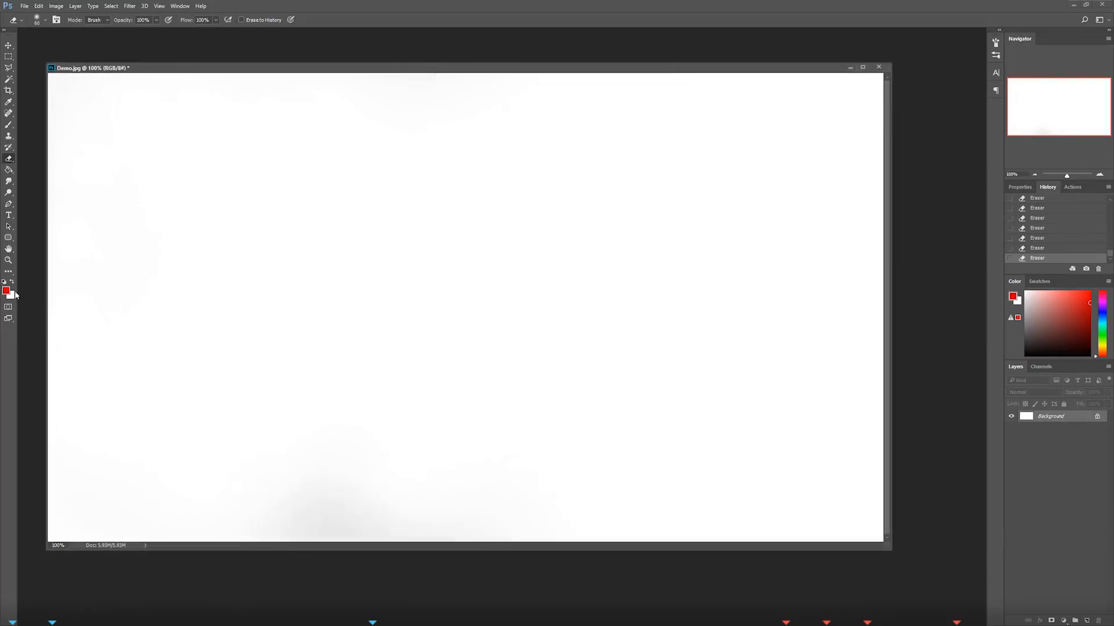
key("bracketleft")
key("bracketleft")
Step: Set the foreground colour to a muted greyish pink and fill the canvas with it using the Paint Bucket
key("i")
left_click(6, 290)
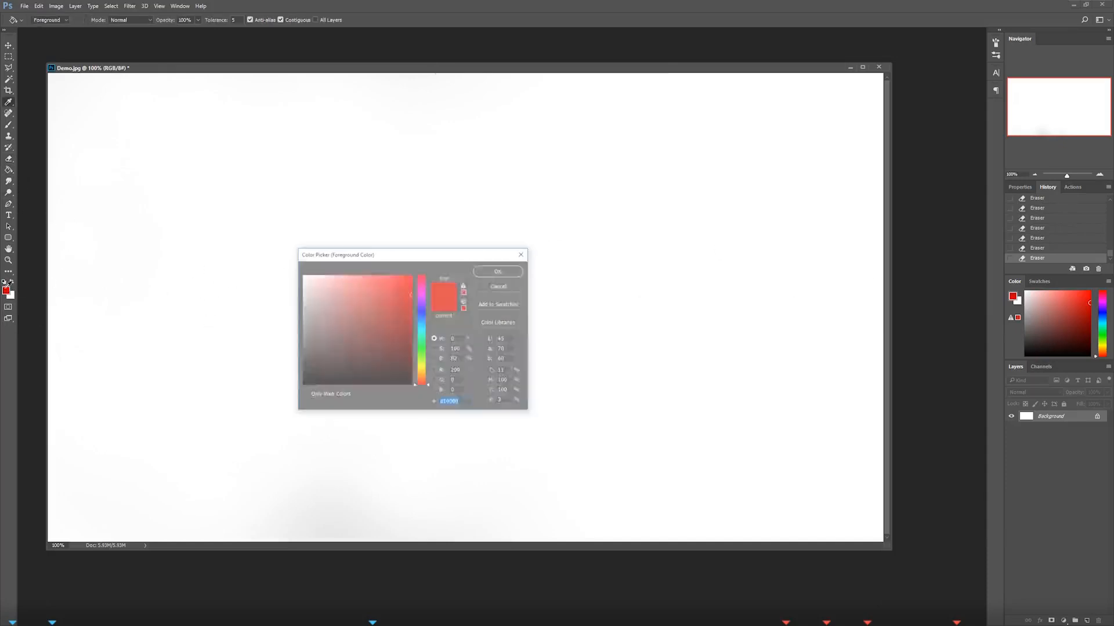
left_click(312, 331)
left_click_drag(312, 331, 313, 321)
left_click(499, 270)
key("g")
left_click(464, 308)
Step: Select the Brush tool, set the foreground colour to light blue and paint a wavy stroke across the canvas
key("b")
left_click(464, 307)
mouse_move(1061, 316)
left_mouse_down()
mouse_move(1069, 302)
mouse_move(1097, 319)
left_mouse_up()
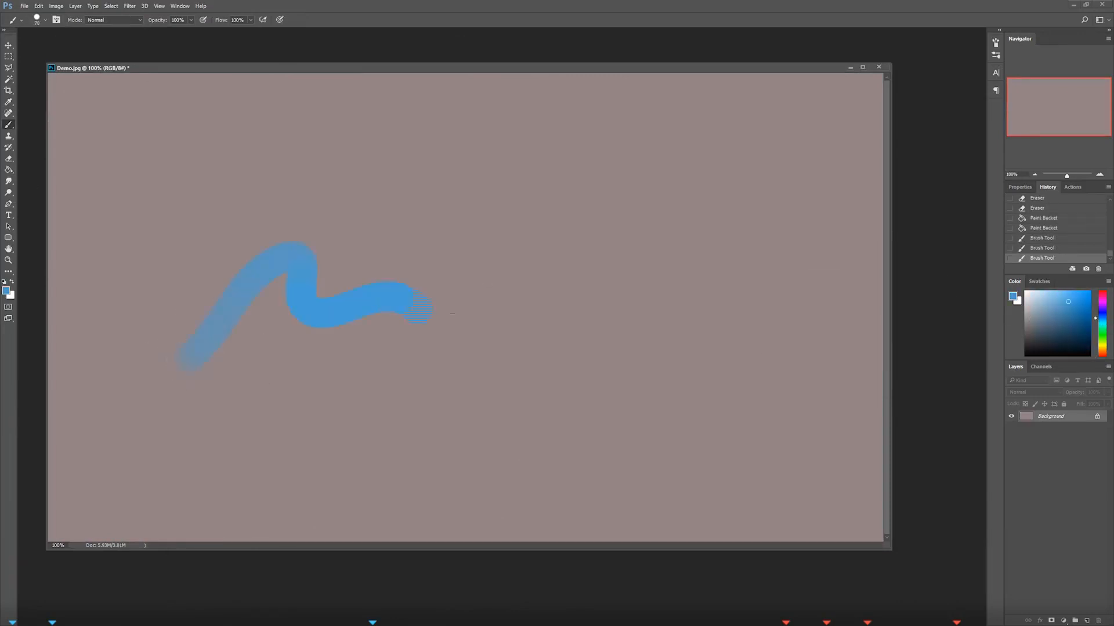
left_click_drag(531, 284, 468, 289)
Step: Set the foreground colour to dark blue, enlarge the brush and paint wavy and broad strokes over the light blue one
mouse_move(1068, 301)
left_mouse_down()
mouse_move(1066, 334)
mouse_move(1083, 330)
left_mouse_up()
key("]")
mouse_move(574, 304)
left_mouse_down()
mouse_move(425, 269)
mouse_move(112, 365)
left_mouse_up()
key("]")
key("]")
mouse_move(506, 368)
left_mouse_down()
mouse_move(616, 295)
mouse_move(684, 330)
mouse_move(708, 220)
mouse_move(458, 209)
mouse_move(618, 211)
left_mouse_up()
Step: Set the foreground colour to orange, shrink the brush and paint a thin, near-vertical stroke across the blue ones
key("[")
left_click_drag(1101, 342, 1080, 291)
key("[")
key("[")
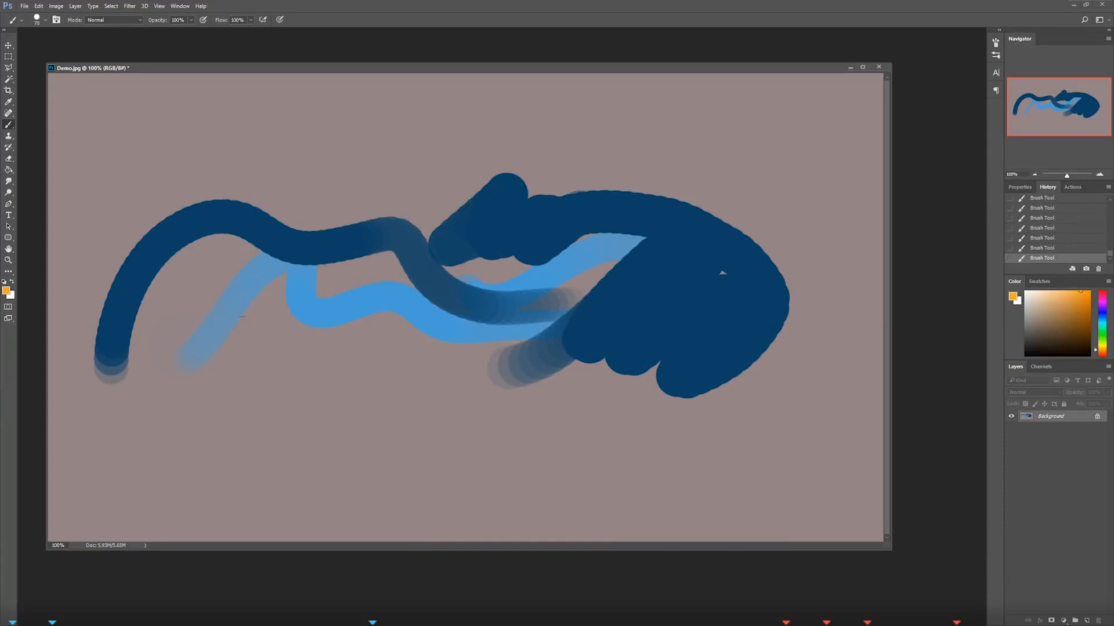
left_click_drag(380, 188, 356, 363)
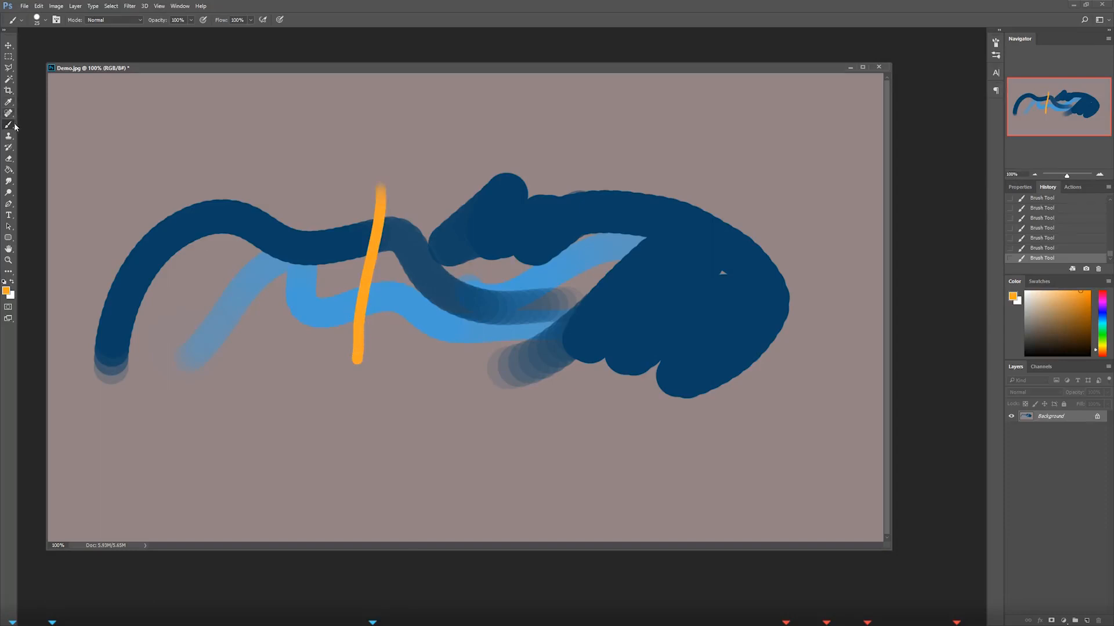
Step: Select the Eraser and set the background colour to 938383 by sampling the canvas fill
left_click(8, 158)
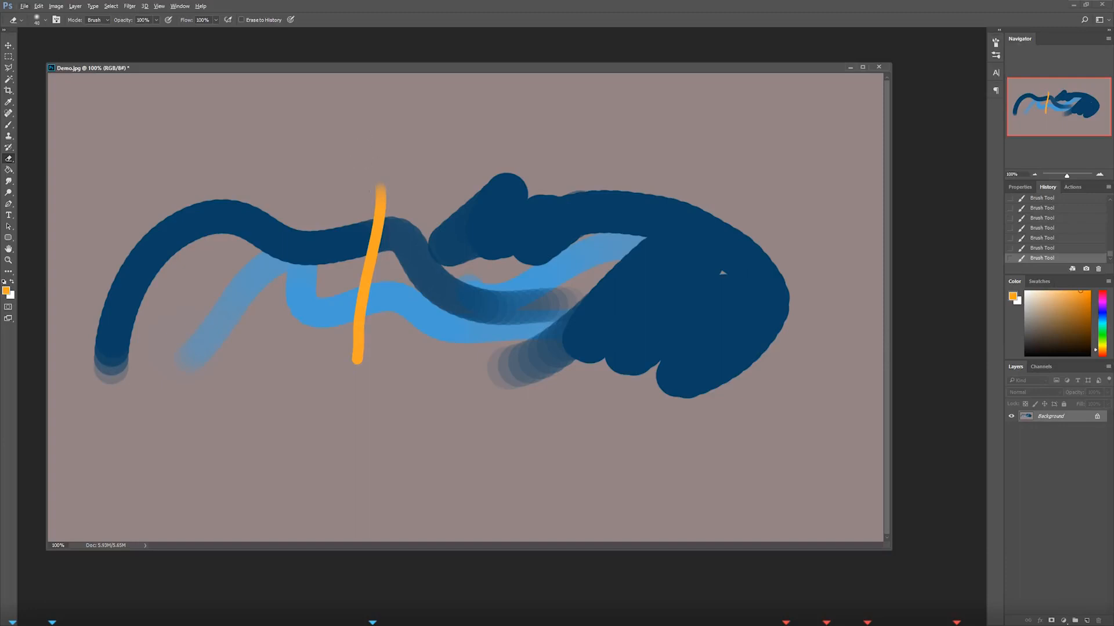
left_click(356, 411)
left_click(11, 296)
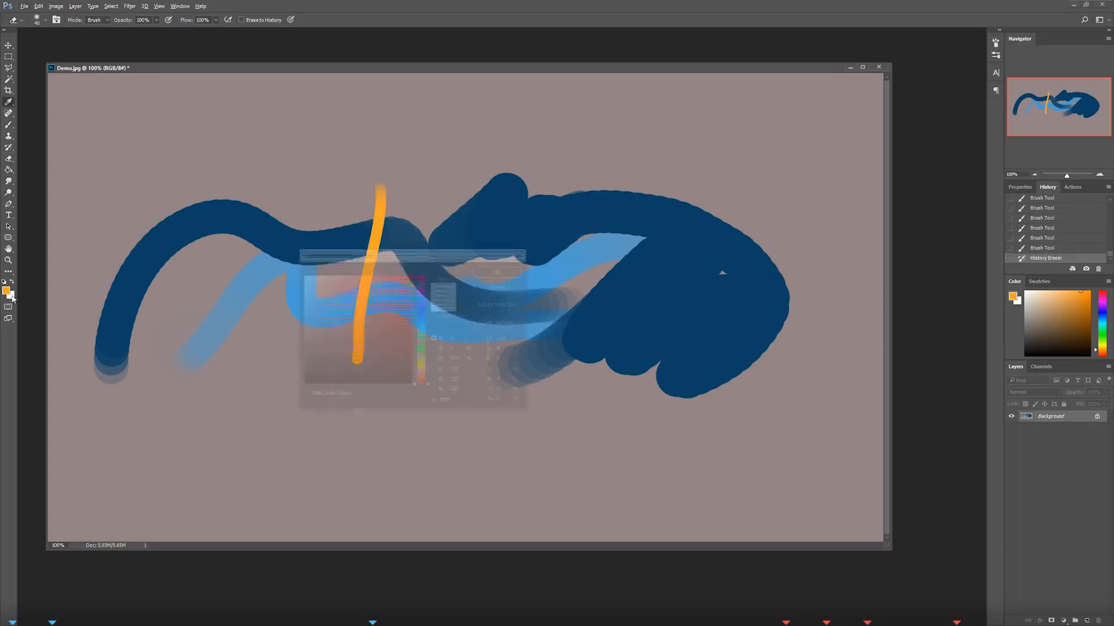
left_click_drag(455, 259, 501, 280)
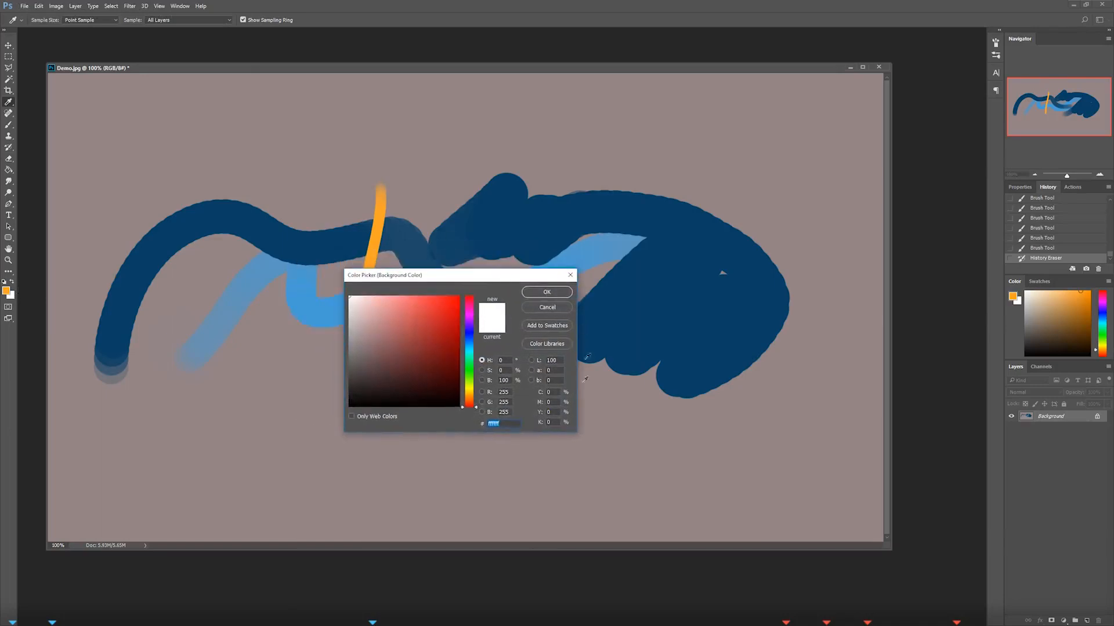
left_click(301, 406)
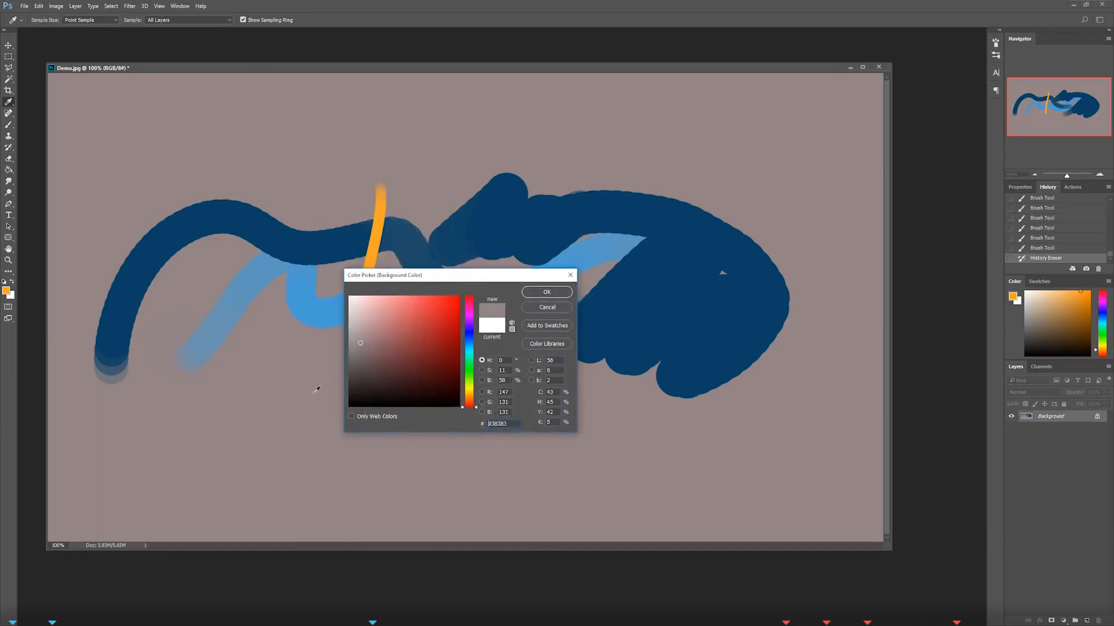
left_click(545, 293)
Step: Erase the parts of the orange stroke that lie below and between the blue strokes, adjusting the Eraser tip size
key("e")
left_click(357, 410)
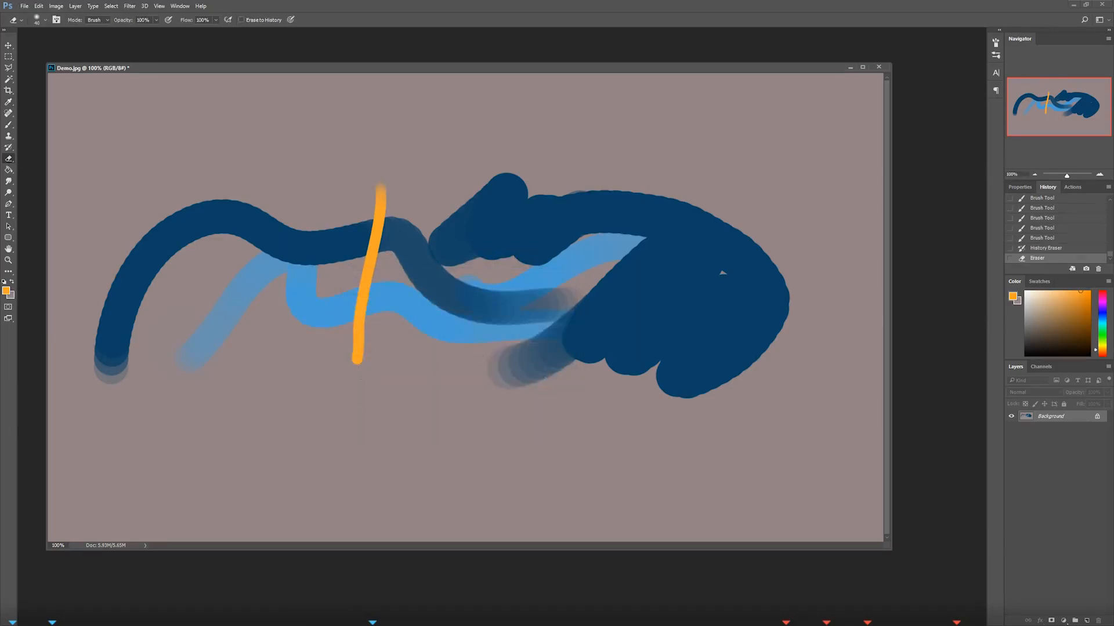
mouse_move(358, 372)
left_mouse_down()
mouse_move(365, 280)
mouse_move(356, 288)
mouse_move(372, 256)
left_mouse_up()
key("]")
key("]")
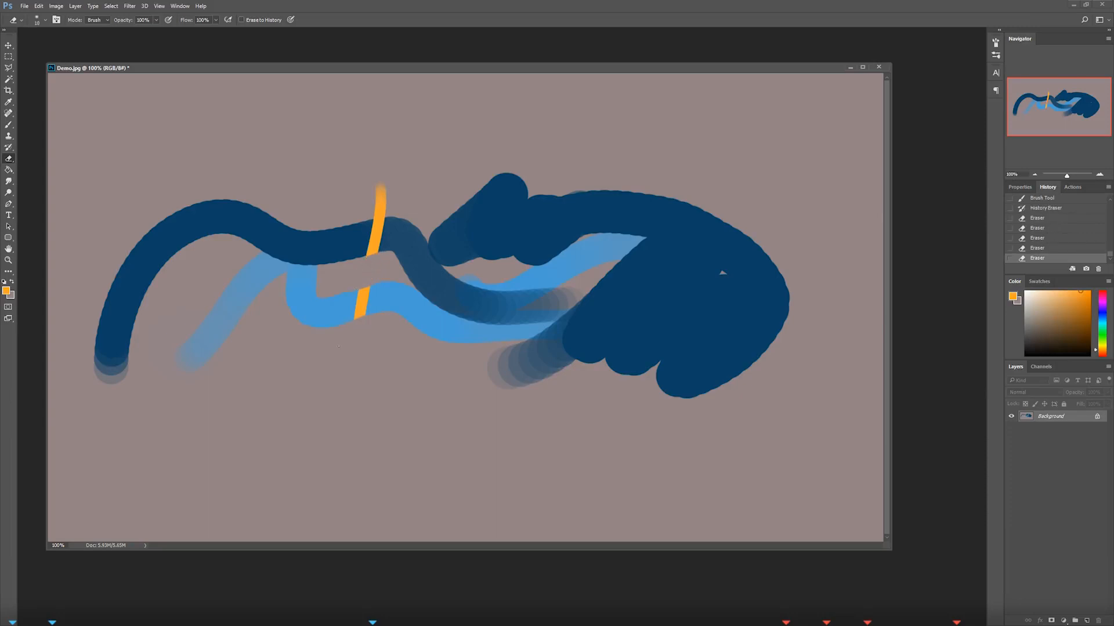
Step: Swap the foreground and background colours several times and reset them to the default black and white
left_click(11, 283)
left_click(12, 283)
left_click(12, 283)
left_click(12, 283)
left_click(5, 283)
left_click(5, 290)
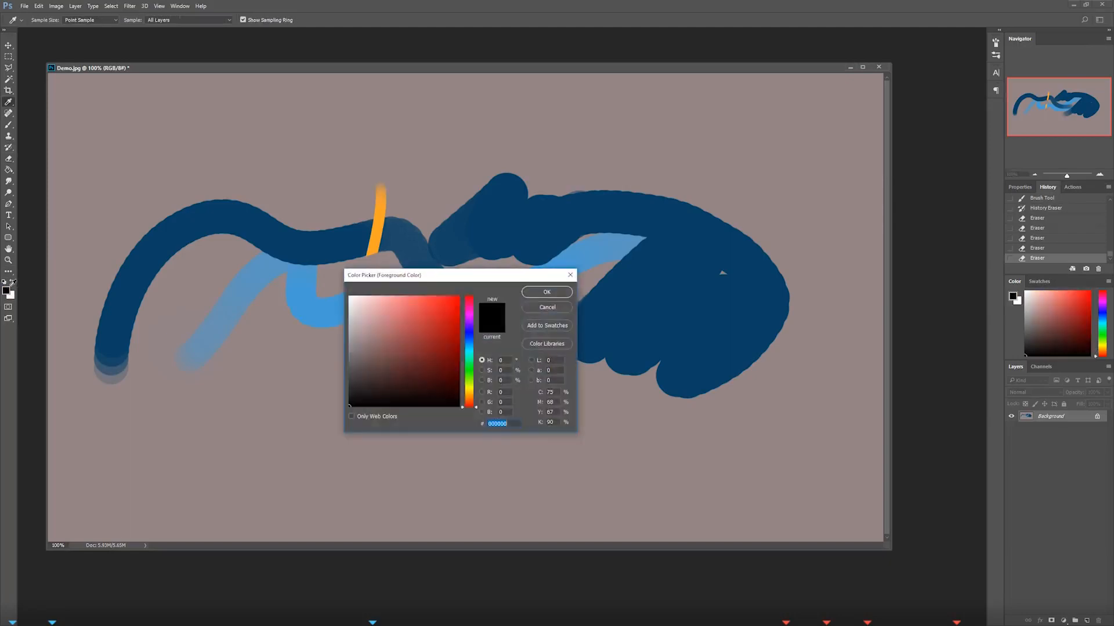
left_click(547, 307)
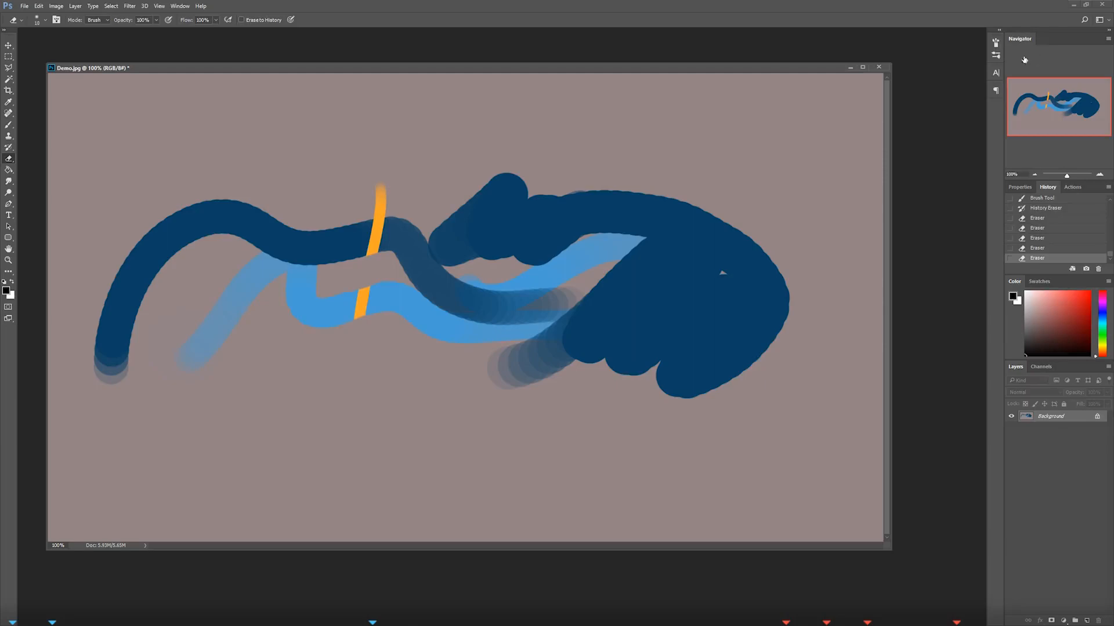
Step: Examine the painted blue strokes and their edges at high magnification, and return the view to 100%
left_click_drag(1066, 177, 1080, 175)
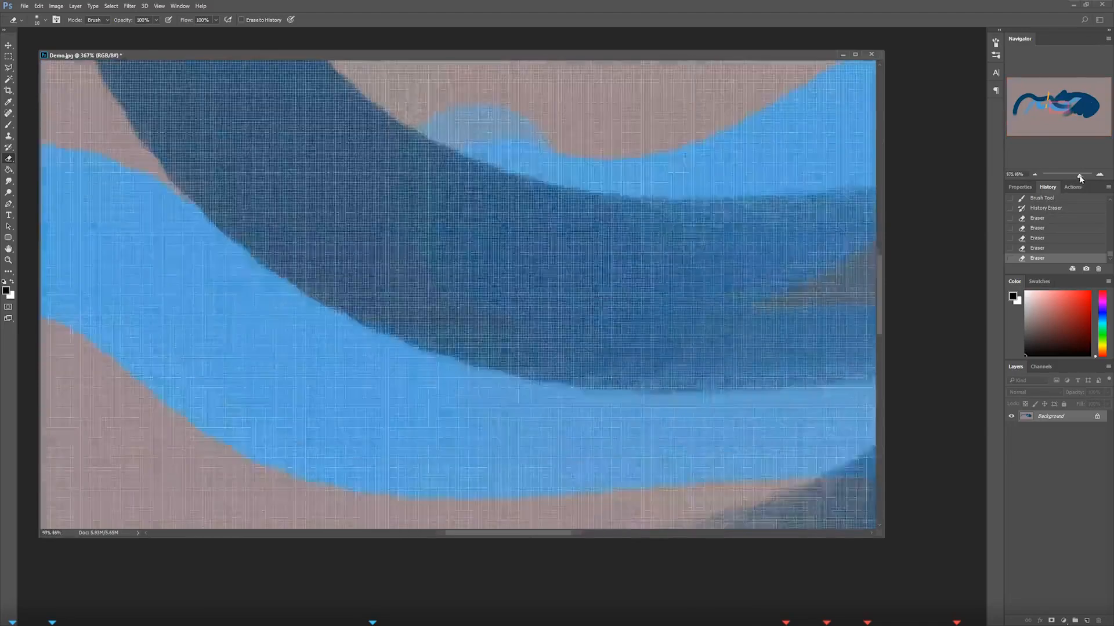
mouse_move(1069, 108)
left_mouse_down()
mouse_move(1031, 120)
mouse_move(1067, 111)
left_mouse_up()
left_click(1035, 173)
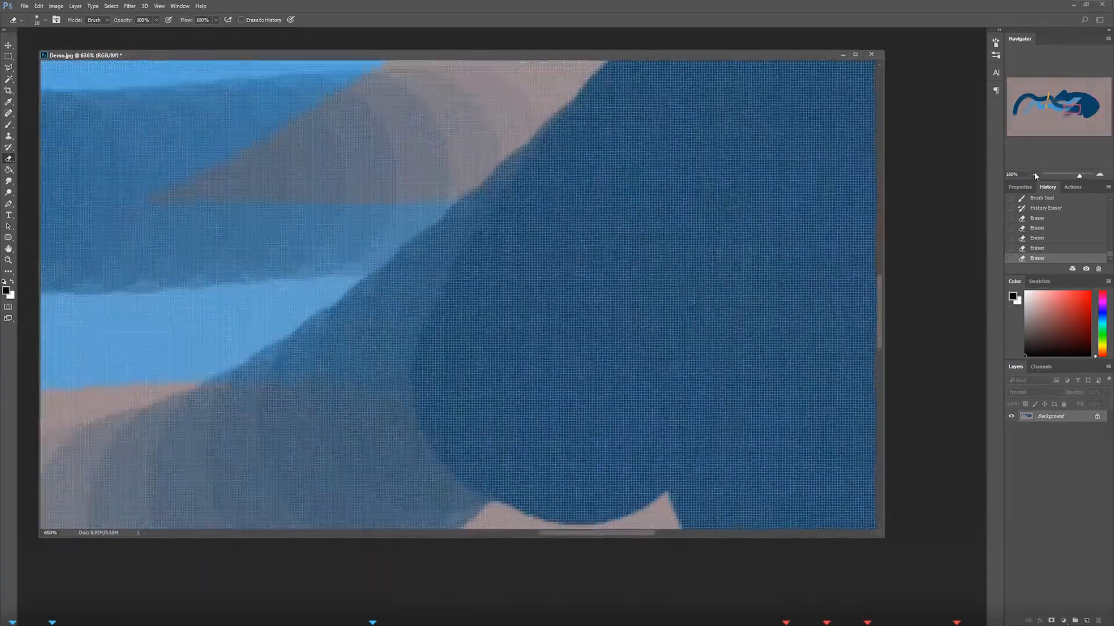
left_click(1034, 174)
left_click(1034, 175)
left_click(1035, 175)
mouse_move(1077, 110)
left_mouse_down()
mouse_move(1084, 129)
mouse_move(1091, 112)
left_mouse_up()
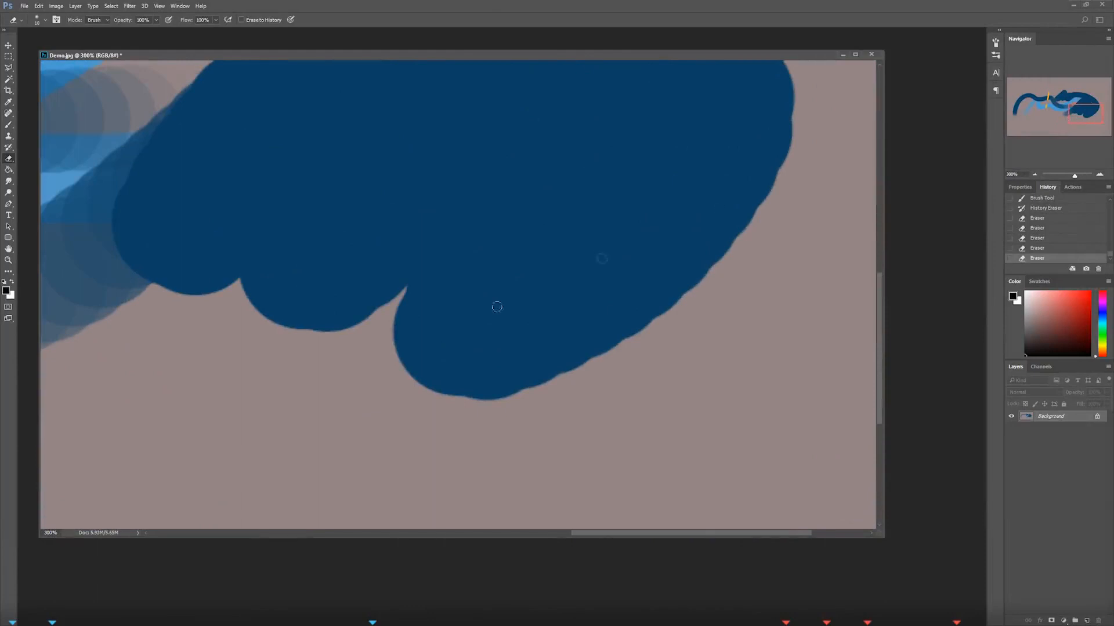
key("space")
mouse_move(476, 323)
left_mouse_down()
mouse_move(509, 284)
mouse_move(500, 314)
mouse_move(507, 289)
left_mouse_up()
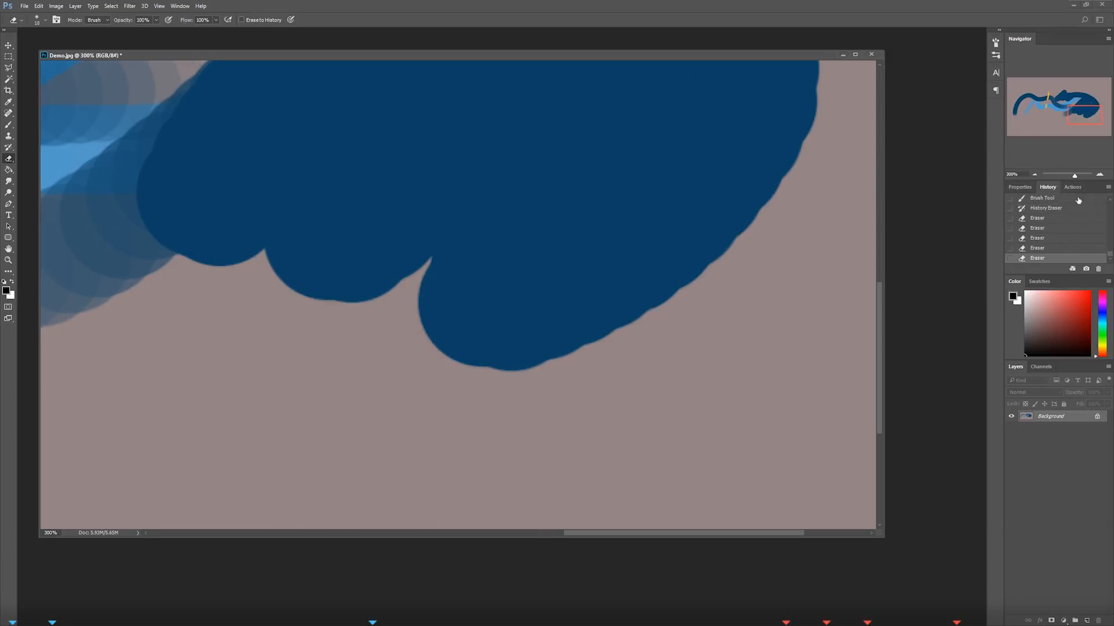
left_click(1035, 174)
left_click(1035, 174)
left_click(1035, 174)
left_click(1035, 174)
left_click(1099, 174)
Step: Enlarge the document history list and step back through its states to the dark grey Eraser strokes before the canvas fill
left_click_drag(1053, 275, 1077, 409)
left_click(1044, 380)
left_click(1042, 369)
left_click(1044, 359)
left_click(1045, 349)
left_click(1046, 339)
left_click(1047, 329)
left_click(1048, 319)
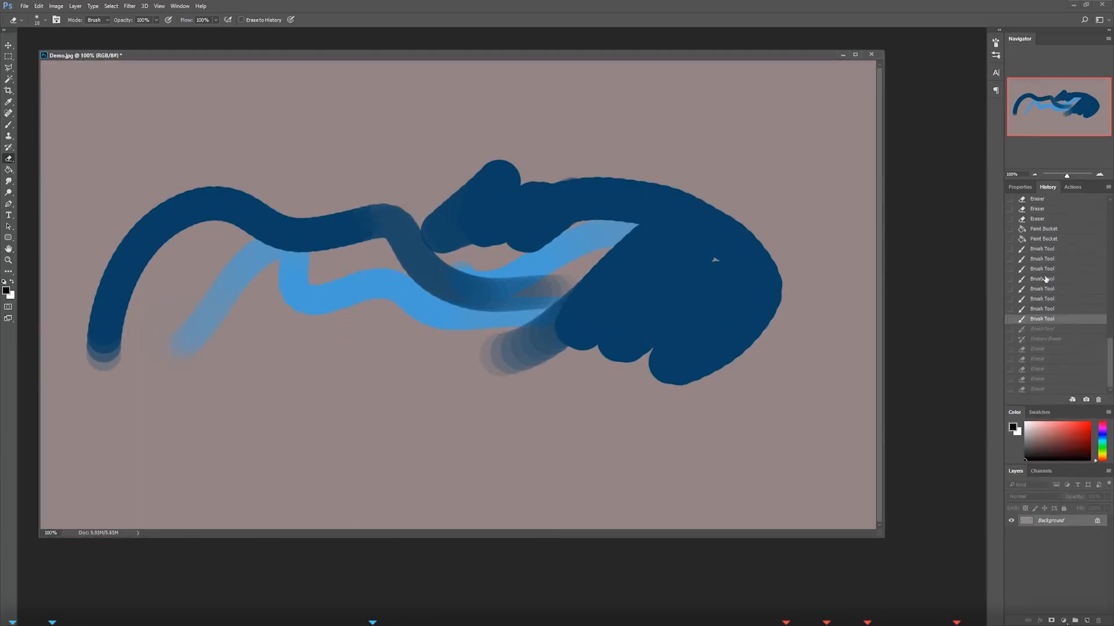
left_click(1042, 249)
left_click(1043, 229)
left_click(1039, 209)
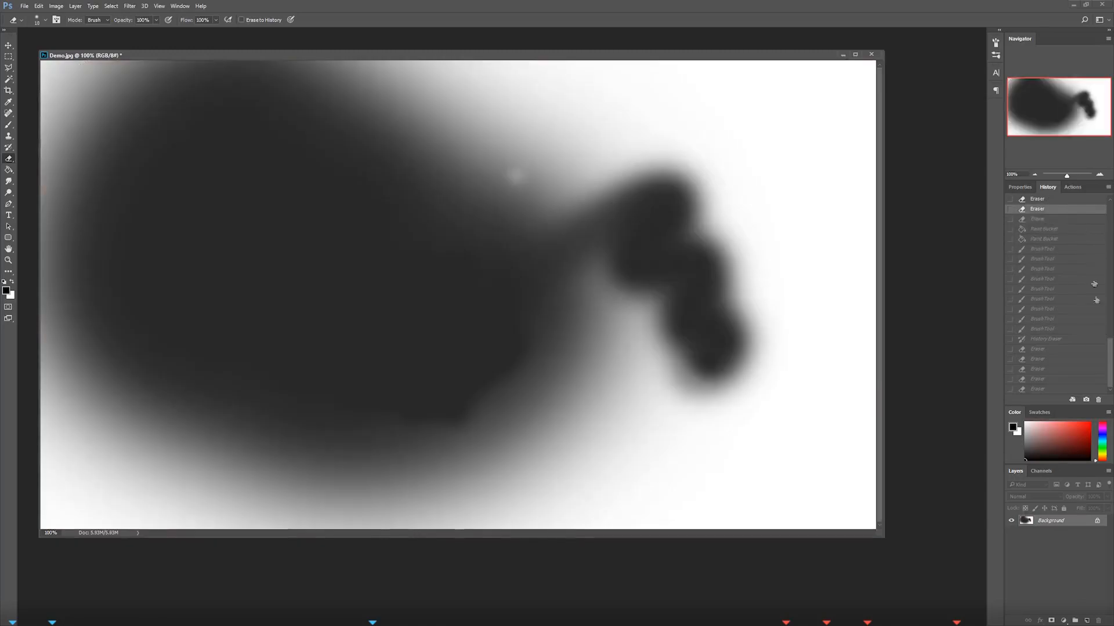
Step: Revert the document through its earliest history states to the initial New (Save As) state
left_click_drag(1109, 344, 1108, 211)
left_click(1053, 297)
left_click(1050, 249)
left_click(1047, 209)
left_click(1048, 199)
left_click(1059, 233)
left_click(1059, 207)
left_click(1052, 213)
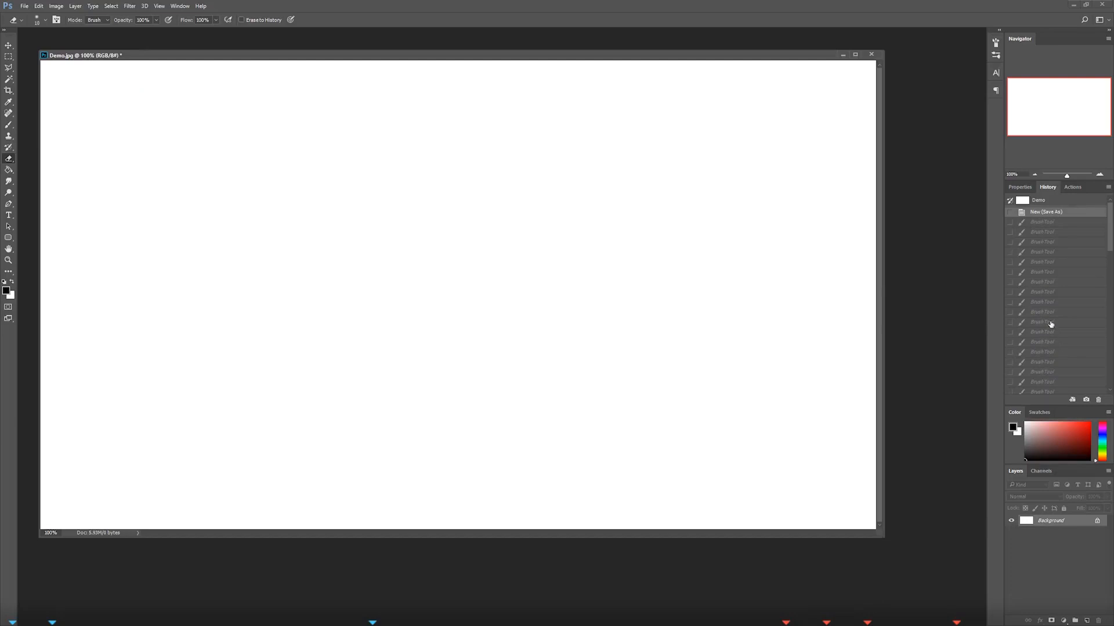
Step: Review the History States setting in the Performance preferences and close them without changes
left_click(25, 5)
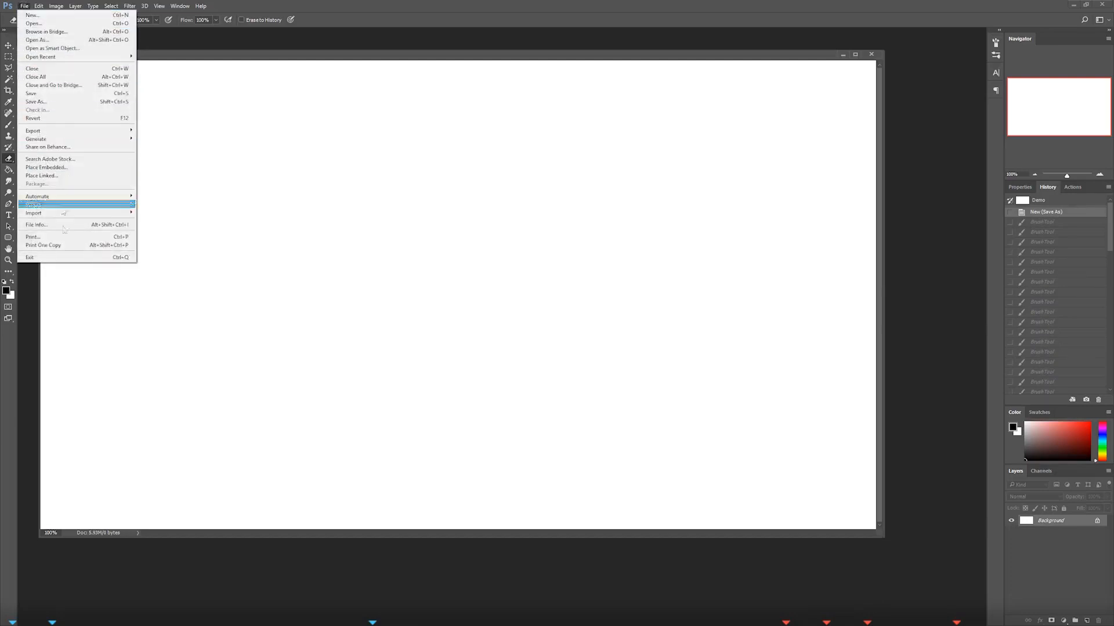
mouse_move(38, 8)
mouse_move(116, 344)
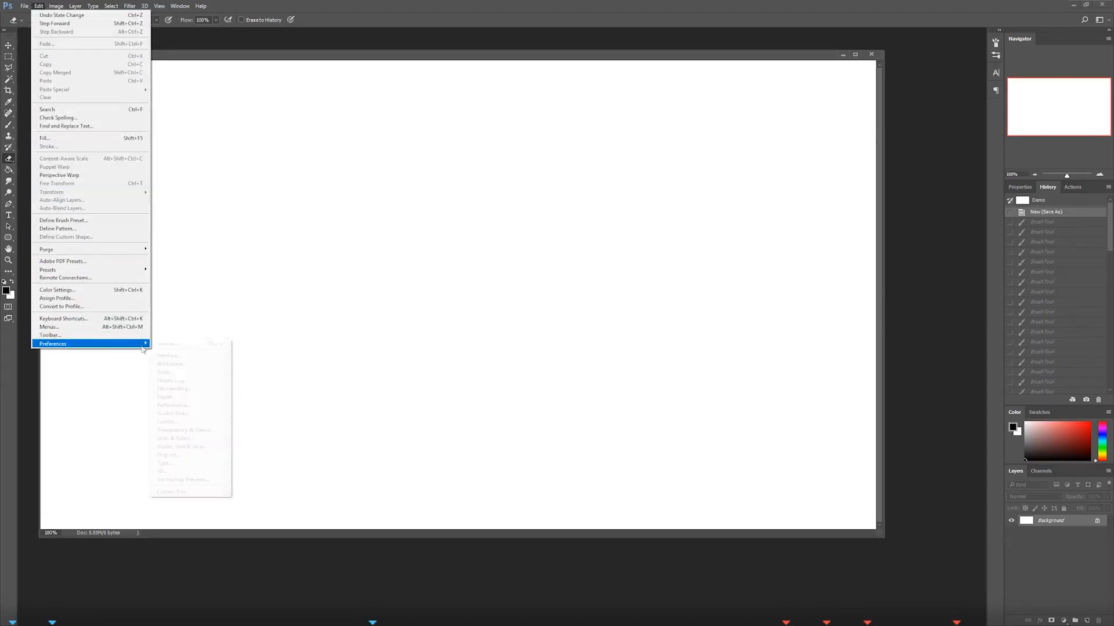
left_click(188, 406)
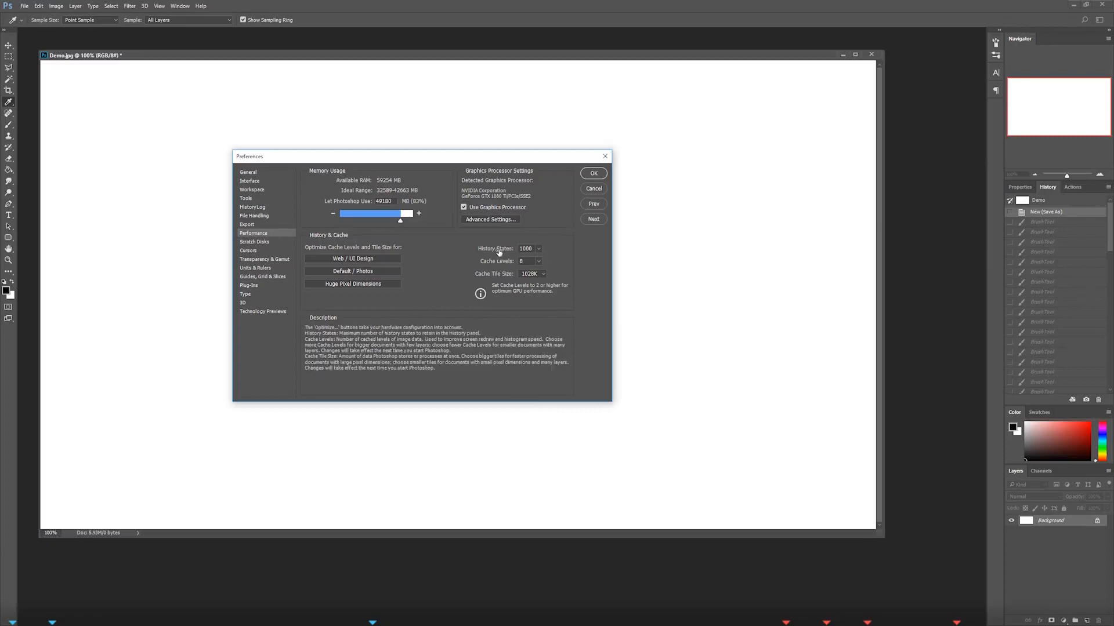
left_click(539, 250)
left_click(551, 256)
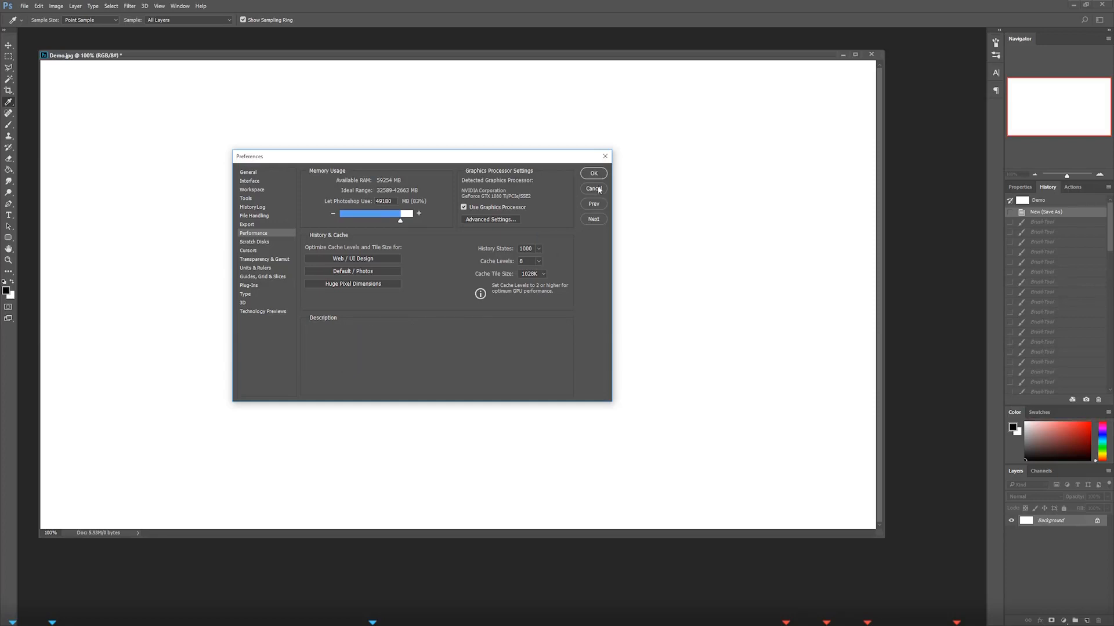
left_click(539, 248)
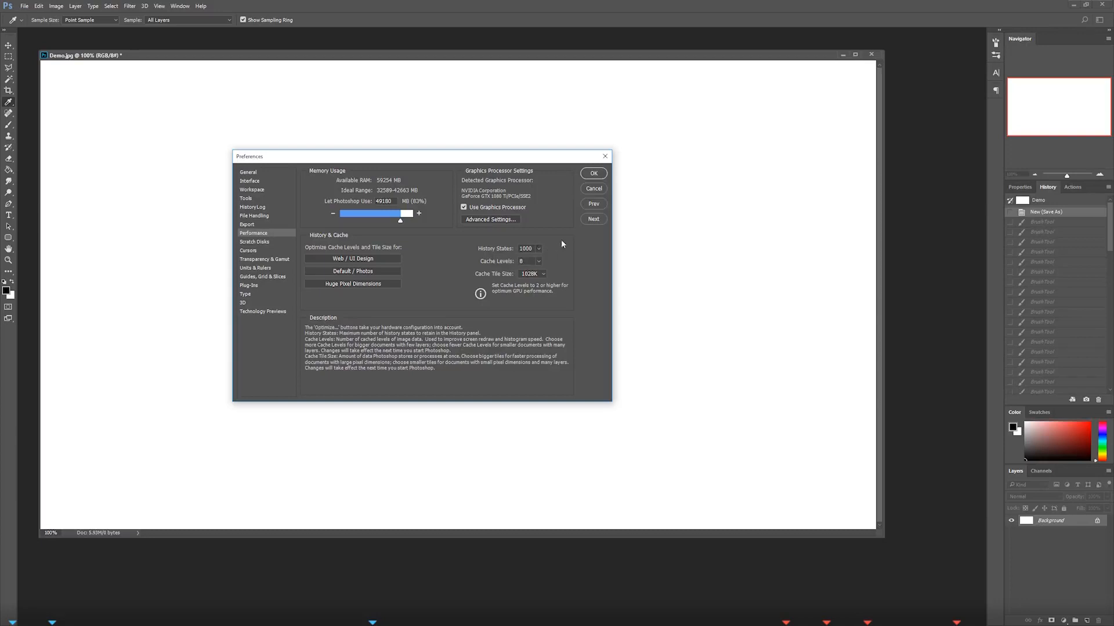
left_click(593, 188)
key("e")
Step: Restore the document to its latest Eraser history state and make the history list slightly shorter
left_click_drag(1109, 244, 1108, 375)
left_click(1096, 389)
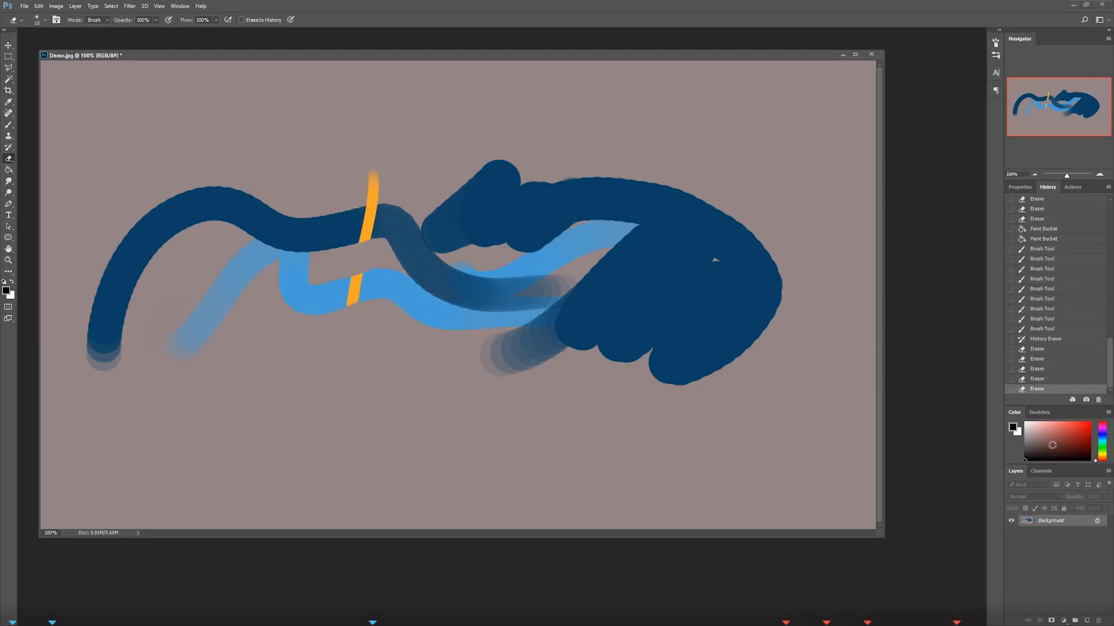
left_click_drag(1050, 406, 1050, 384)
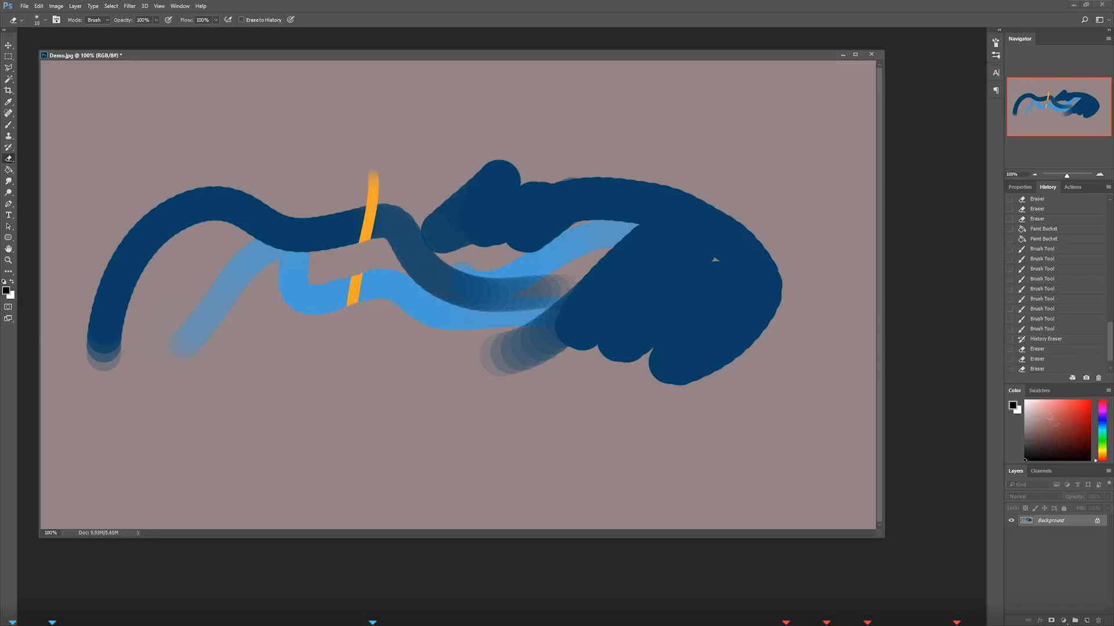
Step: Review the foreground Color Picker and close it without changing the black foreground colour
left_click(7, 290)
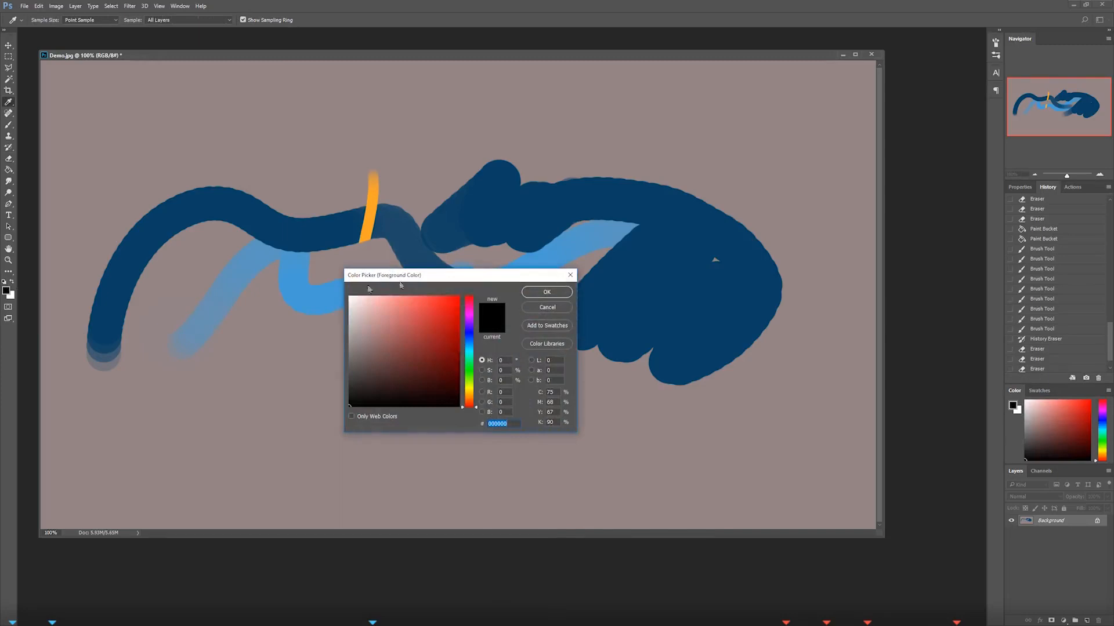
left_click_drag(495, 276, 456, 272)
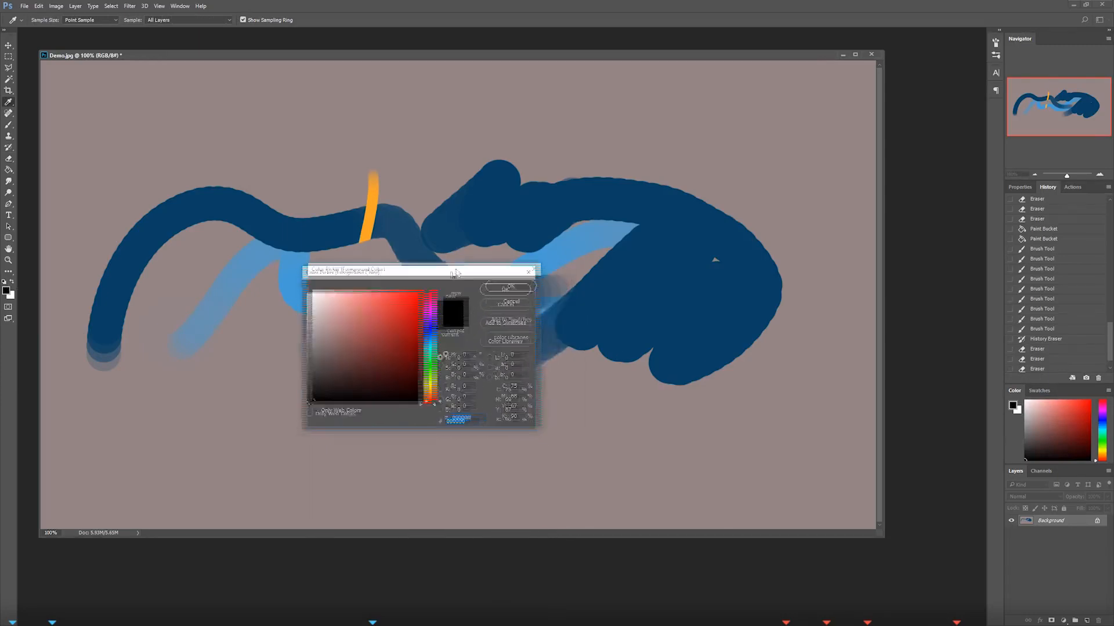
left_click(513, 298)
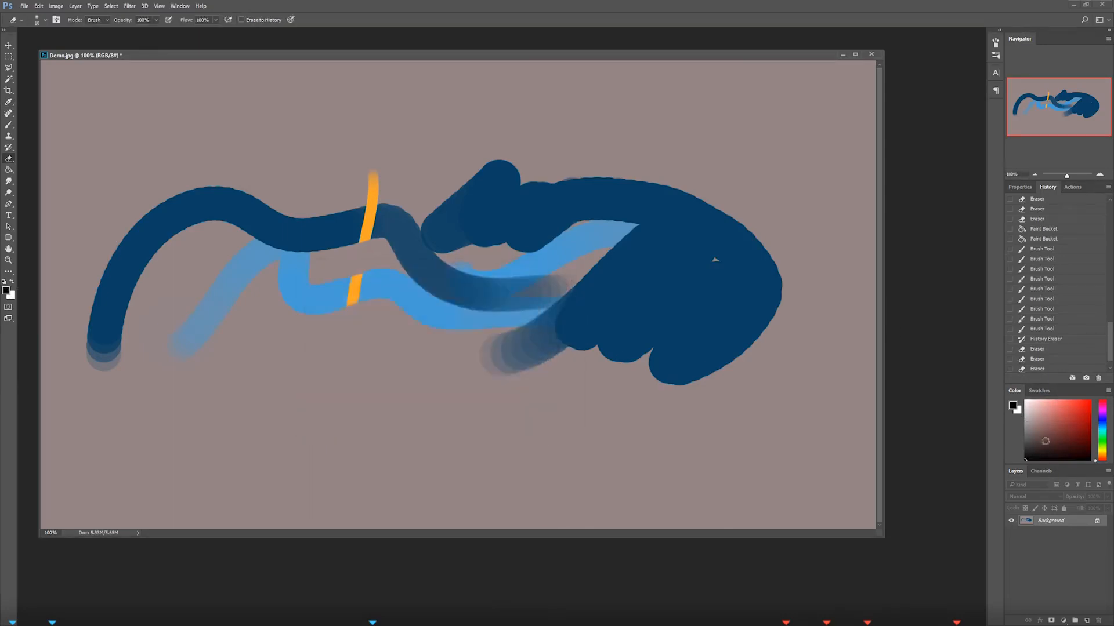
left_click(1076, 435)
Step: View the blue, green and red channels individually, restore the RGB composite and return to the layer list
left_click(1047, 471)
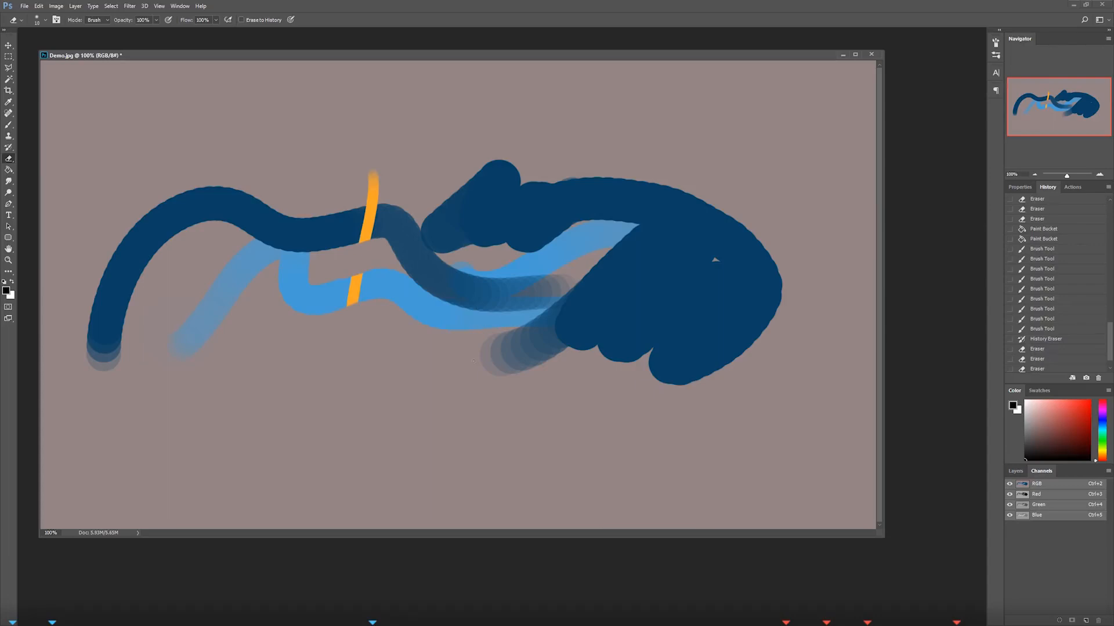
left_click(1010, 494)
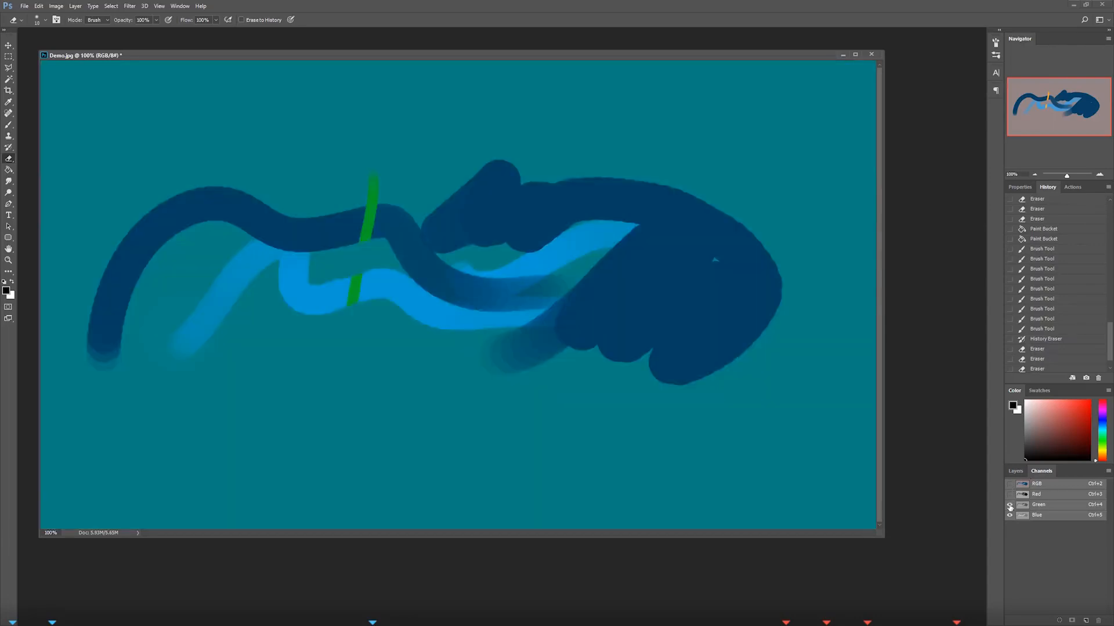
left_click(1010, 505)
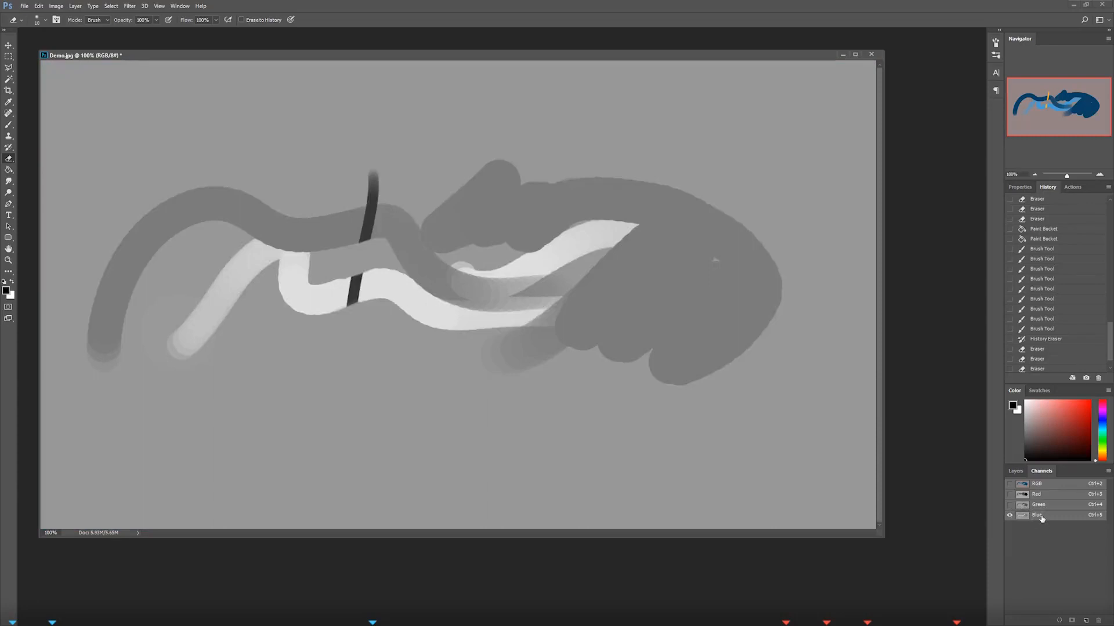
left_click(1009, 504)
left_click(1010, 515)
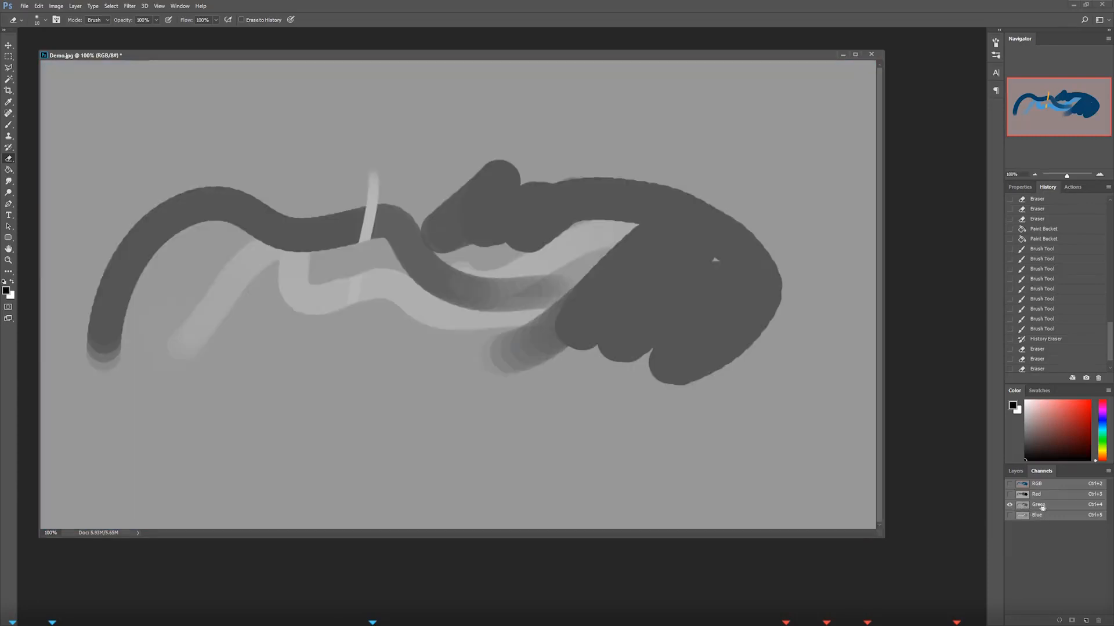
left_click(1009, 495)
left_click(1010, 504)
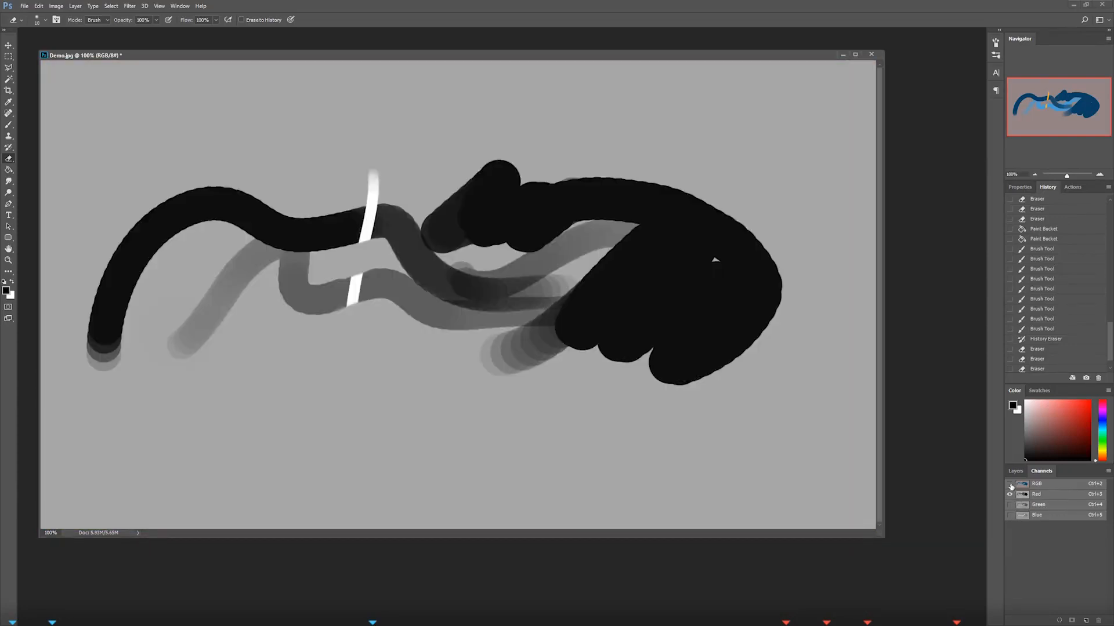
left_click(1010, 484)
left_click(1015, 471)
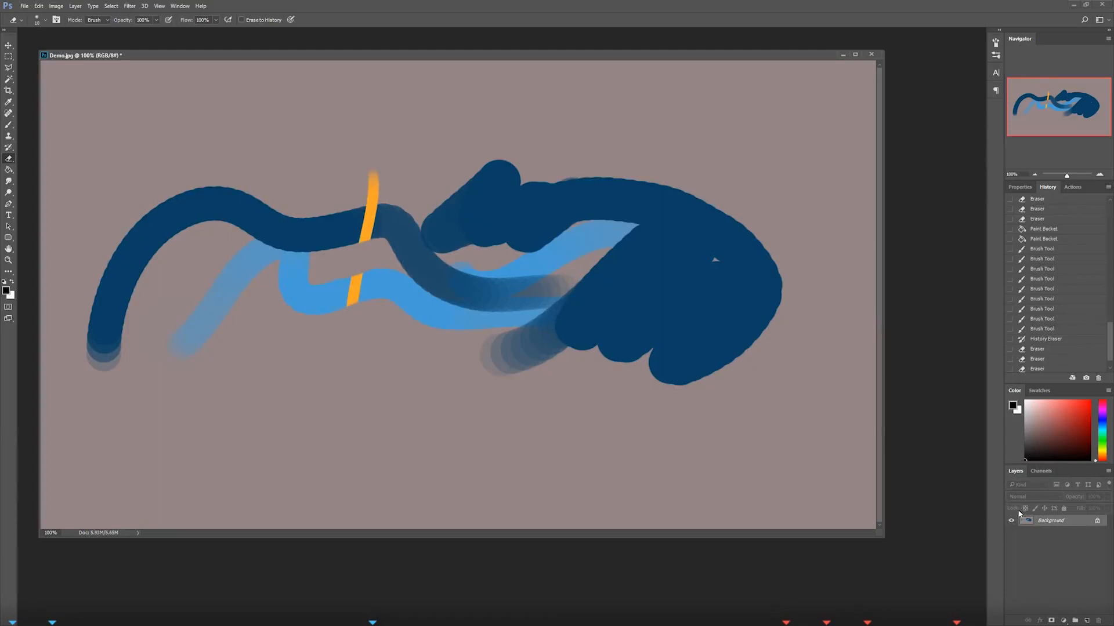
Step: Hide the Green channel to compare the image, show it again and return to the layer list
left_click(1042, 472)
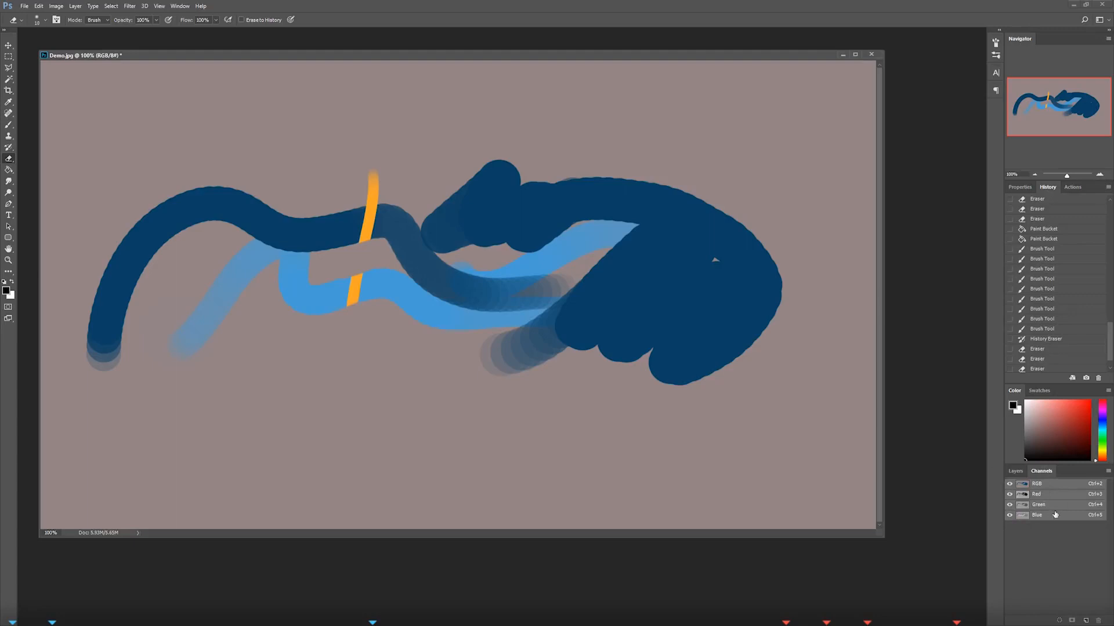
left_click(1010, 504)
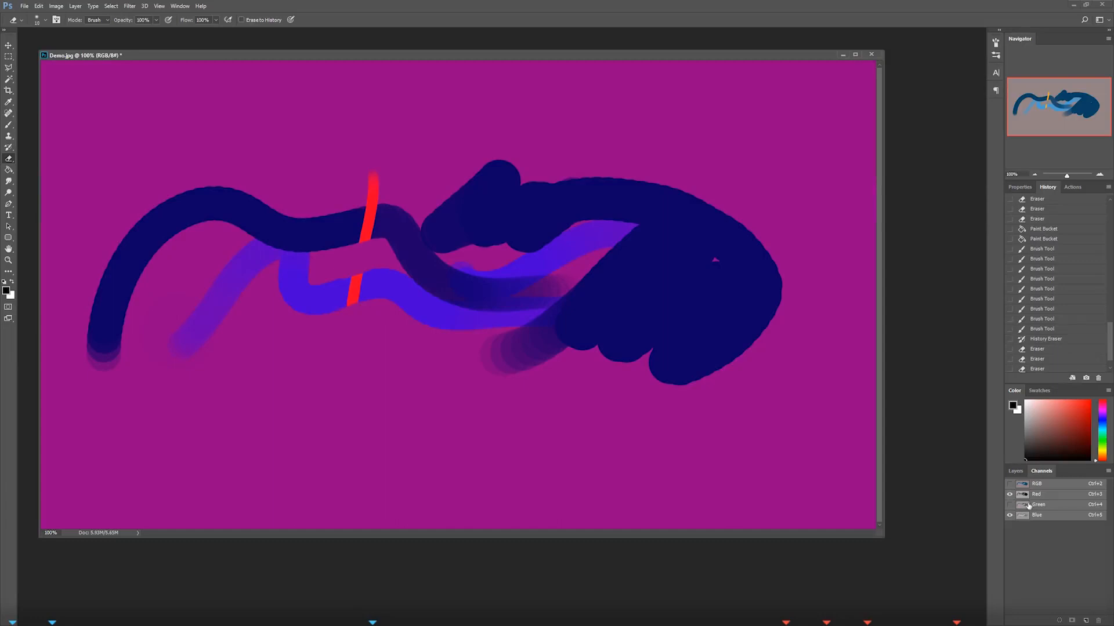
left_click(1010, 505)
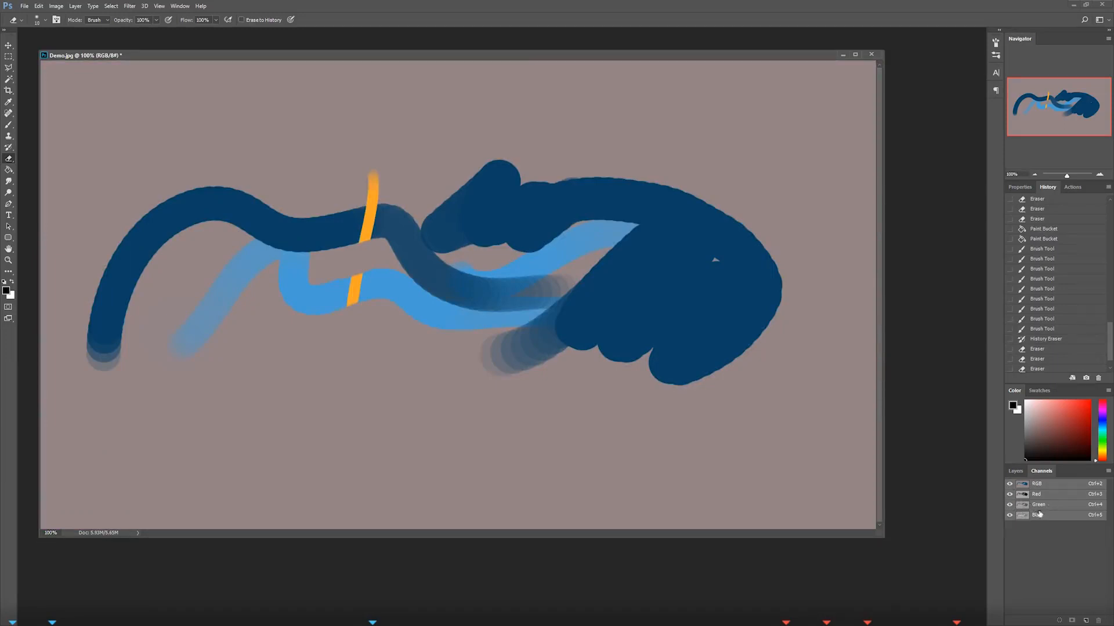
left_click(1016, 472)
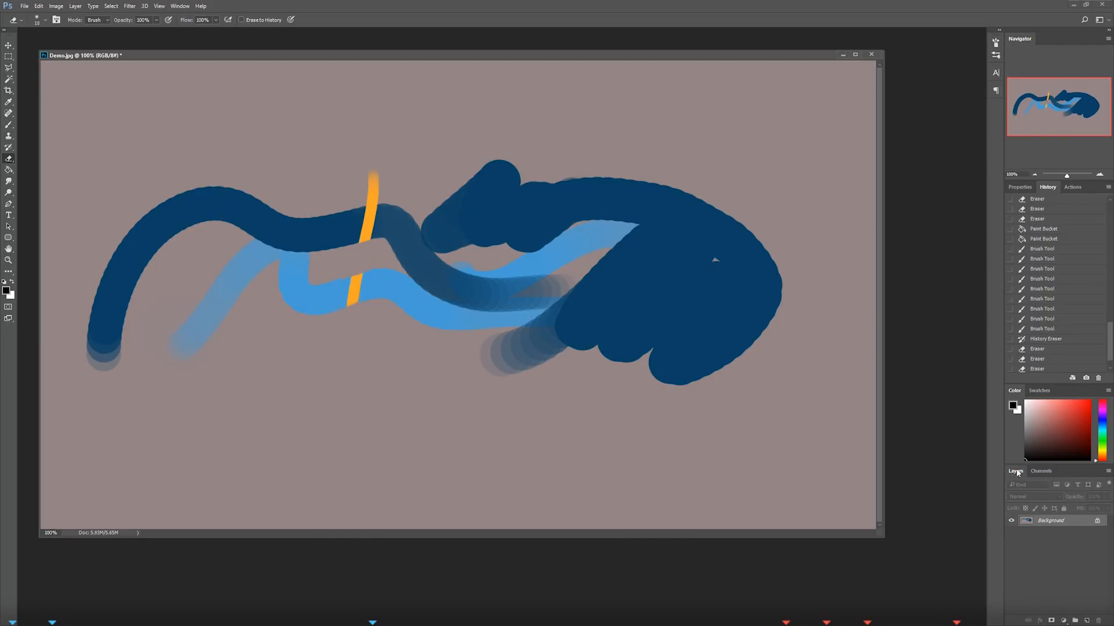
Step: Move the floating document window upward and enlarge it to nearly fill the workspace, leaving empty margins around the canvas
mouse_move(441, 52)
left_mouse_down()
mouse_move(472, 58)
mouse_move(470, 94)
mouse_move(474, 81)
mouse_move(458, 62)
mouse_move(438, 63)
mouse_move(432, 46)
left_mouse_up()
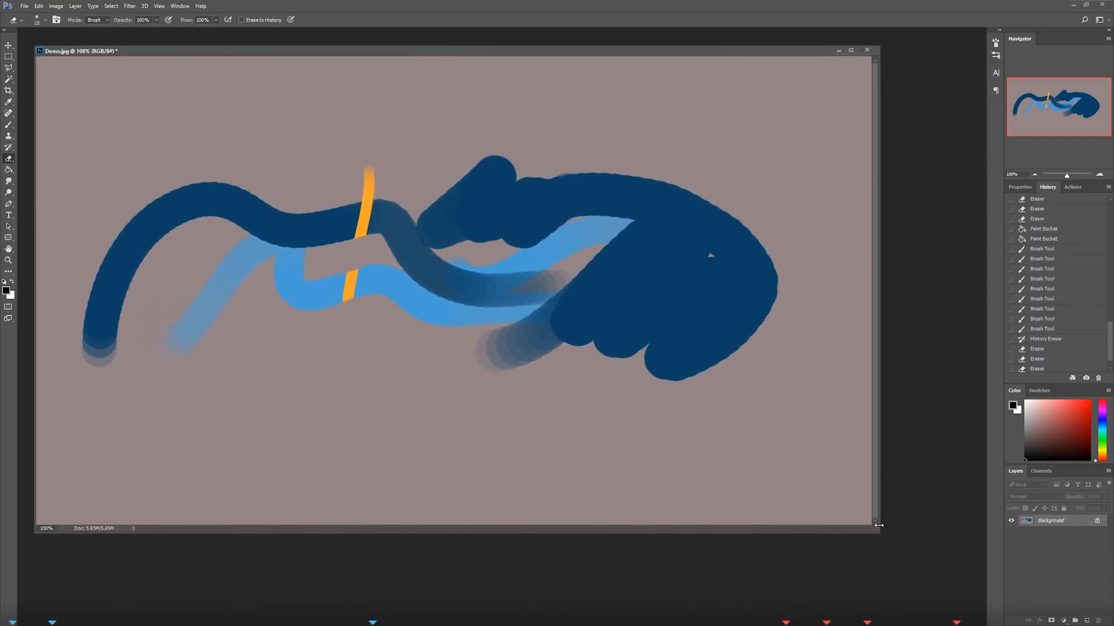
left_click_drag(877, 529, 948, 596)
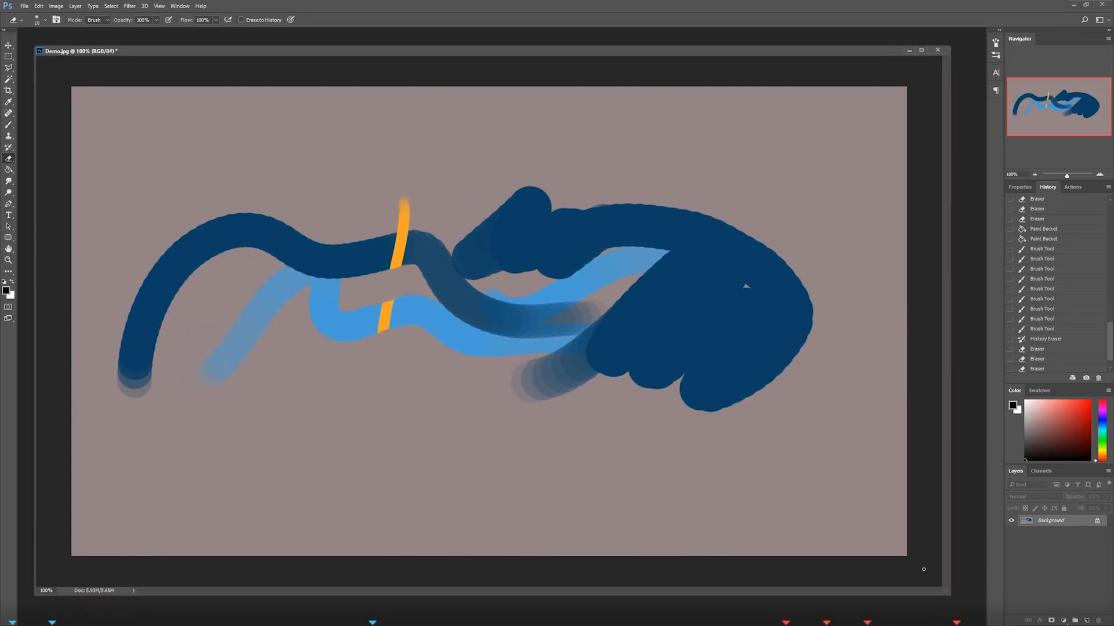
left_click_drag(427, 51, 413, 34)
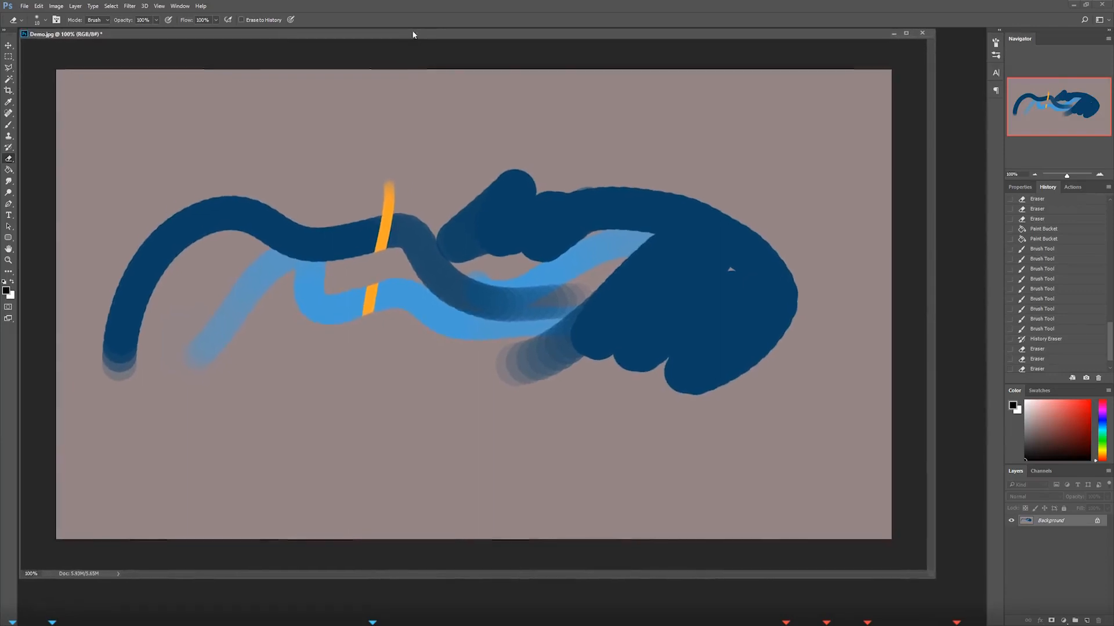
left_click_drag(935, 578, 968, 609)
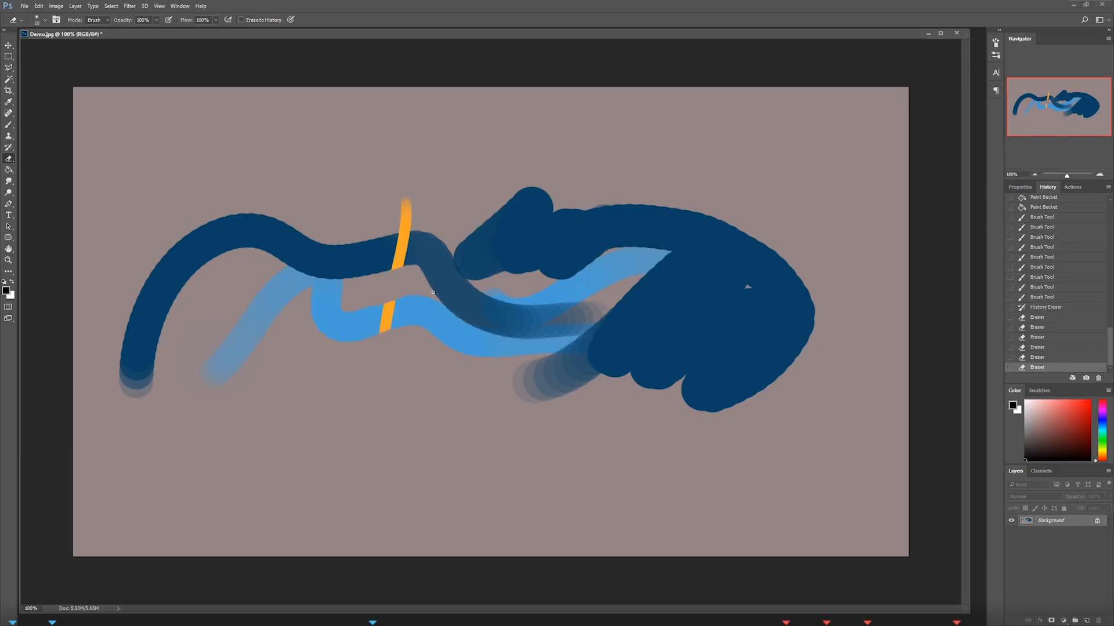
Step: Examine the painted strokes at 200% by panning around them, and return the zoom to 100%
left_click(1100, 174)
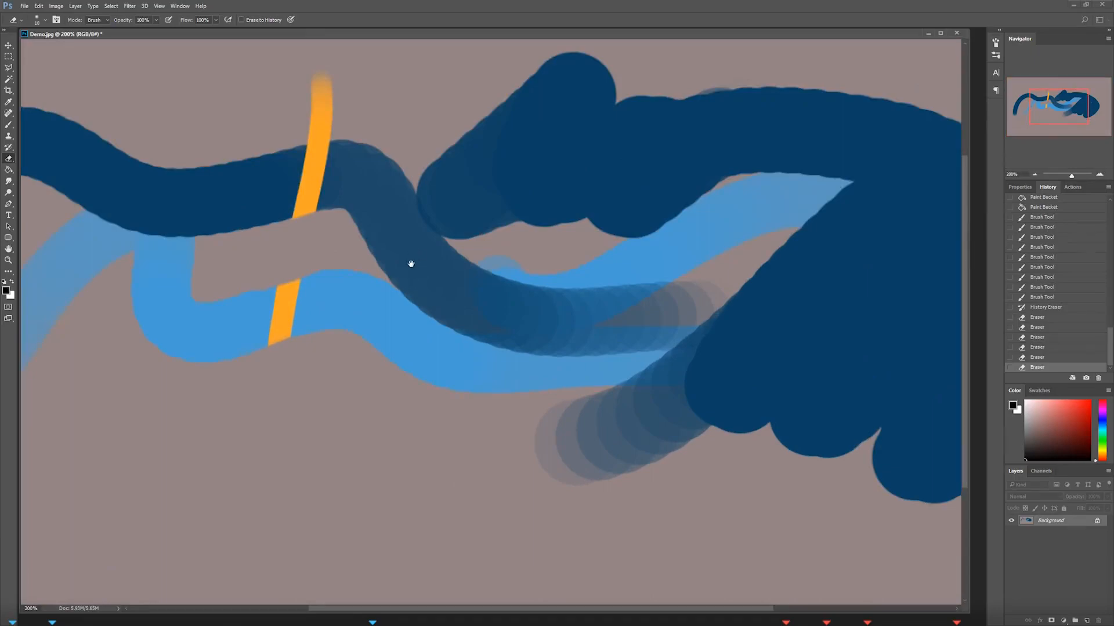
mouse_move(407, 261)
left_mouse_down()
mouse_move(545, 222)
mouse_move(646, 232)
mouse_move(323, 397)
left_mouse_up()
mouse_move(652, 199)
left_mouse_down()
mouse_move(527, 313)
mouse_move(414, 106)
left_mouse_up()
mouse_move(413, 453)
left_mouse_down()
mouse_move(437, 229)
mouse_move(791, 268)
mouse_move(733, 464)
left_mouse_up()
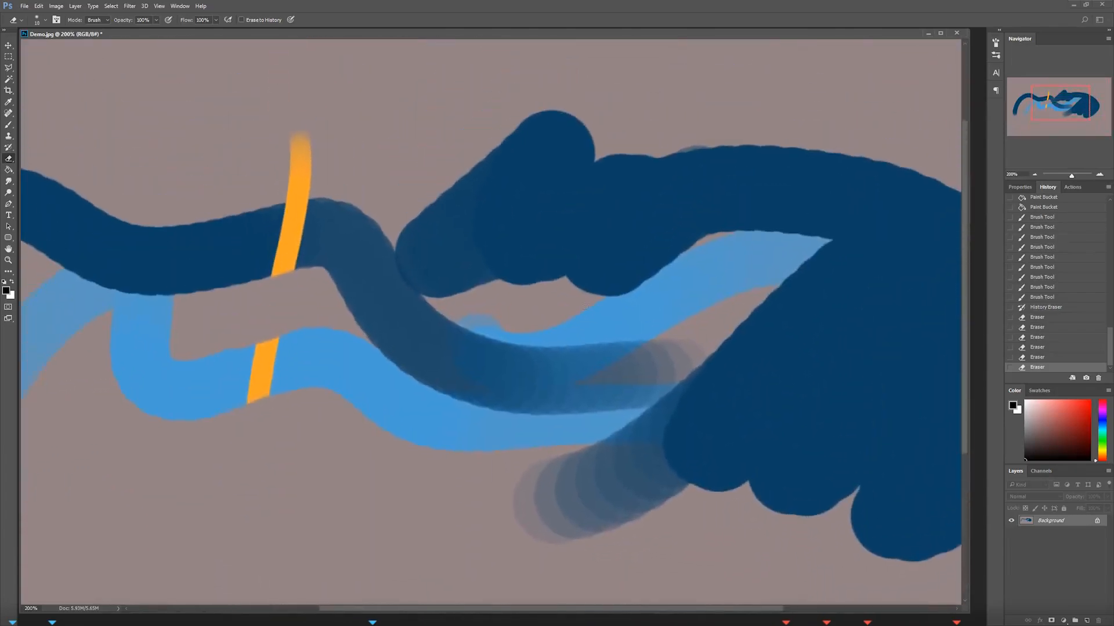
left_click(1034, 176)
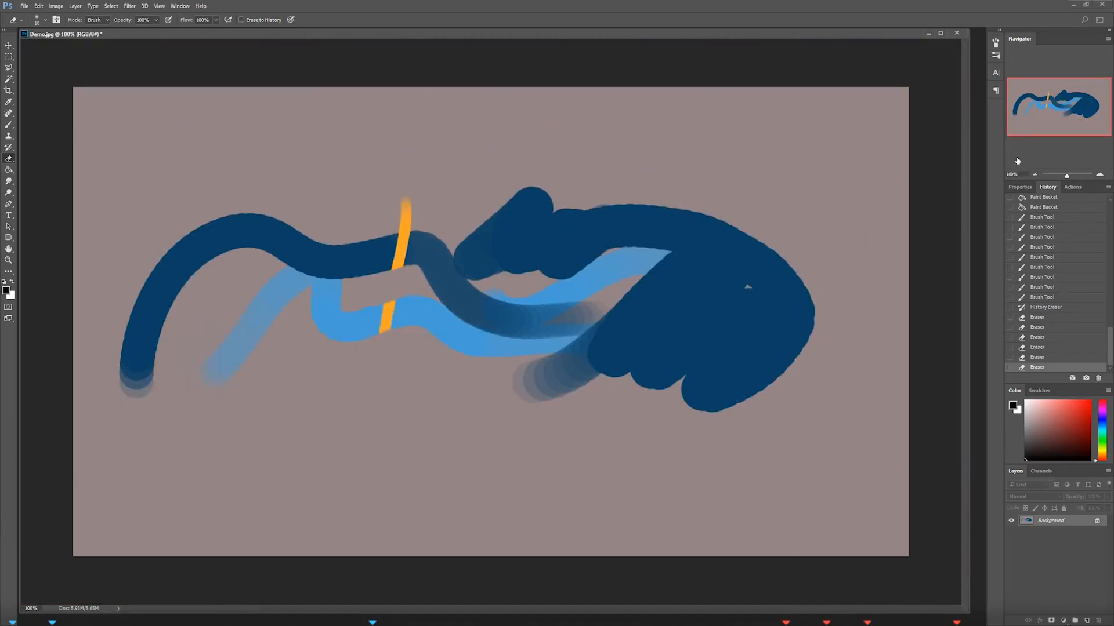
Step: Reposition the floating document window slightly and switch to full screen mode with the menu bar
mouse_move(428, 36)
left_mouse_down()
mouse_move(430, 99)
mouse_move(429, 33)
mouse_move(437, 50)
mouse_move(449, 45)
mouse_move(462, 78)
mouse_move(439, 47)
left_mouse_up()
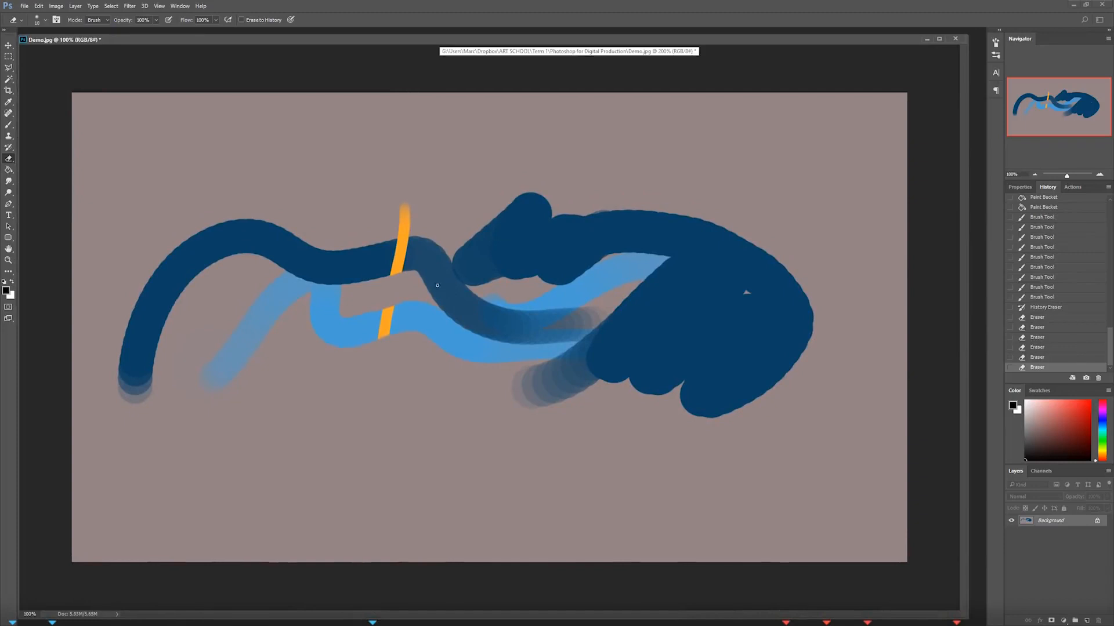
left_click(457, 294)
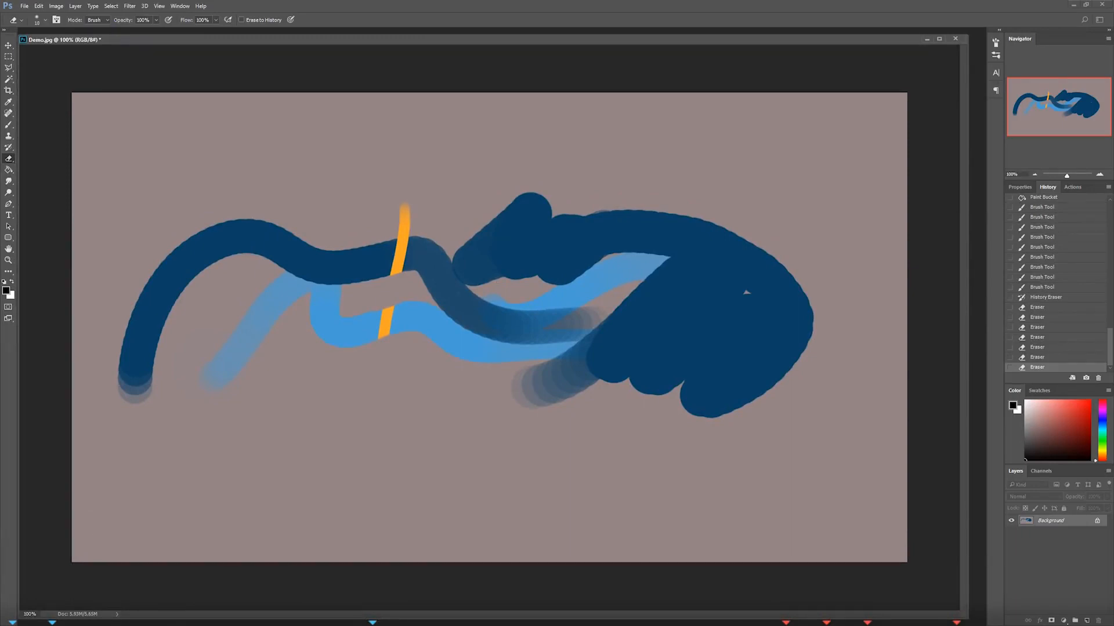
left_click_drag(470, 41, 479, 35)
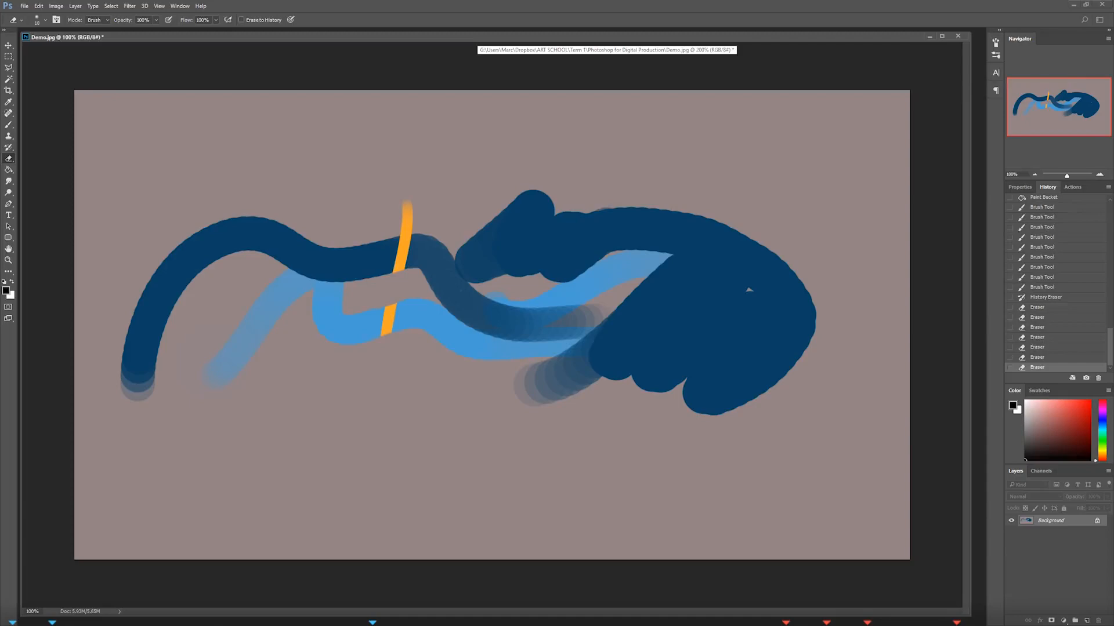
key("f")
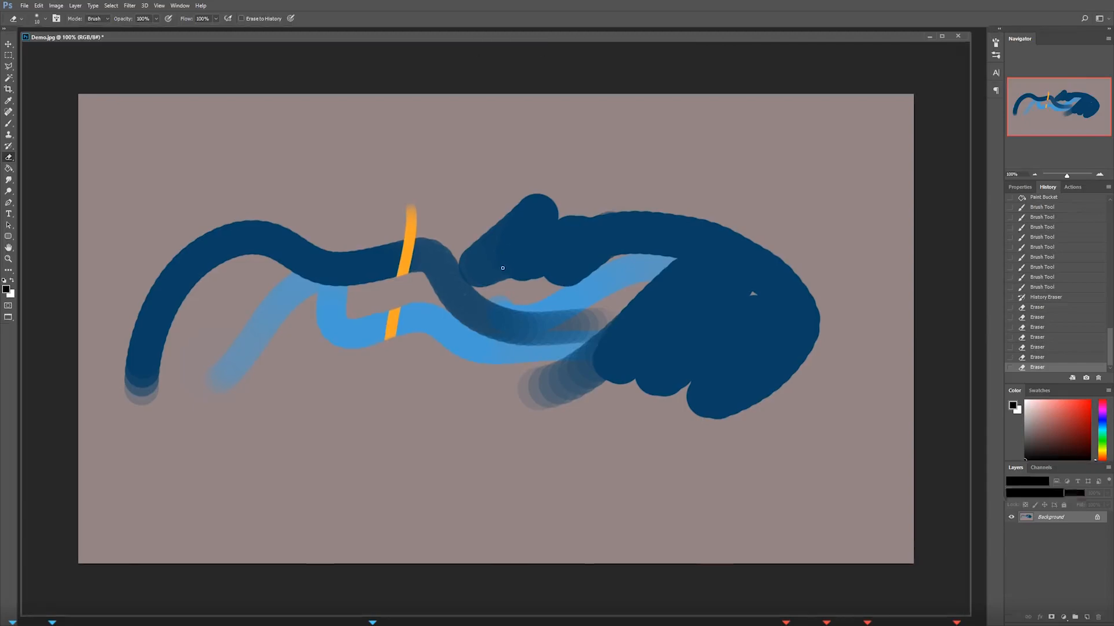
Step: Pan the canvas freely in full screen mode, zooming to 200% to examine its lower-left corner
mouse_move(499, 253)
left_mouse_down()
mouse_move(405, 270)
mouse_move(475, 182)
mouse_move(525, 271)
mouse_move(486, 279)
mouse_move(516, 251)
mouse_move(502, 233)
left_mouse_up()
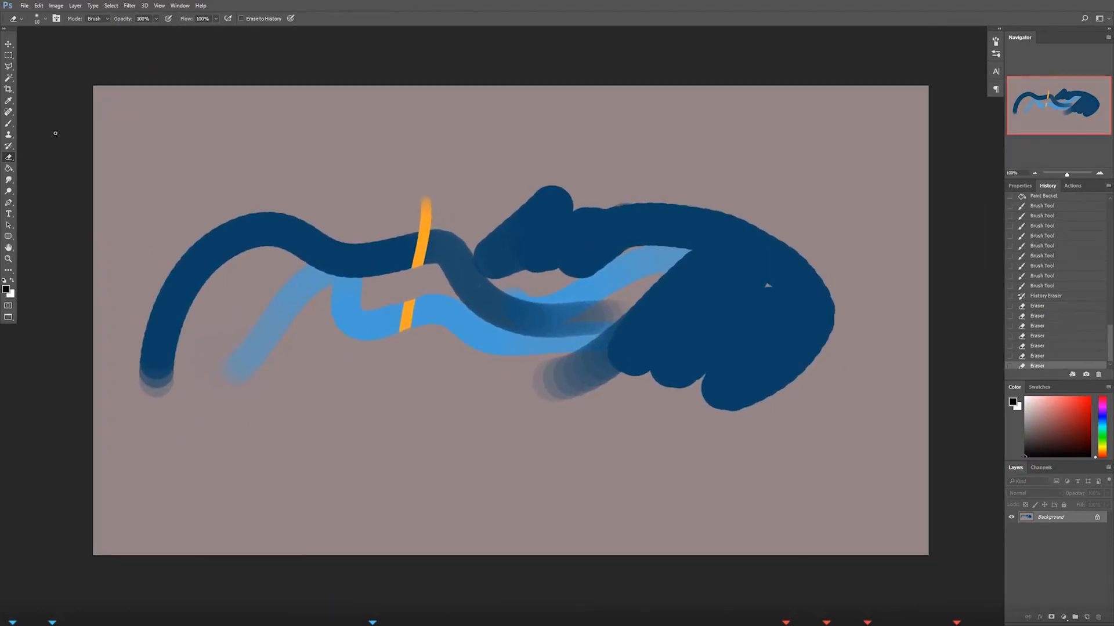
left_click_drag(482, 342, 470, 321)
left_click(1100, 174)
left_click_drag(435, 365, 858, 139)
left_click_drag(446, 336, 639, 232)
left_click_drag(577, 264, 412, 400)
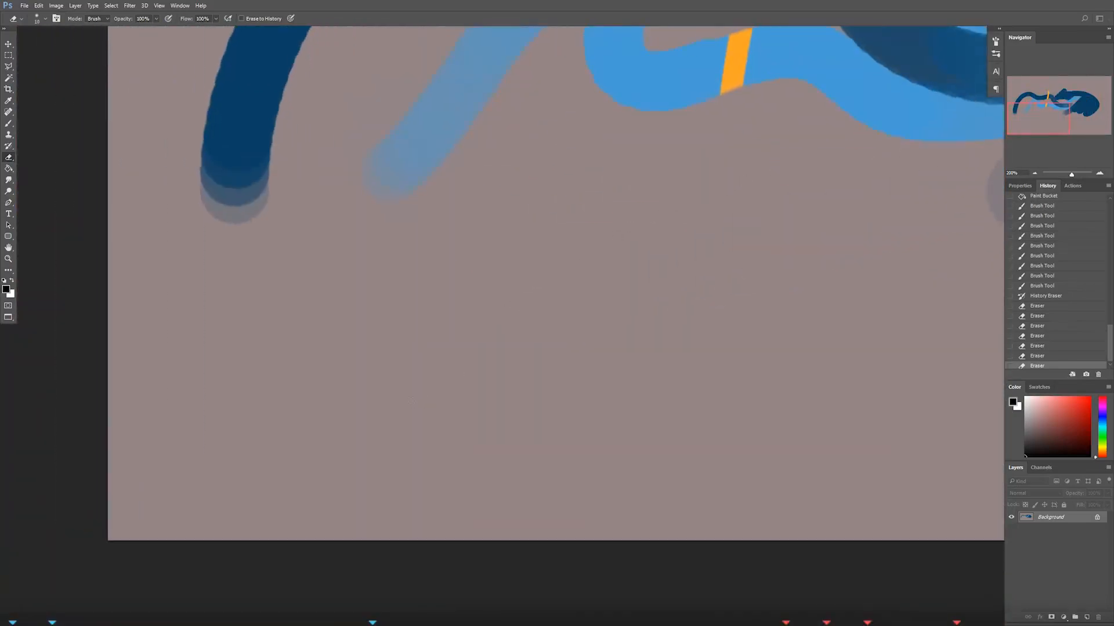
Step: Zoom out to 66.67%, magnify the artwork to 3200% to inspect its pixels, and zoom back out to about 74%
left_click(1036, 173)
left_click(1036, 174)
left_click(1036, 173)
left_click_drag(708, 269, 590, 321)
key("ctrl+plus")
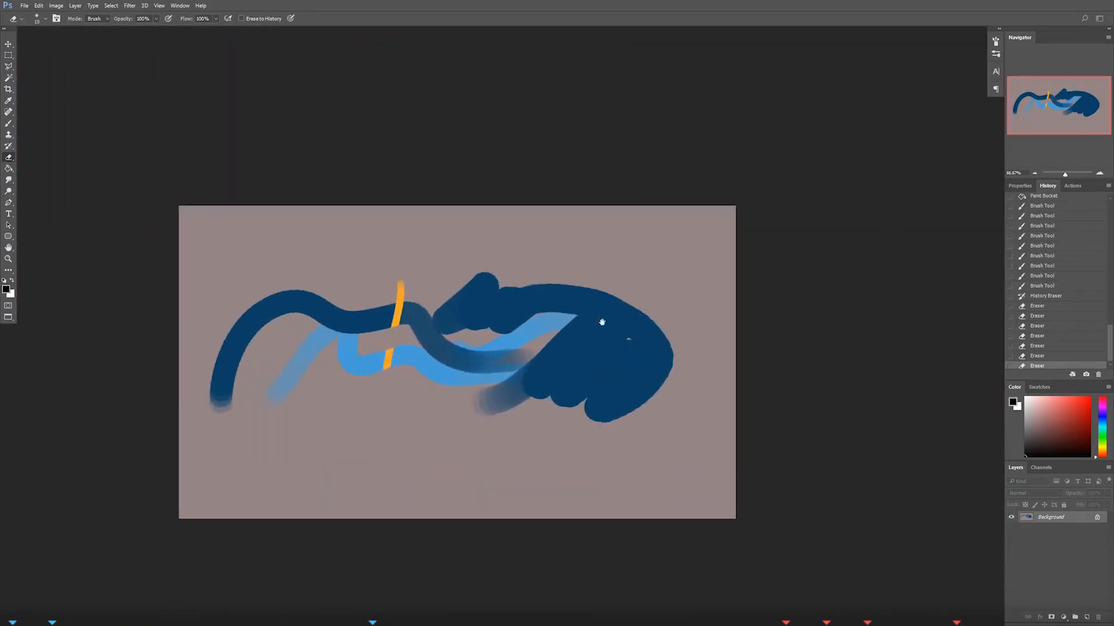
left_click(1094, 172)
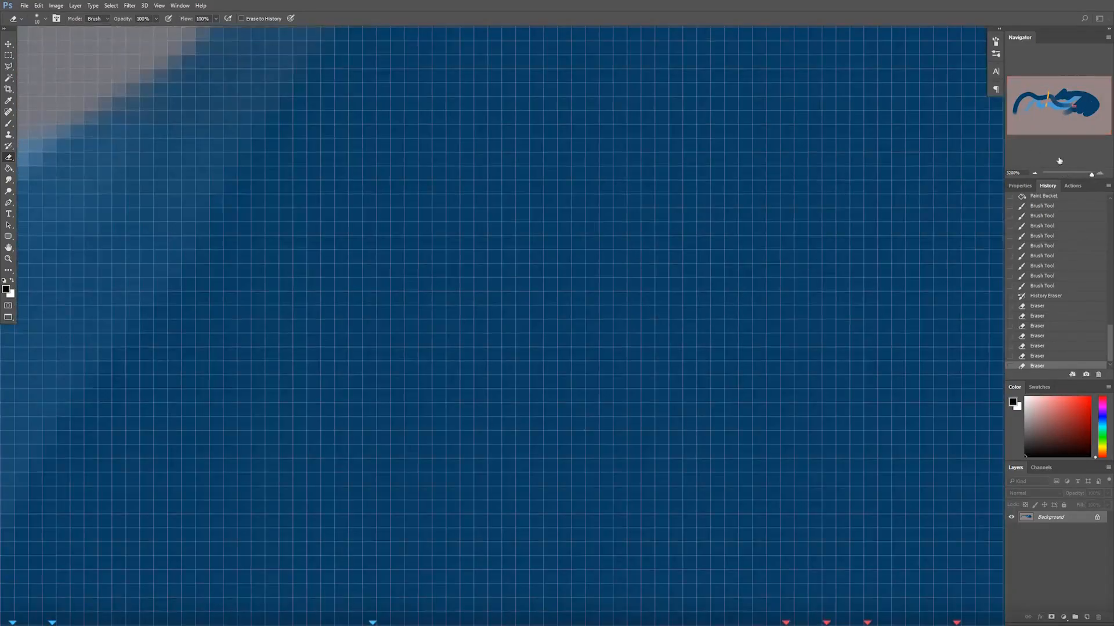
left_click(1066, 174)
Step: Preview and pan the artwork in full screen mode without the interface, and return to the standard window mode
key("f")
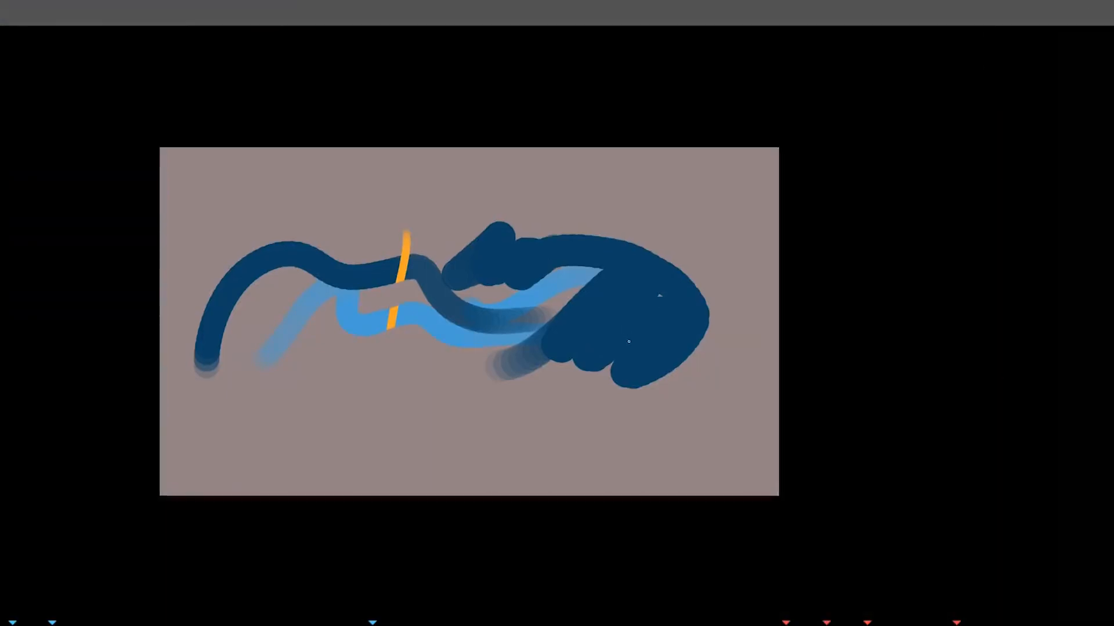
left_click_drag(651, 348, 581, 342)
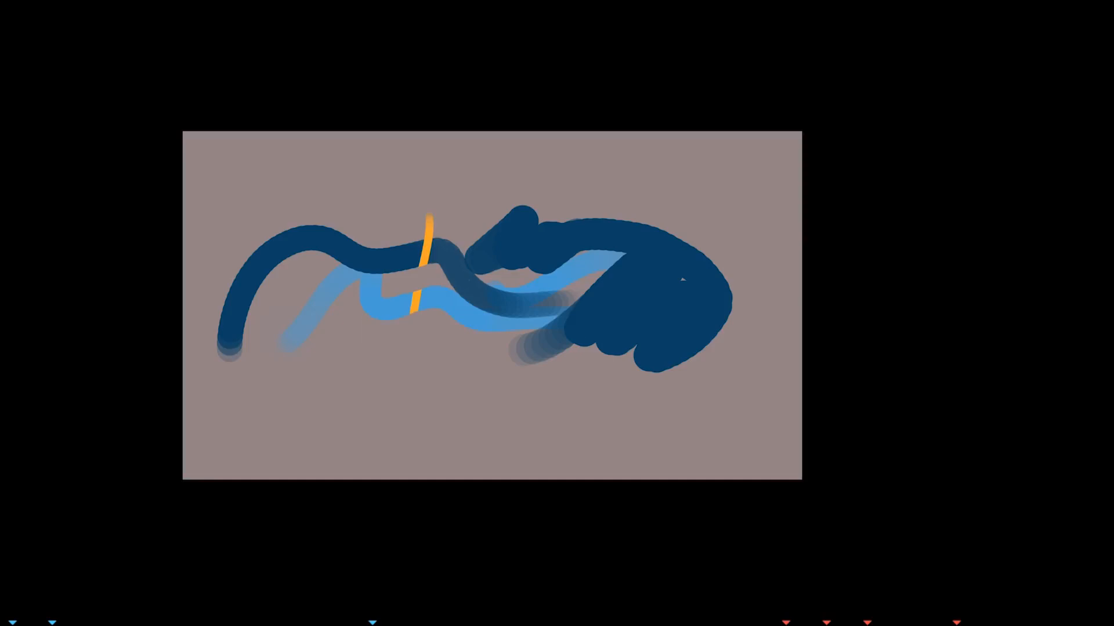
mouse_move(489, 353)
left_mouse_down()
mouse_move(461, 375)
mouse_move(384, 366)
mouse_move(307, 270)
mouse_move(296, 220)
mouse_move(404, 229)
mouse_move(498, 411)
mouse_move(888, 319)
mouse_move(364, 151)
mouse_move(441, 337)
mouse_move(552, 373)
mouse_move(497, 331)
left_mouse_up()
key("f")
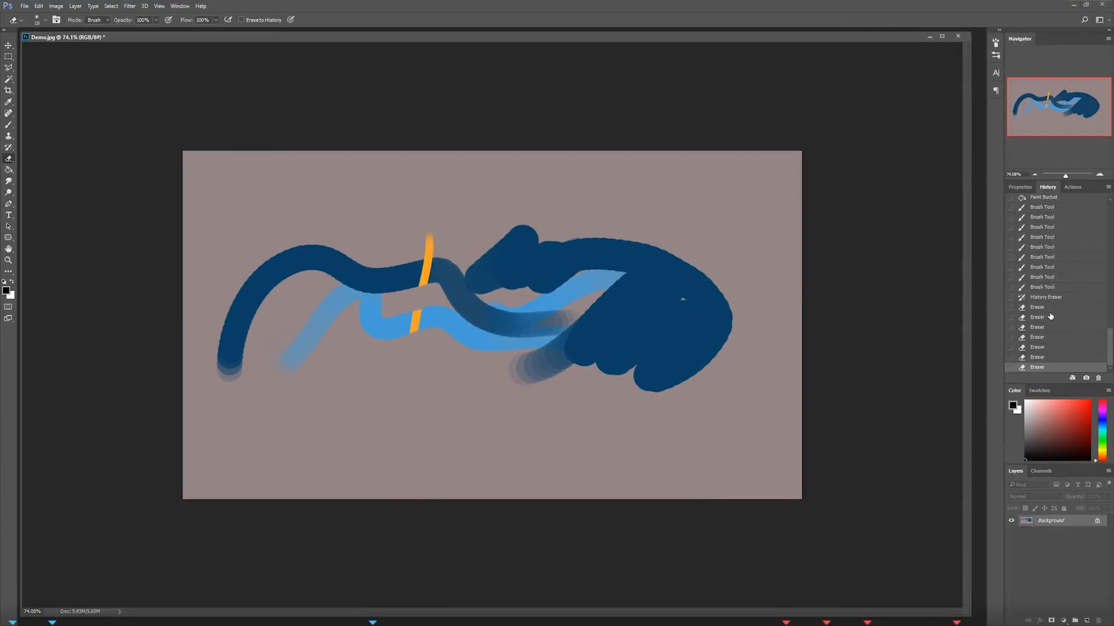
Step: Shift the floating document window around, switch back to full screen mode with the menu bar and zoom to 100%
left_click_drag(485, 41, 483, 38)
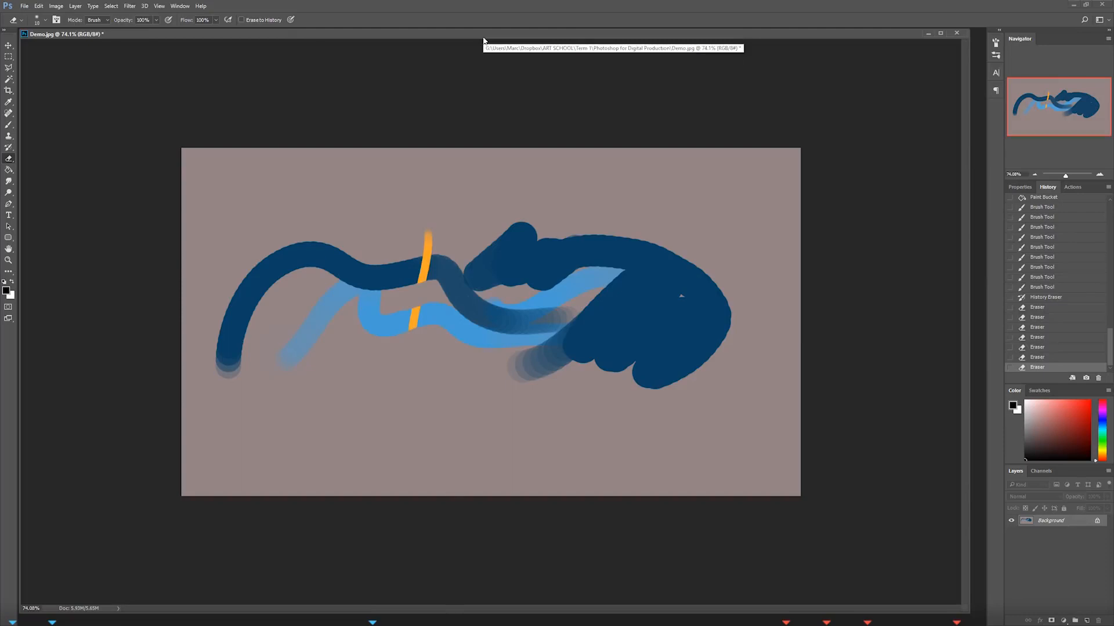
left_click_drag(425, 35, 432, 76)
left_click_drag(726, 74, 697, 39)
key("f")
left_click_drag(644, 348, 627, 266)
left_click(1100, 173)
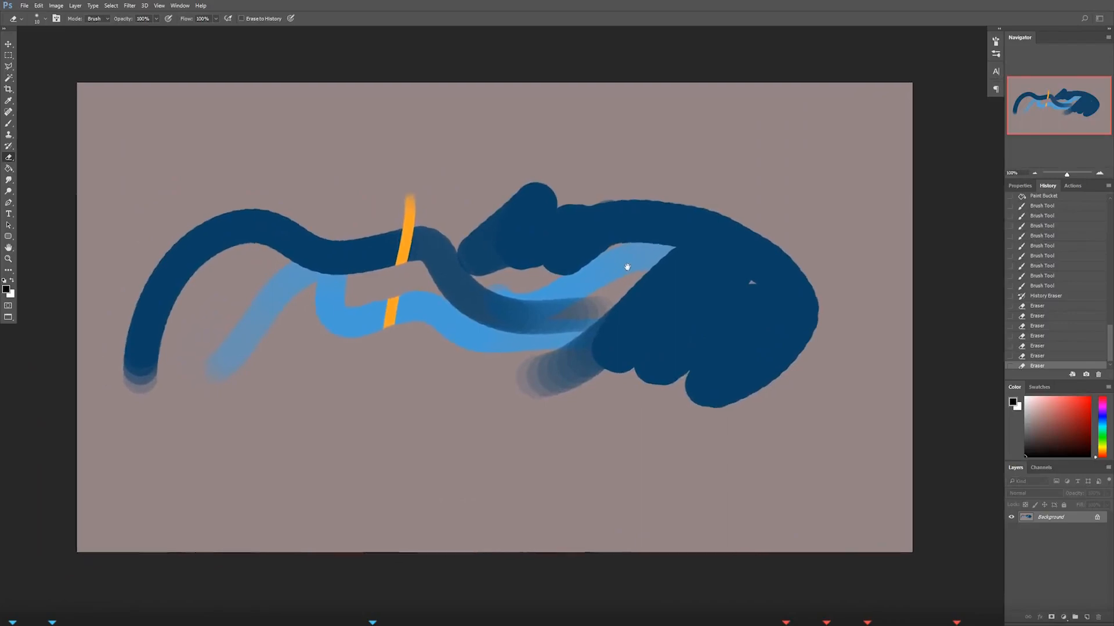
Step: Activate the Brush tool, zoom to 300% and pan across the canvas to its upper-right corner
key("b")
mouse_move(489, 367)
left_mouse_down()
mouse_move(642, 199)
mouse_move(667, 238)
left_mouse_up()
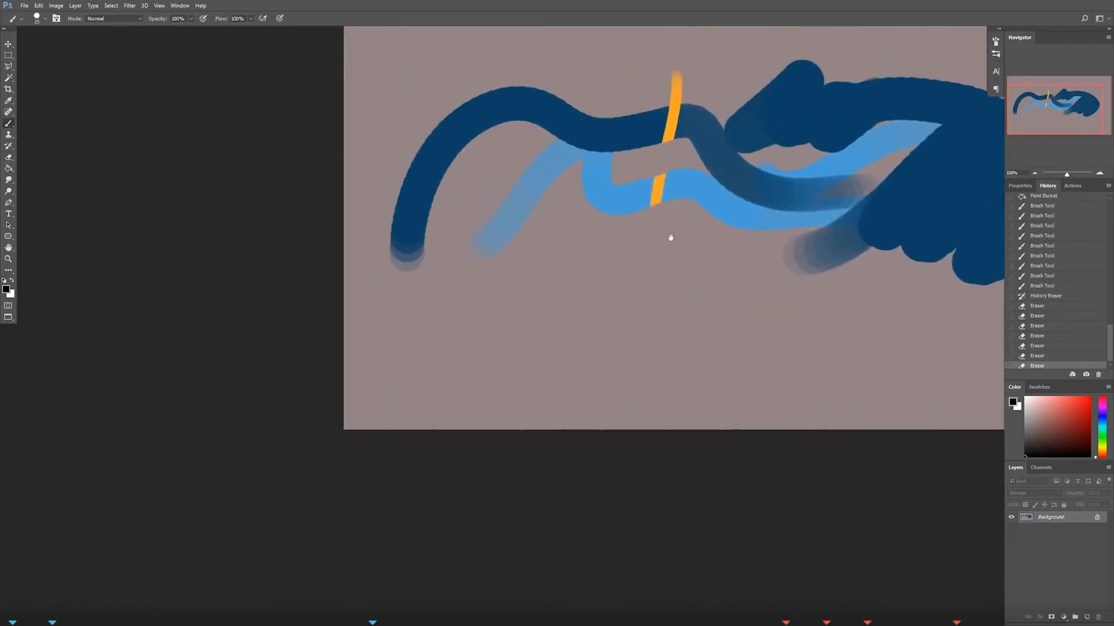
left_click(1100, 173)
left_click(1099, 173)
left_click_drag(425, 390, 261, 464)
left_click_drag(859, 214, 314, 395)
left_click_drag(638, 348, 197, 488)
left_click_drag(724, 314, 468, 360)
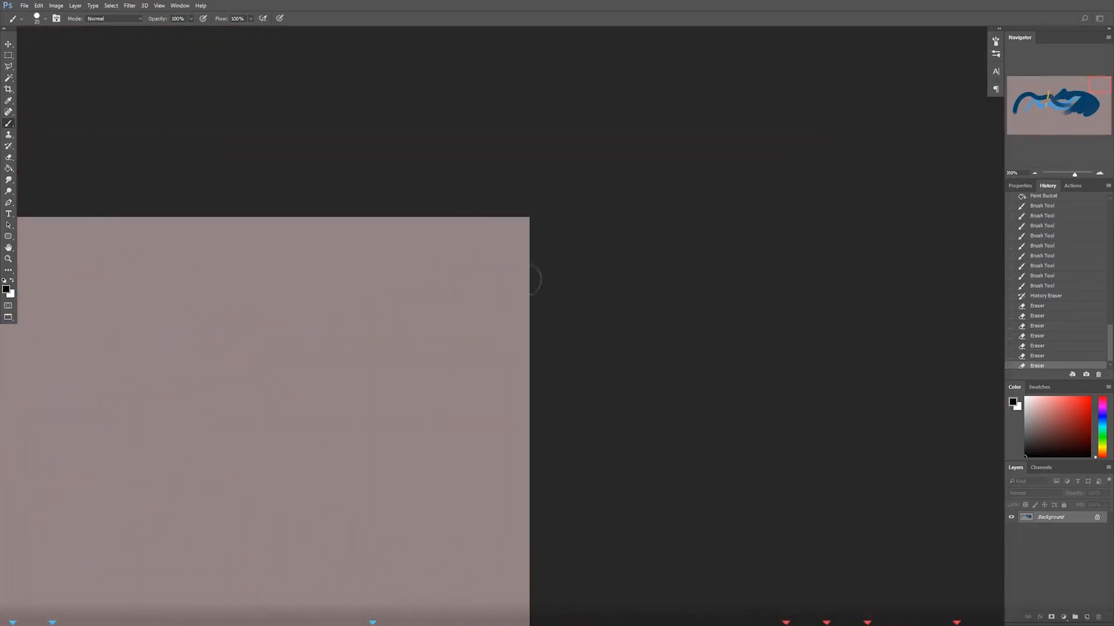
Step: Pan across the magnified artwork, zoom out and centre the whole canvas in view
left_click_drag(609, 278, 423, 413)
mouse_move(704, 296)
left_mouse_down()
mouse_move(405, 450)
mouse_move(632, 295)
left_mouse_up()
mouse_move(375, 440)
left_mouse_down()
mouse_move(656, 253)
mouse_move(799, 220)
left_mouse_up()
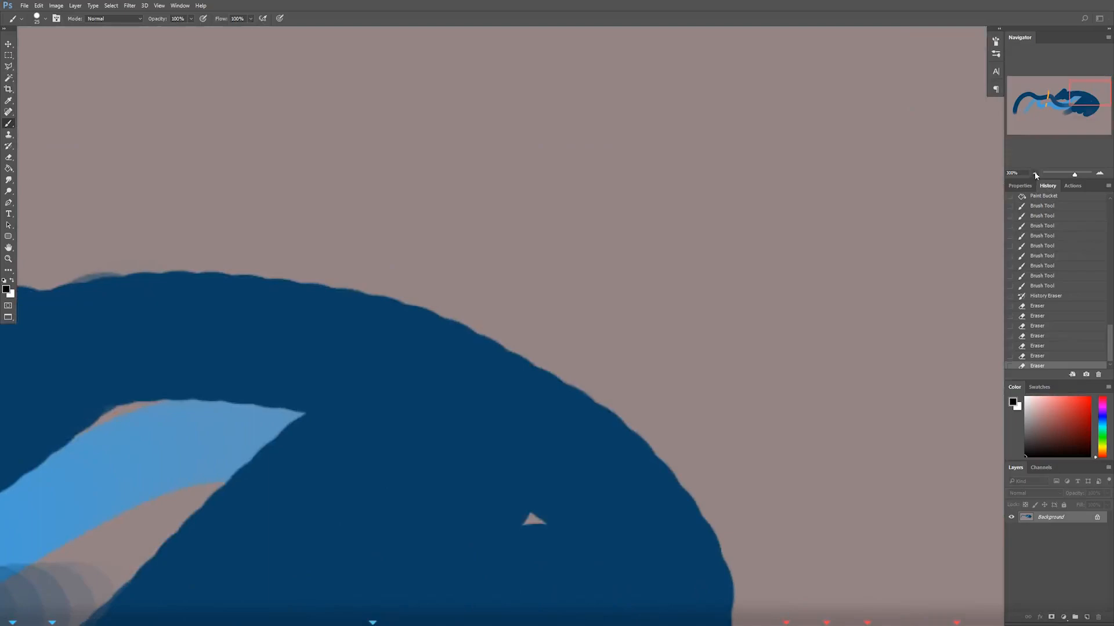
left_click(1034, 173)
left_click(1034, 173)
left_click_drag(665, 330, 729, 216)
mouse_move(1061, 174)
left_mouse_down()
mouse_move(1092, 174)
mouse_move(1068, 174)
left_mouse_up()
left_click_drag(678, 261, 806, 326)
Step: Open the keyboard shortcuts settings, look through the tool shortcuts down to the brush size and hardness commands, and cancel
left_click(24, 5)
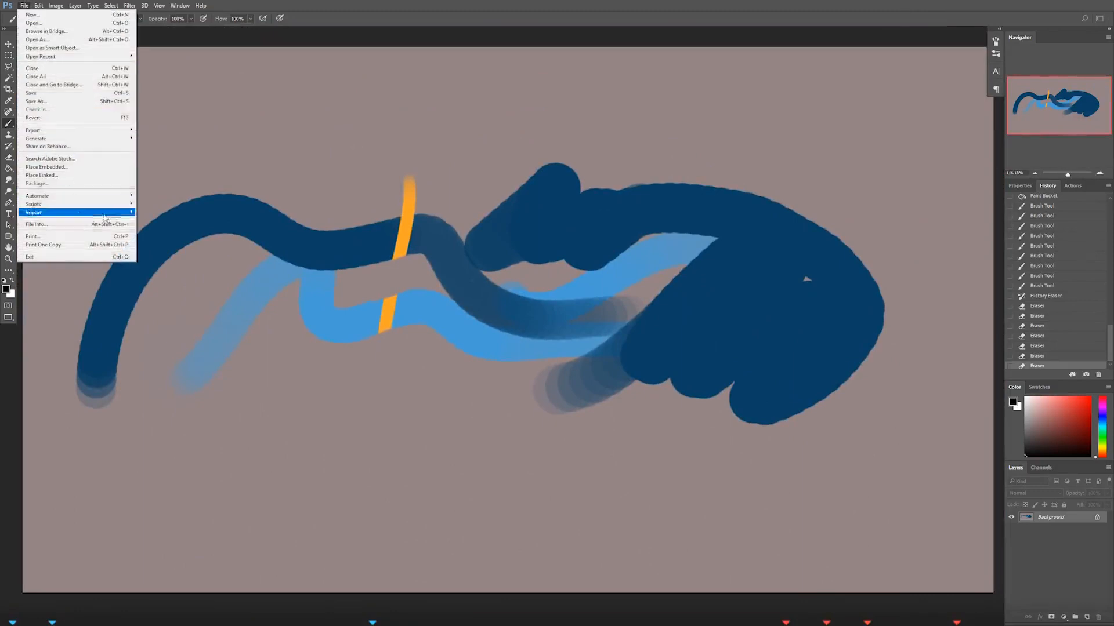
mouse_move(39, 6)
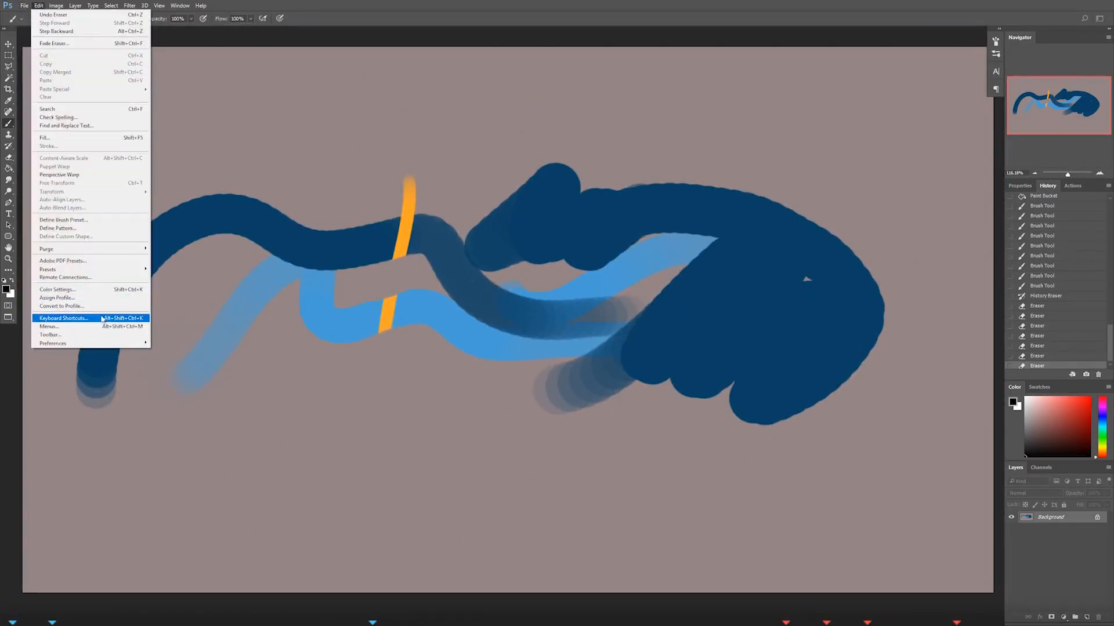
left_click(116, 319)
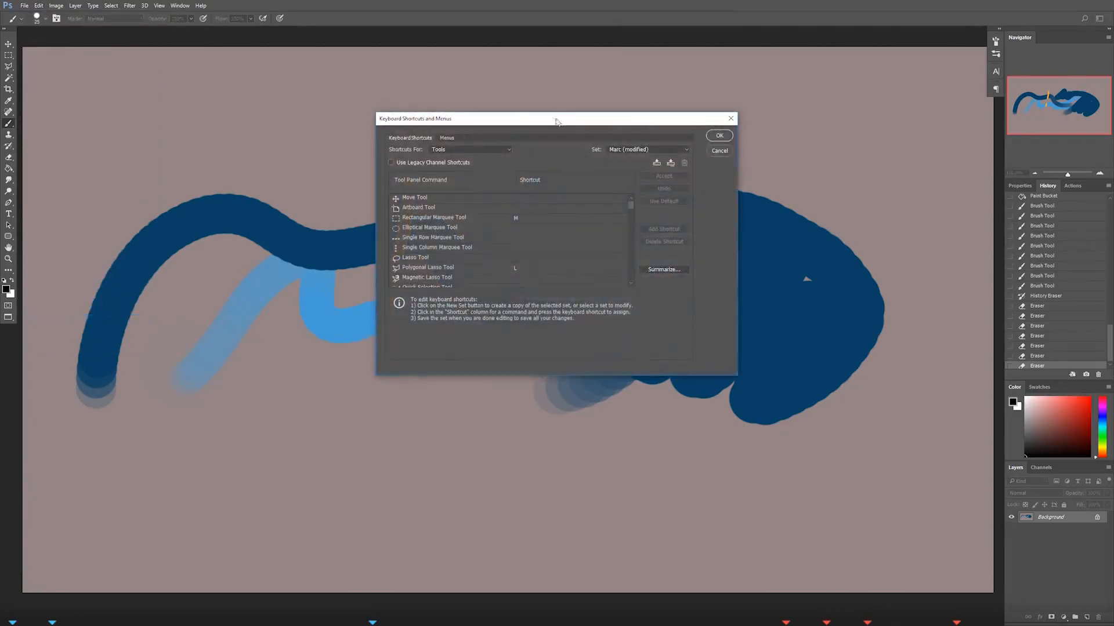
left_click_drag(556, 122, 494, 130)
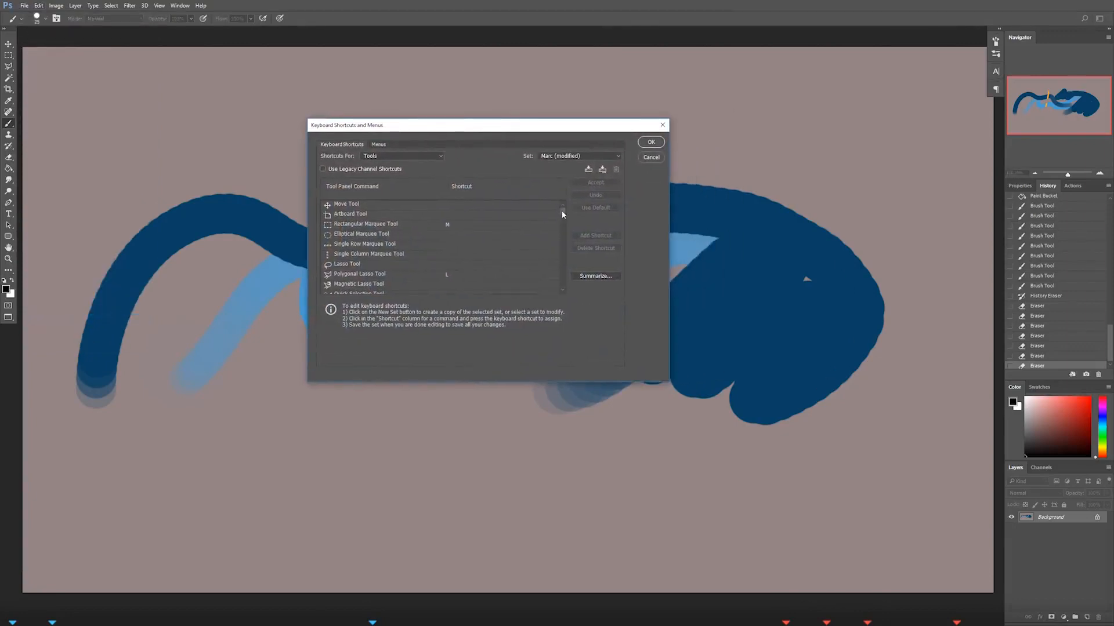
mouse_move(562, 211)
left_mouse_down()
mouse_move(555, 285)
mouse_move(561, 273)
left_mouse_up()
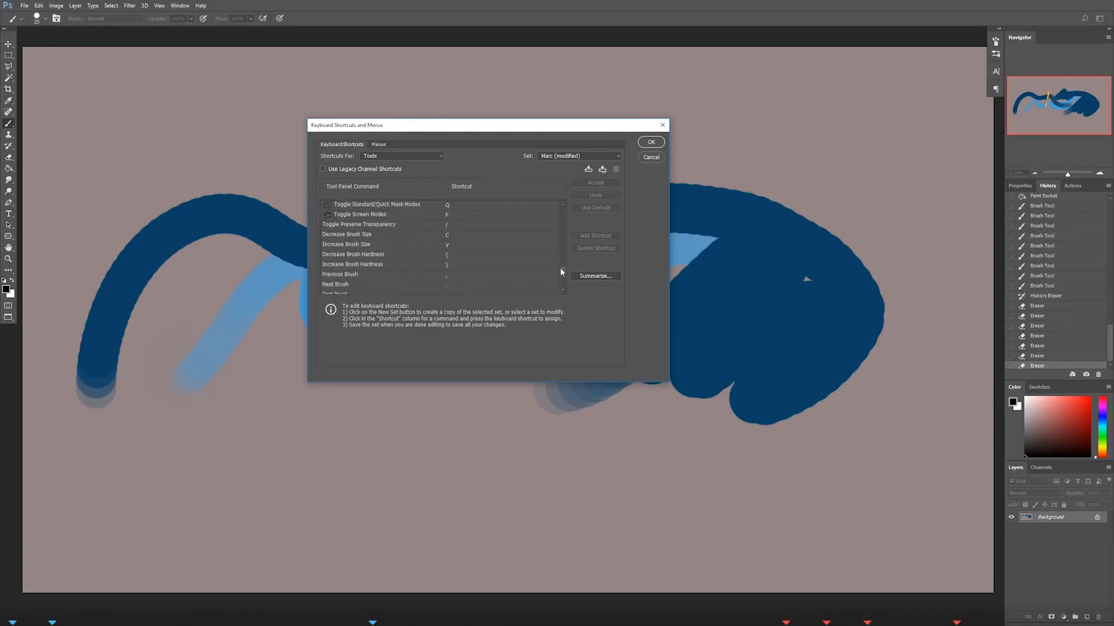
left_click_drag(488, 126, 463, 137)
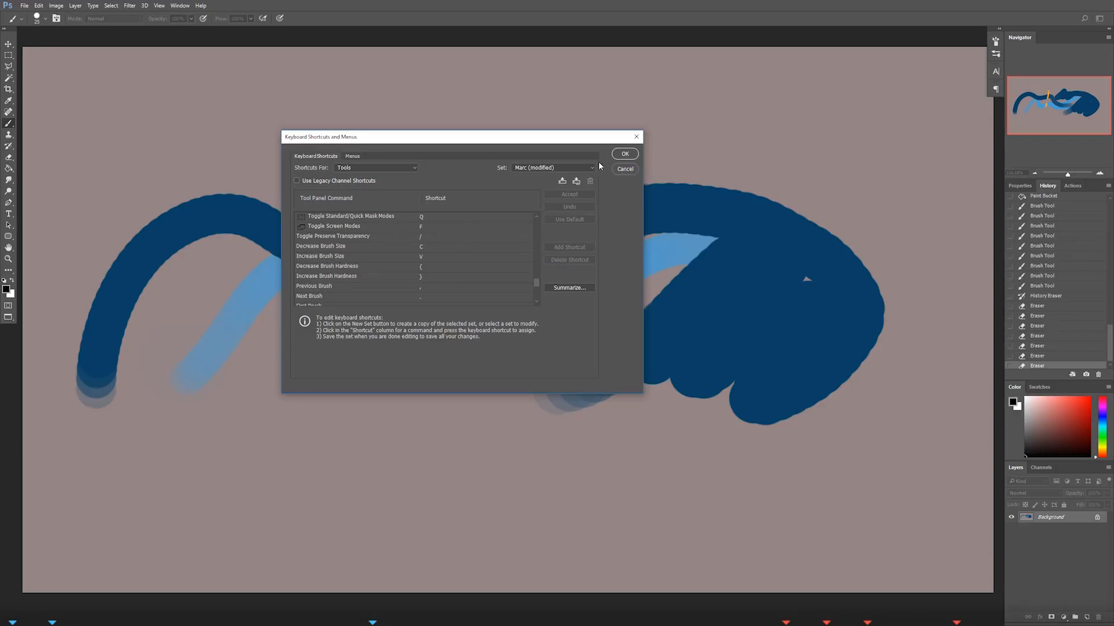
left_click(624, 168)
scroll(410, 342, "down", 1)
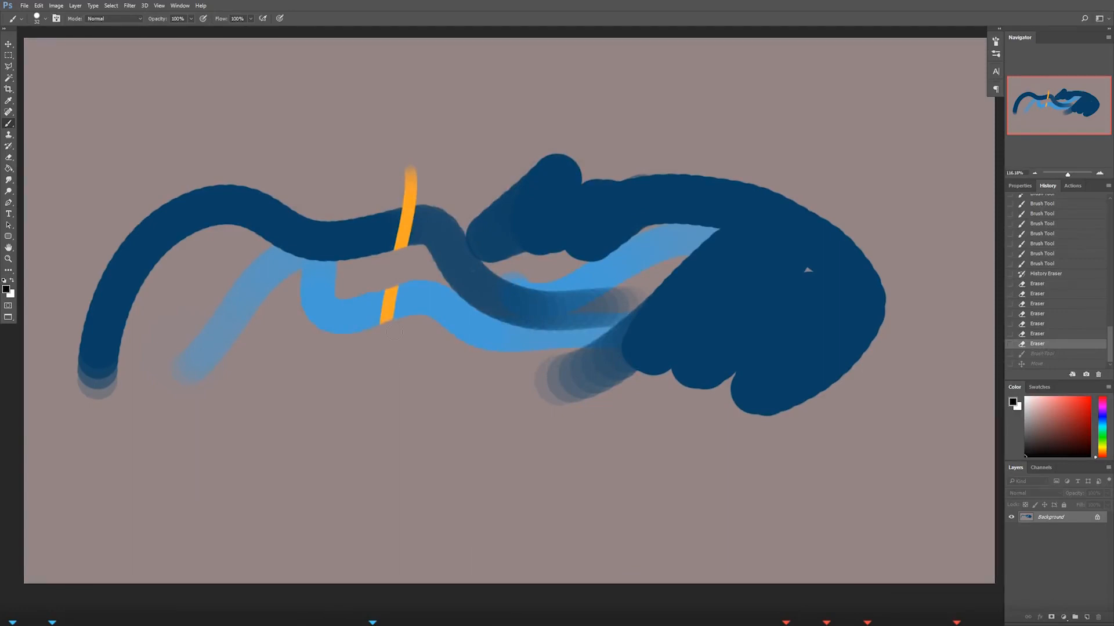
Step: Brush large black circles over the centre of the artwork and a small black scribble above, and sample the background colour
left_click(10, 169)
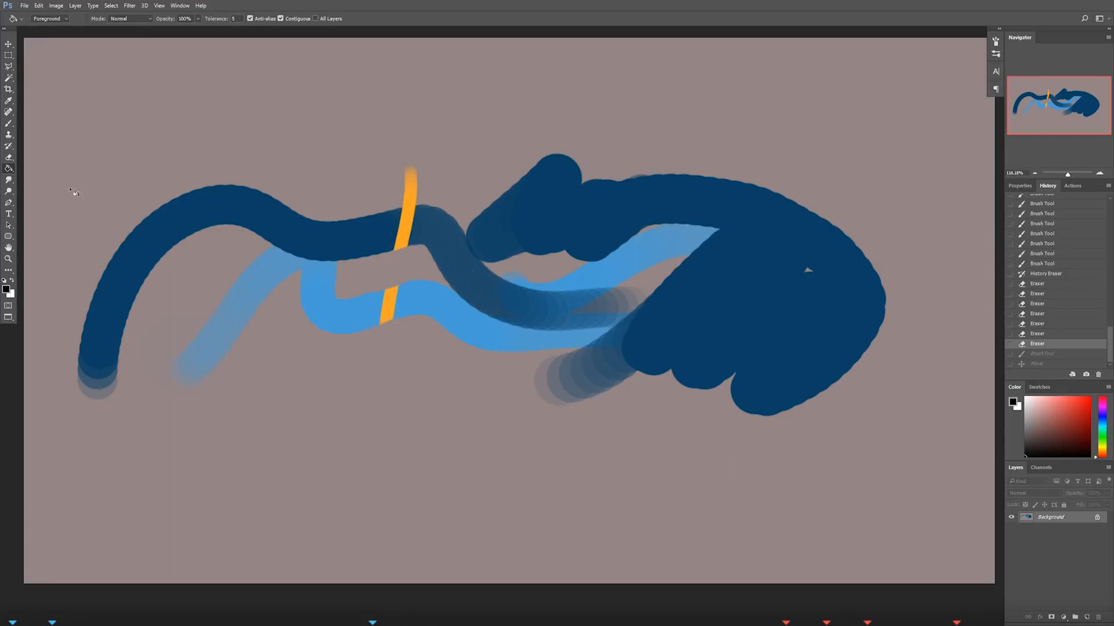
left_click(9, 125)
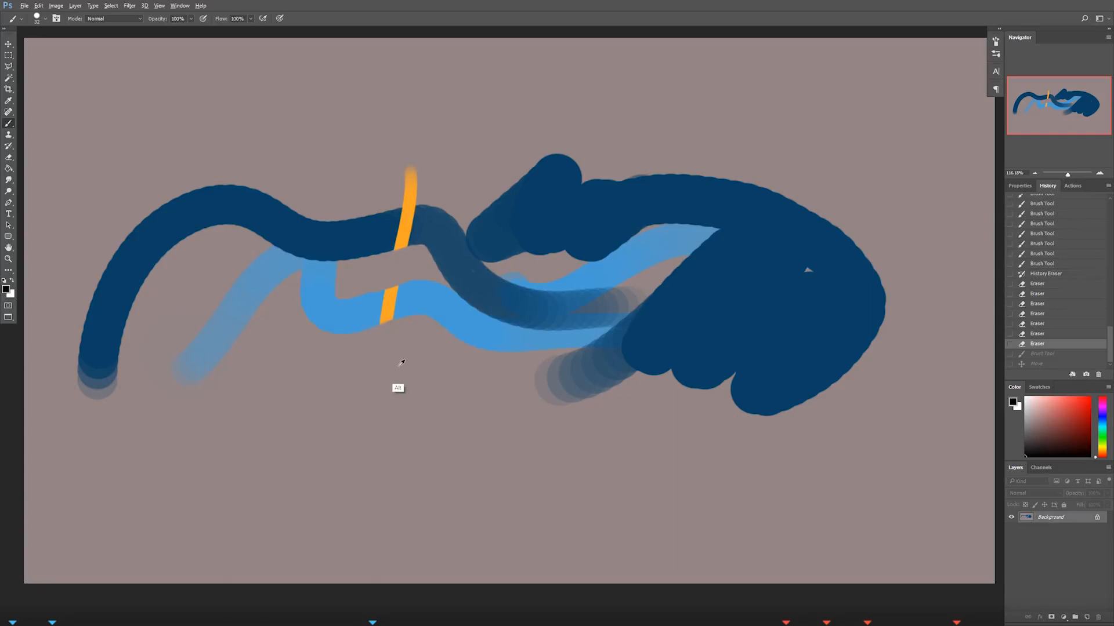
mouse_move(402, 366)
left_mouse_down()
mouse_move(521, 361)
mouse_move(387, 391)
mouse_move(547, 356)
mouse_move(404, 387)
mouse_move(482, 369)
left_mouse_up()
mouse_move(438, 318)
left_mouse_down()
mouse_move(403, 359)
mouse_move(500, 330)
mouse_move(559, 337)
left_mouse_up()
mouse_move(453, 108)
left_mouse_down()
mouse_move(323, 161)
mouse_move(359, 166)
mouse_move(358, 181)
left_mouse_up()
left_click_drag(248, 466, 267, 472)
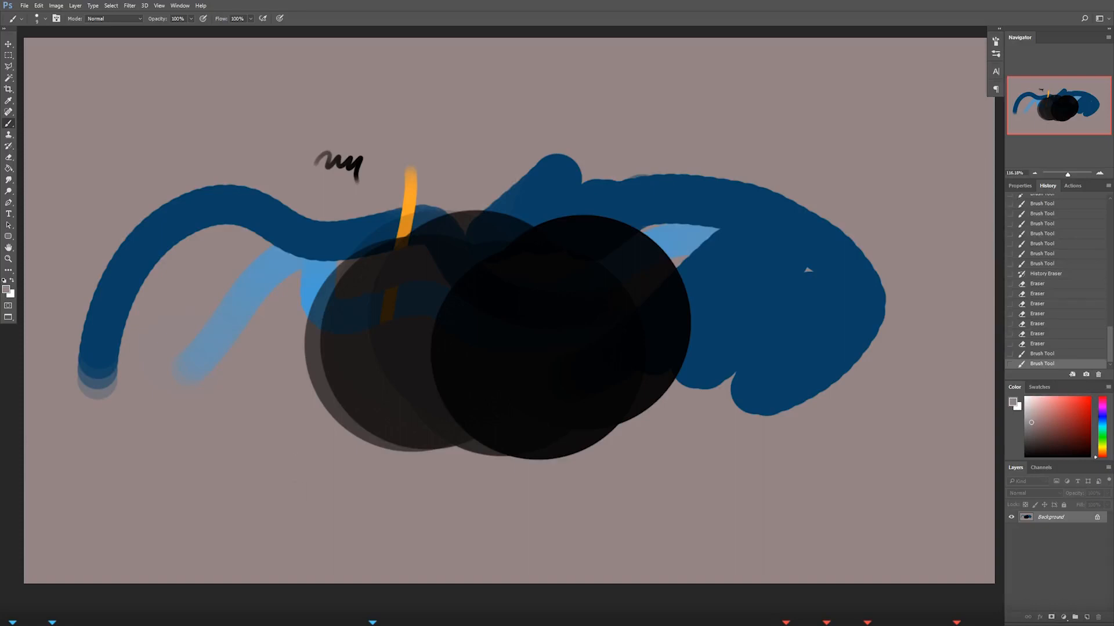
mouse_move(286, 458)
left_mouse_down("alt")
mouse_move(433, 472)
mouse_move(318, 490)
mouse_move(305, 482)
mouse_move(418, 480)
left_mouse_up("alt")
mouse_move(511, 138)
left_mouse_down("alt")
mouse_move(382, 175)
mouse_move(397, 168)
left_mouse_up("alt")
Step: Reopen the keyboard shortcuts for tools, inspect the Increase Brush Size and Decrease Brush Size assignments, and cancel the dialog
left_click(24, 5)
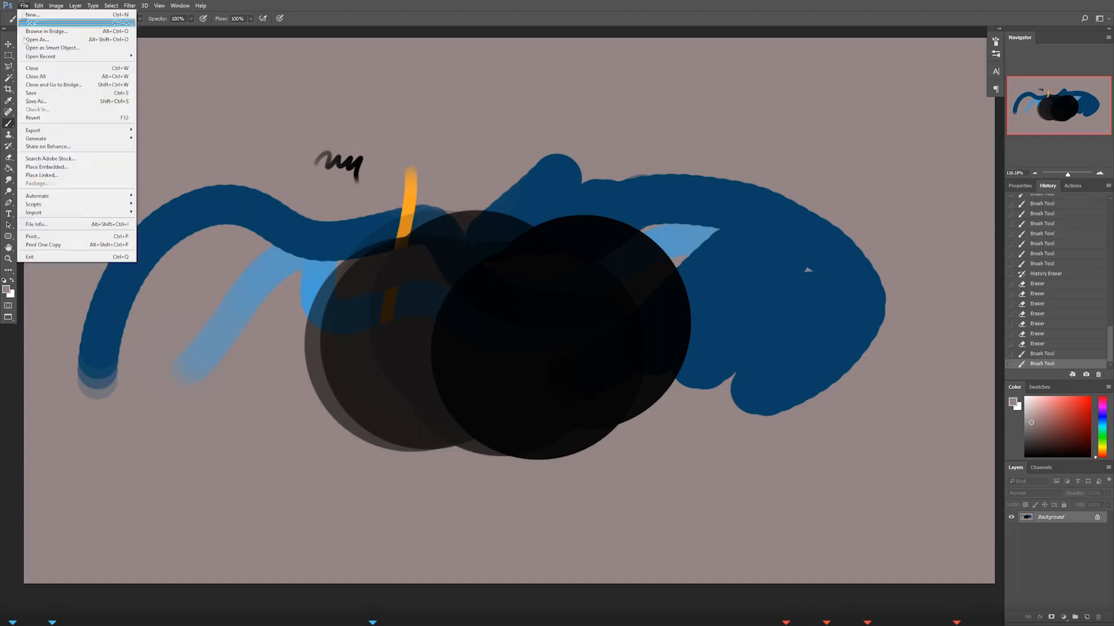
left_click(113, 319)
left_click_drag(457, 143, 381, 163)
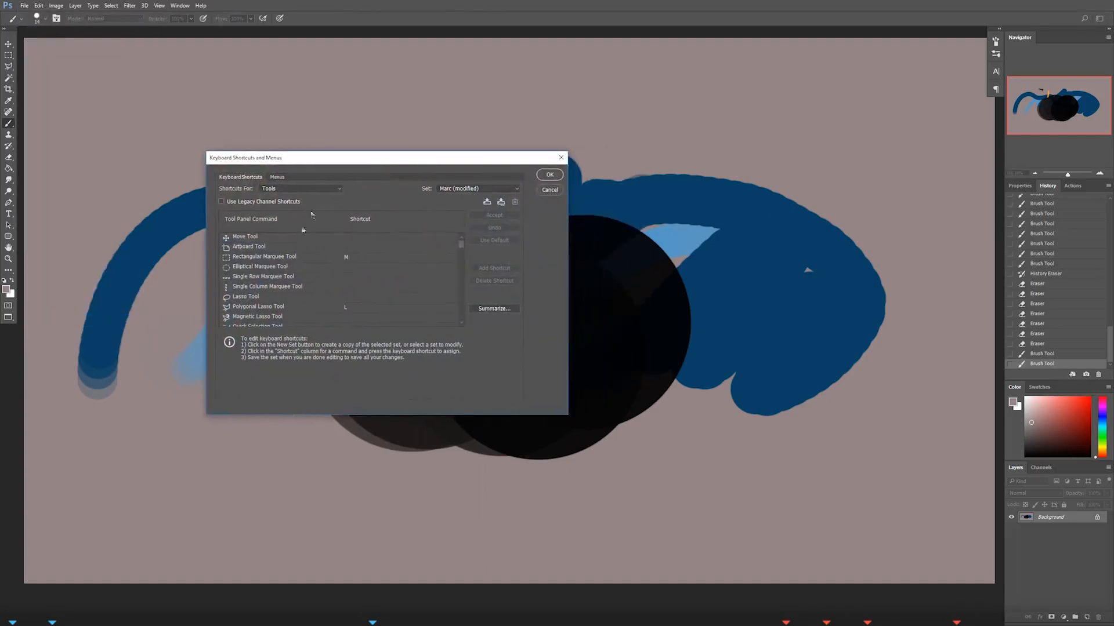
left_click(337, 189)
left_click(329, 190)
left_click_drag(461, 243, 460, 308)
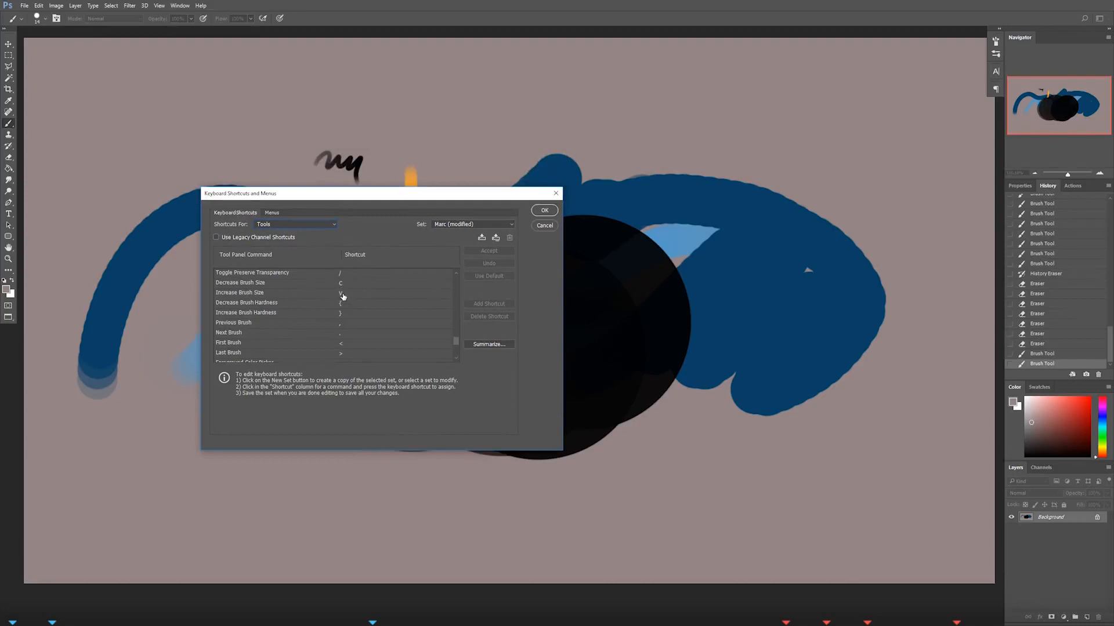
left_click_drag(409, 195, 414, 213)
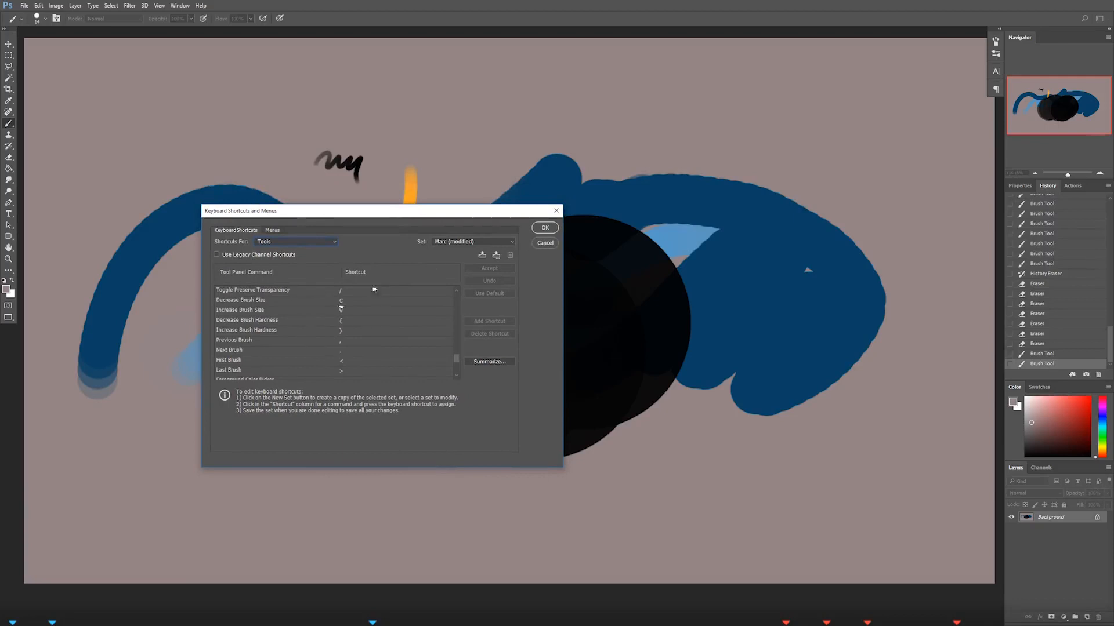
left_click(350, 310)
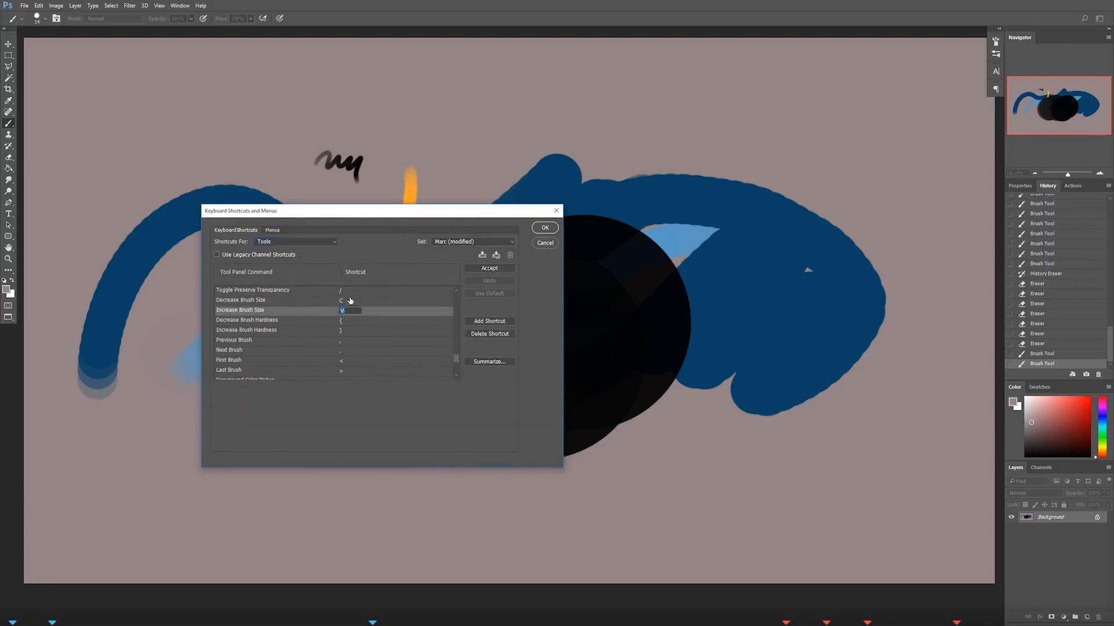
left_click(344, 301)
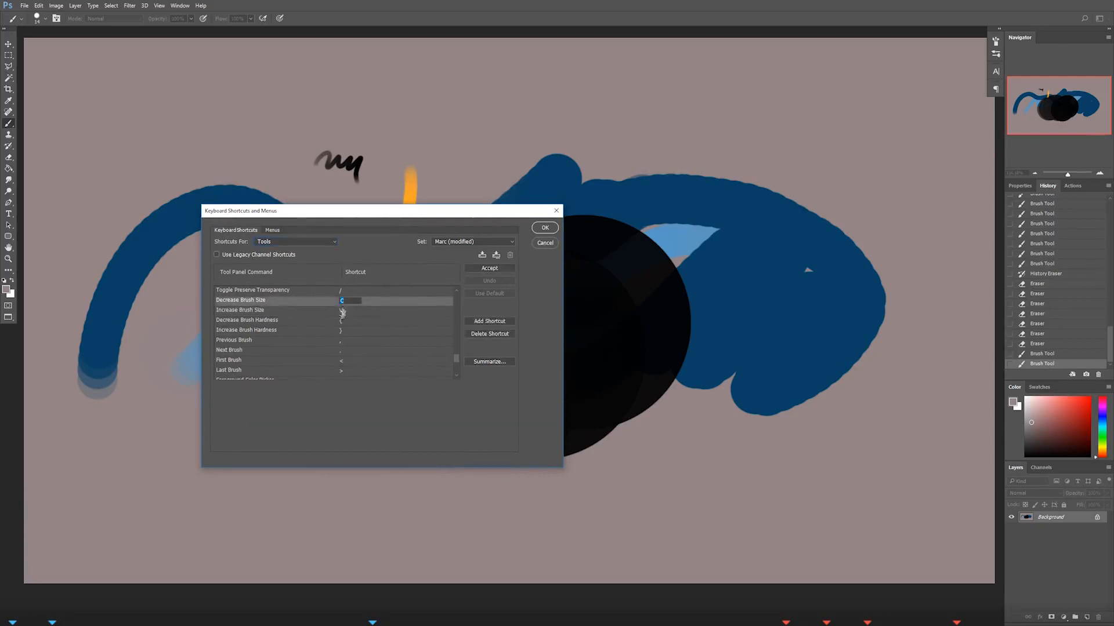
key("Return")
left_click(545, 243)
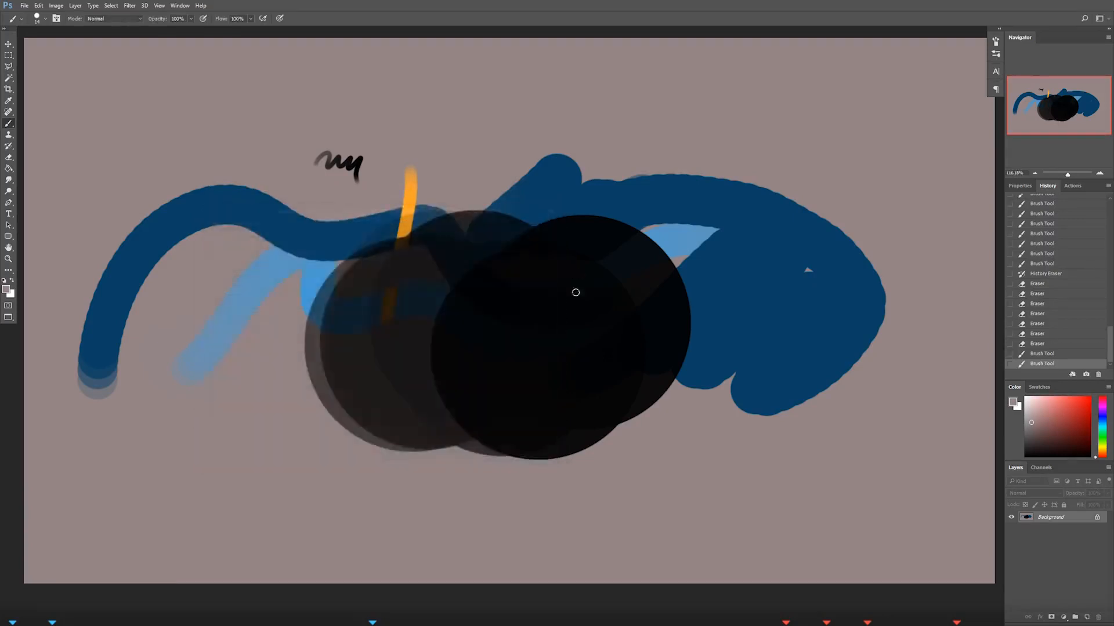
Step: Paint over the black circles and central strokes with the sampled background colour using a very large brush
left_click_drag(428, 354, 439, 291)
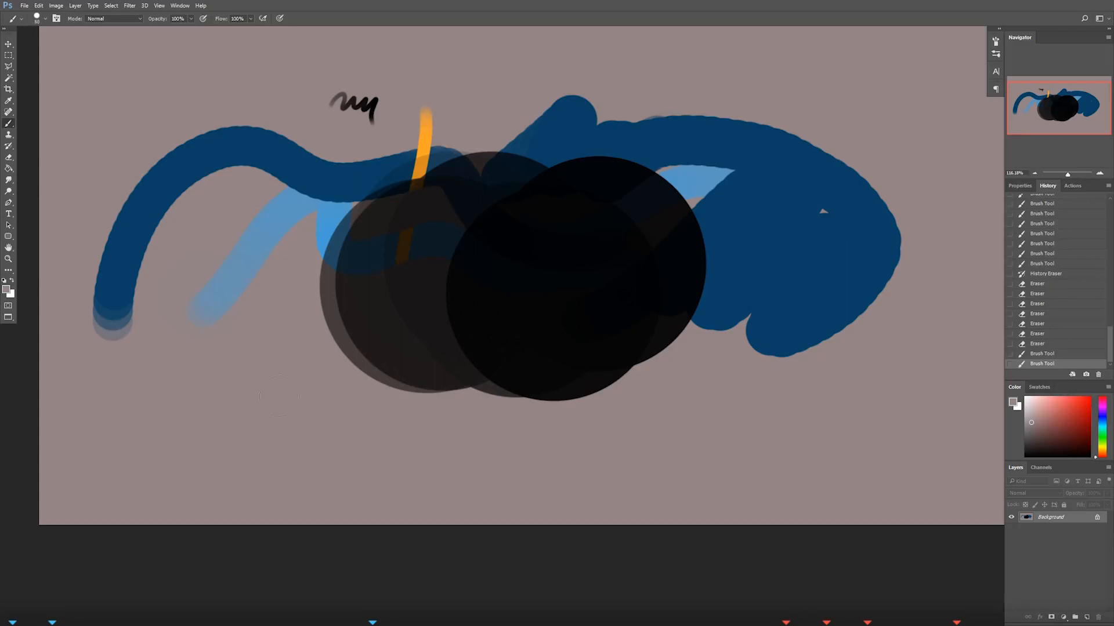
mouse_move(313, 354)
left_mouse_down()
mouse_move(354, 342)
mouse_move(540, 348)
mouse_move(458, 278)
left_mouse_up()
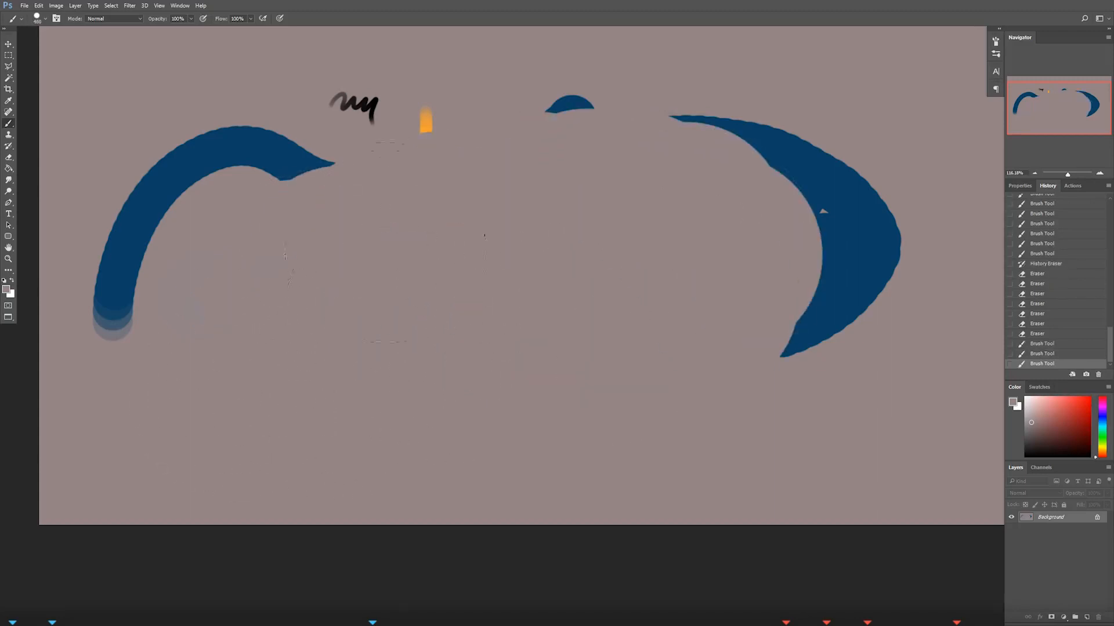
Step: Shrink and enlarge the brush tip repeatedly to demonstrate the brush size shortcuts
key("bracketleft")
key("bracketleft")
key("bracketleft")
key("bracketleft")
key("bracketleft")
key("bracketleft")
key("bracketleft")
key("bracketleft")
key("bracketleft")
key("bracketleft")
key("bracketleft")
key("bracketleft")
key("bracketleft")
key("bracketleft")
key("bracketleft")
key("bracketright")
key("bracketright")
key("bracketright")
key("bracketright")
key("bracketright")
key("bracketright")
key("bracketright")
key("bracketright")
key("bracketright")
key("bracketright")
key("bracketright")
key("bracketright")
key("bracketright")
key("bracketright")
key("bracketright")
key("bracketright")
key("bracketright")
key("bracketright")
key("bracketright")
key("bracketright")
key("bracketleft")
key("bracketleft")
key("bracketleft")
key("bracketleft")
key("bracketleft")
key("bracketleft")
key("bracketleft")
key("bracketleft")
key("bracketleft")
key("bracketleft")
key("bracketleft")
key("bracketleft")
key("bracketright")
key("bracketright")
key("bracketright")
key("bracketright")
key("bracketright")
key("bracketright")
key("bracketright")
key("bracketright")
key("bracketright")
key("bracketright")
key("bracketright")
key("bracketright")
key("bracketright")
key("bracketright")
key("bracketright")
key("bracketright")
key("bracketright")
key("bracketright")
key("bracketright")
key("bracketright")
key("bracketleft")
key("bracketleft")
key("bracketright")
Step: Sample the dark blue, black and background colours in turn from the artwork as the foreground colour
left_click(865, 256, "alt")
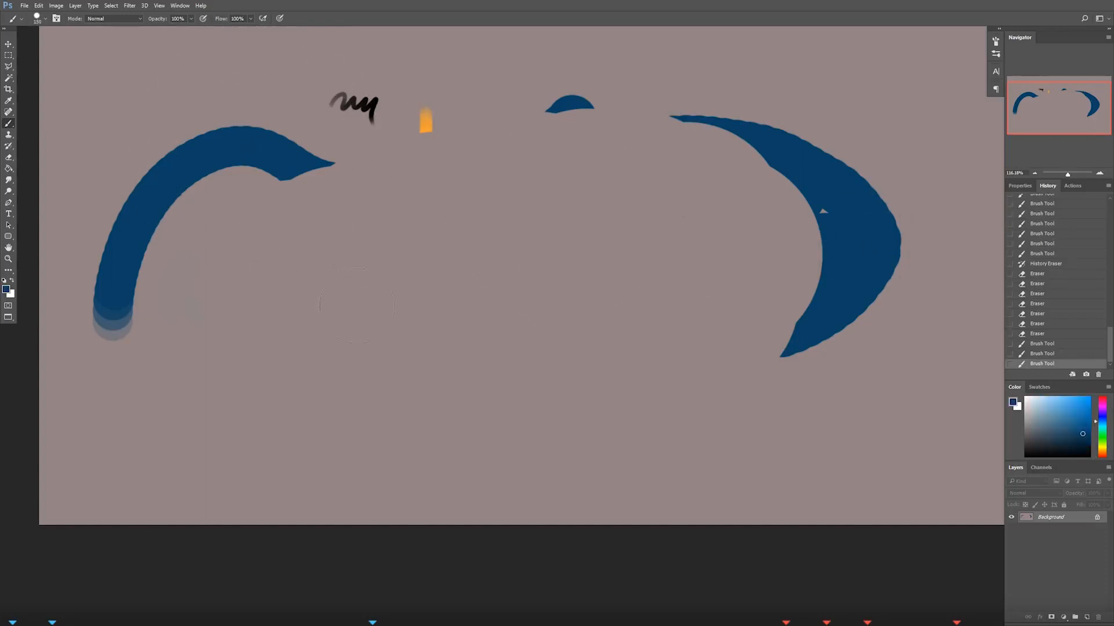
left_click_drag(396, 253, 382, 312)
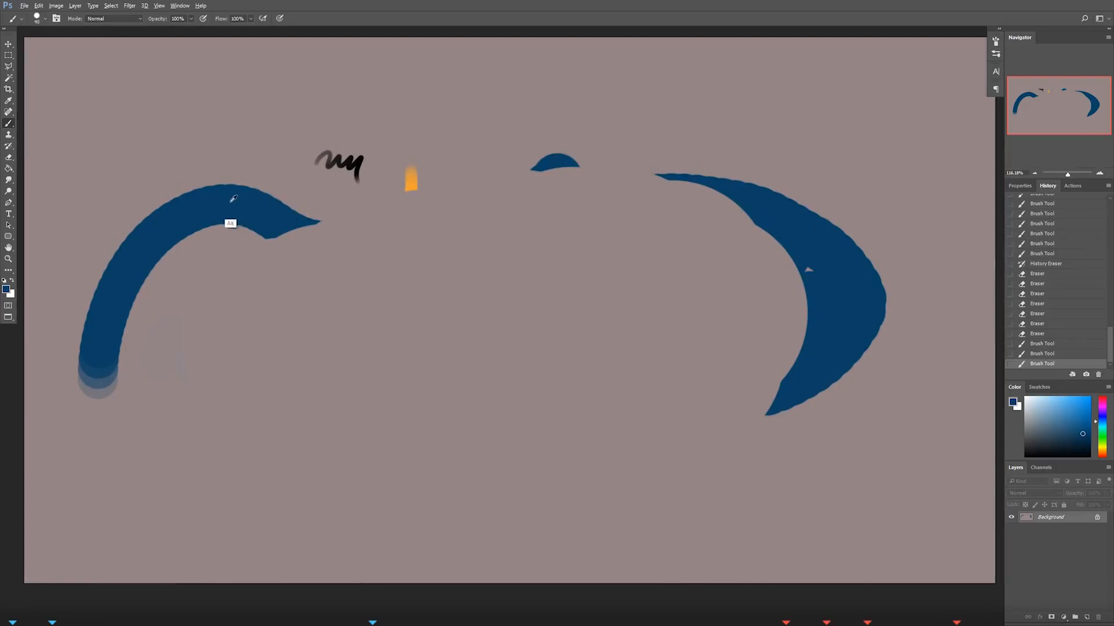
left_click(256, 177, "alt")
left_click(351, 169, "alt")
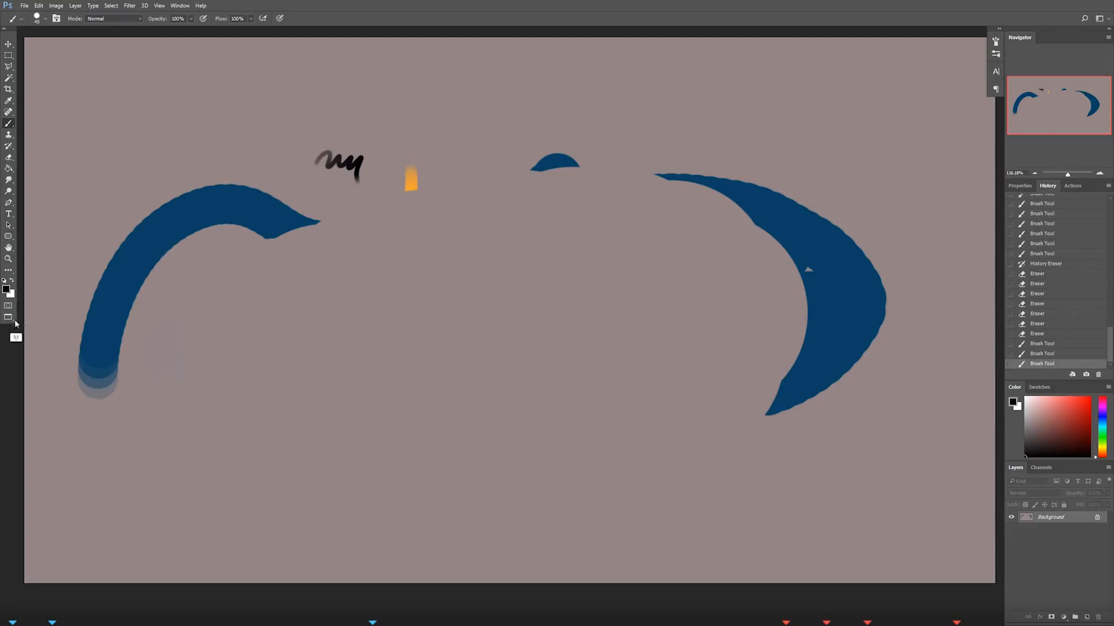
left_click(731, 210, "alt")
left_click(566, 165, "alt")
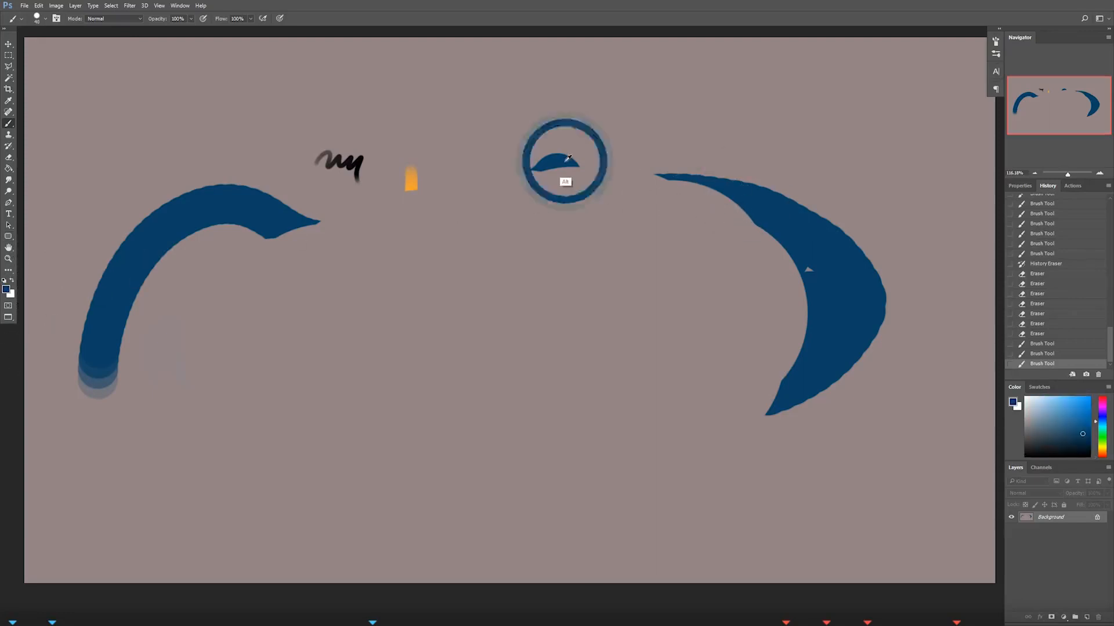
left_click(272, 219, "alt")
left_click(355, 162, "alt")
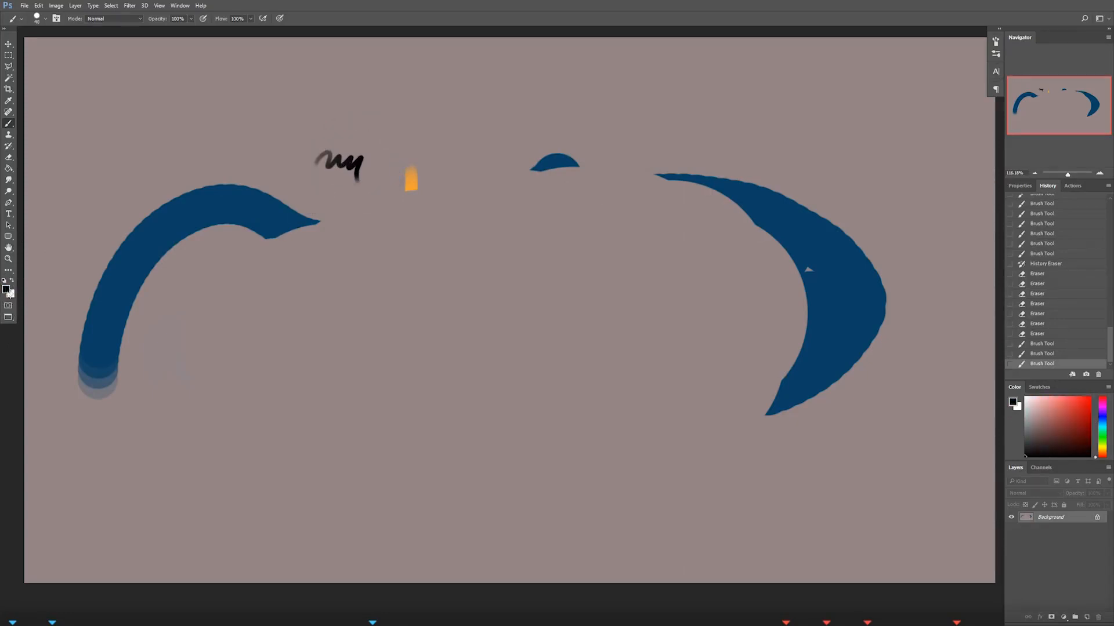
left_click(206, 221, "alt")
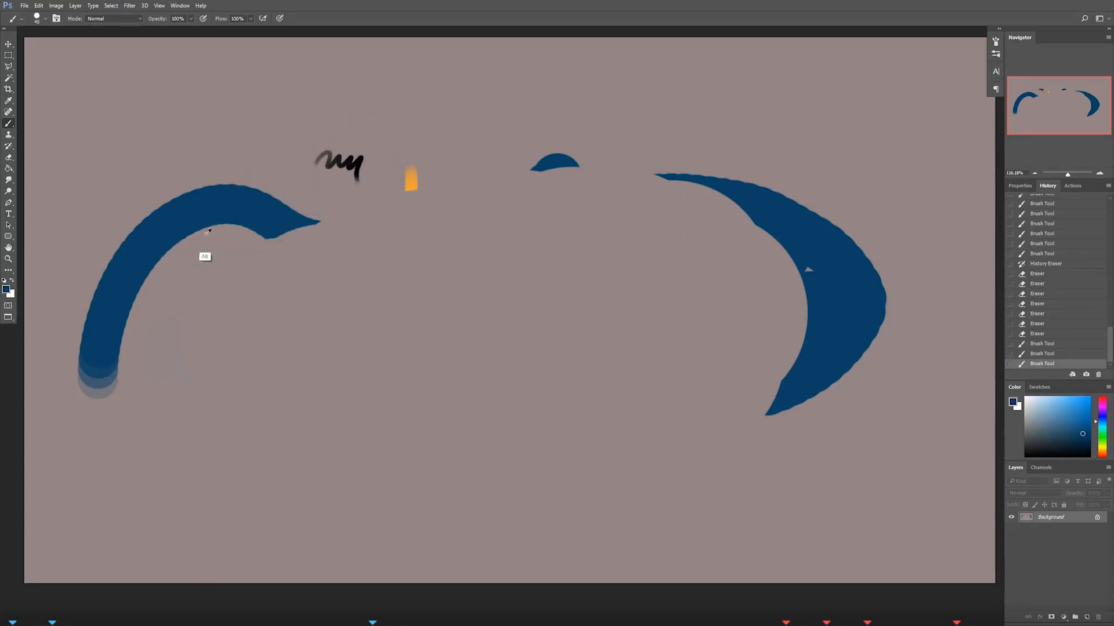
left_click(294, 313, "alt")
Step: Sample the dark blue crescent, shift the hue to red, and paint a large dark red shape left of centre
left_click(793, 199, "alt")
left_click_drag(1100, 445, 1101, 458)
key("]")
left_click_drag(564, 382, 471, 372)
mouse_move(425, 360)
left_mouse_down()
mouse_move(396, 342)
mouse_move(392, 326)
mouse_move(451, 377)
left_mouse_up()
key("]")
key("]")
key("]")
key("]")
key("]")
key("]")
key("]")
key("]")
key("]")
key("]")
key("]")
key("]")
Step: Pick bright red (ef1515) as the foreground colour and paint a large shape over the dark red one's right side
left_click(1085, 401)
key("[")
key("[")
key("[")
key("[")
mouse_move(513, 356)
left_mouse_down()
mouse_move(581, 376)
mouse_move(630, 358)
left_mouse_up()
key("]")
key("]")
key("]")
key("]")
key("]")
mouse_move(545, 320)
left_mouse_down()
mouse_move(589, 347)
mouse_move(644, 384)
mouse_move(534, 341)
mouse_move(609, 336)
left_mouse_up()
Step: Reduce the brush to a small tip
key("[")
key("[")
key("[")
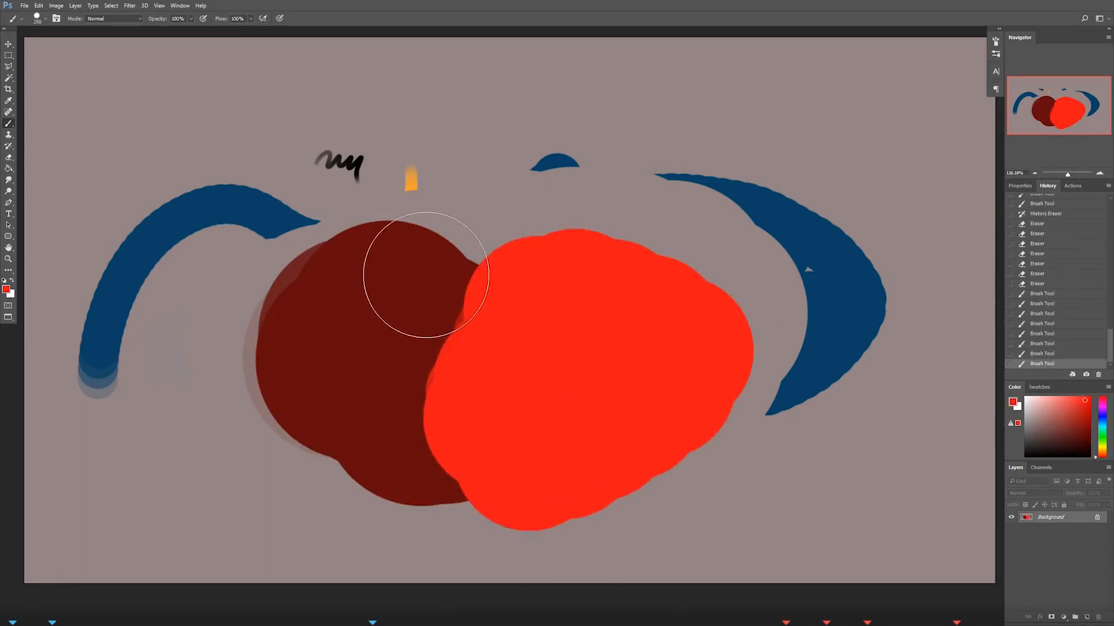
key("[")
key("[")
key("[")
key("[")
key("[")
key("[")
key("[")
key("[")
key("[")
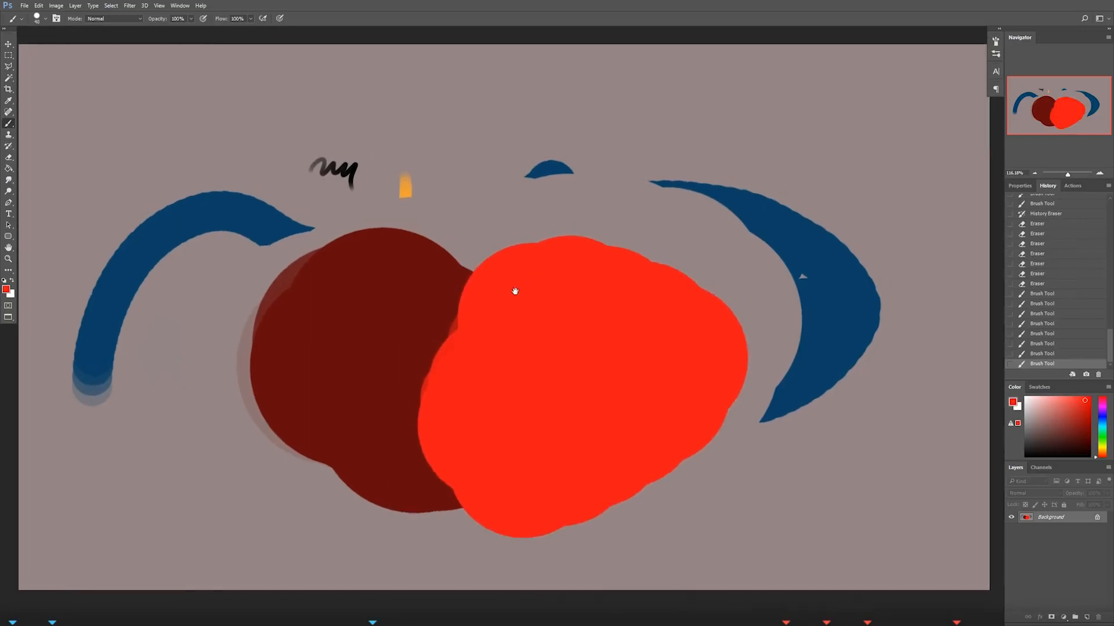
Step: Open the foreground colour picker to inspect it and close it without changing the colour
left_click(7, 288)
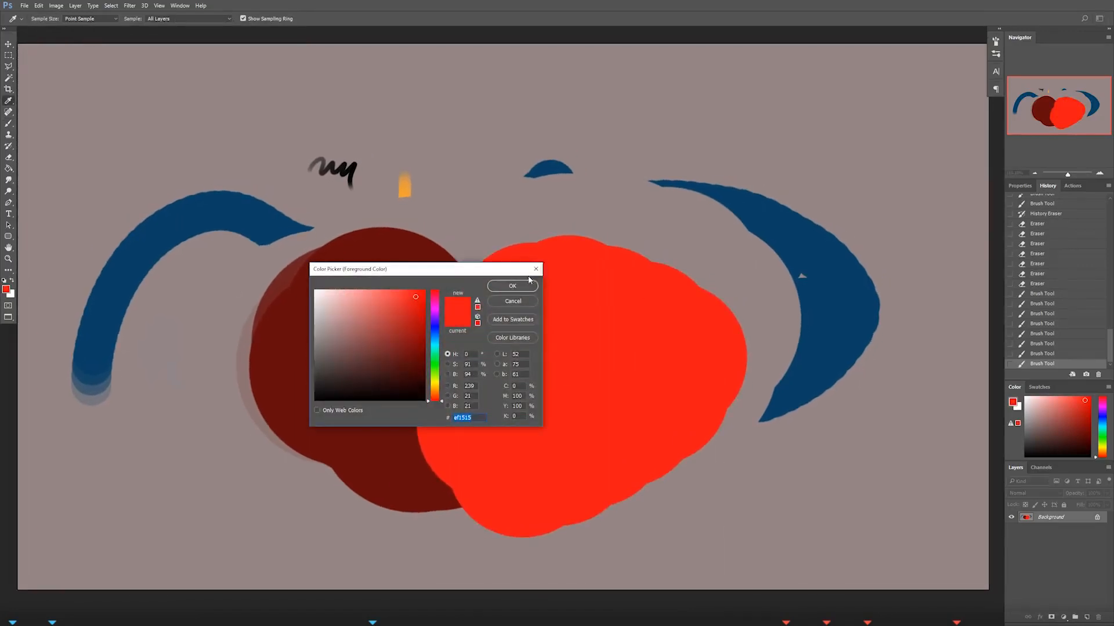
left_click(533, 270)
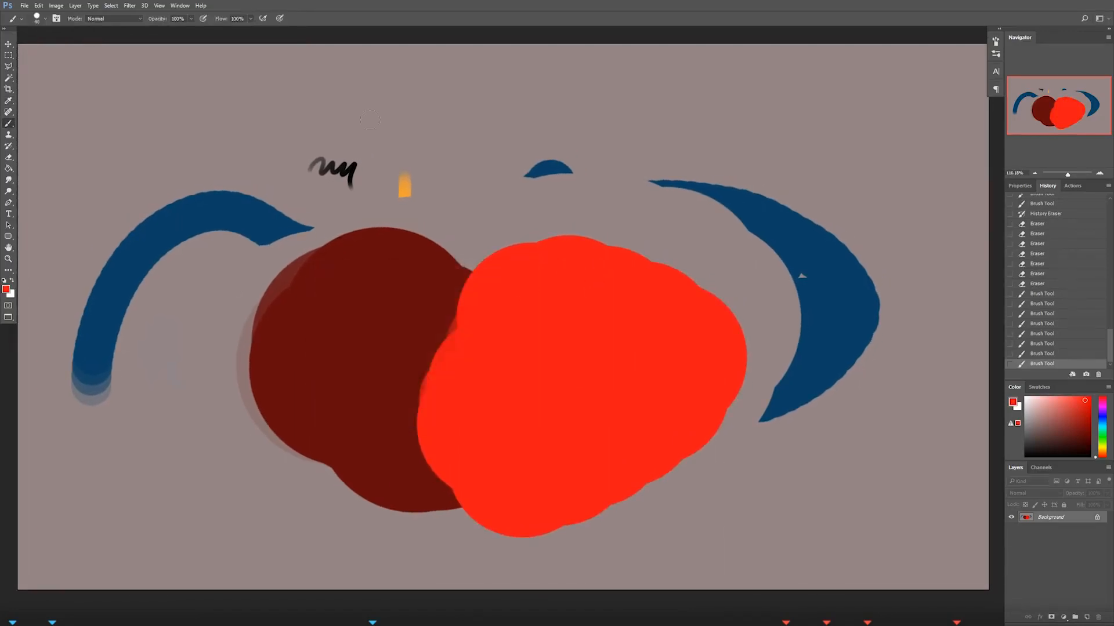
Step: Sample the faint edge tone of the dark red shape and paint over the orange mark and the black scribble
left_click(246, 346, "alt")
key("bracketleft")
mouse_move(426, 139)
left_mouse_down()
mouse_move(406, 192)
mouse_move(449, 162)
left_mouse_up()
key("bracketright")
key("bracketright")
mouse_move(380, 156)
left_mouse_down()
mouse_move(310, 165)
mouse_move(348, 180)
left_mouse_up()
Step: Enlarge the brush and paint a row of overlapping swatches above the shapes, sampling brownish red, dark red, bright red and dark blue in turn
left_click(298, 262, "alt")
key("bracketright")
key("bracketright")
key("bracketright")
key("bracketright")
mouse_move(455, 157)
left_mouse_down()
mouse_move(507, 185)
mouse_move(572, 144)
mouse_move(603, 168)
mouse_move(708, 155)
mouse_move(815, 184)
left_mouse_up()
left_click(355, 275, "alt")
left_click(567, 301, "alt")
left_click(758, 231, "alt")
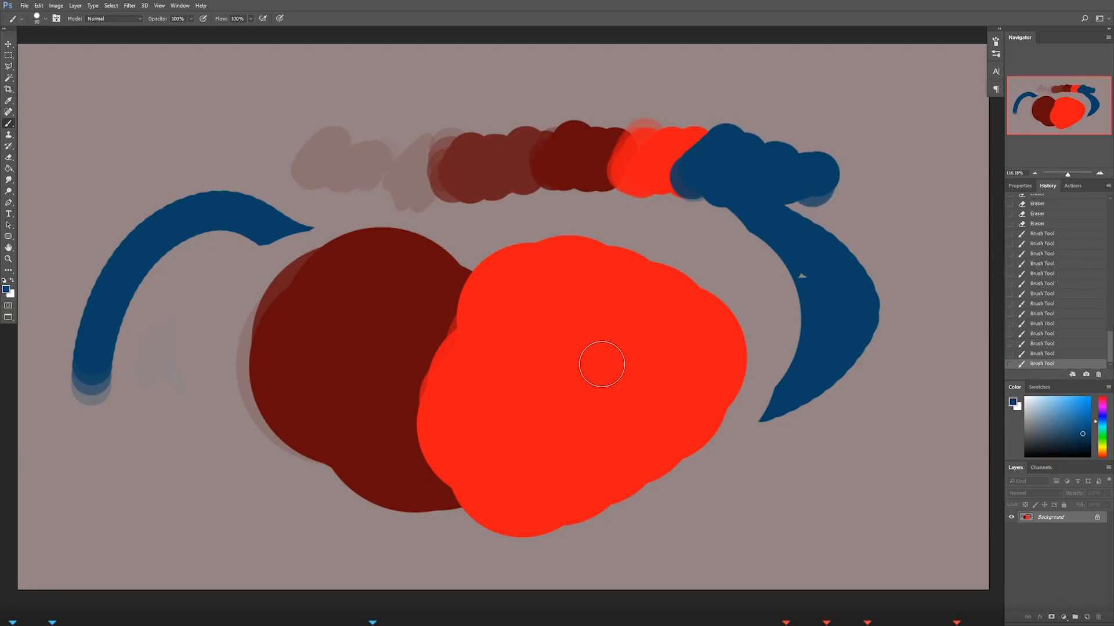
Step: Paint a small dark blue dab above the bright red shape with a reduced brush, and extend it into a larger blob with an enlarged brush
left_click_drag(473, 368, 481, 358)
left_click_drag(474, 396, 476, 397)
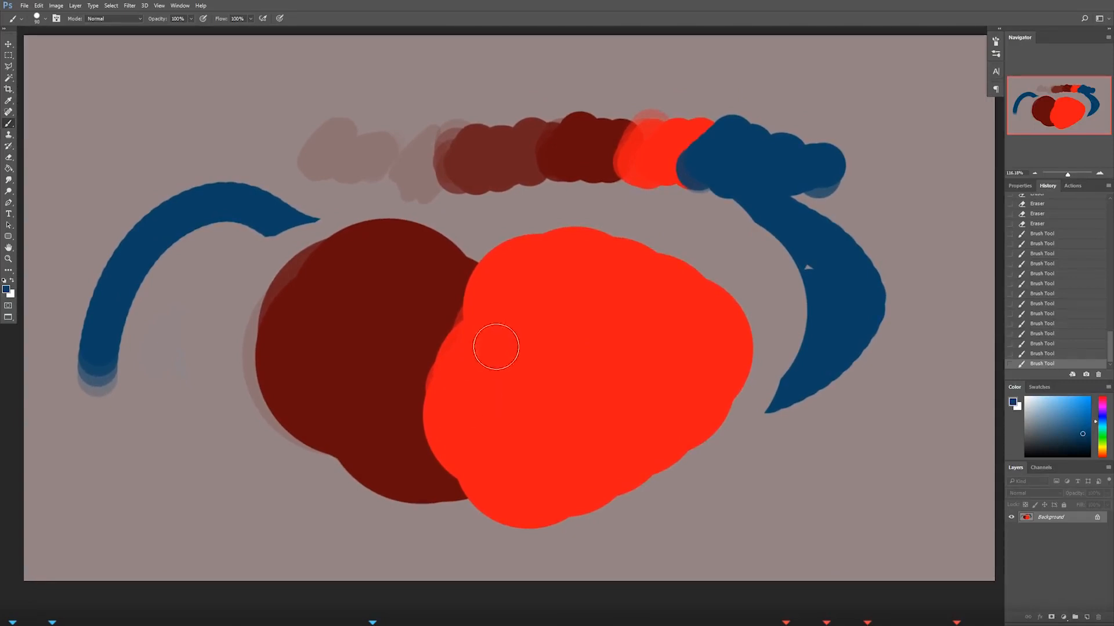
left_click_drag(504, 343, 490, 354)
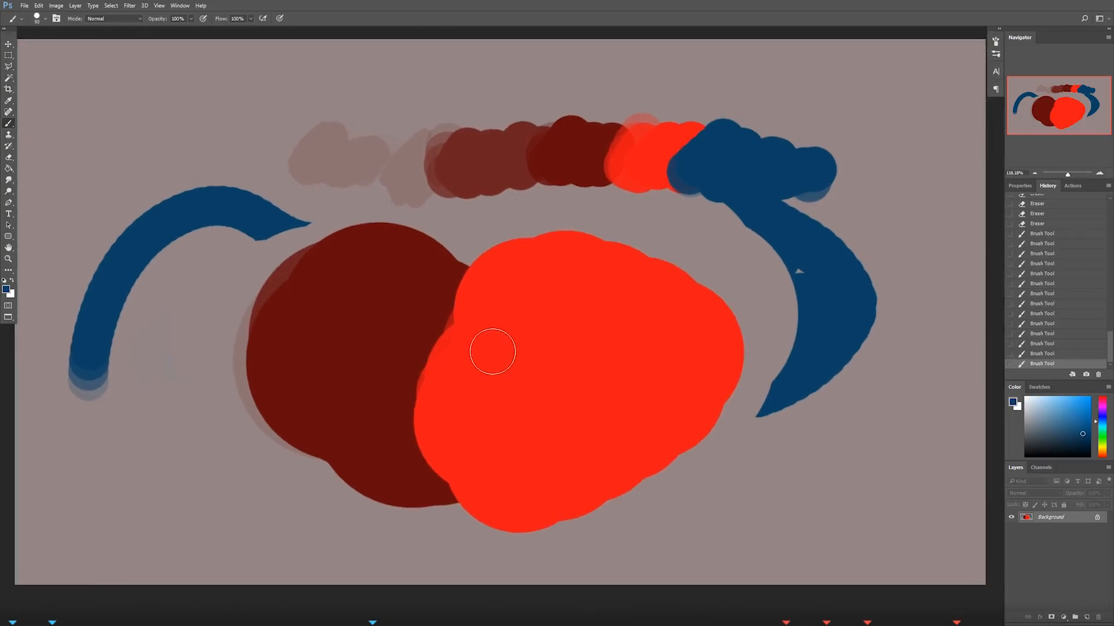
key("bracketleft")
key("bracketleft")
key("bracketleft")
key("bracketleft")
left_click(467, 225)
left_click_drag(471, 222, 554, 222)
key("bracketright")
key("bracketright")
key("bracketright")
key("bracketright")
key("bracketright")
key("bracketright")
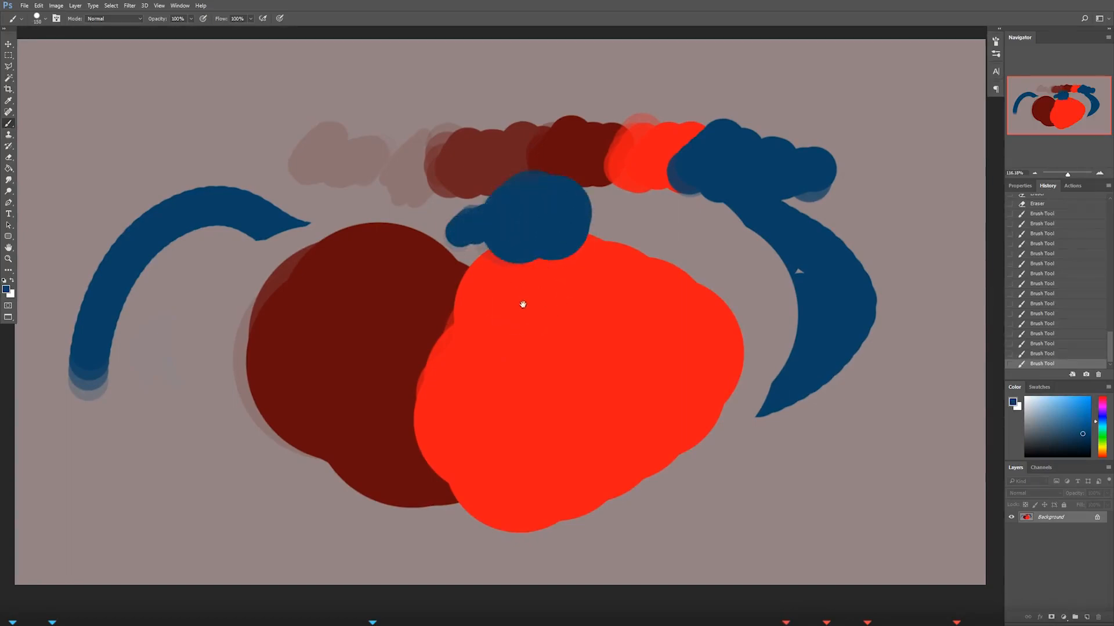
Step: Sample the dark red, the grey background, the dark red swatch and the dark blue swatch in turn, ending on dark blue
mouse_move(512, 311)
left_mouse_down()
mouse_move(530, 368)
mouse_move(464, 294)
mouse_move(609, 272)
mouse_move(489, 364)
mouse_move(539, 286)
mouse_move(527, 313)
left_mouse_up()
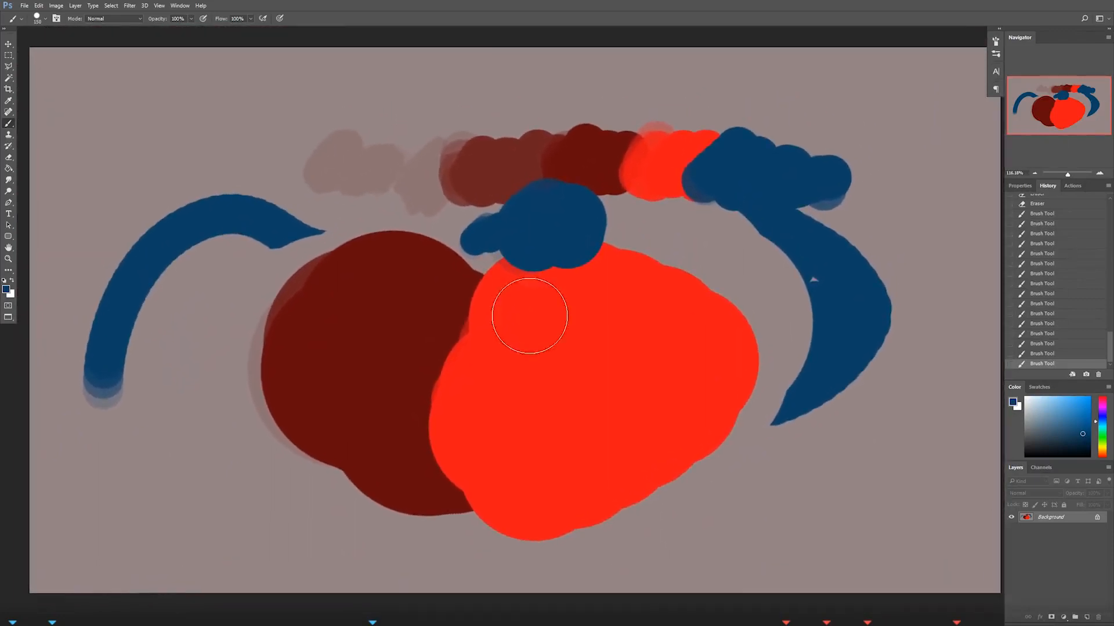
left_click(423, 325, "alt")
left_click(454, 228, "alt")
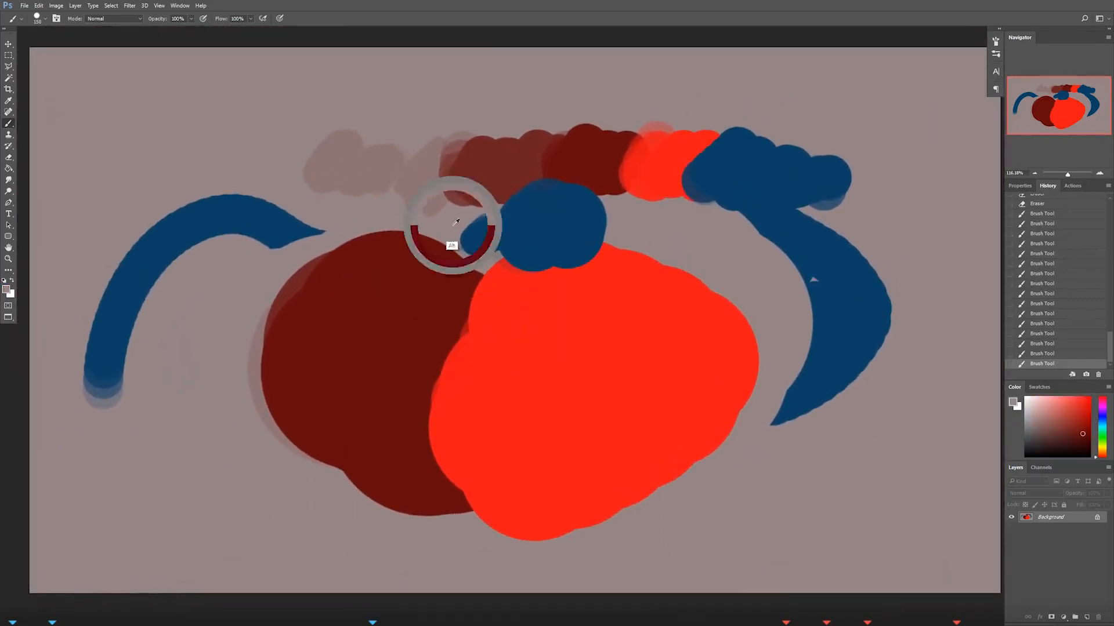
left_click(591, 173, "alt")
left_click(714, 179, "alt")
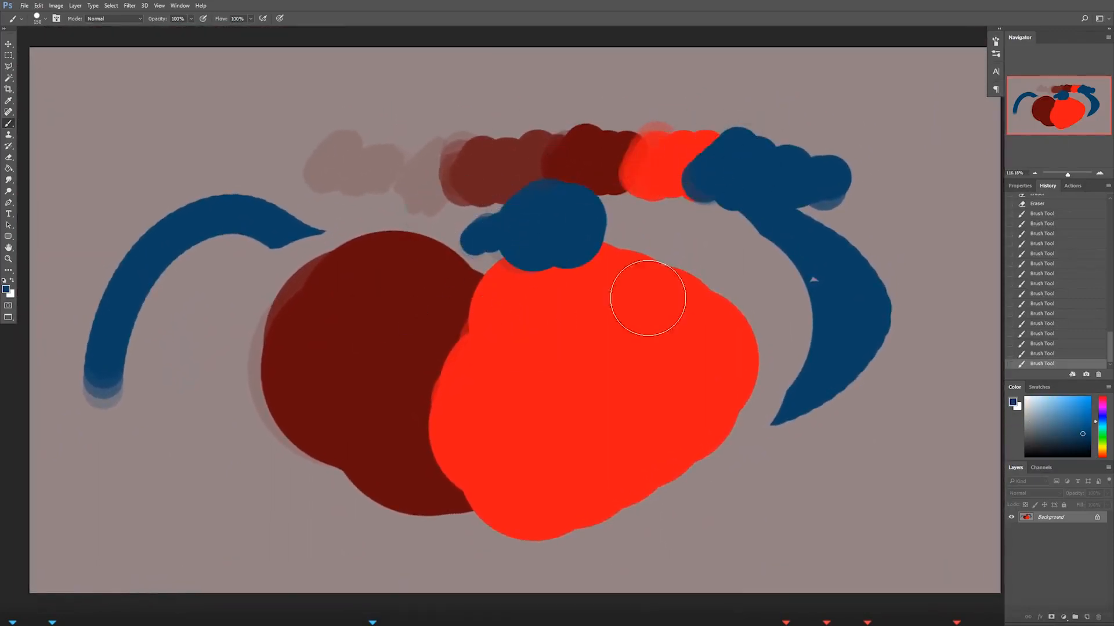
mouse_move(577, 346)
left_mouse_down()
mouse_move(564, 351)
mouse_move(570, 340)
left_mouse_up()
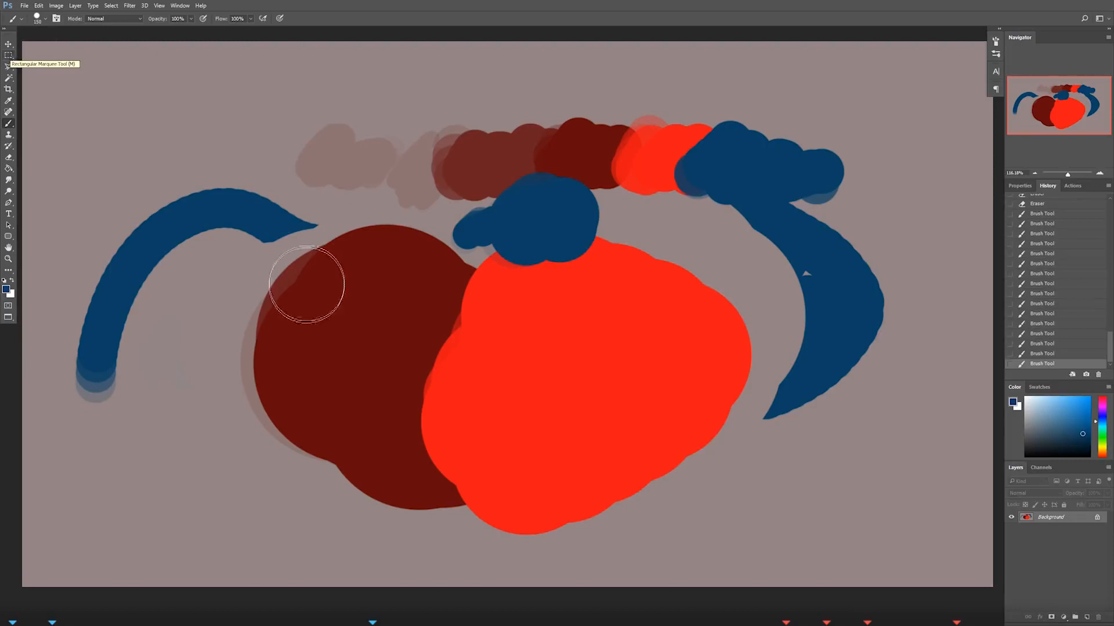
Step: Select a rectangle over the dark red shape and part of the bright red one, brush it full with dark blue, and deselect
key("m")
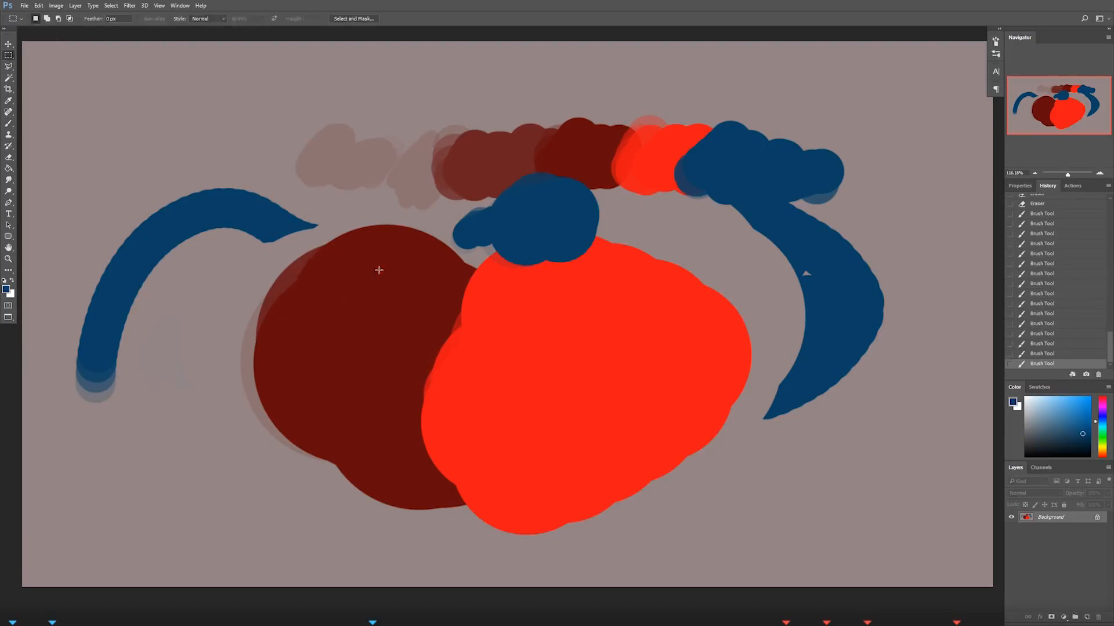
left_click_drag(183, 121, 557, 440)
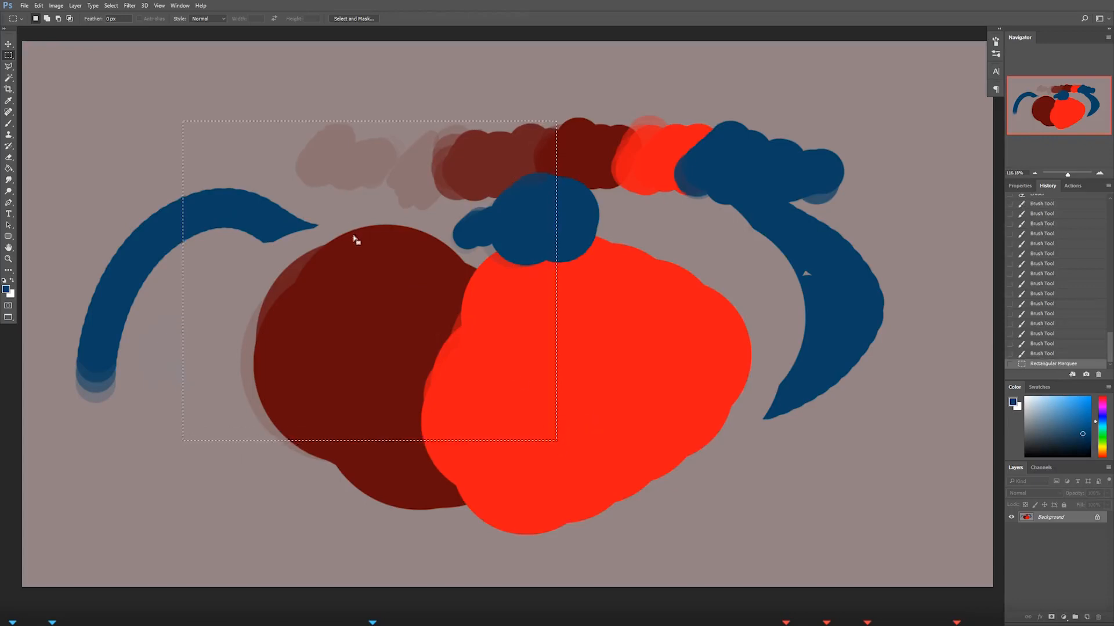
left_click(10, 124)
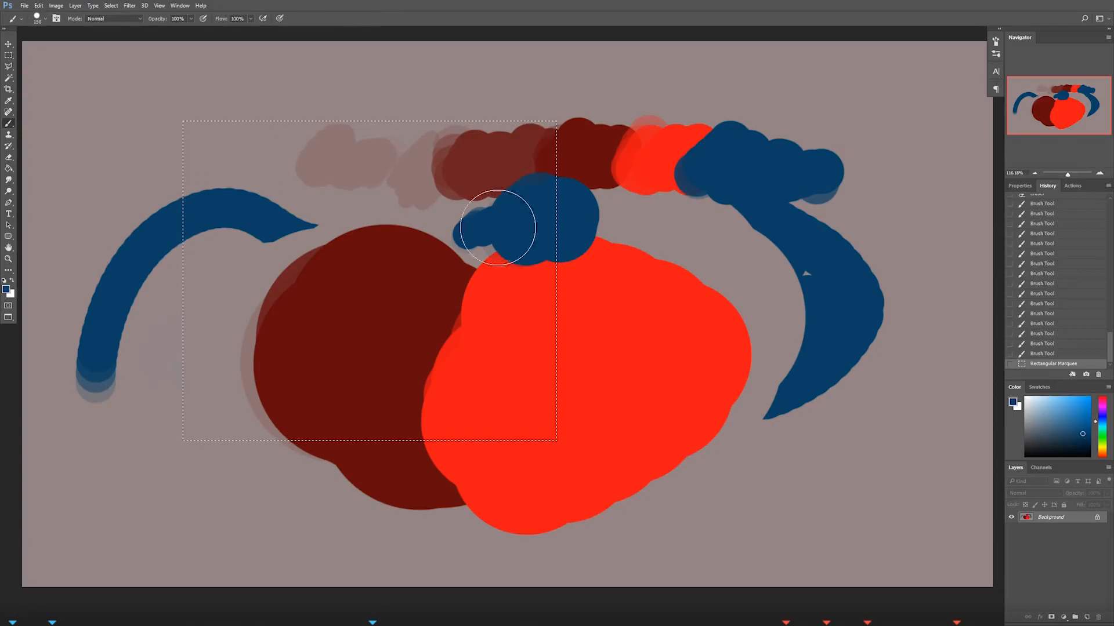
mouse_move(516, 269)
left_mouse_down()
mouse_move(543, 220)
mouse_move(547, 255)
mouse_move(428, 472)
mouse_move(350, 348)
mouse_move(221, 246)
mouse_move(221, 110)
mouse_move(209, 324)
mouse_move(549, 129)
mouse_move(410, 298)
left_mouse_up()
key("ctrl+d")
Step: Reduce the brush to about half its size
key("bracketleft")
key("bracketleft")
key("bracketleft")
key("bracketleft")
key("bracketleft")
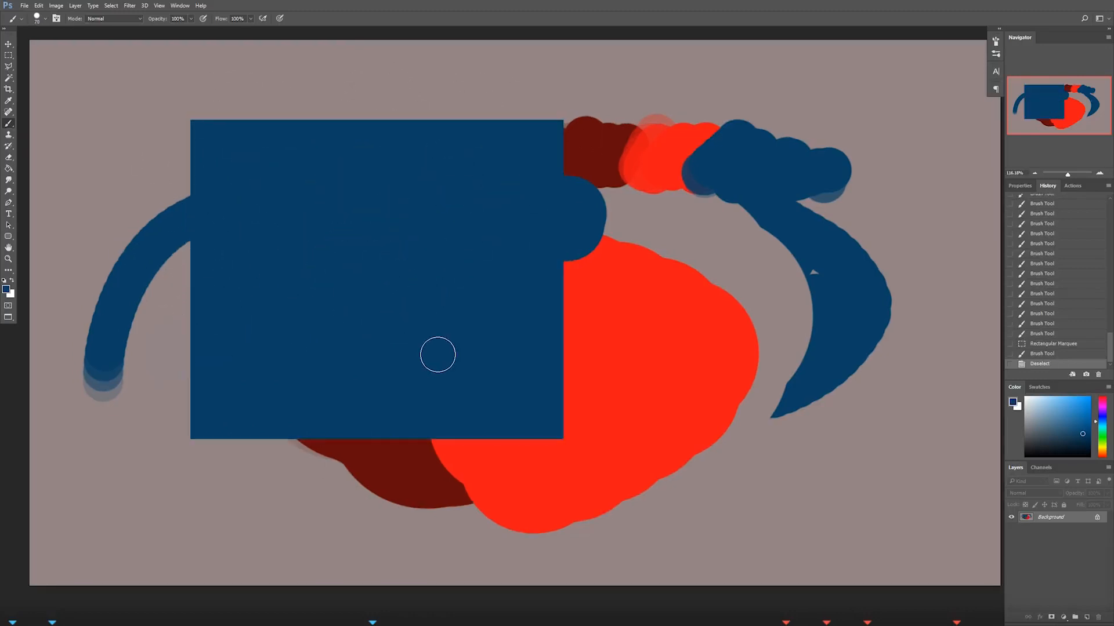
mouse_move(460, 377)
left_mouse_down()
mouse_move(450, 385)
mouse_move(455, 372)
left_mouse_up()
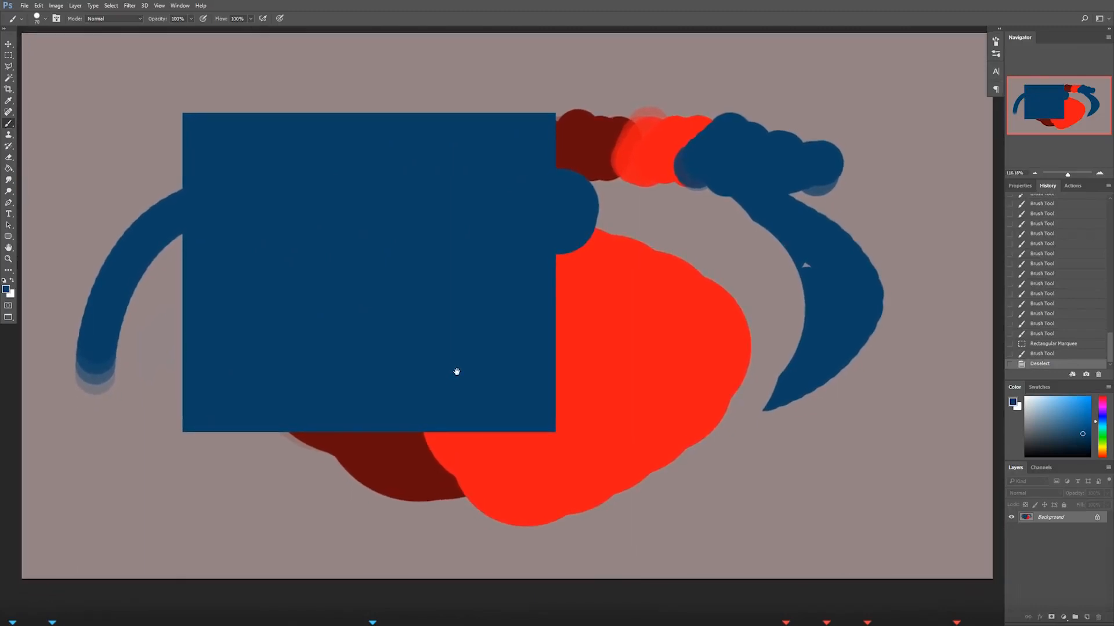
left_click_drag(503, 384, 509, 411)
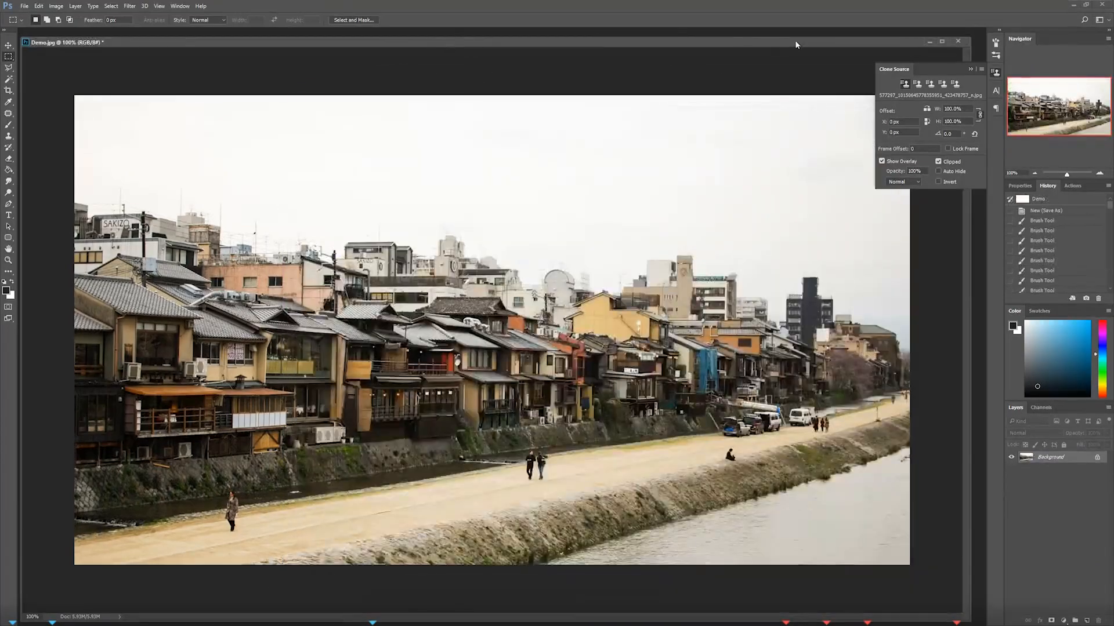
Step: Rearrange the document windows so the tea bowl image is in front, and enlarge its window around the whole picture
left_click_drag(795, 40, 779, 37)
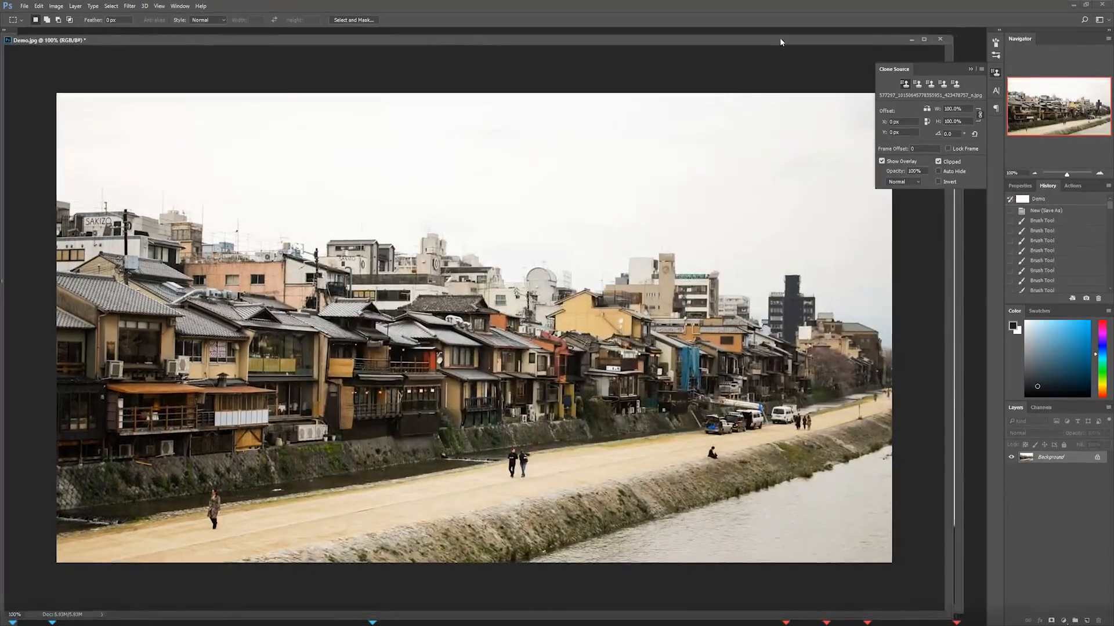
left_click_drag(952, 620, 622, 553)
left_click_drag(505, 45, 519, 86)
left_click_drag(645, 102, 573, 63)
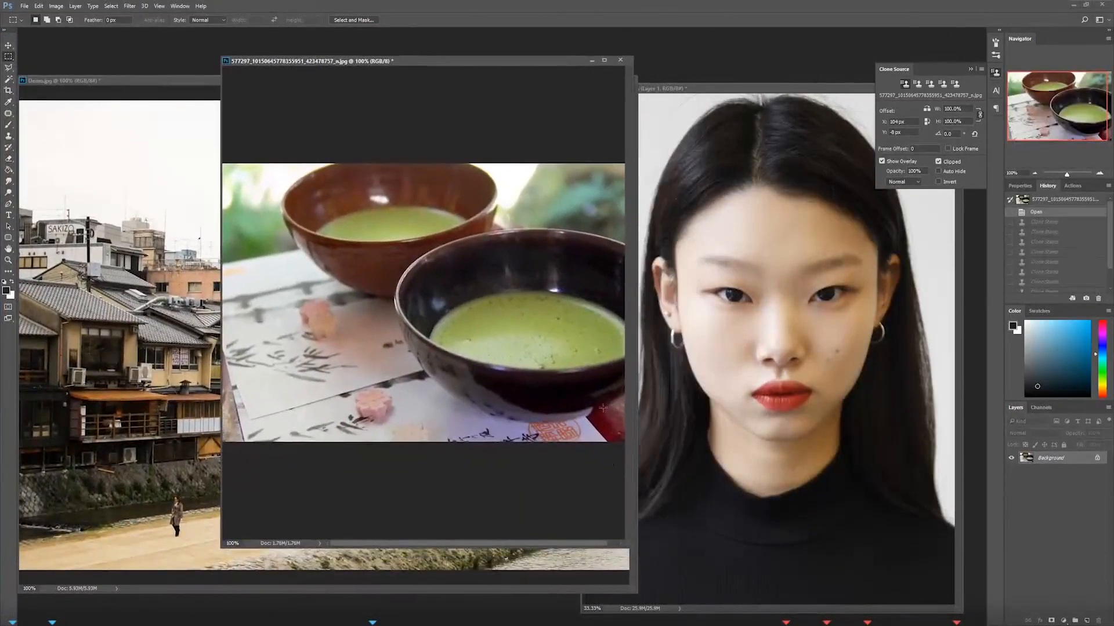
left_click_drag(632, 548, 776, 619)
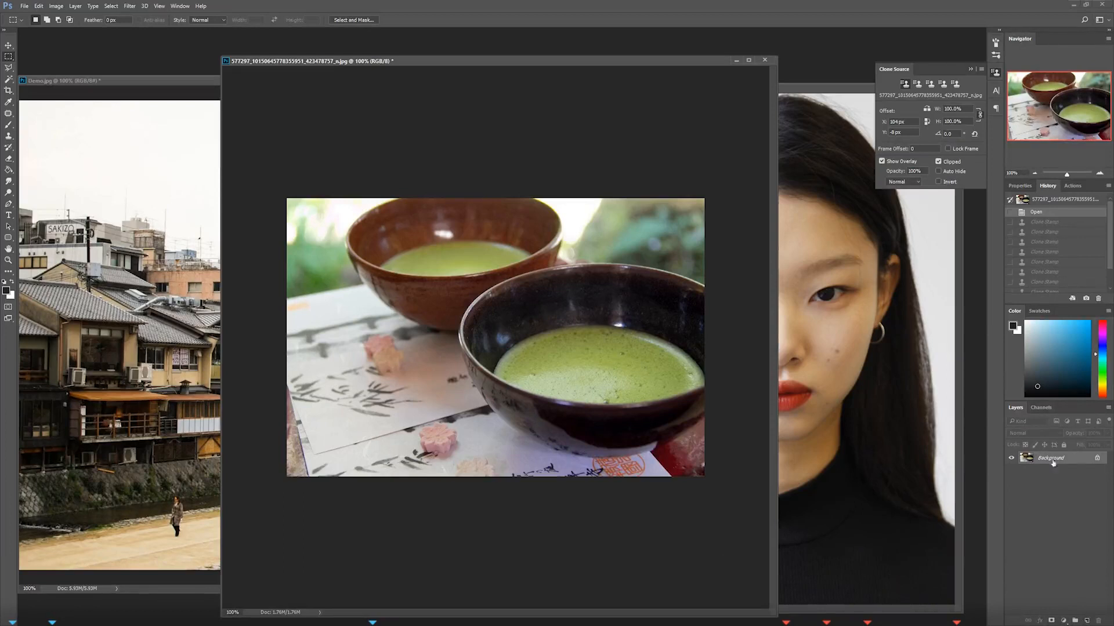
Step: Add a new layer above the tea bowl background and rename it "Layer 1sdf"
left_click(1086, 621)
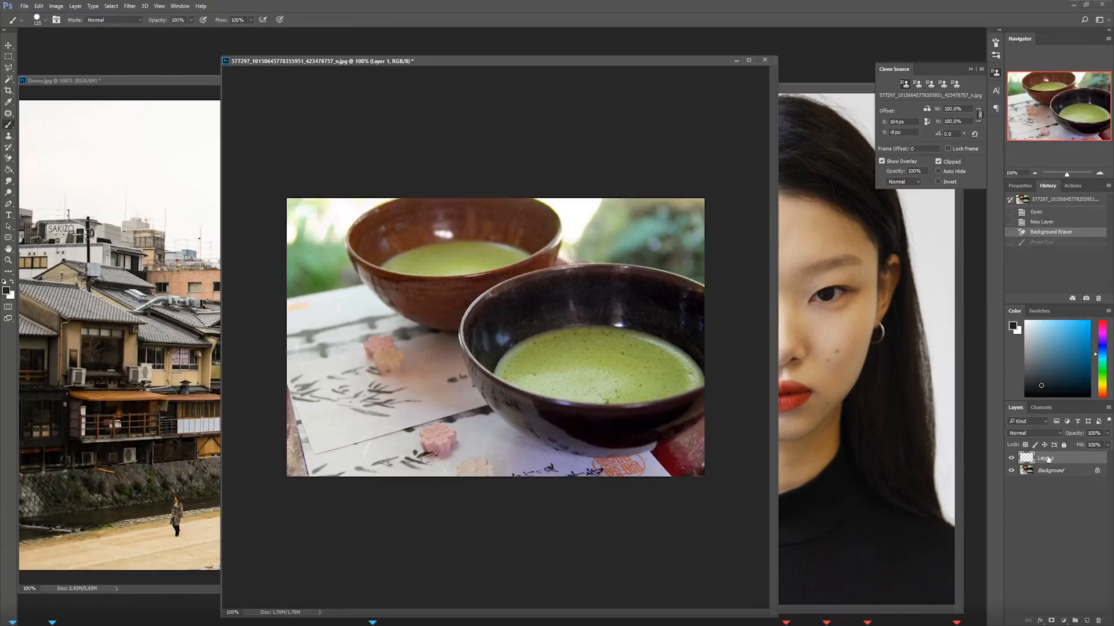
double_click(1044, 459)
left_click(1055, 459)
type("sdf")
left_click(1061, 529)
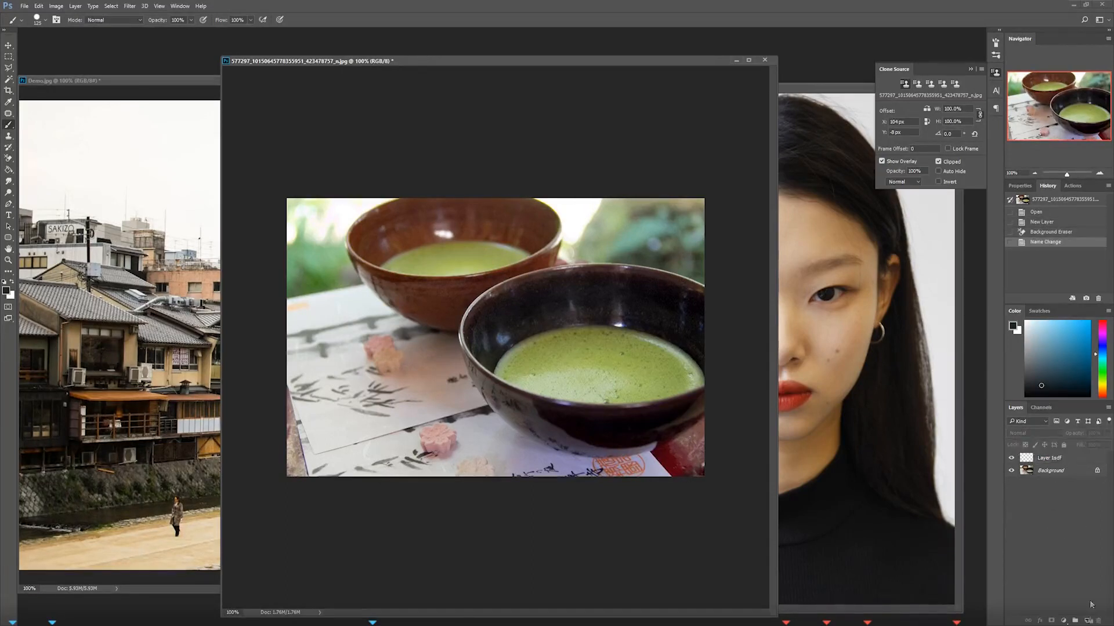
Step: Add three new empty layers on top of the Layer 1sdf layer
left_click(1088, 621)
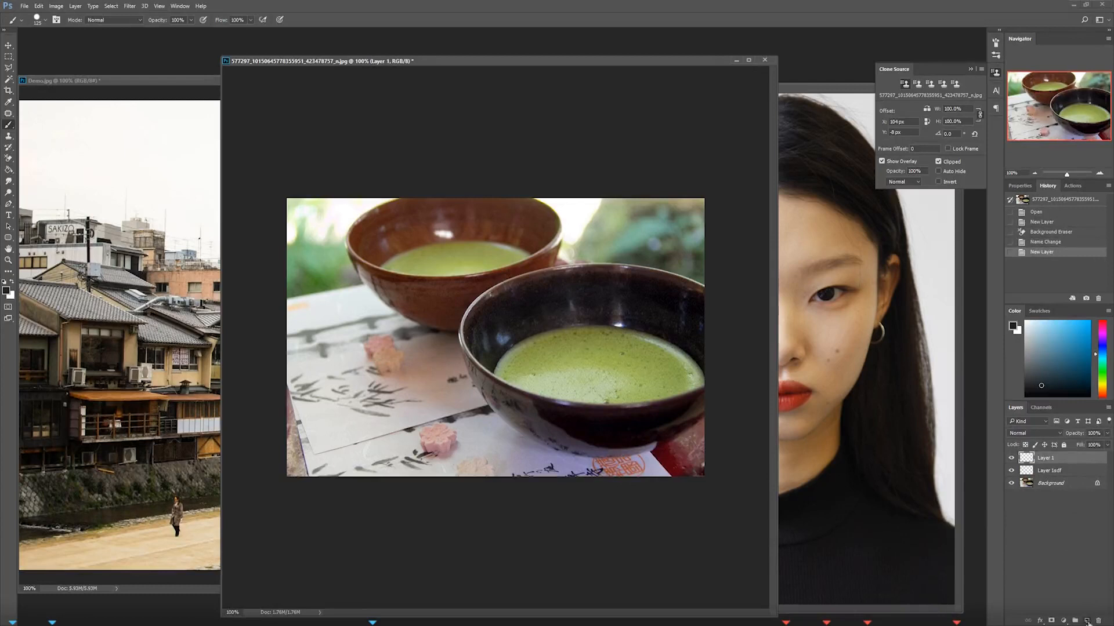
left_click(1088, 621)
left_click(1088, 621)
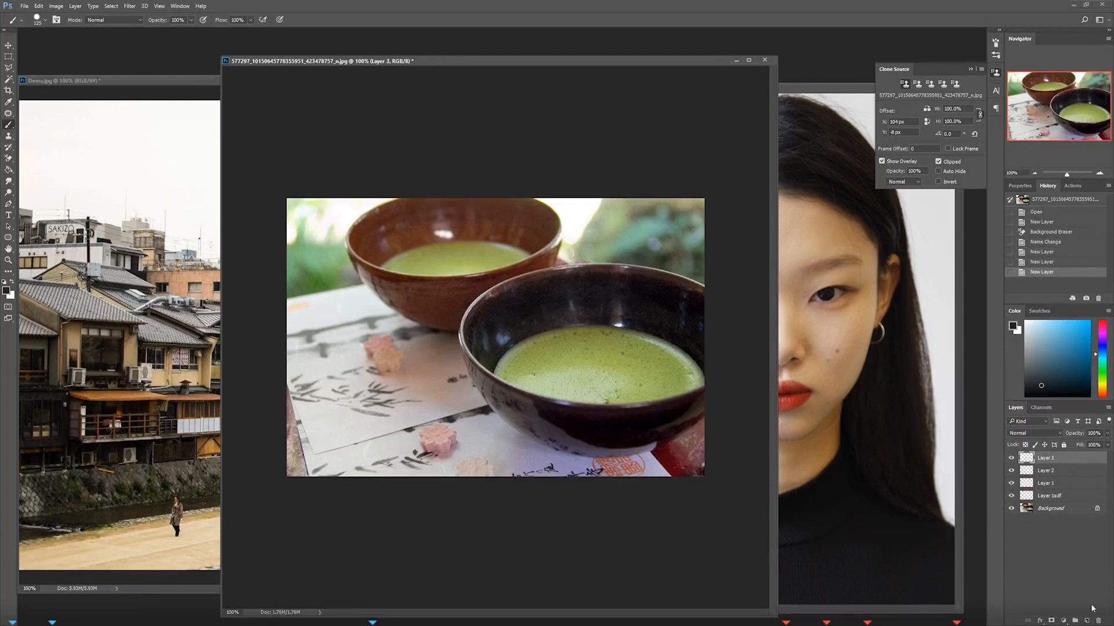
Step: Select the three topmost empty layers, Layer 1 to Layer 3, and put them into a group
left_click(1054, 496)
left_click(1044, 460)
left_click(1054, 497)
left_click(1051, 485)
left_click(1053, 458)
left_click(1056, 483, "shift")
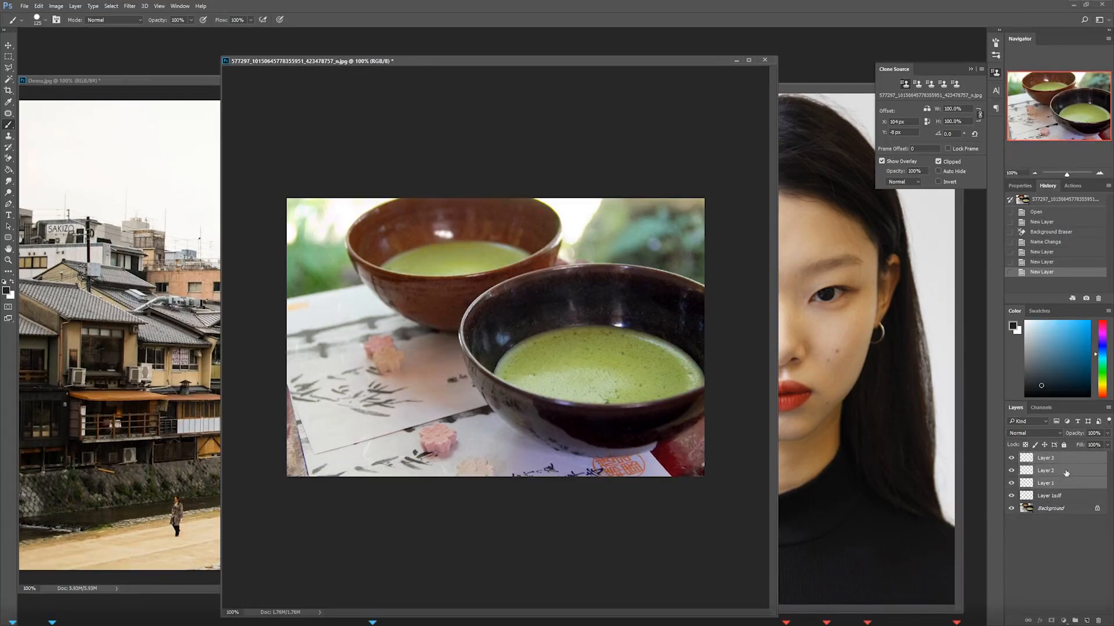
left_click(1075, 621)
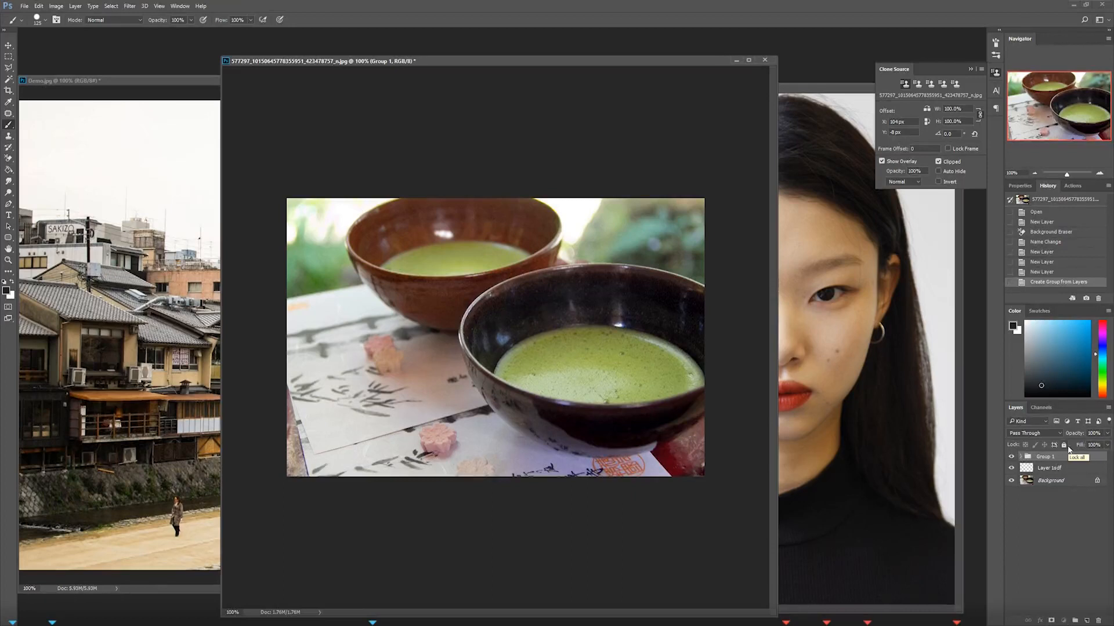
Step: Expand and collapse Group 1 to examine the layers it contains, leaving it expanded
left_click(1020, 456)
left_click(1020, 457)
left_click(1021, 456)
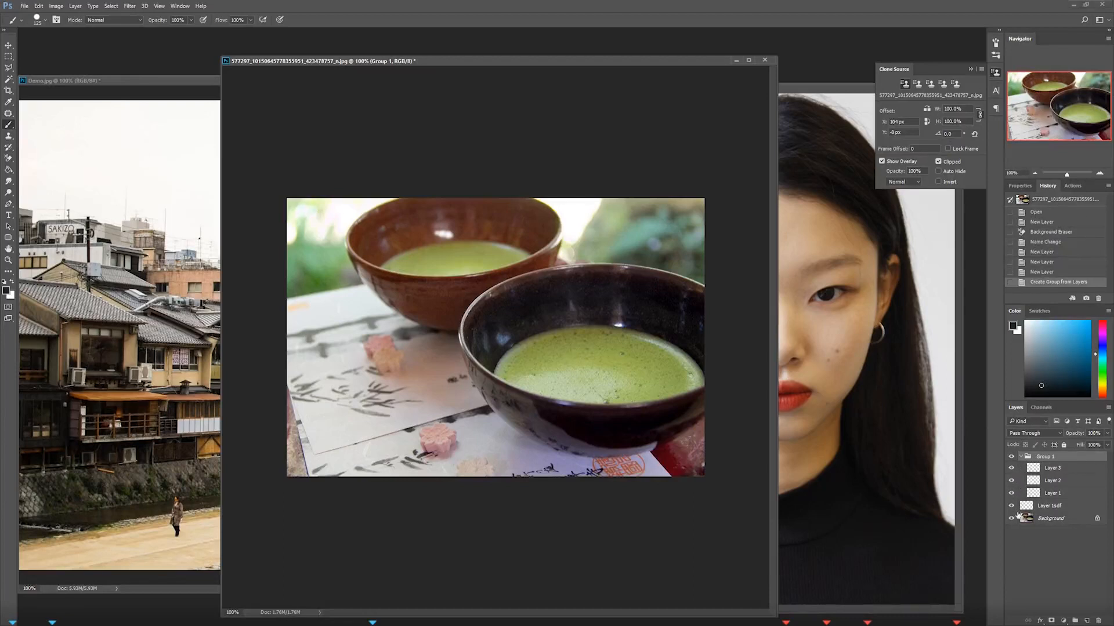
left_click(1022, 456)
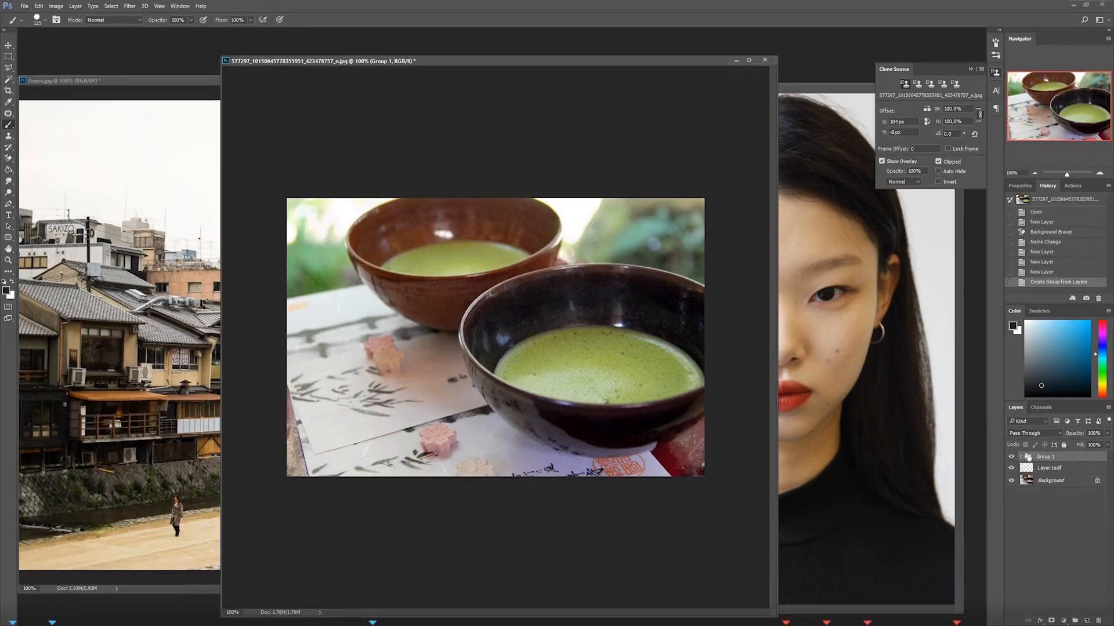
left_click(1022, 457)
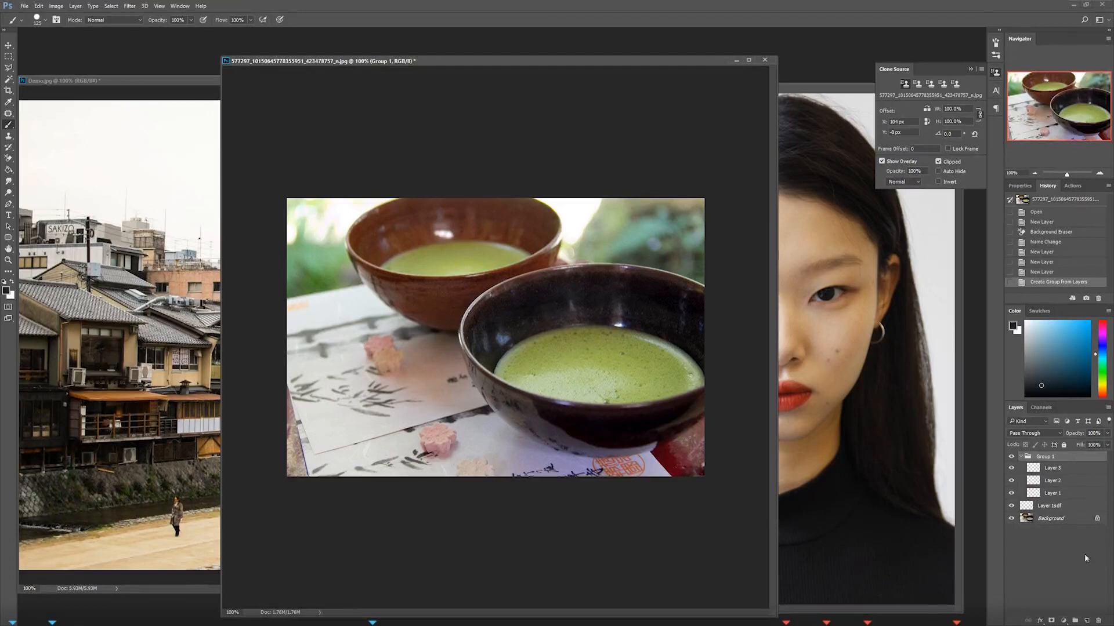
Step: Add three new layers inside Group 1 and combine them with Layer 3 in a nested group
left_click(1087, 620)
left_click(1087, 621)
left_click(1087, 621)
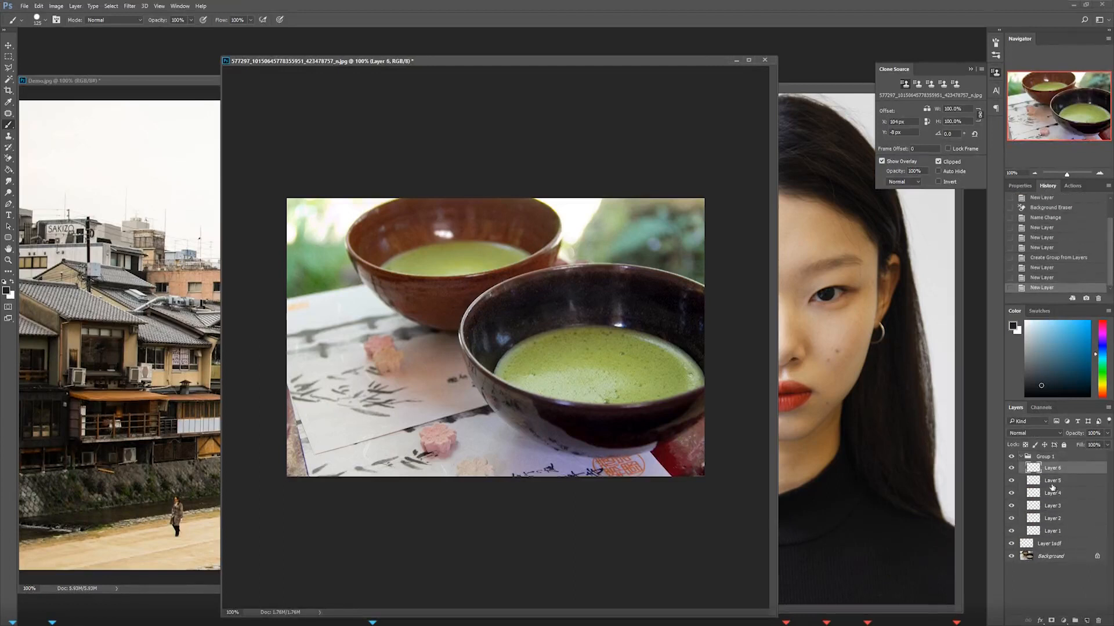
left_click(1052, 506, "shift")
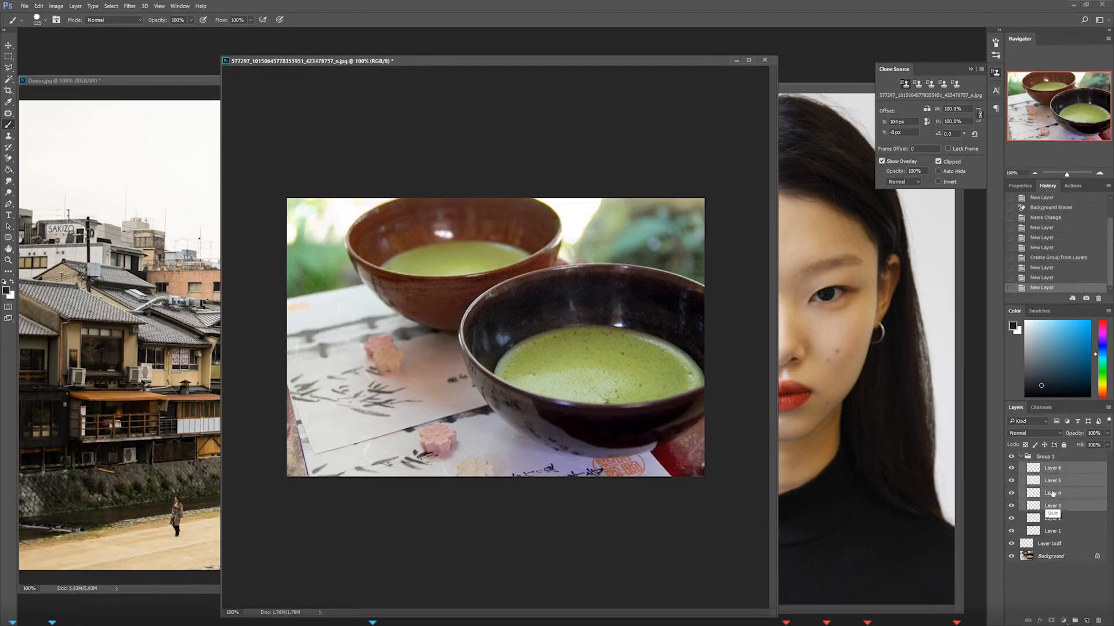
left_click(1075, 619)
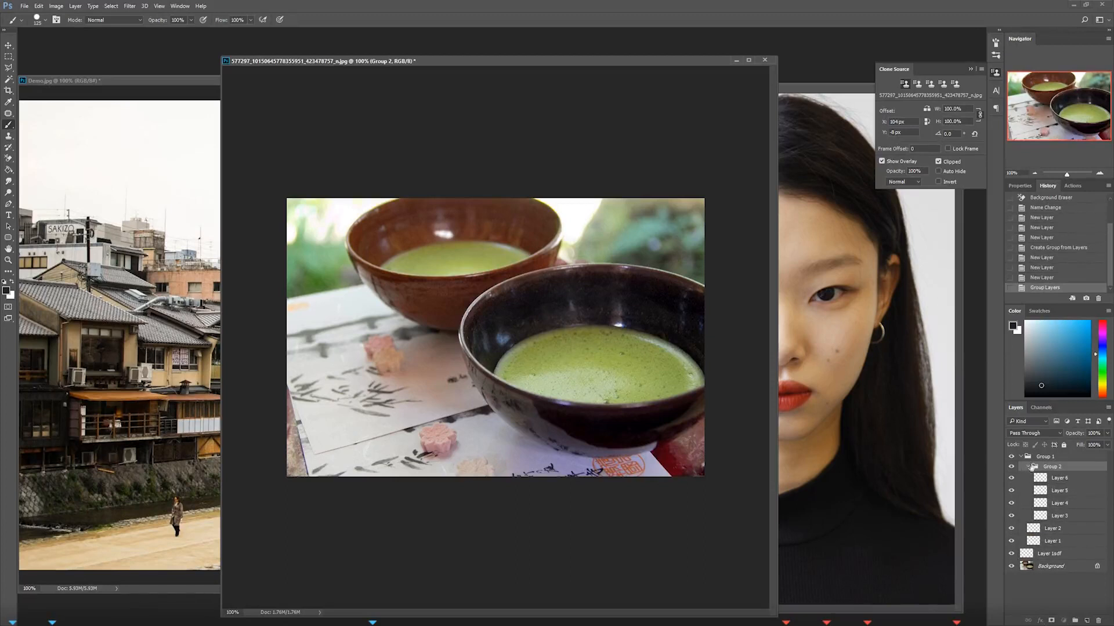
Step: Collapse both the nested group and Group 1, and expand them again to examine the hierarchy
left_click(1028, 466)
left_click(1021, 457)
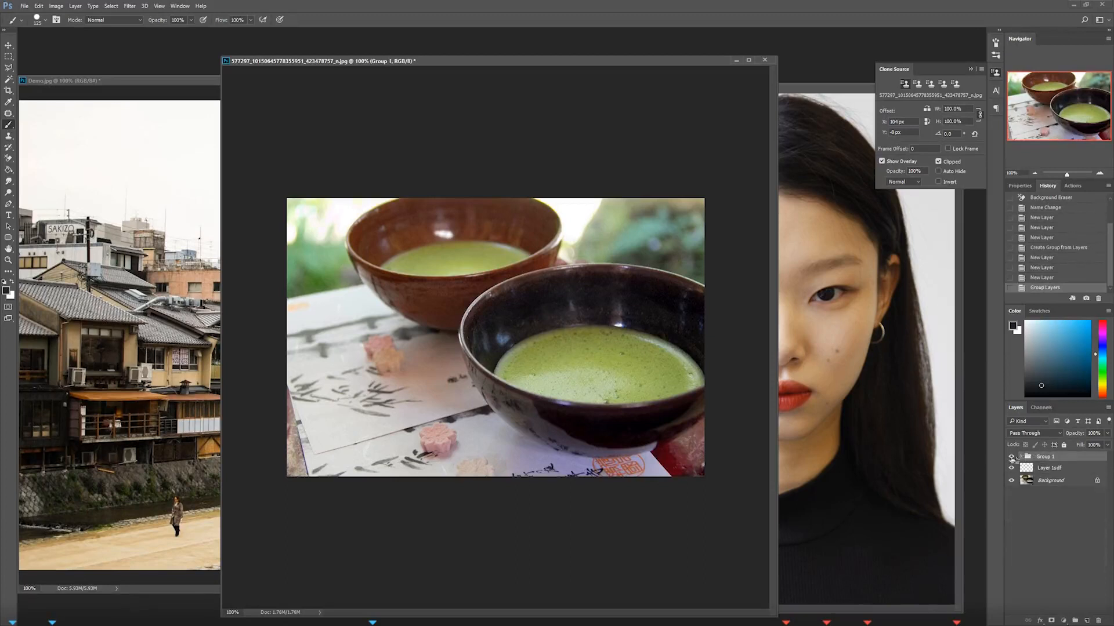
left_click(1020, 456)
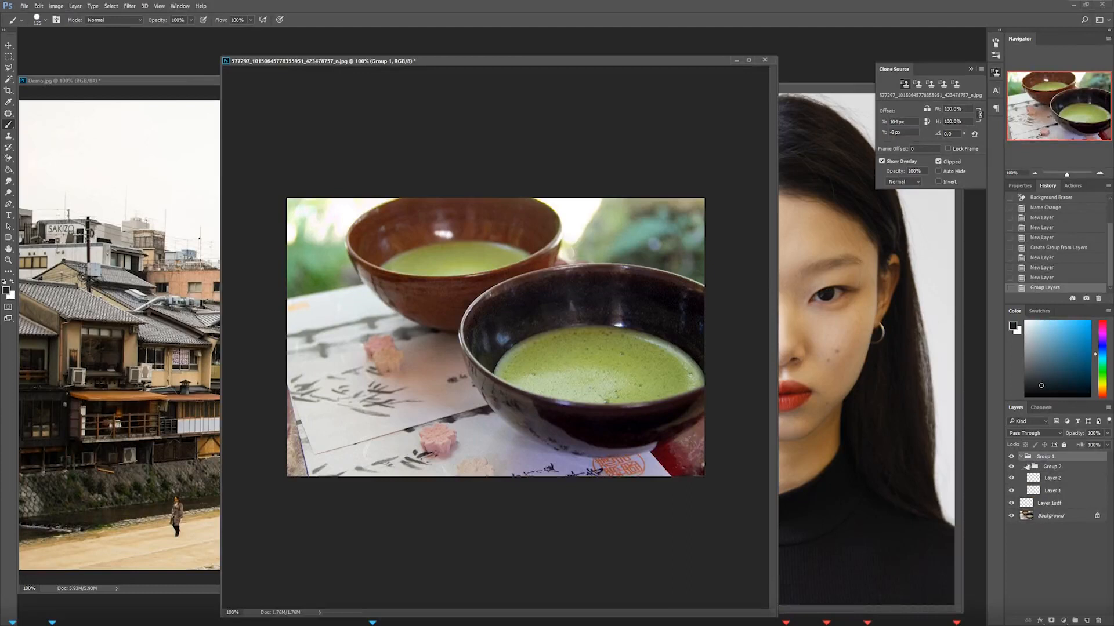
left_click(1028, 467)
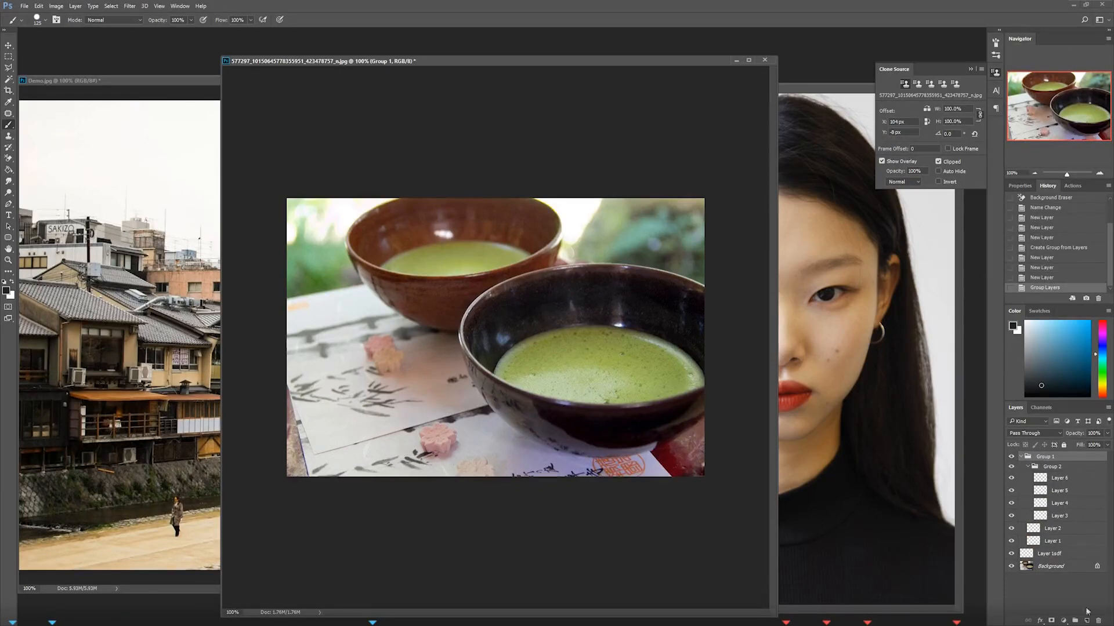
Step: Delete Group 1 with all its contents, and delete the Layer 1sdf layer
left_click_drag(1065, 491, 1098, 620)
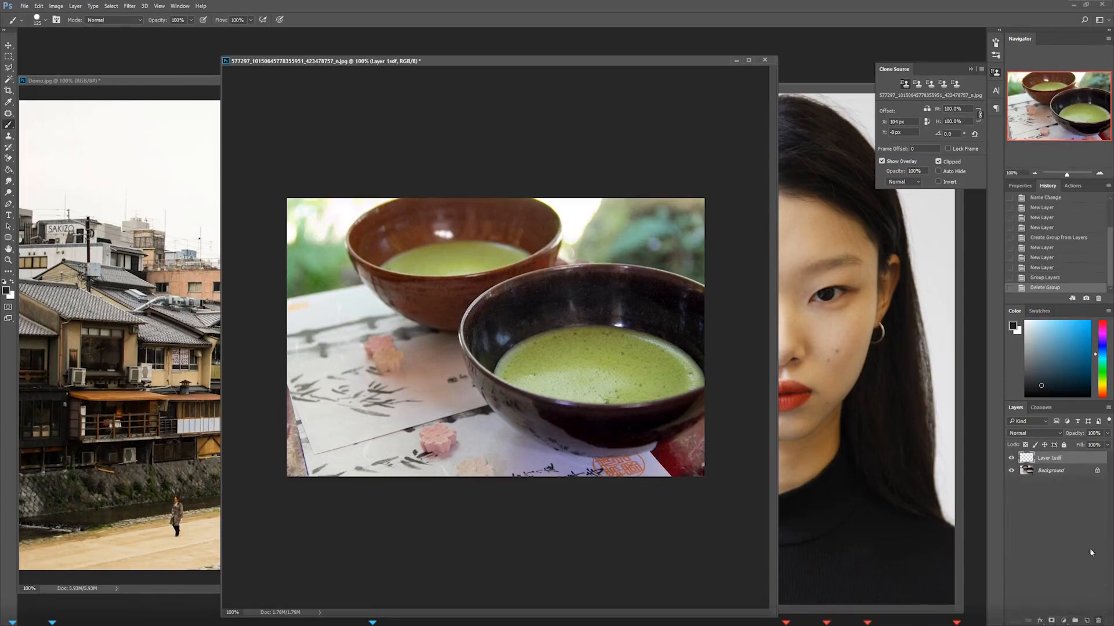
left_click(1047, 471)
left_click(1047, 460)
left_click(1098, 620)
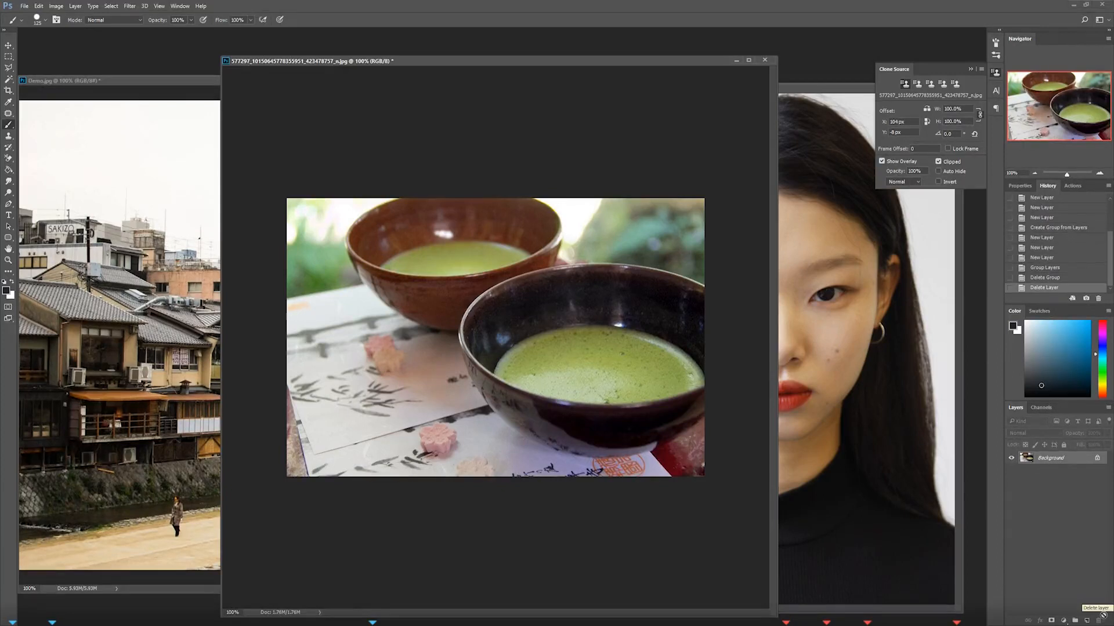
Step: Add a new layer above the background and choose a dark blue foreground color for the brush
left_click(1088, 621)
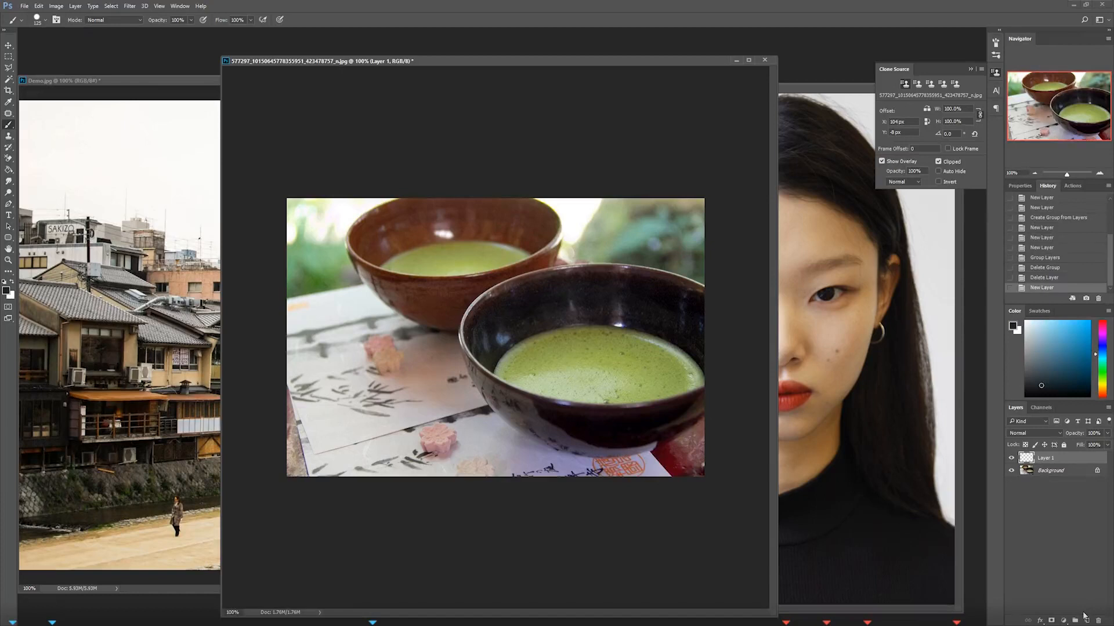
key("bracketleft")
key("bracketleft")
key("bracketleft")
key("bracketleft")
left_click(1081, 364)
left_click_drag(1081, 364, 1082, 368)
Step: Enlarge the brush and paint a broad dark blue vertical band through the middle of the image on Layer 1
key("bracketright")
key("bracketright")
key("bracketright")
key("bracketright")
key("bracketright")
key("bracketright")
key("bracketright")
key("bracketright")
key("bracketright")
mouse_move(418, 186)
left_mouse_down()
mouse_move(574, 480)
mouse_move(527, 206)
mouse_move(535, 479)
left_mouse_up()
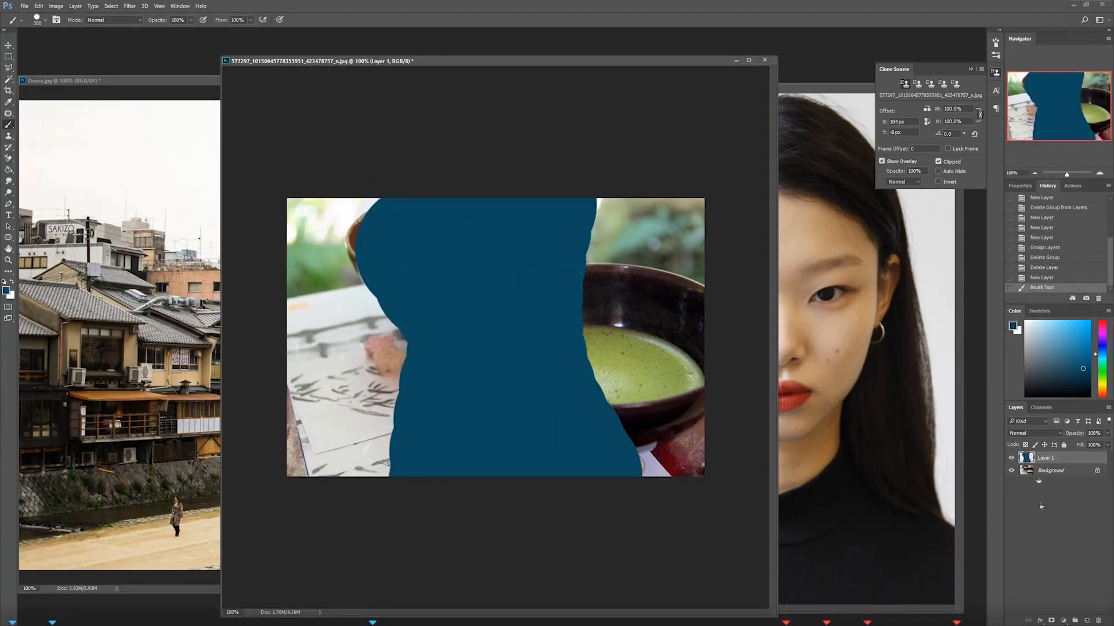
Step: Add a second layer and paint a bright blue vertical band on it, overlapping the dark blue one
left_click(1086, 620)
left_click(1081, 331)
left_click_drag(1099, 358, 1098, 349)
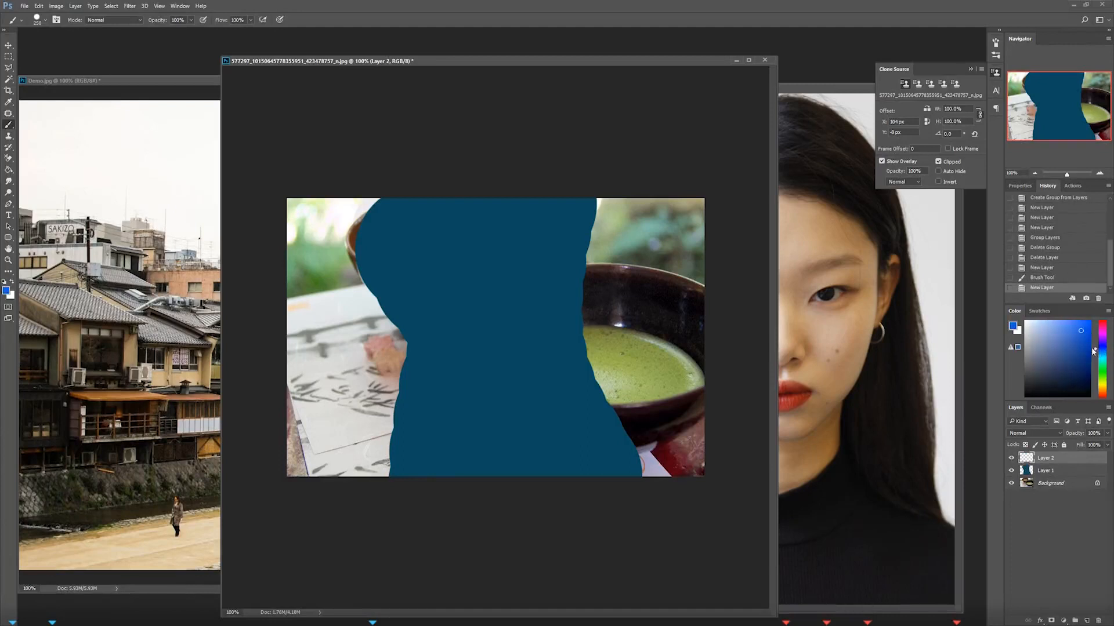
mouse_move(517, 191)
left_mouse_down()
mouse_move(502, 468)
mouse_move(562, 328)
mouse_move(597, 343)
mouse_move(595, 215)
left_mouse_up()
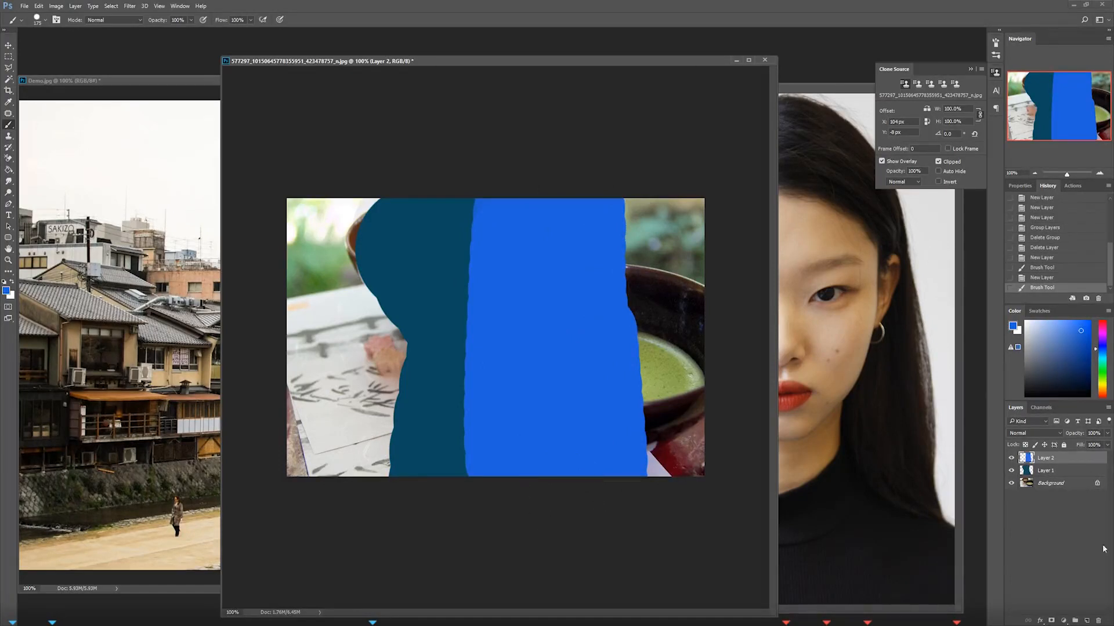
Step: Add a third layer and paint a narrower green vertical band on it over the bright blue one
left_click(1087, 620)
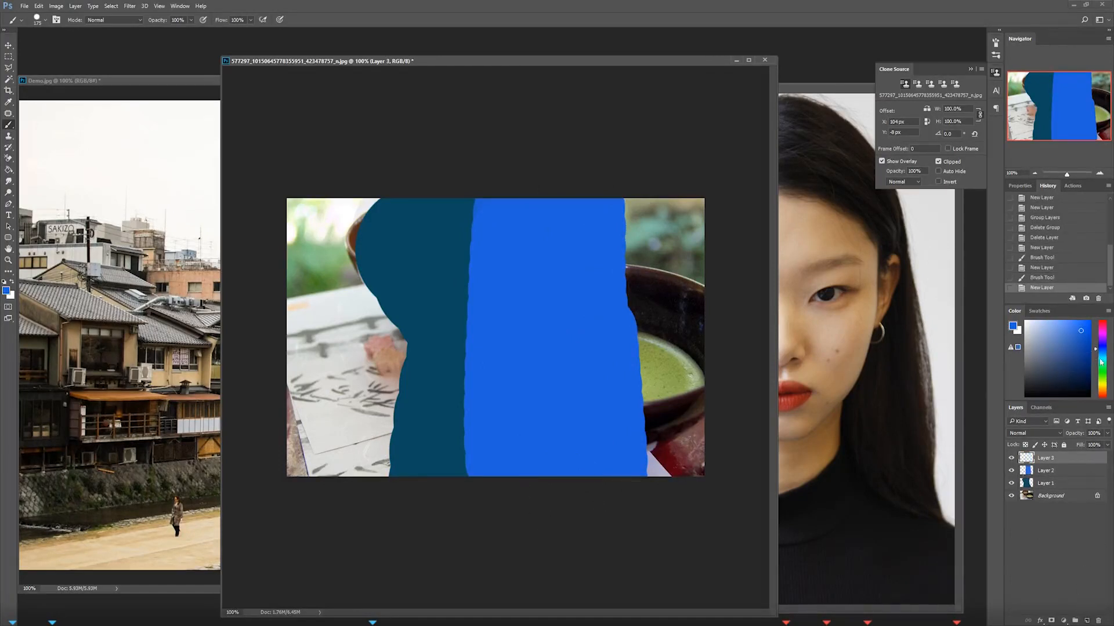
left_click(1103, 367)
mouse_move(536, 464)
left_mouse_down()
mouse_move(547, 391)
mouse_move(572, 367)
mouse_move(570, 192)
mouse_move(517, 497)
mouse_move(536, 548)
left_mouse_up()
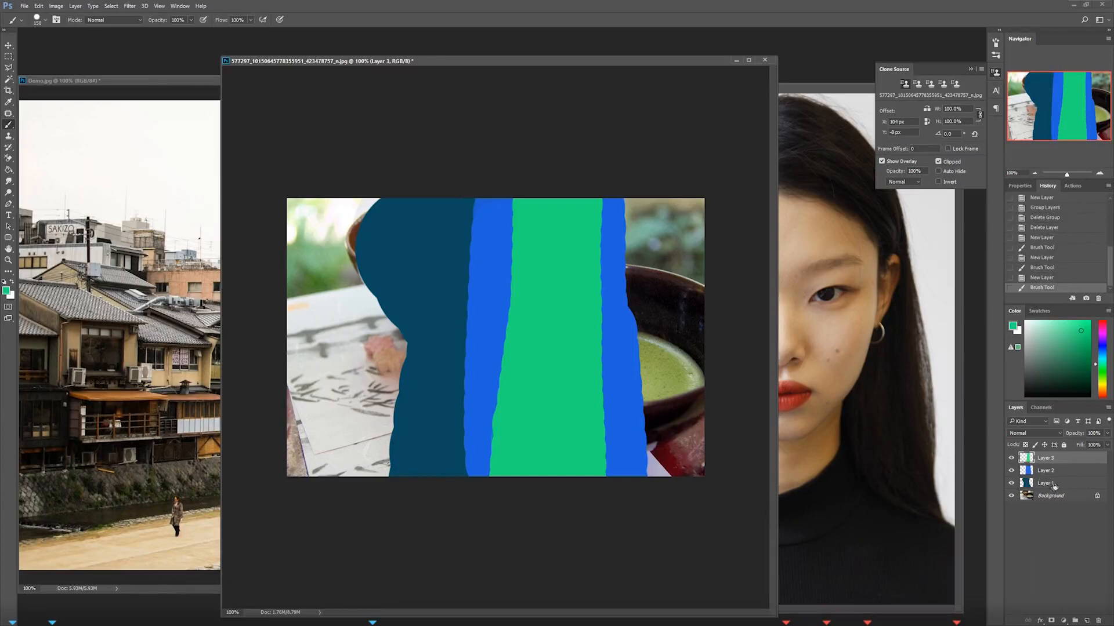
Step: Hide and show Layers 1, 2 and 3 to compare how they stack, ending with all of them visible
left_click(1012, 471)
left_click(1012, 471)
left_click(1012, 458)
left_click(1013, 458)
left_click(1013, 458)
left_click(1012, 483)
left_click(1012, 471)
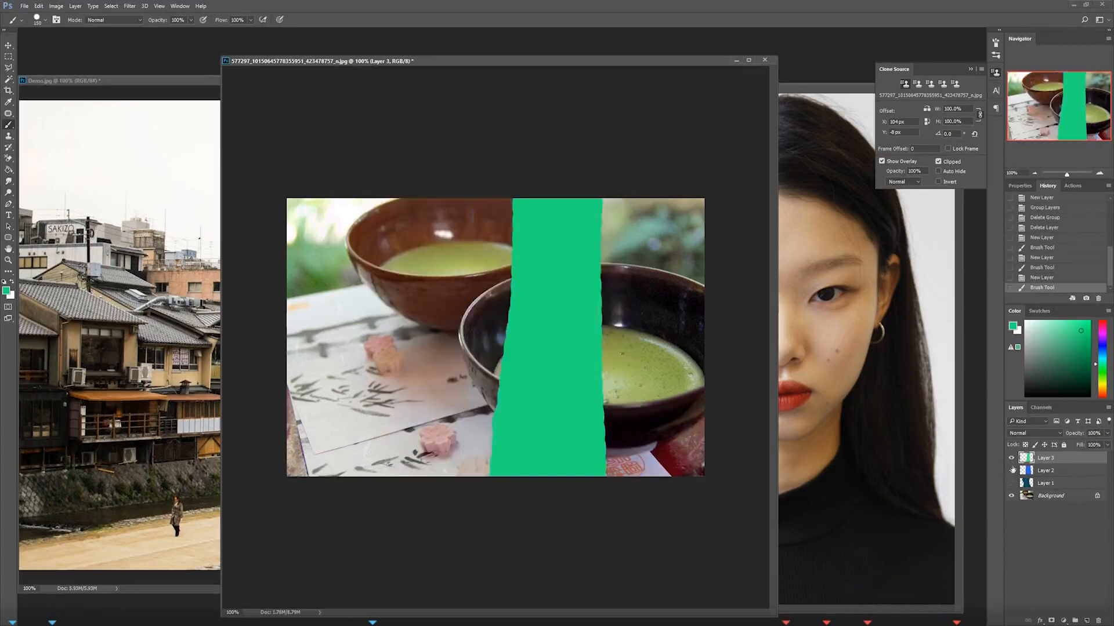
left_click(1012, 458)
left_click(1012, 458)
left_click(1012, 471)
left_click(1013, 483)
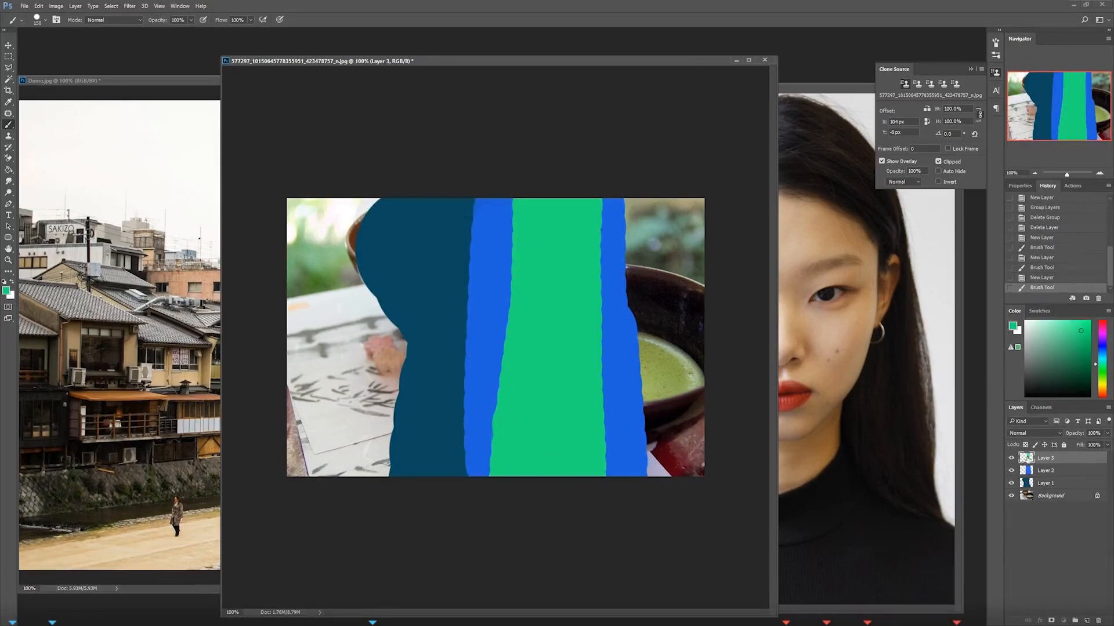
Step: Move Layer 3 down the layer stack and back to the top
left_click_drag(1038, 459, 1033, 474)
mouse_move(1033, 474)
left_mouse_down()
mouse_move(1012, 459)
mouse_move(1042, 462)
left_mouse_up()
Step: Examine the layer blending modes and the brush's painting modes, keeping both at Normal
left_click(1056, 434)
left_click(1060, 435)
left_click(108, 20)
left_click(132, 21)
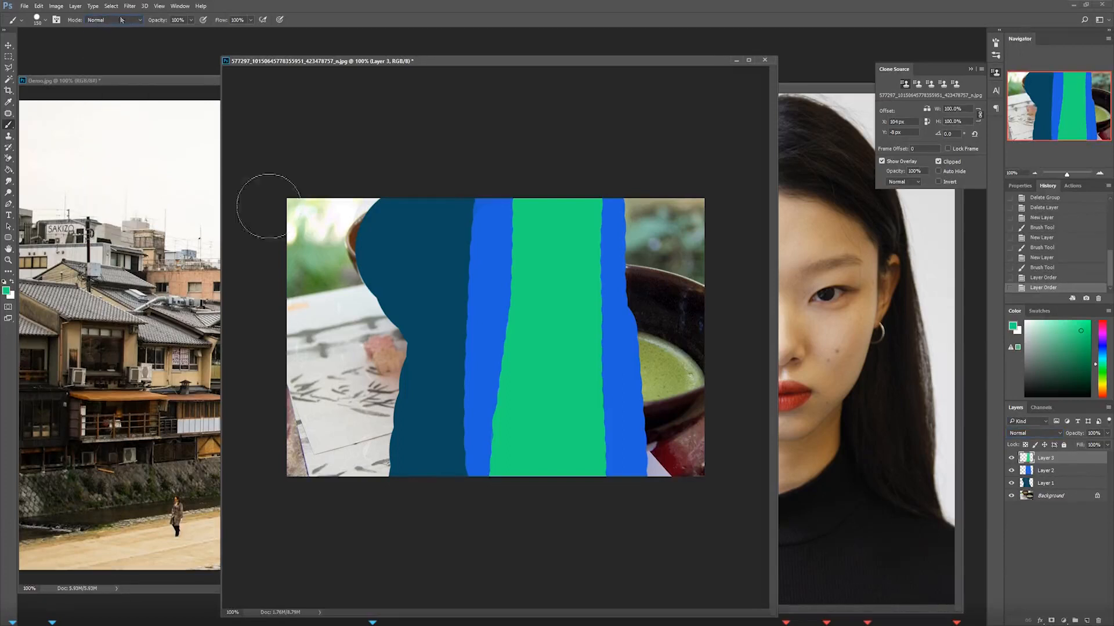
left_click(119, 21)
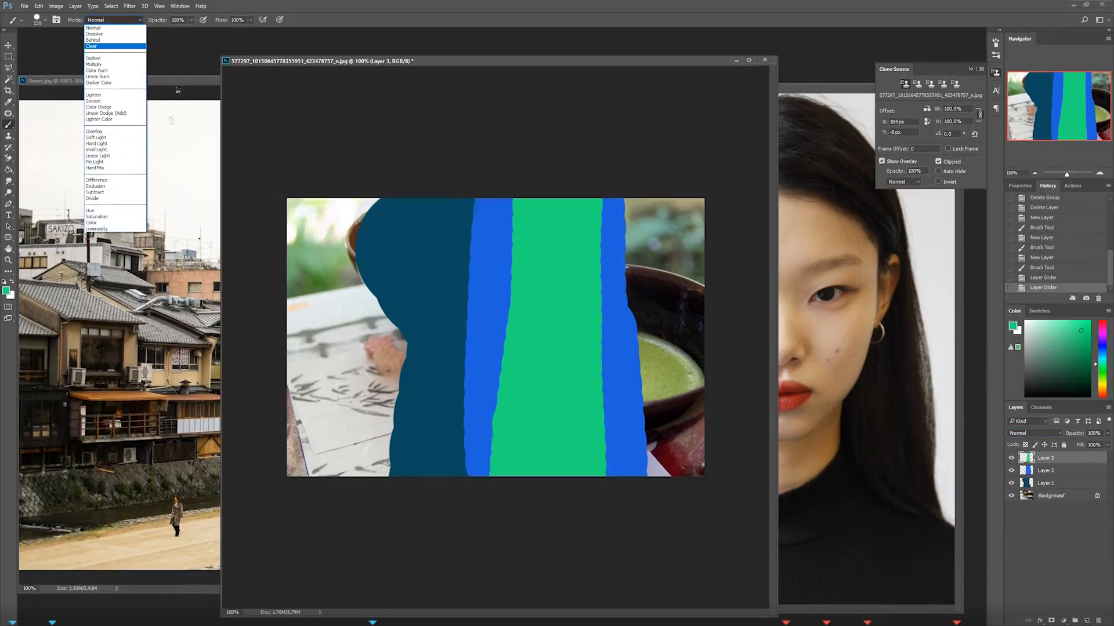
left_click(200, 86)
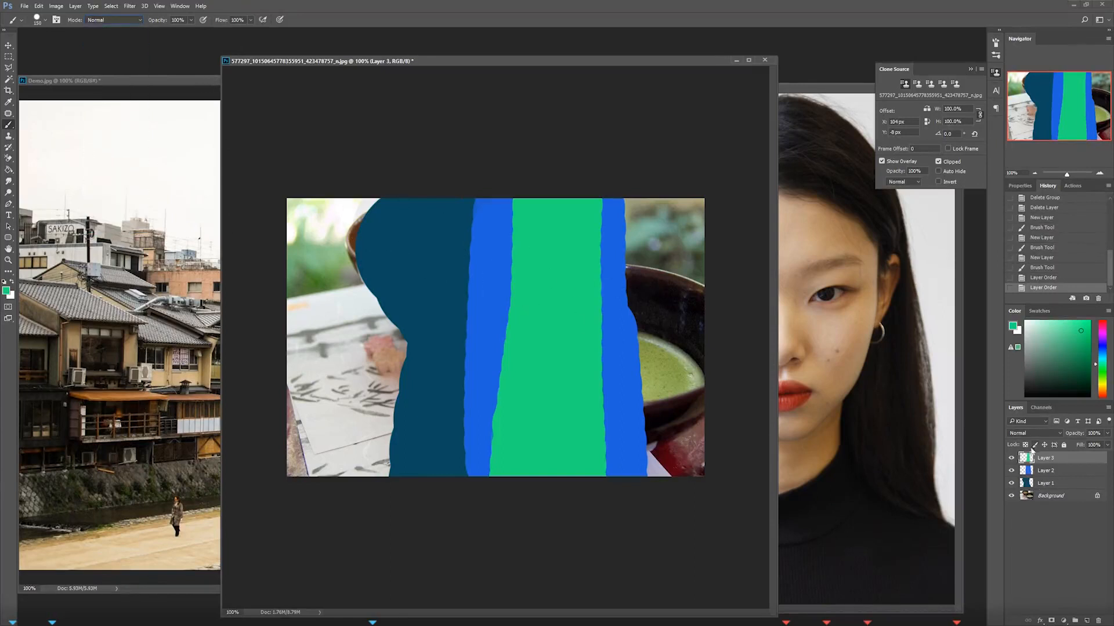
Step: Set the blending mode of Layer 3, the green band, to Overlay
left_click(1043, 470)
left_click(1042, 460)
left_click(1058, 433)
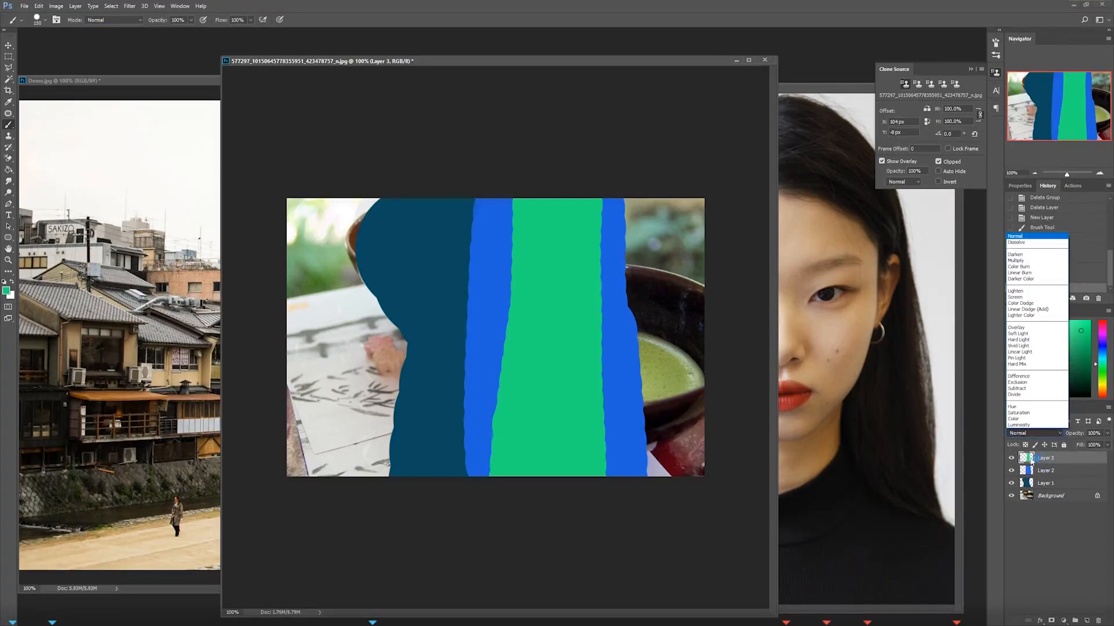
left_click(1043, 474)
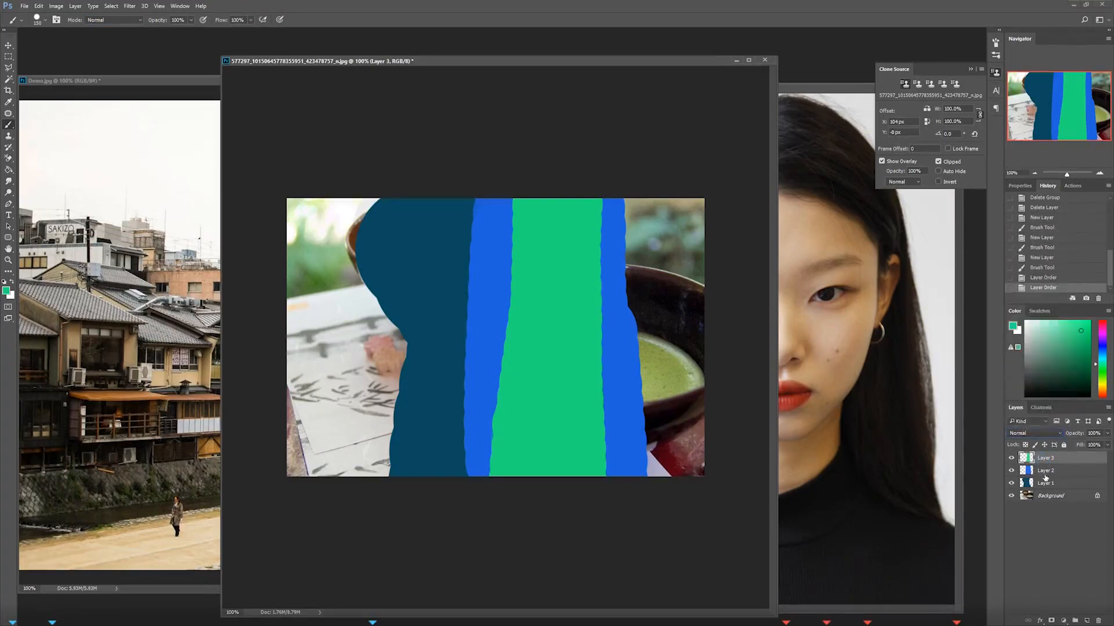
left_click(1043, 485)
left_click(1047, 470)
left_click(1045, 459)
left_click(1050, 433)
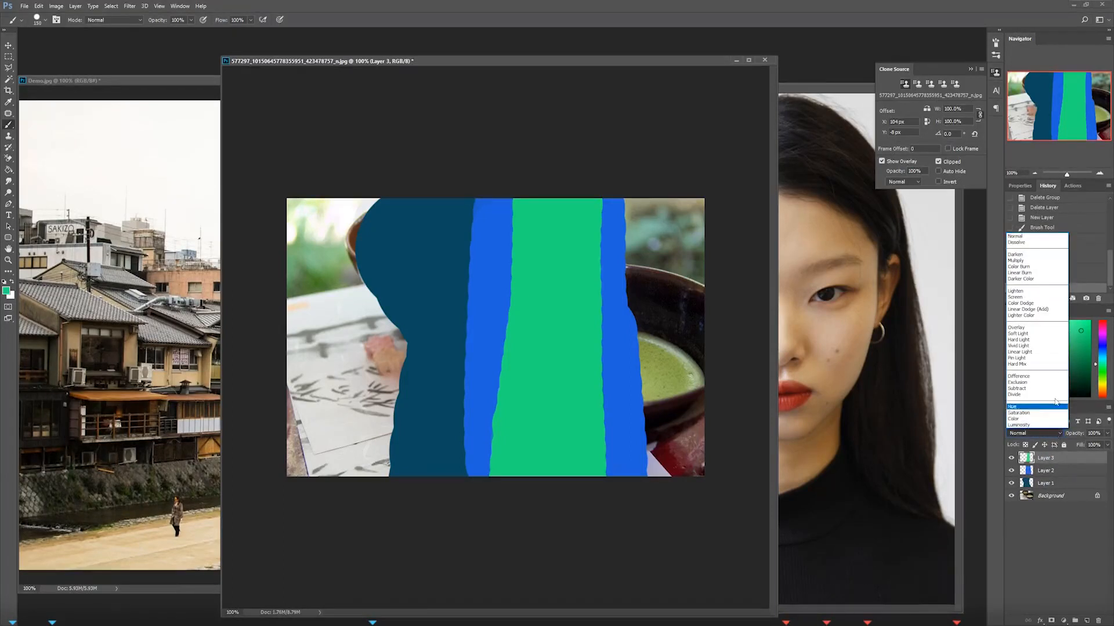
left_click(1021, 328)
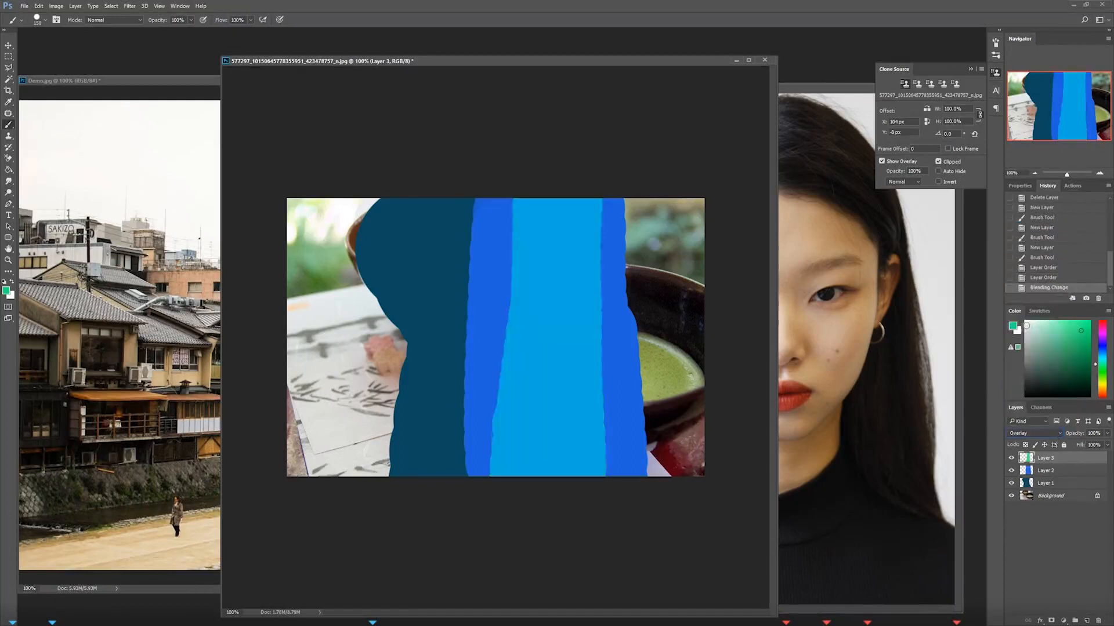
Step: Hide and show Layer 3, then try the Soft Light, Hard Light and Hard Mix blending modes on it
left_click(1011, 458)
left_click(1012, 458)
left_click(1033, 433)
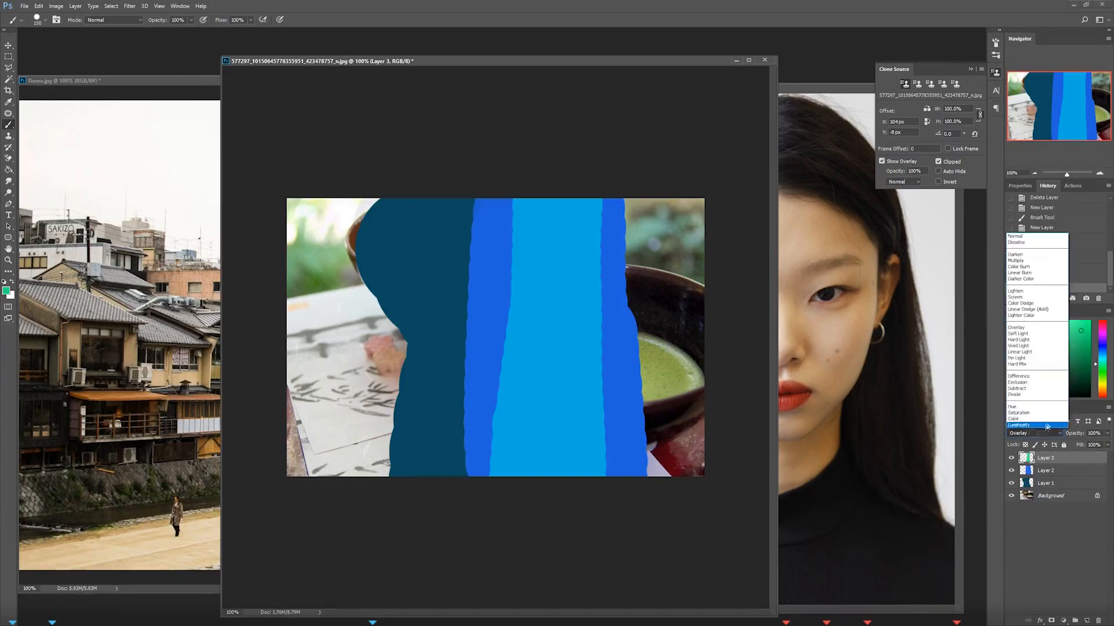
left_click(1026, 334)
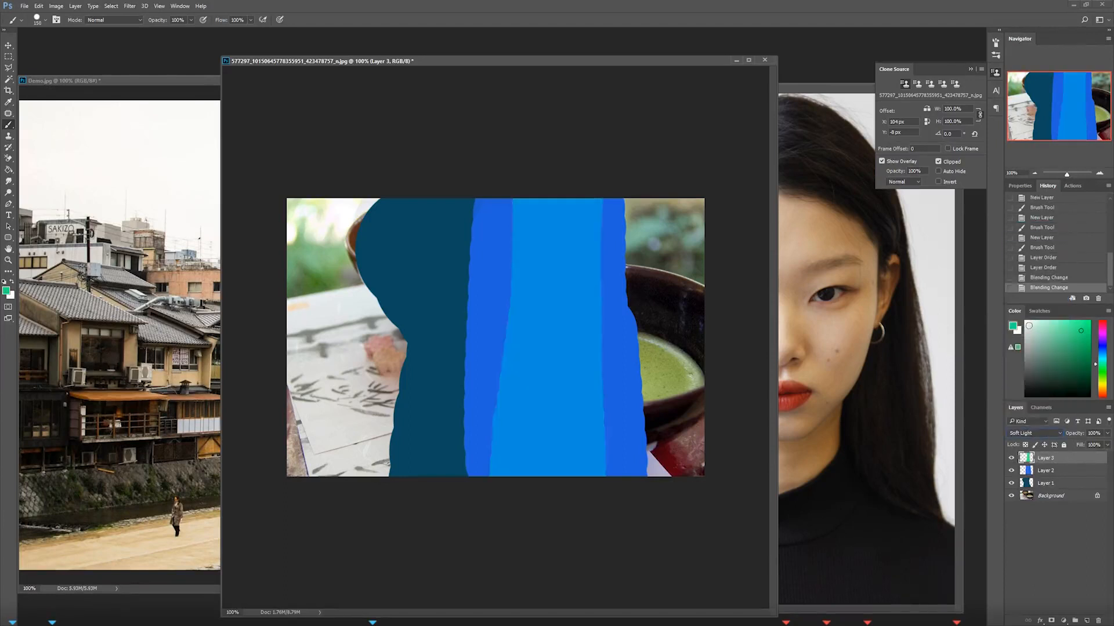
key("Down")
left_click(1034, 433)
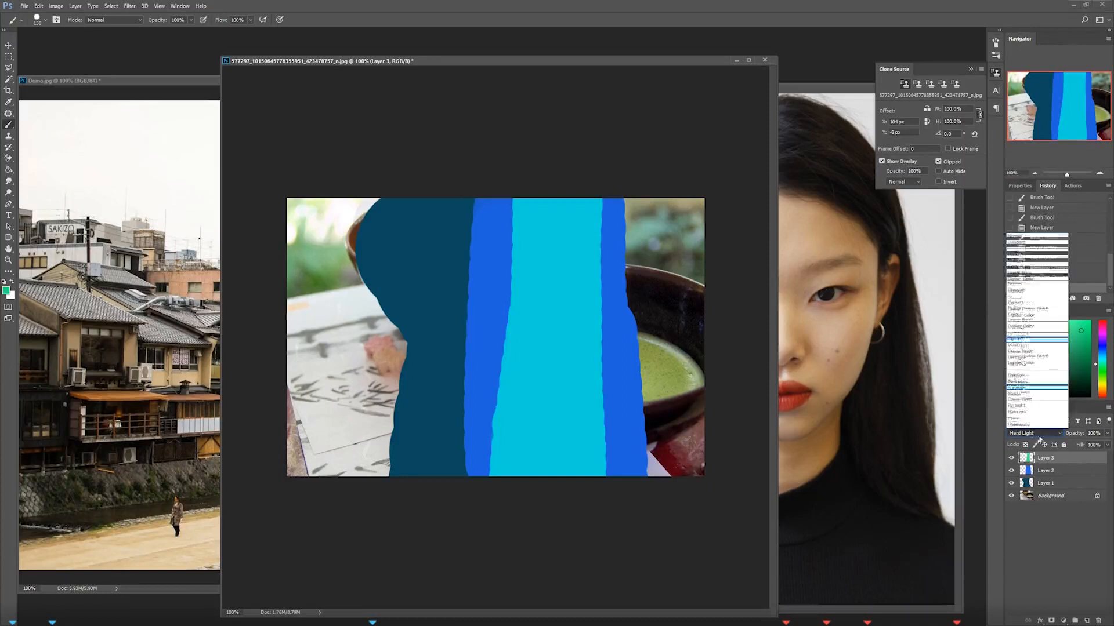
left_click(1027, 363)
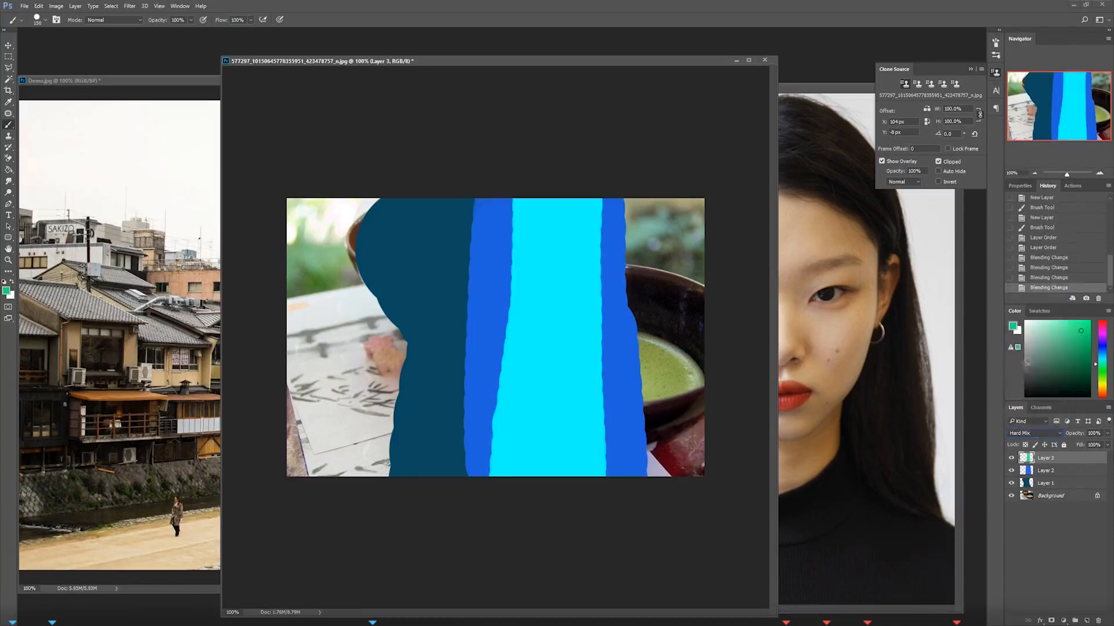
Step: Try Multiply, Screen and Linear Dodge (Add) on Layer 3, then set its blending mode back to Normal
left_click(1033, 433)
left_click(1027, 261)
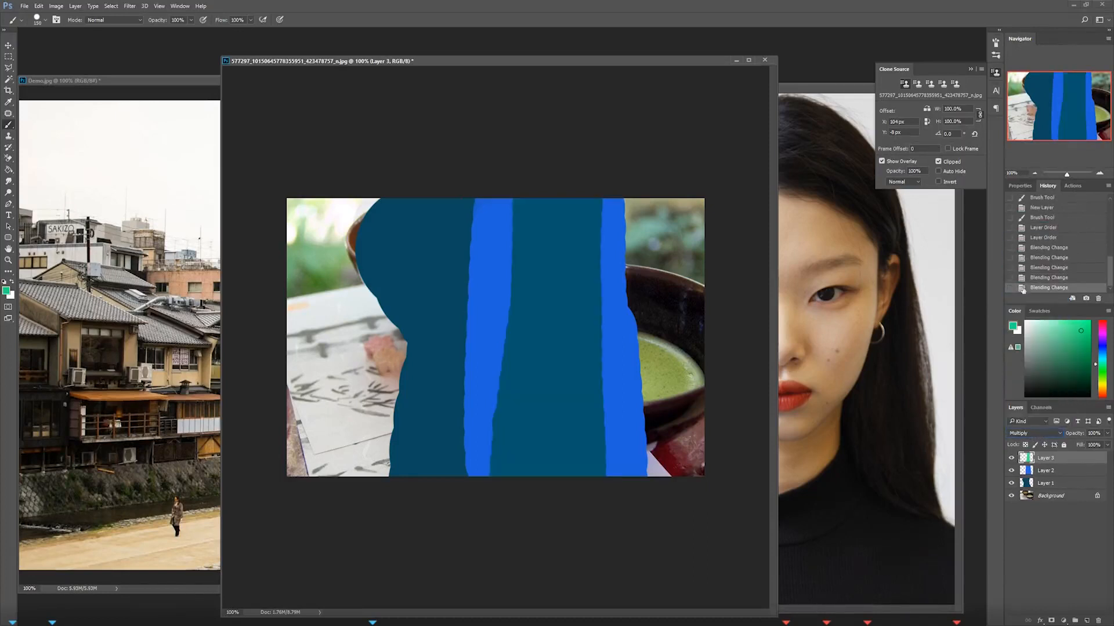
scroll(1040, 432, "down", 10)
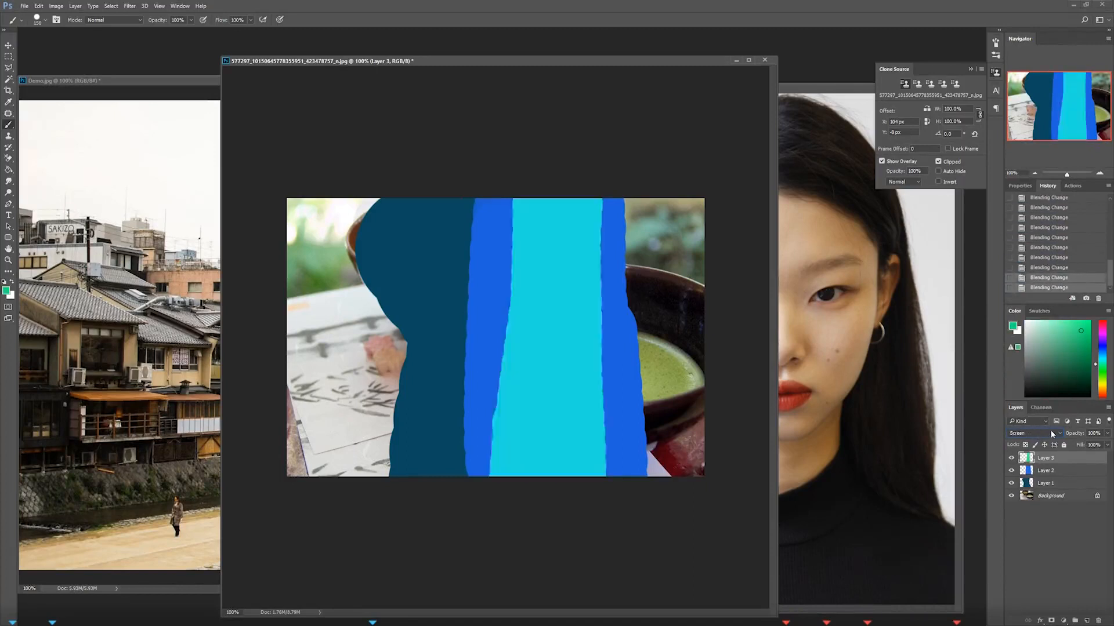
scroll(1051, 432, "up", 3)
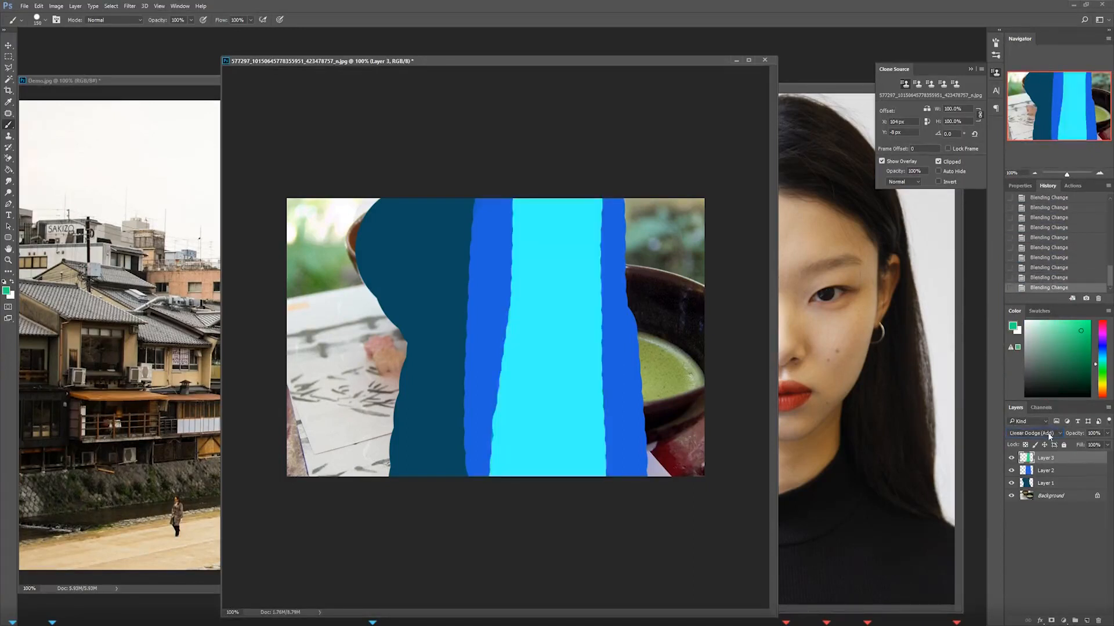
left_click(1049, 435)
left_click(1011, 234)
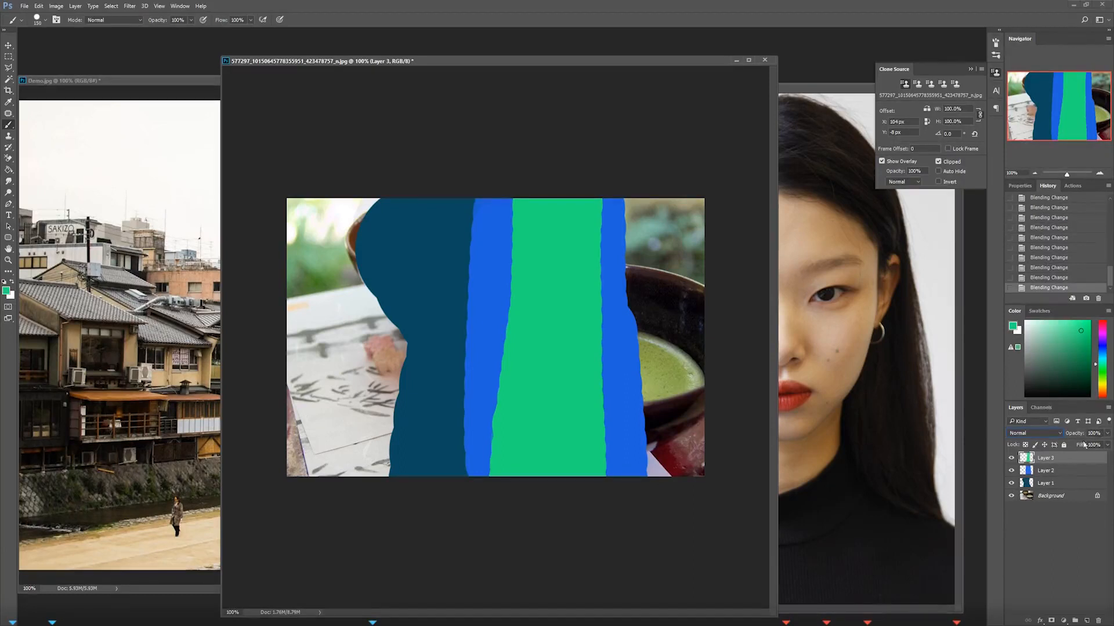
Step: Lower Layer 3's opacity to 0% and bring it back to 100%
left_click(1107, 433)
left_click_drag(1106, 444, 1070, 445)
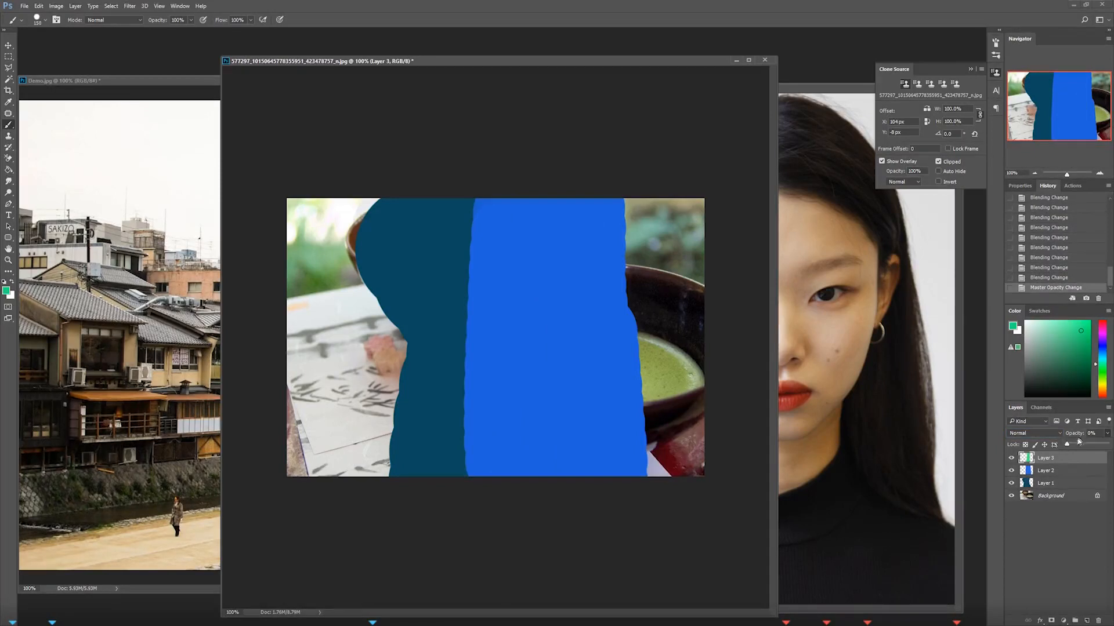
left_click_drag(1083, 447, 1108, 445)
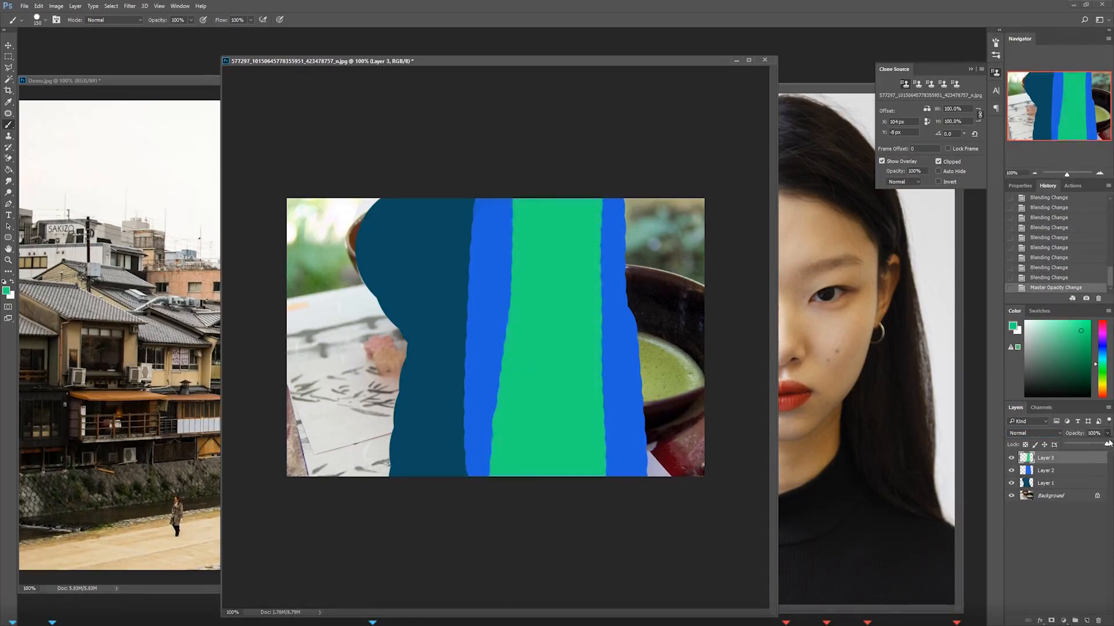
Step: Group Layers 2 and 3 together and expand the group to show its layers
left_click(1060, 471)
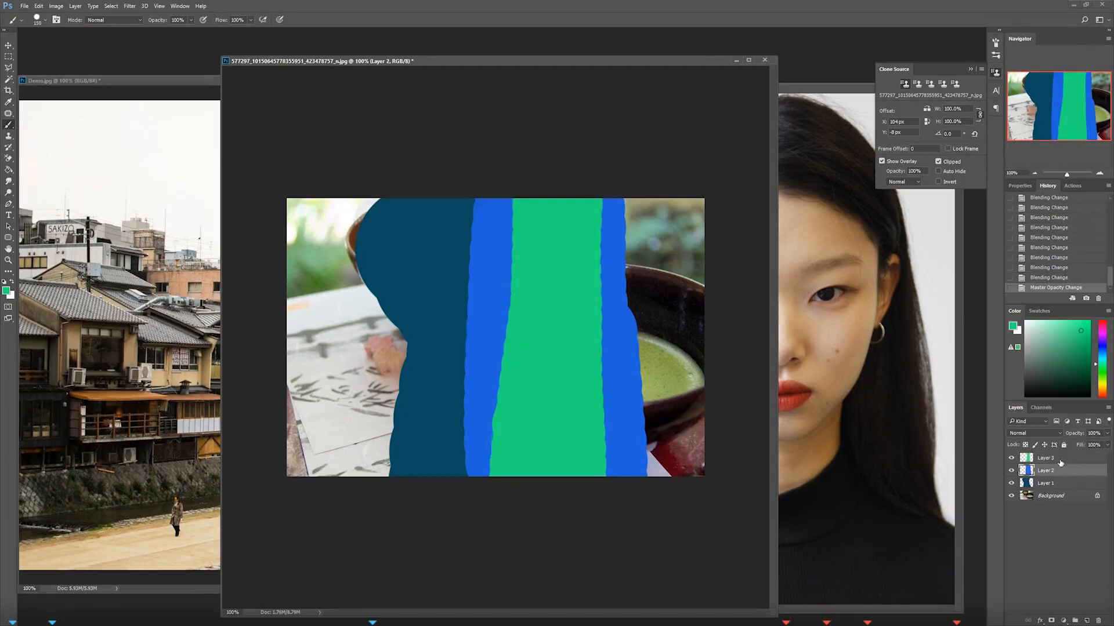
left_click(1059, 460, "ctrl")
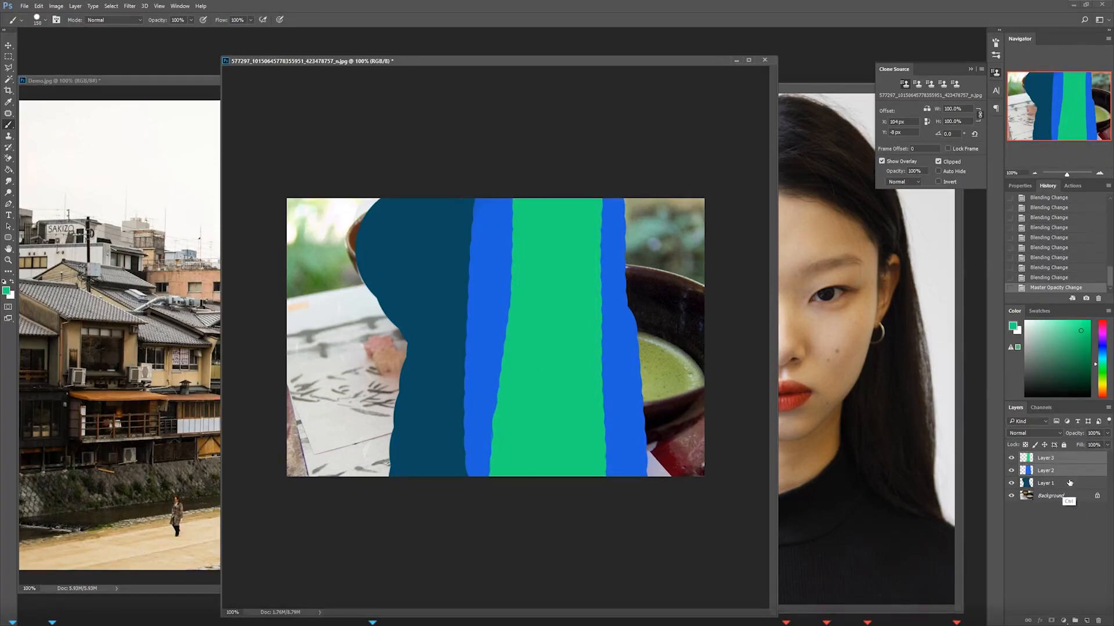
key("ctrl+g")
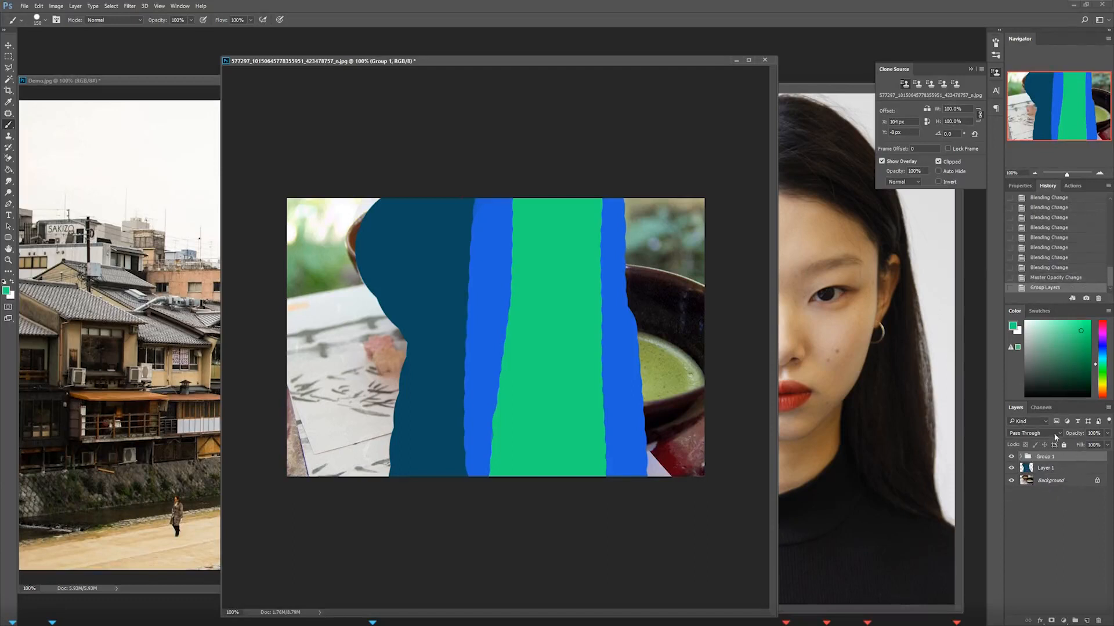
left_click(1020, 456)
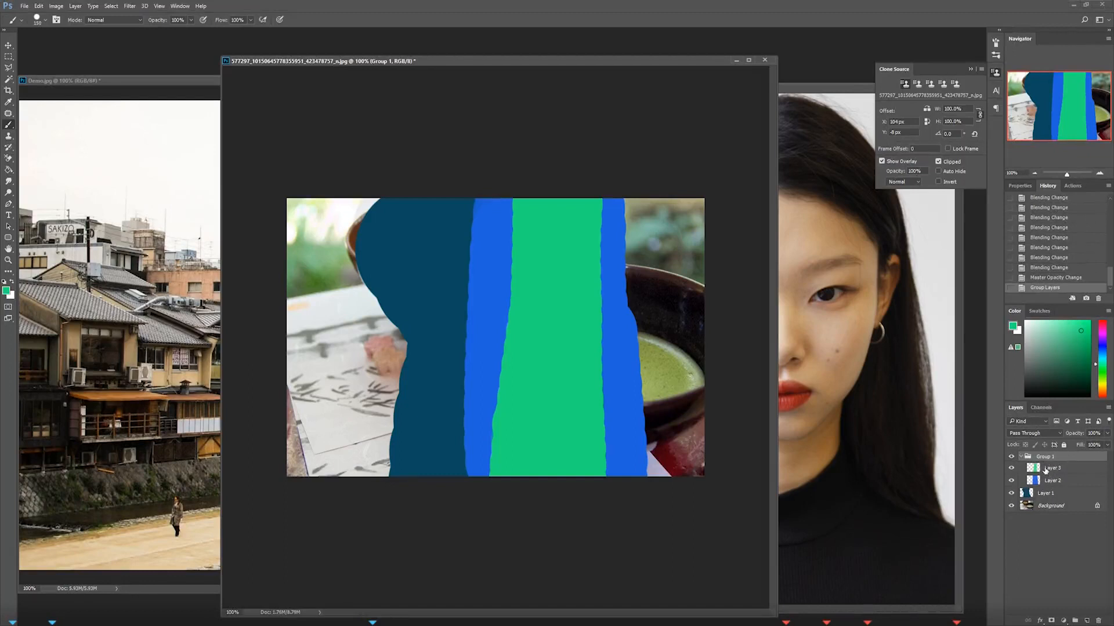
Step: Vary the group's opacity, ending at 100%, and compare the group's blending mode with that of Layer 3 inside it
left_click(1105, 435)
mouse_move(1104, 442)
left_mouse_down()
mouse_move(1067, 448)
mouse_move(1102, 449)
left_mouse_up()
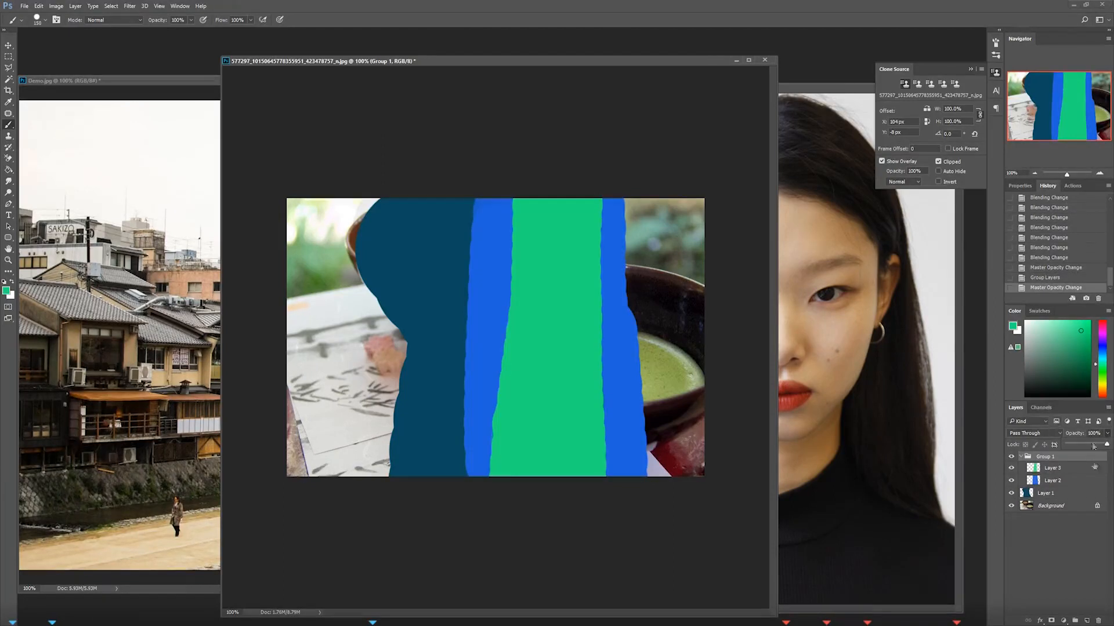
left_click(1041, 434)
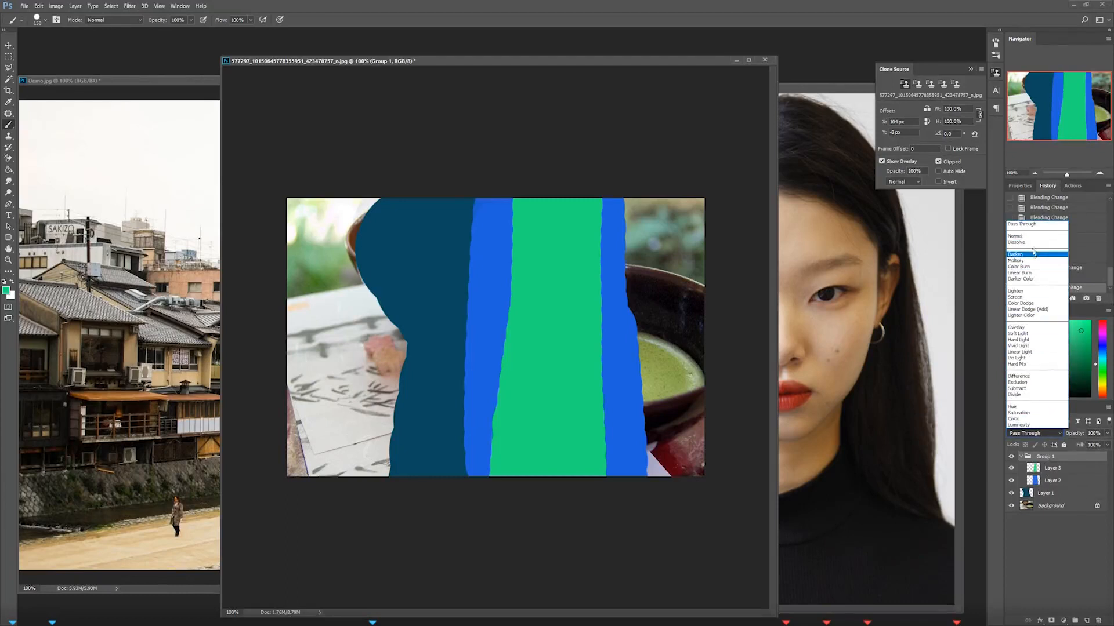
left_click(1051, 472)
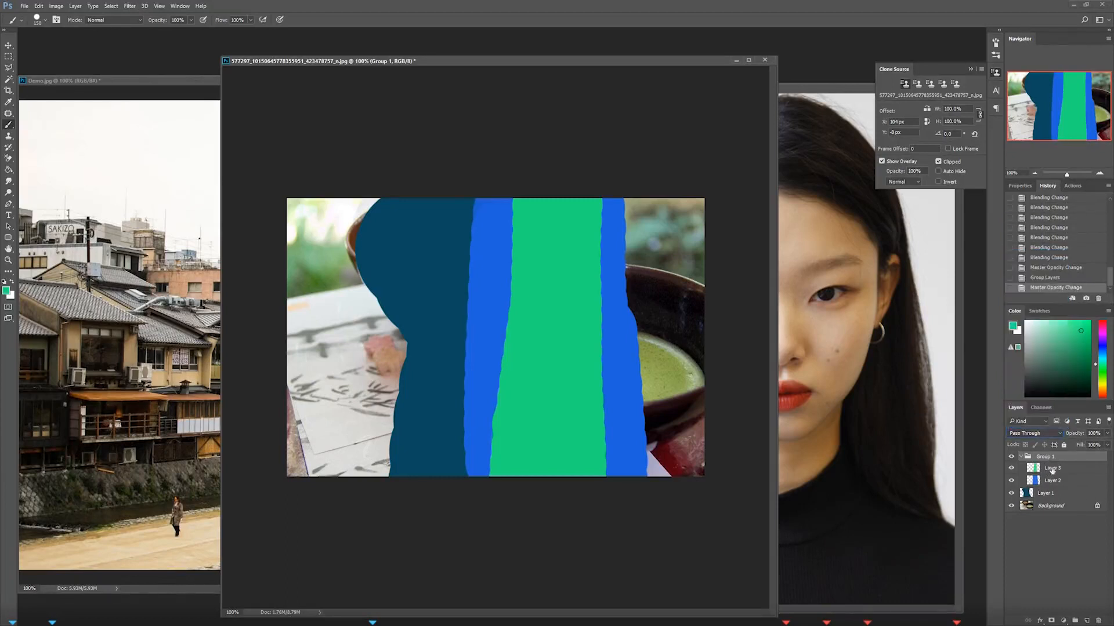
left_click(1046, 476)
left_click(1044, 472)
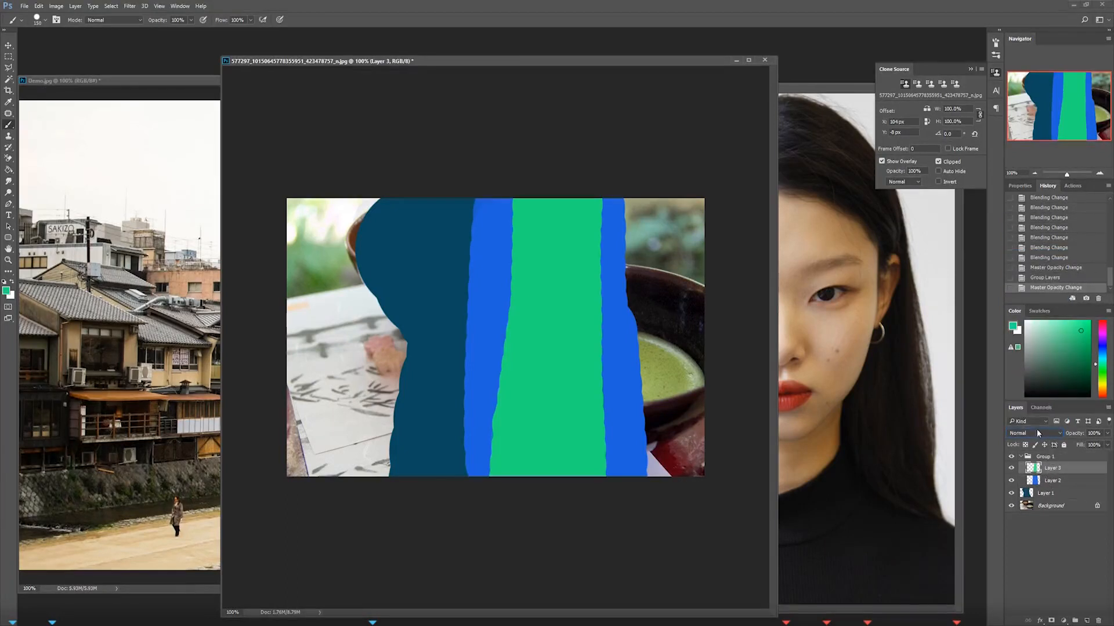
left_click(1047, 459)
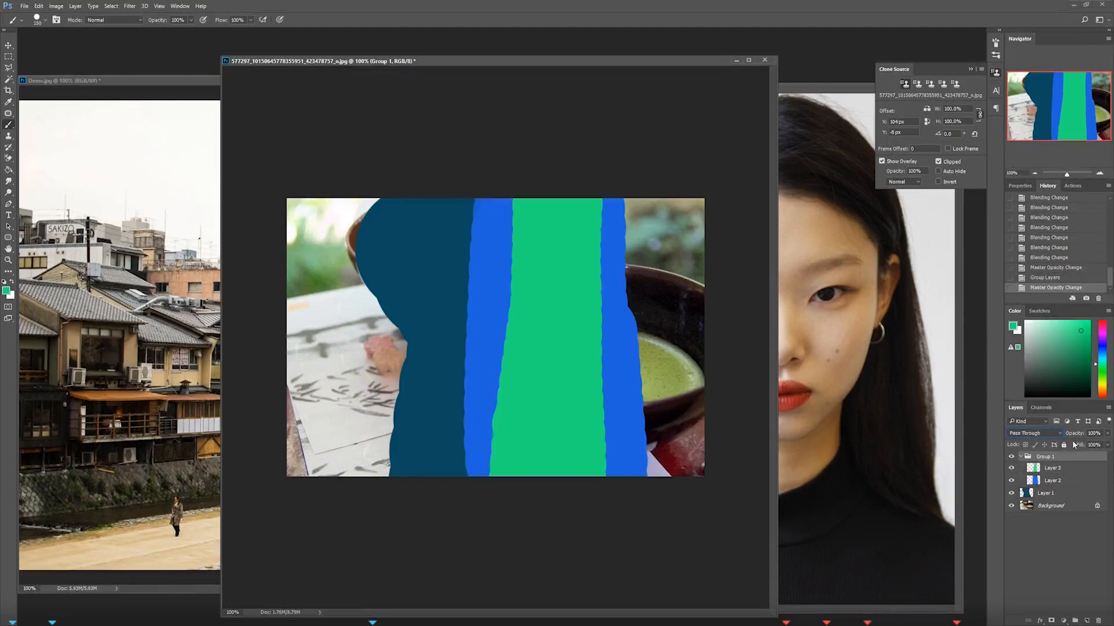
Step: Try the Darken blending mode on the whole group, then set it to Multiply
left_click(1055, 434)
left_click(1018, 259)
left_click(1023, 433)
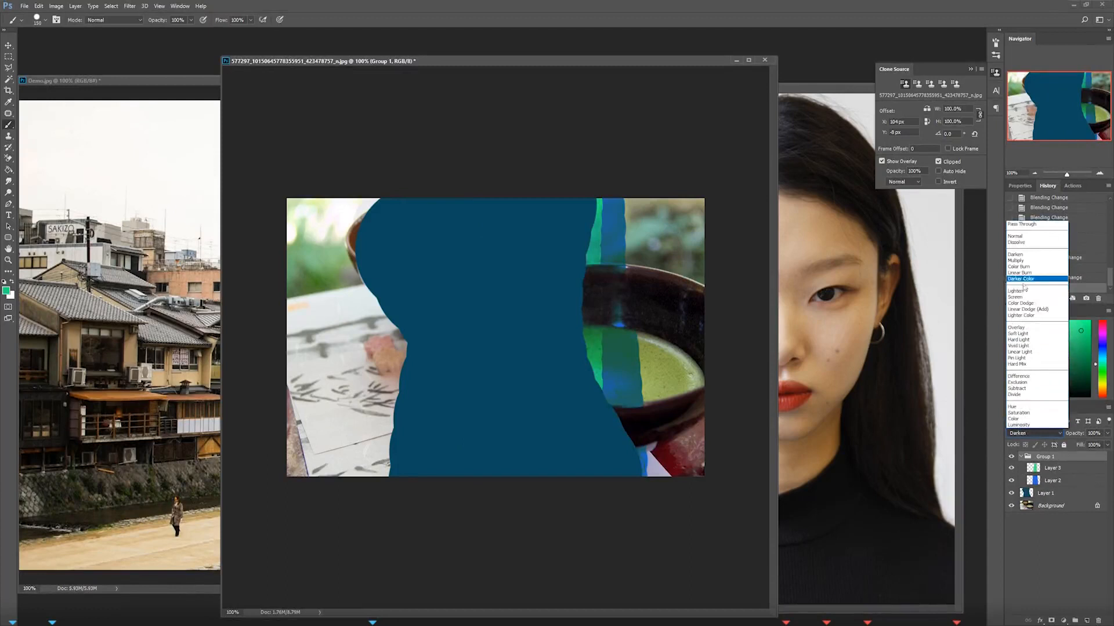
left_click(1019, 261)
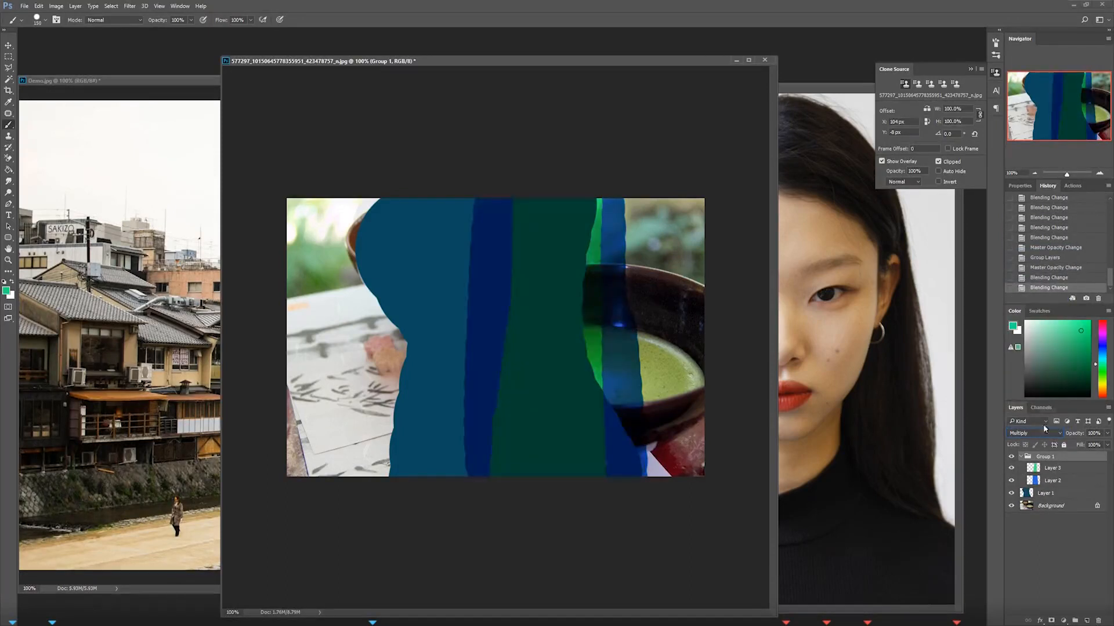
Step: Ungroup Layers 2 and 3, then delete all three painted layers so only the Background remains
key("ctrl+shift+g")
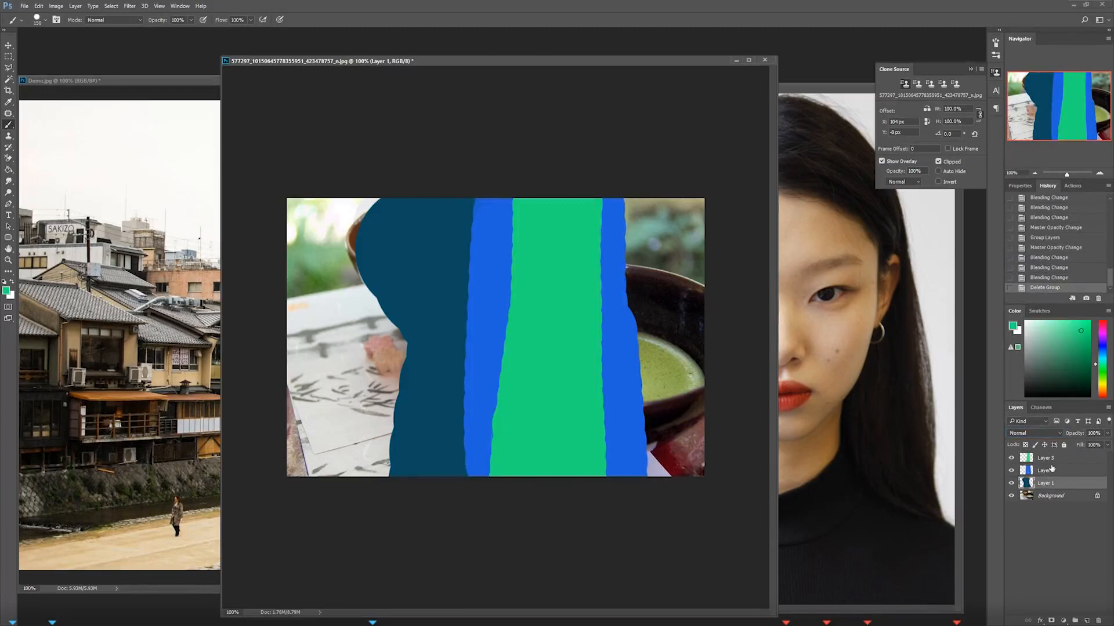
left_click(1055, 459)
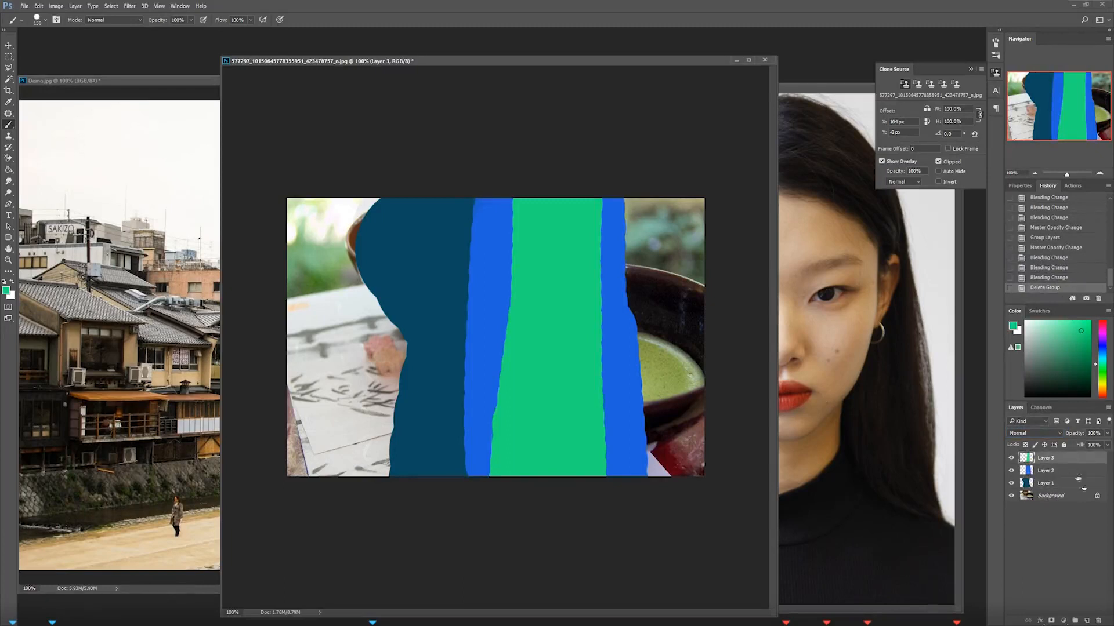
key("Delete")
key("Delete")
key("Delete")
Step: Draw a Rectangular Marquee selection across both tea bowls and move its outline up and to the left
left_click(8, 56)
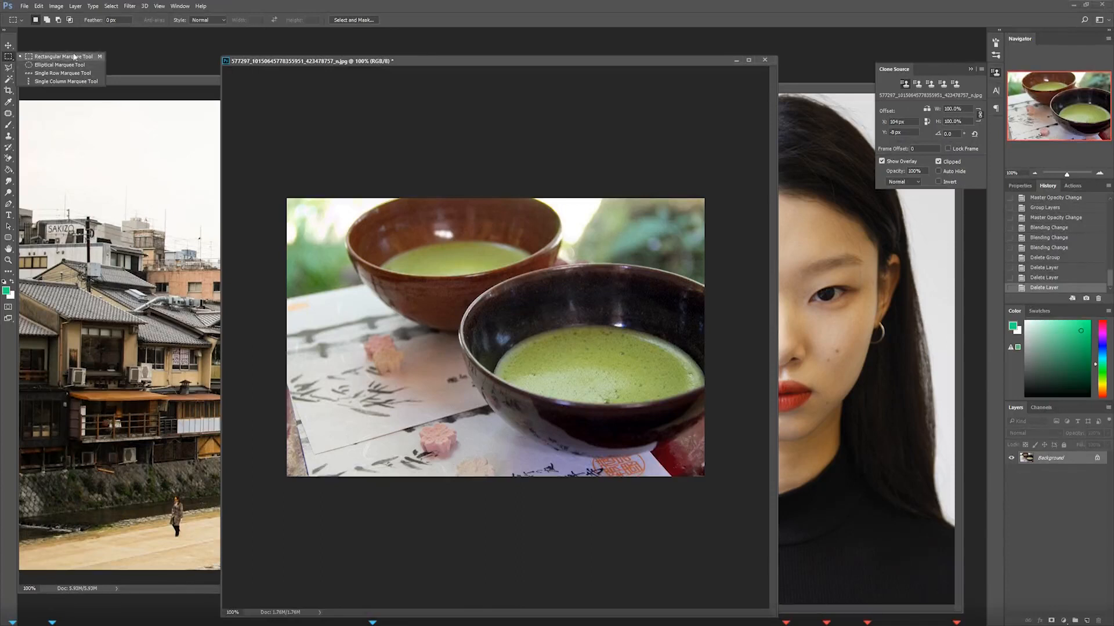
left_click(13, 58)
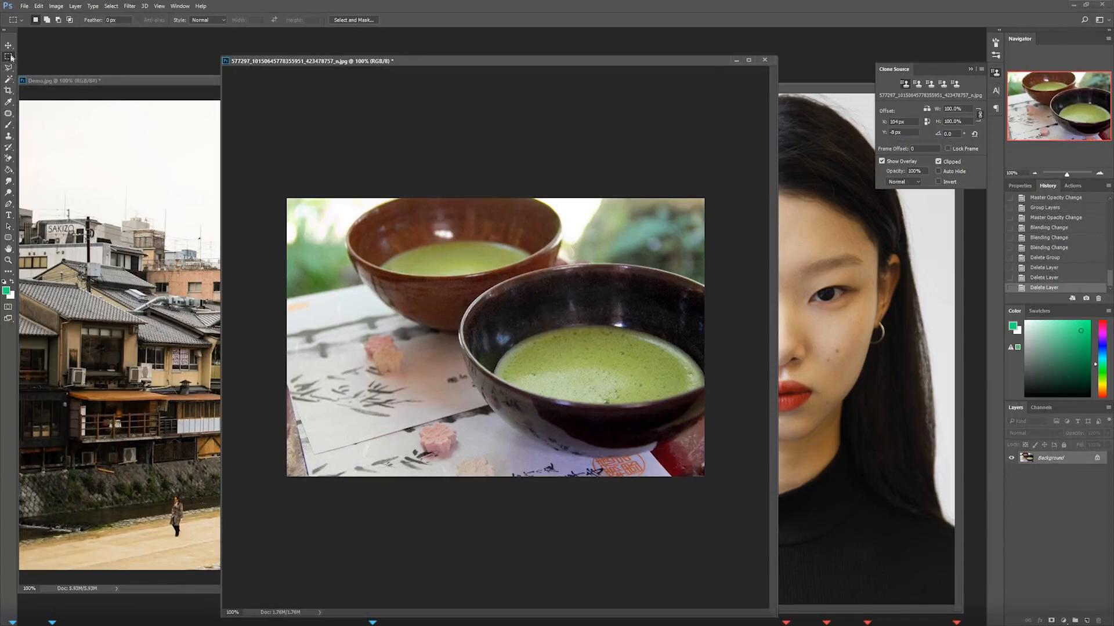
right_click(8, 57)
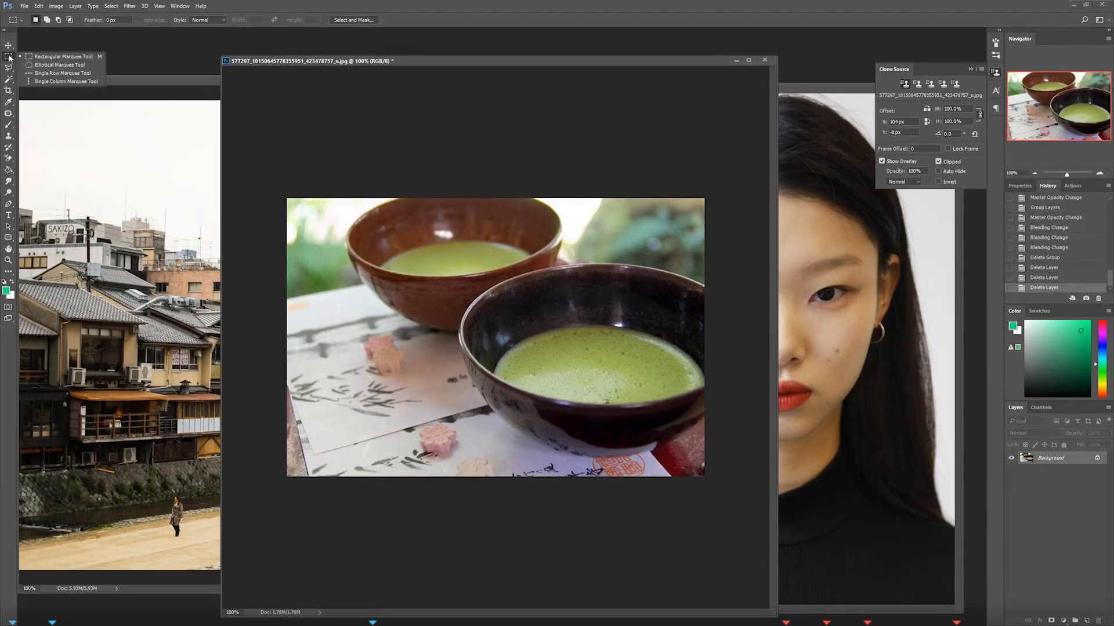
left_click(58, 58)
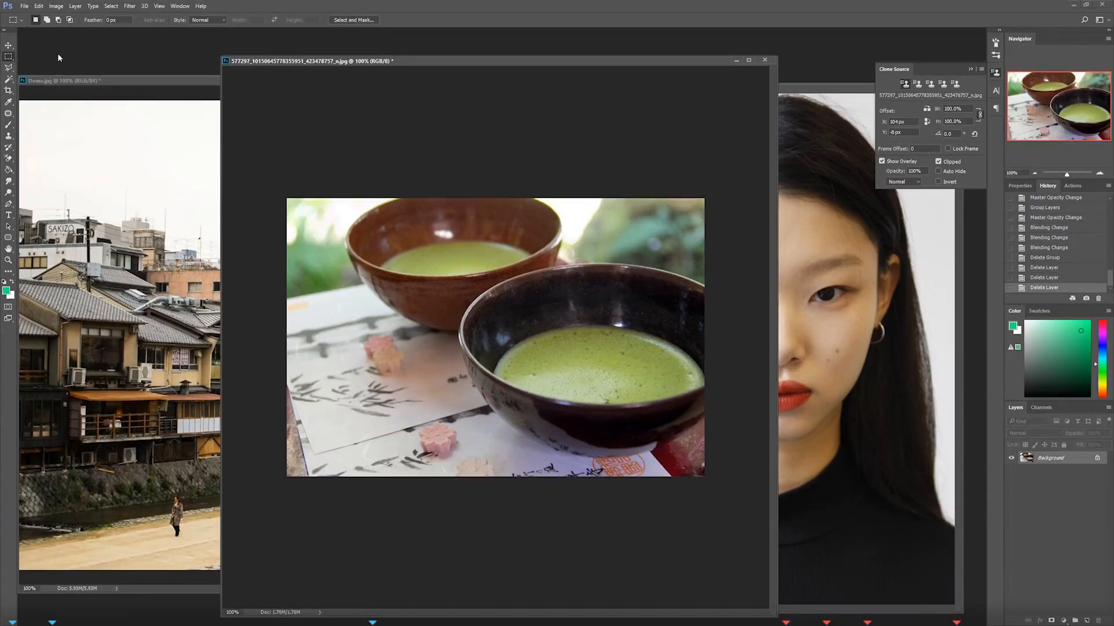
left_click_drag(370, 241, 564, 418)
mouse_move(490, 333)
left_mouse_down()
mouse_move(576, 310)
mouse_move(552, 292)
mouse_move(490, 318)
mouse_move(542, 291)
mouse_move(530, 311)
mouse_move(617, 348)
mouse_move(497, 353)
mouse_move(456, 295)
mouse_move(581, 301)
mouse_move(600, 318)
mouse_move(481, 354)
mouse_move(429, 319)
mouse_move(444, 305)
left_mouse_up()
Step: Draw two successive Elliptical Marquee selections over the dark bowl, moving each outline left toward the paper and pink sweets
left_click(9, 67)
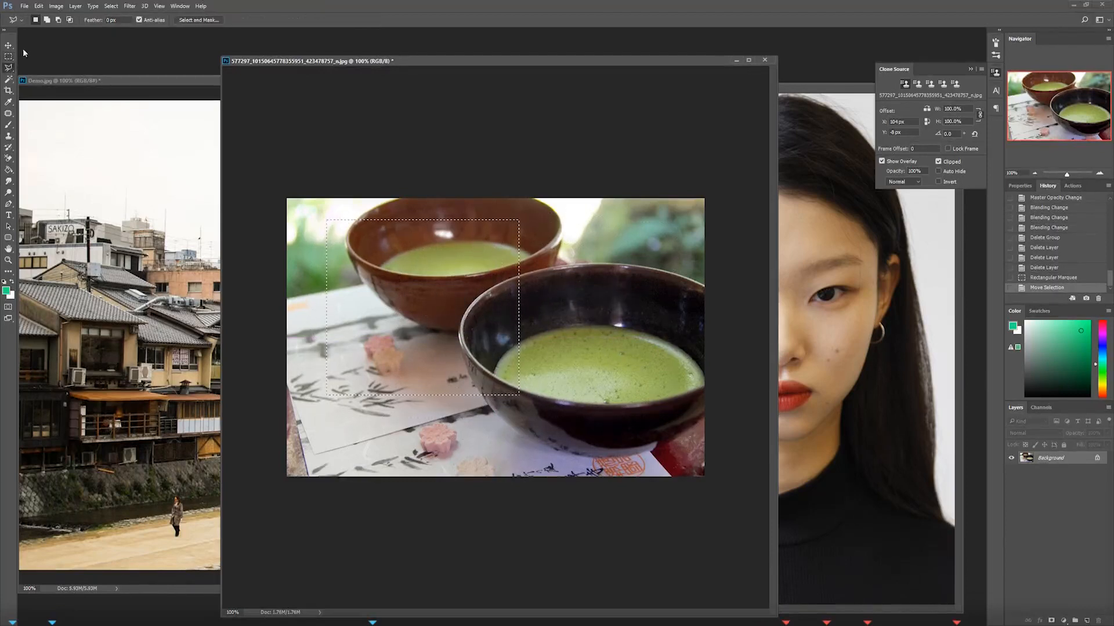
right_click(9, 57)
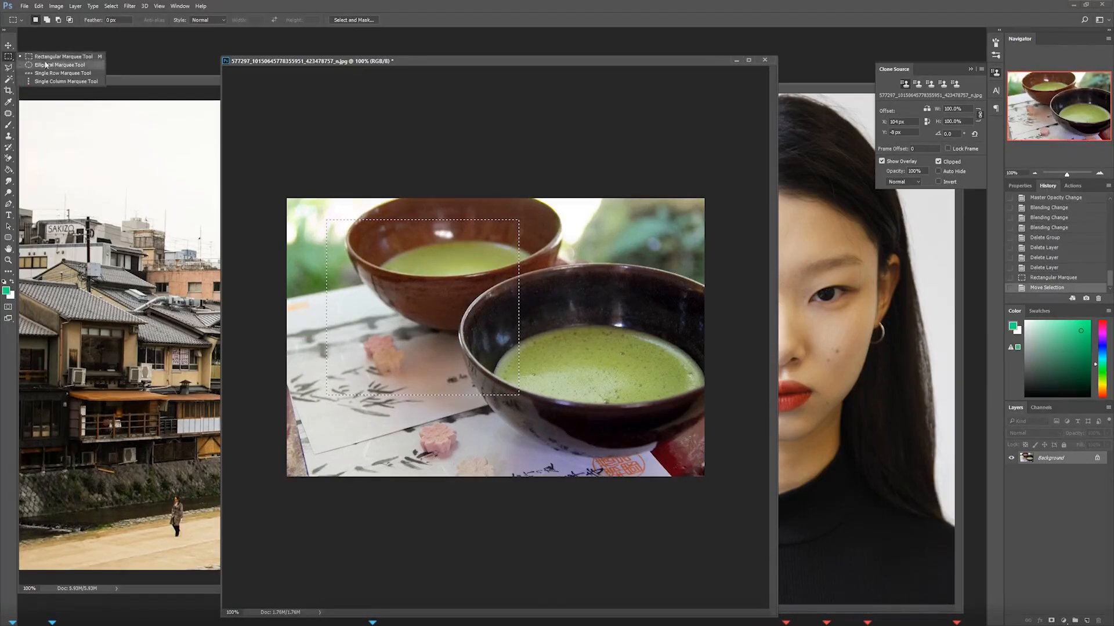
left_click(44, 67)
left_click_drag(450, 396, 624, 261)
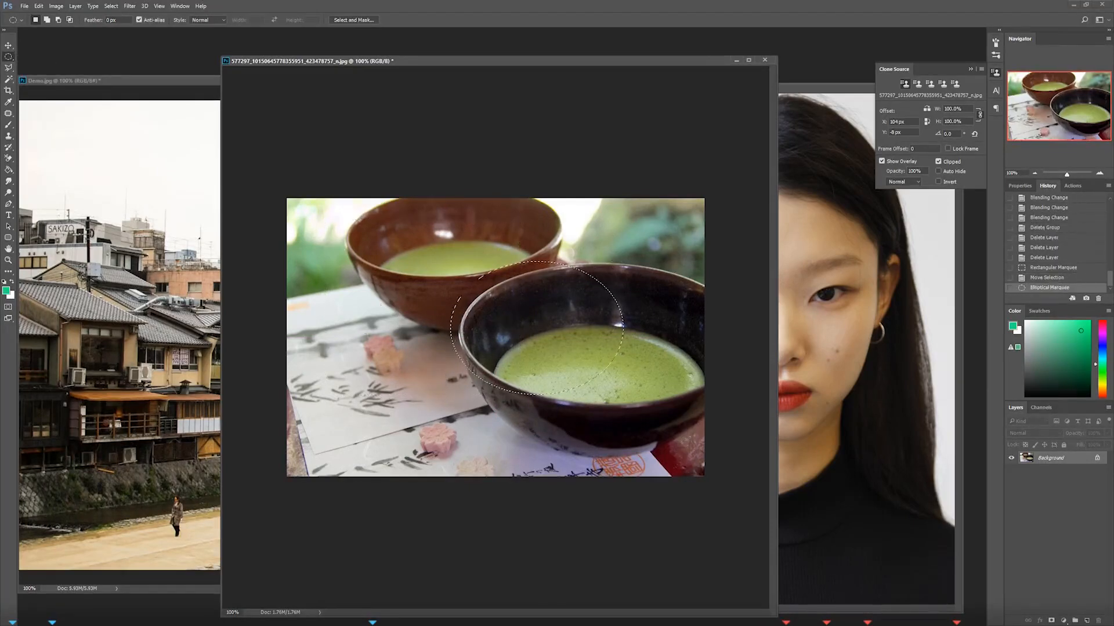
left_click_drag(513, 326, 412, 313)
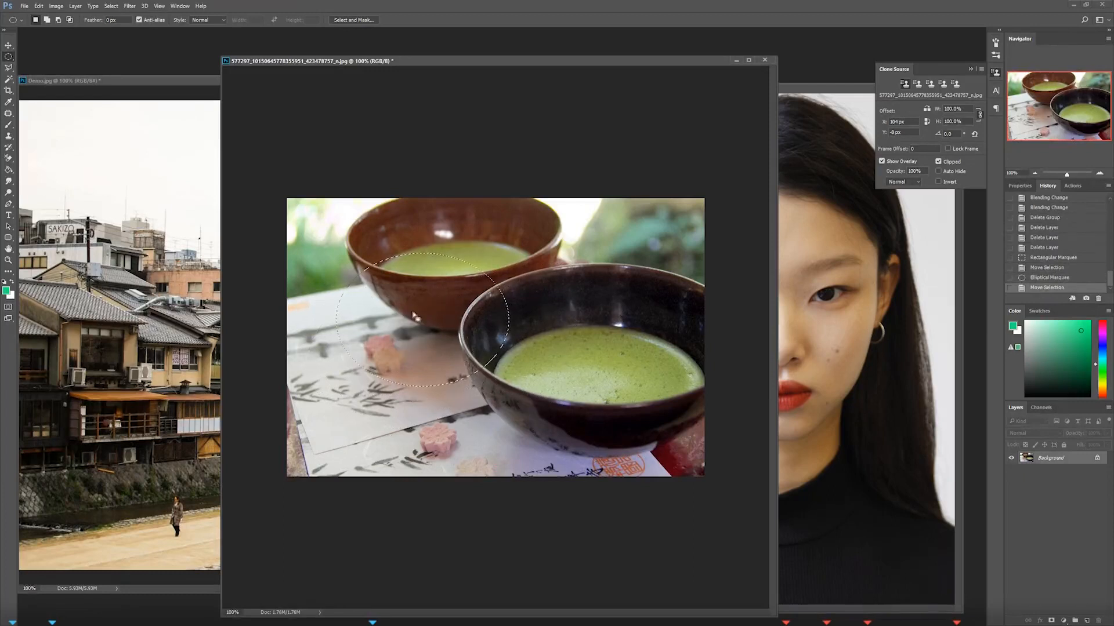
left_click_drag(502, 229, 657, 360)
left_click_drag(583, 292, 403, 343)
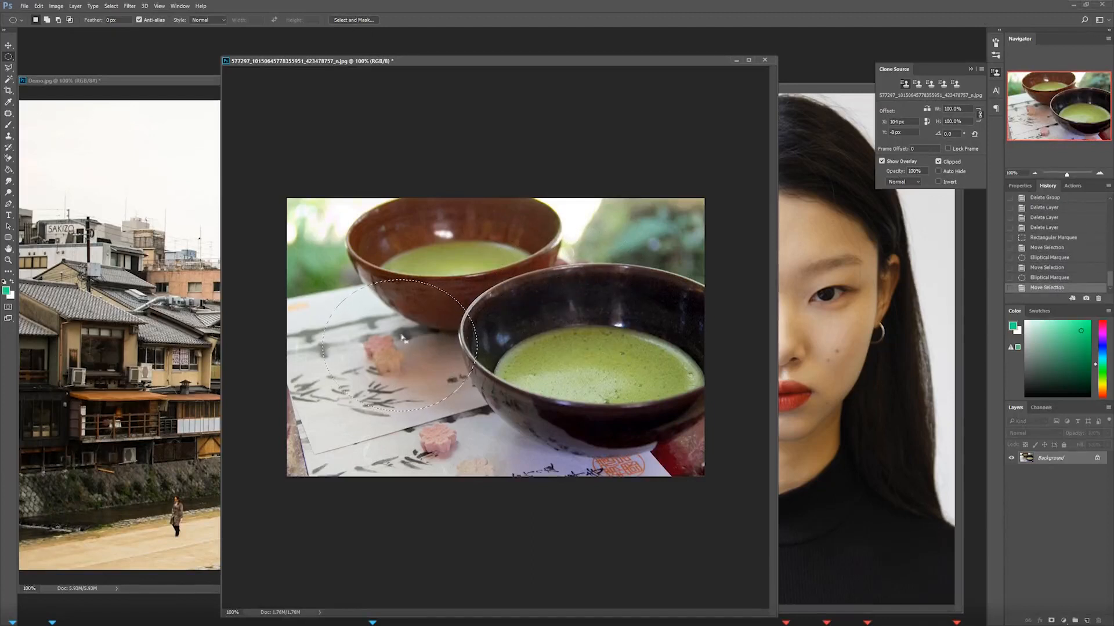
Step: Add two elliptical areas to the selection, one extending it toward the dark bowl and a separate one over the bowl's far rim
key("shift")
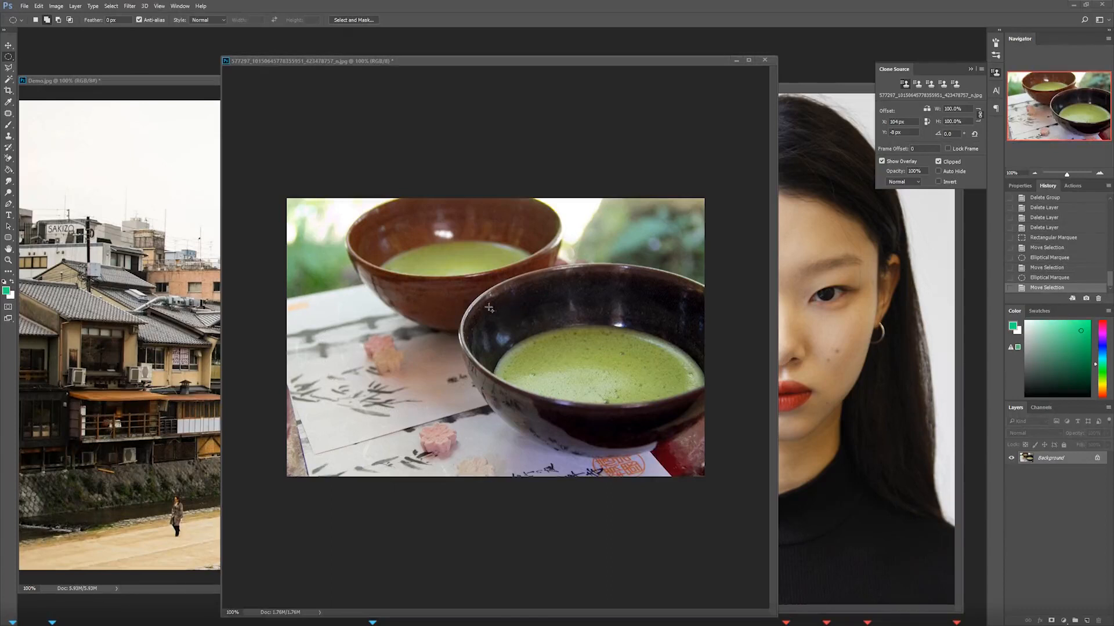
left_click_drag(377, 294, 509, 413)
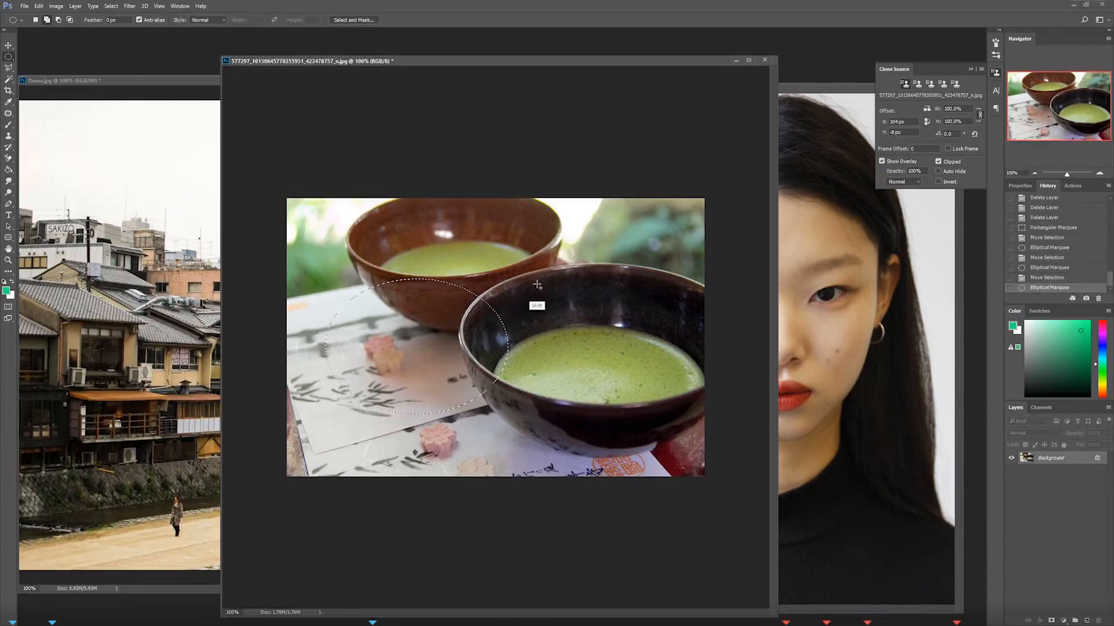
left_click_drag(524, 263, 634, 346)
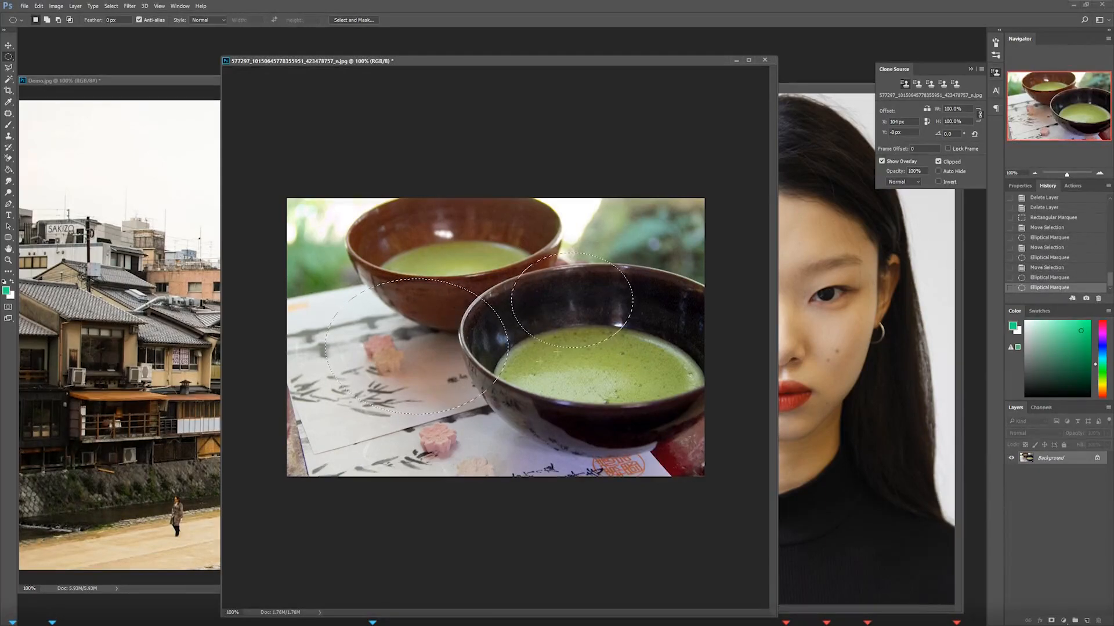
Step: Bridge the two selected areas with an added ellipse, and cut them apart by subtracting elliptical areas around the dark bowl
key("shift")
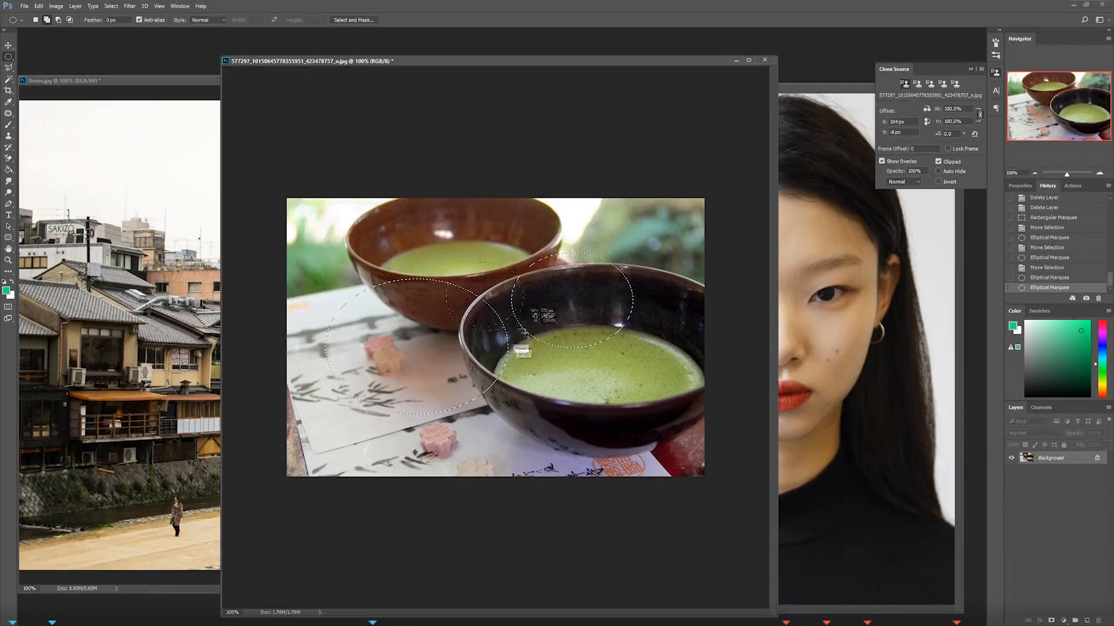
left_click_drag(551, 352, 552, 353)
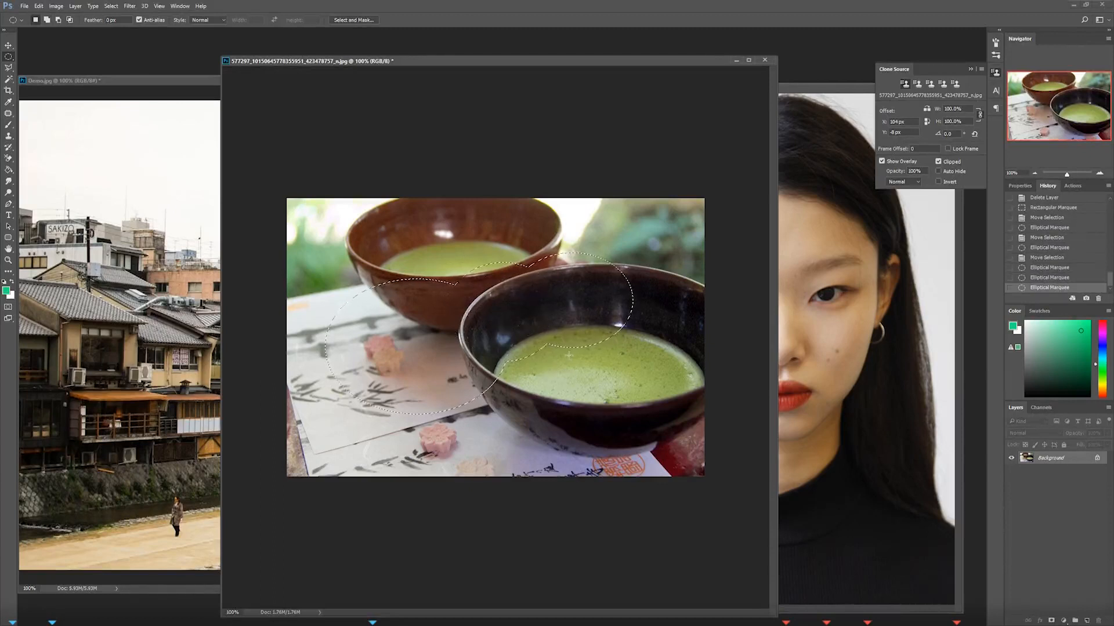
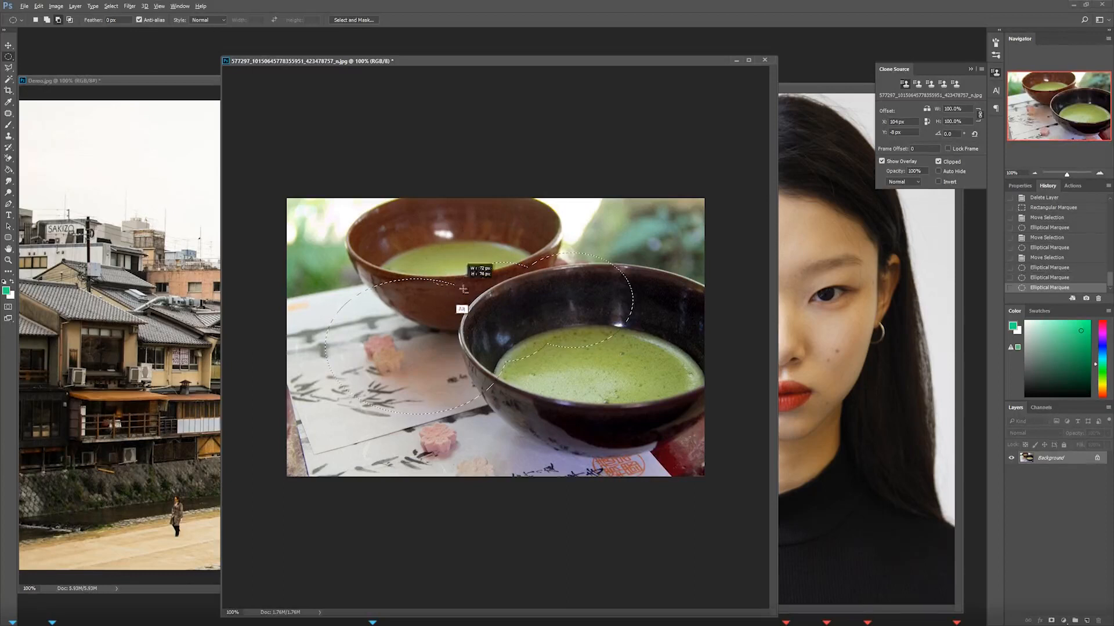
left_click_drag(522, 355, 570, 384)
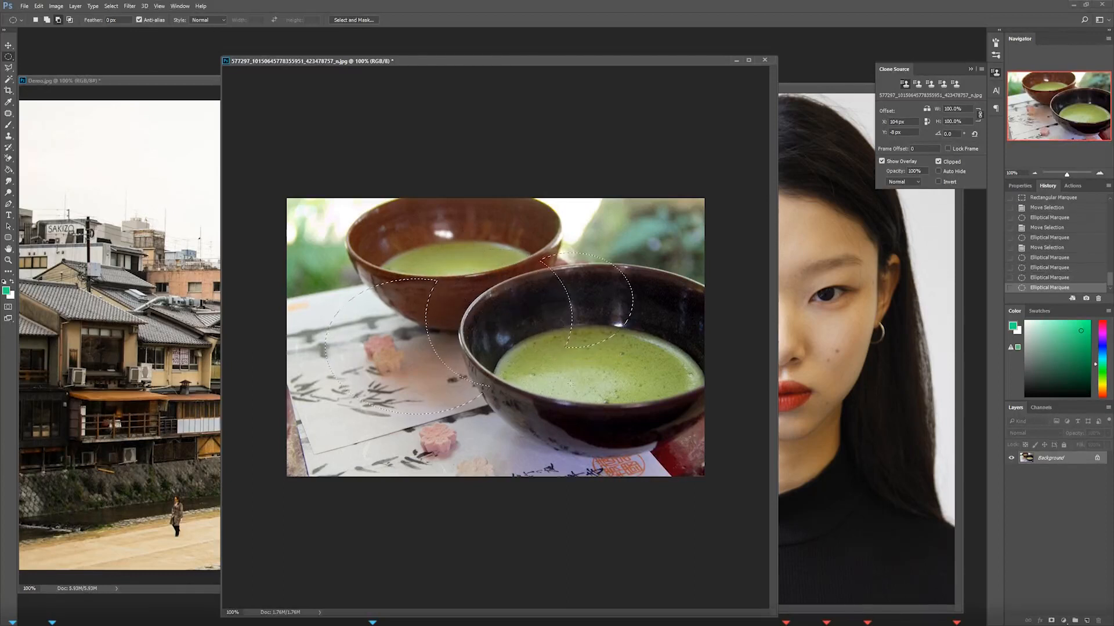
left_click_drag(576, 273, 618, 298)
left_click_drag(551, 422, 588, 322)
left_click_drag(515, 268, 607, 359)
left_click_drag(456, 297, 579, 388)
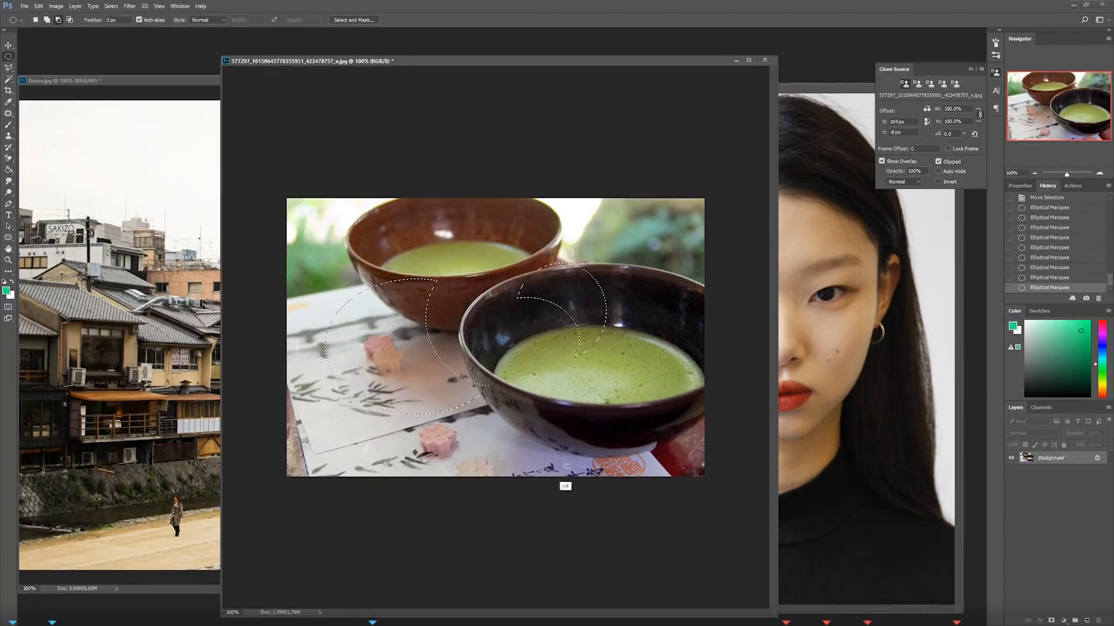
Step: Clear the marquee selection and outline the green tea in both bowls with the Lasso tool
left_click(8, 68)
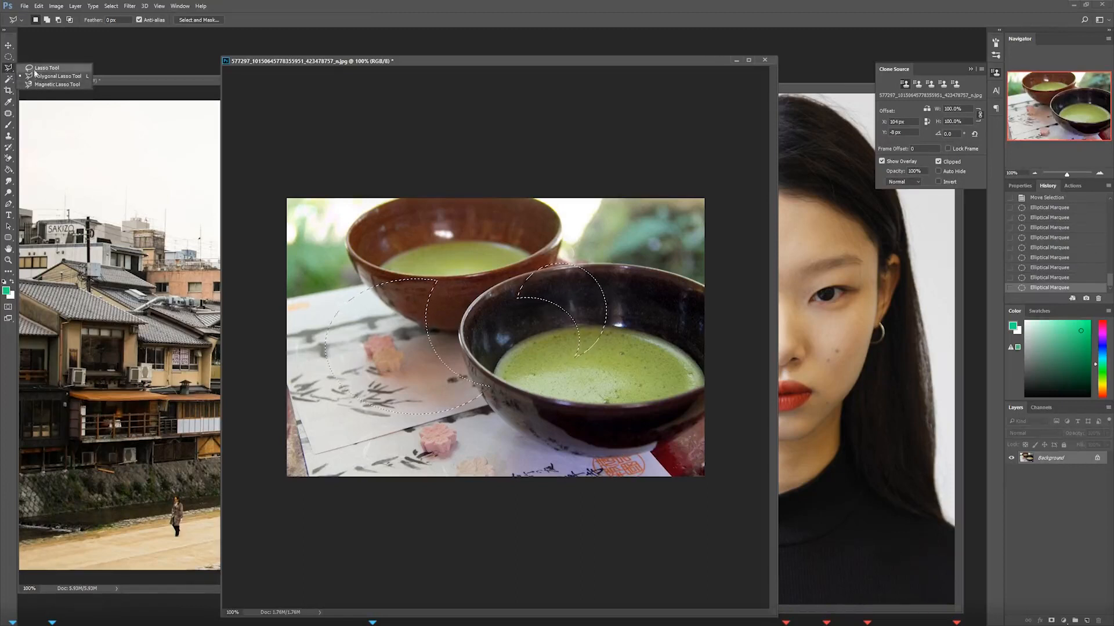
left_click(33, 68)
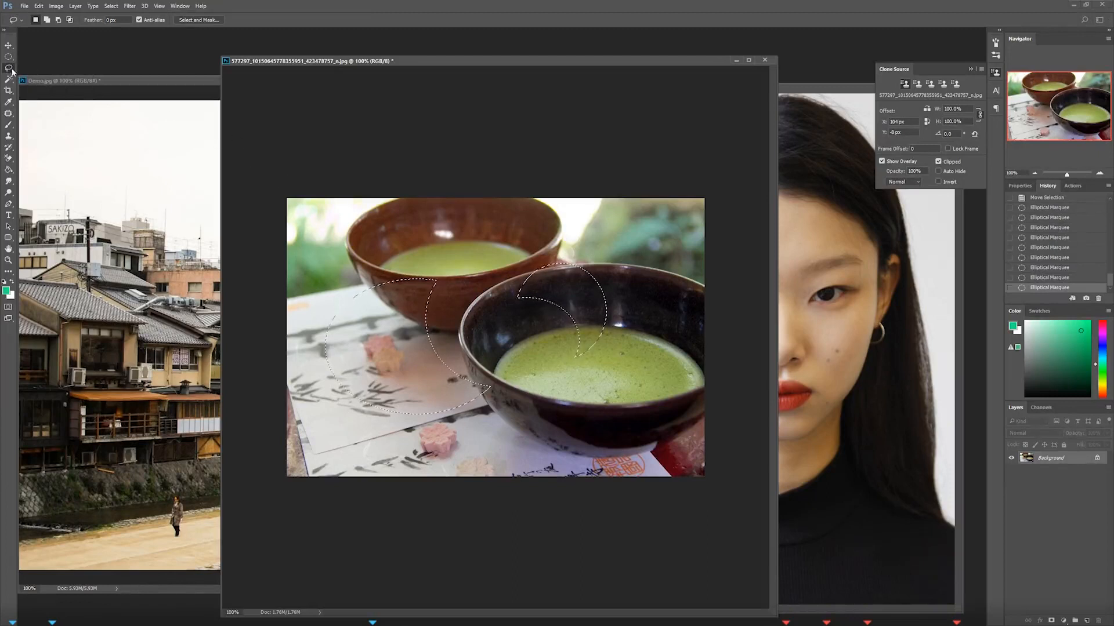
left_click(472, 321)
mouse_move(399, 366)
left_mouse_down()
mouse_move(477, 268)
mouse_move(589, 334)
mouse_move(518, 379)
mouse_move(466, 443)
mouse_move(422, 403)
mouse_move(388, 400)
left_mouse_up()
mouse_move(477, 331)
left_mouse_down()
mouse_move(603, 299)
mouse_move(425, 311)
left_mouse_up()
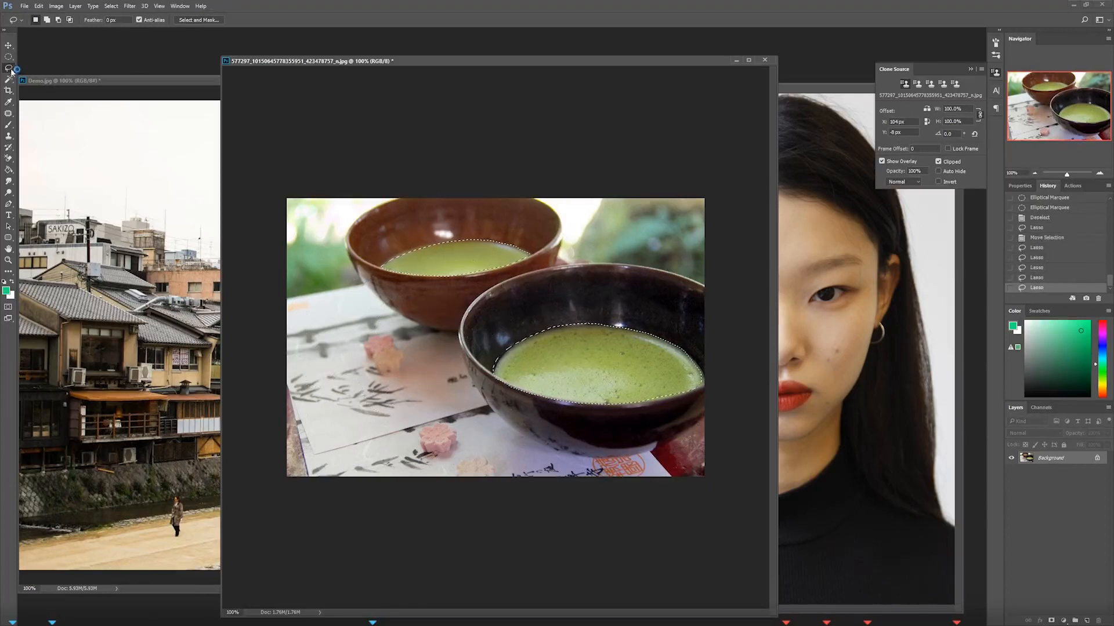
Step: Draw a Polygonal Lasso selection around the paper area with the inked leaves and upper pink sweets
right_click(10, 69)
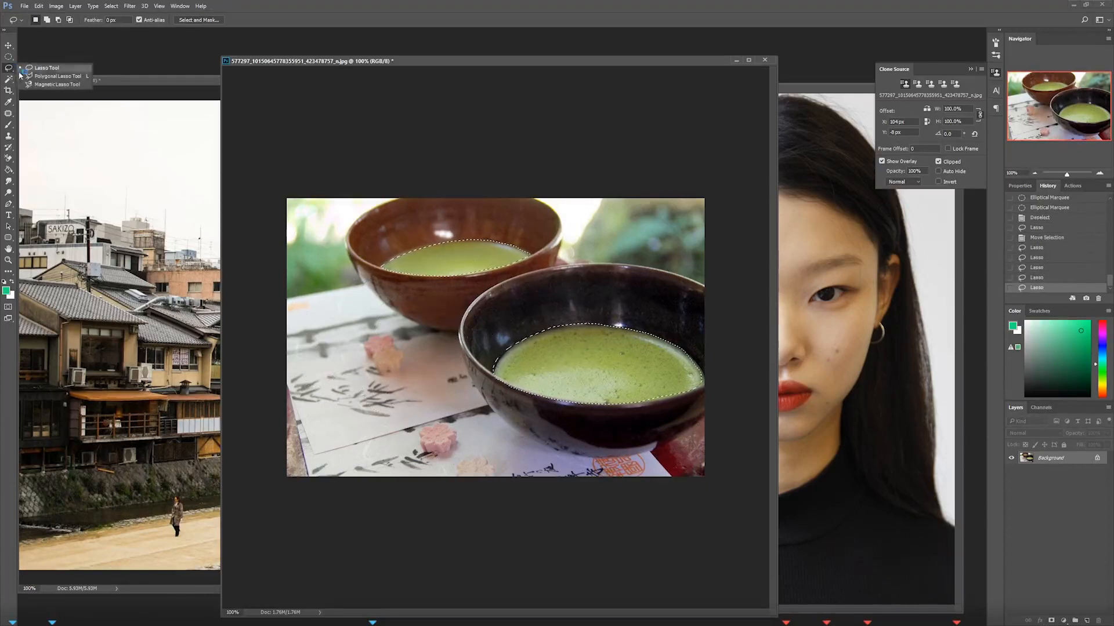
left_click(53, 78)
left_click(334, 316)
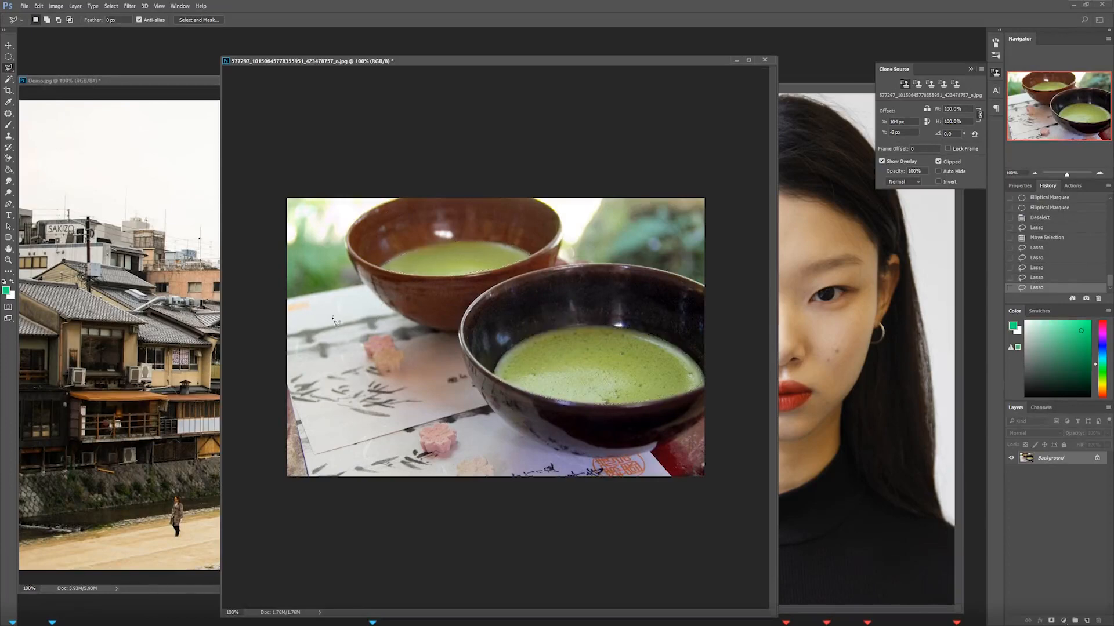
left_click(313, 395)
left_click(321, 413)
left_click(355, 428)
left_click(383, 296)
left_click(352, 282)
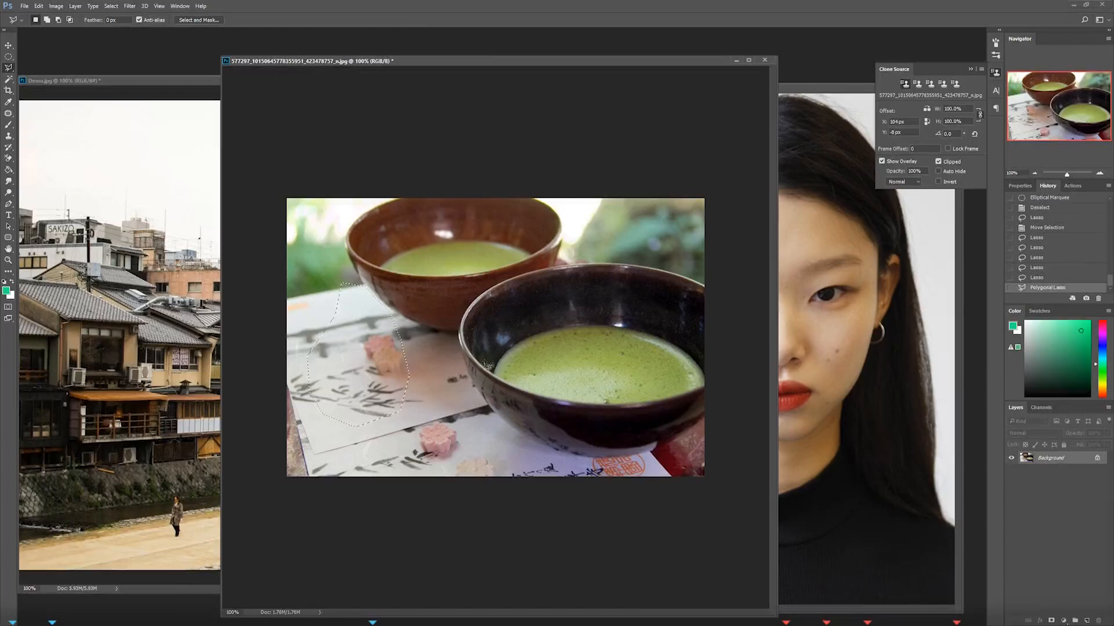
Step: Outline a polygonal area on the lower side of the reddish-brown bowl with the Polygonal Lasso at 200% zoom
left_click(1098, 173)
left_click_drag(452, 394, 537, 403)
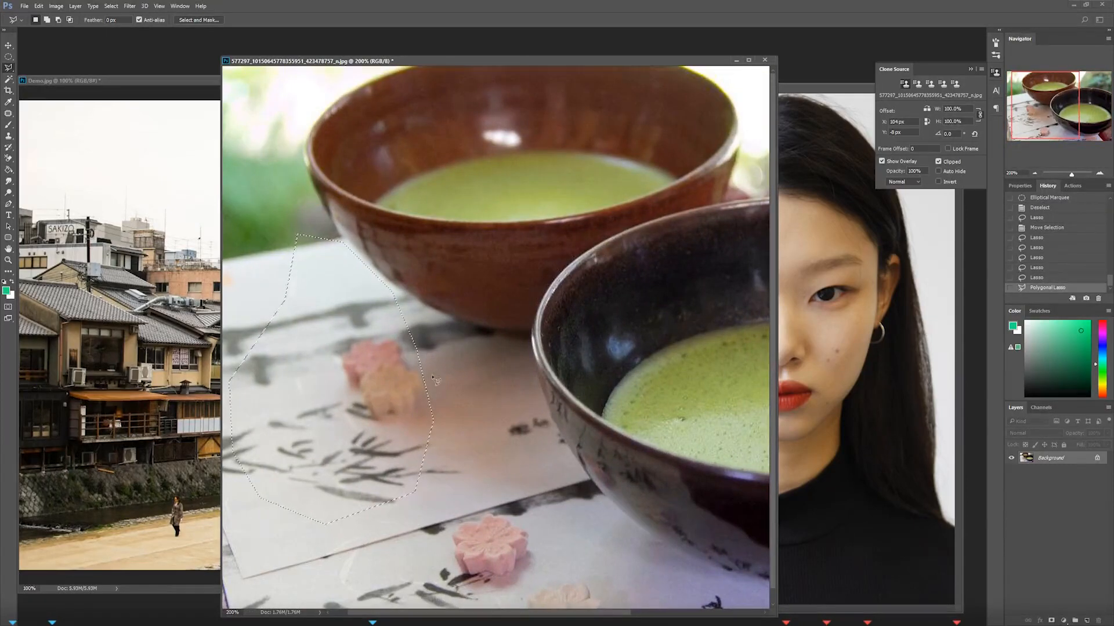
left_click_drag(410, 397, 443, 389)
left_click(450, 223)
left_click(432, 272)
left_click(458, 298)
left_click(507, 318)
left_click(548, 254)
left_click(528, 228)
left_click(497, 208)
left_click(479, 206)
left_click(450, 223)
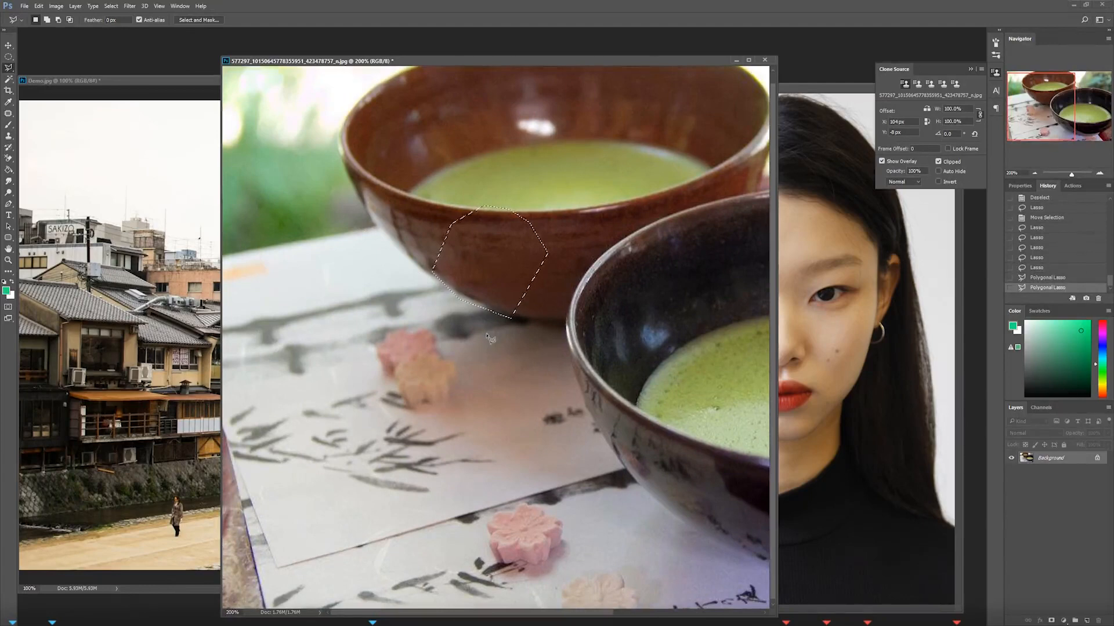
Step: Clear the selection on the bowl and draw a small zigzag Polygonal Lasso selection on the paper beside the upper pink sweets
key("ctrl+d")
mouse_move(514, 338)
left_mouse_down()
mouse_move(438, 345)
mouse_move(503, 331)
mouse_move(528, 370)
mouse_move(504, 362)
left_mouse_up()
double_click(505, 363)
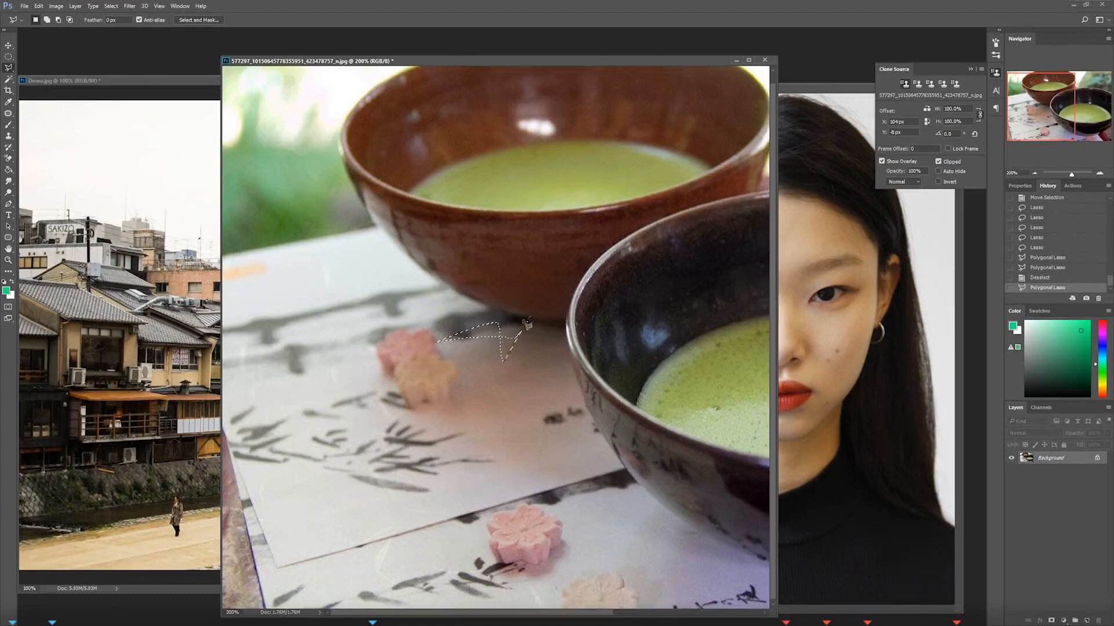
Step: Try painting green with a smaller brush around the small zigzag selection and across the bowls
key("b")
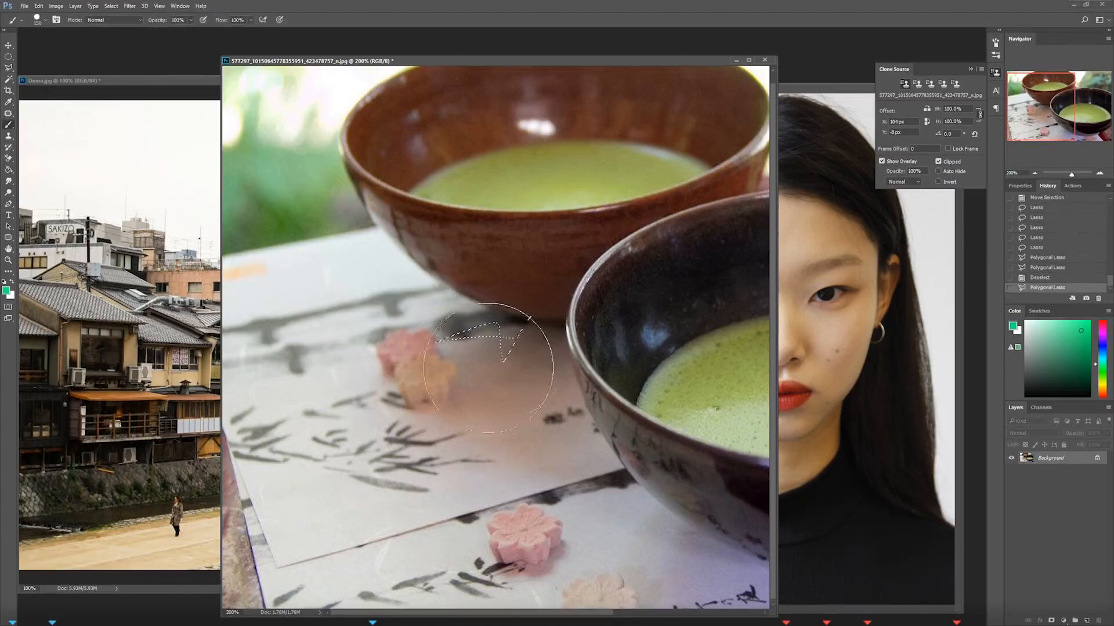
left_click_drag(611, 353, 386, 402)
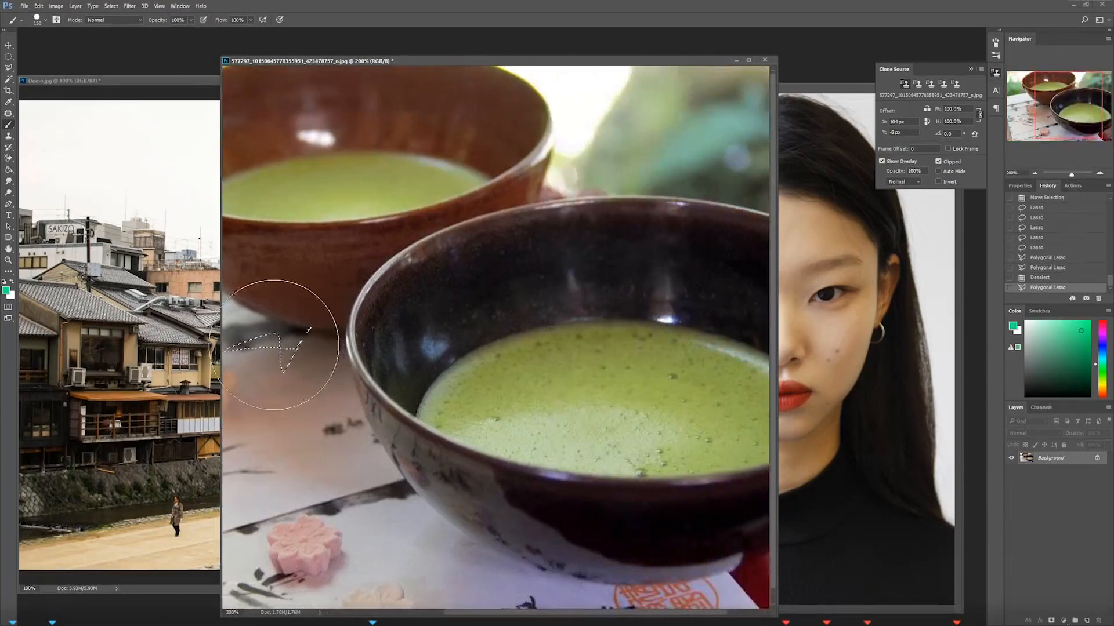
left_click_drag(288, 340, 326, 330)
left_click_drag(530, 301, 345, 400)
key("bracketleft")
key("bracketleft")
key("bracketleft")
key("bracketleft")
left_click_drag(477, 265, 567, 267)
left_click_drag(562, 305, 548, 332)
mouse_move(496, 296)
left_mouse_down()
mouse_move(511, 335)
mouse_move(557, 368)
mouse_move(555, 332)
mouse_move(586, 330)
left_mouse_up()
mouse_move(394, 404)
left_mouse_down()
mouse_move(527, 367)
mouse_move(523, 387)
left_mouse_up()
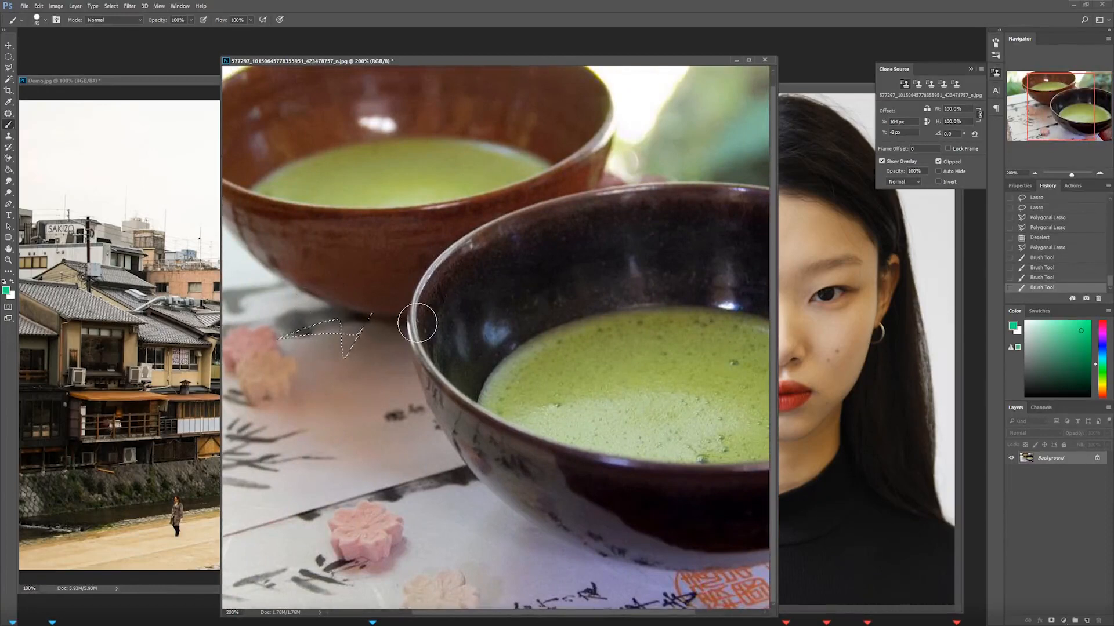
left_click_drag(376, 338, 430, 337)
Step: Set the foreground color to red and paint inside the small zigzag selection
left_click(1102, 396)
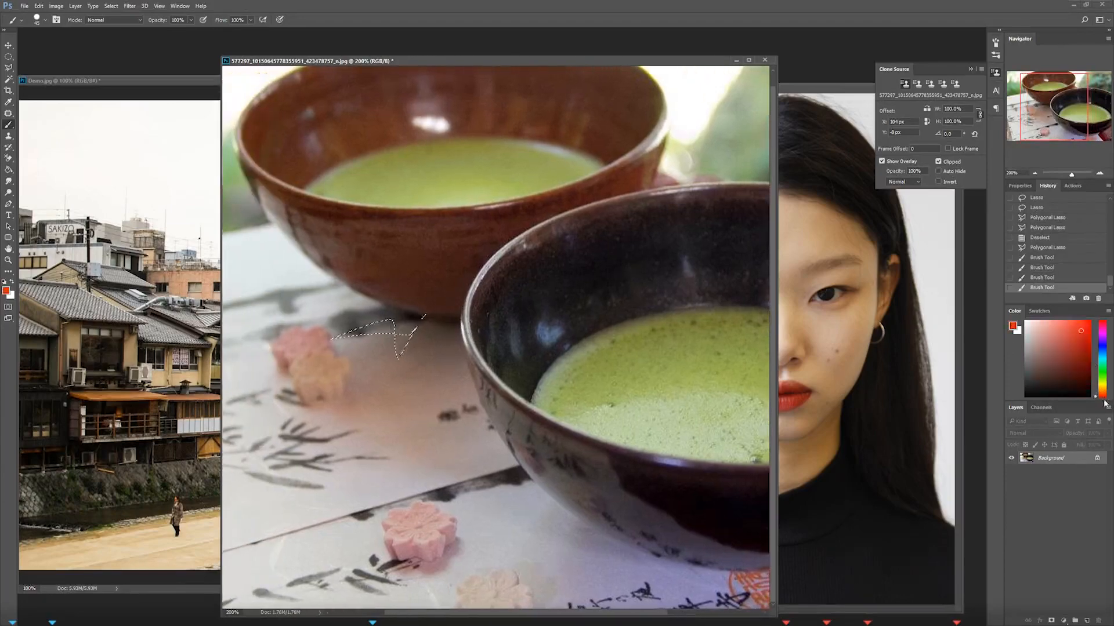
left_click_drag(738, 352, 606, 364)
mouse_move(527, 318)
left_mouse_down()
mouse_move(593, 328)
mouse_move(564, 308)
left_mouse_up()
left_click_drag(640, 387, 482, 416)
left_click_drag(387, 373, 523, 368)
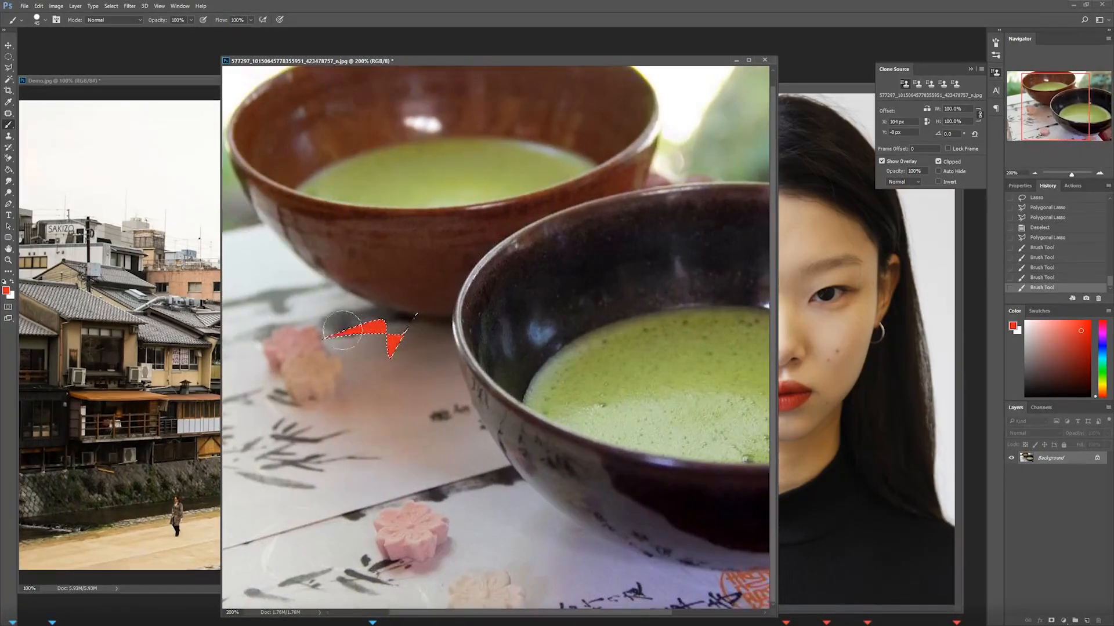
left_click_drag(342, 330, 362, 432)
Step: Undo the red brush stroke and clear the zigzag selection
key("ctrl")
key("ctrl+z")
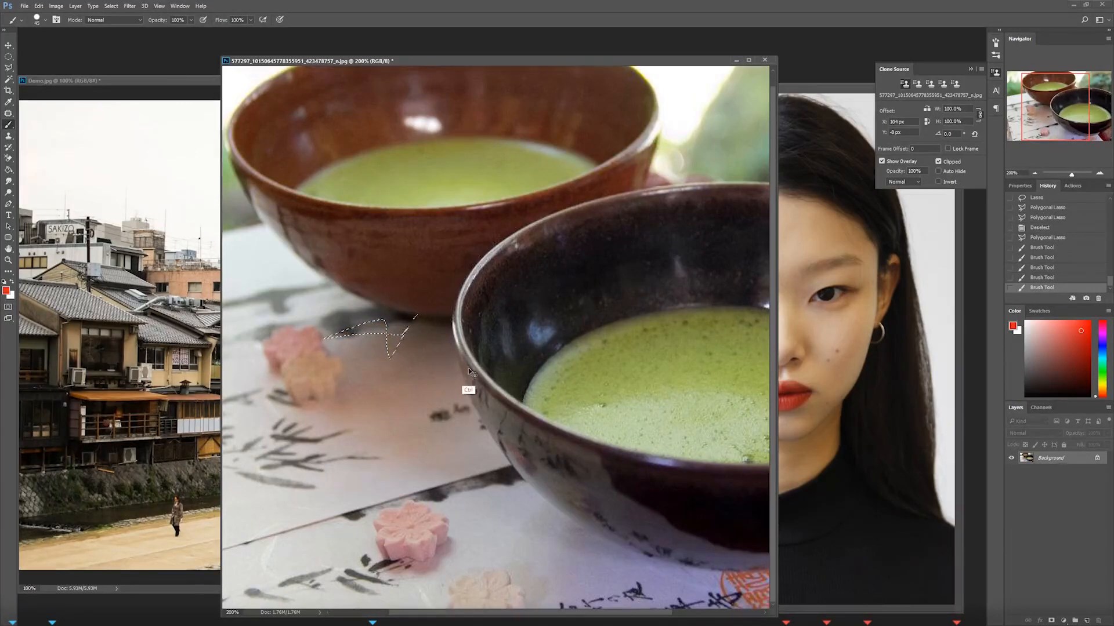
key("ctrl+d")
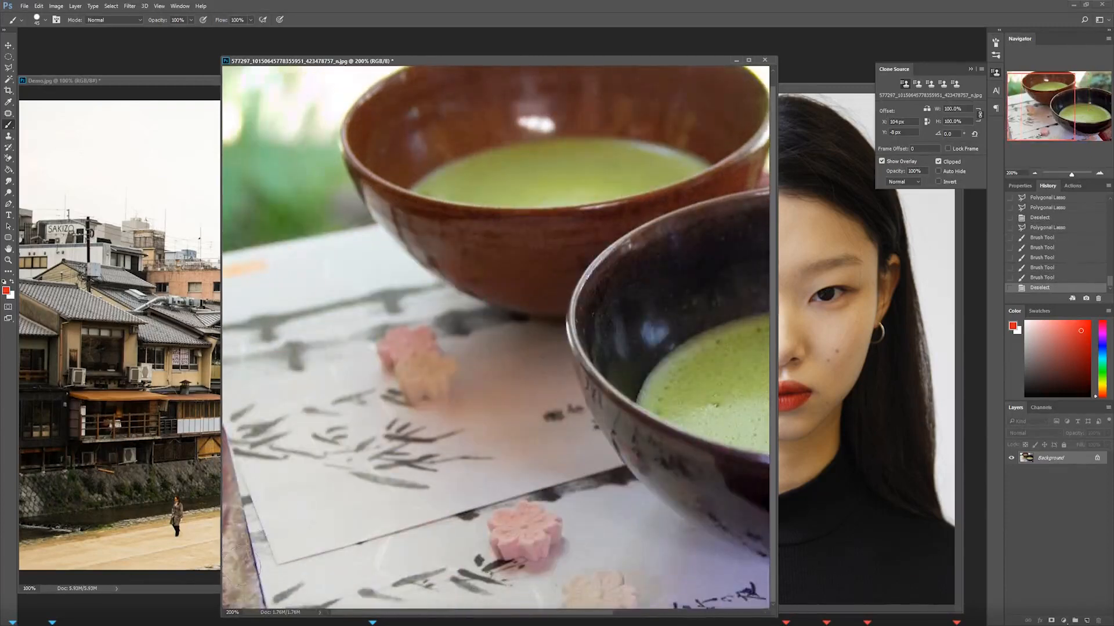
Step: Try brushing over the bowls with a tiny Polygonal Lasso selection active in the photo's lower-left corner, and deselect it
key("l")
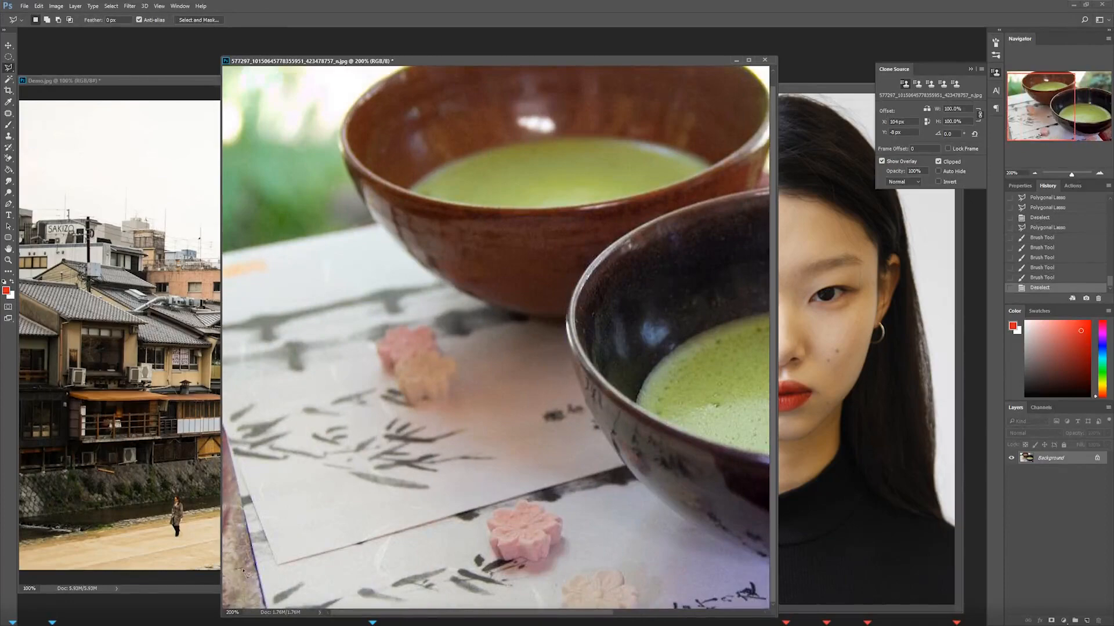
left_click(237, 572)
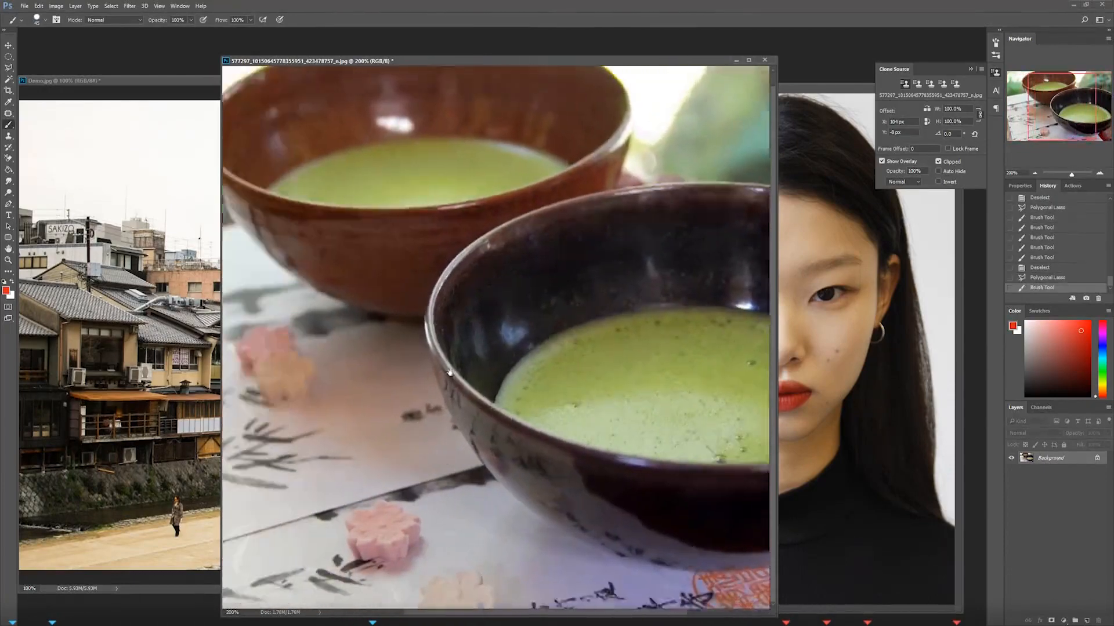
left_click_drag(450, 372, 531, 301)
left_click_drag(516, 358, 555, 344)
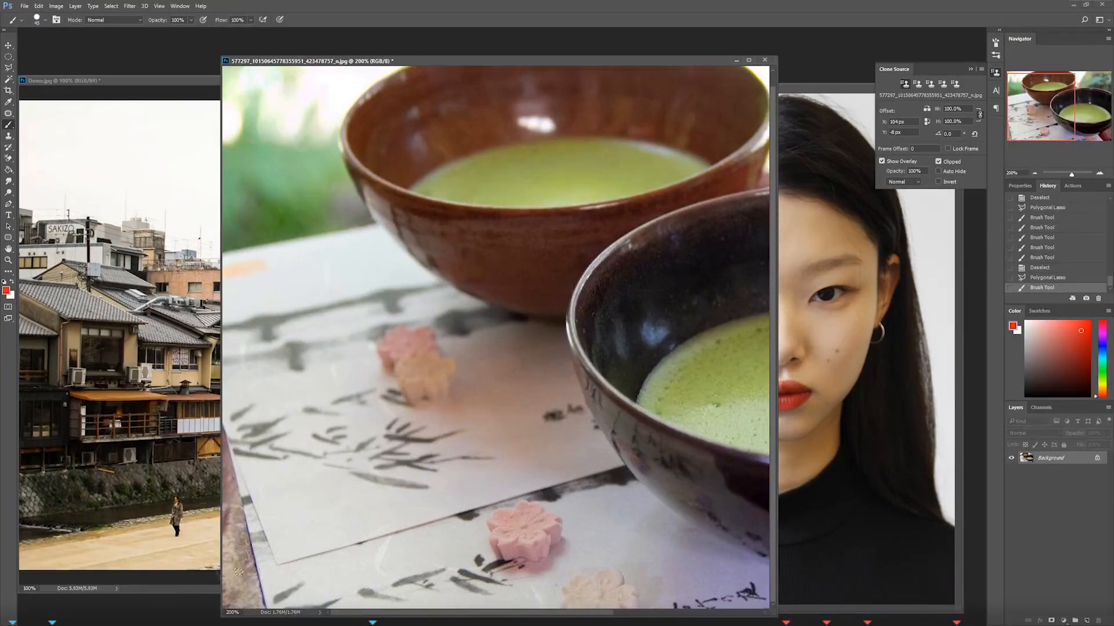
mouse_move(523, 456)
left_mouse_down()
mouse_move(472, 470)
mouse_move(353, 446)
mouse_move(500, 352)
mouse_move(460, 356)
mouse_move(566, 357)
left_mouse_up()
key("ctrl+d")
key("ctrl+z")
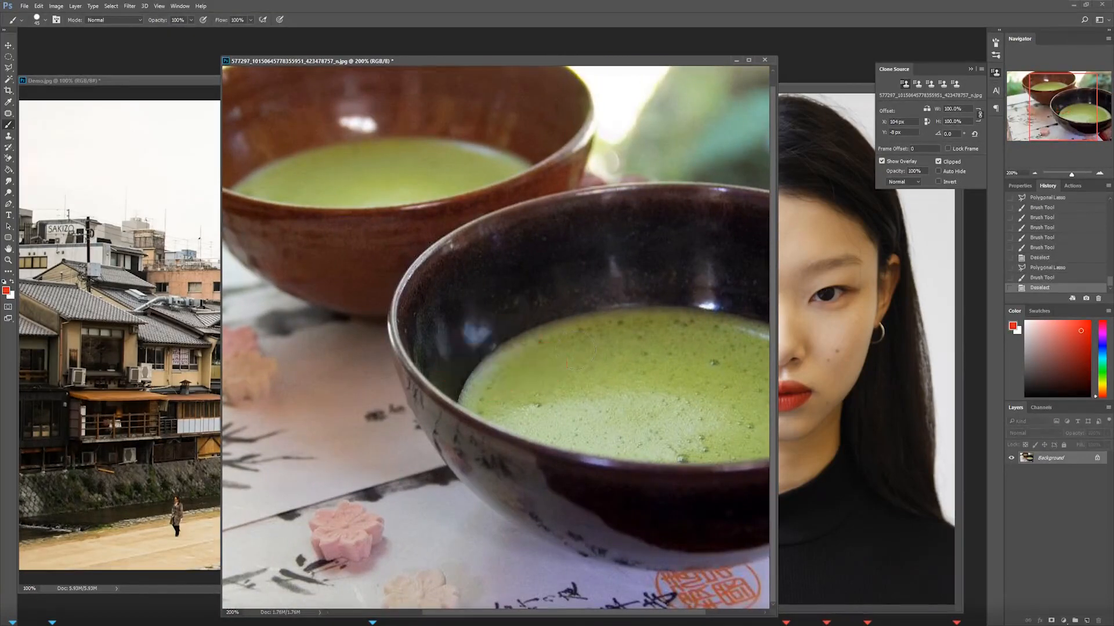
Step: Select the green tea in the dark bowl with the Polygonal Lasso and switch to the Magnetic Lasso tool
mouse_move(377, 359)
left_mouse_down()
mouse_move(541, 358)
mouse_move(521, 362)
left_mouse_up()
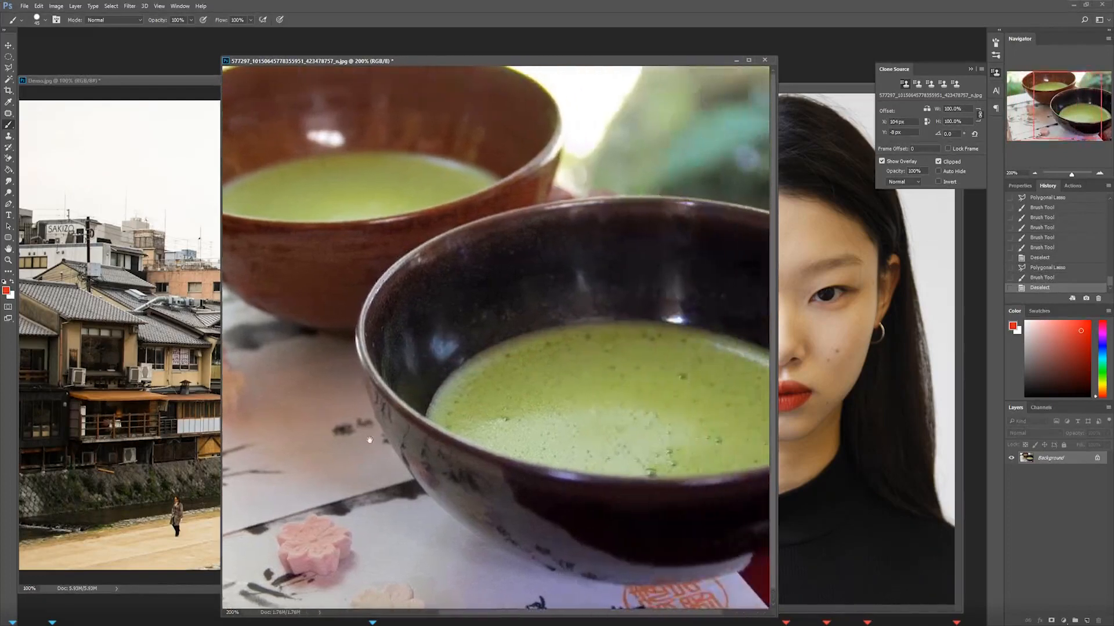
right_click(9, 67)
left_click(46, 84)
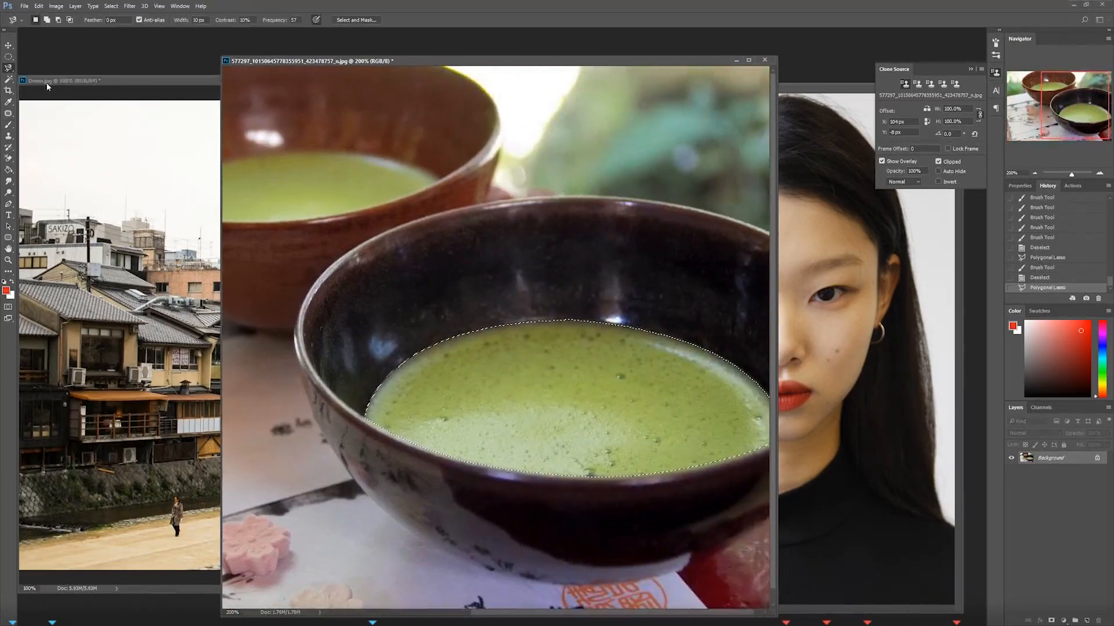
Step: Clear the tea selection and trace the dark bowl's rim with the Magnetic Lasso, straying into the green background
left_click_drag(367, 276, 493, 272)
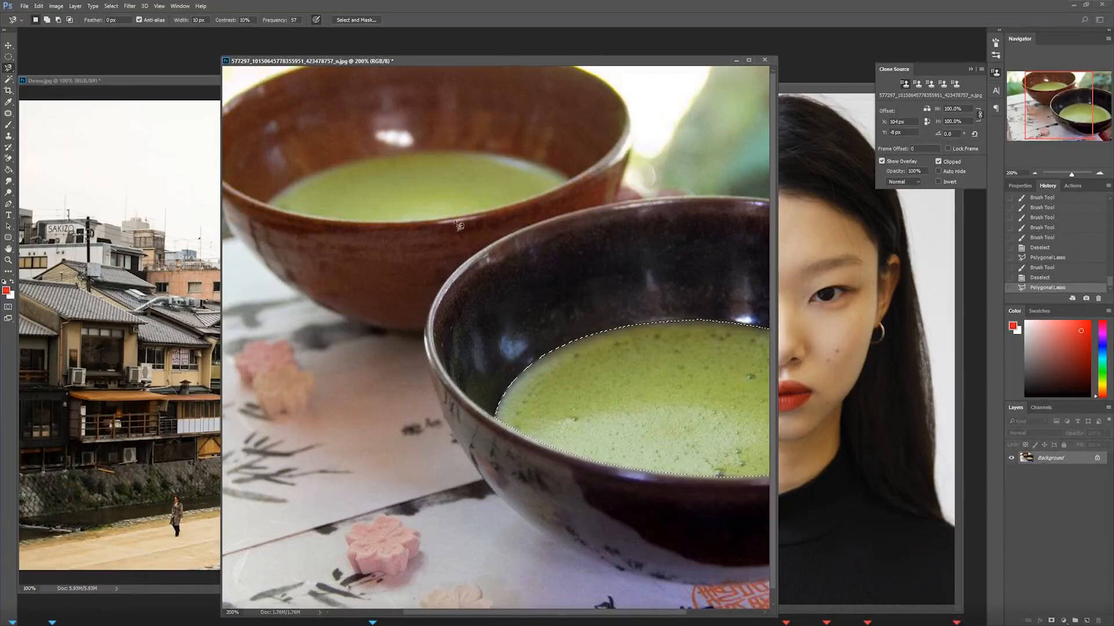
scroll(399, 386, "right", 3)
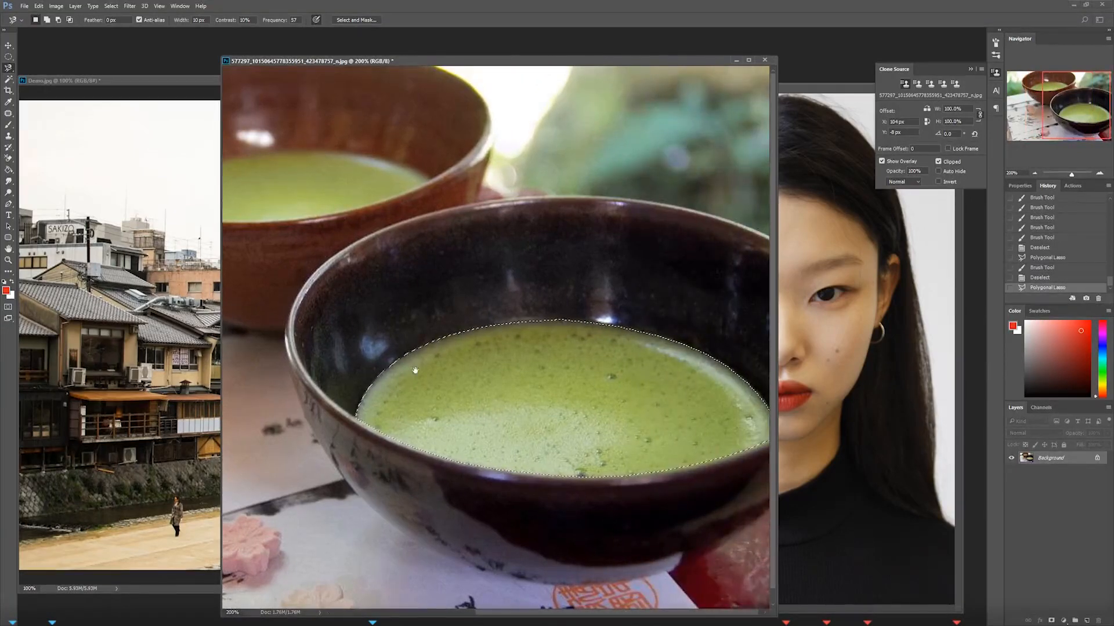
left_click_drag(515, 365, 460, 373)
scroll(410, 336, "left", 2)
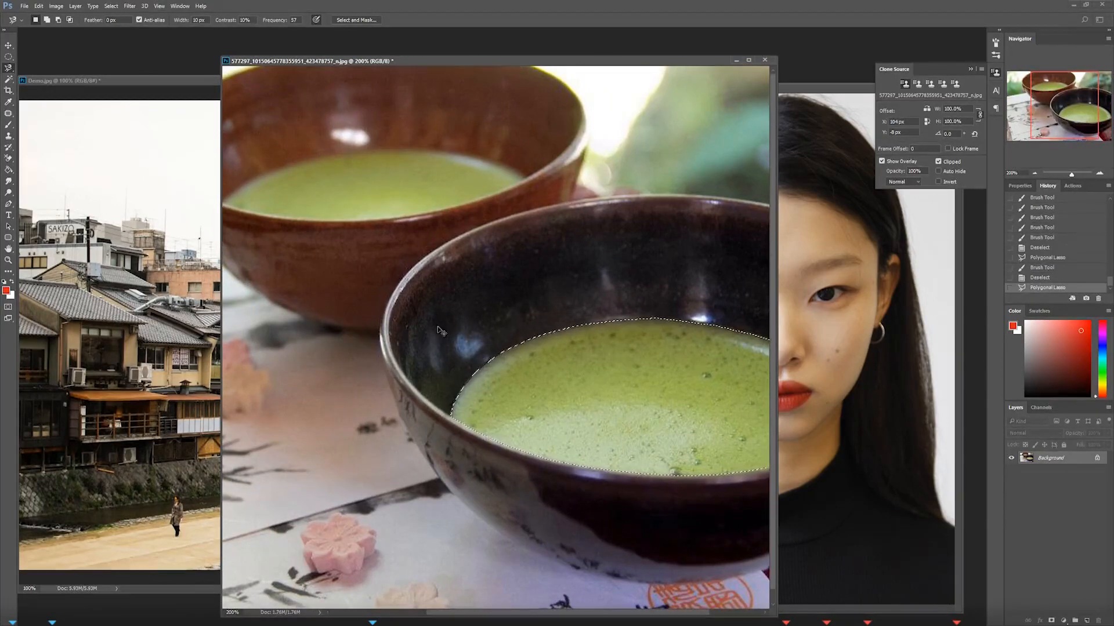
key("ctrl+d")
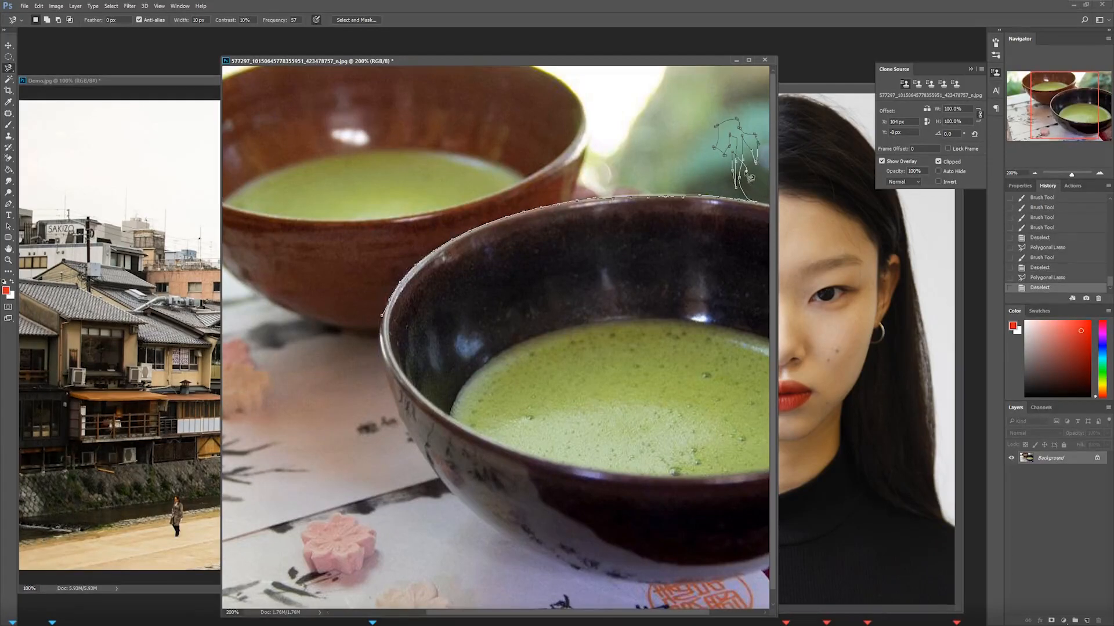
Step: Remove the stray Magnetic Lasso anchor points from the background back to the dark bowl's rim, and cancel the trace
key("BackSpace")
key("BackSpace")
key("BackSpace")
key("BackSpace")
key("BackSpace")
key("BackSpace")
key("BackSpace")
key("BackSpace")
key("BackSpace")
key("BackSpace")
key("BackSpace")
key("BackSpace")
key("BackSpace")
key("BackSpace")
key("BackSpace")
key("BackSpace")
key("BackSpace")
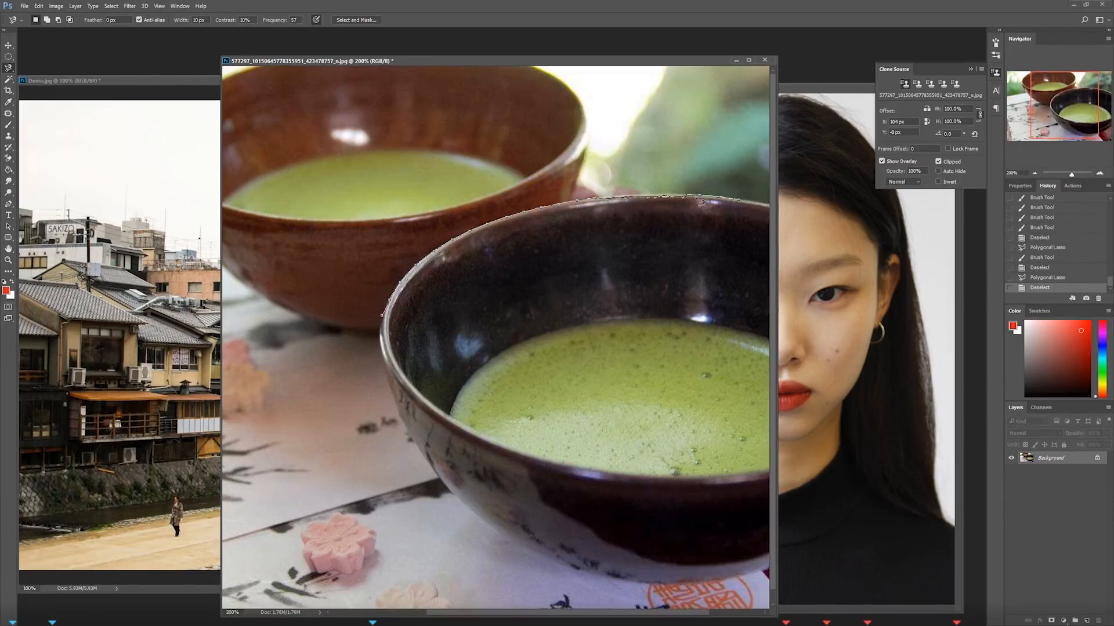
key("BackSpace")
key("BackSpace")
key("BackSpace")
key("BackSpace")
key("BackSpace")
key("BackSpace")
key("BackSpace")
key("BackSpace")
key("BackSpace")
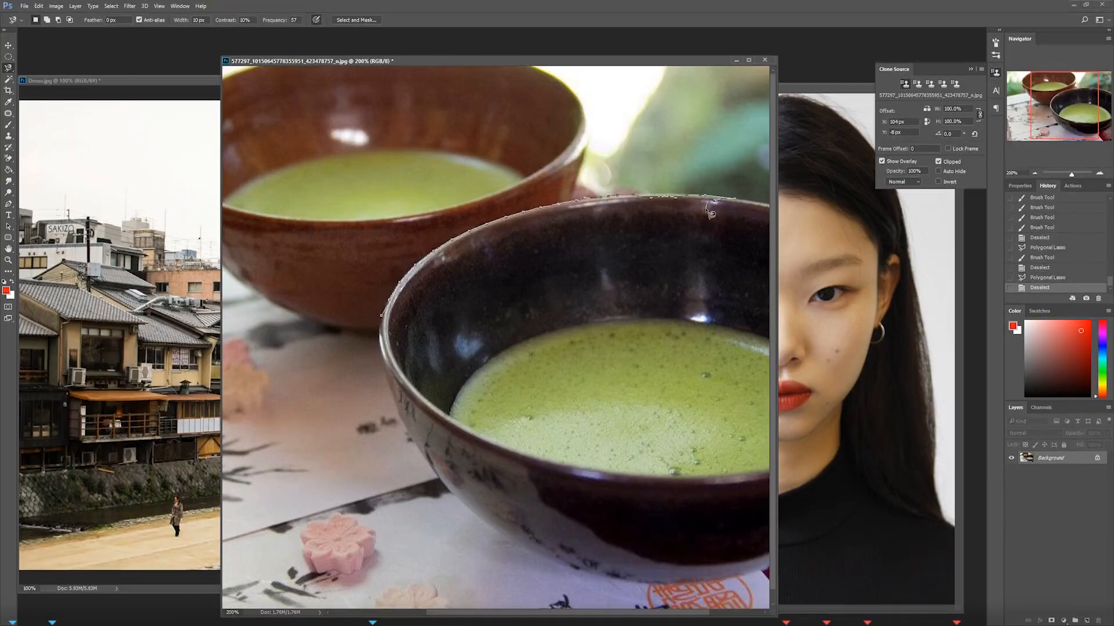
key("Escape")
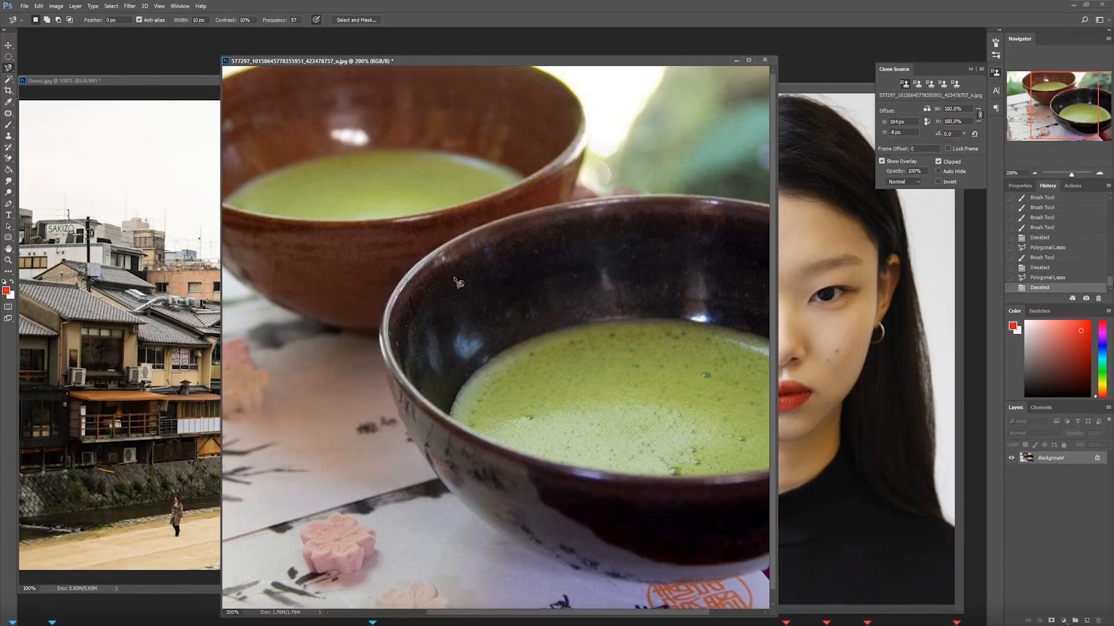
Step: Switch to the Polygonal Lasso tool and select the green tea in the dark bowl
left_click(10, 70)
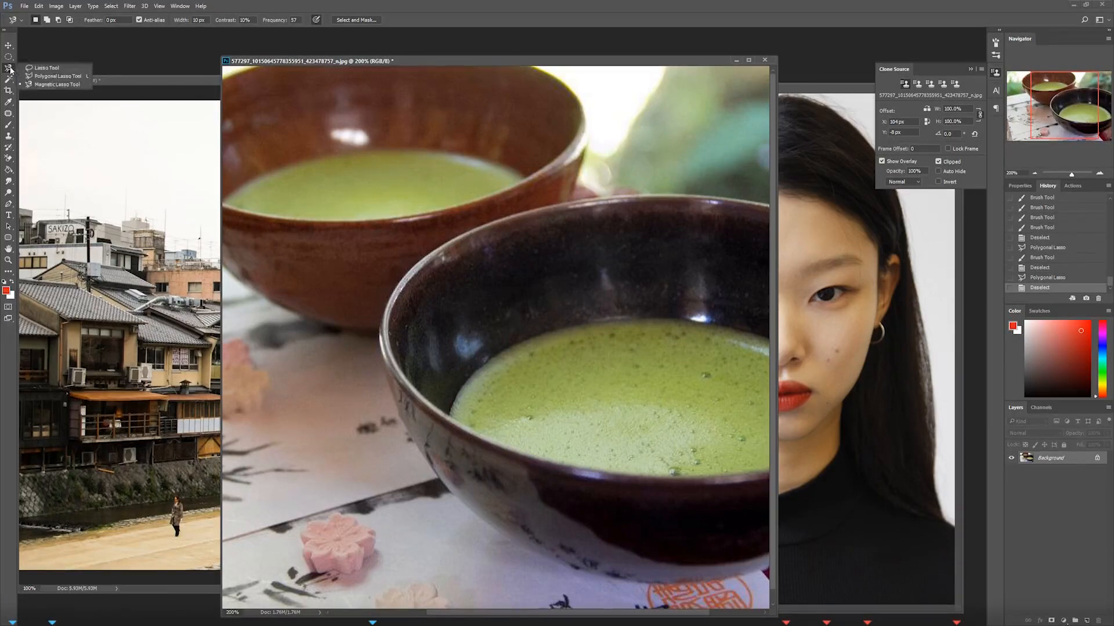
left_click(58, 84)
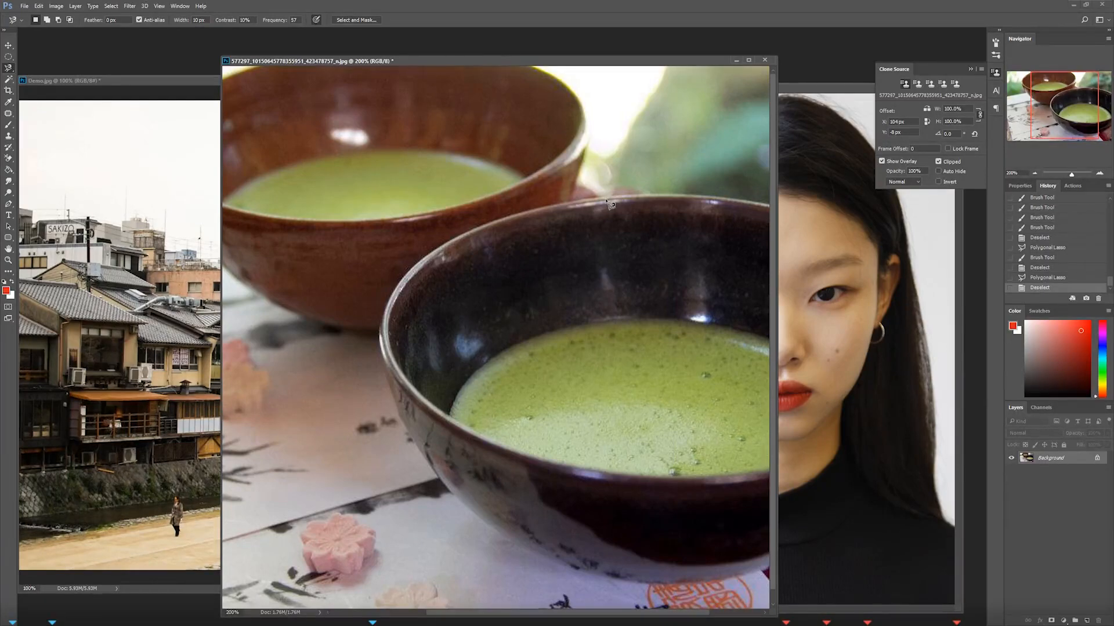
left_click(9, 68)
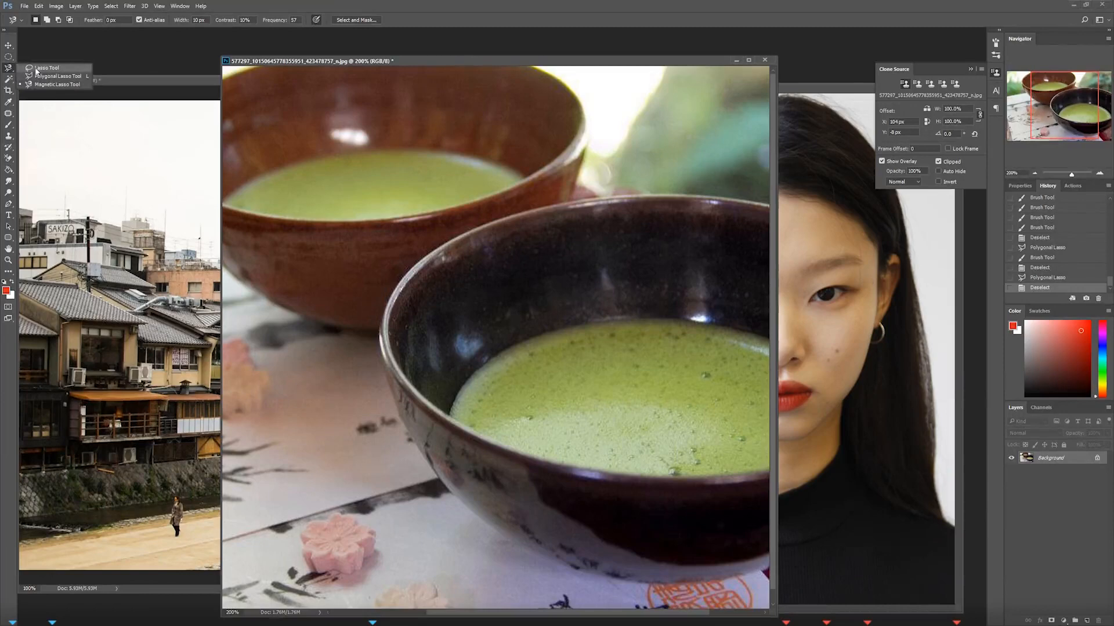
left_click(43, 76)
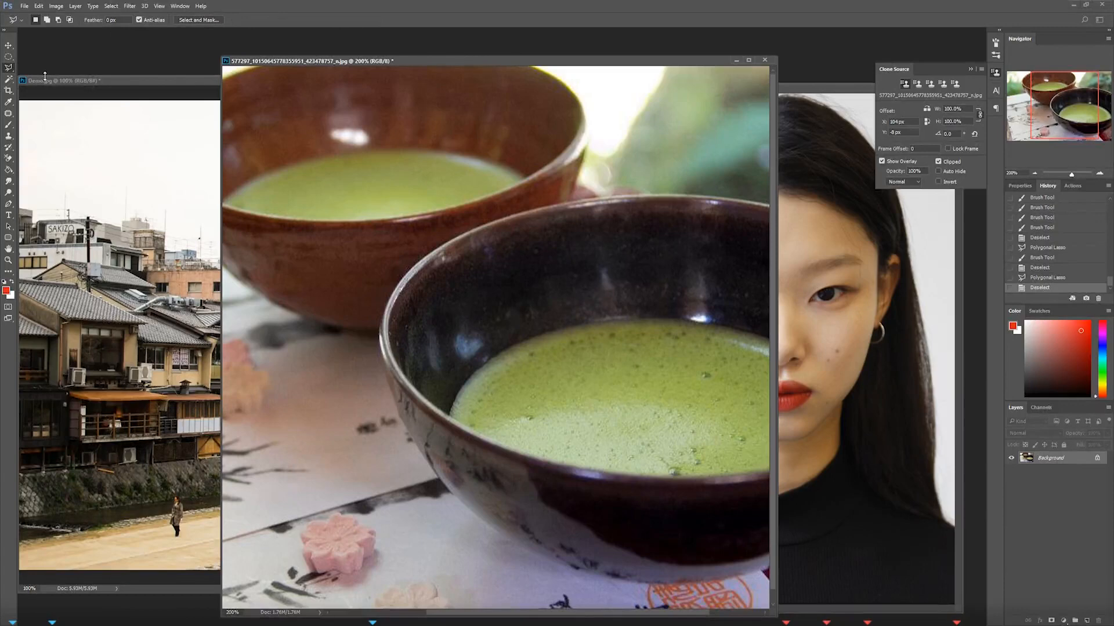
left_click_drag(568, 400, 422, 370)
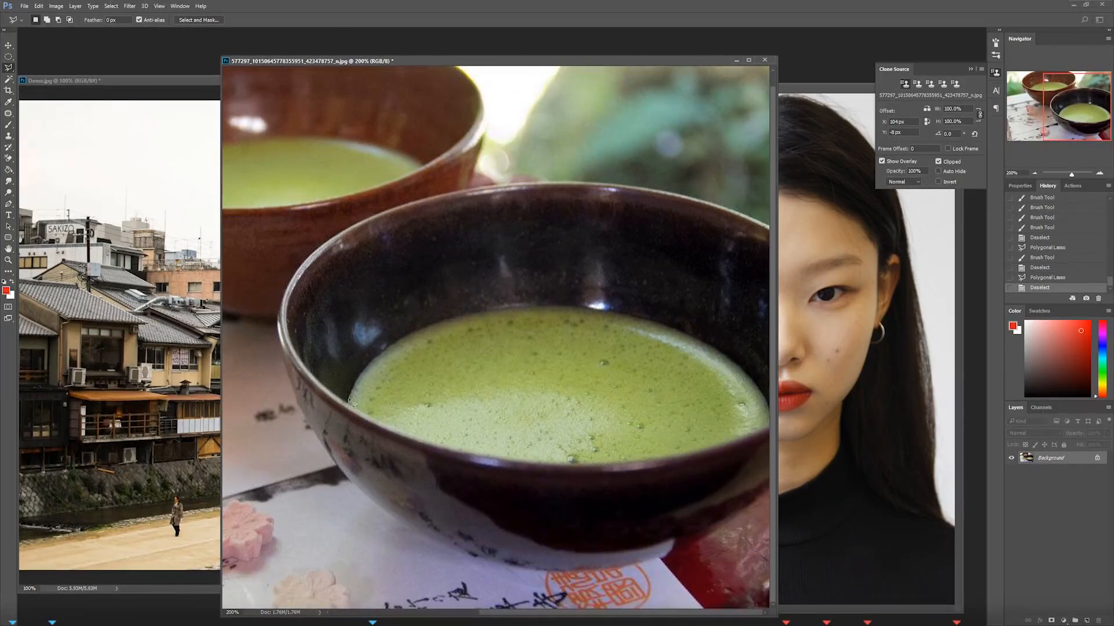
mouse_move(367, 371)
left_mouse_down()
mouse_move(451, 324)
mouse_move(585, 311)
mouse_move(676, 329)
mouse_move(718, 351)
mouse_move(757, 388)
mouse_move(769, 427)
mouse_move(694, 456)
mouse_move(577, 468)
mouse_move(461, 459)
mouse_move(354, 407)
left_mouse_up()
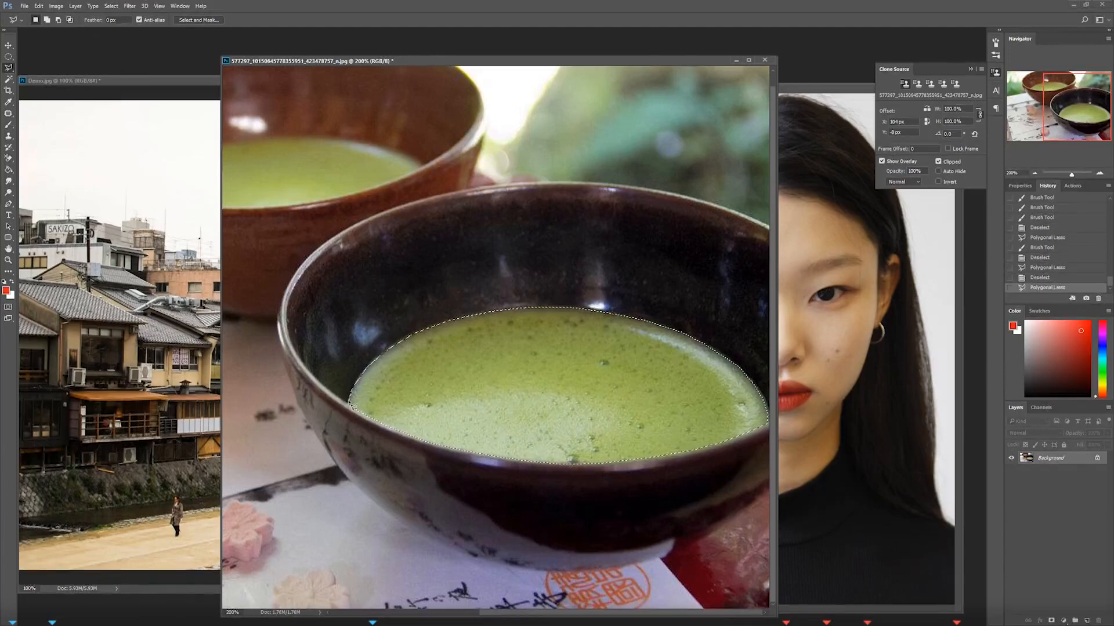
Step: Examine the pixels along the upper-left edge of the tea selection at magnifications up to 3200%
scroll(383, 383, "up", 3)
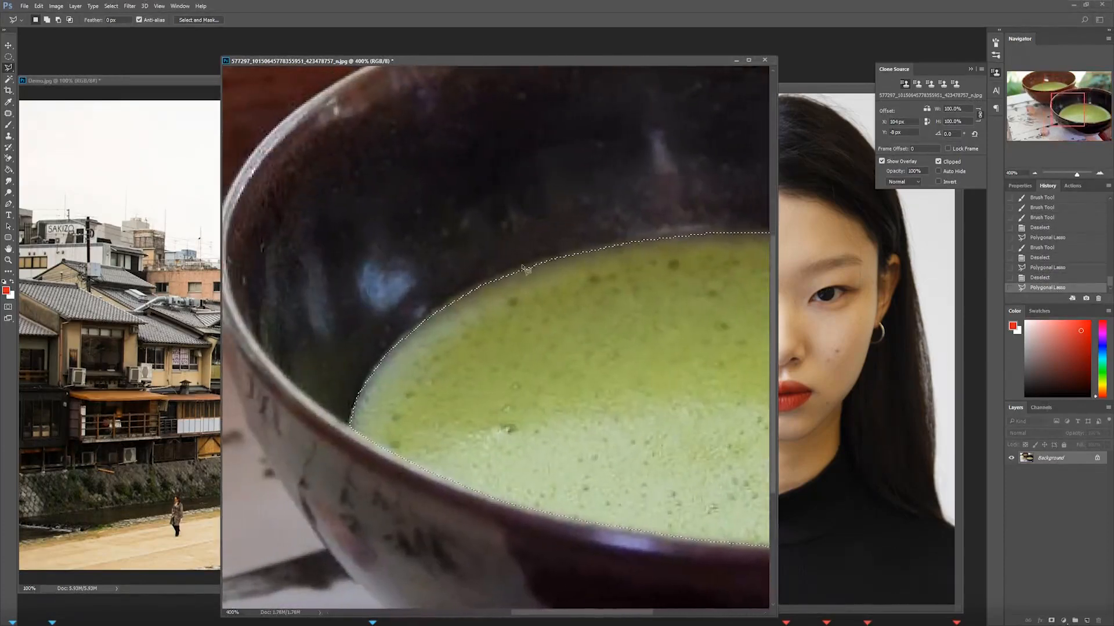
left_click(1104, 173)
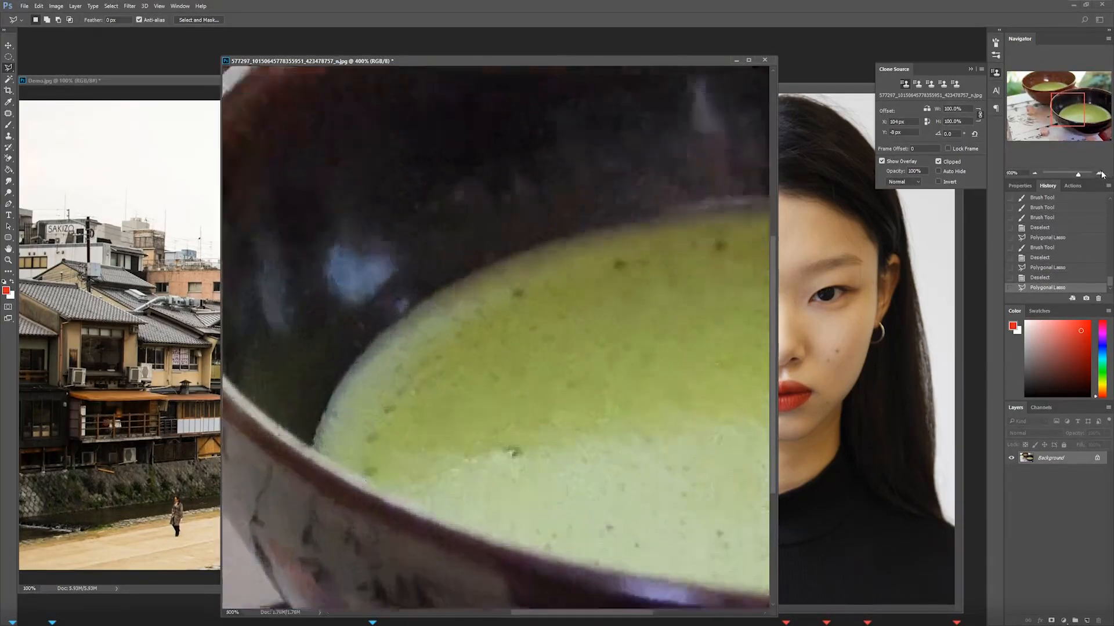
left_click(1104, 174)
scroll(450, 318, "up", 6)
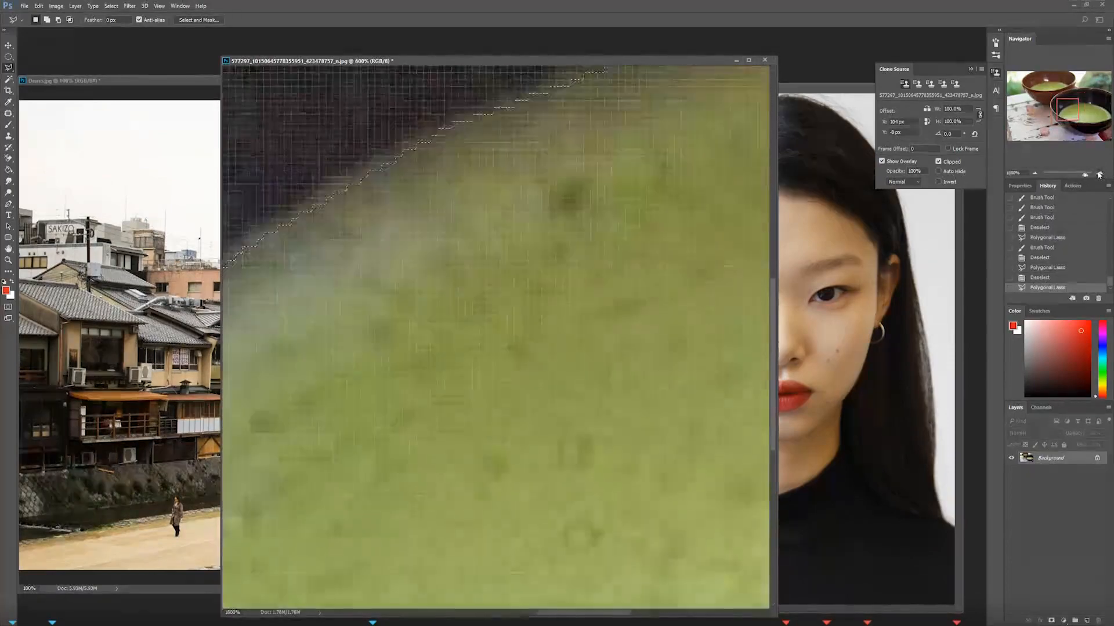
left_click_drag(450, 319, 542, 515)
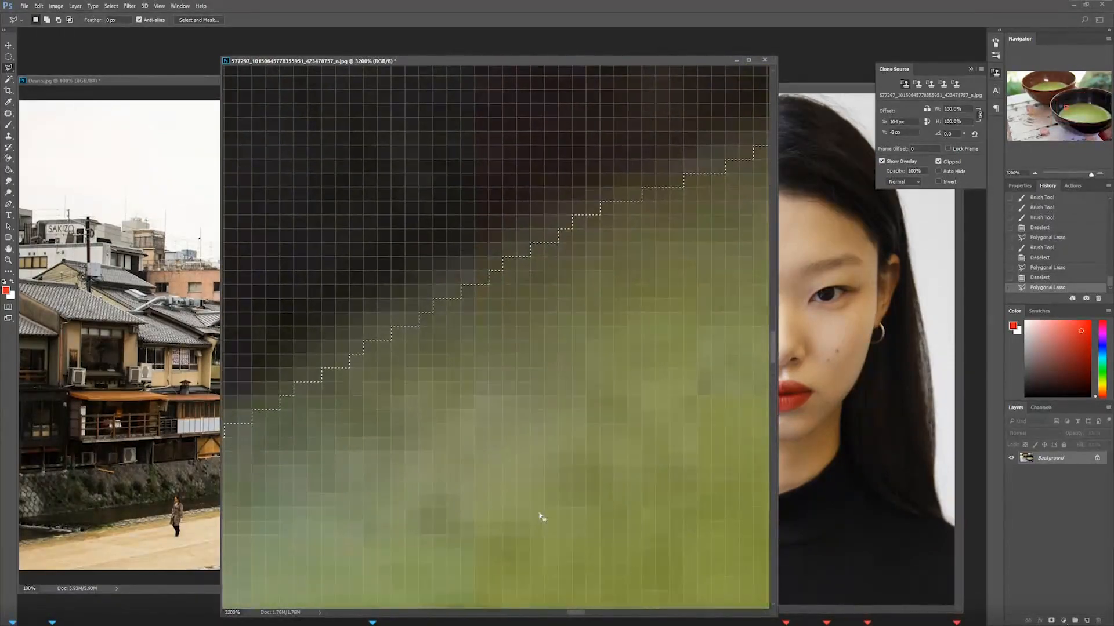
left_click_drag(404, 379, 528, 302)
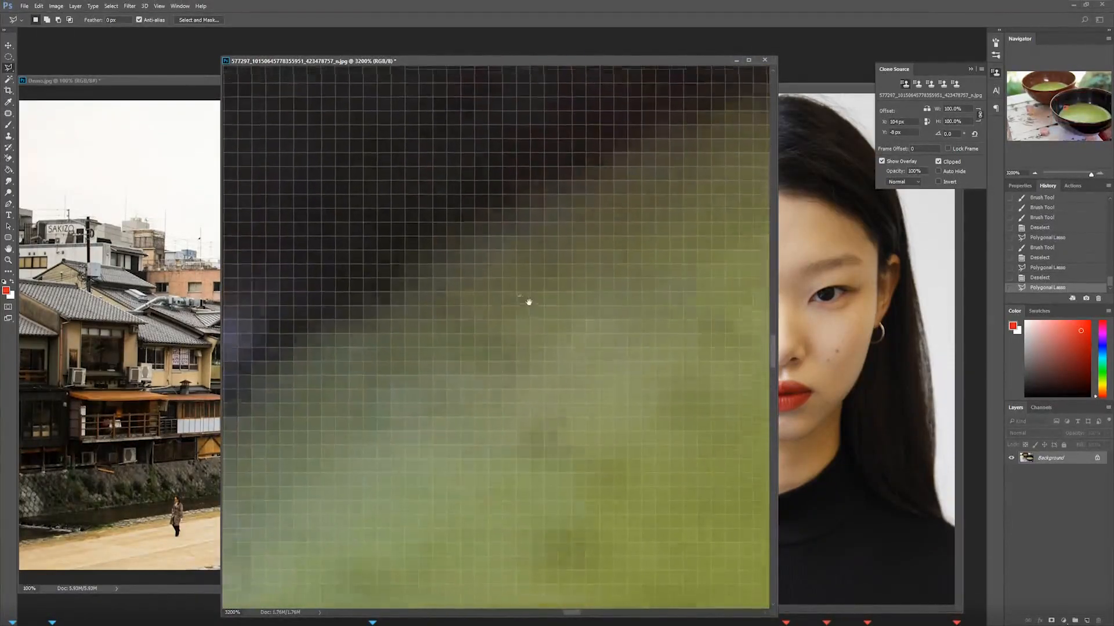
left_click_drag(1090, 174, 1076, 174)
left_click(1035, 173)
left_click(1100, 174)
left_click(1100, 174)
left_click(1100, 174)
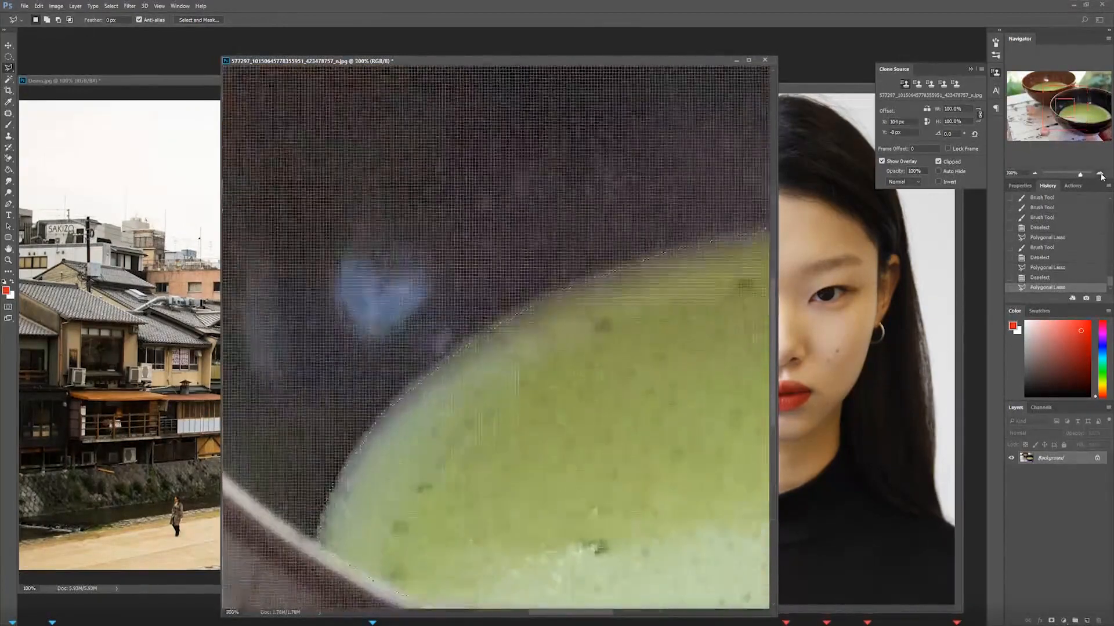
left_click(1101, 174)
left_click(1101, 174)
left_click(1100, 174)
left_click_drag(487, 380, 605, 269)
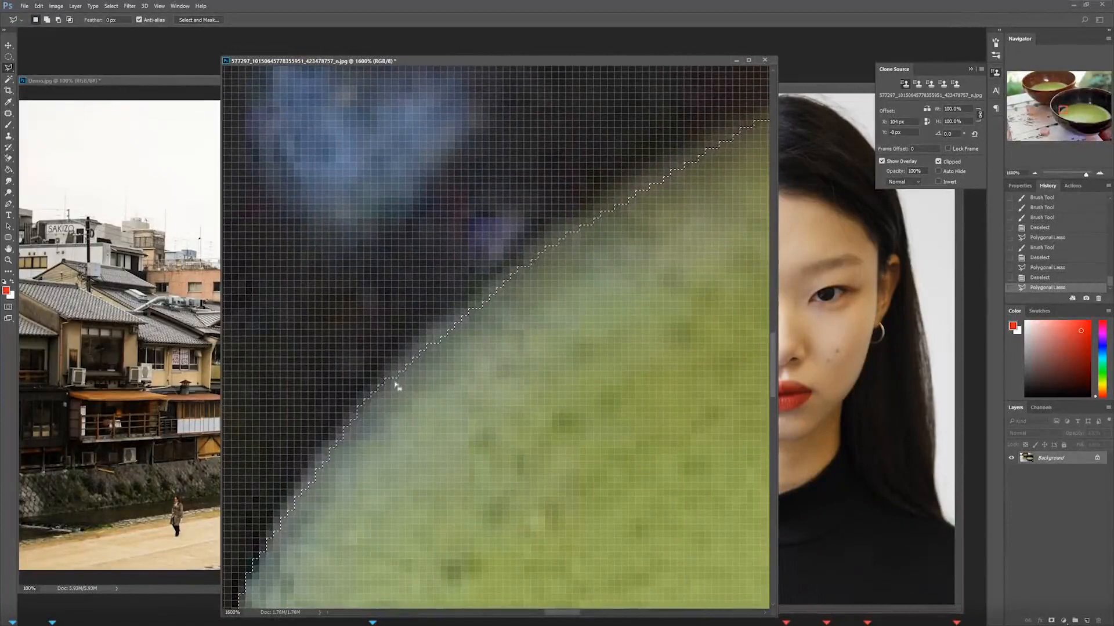
left_click_drag(396, 386, 381, 393)
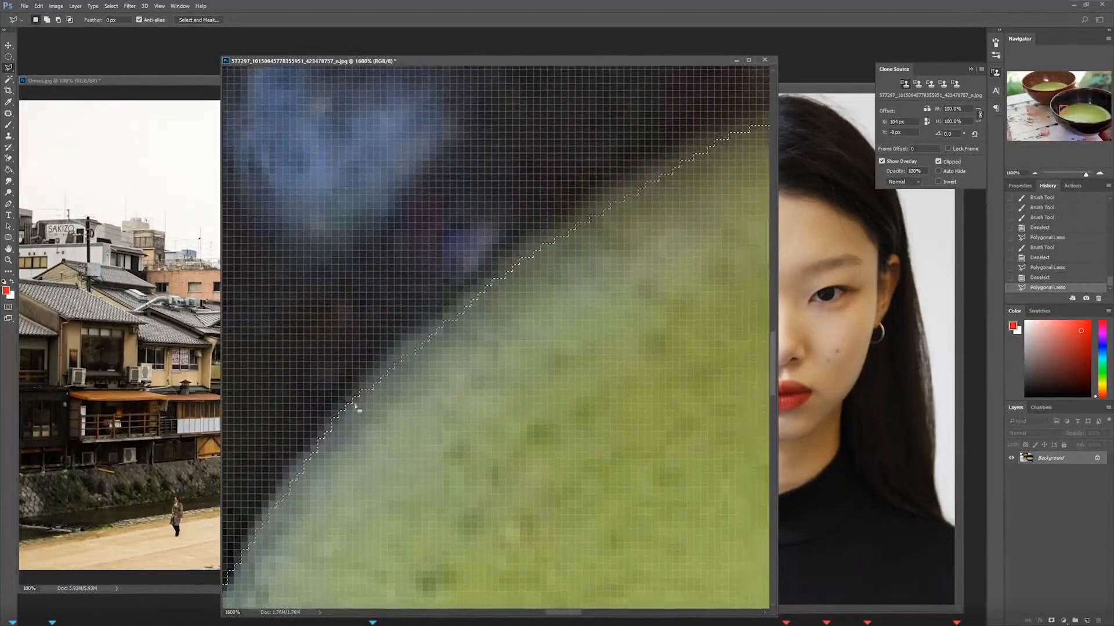
Step: Add the missed strip along the tea's upper-left edge to the selection with the Polygonal Lasso
left_click(342, 415, "shift")
left_click(386, 360)
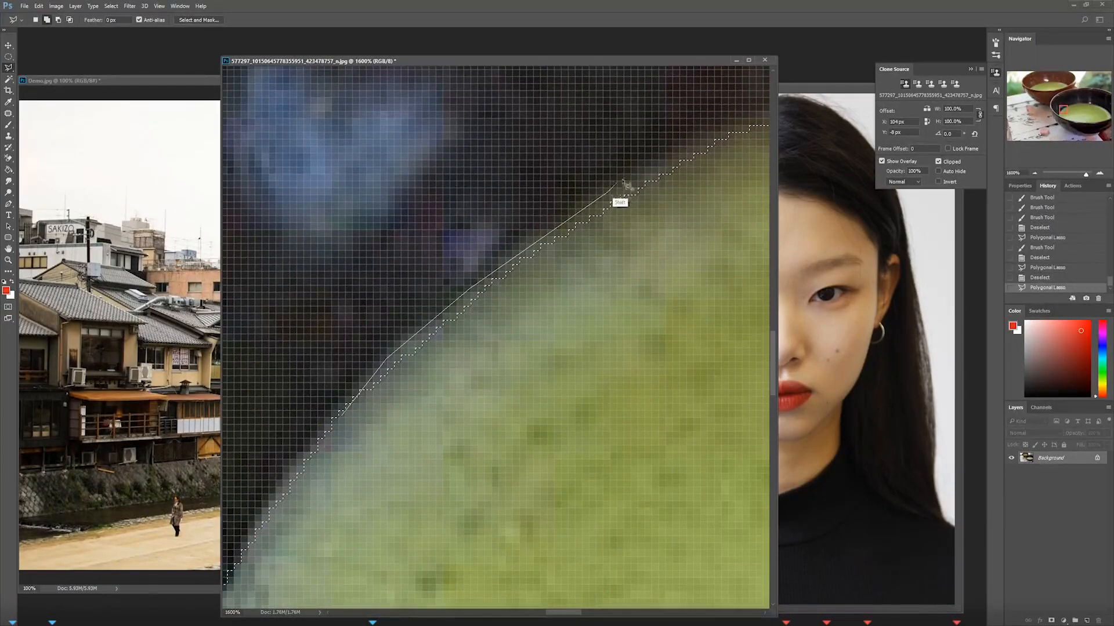
left_click(718, 130)
left_click(750, 119)
mouse_move(709, 191)
left_mouse_down()
mouse_move(534, 251)
mouse_move(277, 404)
left_mouse_up()
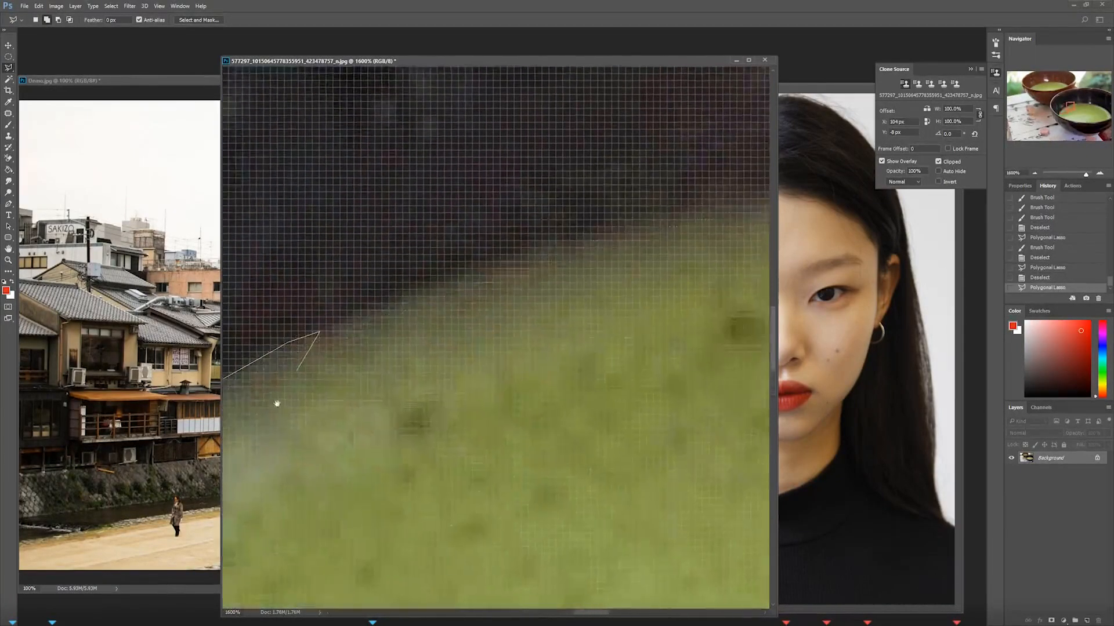
left_click(530, 253)
left_click(748, 298)
left_click_drag(240, 580, 766, 221)
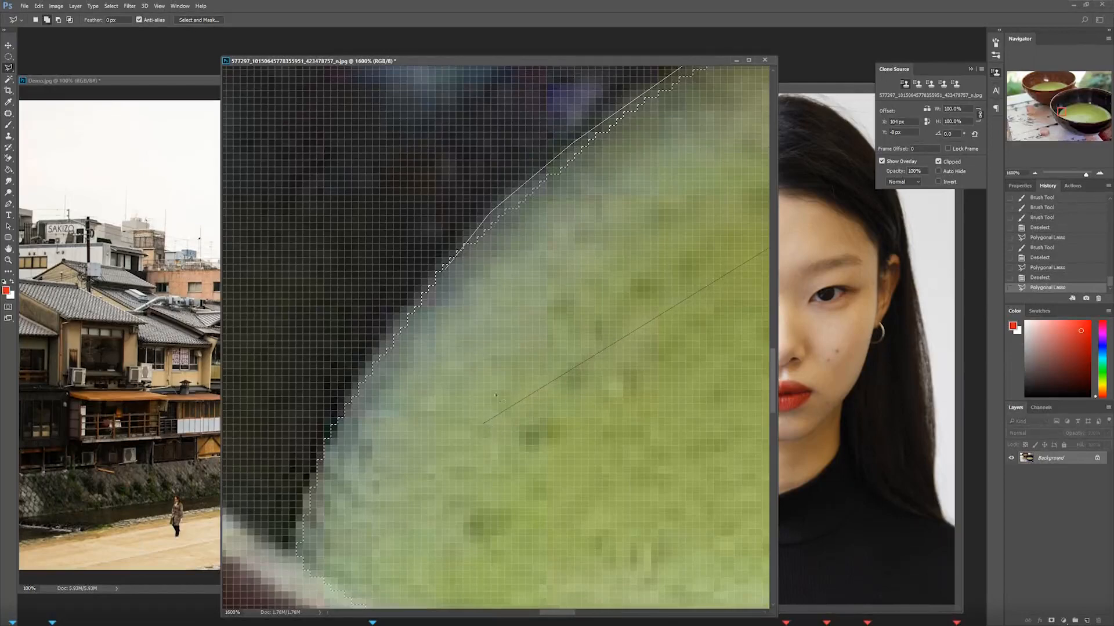
double_click(468, 411)
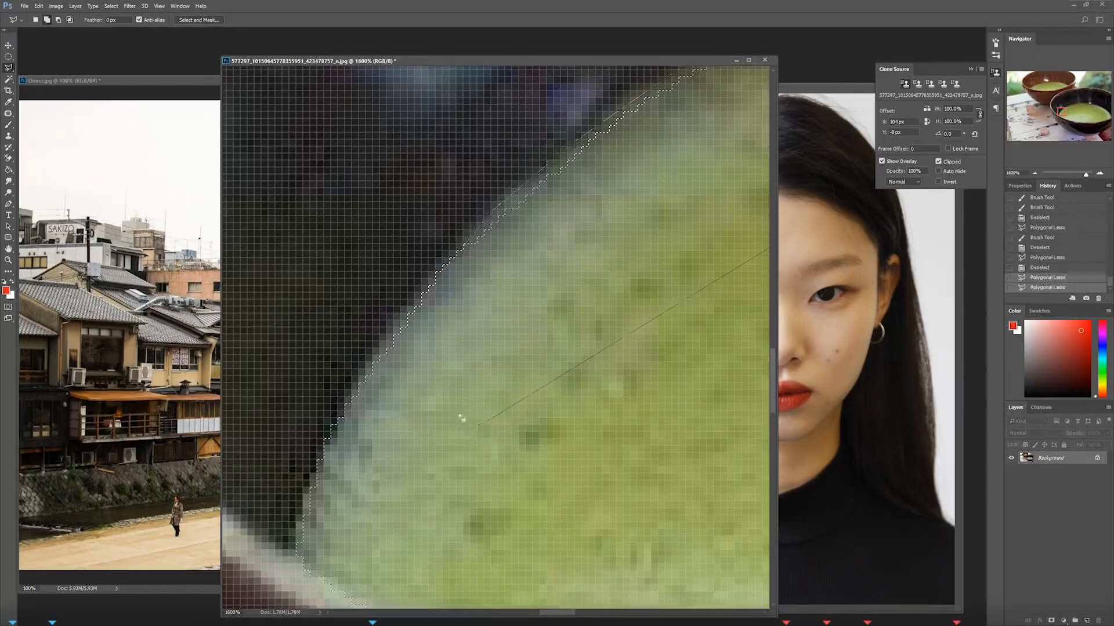
Step: Inspect the extended edge of the tea selection, and review the whole selection at 200% magnification
left_click_drag(569, 361, 333, 505)
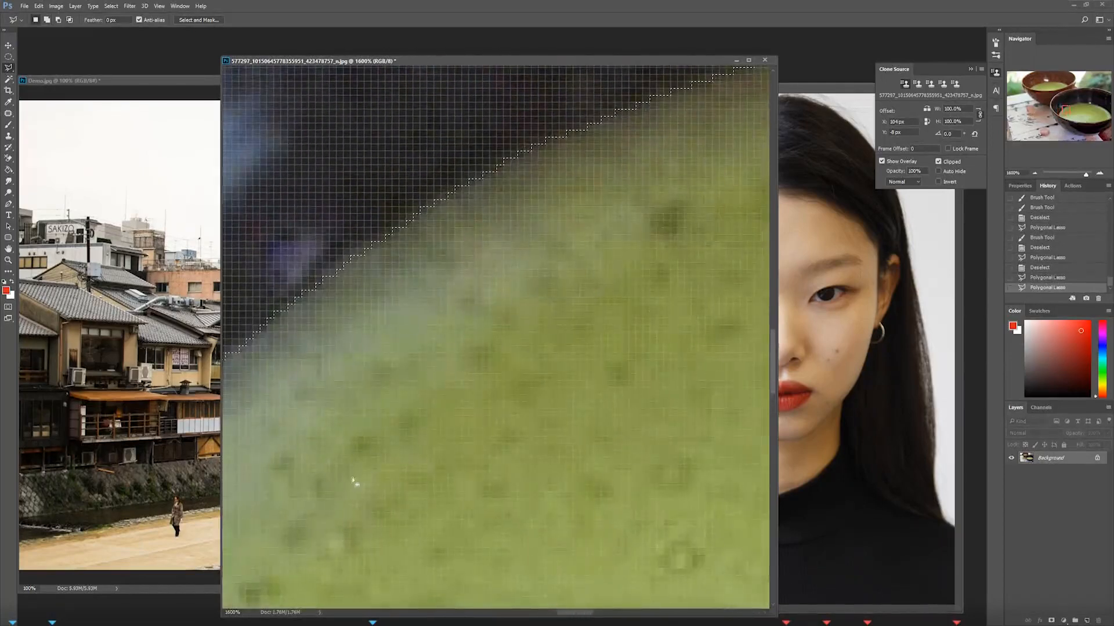
left_click(1034, 173)
left_click(1034, 173)
left_click(1034, 173)
left_click(1034, 173)
left_click(1034, 173)
left_click(1034, 173)
left_click(1034, 173)
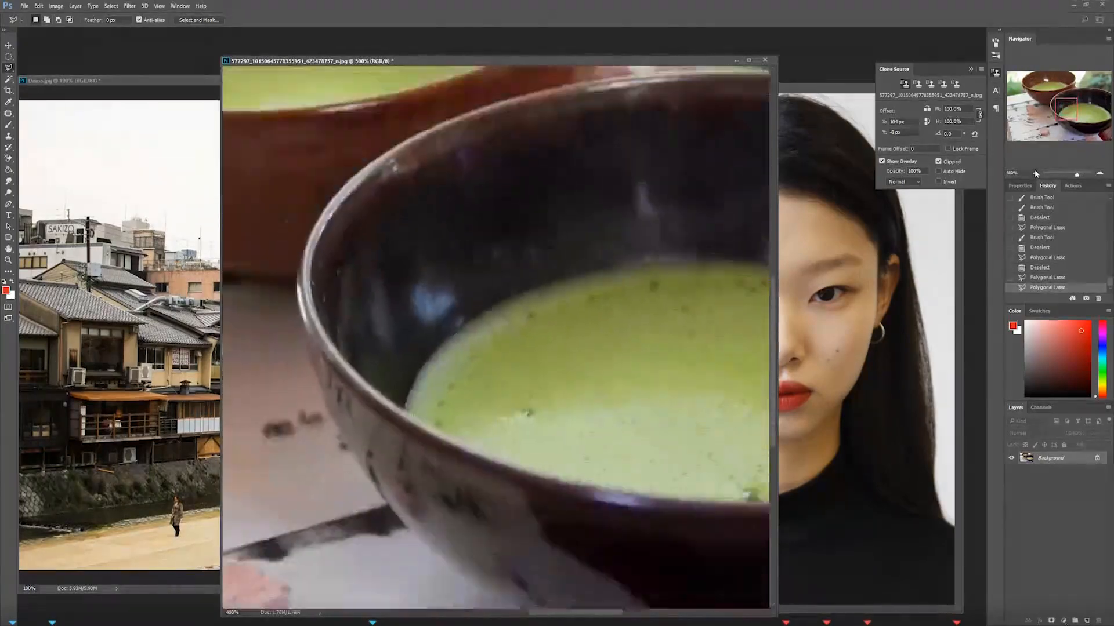
left_click(1033, 173)
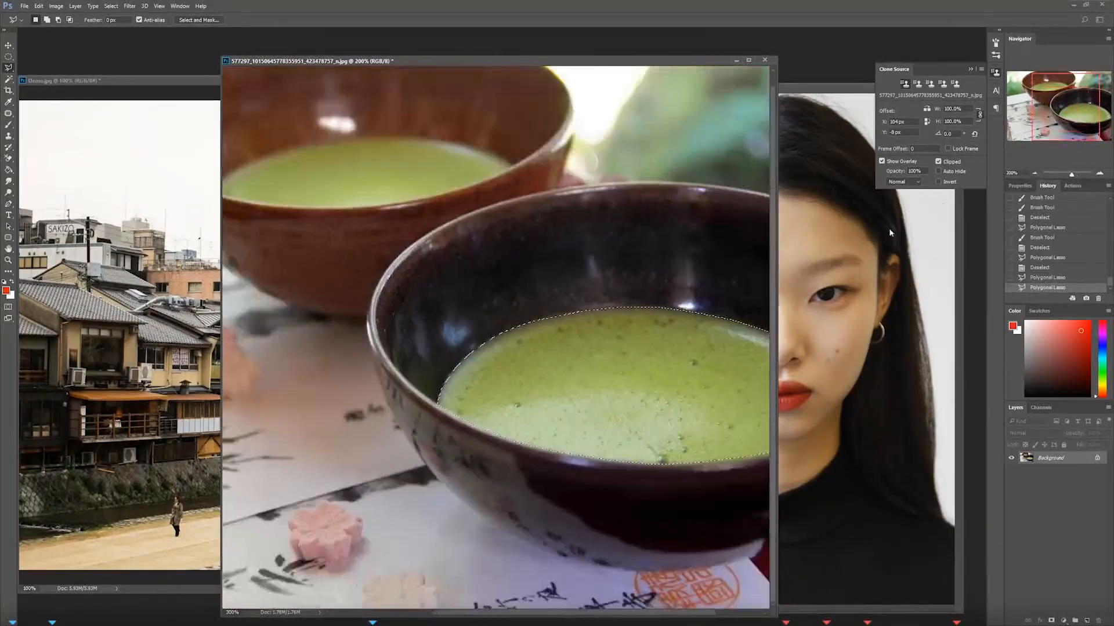
left_click_drag(554, 365, 463, 376)
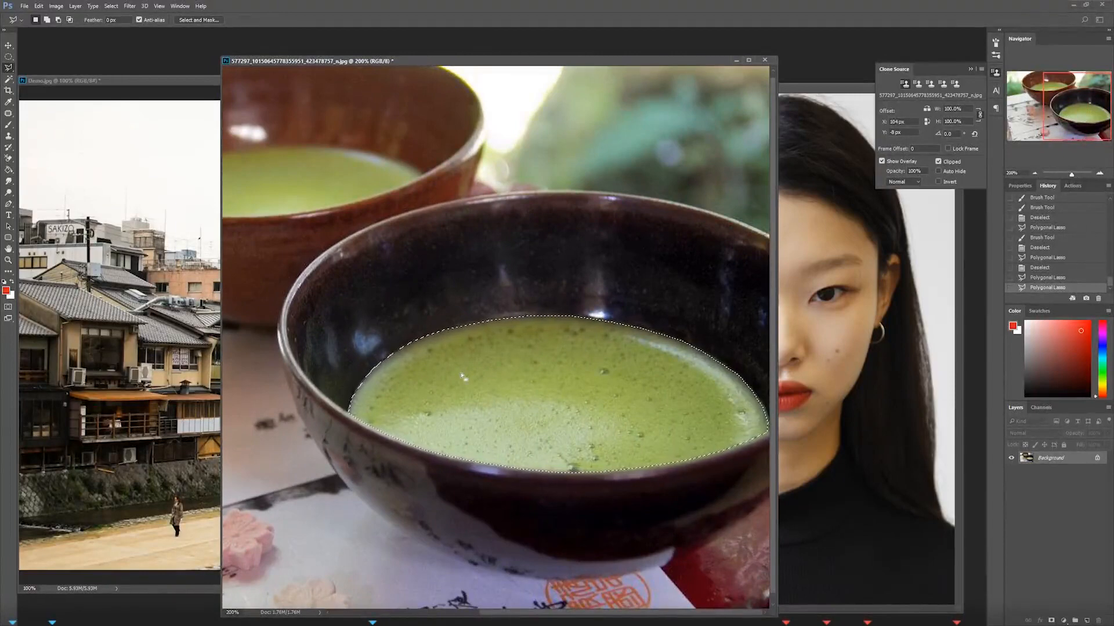
Step: Try painting red over the selected tea's left part with an enlarged brush, and undo the stroke
key("b")
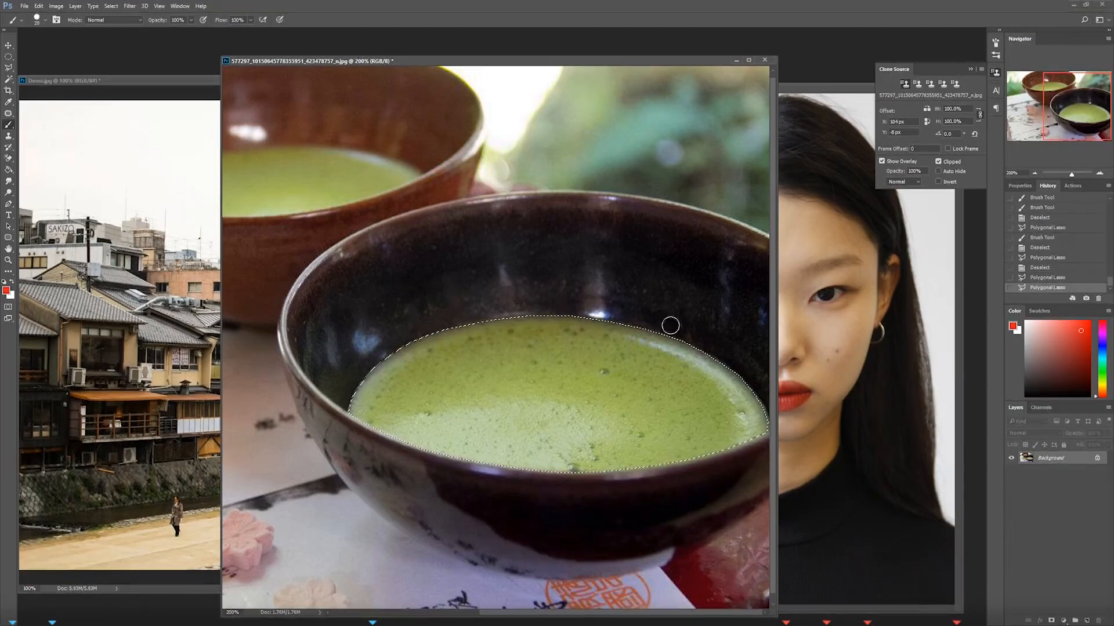
left_click(1093, 337)
key("bracketright")
key("bracketright")
mouse_move(522, 299)
left_mouse_down()
mouse_move(409, 490)
mouse_move(377, 453)
mouse_move(323, 430)
left_mouse_up()
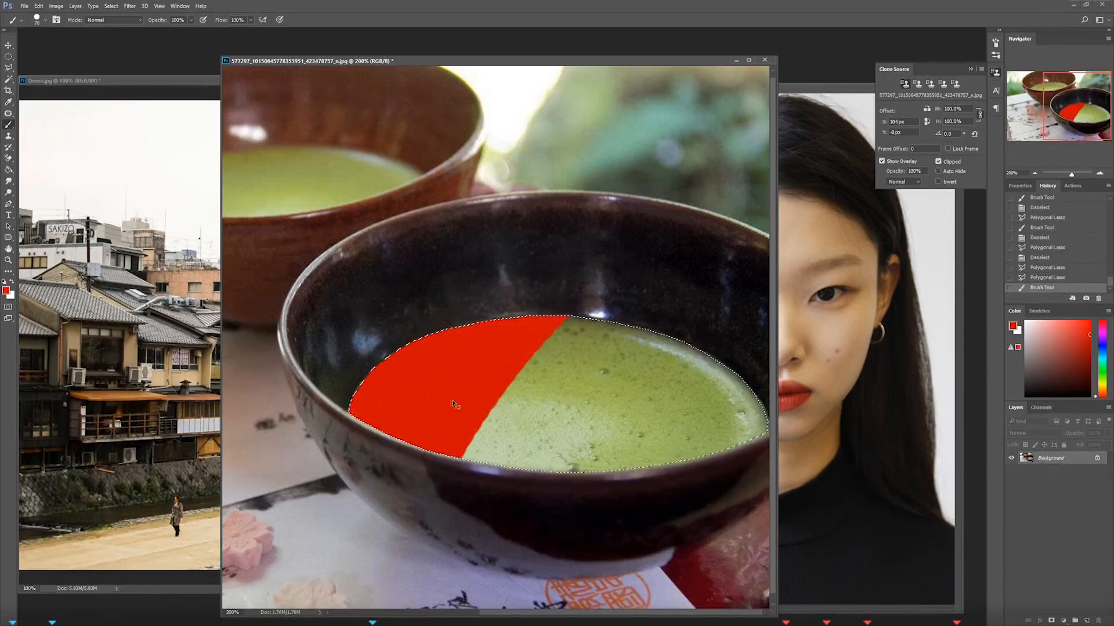
key("ctrl+z")
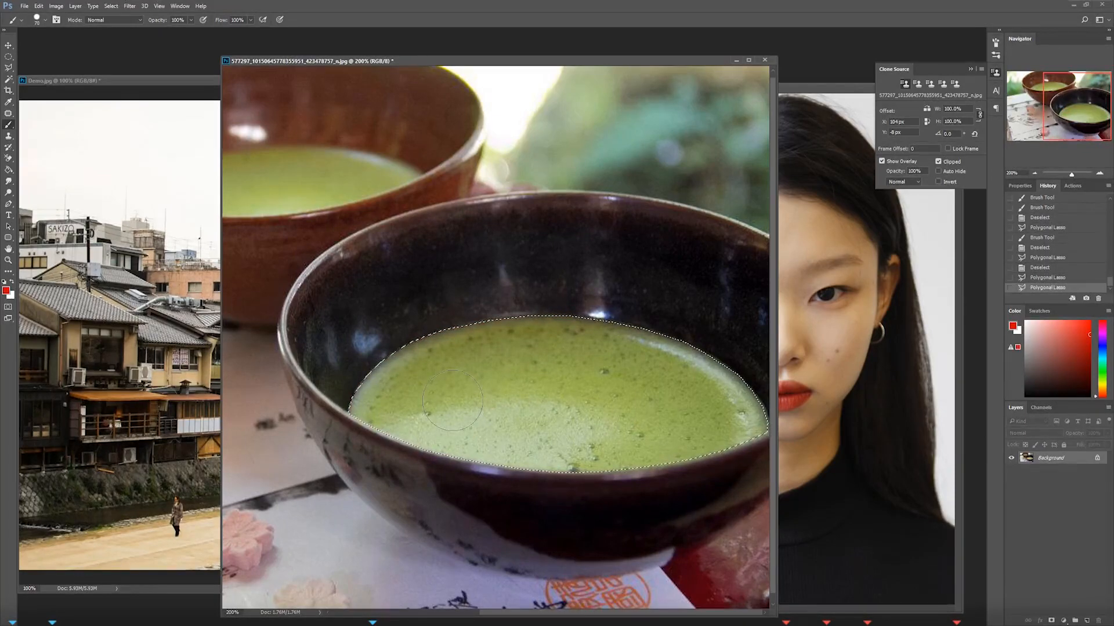
Step: Try erasing diagonal streaks across the selected tea with the Eraser, and undo the erasing
key("e")
mouse_move(540, 318)
left_mouse_down()
mouse_move(414, 441)
mouse_move(458, 413)
left_mouse_up()
left_click_drag(511, 319, 416, 391)
mouse_move(476, 330)
left_mouse_down()
mouse_move(420, 413)
mouse_move(414, 444)
left_mouse_up()
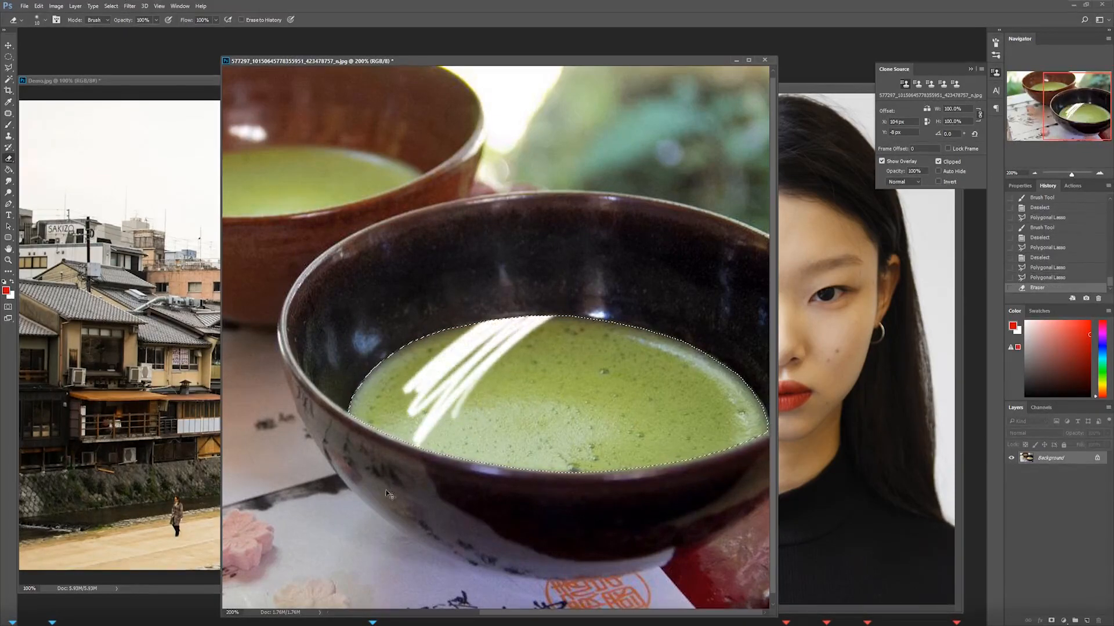
key("ctrl+z")
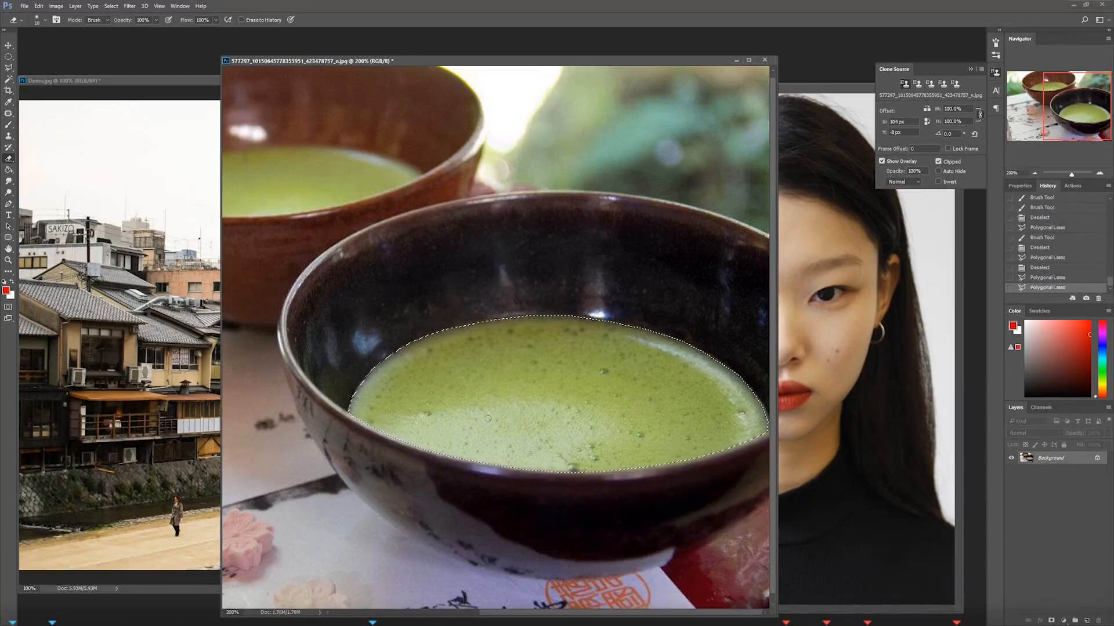
left_click(56, 6)
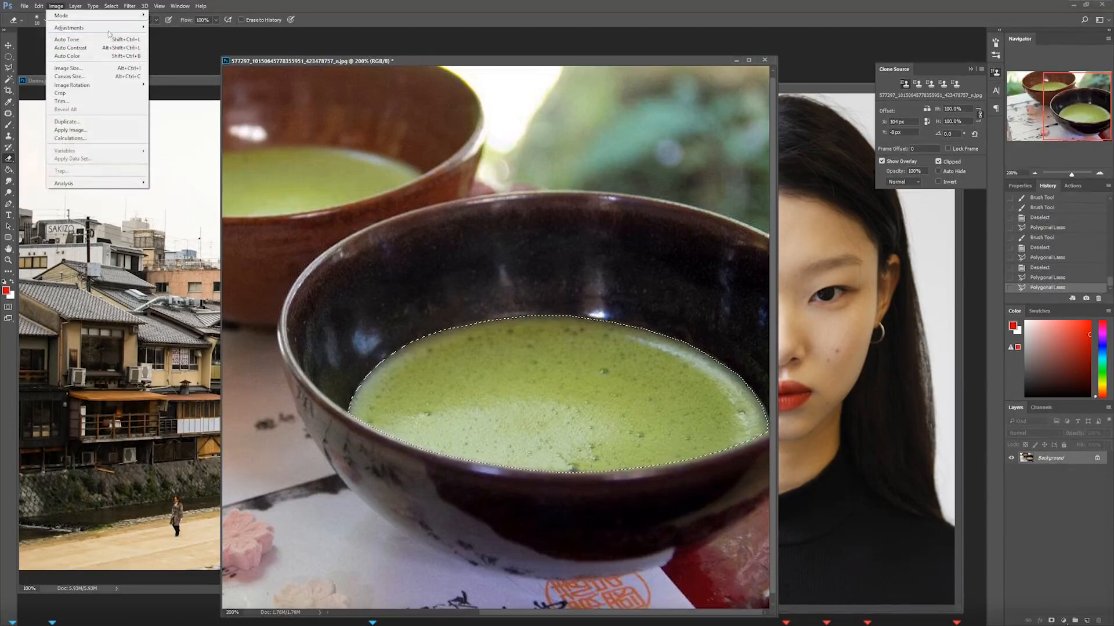
mouse_move(118, 29)
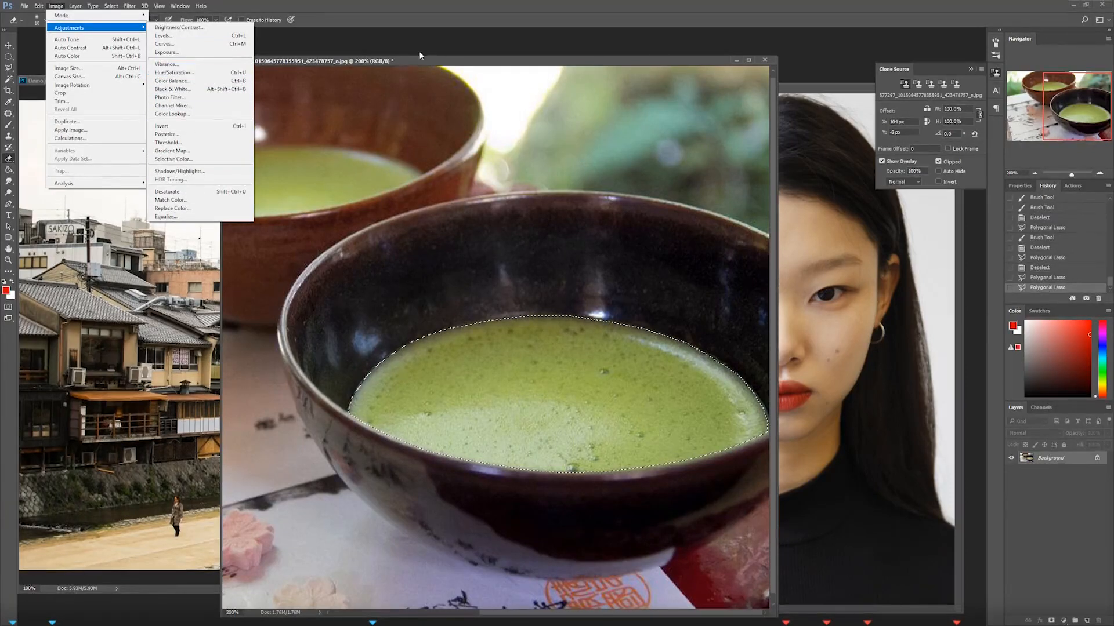
left_click(194, 36)
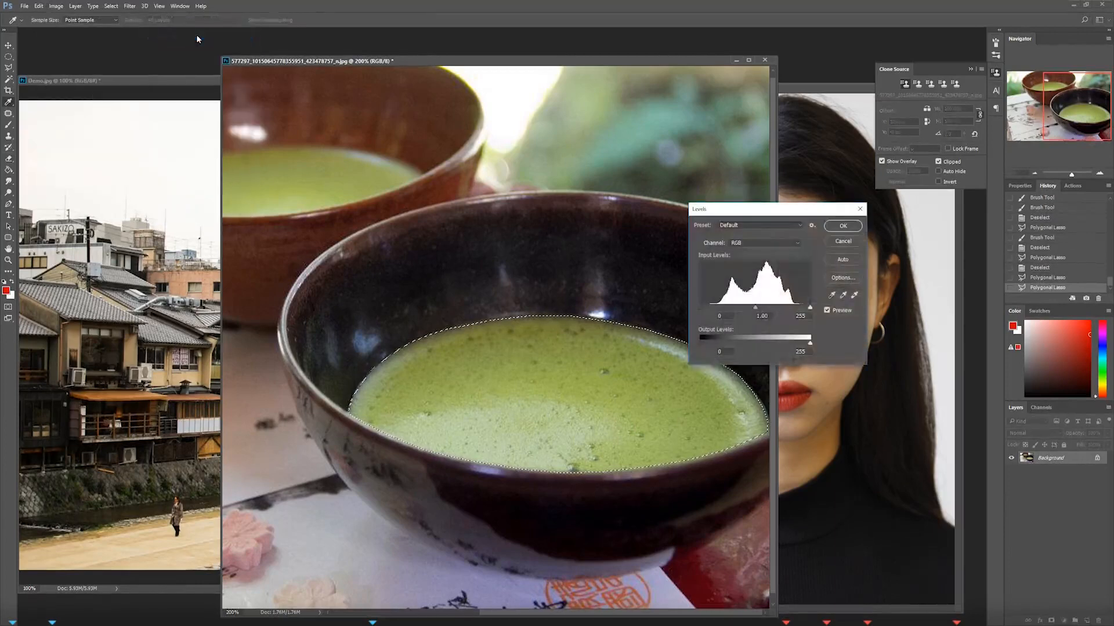
left_click(843, 241)
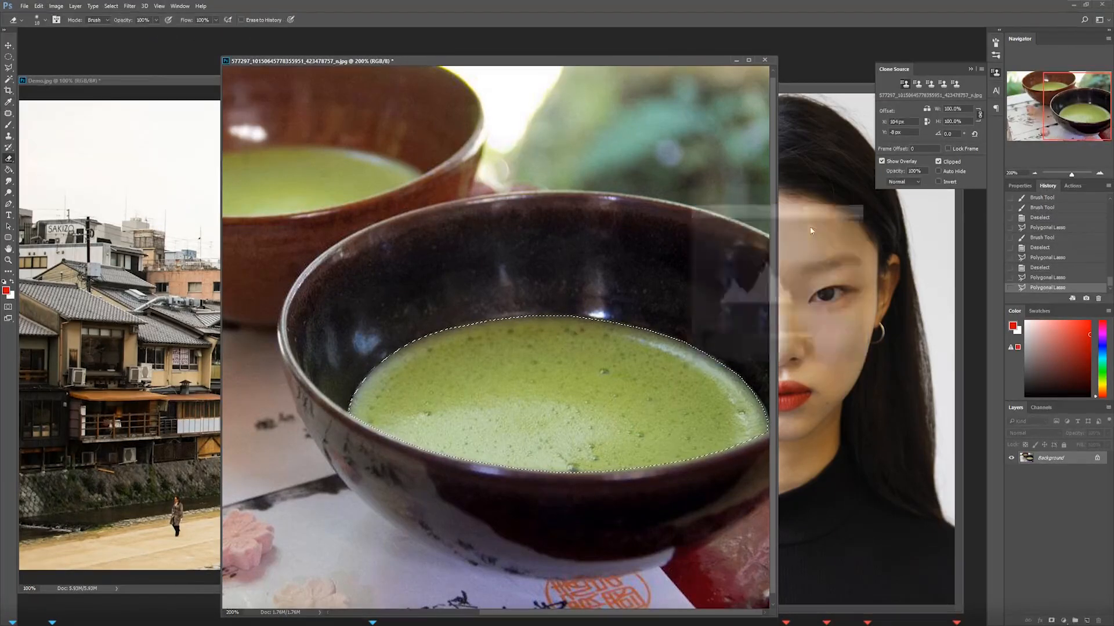
Step: Open Levels for the selected tea and try small shifts of the input and output sliders, with midtones at 0.93
left_click(55, 5)
mouse_move(74, 6)
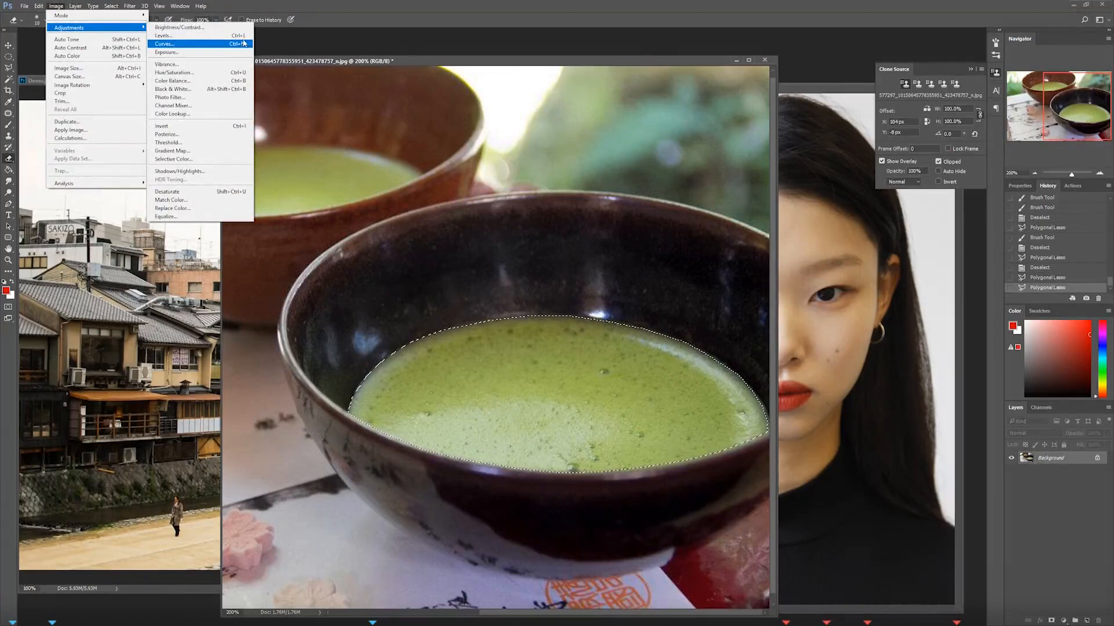
left_click(168, 35)
left_click_drag(799, 211, 823, 254)
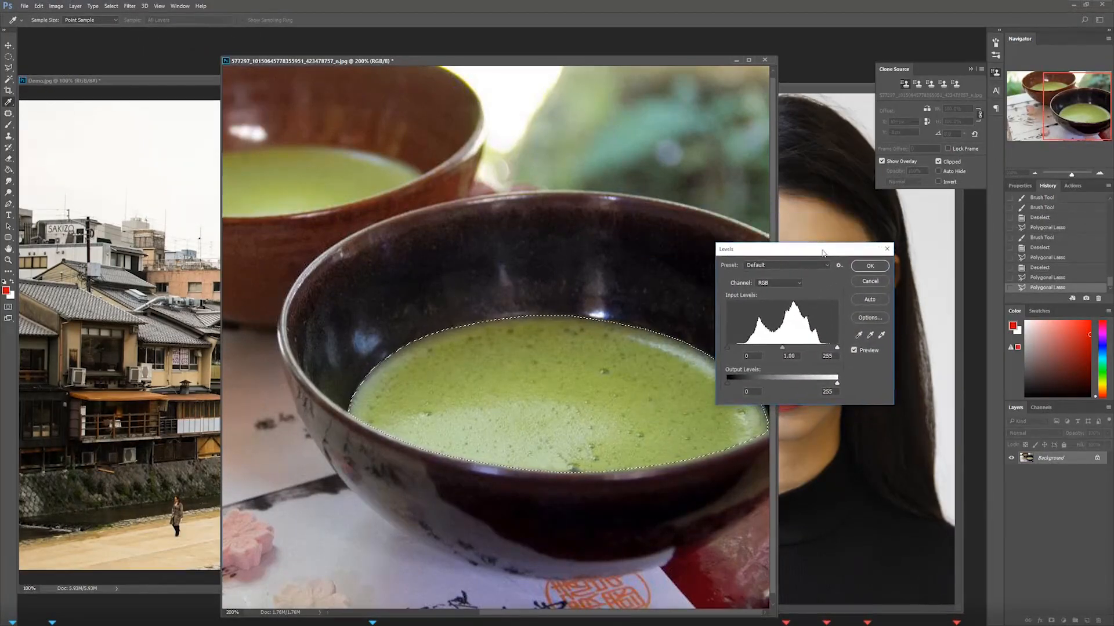
left_click_drag(823, 253, 846, 241)
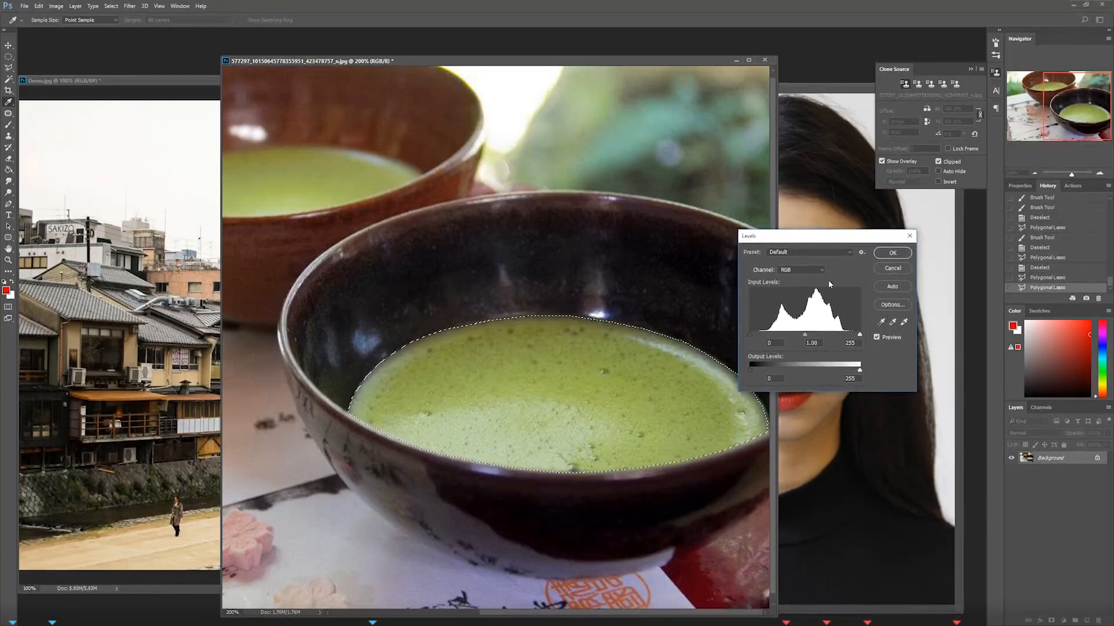
mouse_move(750, 374)
left_mouse_down()
mouse_move(788, 374)
mouse_move(747, 374)
left_mouse_up()
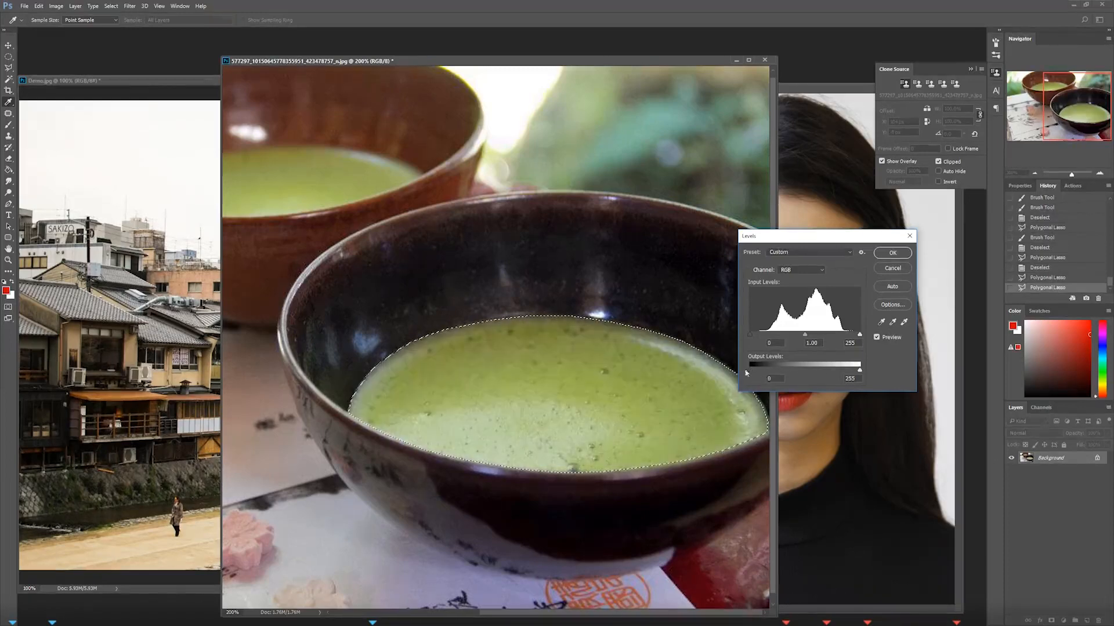
mouse_move(859, 370)
left_mouse_down()
mouse_move(788, 371)
mouse_move(865, 373)
left_mouse_up()
mouse_move(751, 372)
left_mouse_down()
mouse_move(818, 371)
mouse_move(749, 369)
left_mouse_up()
mouse_move(805, 336)
left_mouse_down()
mouse_move(847, 338)
mouse_move(795, 339)
mouse_move(829, 340)
mouse_move(808, 336)
left_mouse_up()
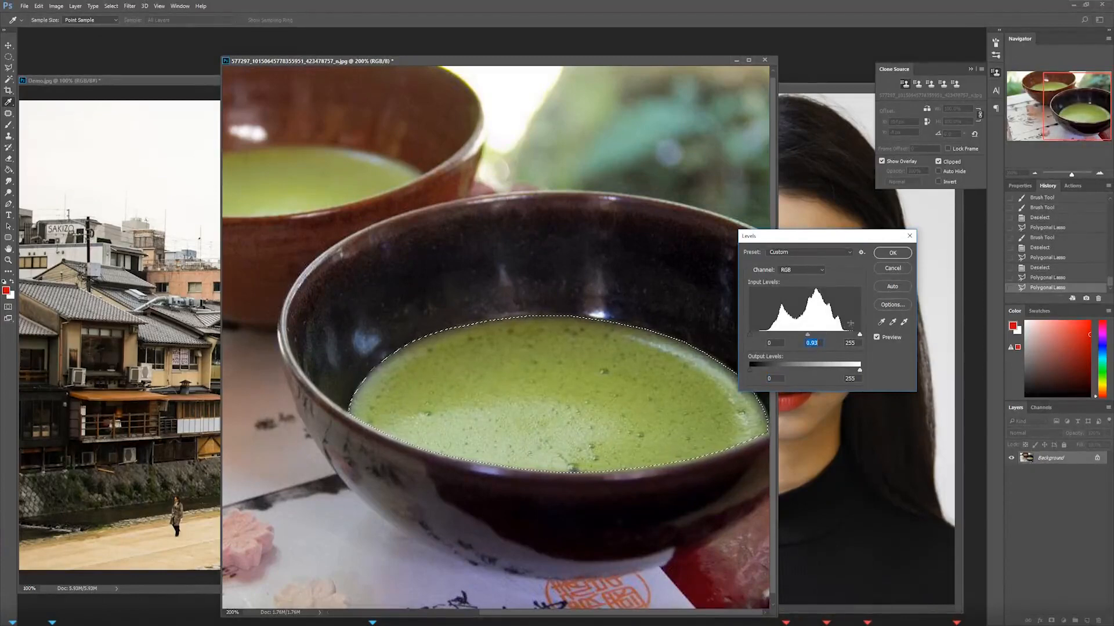
mouse_move(750, 339)
left_mouse_down()
mouse_move(793, 332)
mouse_move(754, 338)
left_mouse_up()
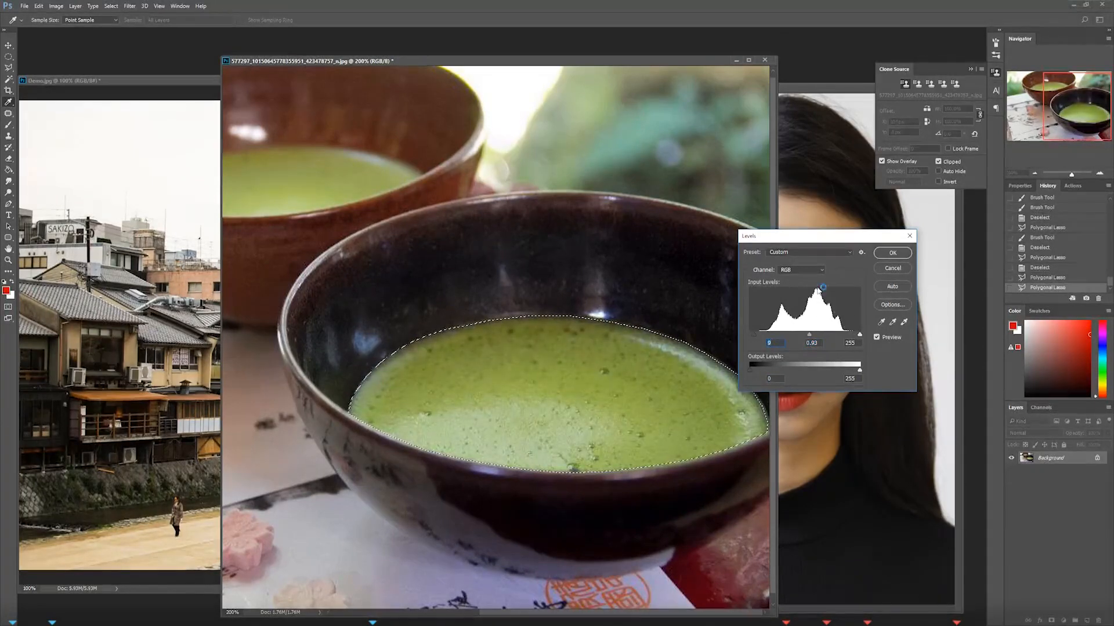
Step: Darken the selected tea by adjusting the Levels input and output sliders, and apply the adjustment
mouse_move(859, 335)
left_mouse_down()
mouse_move(814, 337)
mouse_move(859, 336)
left_mouse_up()
left_click_drag(754, 338, 777, 337)
mouse_move(853, 371)
left_mouse_down()
mouse_move(843, 373)
mouse_move(857, 368)
left_mouse_up()
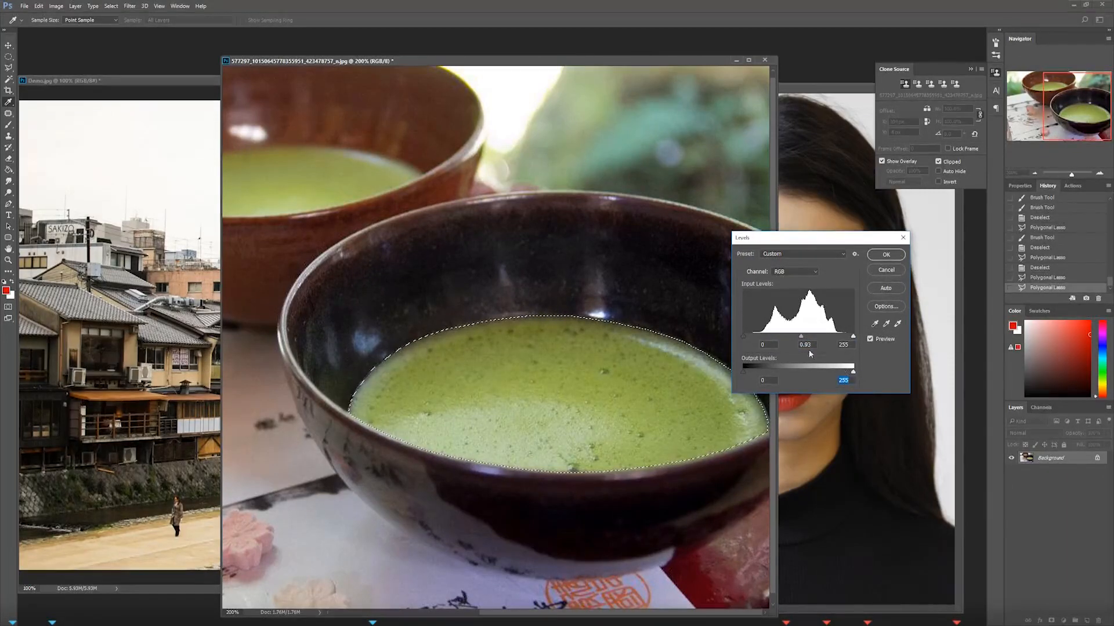
left_click(742, 373)
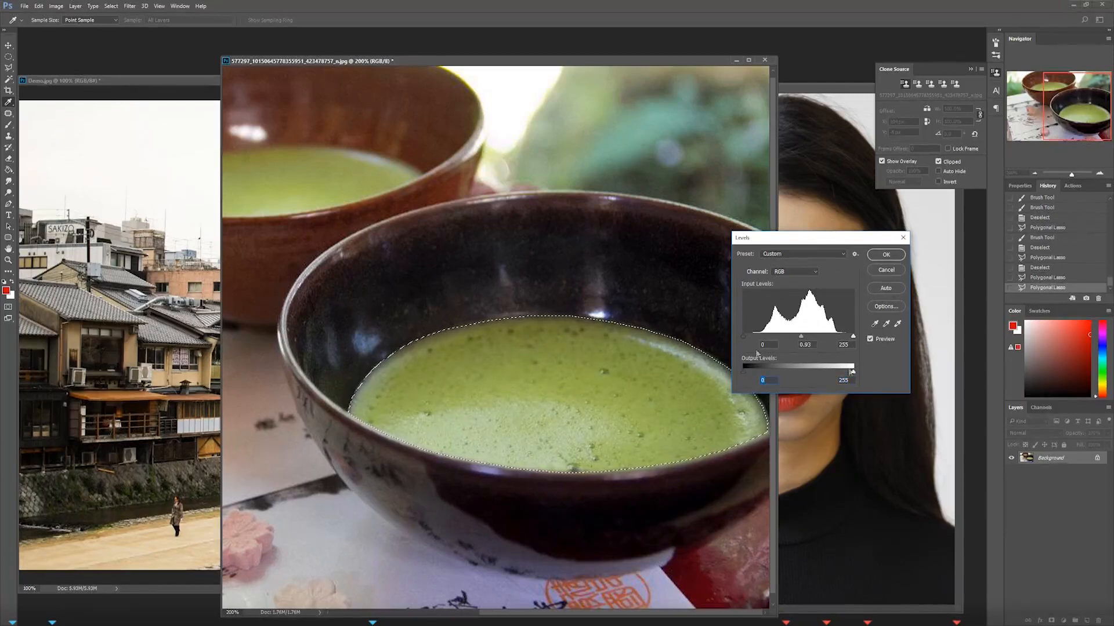
key("Tab")
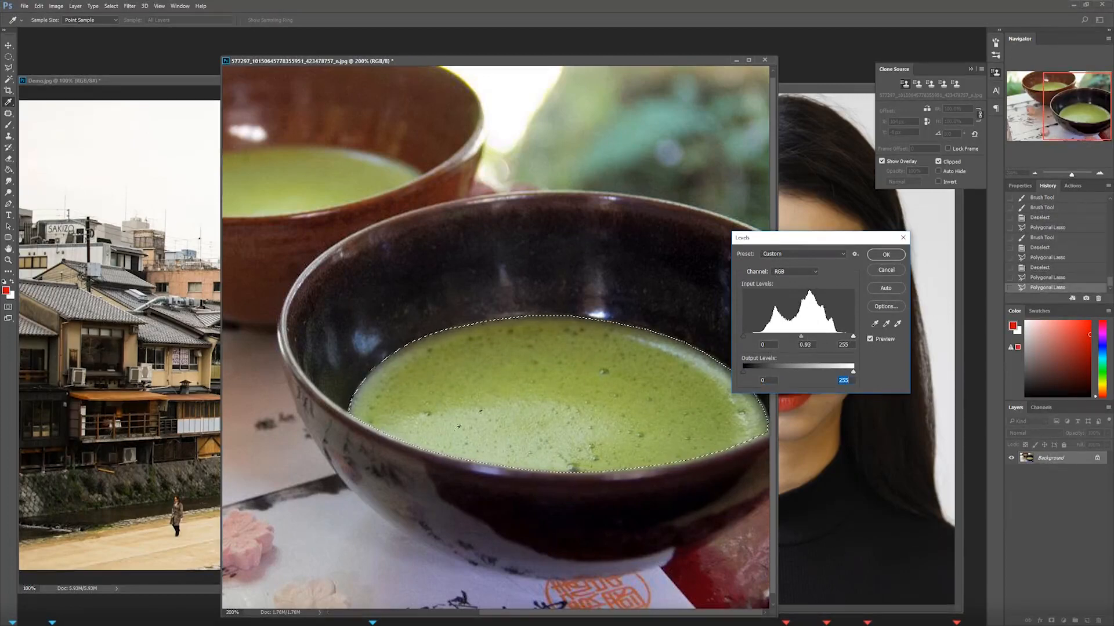
left_click_drag(850, 367, 846, 374)
left_click_drag(853, 337, 840, 376)
left_click(886, 255)
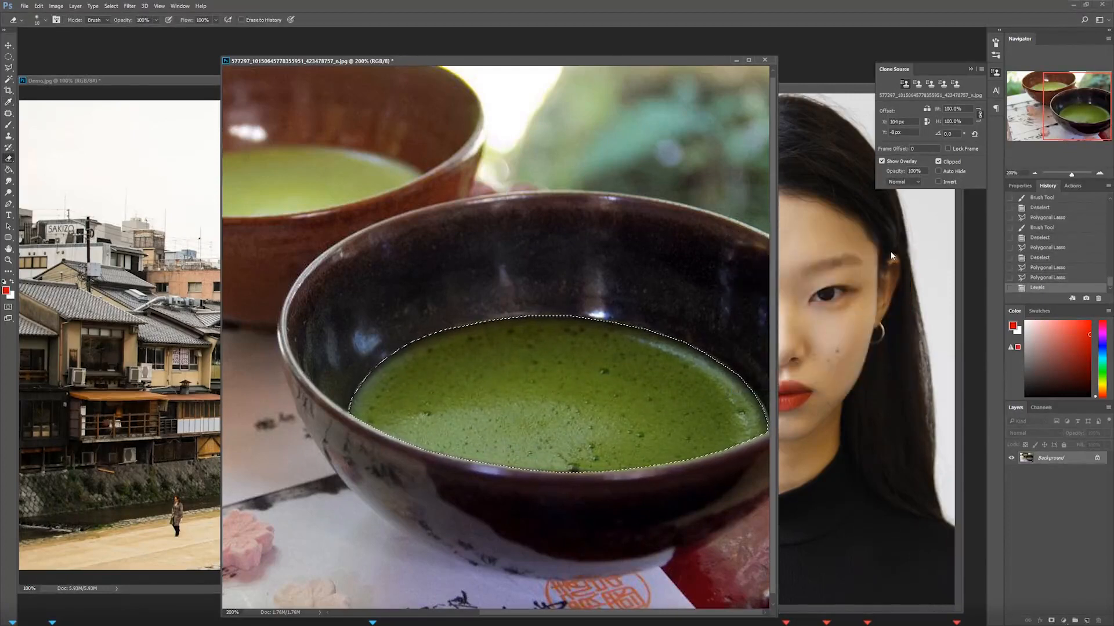
Step: Deselect the tea and examine the edges of the darkened area along the bowl at up to 300% magnification
left_click(1033, 173)
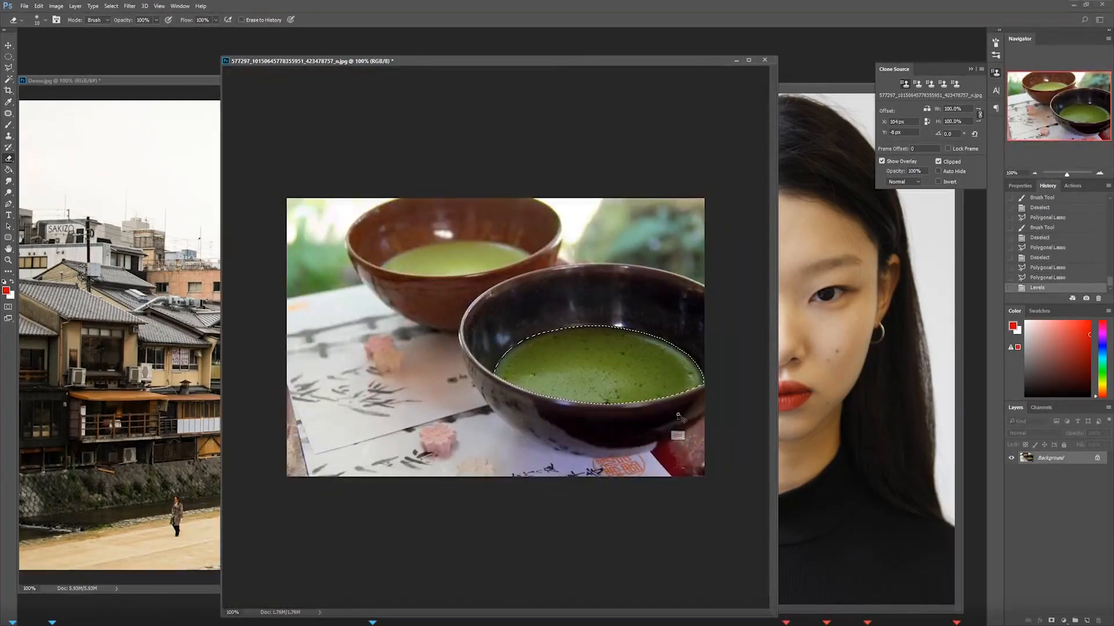
key("ctrl+d")
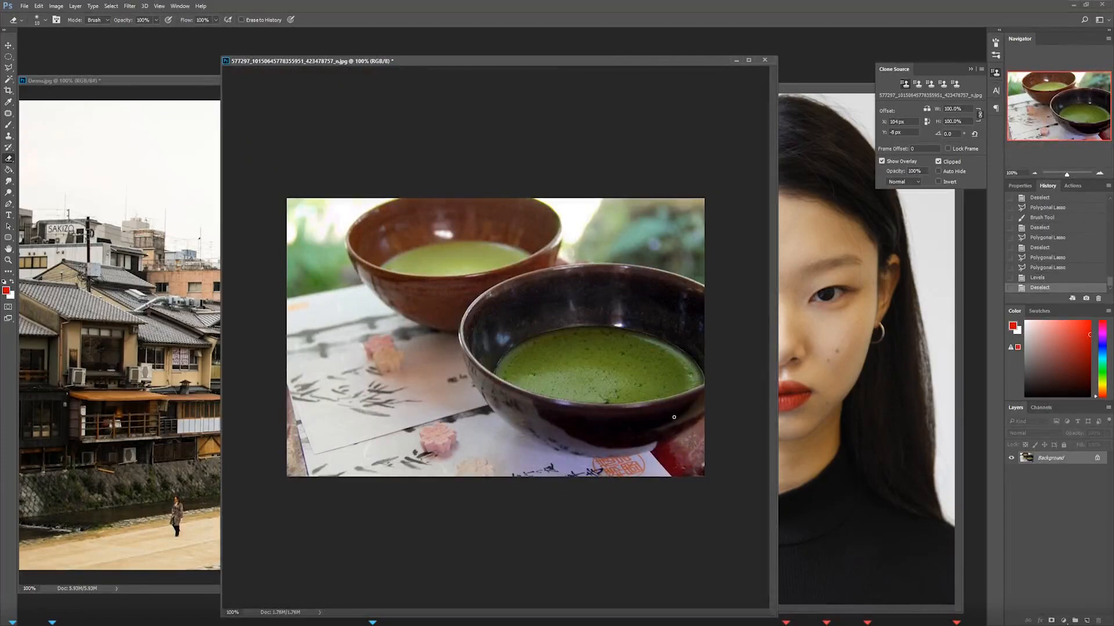
left_click(1100, 174)
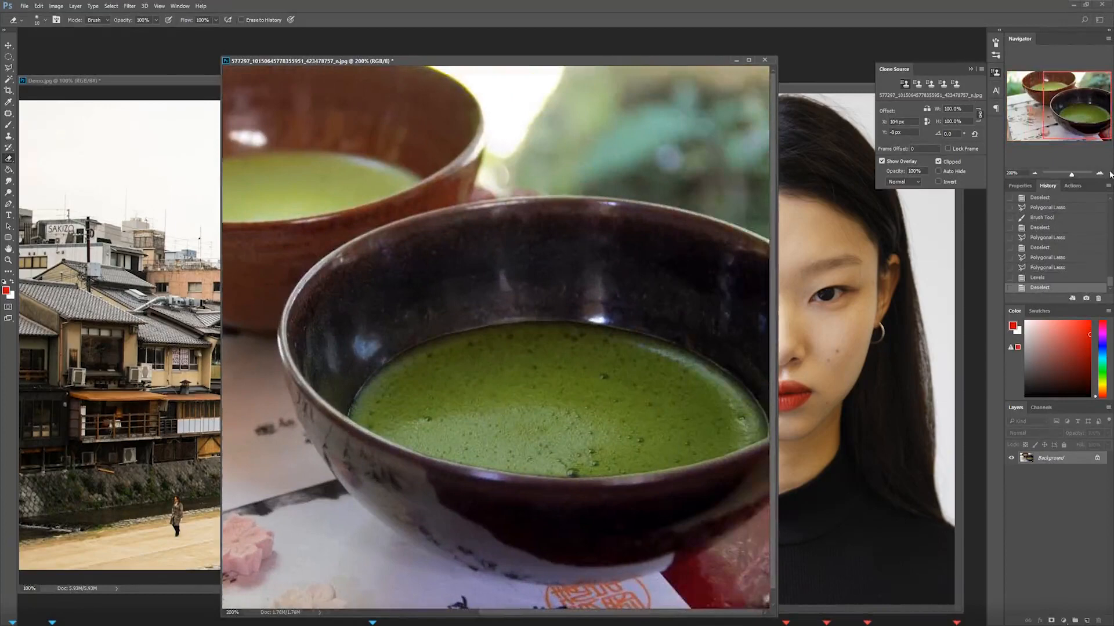
left_click(1100, 174)
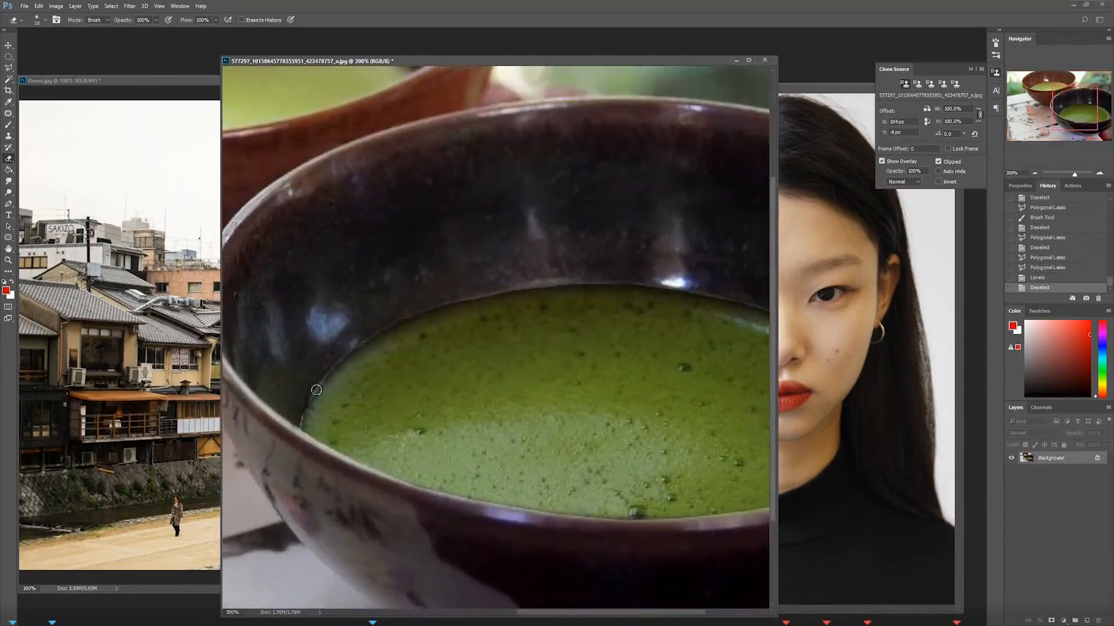
left_click_drag(654, 356, 489, 374)
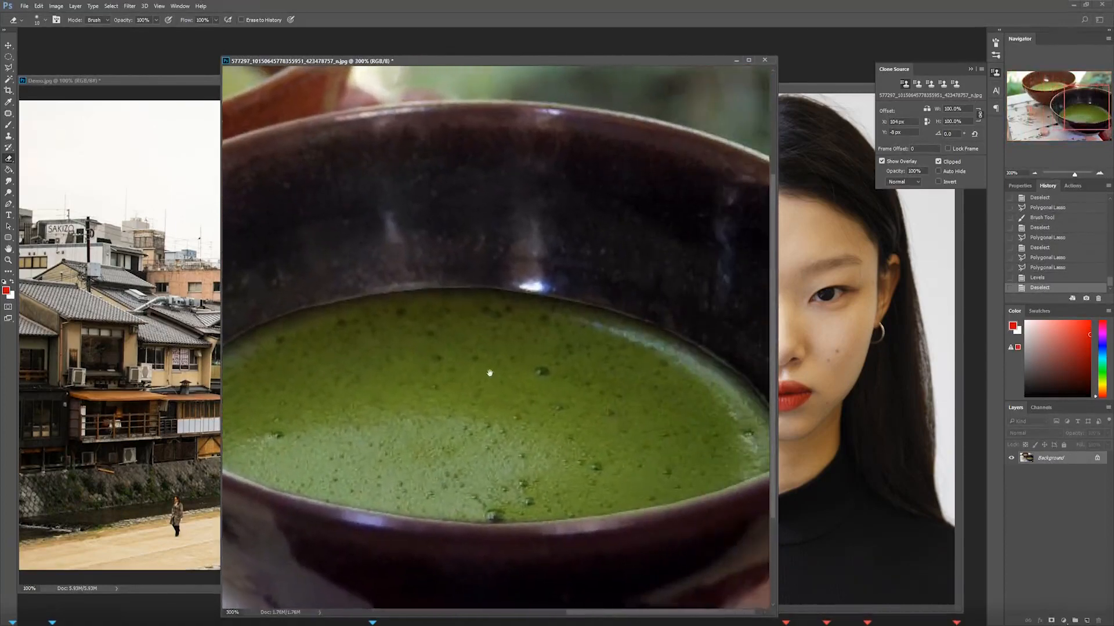
left_click_drag(261, 373, 411, 364)
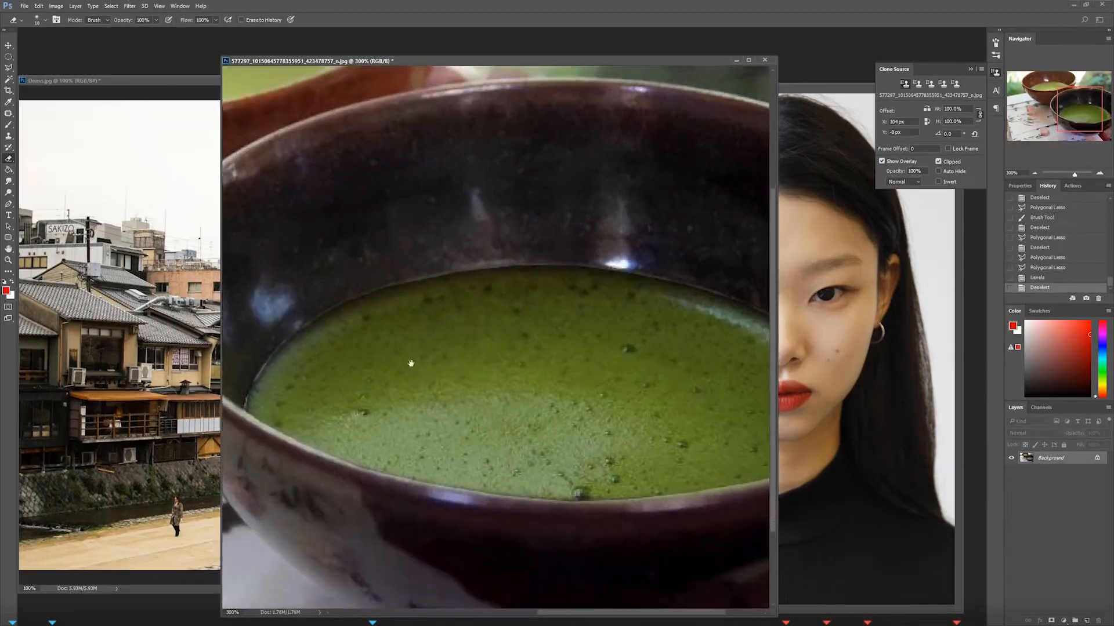
Step: Step back through the history to an earlier Polygonal Lasso state before the Levels adjustment, and deselect the tea
left_click(1046, 279)
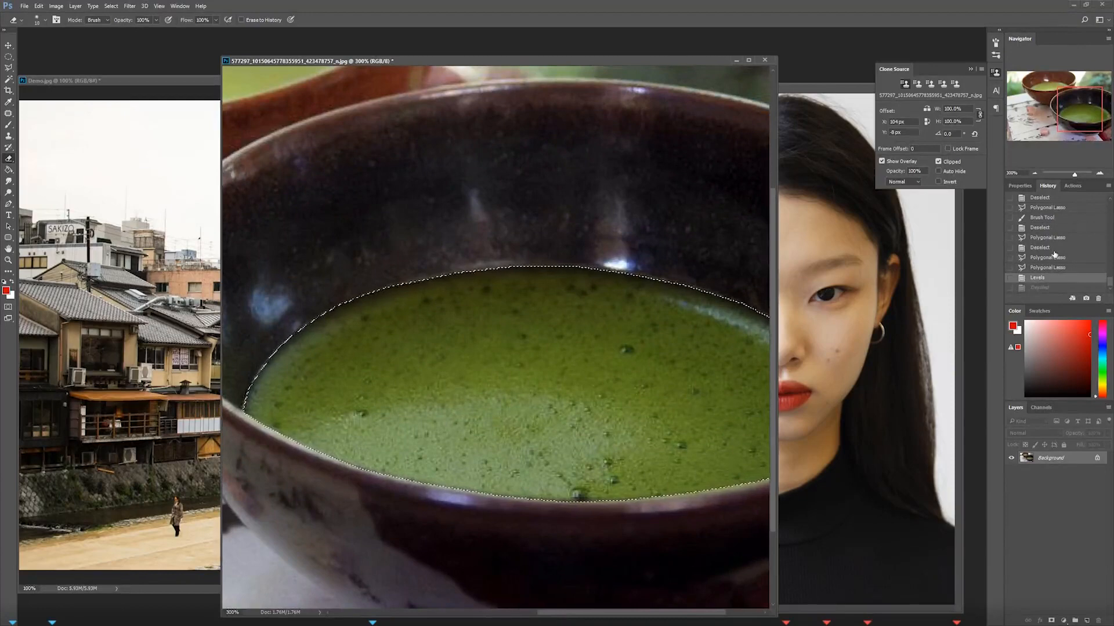
right_click(1046, 268)
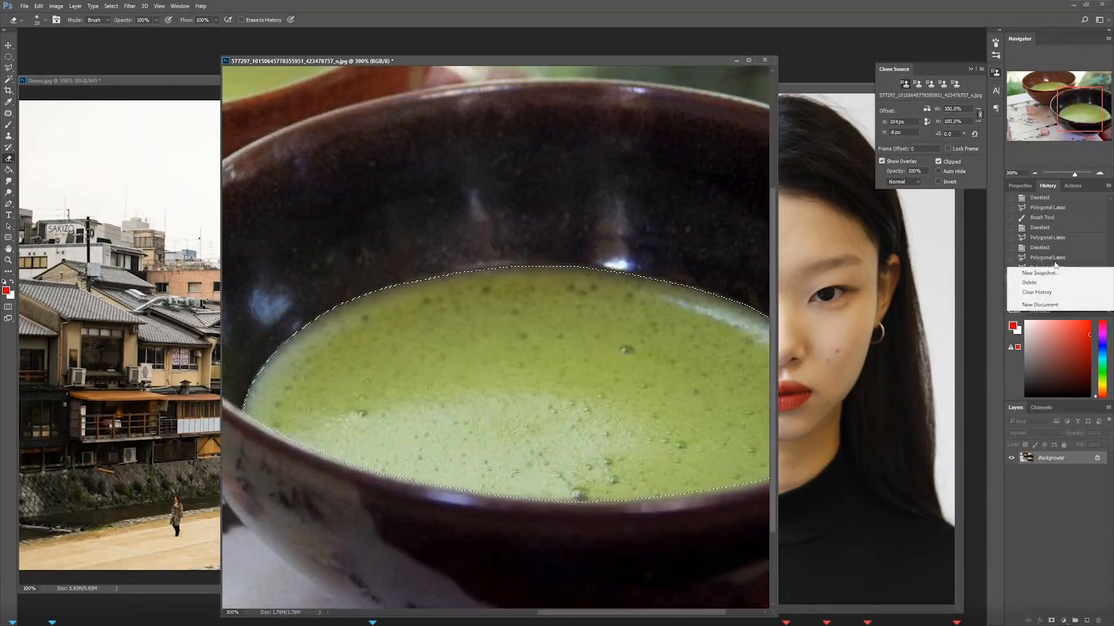
left_click(1055, 261)
left_click(1050, 248)
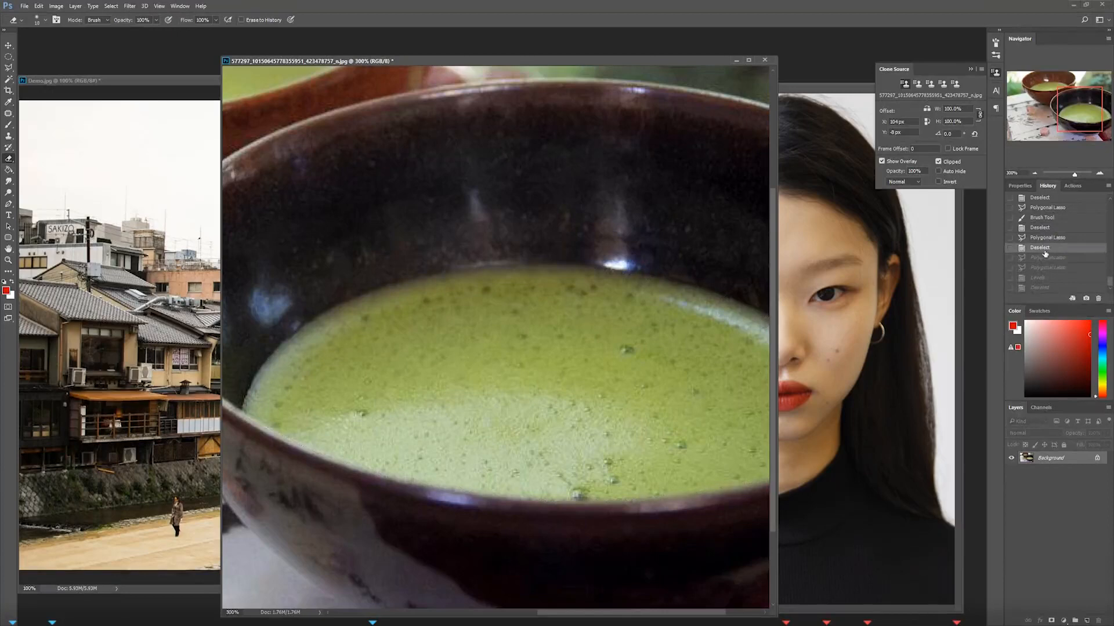
left_click(1049, 238)
left_click(1049, 228)
left_click(1052, 210)
left_click(1046, 238)
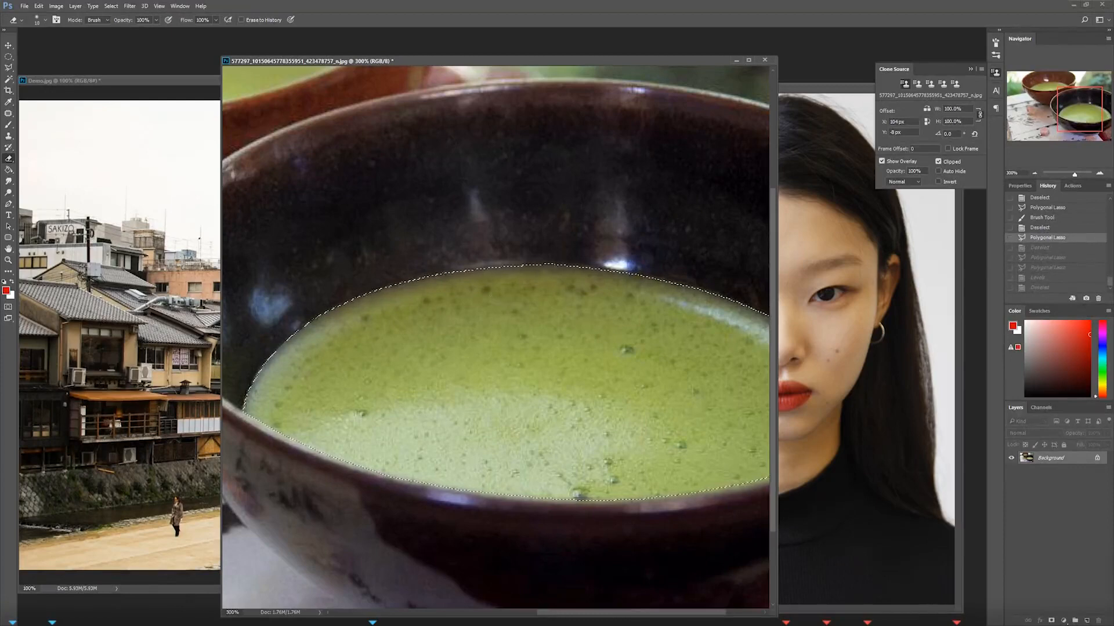
key("ctrl+d")
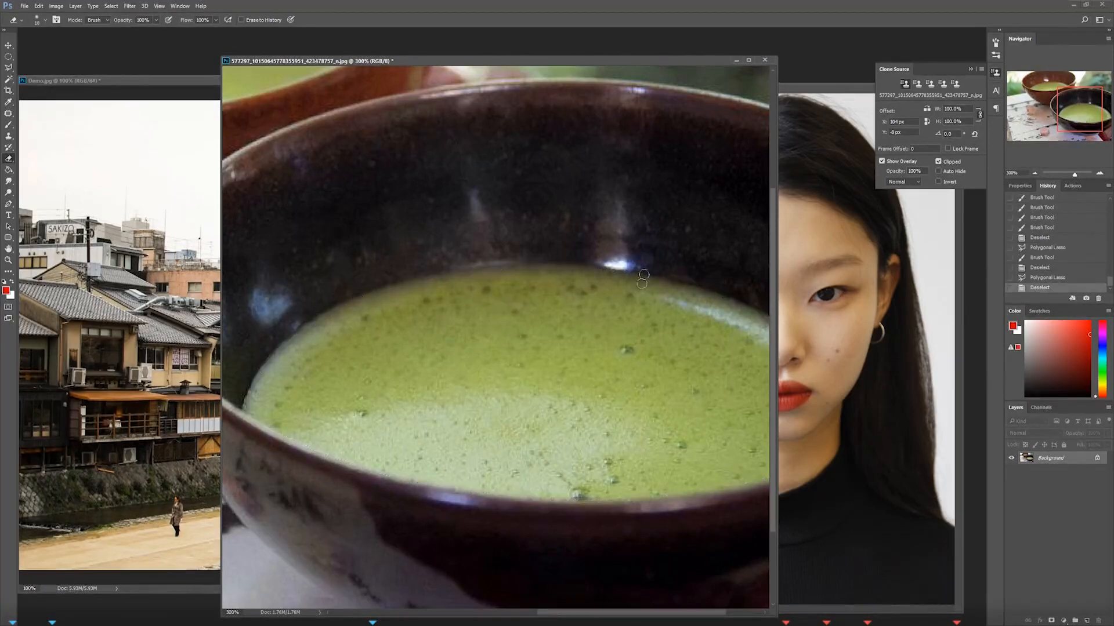
left_click_drag(366, 351, 498, 331)
Step: Bring Demo.jpg to the front and outline the orange awning of the riverside house with the Polygonal Lasso
left_click_drag(199, 80, 267, 59)
left_click(1099, 174)
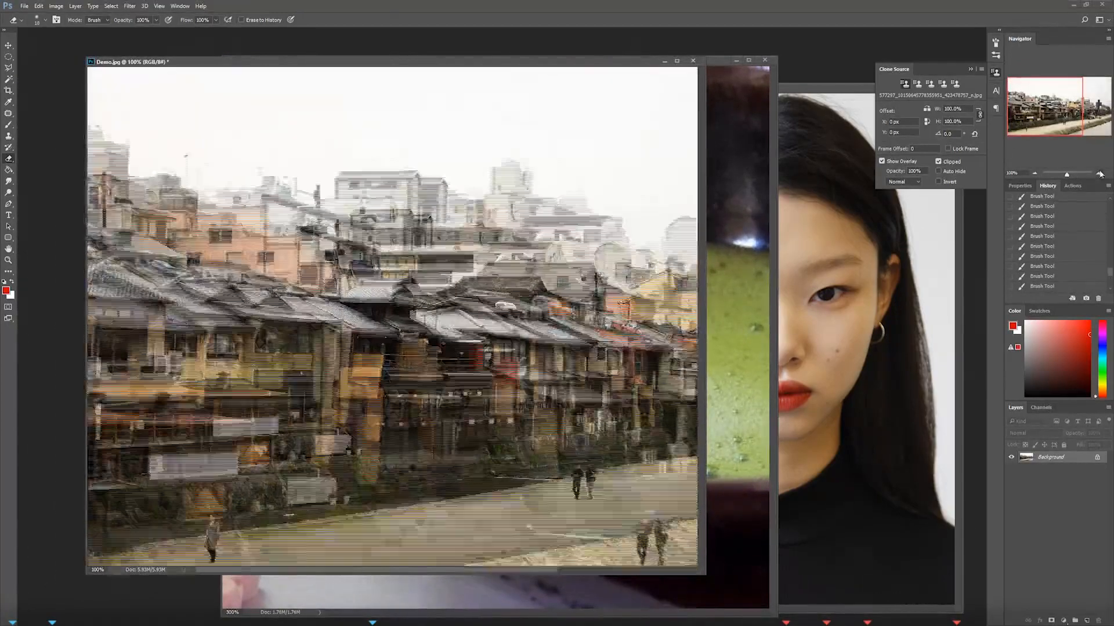
left_click(1099, 174)
left_click_drag(1045, 107, 1027, 114)
key("l")
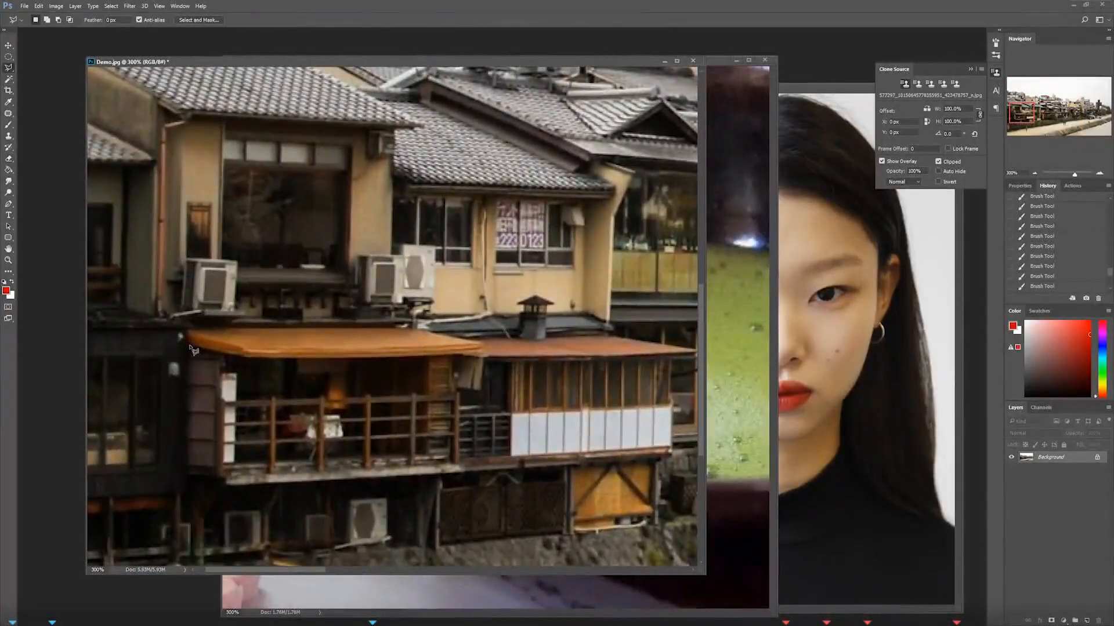
mouse_move(186, 345)
left_mouse_down()
mouse_move(186, 330)
mouse_move(415, 330)
mouse_move(485, 352)
mouse_move(244, 359)
mouse_move(197, 347)
mouse_move(186, 331)
left_mouse_up()
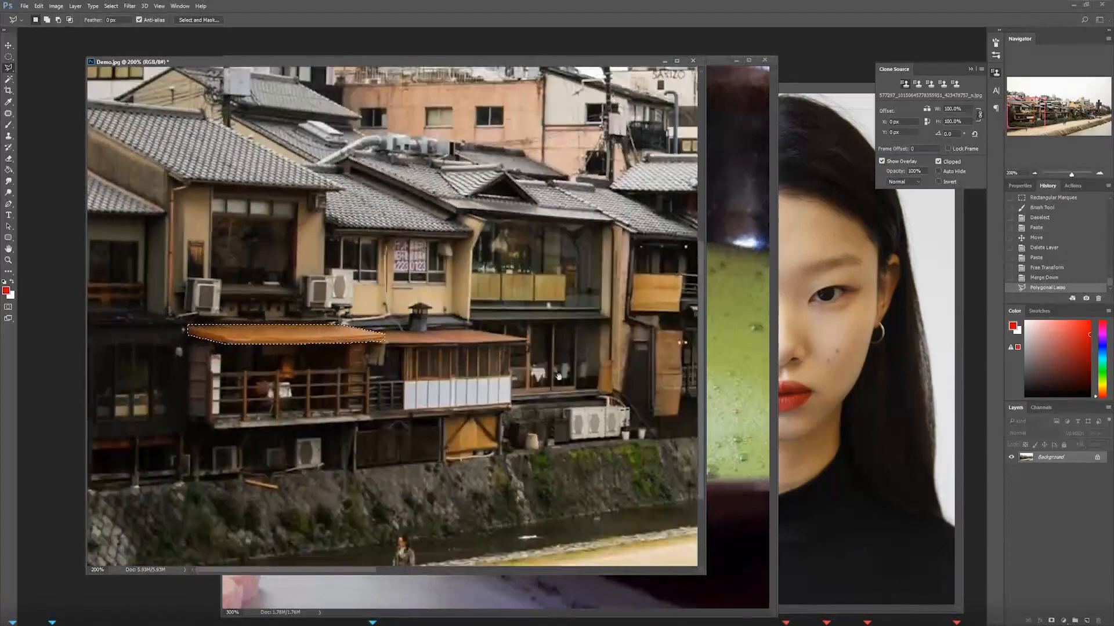
Step: Shift the selected awning toward red with Color Balance, setting the midtone color levels to +80, -30 and 0
left_click_drag(557, 370, 522, 377)
key("ctrl+minus")
key("ctrl+minus")
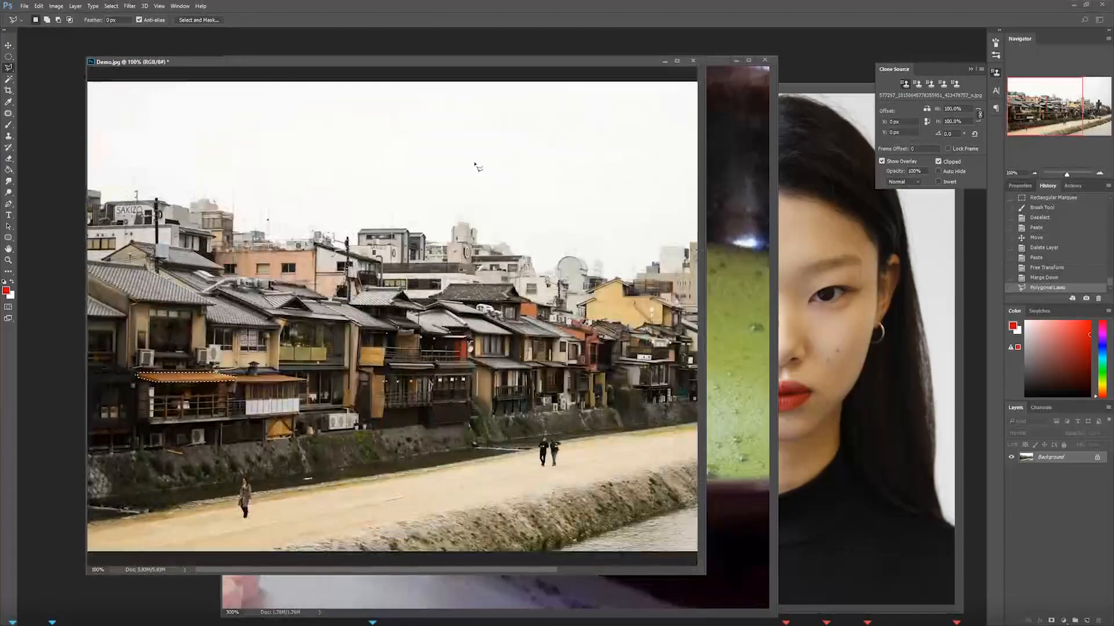
left_click(56, 6)
mouse_move(101, 27)
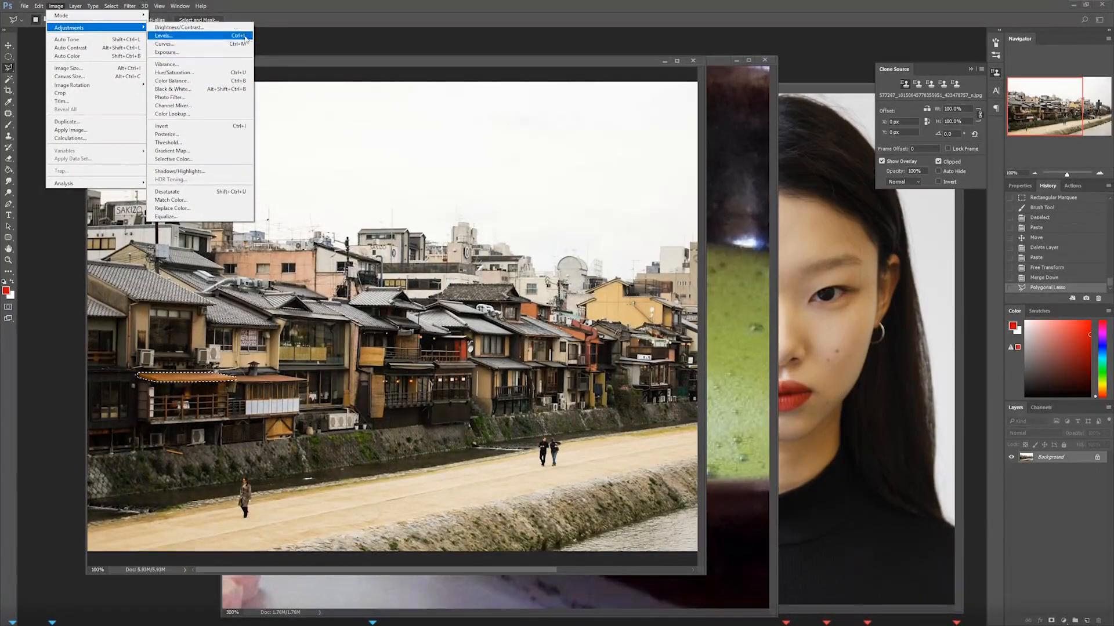
left_click(245, 81)
left_click_drag(510, 339, 741, 347)
left_click_drag(710, 382, 711, 383)
left_click(187, 384)
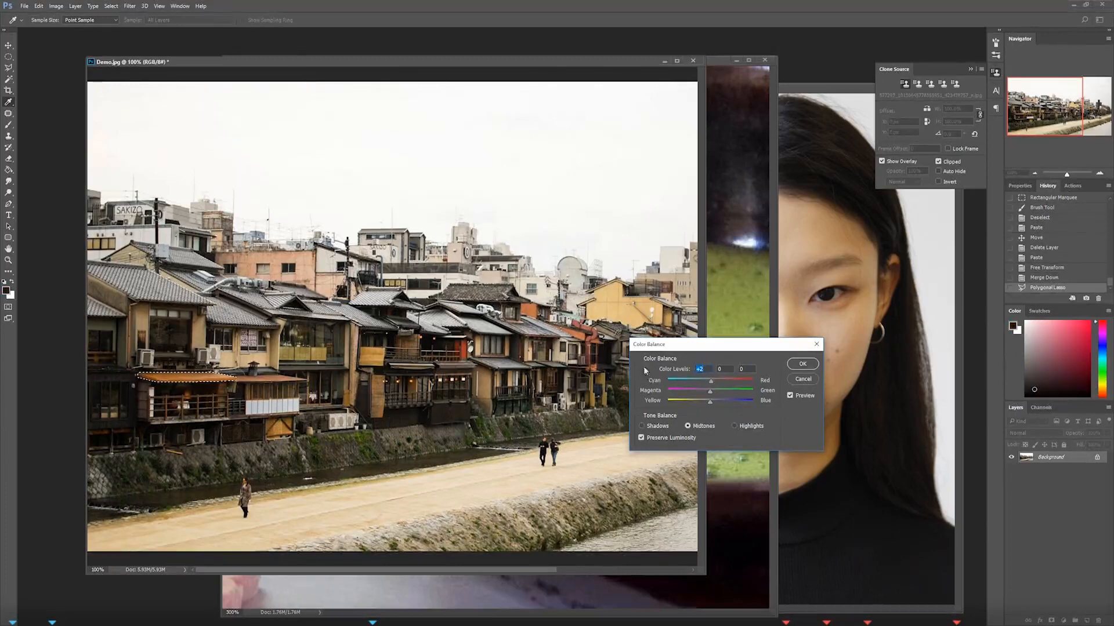
left_click_drag(712, 384, 717, 385)
left_click_drag(709, 381, 749, 383)
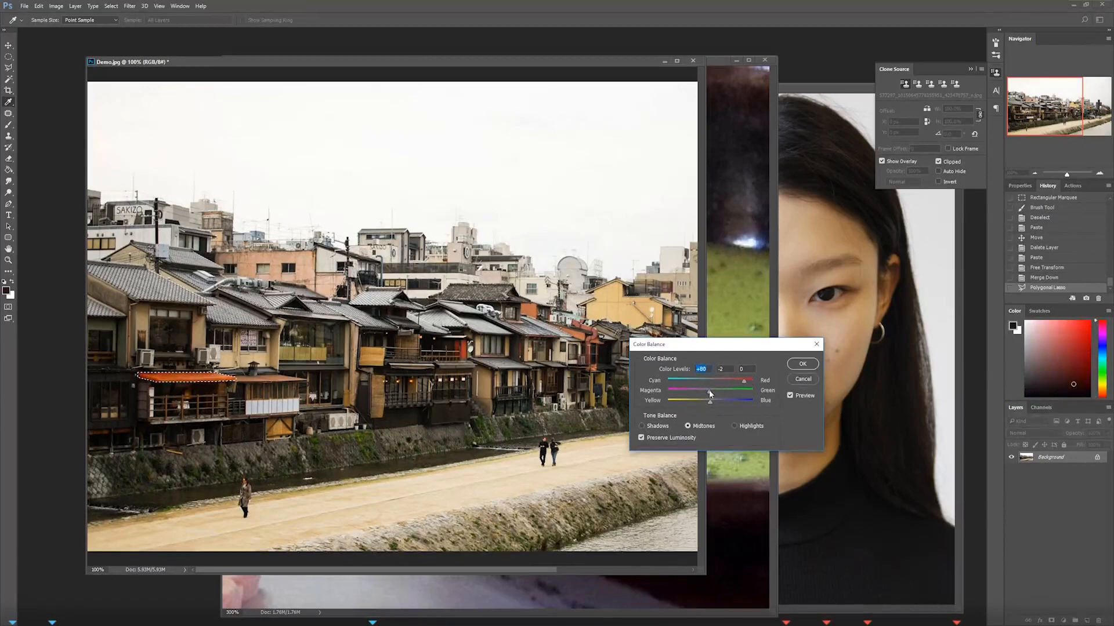
mouse_move(708, 394)
left_mouse_down()
mouse_move(680, 395)
mouse_move(698, 395)
left_mouse_up()
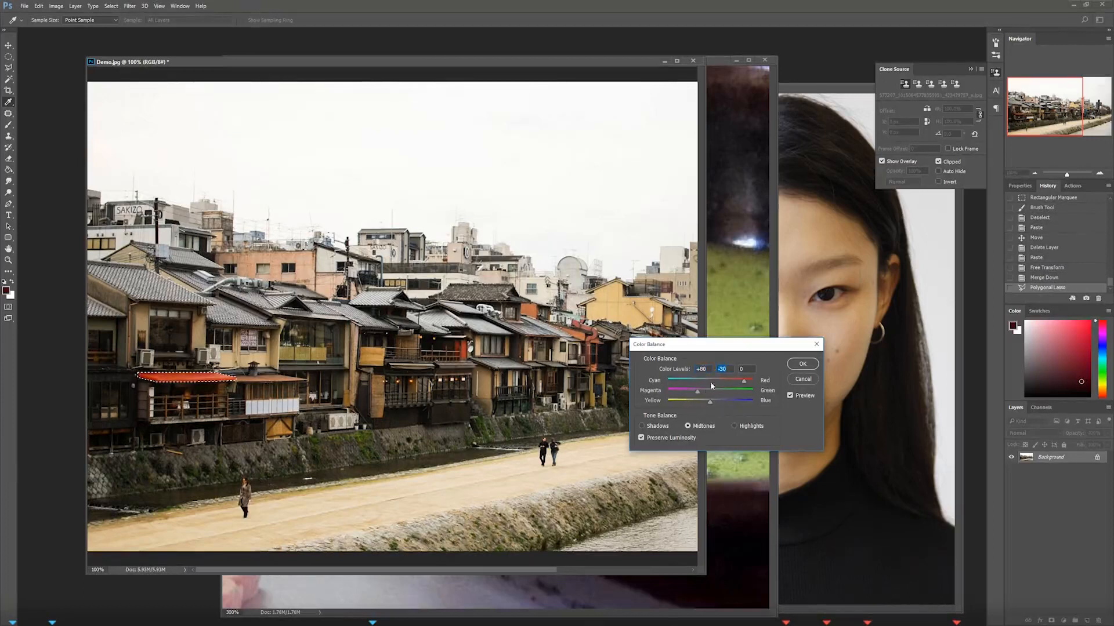
Step: Adjust the awning's color balance in the highlights, and set the shadow color levels to -49, +22 and +6
left_click(649, 425)
left_click(690, 426)
left_click(654, 427)
left_click_drag(710, 382, 743, 401)
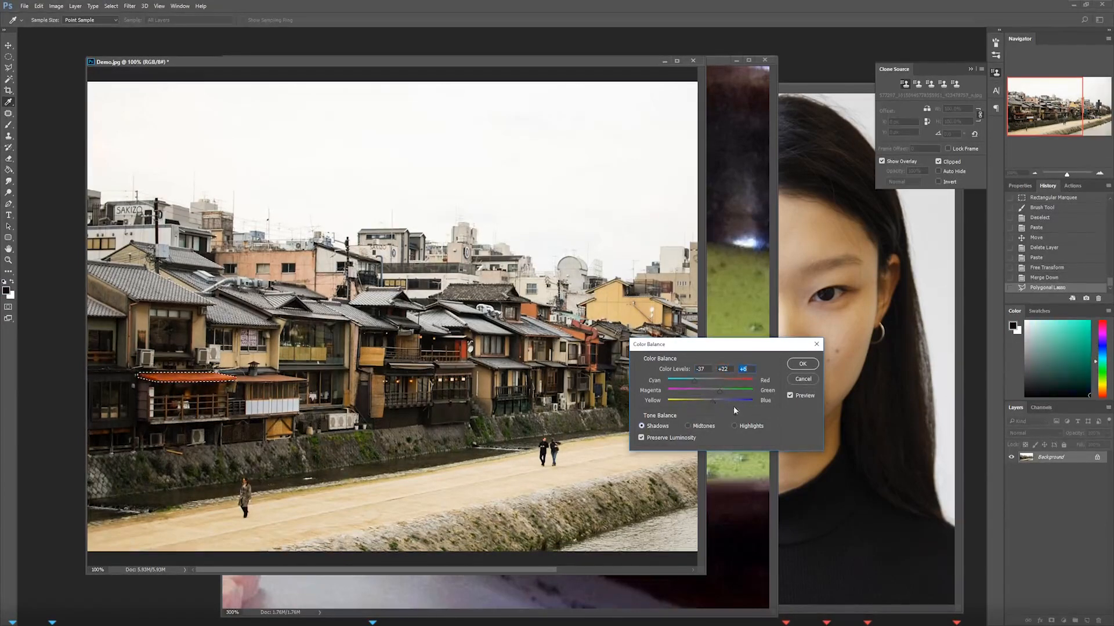
left_click(735, 426)
mouse_move(709, 381)
left_mouse_down()
mouse_move(716, 401)
mouse_move(705, 402)
mouse_move(725, 381)
mouse_move(712, 401)
left_mouse_up()
left_click(649, 425)
left_click_drag(688, 380, 691, 380)
Step: Compare the awning with and without the preview, apply the Color Balance adjustment, and deselect
left_click(789, 395)
left_click_drag(731, 346, 753, 342)
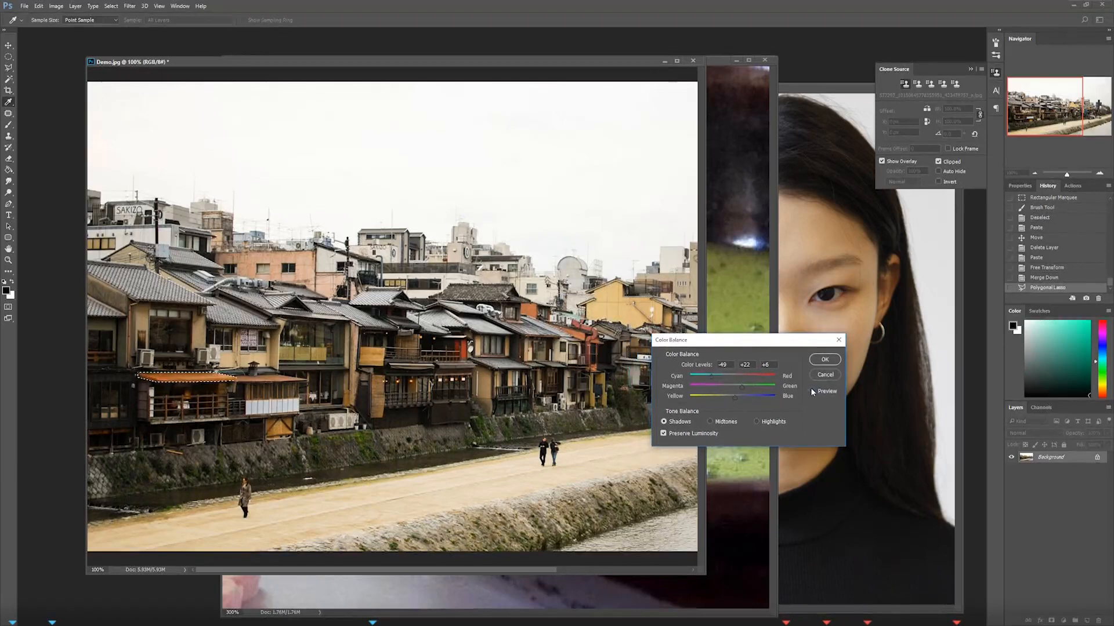
left_click(813, 391)
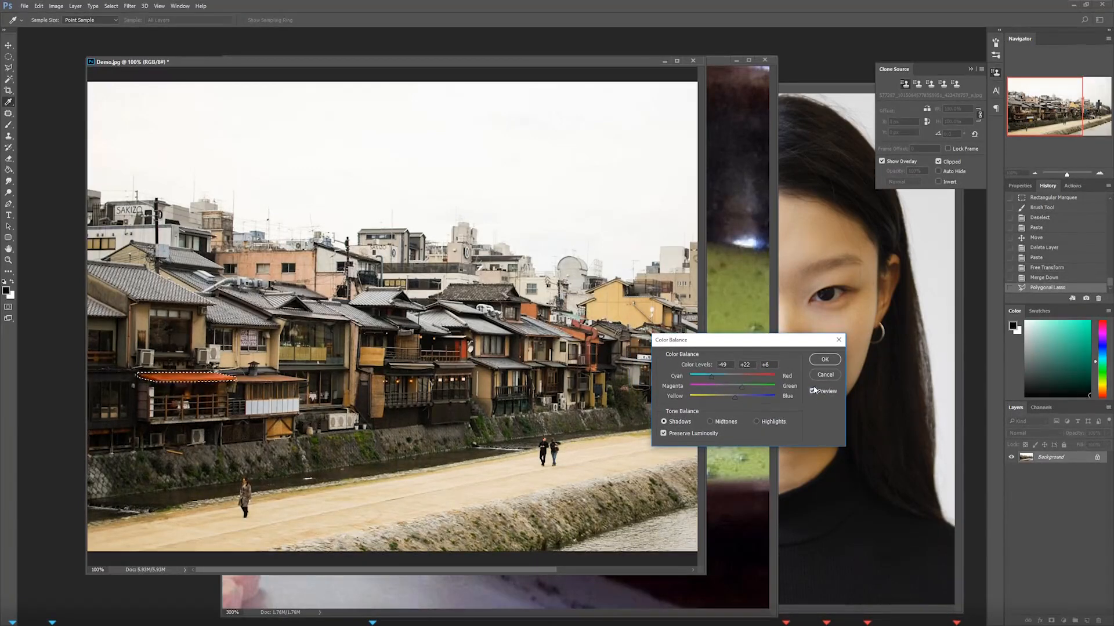
left_click(824, 359)
key("ctrl+d")
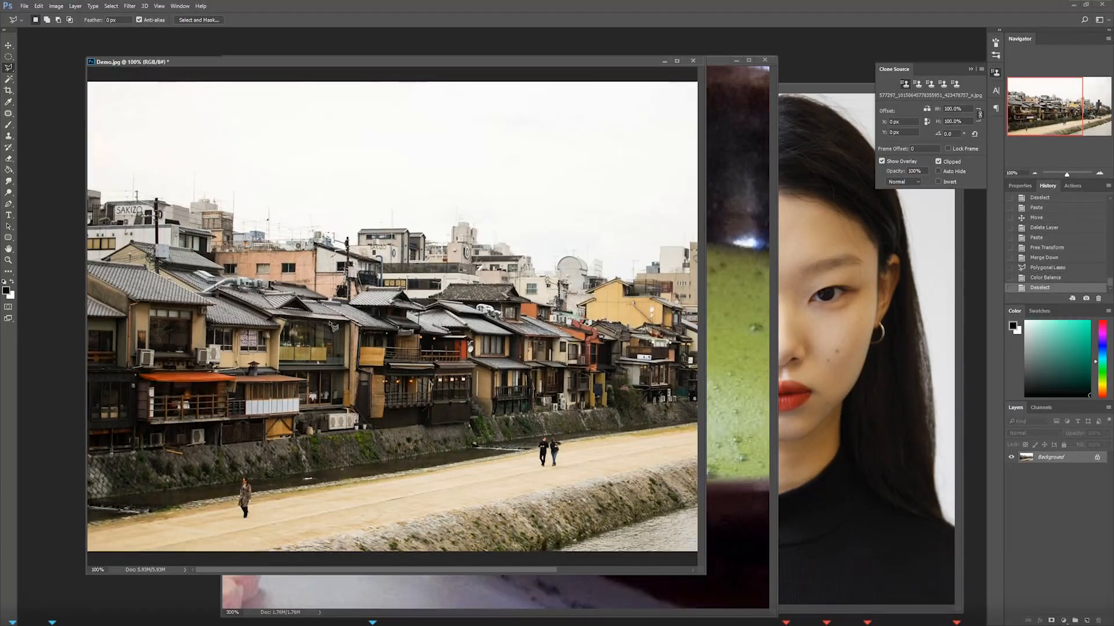
Step: Bring the matcha bowl photo to the front, set its zoom to 200%, and widen its window
left_click_drag(716, 60, 690, 50)
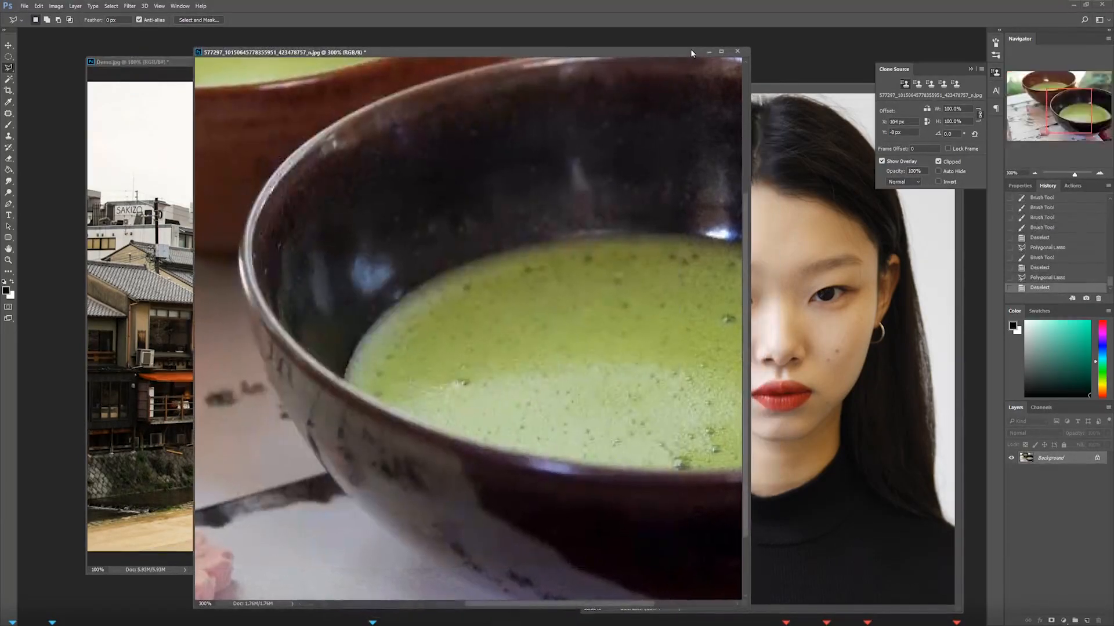
left_click(1034, 172)
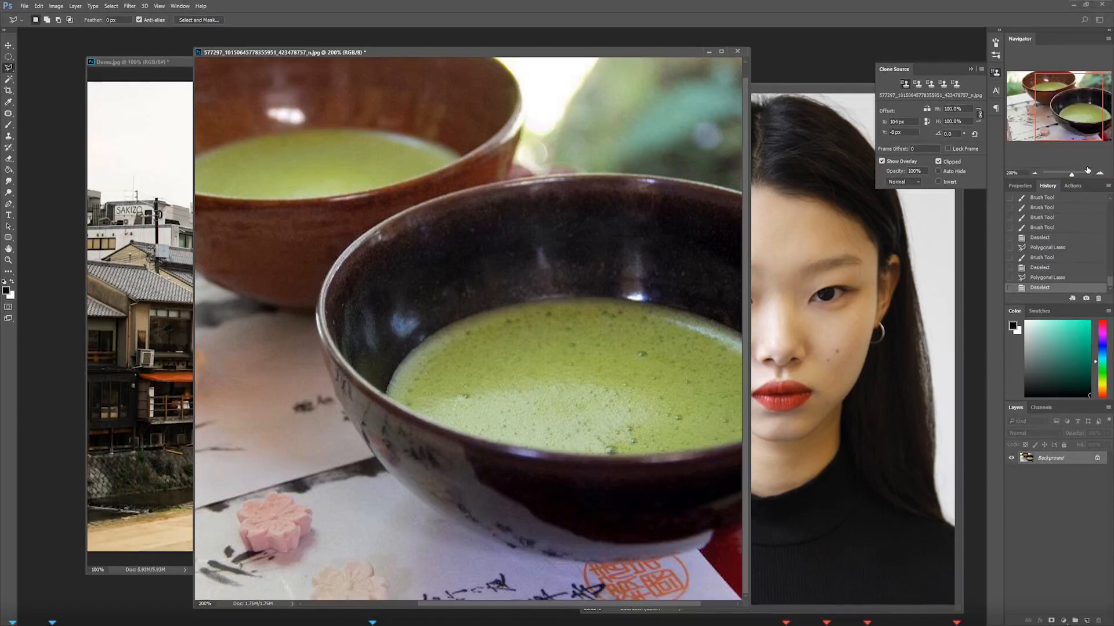
left_click_drag(430, 54, 349, 48)
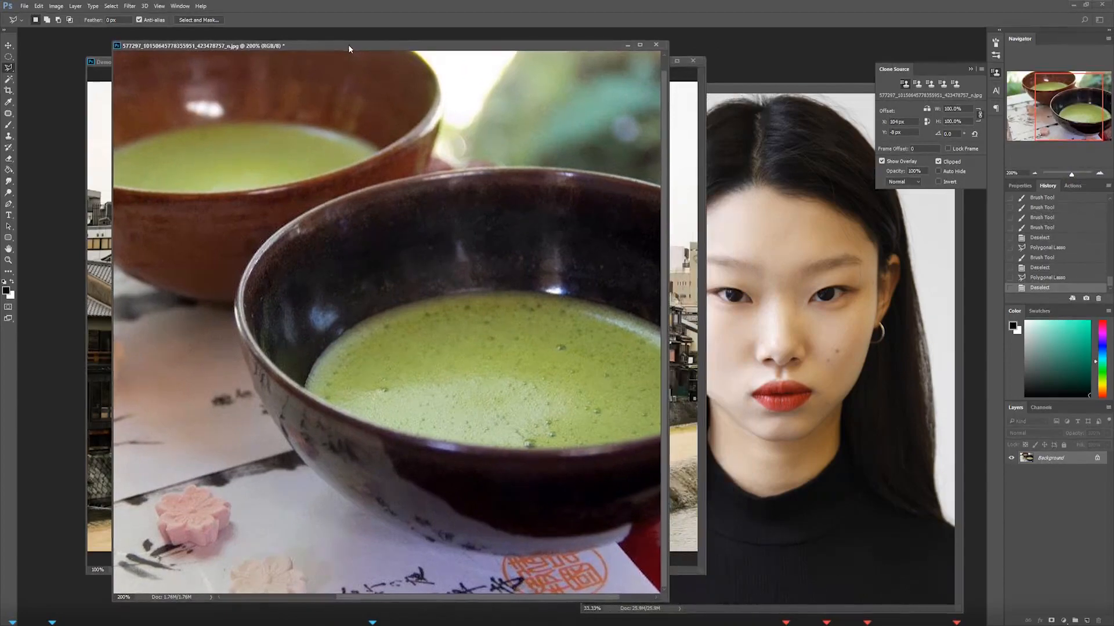
left_click_drag(668, 287, 859, 287)
Step: Outline the back-left part of the tea surface in the dark bowl with the Polygonal Lasso
left_click(429, 384)
left_click(443, 356)
left_click(460, 339)
left_click(515, 309)
left_click(538, 301)
left_click(589, 294)
left_click(625, 295)
left_click(654, 311)
left_click(606, 378)
left_click(557, 395)
left_click(507, 391)
left_click(465, 388)
left_click(429, 385)
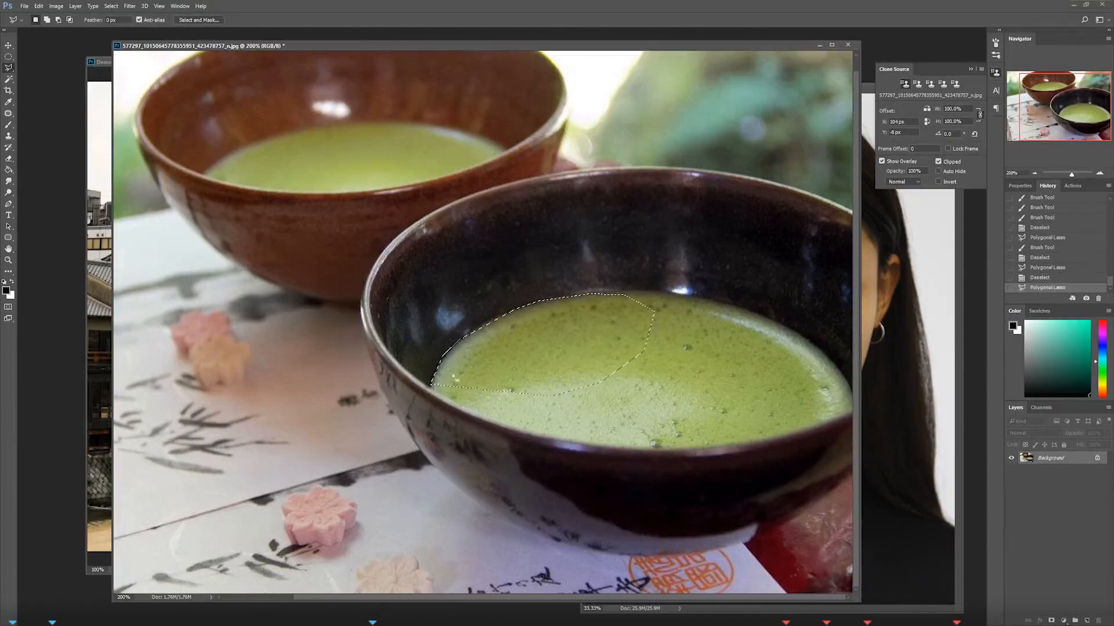
Step: Examine the pixel edge of the selection along the tea's rim at 3200% zoom
left_click(1098, 174)
left_click(1098, 174)
left_click(1098, 173)
left_click(1098, 174)
left_click(1099, 174)
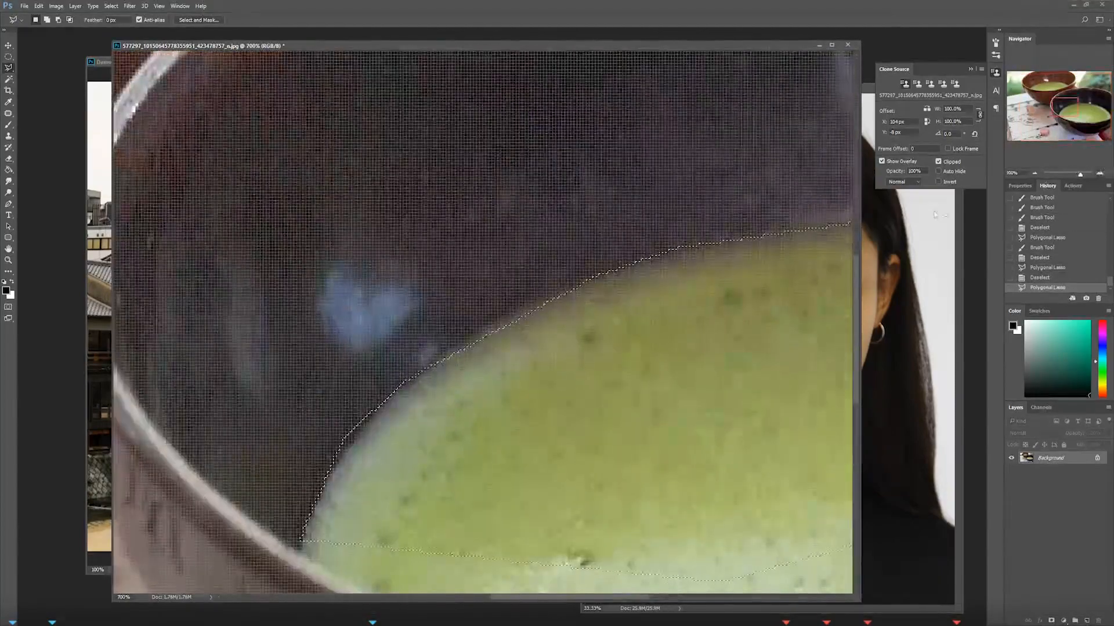
left_click(1100, 174)
left_click(1101, 174)
left_click(1100, 174)
left_click(1100, 174)
left_click(1100, 174)
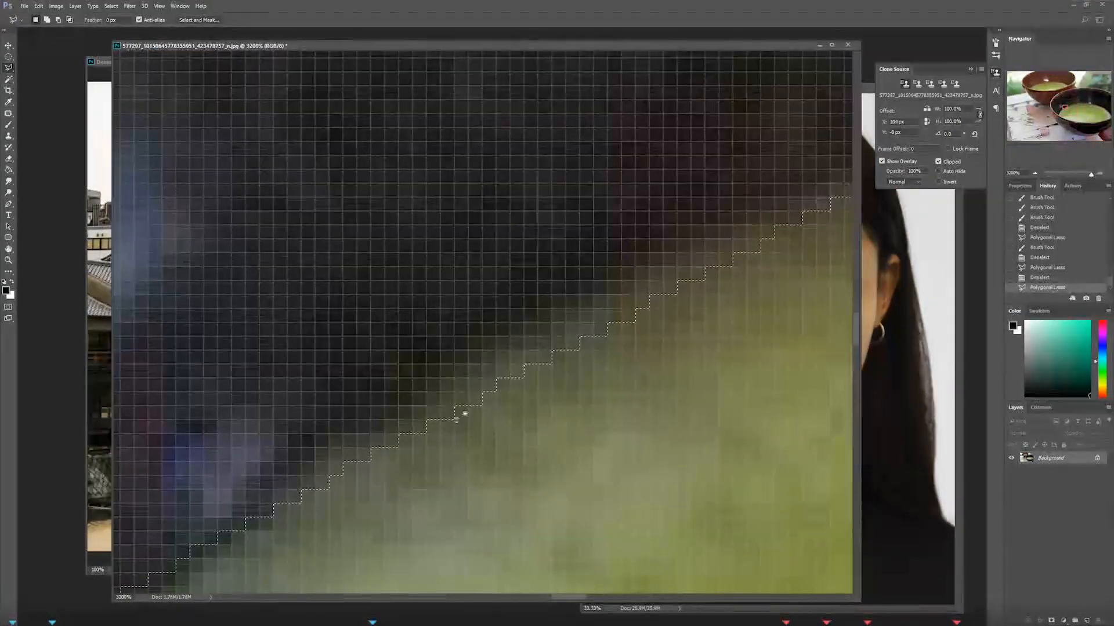
left_click_drag(465, 412, 582, 216)
Step: Try a brush stroke near the selection's pixel edge, undo it, and reduce the brush size
key("b")
key("bracketleft")
mouse_move(435, 323)
left_mouse_down()
mouse_move(430, 249)
mouse_move(325, 380)
mouse_move(576, 203)
mouse_move(458, 388)
mouse_move(427, 393)
left_mouse_up()
key("ctrl+z")
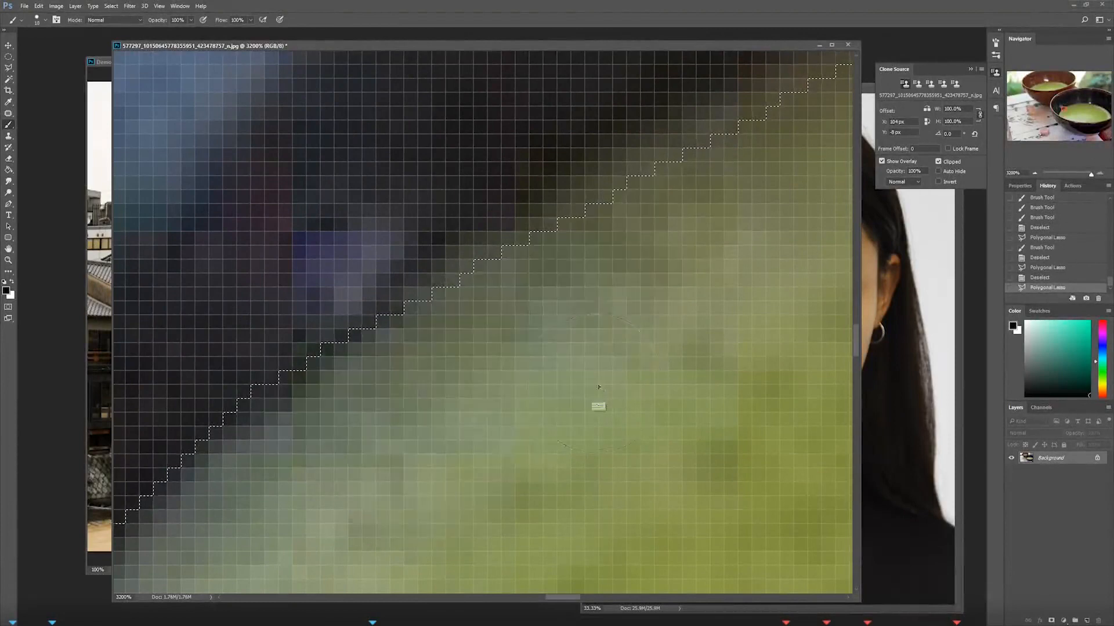
key("bracketleft")
key("bracketleft")
key("bracketleft")
key("bracketleft")
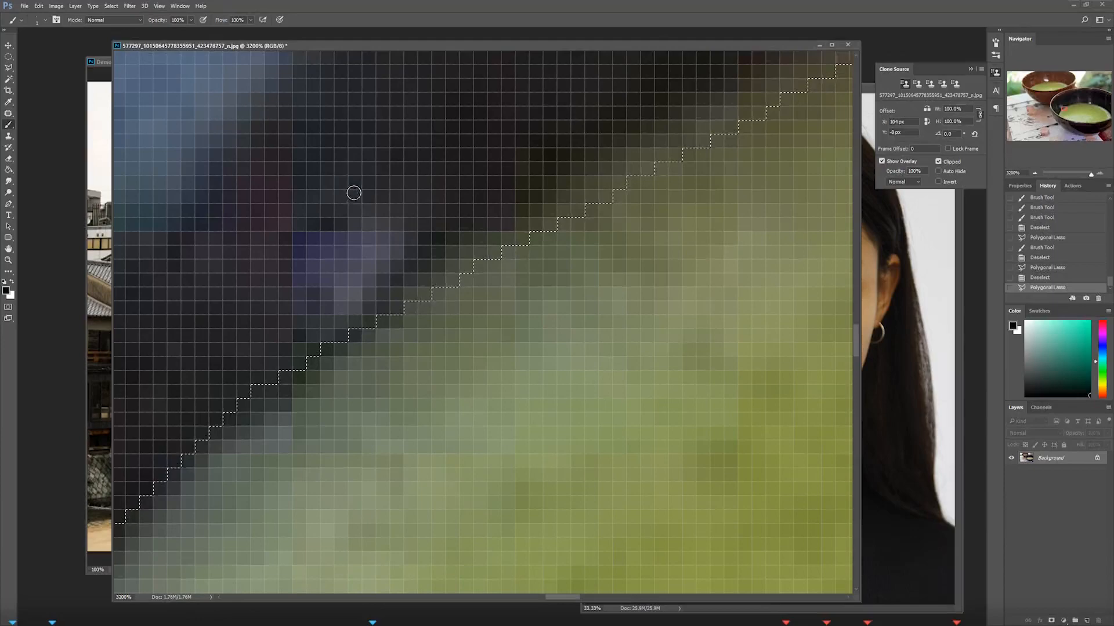
Step: Deselect the tea outline and frame the dark bowl at 300% zoom
left_click(1034, 173)
left_click(1035, 173)
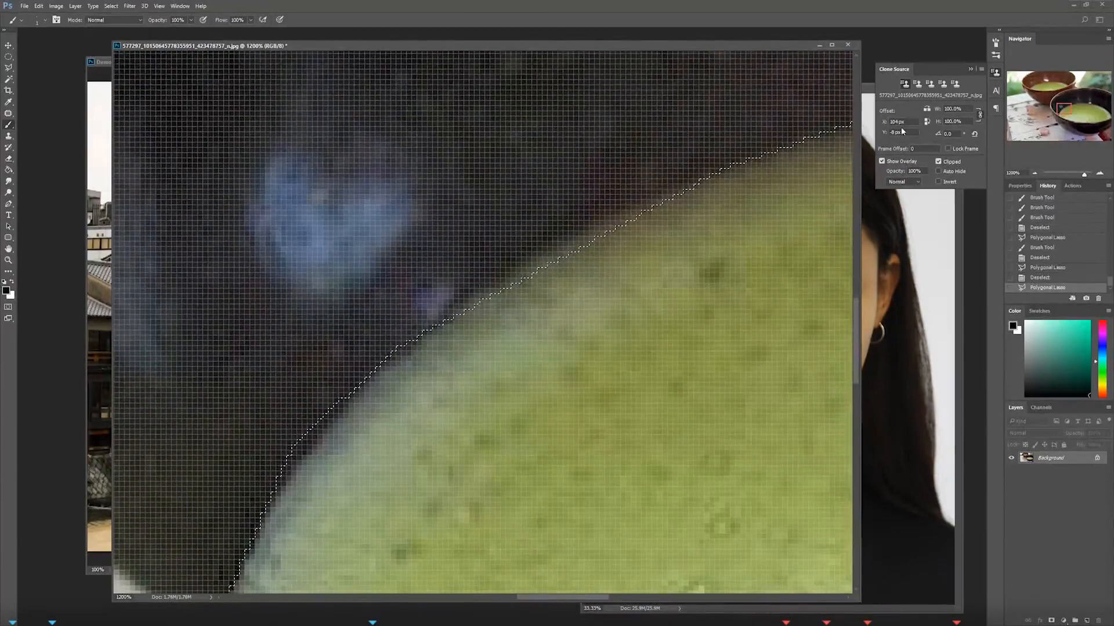
left_click(1034, 173)
left_click(1034, 173)
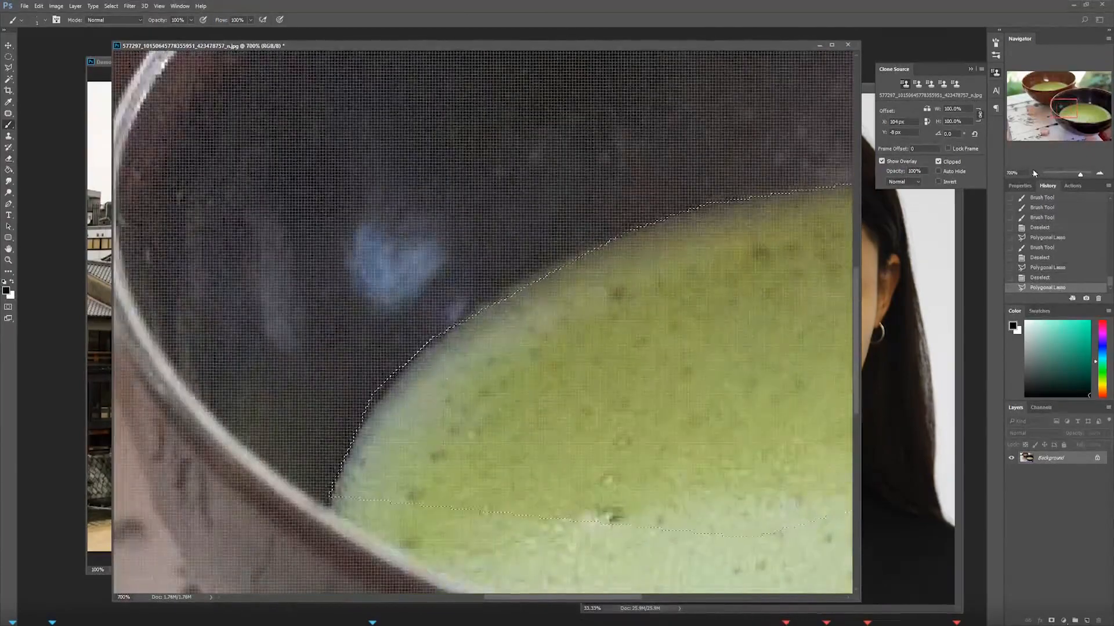
left_click(1034, 173)
left_click(1035, 173)
left_click(1034, 172)
left_click_drag(619, 308, 500, 319)
key("ctrl+d")
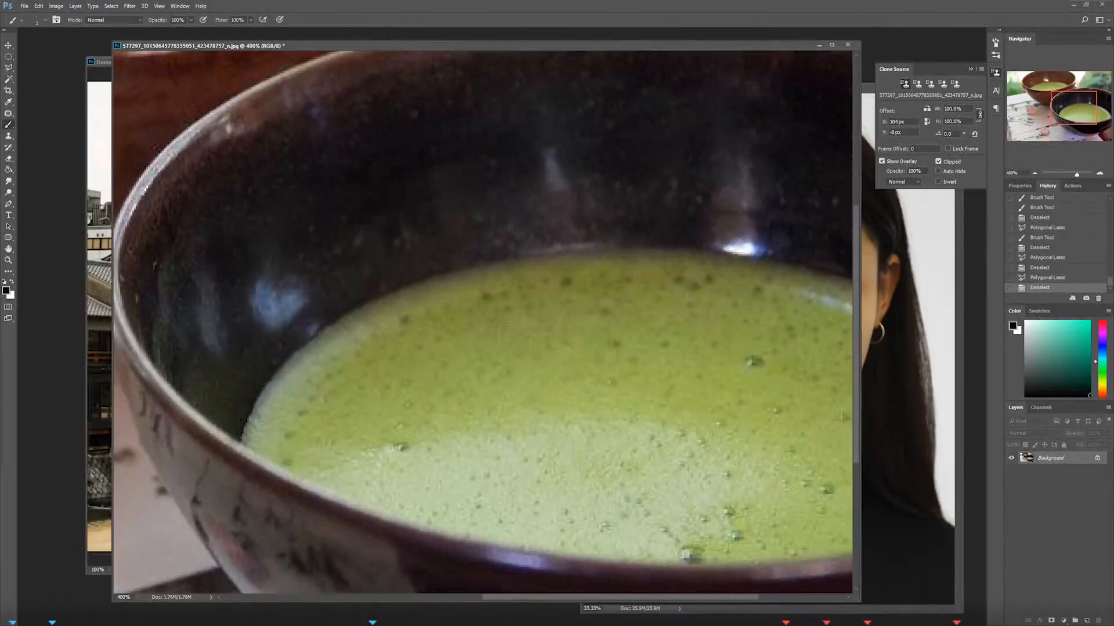
left_click(1034, 173)
left_click_drag(621, 369, 562, 353)
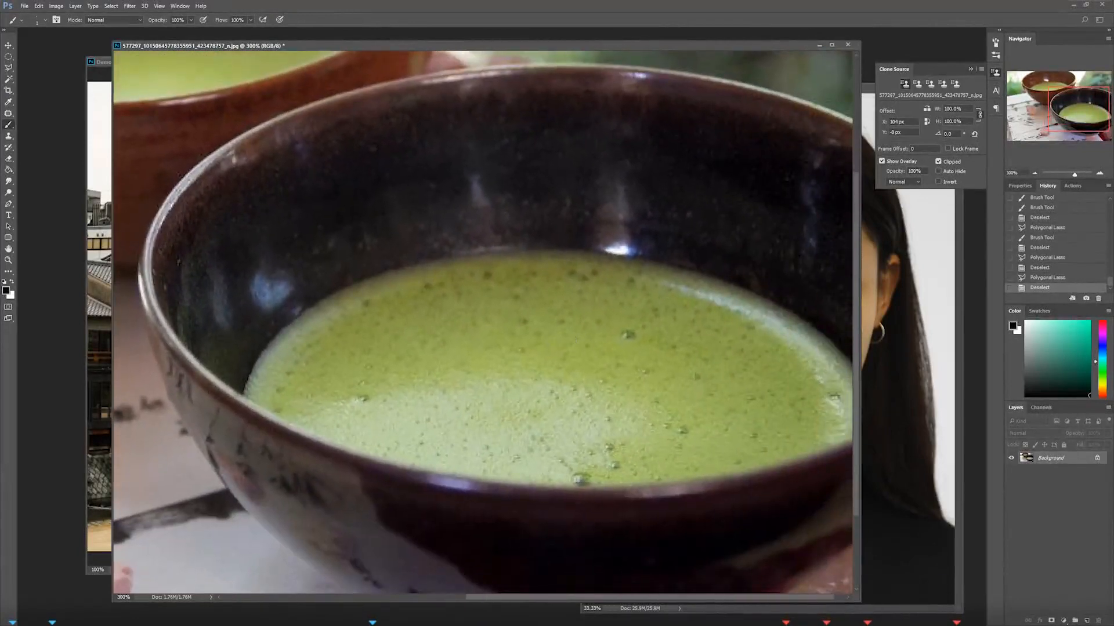
left_click_drag(576, 338, 551, 310)
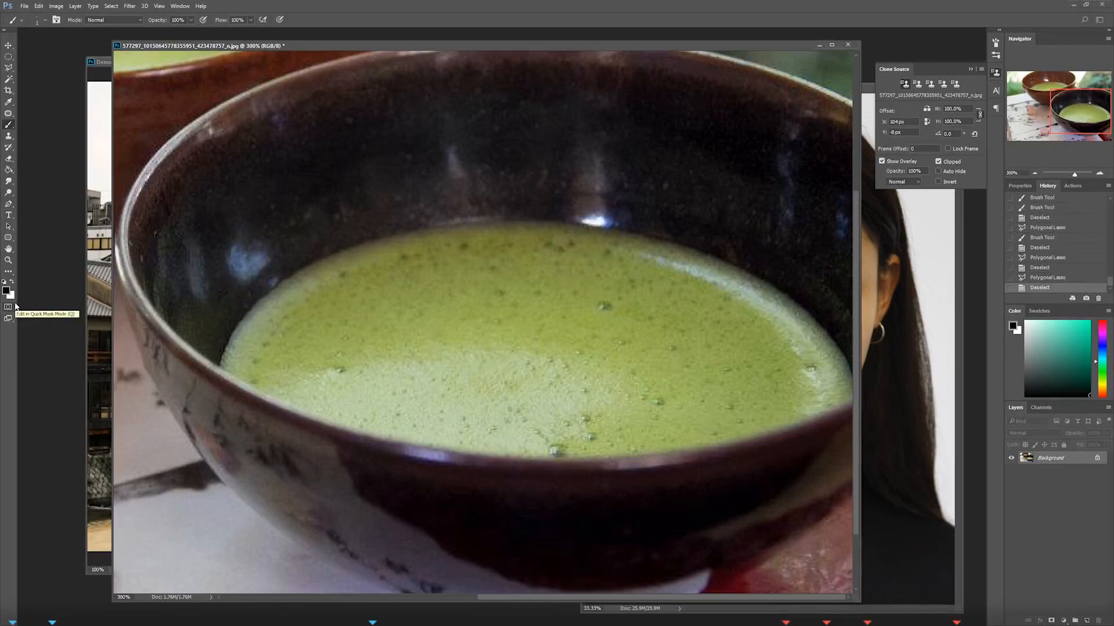
Step: Switch Quick Mask mode on and off, and pick a teal foreground color
key("q")
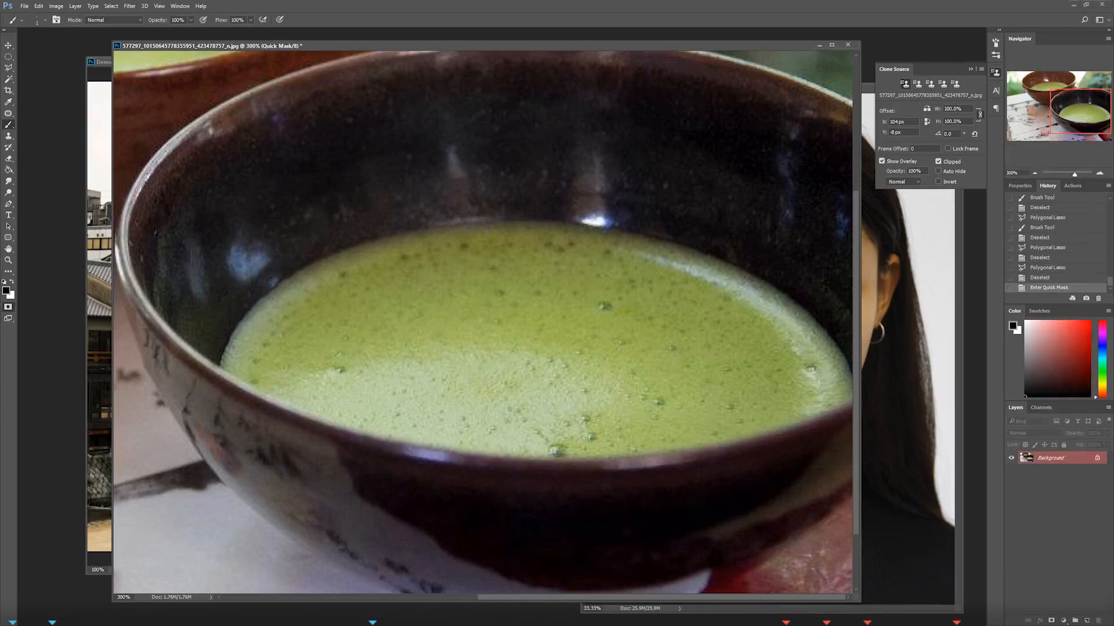
left_click(8, 307)
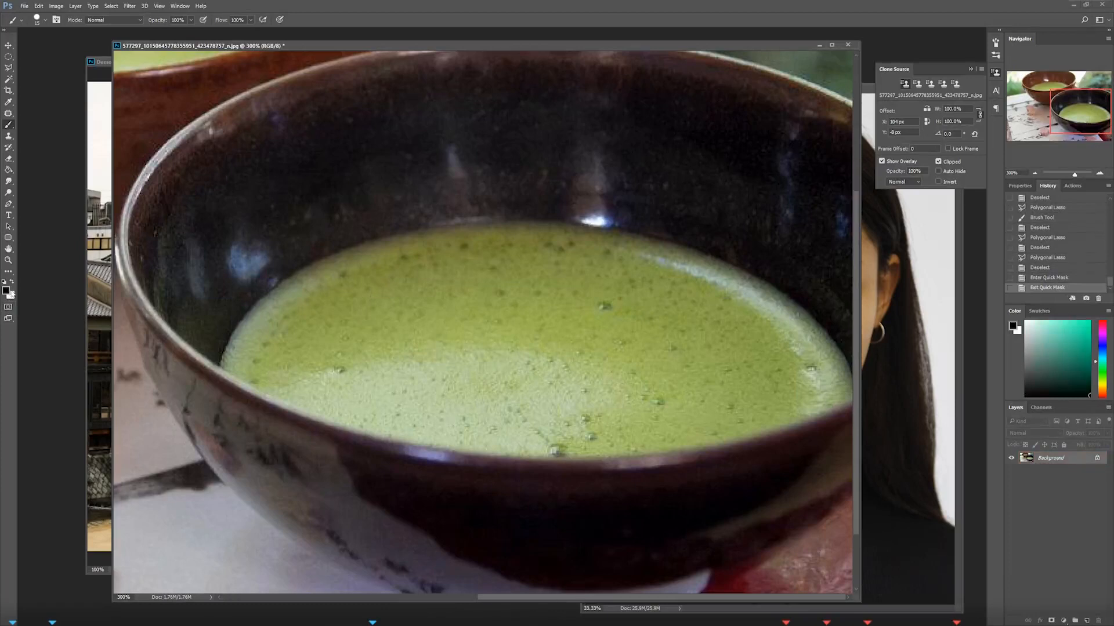
left_click_drag(1072, 356, 1089, 343)
Step: Enter Quick Mask mode and enlarge the brush
left_click(8, 307)
key("]")
key("]")
key("]")
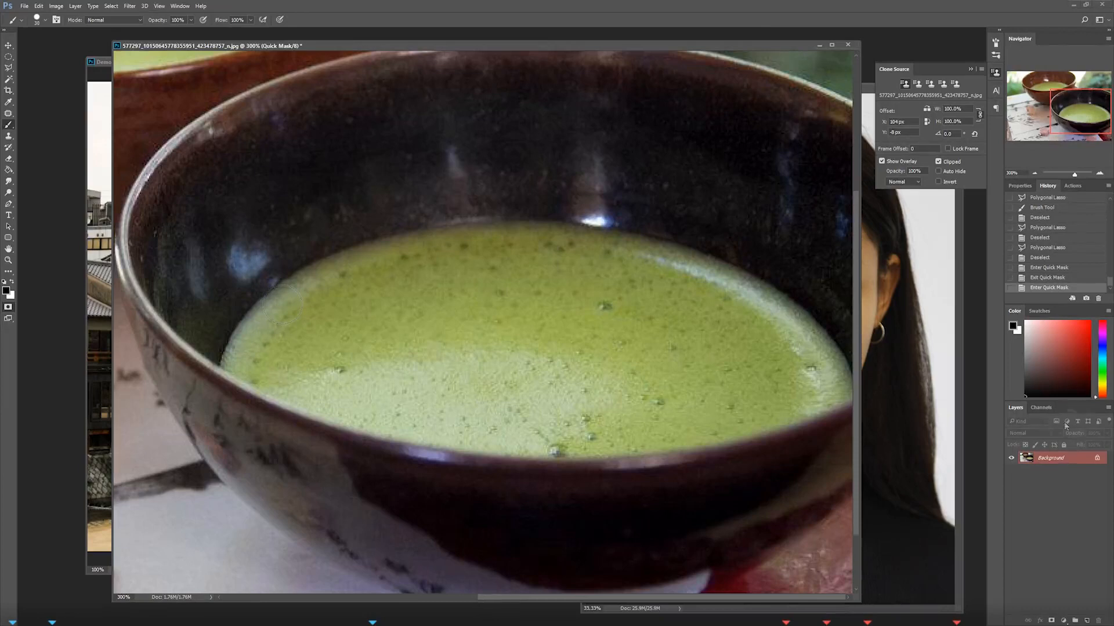
Step: Examine the photo's Red and Green channels, each on its own and both combined
left_click(1041, 409)
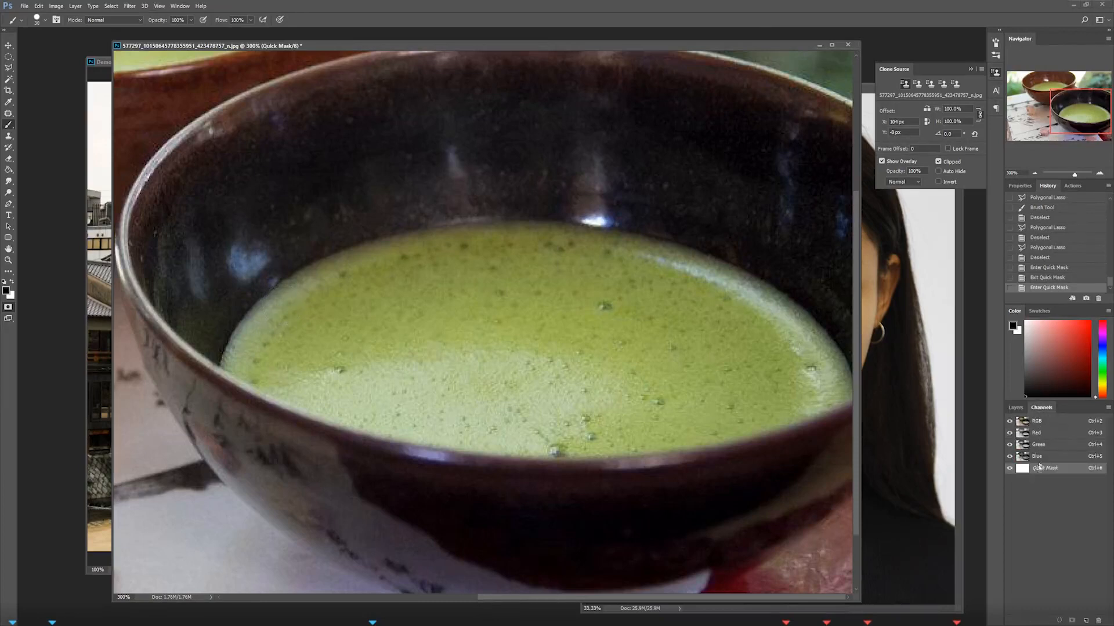
left_click(1042, 457)
left_click(1043, 444)
left_click(1043, 433)
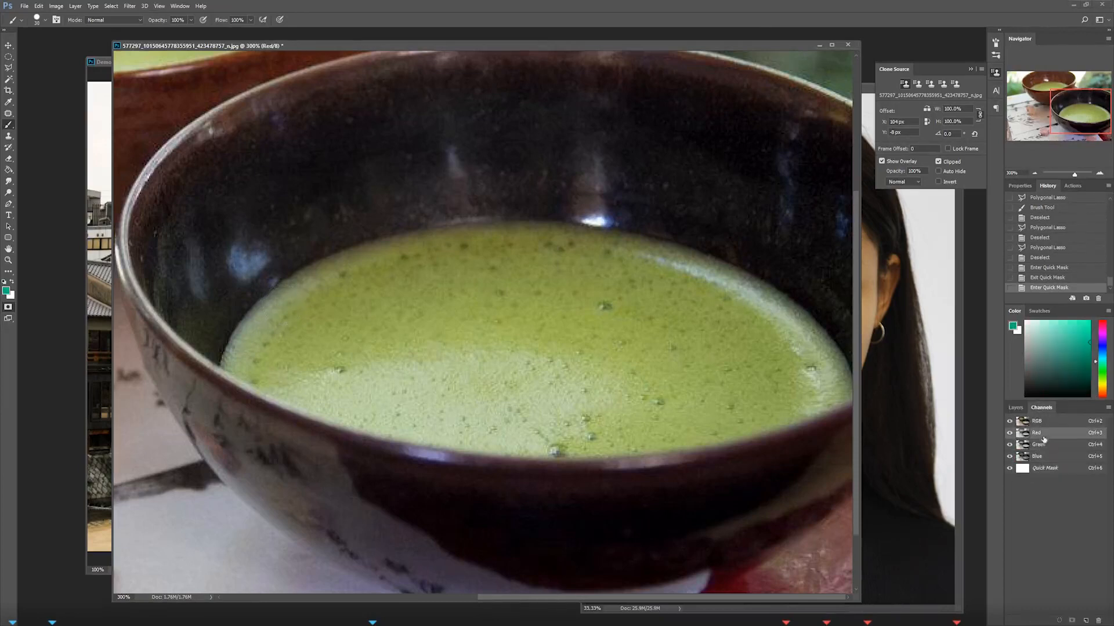
left_click(1009, 421)
left_click(1009, 433)
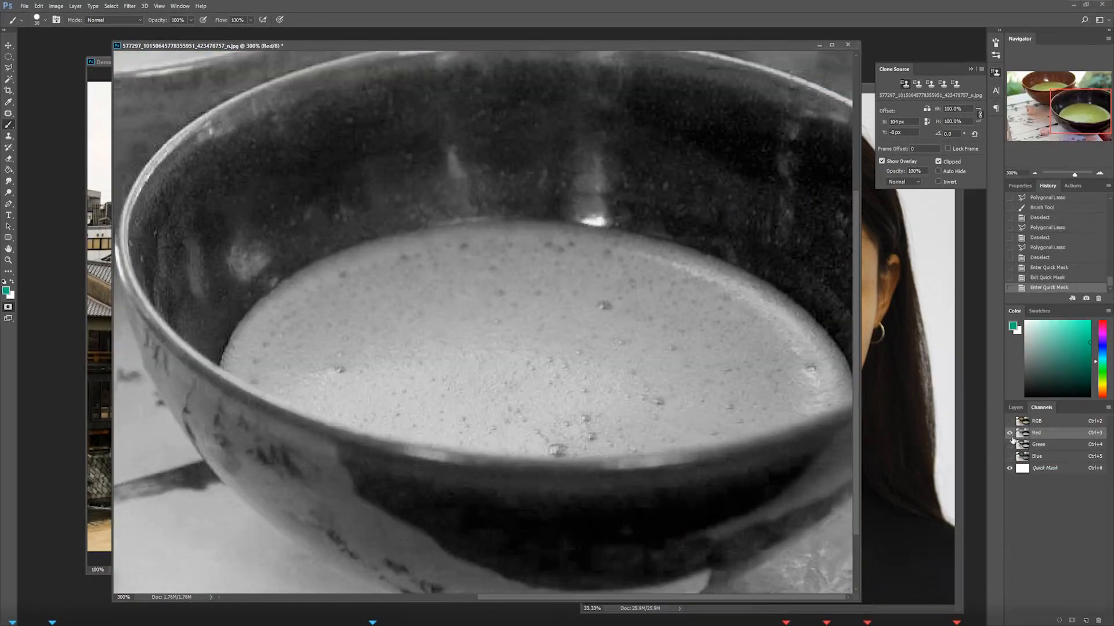
left_click(1009, 445)
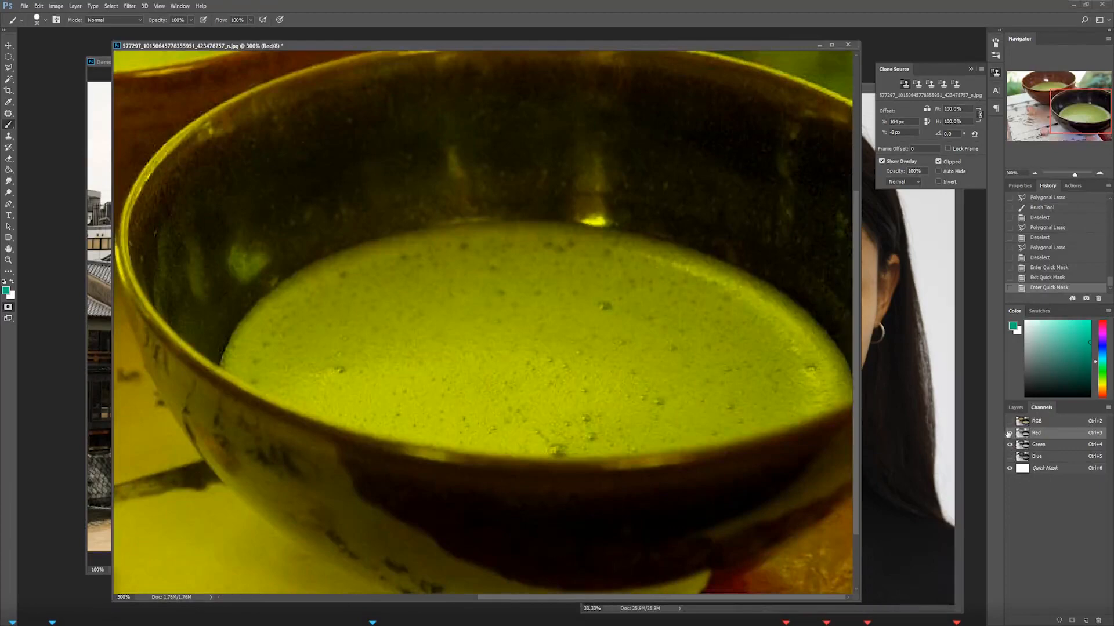
left_click(1010, 433)
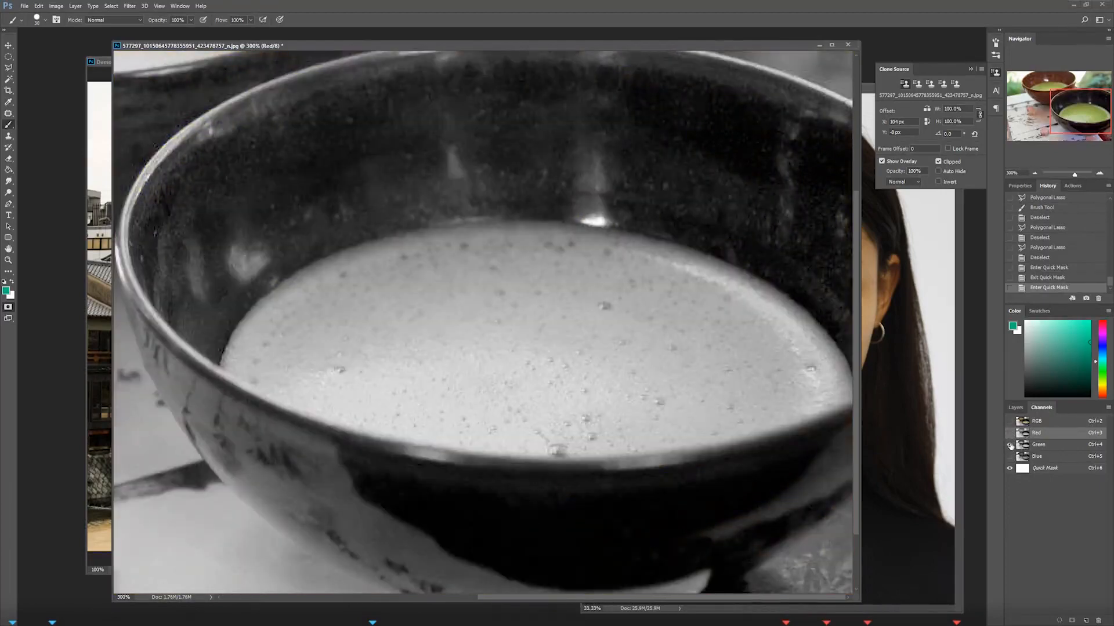
Step: Examine the Blue channel on its own, show all color channels again, and return to the layer list
left_click(1009, 456)
left_click(1009, 445)
left_click(1010, 422)
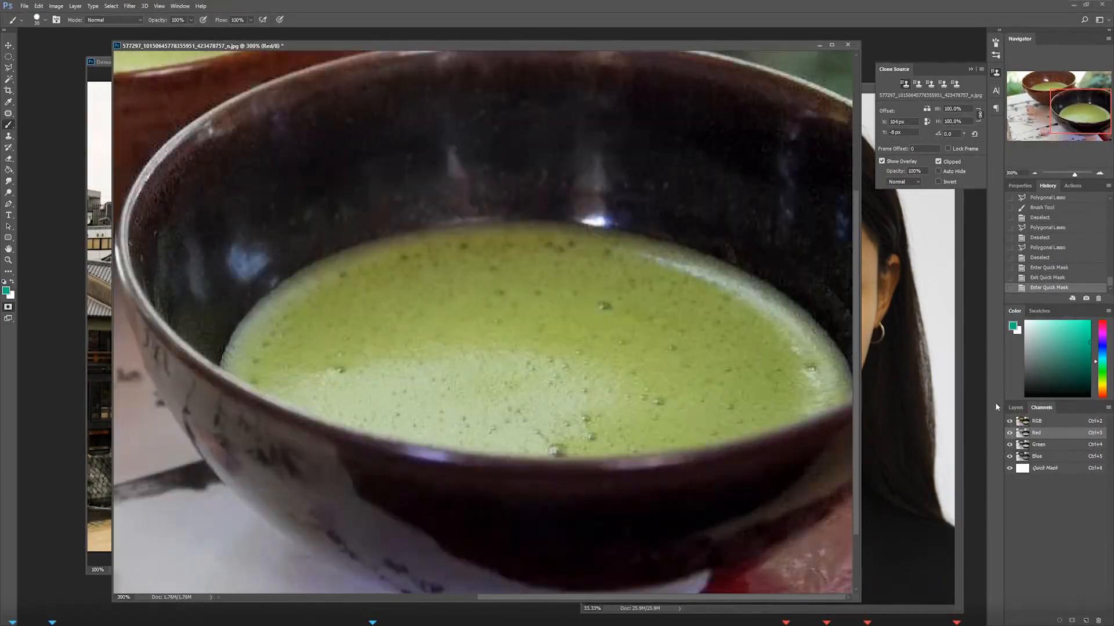
left_click(1009, 444)
left_click(1010, 433)
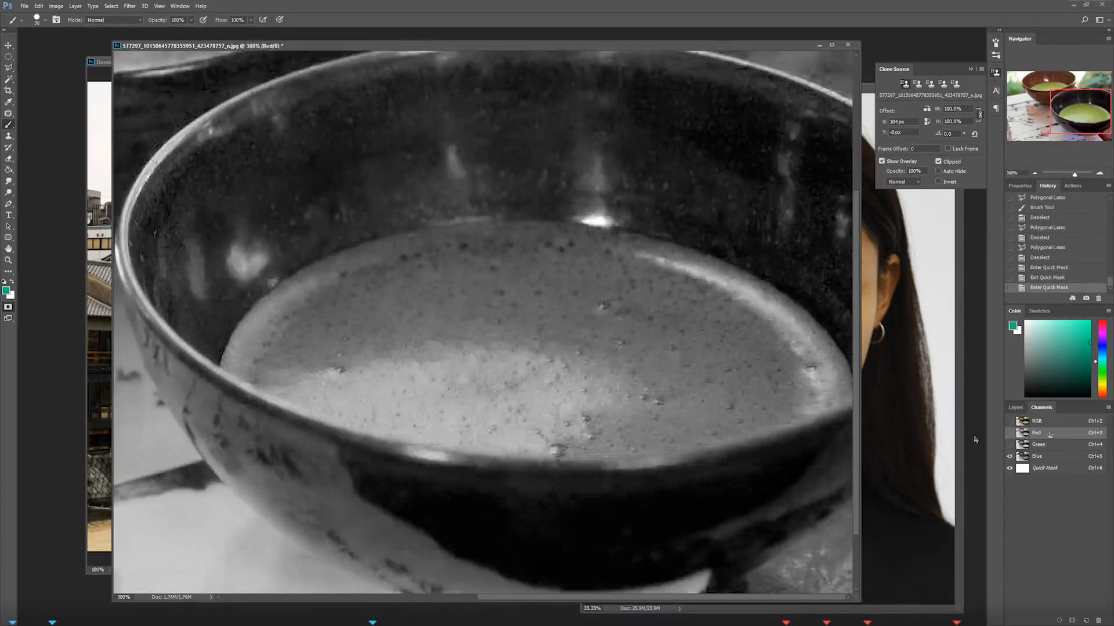
left_click(1010, 421)
left_click(1015, 407)
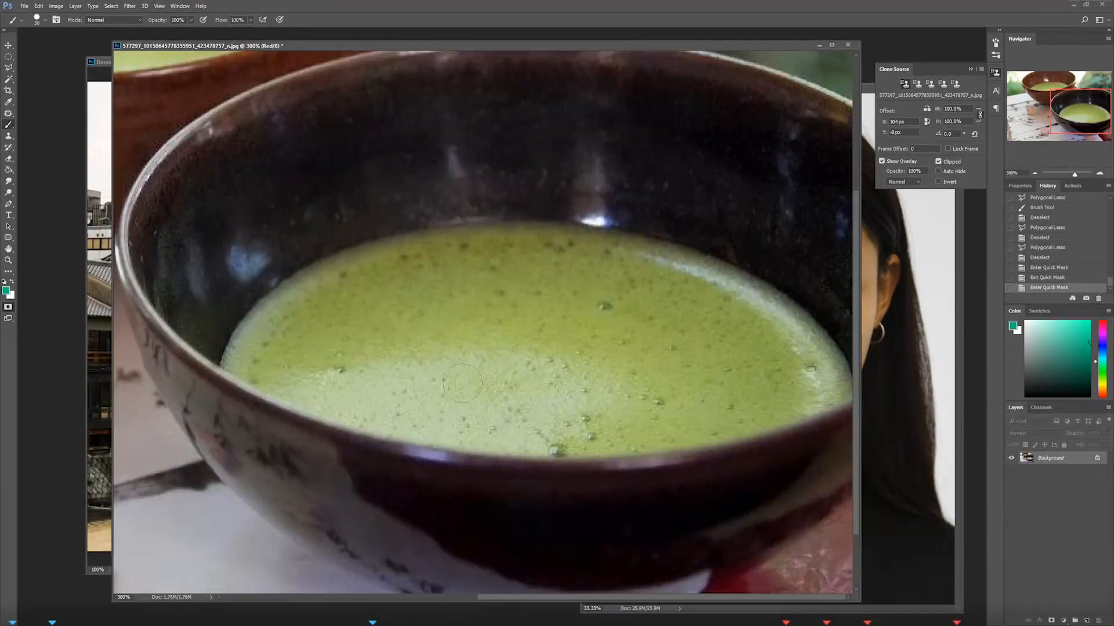
Step: Leave and re-enter Quick Mask mode so the mask is active for painting, and adjust the brush size
left_click(8, 306)
left_click(8, 307)
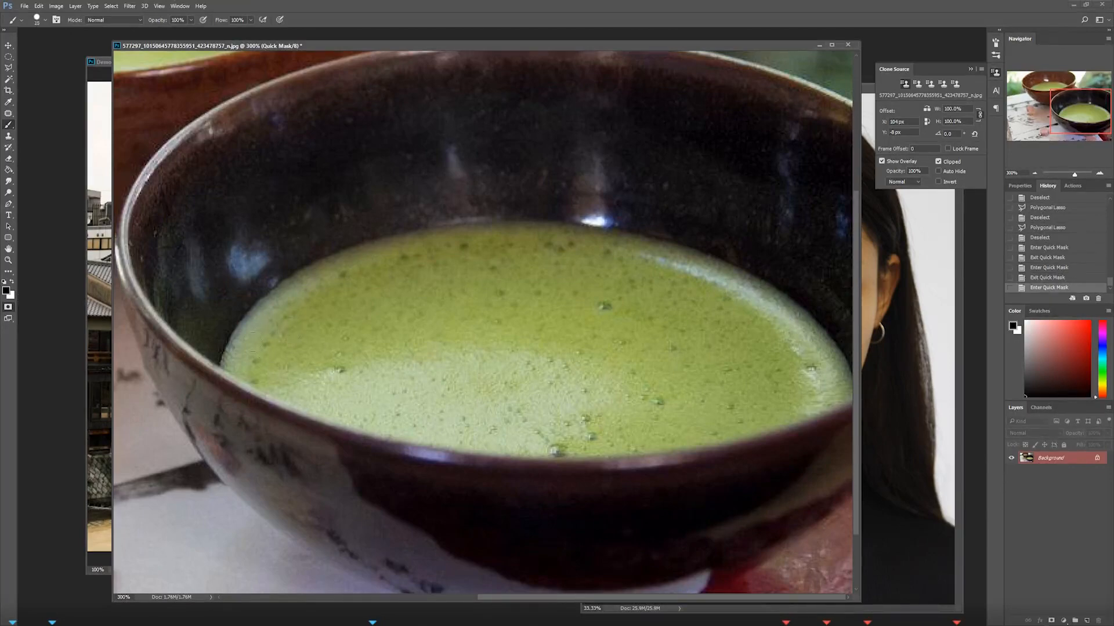
key("bracketleft")
key("bracketright")
Step: Outline a rough rounded area over the left part of the tea with the Polygonal Lasso in Quick Mask mode
key("l")
left_click(329, 384)
left_click(295, 366)
left_click(280, 285)
left_click(326, 228)
left_click(383, 209)
left_click(472, 247)
left_click(504, 310)
left_click(476, 380)
left_click(326, 387)
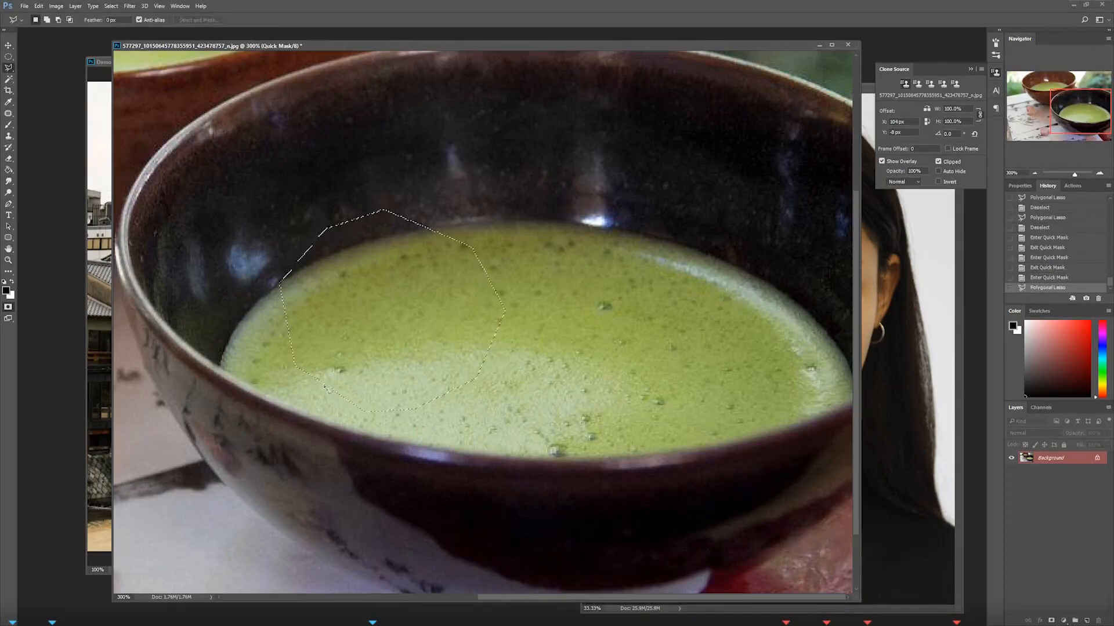
Step: Try painting the mask inside the lasso selection with a larger brush, undo the stroke, and deselect
key("b")
key("bracketright")
key("bracketright")
key("bracketright")
key("bracketright")
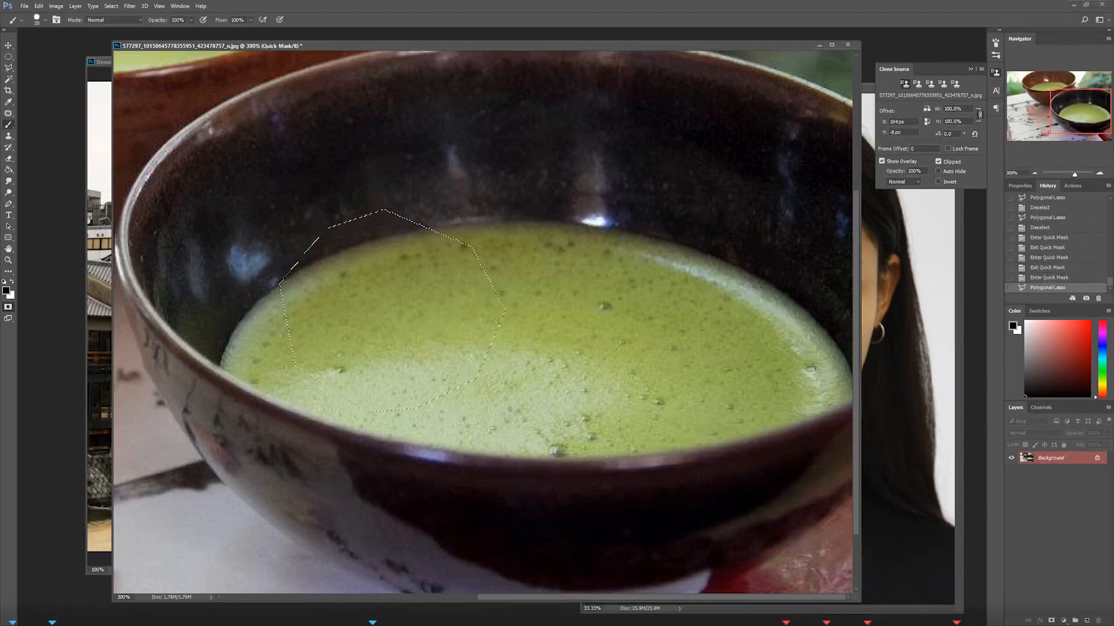
mouse_move(363, 274)
left_mouse_down()
mouse_move(462, 264)
mouse_move(282, 281)
mouse_move(385, 357)
left_mouse_up()
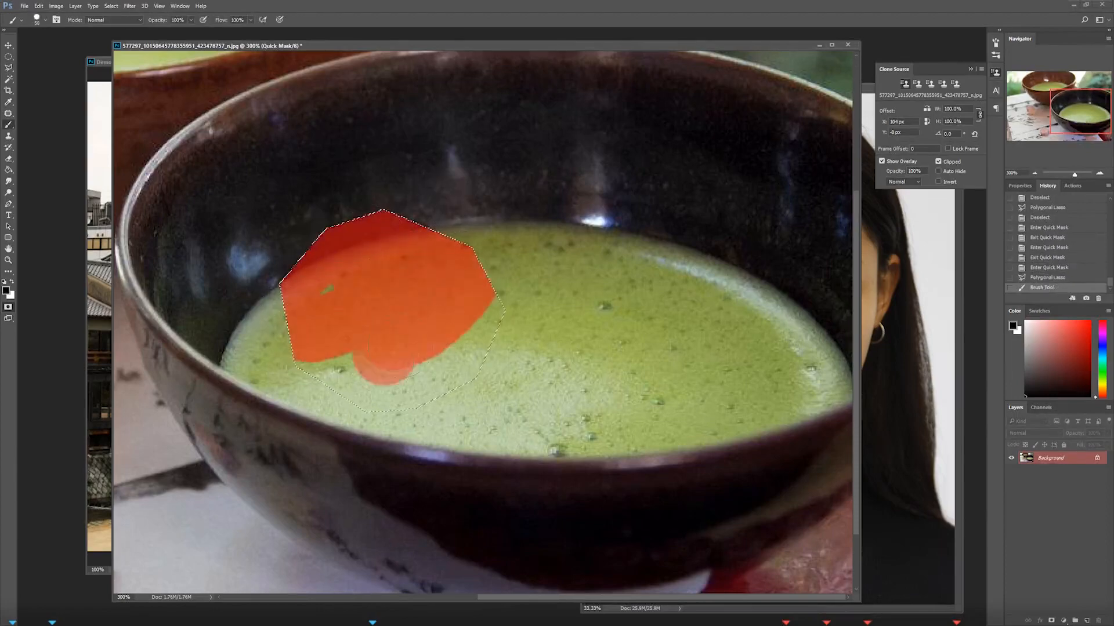
key("ctrl+z")
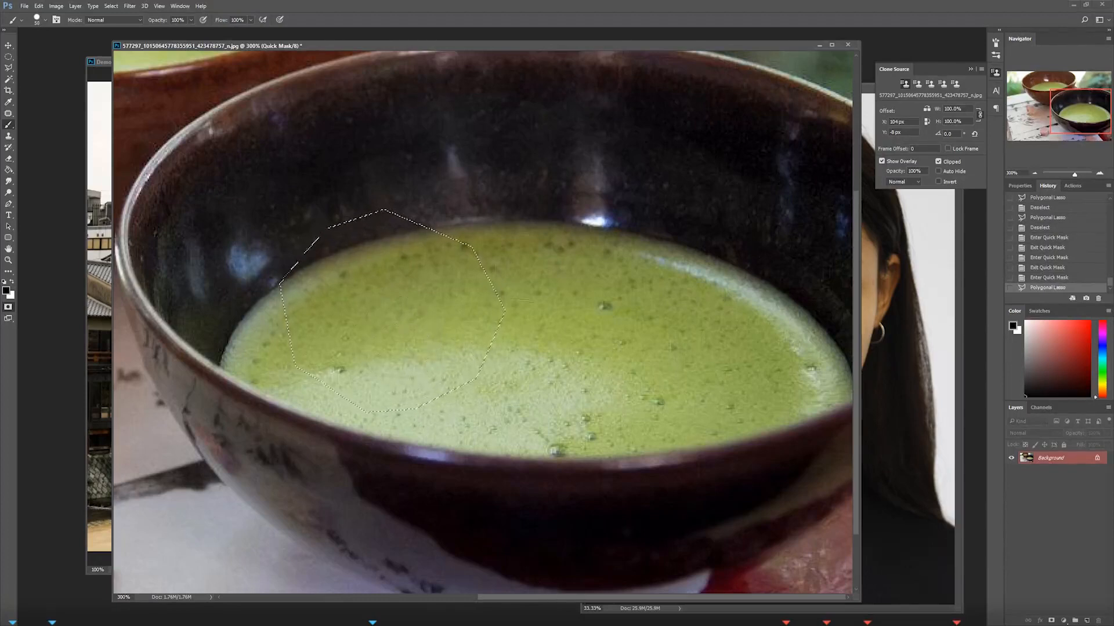
key("ctrl+d")
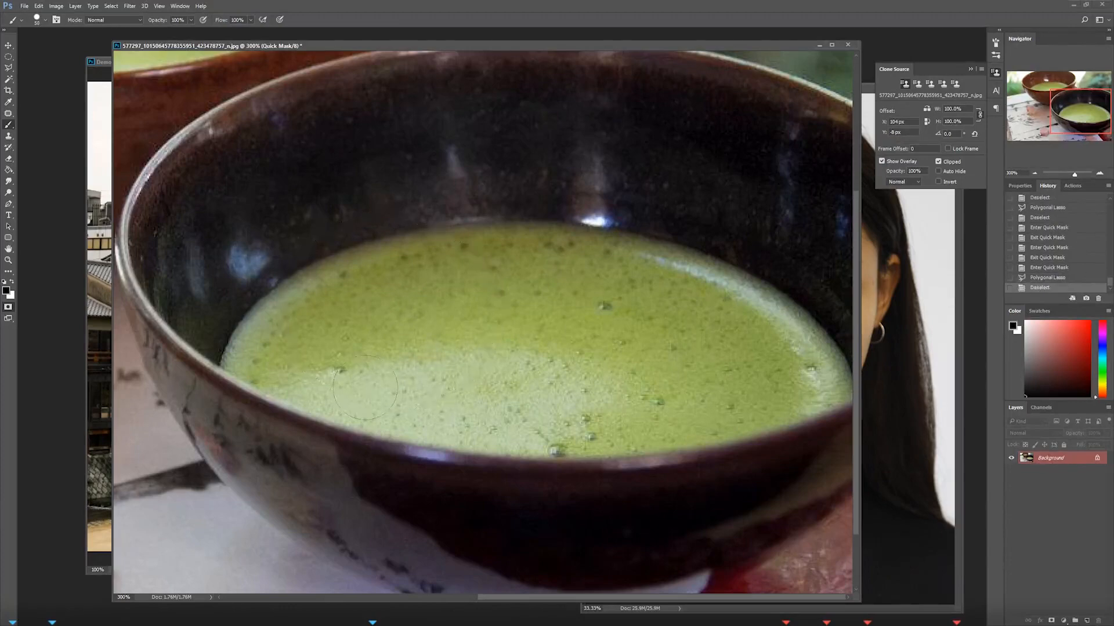
Step: Try freehand mask strokes along the tea's back-left edge with a smaller brush, and undo them
mouse_move(336, 322)
left_mouse_down()
mouse_move(380, 285)
mouse_move(302, 327)
mouse_move(412, 279)
left_mouse_up()
key("ctrl+z")
key("bracketleft")
key("bracketleft")
mouse_move(293, 305)
left_mouse_down()
mouse_move(366, 255)
mouse_move(514, 241)
left_mouse_up()
mouse_move(386, 275)
left_mouse_down()
mouse_move(324, 300)
mouse_move(336, 304)
mouse_move(342, 329)
left_mouse_up()
key("ctrl+z")
Step: Try thick mask strokes diagonally across the tea with an enlarged brush, and undo them
key("bracketleft")
key("bracketleft")
key("bracketleft")
key("bracketright")
key("bracketright")
key("bracketright")
key("bracketright")
key("bracketright")
key("bracketright")
left_click_drag(293, 249, 467, 351)
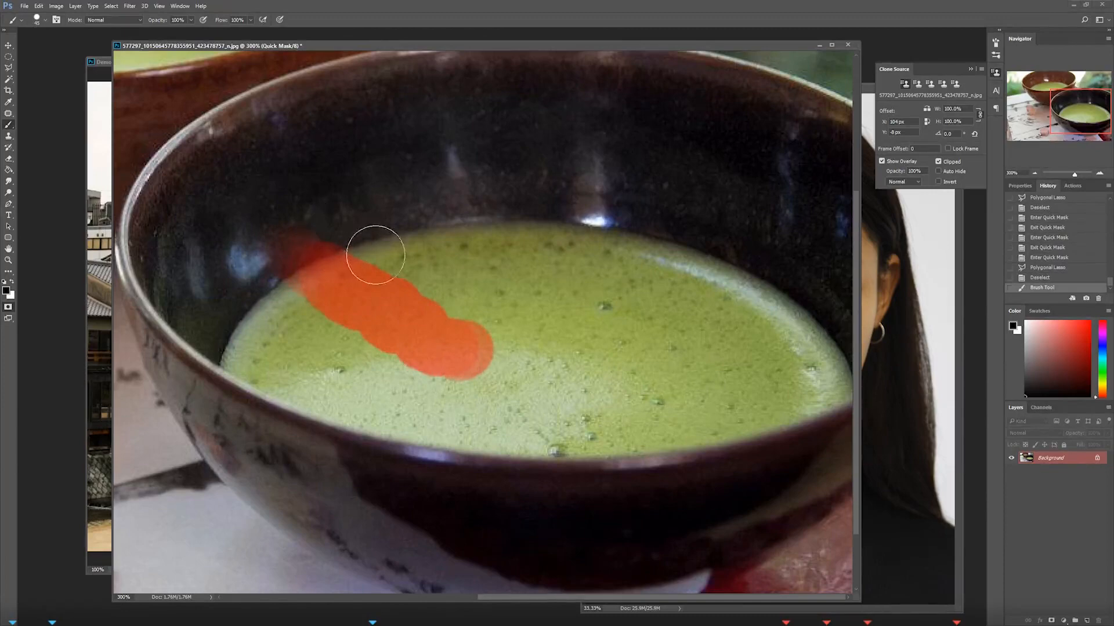
left_click_drag(290, 243, 249, 191)
key("ctrl+z")
Step: Choose the 150 px soft round brush with 0% hardness, and reduce its size to a narrow tip
right_click(362, 255)
left_click(425, 342)
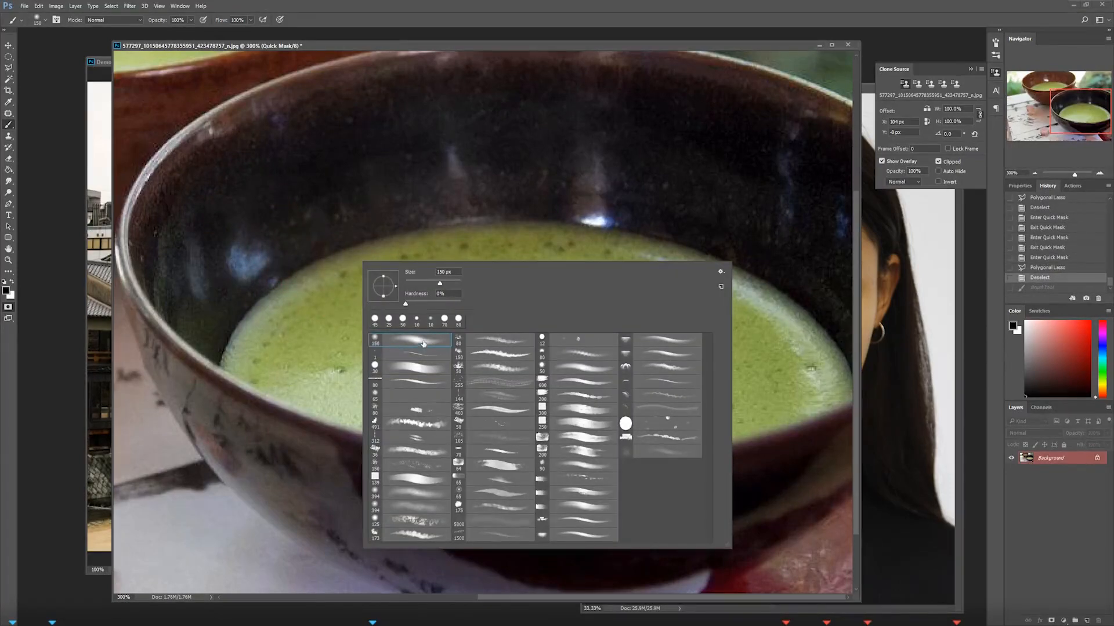
key("Return")
key("bracketleft")
key("bracketleft")
key("bracketleft")
key("bracketleft")
key("bracketleft")
key("bracketleft")
key("bracketleft")
key("bracketleft")
key("bracketleft")
key("bracketleft")
key("bracketleft")
key("bracketleft")
Step: Paint a thin mask band along the tea's back edge and touch up its left end
mouse_move(252, 329)
left_mouse_down()
mouse_move(234, 356)
mouse_move(310, 276)
mouse_move(285, 290)
mouse_move(428, 239)
mouse_move(616, 245)
mouse_move(695, 266)
left_mouse_up()
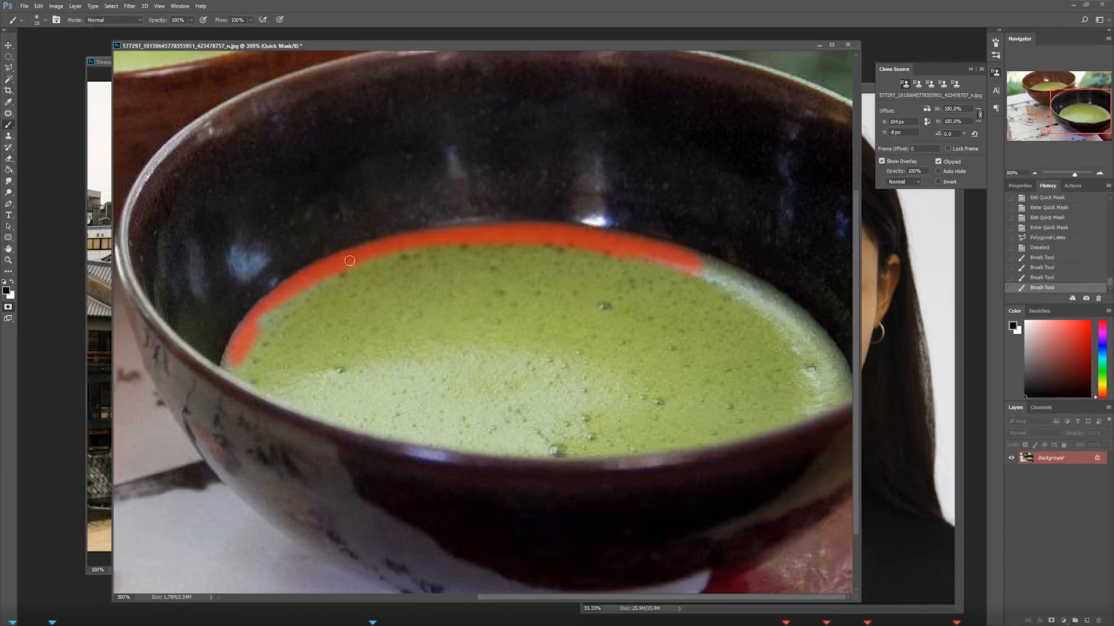
key("[")
mouse_move(267, 305)
left_mouse_down()
mouse_move(292, 282)
mouse_move(277, 297)
left_mouse_up()
left_click(252, 326)
Step: Enlarge the brush and paint the mask over the rest of the tea surface
key("]")
left_click(253, 326)
left_click(246, 337)
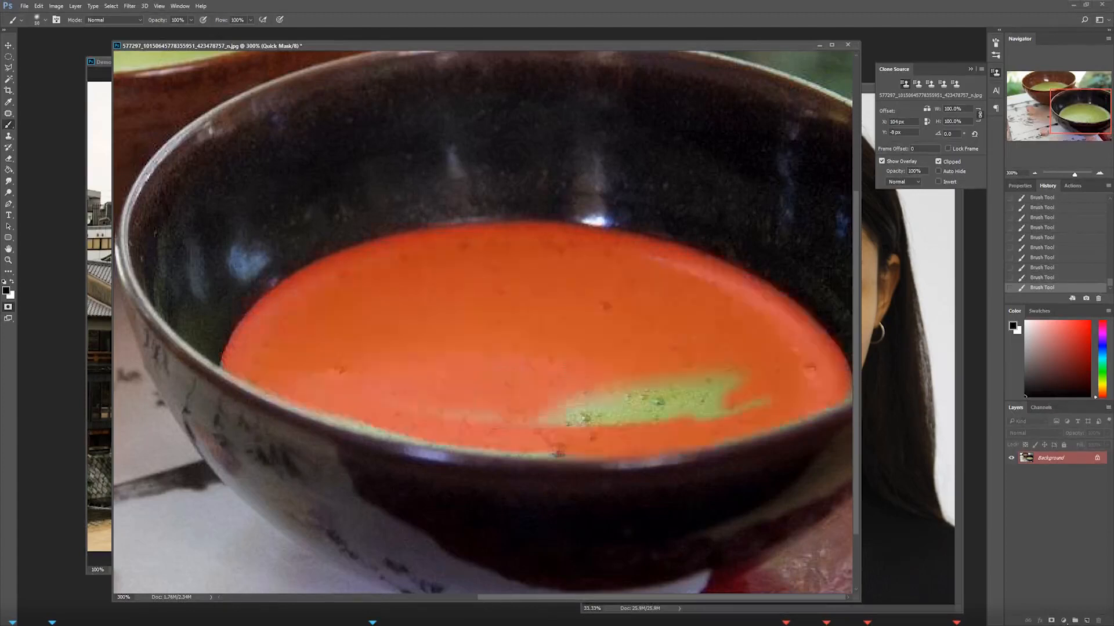
mouse_move(745, 390)
left_mouse_down()
mouse_move(638, 404)
mouse_move(440, 389)
left_mouse_up()
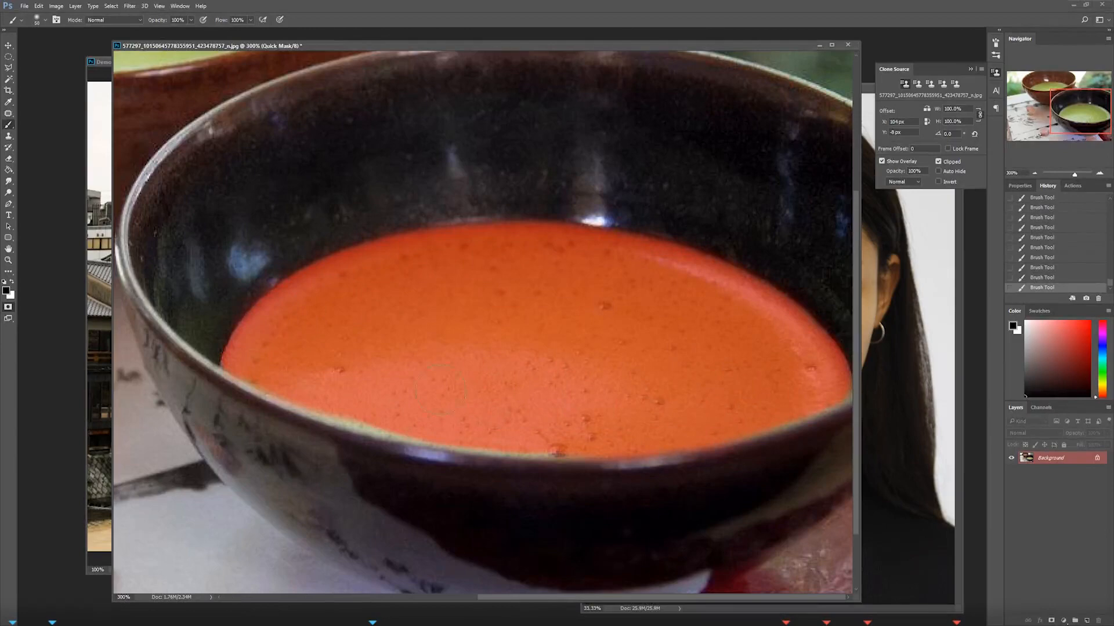
Step: Extend the mask along the tea's front edge up to the bowl's rim, using a small brush for the narrow gap
mouse_move(265, 390)
left_mouse_down()
mouse_move(413, 438)
mouse_move(486, 448)
left_mouse_up()
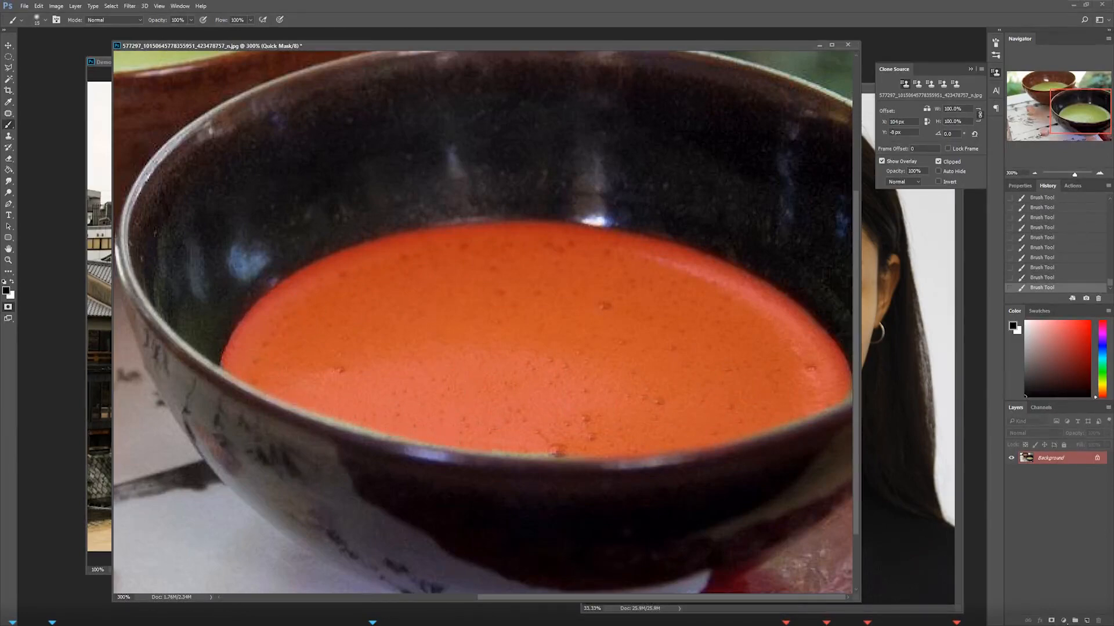
key("ctrl+plus")
key("ctrl+plus")
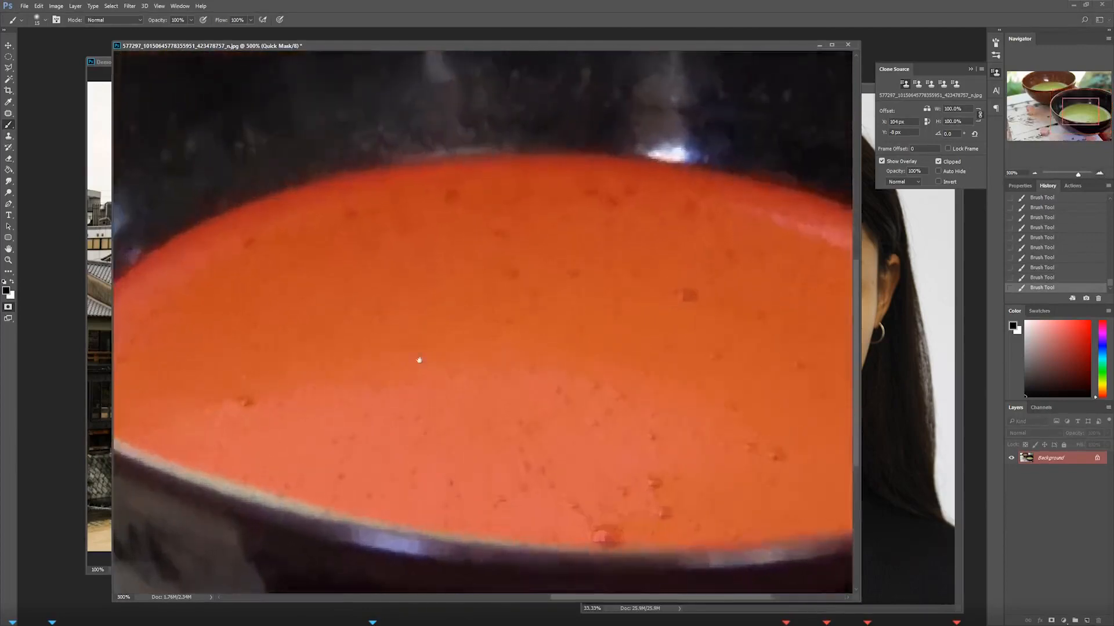
left_click_drag(419, 360, 628, 303)
left_click_drag(368, 375, 249, 306)
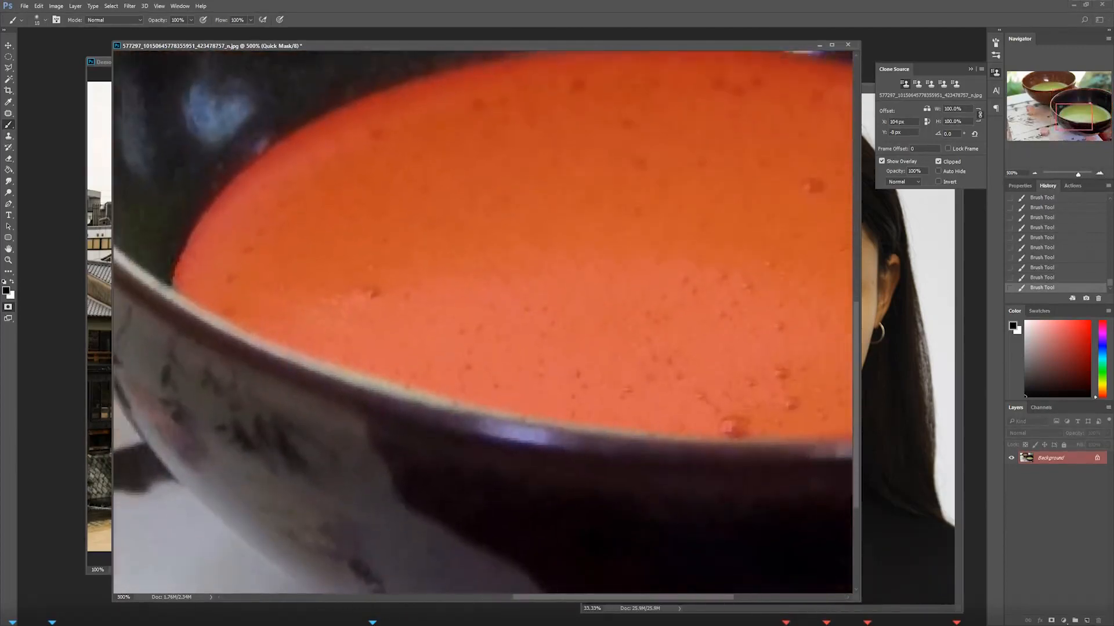
left_click_drag(297, 352, 563, 425)
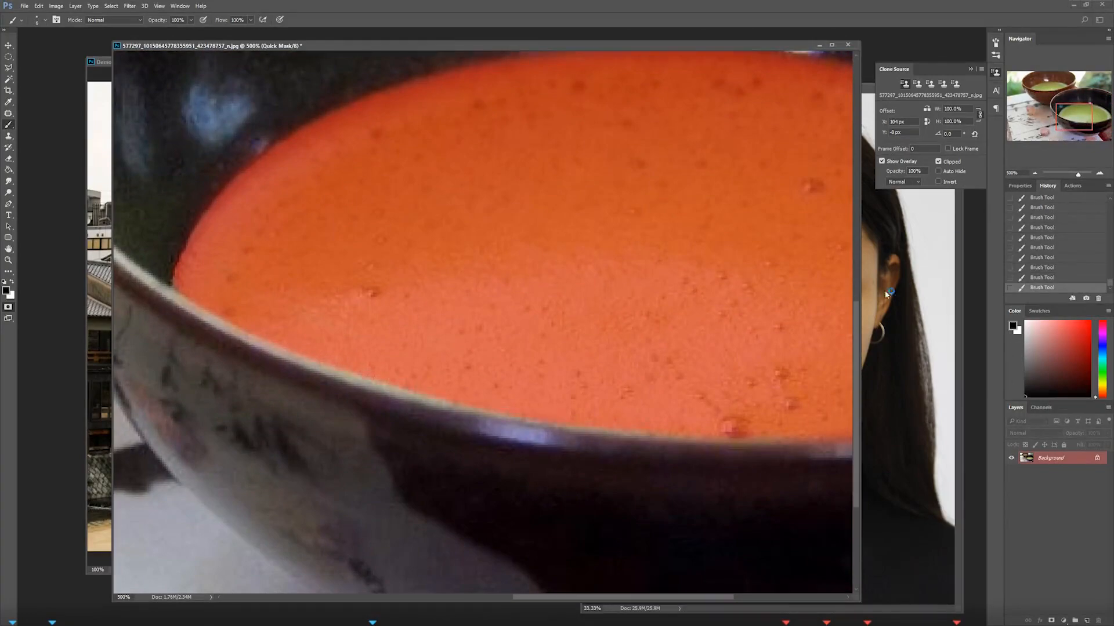
Step: Exit Quick Mask mode to convert the painted mask into a selection
left_click(1034, 173)
left_click(1034, 172)
left_click(1034, 173)
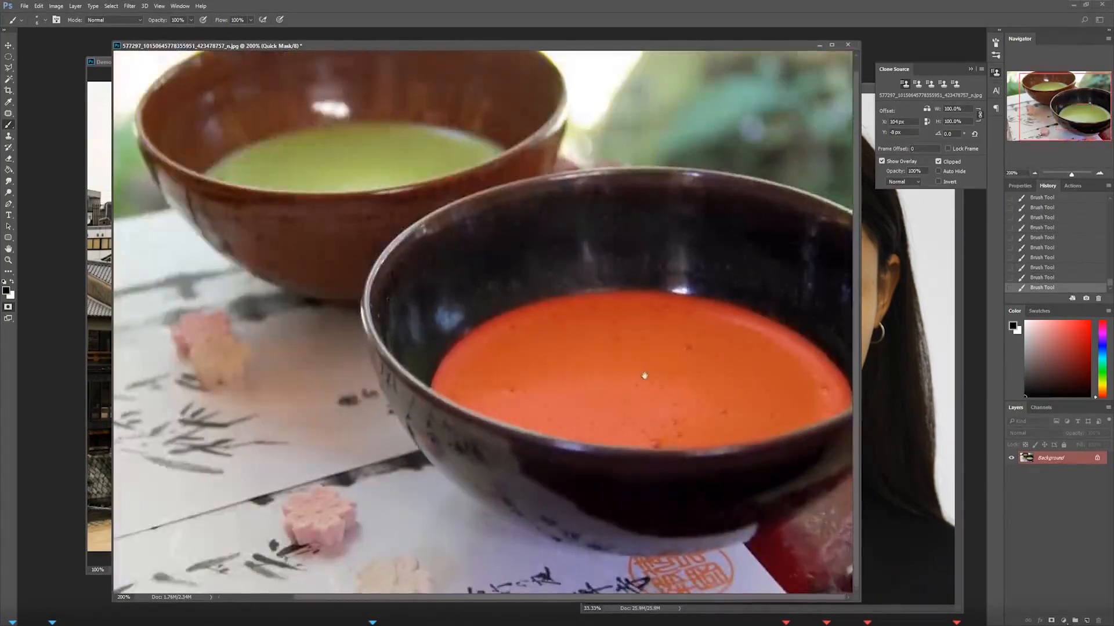
left_click_drag(644, 376, 643, 390)
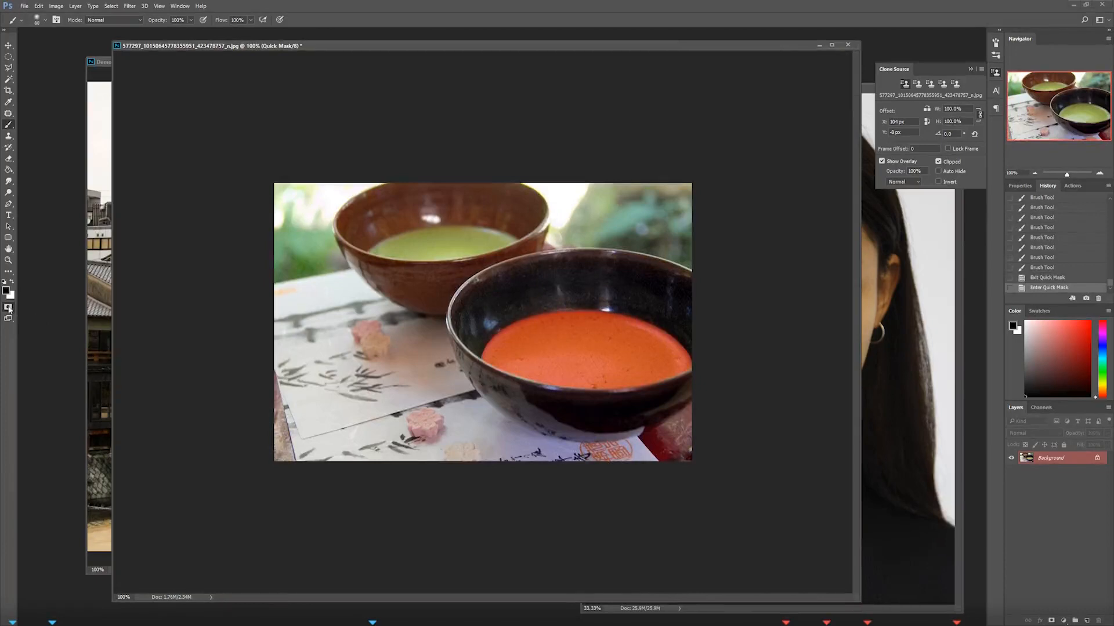
left_click(9, 309)
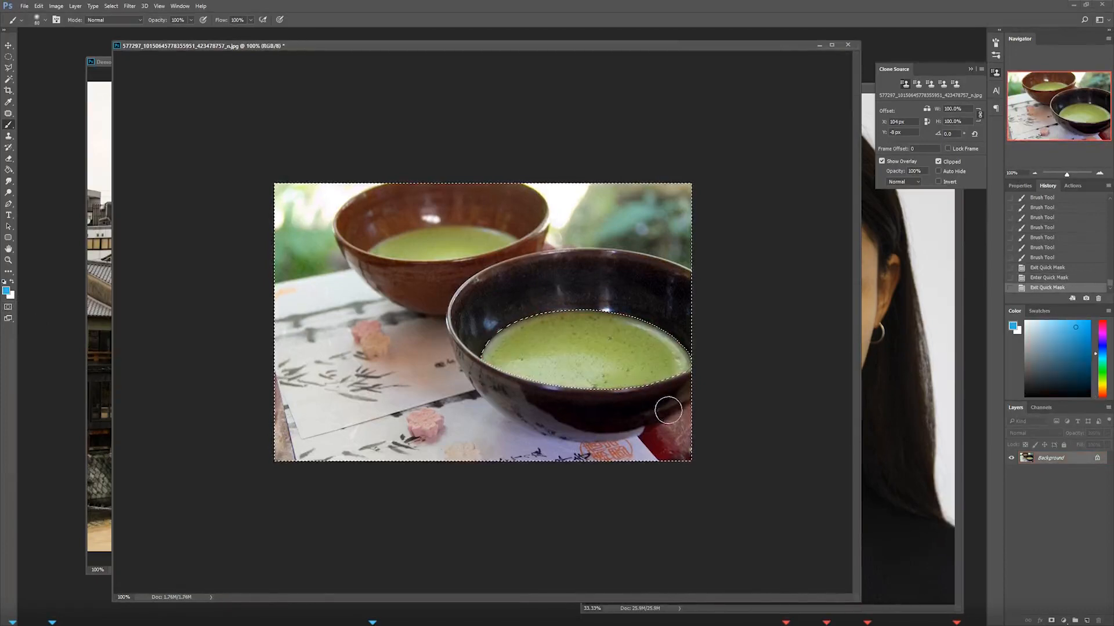
Step: Test a blue brush stroke on the tea, and invert the selection to cover the tea
key("[")
left_click(583, 354)
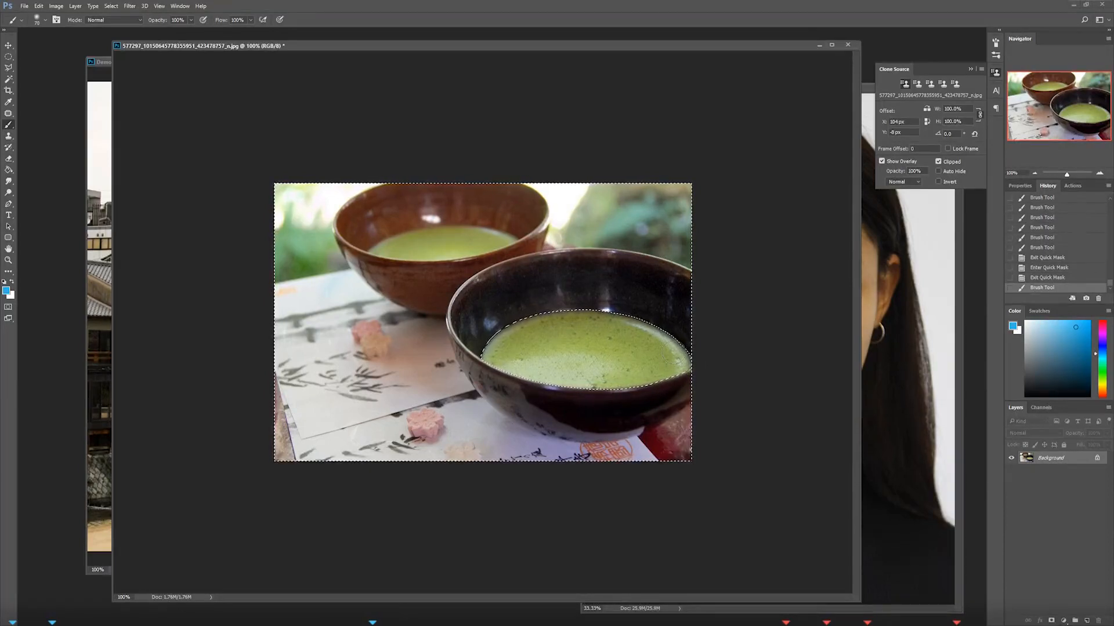
left_click(50, 7)
mouse_move(40, 10)
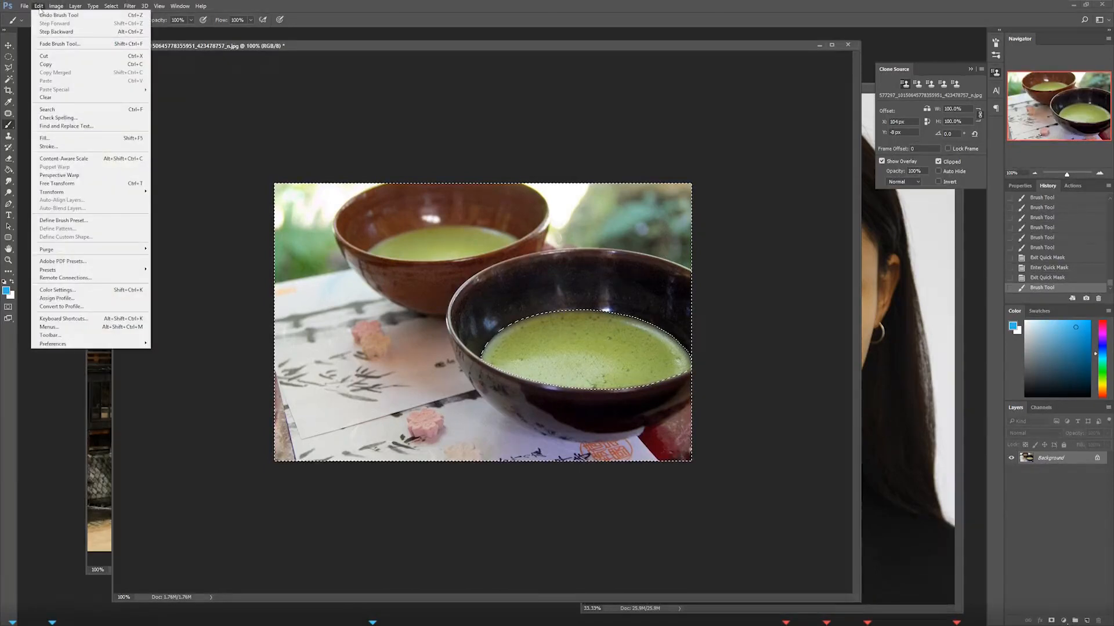
left_click(110, 7)
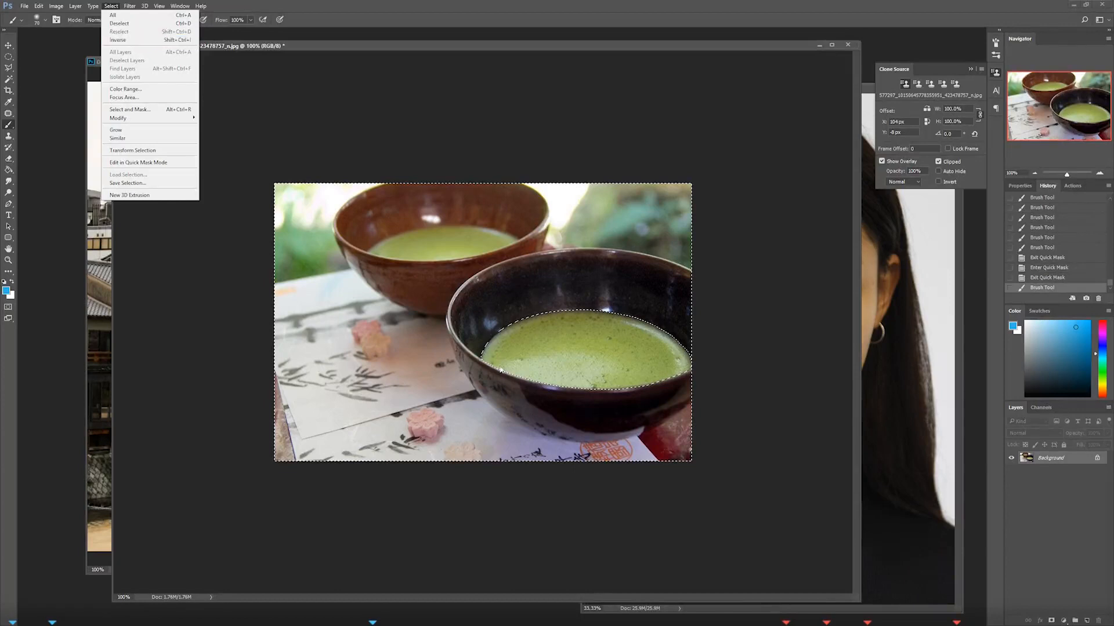
left_click(151, 40)
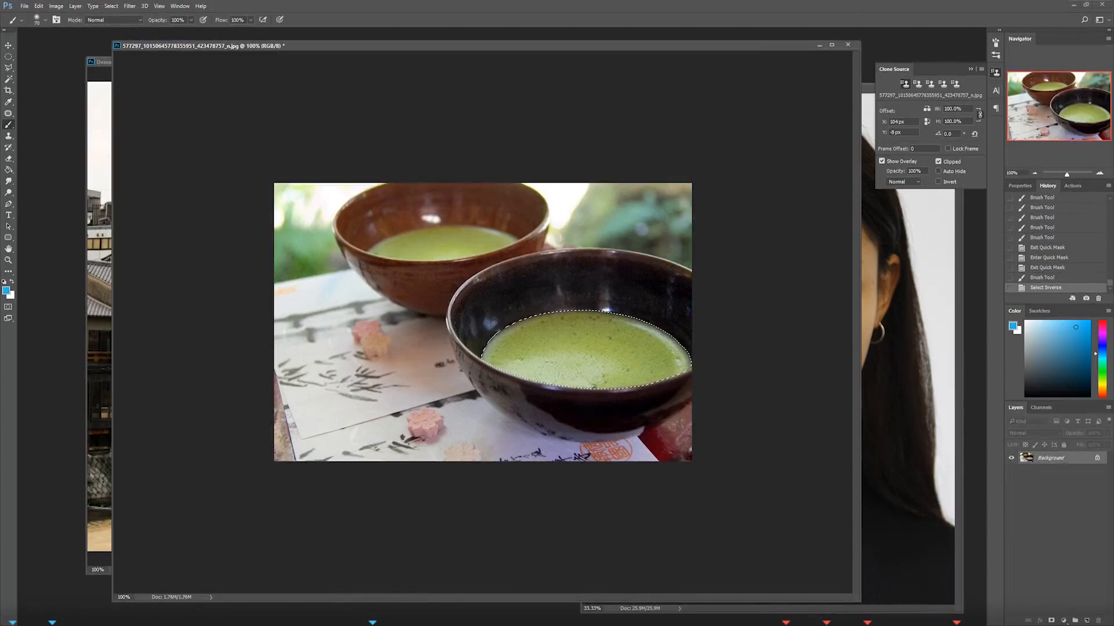
Step: Try painting the whole selected tea blue, and undo the stroke
mouse_move(522, 366)
left_mouse_down()
mouse_move(609, 340)
mouse_move(690, 342)
mouse_move(711, 371)
mouse_move(505, 354)
mouse_move(493, 330)
left_mouse_up()
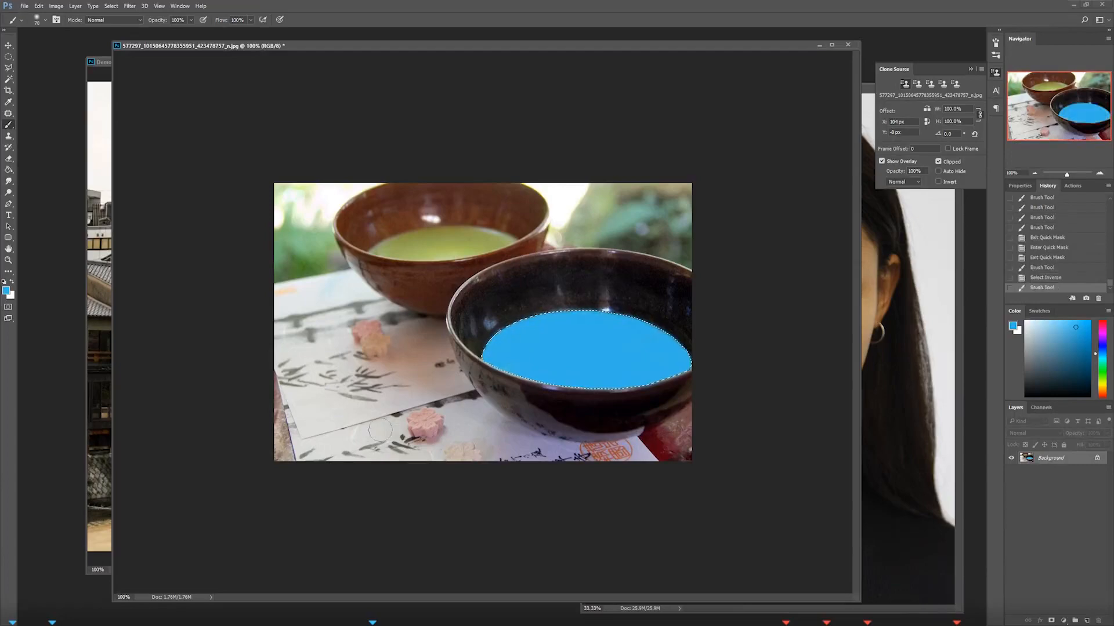
key("ctrl+z")
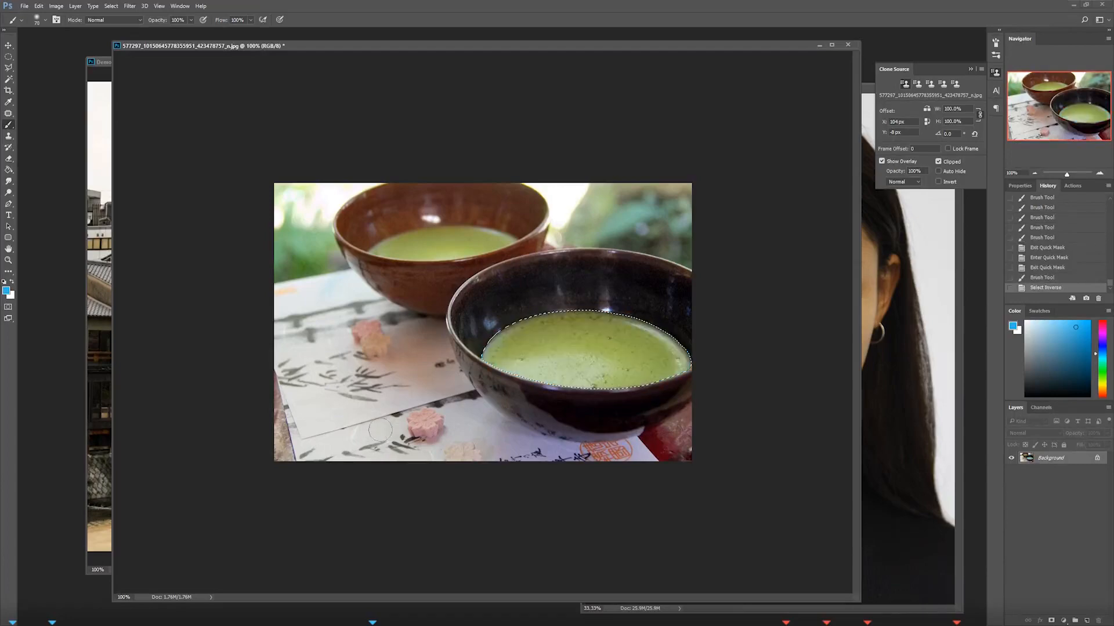
Step: Paint a blue band along the tea's back edge inside the selection with a smaller soft brush
left_click(1099, 174)
left_click(1100, 174)
left_click_drag(739, 297, 506, 296)
key("bracketleft")
key("bracketleft")
key("bracketleft")
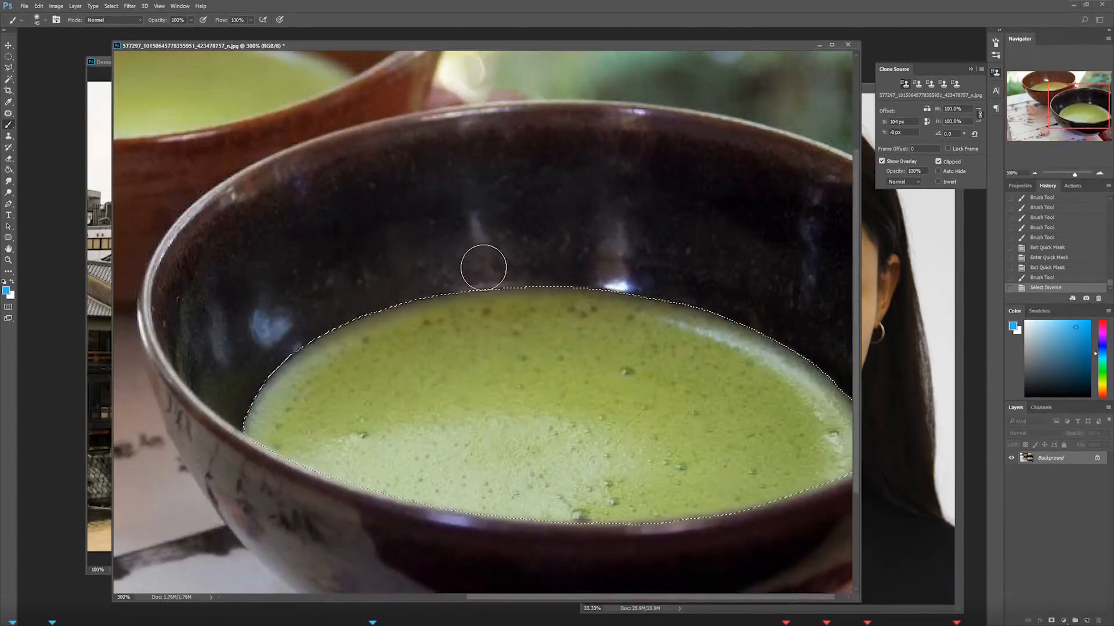
key("ctrl+plus")
key("ctrl+plus")
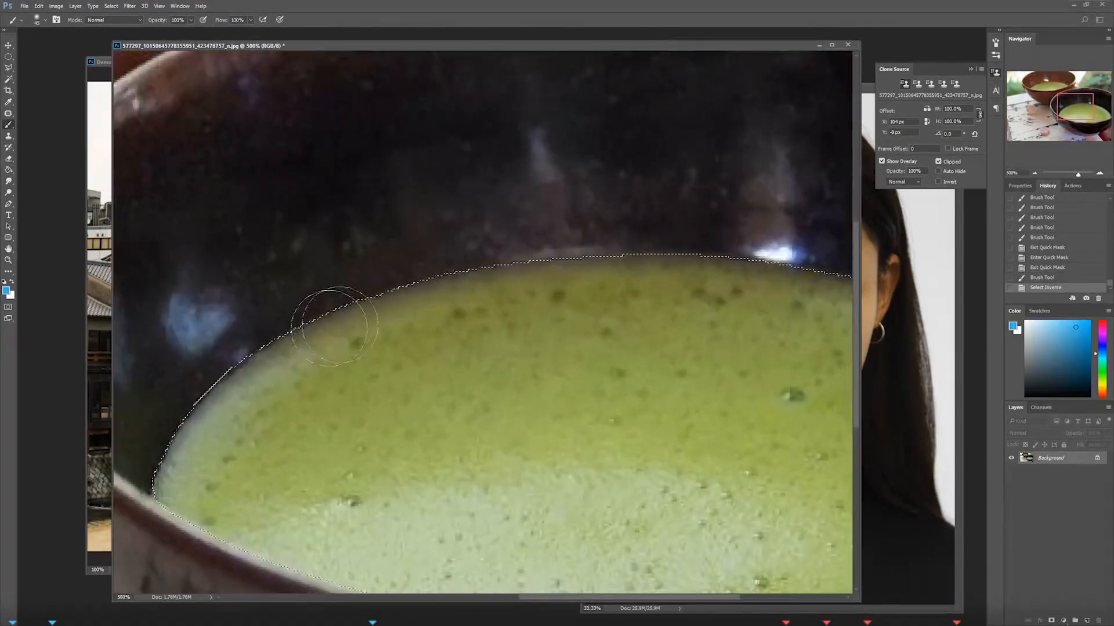
key("ctrl+plus")
key("ctrl+plus")
key("bracketleft")
key("bracketleft")
key("bracketleft")
left_click_drag(152, 413, 623, 247)
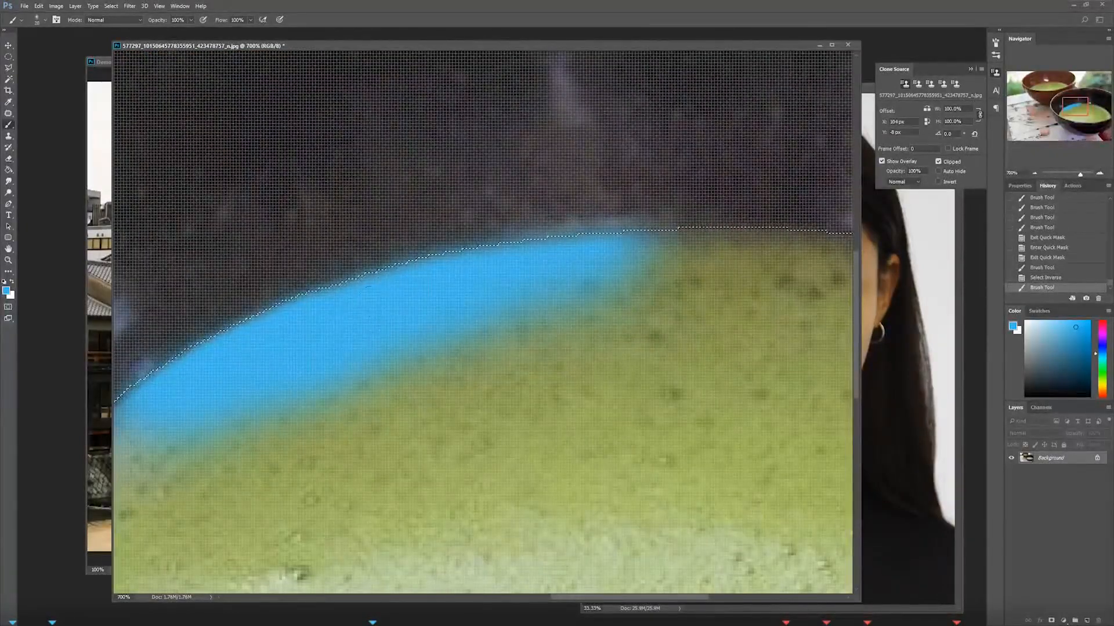
Step: Enlarge the brush and paint blue over the rest of the selected tea
key("ctrl+minus")
key("ctrl+minus")
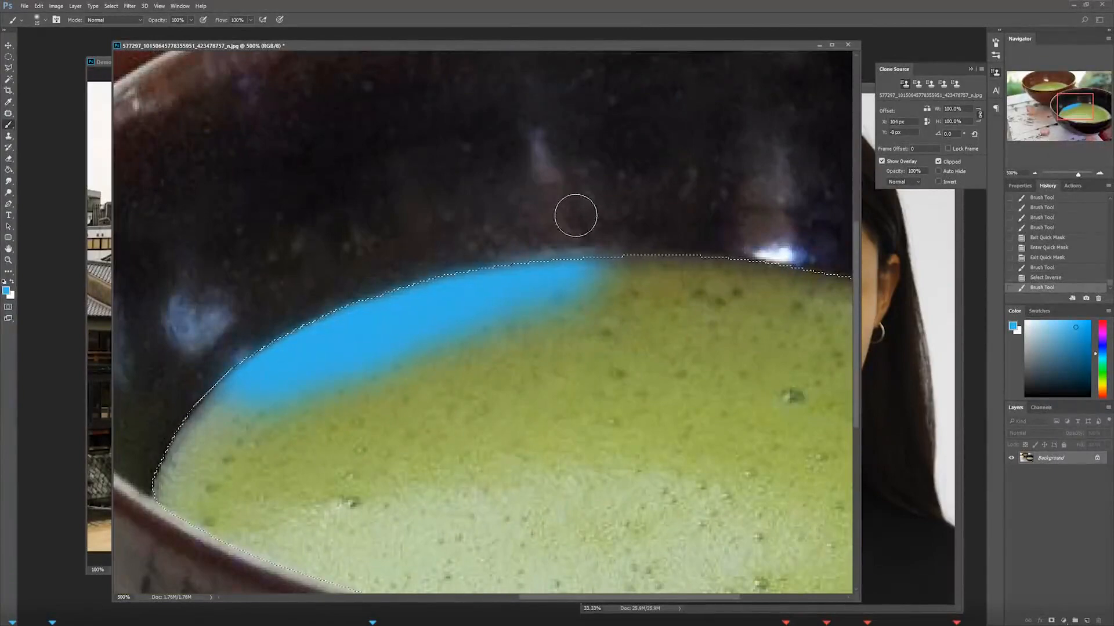
key("ctrl+minus")
key("ctrl+minus")
key("]")
key("]")
key("]")
key("]")
key("]")
key("]")
key("]")
mouse_move(316, 372)
left_mouse_down()
mouse_move(318, 395)
mouse_move(826, 351)
mouse_move(603, 352)
mouse_move(667, 459)
mouse_move(818, 461)
mouse_move(609, 505)
left_mouse_up()
Step: Deselect and restore the selection repeatedly to compare the soft painted edge with and without the selection outline
key("ctrl+d")
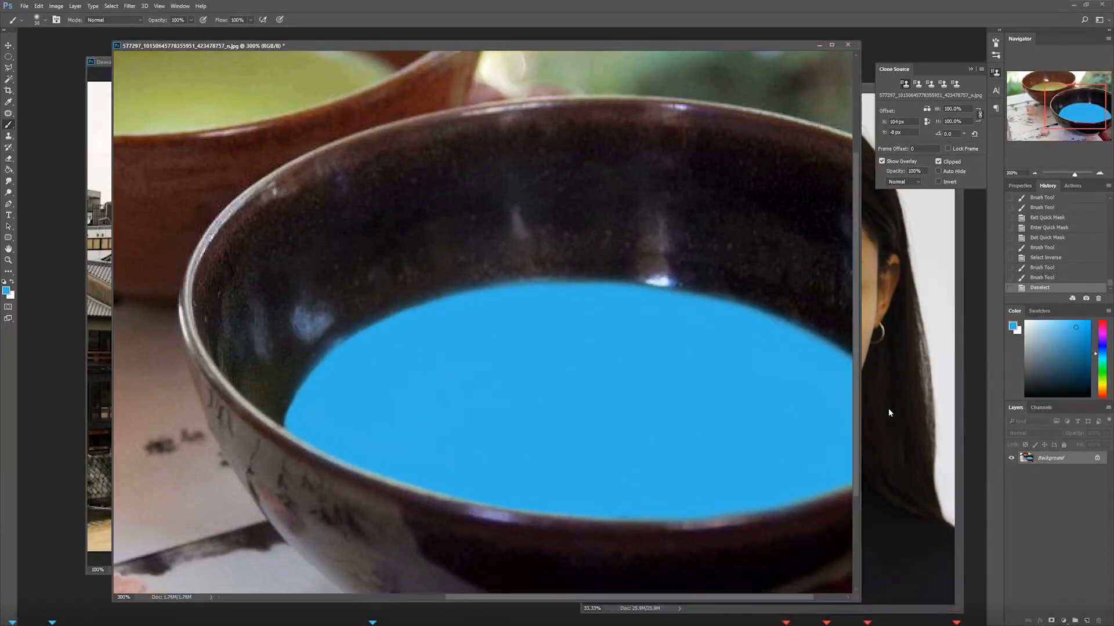
key("ctrl+z")
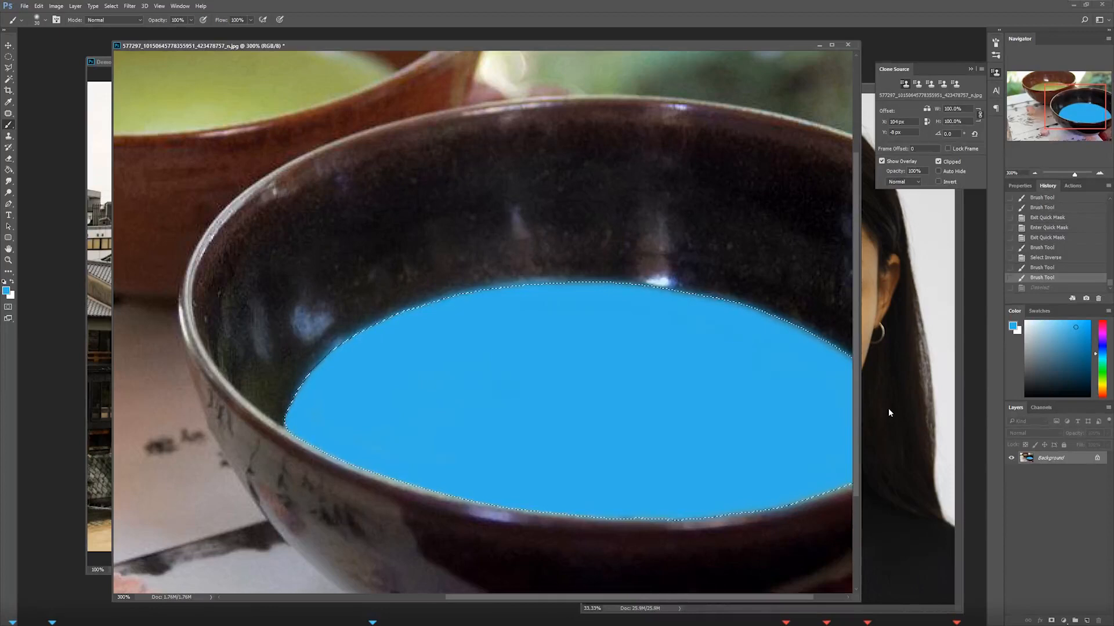
key("ctrl+d")
key("ctrl+z")
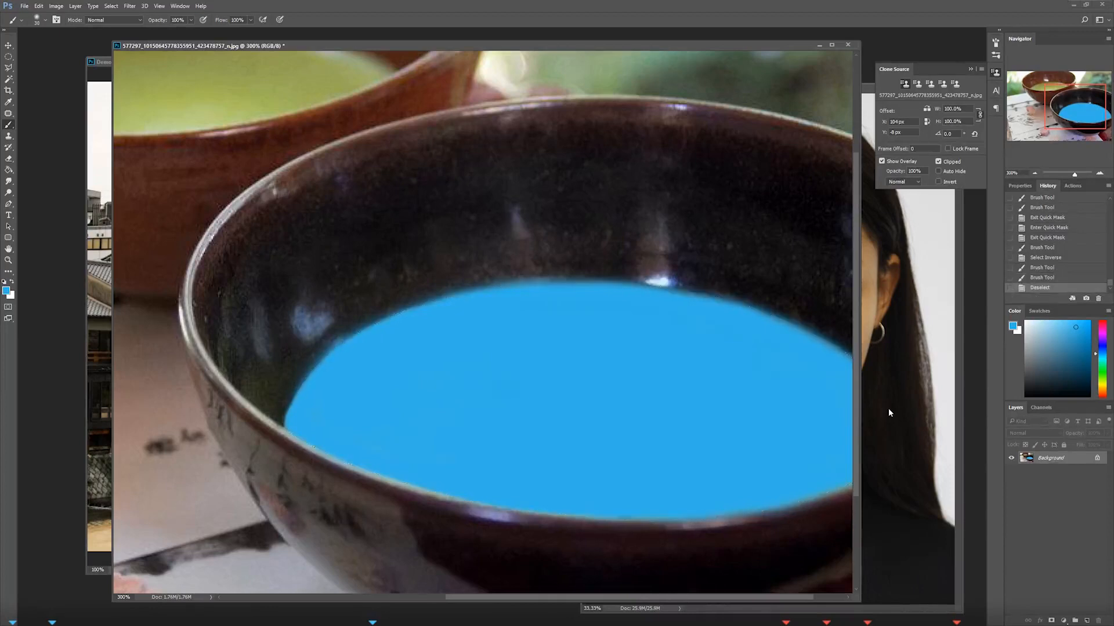
key("ctrl+z")
key("ctrl+z")
key("ctrl+z")
key("ctrl+z")
key("ctrl+z")
key("ctrl+z")
key("ctrl+z")
key("ctrl+z")
Step: Step back through the history to the inverted tea selection, removing the blue brush strokes
key("ctrl+alt+z")
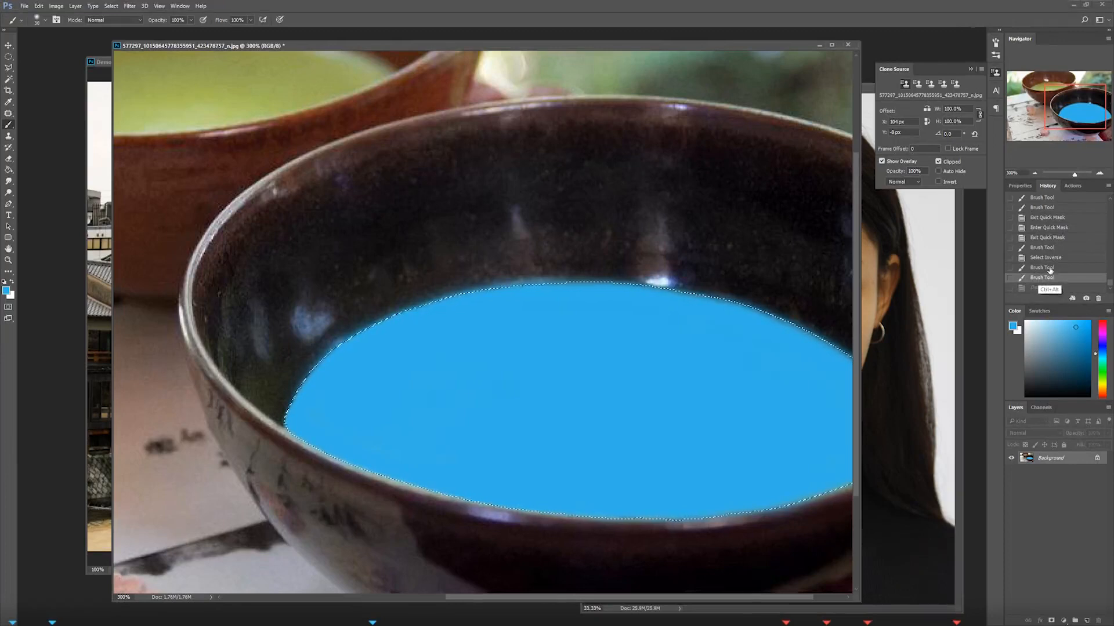
key("ctrl+alt+z")
key("ctrl+alt+z")
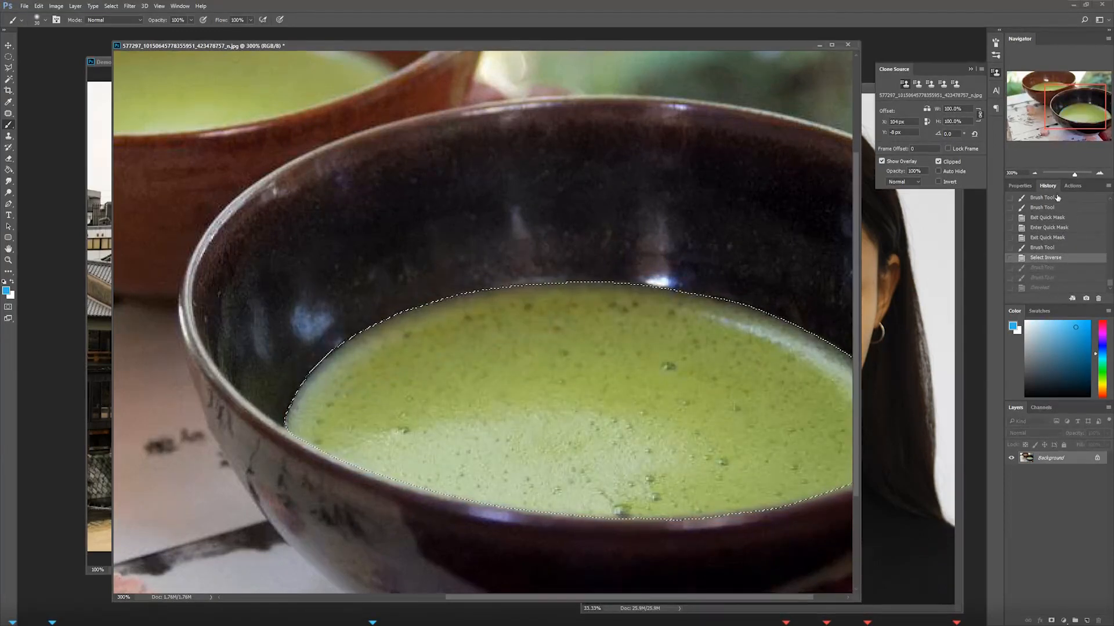
Step: Try an S-shaped Curves adjustment on the selected tea, and cancel it
key("ctrl+minus")
left_click(56, 6)
mouse_move(87, 29)
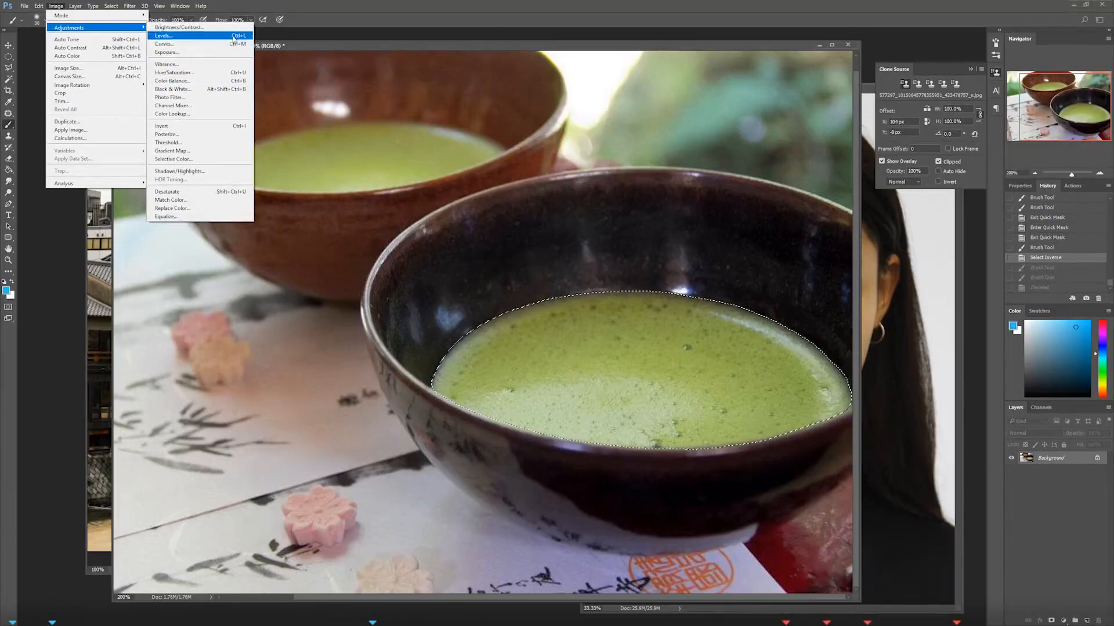
left_click(205, 46)
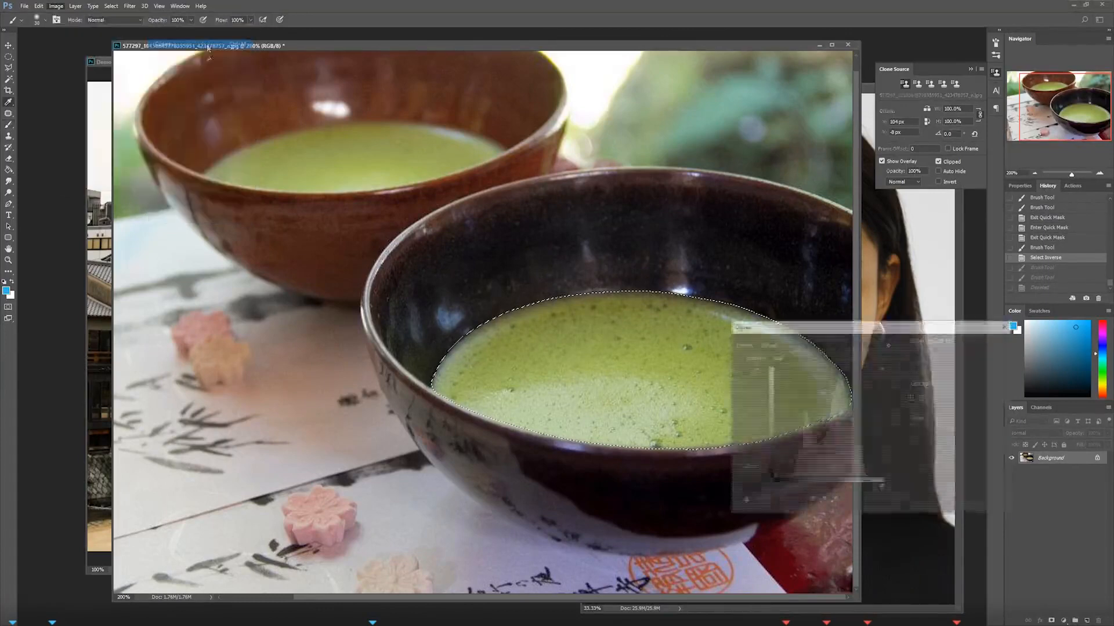
left_click_drag(866, 328, 215, 151)
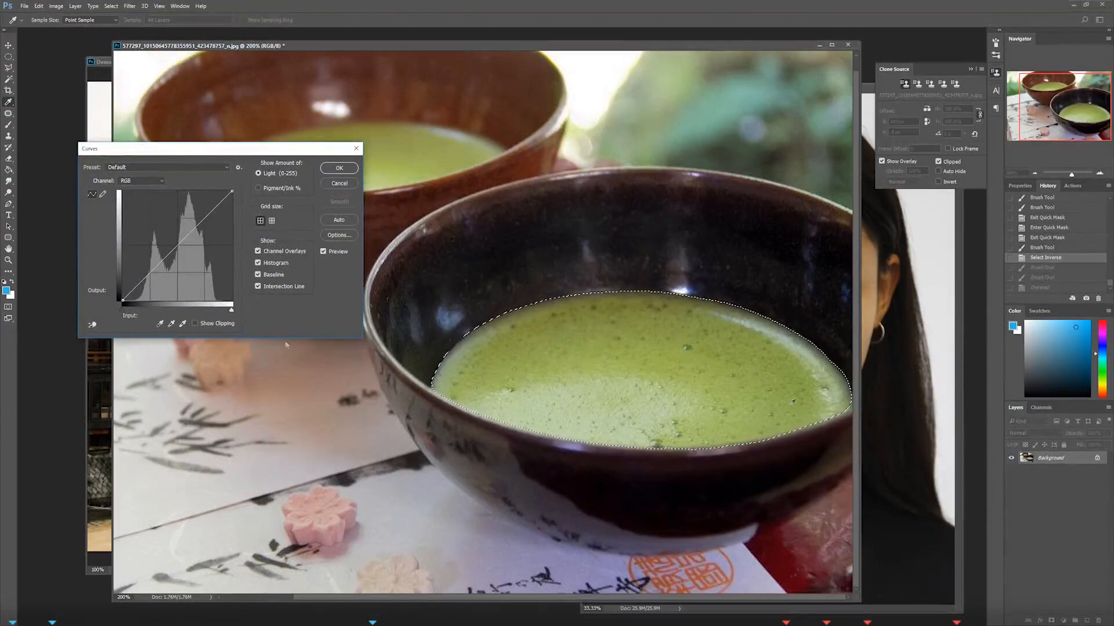
left_click_drag(155, 267, 159, 274)
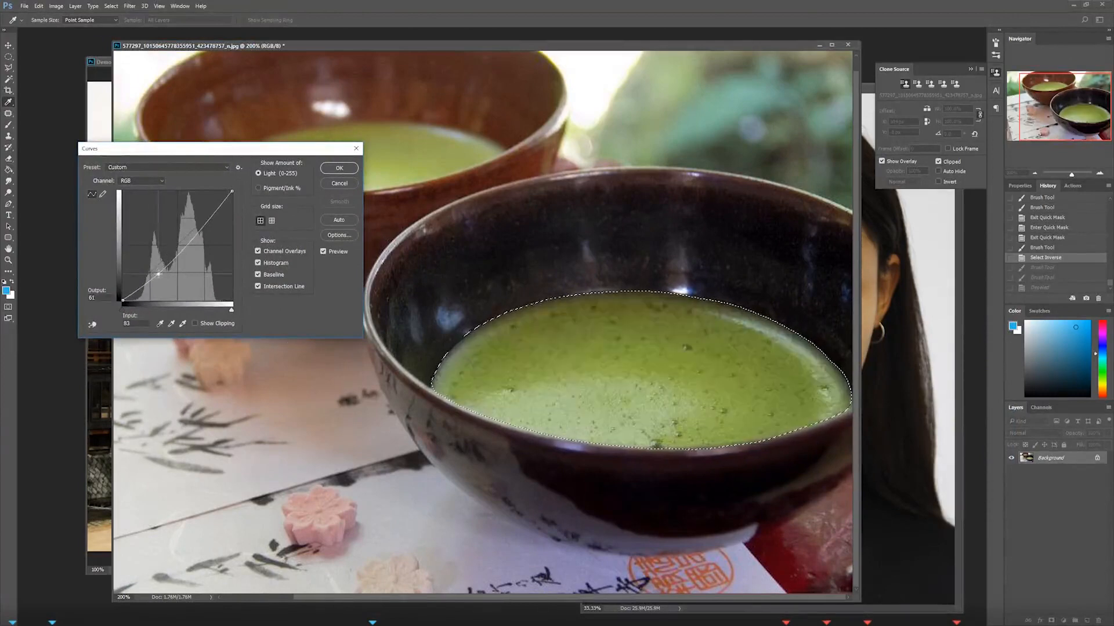
left_click_drag(193, 236, 194, 219)
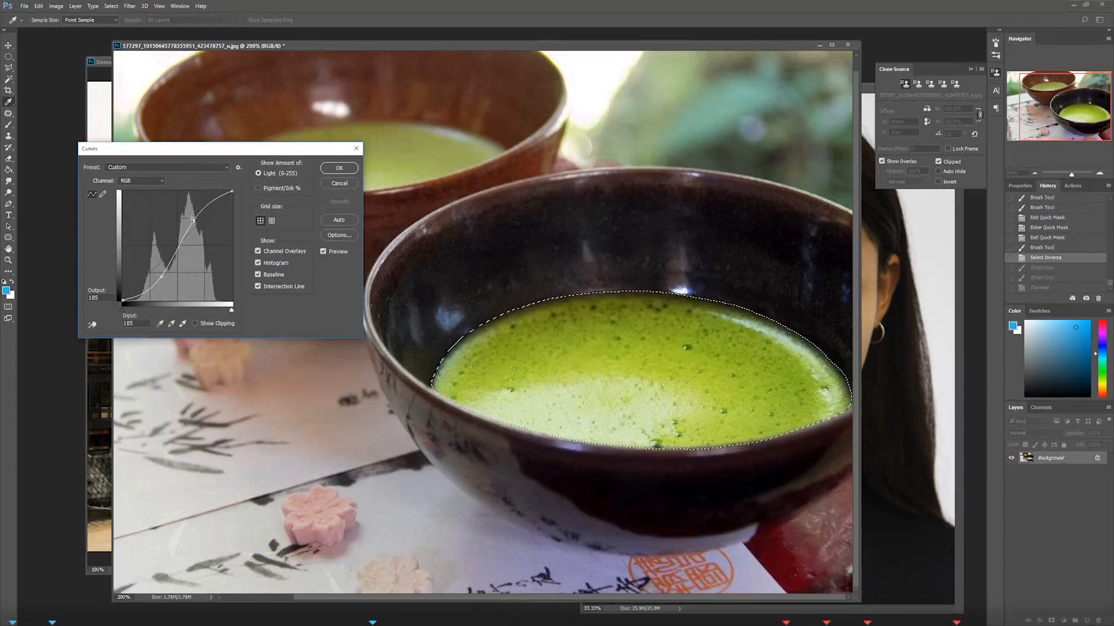
left_click_drag(233, 150, 223, 175)
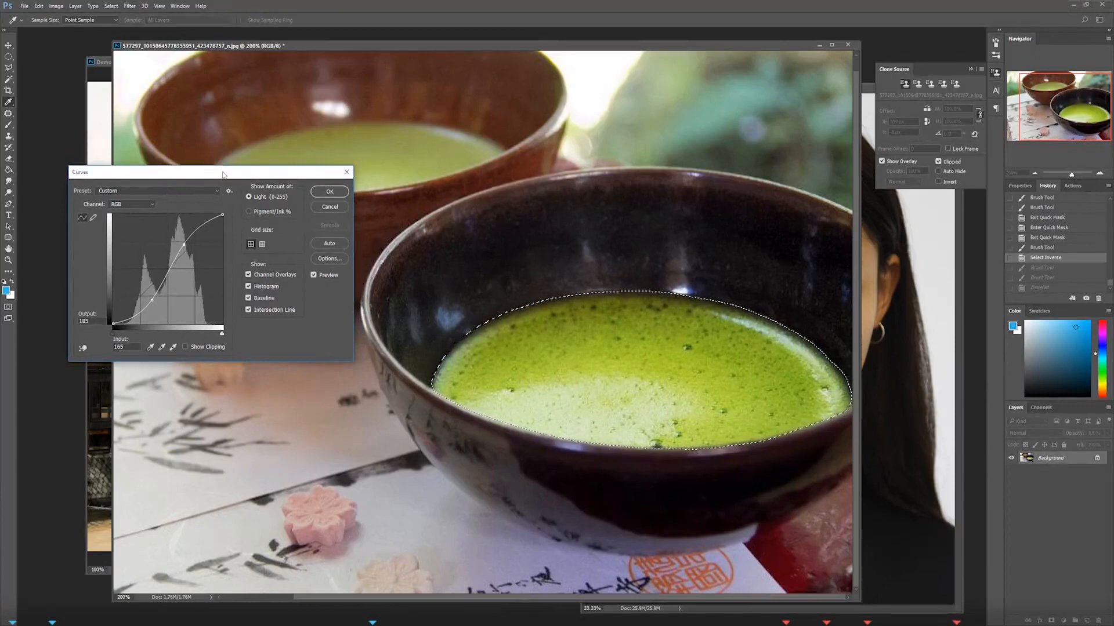
mouse_move(219, 339)
left_mouse_down()
mouse_move(195, 336)
mouse_move(223, 338)
left_mouse_up()
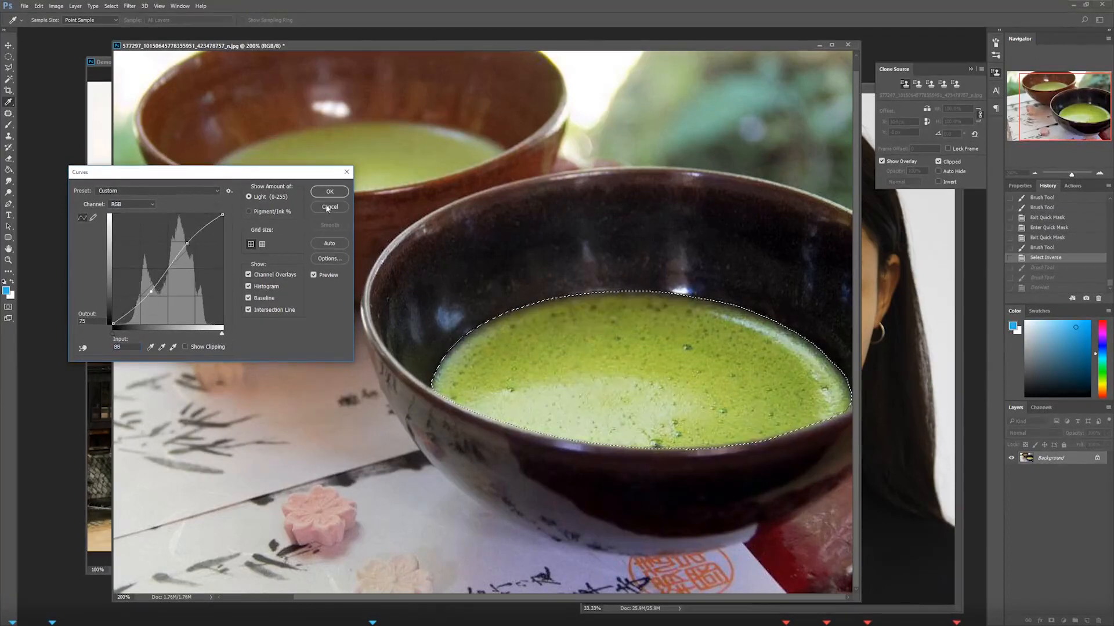
left_click(329, 207)
key("b")
left_click(55, 6)
mouse_move(99, 28)
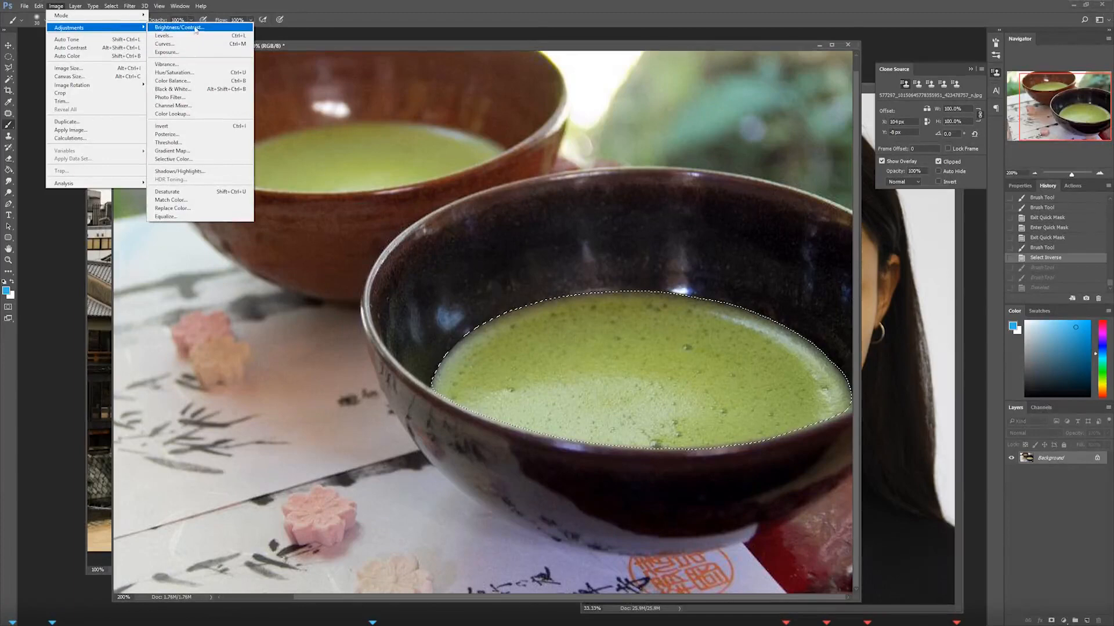
left_click(196, 28)
left_click_drag(492, 354, 289, 343)
left_click(345, 353)
Step: Open Curves on the selected tea and shape an S-curve in the RGB channel, with the upper point at input 158, output 189
left_click(56, 6)
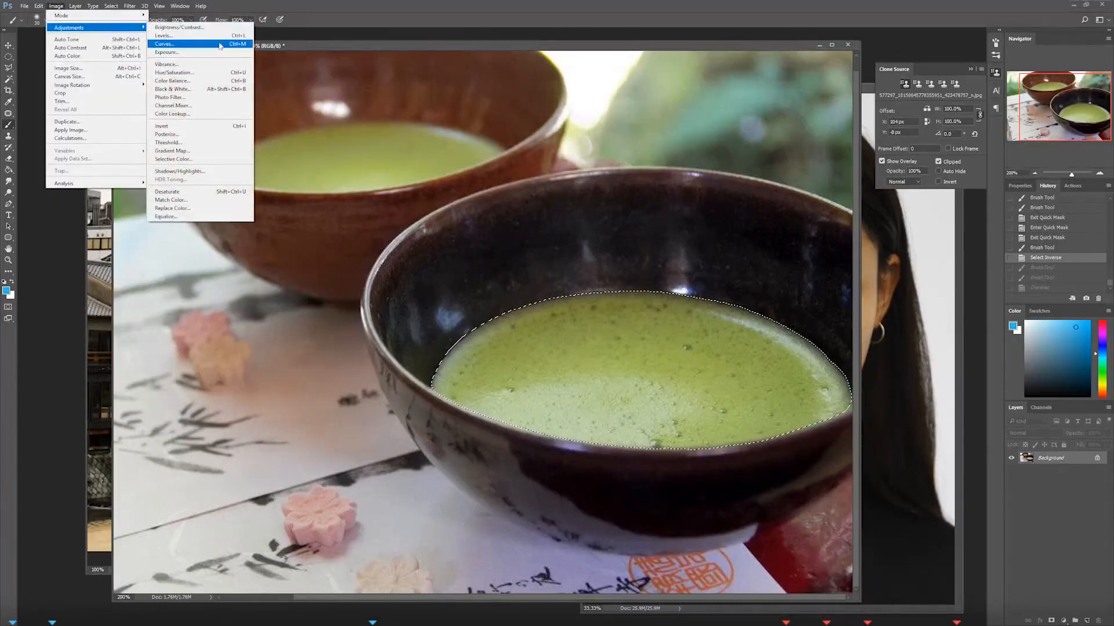
left_click(222, 45)
left_click_drag(259, 172, 311, 279)
left_click_drag(212, 380, 209, 405)
left_click_drag(246, 369, 223, 342)
left_click_drag(208, 404, 201, 396)
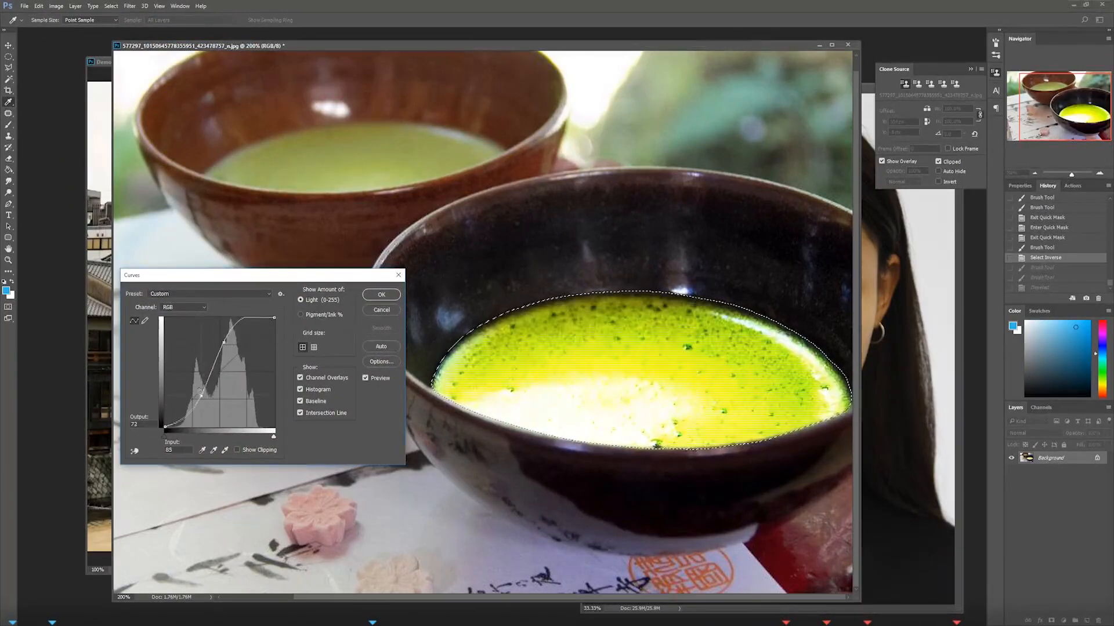
left_click_drag(224, 342, 233, 344)
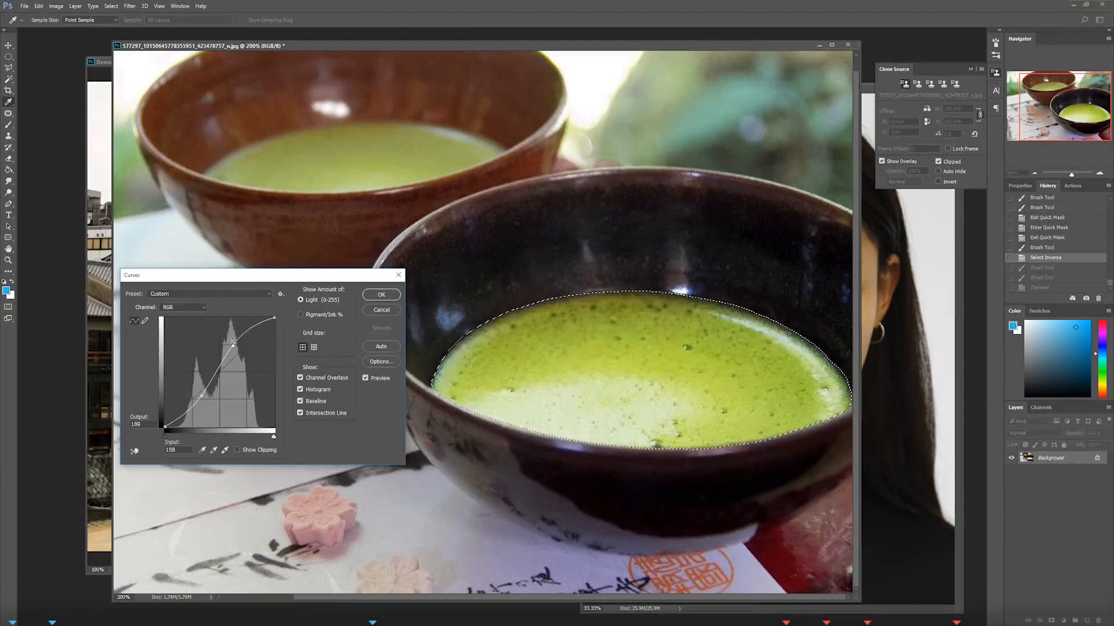
left_click_drag(301, 279, 286, 295)
Step: Reshape the Red channel curve, and bend the Blue channel curve with a point at input 202, output 165
left_click(187, 326)
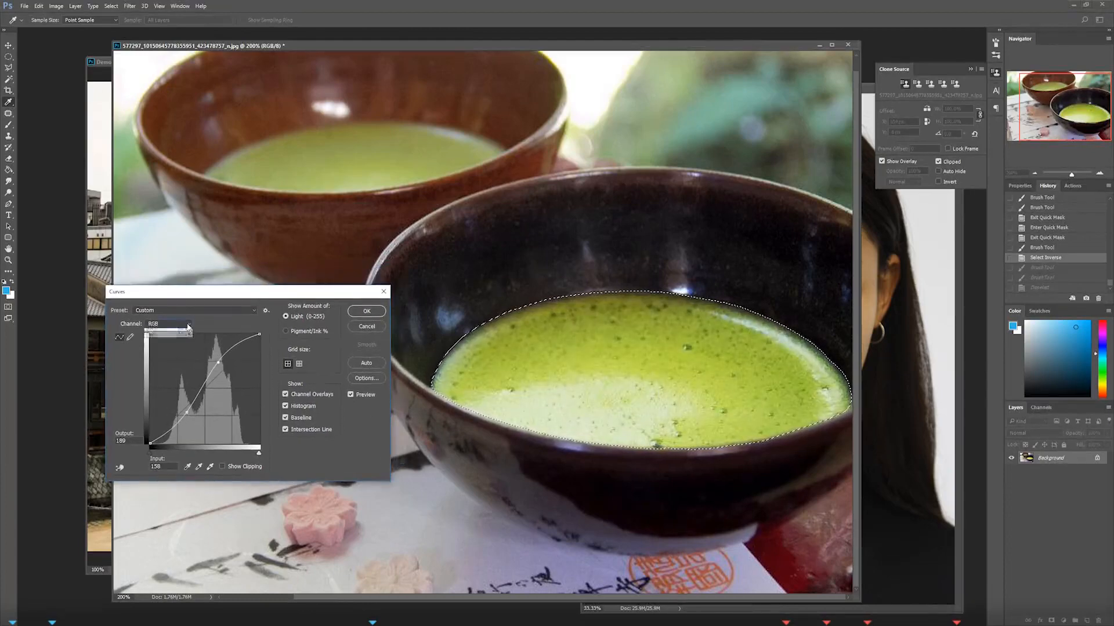
left_click(237, 328)
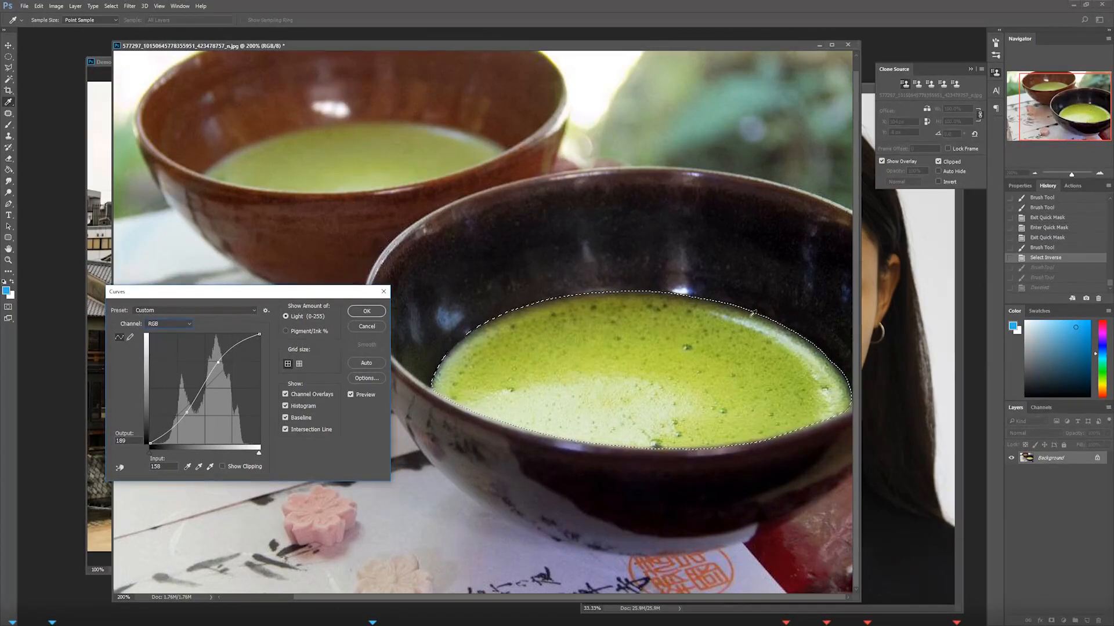
left_click(186, 327)
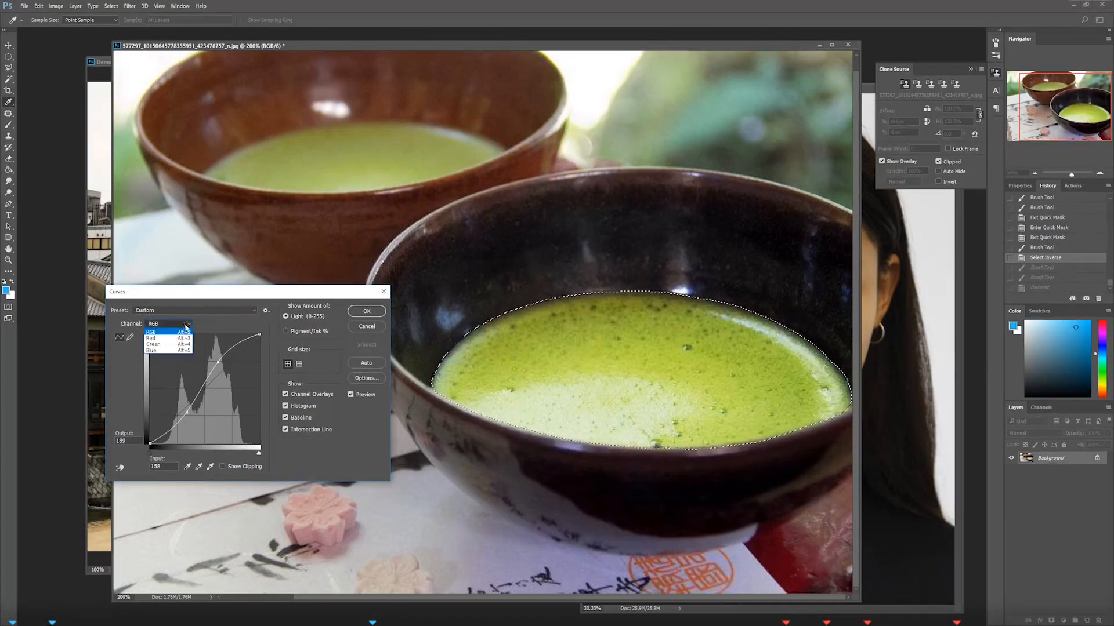
left_click(168, 339)
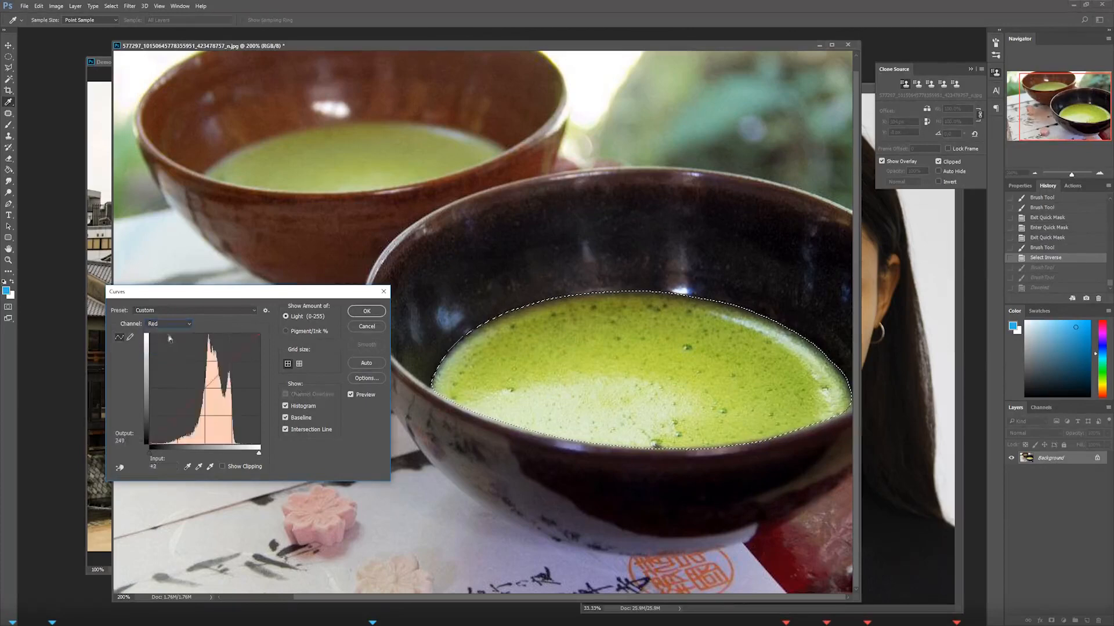
left_click_drag(198, 395, 216, 364)
left_click_drag(203, 412, 197, 404)
left_click(179, 323)
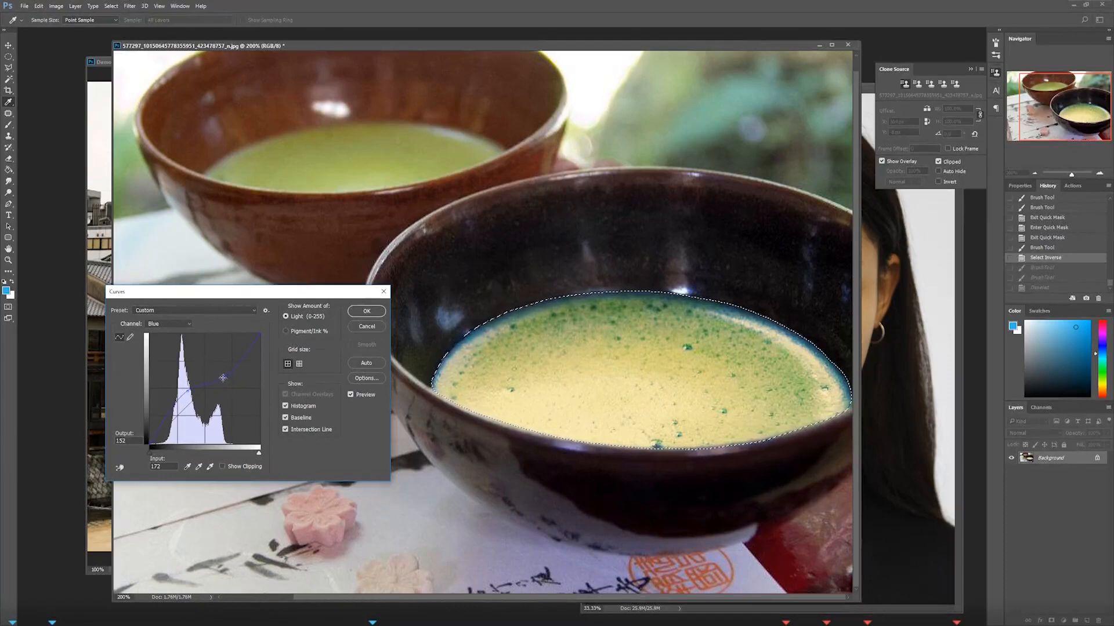
left_click_drag(191, 387, 236, 372)
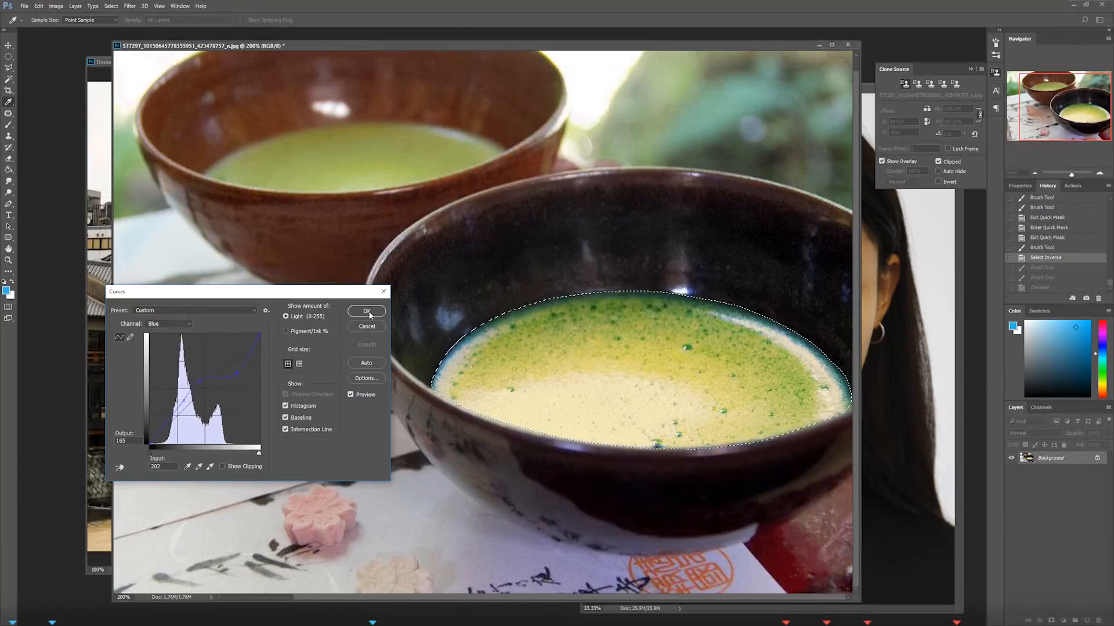
Step: Compare the tea with the Curves preview off and on, apply the adjustment, and deselect
left_click(351, 395)
left_click(351, 395)
left_click(366, 311)
key("b")
key("ctrl+d")
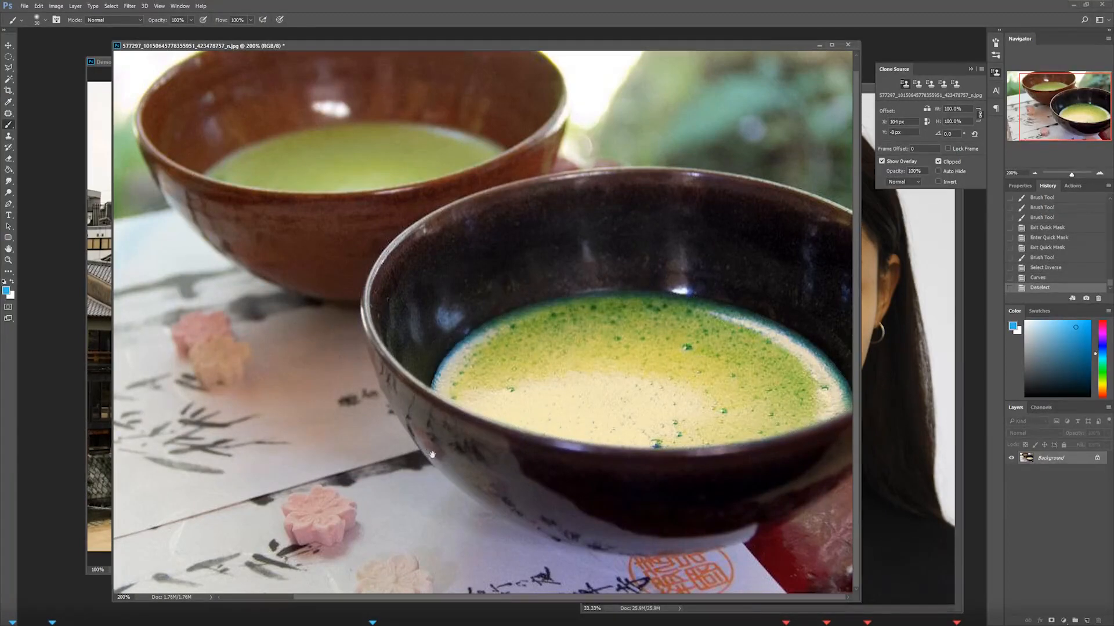
Step: Return the photo to its state before the Curves adjustment, with the tea selection loaded again
key("bracketleft")
key("bracketleft")
left_click(1035, 174)
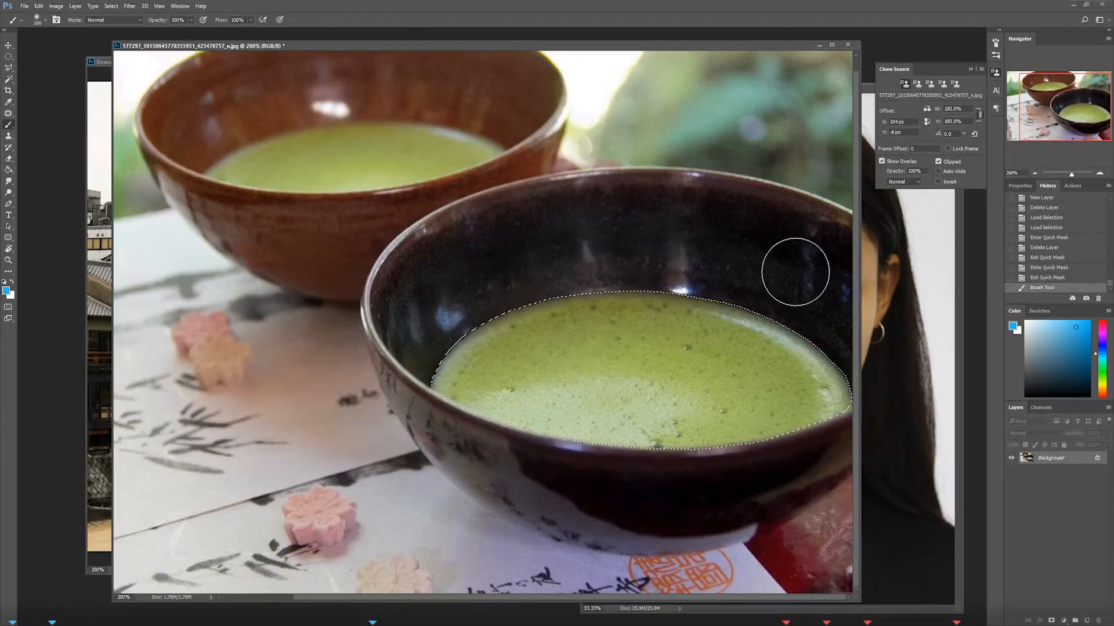
Step: Add a Hue/Saturation adjustment layer masked by the tea selection, and enlarge the area showing its settings
left_click(1064, 621)
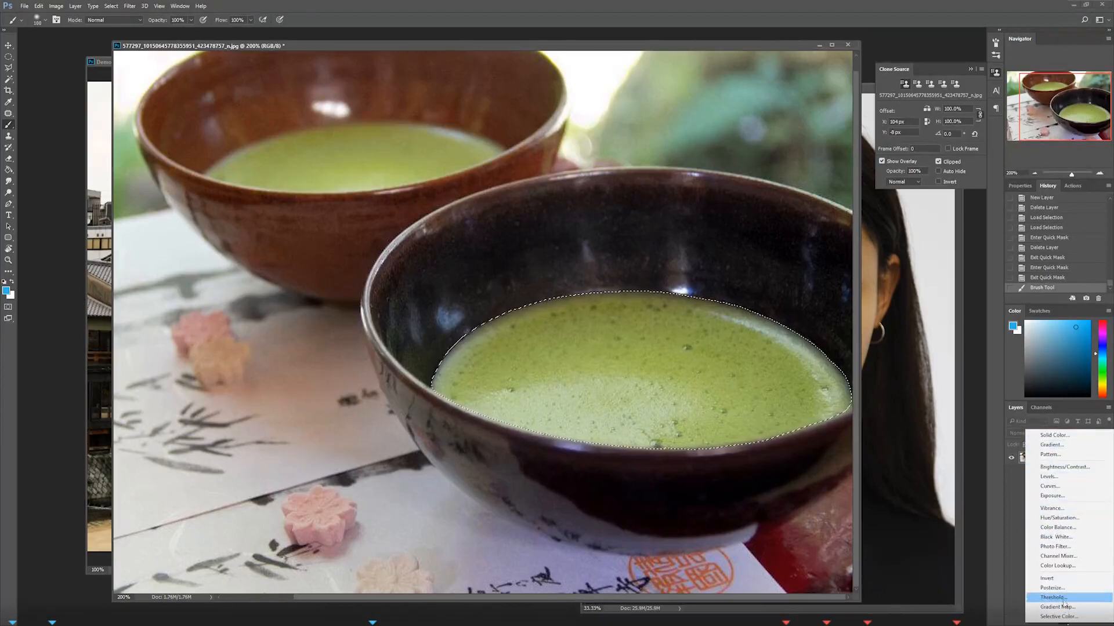
left_click(56, 6)
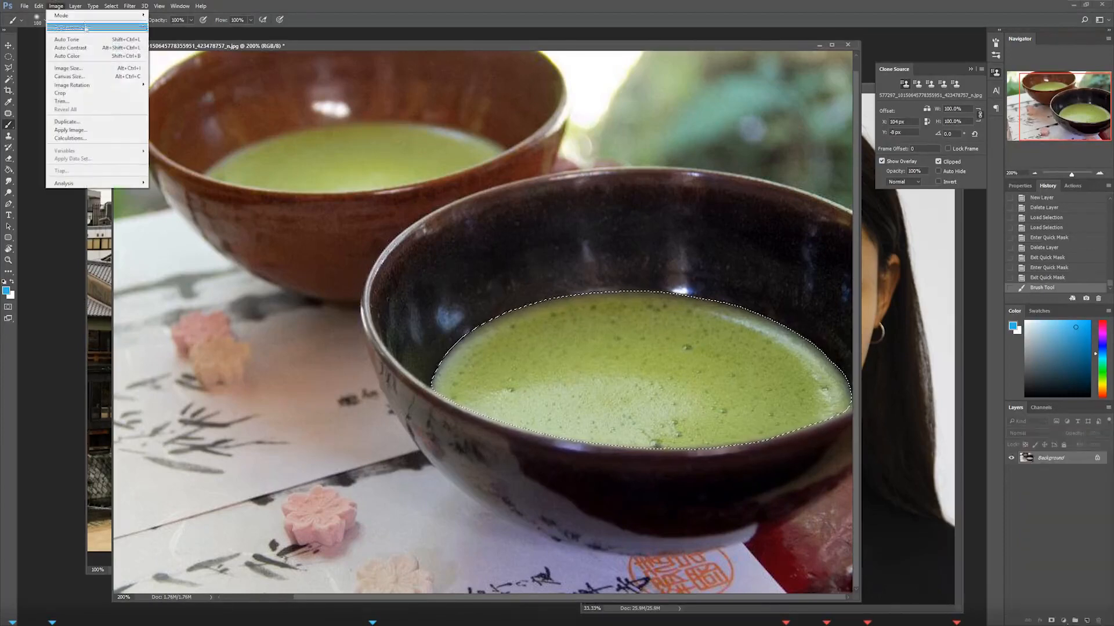
mouse_move(87, 27)
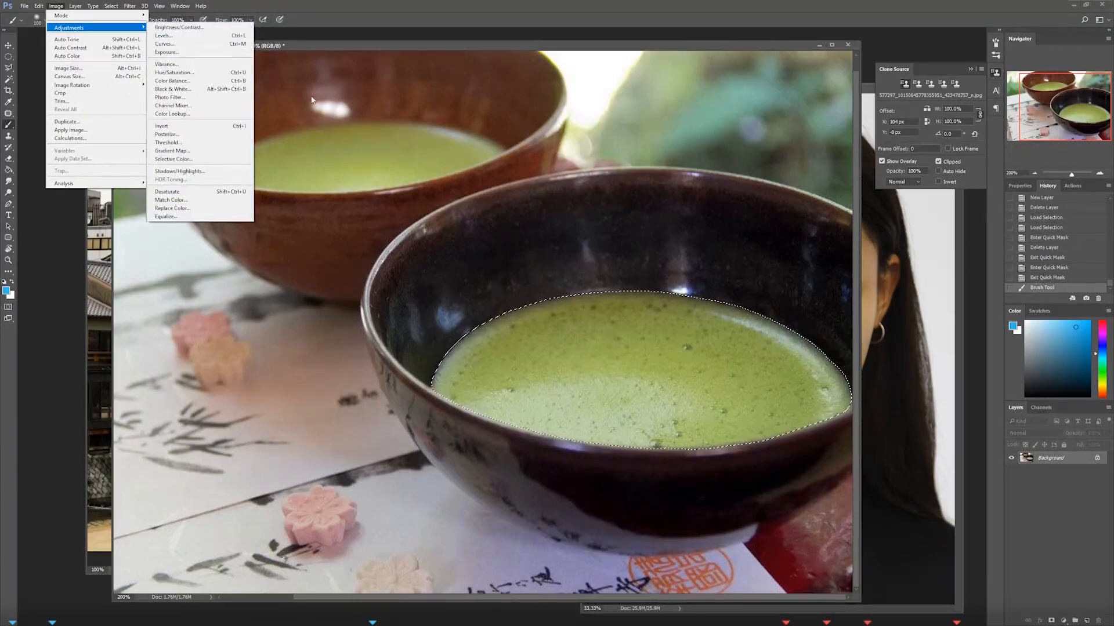
left_click(1064, 621)
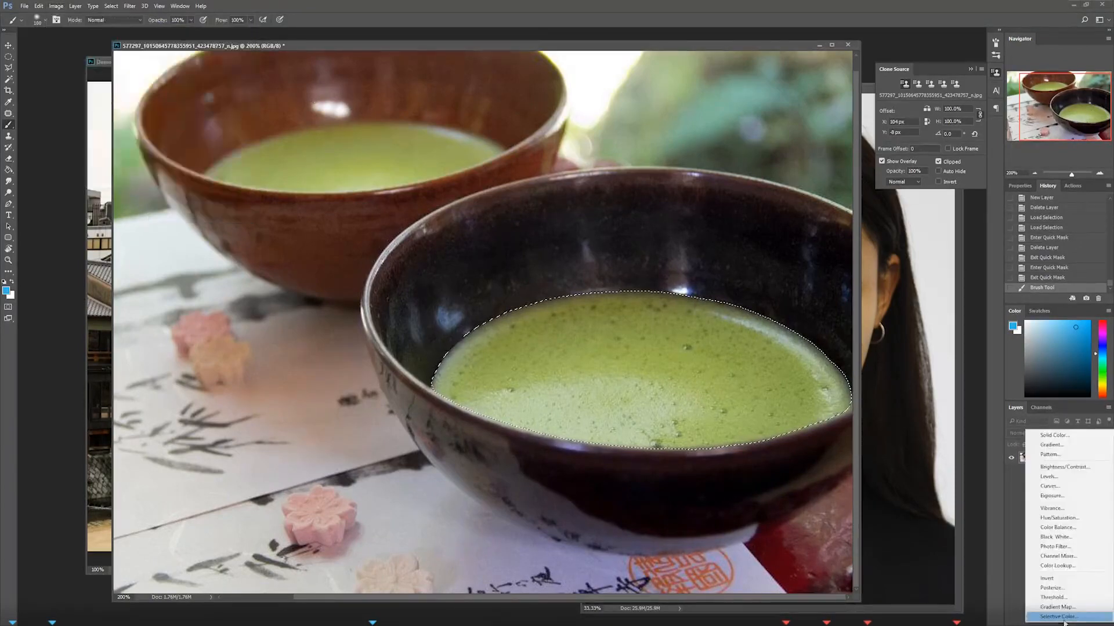
left_click(1065, 520)
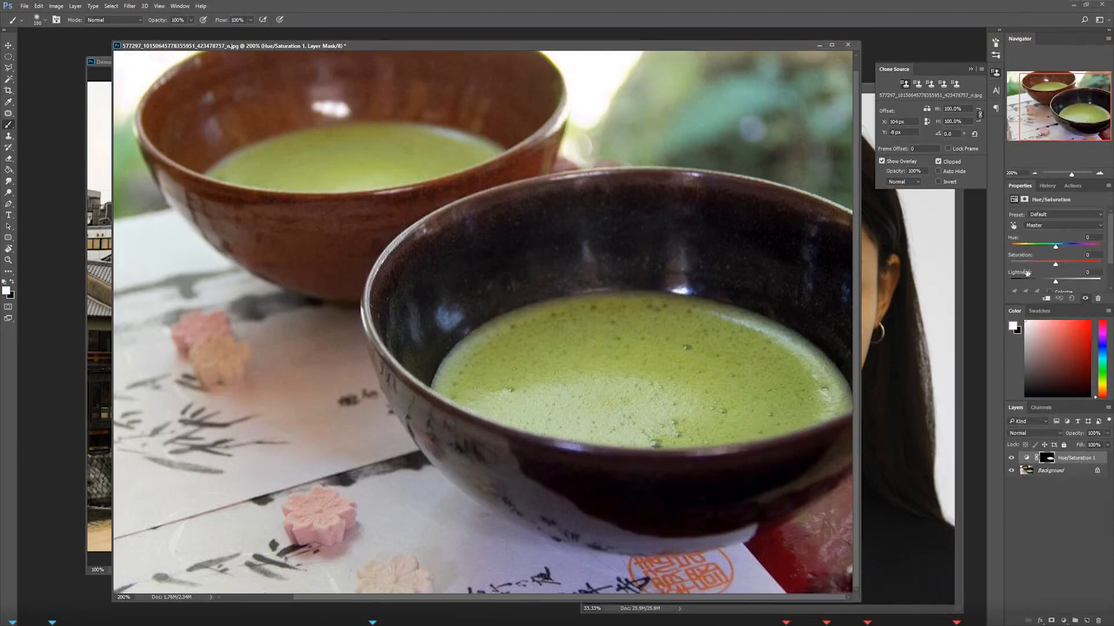
left_click_drag(1027, 305, 1046, 329)
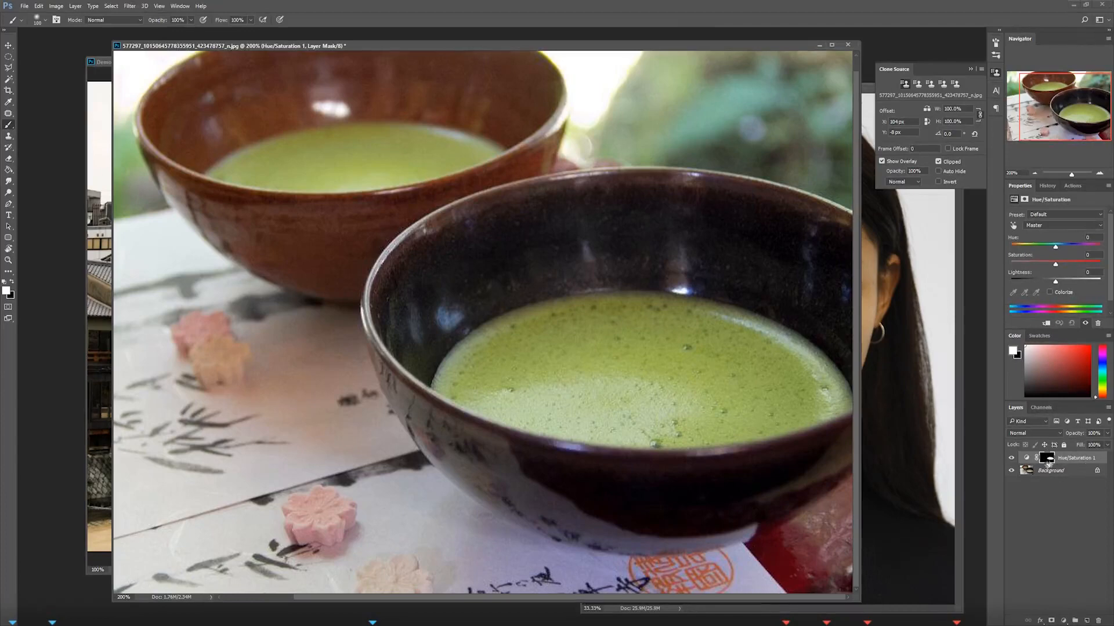
Step: Examine the Hue/Saturation layer against the Background, and review its preset and colour range options, keeping Master
left_click(1057, 471)
left_click(1064, 458)
left_click(1063, 622)
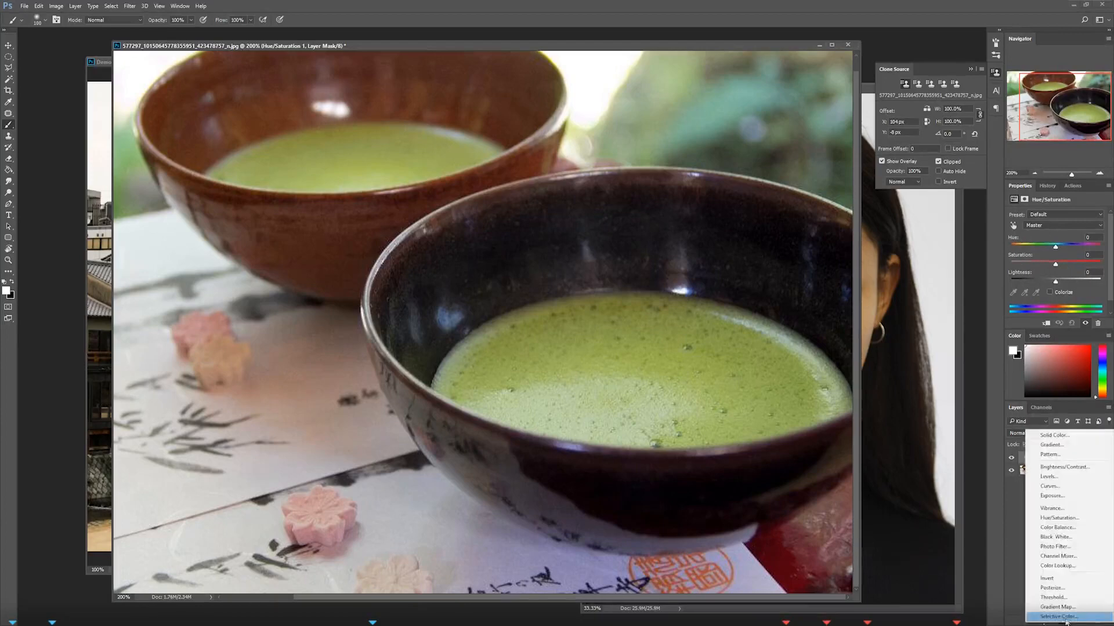
left_click(1018, 527)
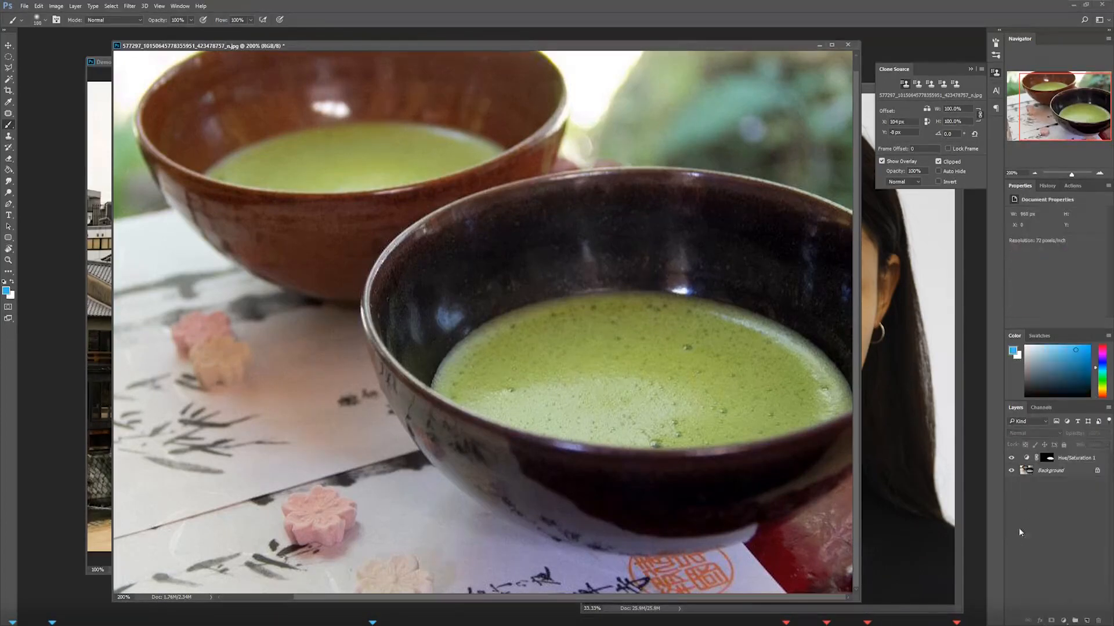
left_click(1063, 459)
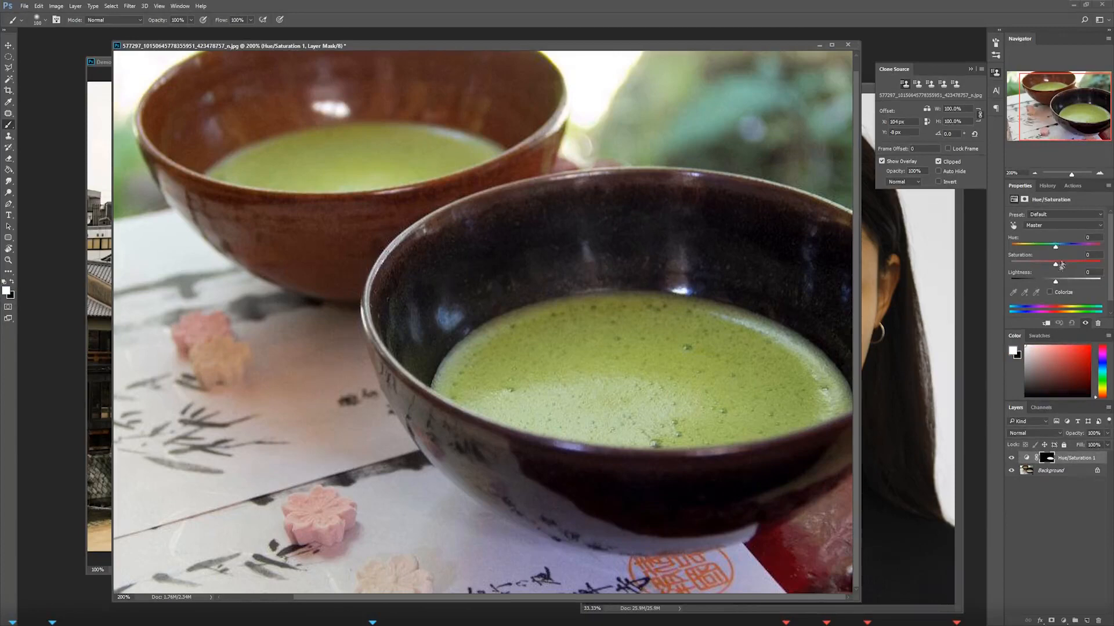
left_click(1060, 213)
left_click(1057, 222)
left_click(1057, 225)
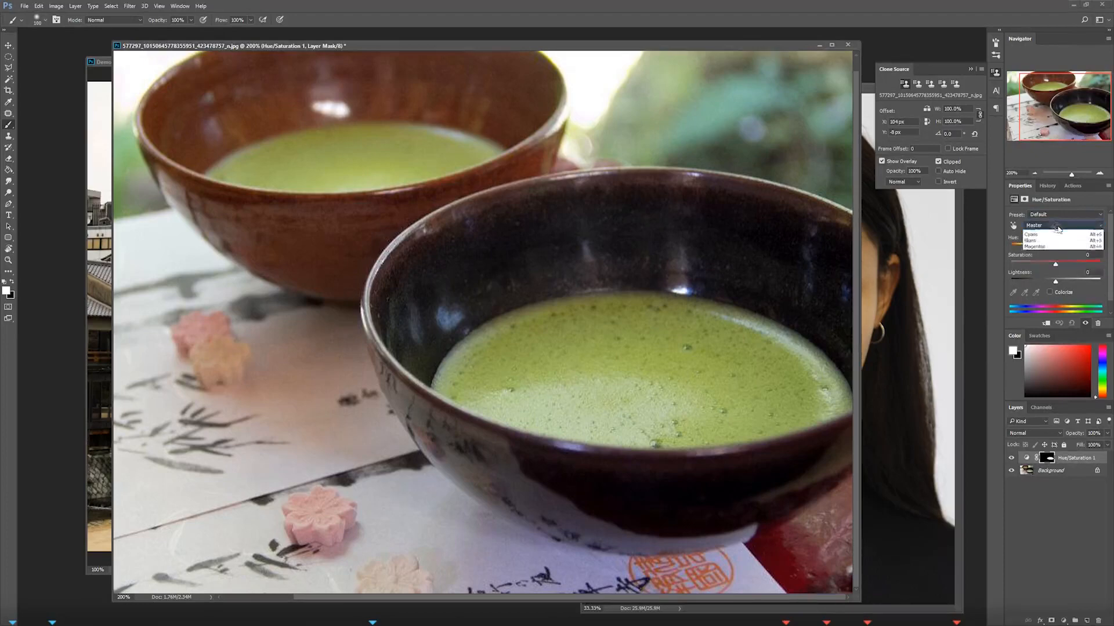
left_click(1066, 225)
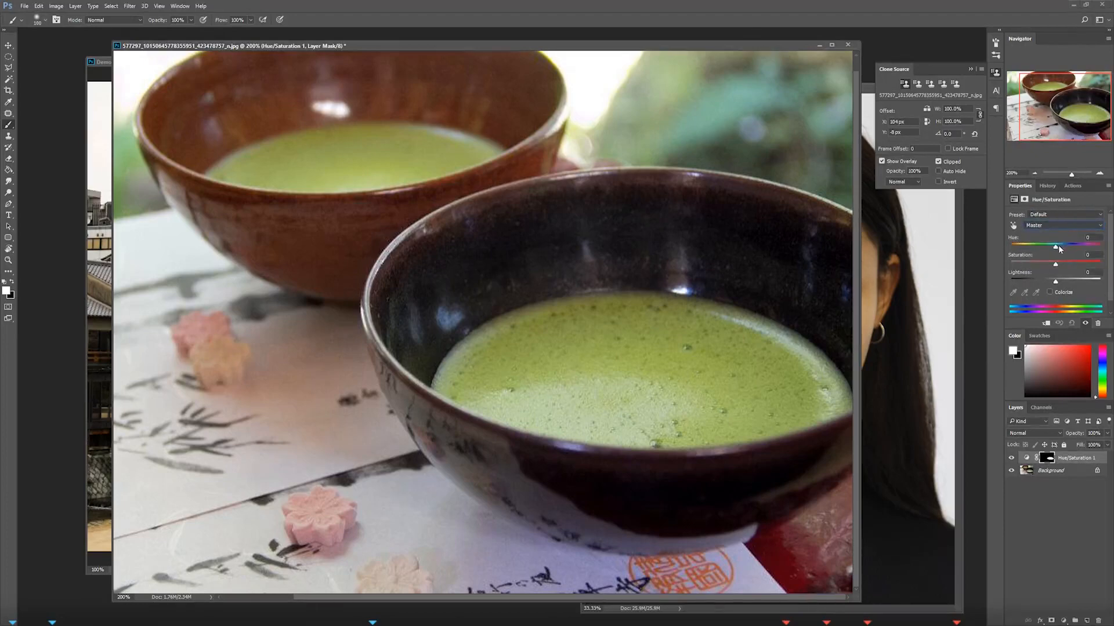
Step: Try removing all colour from the tea by lowering the Hue/Saturation layer's saturation to -100
mouse_move(1055, 263)
left_mouse_down()
mouse_move(1055, 283)
mouse_move(1066, 282)
mouse_move(1055, 283)
left_mouse_up()
type("0")
left_click_drag(1055, 265, 1012, 270)
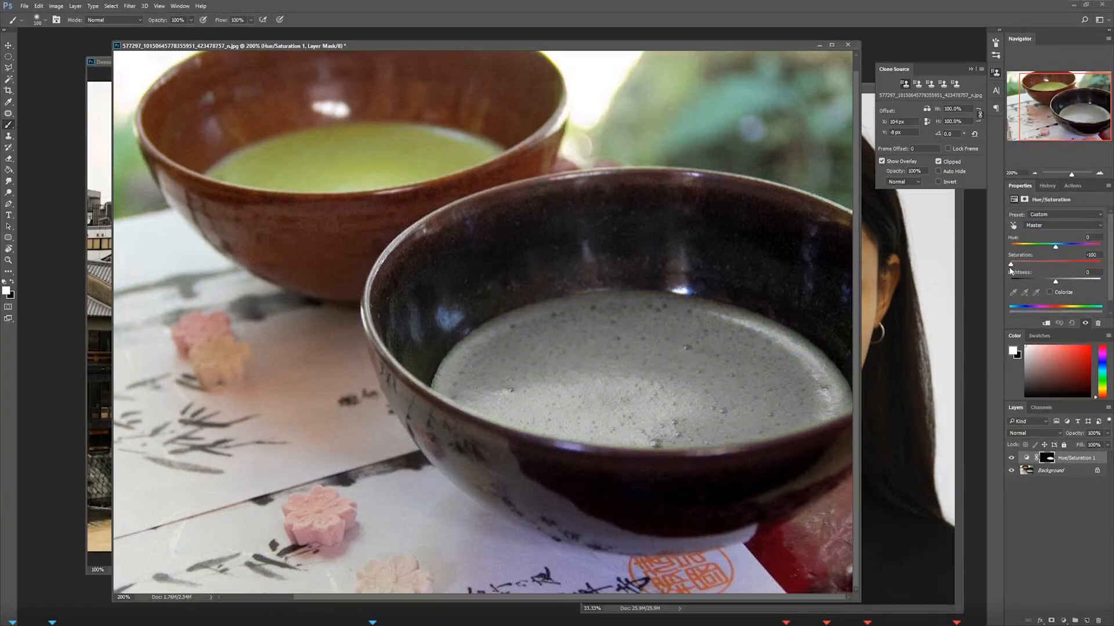
Step: Set the Hue/Saturation layer's saturation to +6 and its hue to about -166 to turn the tea purple
left_click_drag(1011, 271, 1057, 266)
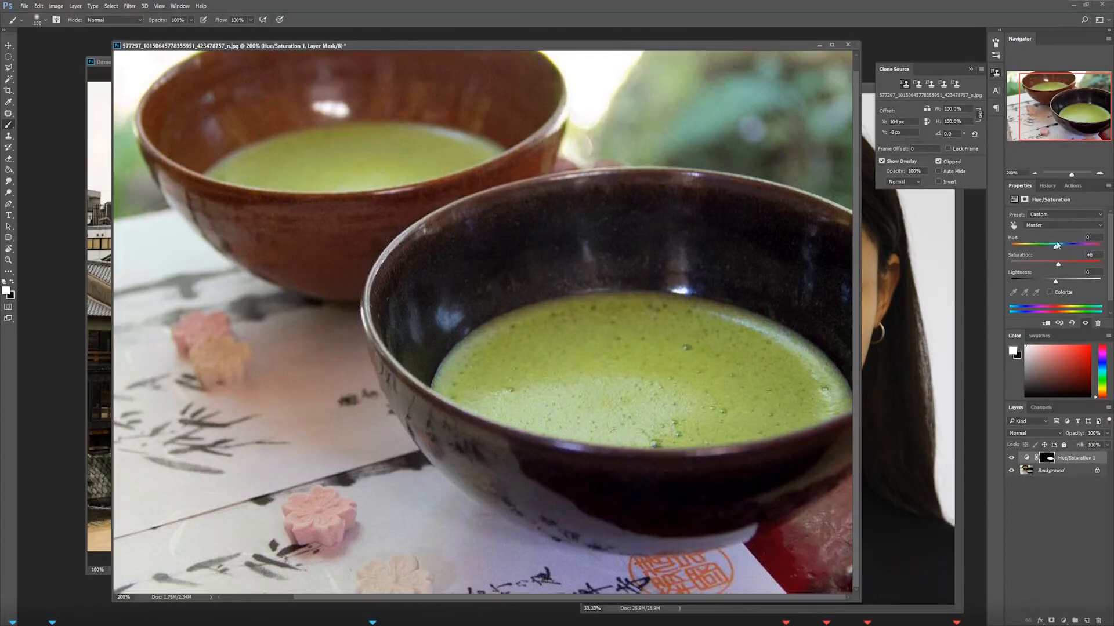
left_click_drag(1057, 248, 1015, 249)
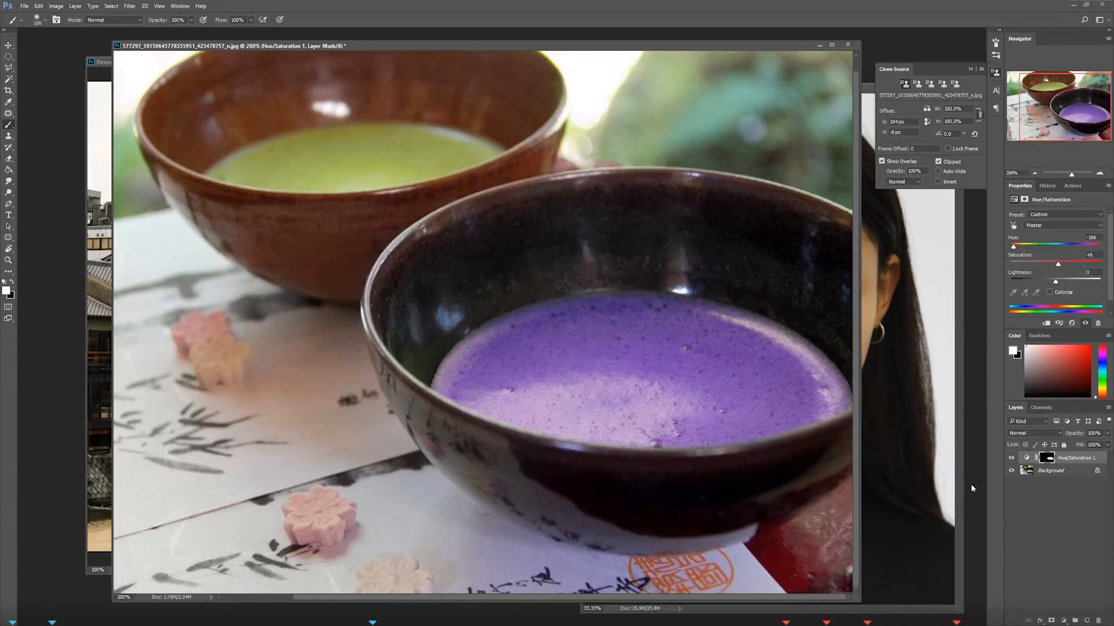
Step: Hide and show the Hue/Saturation layer to compare the purple tea with the untouched Background
left_click(1035, 174)
left_click(1035, 173)
left_click(1099, 174)
left_click(1099, 174)
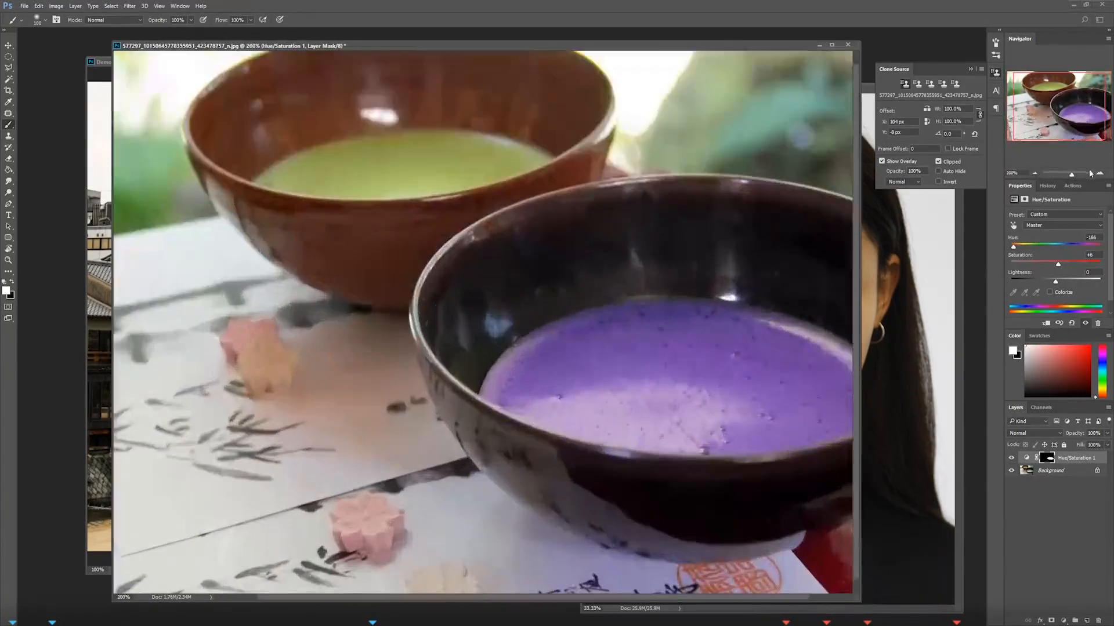
left_click(1035, 174)
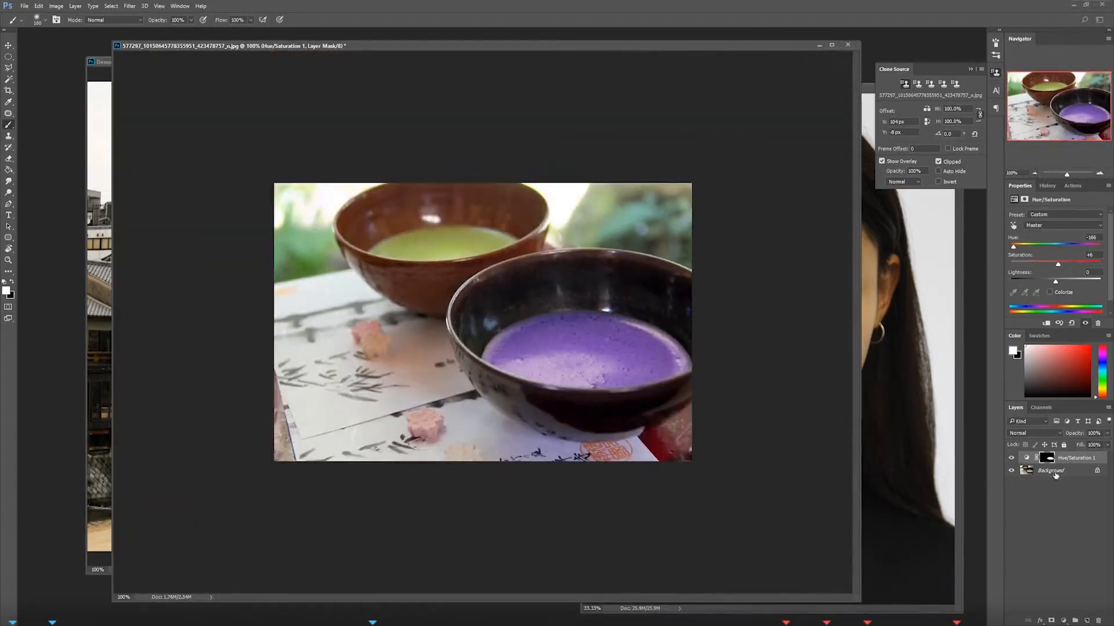
left_click(1053, 471)
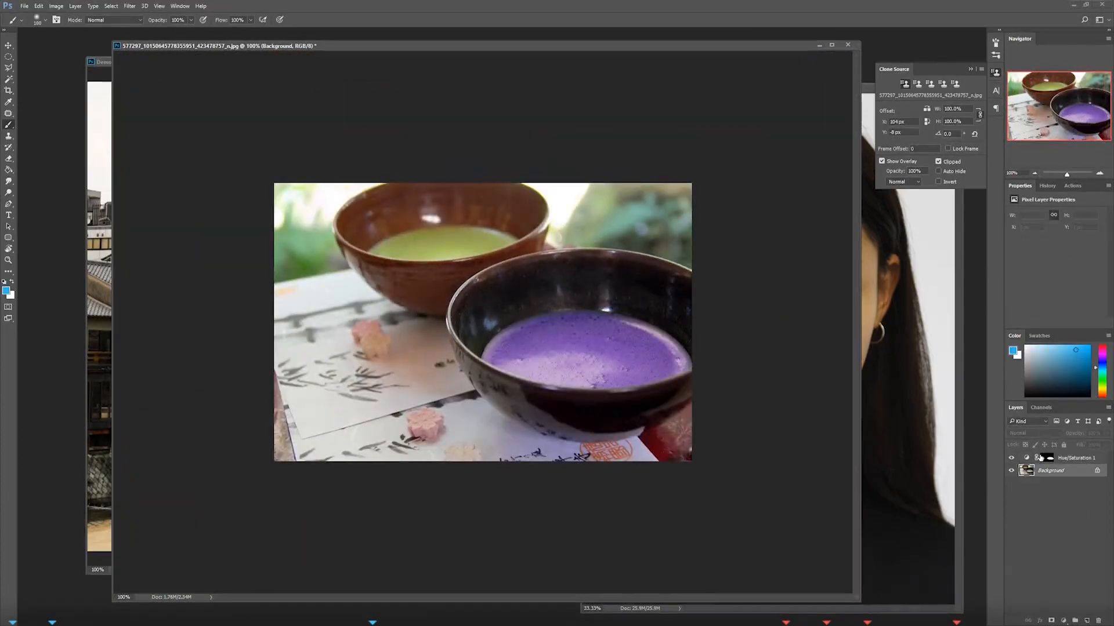
left_click(1044, 458)
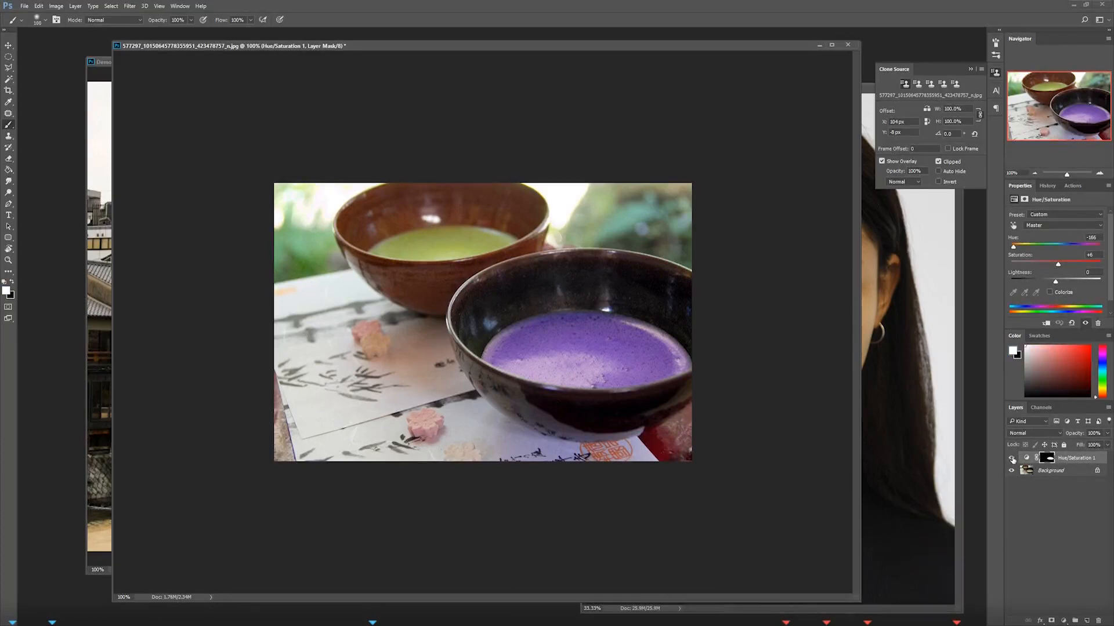
left_click(1012, 458)
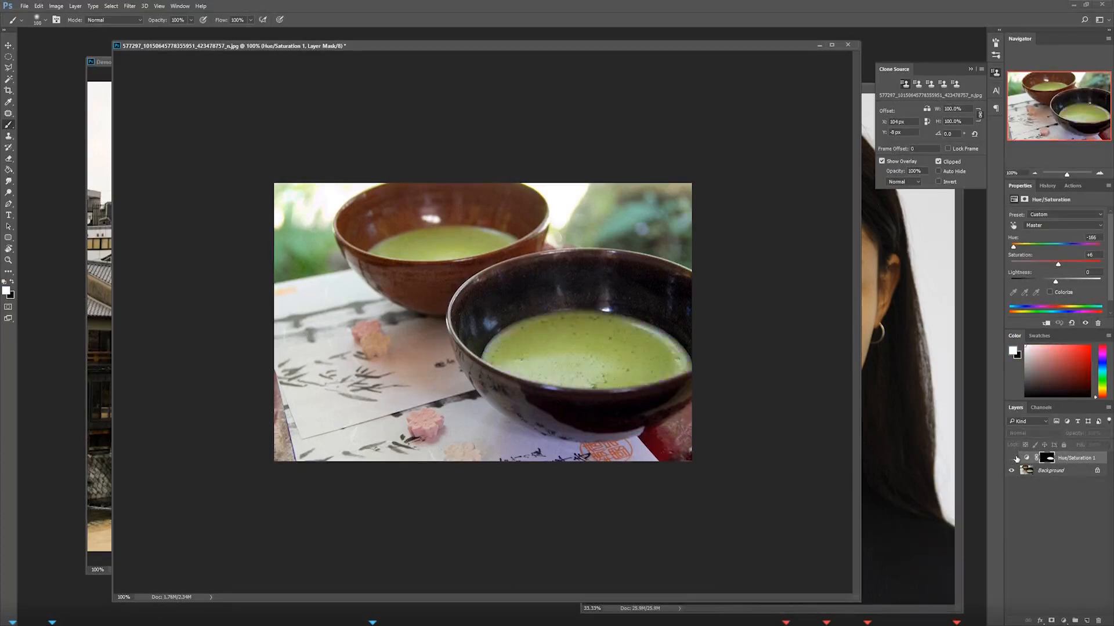
left_click(1013, 459)
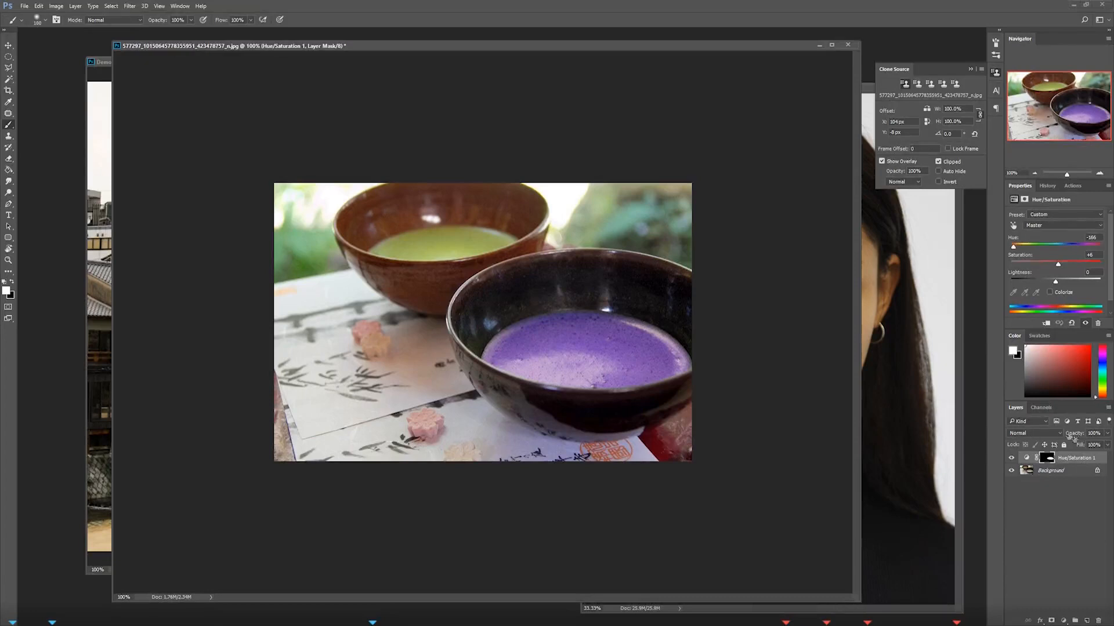
Step: Try the Overlay and Soft Light blend modes on the Hue/Saturation layer, and set it to Darken
left_click(1107, 445)
mouse_move(1092, 446)
left_mouse_down()
mouse_move(1065, 447)
mouse_move(1099, 445)
mouse_move(1082, 445)
left_mouse_up()
left_click(1053, 434)
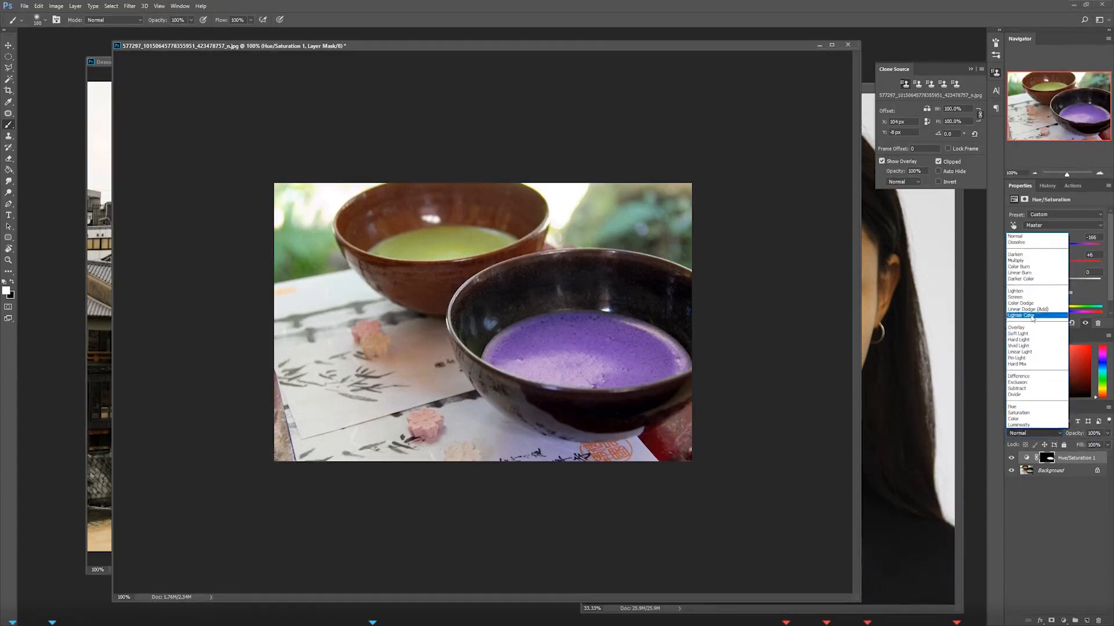
left_click(1031, 328)
left_click(1032, 435)
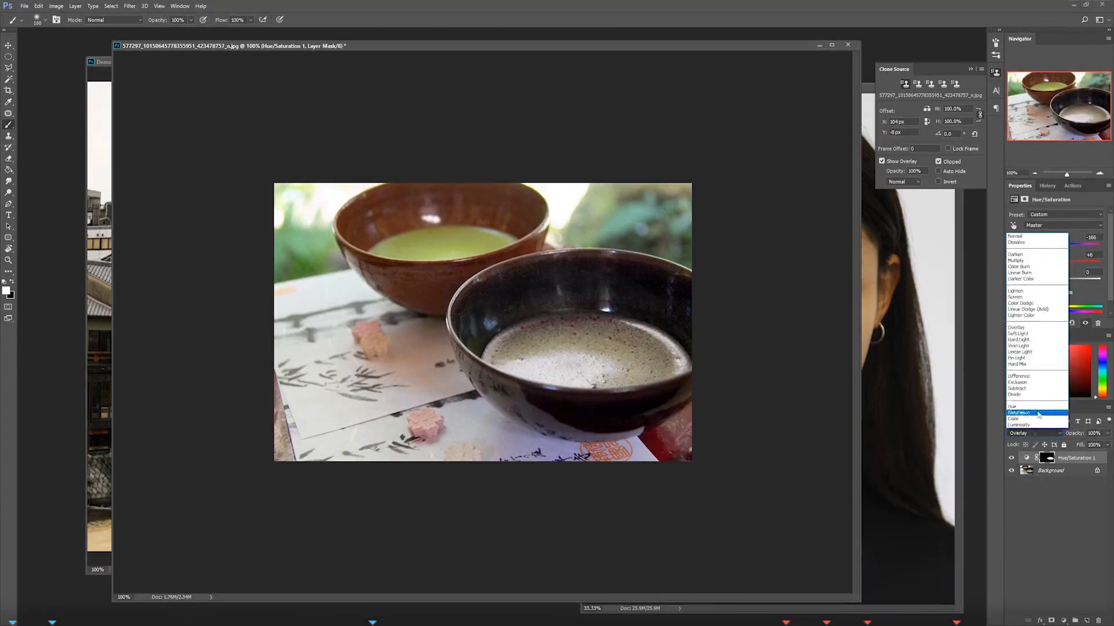
left_click(1031, 336)
left_click(1032, 434)
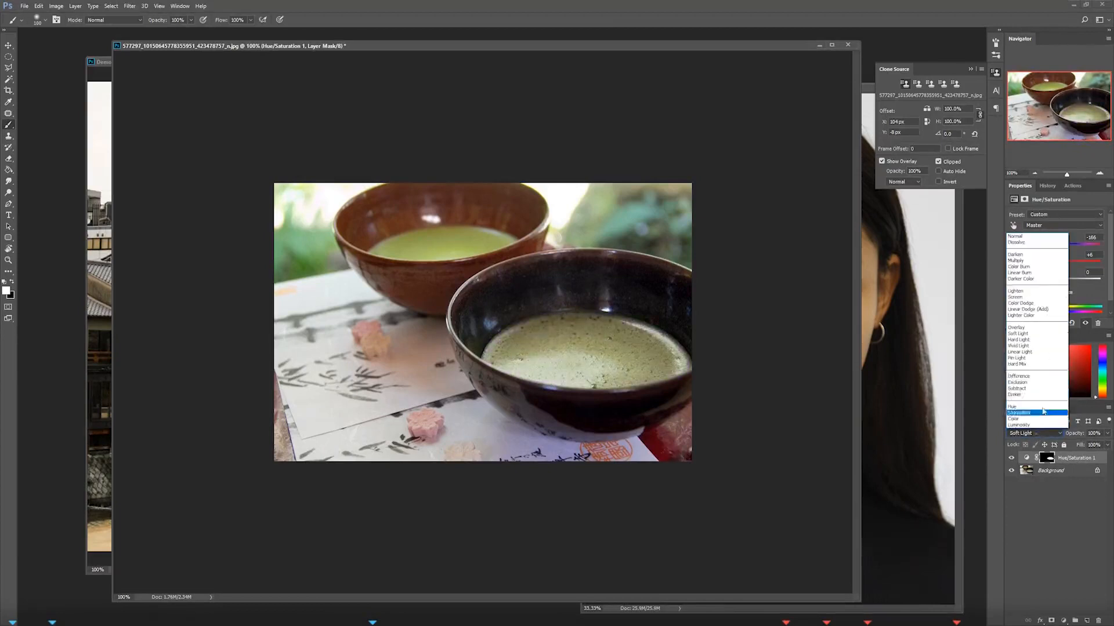
left_click(1031, 256)
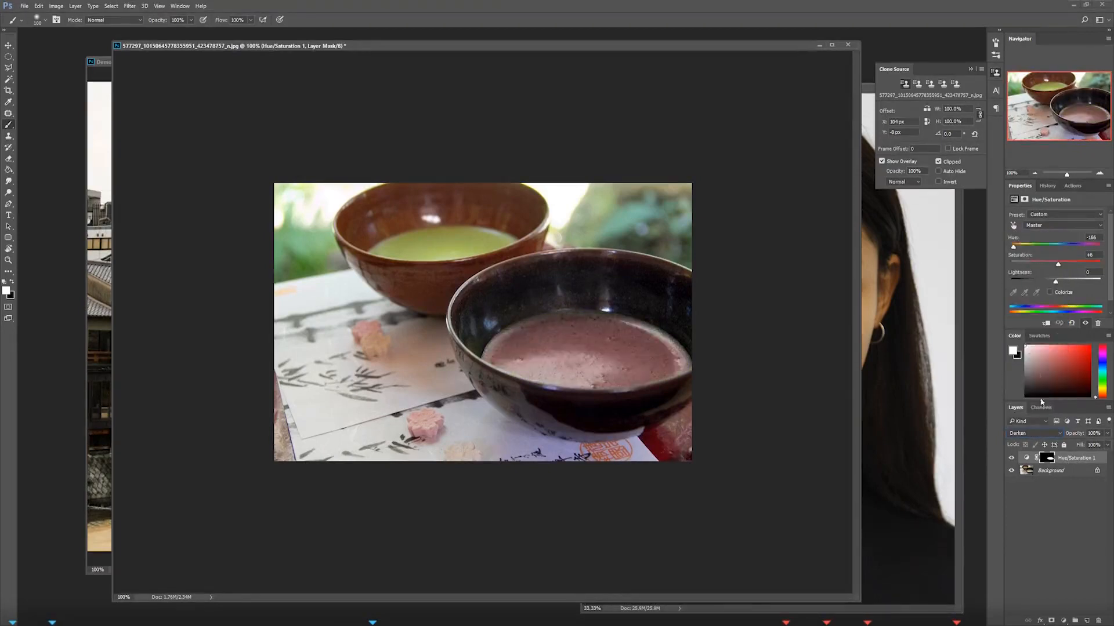
Step: Set the Hue/Saturation layer's blend mode back to Normal and toggle its visibility
left_click(1036, 433)
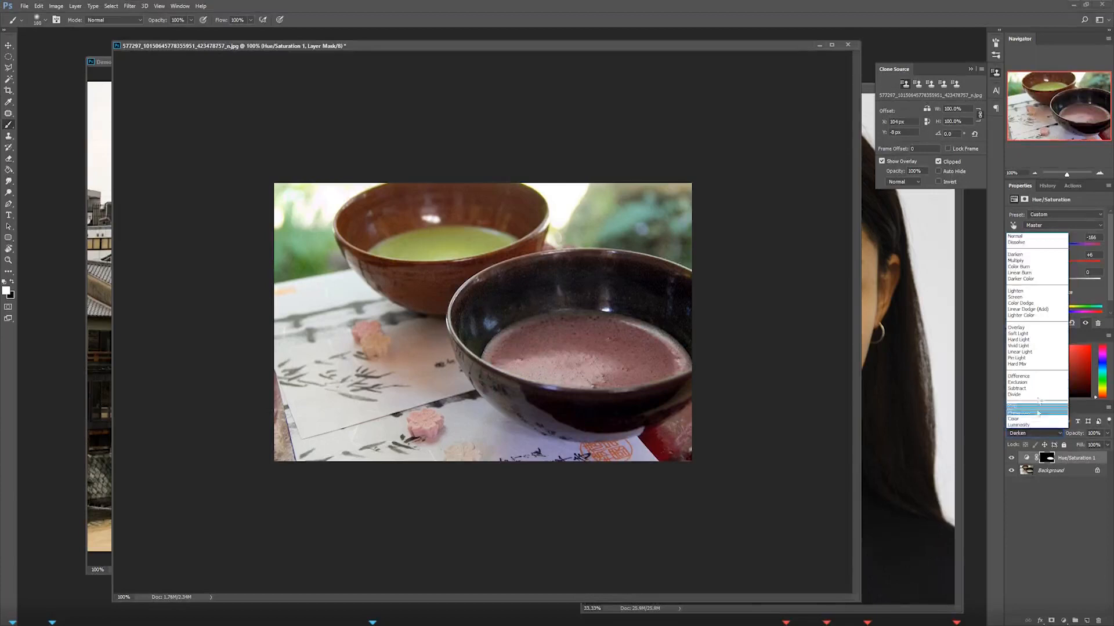
left_click(1033, 238)
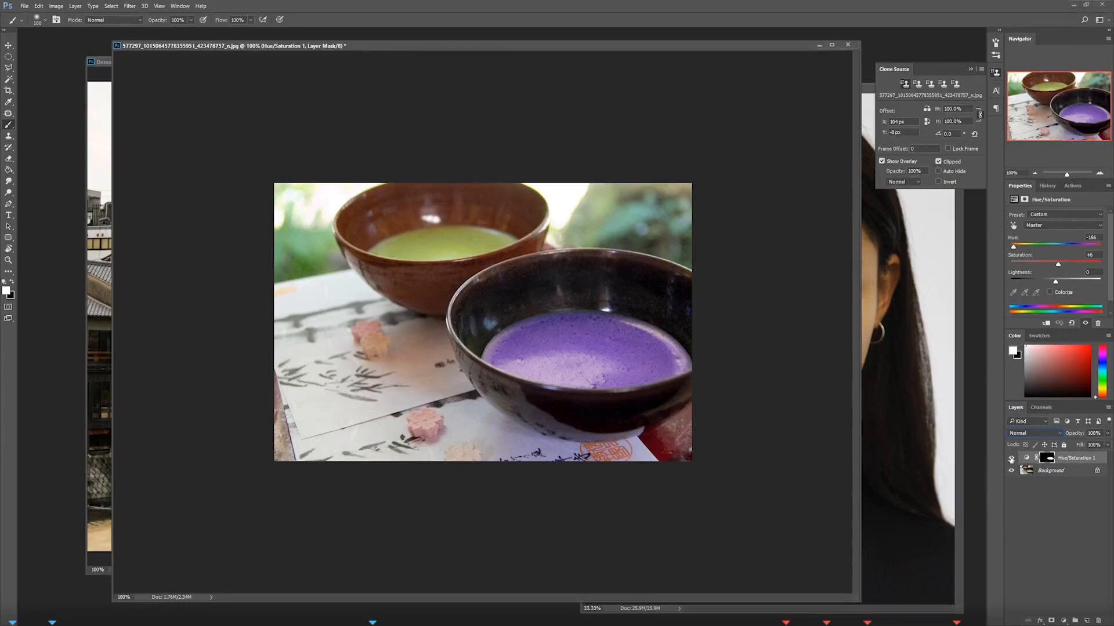
left_click(1011, 459)
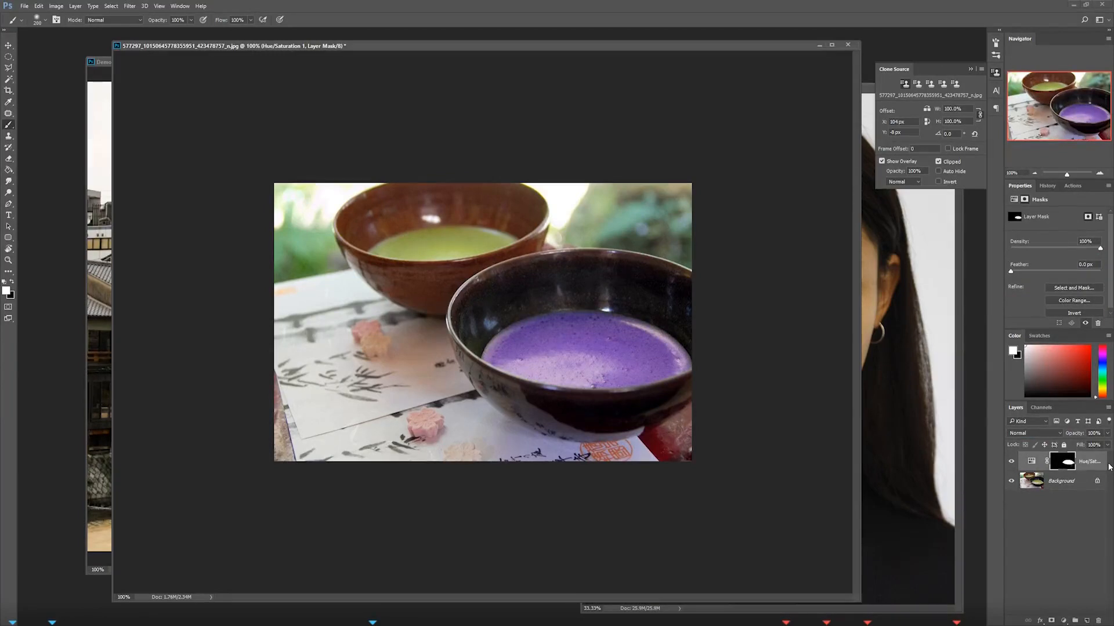
Step: Switch from the Hue/Saturation layer's mask to the Background and back to compare the active foreground colours
key("bracketleft")
key("bracketleft")
key("bracketleft")
key("bracketleft")
key("bracketleft")
key("bracketleft")
left_click(1032, 481)
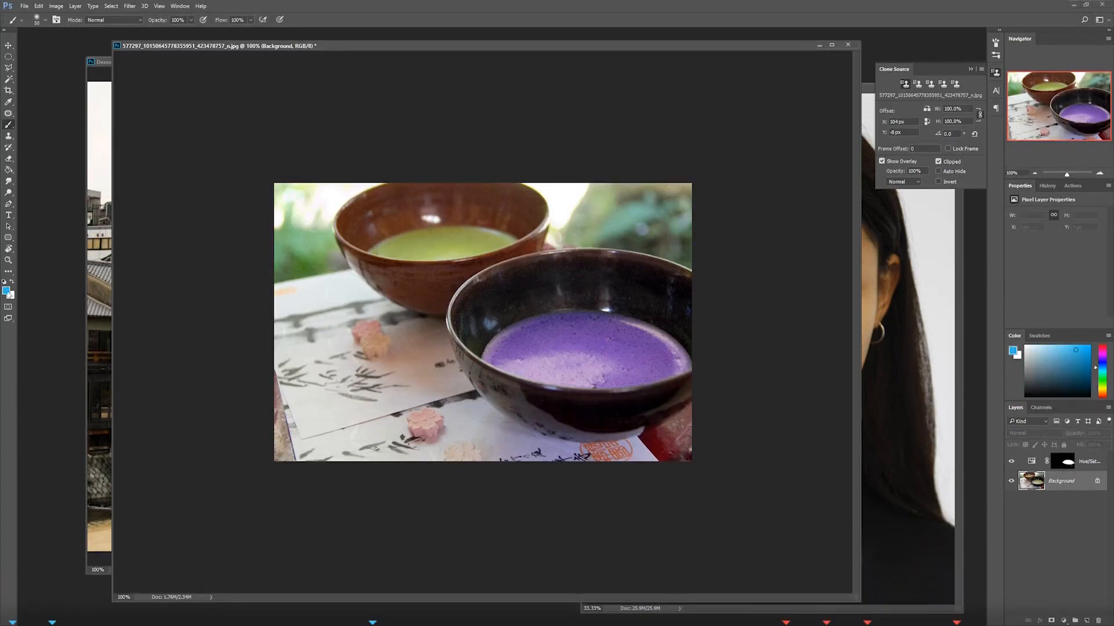
left_click(1062, 462)
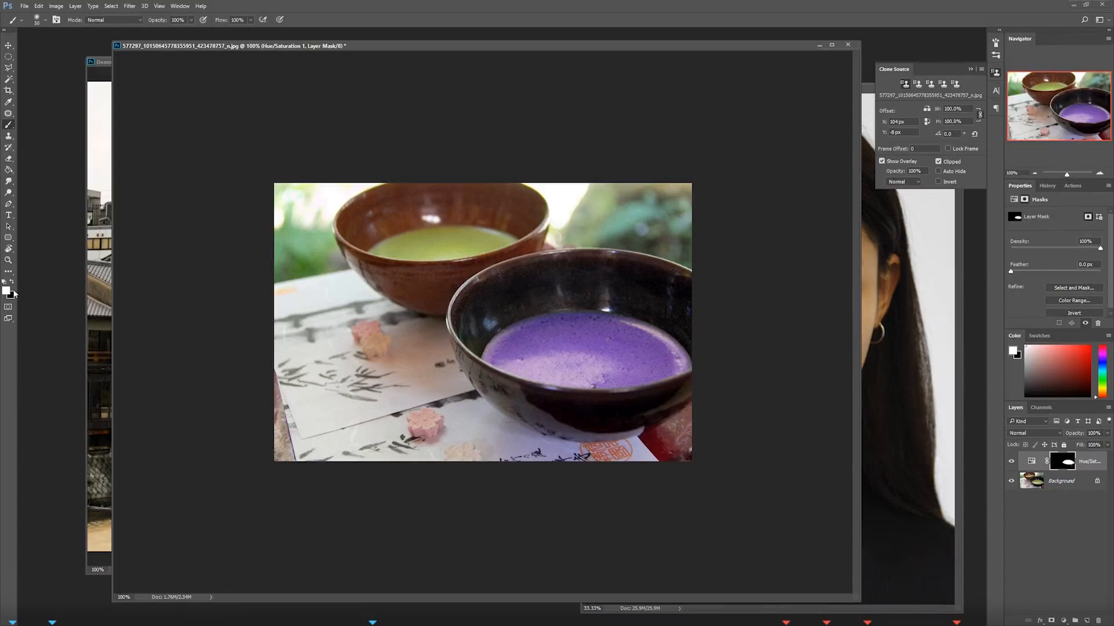
key("bracketleft")
key("bracketleft")
key("bracketleft")
key("bracketright")
Step: Outline the tea in the back bowl with the Polygonal Lasso Tool
left_click(9, 58)
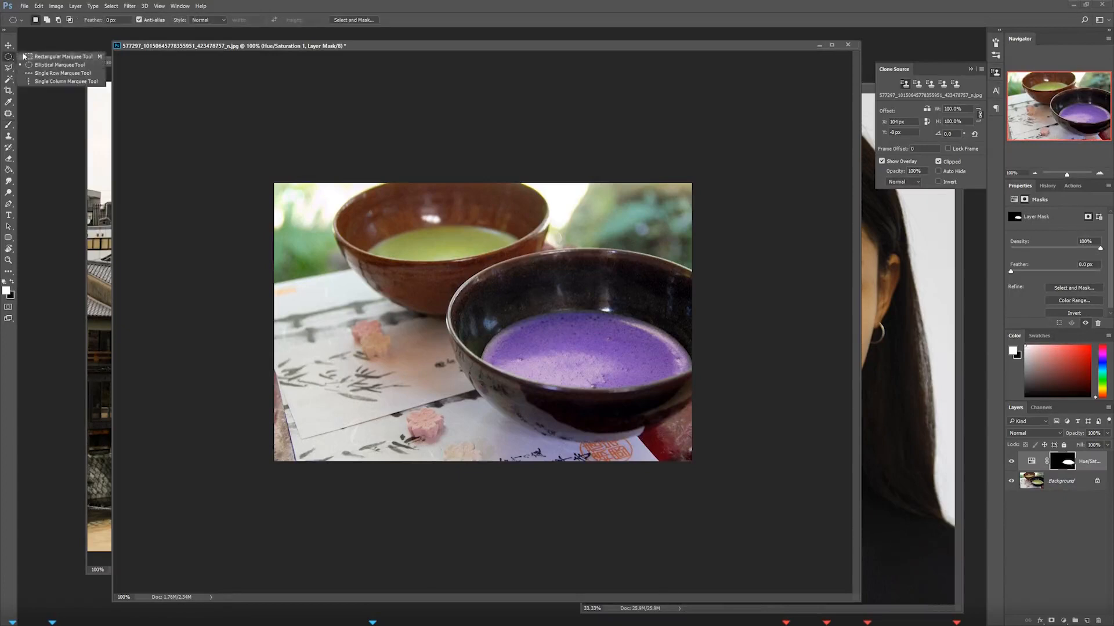
left_click(9, 70)
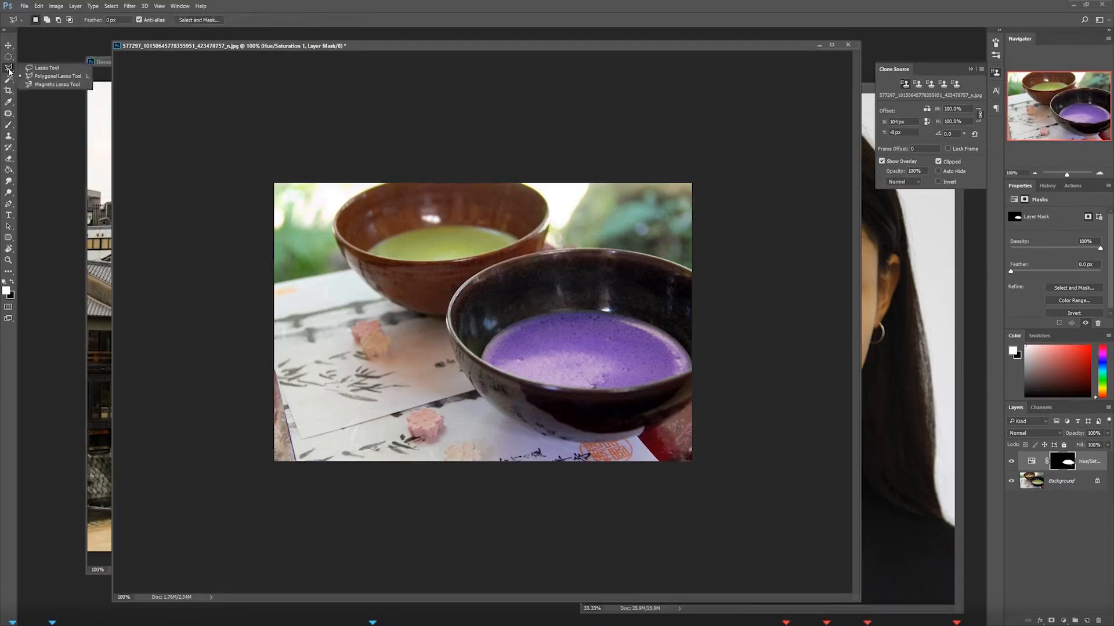
left_click(51, 77)
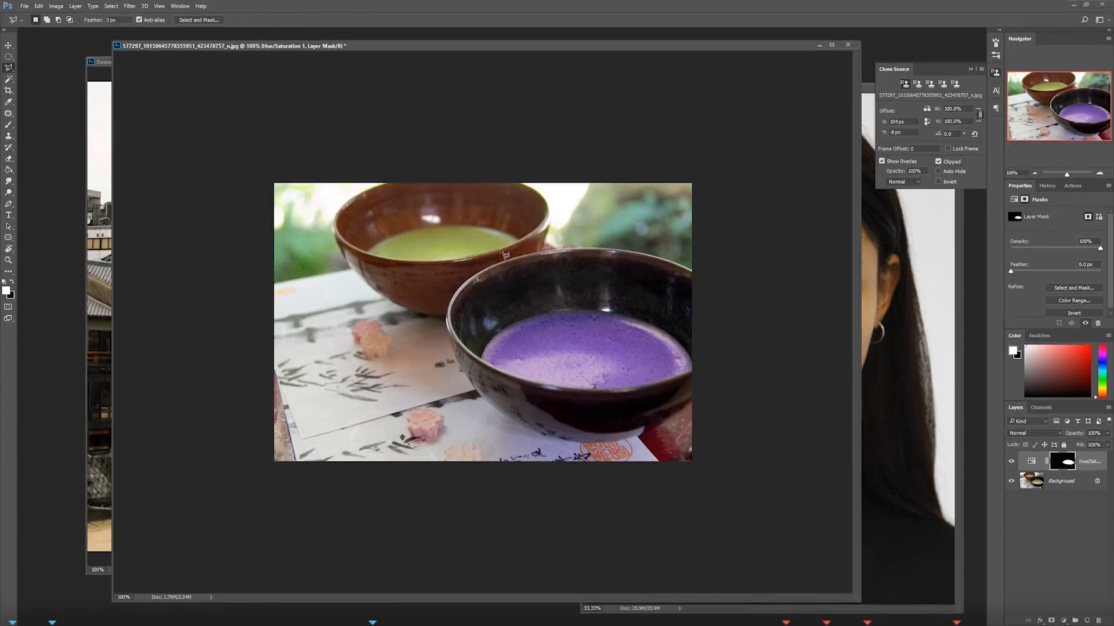
left_click(514, 236)
left_click(450, 226)
left_click(418, 231)
left_click(383, 237)
double_click(379, 253)
Step: Try painting white on the mask inside the back bowl selection with a large brush, and undo it
key("b")
key("bracketright")
key("bracketright")
key("bracketright")
key("bracketright")
key("bracketright")
key("bracketright")
key("bracketright")
key("bracketright")
key("bracketright")
key("bracketright")
key("bracketright")
key("bracketright")
key("bracketright")
key("bracketright")
key("bracketright")
mouse_move(482, 248)
left_mouse_down()
mouse_move(421, 261)
mouse_move(511, 240)
mouse_move(406, 251)
left_mouse_up()
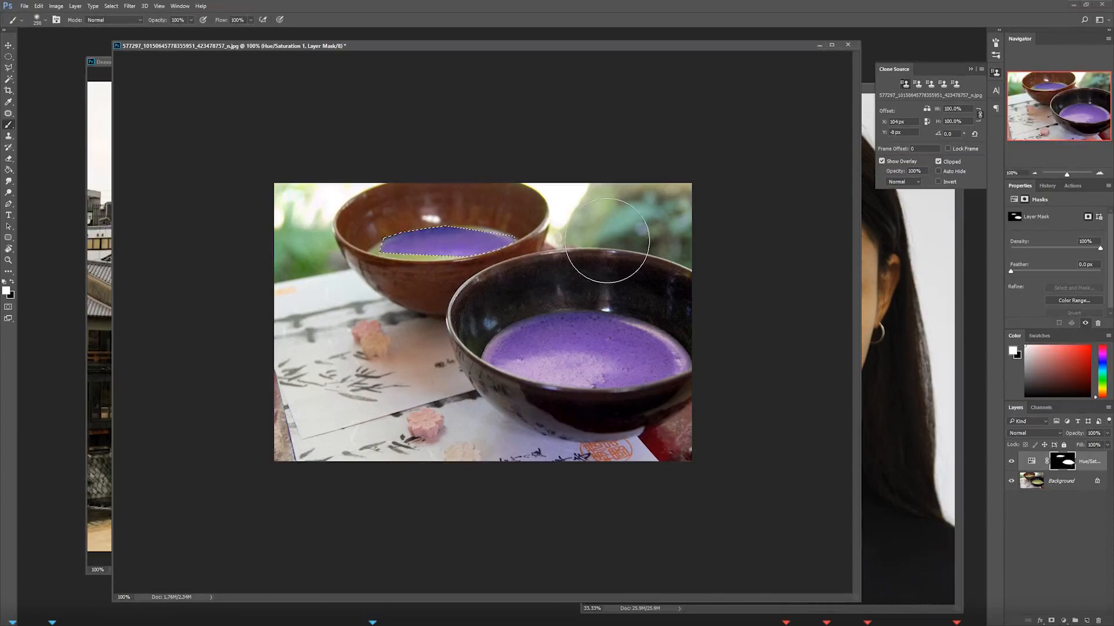
key("ctrl+d")
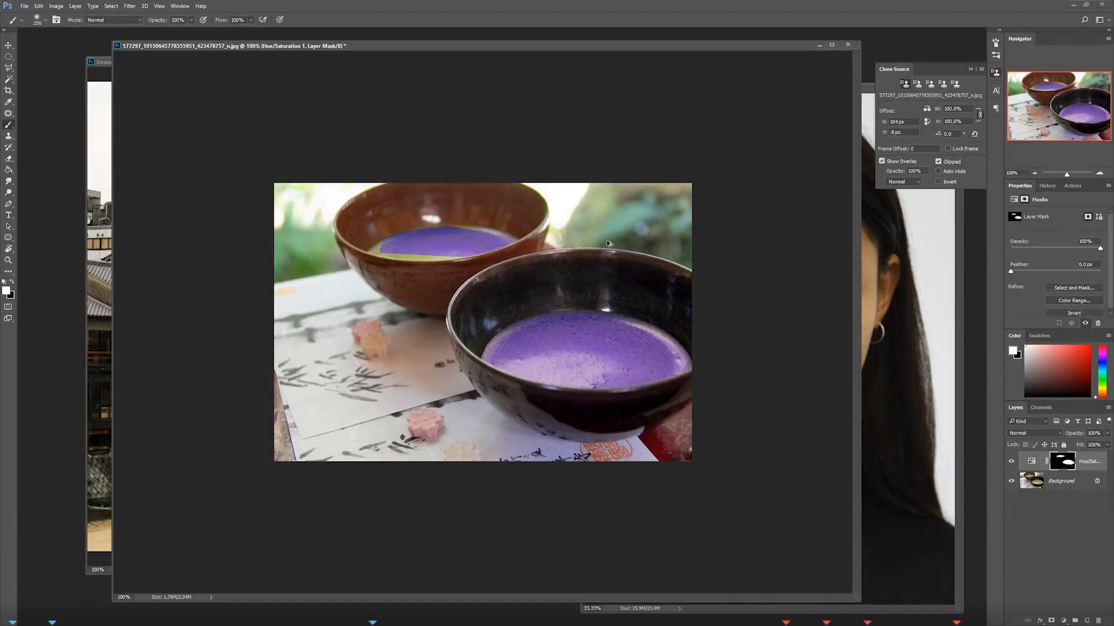
key("ctrl+z")
key("ctrl+z")
Step: Clear the selection around the back bowl's tea and change the brush tip for finer mask painting
left_click_drag(1088, 173, 1076, 174)
left_click_drag(468, 266, 611, 482)
key("ctrl+d")
key("[")
key("[")
key("[")
key("[")
key("[")
key("[")
key("[")
key("[")
key("[")
key("[")
key("[")
key("[")
key("[")
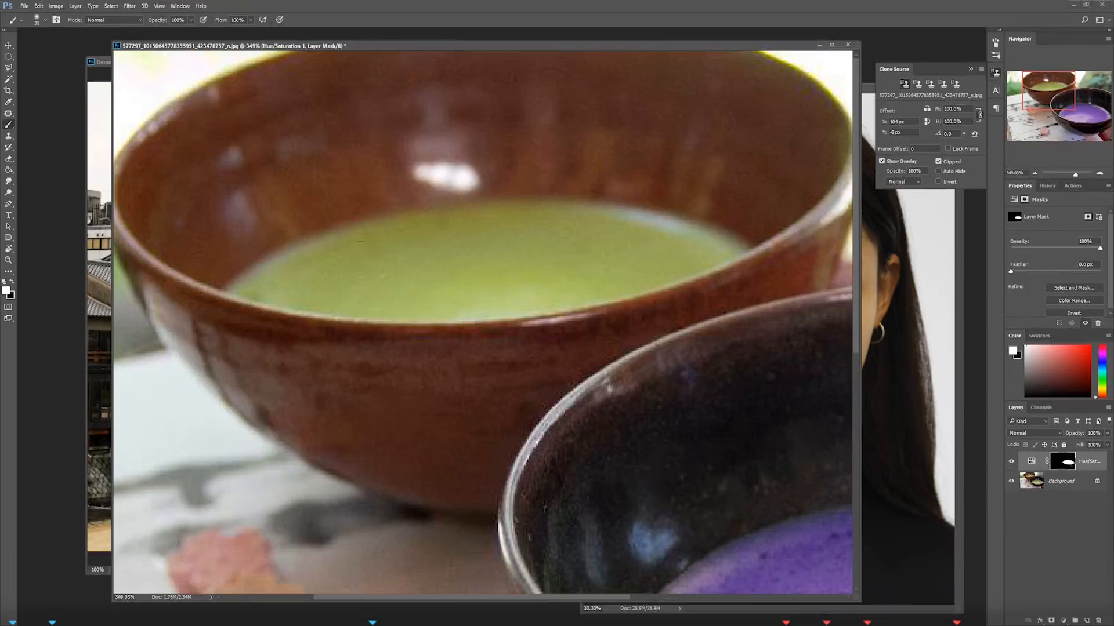
key("[")
left_click(41, 21)
left_click(66, 106)
key("Return")
Step: Paint white on the Hue/Saturation mask along the rear edge of the back bowl's tea with a small brush
key("[")
key("[")
key("[")
key("[")
key("[")
key("[")
key("[")
left_click_drag(263, 279, 329, 247)
key("ctrl+z")
key("[")
mouse_move(252, 281)
left_mouse_down()
mouse_move(341, 236)
mouse_move(545, 209)
mouse_move(725, 249)
left_mouse_up()
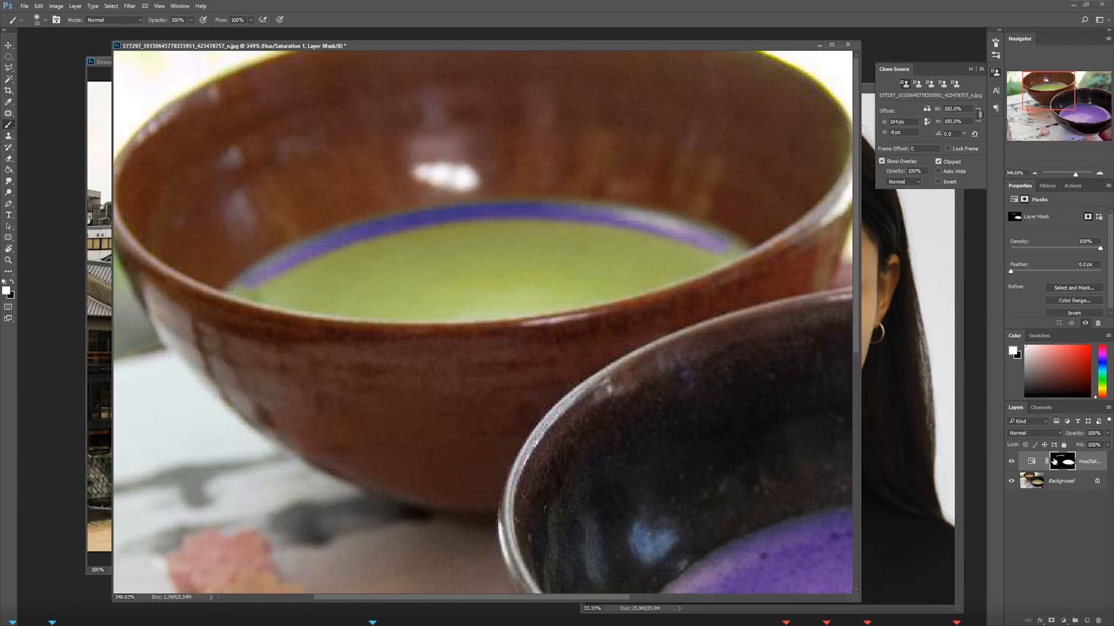
Step: Paint the rest of the back bowl's tea white on the Hue/Saturation mask to turn it purple
mouse_move(293, 268)
left_mouse_down()
mouse_move(482, 222)
mouse_move(620, 244)
mouse_move(542, 233)
mouse_move(673, 235)
mouse_move(656, 256)
mouse_move(704, 250)
mouse_move(529, 288)
mouse_move(284, 265)
mouse_move(236, 286)
mouse_move(335, 242)
mouse_move(296, 238)
mouse_move(236, 289)
mouse_move(271, 297)
mouse_move(392, 257)
mouse_move(345, 271)
mouse_move(330, 291)
mouse_move(457, 283)
mouse_move(316, 292)
mouse_move(444, 295)
left_mouse_up()
key("bracketleft")
key("bracketleft")
key("bracketright")
key("bracketright")
key("bracketright")
key("bracketright")
key("bracketleft")
mouse_move(378, 285)
left_mouse_down()
mouse_move(571, 293)
mouse_move(667, 264)
mouse_move(632, 289)
mouse_move(588, 264)
mouse_move(505, 256)
mouse_move(697, 243)
left_mouse_up()
key("bracketleft")
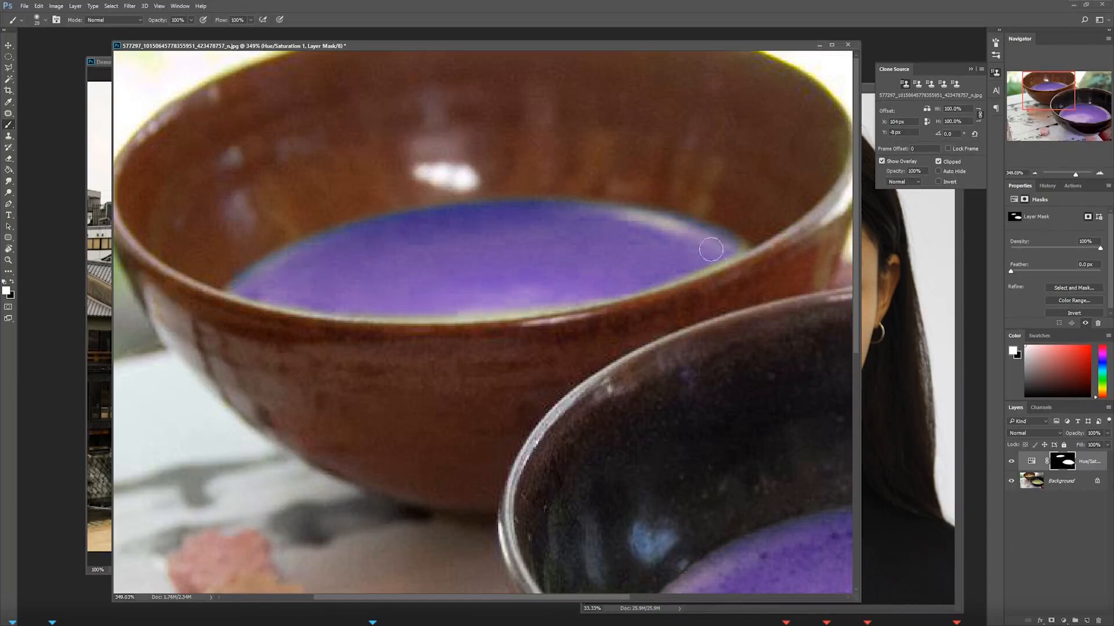
left_click(1035, 172)
left_click(1034, 173)
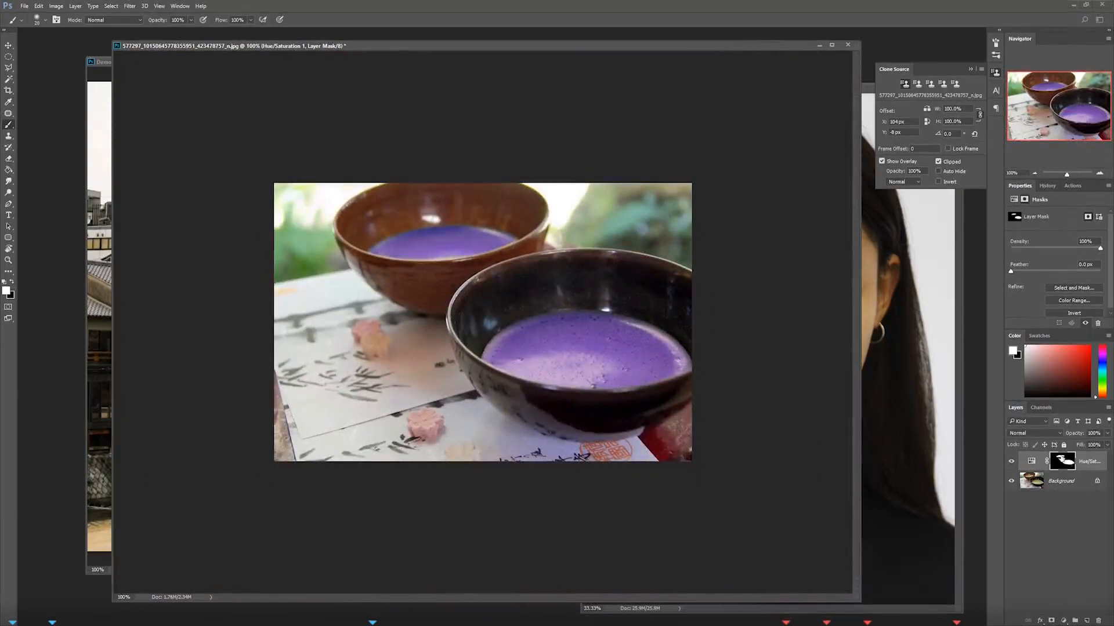
Step: Bring the Untitled-1 portrait document forward and show it in full-screen mode with the menu bar
left_click(1066, 481)
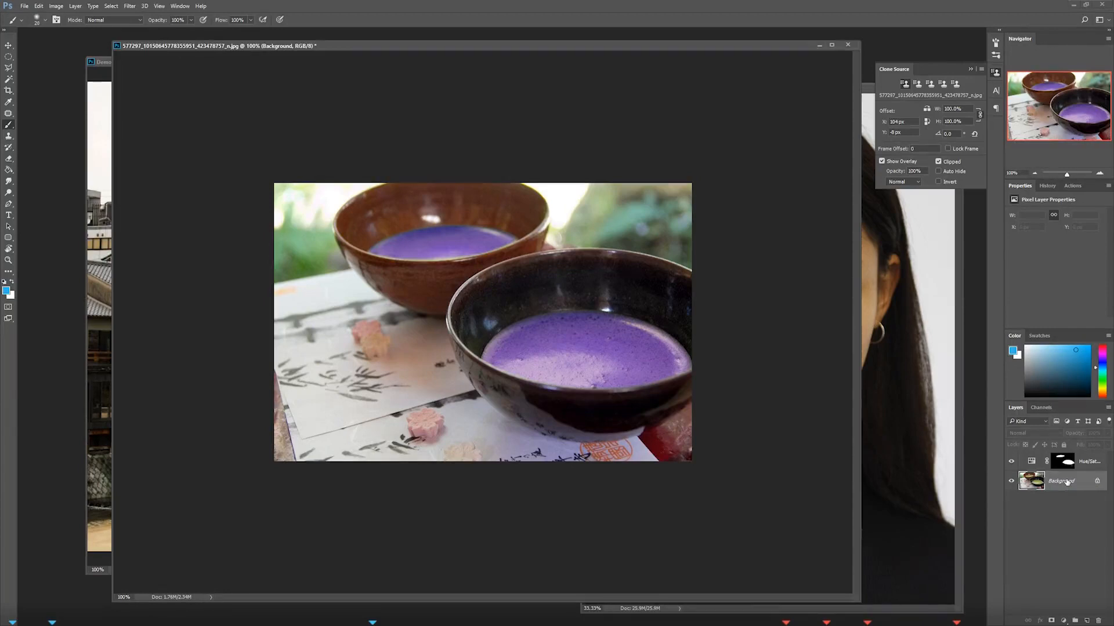
left_click(955, 297)
left_click_drag(797, 91, 489, 64)
left_click(996, 73)
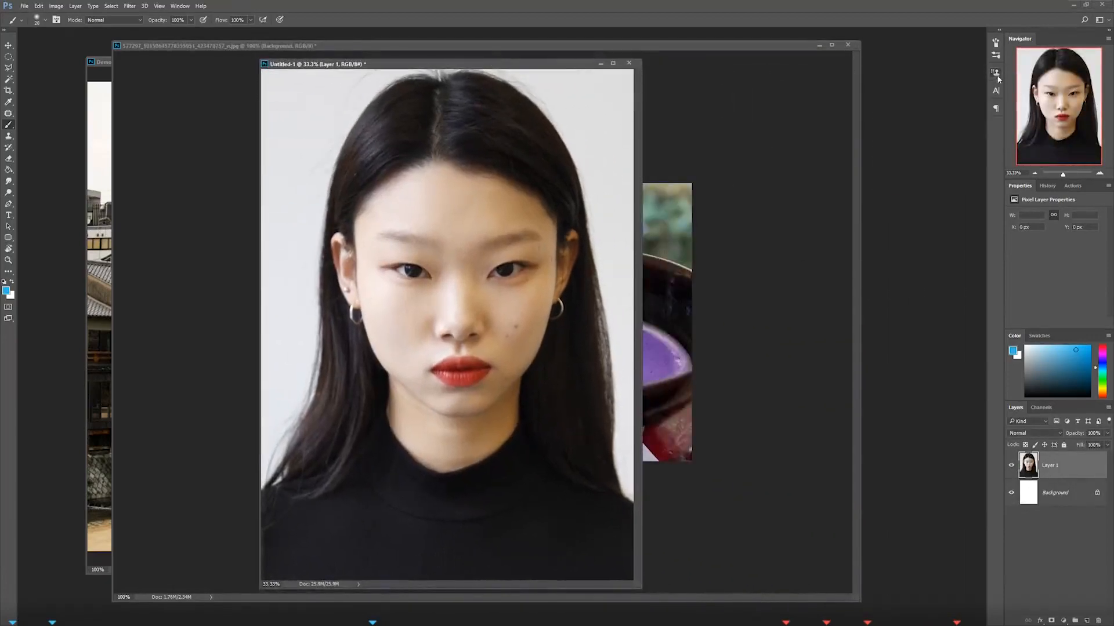
left_click_drag(482, 67, 500, 68)
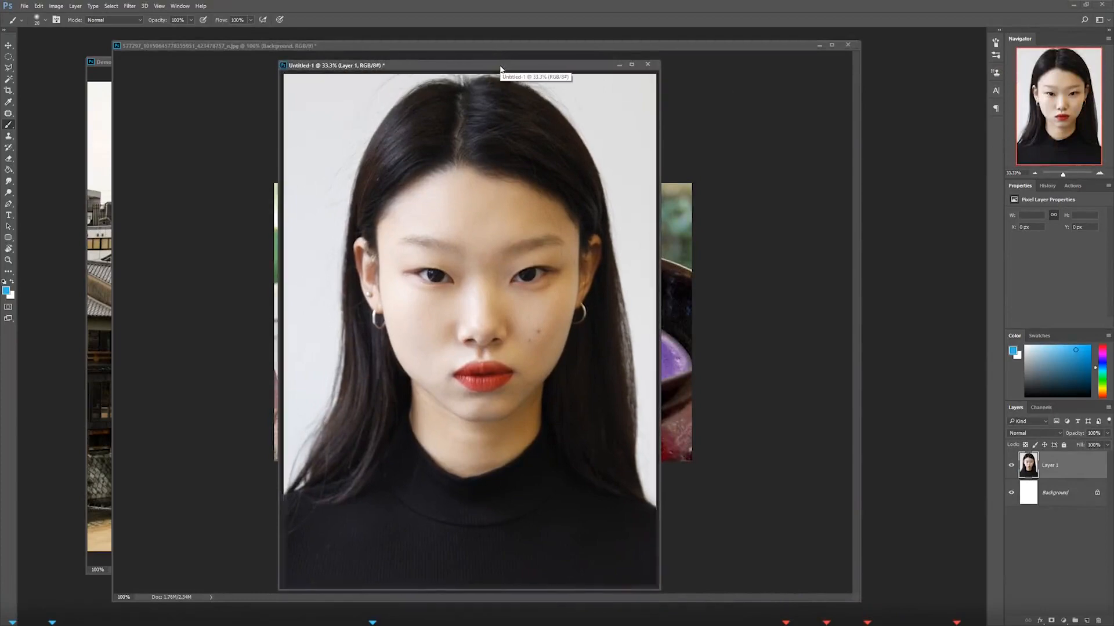
key("f")
left_click_drag(646, 397, 580, 419)
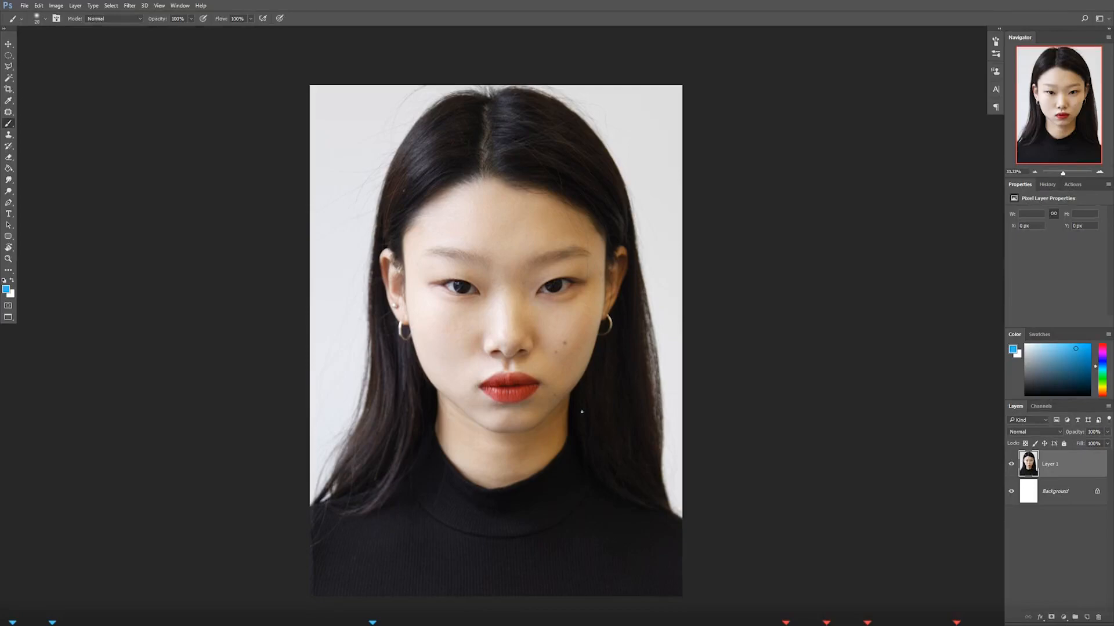
Step: Examine the Patch, Spot Healing Brush, Clone Stamp and Healing Brush tools on the portrait
key("j")
scroll(676, 352, "up", 1)
mouse_move(528, 297)
left_mouse_down()
mouse_move(577, 358)
mouse_move(586, 331)
left_mouse_up()
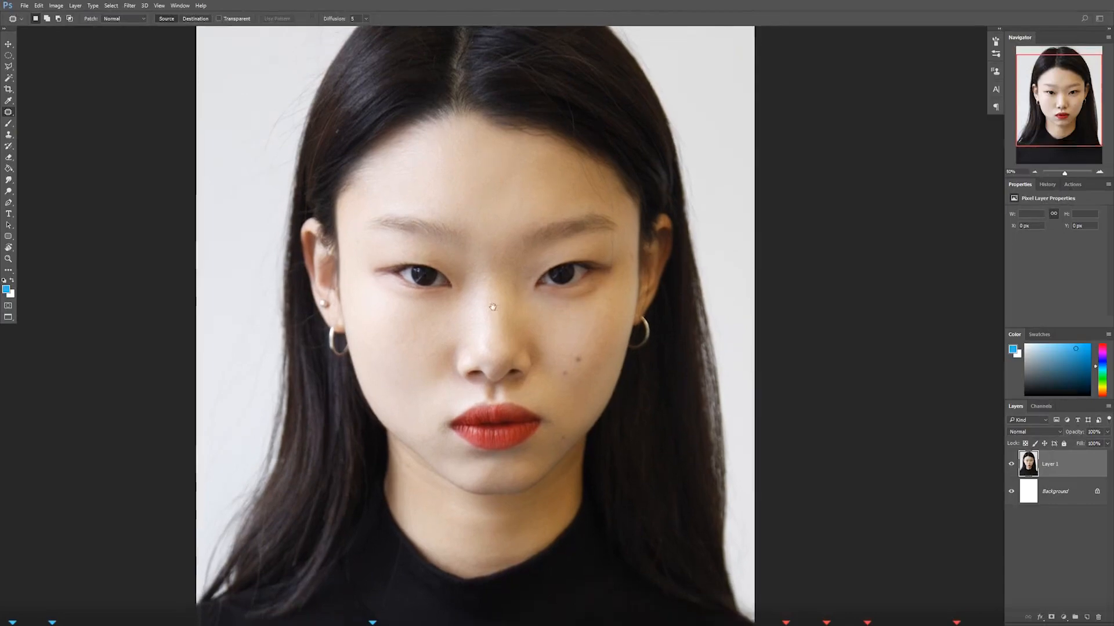
key("b")
key("bracketright")
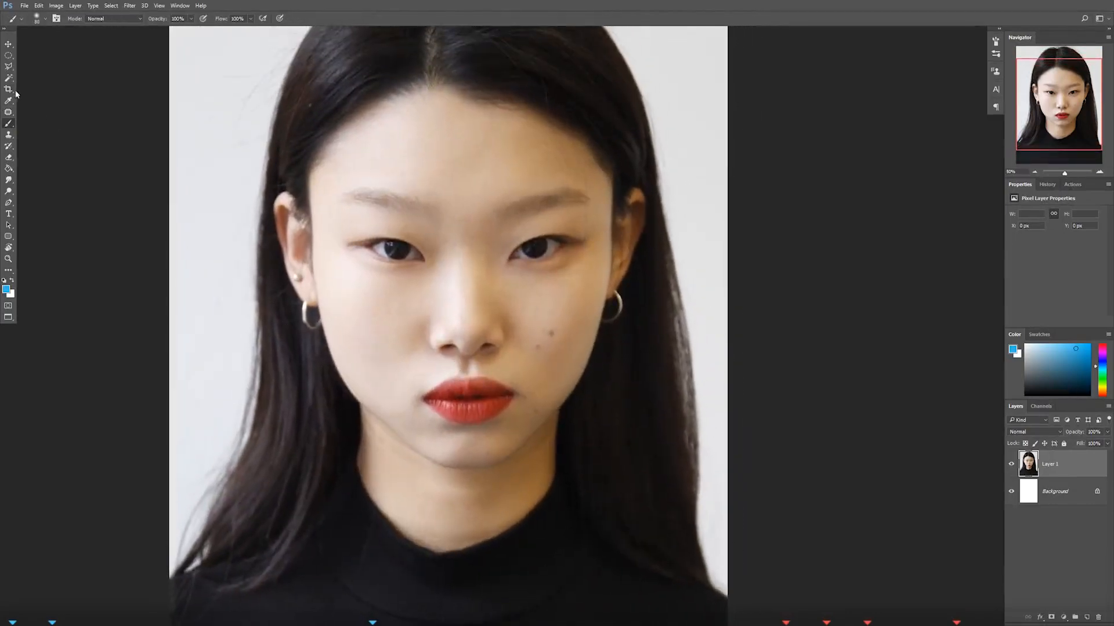
left_click(8, 112)
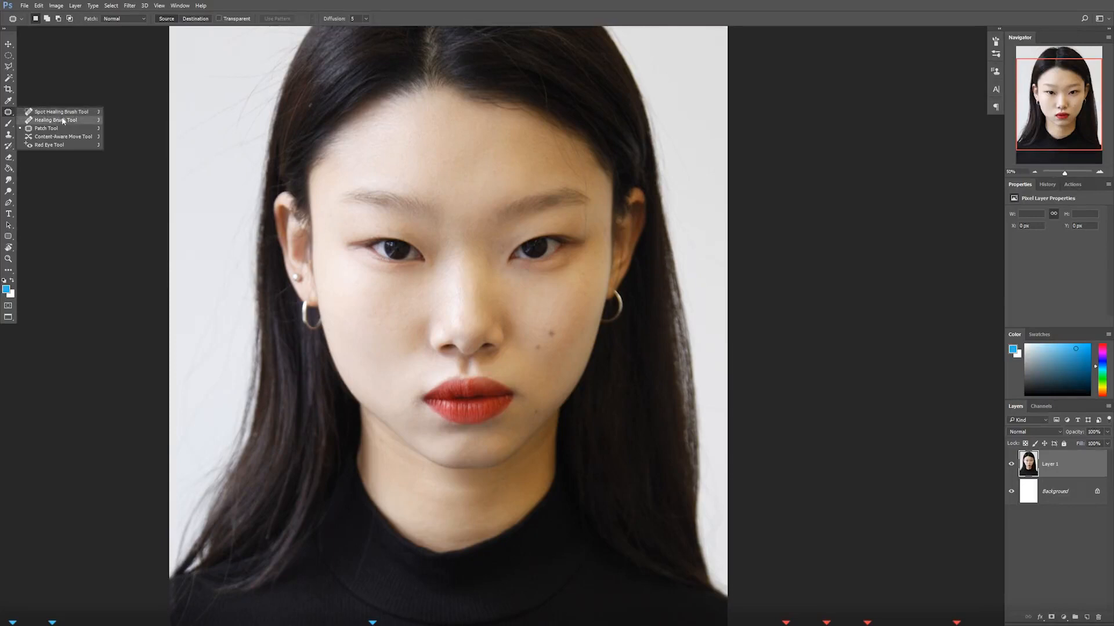
left_click(50, 112)
left_click(12, 134)
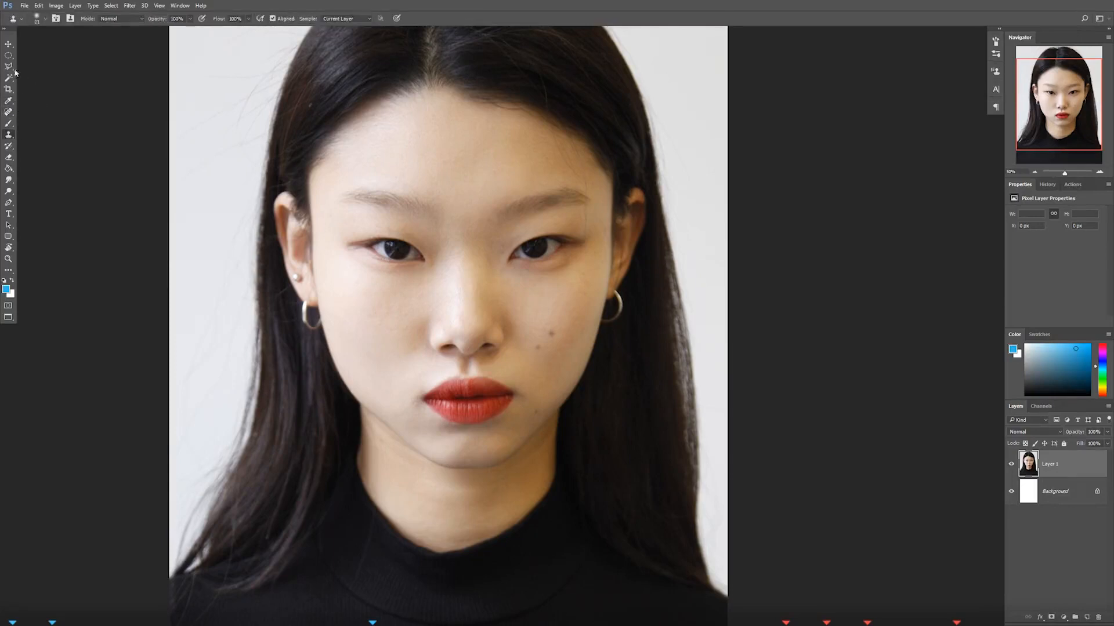
left_click(10, 112)
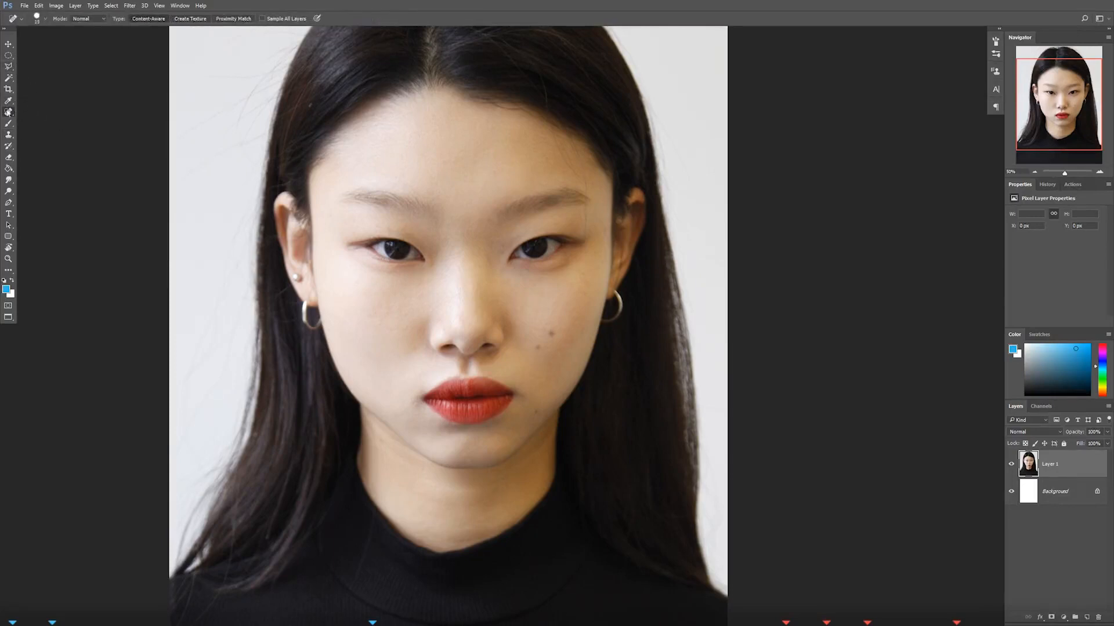
right_click(10, 111)
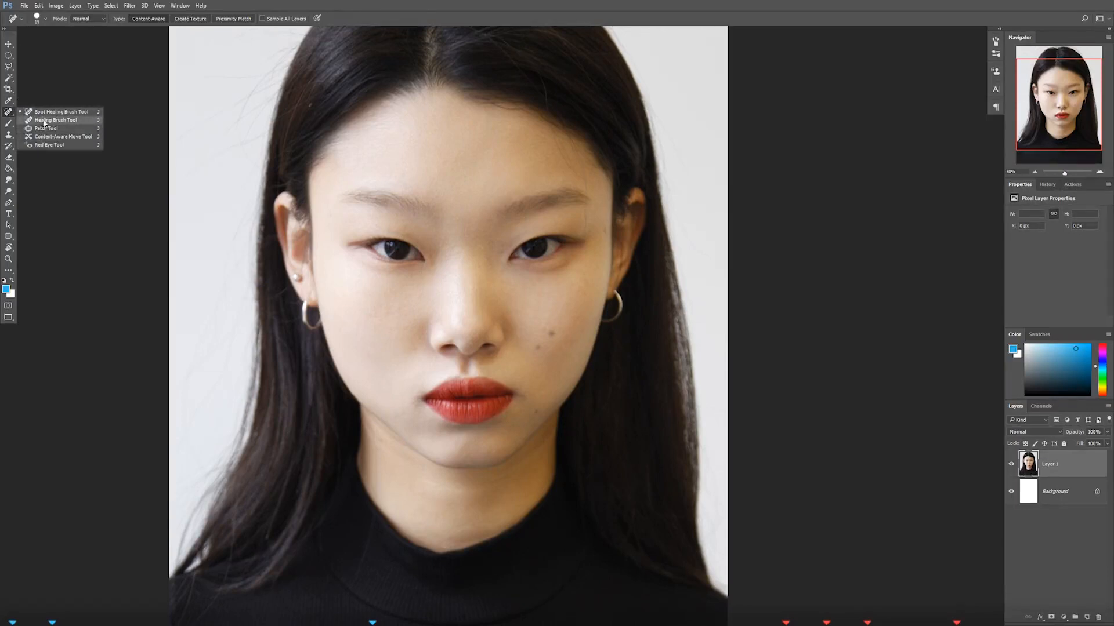
left_click(44, 121)
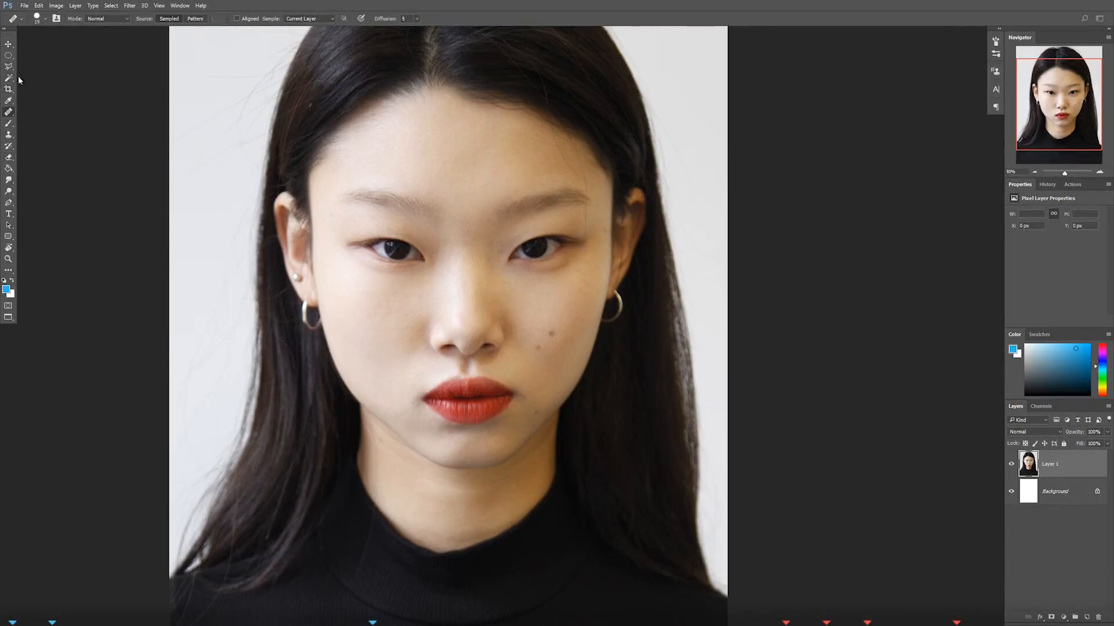
left_click(10, 113)
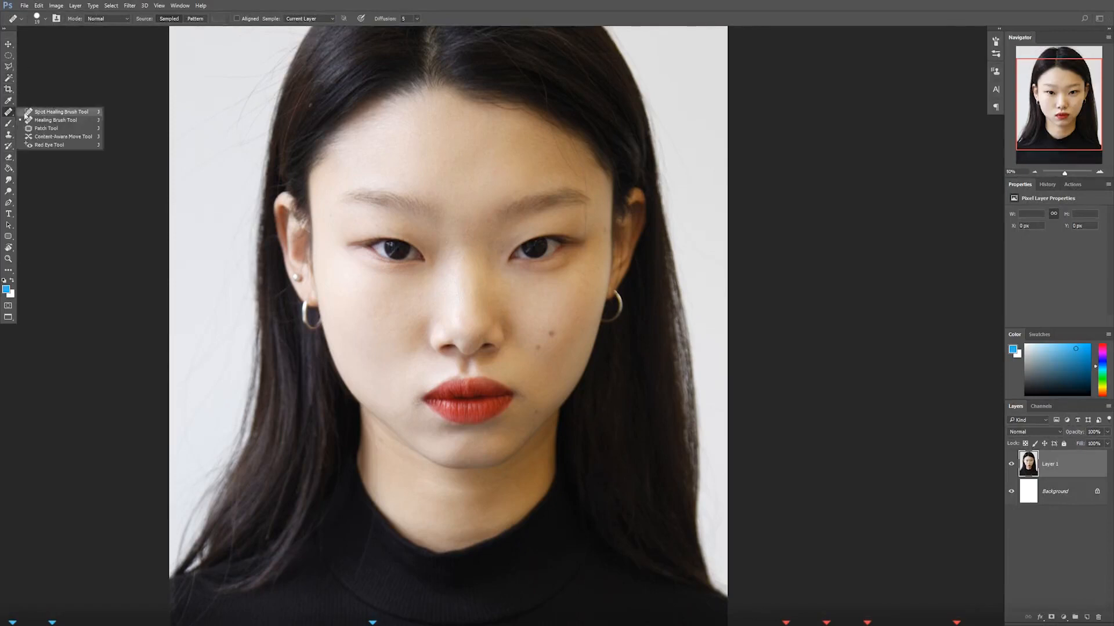
Step: Remove the moles on the portrait's cheek and beside the mouth with the Content-Aware Spot Healing Brush
left_click(57, 112)
scroll(464, 333, "right", 1)
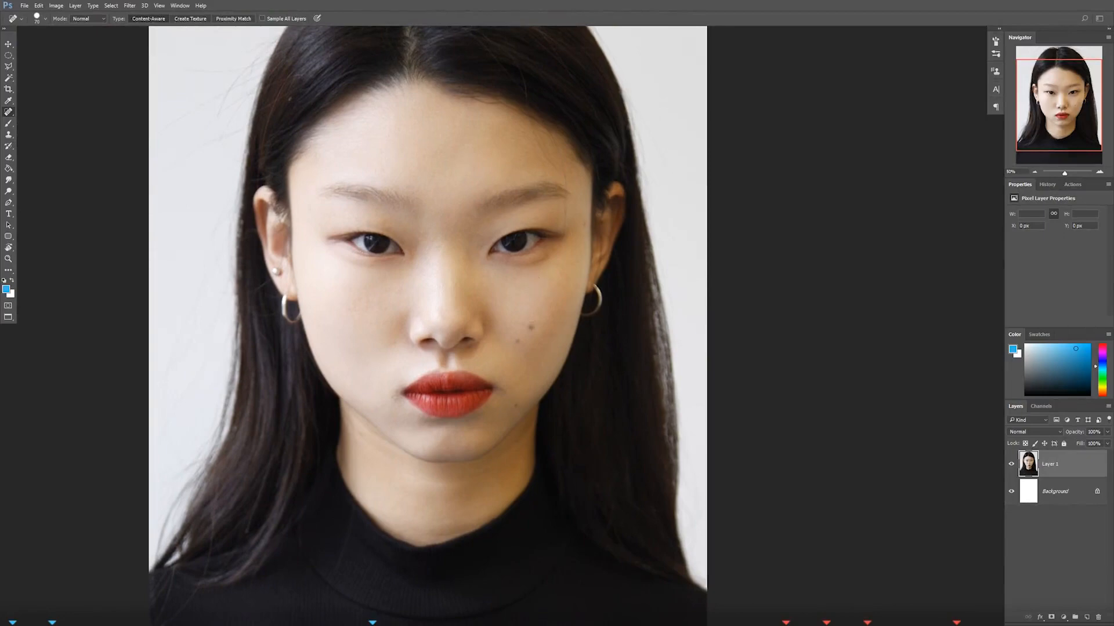
key("bracketright")
key("bracketleft")
key("bracketright")
key("bracketright")
left_click(531, 328)
left_click(517, 341)
left_click(515, 402)
left_click(584, 224)
Step: Paint over the portrait's eye on the image's right side with a much larger Spot Healing Brush
key("bracketright")
key("bracketright")
key("bracketright")
key("bracketright")
key("bracketright")
key("bracketright")
key("bracketright")
key("bracketright")
mouse_move(496, 255)
left_mouse_down()
mouse_move(539, 236)
mouse_move(548, 247)
mouse_move(511, 250)
left_mouse_up()
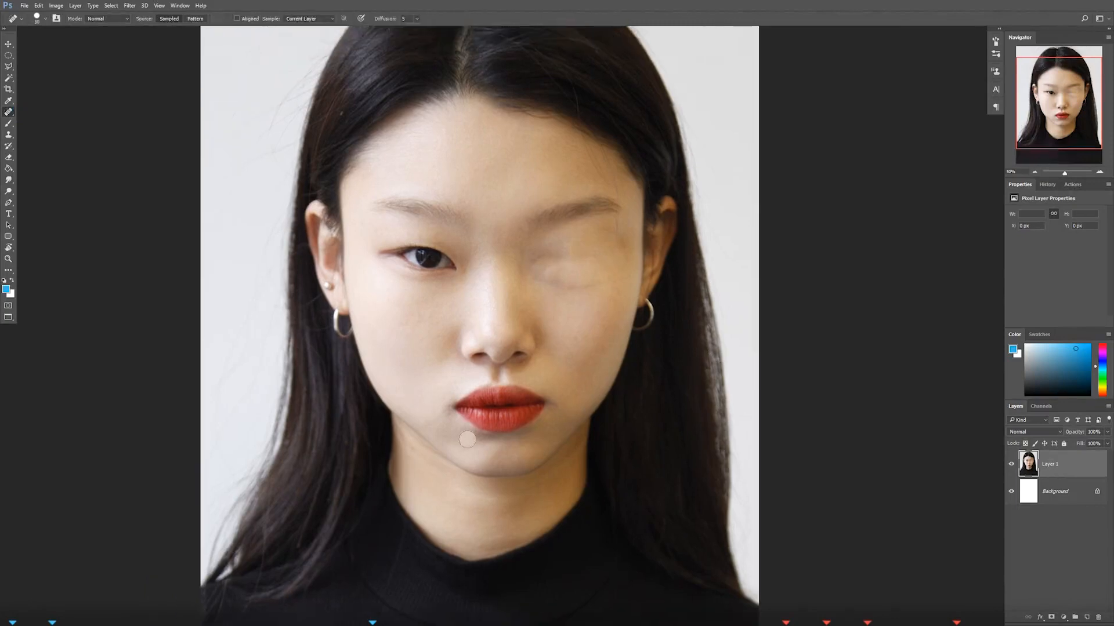
Step: Sample clean cheek skin with the Healing Brush and paint it over the side of the nose
right_click(8, 110)
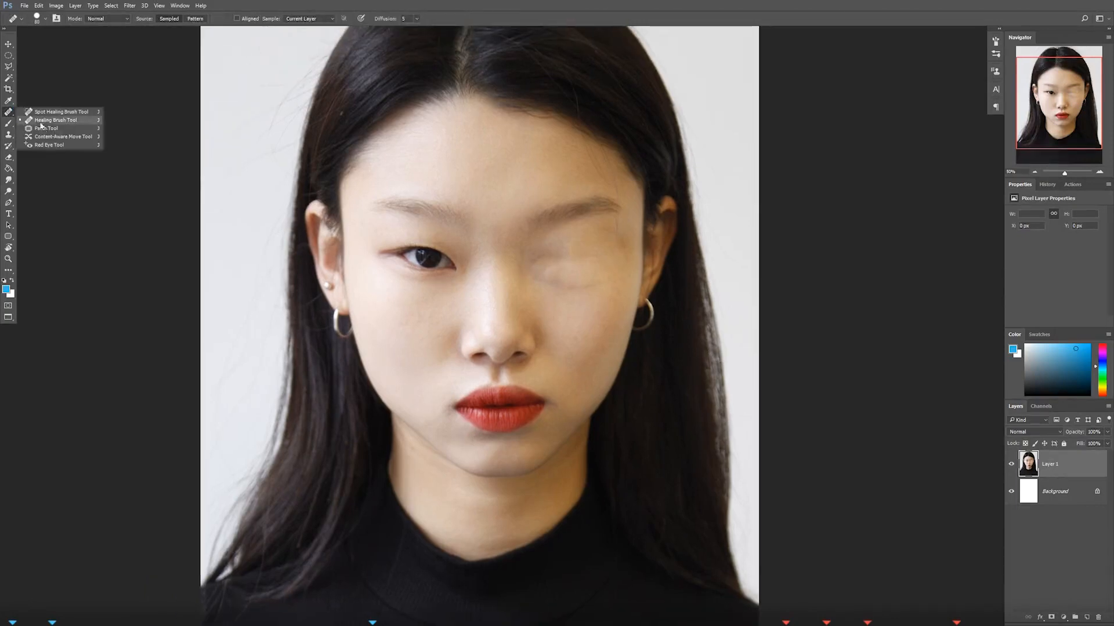
left_click(170, 319)
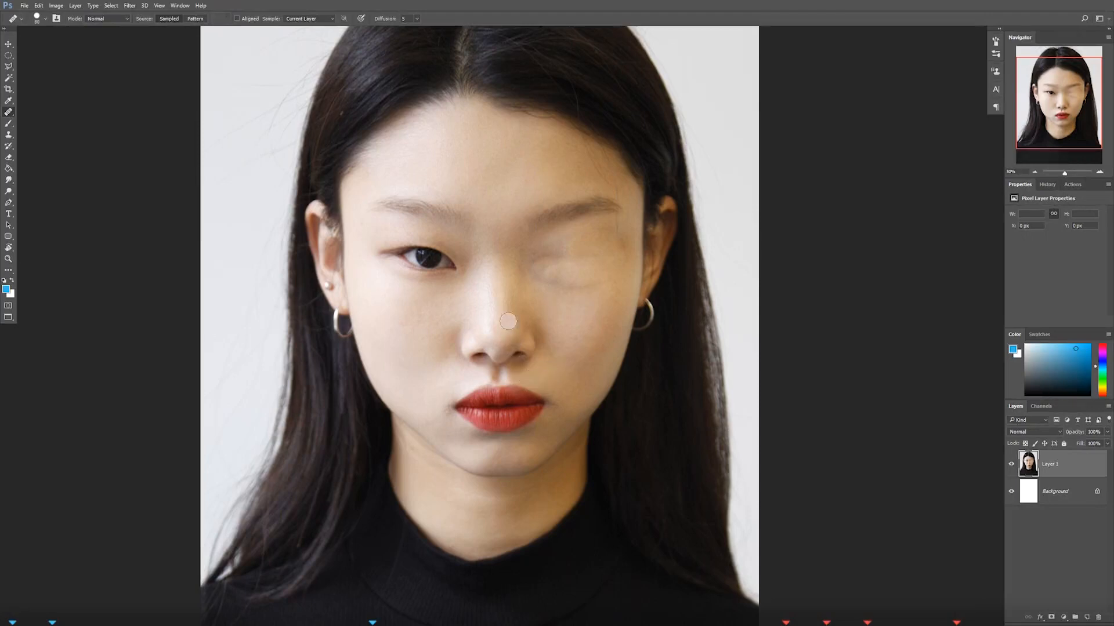
left_click(470, 301, "alt")
left_click(402, 311, "alt")
mouse_move(467, 327)
left_mouse_down()
mouse_move(485, 310)
mouse_move(467, 330)
left_mouse_up()
left_click(457, 331)
left_click(568, 286)
left_click_drag(463, 345, 457, 354)
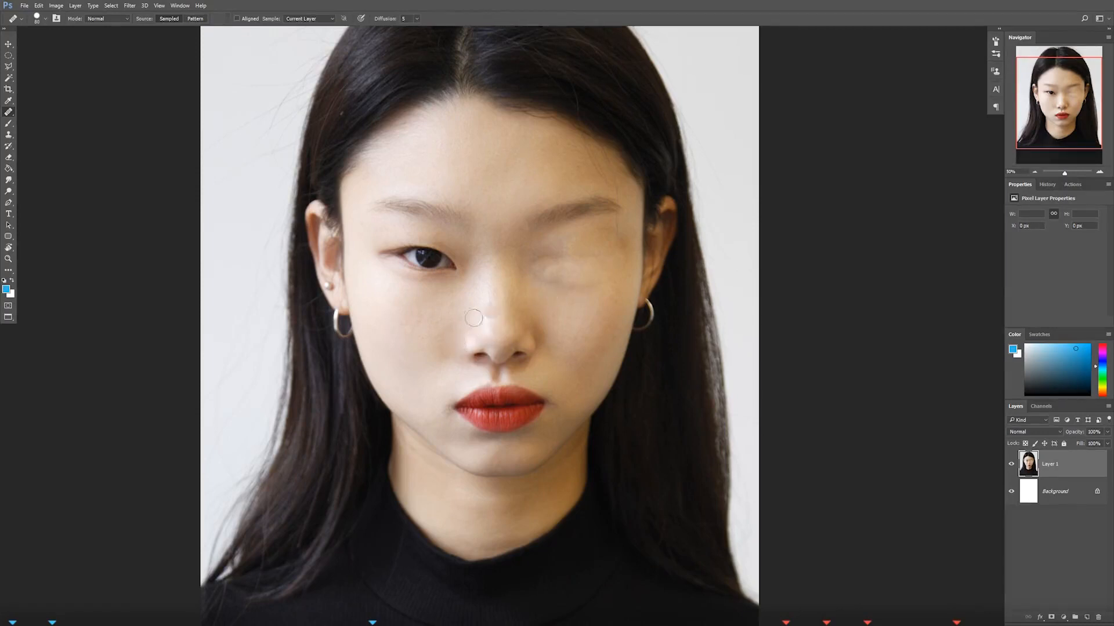
Step: Try sampling the remaining eye with the Healing Brush and stamping it on the nose, and undo it
key("alt")
left_click(428, 255, "alt")
left_click(467, 338)
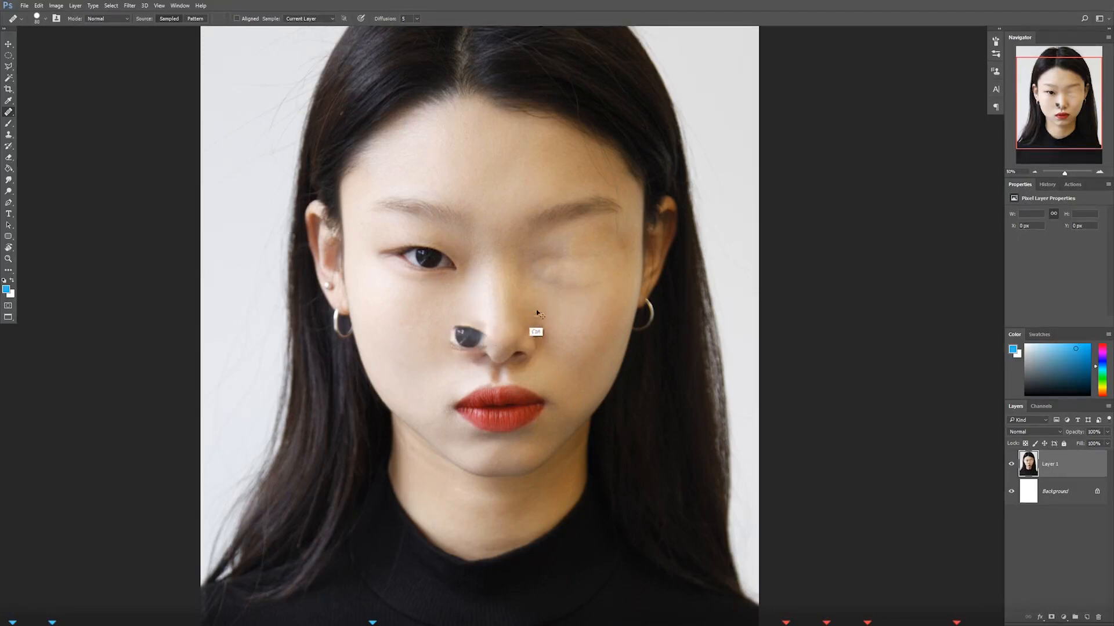
key("ctrl+z")
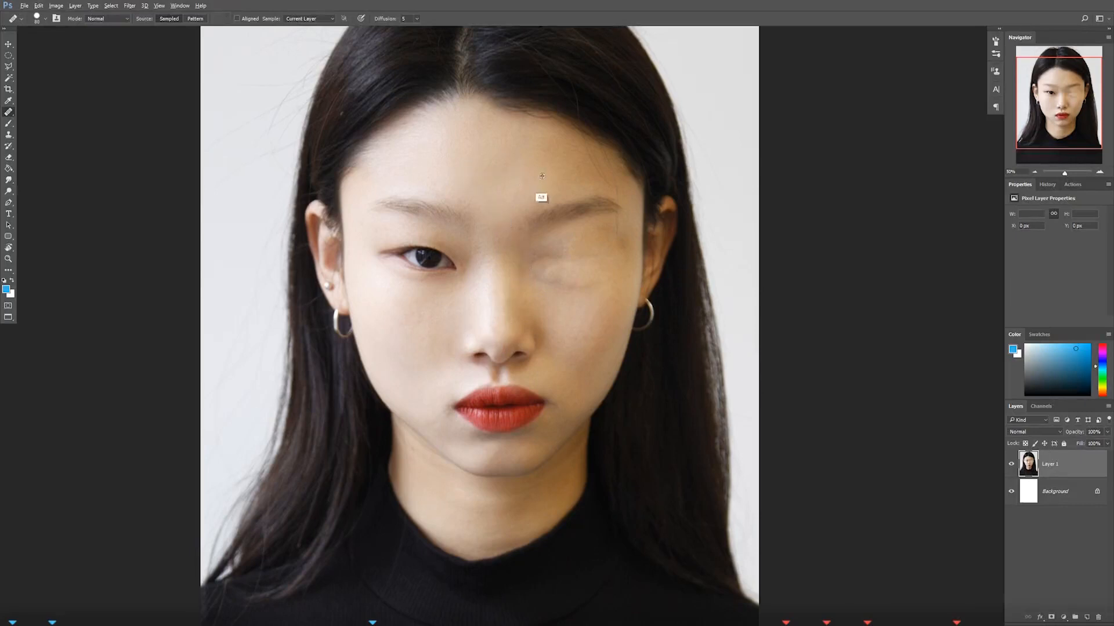
Step: Sample forehead skin with the Healing Brush and paint out both nostrils
left_click(490, 194, "alt")
left_click(520, 355)
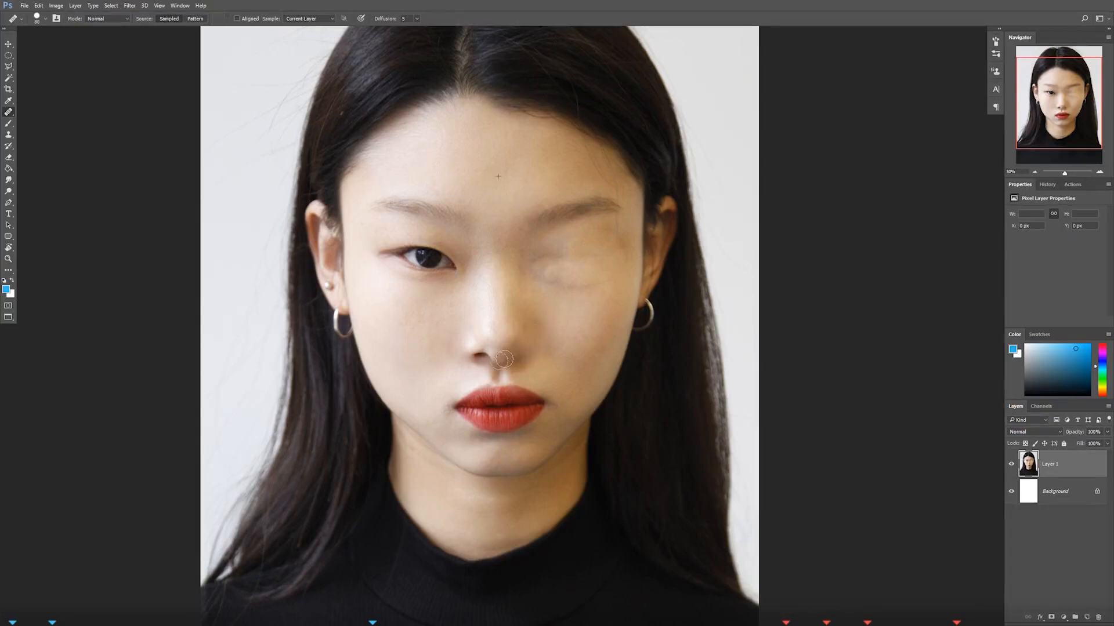
left_click(481, 356)
left_click(494, 350)
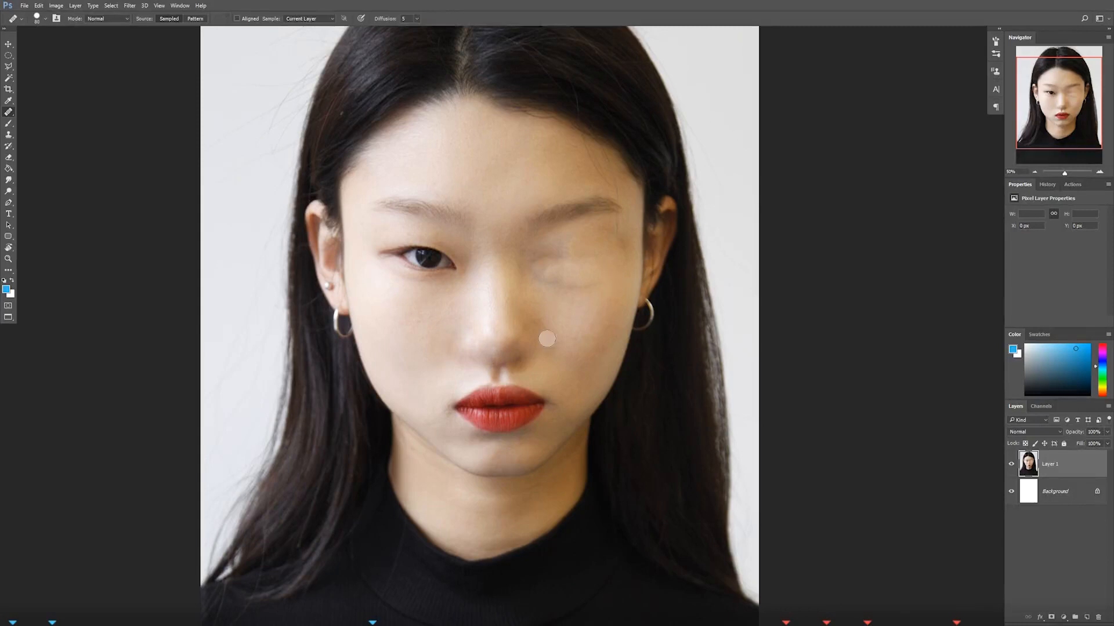
Step: Switch to the Patch Tool for retouching the portrait
right_click(9, 111)
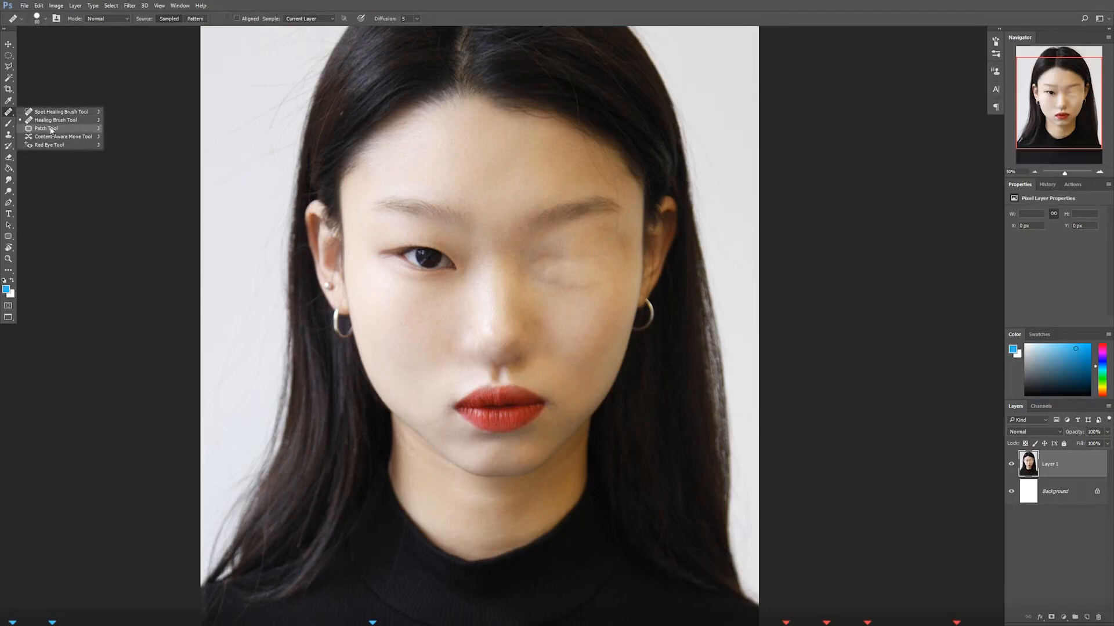
left_click(46, 129)
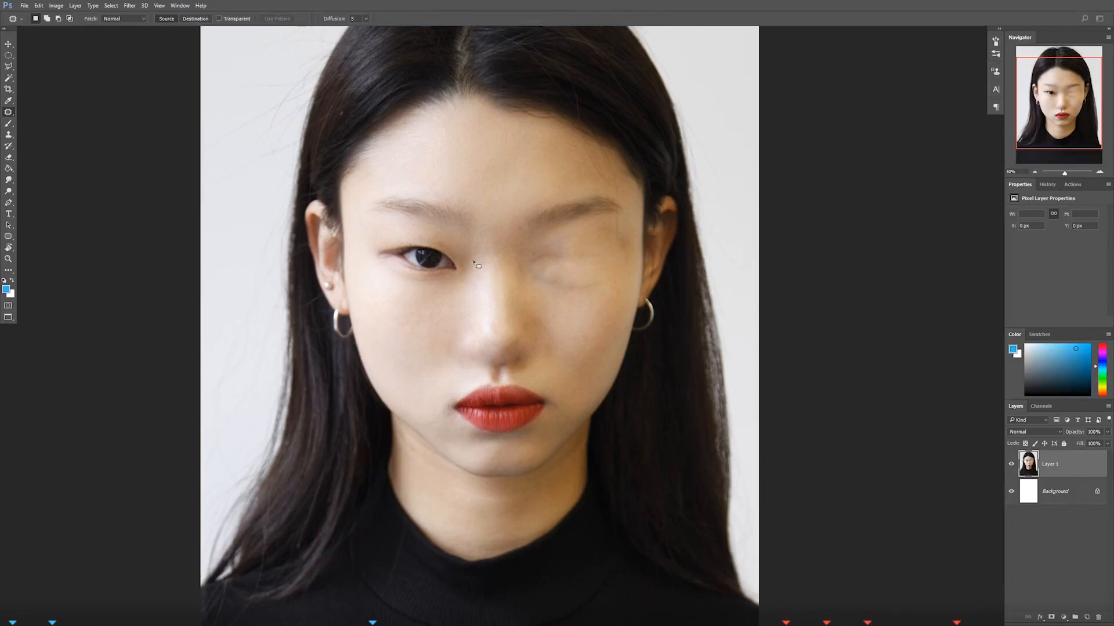
Step: Outline the open eye with the Lasso tool and try moving the selected pixels over the blank eye area
mouse_move(455, 243)
left_mouse_down()
mouse_move(377, 237)
mouse_move(400, 293)
mouse_move(488, 243)
left_mouse_up()
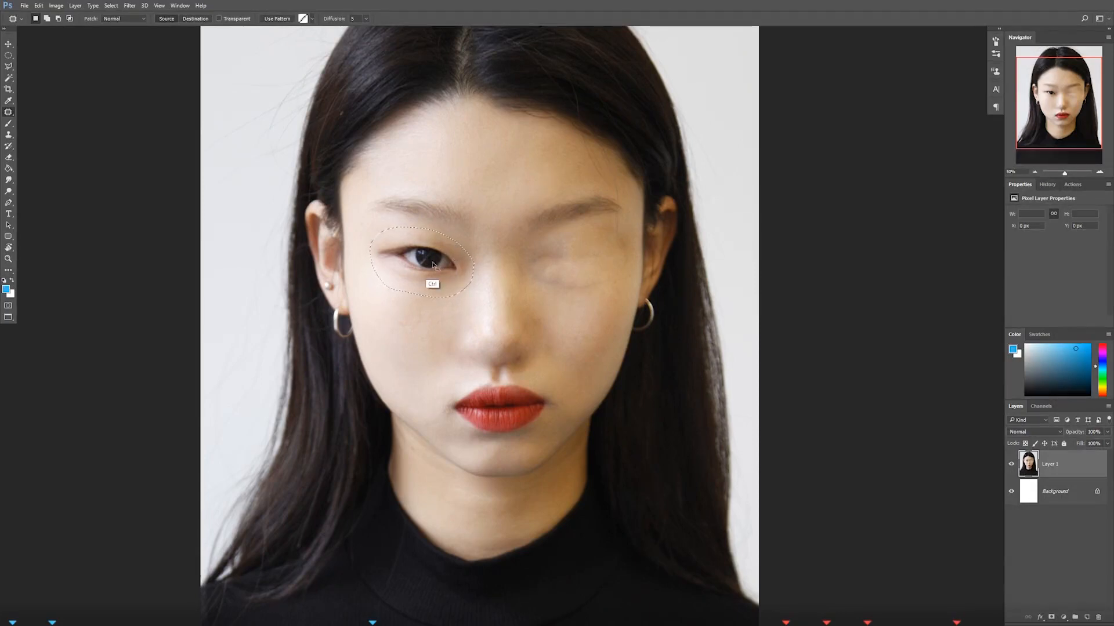
key("ctrl+d")
left_click(8, 55)
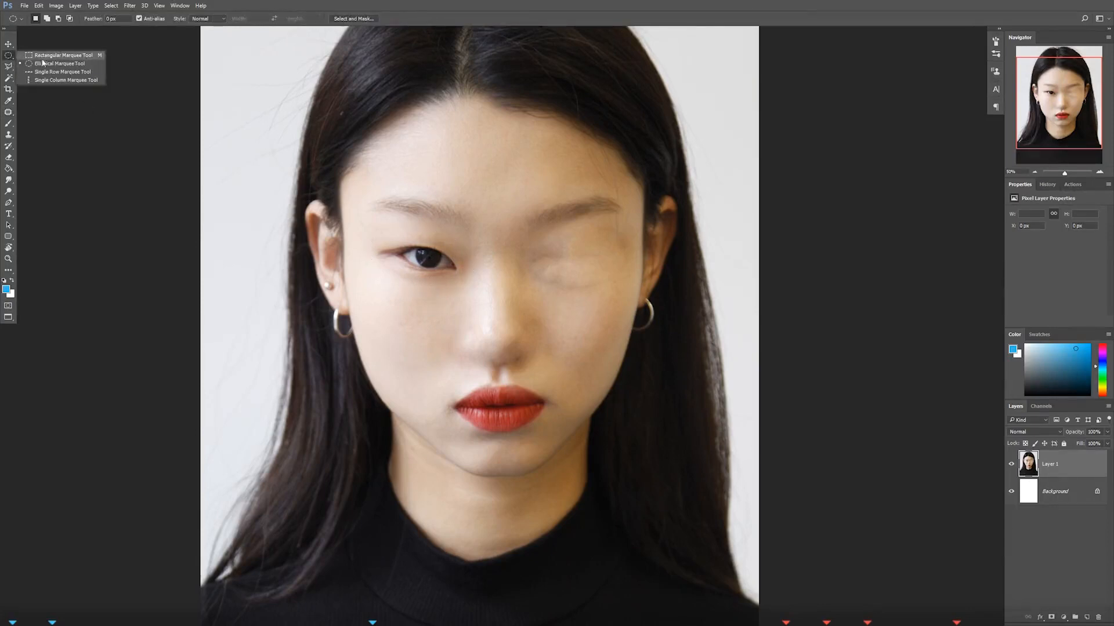
left_click(8, 66)
left_click(36, 69)
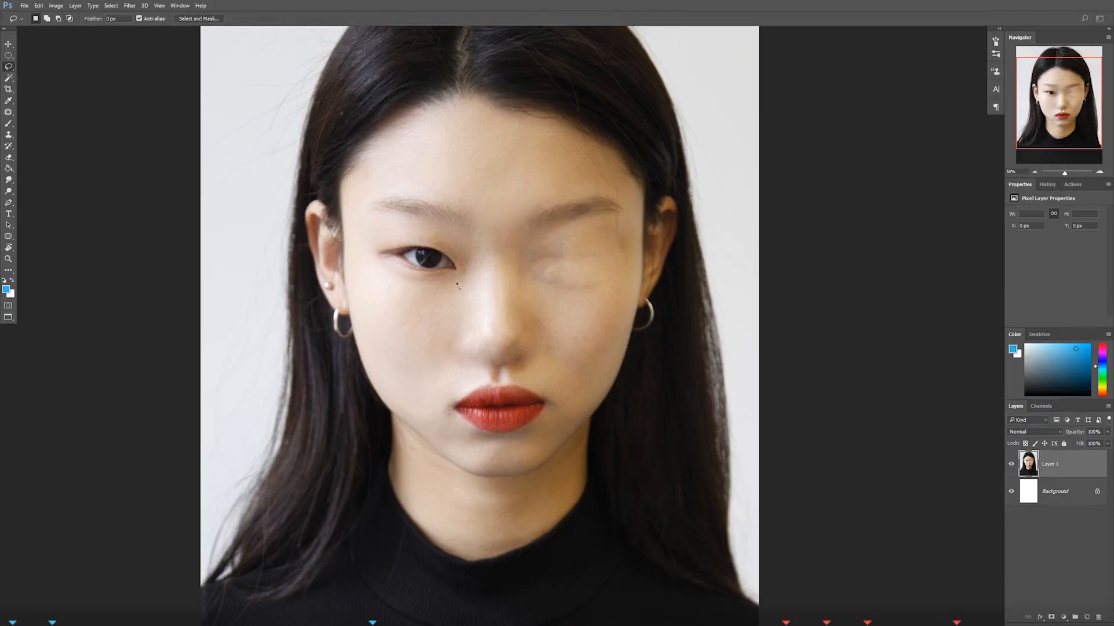
mouse_move(458, 293)
left_mouse_down()
mouse_move(391, 231)
mouse_move(484, 247)
mouse_move(459, 293)
left_mouse_up()
mouse_move(459, 274)
left_mouse_down()
mouse_move(536, 265)
mouse_move(592, 296)
mouse_move(582, 269)
left_mouse_up()
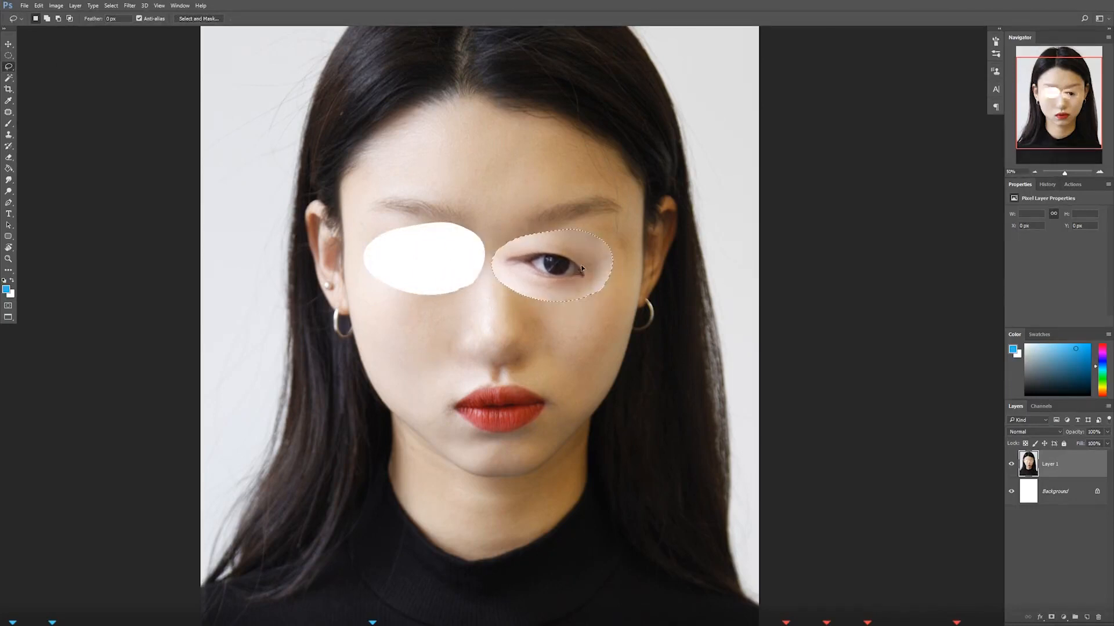
Step: Undo the eye move and retry shifting the lassoed eye across the face, undoing further attempts
key("ctrl+z")
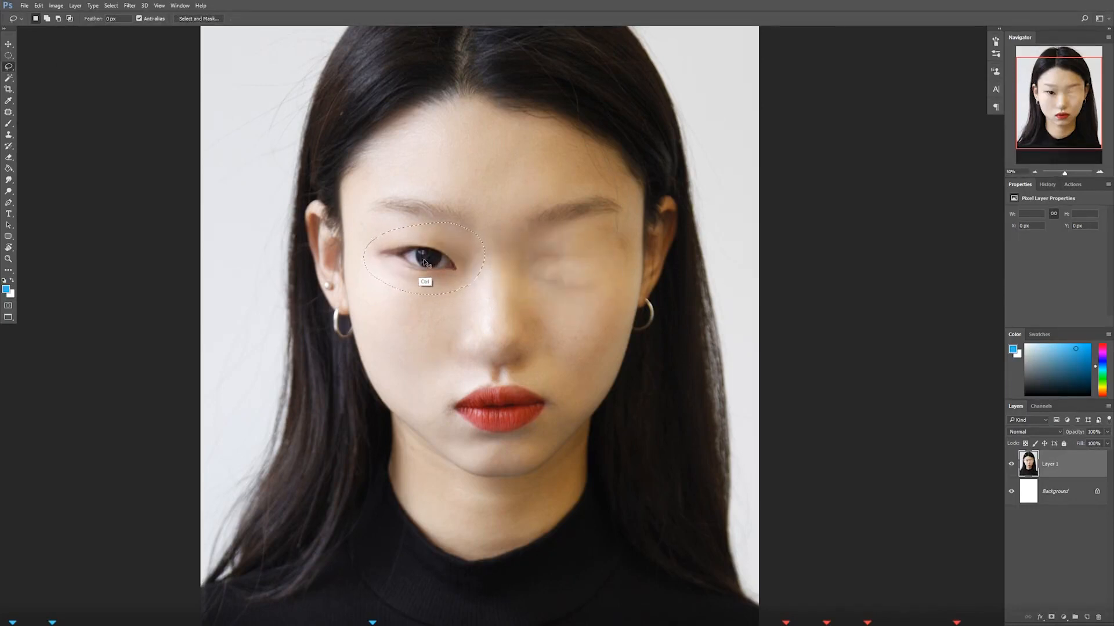
left_click_drag(426, 263, 577, 264)
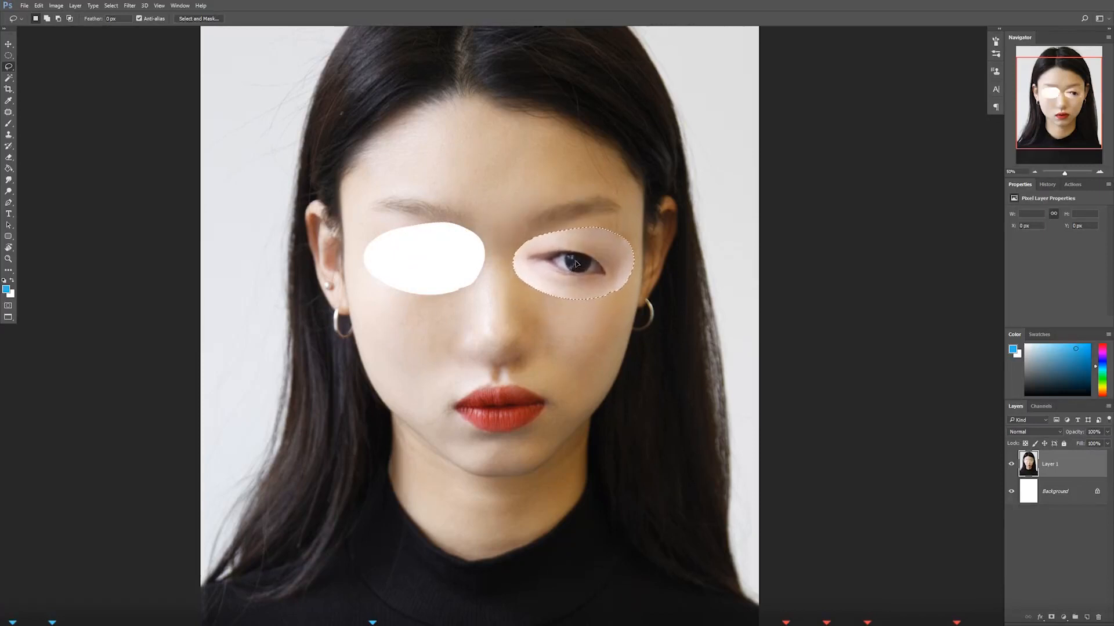
key("ctrl+z")
key("ctrl+z")
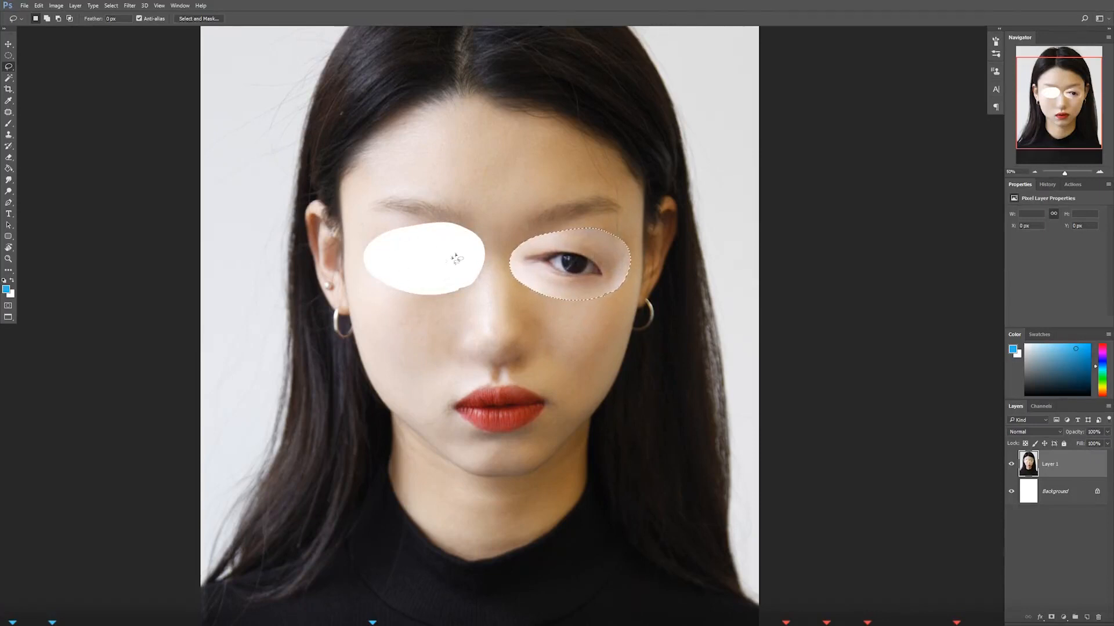
key("ctrl+z")
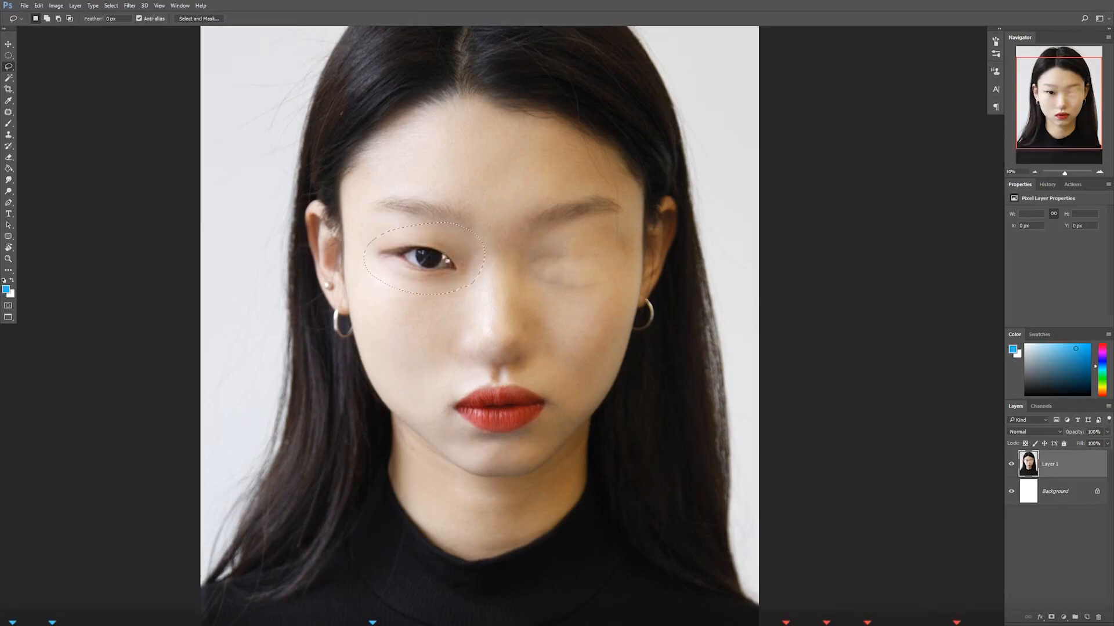
left_click_drag(432, 259, 496, 253)
key("ctrl+z")
left_click_drag(420, 261, 568, 265)
Step: Try the Patch tool in Source mode by outlining the open eye and sampling from the blank eye area
left_click(7, 113)
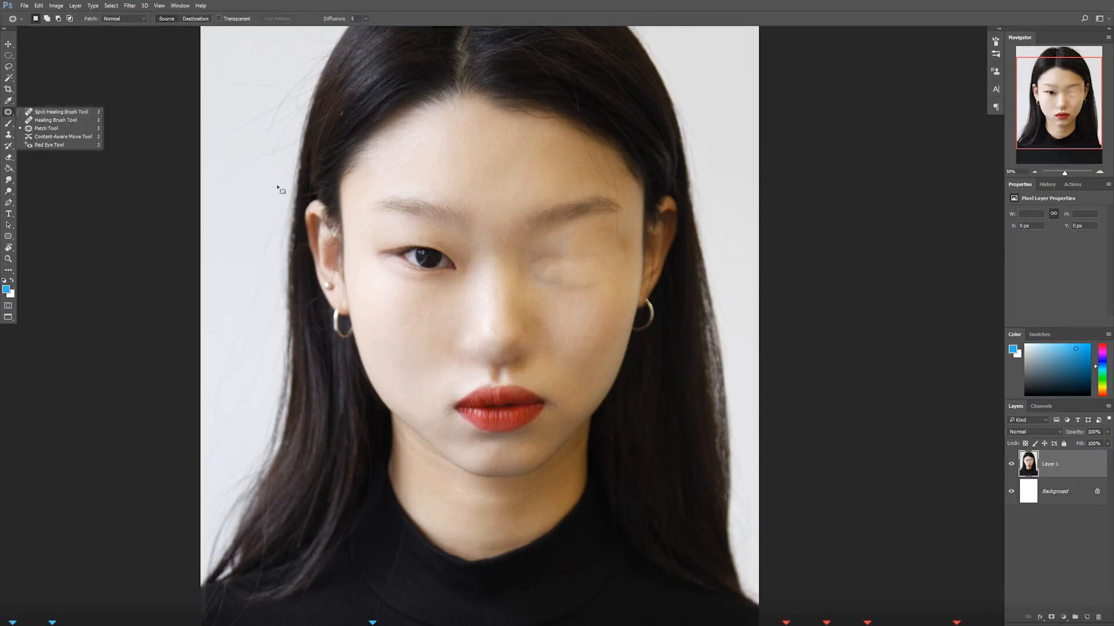
left_click(404, 283)
mouse_move(400, 285)
left_mouse_down()
mouse_move(372, 271)
mouse_move(389, 228)
mouse_move(440, 224)
mouse_move(486, 258)
mouse_move(471, 291)
mouse_move(404, 293)
left_mouse_up()
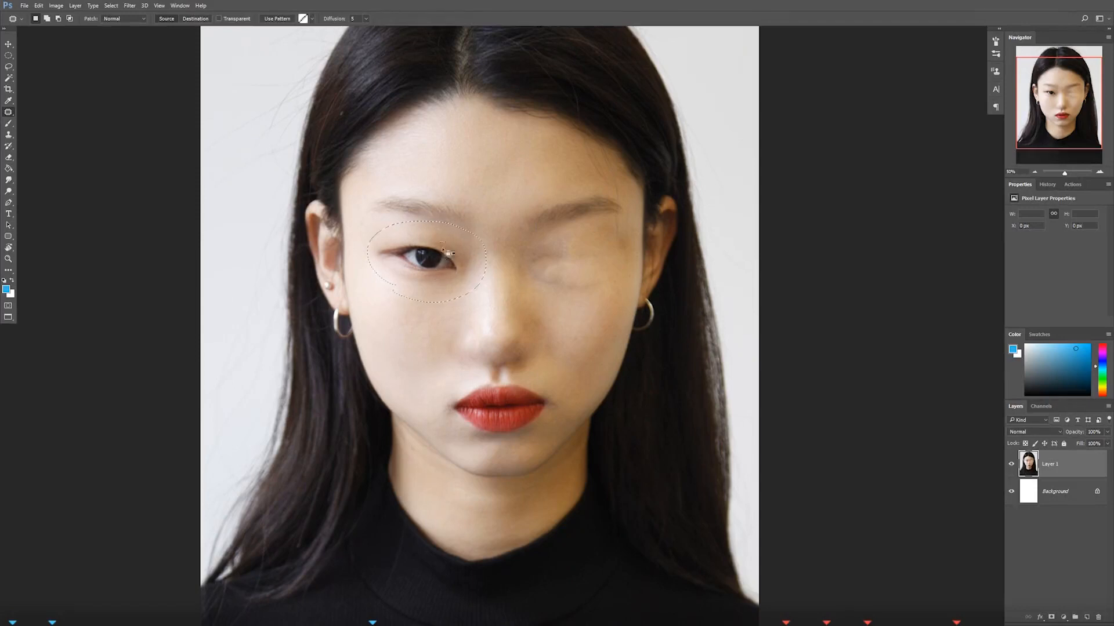
left_click_drag(435, 264, 571, 261)
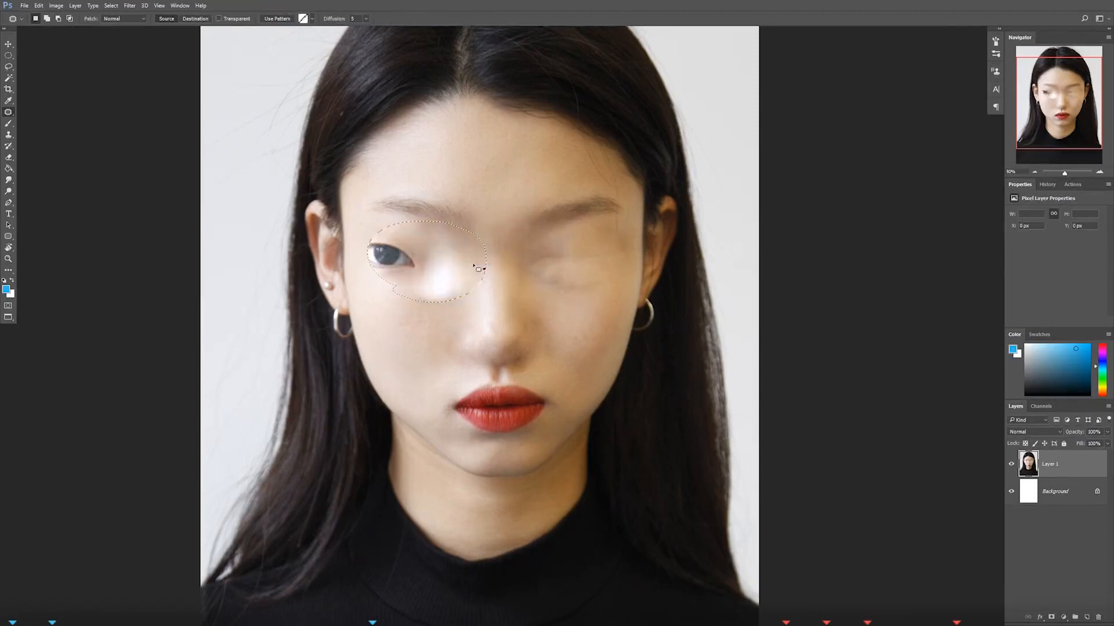
Step: Patch the blank eye area using the open eye as the source, and clear the selection
mouse_move(567, 234)
left_mouse_down()
mouse_move(528, 245)
mouse_move(528, 288)
mouse_move(587, 302)
mouse_move(620, 288)
mouse_move(624, 264)
mouse_move(600, 233)
mouse_move(563, 234)
left_mouse_up()
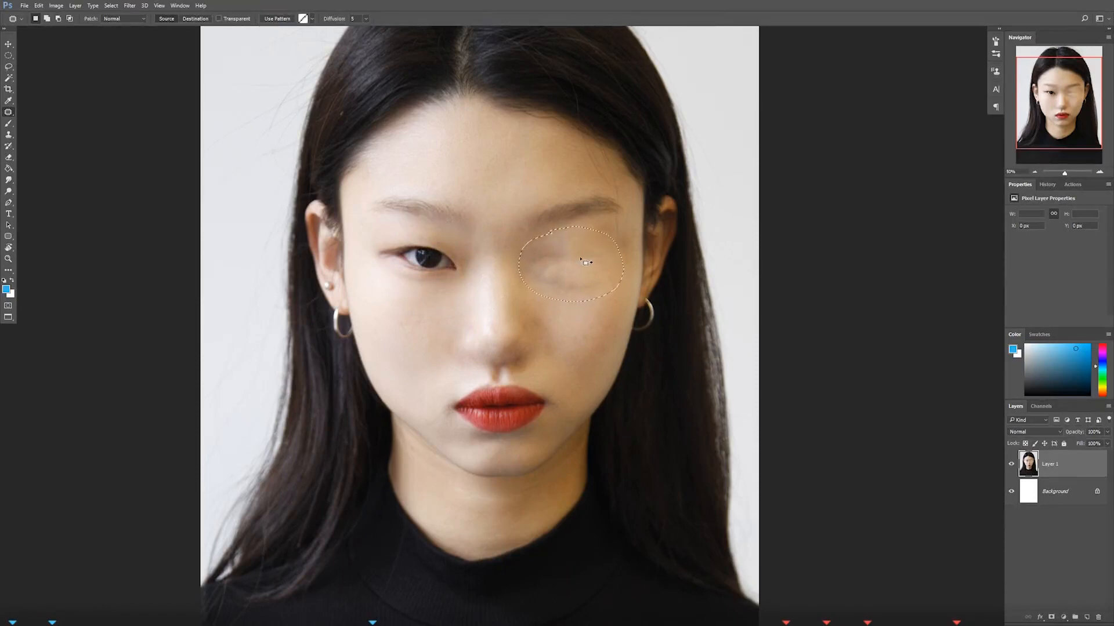
left_click_drag(573, 268, 428, 268)
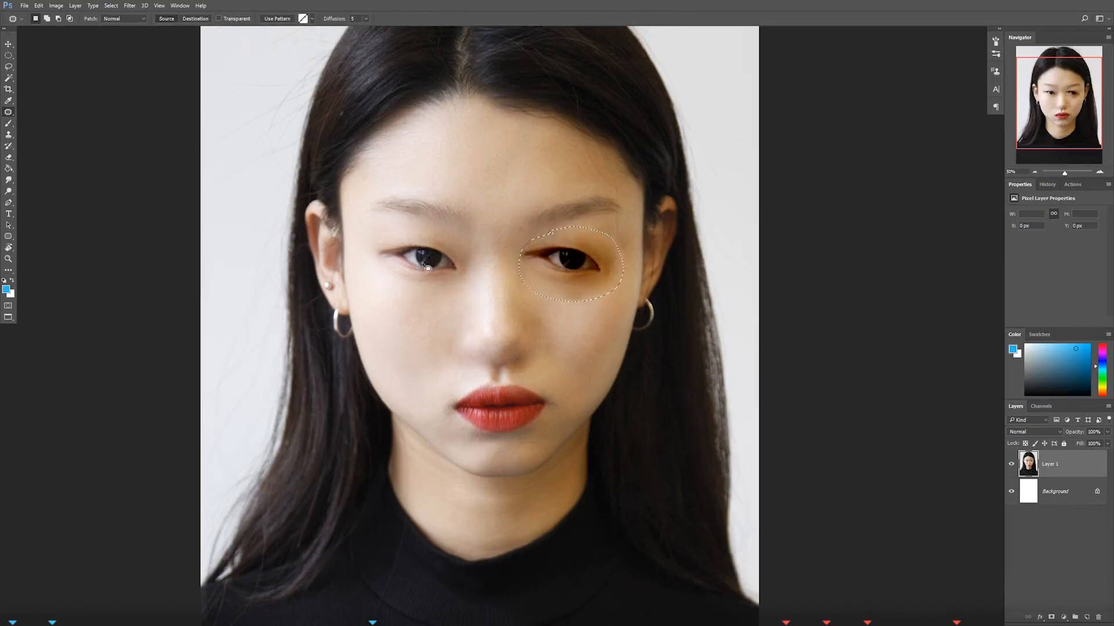
key("ctrl+d")
Step: Patch an oval area on the black sweater's chest using the lips as the source, and clear the selection
left_click_drag(548, 407, 552, 336)
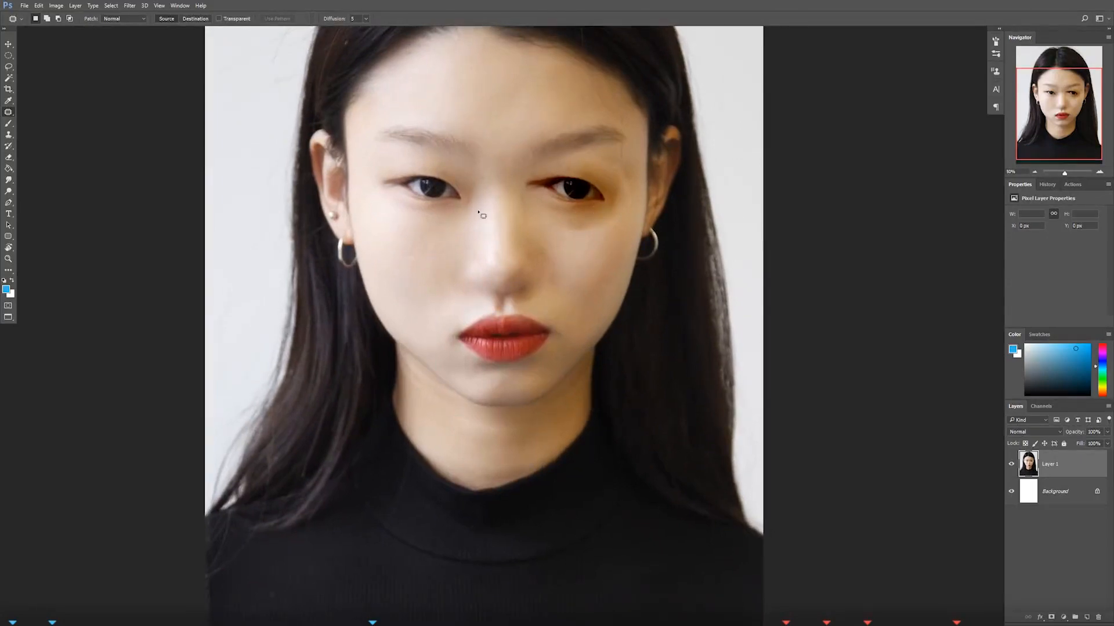
left_click_drag(520, 525, 504, 455)
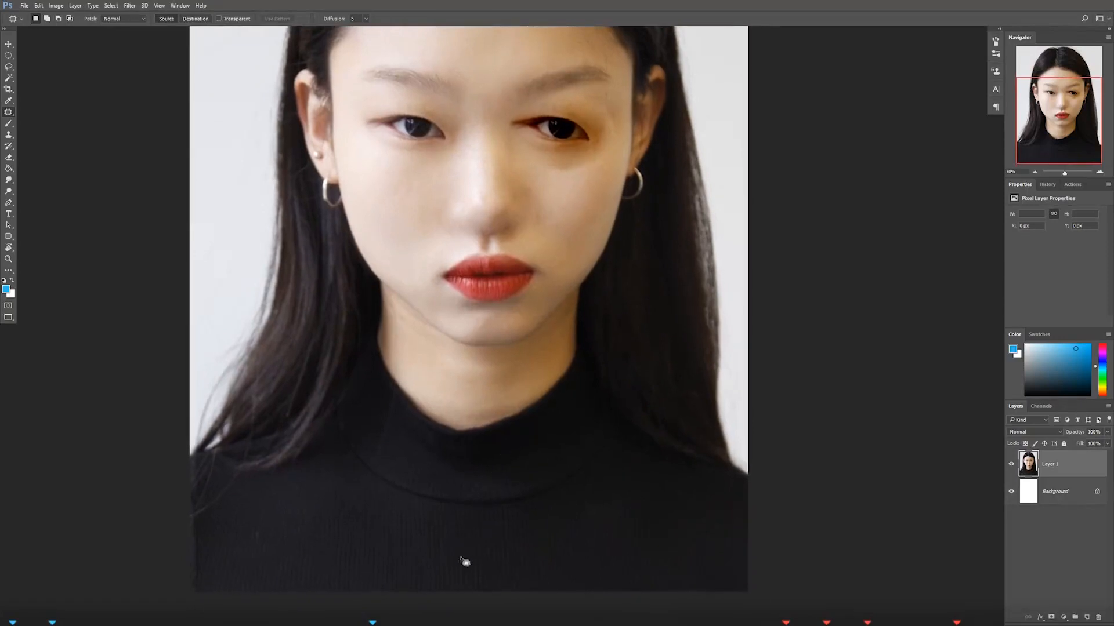
mouse_move(448, 575)
left_mouse_down()
mouse_move(427, 534)
mouse_move(507, 512)
mouse_move(555, 555)
mouse_move(508, 586)
mouse_move(438, 573)
left_mouse_up()
left_click_drag(493, 551, 493, 272)
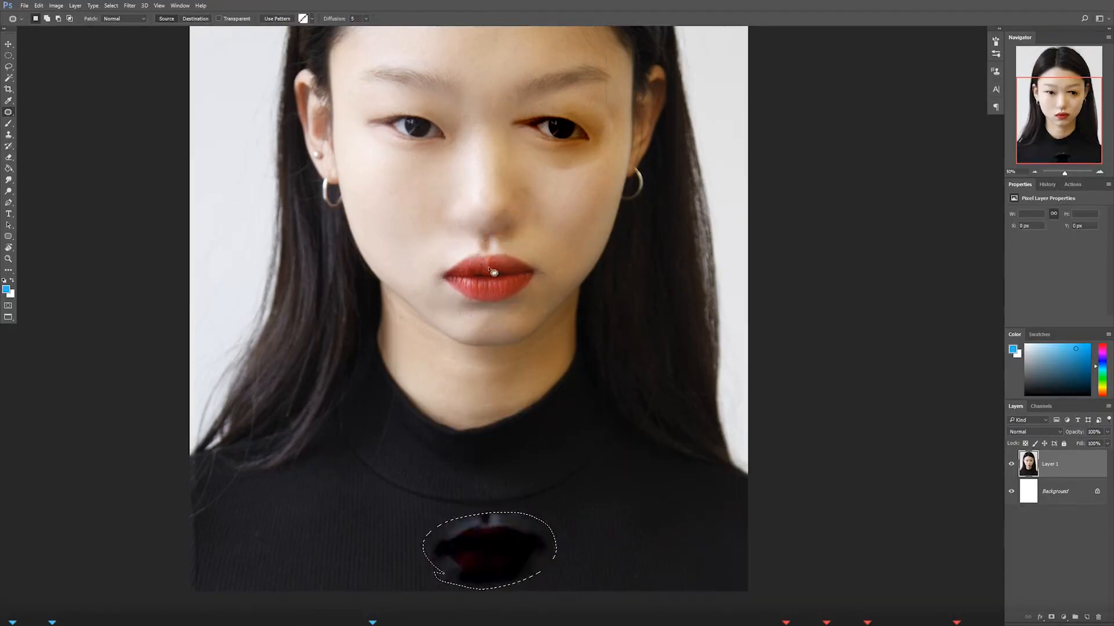
key("ctrl+d")
Step: Sample cheek skin with the Healing Brush, dab beside the patched eye's outer corner, and sample the forehead skin
left_click_drag(569, 232, 569, 372)
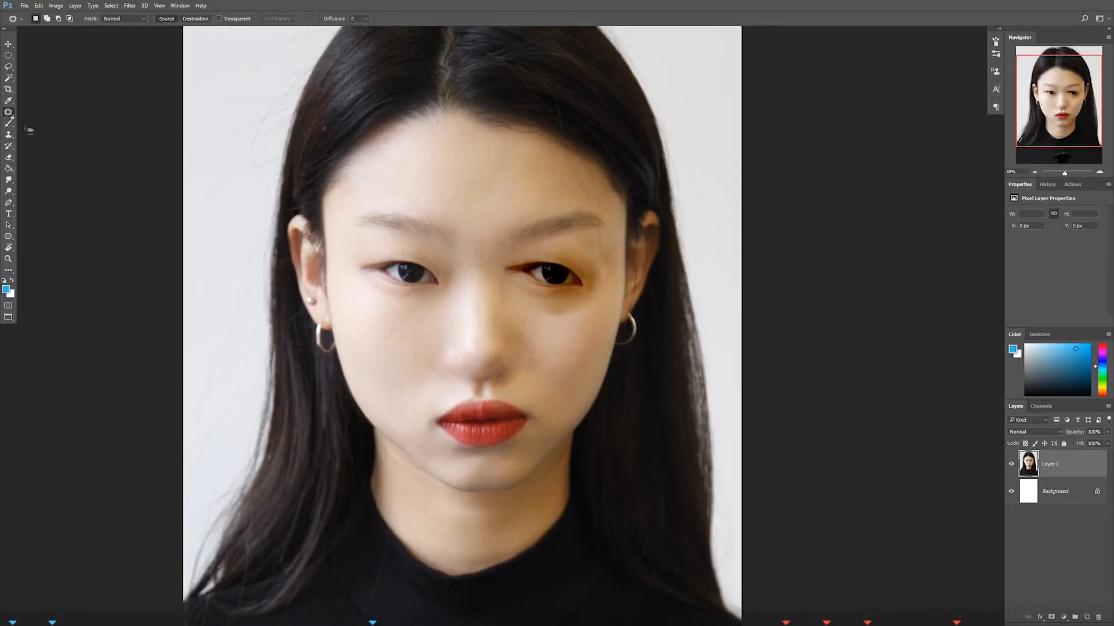
right_click(9, 114)
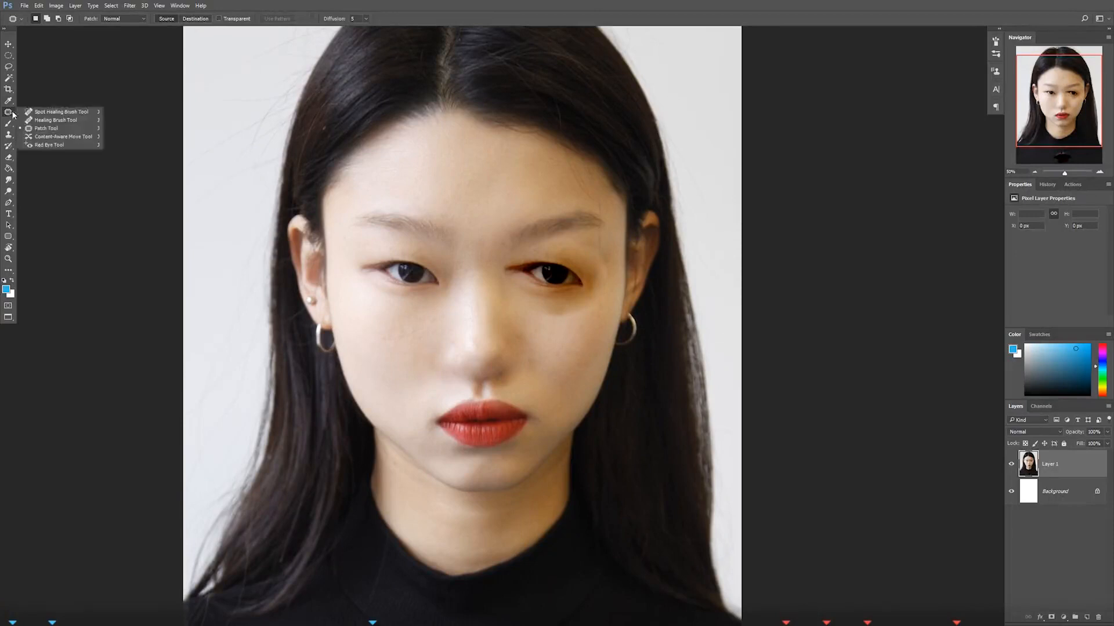
left_click(47, 121)
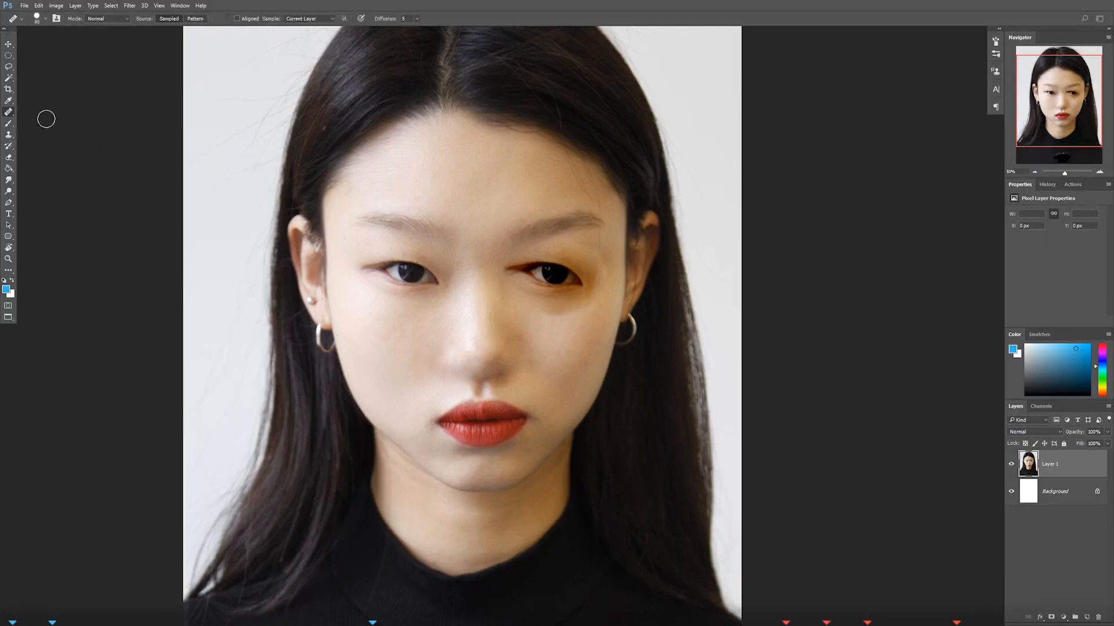
left_click(567, 330, "alt")
left_click(596, 287)
key("alt")
left_click(510, 191, "alt")
key("alt")
Step: Relocate the original eye to the middle of the forehead with the Content-Aware Move tool, and clear the selection
right_click(9, 112)
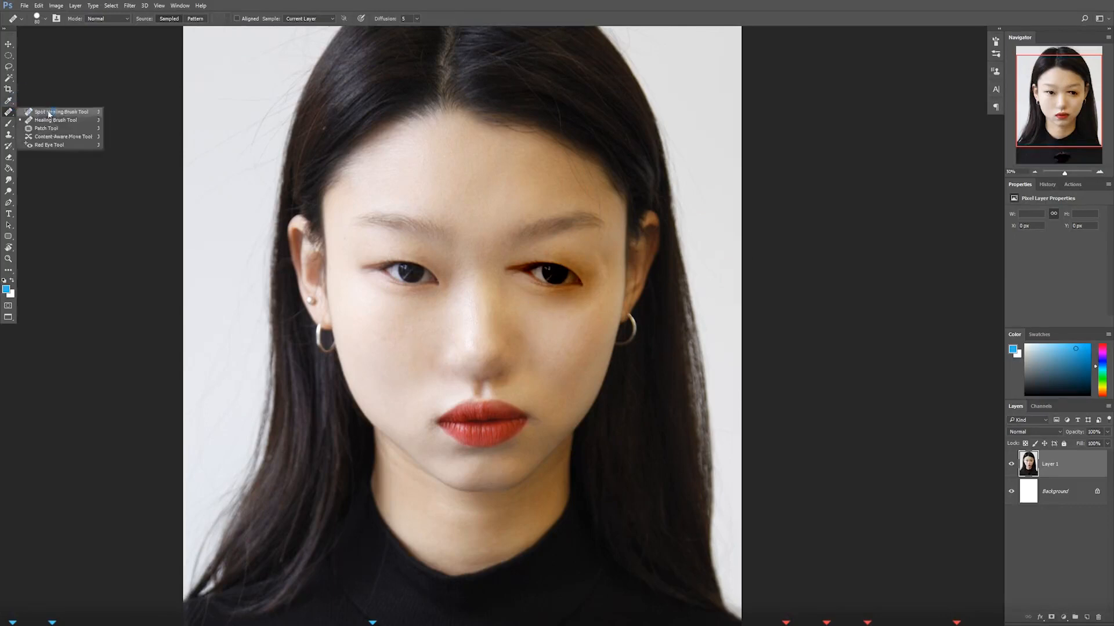
left_click(65, 136)
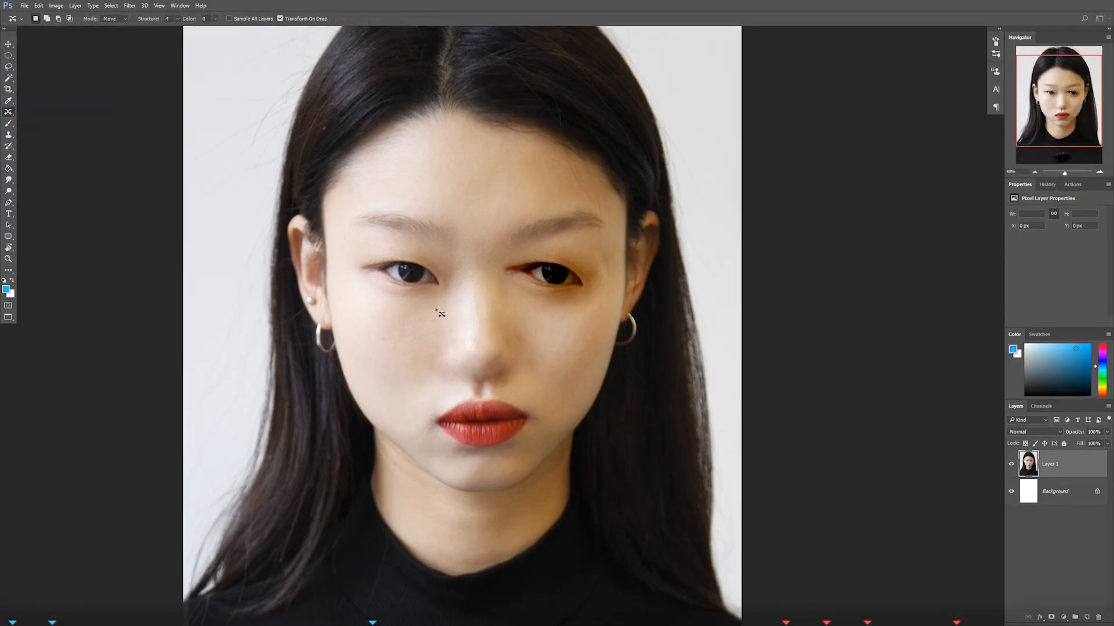
mouse_move(458, 290)
left_mouse_down()
mouse_move(398, 246)
mouse_move(435, 315)
mouse_move(427, 298)
mouse_move(441, 357)
mouse_move(478, 301)
mouse_move(474, 180)
mouse_move(407, 273)
mouse_move(466, 180)
mouse_move(483, 179)
left_mouse_up()
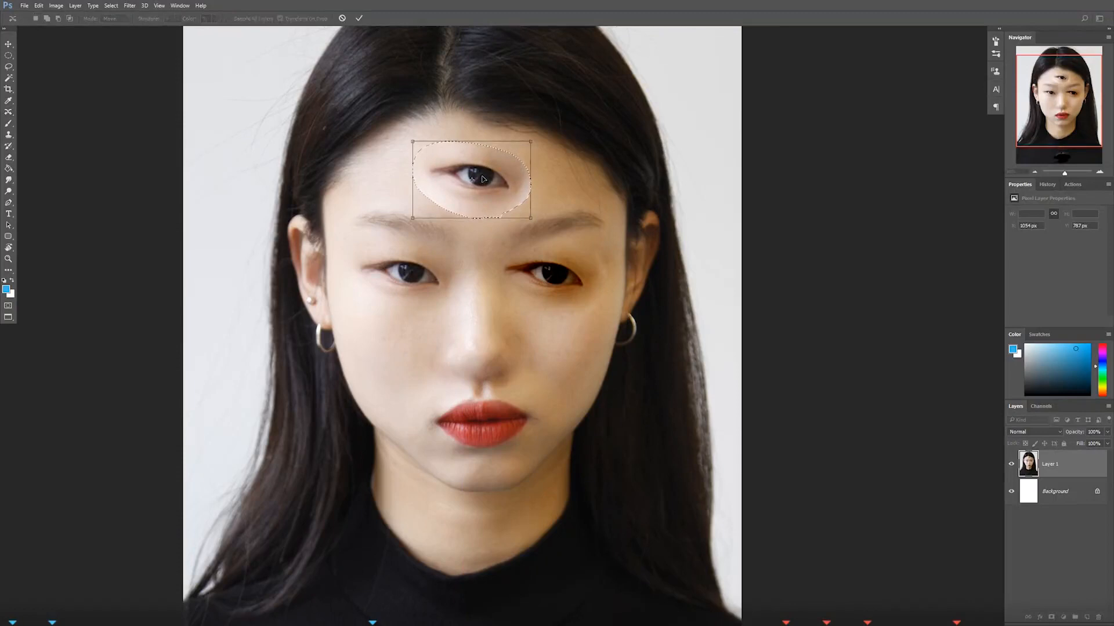
key("Return")
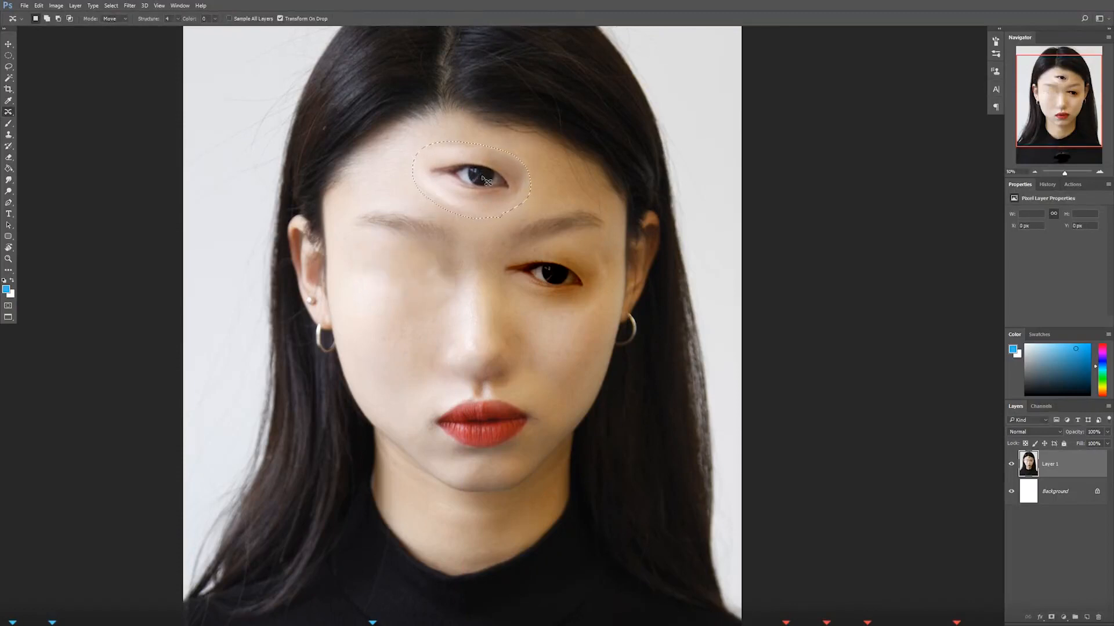
key("ctrl+d")
Step: Blend the skin edge above the forehead eye with the Healing Brush using samples from both cheeks, undoing the last stroke
right_click(9, 115)
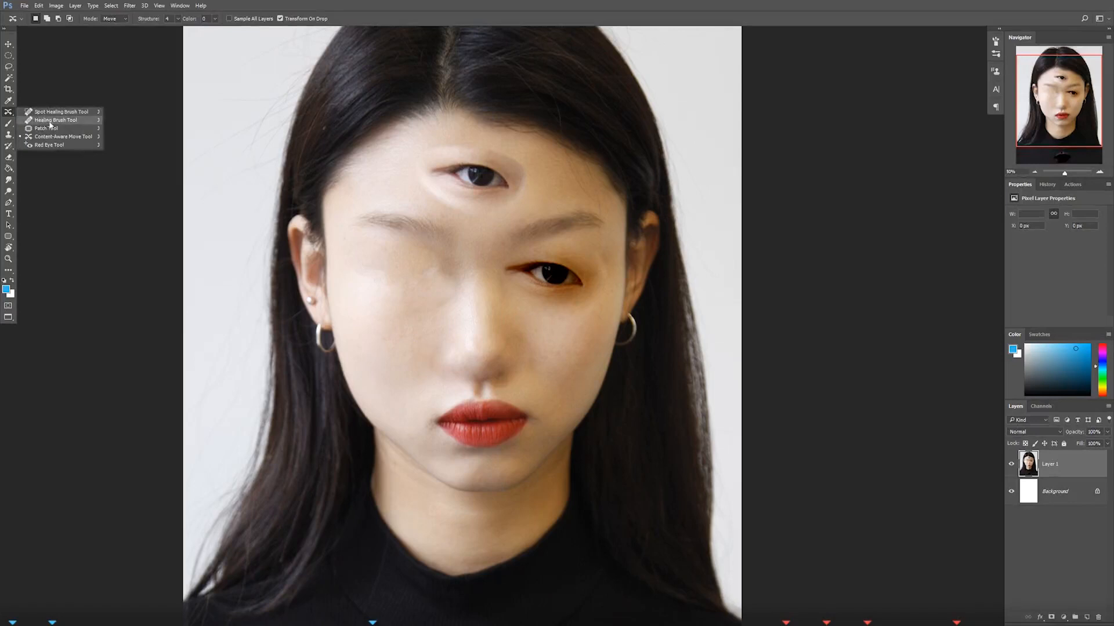
left_click(50, 122)
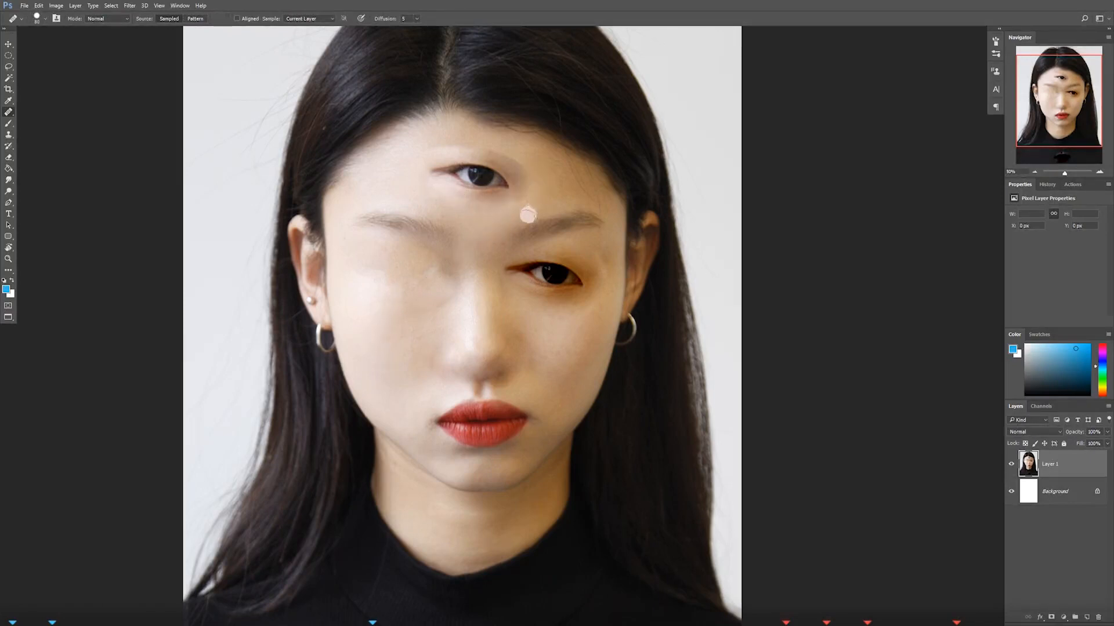
left_click(559, 344, "alt")
left_click(481, 147)
left_click(380, 329, "alt")
left_click_drag(495, 147, 454, 147)
left_click_drag(453, 142, 462, 142)
mouse_move(414, 149)
left_mouse_down()
mouse_move(365, 164)
mouse_move(351, 128)
mouse_move(369, 129)
mouse_move(374, 176)
mouse_move(388, 181)
mouse_move(401, 148)
mouse_move(437, 188)
left_mouse_up()
key("ctrl+z")
key("shift+j")
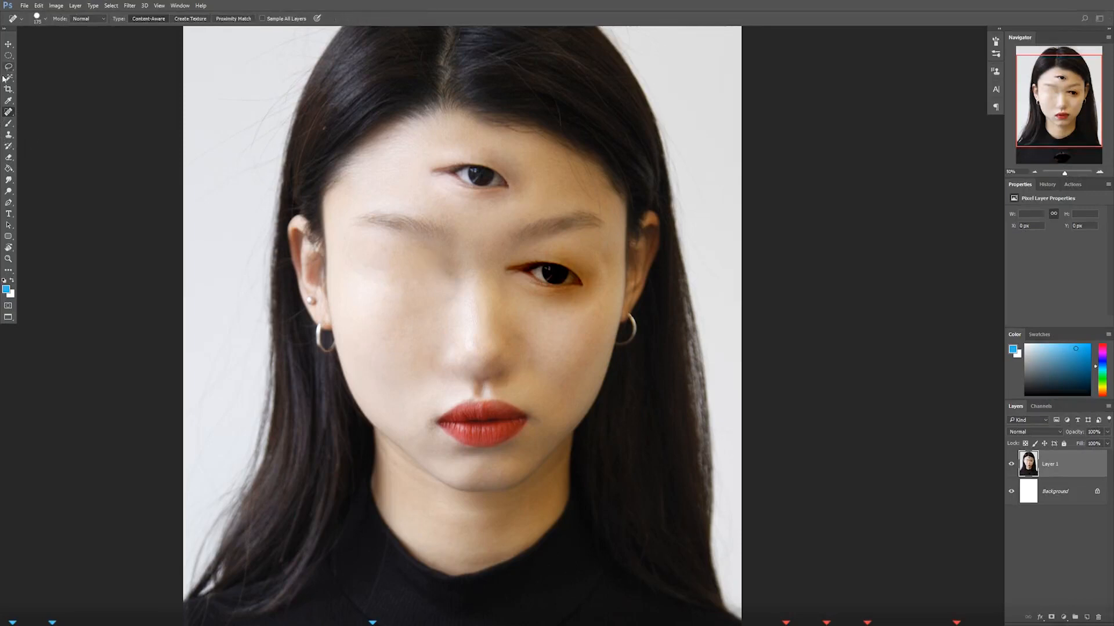
left_click(10, 137)
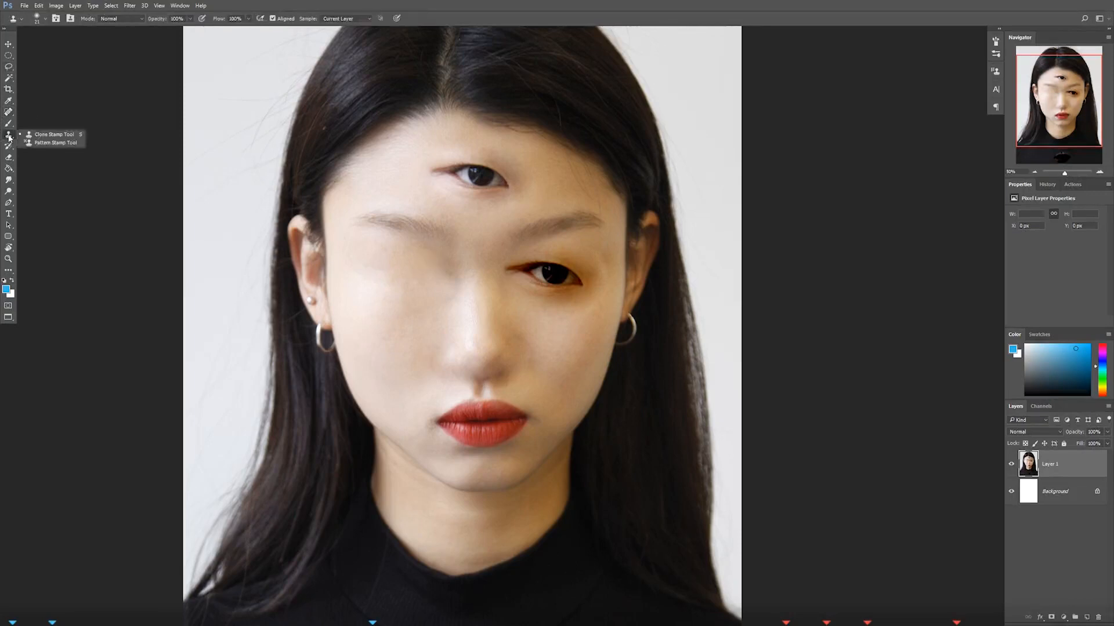
left_click(8, 124)
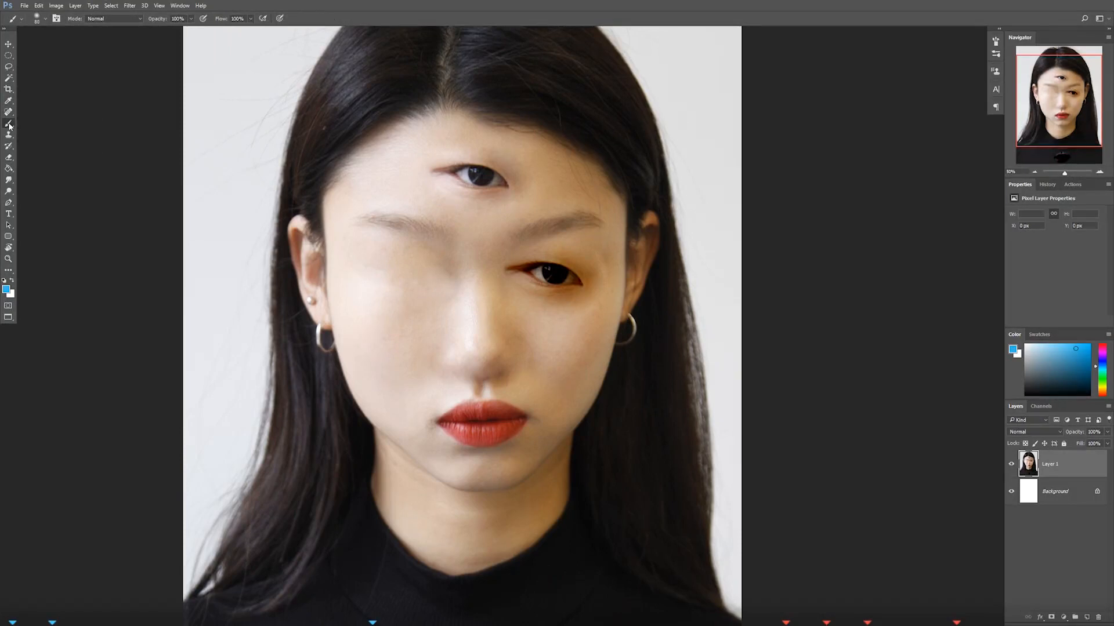
left_click(9, 125)
left_click(8, 125)
left_click(9, 137)
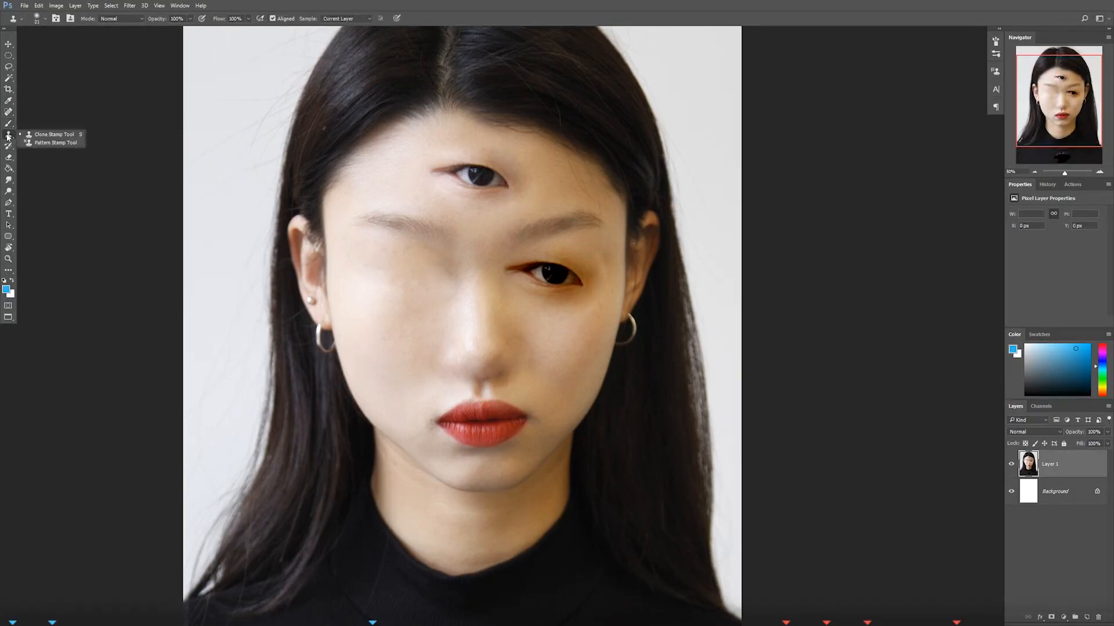
left_click(41, 135)
Step: Set up the Pattern Stamp tool with the small dotted pattern
right_click(6, 137)
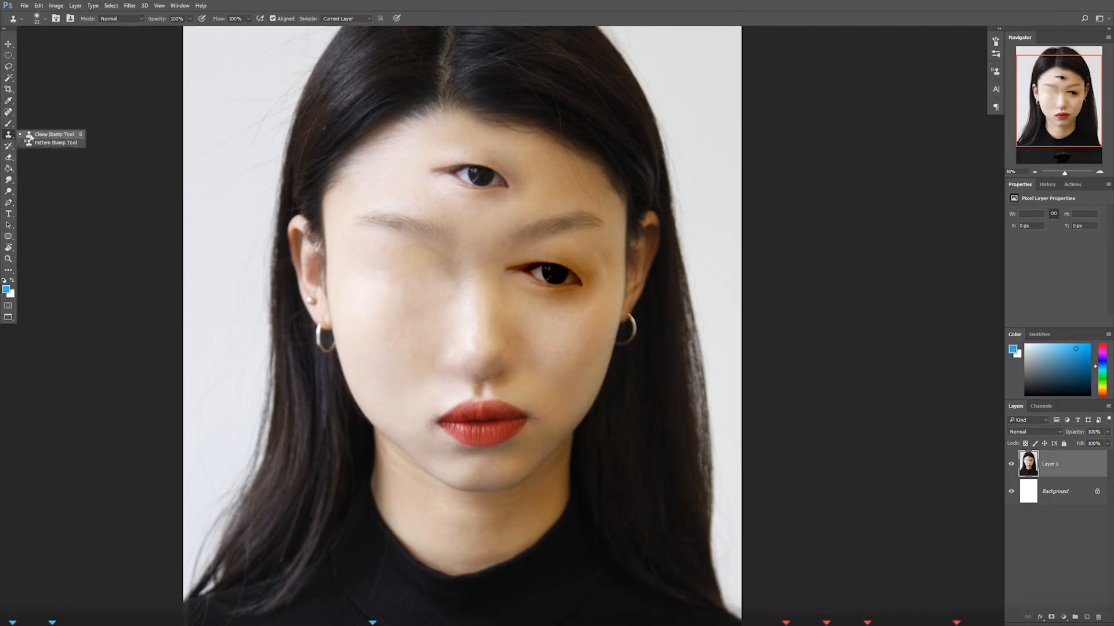
left_click(41, 146)
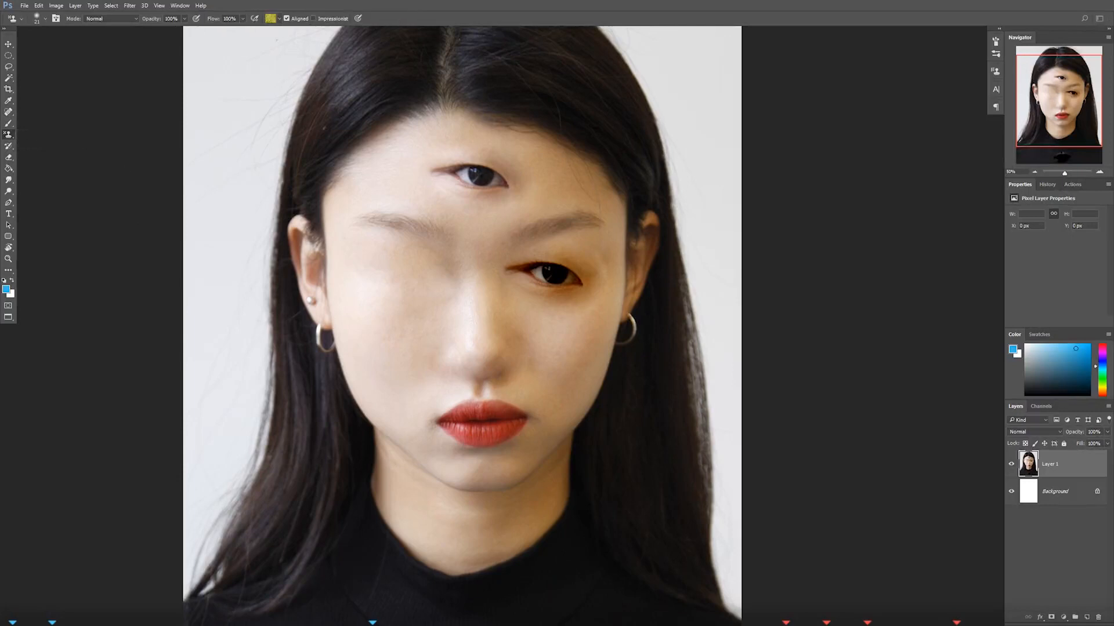
left_click(278, 20)
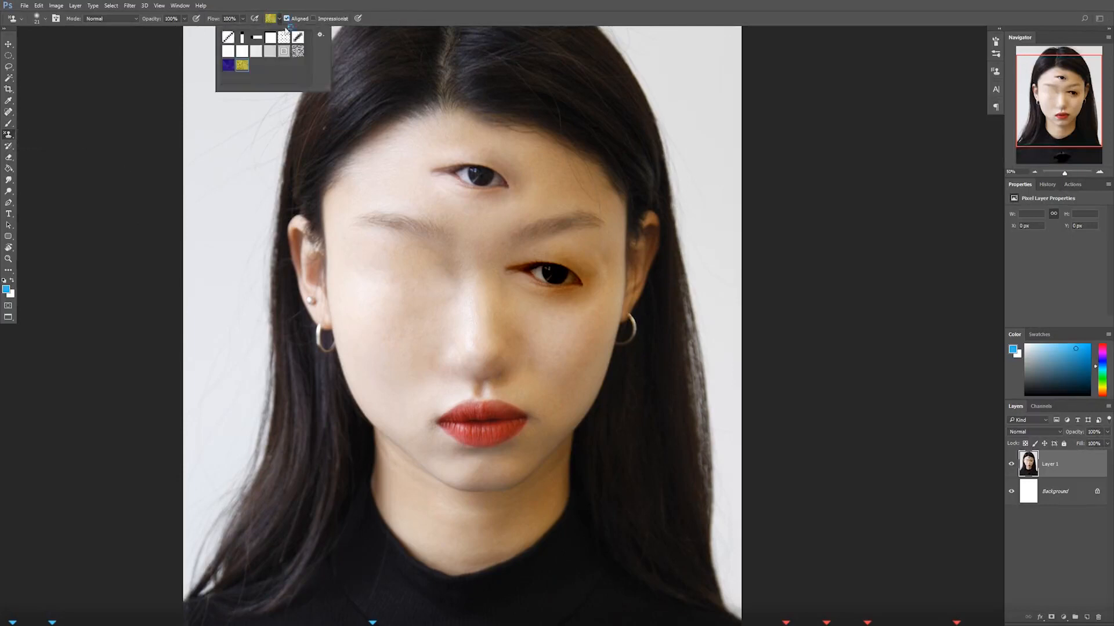
left_click_drag(329, 89, 342, 152)
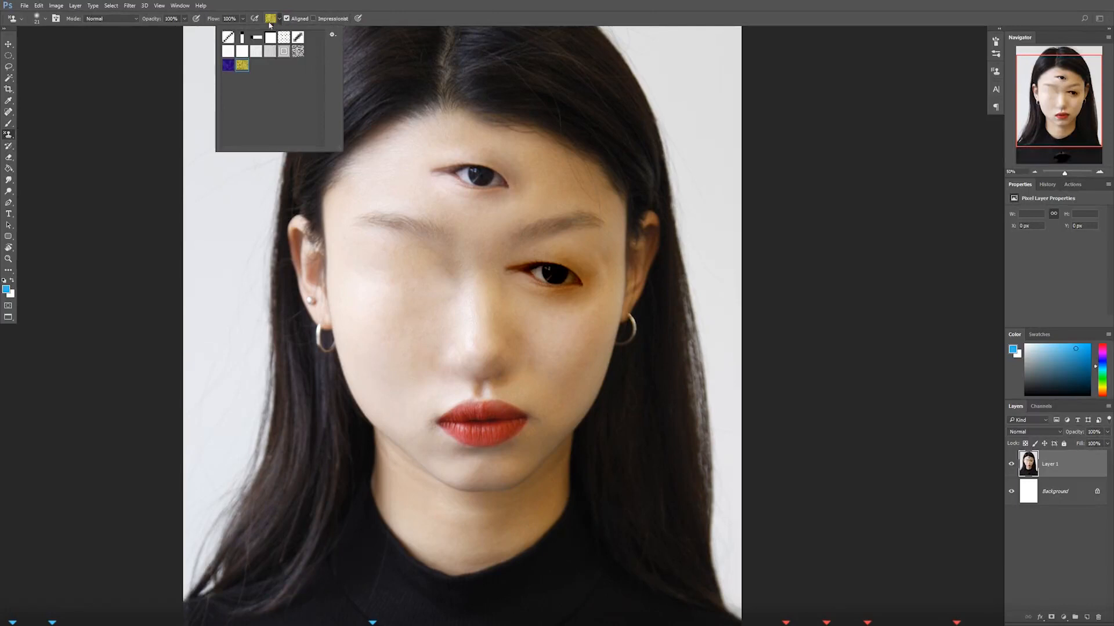
left_click(283, 38)
left_click(445, 319)
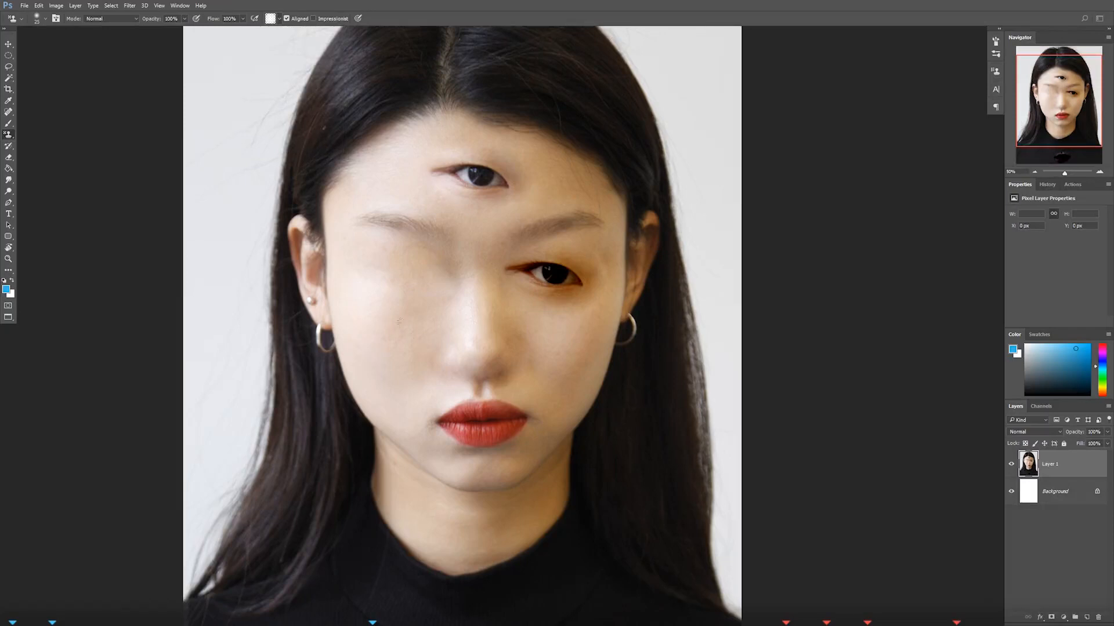
Step: Enlarge the Pattern Stamp brush to 500 px and paint the dotted pattern over the cheek, mouth and chin
key("bracketright")
key("bracketright")
key("bracketright")
key("bracketright")
key("bracketright")
key("bracketright")
key("bracketright")
key("bracketright")
mouse_move(386, 318)
left_mouse_down()
mouse_move(489, 352)
mouse_move(529, 318)
mouse_move(537, 386)
left_mouse_up()
left_click_drag(554, 427, 522, 458)
key("ctrl+z")
mouse_move(388, 336)
left_mouse_down()
mouse_move(389, 353)
mouse_move(537, 435)
left_mouse_up()
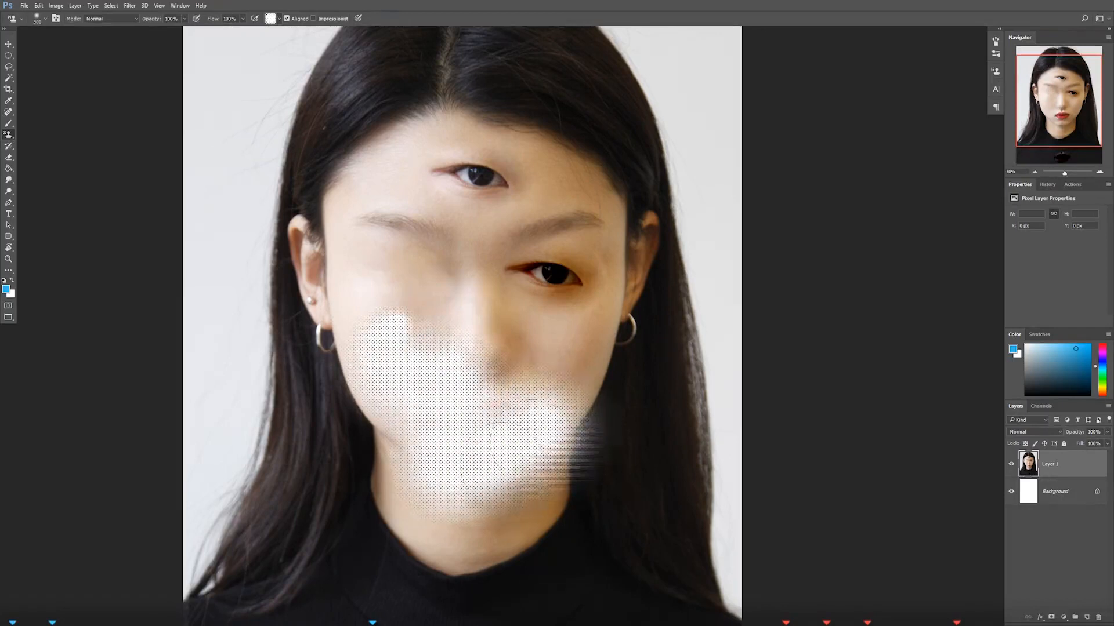
Step: Clone lighter skin onto the cheek below the dark-shadowed eye with the Clone Stamp tool
right_click(9, 135)
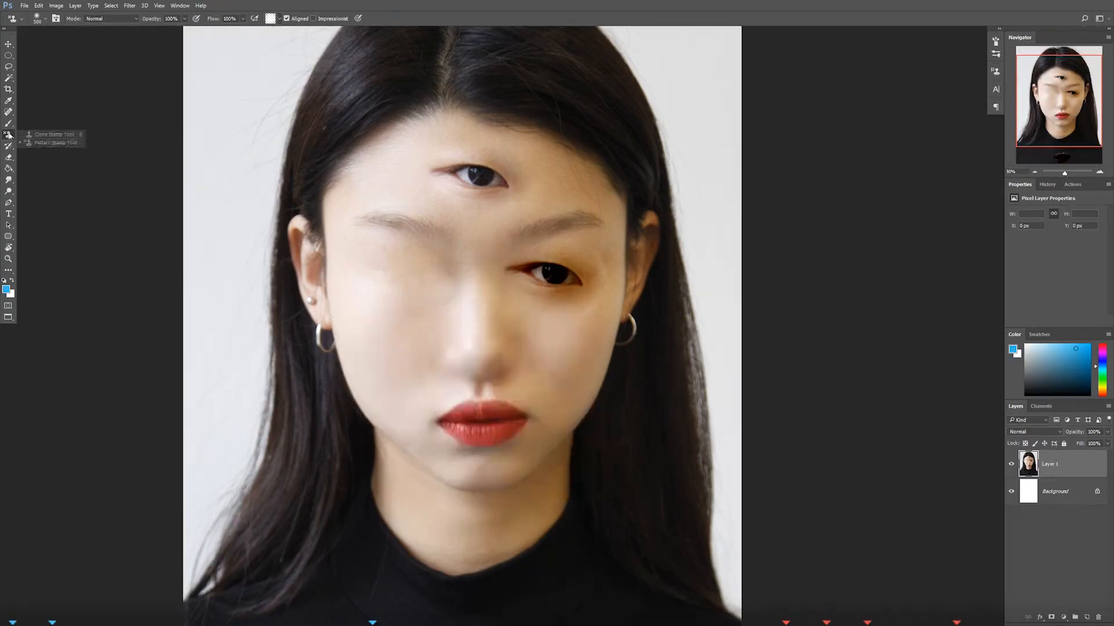
left_click(43, 136)
left_click_drag(554, 326, 531, 358)
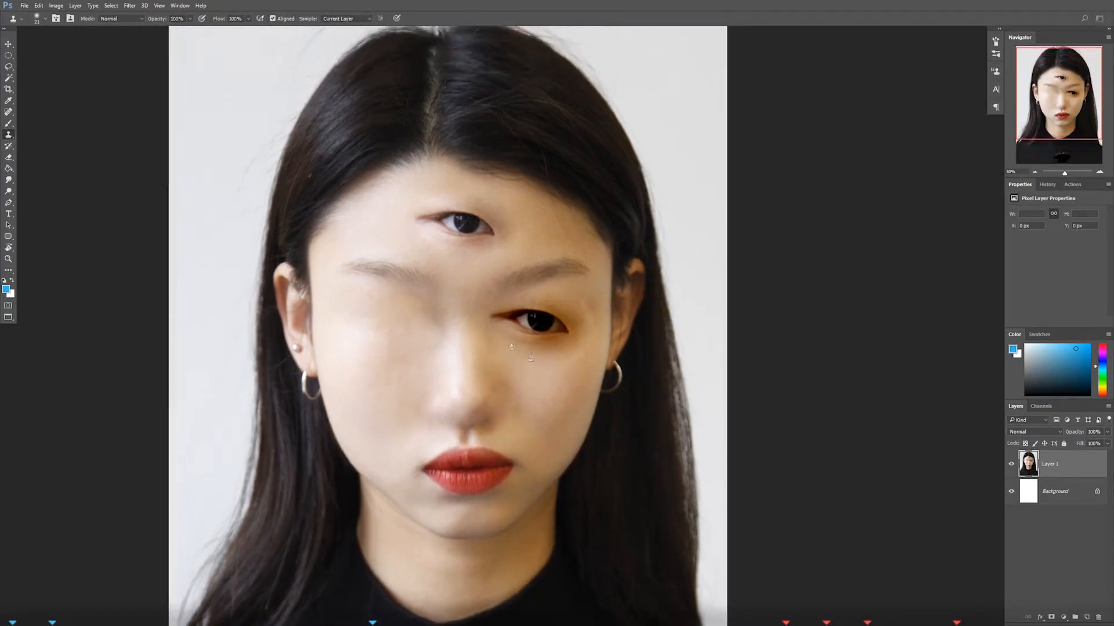
left_click(9, 112)
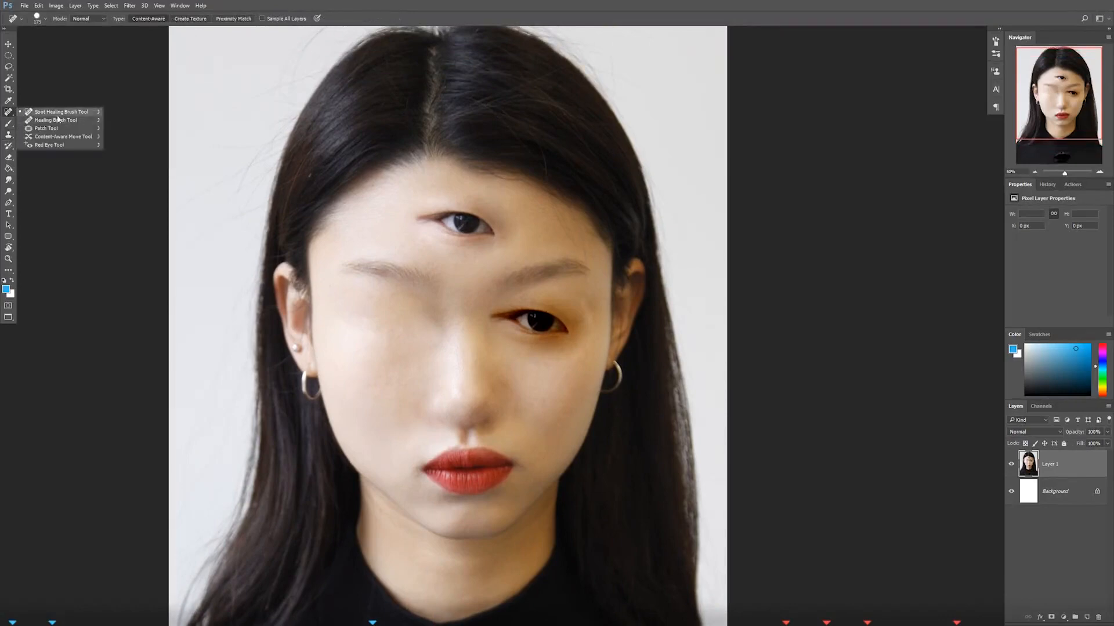
left_click(8, 135)
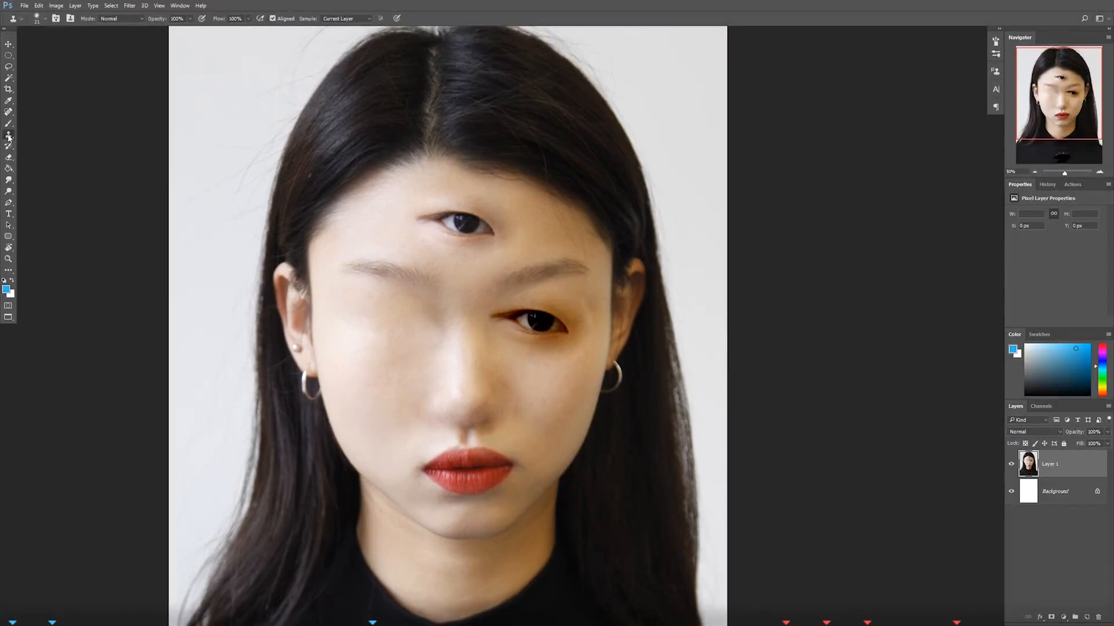
left_click(8, 134)
left_click(1099, 173)
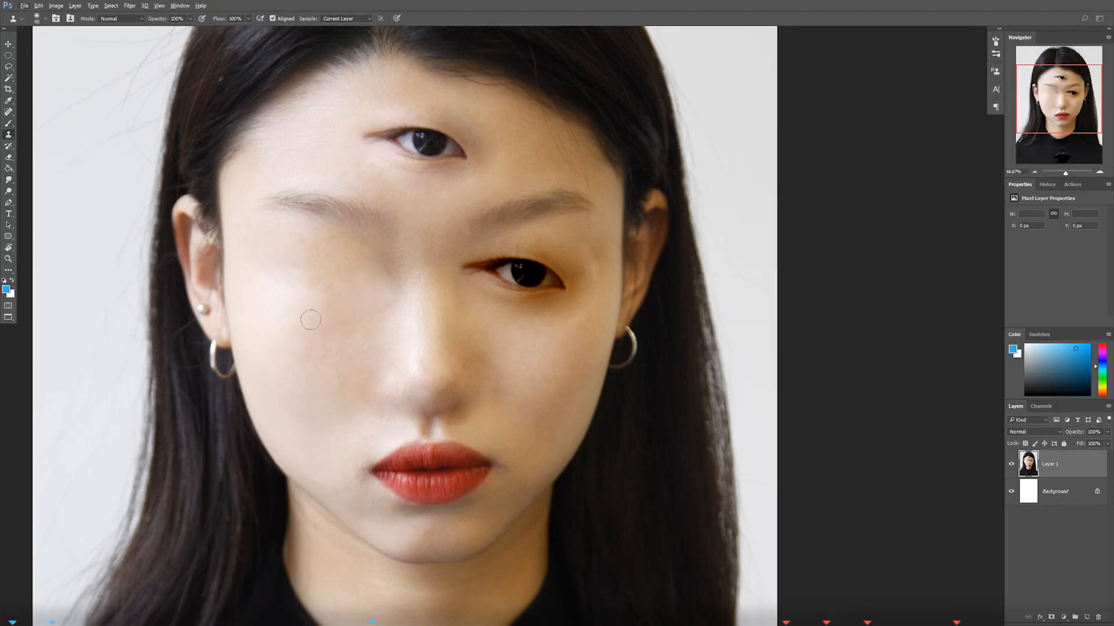
mouse_move(516, 341)
left_mouse_down()
mouse_move(519, 360)
mouse_move(556, 387)
left_mouse_up()
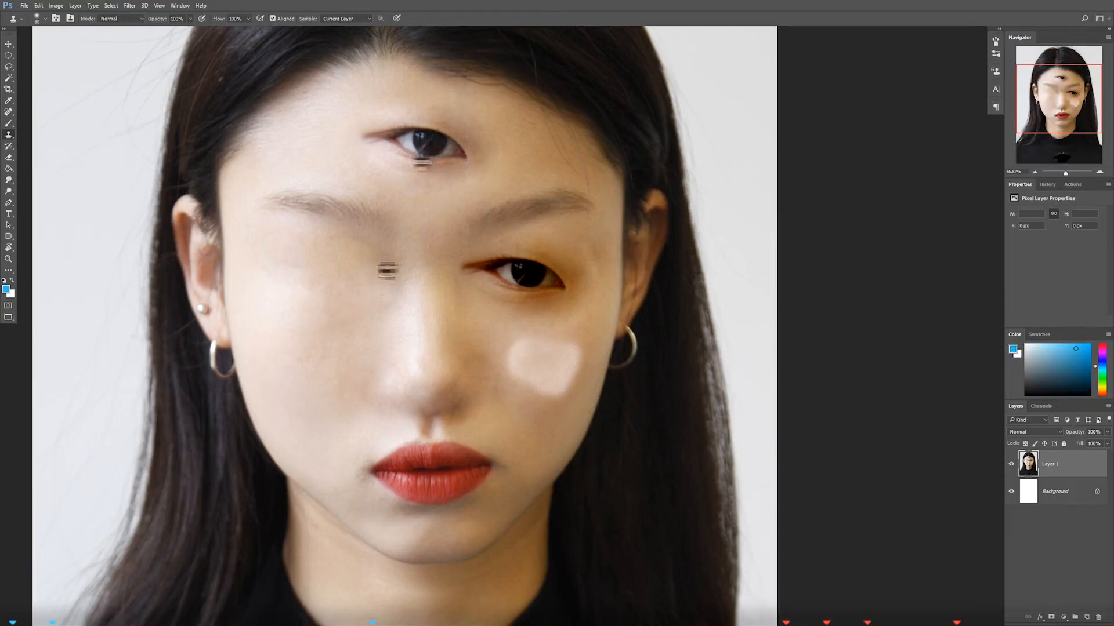
Step: Undo the first cloned eye, enlarge the brush and clone the forehead eye over the blank eye socket again
mouse_move(302, 280)
left_mouse_down()
mouse_move(318, 263)
mouse_move(333, 288)
mouse_move(265, 281)
left_mouse_up()
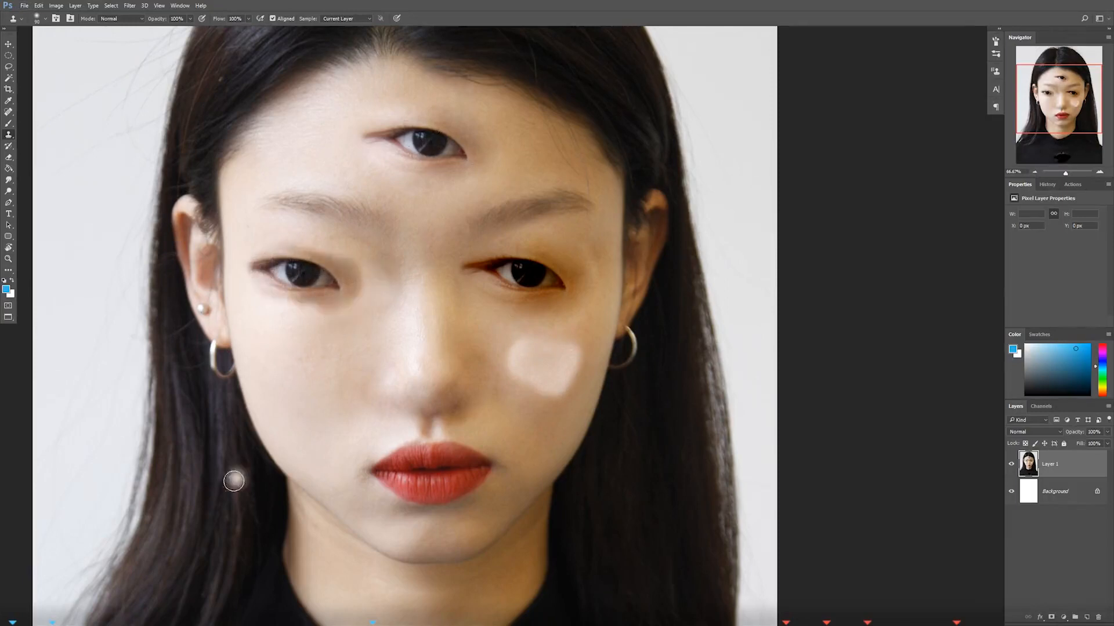
key("ctrl+z")
key("bracketright")
key("bracketright")
key("bracketright")
key("bracketright")
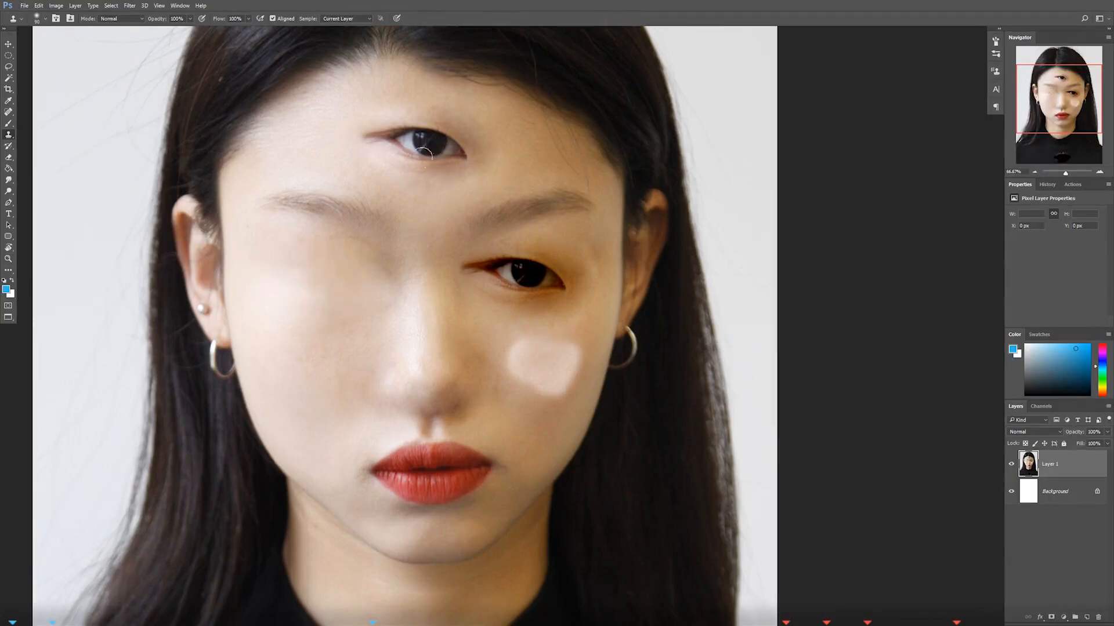
key("bracketright")
key("bracketright")
key("bracketright")
key("bracketright")
key("bracketright")
key("bracketright")
mouse_move(354, 267)
left_mouse_down()
mouse_move(324, 267)
mouse_move(377, 281)
mouse_move(293, 268)
left_mouse_up()
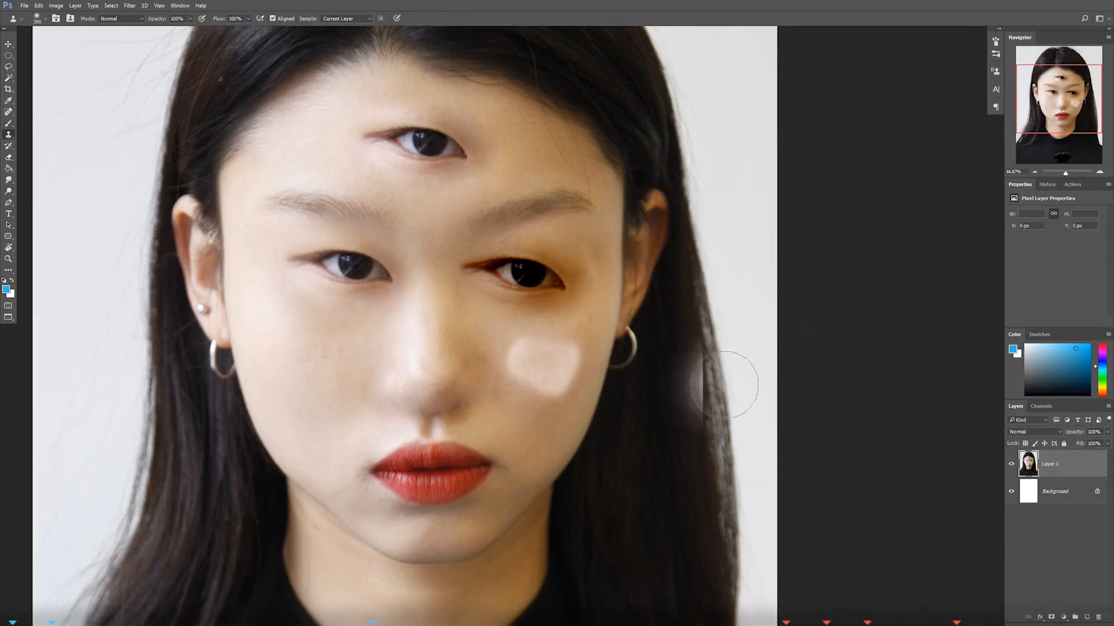
Step: Shrink the Clone Stamp brush and touch up the skin around the outer corner of the cloned eye
key("bracketleft")
key("bracketleft")
key("bracketleft")
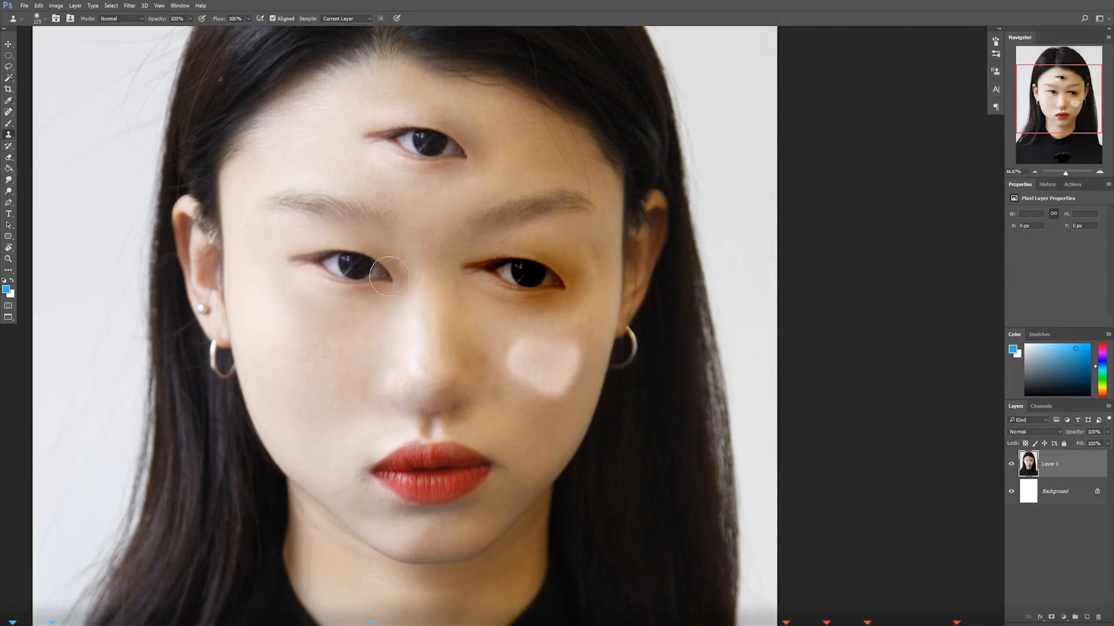
key("bracketleft")
left_click(288, 257)
key("bracketleft")
key("bracketleft")
key("bracketleft")
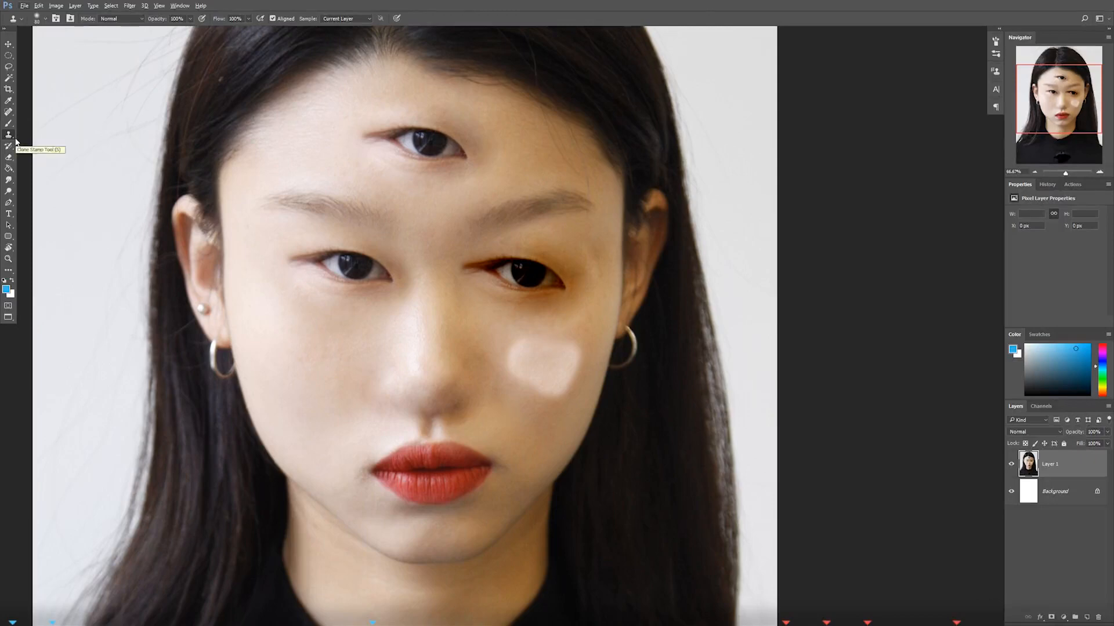
Step: Show the open images as floating windows and arrange the portrait beside the tea bowl photo
left_click(1034, 172)
left_click(1033, 172)
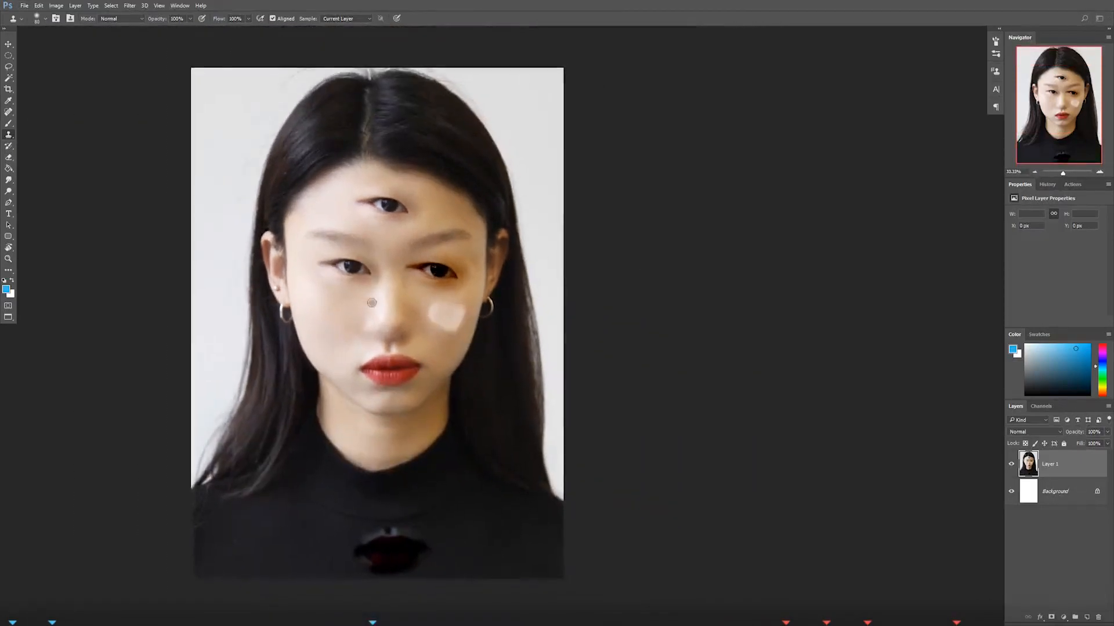
key("f")
key("f")
key("f")
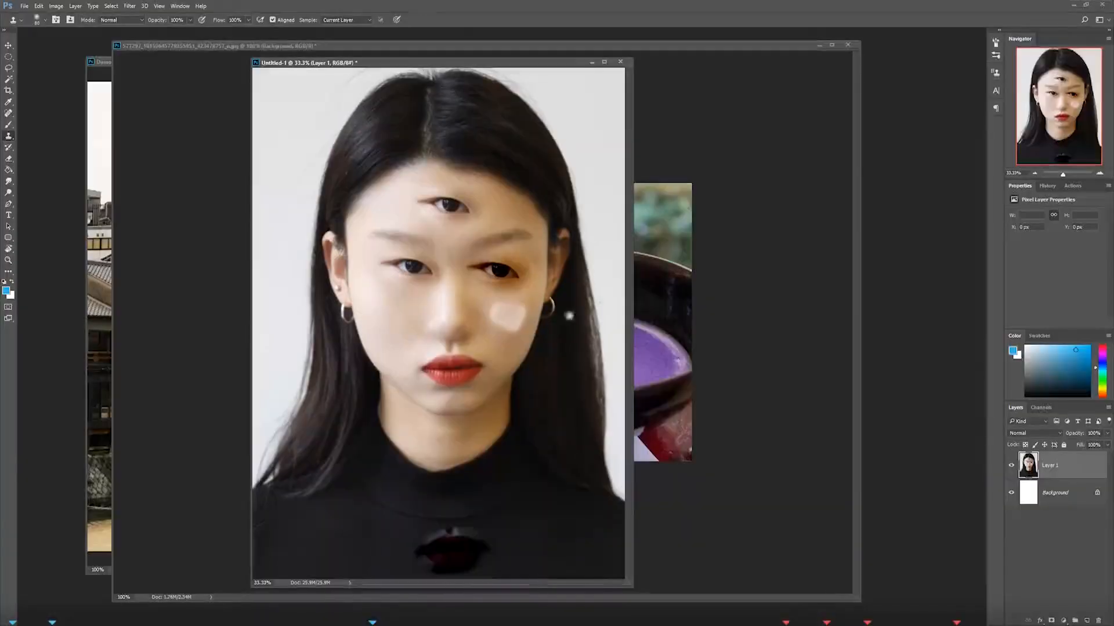
left_click_drag(511, 67, 346, 68)
left_click_drag(561, 47, 651, 59)
left_click_drag(180, 68, 168, 65)
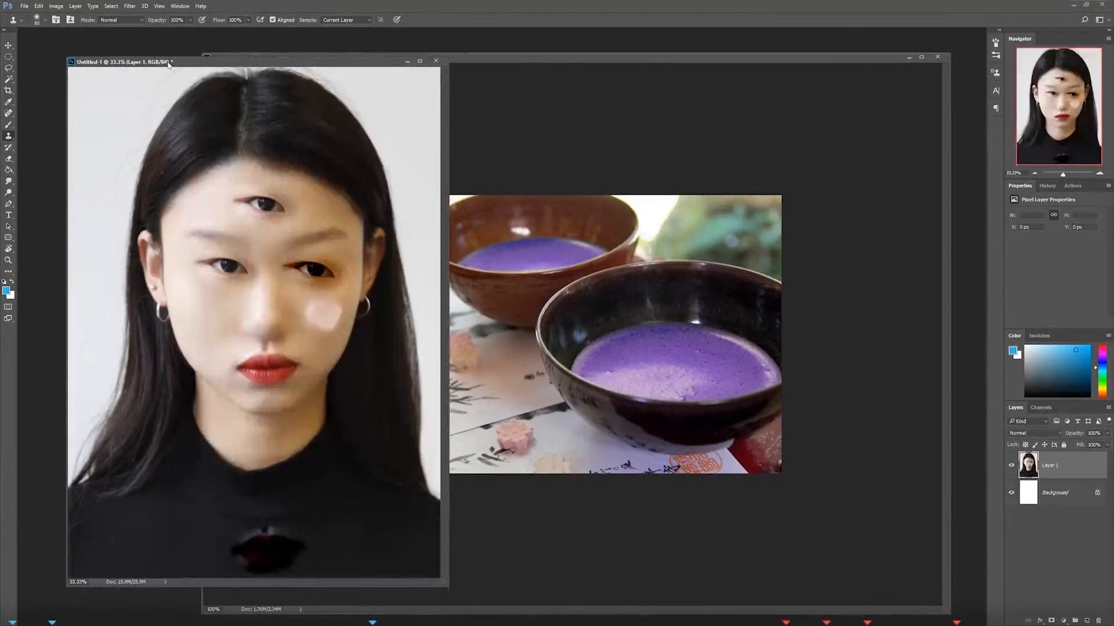
Step: Try to clone the purple tea from the bowl photo onto the portrait with a larger brush, and undo the stroke
left_click(690, 356, "ctrl")
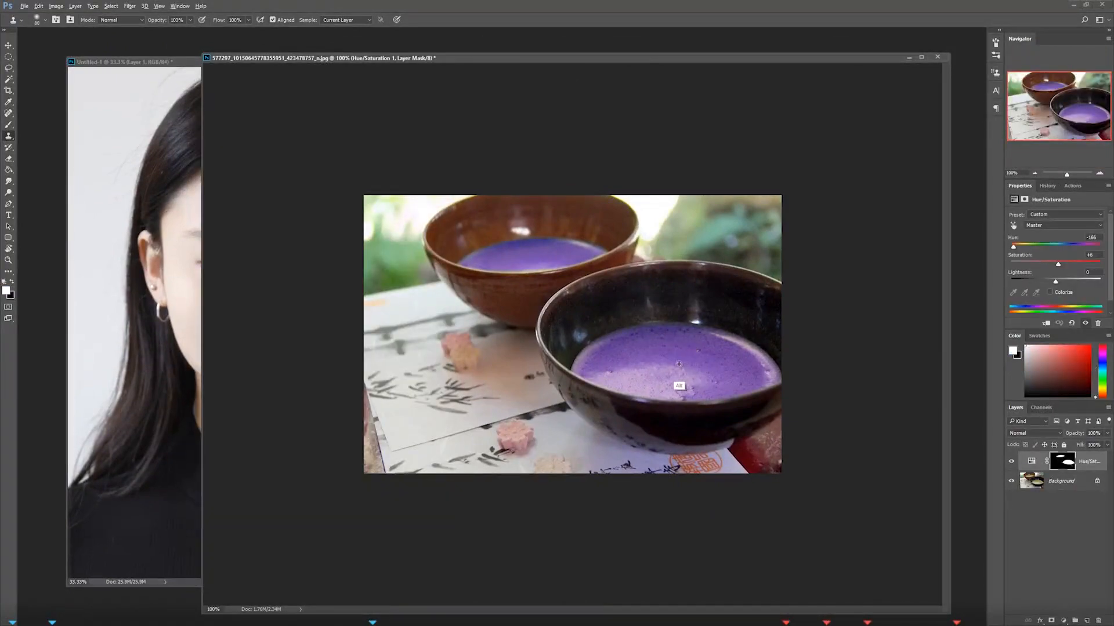
left_click_drag(194, 63, 198, 58)
left_click_drag(291, 57, 455, 74)
key("bracketright")
key("bracketright")
key("bracketright")
key("bracketright")
key("bracketright")
key("bracketright")
key("bracketright")
left_click_drag(373, 318, 383, 342)
key("ctrl+z")
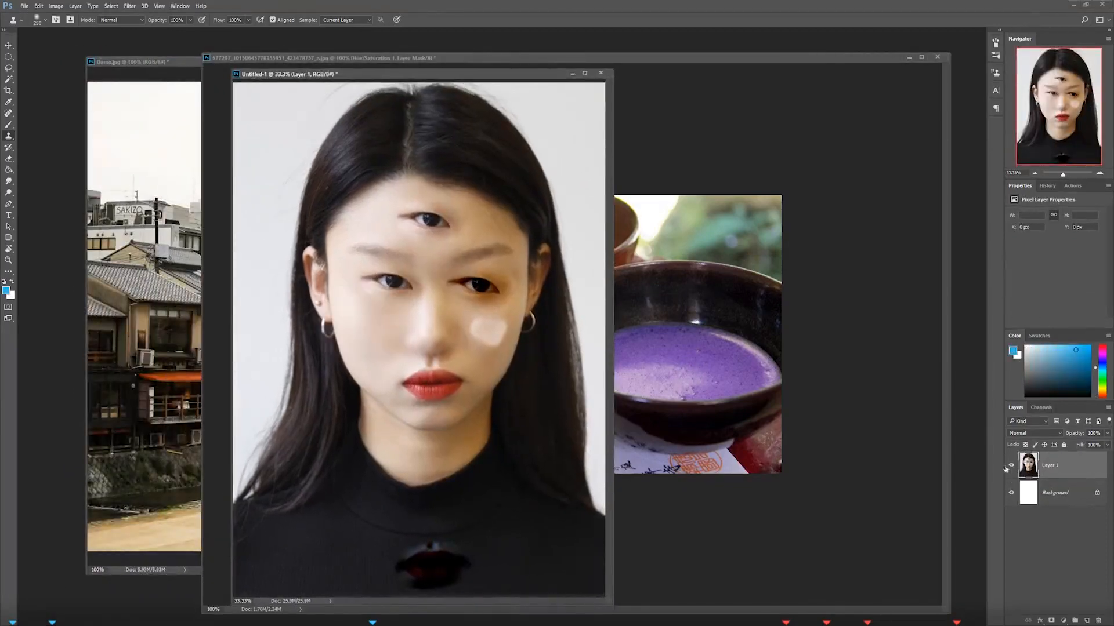
Step: Sample the tea from the bowl photo's Background layer and clone the bowl over the portrait's nose and cheek
left_click(834, 431)
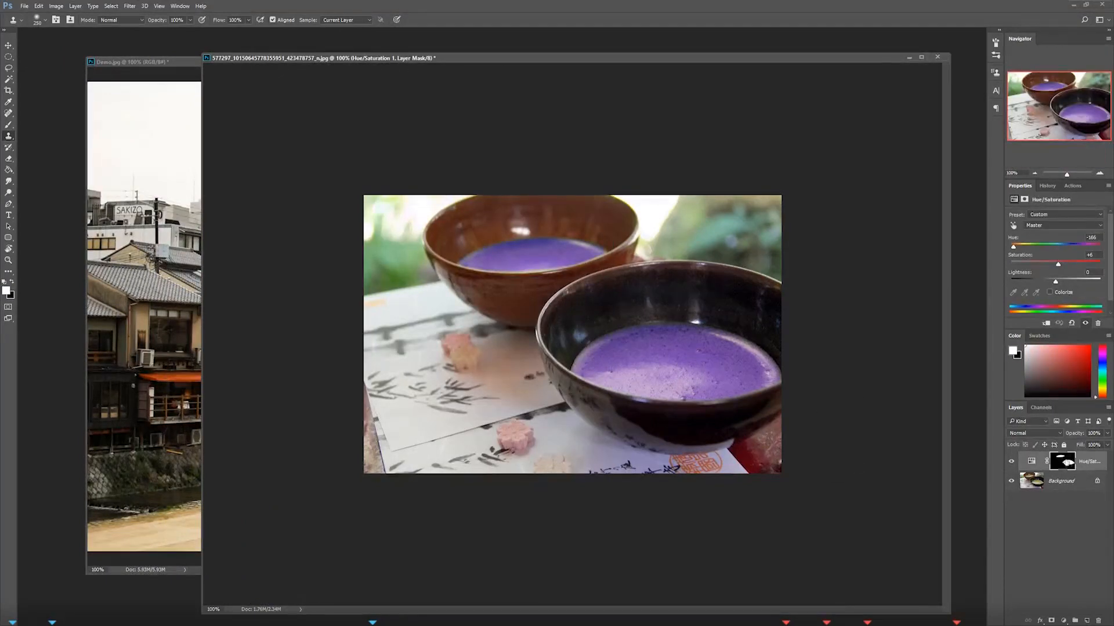
left_click(1031, 482)
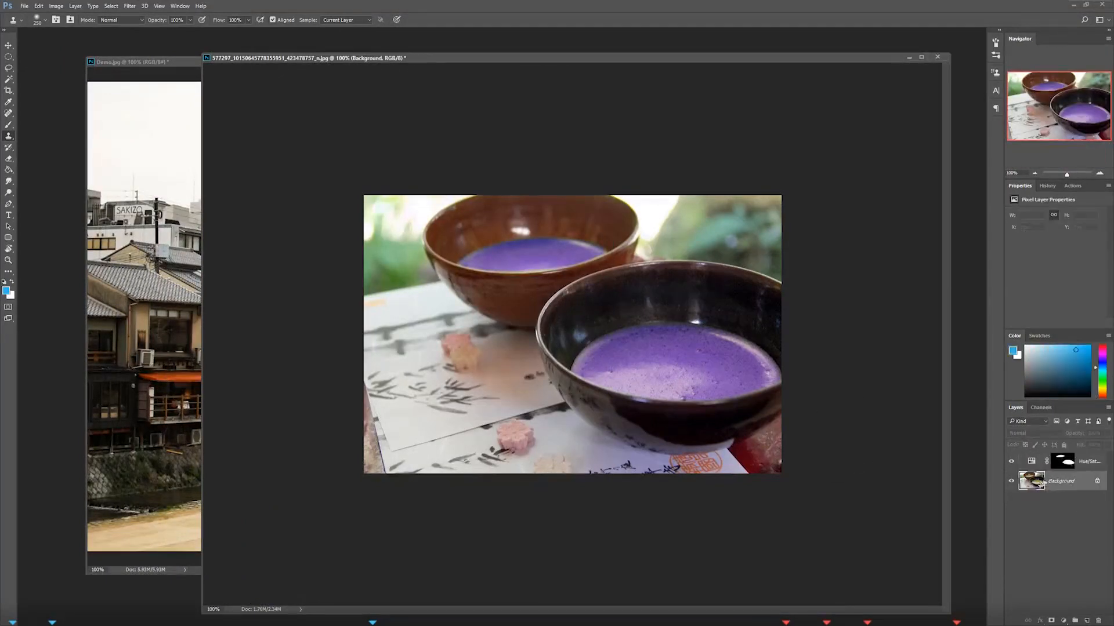
left_click(646, 360, "alt")
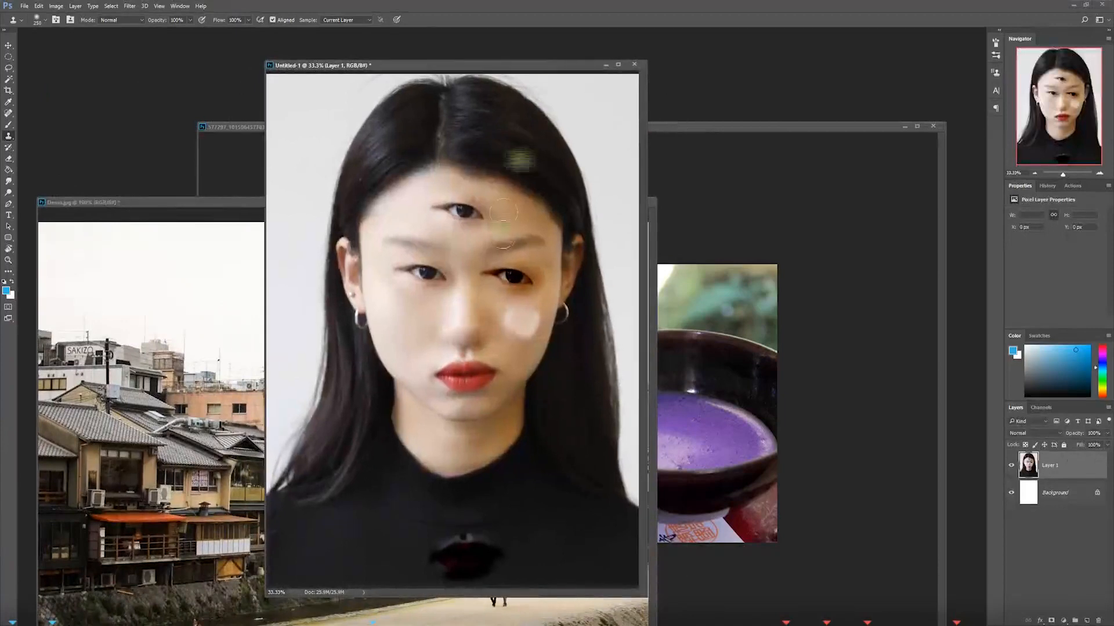
mouse_move(503, 308)
left_mouse_down()
mouse_move(452, 317)
mouse_move(519, 320)
mouse_move(458, 331)
left_mouse_up()
Step: Reduce the Clone Stamp brush size and undo the bowl cloned onto the face
key("[")
key("[")
key("[")
key("[")
key("[")
key("[")
key("[")
key("[")
key("[")
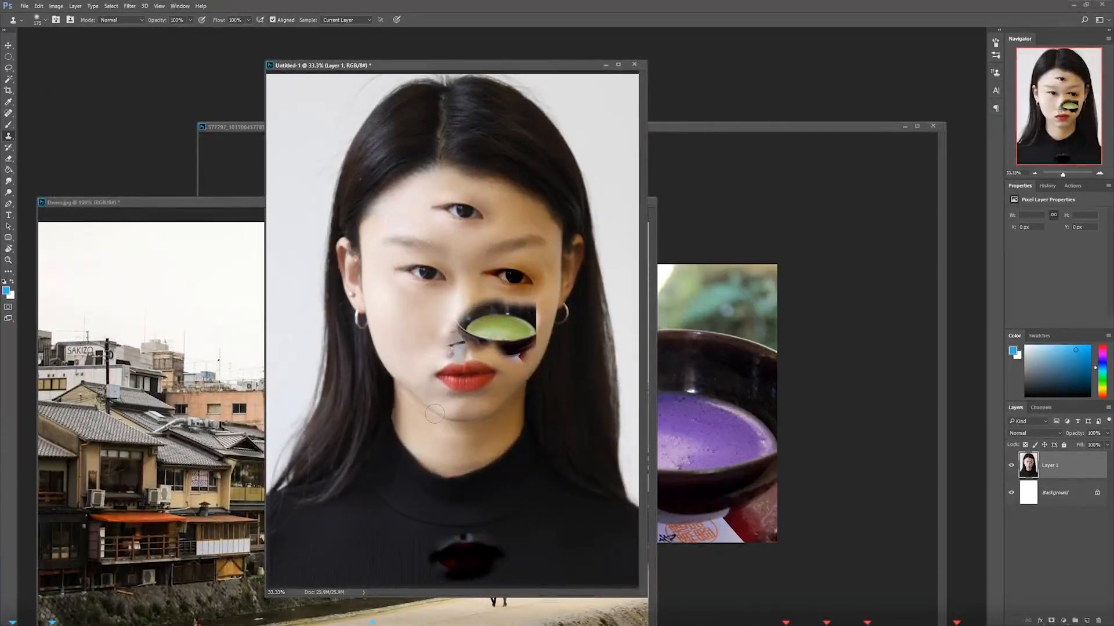
key("ctrl+z")
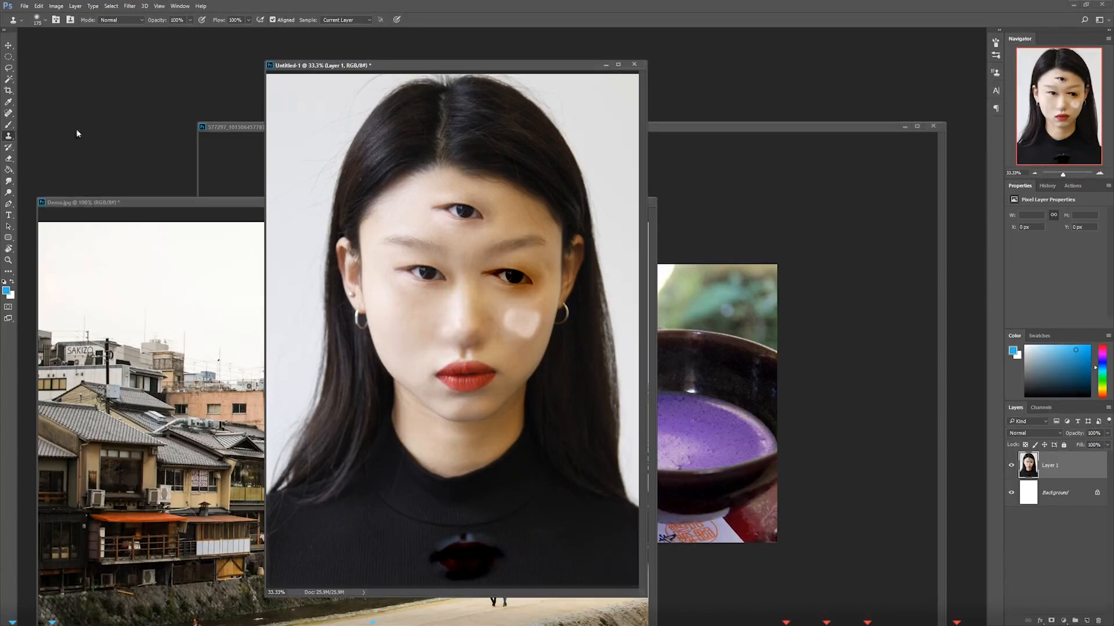
left_click(9, 114)
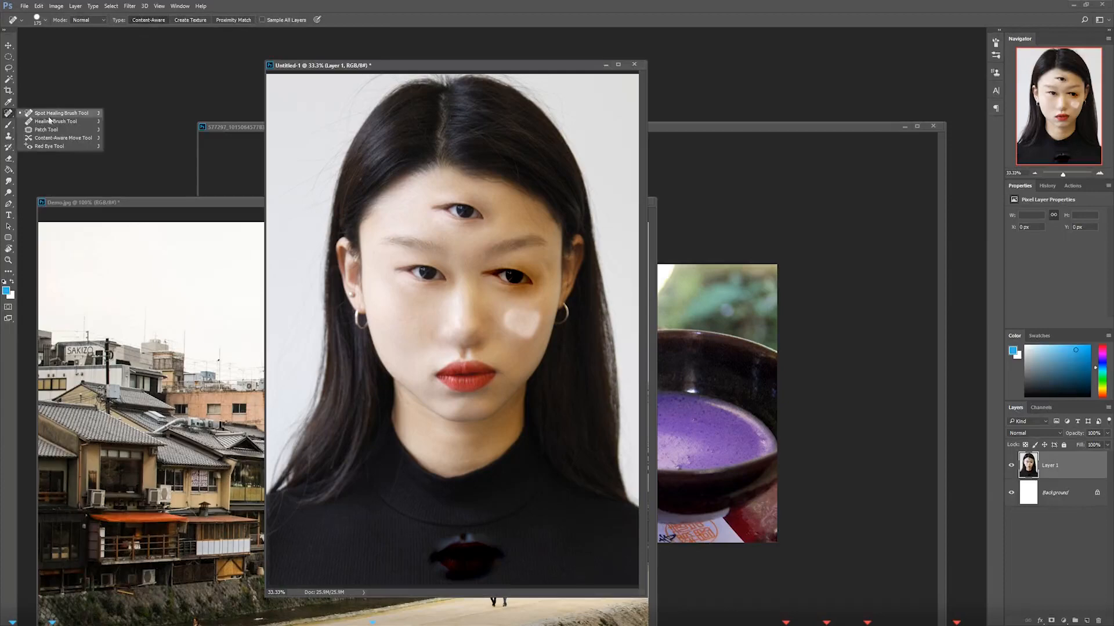
left_click(8, 113)
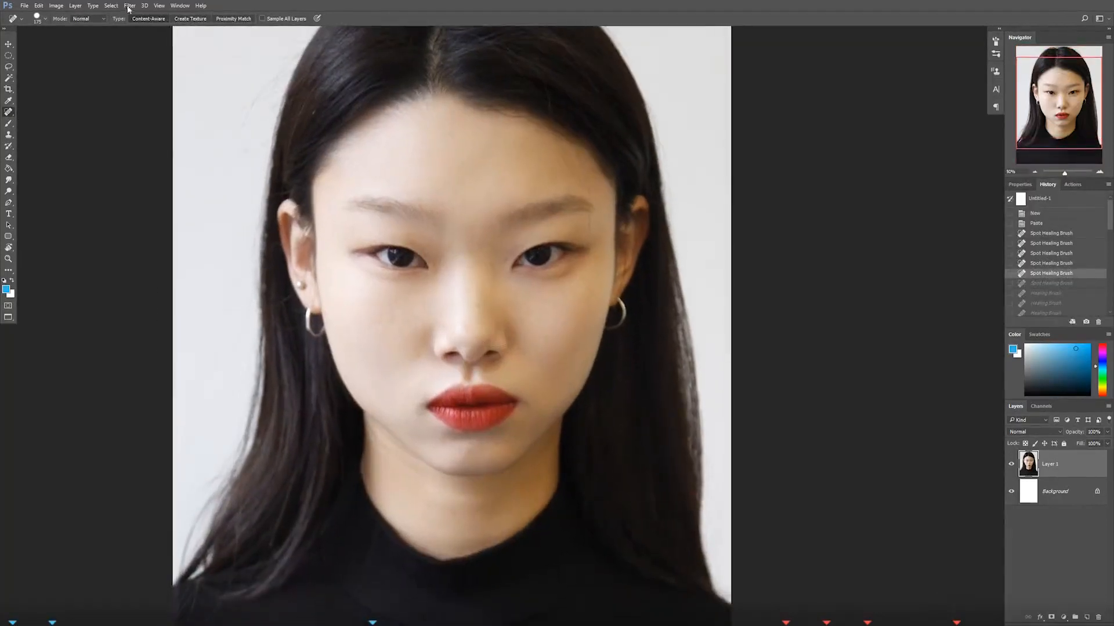
Step: Open the Liquify filter on the portrait, enlarge its window and frame the whole face at 66.7% zoom
left_click(129, 6)
mouse_move(139, 16)
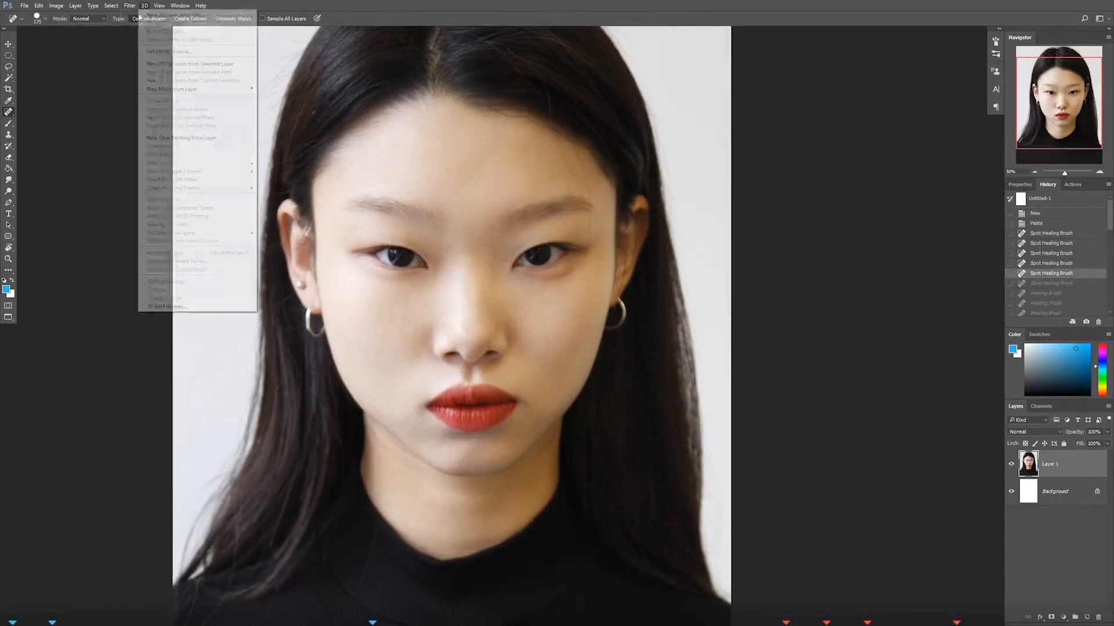
left_click(145, 73)
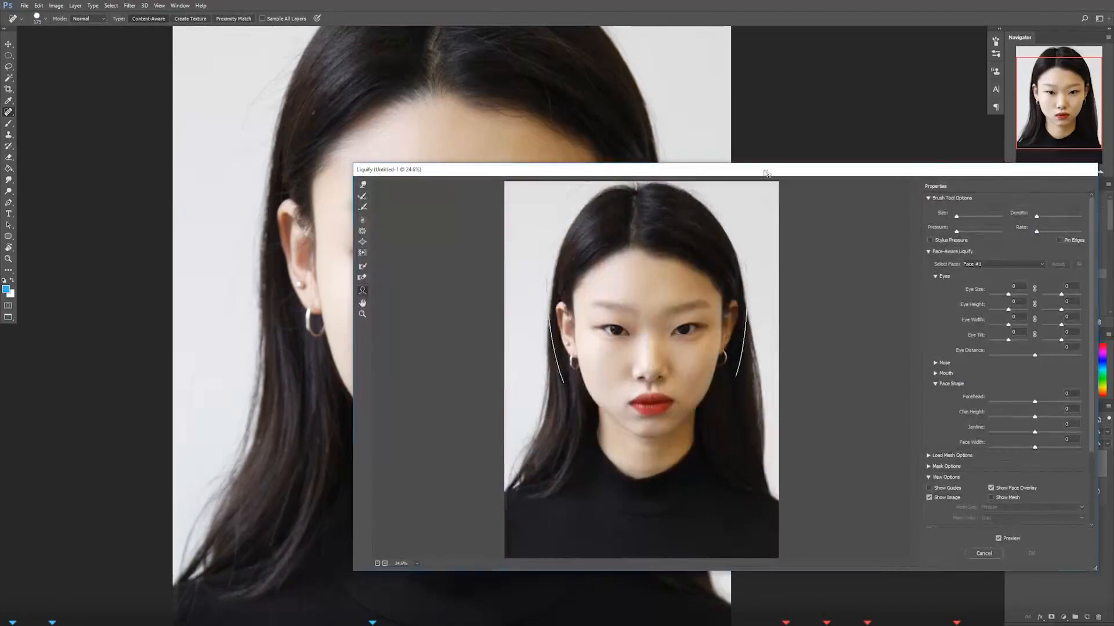
left_click_drag(767, 169, 510, 127)
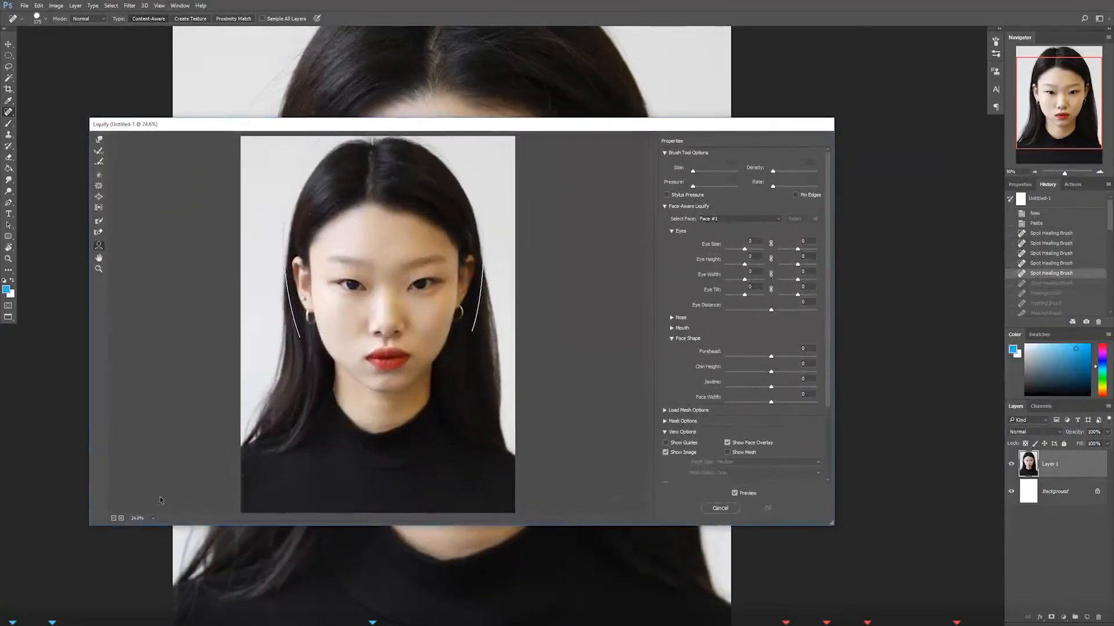
left_click(122, 518)
left_click(121, 519)
left_click(121, 518)
left_click(121, 519)
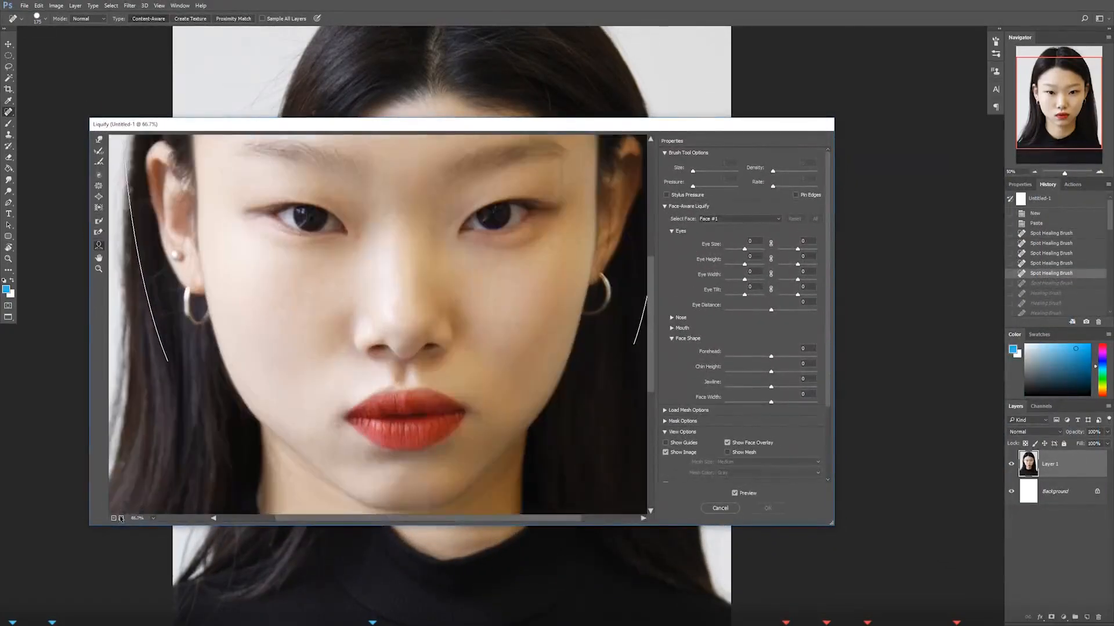
left_click_drag(452, 125, 421, 36)
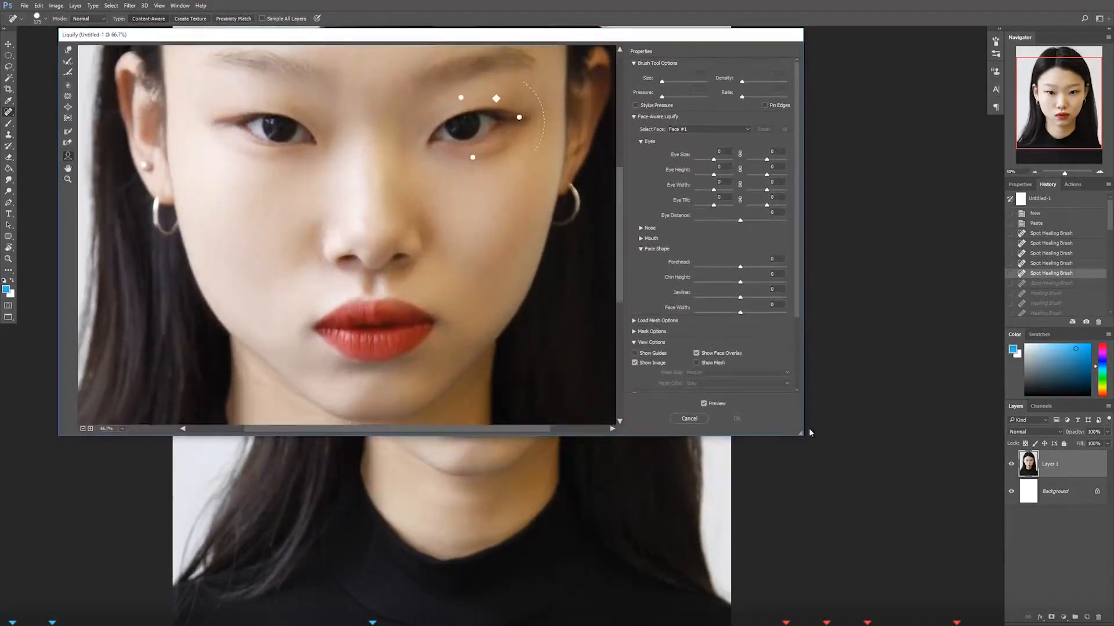
mouse_move(800, 432)
left_mouse_down()
mouse_move(904, 522)
mouse_move(941, 601)
left_mouse_up()
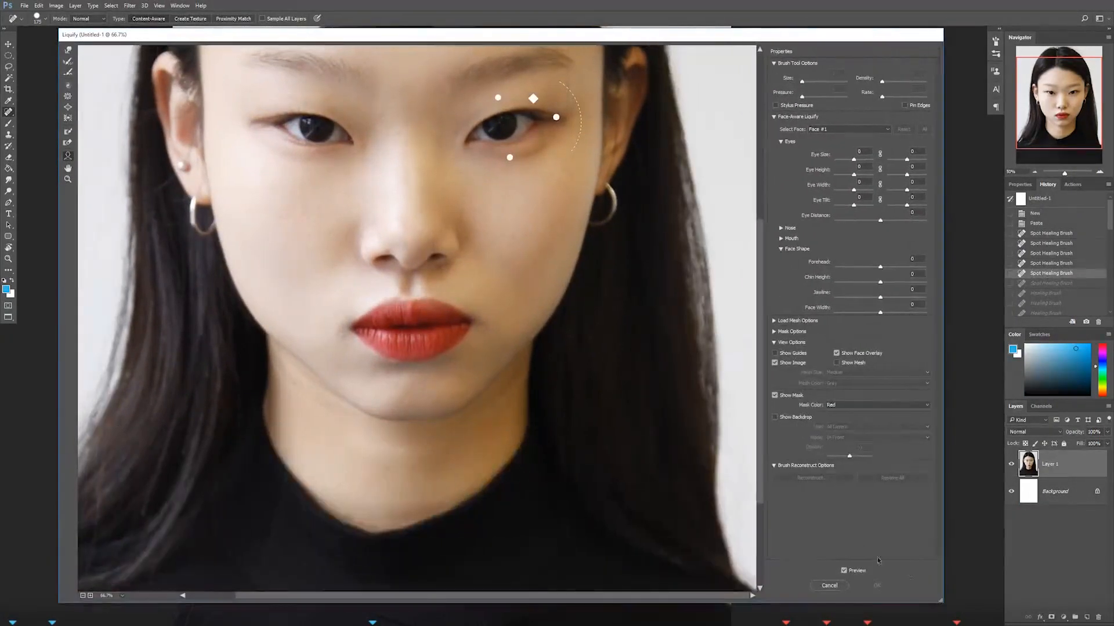
mouse_move(464, 272)
left_mouse_down()
mouse_move(503, 398)
mouse_move(494, 408)
left_mouse_up()
left_click_drag(366, 443, 337, 448)
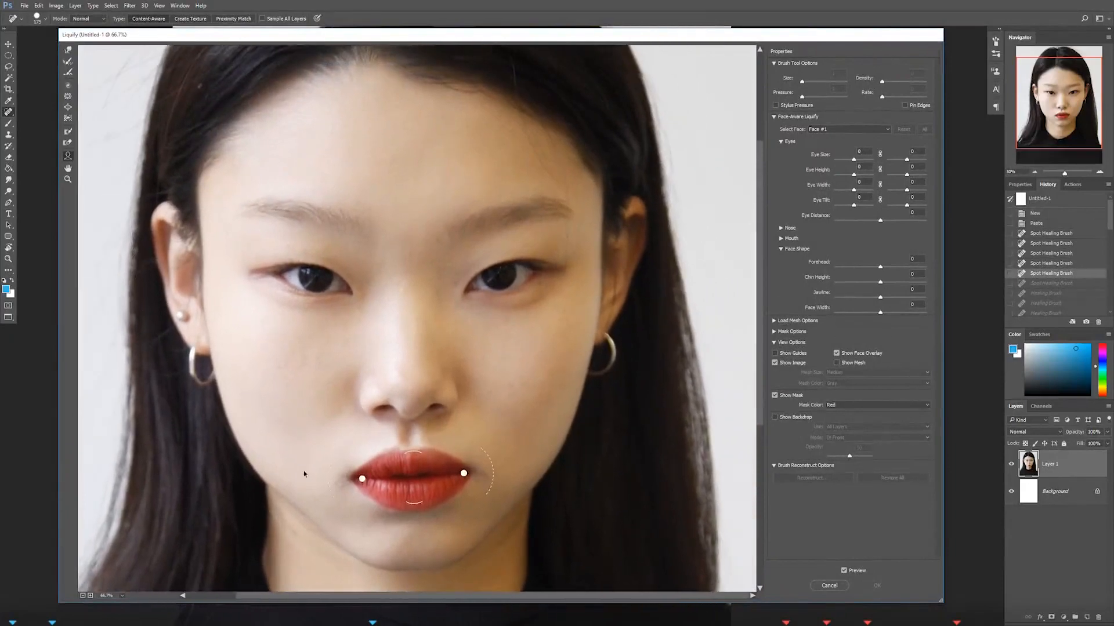
left_click_drag(496, 420, 505, 420)
Step: Reshape the mouth with Face-Aware Liquify to Upper Lip 100, Lower Lip -78 and Mouth Width -87
mouse_move(401, 544)
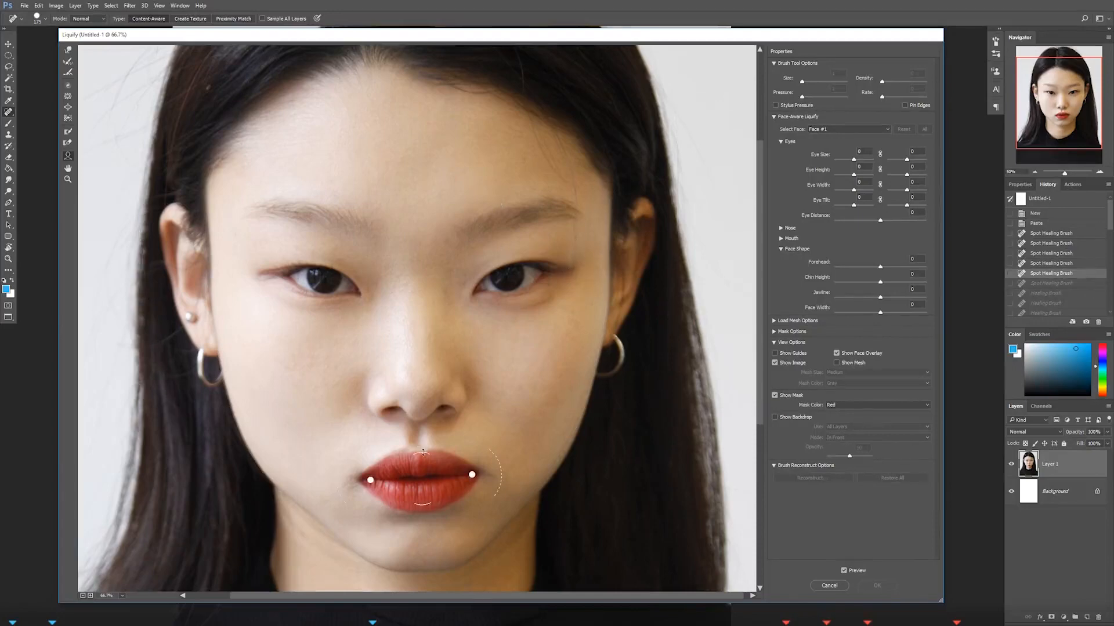
left_click_drag(423, 447, 425, 423)
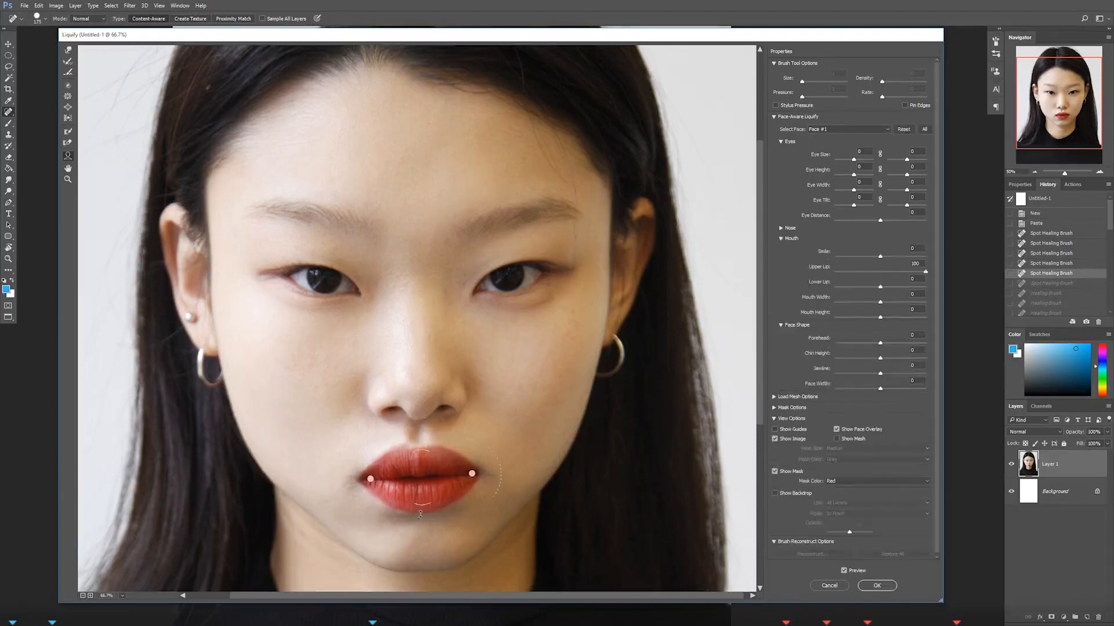
mouse_move(423, 506)
left_mouse_down()
mouse_move(337, 479)
mouse_move(412, 492)
mouse_move(369, 486)
mouse_move(393, 487)
left_mouse_up()
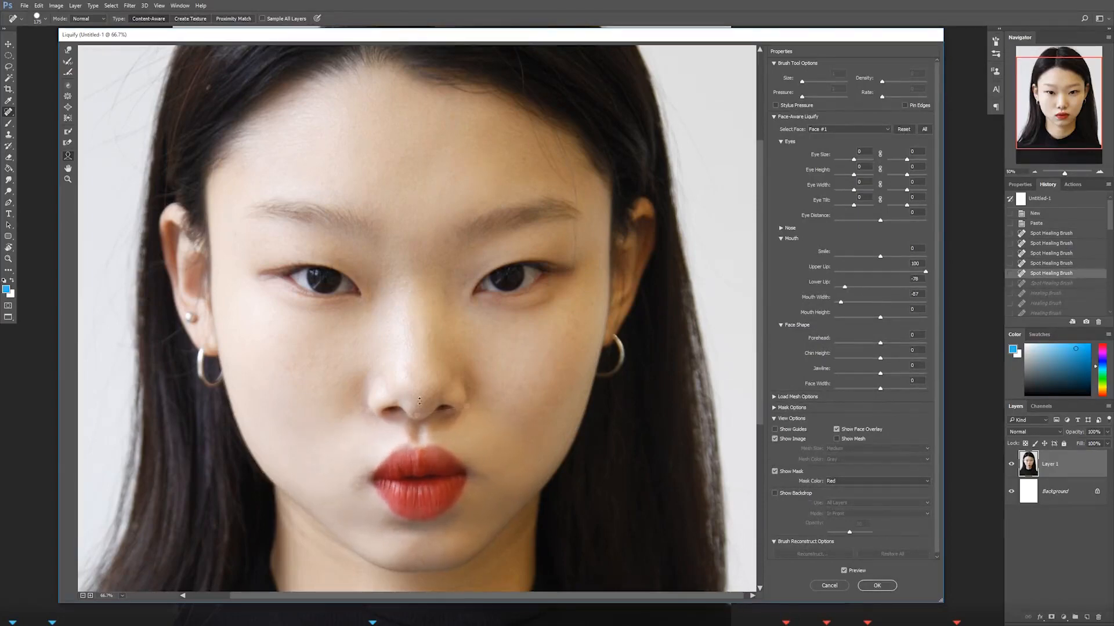
Step: Raise the Nose Height to 100 and widen both eyes to an Eye Width of 100 on the face
left_click_drag(417, 414, 430, 394)
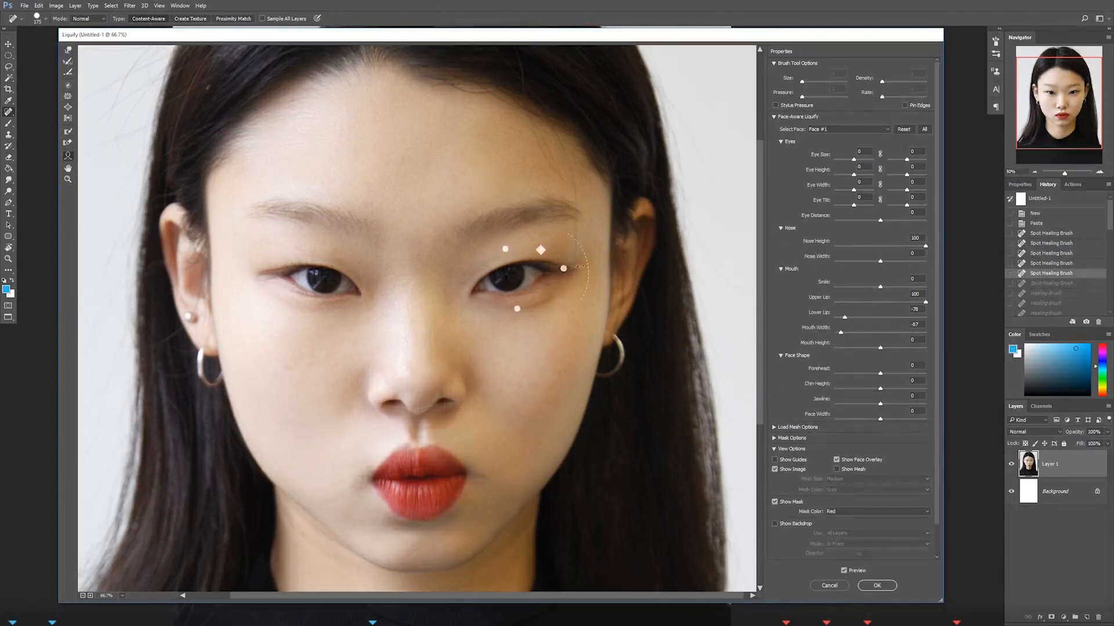
left_click_drag(525, 275, 557, 273)
left_click_drag(294, 275, 264, 272)
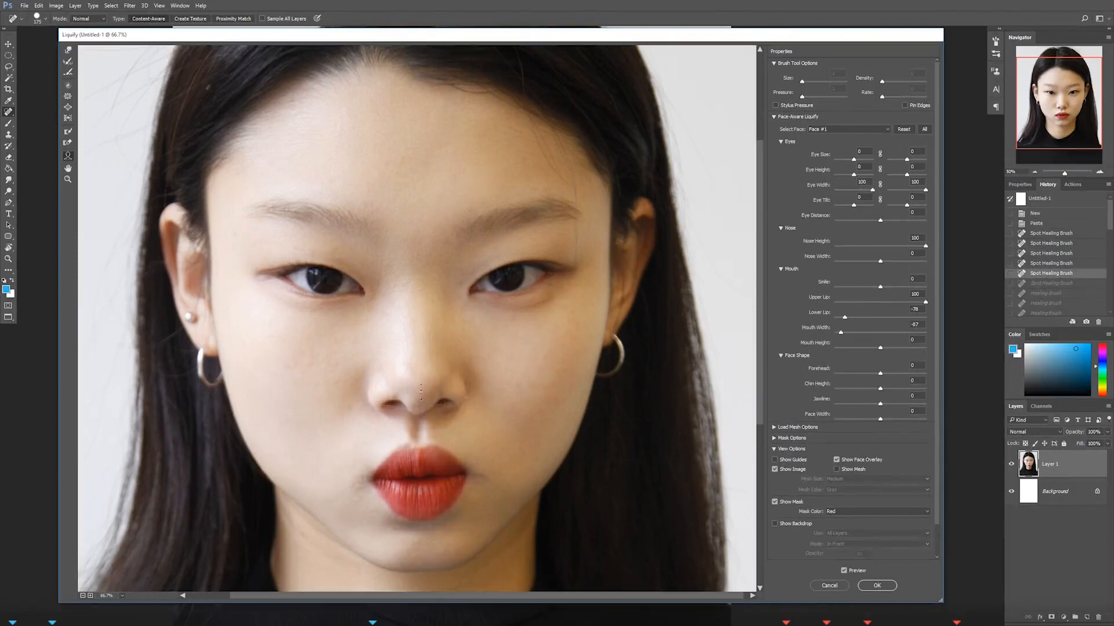
Step: Set the Face-Aware Jawline to -59, Chin Height to 5 and Smile to -20, ease the Lower Lip setting, and apply Liquify
left_click_drag(420, 572, 421, 575)
left_click_drag(281, 495, 297, 482)
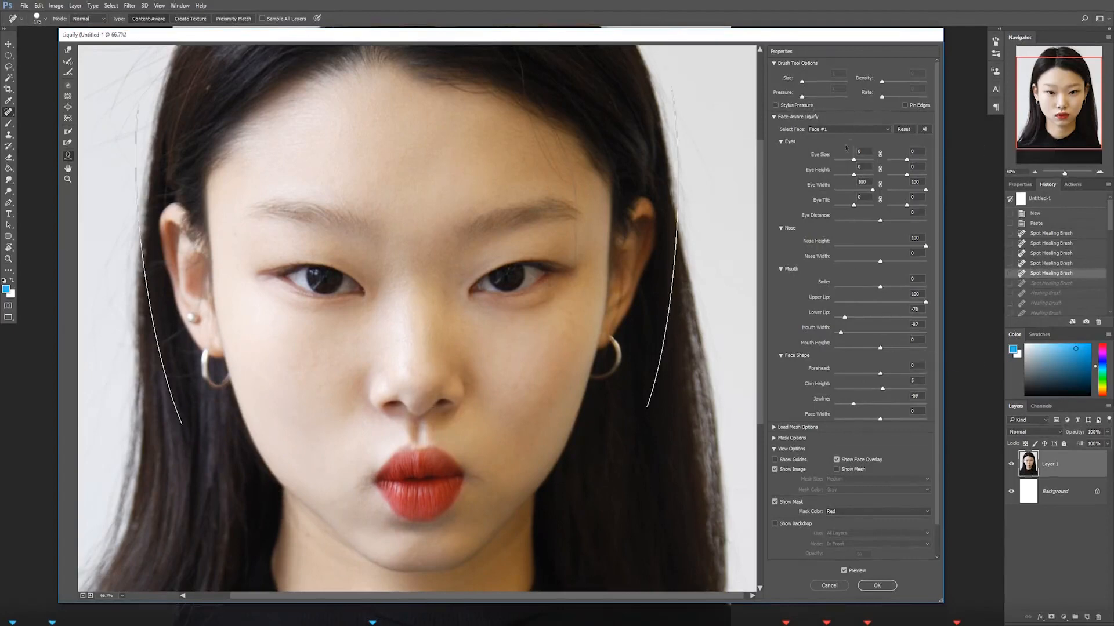
left_click_drag(879, 287, 862, 328)
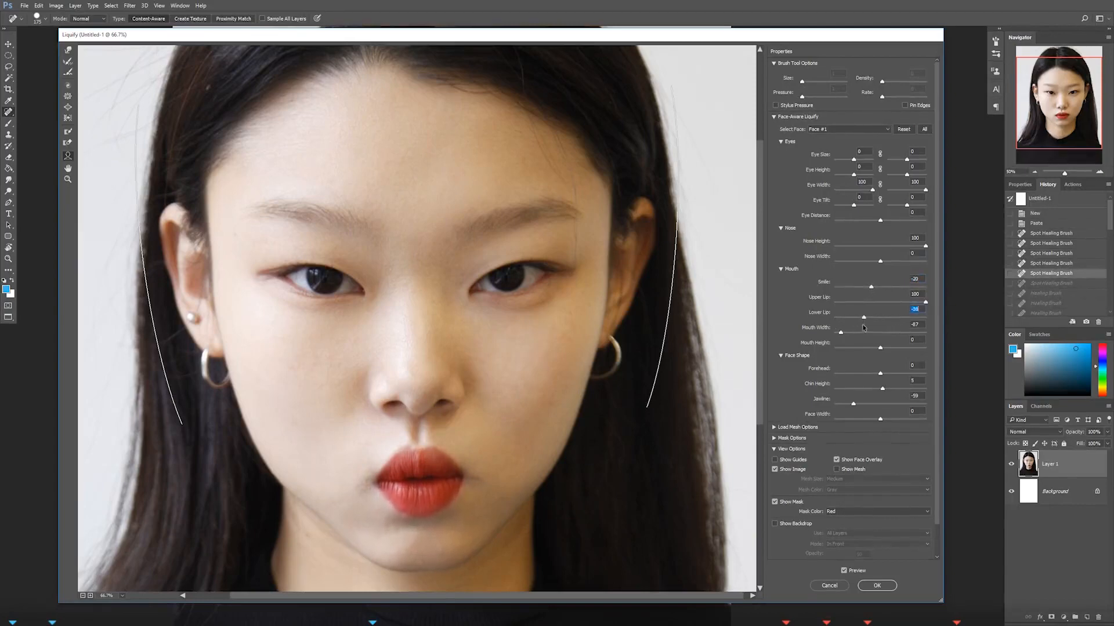
mouse_move(853, 159)
left_mouse_down()
mouse_move(873, 161)
mouse_move(850, 166)
left_mouse_up()
left_click(876, 586)
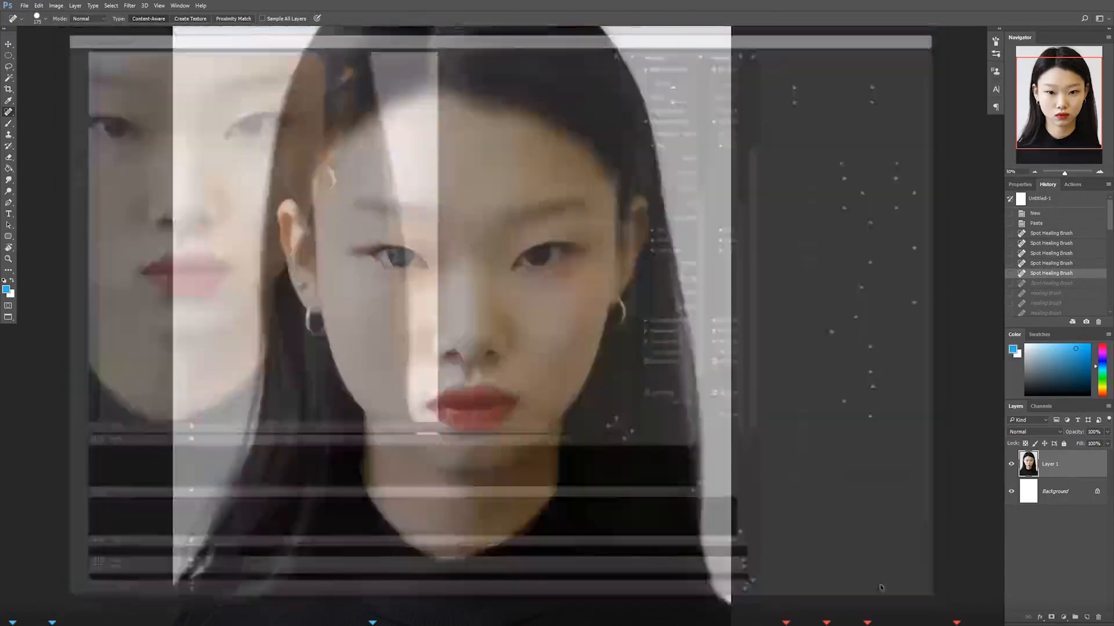
Step: Compare the portrait before and after the Liquify changes by undoing and redoing the filter
key("ctrl+z")
key("ctrl+z")
key("ctrl+z")
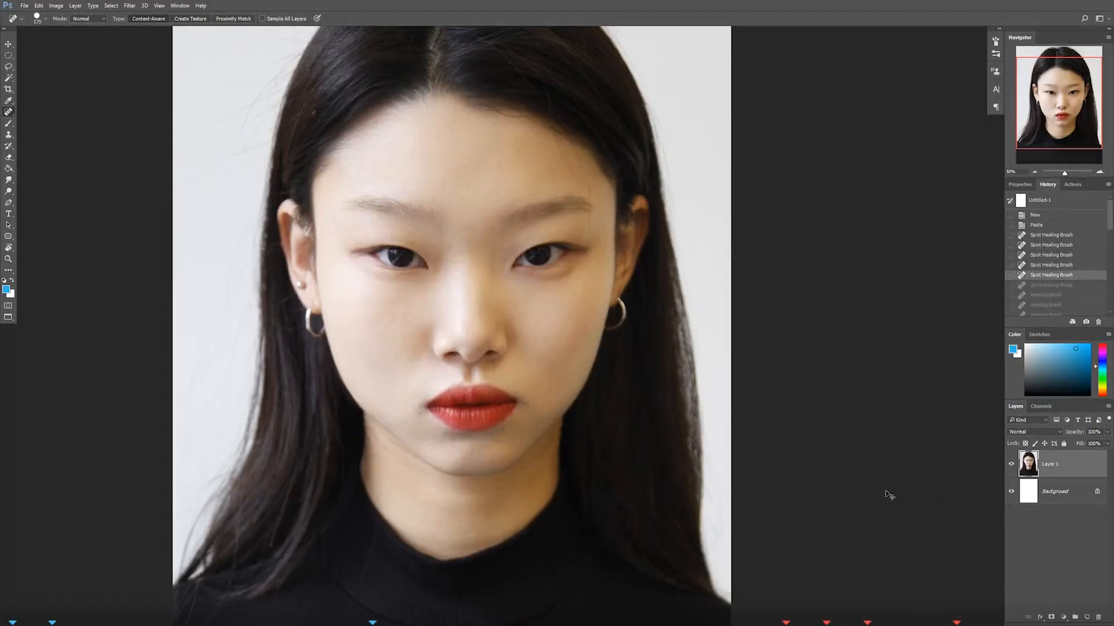
key("ctrl+z")
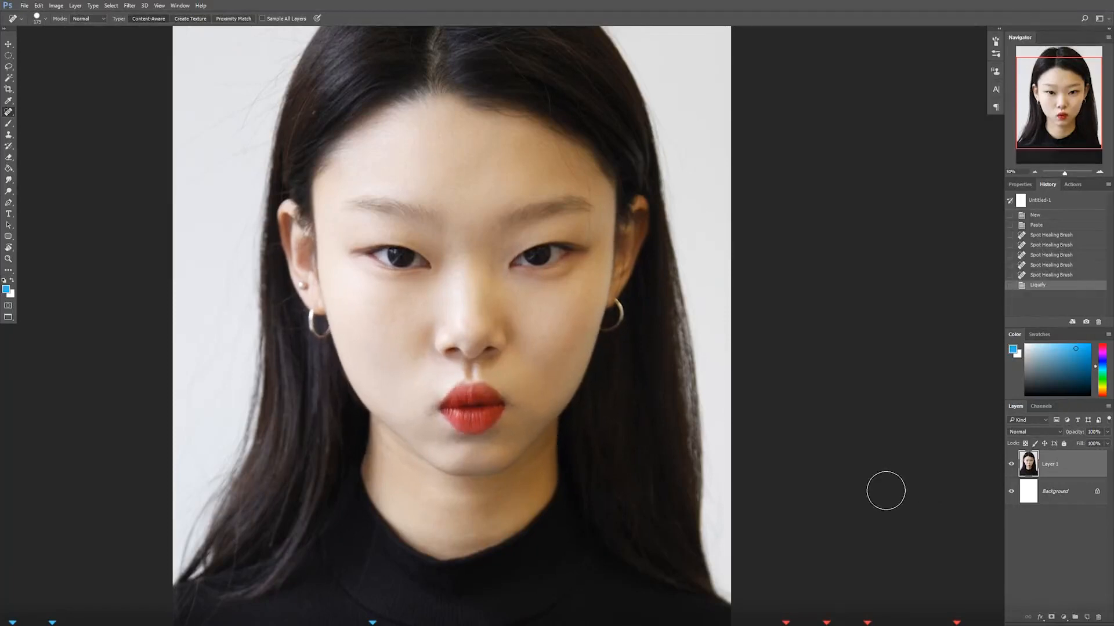
Step: Reopen the Liquify filter on the portrait and enlarge the Forward Warp brush to size 422
left_click(129, 6)
left_click(158, 73)
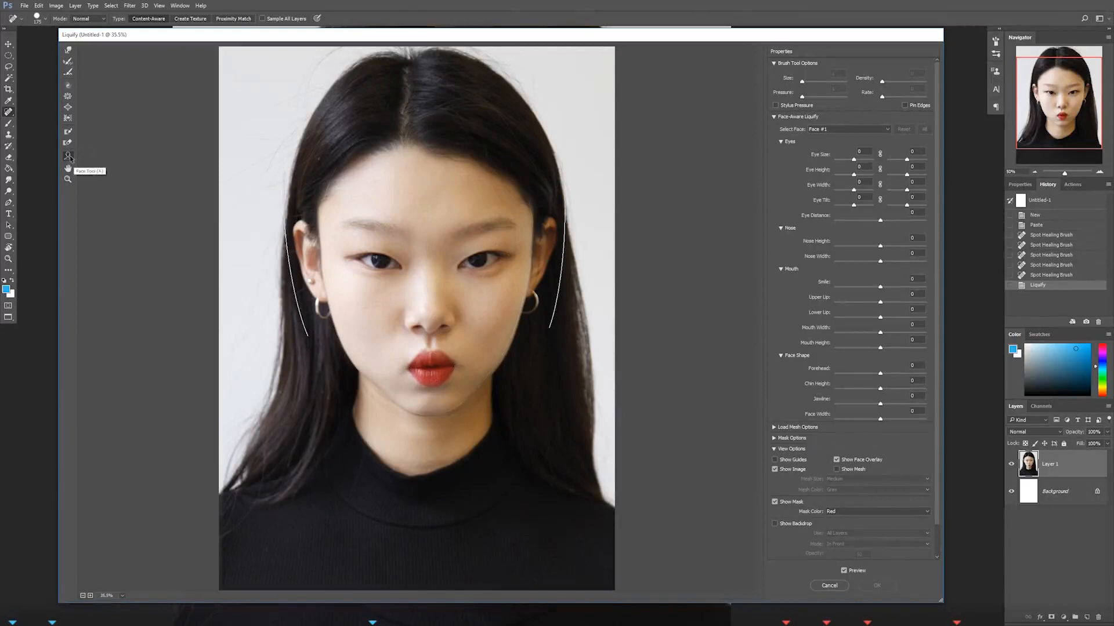
left_click(68, 51)
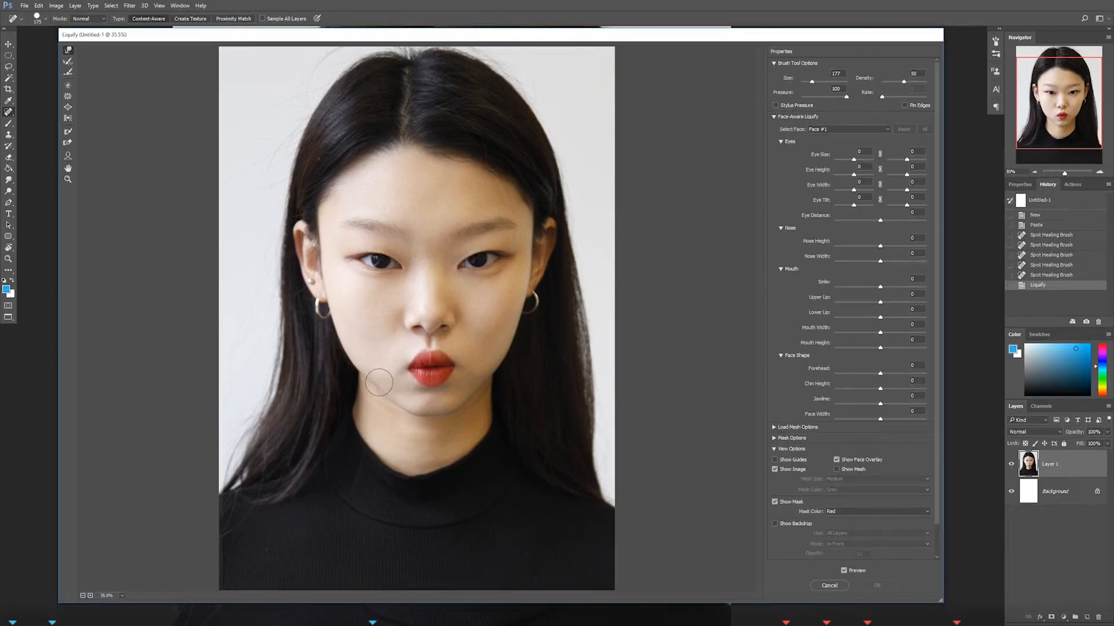
left_click_drag(406, 370, 407, 369)
left_click_drag(485, 41, 481, 40)
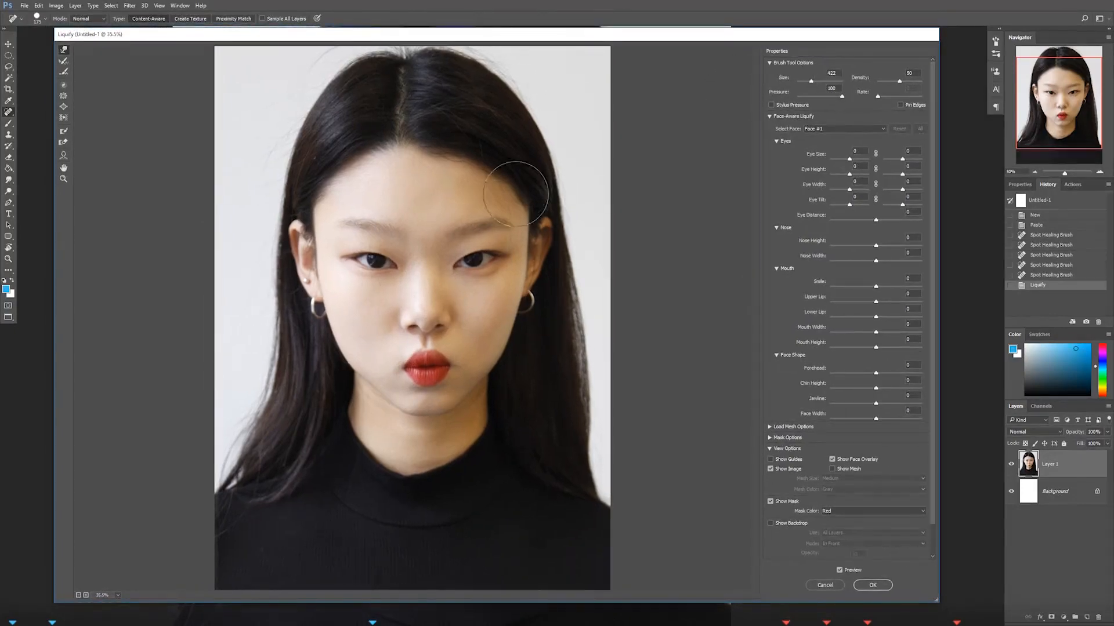
Step: Widen both sides of the nose with the Forward Warp tool, using a brush size of 551
left_click_drag(459, 306, 471, 311)
mouse_move(523, 306)
left_mouse_down()
mouse_move(459, 311)
mouse_move(482, 311)
left_mouse_up()
left_click_drag(419, 316, 419, 316)
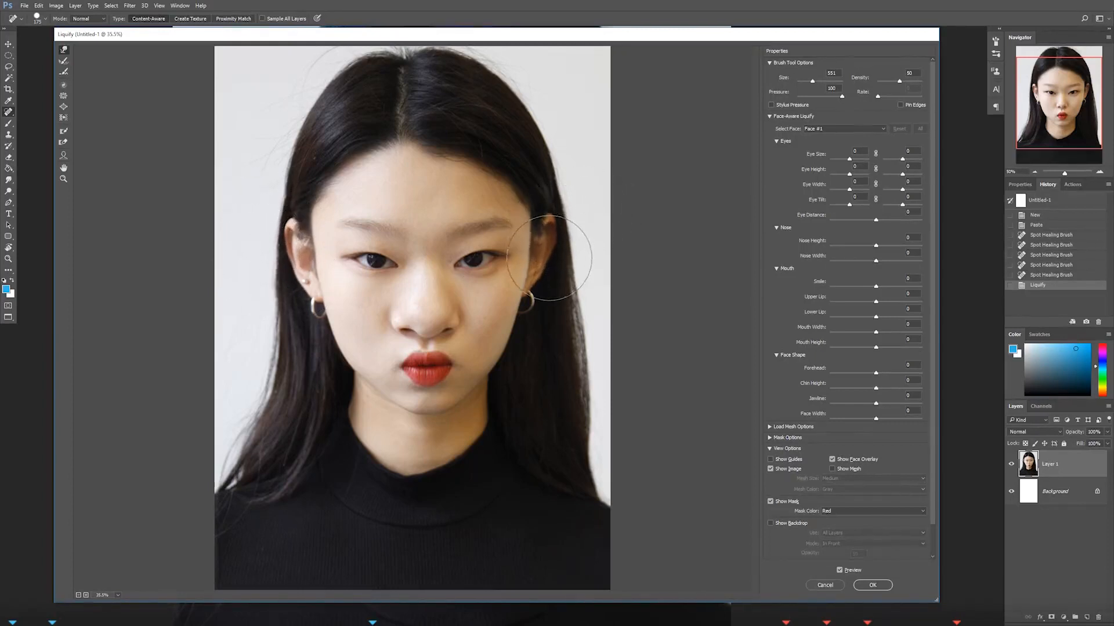
Step: Push both cheeks outward and both sides of the jaw inward with the size 551 Forward Warp brush, and apply Liquify
mouse_move(529, 292)
left_mouse_down()
mouse_move(527, 309)
mouse_move(532, 276)
left_mouse_up()
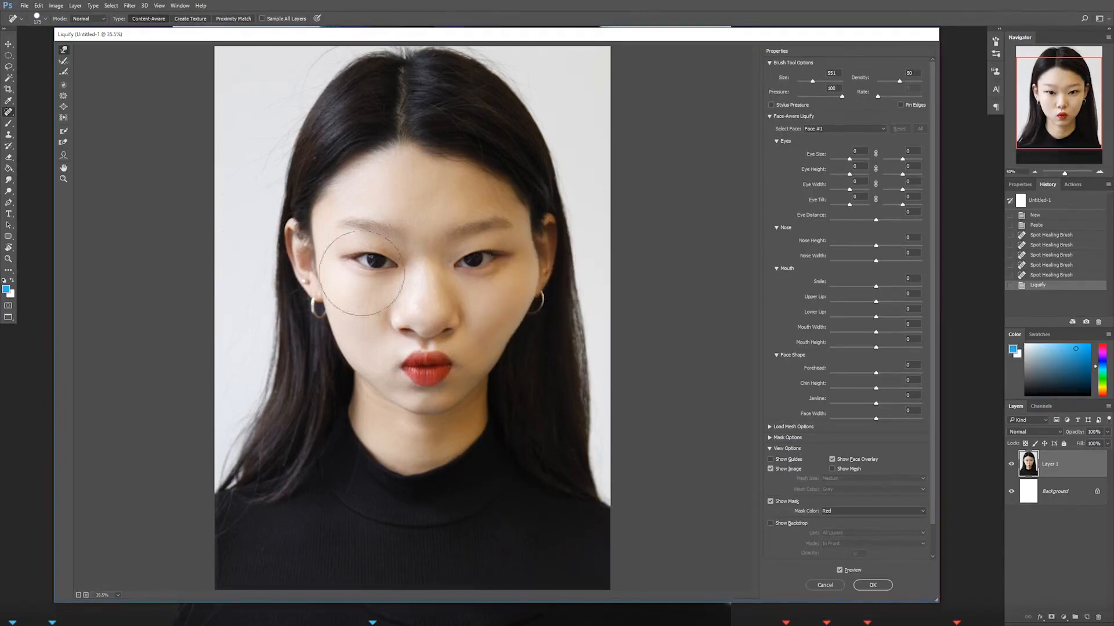
mouse_move(328, 299)
left_mouse_down()
mouse_move(338, 331)
mouse_move(312, 313)
mouse_move(379, 370)
mouse_move(323, 307)
left_mouse_up()
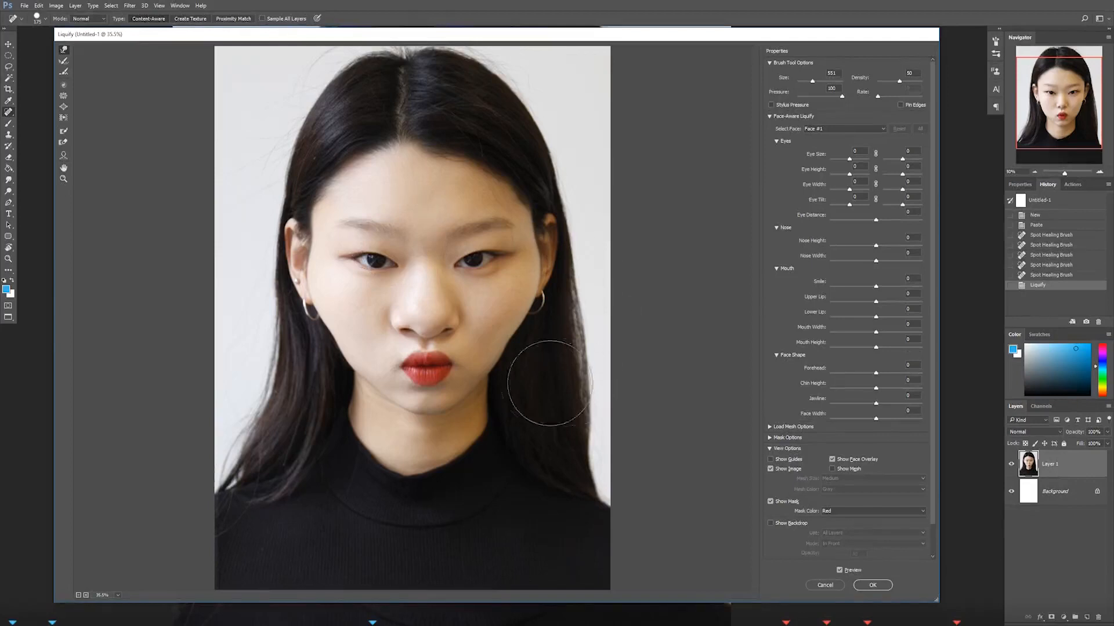
left_click_drag(339, 373, 344, 372)
left_click_drag(507, 370, 500, 366)
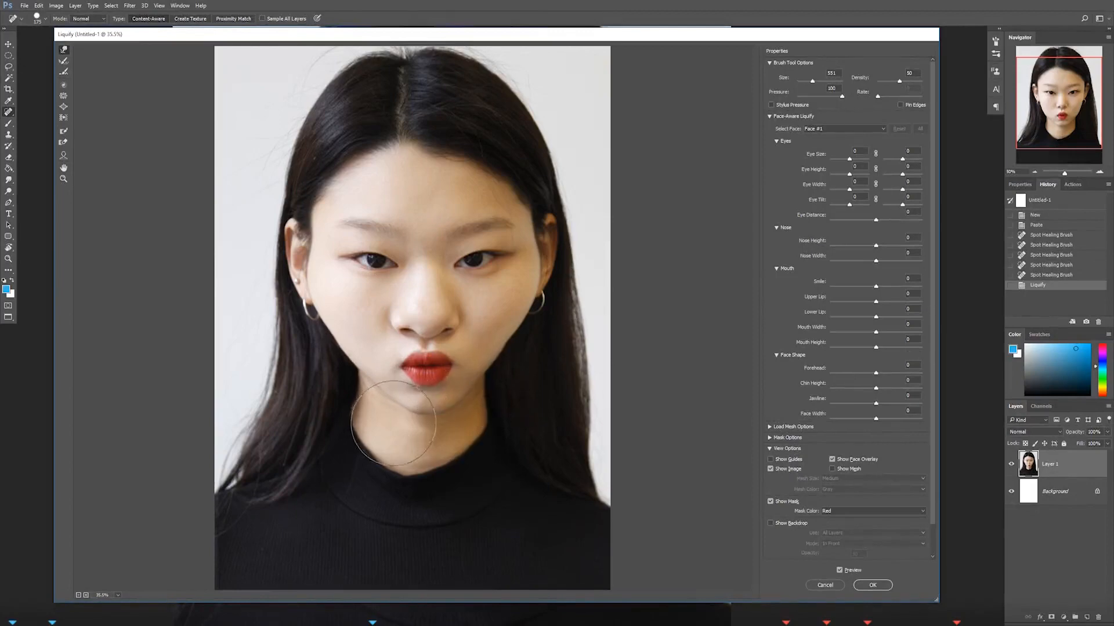
left_click(872, 586)
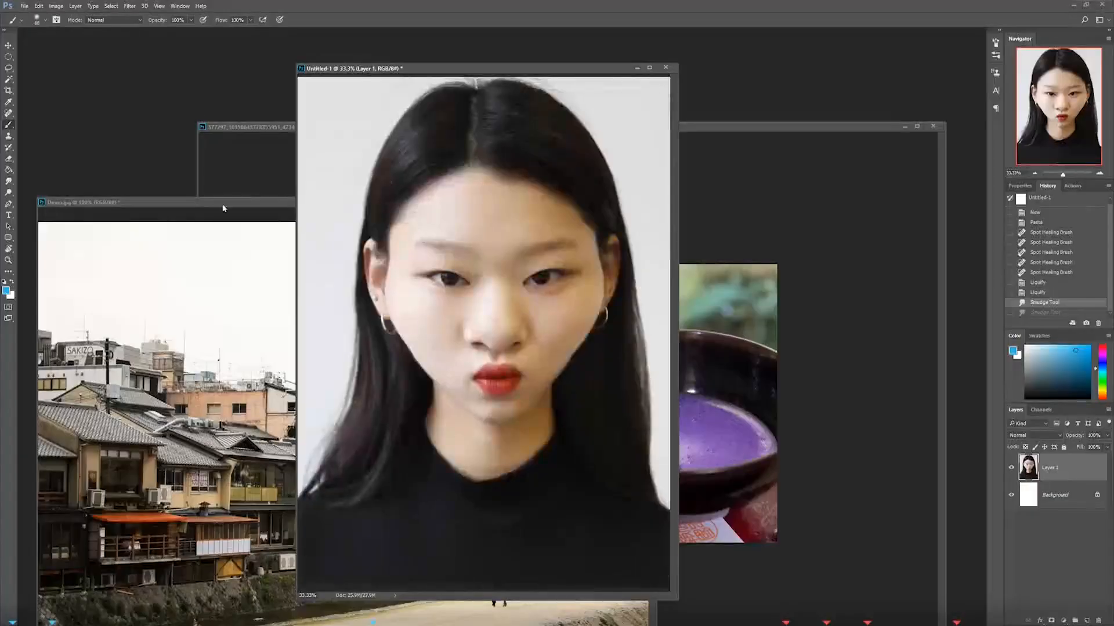
Step: Switch to the riverside street photo and outline the dark wooden house with the orange wall using the Polygonal Lasso
left_click_drag(223, 208, 313, 75)
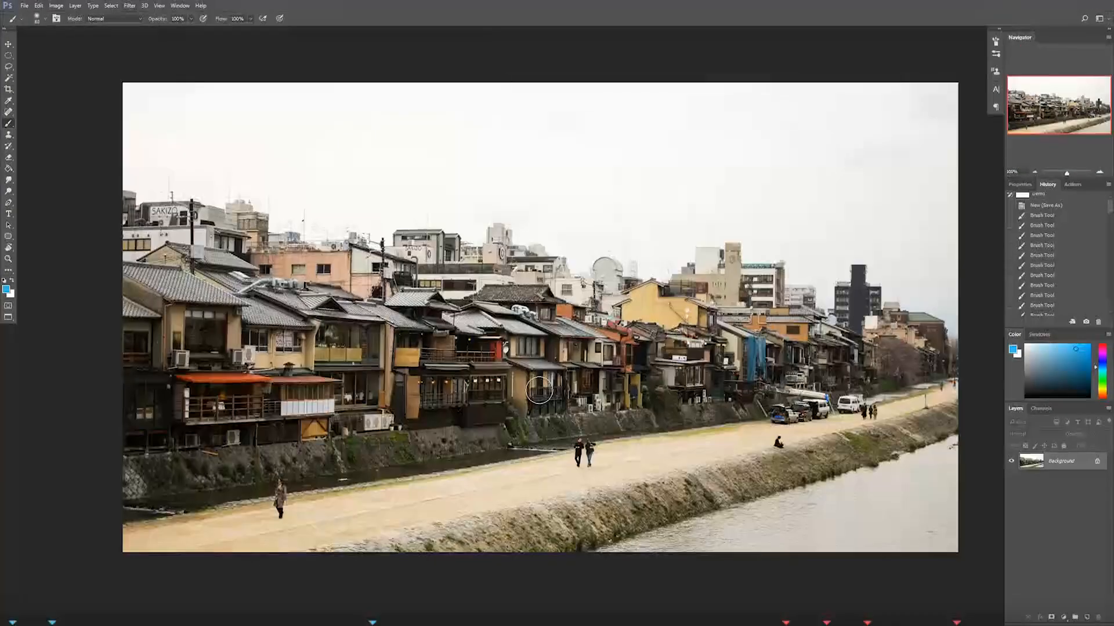
left_click_drag(517, 390, 488, 388)
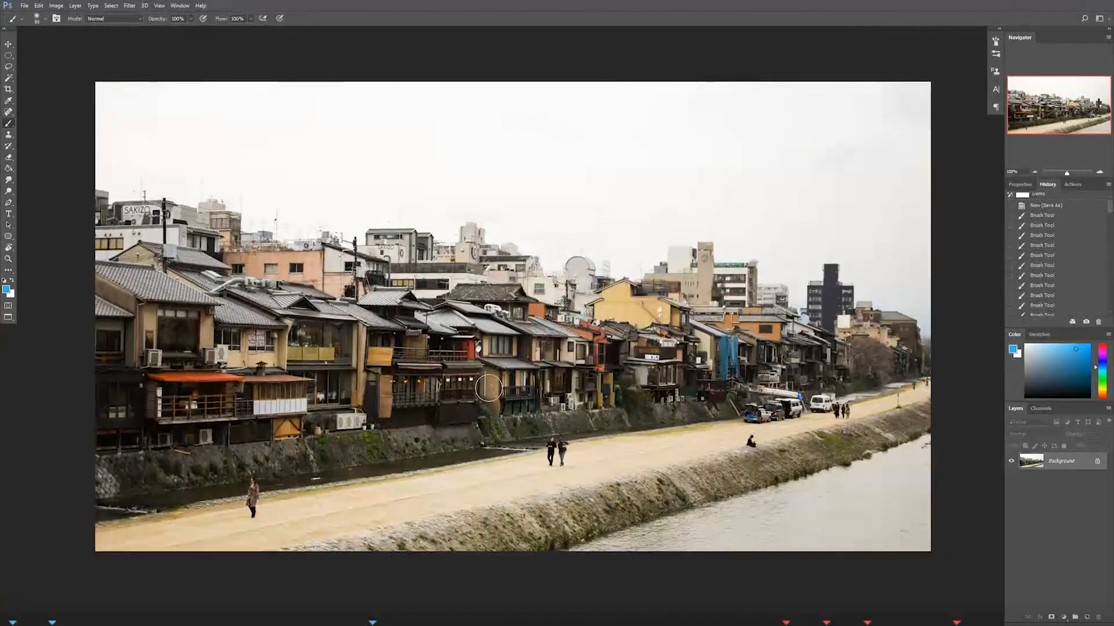
key("l")
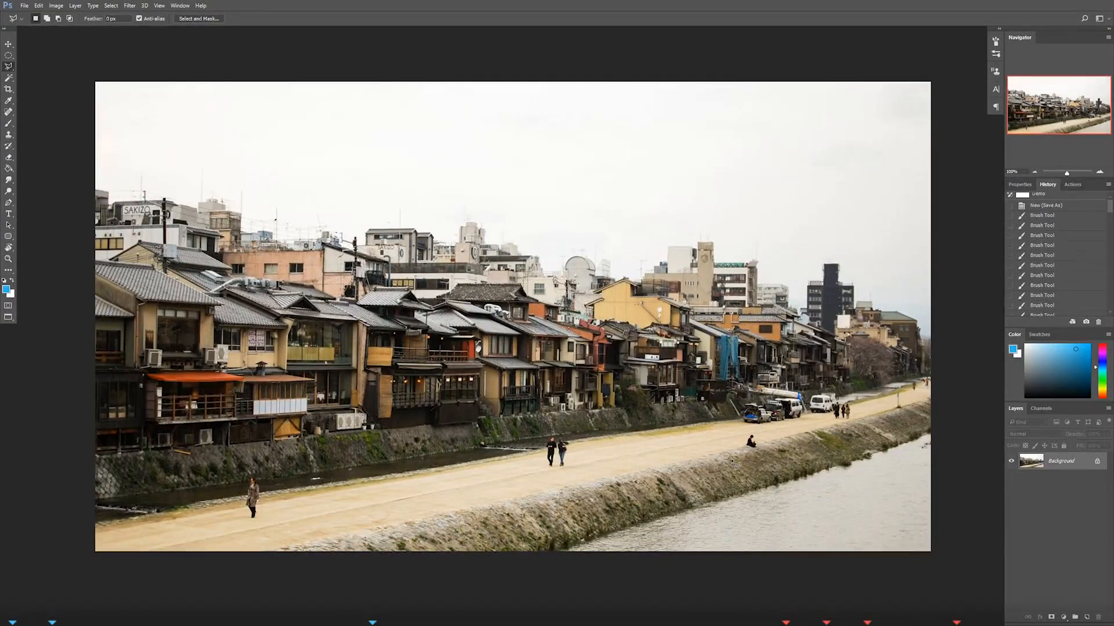
key("ctrl+plus")
left_click_drag(554, 424, 377, 446)
left_click(478, 465)
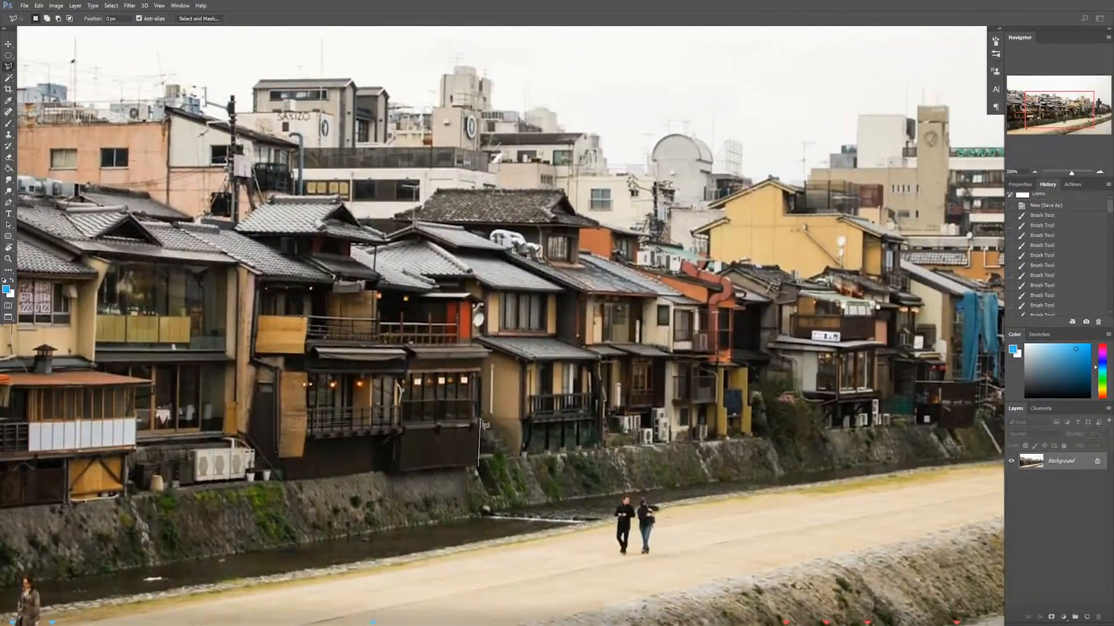
left_click(472, 345)
left_click(485, 302)
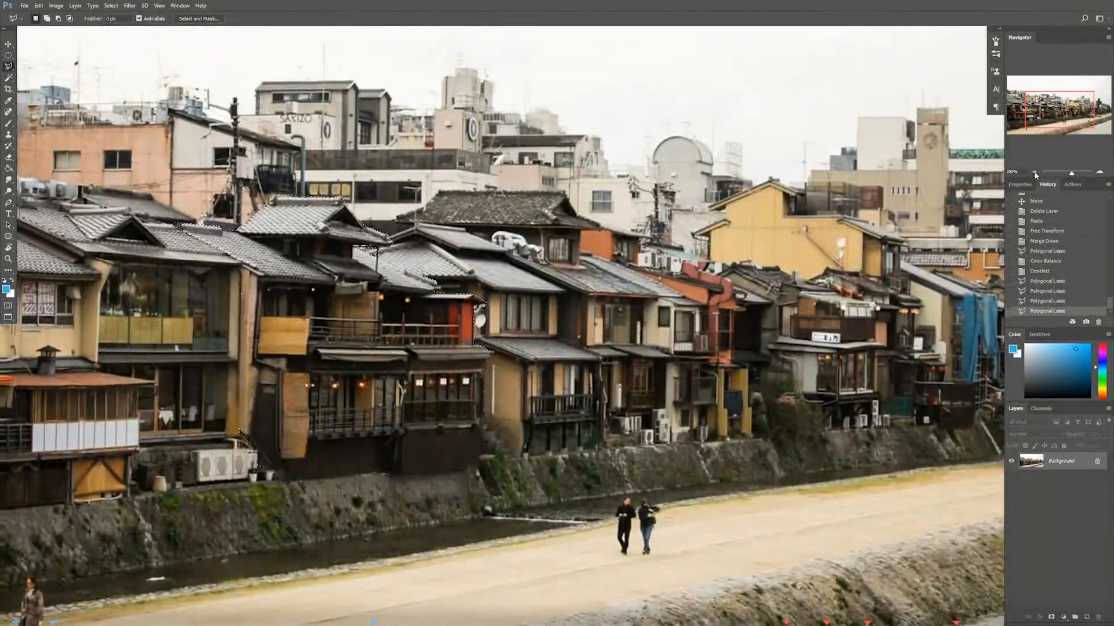
left_click(1034, 173)
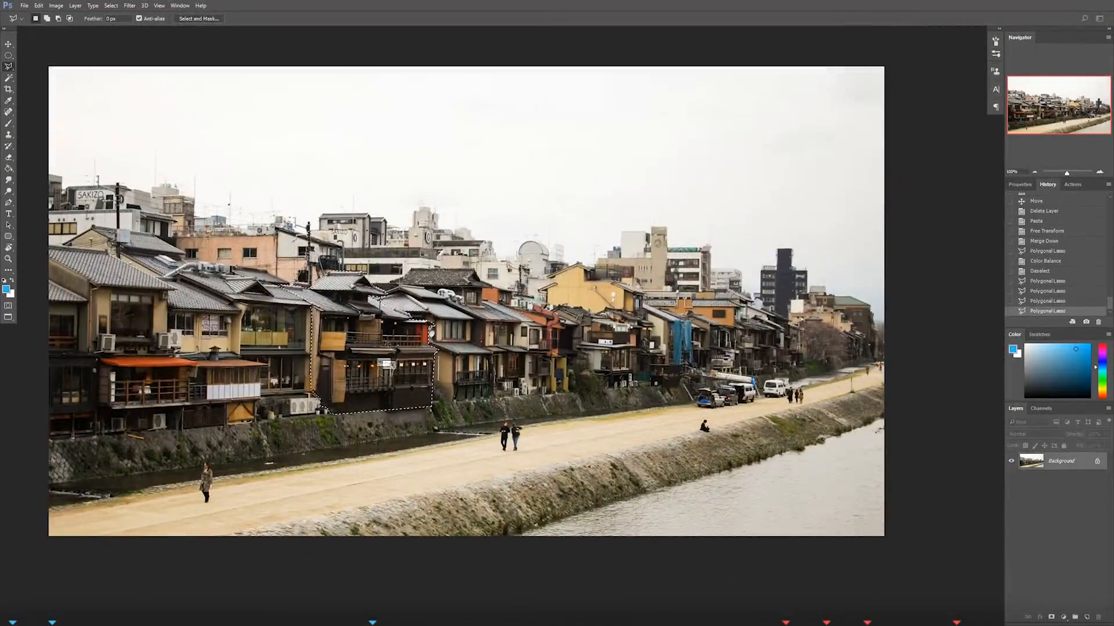
Step: Try moving the selected house along the row of buildings directly on the Background layer, undoing each move
left_click_drag(380, 364, 509, 370)
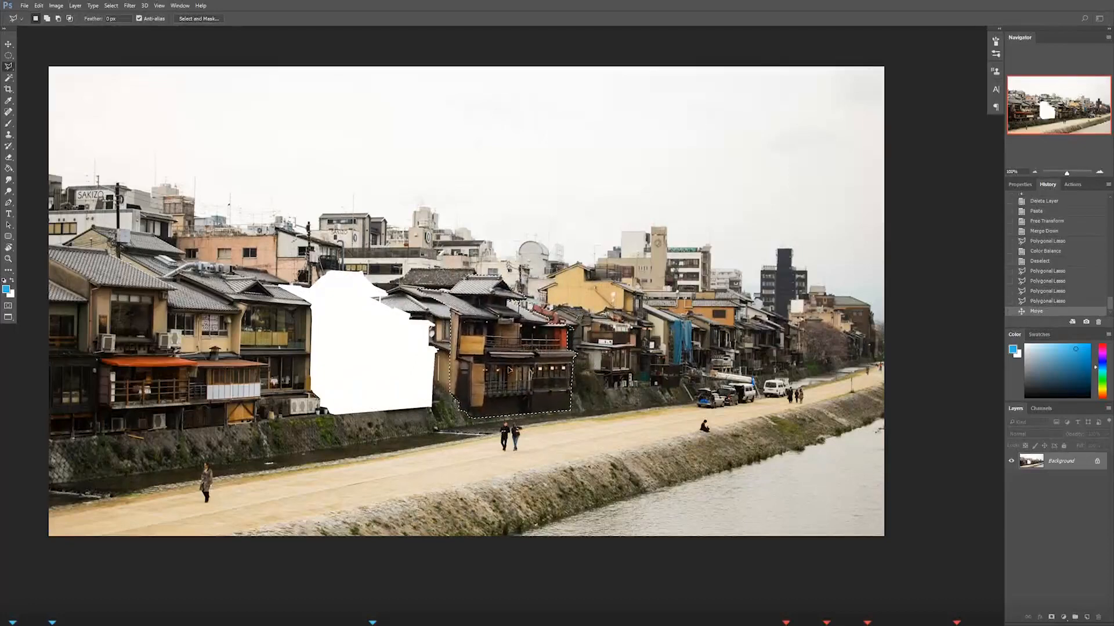
key("ctrl+z")
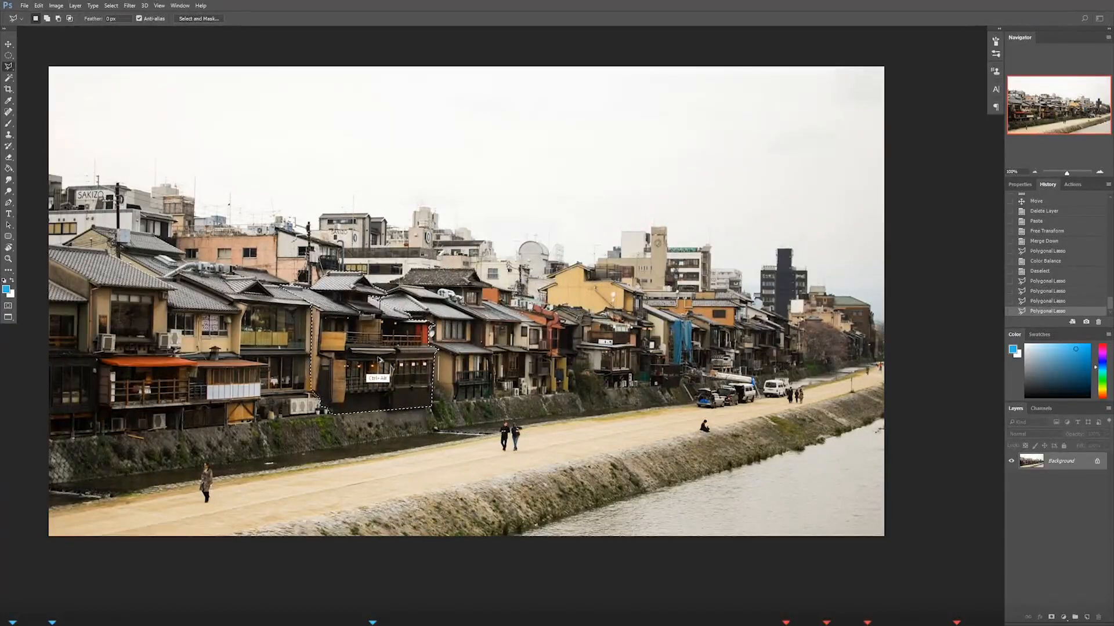
left_click_drag(374, 361, 522, 359)
key("ctrl+z")
Step: Copy the selected house to a new layer and toggle that layer's visibility to check it
key("ctrl+j")
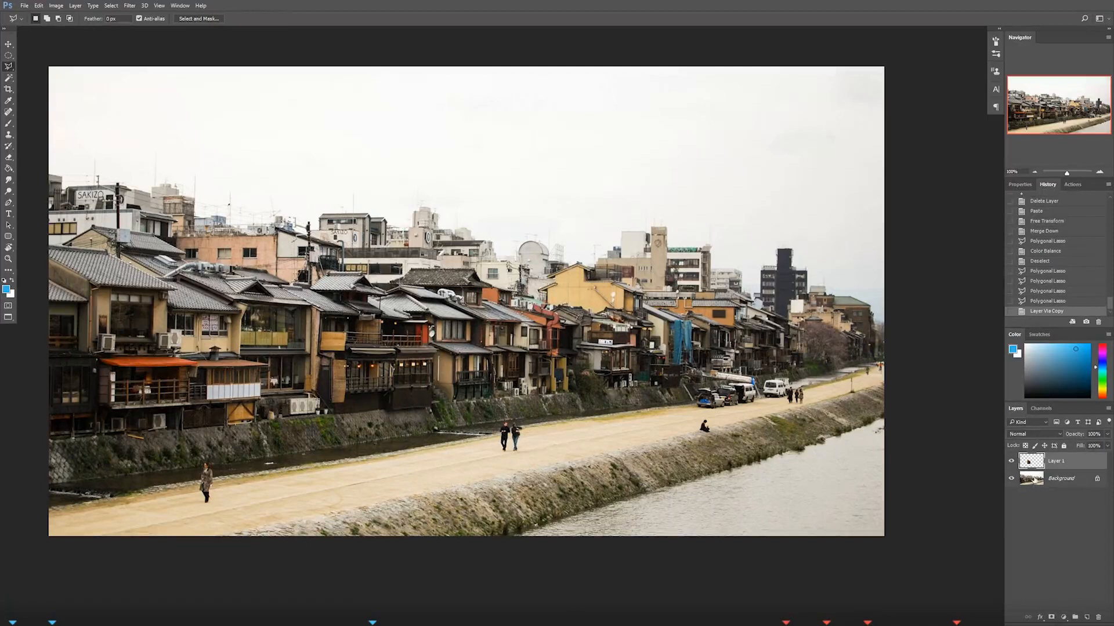
left_click(1012, 462)
left_click(1012, 462)
Step: Try moving the copied house on Layer 1 above the rooftops and back, and undo the moves
left_click_drag(381, 377, 461, 279)
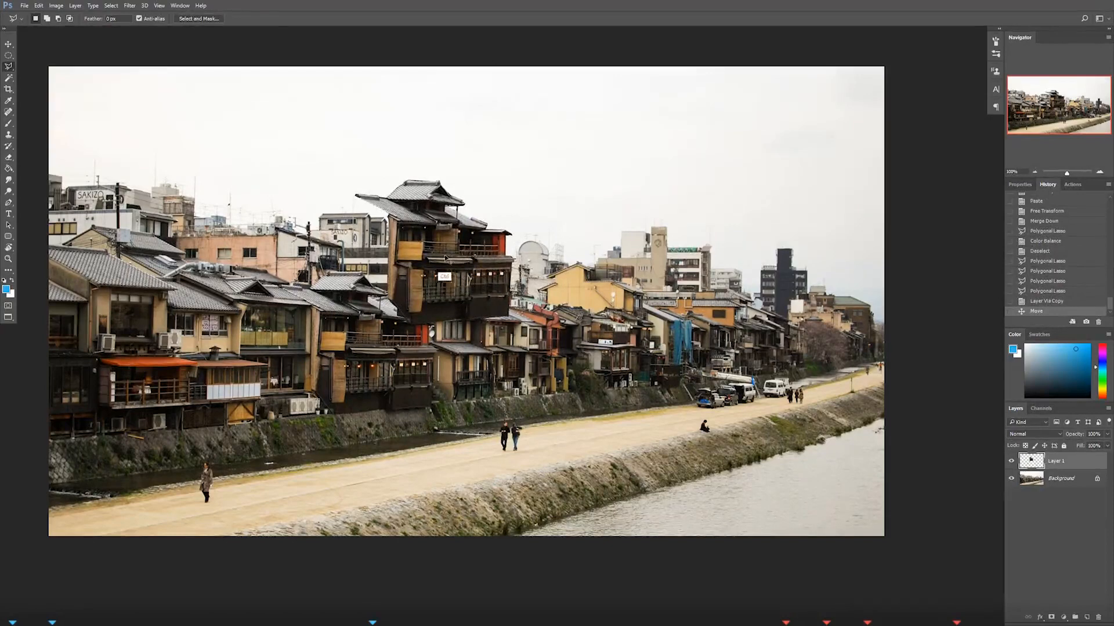
left_click_drag(444, 255, 410, 360)
key("ctrl+z")
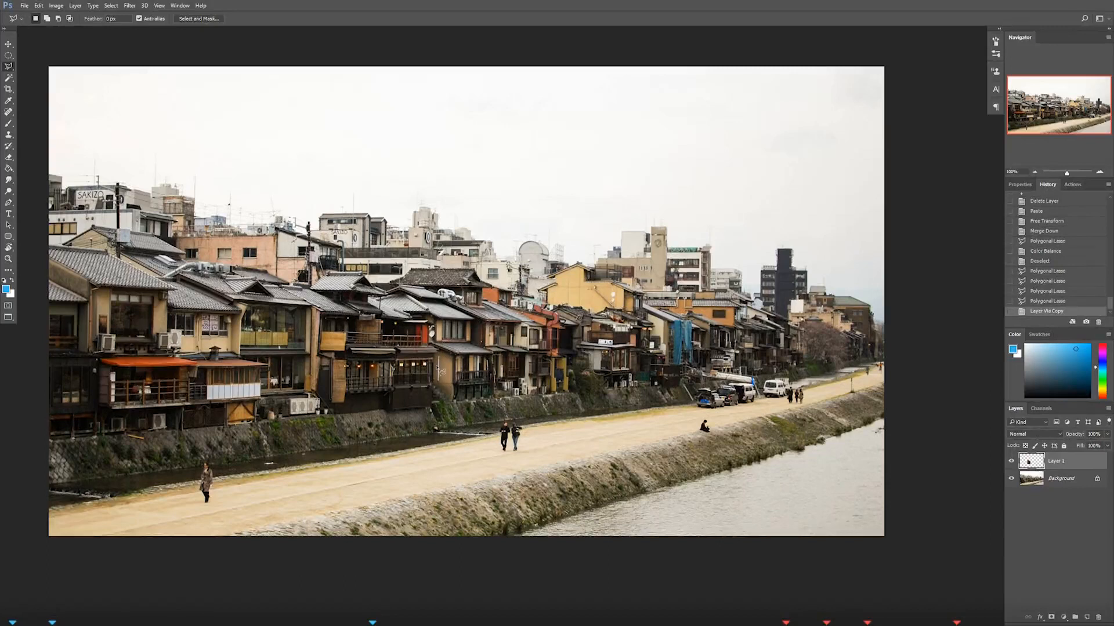
Step: Try shifting the copied house along the riverbank with Free Transform, and cancel the transform
key("ctrl+t")
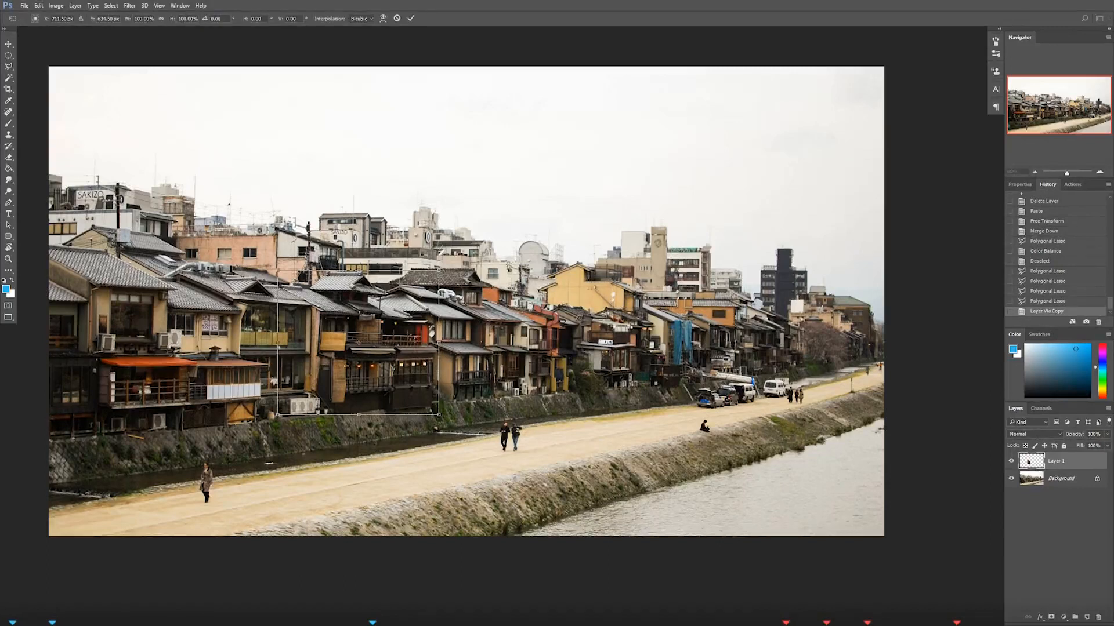
left_click_drag(390, 382, 451, 398)
key("Escape")
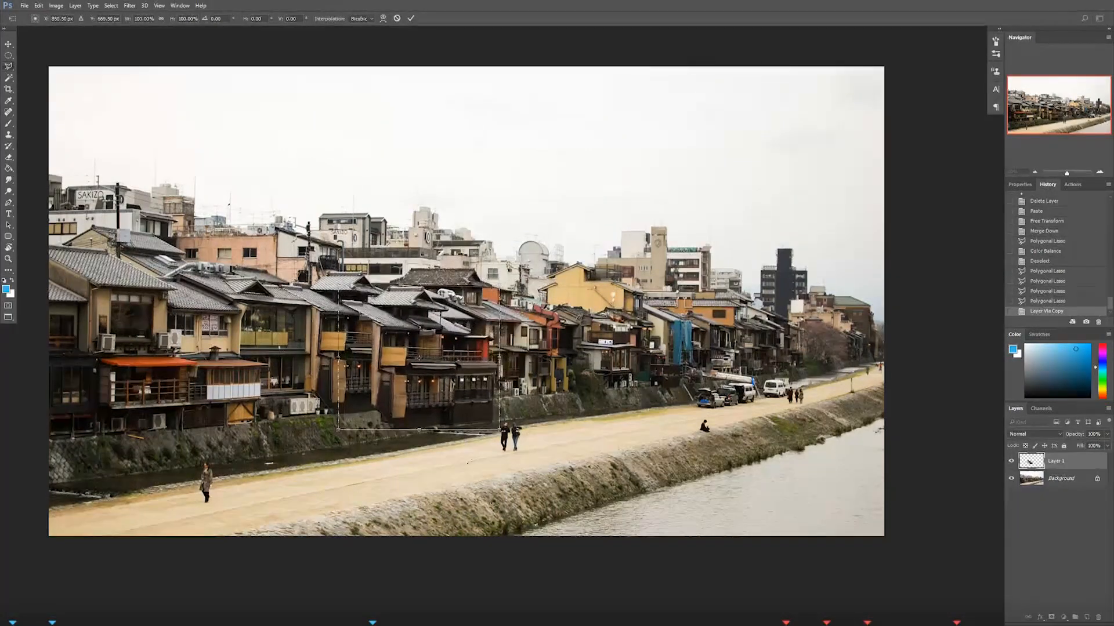
key("l")
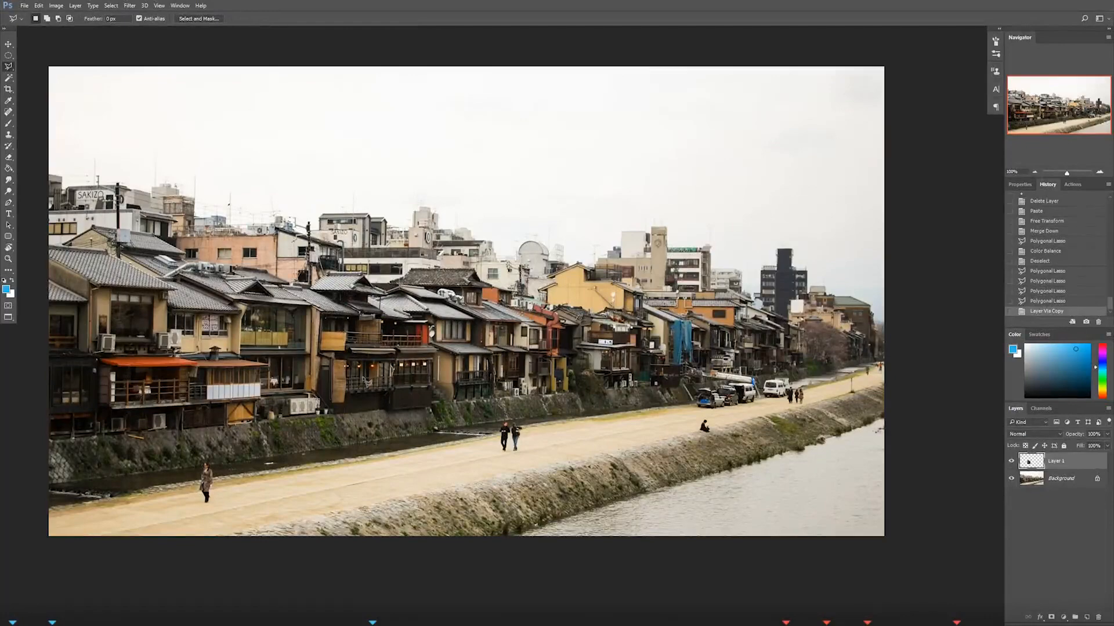
Step: Hide the Background layer to isolate the copied house and check its Free Transform bounds without changing them
left_click(1012, 479)
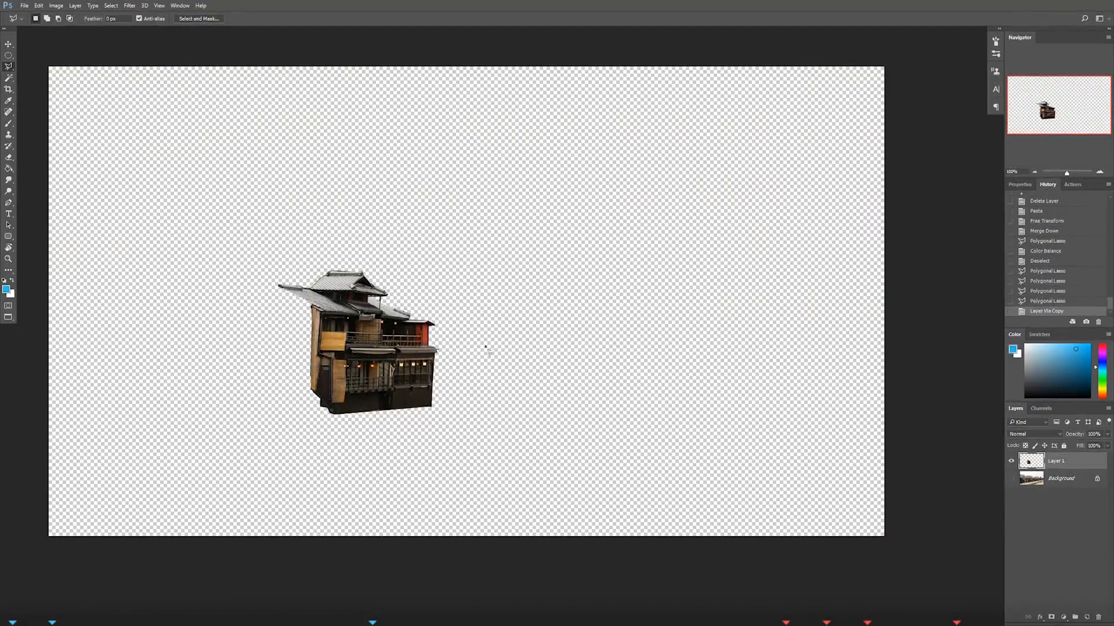
key("ctrl+t")
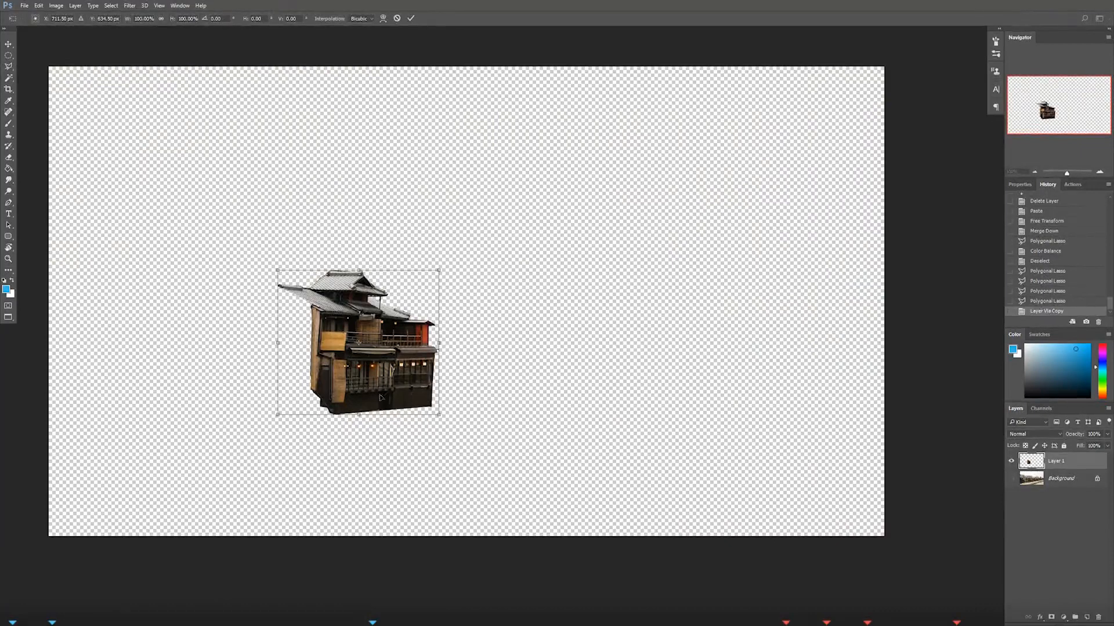
key("Return")
key("l")
Step: Toggle Layer 1's visibility, show the Background layer again and make it the active layer
left_click(1011, 461)
left_click(1011, 479)
left_click(1011, 461)
left_click(1037, 478)
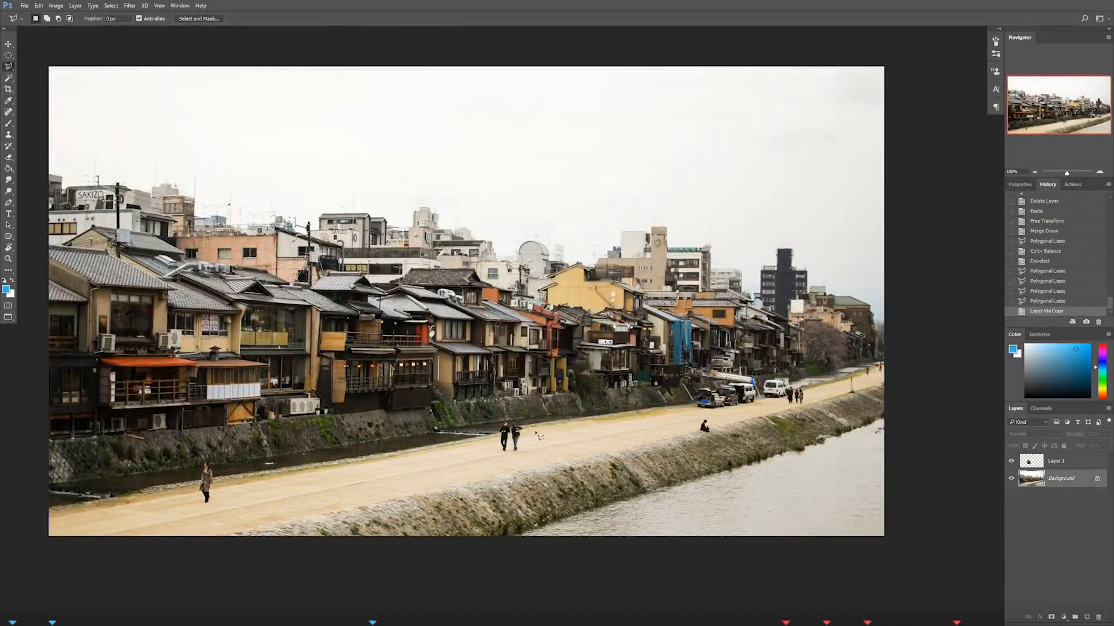
Step: Select the whole Background canvas, try shrinking it from its lower-left corner with Free Transform, and undo the scaling
key("ctrl+a")
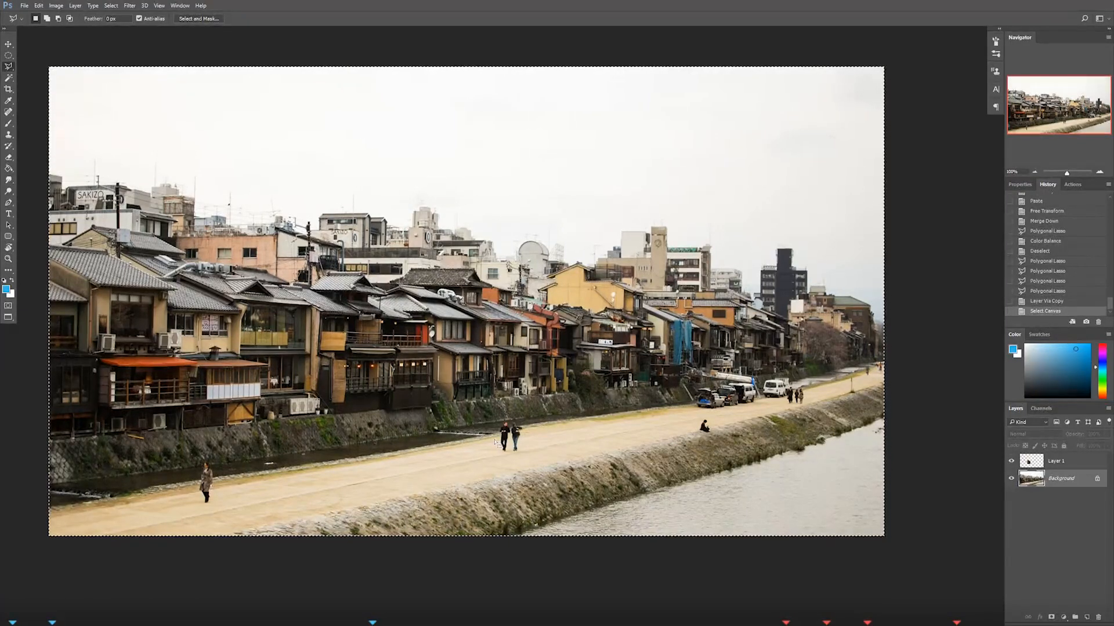
key("ctrl+t")
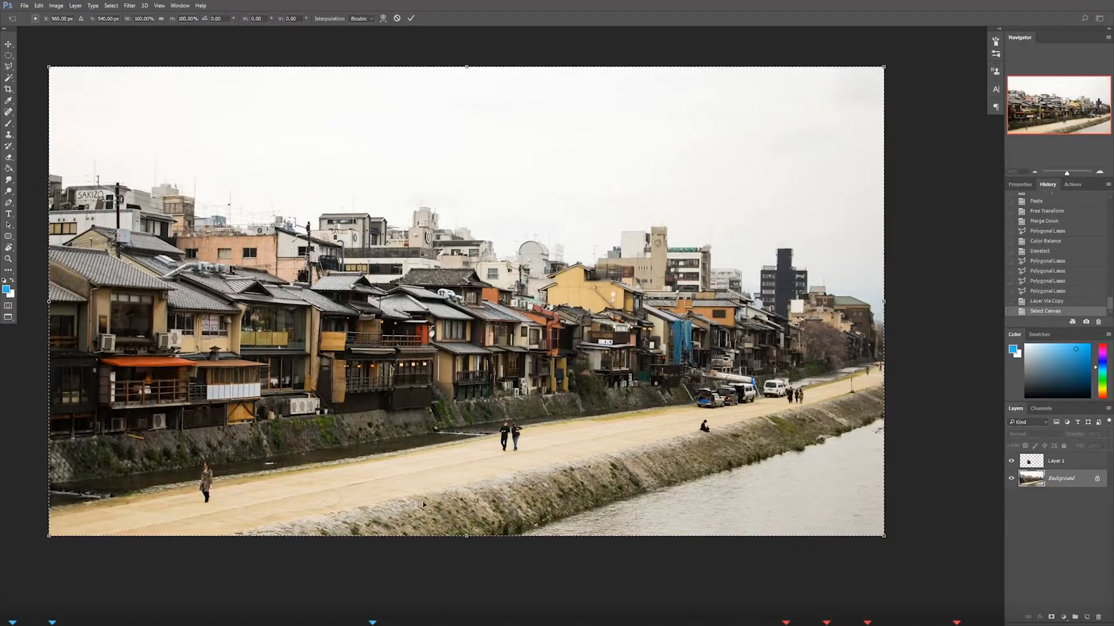
left_click_drag(48, 537, 58, 402)
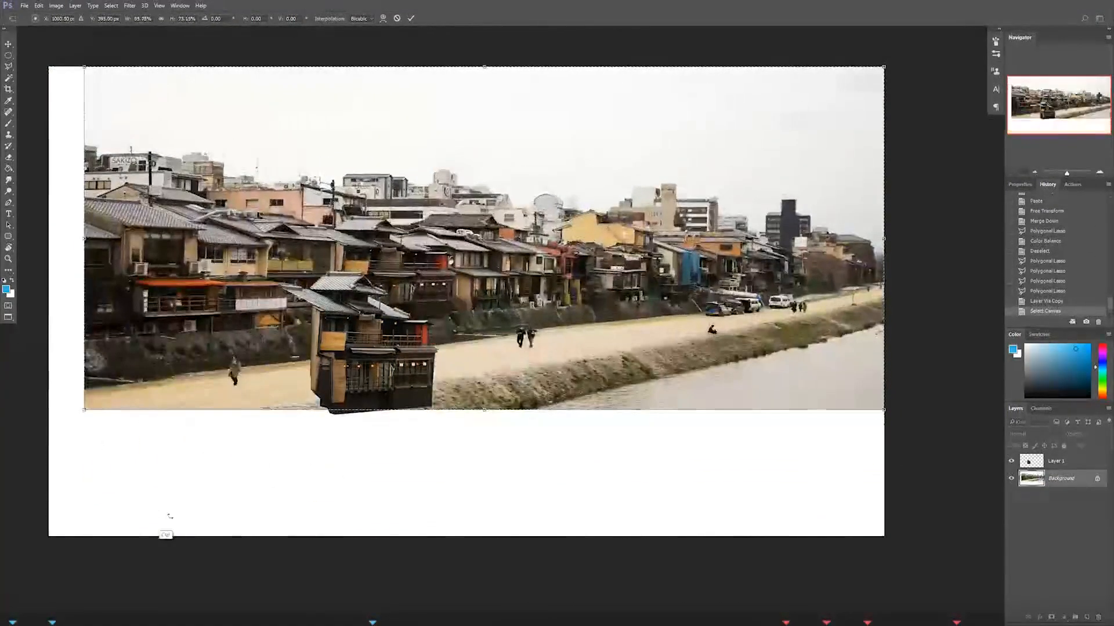
key("ctrl+z")
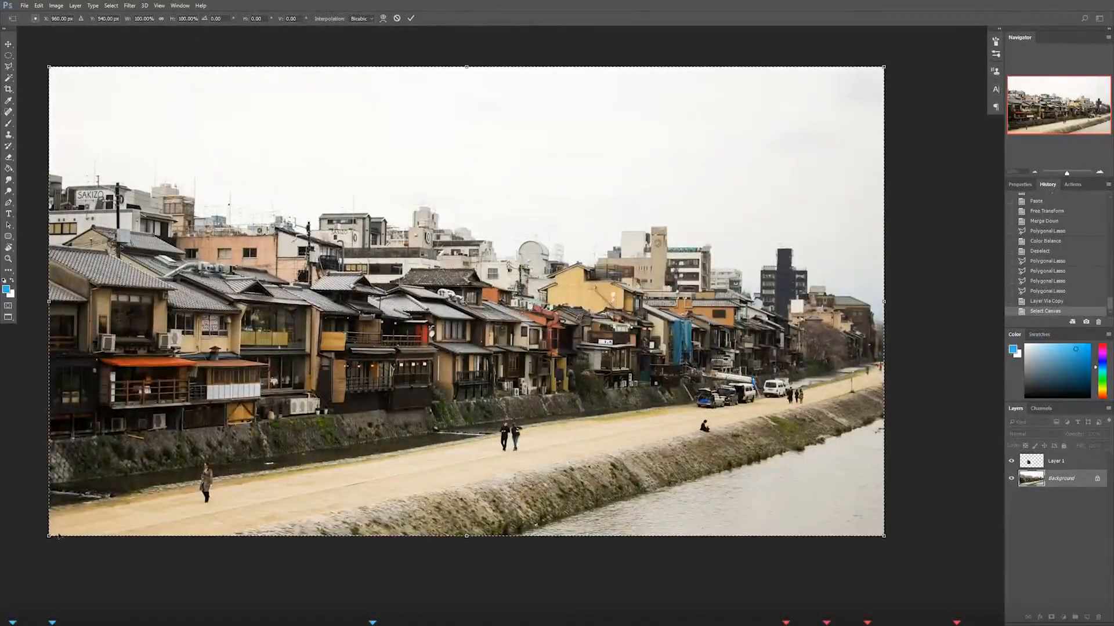
Step: Try distorting individual corners of the Background with Free Transform, leave the image untransformed and deselect the canvas
key("ctrl")
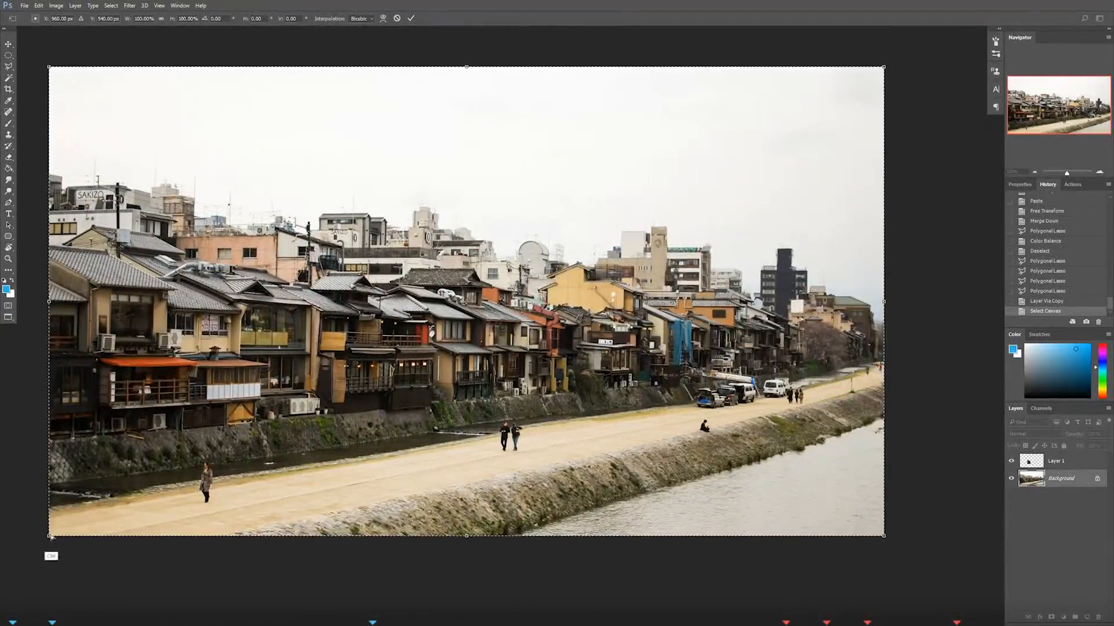
mouse_move(50, 539)
left_mouse_down()
mouse_move(302, 371)
mouse_move(137, 459)
mouse_move(69, 477)
mouse_move(95, 392)
mouse_move(46, 536)
left_mouse_up()
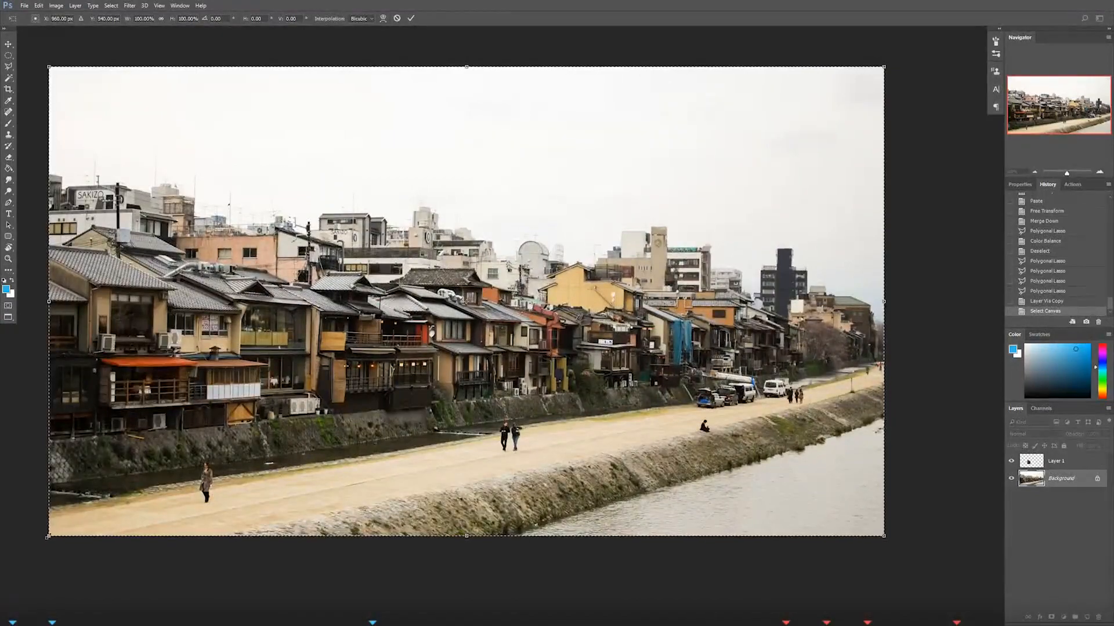
mouse_move(49, 536)
left_mouse_down()
mouse_move(82, 480)
mouse_move(276, 477)
mouse_move(557, 286)
mouse_move(185, 225)
mouse_move(91, 472)
mouse_move(333, 423)
mouse_move(216, 211)
mouse_move(84, 233)
mouse_move(52, 568)
mouse_move(65, 539)
left_mouse_up()
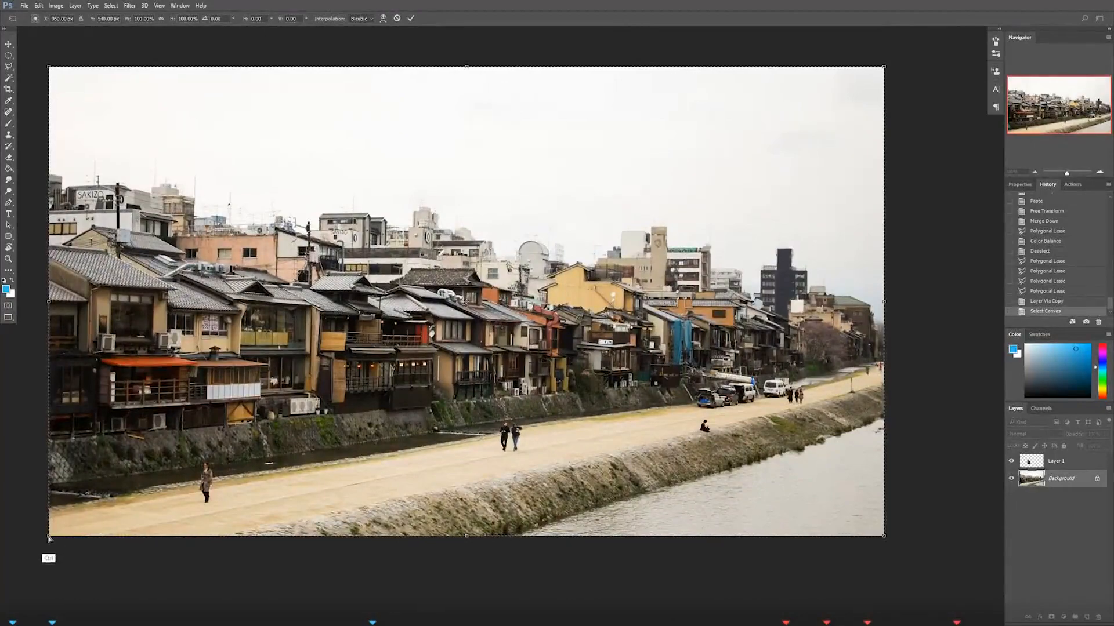
mouse_move(50, 540)
left_mouse_down()
mouse_move(159, 442)
mouse_move(66, 371)
mouse_move(104, 366)
mouse_move(87, 461)
mouse_move(48, 536)
left_mouse_up()
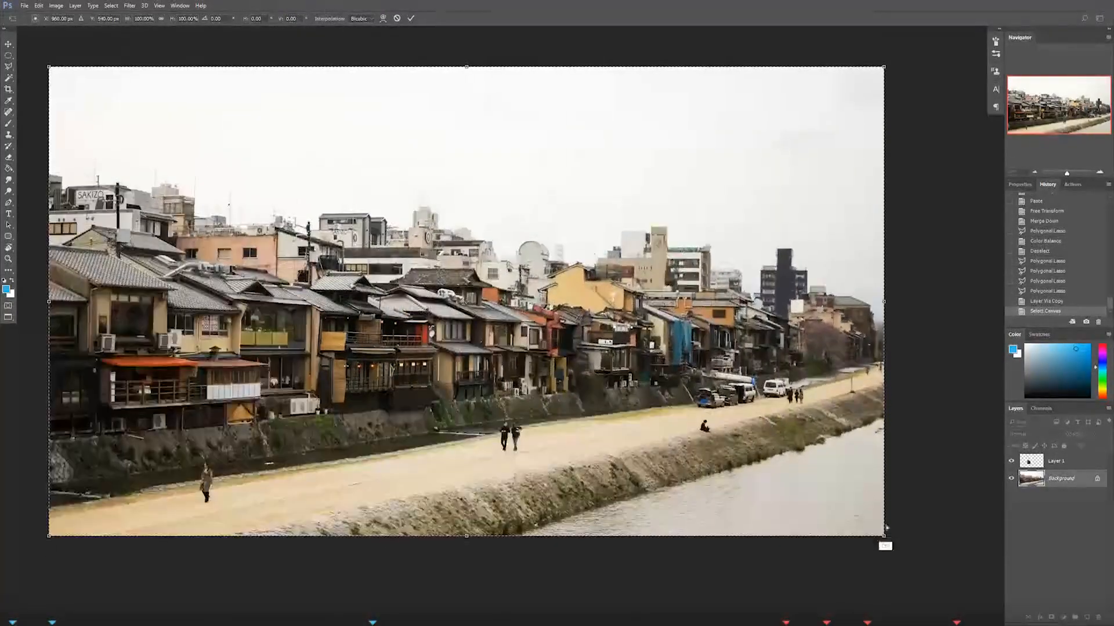
left_click_drag(884, 537, 794, 439)
left_click_drag(884, 67, 853, 172)
left_click_drag(795, 441, 872, 440)
key("Return")
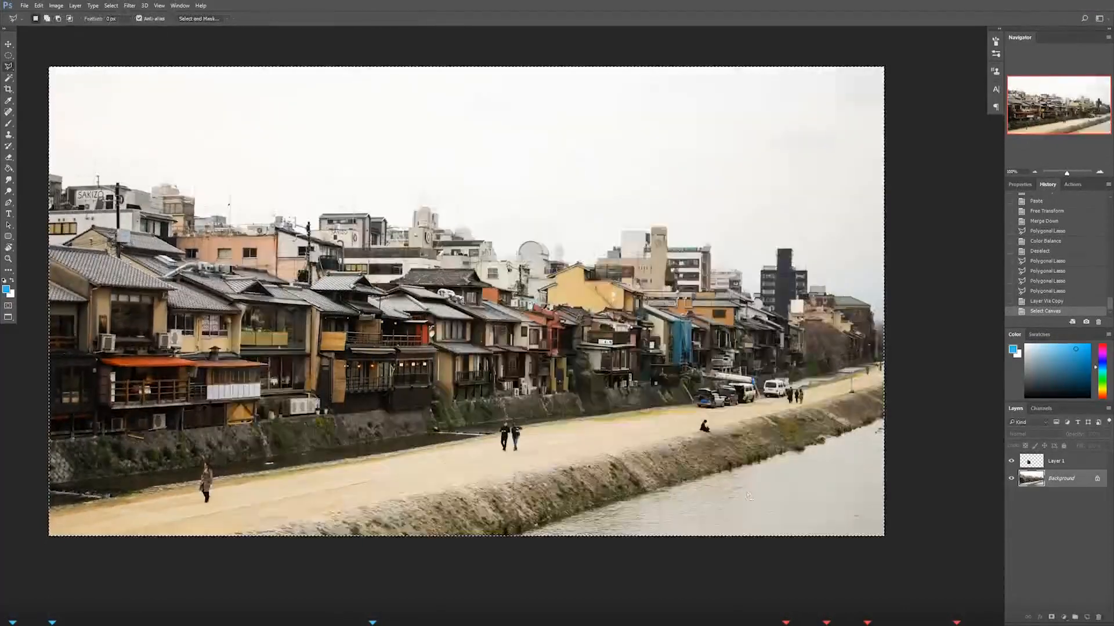
key("ctrl+d")
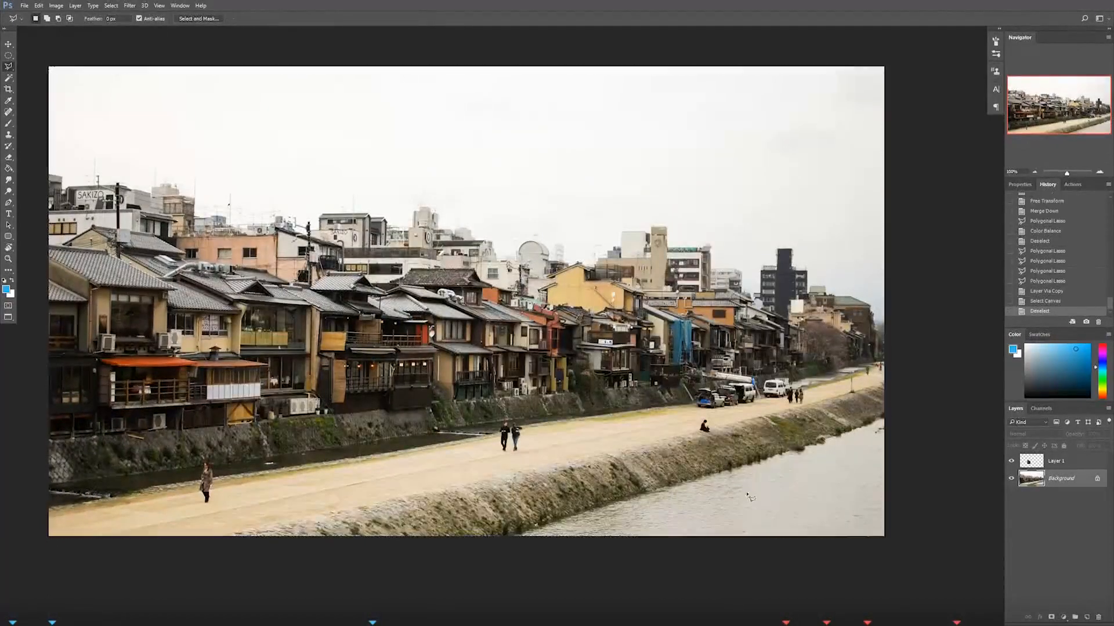
Step: Make Layer 1 active and shift the copied house along the riverbank in front of the yellow building with Free Transform
left_click(1038, 464)
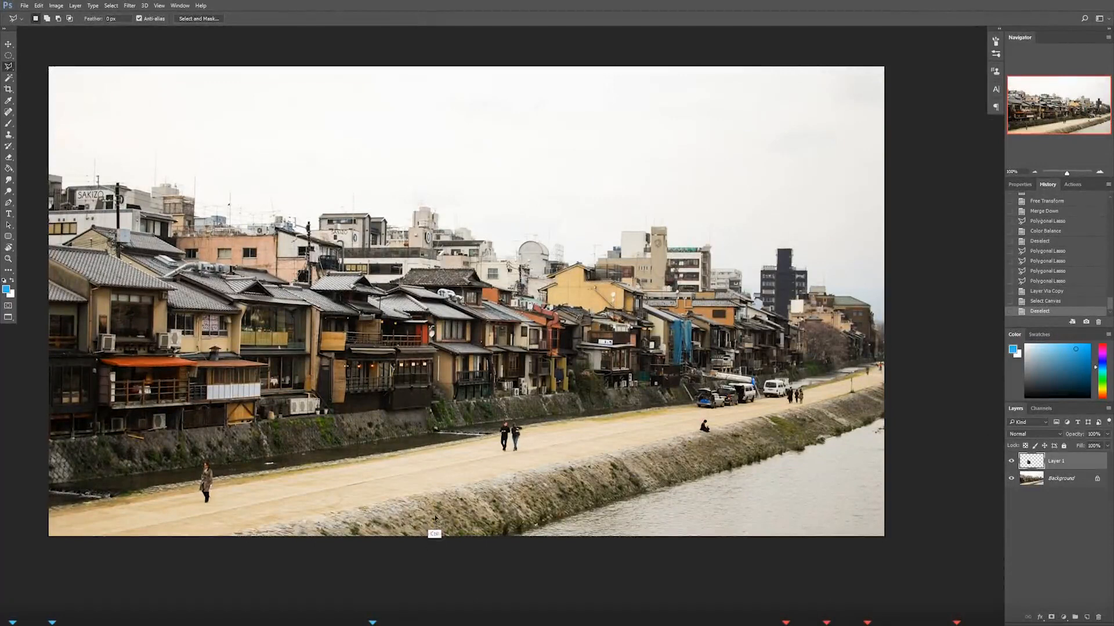
key("ctrl+t")
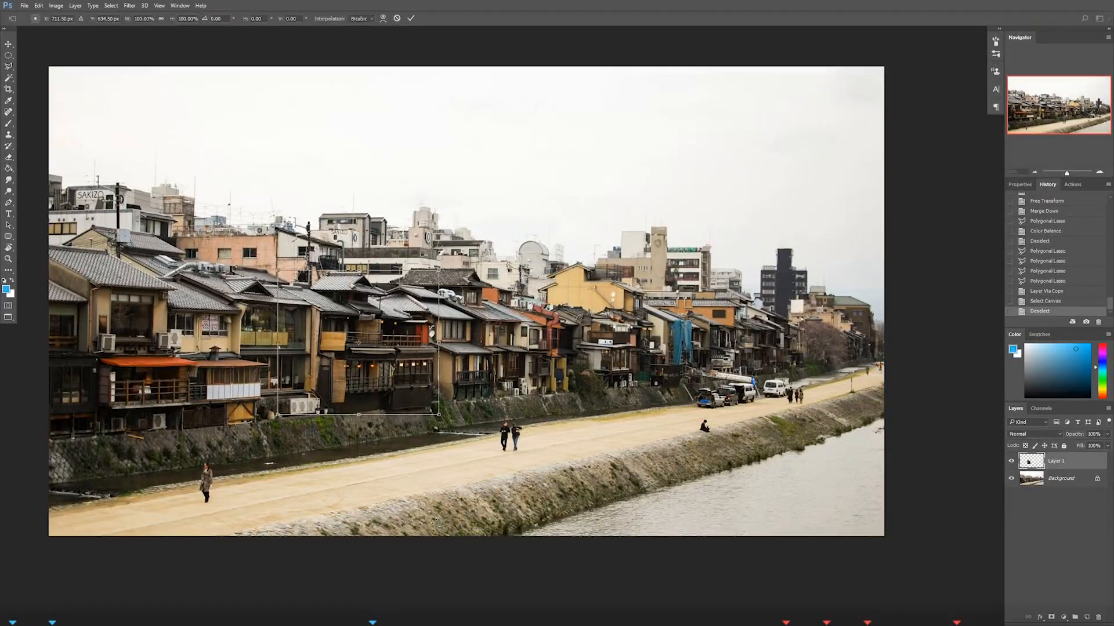
left_click_drag(388, 354, 462, 345)
key("ctrl+z")
left_click_drag(365, 363, 575, 364)
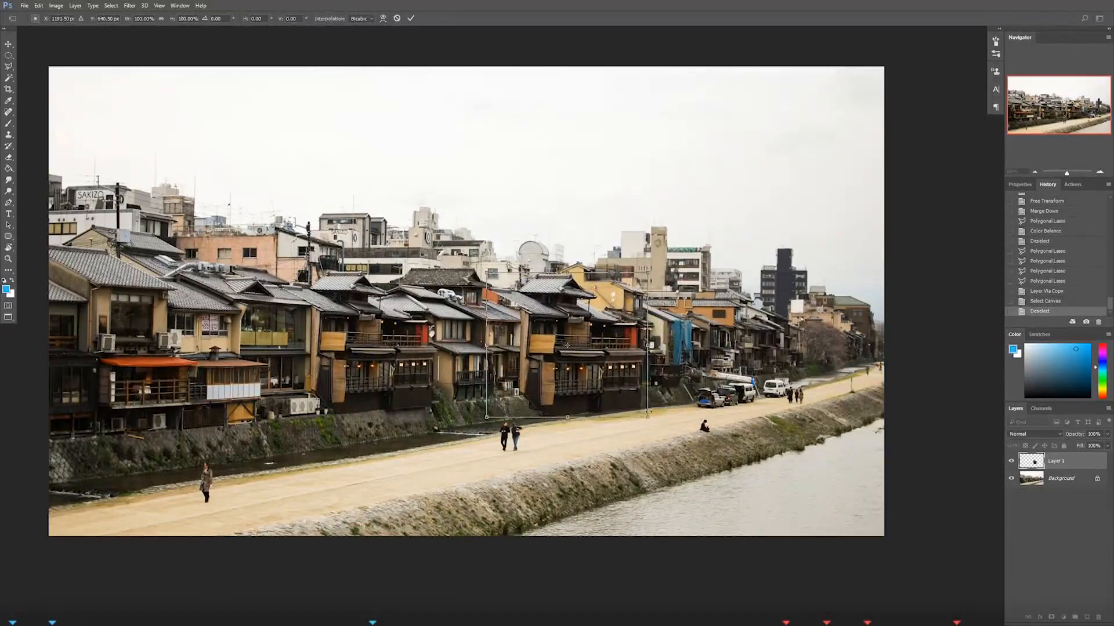
Step: Scale the copied house proportionally to about 77% and position it among the riverside houses
left_click_drag(647, 415, 626, 398)
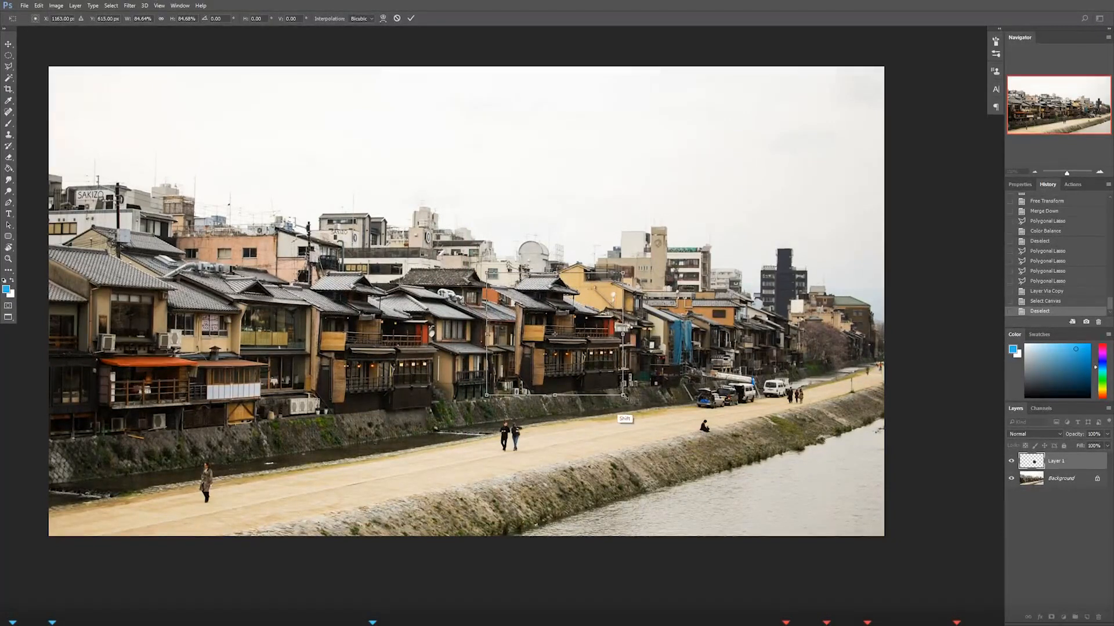
left_click_drag(616, 408, 653, 400)
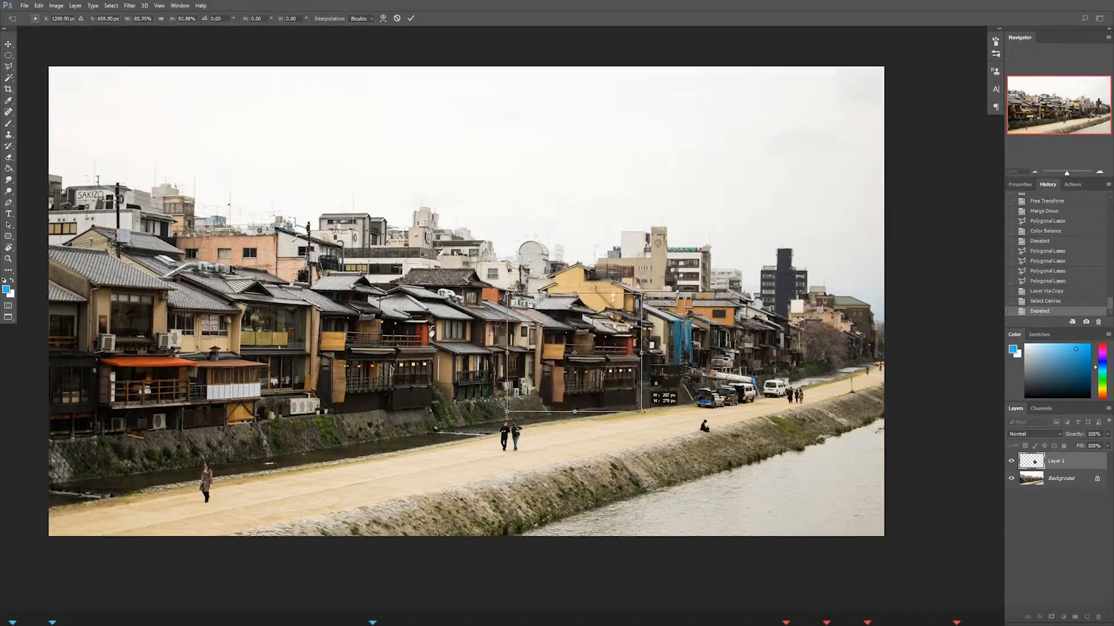
left_click_drag(650, 402, 608, 384)
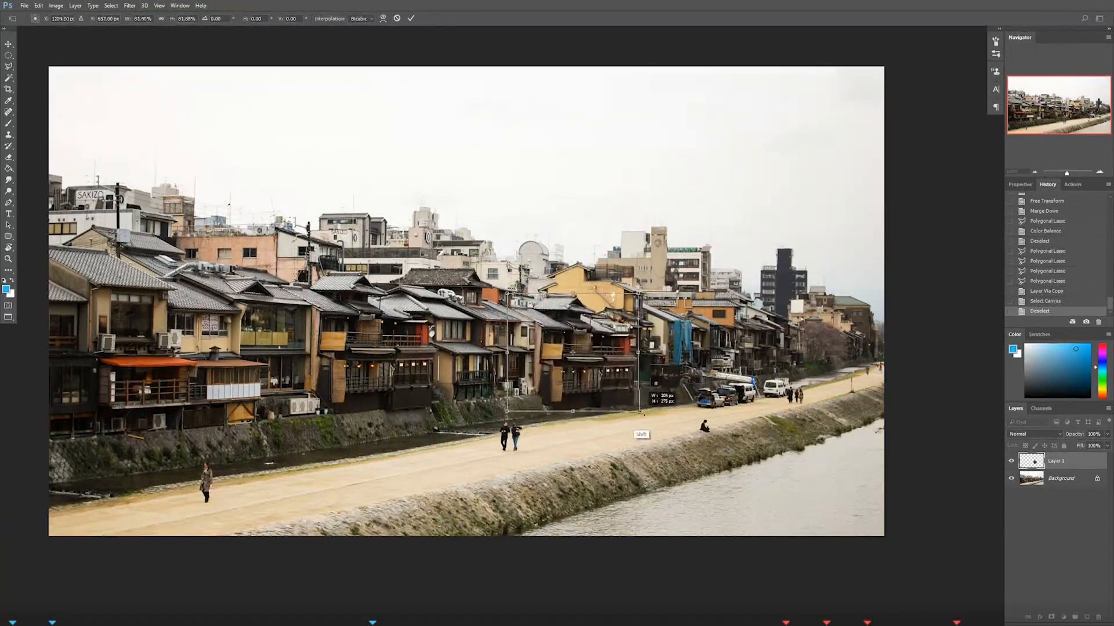
left_click_drag(626, 409, 580, 348)
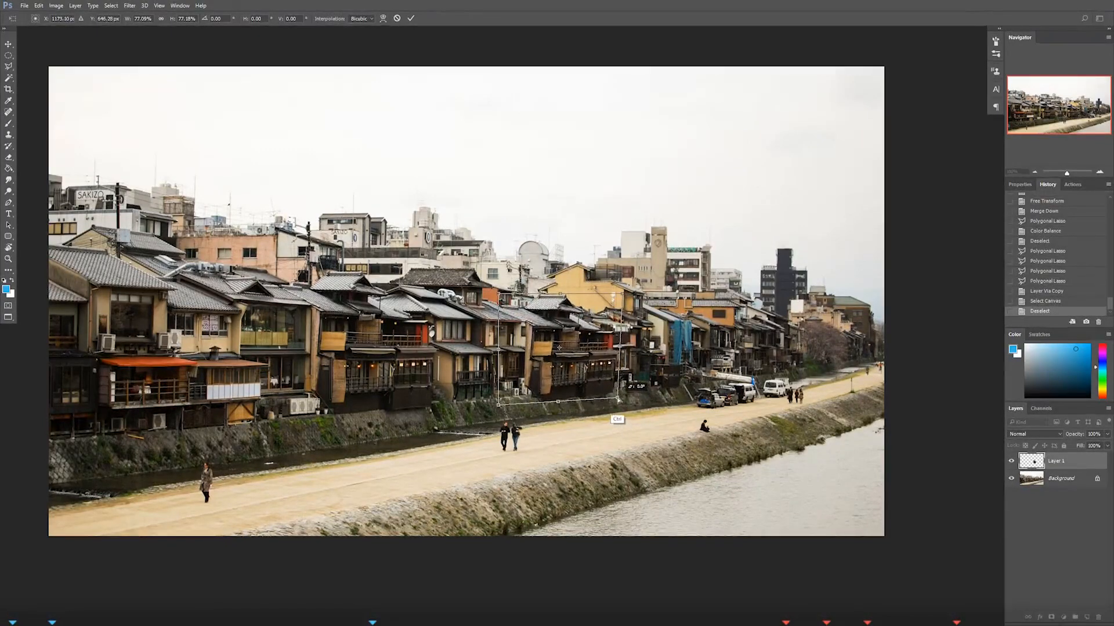
Step: Narrow the copied house and distort its right-hand corners to match the street's perspective, and apply the transform
left_click_drag(621, 295, 615, 301)
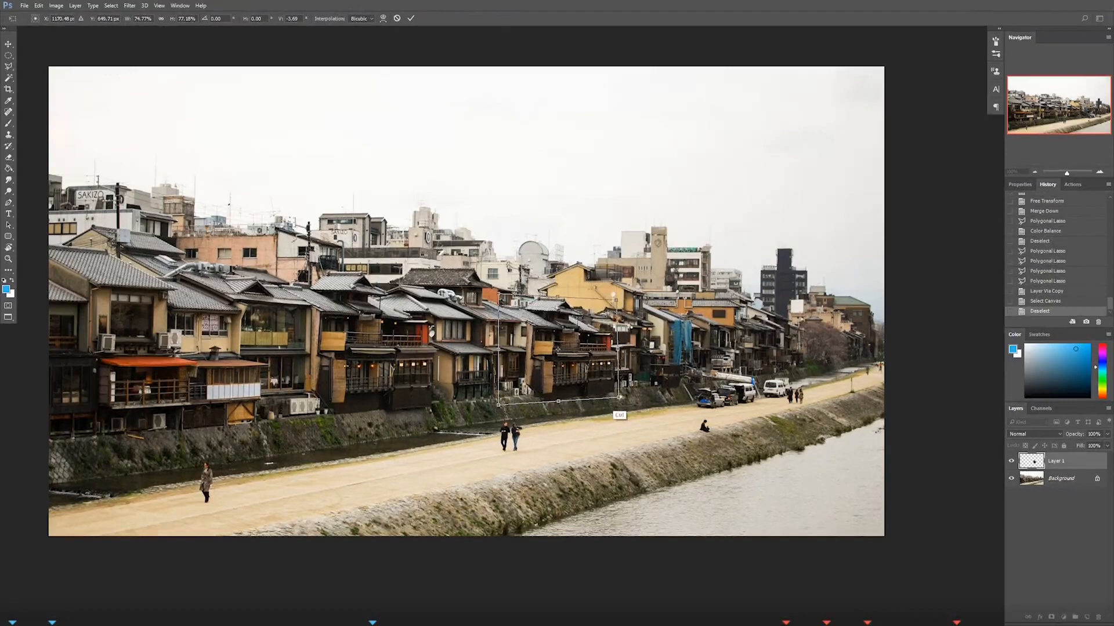
left_click_drag(619, 399, 614, 398)
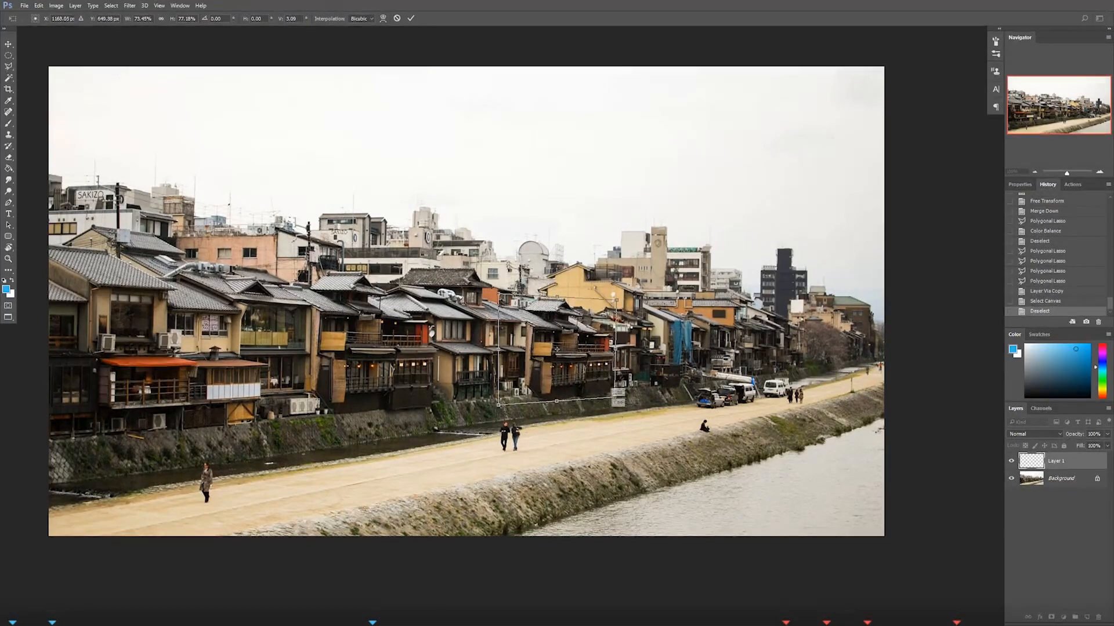
left_click_drag(613, 344, 609, 343)
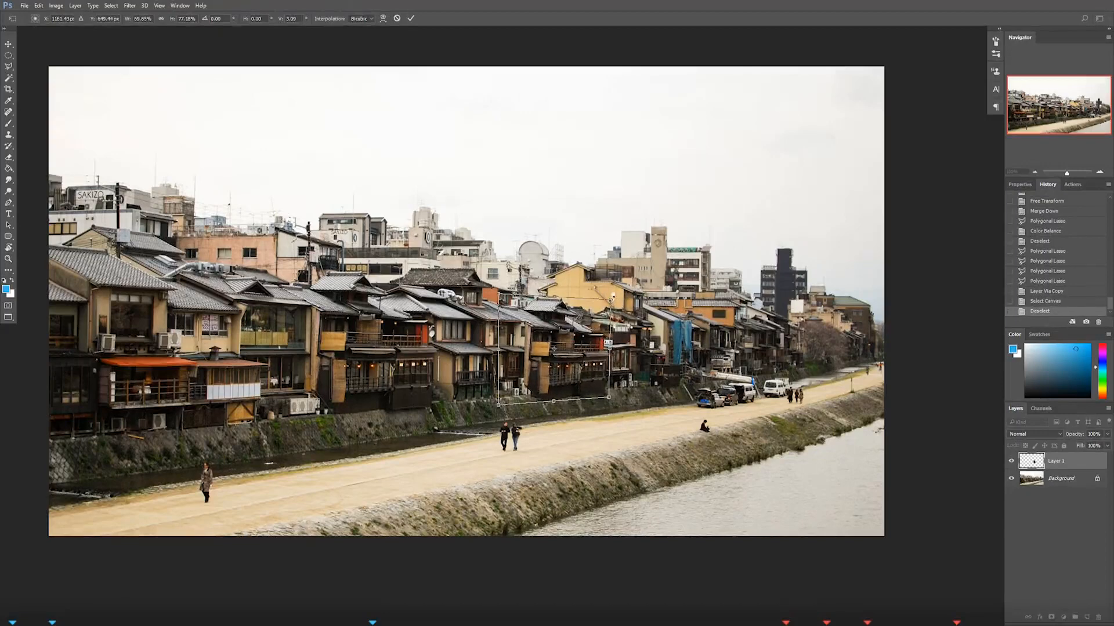
key("ctrl")
left_click_drag(613, 300, 606, 298)
left_click_drag(568, 371, 574, 375)
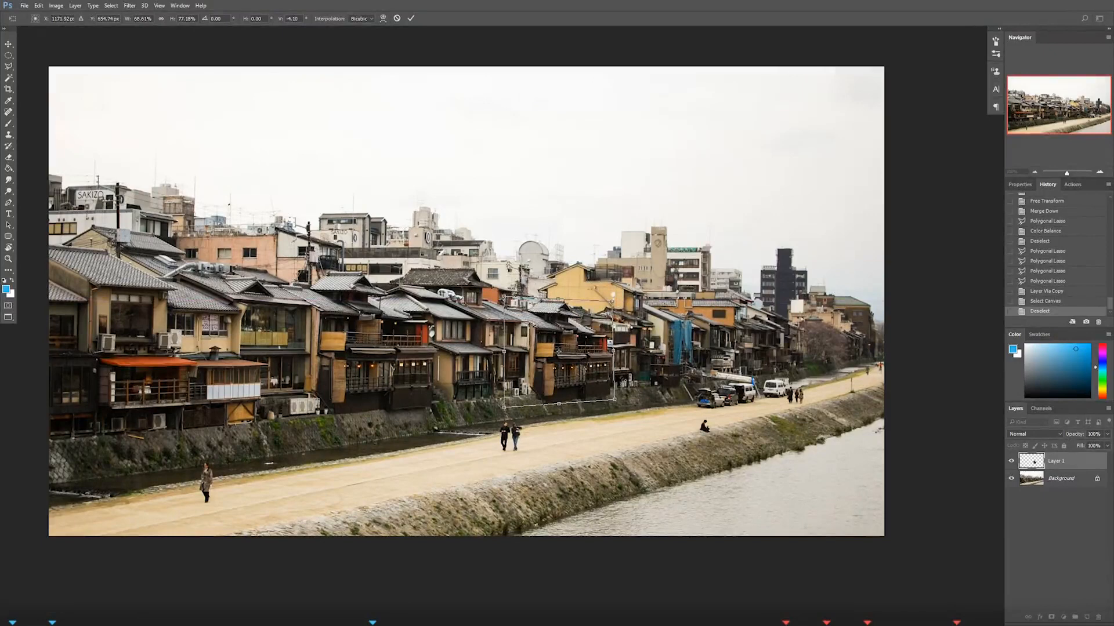
left_click_drag(567, 402, 606, 392)
key("Return")
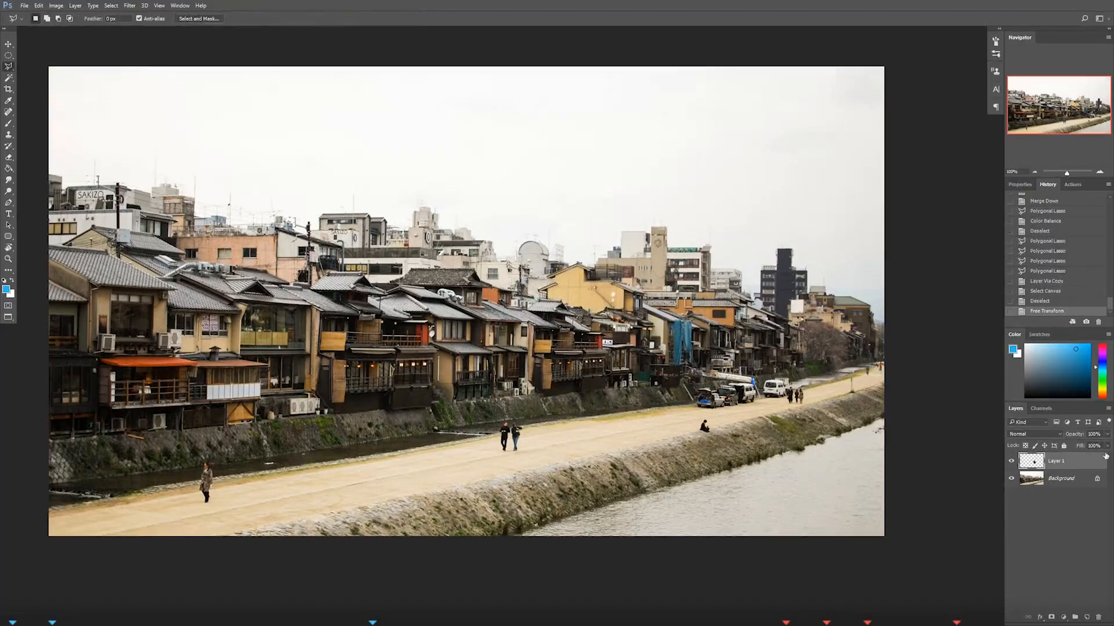
Step: Try moving the transformed house around and up into the sky, and undo the moves and the Free Transform
mouse_move(566, 376)
left_mouse_down()
mouse_move(578, 380)
mouse_move(528, 400)
left_mouse_up()
key("ctrl+z")
left_click_drag(565, 361, 580, 350)
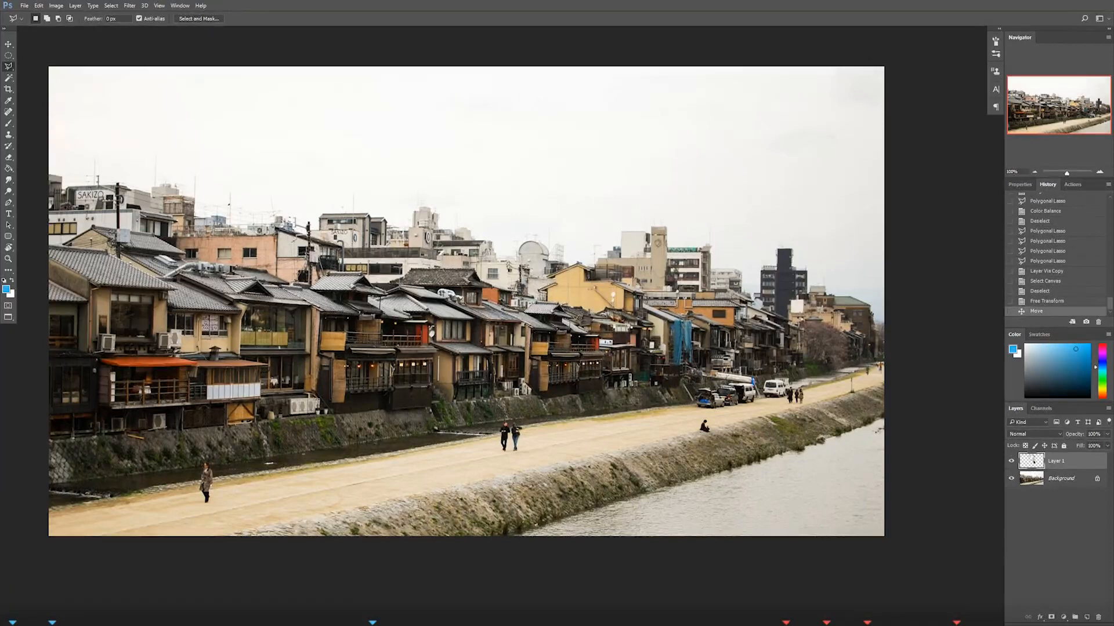
left_click_drag(576, 380, 578, 204)
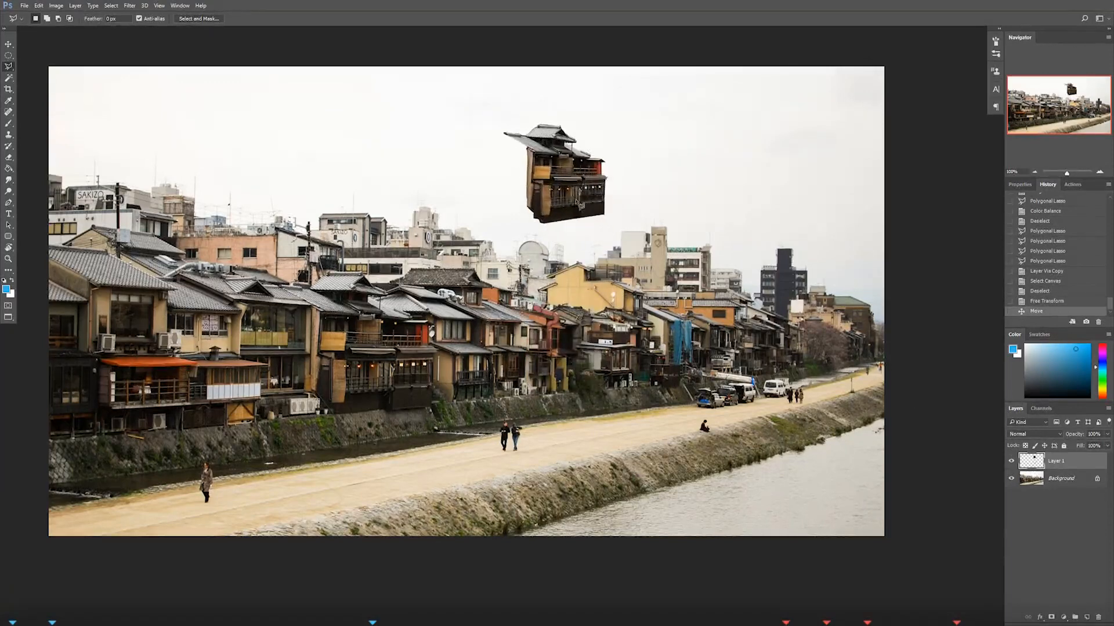
key("ctrl+z")
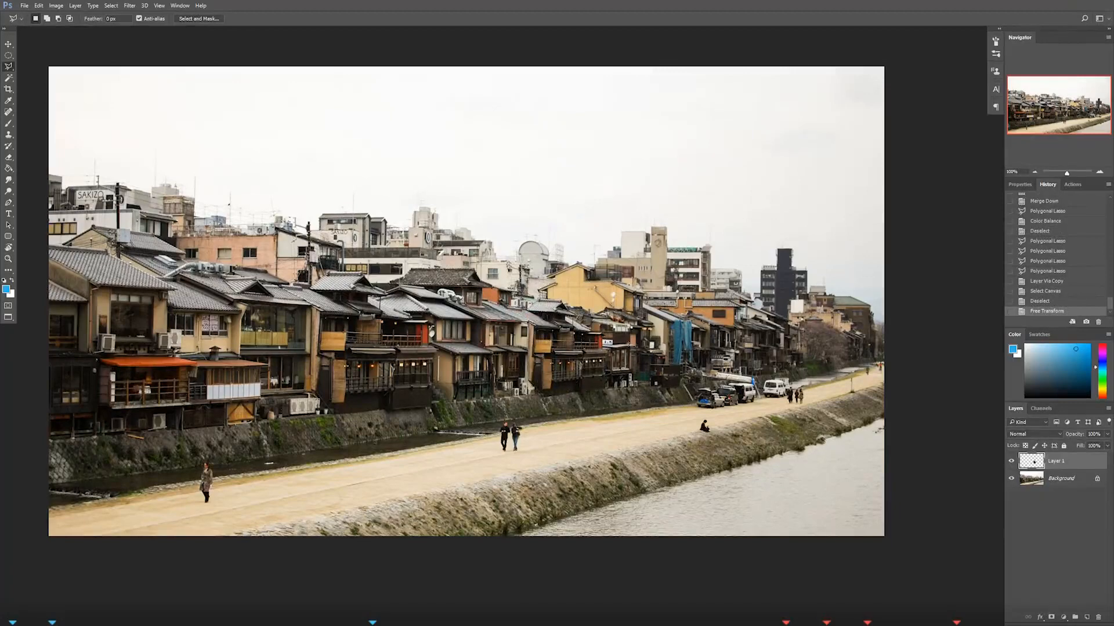
key("ctrl+z")
key("ctrl+alt+z")
key("ctrl+alt+z")
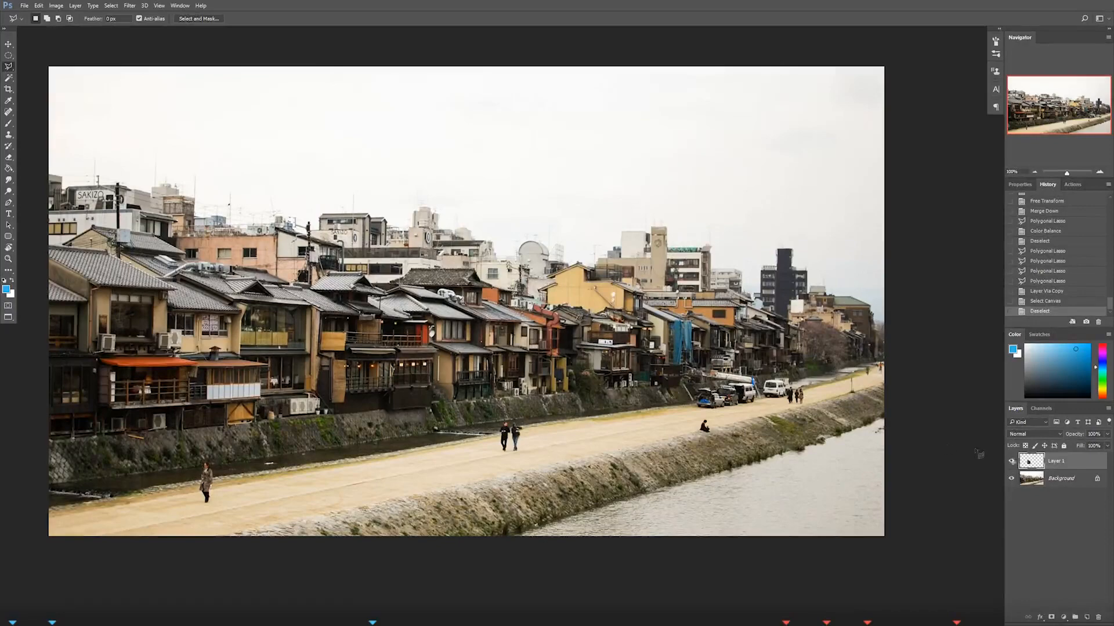
Step: With the Brush tool active, move the copied house on Layer 1 along the riverbank, back, and up above the rooftops
left_click_drag(448, 418, 457, 404)
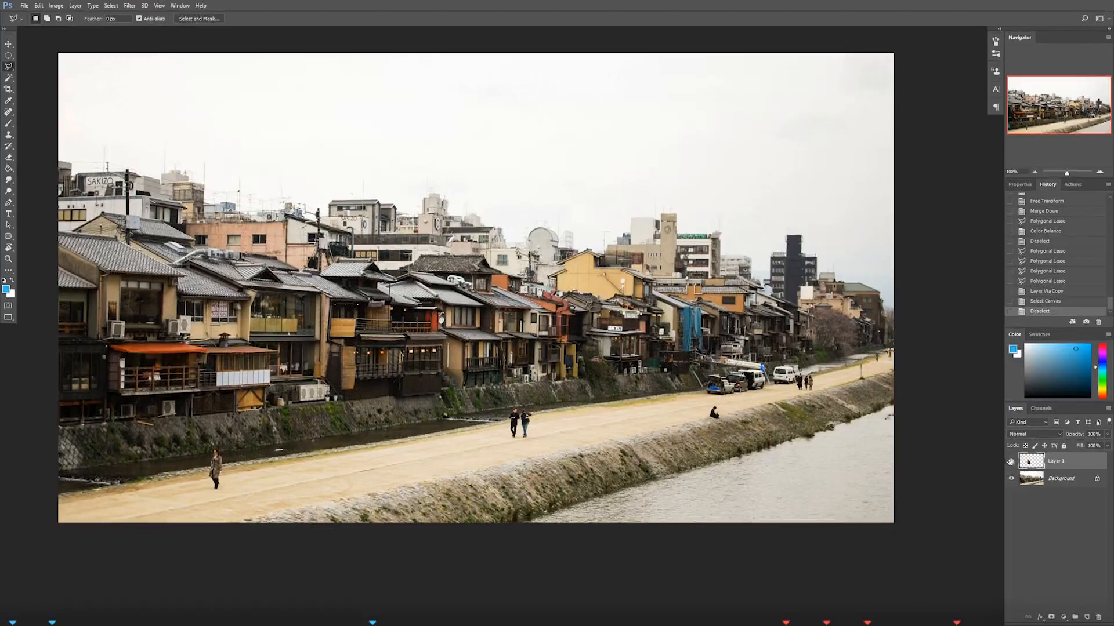
key("b")
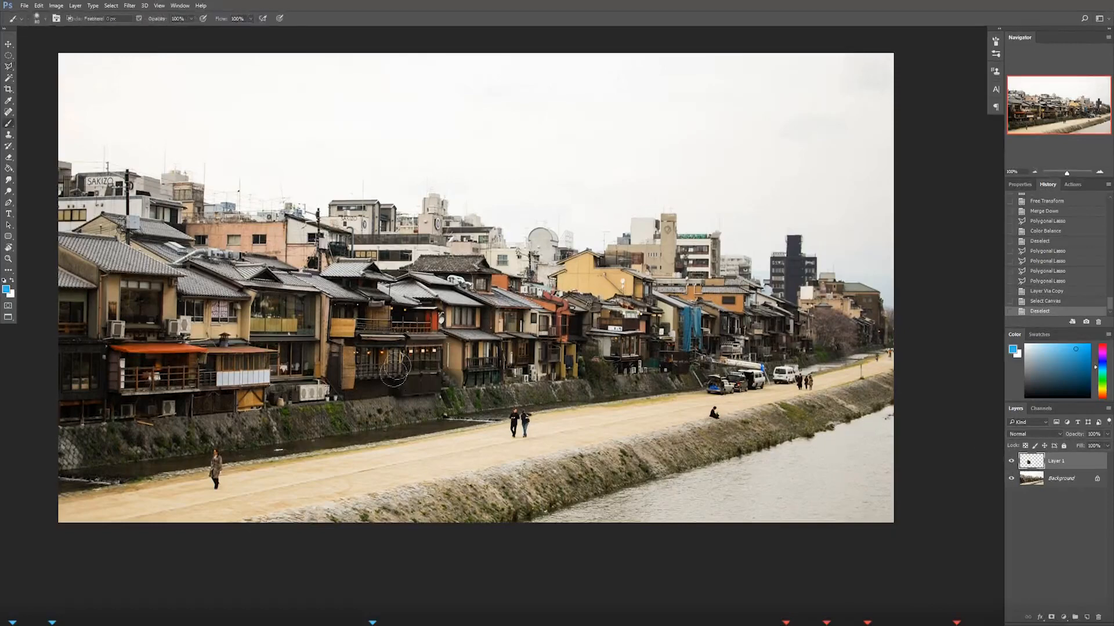
mouse_move(454, 379)
left_mouse_down()
mouse_move(657, 236)
mouse_move(658, 322)
mouse_move(633, 372)
mouse_move(827, 412)
mouse_move(610, 393)
left_mouse_up()
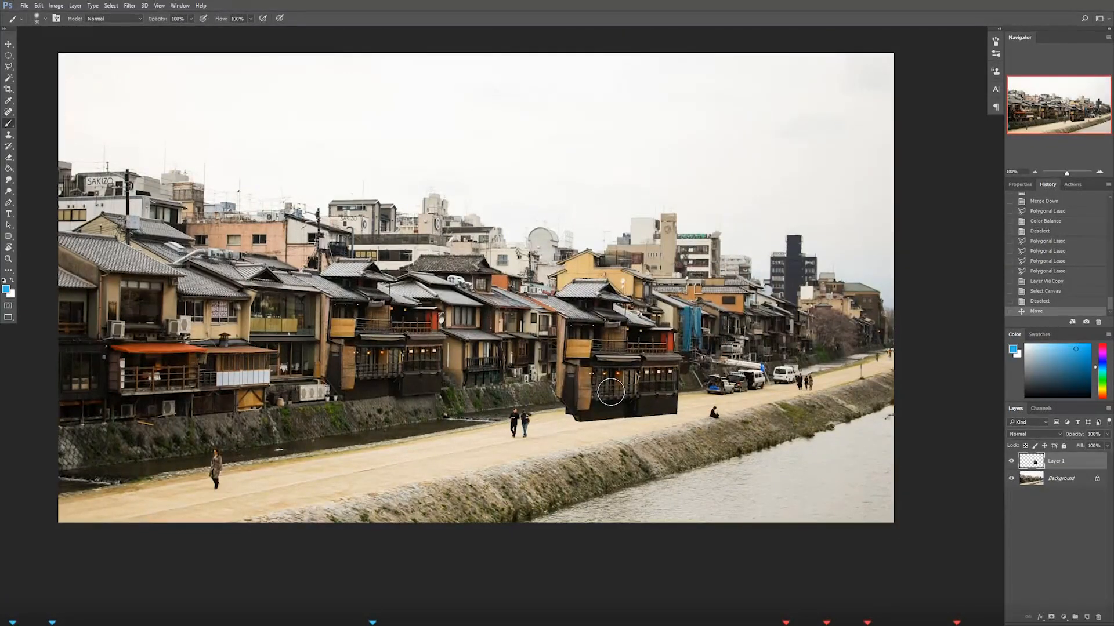
mouse_move(610, 392)
left_mouse_down()
mouse_move(484, 395)
mouse_move(510, 386)
mouse_move(417, 426)
mouse_move(551, 415)
mouse_move(325, 353)
mouse_move(380, 366)
left_mouse_up()
mouse_move(291, 343)
left_mouse_down()
mouse_move(393, 369)
mouse_move(676, 384)
mouse_move(636, 364)
left_mouse_up()
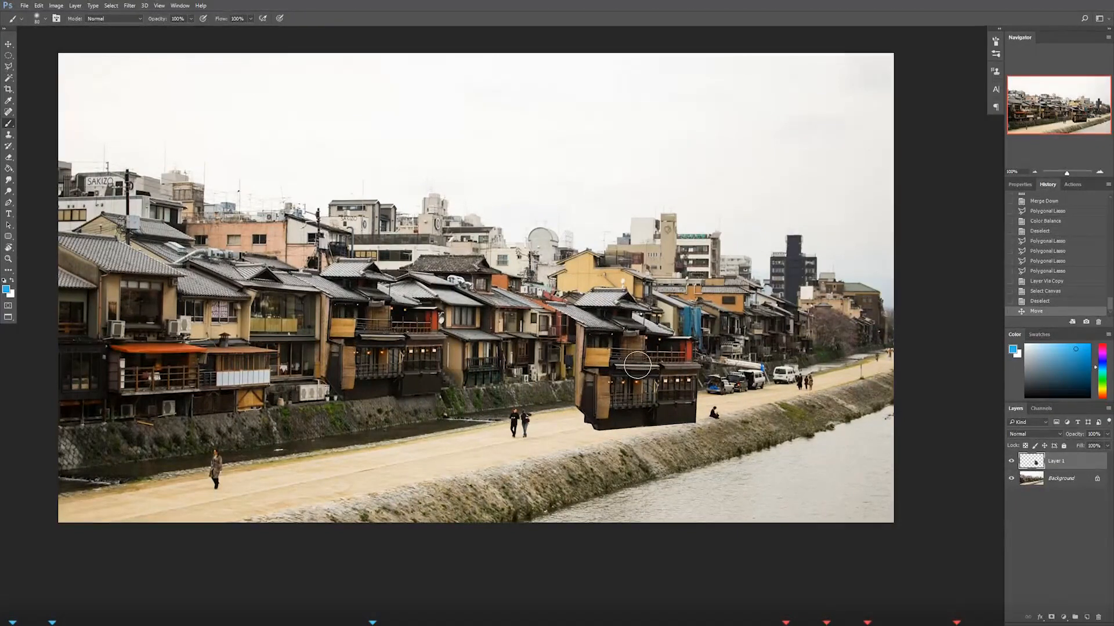
left_click_drag(634, 410, 536, 231)
Step: Raise the copied house slightly with Free Transform and flip it vertically, horizontally and vertically again
key("ctrl+t")
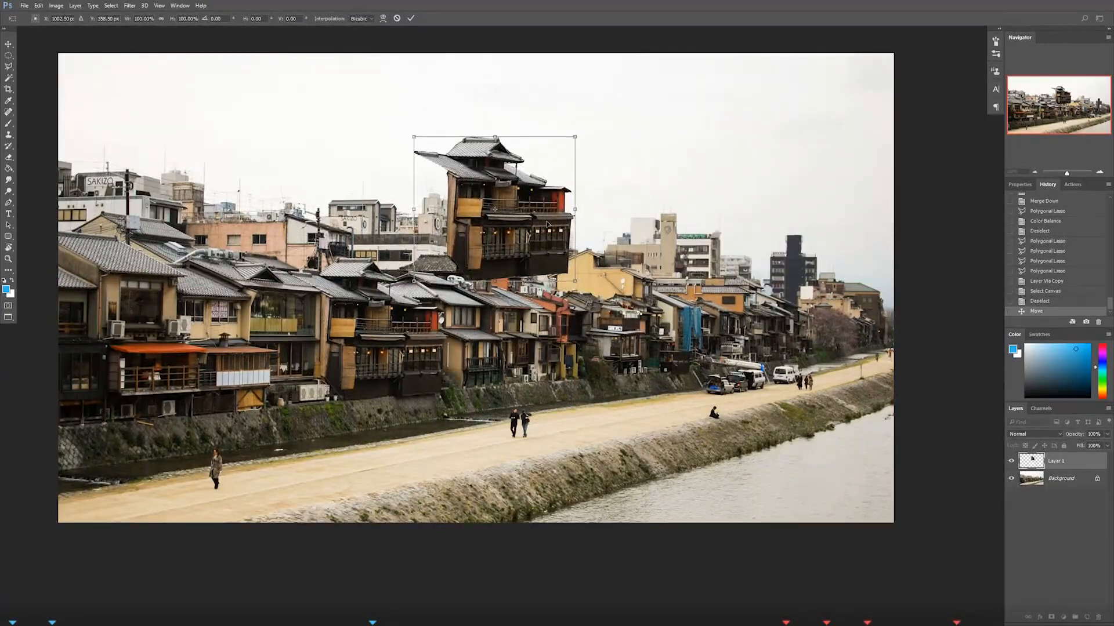
left_click_drag(515, 186, 536, 171)
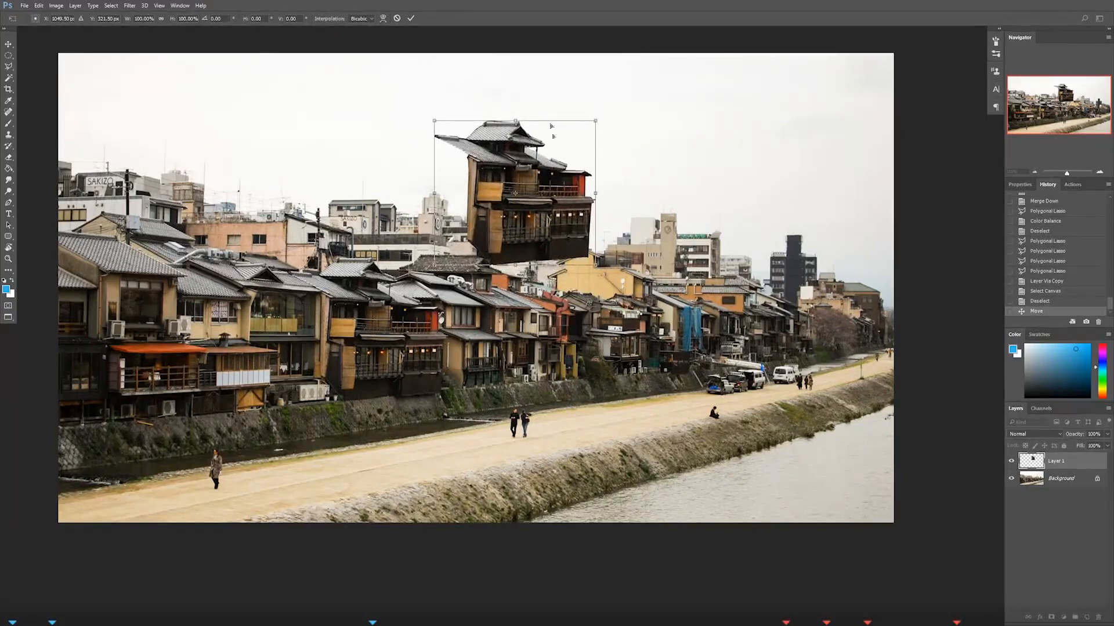
right_click(555, 152)
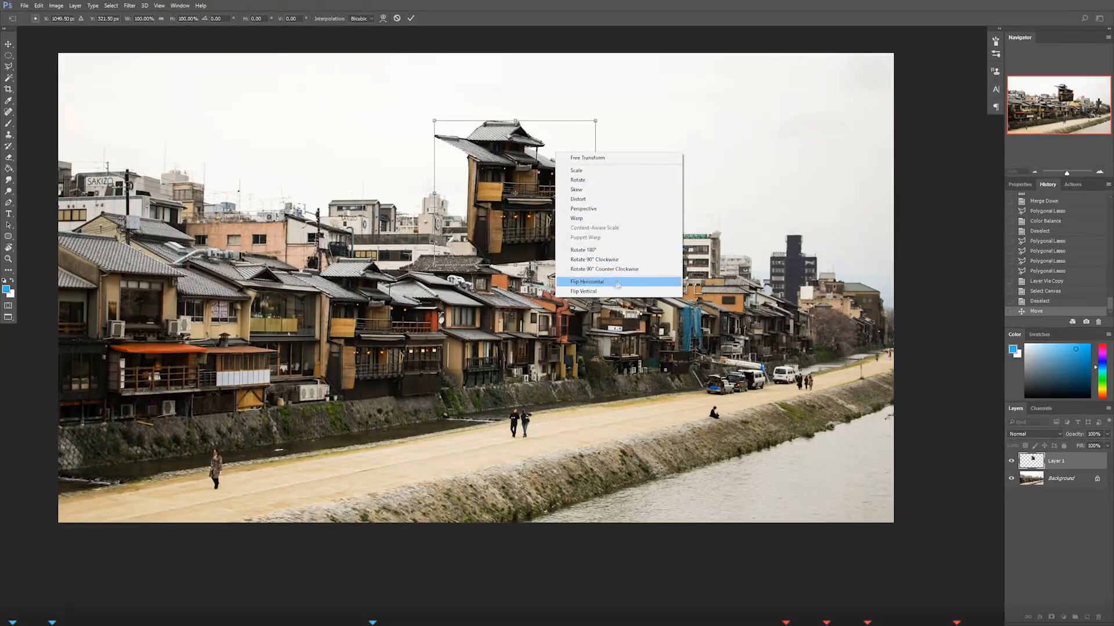
left_click(599, 293)
right_click(550, 200)
left_click(580, 327)
right_click(545, 201)
left_click(586, 341)
Step: Rotate the copied house 90° counter-clockwise and 90° clockwise back upright, and try rotating it freely by its corner
right_click(549, 198)
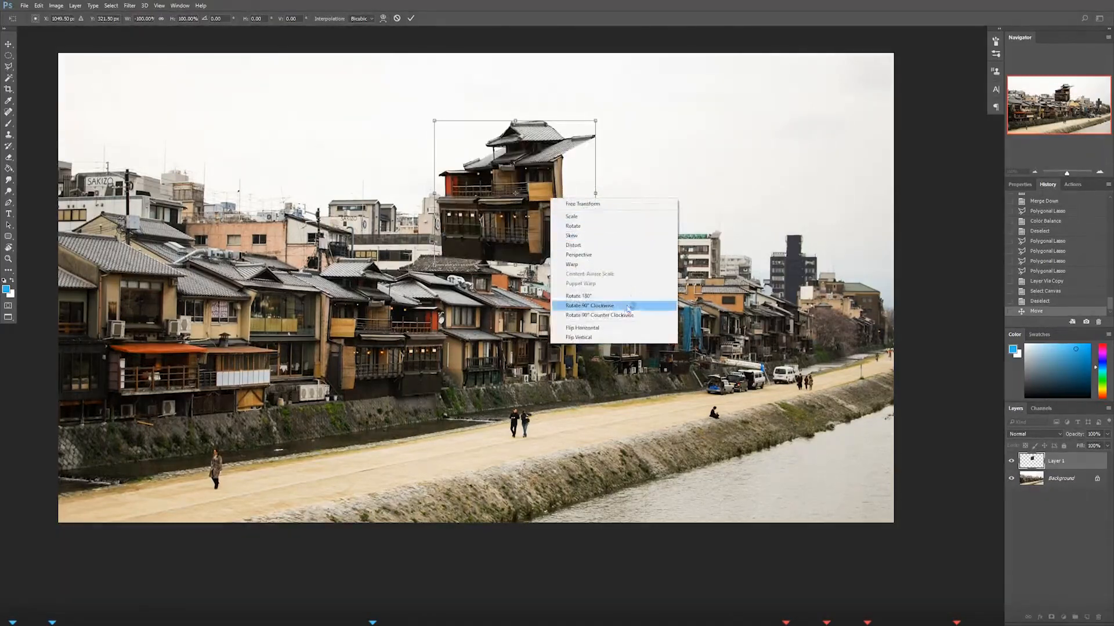
left_click(594, 315)
right_click(548, 214)
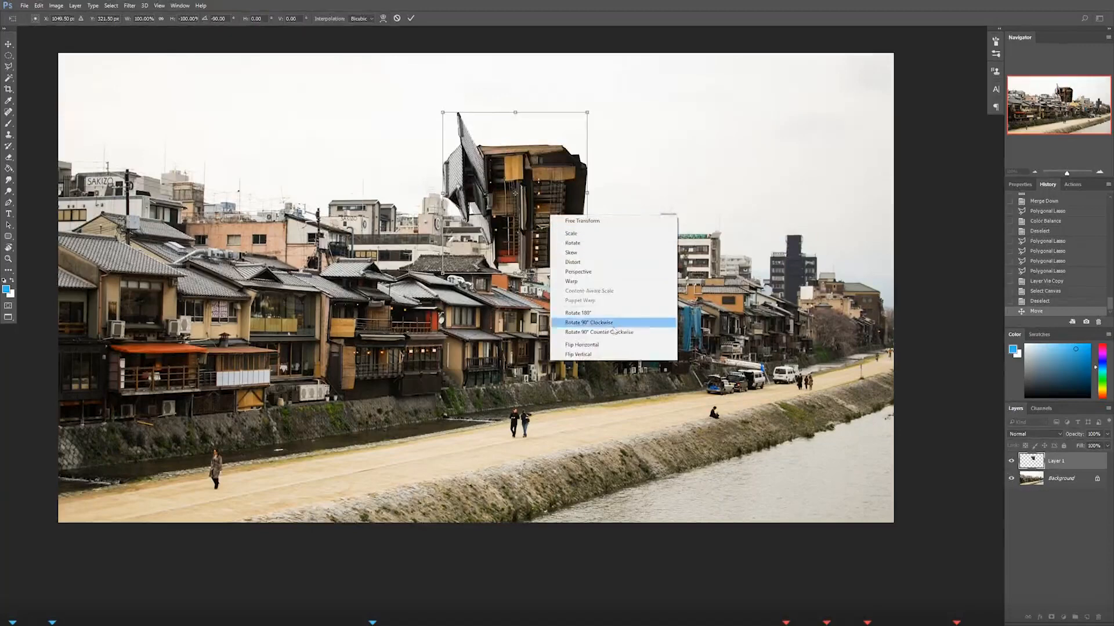
left_click(586, 320)
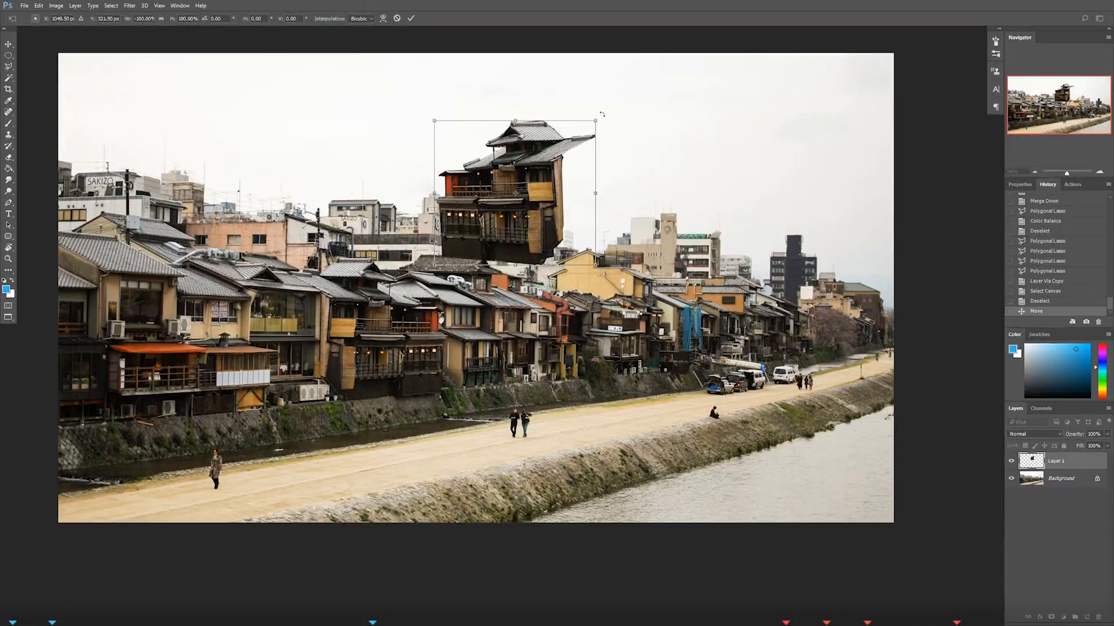
mouse_move(603, 115)
left_mouse_down()
mouse_move(583, 99)
mouse_move(615, 119)
mouse_move(531, 84)
mouse_move(639, 148)
mouse_move(607, 100)
mouse_move(447, 98)
mouse_move(520, 64)
mouse_move(445, 107)
mouse_move(486, 87)
mouse_move(565, 85)
mouse_move(612, 60)
mouse_move(624, 80)
mouse_move(604, 66)
mouse_move(624, 108)
mouse_move(632, 203)
mouse_move(634, 184)
mouse_move(628, 227)
mouse_move(606, 248)
mouse_move(636, 191)
mouse_move(609, 101)
left_mouse_up()
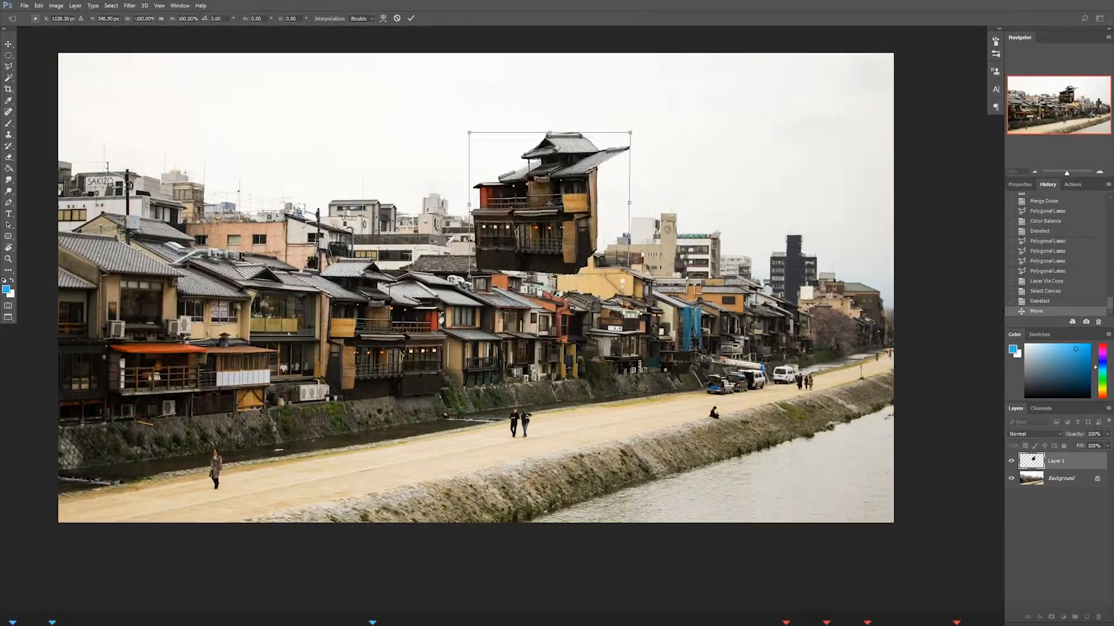
Step: Shift the flipped house slightly down and to the right, apply the transform, and undo the Free Transform
mouse_move(566, 233)
left_mouse_down()
mouse_move(598, 202)
mouse_move(578, 243)
left_mouse_up()
key("Return")
key("b")
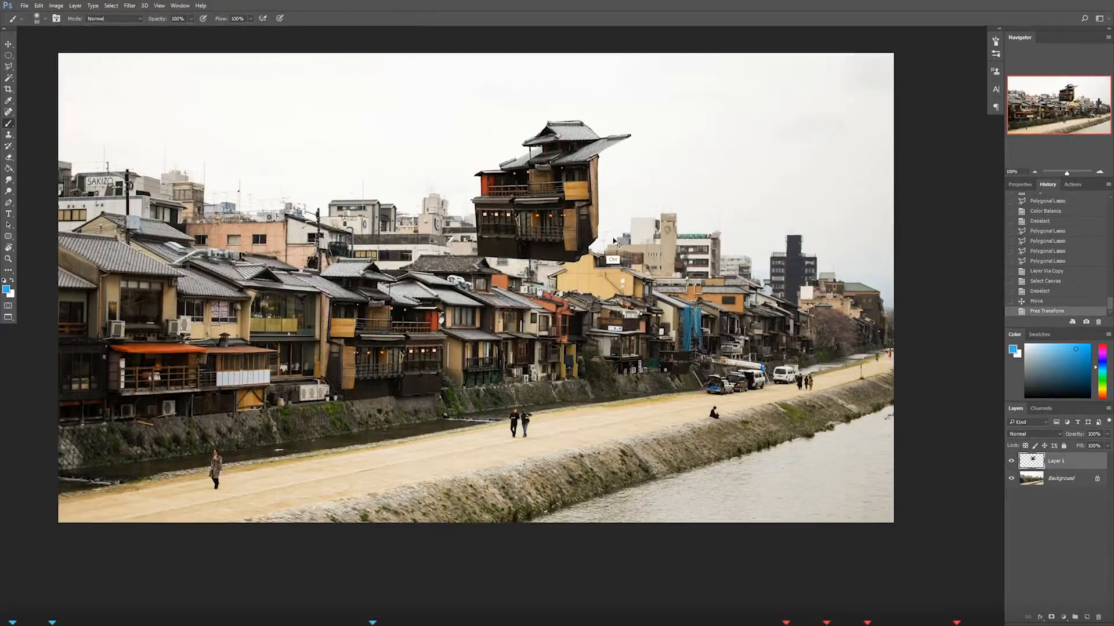
key("ctrl+z")
Step: Move the copied house further right over the rooftops, try flipping it horizontally with Free Transform, and cancel the flip
left_click_drag(503, 241, 577, 211)
key("ctrl+t")
right_click(563, 195)
left_click(620, 323)
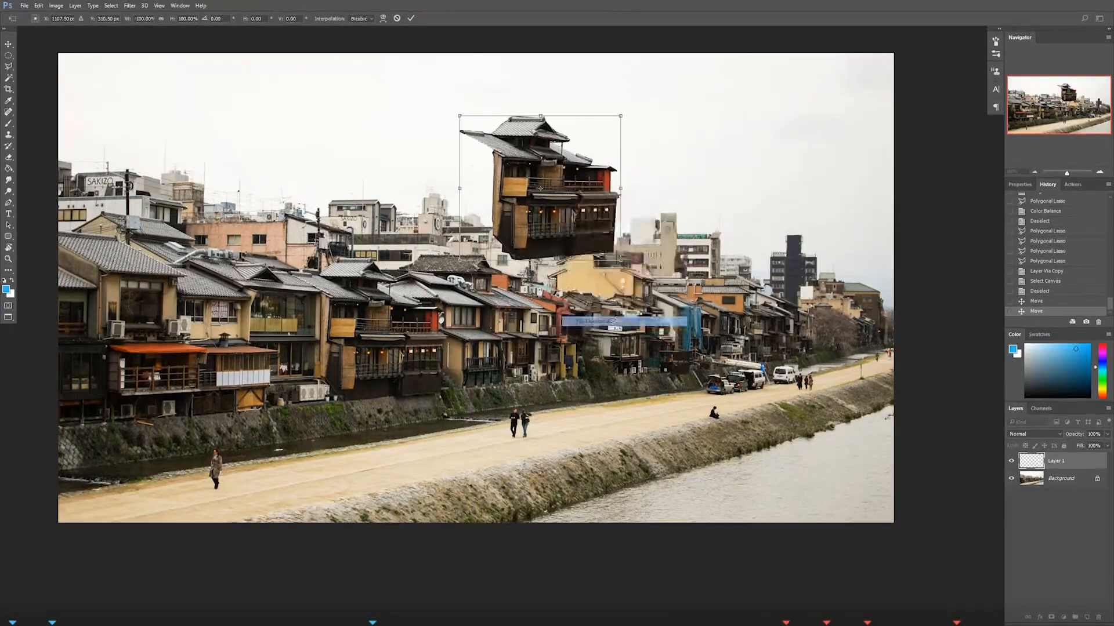
left_click_drag(566, 223, 611, 218)
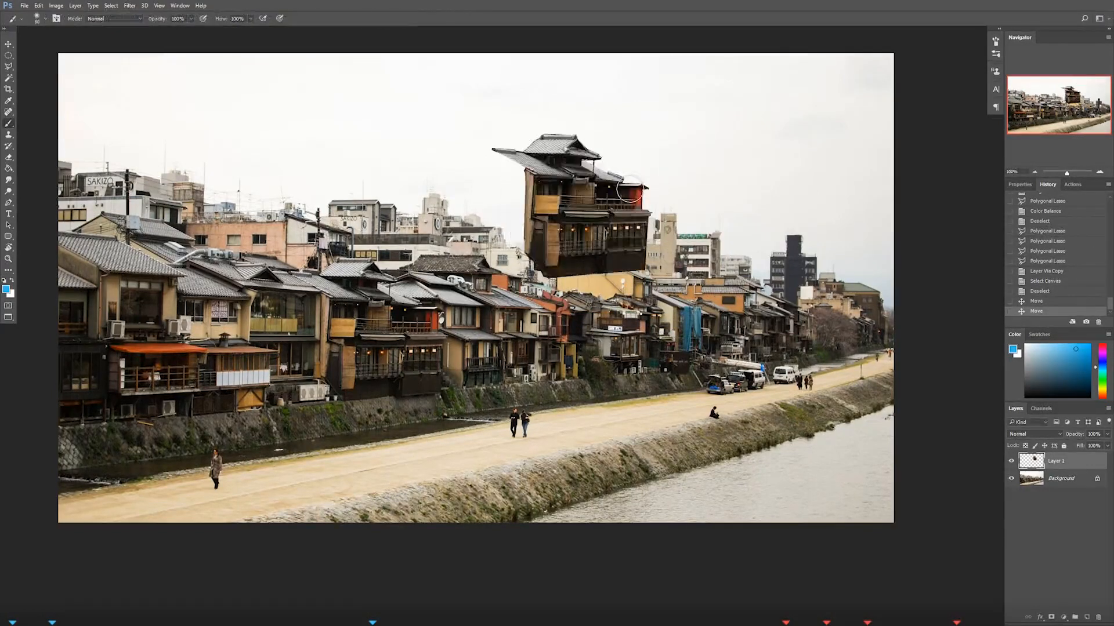
key("Escape")
key("b")
Step: Raise the copied house into the sky with Free Transform, try distorting its lower-right corner, and undo the distortion
key("ctrl+t")
left_click_drag(601, 212, 580, 176)
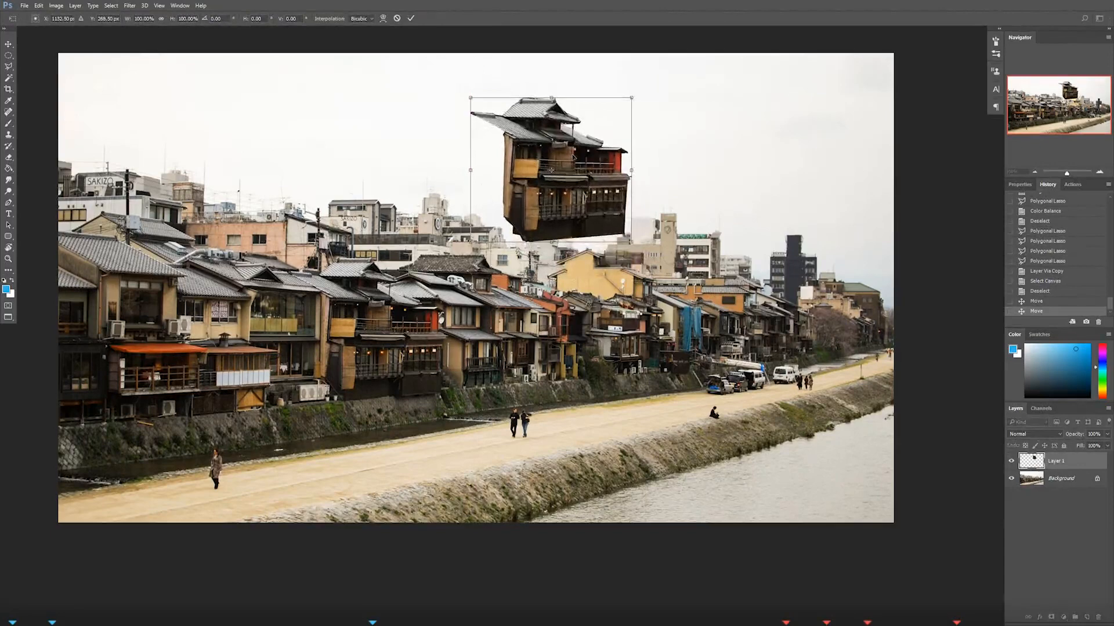
right_click(573, 155)
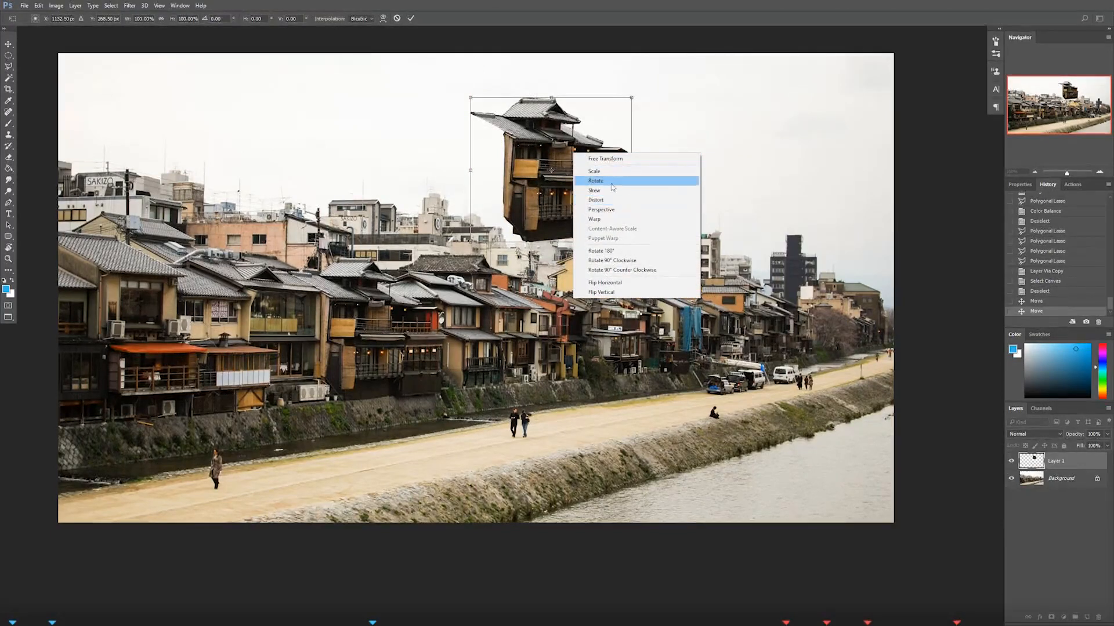
left_click(606, 201)
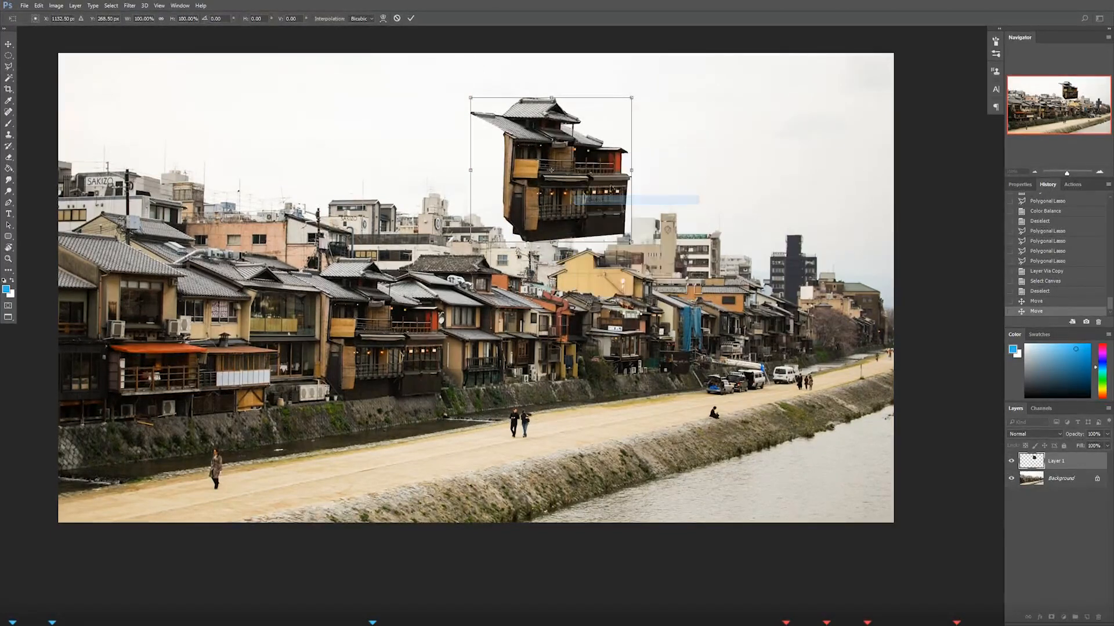
left_click_drag(631, 241, 648, 186)
key("ctrl+z")
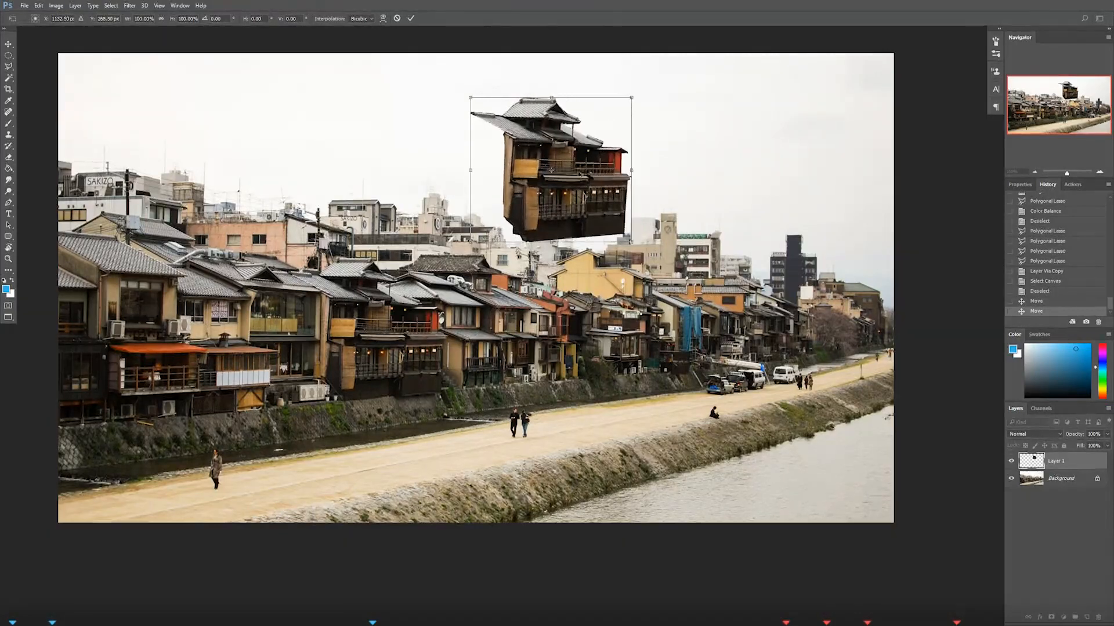
Step: Warp the copied house by bending its grid, bulging the roof upward and reshaping the right-hand side with the curve handles
right_click(573, 170)
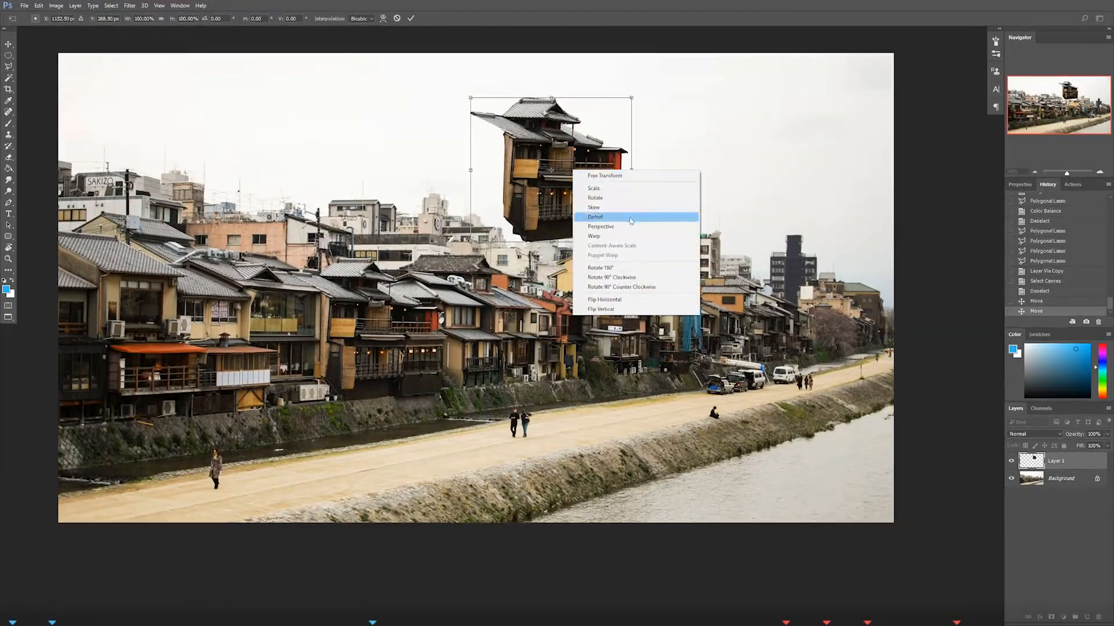
left_click(599, 237)
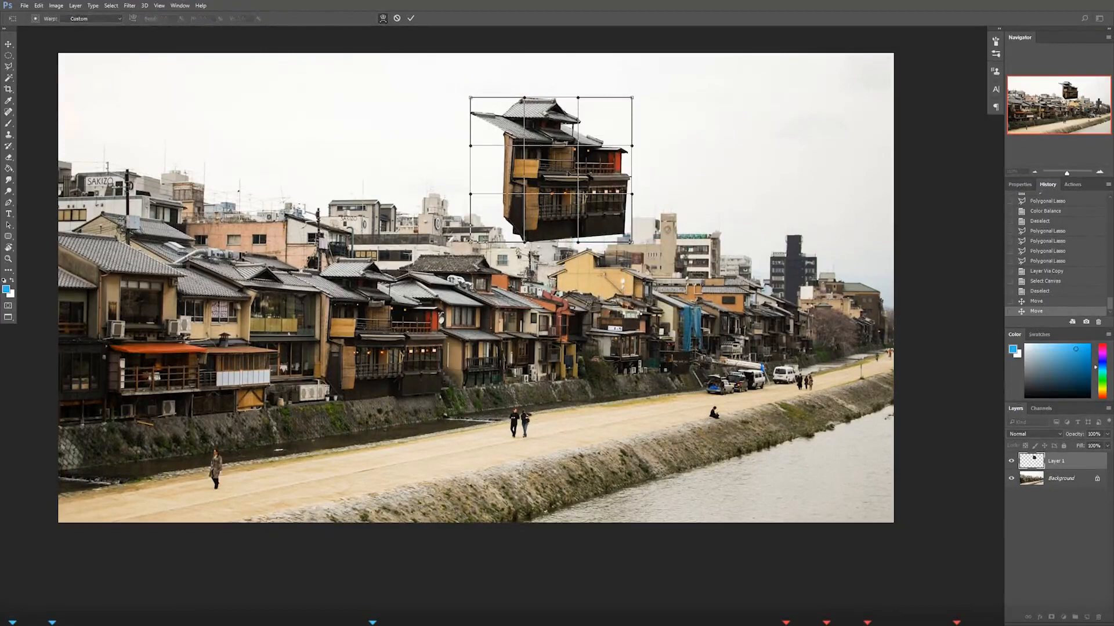
mouse_move(580, 197)
left_mouse_down()
mouse_move(560, 203)
mouse_move(583, 197)
left_mouse_up()
left_click_drag(574, 149, 572, 102)
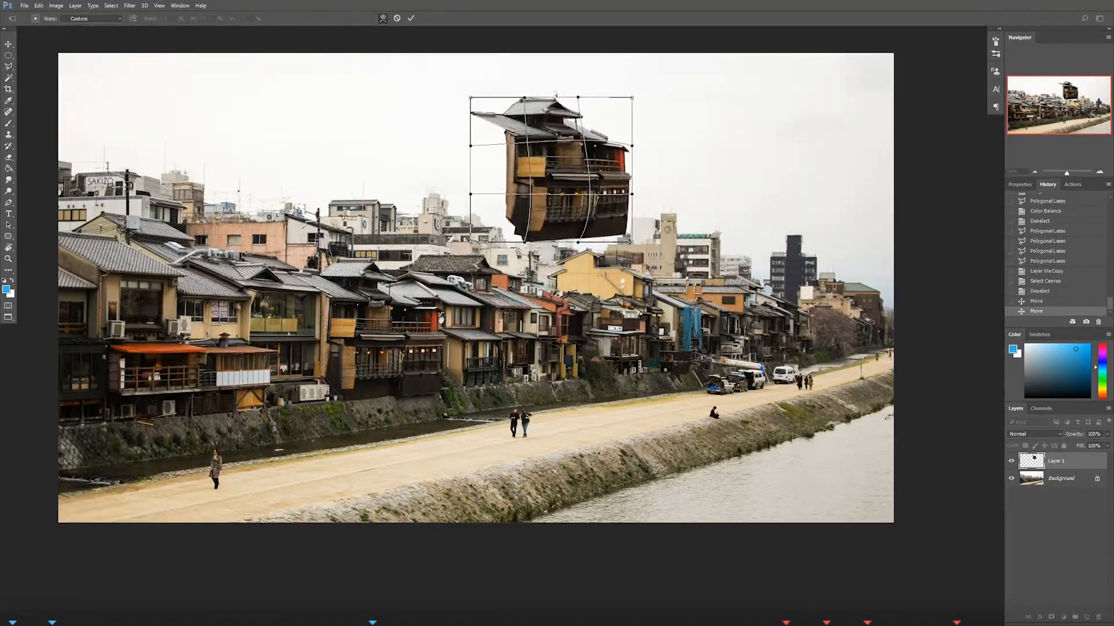
left_click_drag(525, 100, 673, 139)
left_click_drag(632, 195, 658, 202)
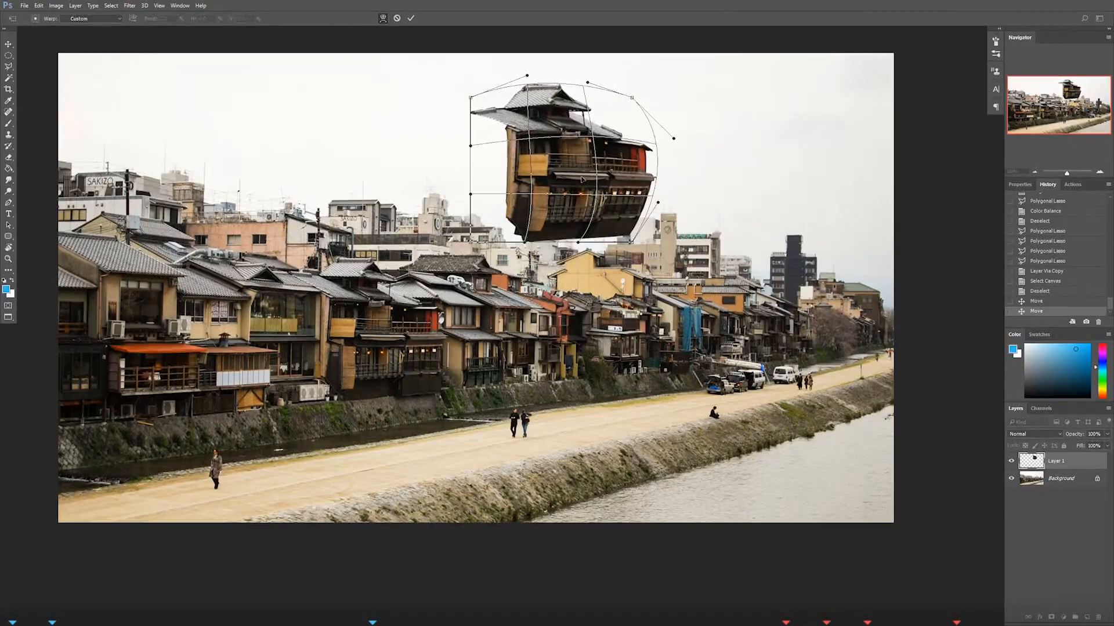
left_click_drag(581, 178, 585, 182)
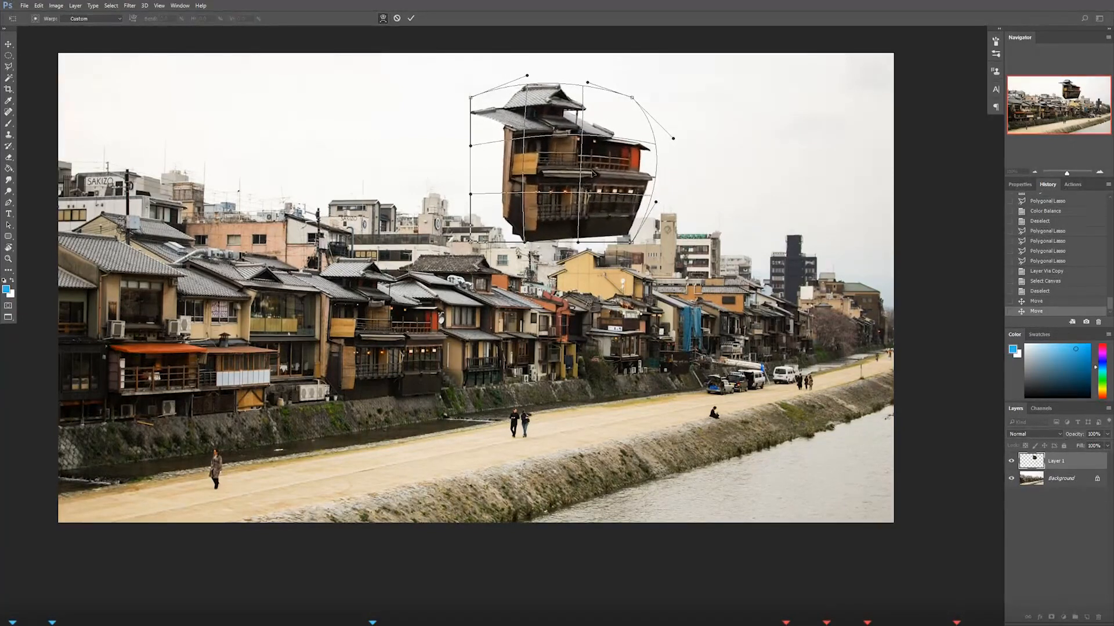
left_click_drag(655, 204, 641, 203)
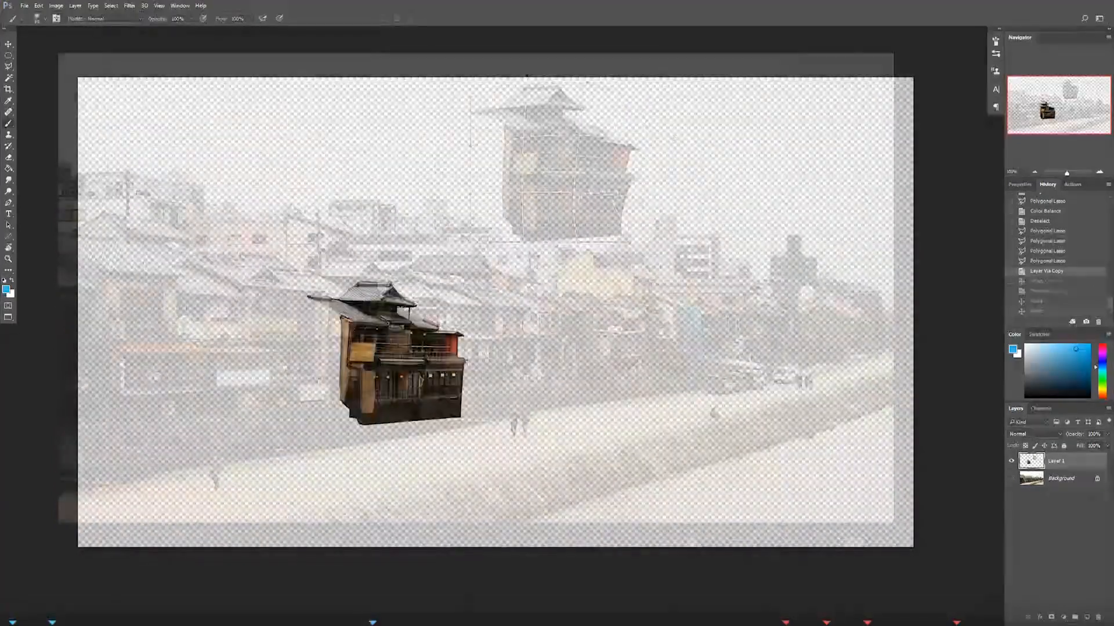
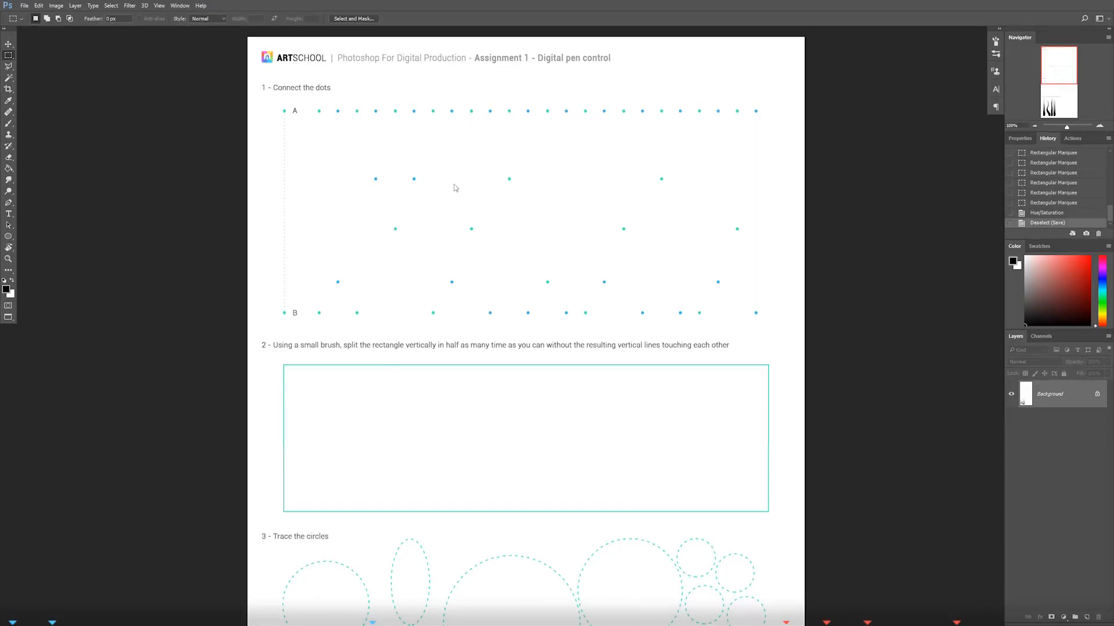
Step: On the Assignment 1 digital pen control sheet, activate the Brush tool and bring up the brush presets
left_click_drag(1052, 100, 1051, 80)
key("space")
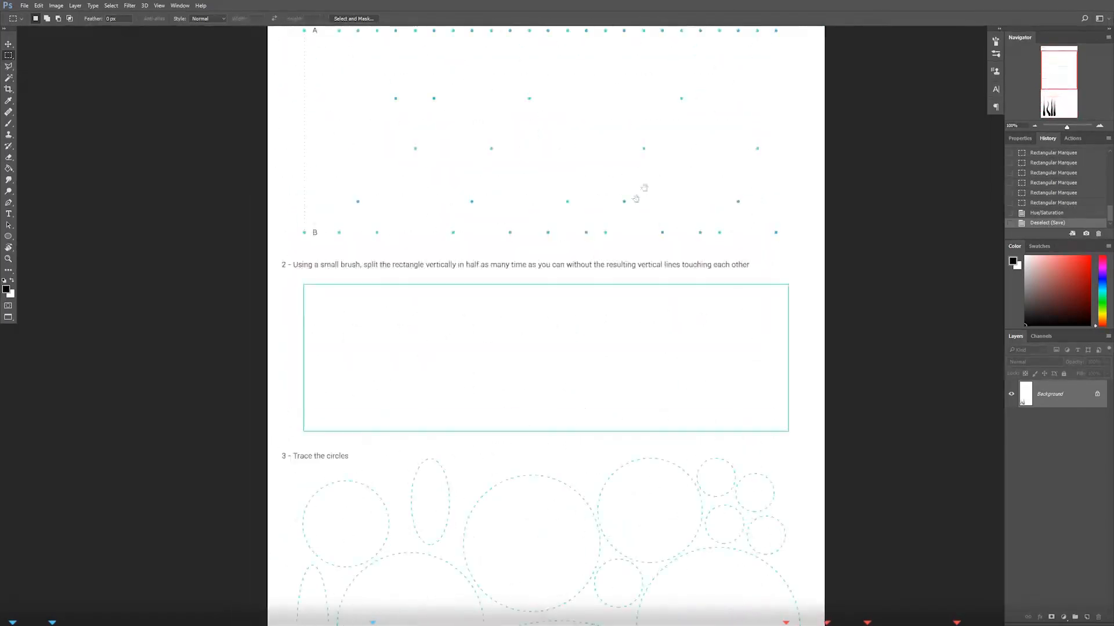
left_click_drag(644, 189, 580, 321)
key("b")
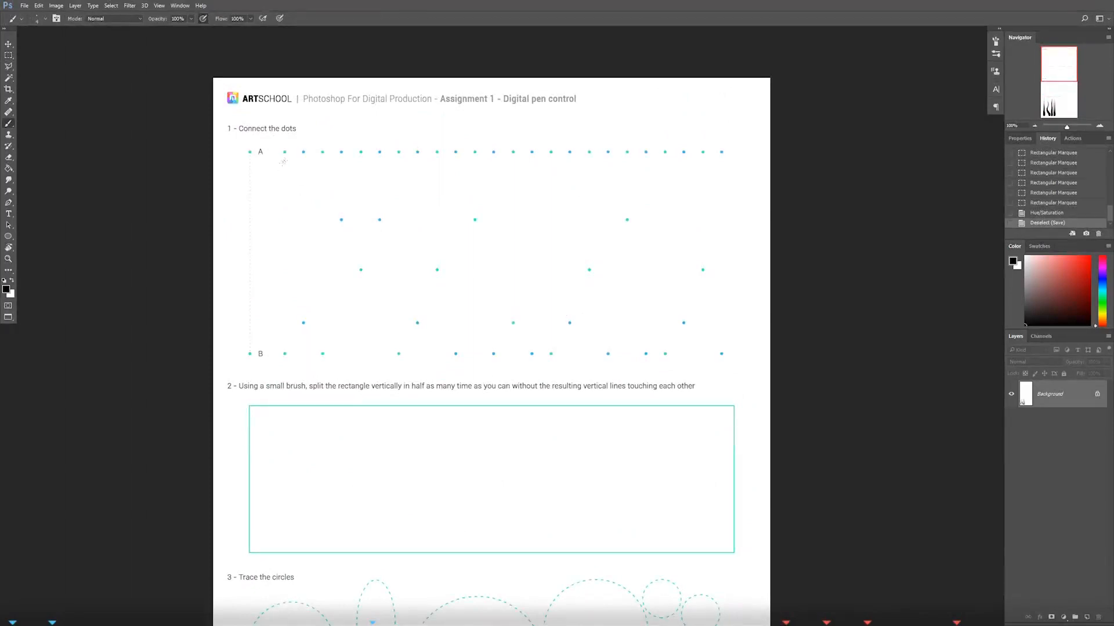
right_click(324, 166)
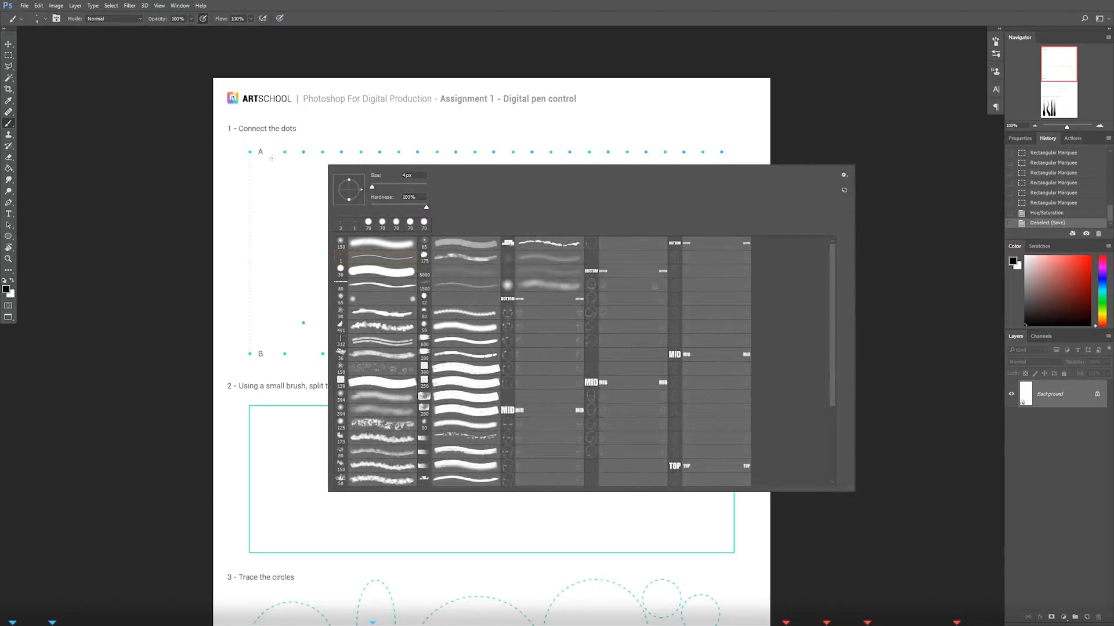
left_click(235, 139)
right_click(237, 140)
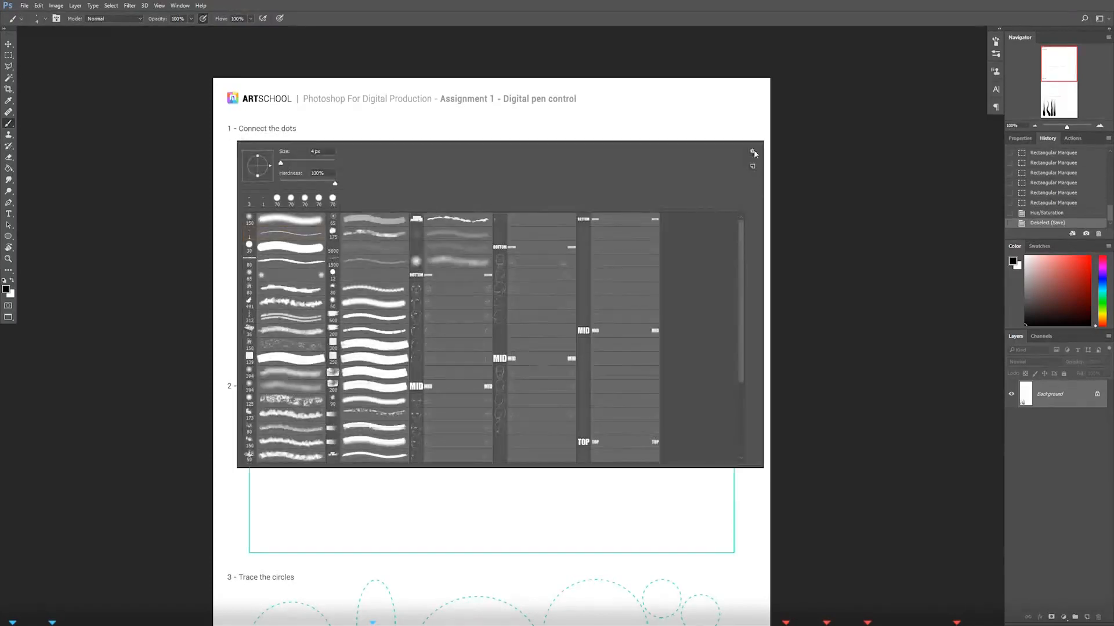
left_click(278, 137)
right_click(278, 123)
left_click(232, 248)
right_click(235, 248)
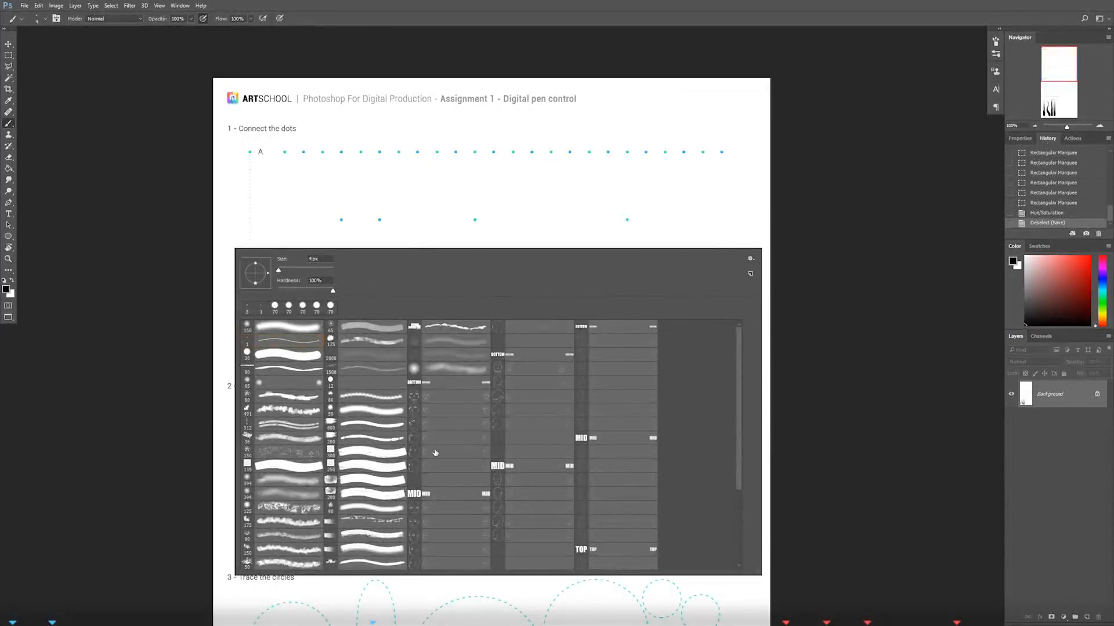
Step: Replace the current brush presets with the Basic Brushes set and choose the 3 px hard round brush
left_click(750, 260)
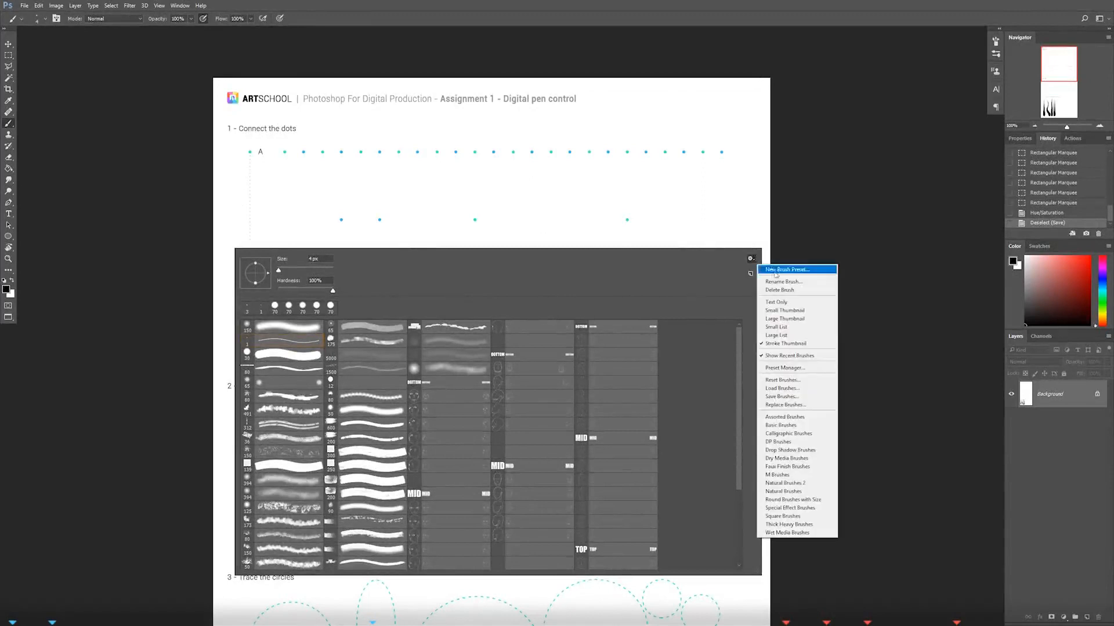
left_click(751, 259)
left_click(750, 260)
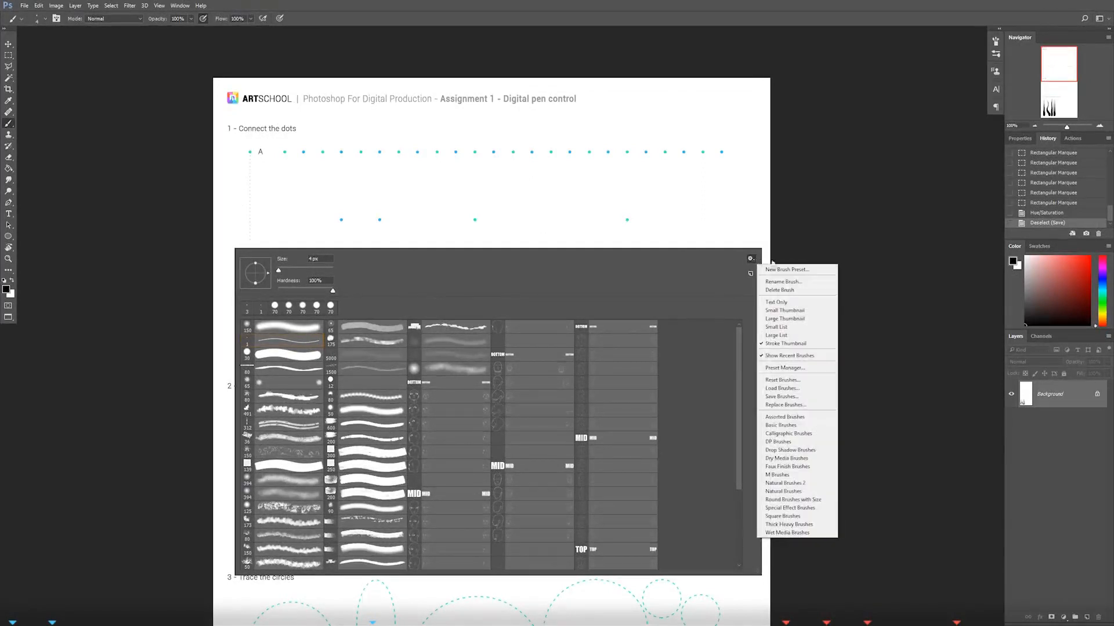
left_click(789, 427)
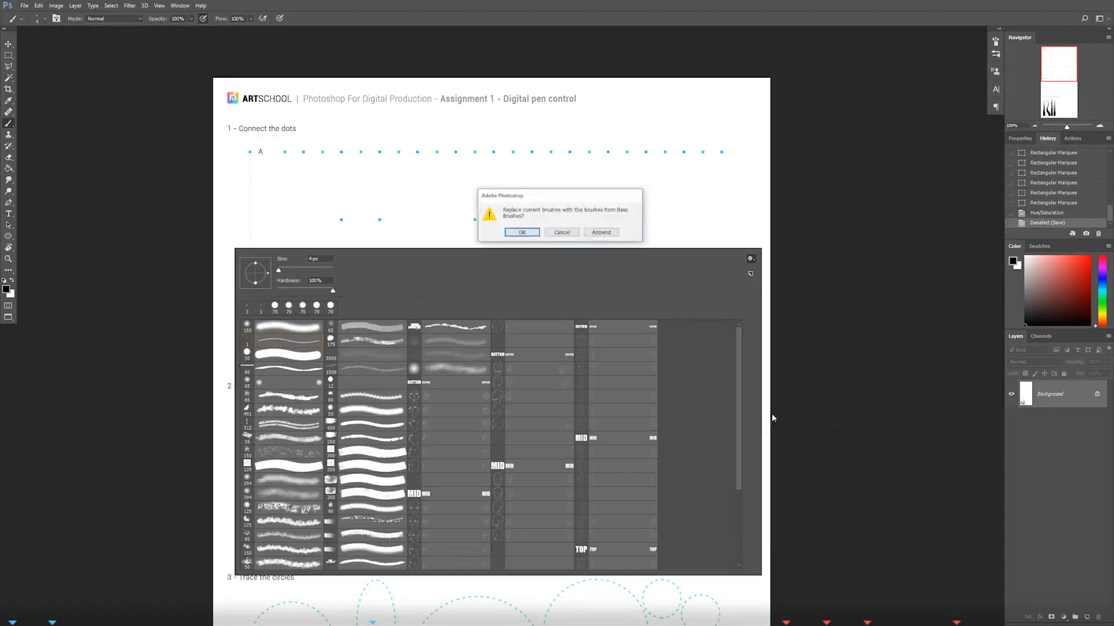
left_click(522, 232)
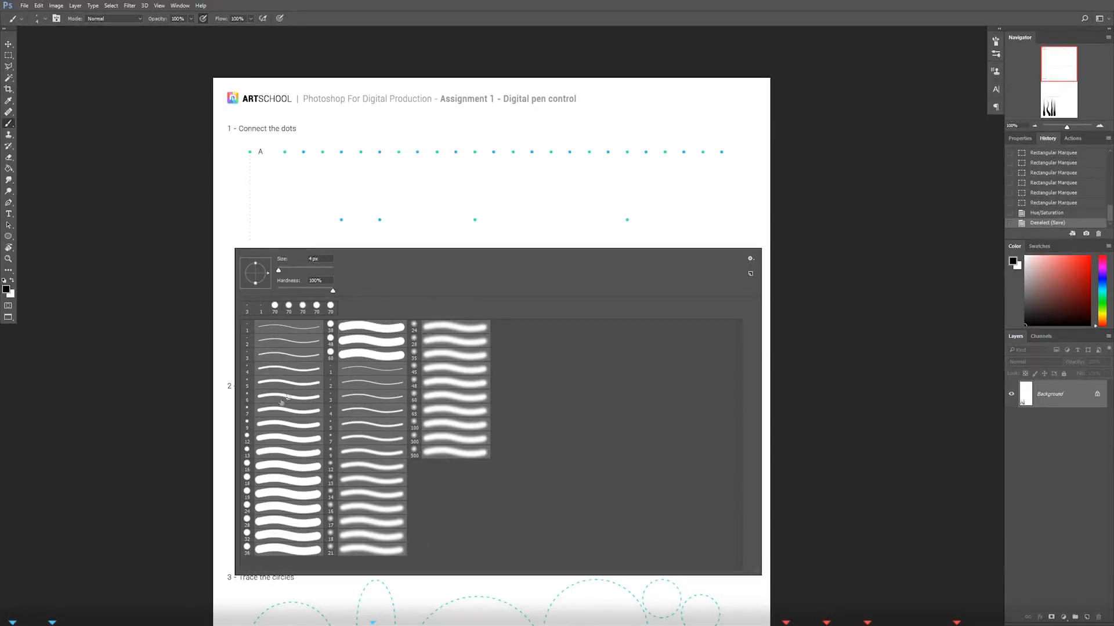
left_click(277, 356)
Step: Try a vertical brush stroke down from the first row A dot of the connect-the-dots exercise, and undo the test strokes
left_click(304, 210)
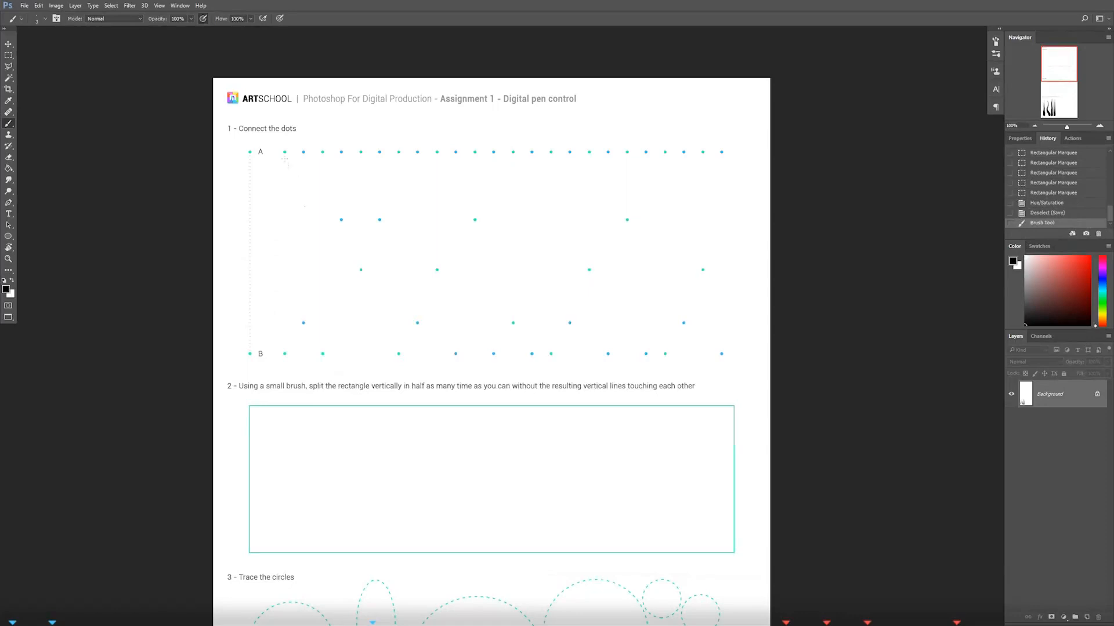
left_click_drag(283, 152, 283, 308)
key("ctrl+z")
key("ctrl+z")
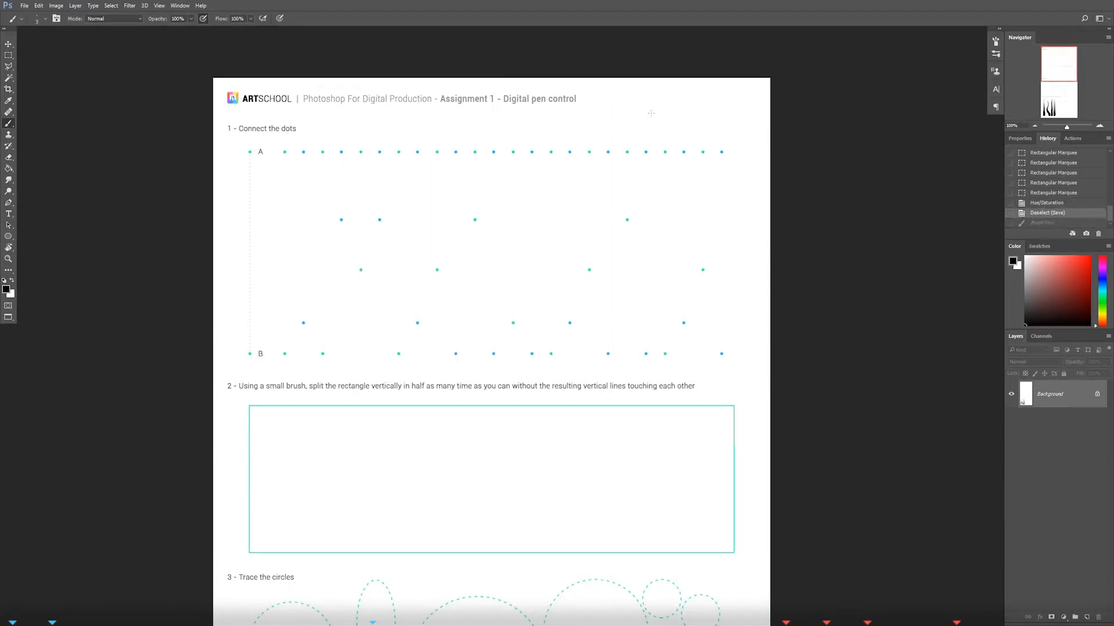
Step: Draw a freehand vertical line from the first exercise dot in row A down to its matching dot in row B
left_click(1035, 126)
left_click(1094, 128)
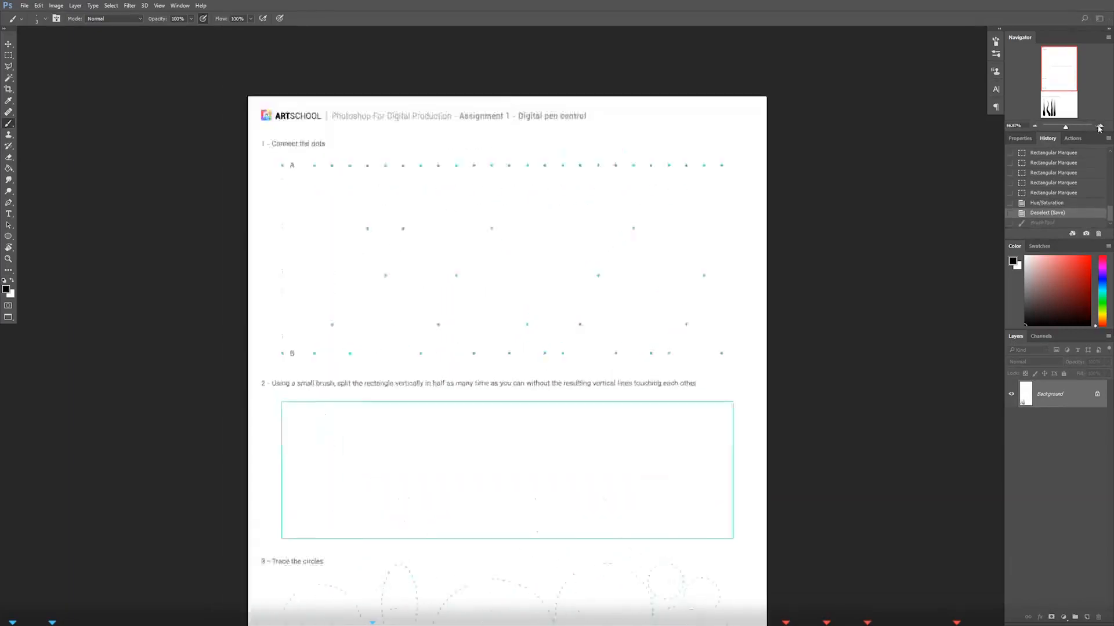
left_click(1034, 125)
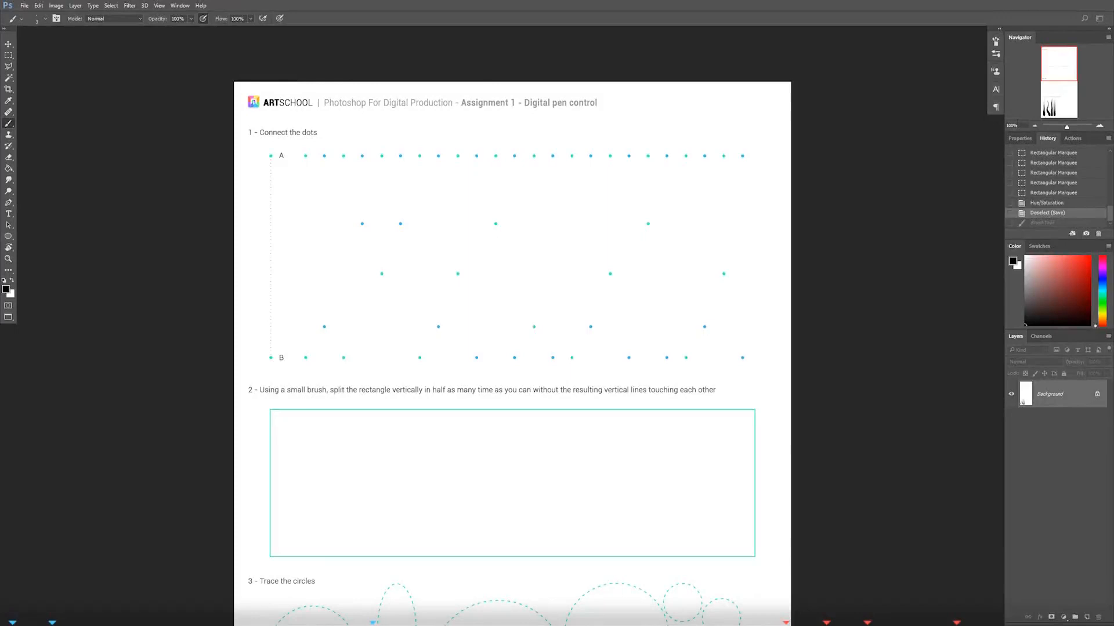
left_click_drag(305, 173, 303, 362)
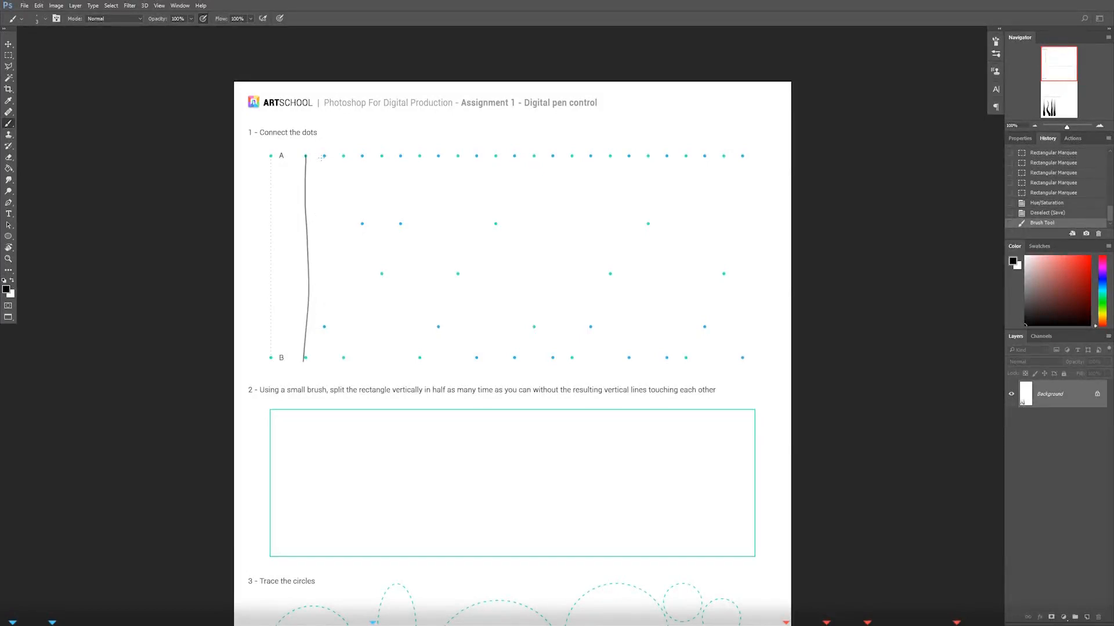
Step: Connect the second and third row A dots to the dots directly below, undoing and redrawing the second line freehand
left_click_drag(324, 156, 340, 327)
key("ctrl+z")
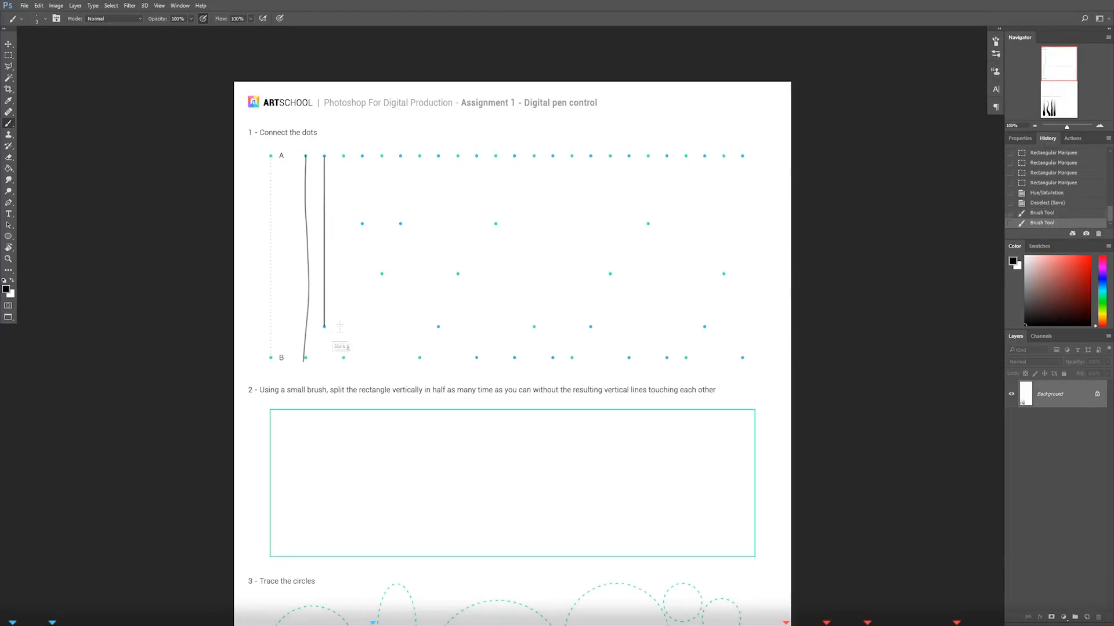
key("ctrl+alt+z")
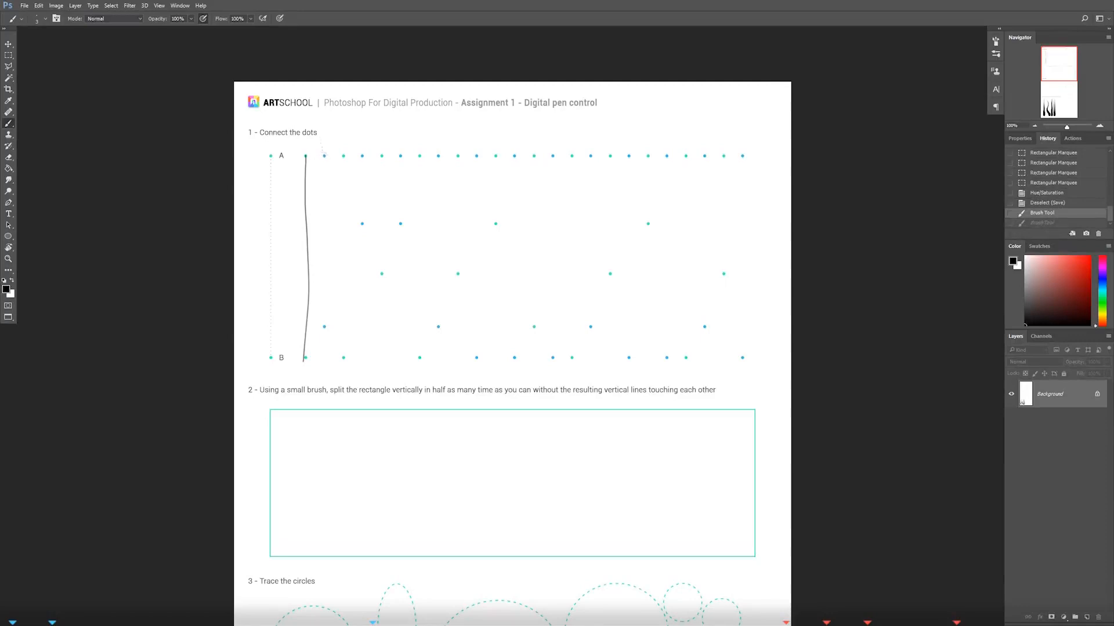
left_click_drag(324, 155, 322, 326)
left_click_drag(344, 156, 342, 359)
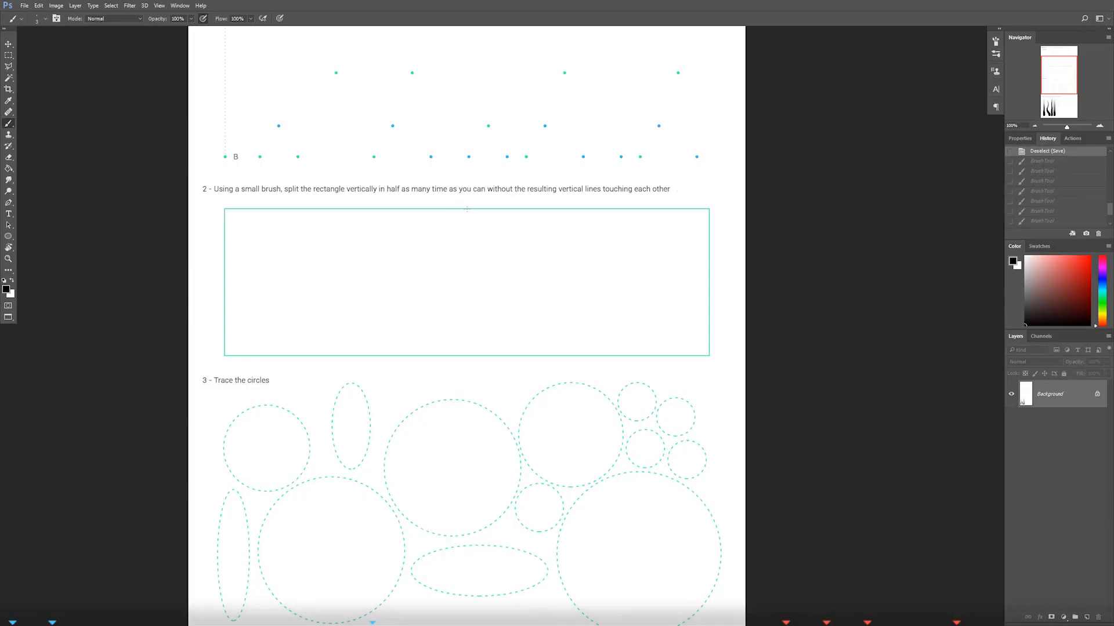
Step: Split the exercise 2 rectangle with a freehand vertical line down the middle and keep halving its left half with more vertical lines
left_click_drag(466, 223, 464, 354)
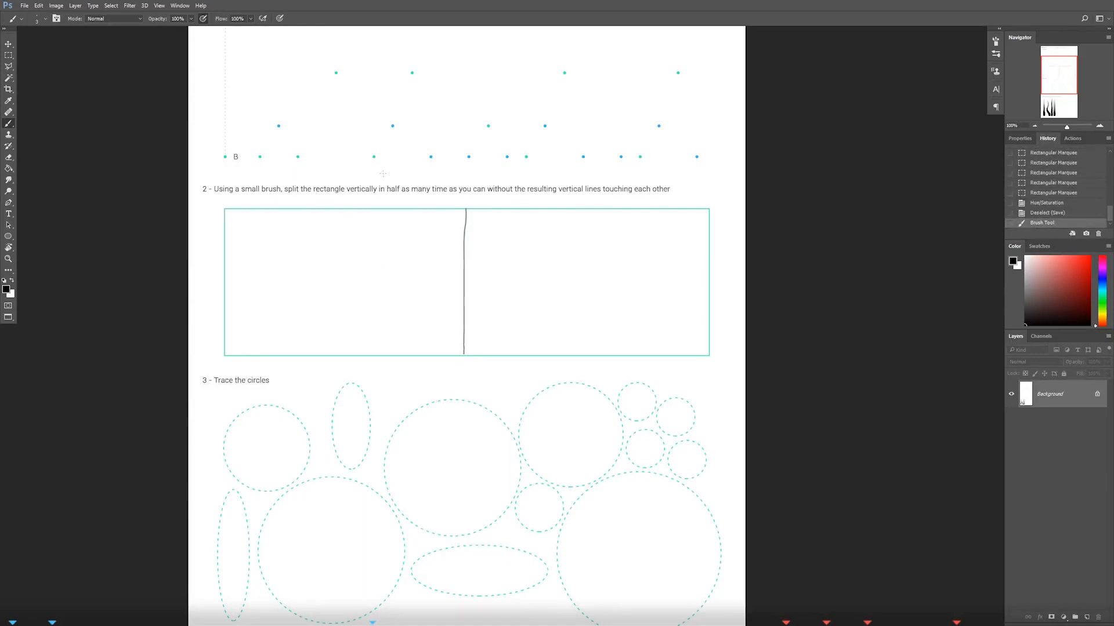
left_click_drag(341, 210, 345, 354)
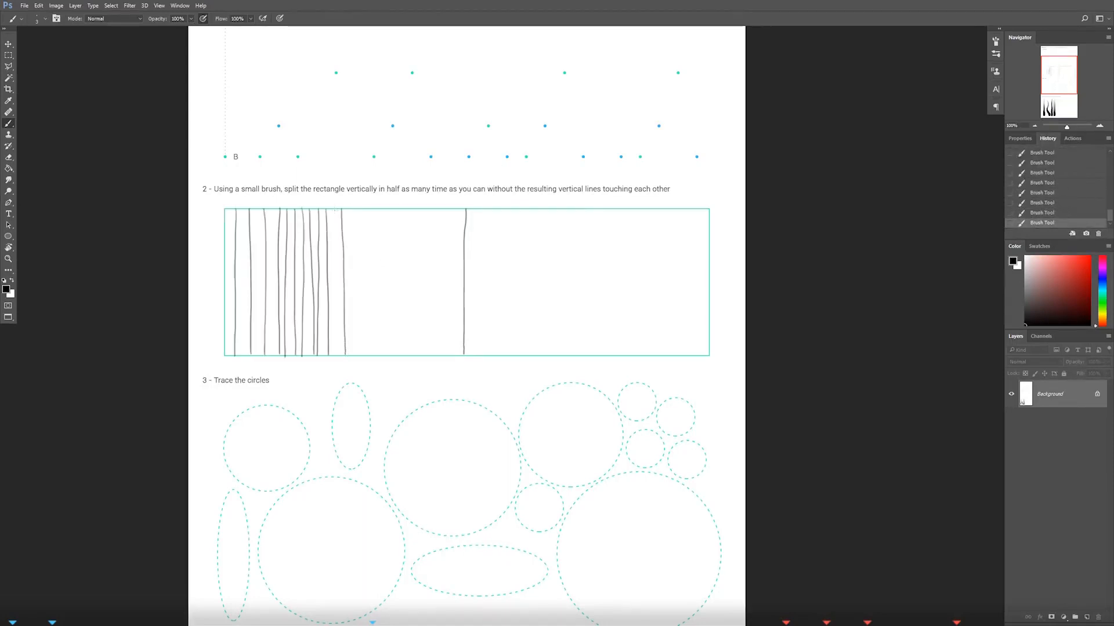
left_click_drag(336, 212, 335, 355)
left_click_drag(270, 209, 269, 353)
left_click_drag(258, 228, 258, 340)
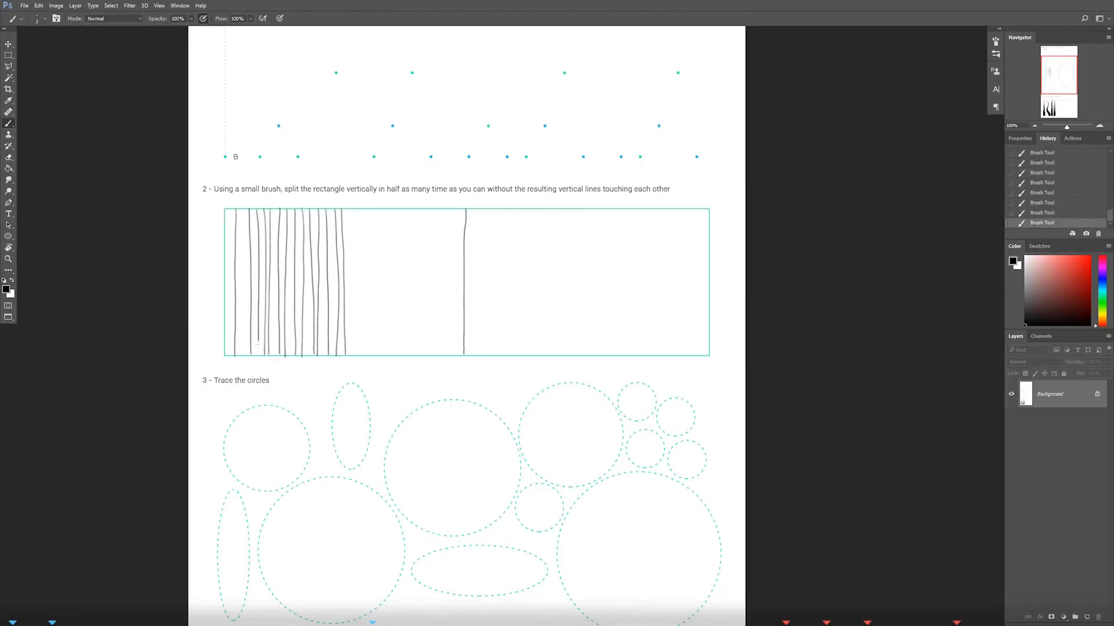
Step: Draw further freehand vertical lines between the existing ones near the rectangle's left edge without letting them touch
left_click_drag(242, 218, 239, 356)
left_click_drag(231, 226, 228, 356)
left_click_drag(245, 211, 245, 351)
left_click_drag(260, 210, 257, 355)
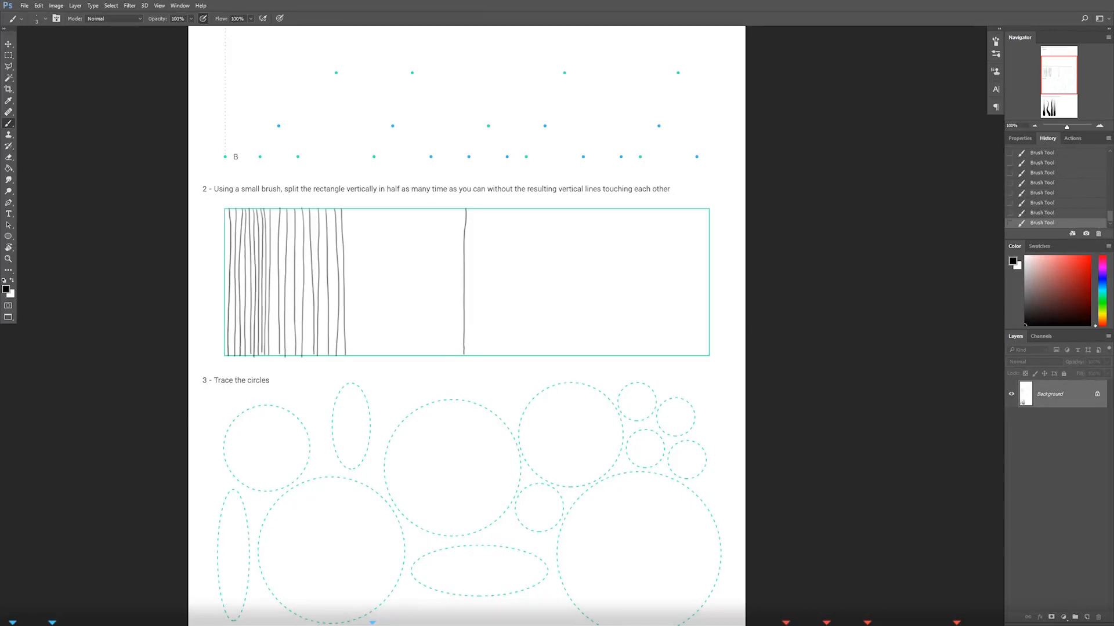
Step: Halve the remaining wider gaps up to the rectangle's quarter line with more freehand vertical strokes
left_click_drag(275, 209, 274, 330)
left_click_drag(282, 210, 282, 310)
left_click_drag(292, 209, 289, 356)
left_click_drag(298, 209, 298, 319)
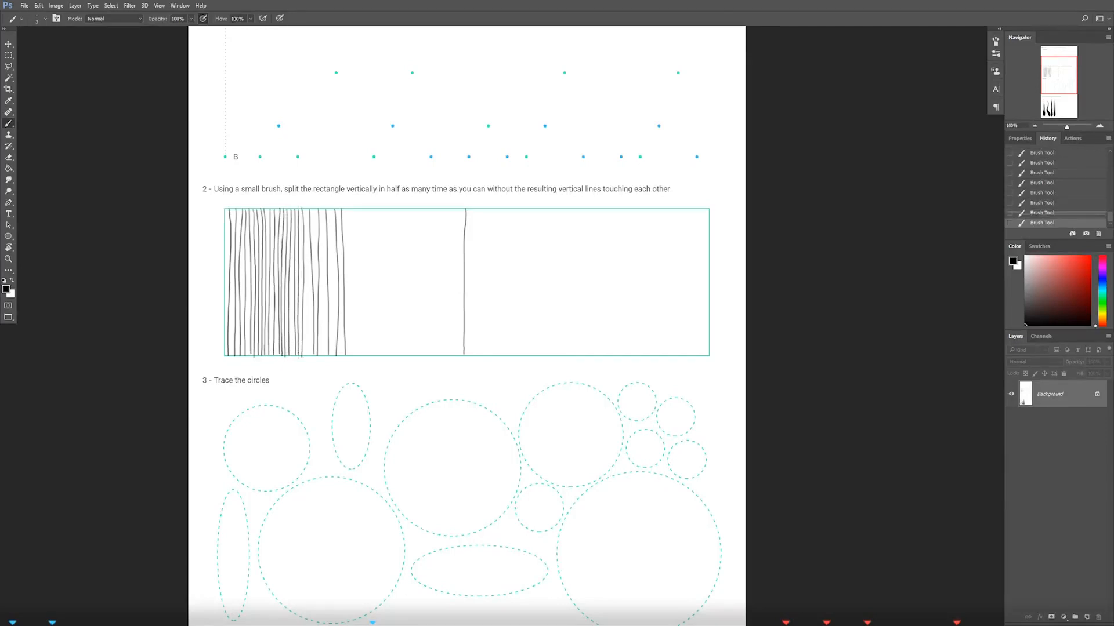
left_click_drag(304, 210, 309, 317)
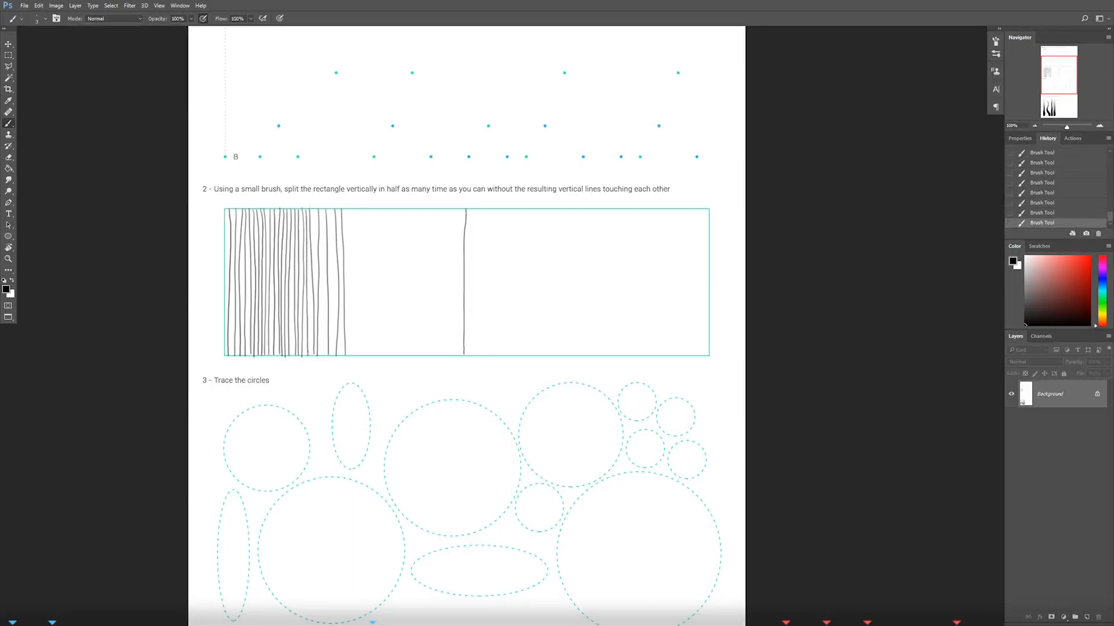
left_click_drag(313, 208, 315, 299)
left_click_drag(321, 209, 324, 357)
Step: Trace the small upright ellipse and the first circle of exercise 3 freehand
left_click_drag(499, 464, 474, 263)
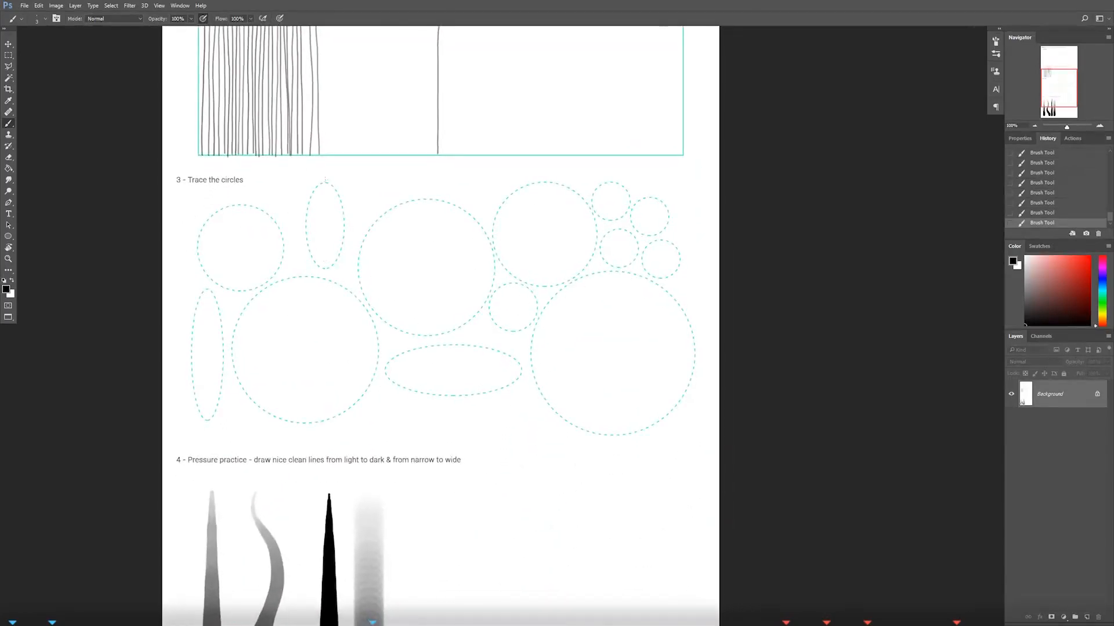
left_click_drag(317, 190, 313, 263)
mouse_move(236, 204)
left_mouse_down()
mouse_move(210, 216)
mouse_move(199, 254)
mouse_move(217, 286)
mouse_move(245, 292)
mouse_move(270, 281)
mouse_move(281, 253)
mouse_move(280, 228)
mouse_move(231, 205)
left_mouse_up()
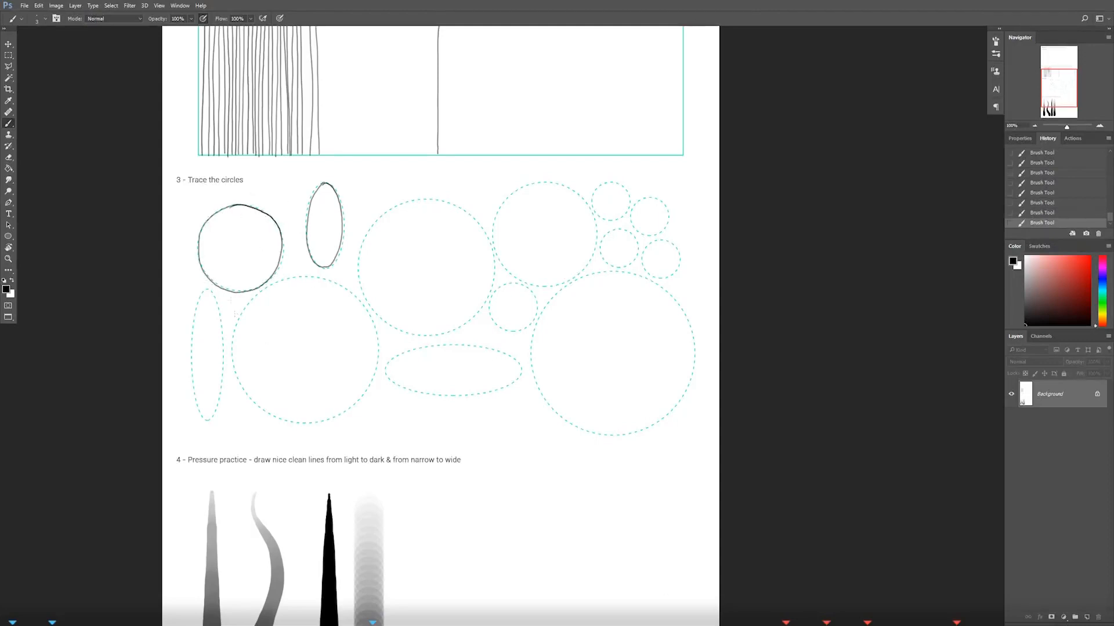
Step: Try to trace the tall narrow ellipse below the first circle in short strokes, and undo the strokes
left_click_drag(204, 292, 191, 400)
key("ctrl+z")
mouse_move(208, 290)
left_mouse_down()
mouse_move(191, 383)
mouse_move(203, 421)
mouse_move(213, 422)
mouse_move(219, 350)
left_mouse_up()
key("ctrl+alt+z")
key("ctrl+alt+z")
key("ctrl+alt+z")
key("ctrl+alt+z")
key("ctrl+alt+z")
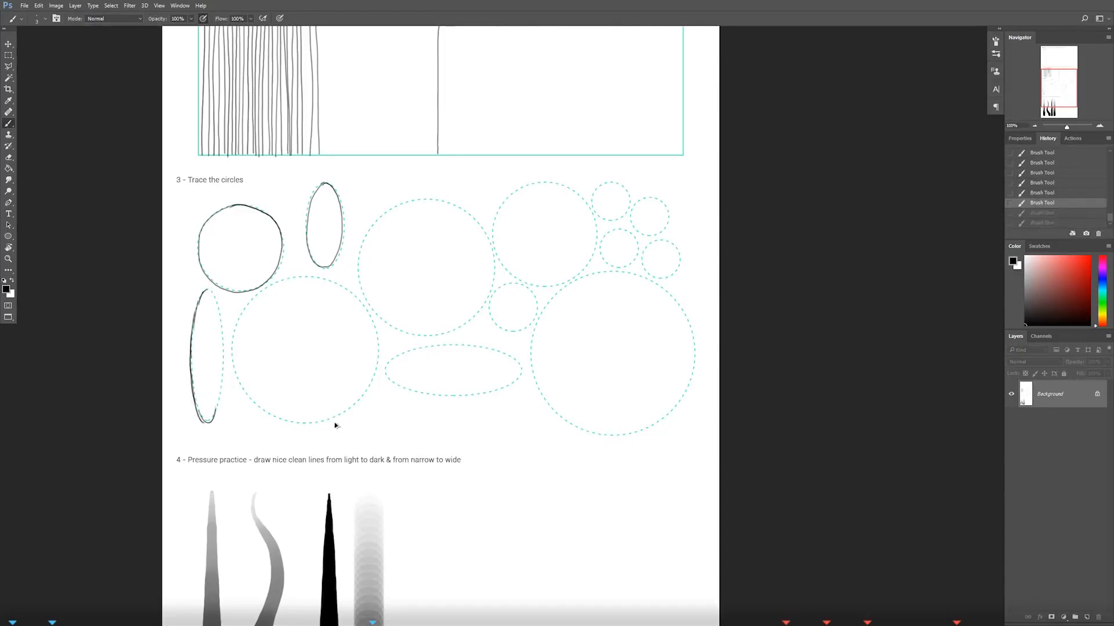
key("ctrl+alt+z")
key("ctrl+alt+z")
key("ctrl+alt+z")
key("ctrl+alt+z")
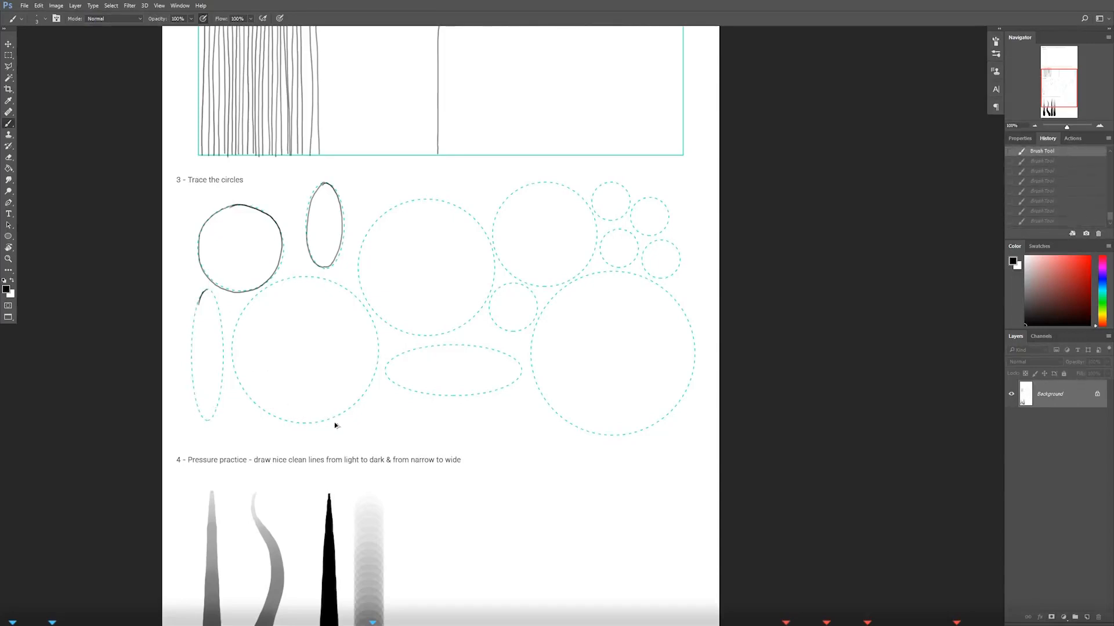
left_click_drag(391, 257, 395, 450)
left_click_drag(376, 275, 350, 423)
left_click_drag(305, 524, 319, 170)
left_click_drag(321, 398, 370, 254)
key("ctrl+shift+z")
key("ctrl+shift+z")
key("ctrl+shift+z")
key("ctrl+shift+z")
key("ctrl+shift+z")
key("ctrl+shift+z")
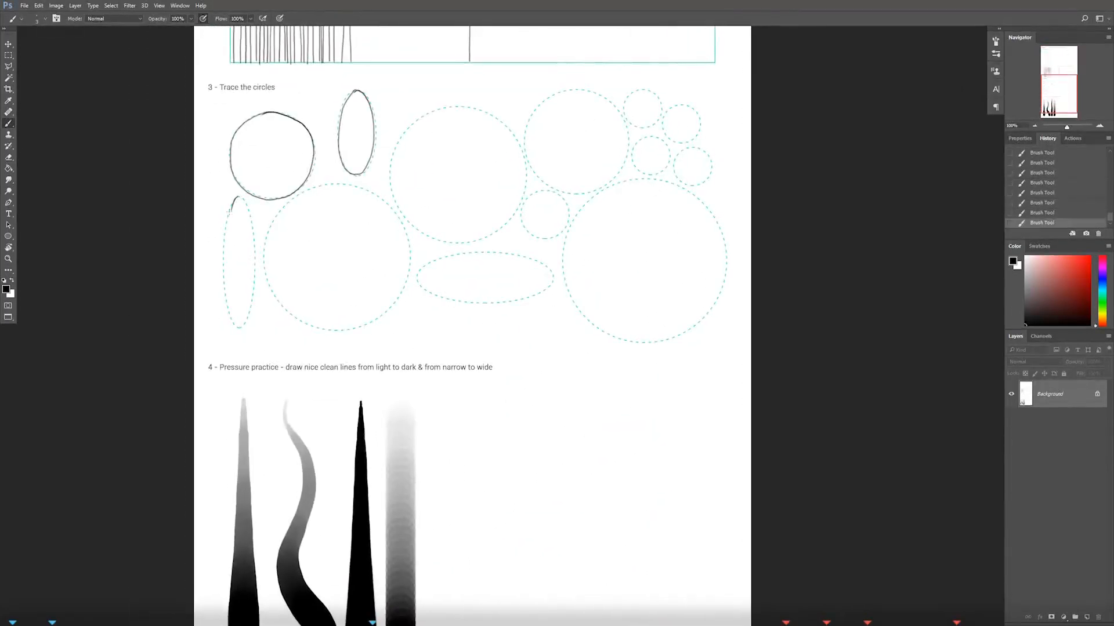
Step: Undo the latest strokes on the tall narrow ellipse and trace its whole outline freehand
key("ctrl+alt+z")
key("ctrl+alt+z")
key("ctrl+alt+z")
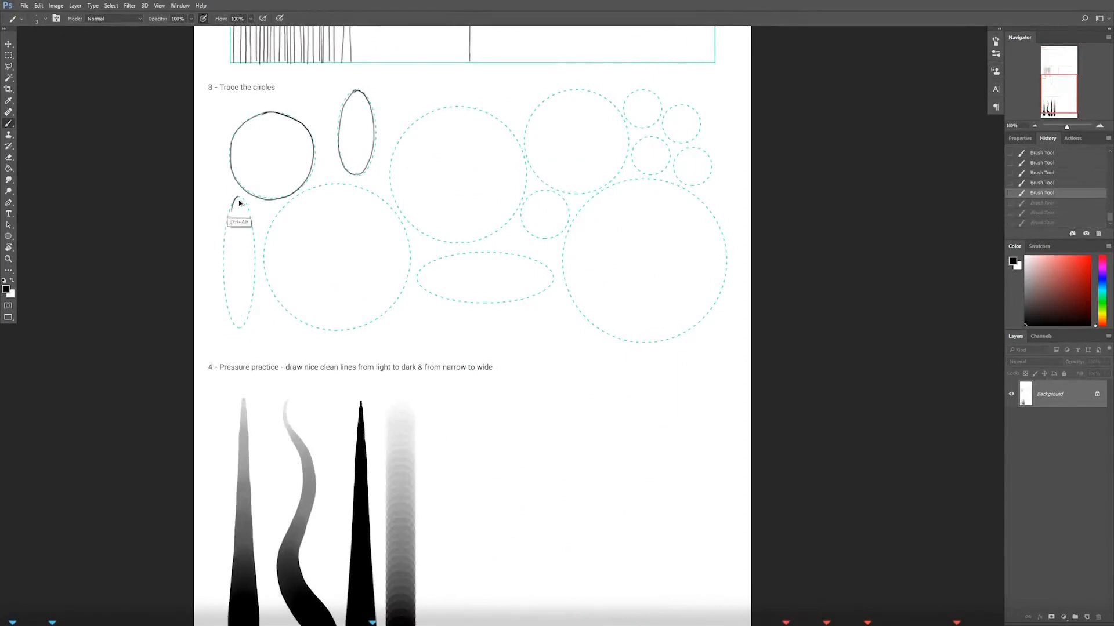
mouse_move(237, 198)
left_mouse_down()
mouse_move(224, 295)
mouse_move(237, 327)
mouse_move(250, 306)
mouse_move(238, 200)
left_mouse_up()
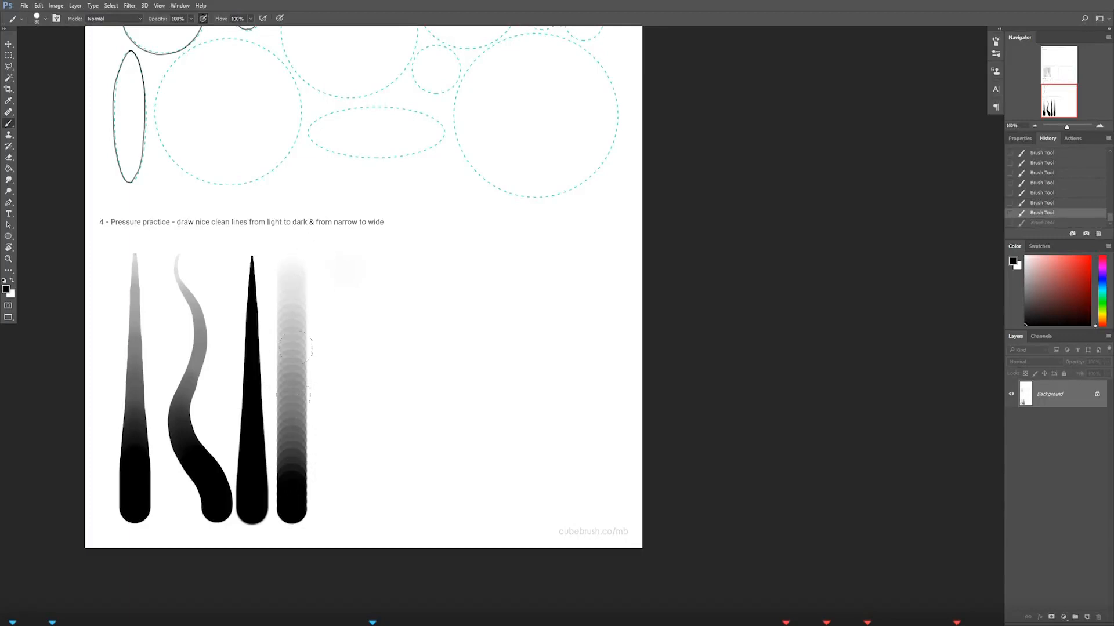
Step: Choose a large hard round brush from the presets for the exercise 4 pressure practice and set its size to 70 px
right_click(350, 276)
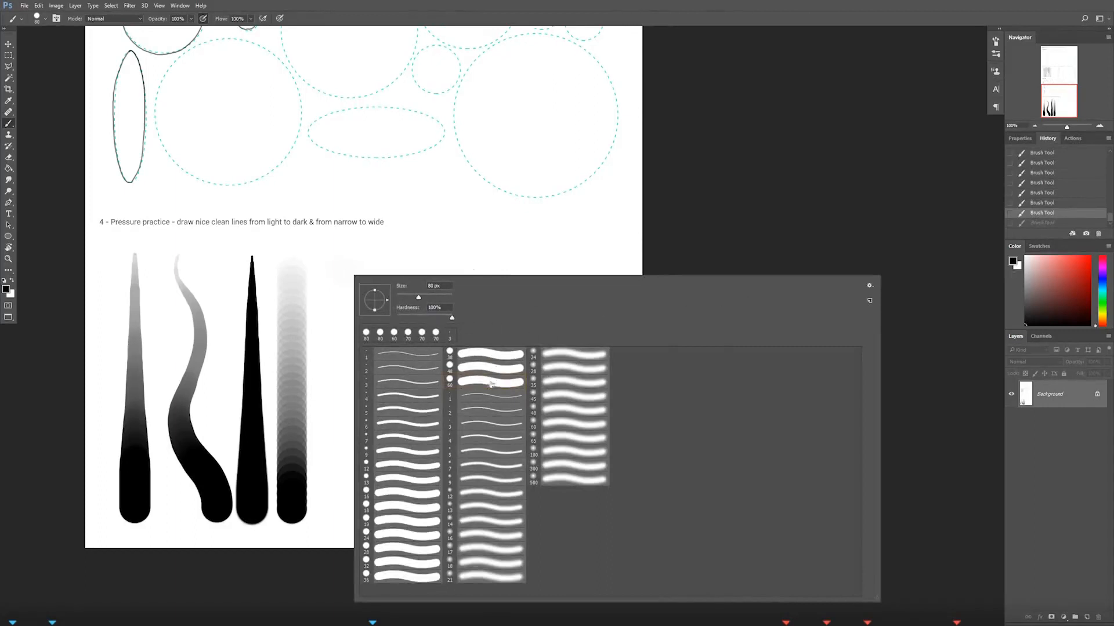
left_click(491, 370)
left_click(488, 383)
left_click(698, 240)
key("bracketleft")
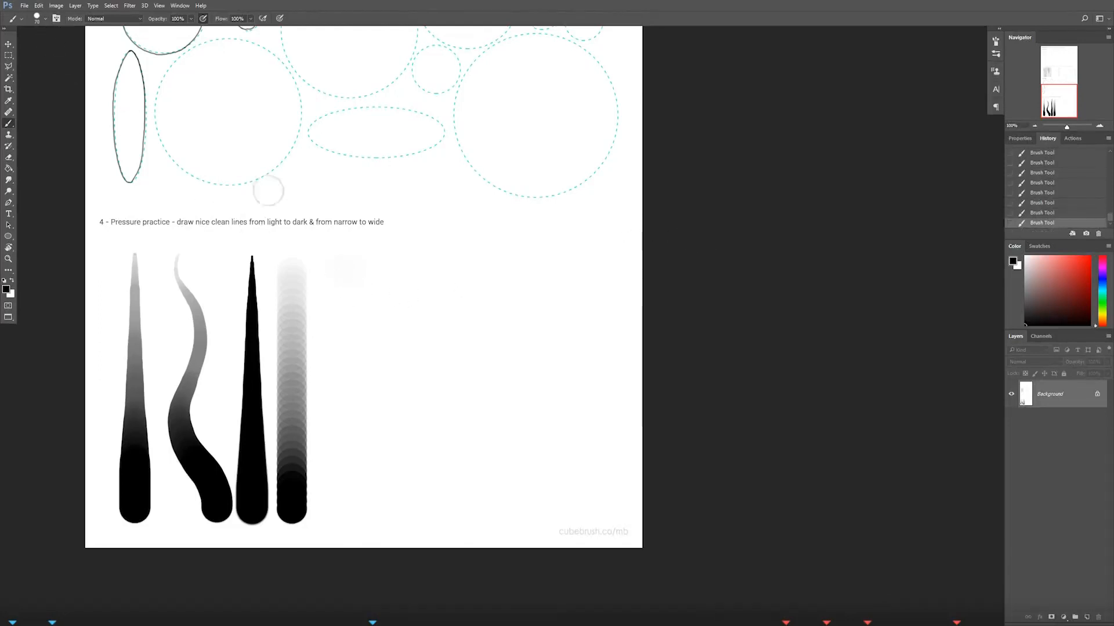
left_click(50, 20)
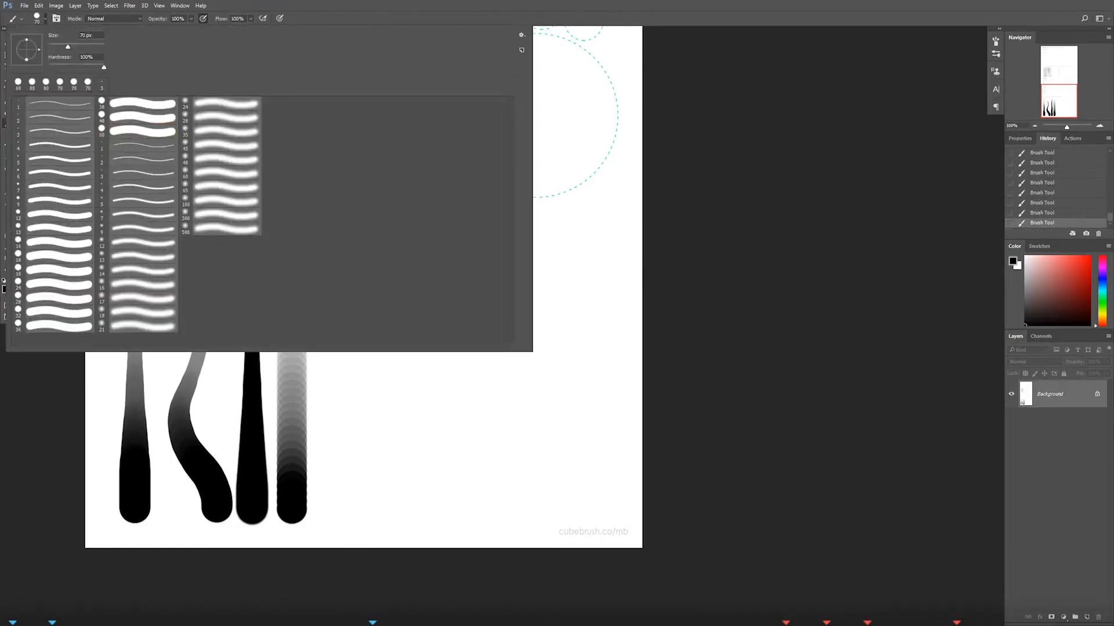
left_click(693, 225)
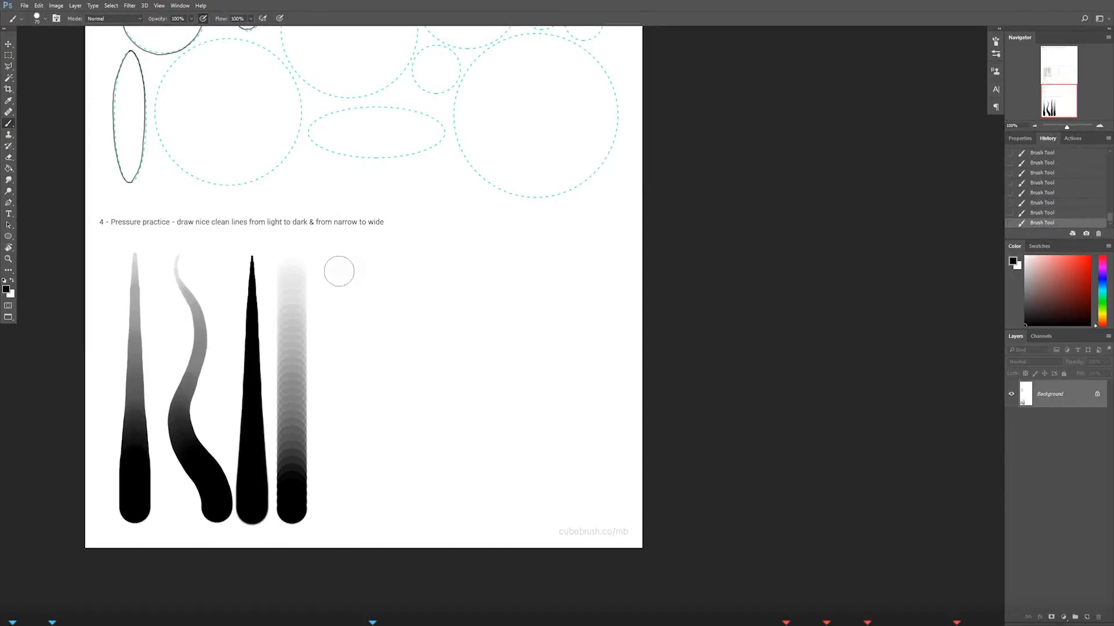
Step: Try constant-width light-to-dark vertical strokes beside the exercise 4 samples, undoing each attempt
left_click_drag(339, 272, 344, 510)
key("ctrl+alt+z")
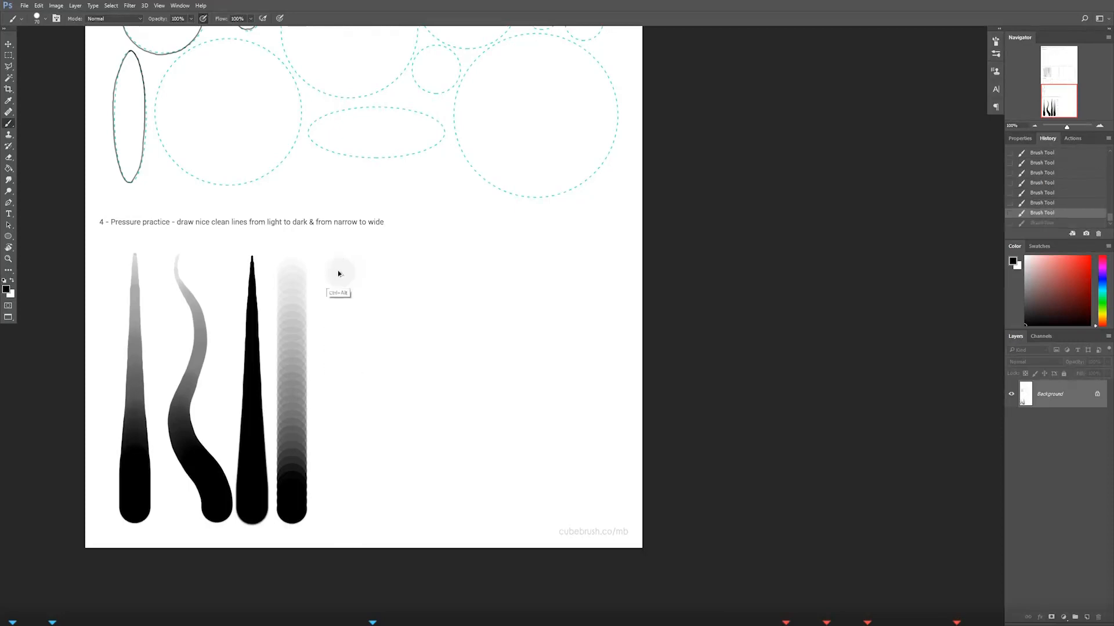
key("ctrl+alt+z")
left_click_drag(339, 279, 341, 321)
key("ctrl+alt+z")
left_click_drag(341, 272, 338, 505)
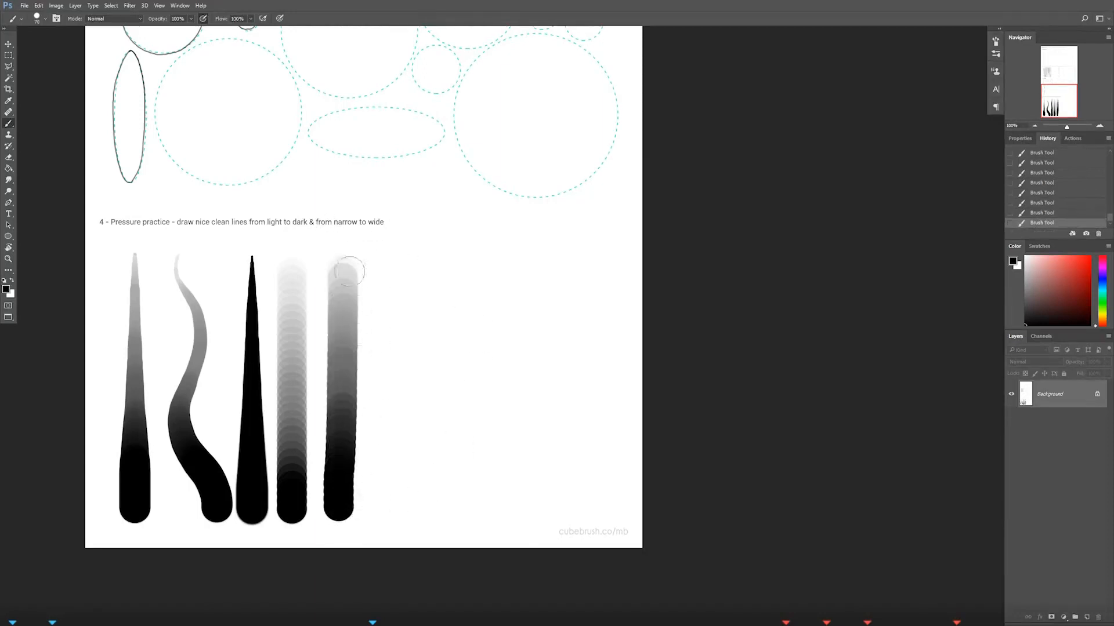
key("ctrl+alt+z")
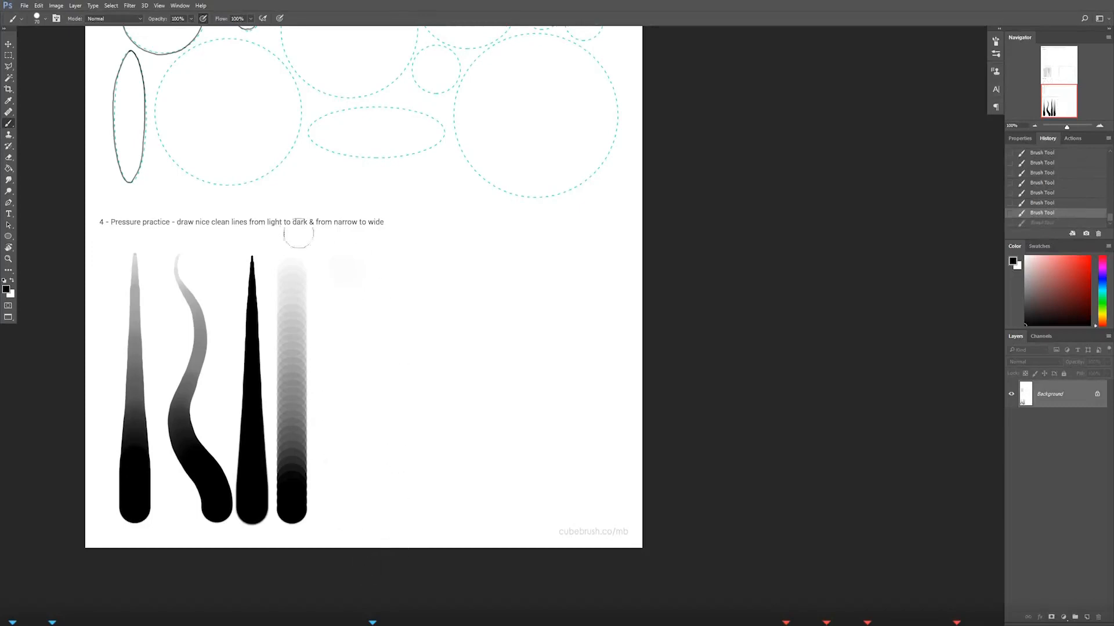
Step: Turn on pen pressure for brush size and test a vertical stroke going from light and narrow to dark and wide, undoing it
left_click(281, 19)
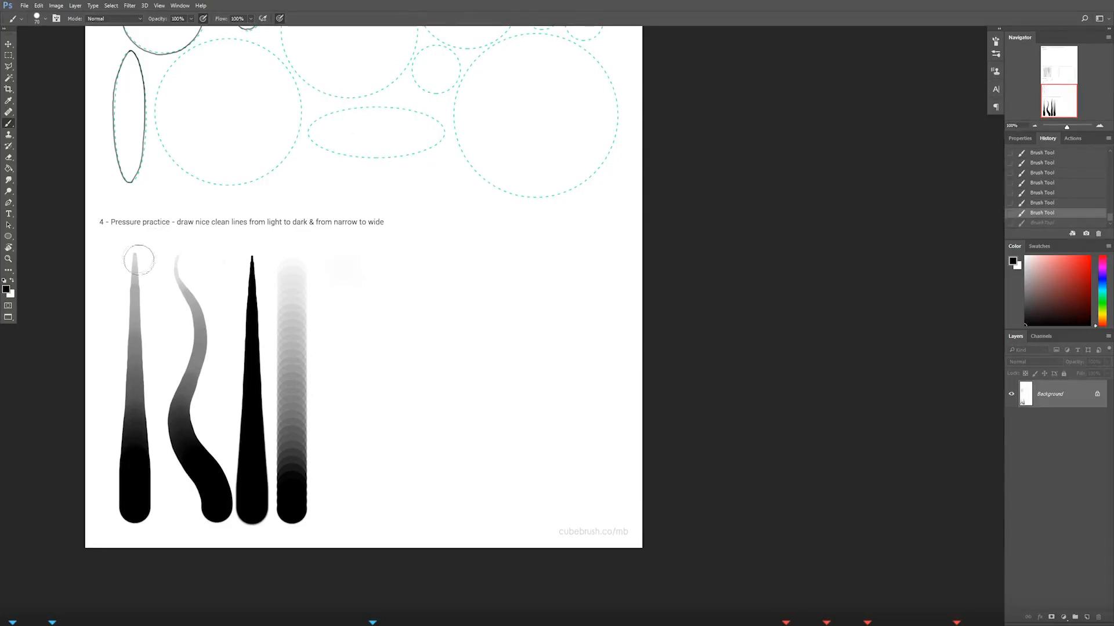
left_click(352, 263)
left_click_drag(352, 264, 361, 503)
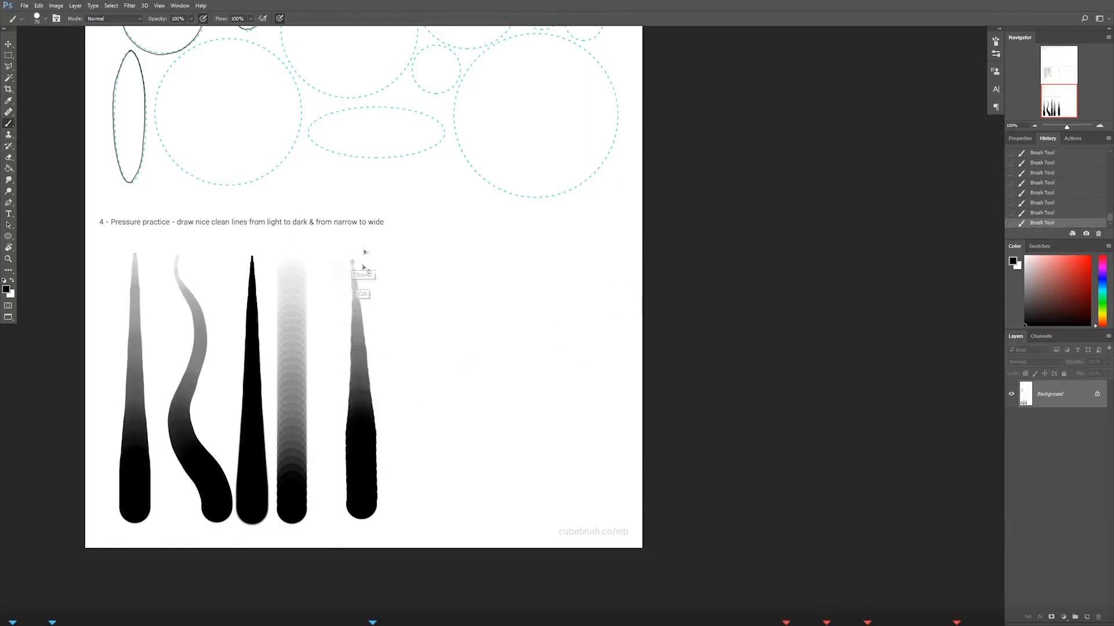
key("ctrl+alt+z")
key("ctrl+alt+z")
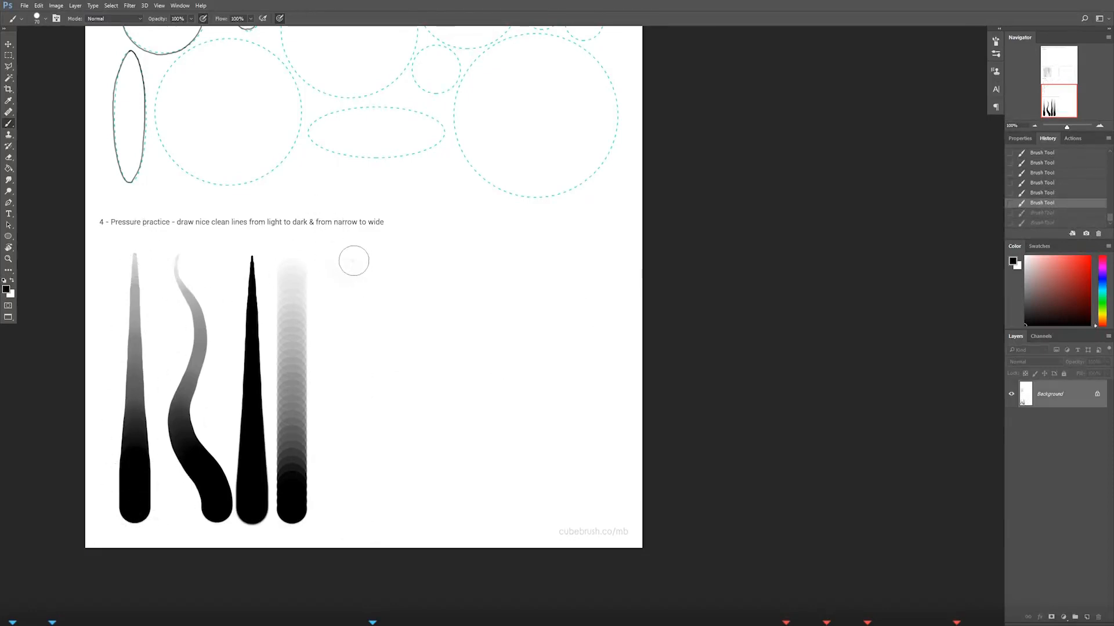
Step: Practise the light-to-dark, narrow-to-wide vertical stroke several more times beside the samples, undoing each attempt
left_click_drag(352, 260, 359, 475)
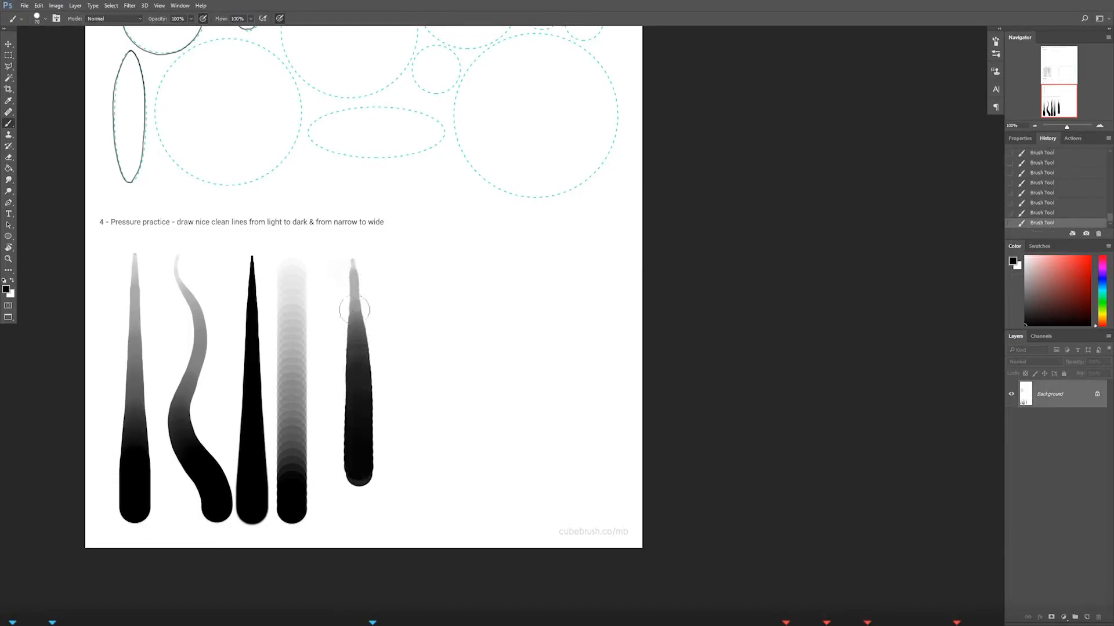
key("ctrl+z")
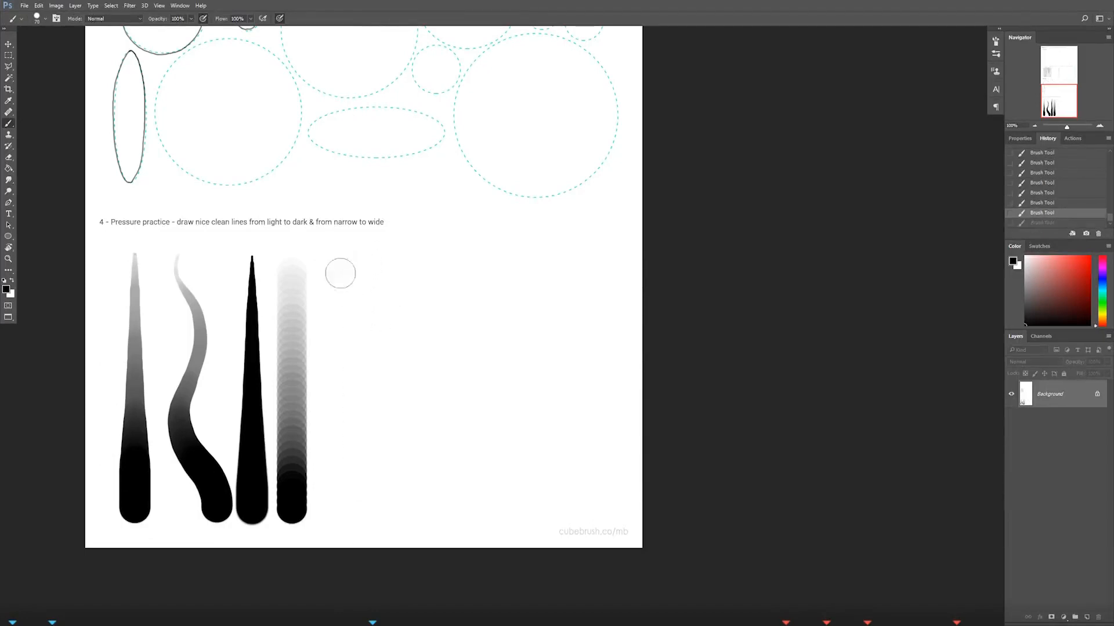
left_click_drag(351, 264, 356, 511)
key("ctrl+z")
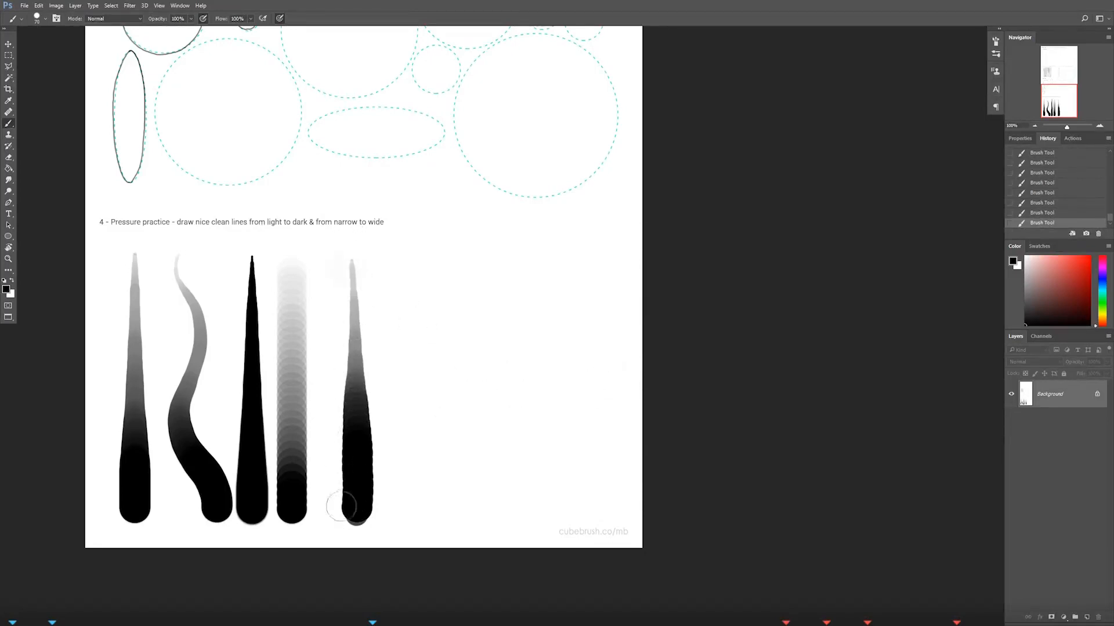
key("ctrl+z")
left_click_drag(351, 259, 360, 510)
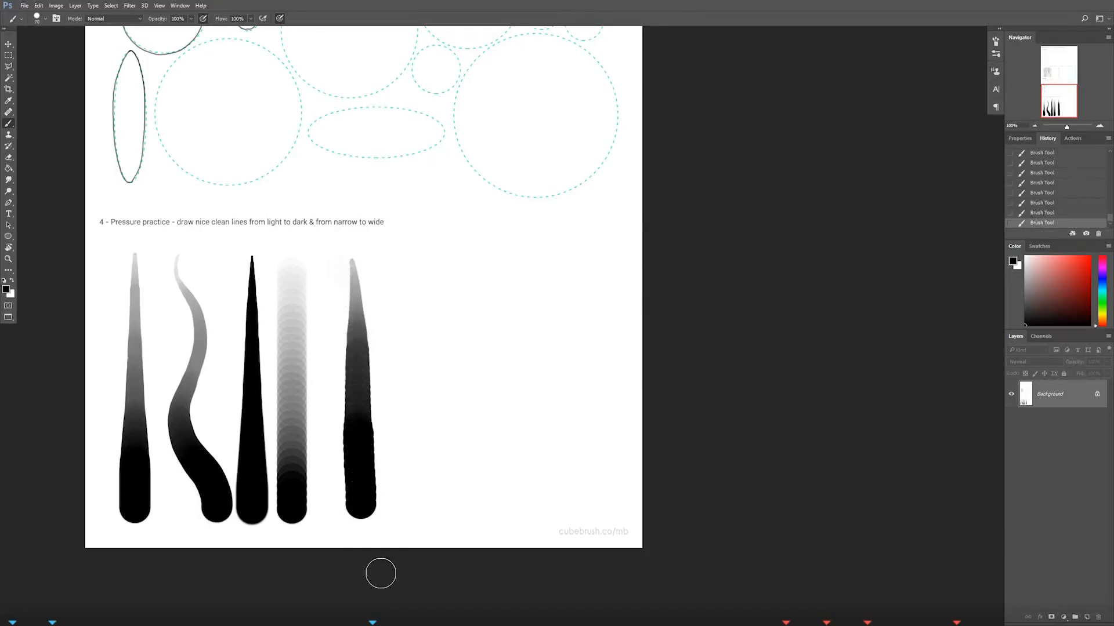
key("ctrl+z")
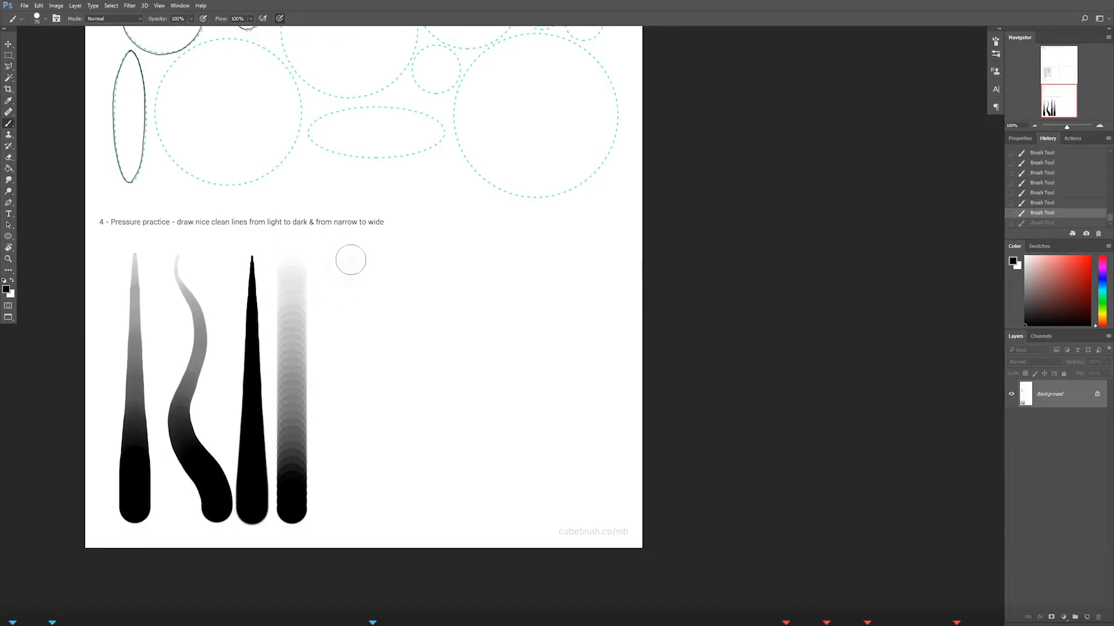
Step: Try solid black vertical strokes that widen from narrow to wide with pen pressure controlling only the size, undoing each one
left_click_drag(352, 261, 355, 493)
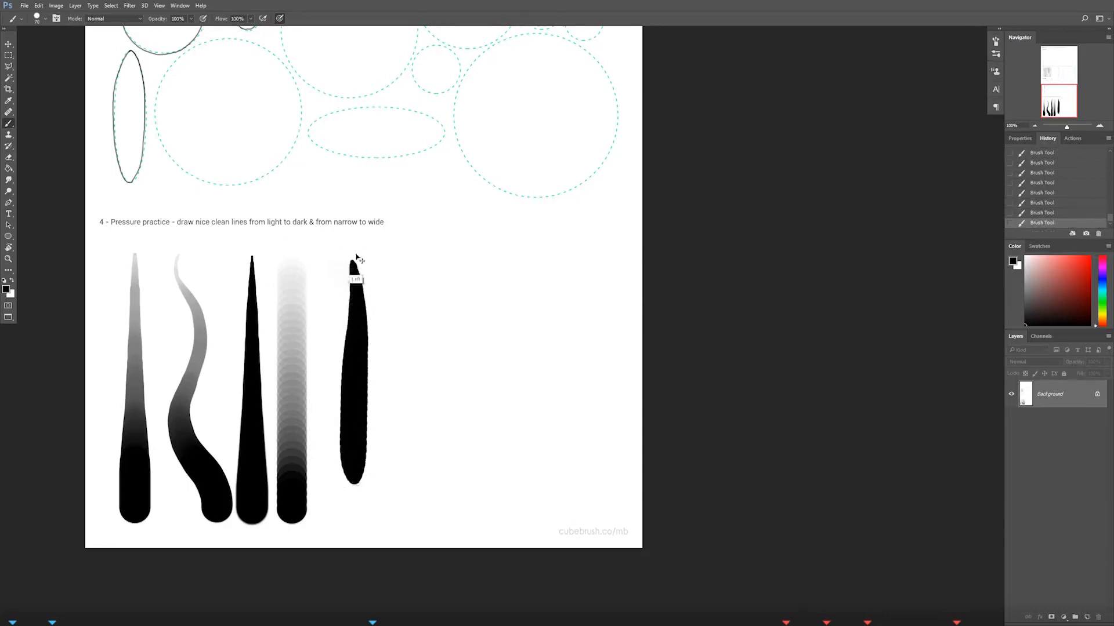
key("ctrl+z")
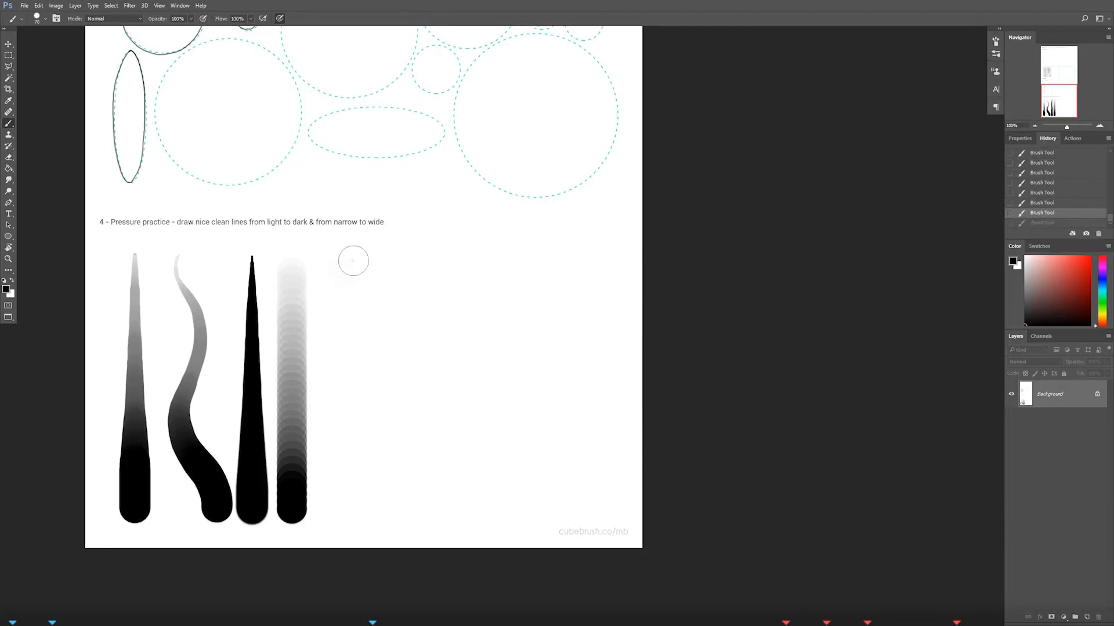
left_click_drag(352, 261, 352, 335)
key("ctrl+z")
left_click_drag(353, 261, 376, 505)
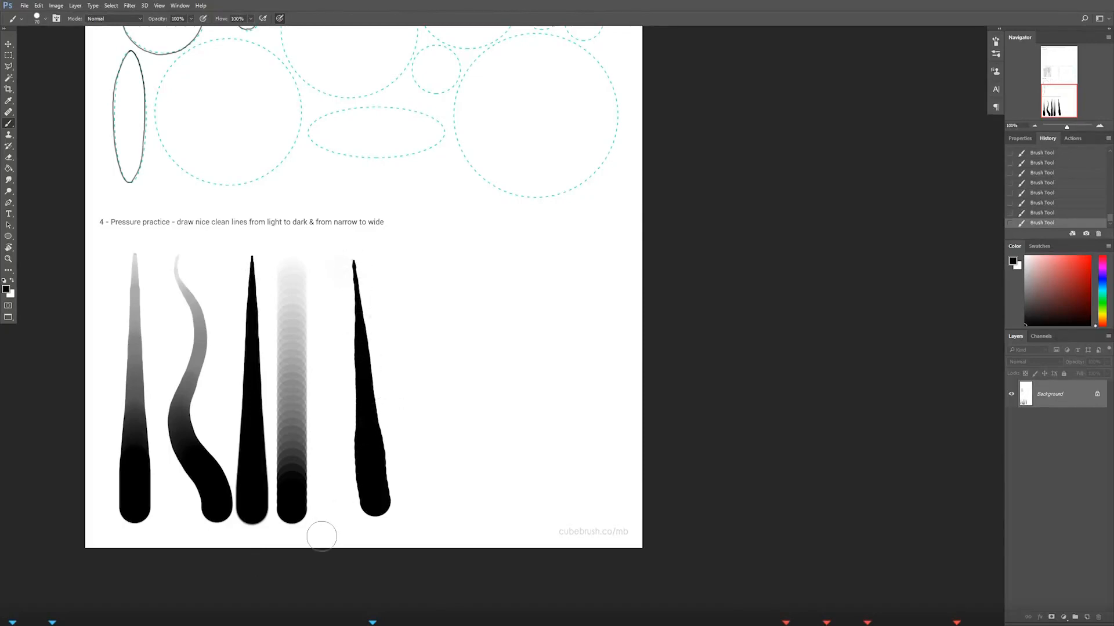
key("ctrl+z")
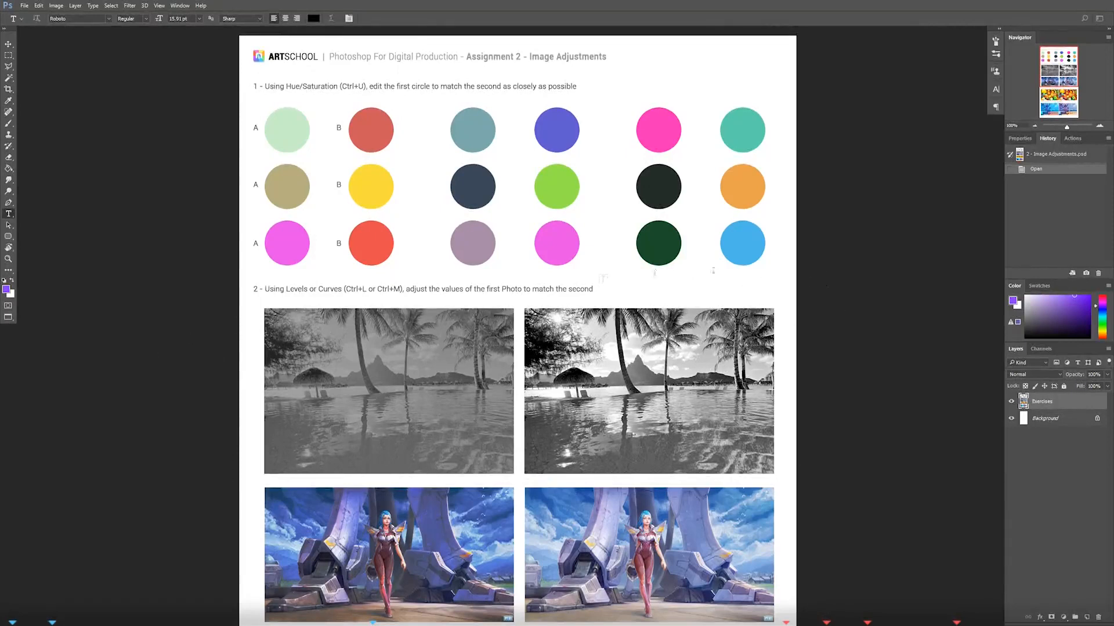
Step: Switch to the Brush tool and look over the Hue/Saturation and Levels or Curves exercises on the Assignment 2 - Image Adjustments sheet
left_click_drag(543, 286, 532, 294)
key("b")
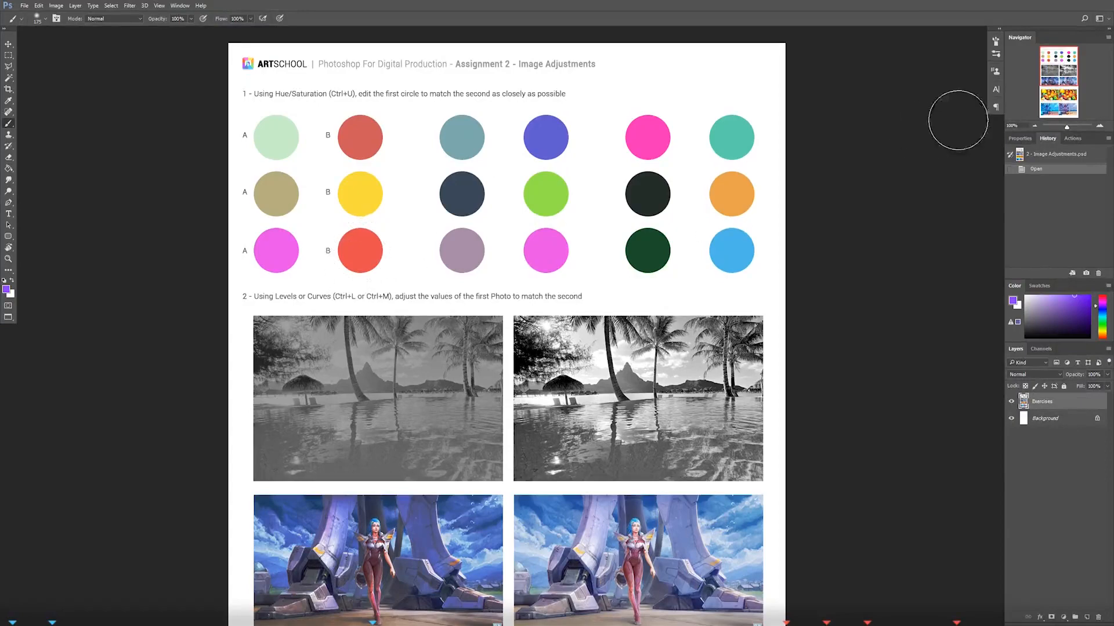
left_click_drag(450, 198, 457, 174)
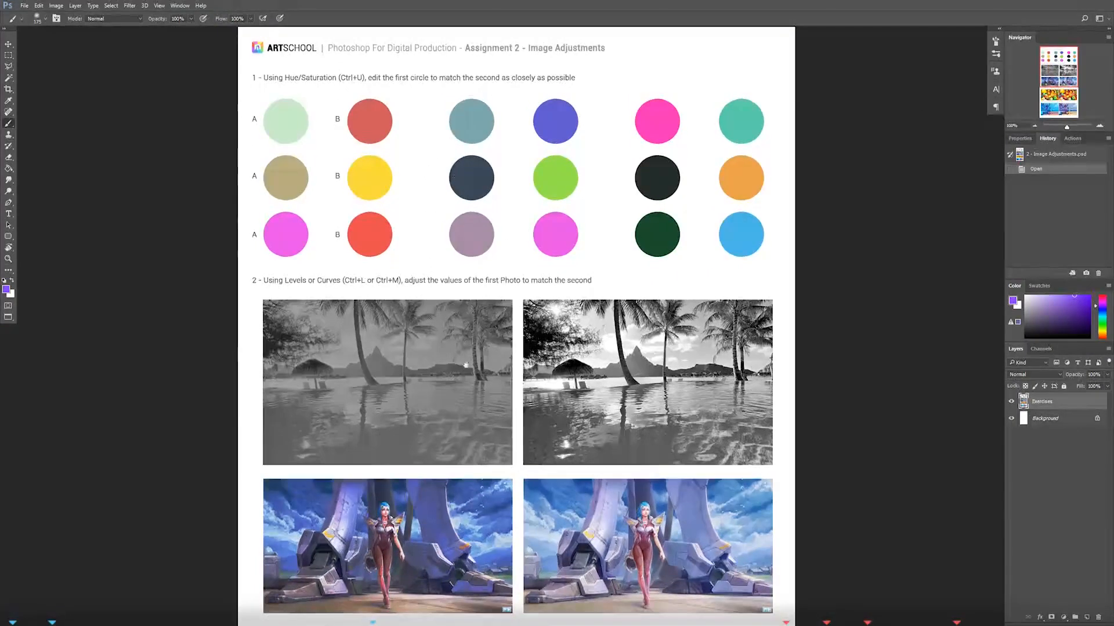
left_click_drag(478, 413, 485, 253)
left_click_drag(473, 442, 471, 601)
mouse_move(475, 319)
left_mouse_down()
mouse_move(462, 269)
mouse_move(465, 310)
mouse_move(470, 298)
left_mouse_up()
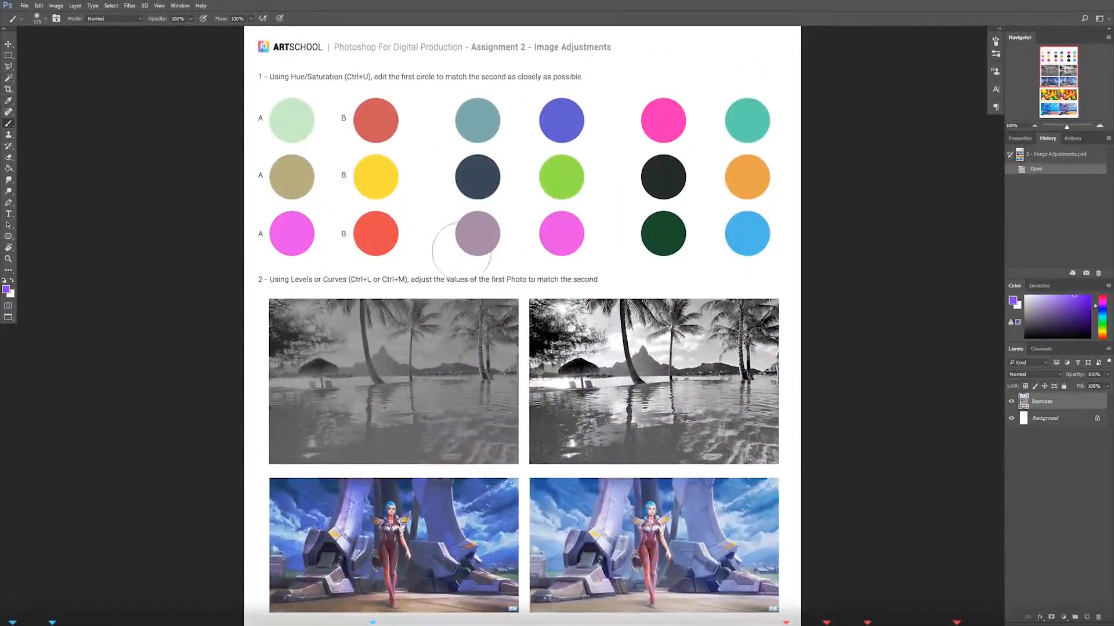
Step: Try Hue/Saturation on the whole Exercises layer, viewing the colour ranges and testing a Lightness of -24, and cancel the adjustment
key("m")
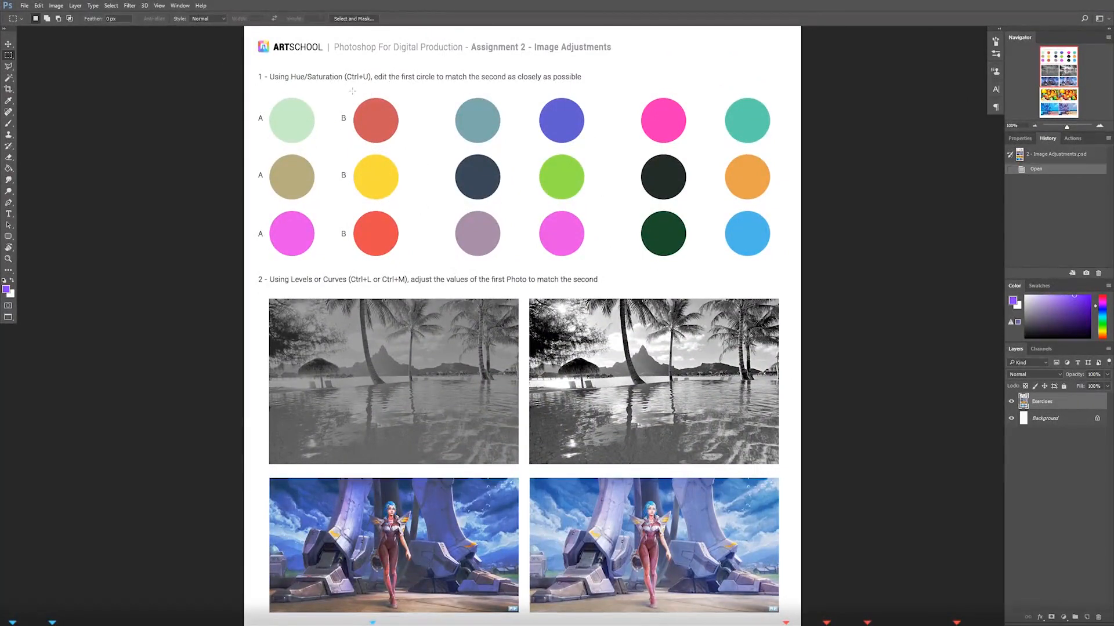
key("ctrl+u")
left_click_drag(863, 350, 887, 217)
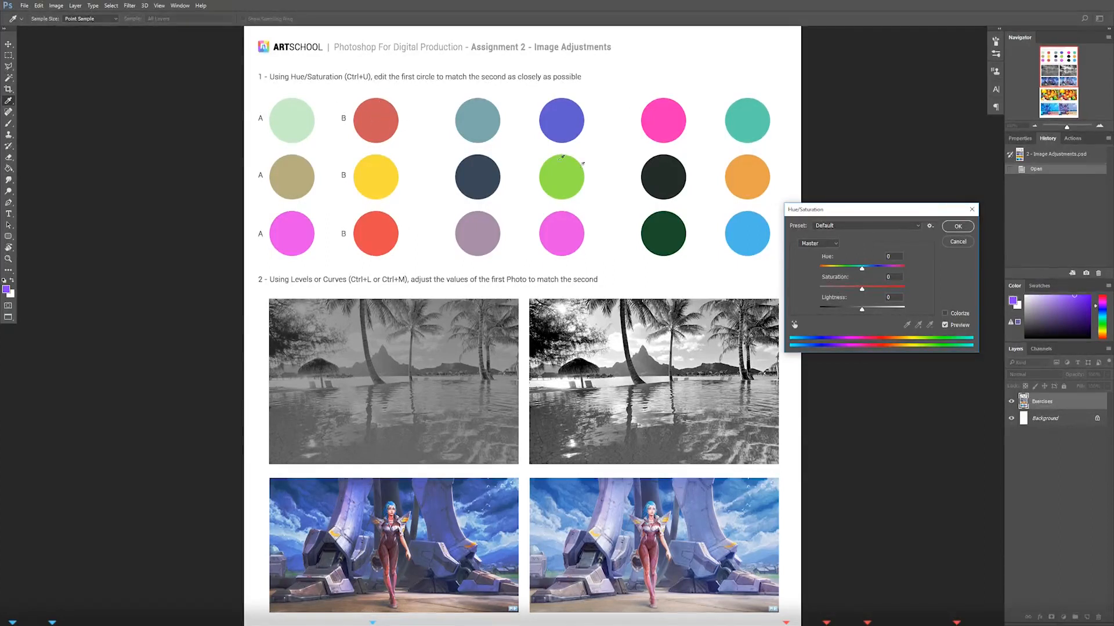
left_click_drag(858, 214, 134, 153)
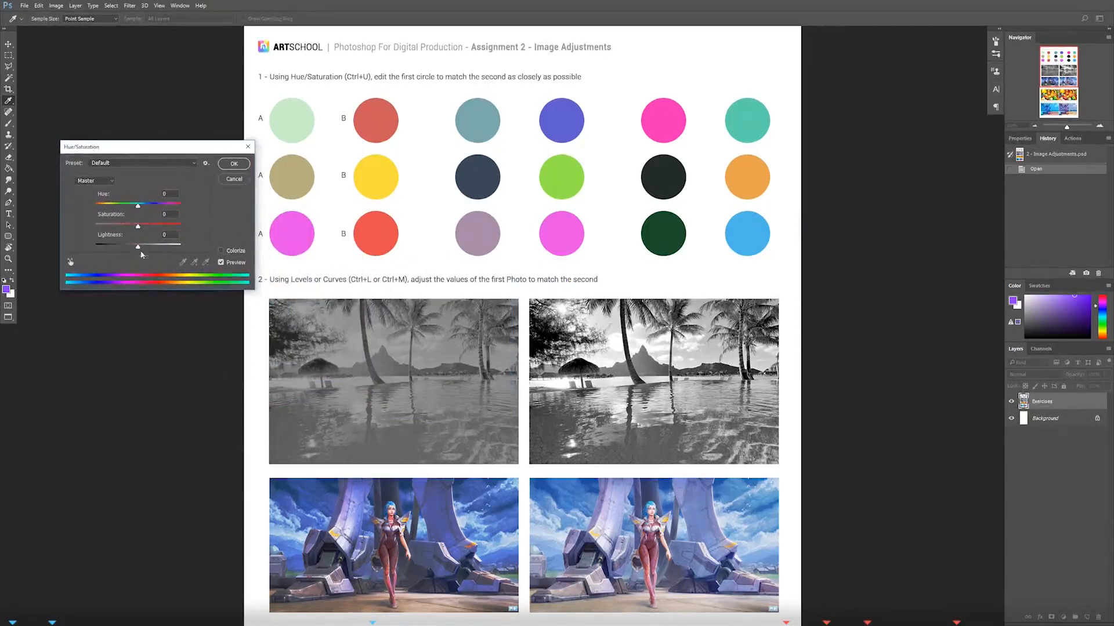
left_click(111, 183)
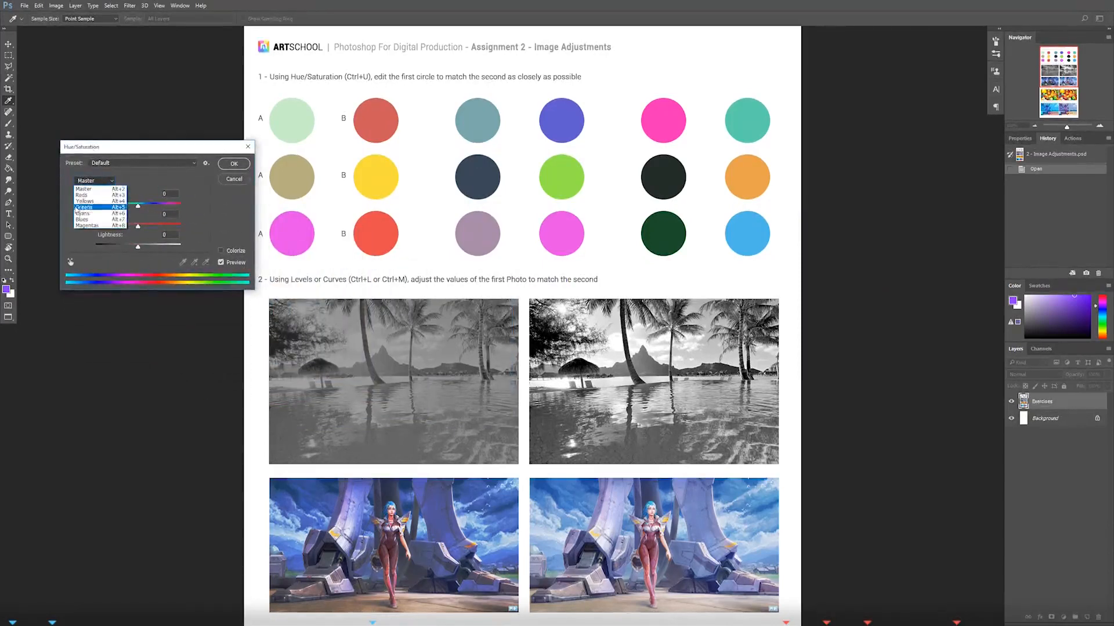
left_click(139, 195)
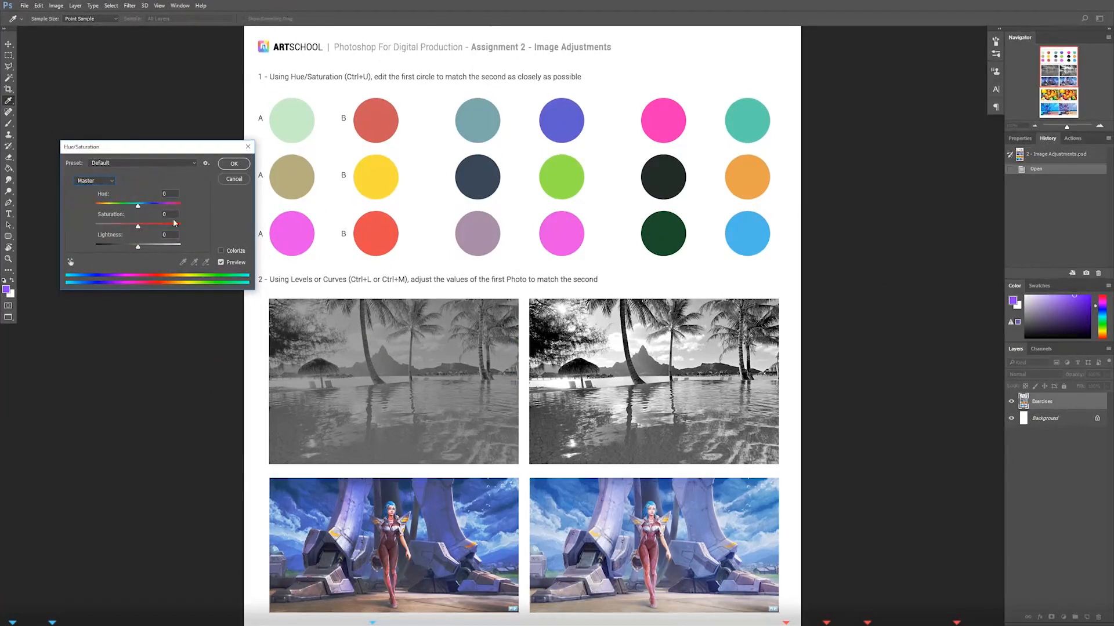
left_click_drag(151, 153, 139, 183)
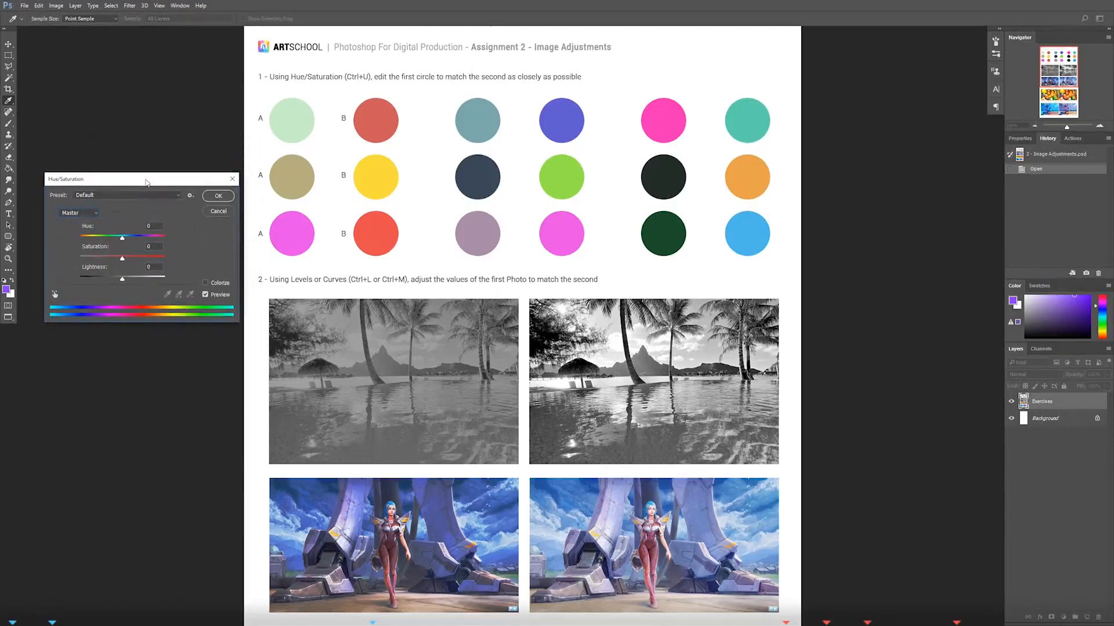
left_click_drag(123, 277, 117, 279)
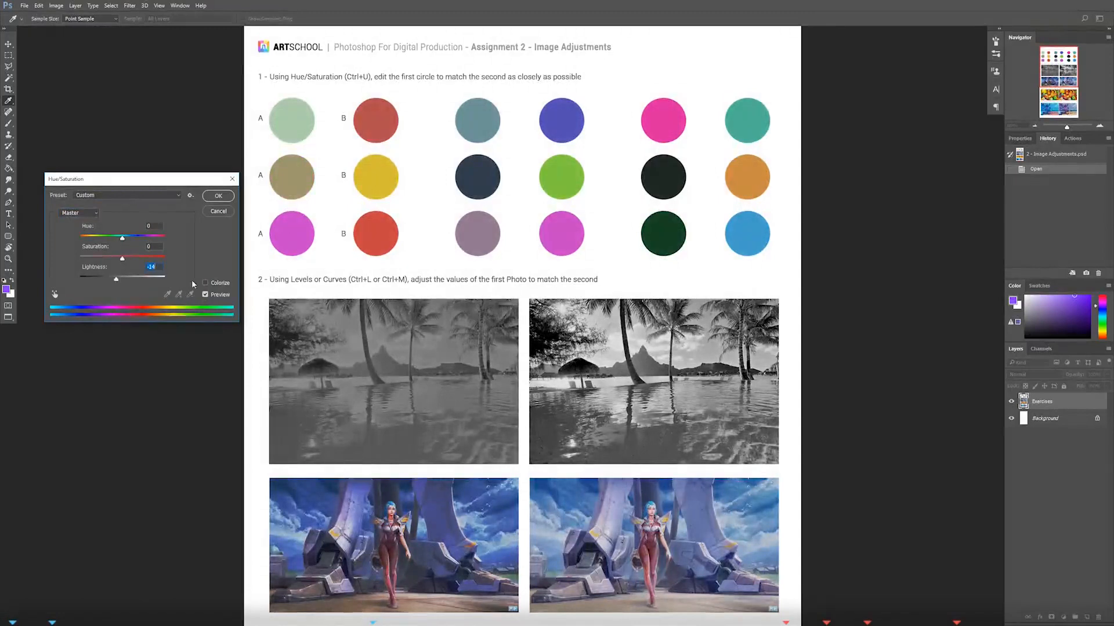
type("0")
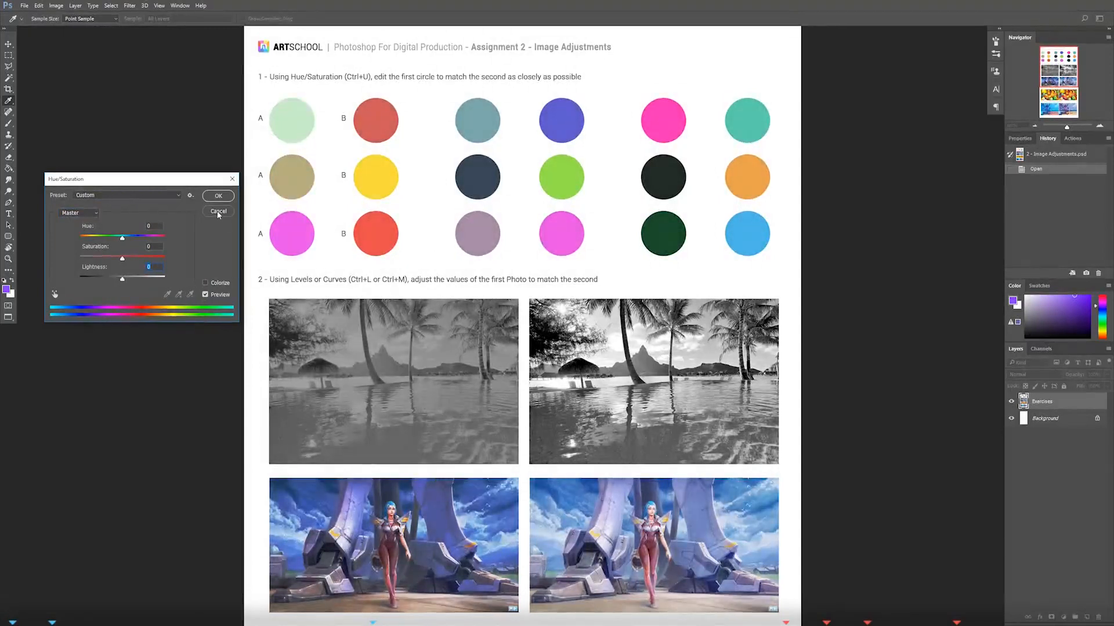
left_click(218, 212)
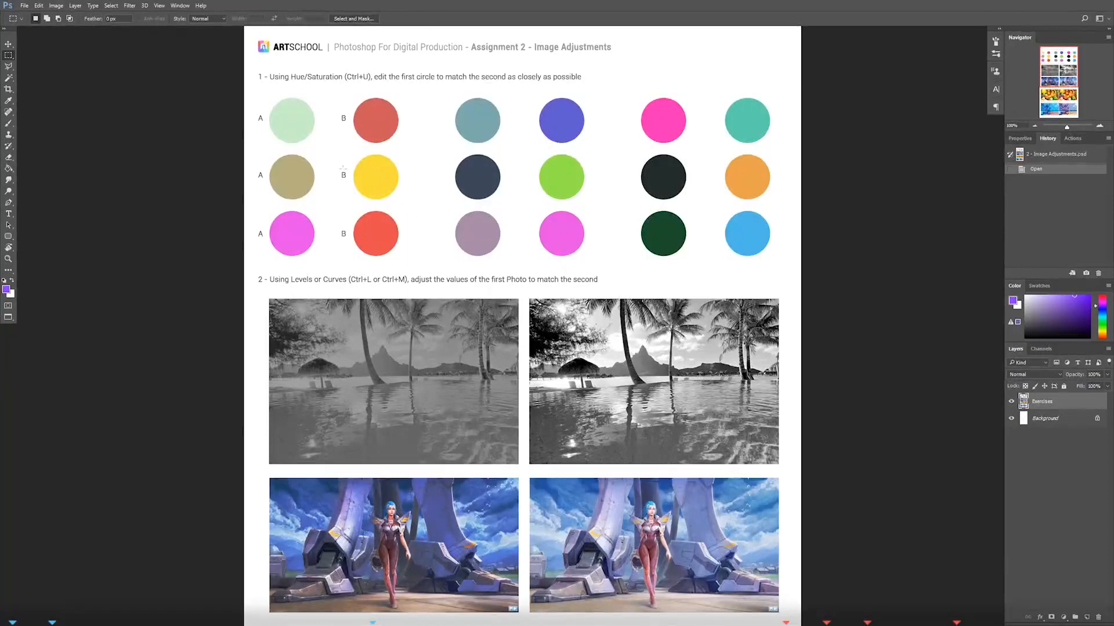
Step: Marquee-select the pale green first circle and match it to red circle B using Hue/Saturation, about Hue -122, Saturation +77, Lightness -32
left_click_drag(264, 91, 322, 149)
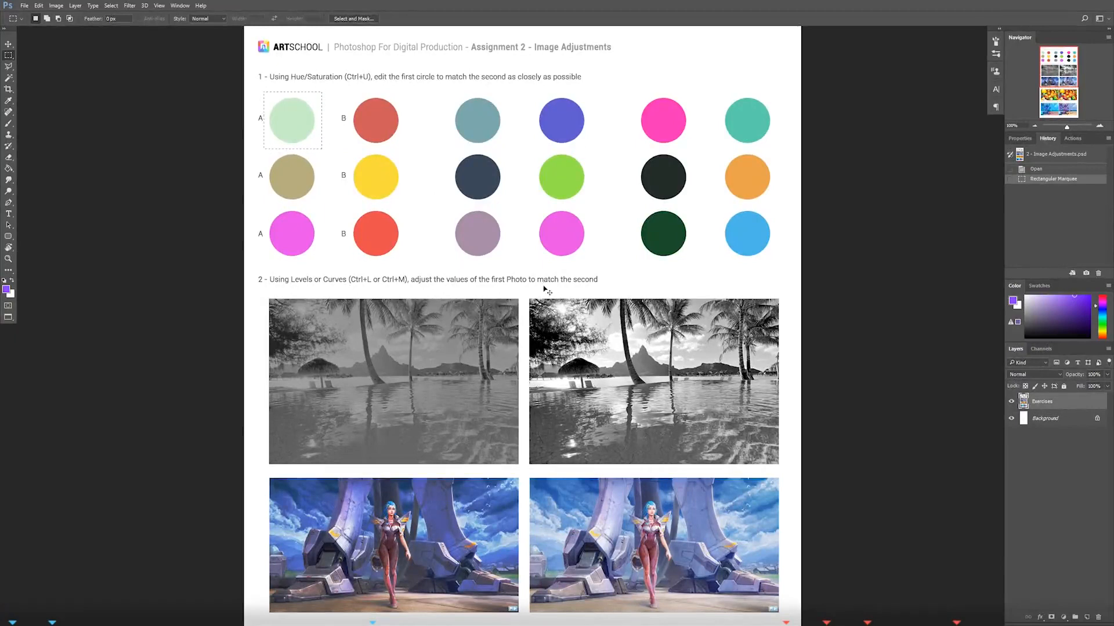
key("ctrl+u")
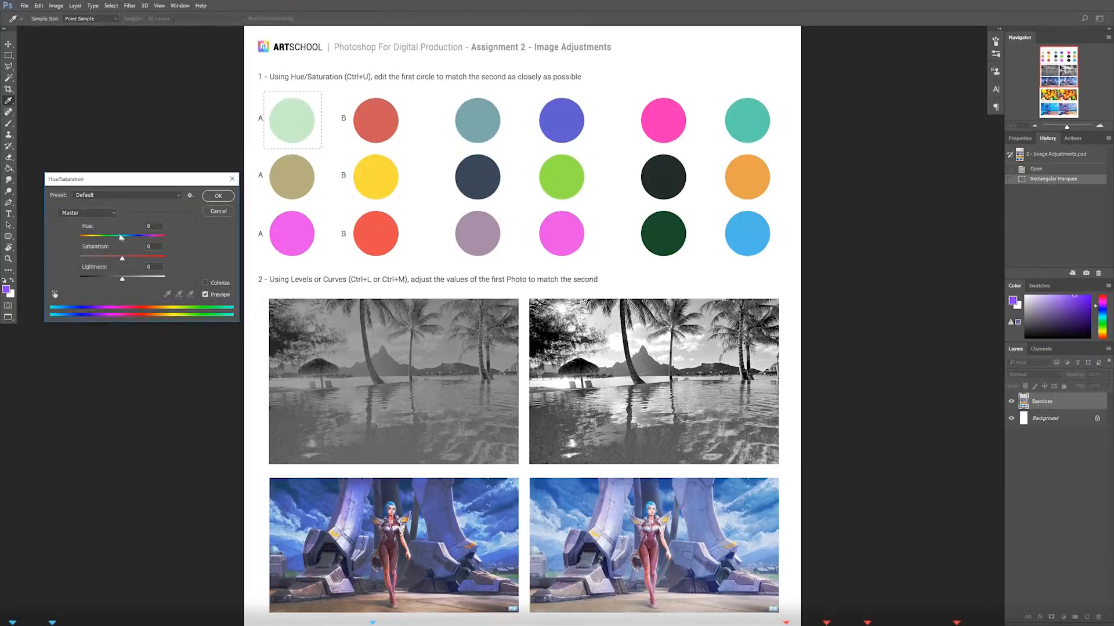
left_click_drag(123, 238, 121, 239)
left_click_drag(124, 285, 148, 264)
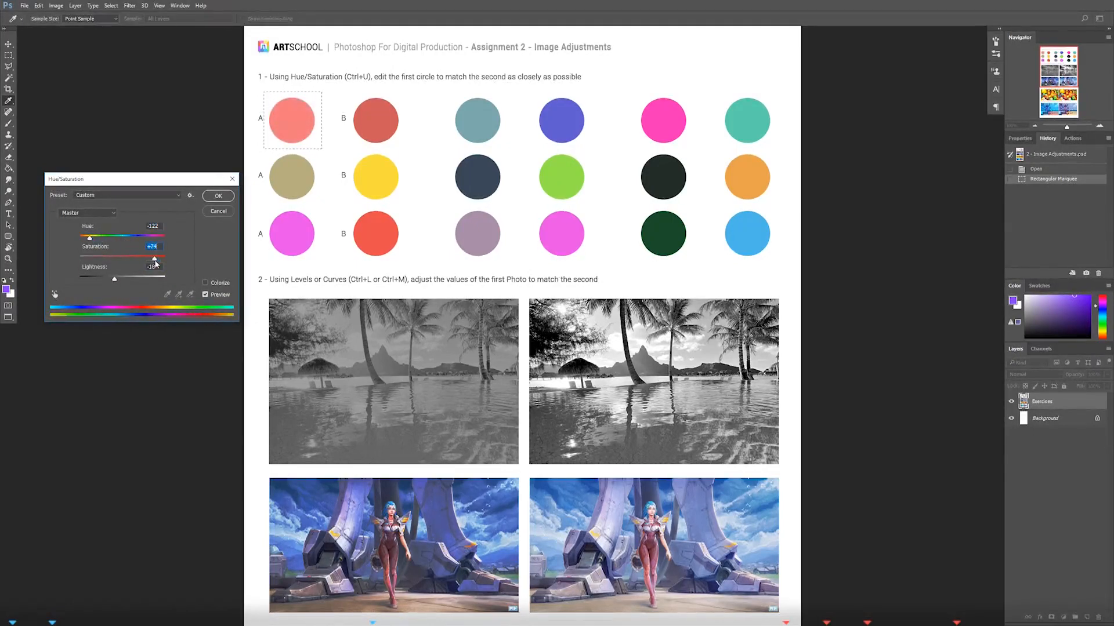
left_click_drag(115, 281, 111, 281)
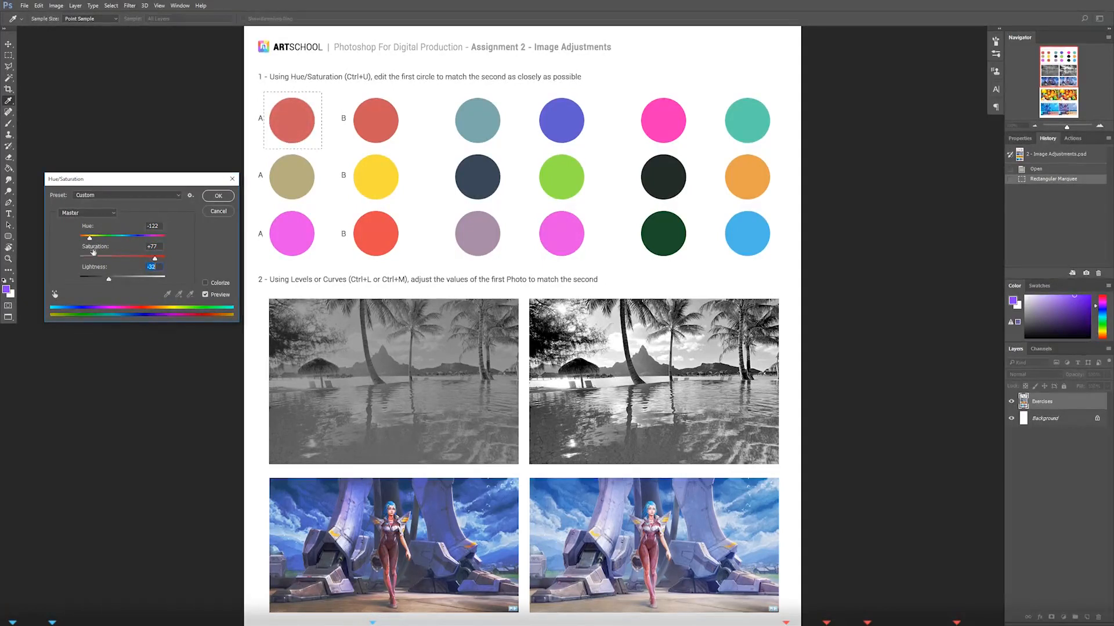
left_click_drag(89, 241, 89, 240)
left_click_drag(108, 280, 154, 259)
left_click(218, 196)
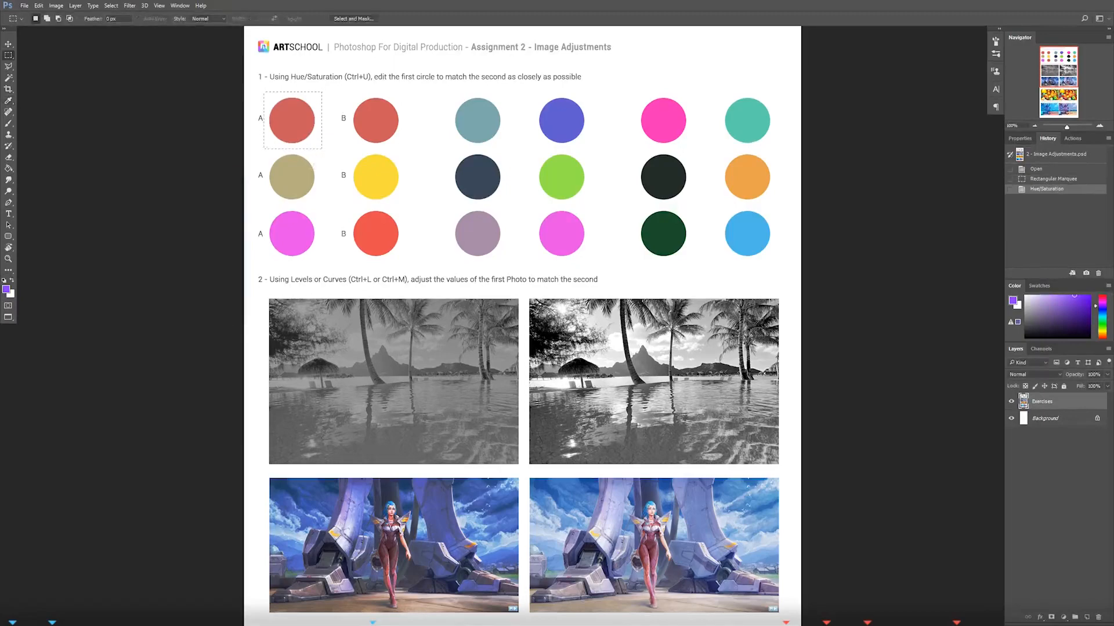
Step: Zoom in on the first pair of circles and sample circle A in the foreground Color Picker to check its colour values
left_click_drag(301, 119, 318, 232)
key("ctrl+plus")
key("ctrl+plus")
left_click_drag(474, 186, 893, 266)
left_click_drag(383, 216, 410, 261)
key("b")
key("bracketleft")
key("bracketleft")
key("bracketleft")
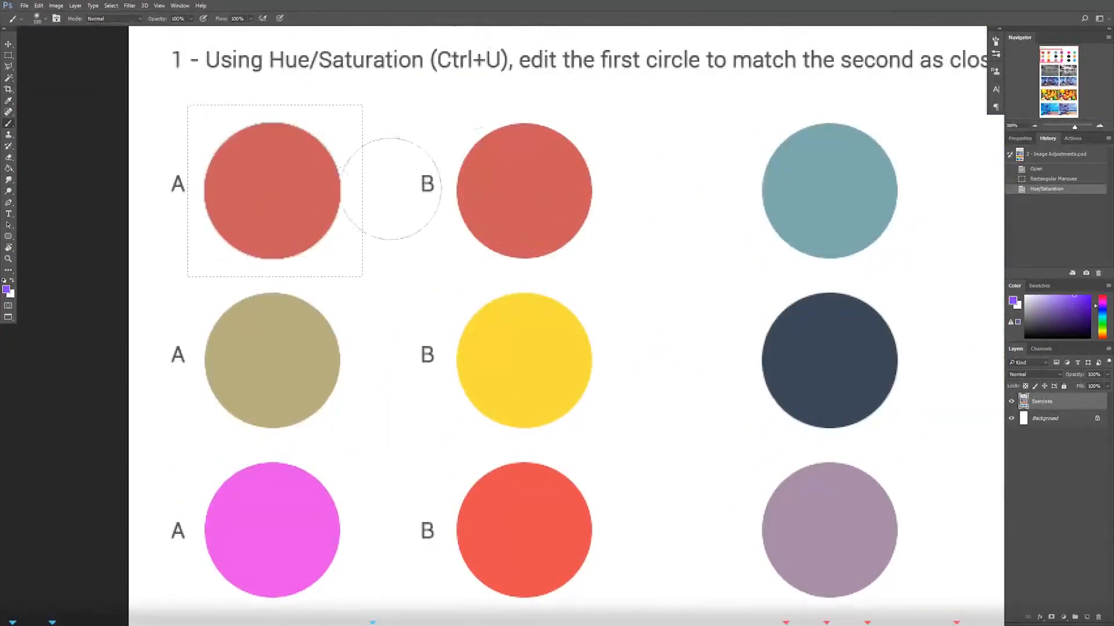
left_click(7, 289)
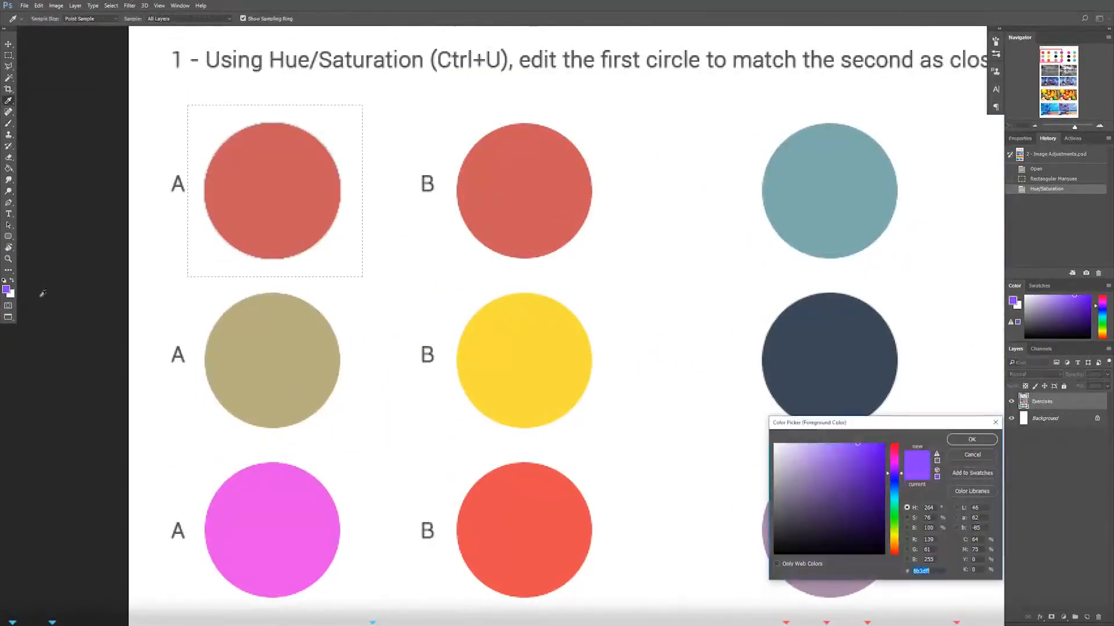
left_click_drag(902, 427, 382, 308)
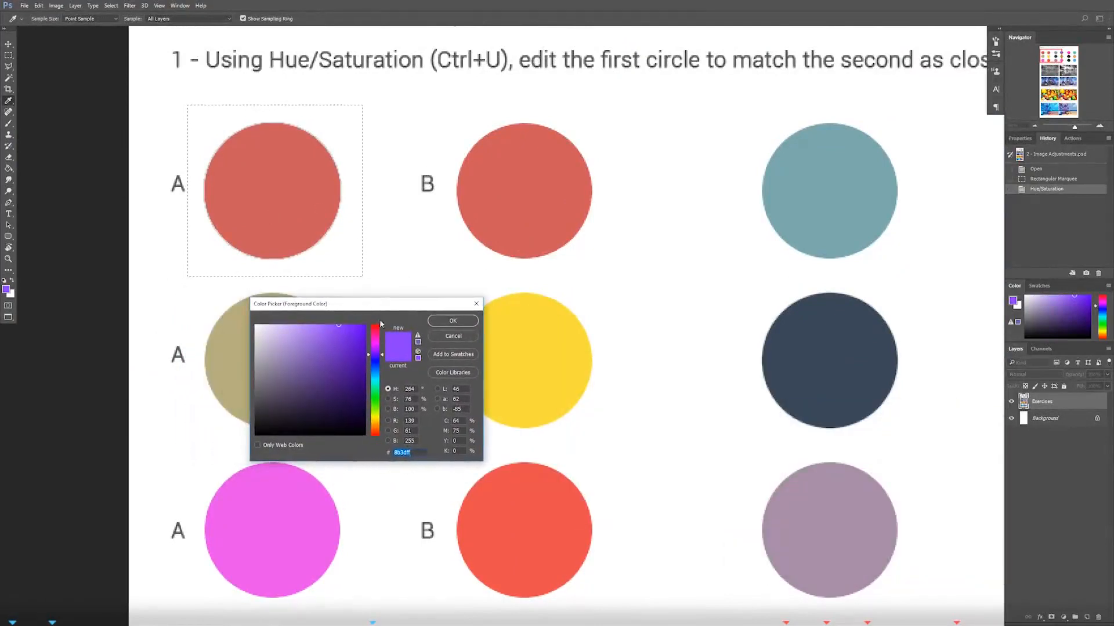
left_click(284, 189)
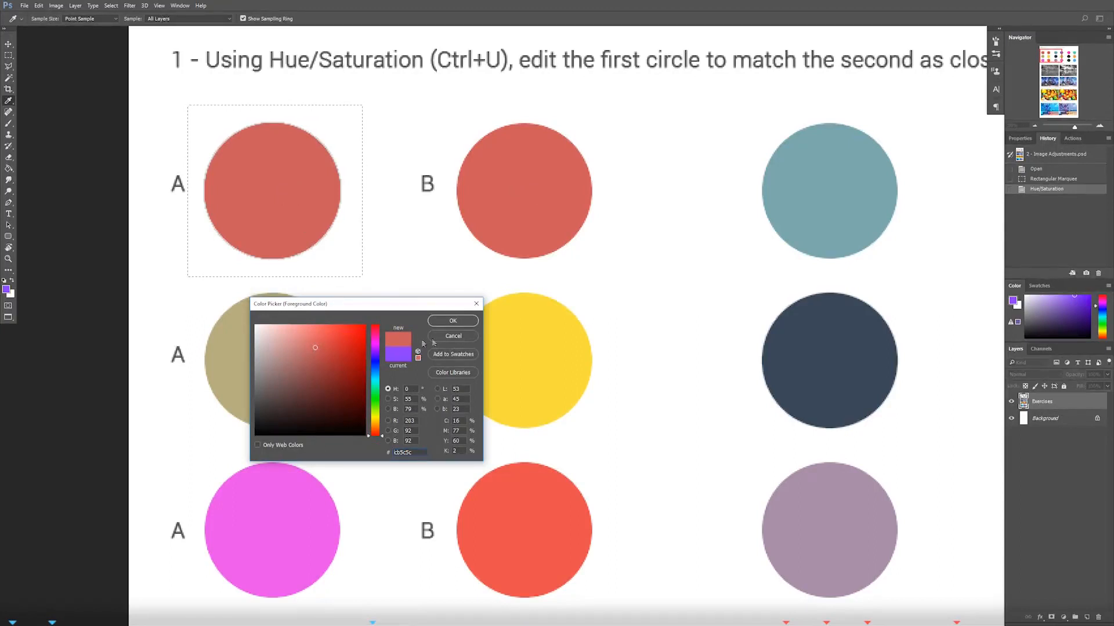
left_click(453, 336)
key("b")
Step: Try darkening the first circle A slightly with Hue/Saturation, check its colour against circle B, and undo the change
key("ctrl+u")
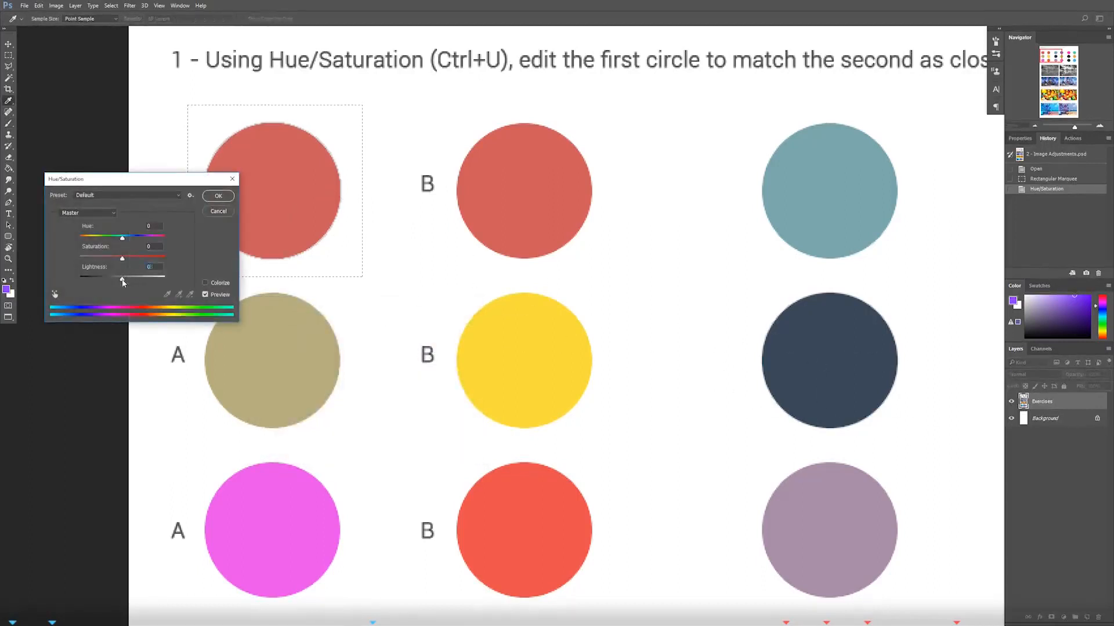
left_click_drag(121, 281, 120, 281)
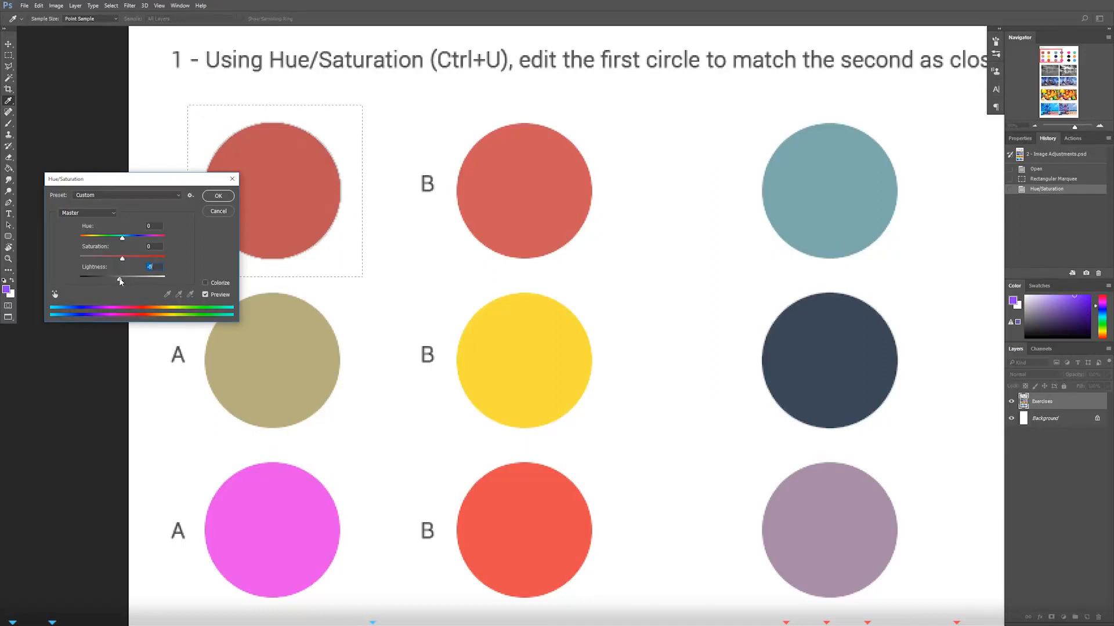
left_click(219, 195)
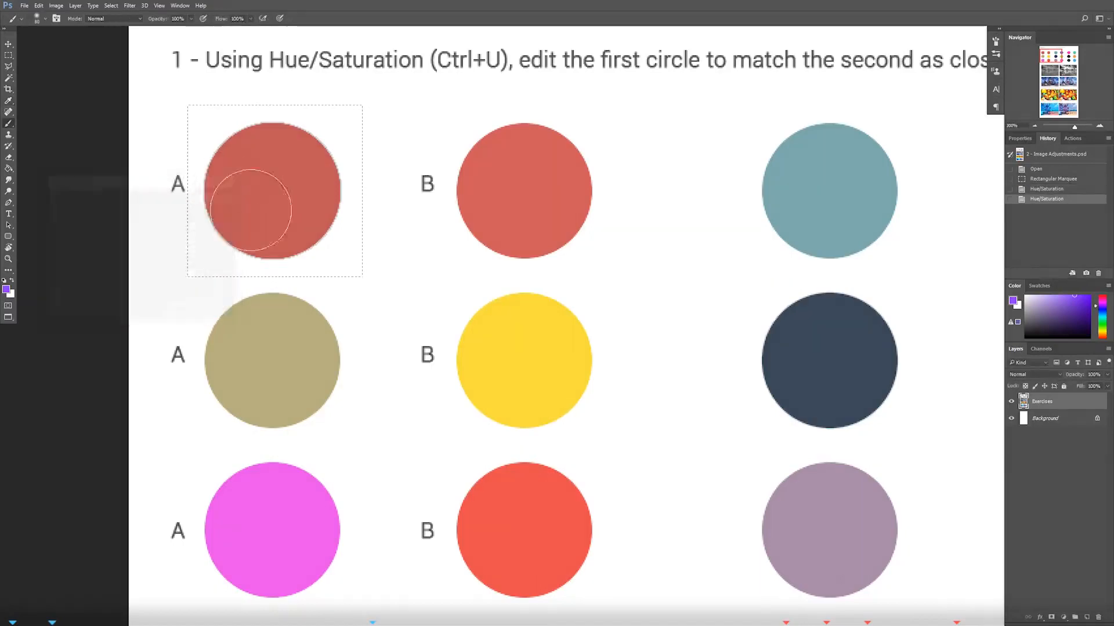
left_click(6, 289)
left_click(268, 182)
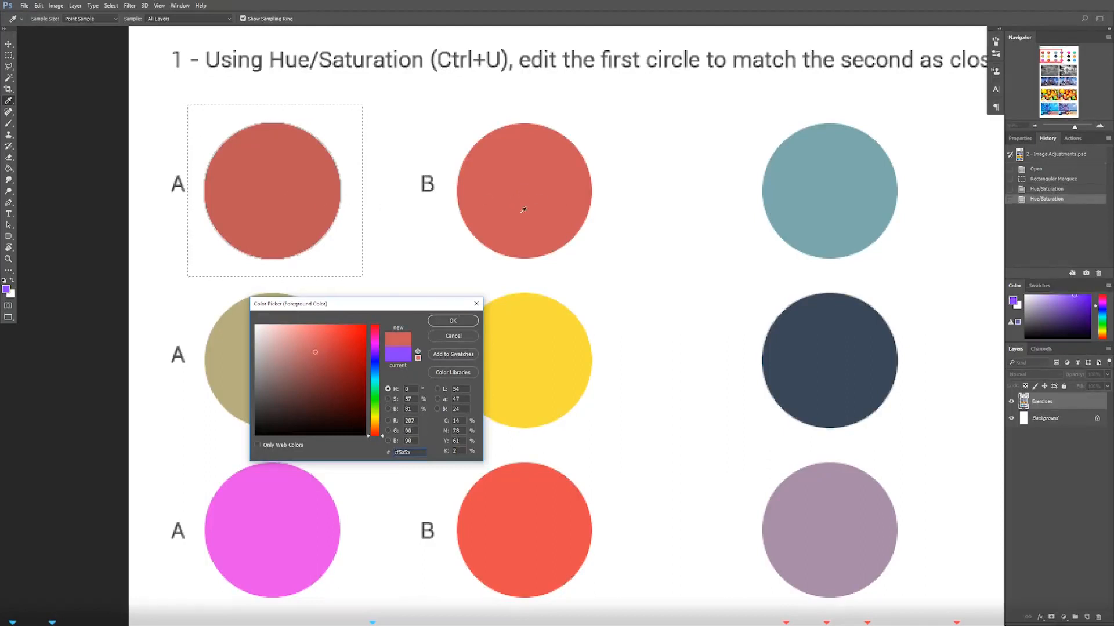
left_click(456, 336)
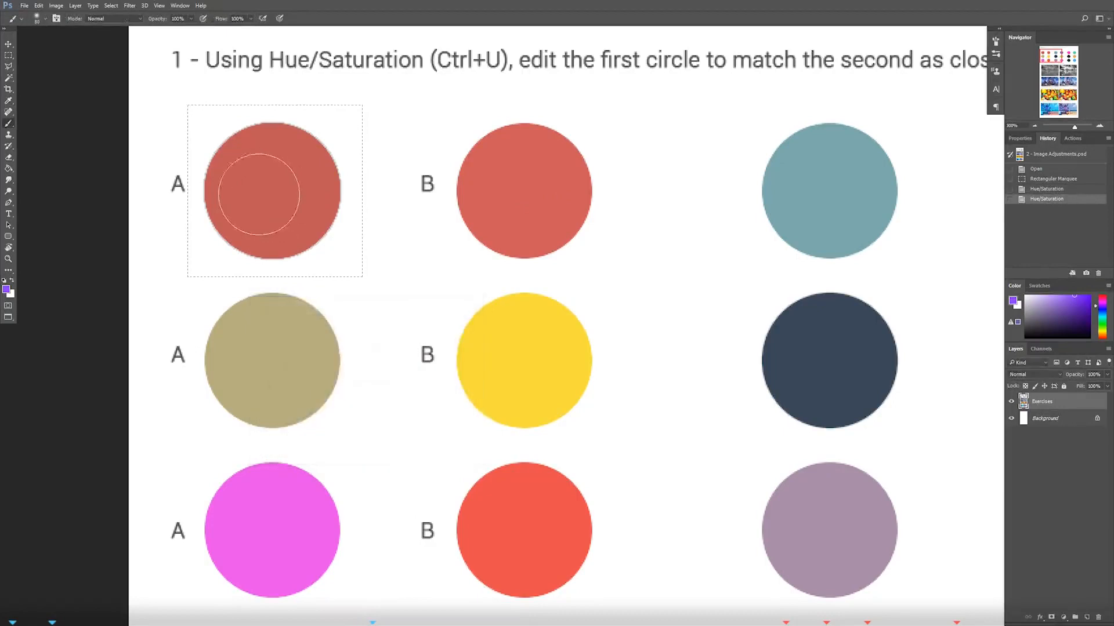
key("ctrl+z")
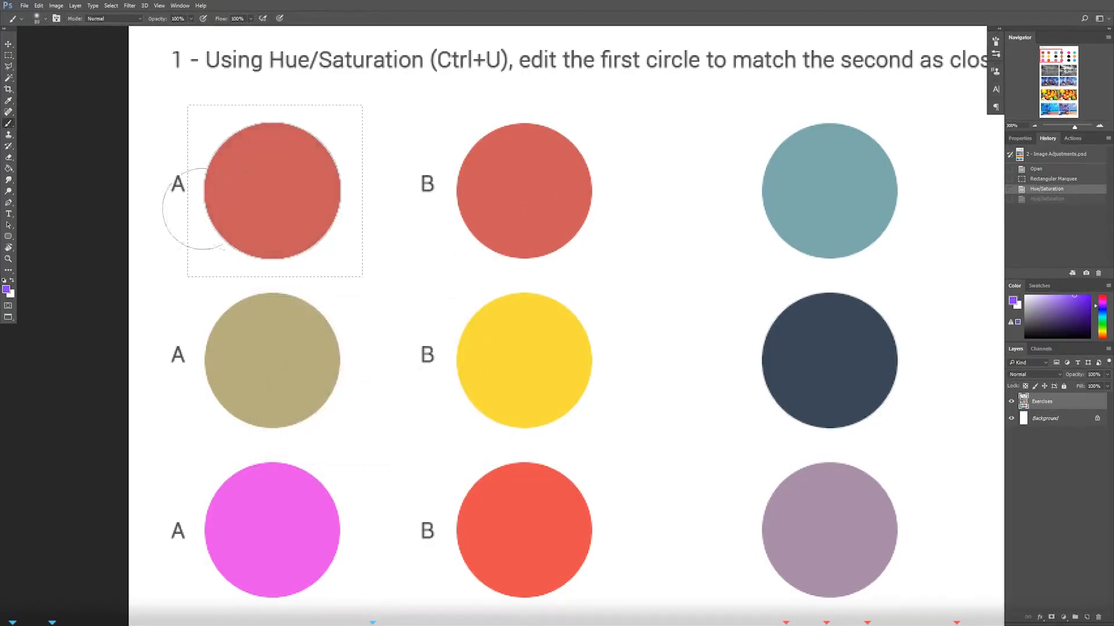
Step: Alternately sample the first A and B circles in the Color Picker to compare their colours, and clear the selection
left_click(7, 288)
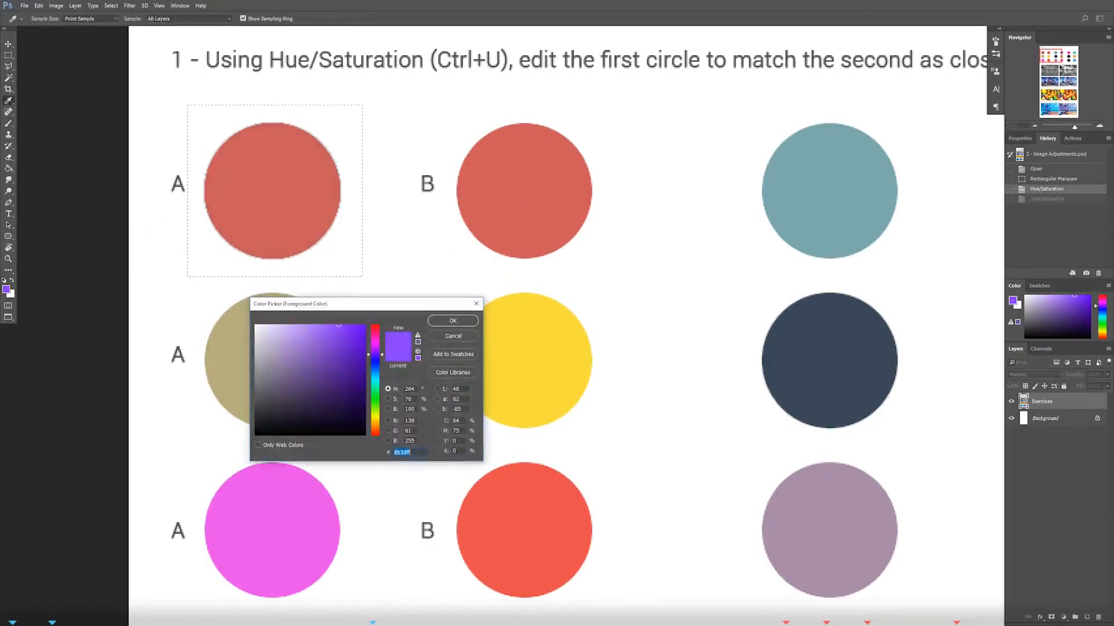
left_click(299, 209)
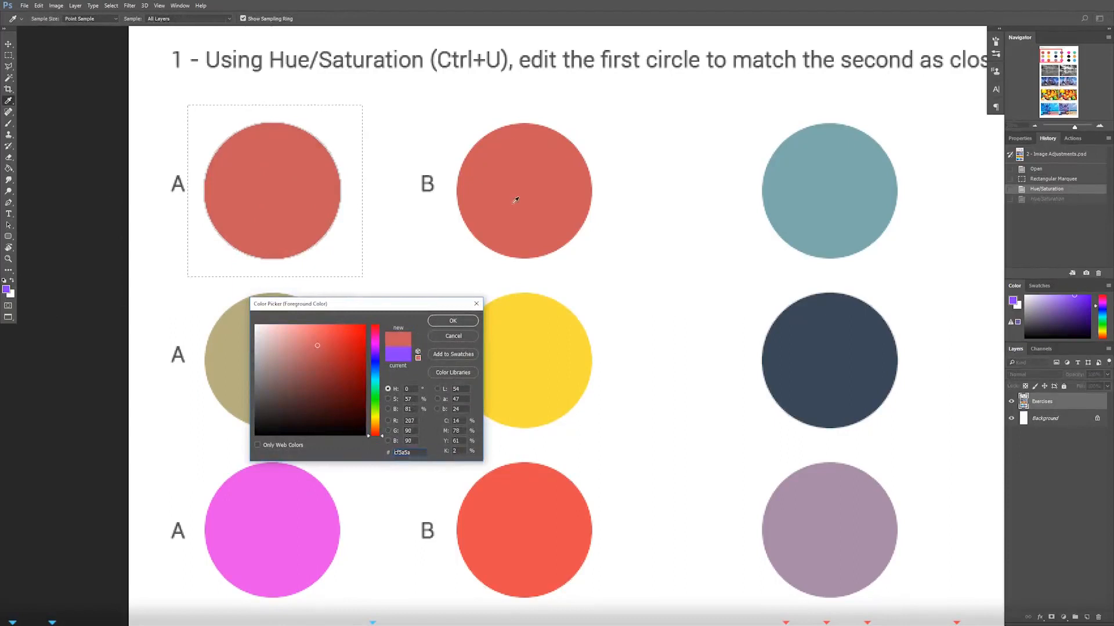
left_click(298, 216)
left_click(294, 207)
left_click(507, 207)
left_click(279, 191)
left_click(476, 206)
left_click(273, 203)
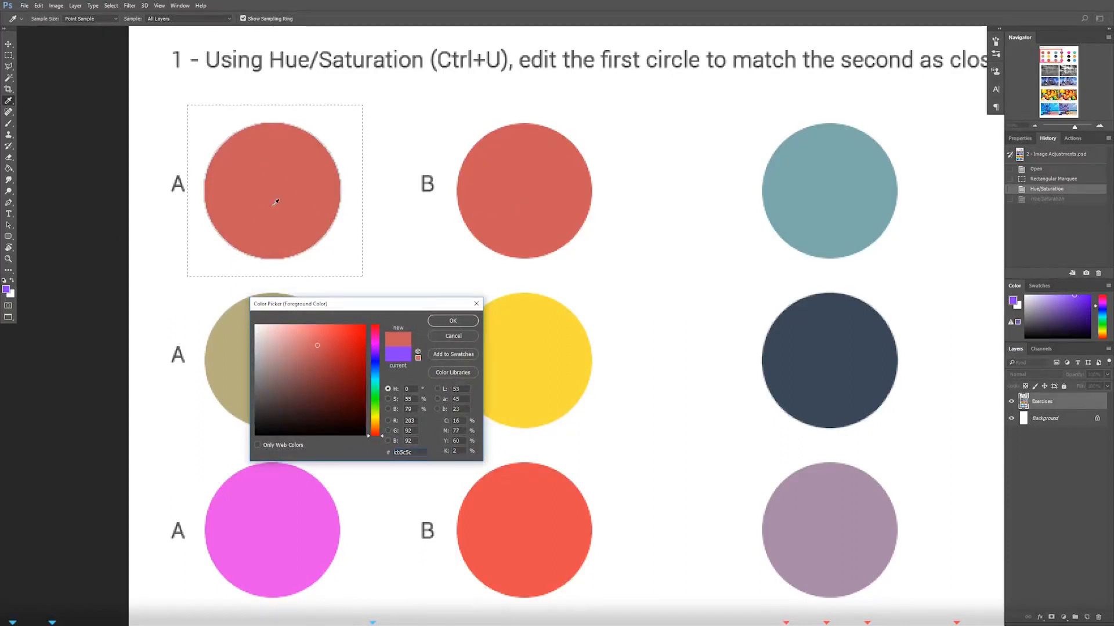
left_click(485, 195)
left_click(294, 207)
left_click(485, 204)
left_click(283, 214)
left_click(323, 199)
left_click(485, 199)
left_click(465, 337)
key("ctrl+d")
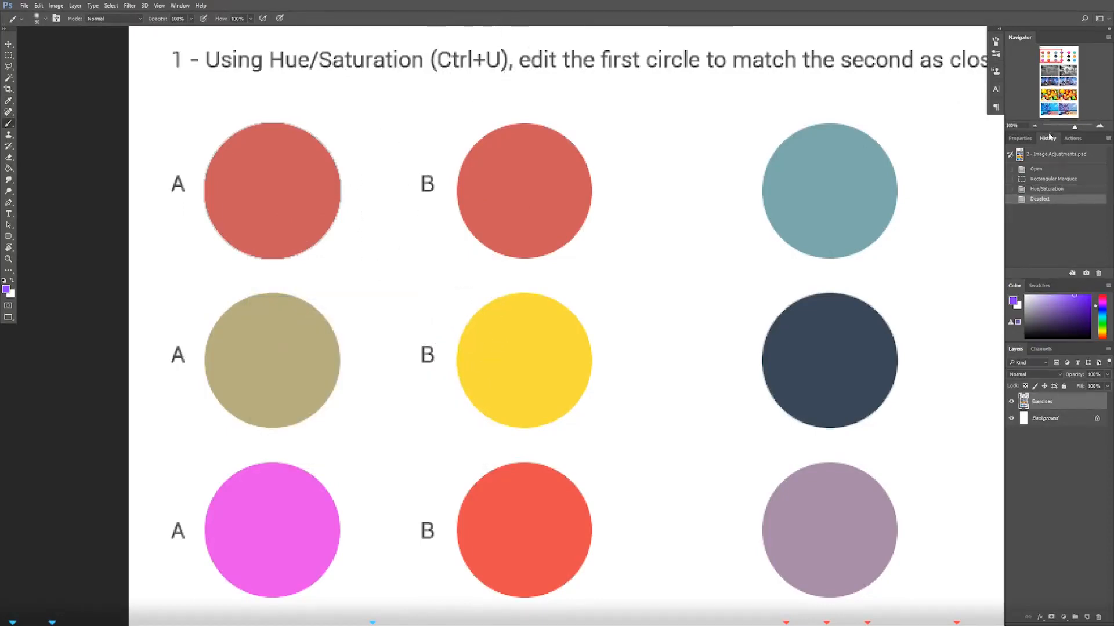
Step: Marquee-select the first grey beach photo in exercise 2 and increase its contrast with an S-shaped Curves adjustment
key("ctrl+1")
left_click_drag(664, 281, 485, 245)
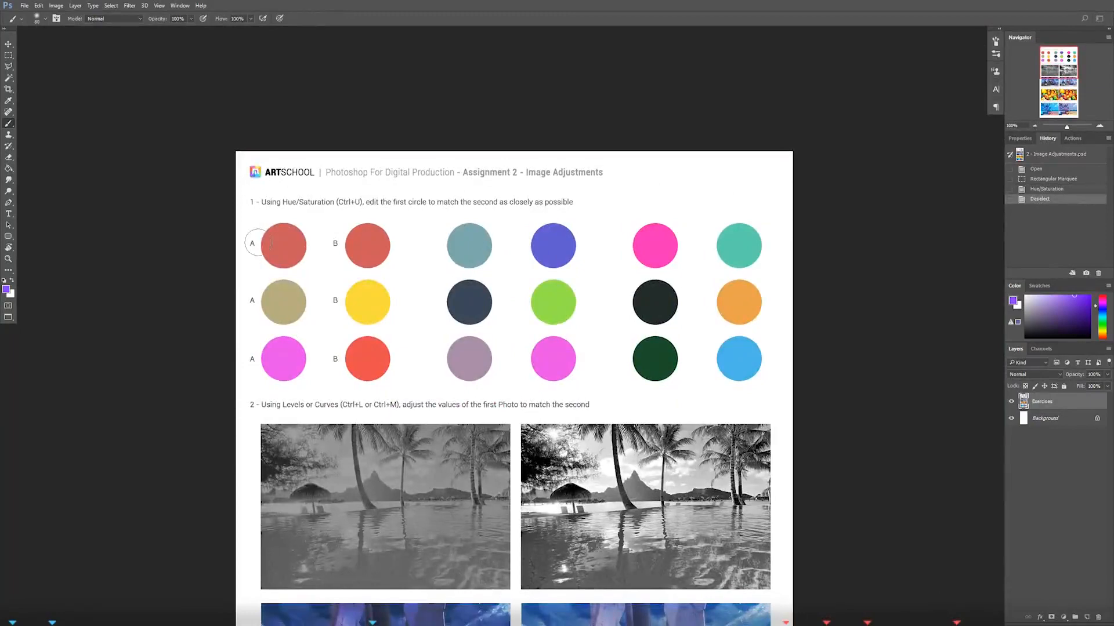
key("m")
left_click_drag(360, 324, 318, 180)
left_click_drag(373, 405, 379, 341)
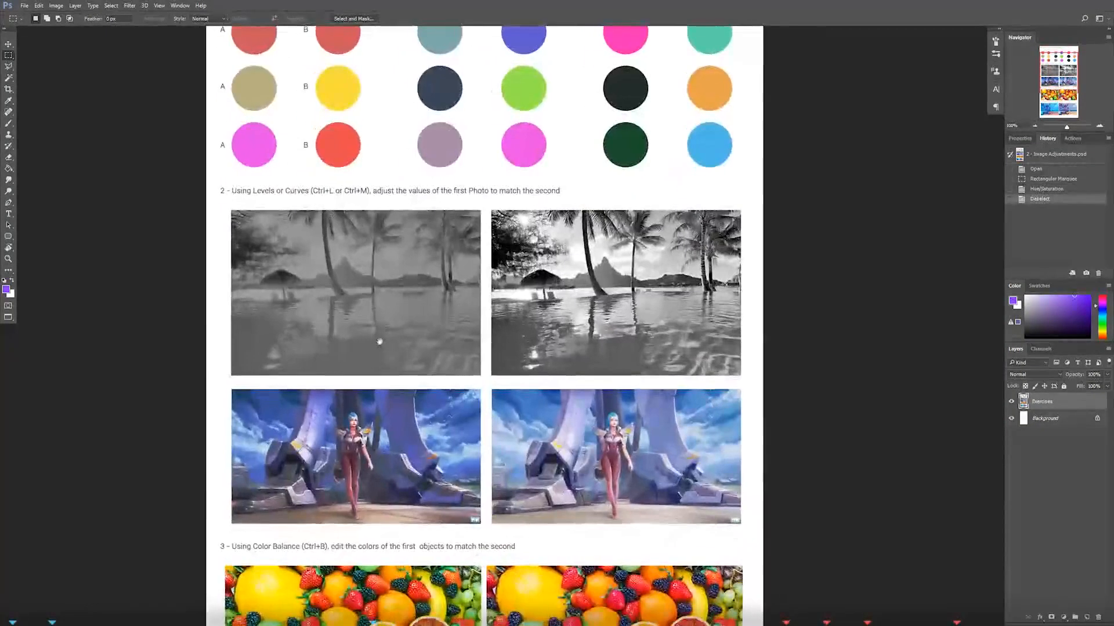
left_click_drag(471, 273, 489, 255)
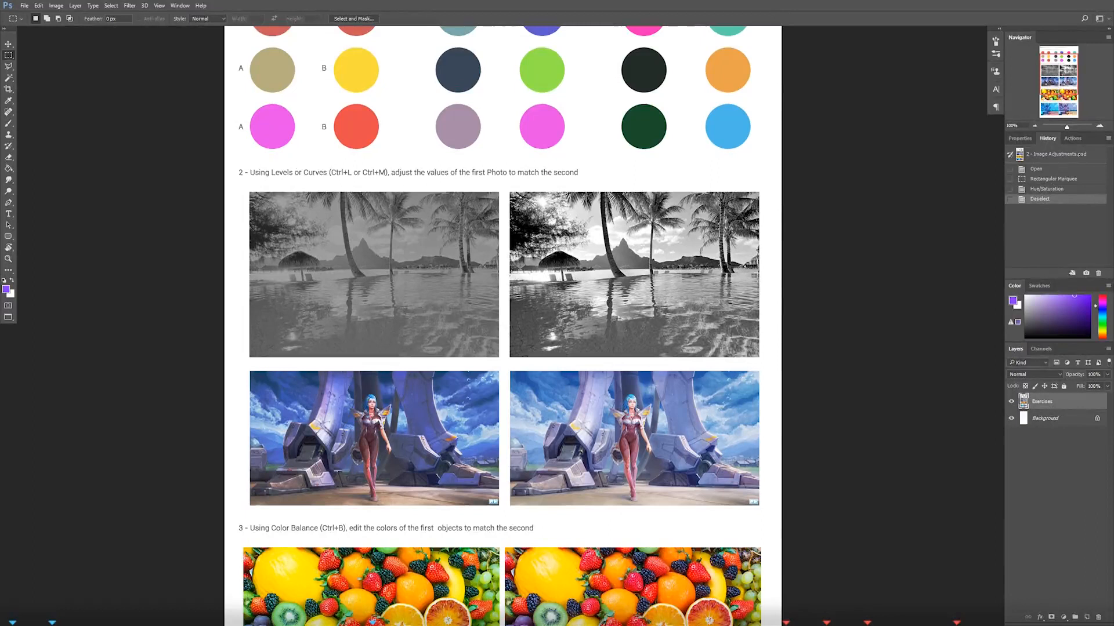
left_click_drag(241, 185, 502, 366)
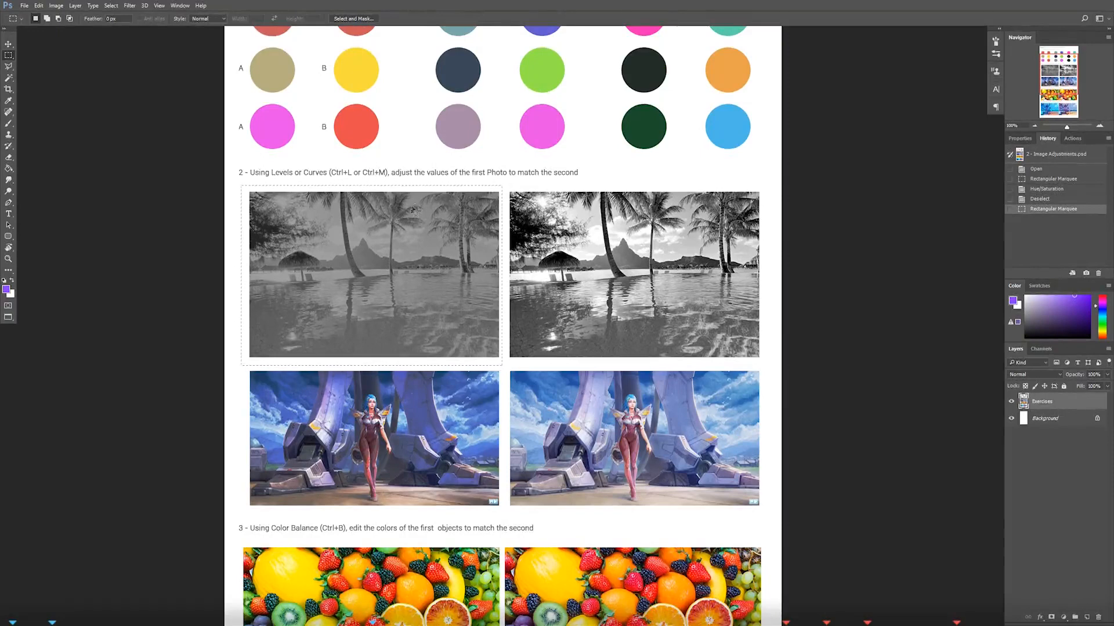
key("ctrl+m")
left_click_drag(783, 325, 601, 214)
left_click_drag(631, 326, 627, 322)
mouse_move(662, 287)
left_mouse_down()
mouse_move(663, 308)
mouse_move(668, 283)
left_mouse_up()
left_click_drag(626, 322, 672, 286)
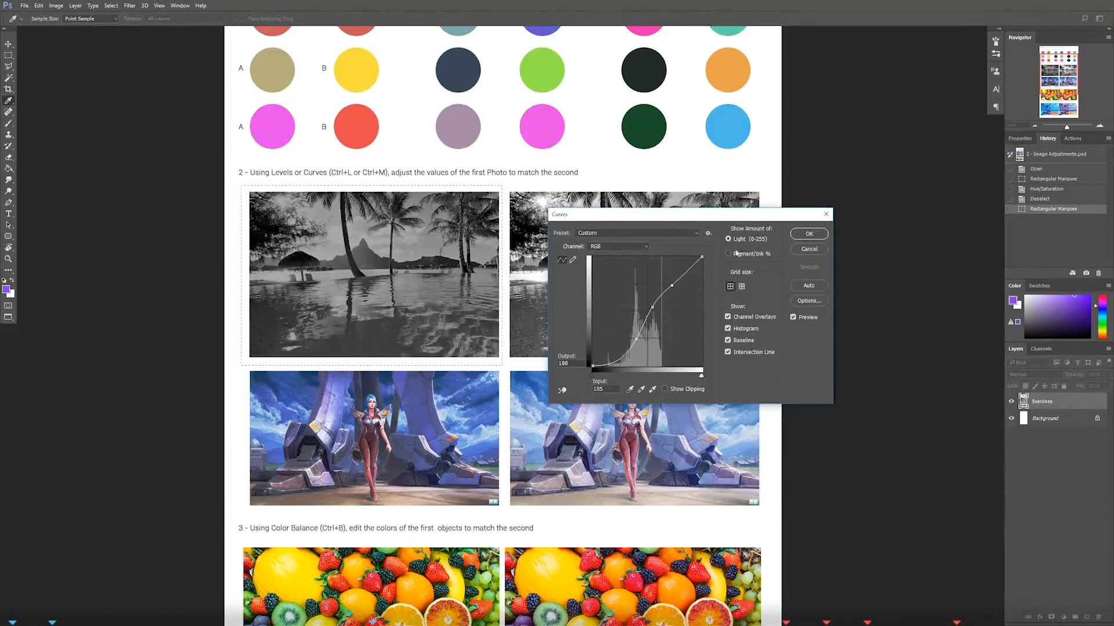
left_click(809, 234)
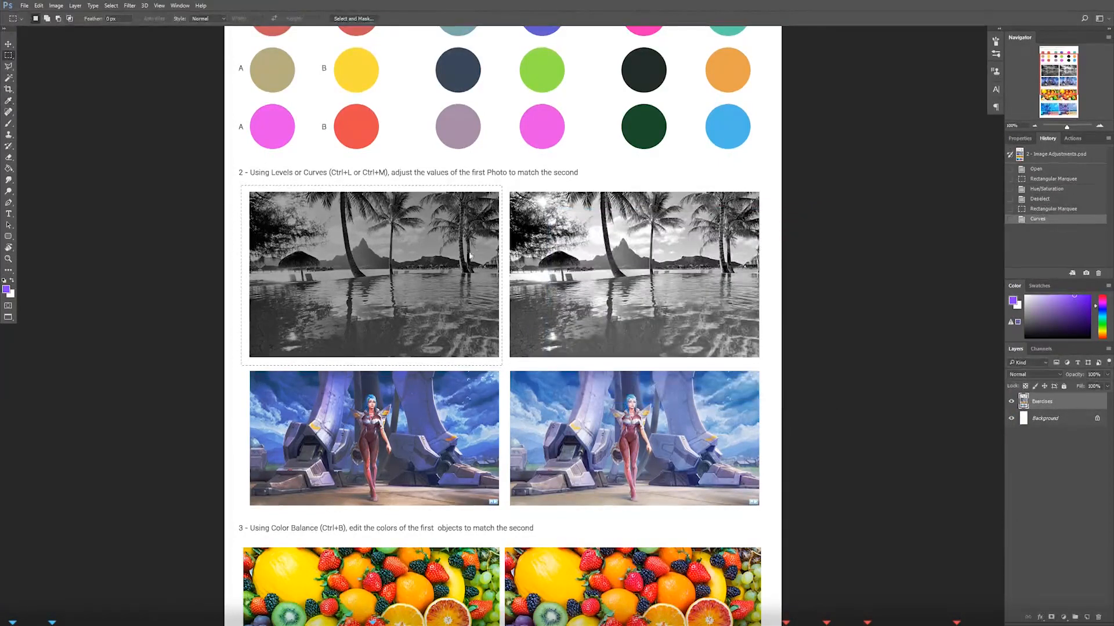
Step: Brighten the first beach photo with another Curves adjustment, with points at input 98, output 132 and about input 149, output 212
key("ctrl+m")
left_click_drag(642, 321, 632, 308)
left_click_drag(655, 214, 769, 265)
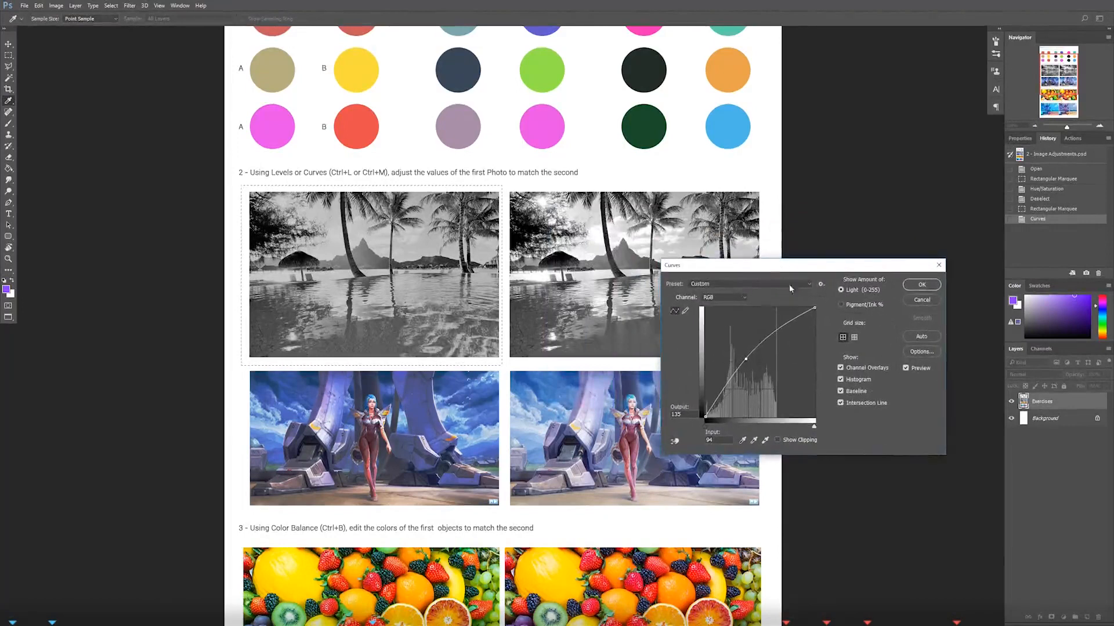
left_click_drag(782, 326, 769, 319)
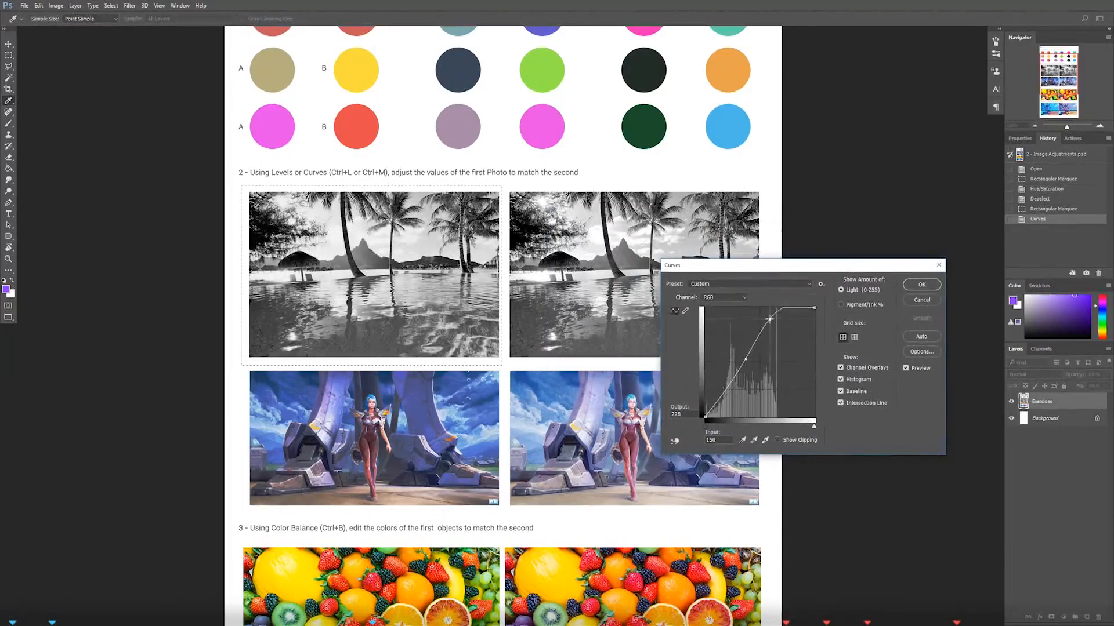
left_click_drag(783, 267, 784, 396)
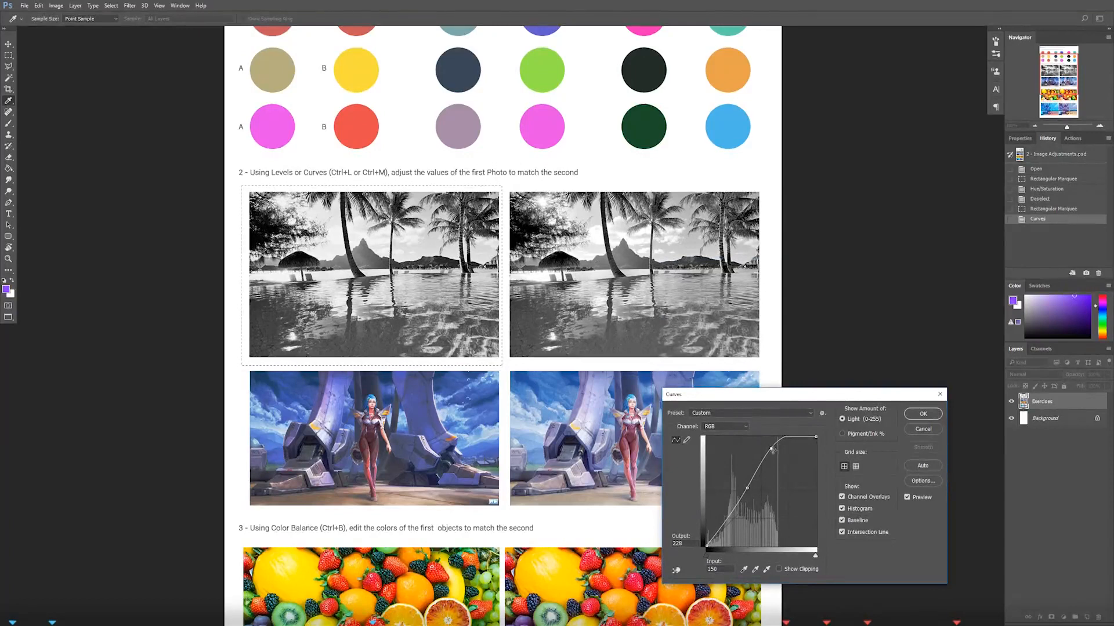
left_click_drag(771, 449, 774, 451)
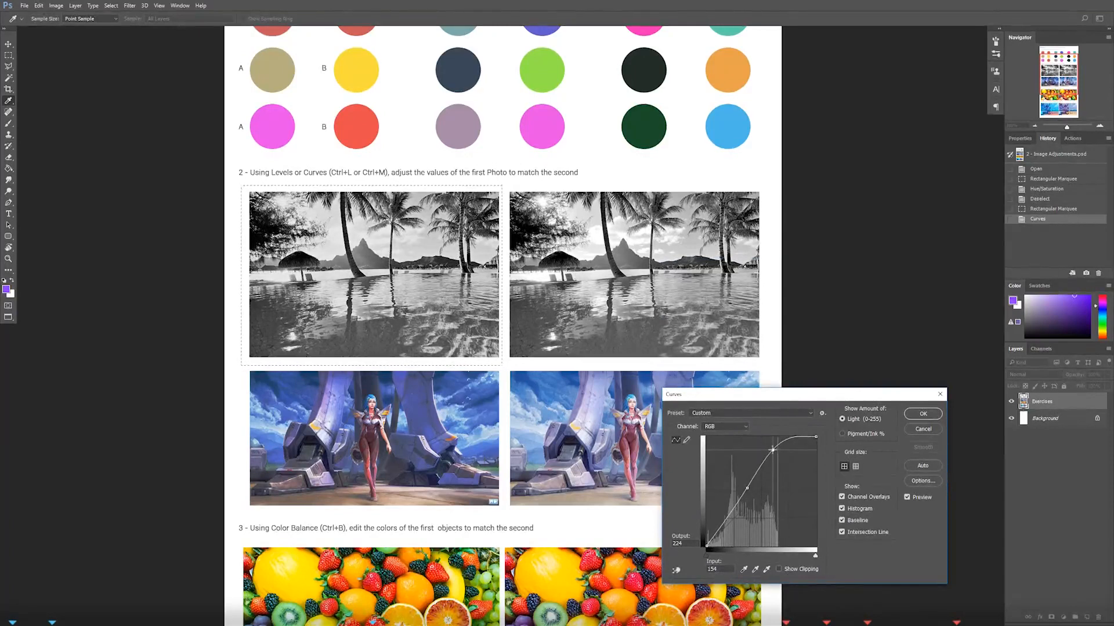
left_click_drag(748, 487, 749, 490)
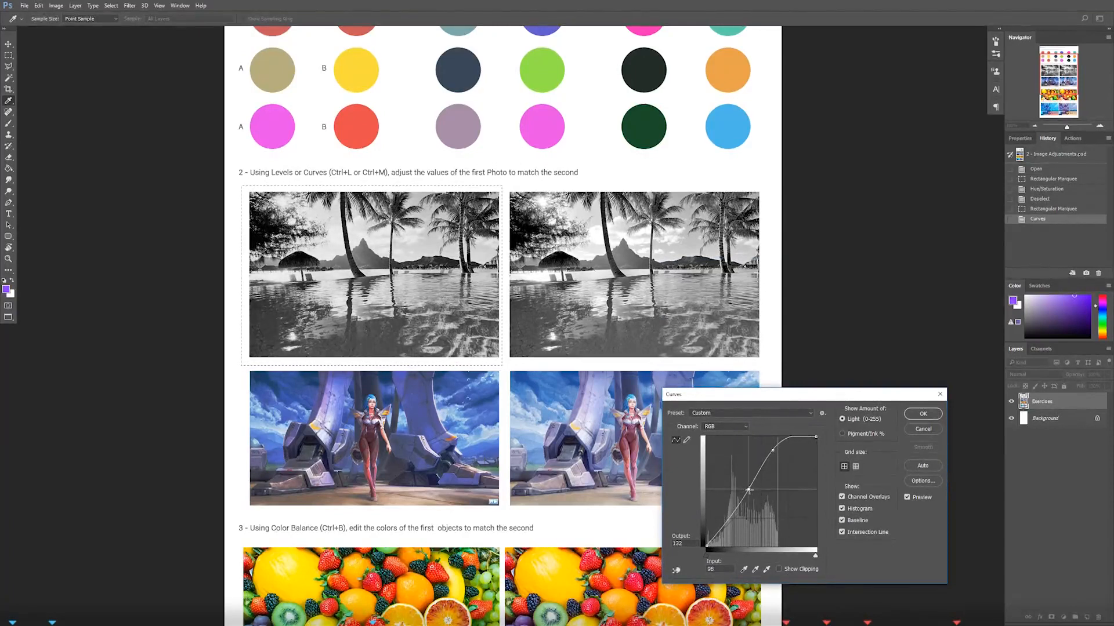
left_click_drag(773, 450, 771, 453)
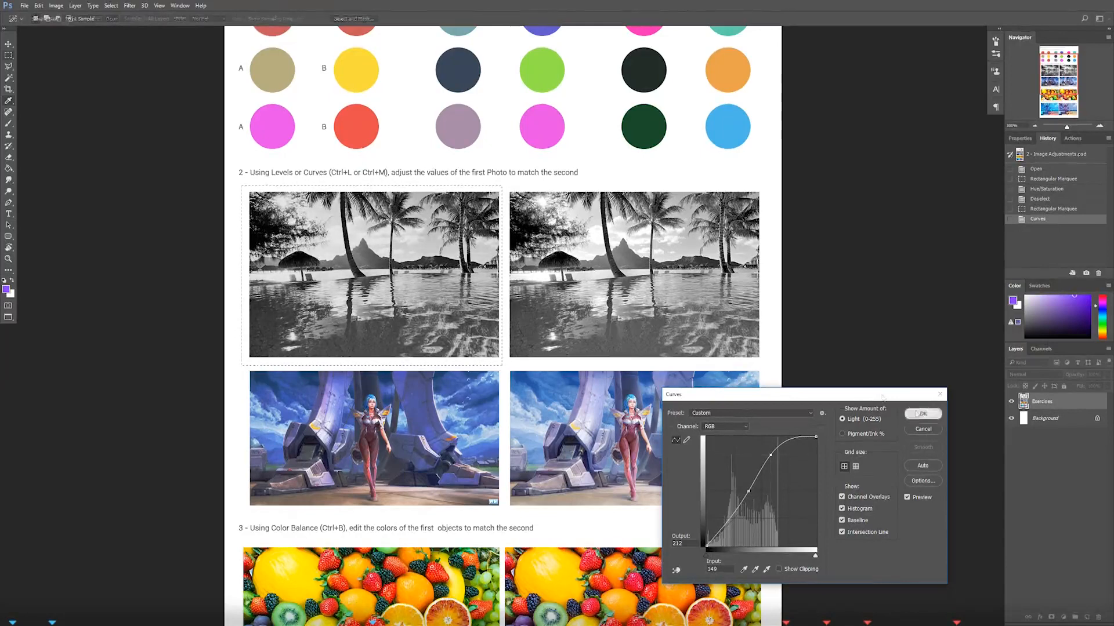
key("Return")
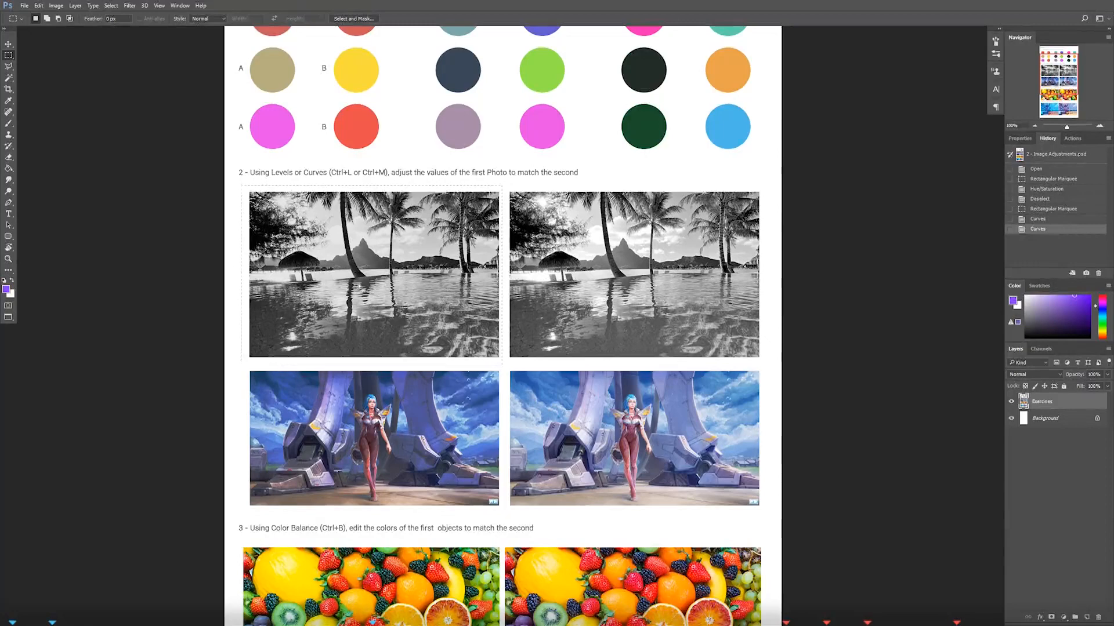
Step: Marquee-select the first beach photo again, copy it to a new layer and place the copy over the second photo
left_click(249, 186)
left_click_drag(247, 186, 503, 359)
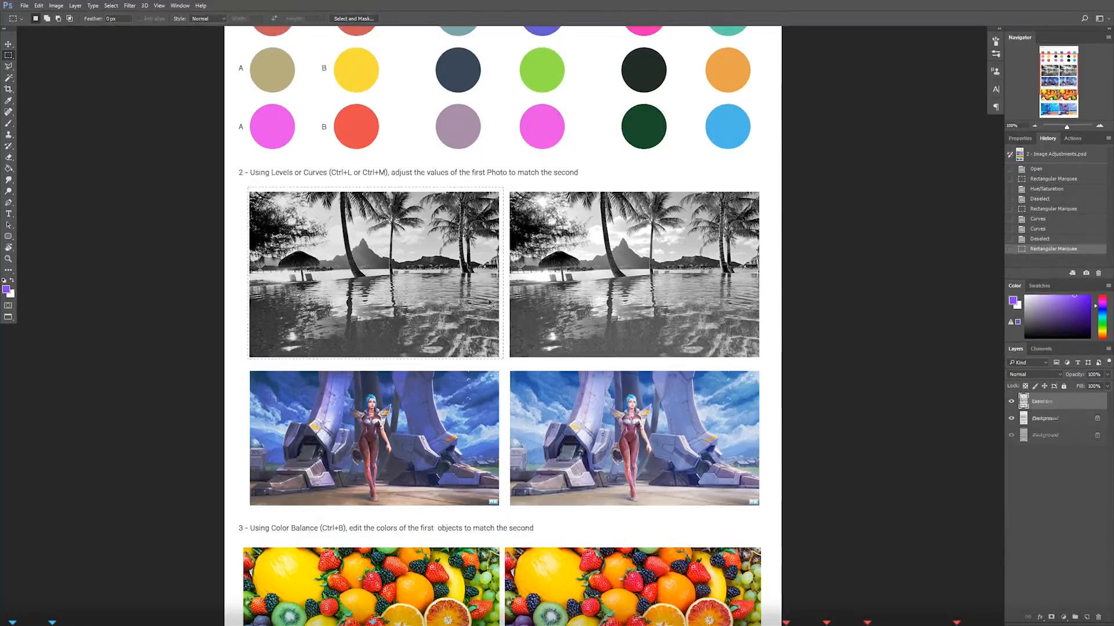
key("ctrl+j")
left_click_drag(361, 290, 621, 302)
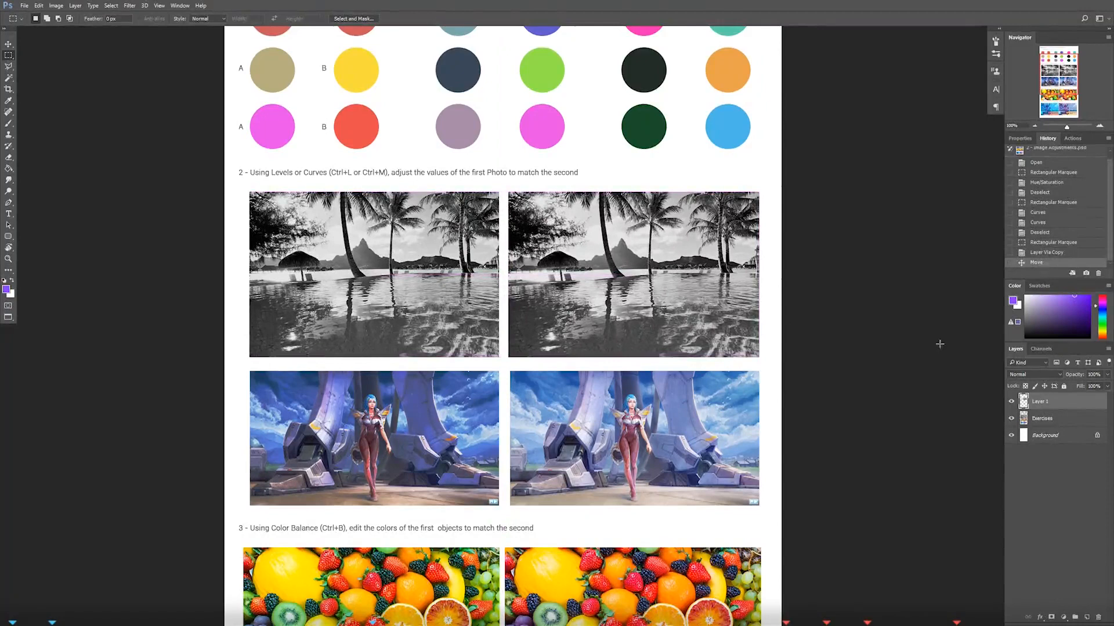
Step: Toggle the copied photo layer's visibility repeatedly to compare its values with the second beach photo underneath
left_click(1012, 402)
left_click(1012, 401)
left_click(1012, 402)
left_click(1012, 402)
left_click(1013, 402)
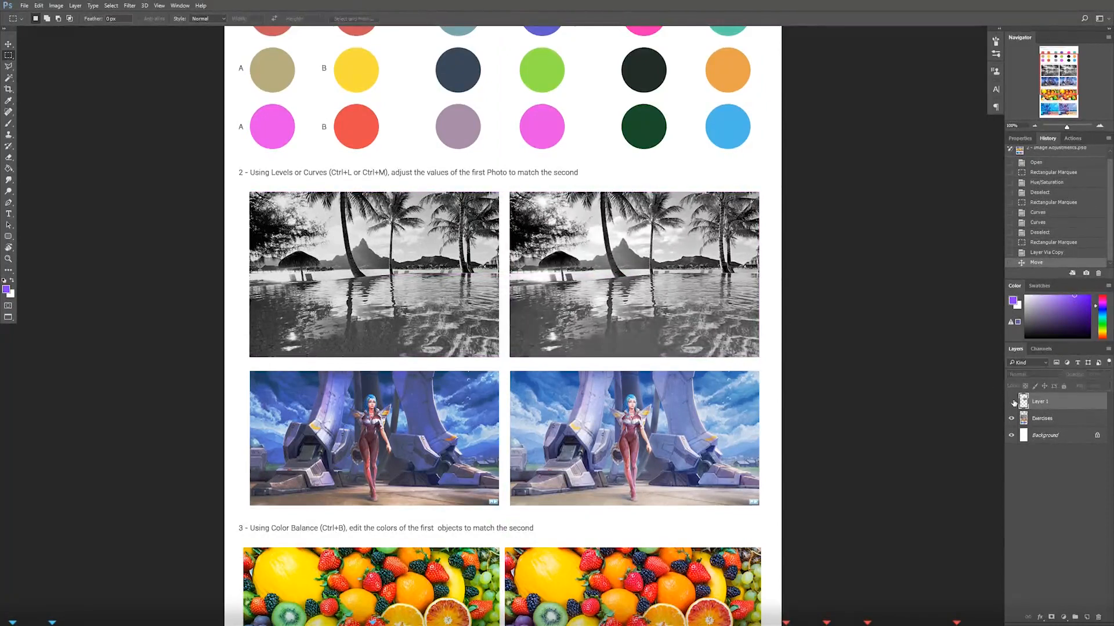
left_click(1012, 401)
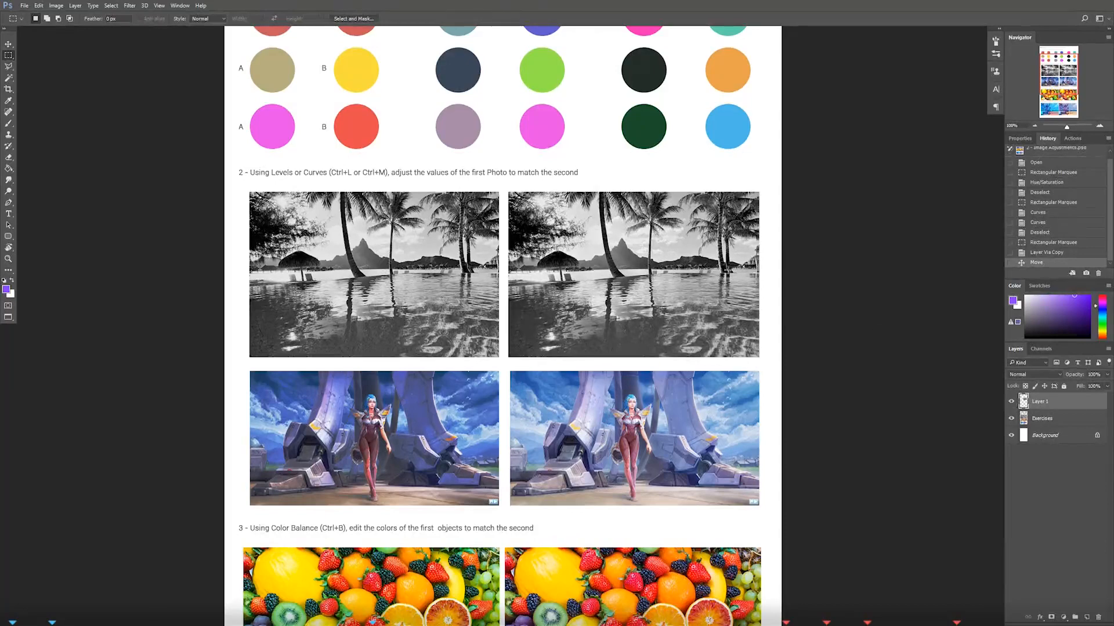
left_click(1012, 402)
left_click(1013, 401)
left_click(1012, 401)
left_click(1012, 401)
left_click(1012, 401)
left_click(1012, 402)
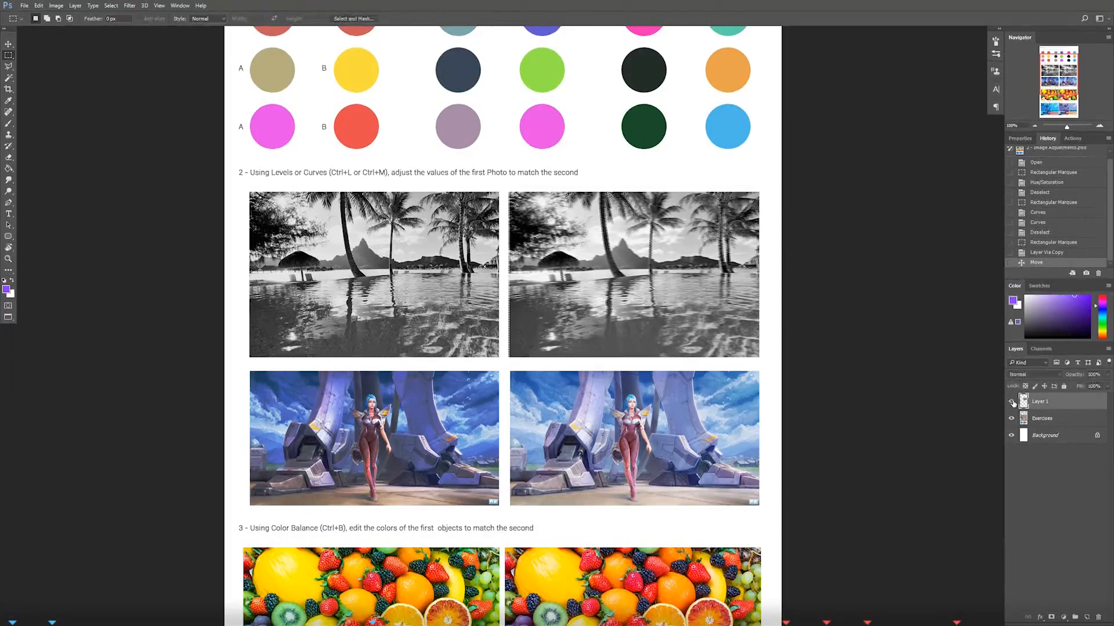
left_click(1012, 401)
left_click(1012, 401)
left_click(1012, 401)
left_click(1012, 401)
left_click(1012, 401)
left_click(1012, 401)
left_click(1012, 401)
left_click(1012, 402)
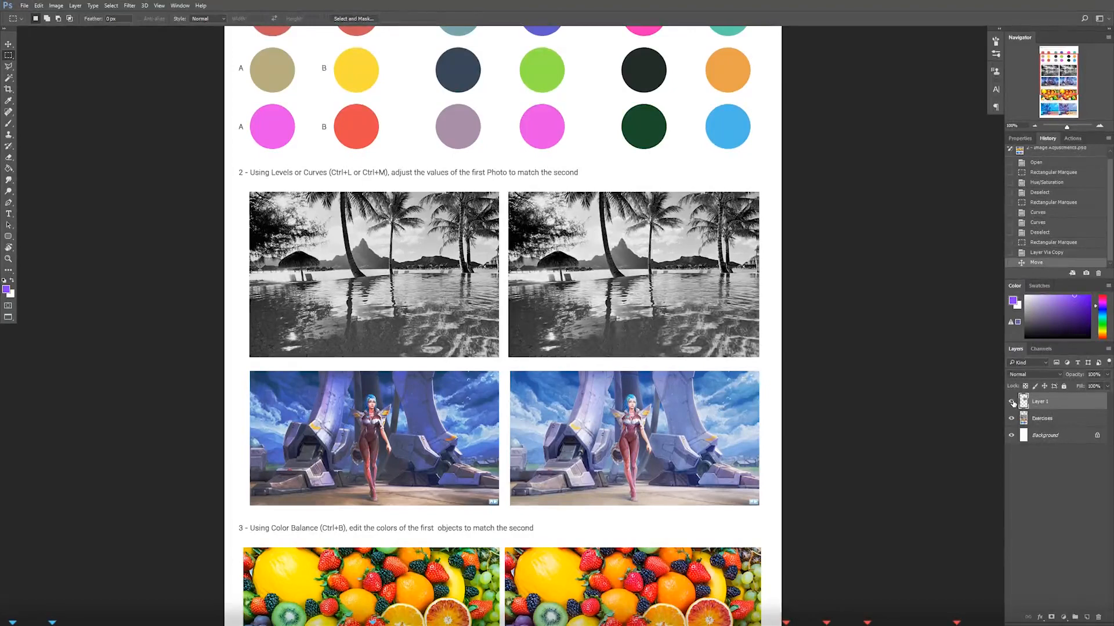
left_click(1013, 401)
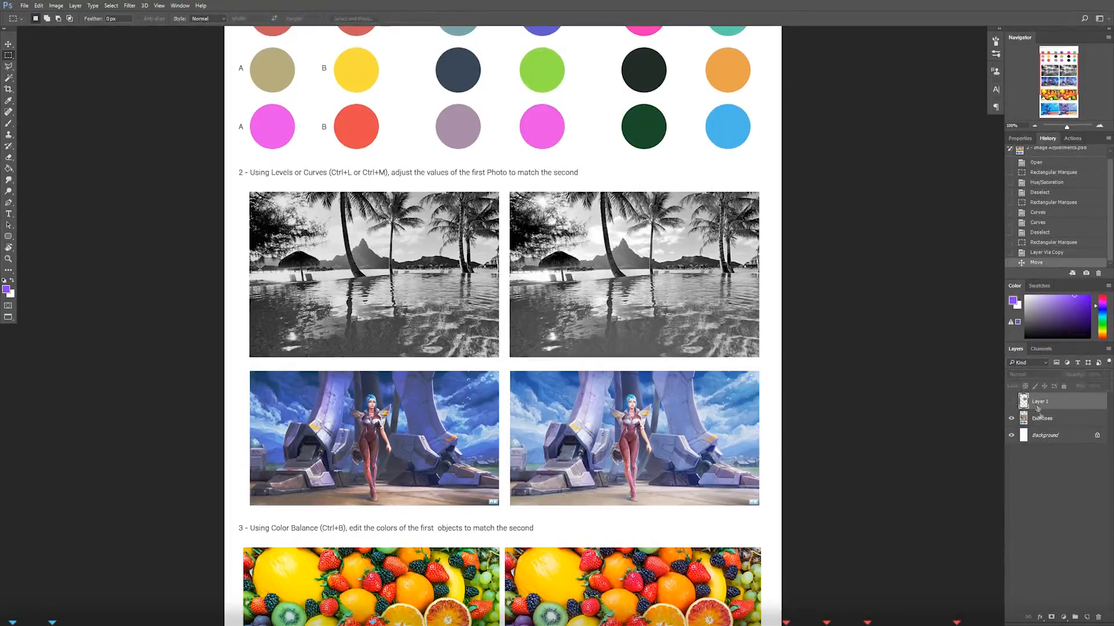
Step: Undo the moved photo copy, its selection and the last Curves adjustment
key("ctrl+alt+z")
key("ctrl+alt+z")
key("ctrl+alt+z")
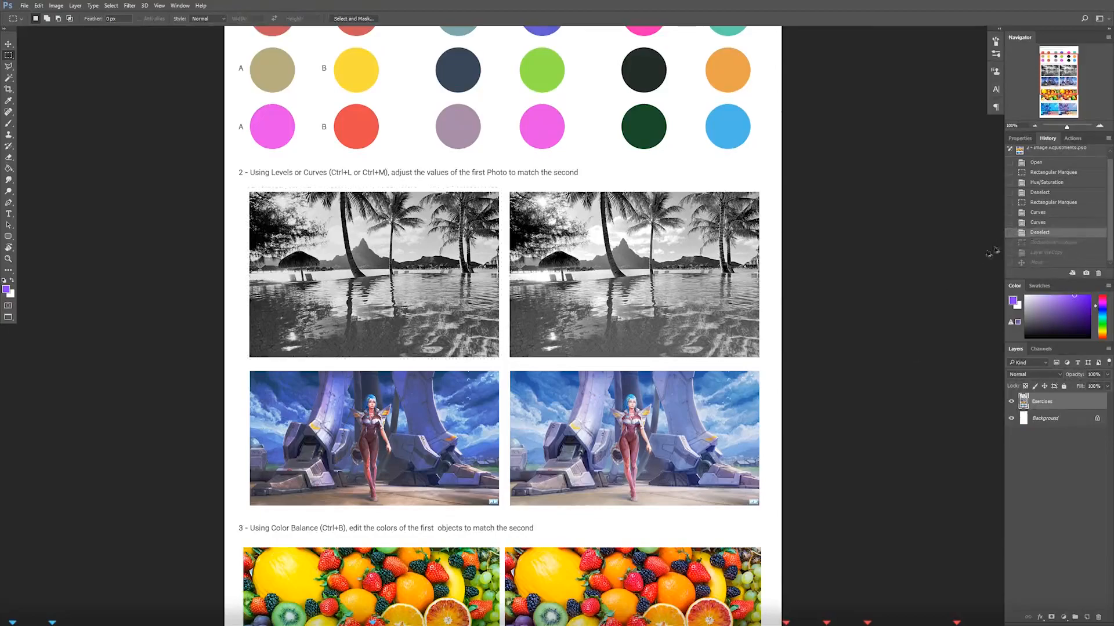
key("ctrl+alt+z")
key("ctrl+alt+z")
Step: Clear the selection, marquee-select the first fruit photo in exercise 3 and start a Color Balance adjustment on it
scroll(505, 325, "down", 3)
left_click_drag(474, 229, 465, 362)
left_click_drag(395, 301, 407, 261)
left_click_drag(358, 438, 369, 162)
key("ctrl+d")
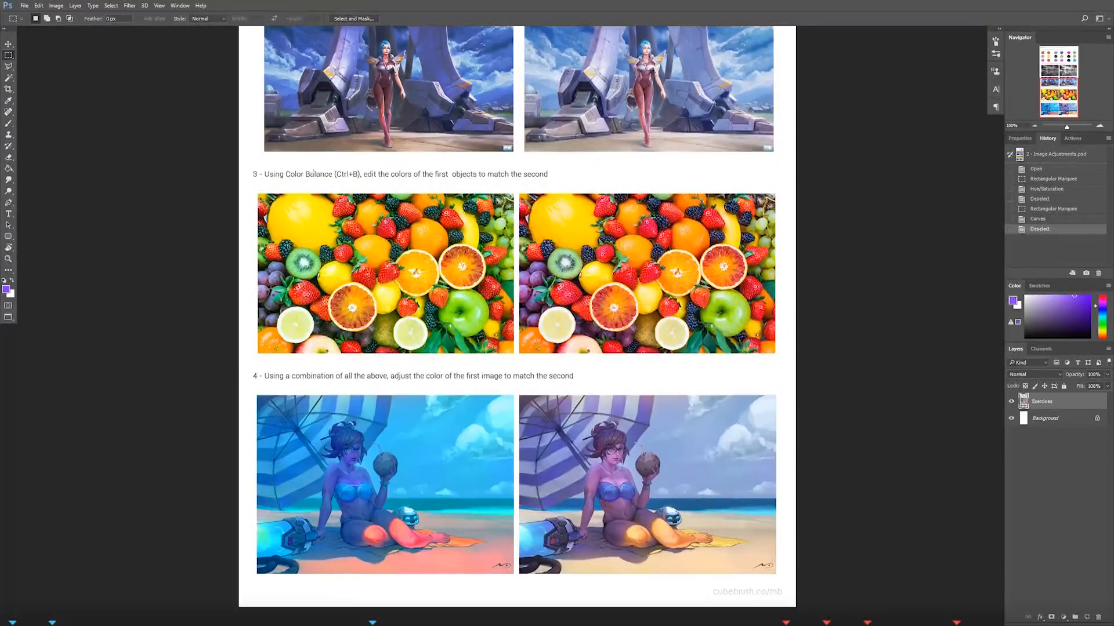
left_click_drag(254, 189, 516, 358)
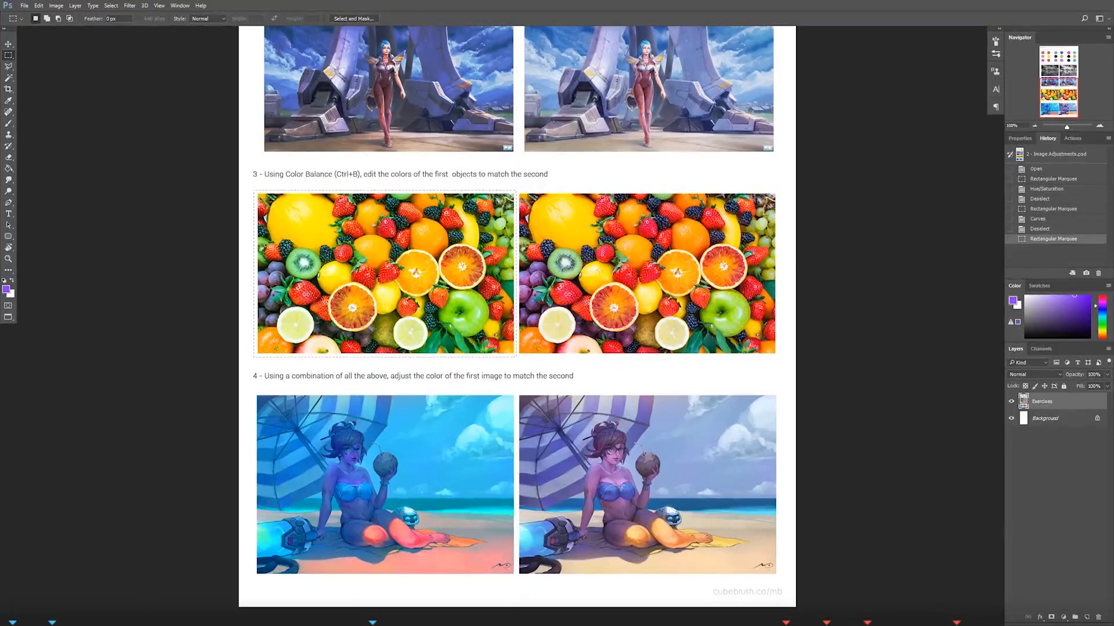
key("ctrl+b")
left_click_drag(511, 338, 179, 210)
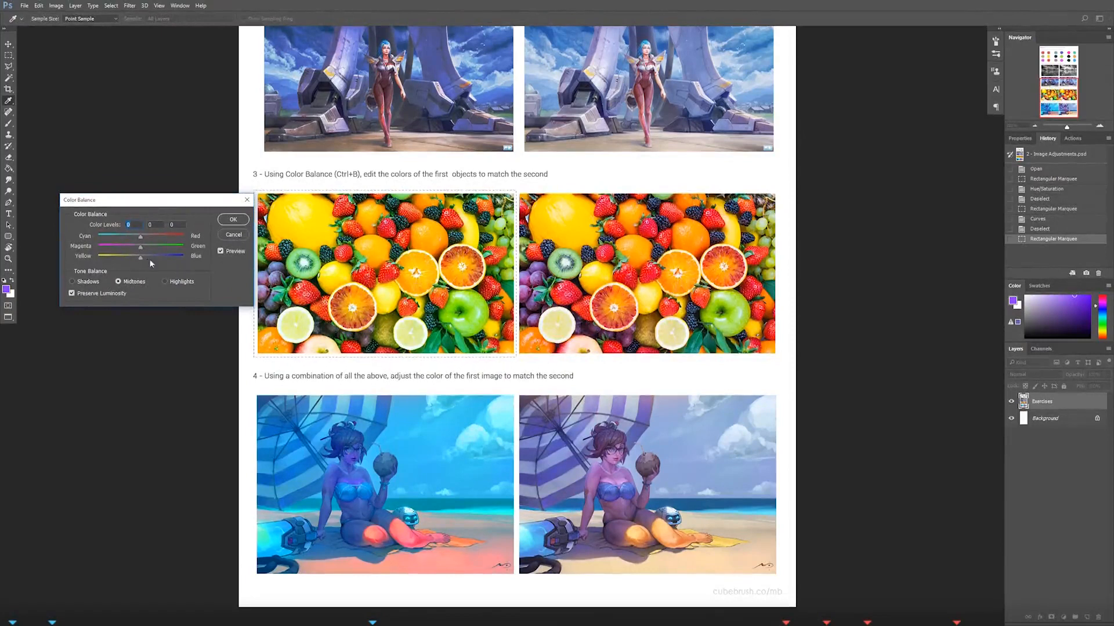
Step: Cycle the Color Balance tone range of the fruit photo through Shadows, Midtones and Highlights
left_click(79, 283)
left_click(121, 283)
left_click(177, 282)
left_click(79, 282)
left_click(122, 282)
left_click(167, 281)
left_click(82, 282)
left_click(174, 283)
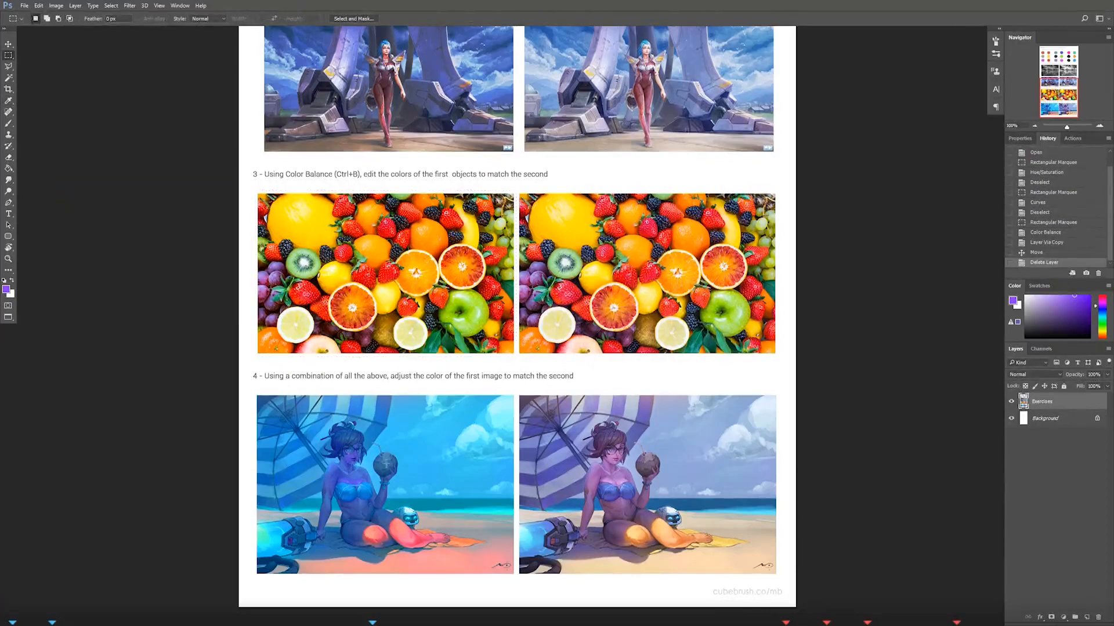
Step: Marquee-select the first beach illustration in exercise 4, then clear the selection
left_click_drag(434, 473, 443, 391)
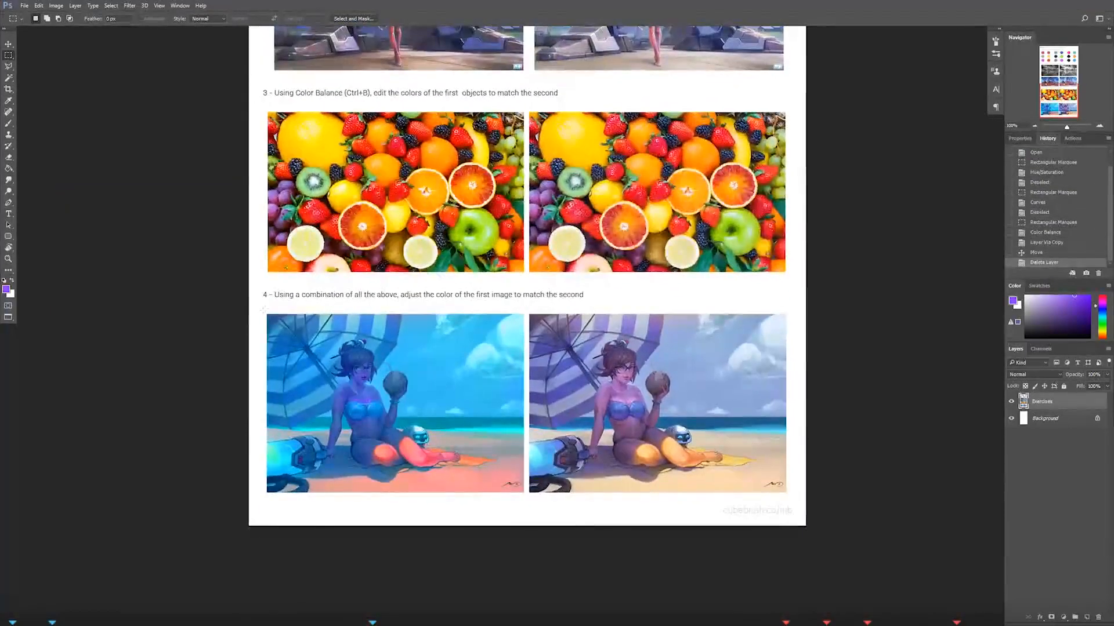
left_click_drag(264, 311, 525, 496)
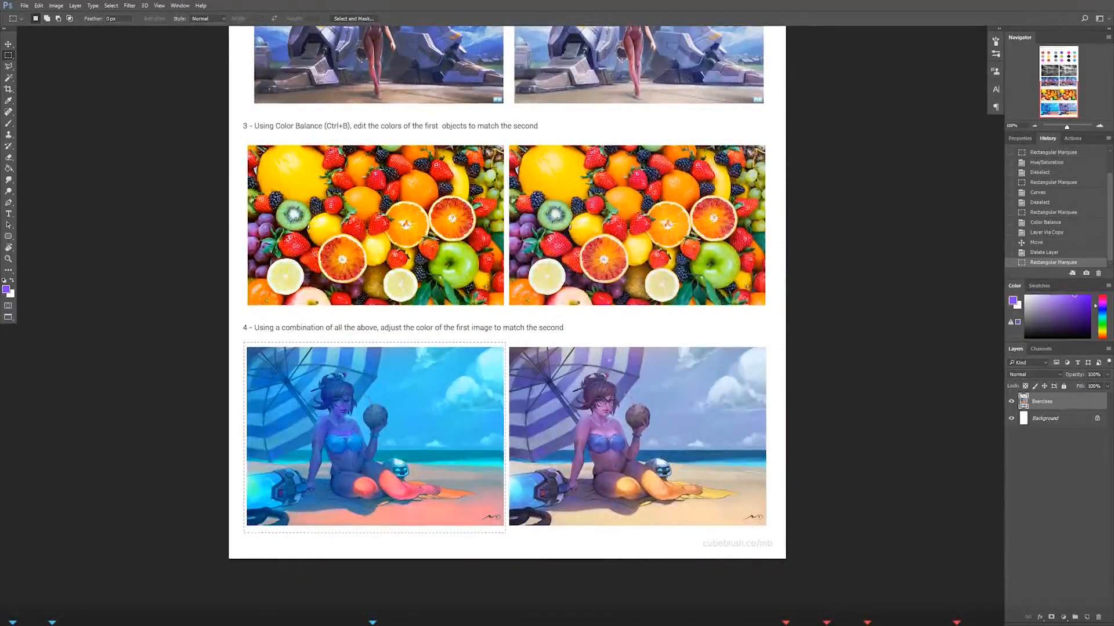
left_click_drag(550, 450, 548, 432)
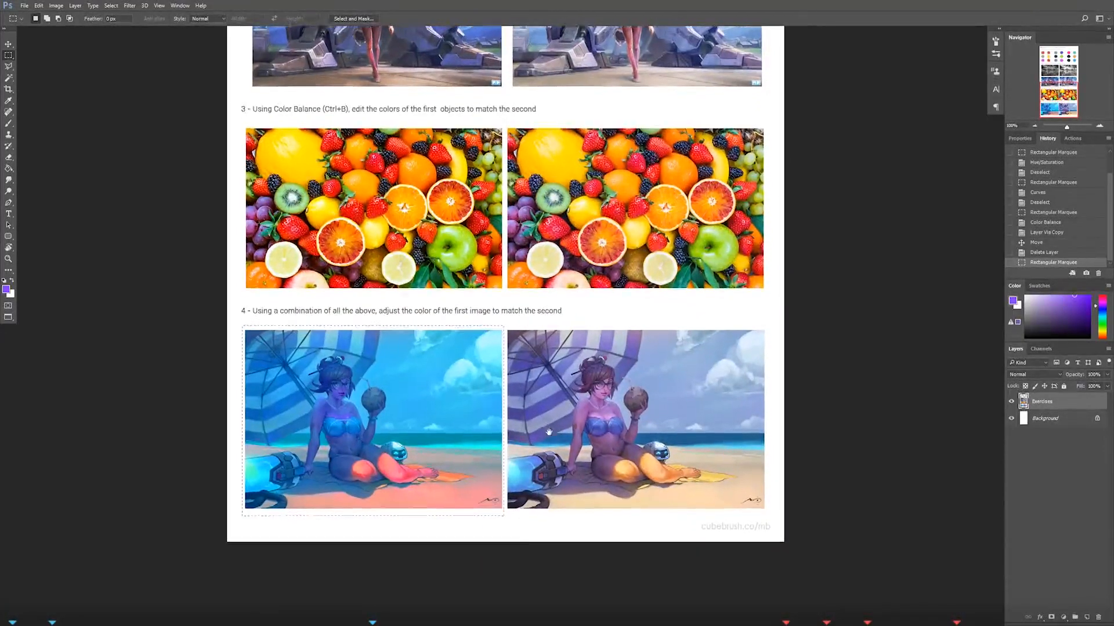
key("ctrl+d")
left_click_drag(478, 416, 516, 420)
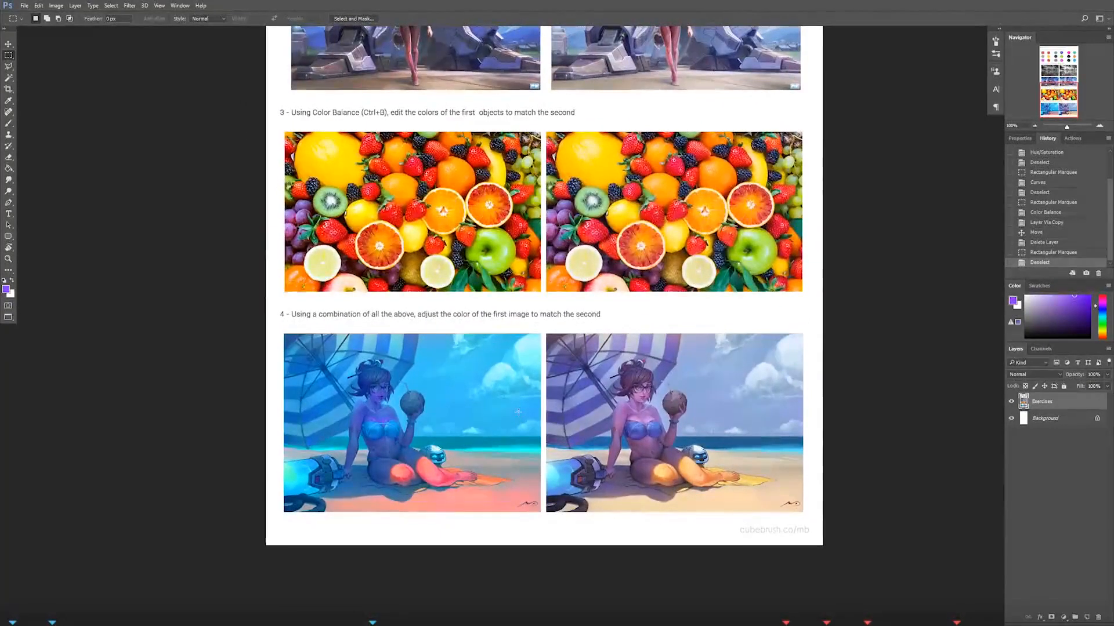
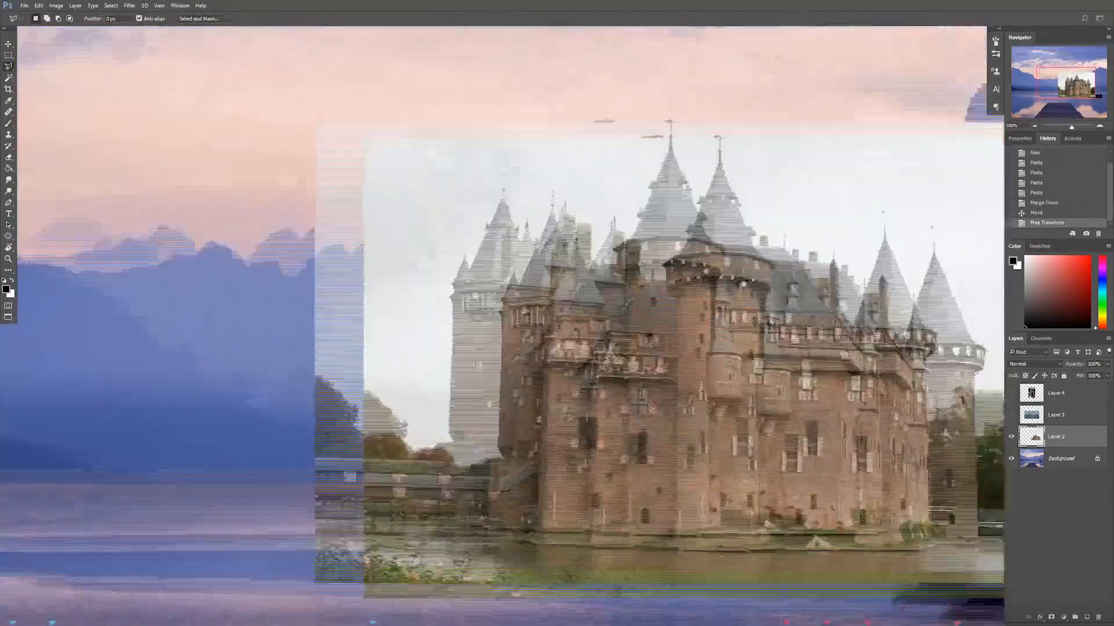
Step: Outline the sky and background from the covered bridge to the main roof with the Polygonal Lasso, delete that area and deselect
left_click(280, 486)
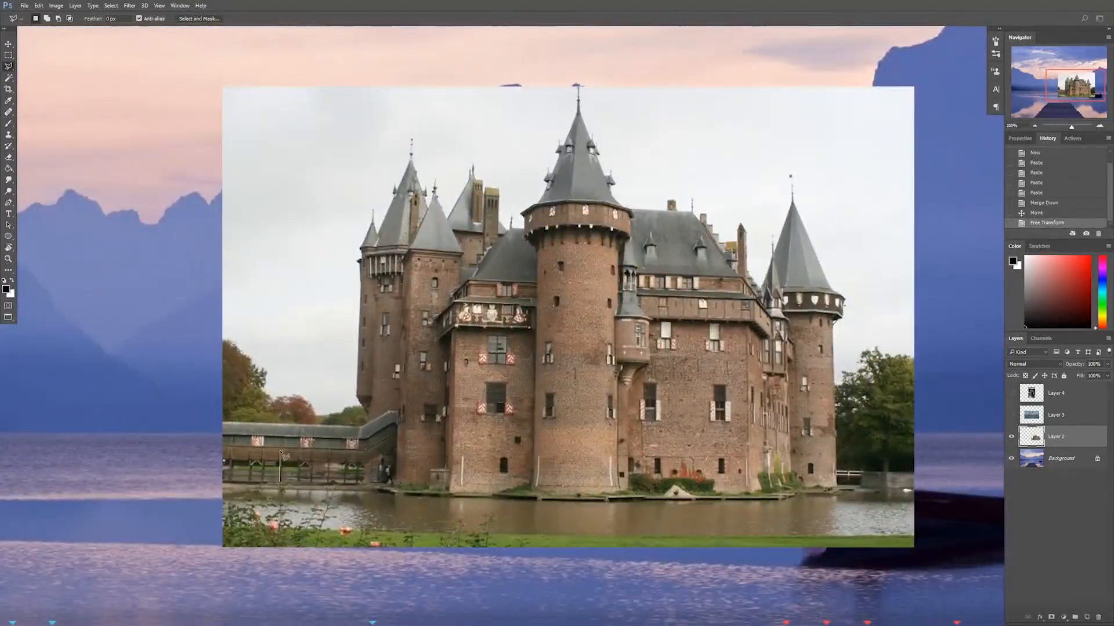
left_click(281, 425)
left_click(365, 426)
left_click(357, 401)
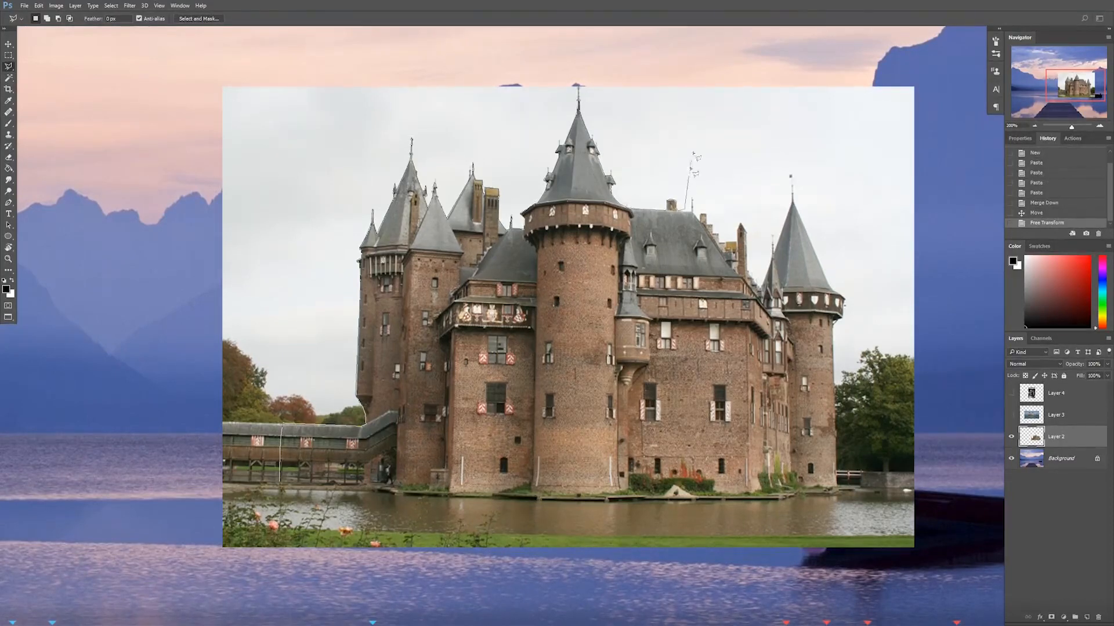
left_click(692, 128)
left_click(585, 61)
left_click(270, 42)
left_click(135, 203)
left_click(105, 429)
left_click(230, 587)
left_click(279, 488)
key("Delete")
key("ctrl+d")
Step: Outline the remaining sky, trees and foreground water around the castle with the Polygonal Lasso, delete them and deselect
key("ctrl+plus")
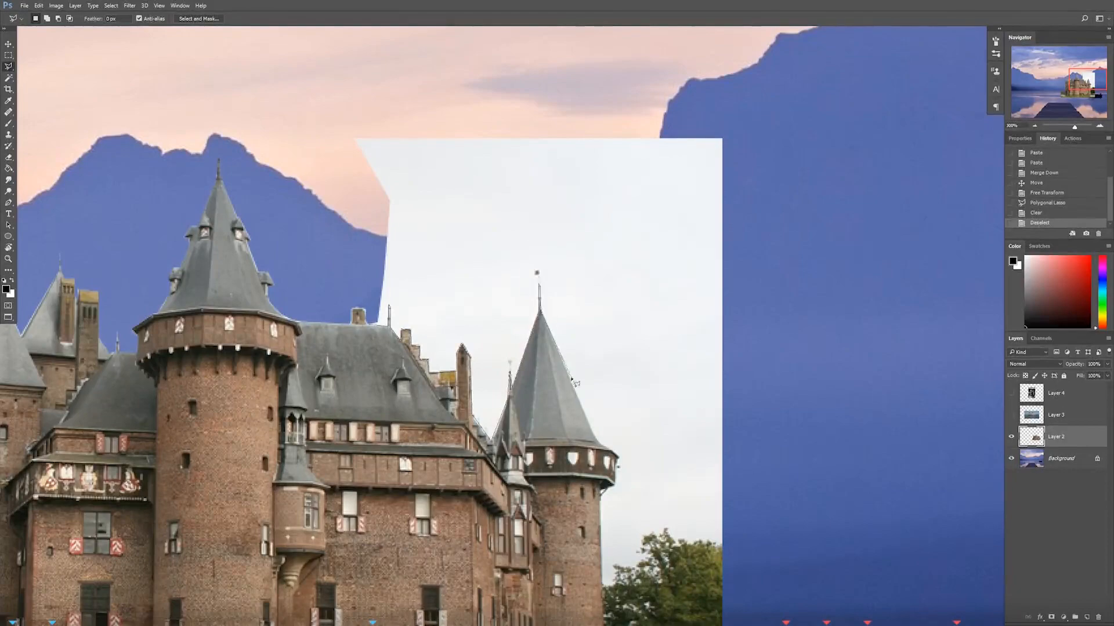
left_click_drag(602, 498, 514, 266)
left_click(518, 514)
left_click(473, 522)
left_click(457, 520)
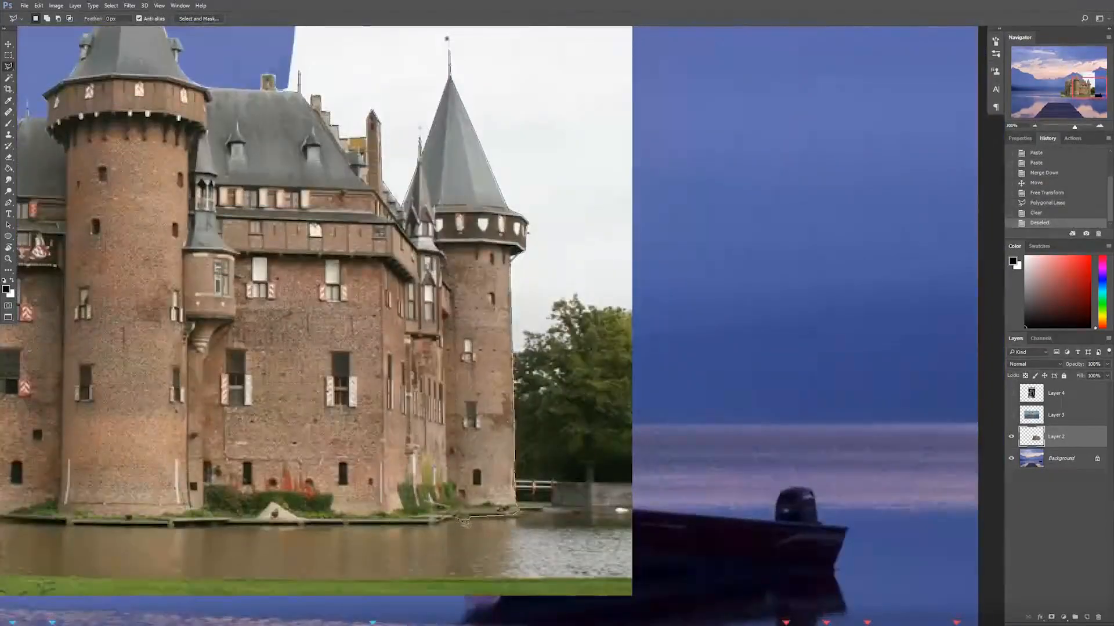
left_click(433, 529)
left_click_drag(415, 522, 652, 438)
left_click(410, 447)
left_click(305, 444)
left_click_drag(182, 439, 490, 428)
left_click(372, 425)
left_click(226, 416)
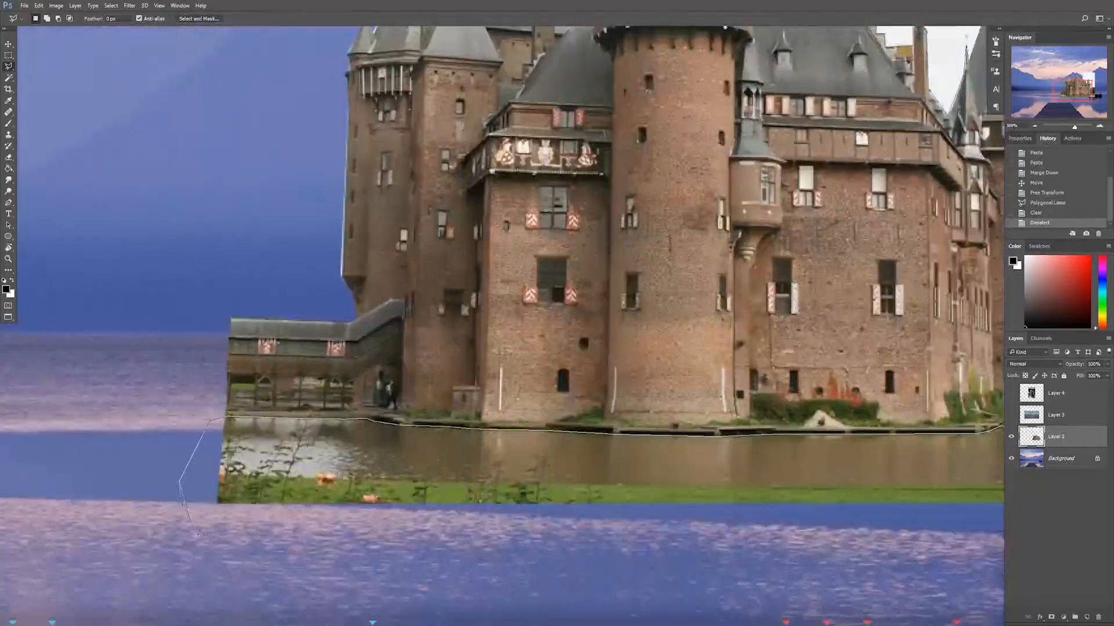
left_click_drag(870, 290, 285, 565)
left_click(703, 199)
left_click(216, 63)
left_click(237, 269)
key("Delete")
key("ctrl+d")
Step: Move the cut-out castle within the lake scene and flip it horizontally with Free Transform
scroll(764, 387, "down", 5)
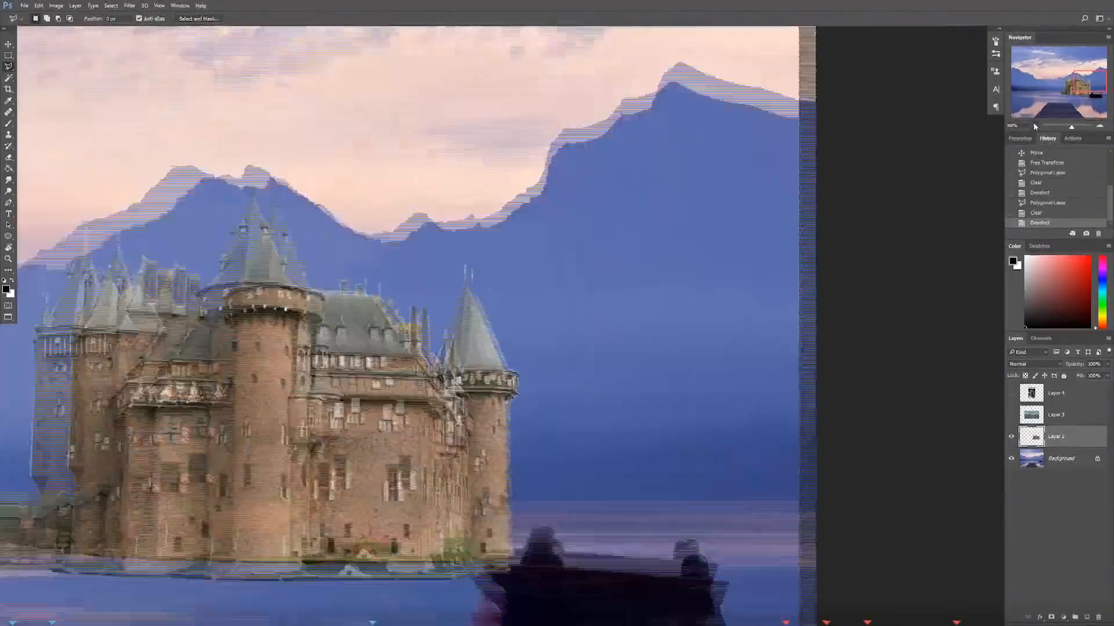
key("b")
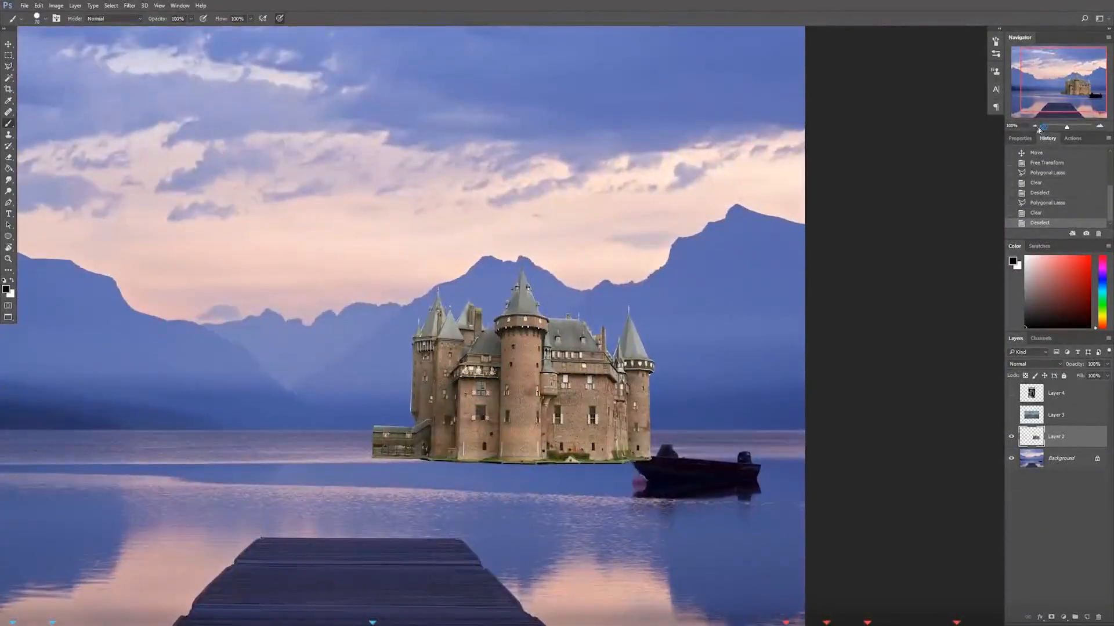
scroll(763, 387, "down", 1)
left_click_drag(606, 389, 632, 446)
key("ctrl+t")
right_click(614, 411)
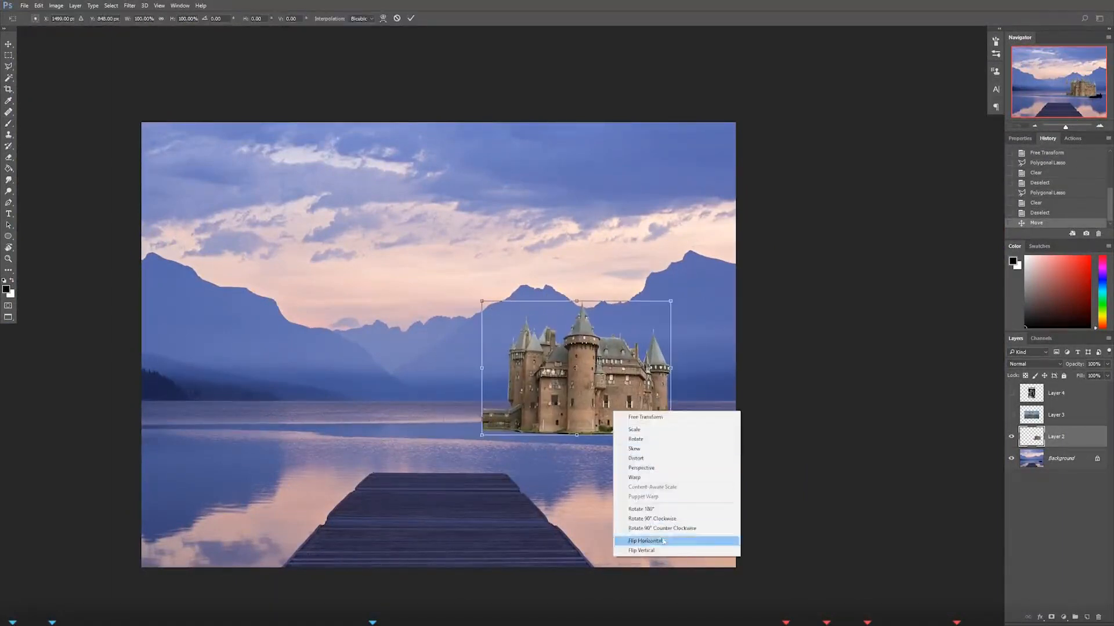
left_click(661, 541)
Step: Tilt and enlarge the castle slightly, adjust its position on the lake beside the boat and apply the transform
left_click_drag(795, 404, 823, 401)
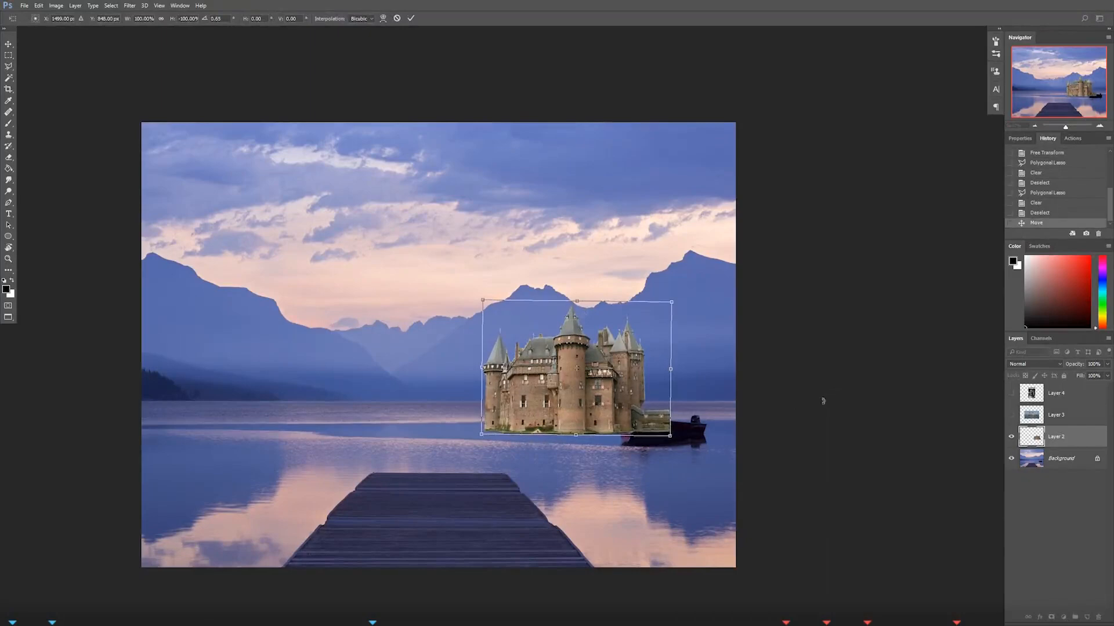
left_click_drag(671, 303, 684, 294)
left_click_drag(656, 366, 652, 360)
key("Return")
key("b")
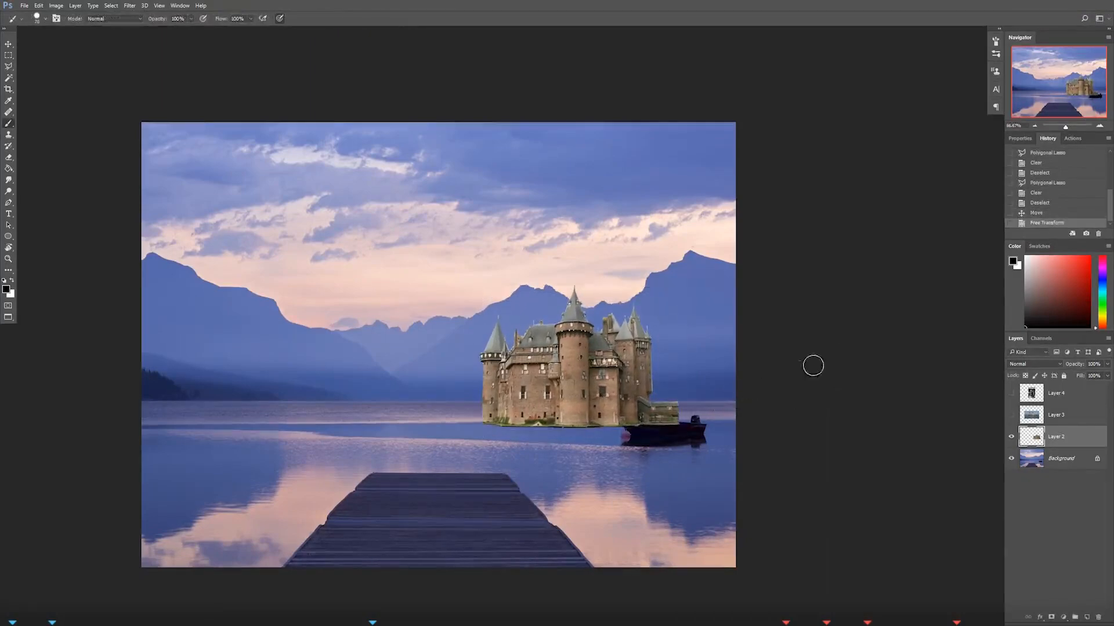
Step: Lower the castle layer's opacity to 47% and outline the boat overlapping the castle with the Polygonal Lasso
scroll(659, 410, "up", 3)
left_click(1106, 364)
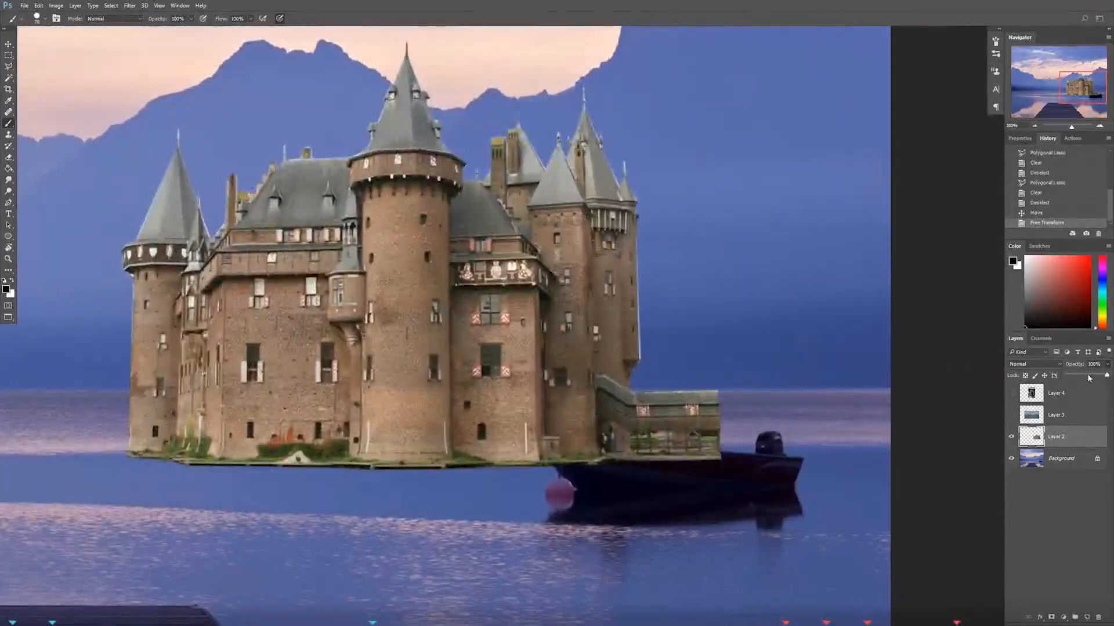
left_click(1080, 376)
left_click_drag(665, 423, 609, 427)
key("l")
left_click(668, 456)
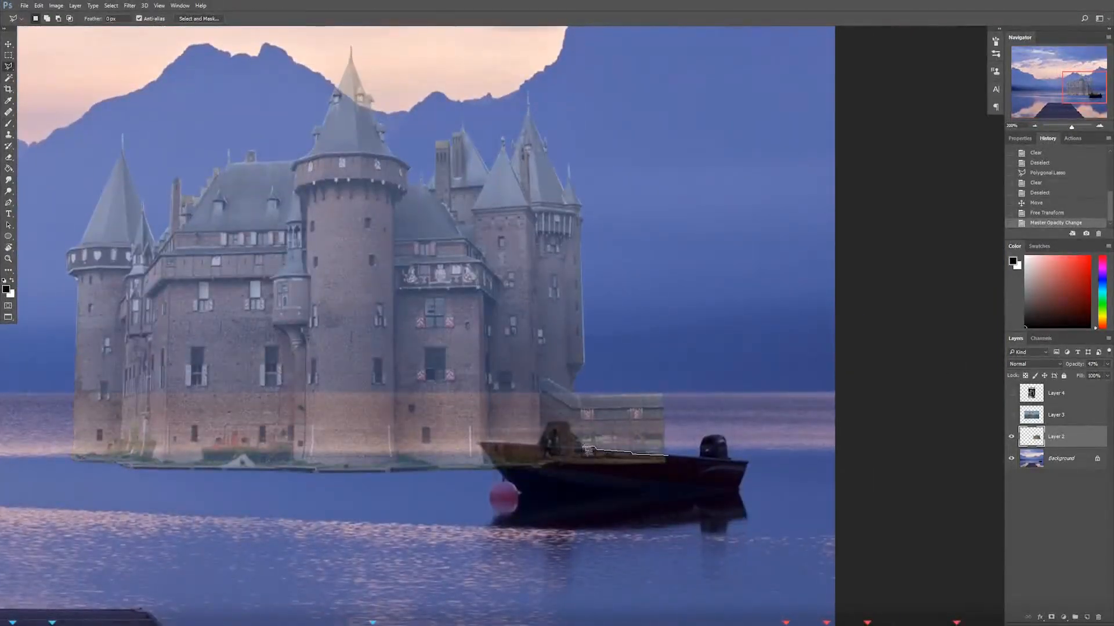
left_click(568, 423)
left_click(552, 421)
left_click(539, 440)
left_click(499, 512)
left_click(520, 583)
left_click(605, 579)
left_click(682, 554)
double_click(770, 482)
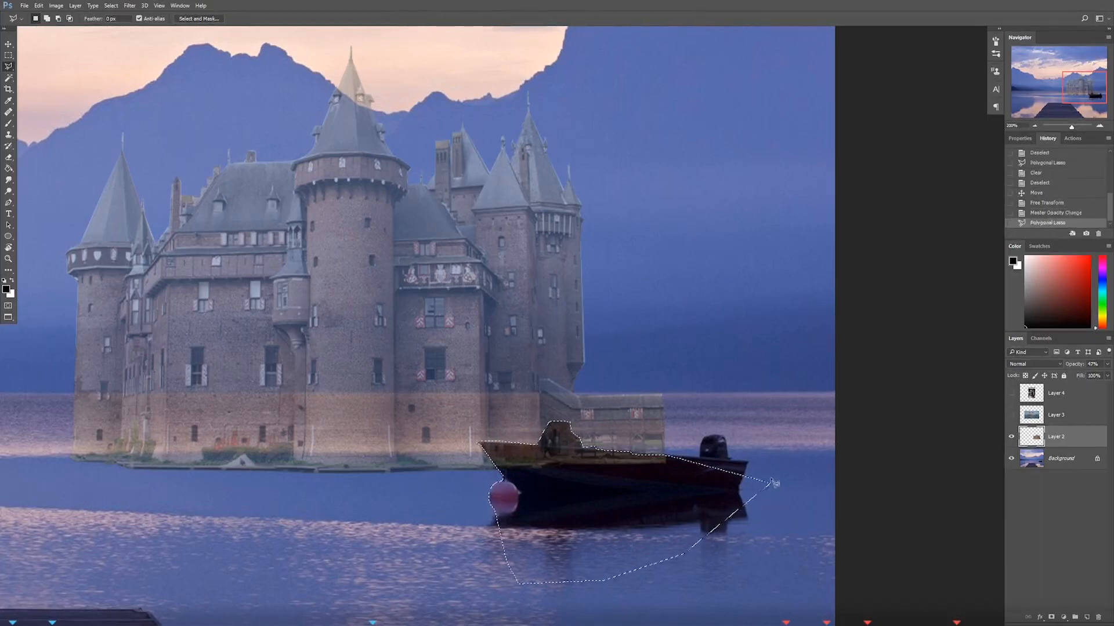
Step: Delete the castle area covering the boat, deselect and restore the castle layer's opacity to 100%
key("Delete")
key("ctrl+d")
left_click(1107, 364)
left_click_drag(1086, 375, 1109, 376)
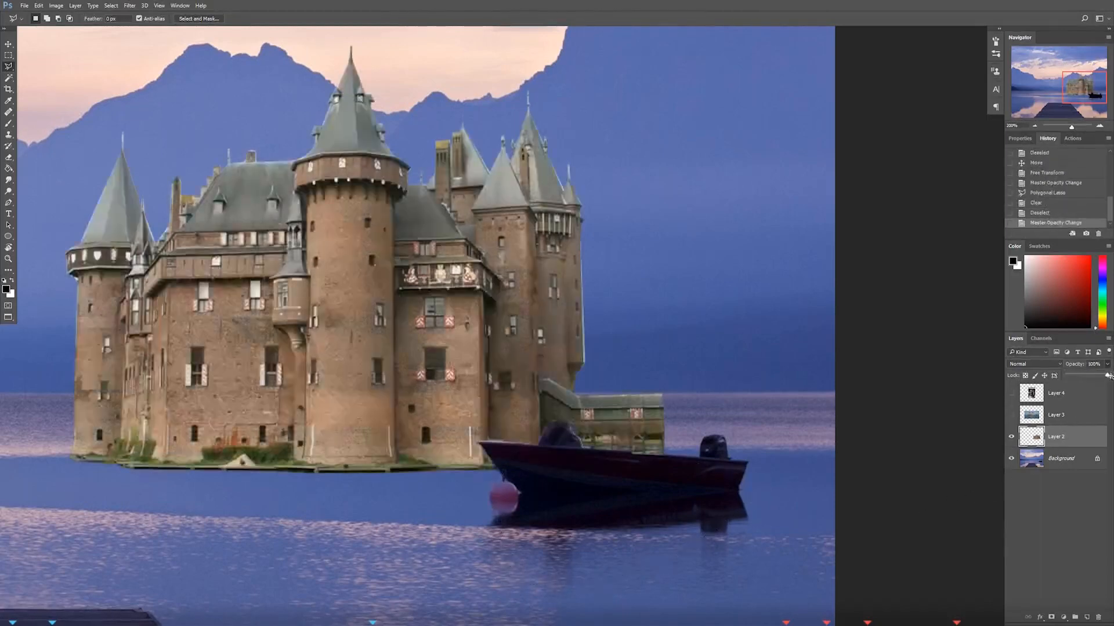
key("ctrl+minus")
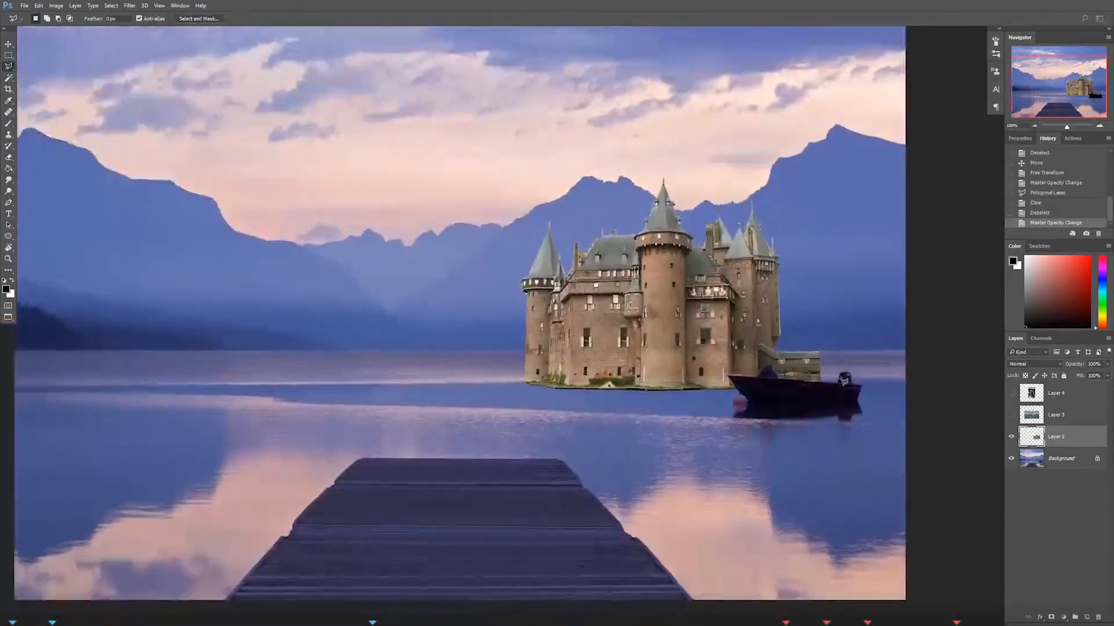
left_click(1033, 126)
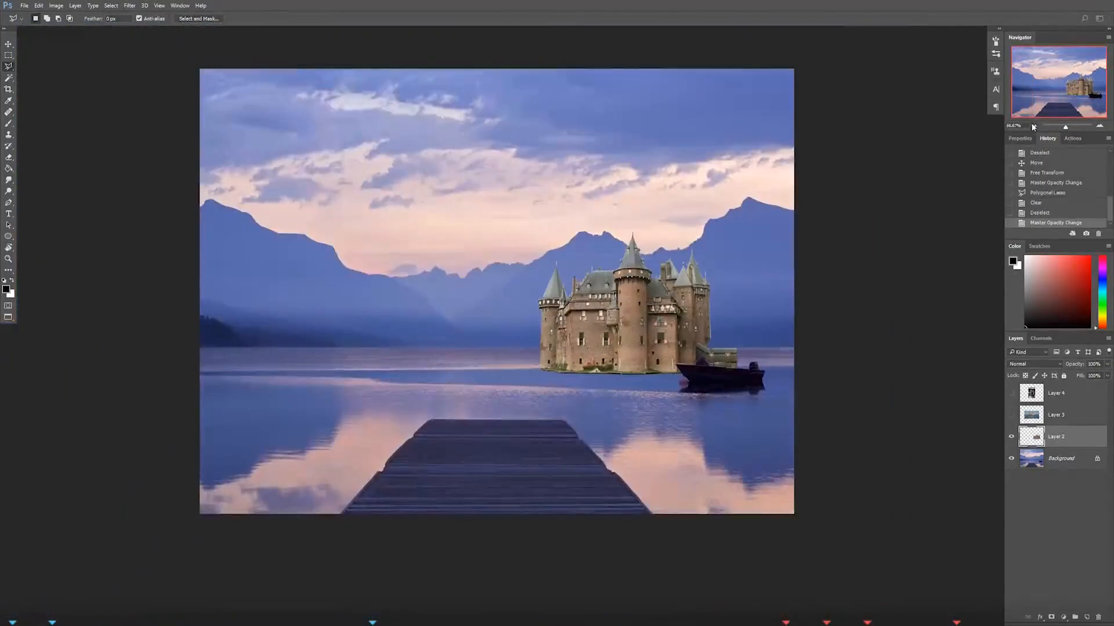
Step: Show the house photo on Layer 3 and outline the narrow bank around the tractor with the Polygonal Lasso
left_click(1012, 415)
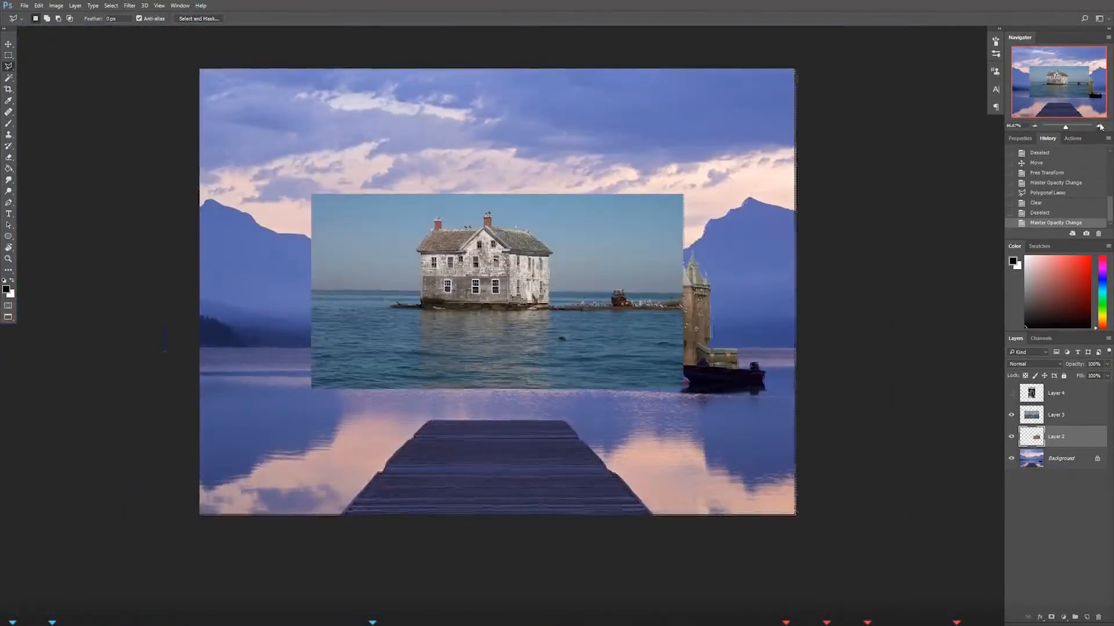
key("ctrl+plus")
left_click(850, 382)
left_click(861, 380)
left_click(862, 373)
left_click(857, 366)
left_click(845, 366)
left_click(835, 358)
left_click(826, 360)
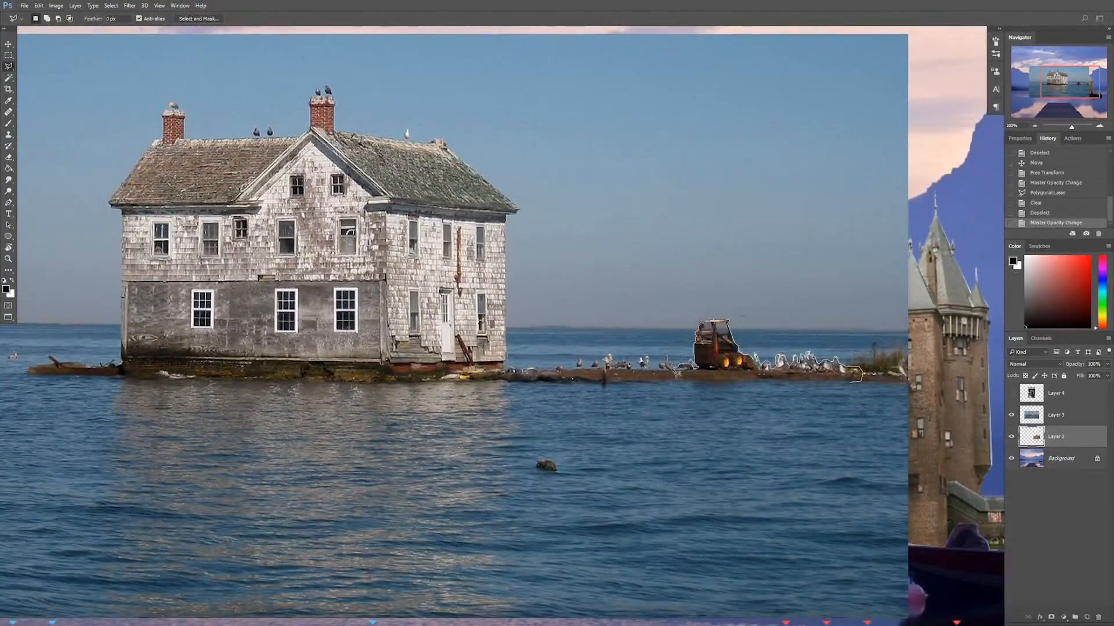
left_click(667, 357)
left_click(659, 368)
left_click(649, 363)
double_click(644, 369)
Step: Extend the selection to cut out the house with its shoreline, and place it on the lake beside the castle
left_click(666, 371, "shift")
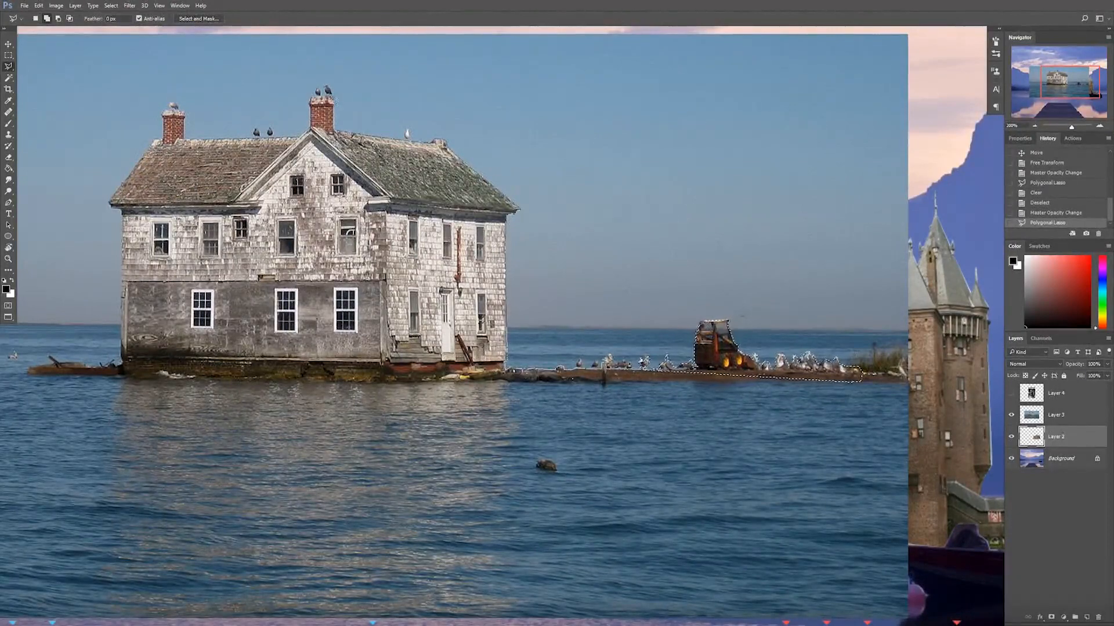
left_click(603, 384)
left_click(476, 383)
left_click(219, 381)
left_click(29, 371)
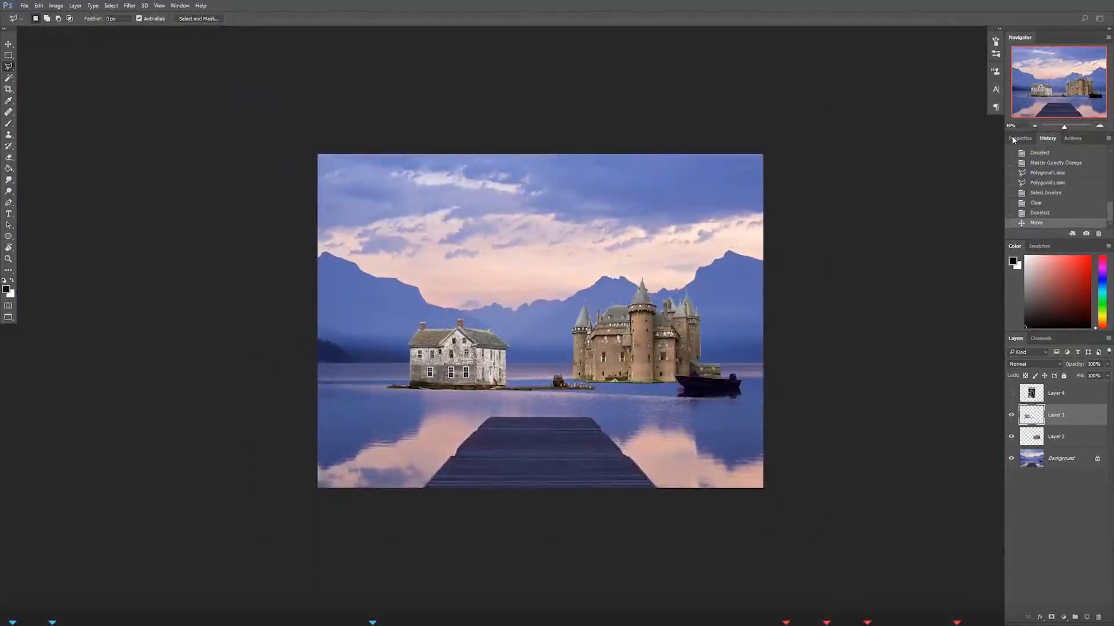
Step: Enlarge the house to about 105% with Free Transform, adjust its position at the waterline and apply the transform
key("ctrl+t")
mouse_move(595, 317)
left_mouse_down()
mouse_move(604, 314)
mouse_move(588, 328)
left_mouse_up()
key("Down")
key("Down")
key("Down")
key("Down")
key("Down")
key("Down")
key("Down")
key("Down")
key("Down")
key("Down")
key("Down")
key("Down")
key("Down")
key("Down")
key("Down")
key("Down")
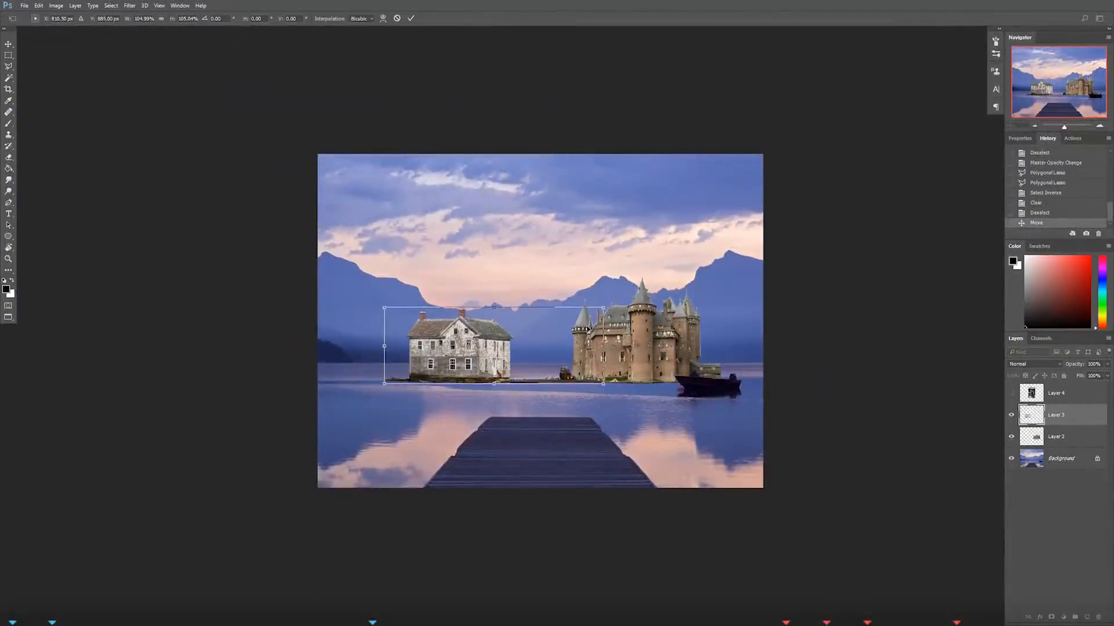
key("Return")
Step: Enlarge the castle to about 110% with Free Transform, moving it behind the house and flipping it horizontally
left_click(1066, 442)
key("ctrl+t")
left_click_drag(722, 275, 617, 299)
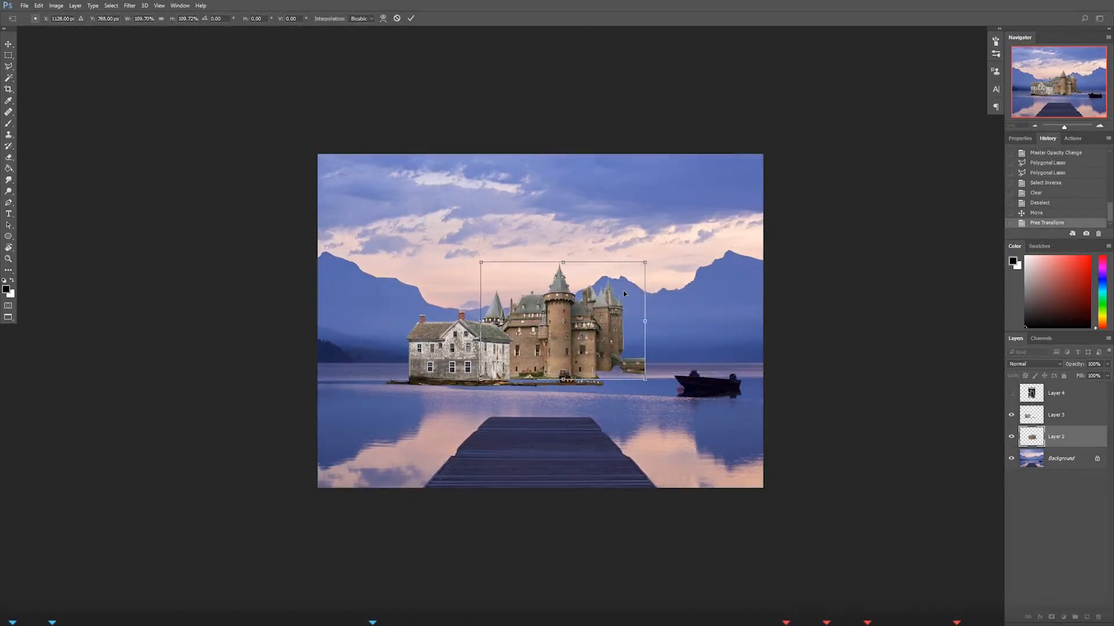
right_click(580, 334)
left_click(606, 465)
key("Return")
Step: Move the castle closer behind the house and shift both building layers together further from the boat
mouse_move(613, 363)
left_mouse_down()
mouse_move(583, 360)
mouse_move(577, 348)
mouse_move(592, 365)
left_mouse_up()
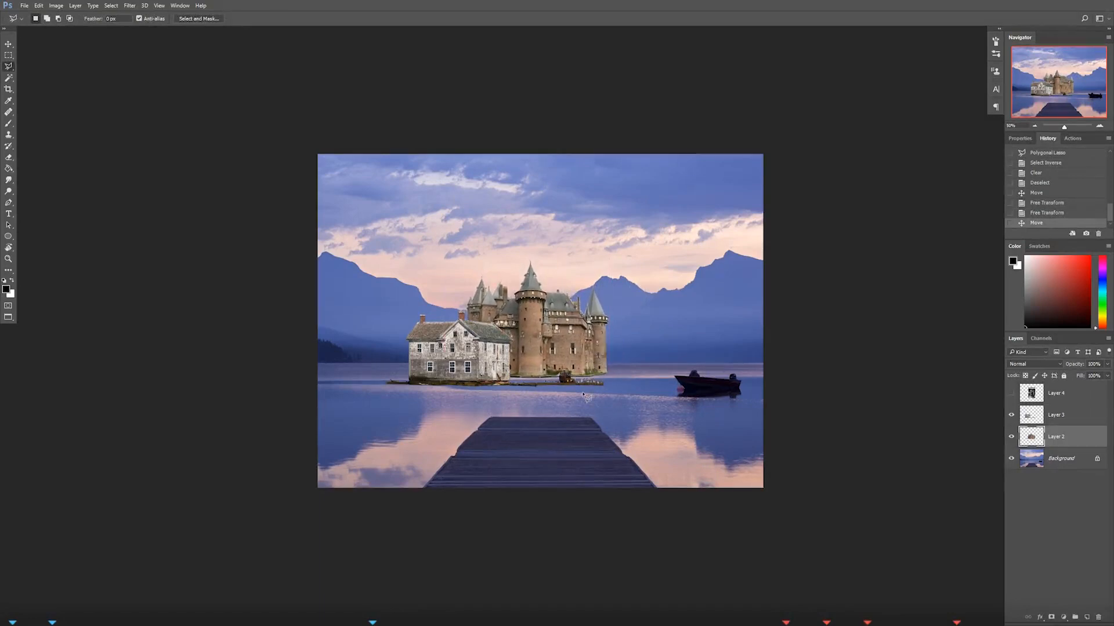
left_click(1054, 415, "ctrl")
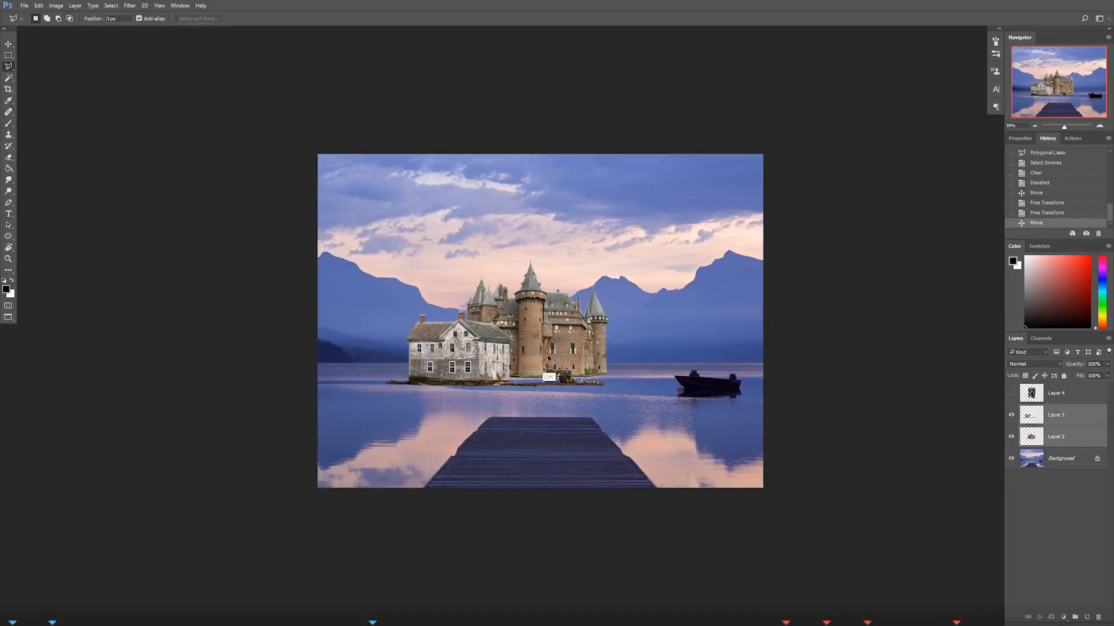
left_click_drag(551, 356, 511, 355)
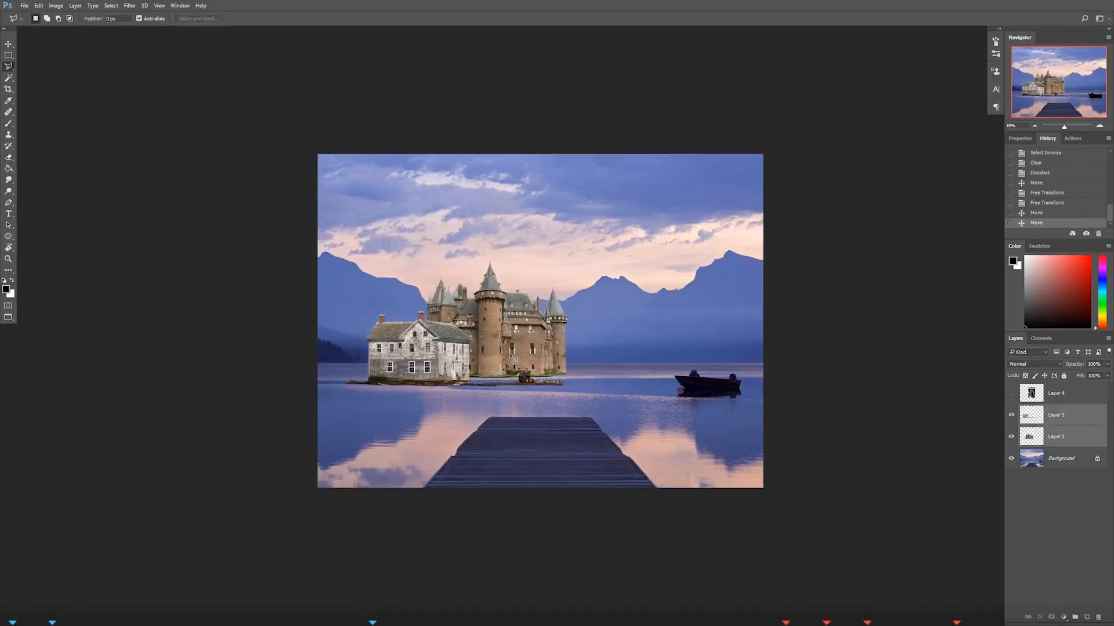
Step: Show the bridge photo on Layer 4 and outline the walking man with the Polygonal Lasso
left_click(1011, 392)
left_click(1055, 392)
left_click(1096, 127)
left_click(1096, 127)
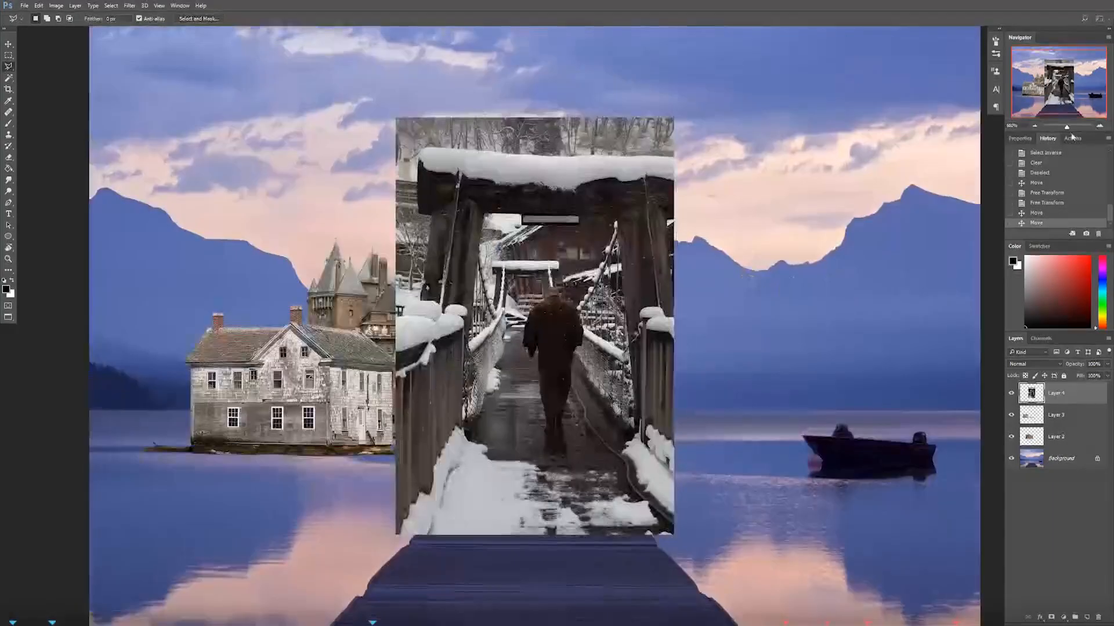
left_click_drag(664, 352, 634, 376)
left_click(1098, 128)
left_click(495, 490)
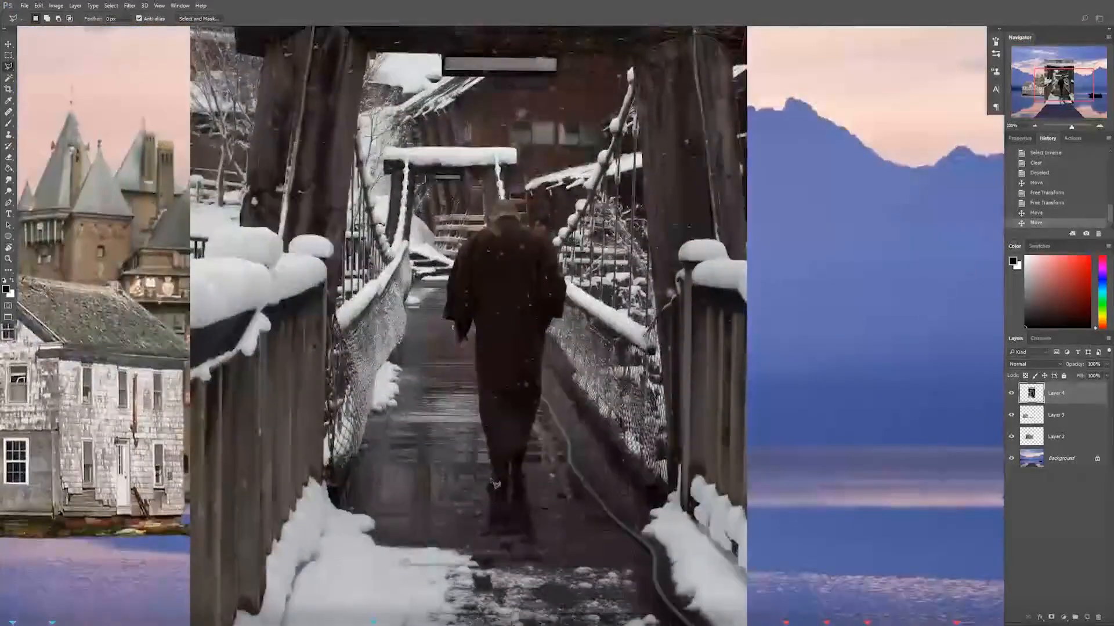
mouse_move(544, 400)
left_mouse_down()
mouse_move(547, 318)
mouse_move(568, 282)
left_mouse_up()
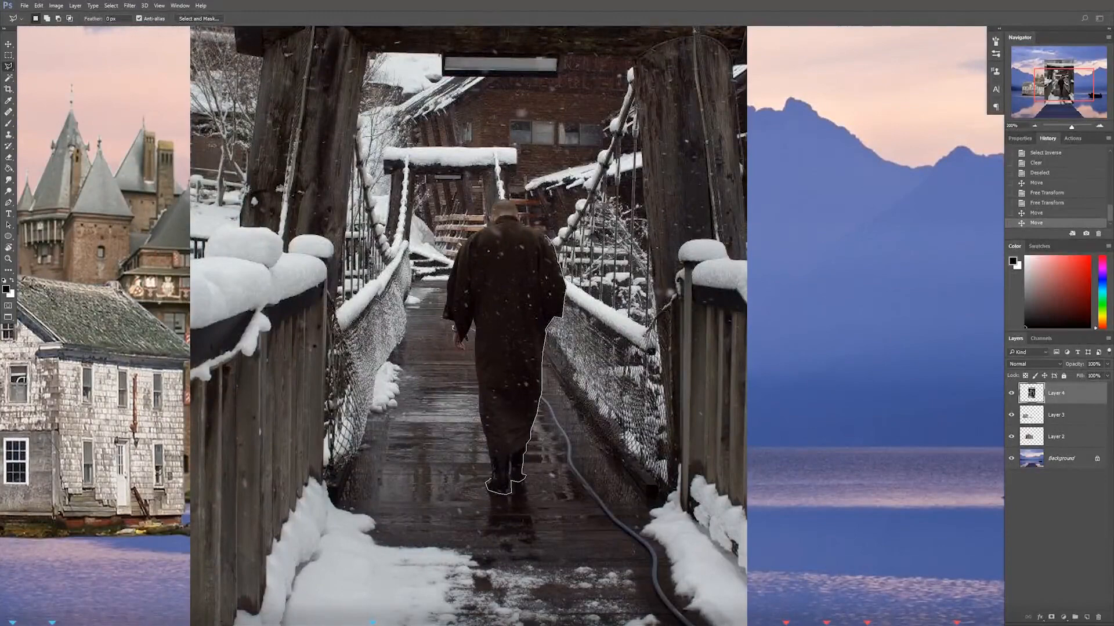
mouse_move(453, 328)
left_mouse_down()
mouse_move(479, 348)
mouse_move(496, 472)
left_mouse_up()
left_click(496, 474)
Step: Delete everything around the man, deselect and place him at the far end of the wooden jetty
key("ctrl+shift+i")
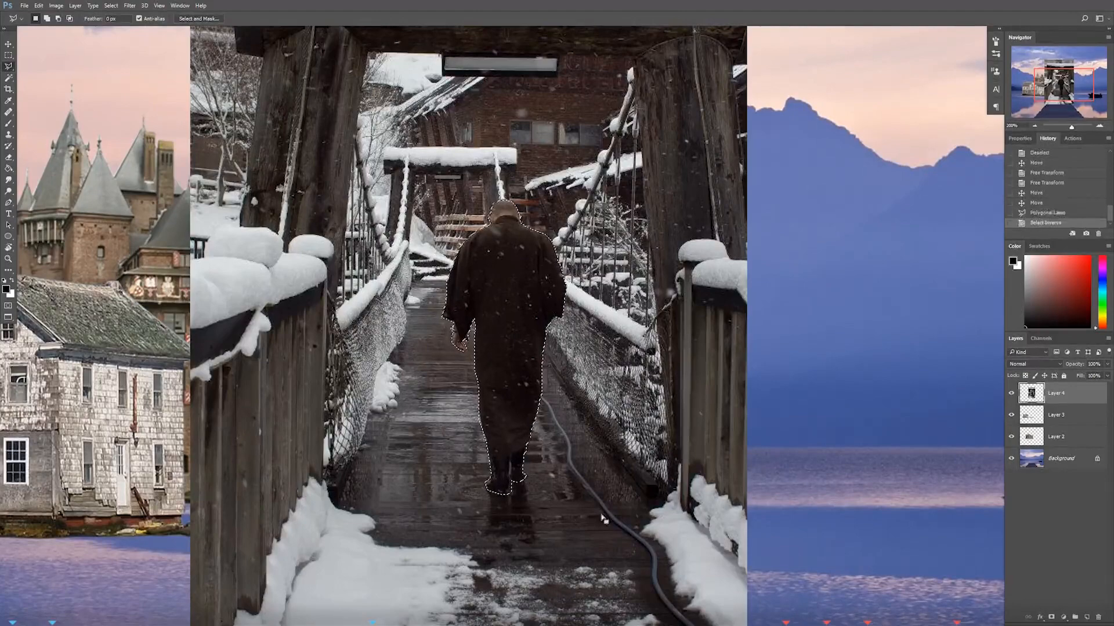
key("Delete")
key("ctrl+d")
key("ctrl+minus")
left_click_drag(543, 345, 523, 461)
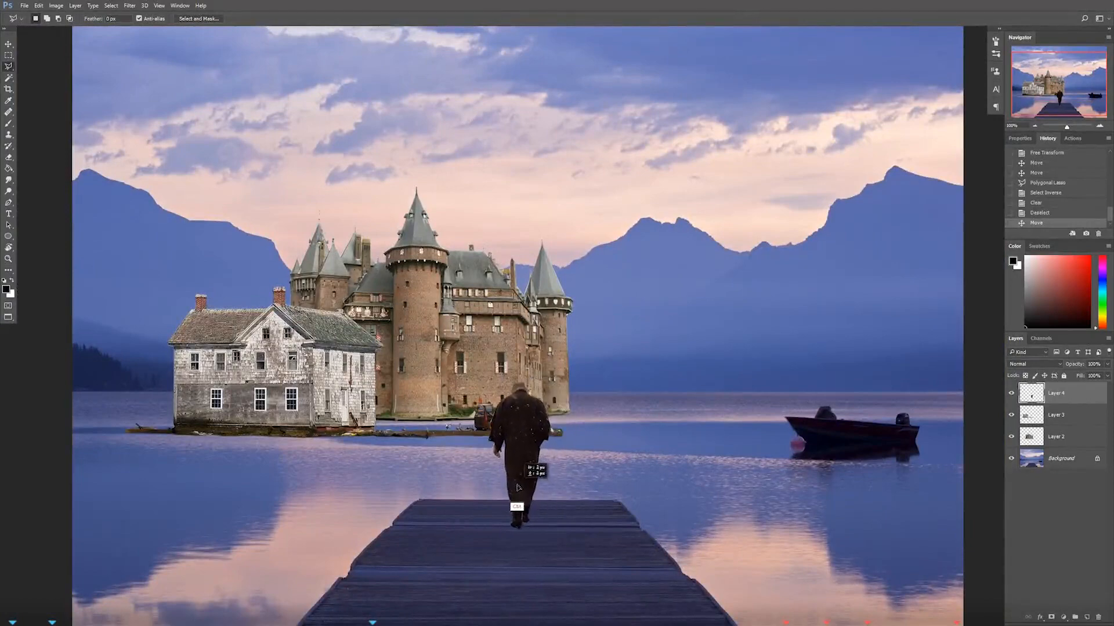
left_click(1036, 126)
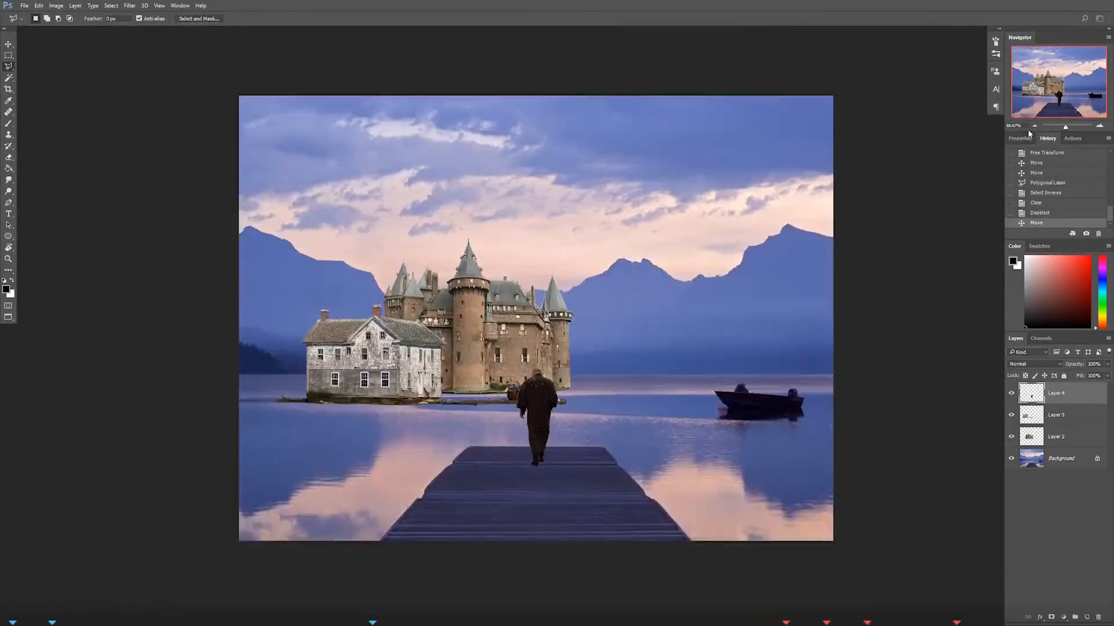
Step: Remove the snow specks from the man's head and coat on Layer 4 with a small Spot Healing Brush
left_click(1040, 436)
left_click(1039, 393)
scroll(554, 404, "up", 5)
left_click(8, 101)
left_click(8, 112)
left_click(51, 112)
key("[")
key("[")
key("[")
key("[")
key("[")
key("[")
key("[")
left_click(516, 348)
left_click(495, 357)
left_click(493, 339)
left_click(500, 335)
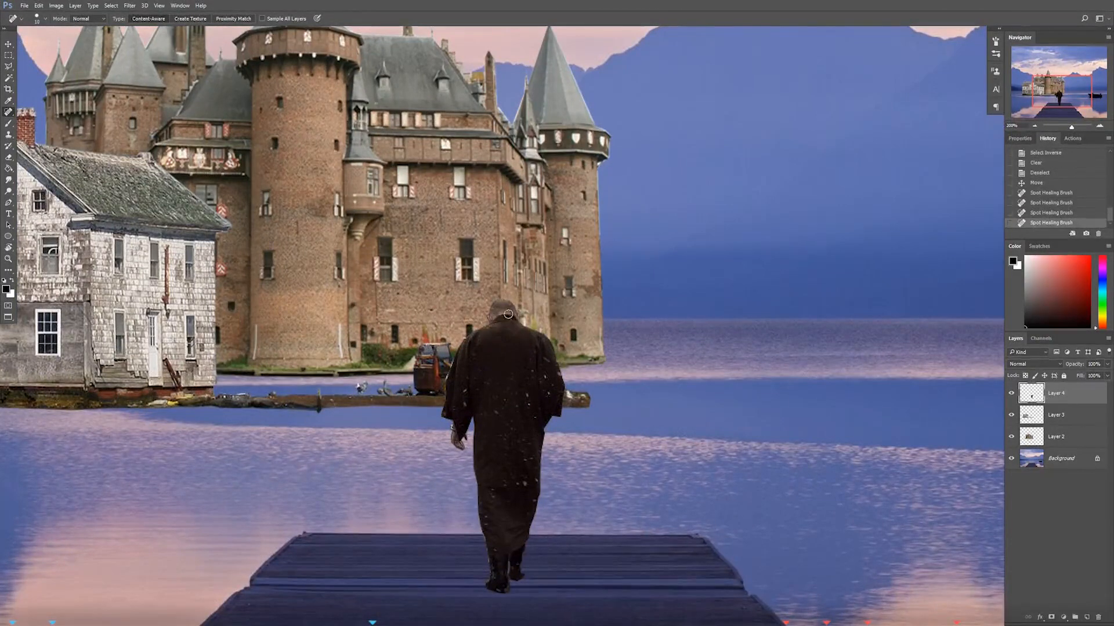
left_click(545, 357)
left_click(526, 400)
left_click(521, 402)
left_click(547, 379)
left_click(551, 396)
left_click(533, 375)
left_click(463, 390)
left_click(467, 408)
left_click(522, 483)
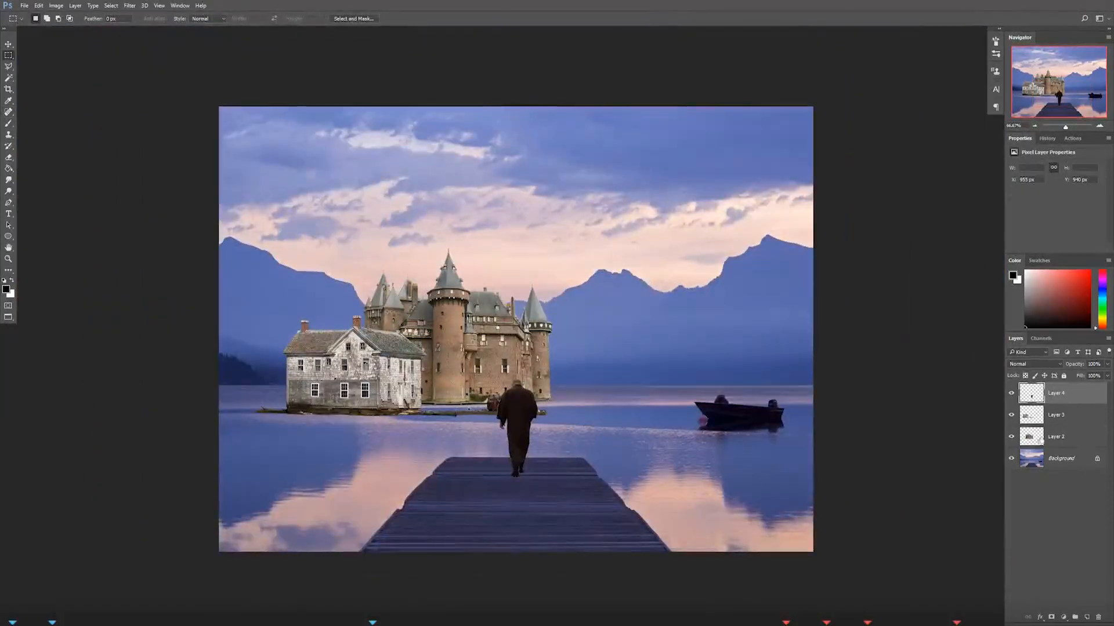
Step: Add a Color Balance adjustment clipped to the castle layer, with midtones at cyan -53, magenta -22 and blue +39
left_click(1058, 436)
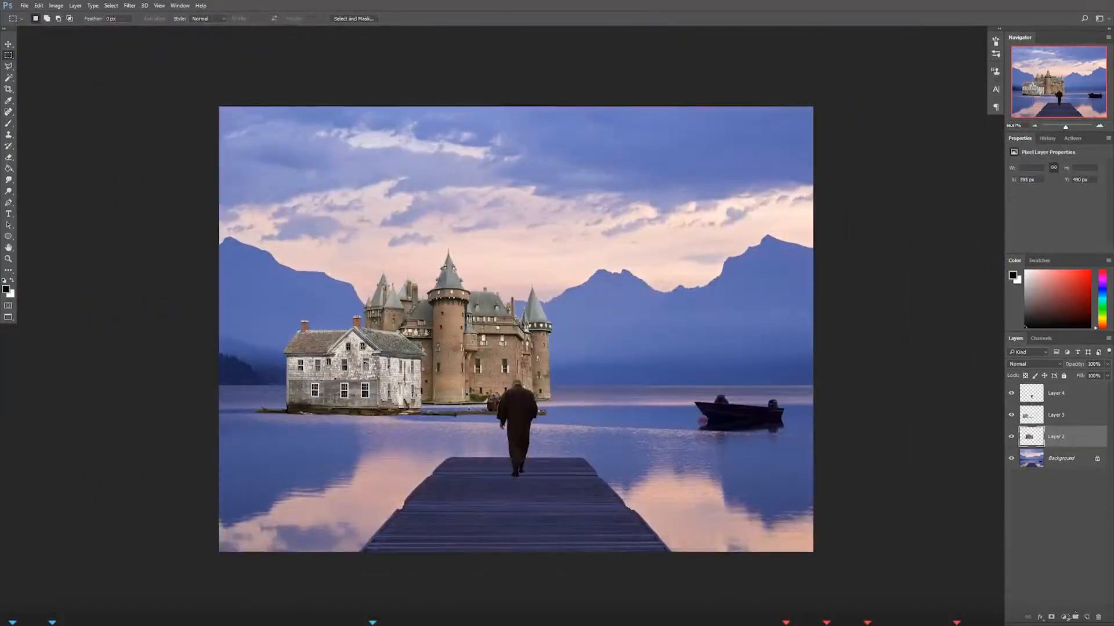
left_click(1063, 617)
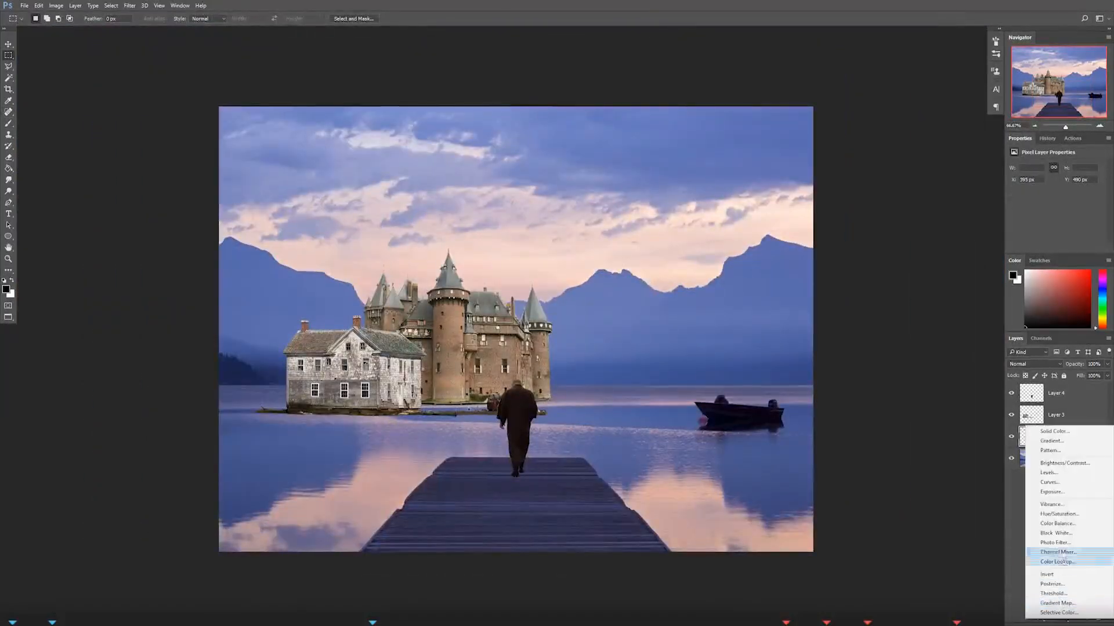
left_click(1059, 524)
key("ctrl+z")
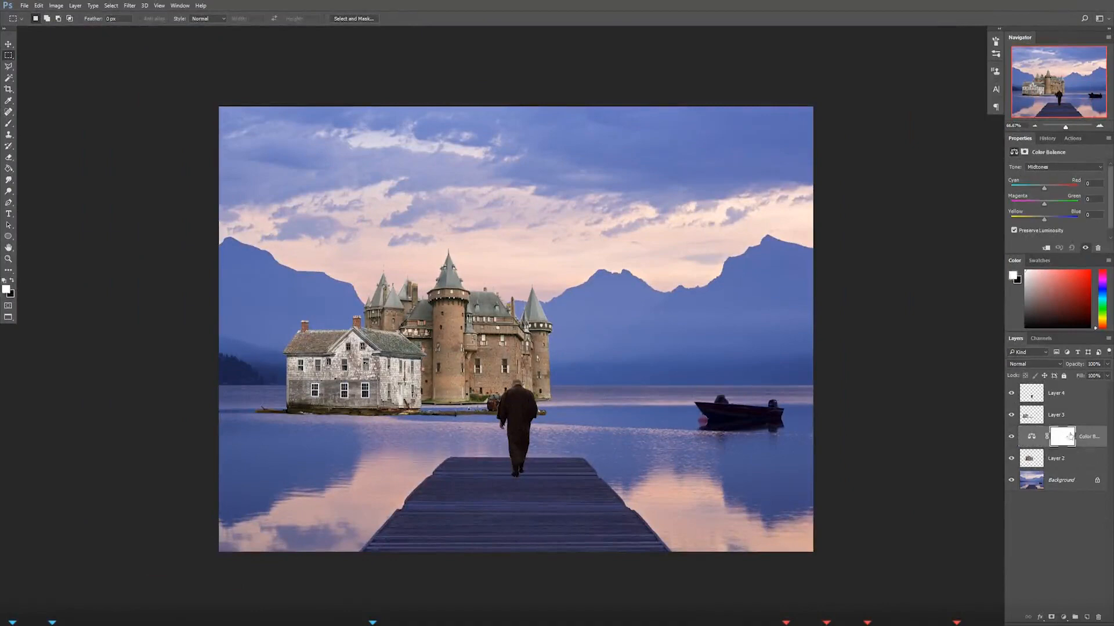
right_click(1062, 435)
right_click(1080, 432)
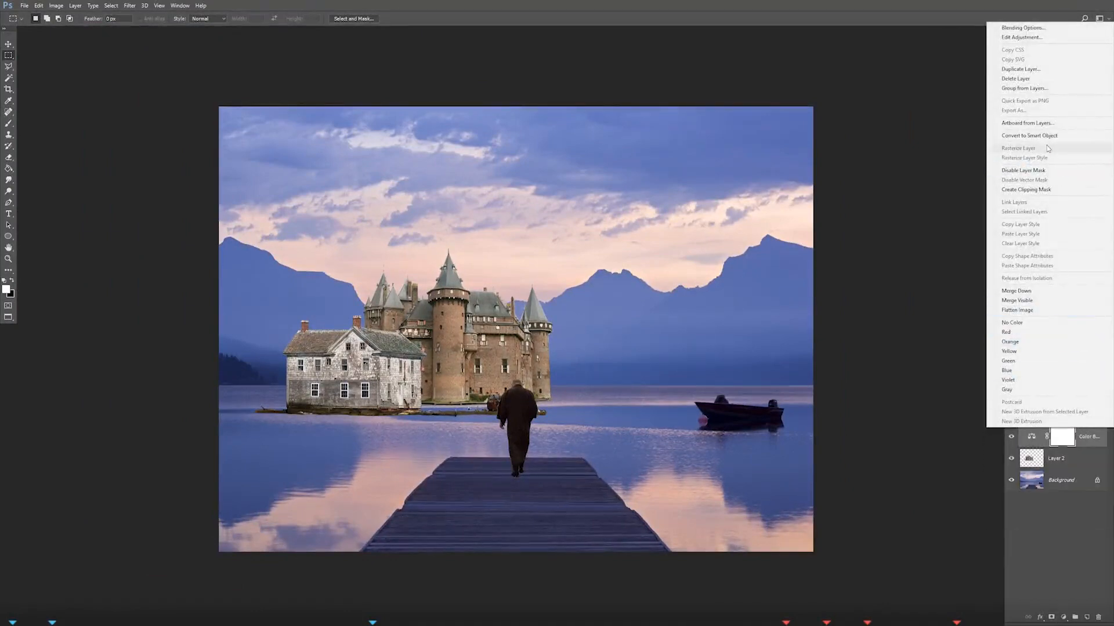
left_click(1042, 193)
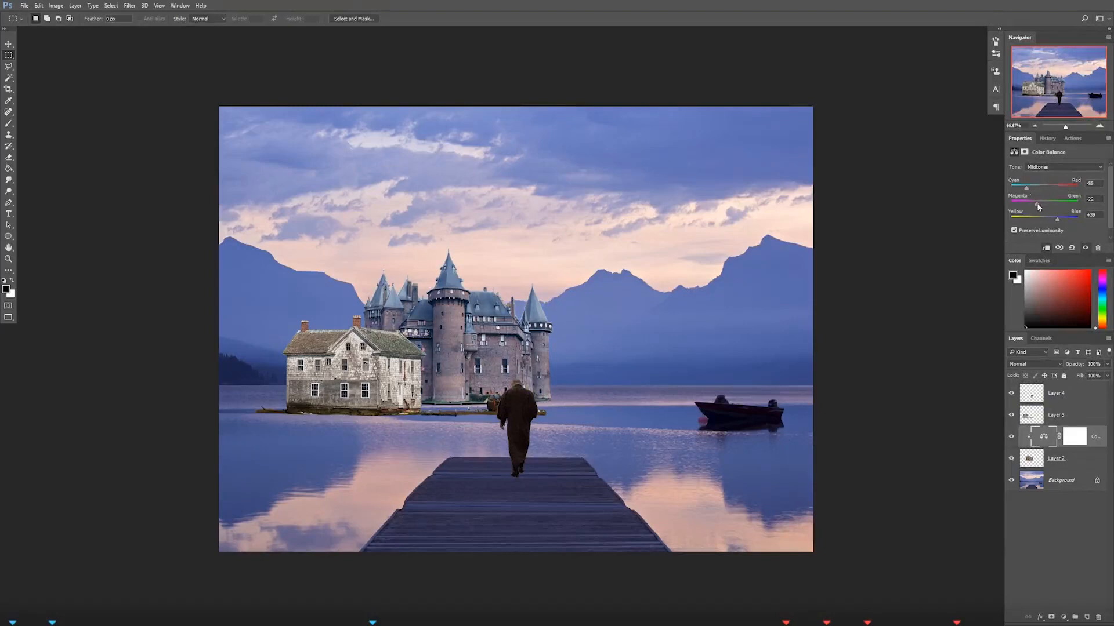
Step: Add a Hue/Saturation adjustment clipped to the castle layer and lower its lightness to -41
left_click(1078, 469)
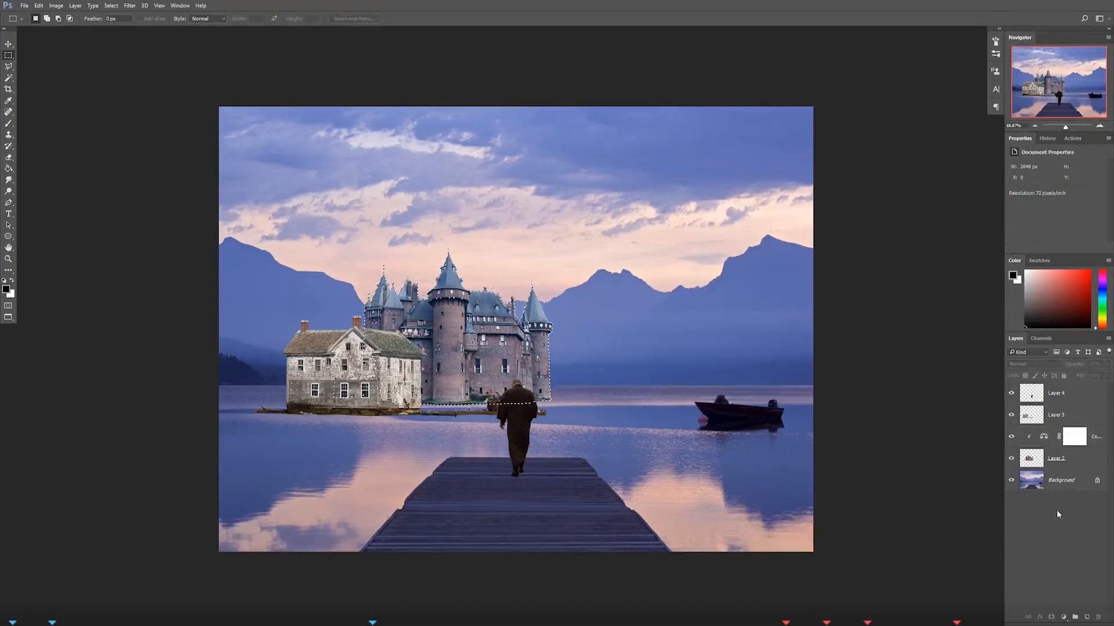
left_click(1064, 617)
left_click(1058, 513)
mouse_move(1068, 437)
left_mouse_down()
mouse_move(1070, 447)
mouse_move(1061, 438)
left_mouse_up()
right_click(1069, 436)
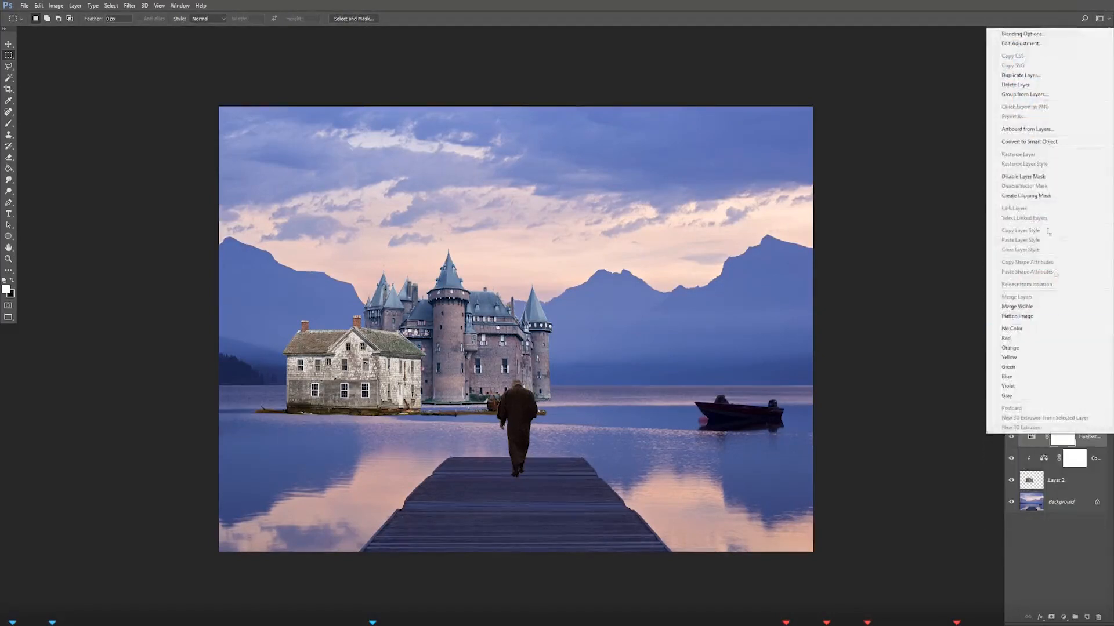
left_click(1049, 195)
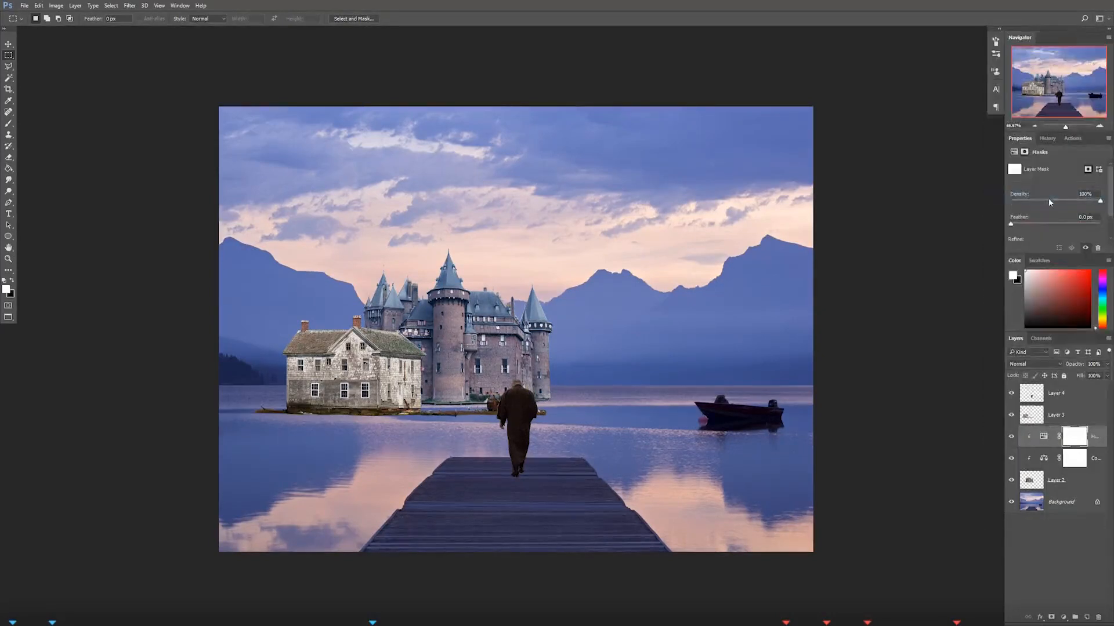
left_click(1043, 436)
left_click_drag(1055, 233, 1042, 235)
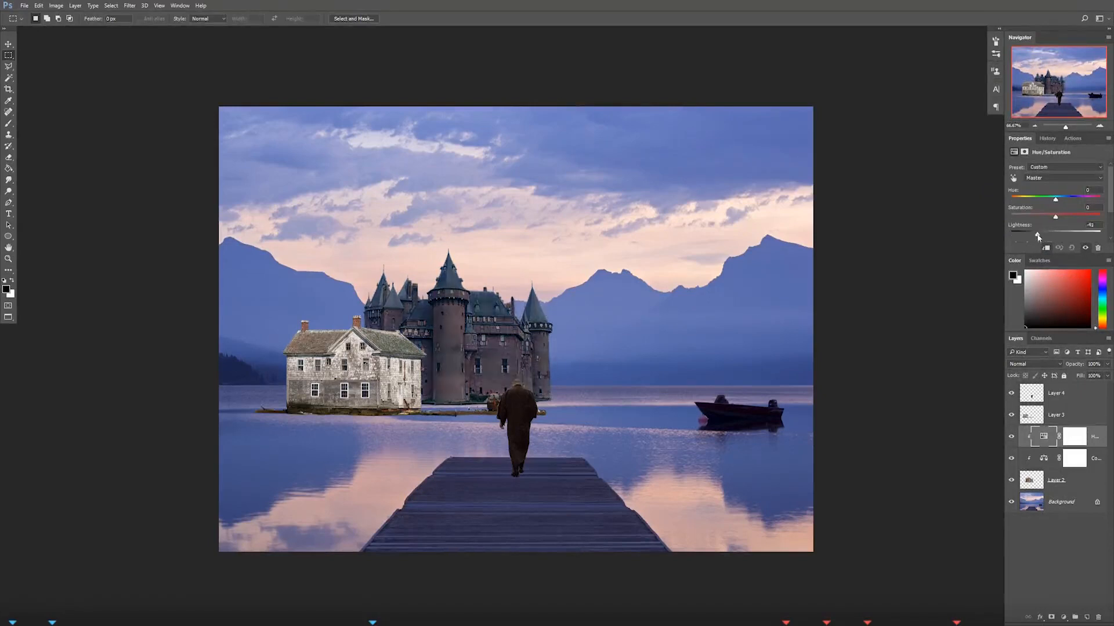
Step: Fine-tune the castle's Color Balance adjustment in the shadows and highlights
left_click(1043, 458)
left_click(1044, 167)
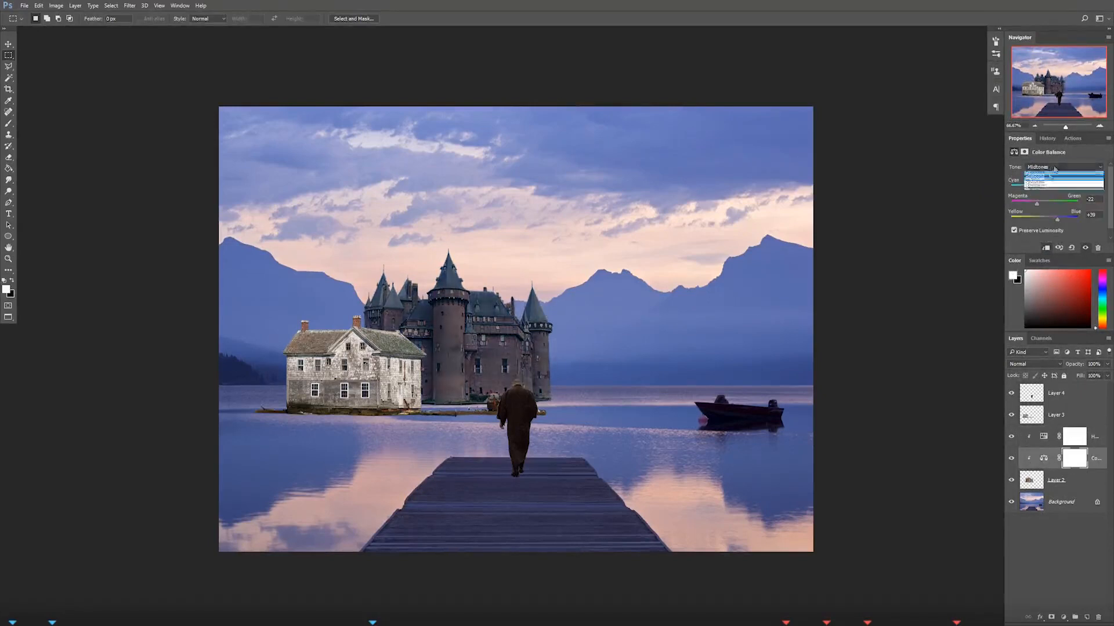
left_click(1044, 176)
mouse_move(1044, 203)
left_mouse_down()
mouse_move(1030, 203)
mouse_move(1044, 188)
mouse_move(1052, 203)
mouse_move(1033, 235)
mouse_move(1053, 200)
left_mouse_up()
left_click(1044, 167)
left_click(1043, 189)
Step: Shift the hue in the castle's Hue/Saturation adjustment, set saturation to -22 and darken the lightness further
left_click(1063, 436)
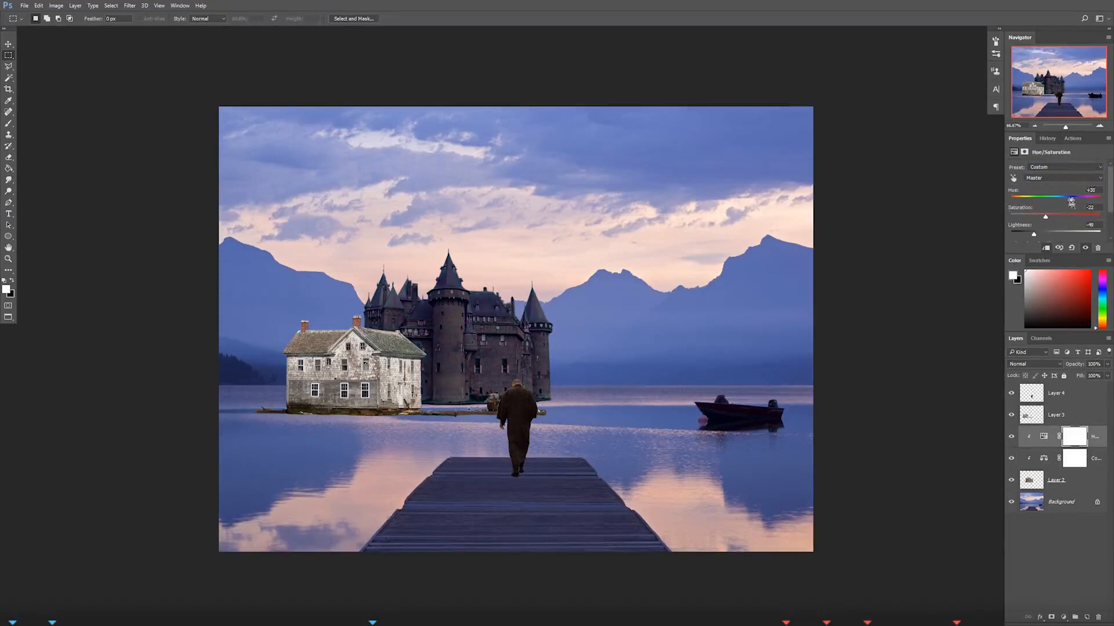
Step: Shift the castle's Color Balance midtones to cyan -63, magenta -46 and blue +100, and set its Hue/Saturation to saturation -41 and lightness -40
left_click(1045, 459)
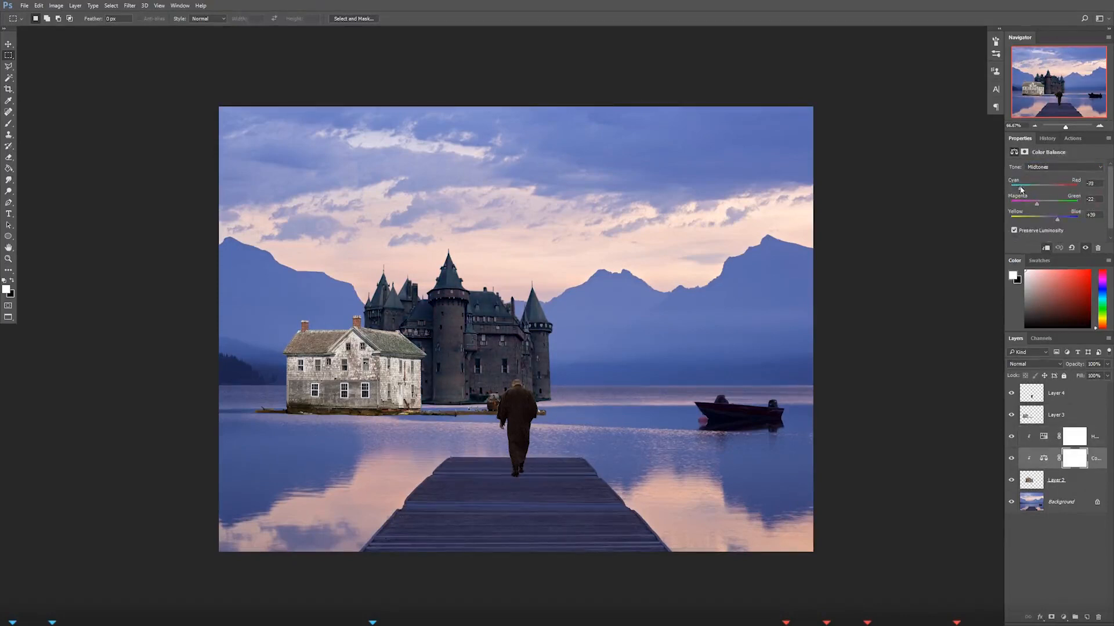
left_click_drag(1039, 205, 1027, 207)
left_click(1036, 440)
left_click_drag(1037, 235, 1039, 235)
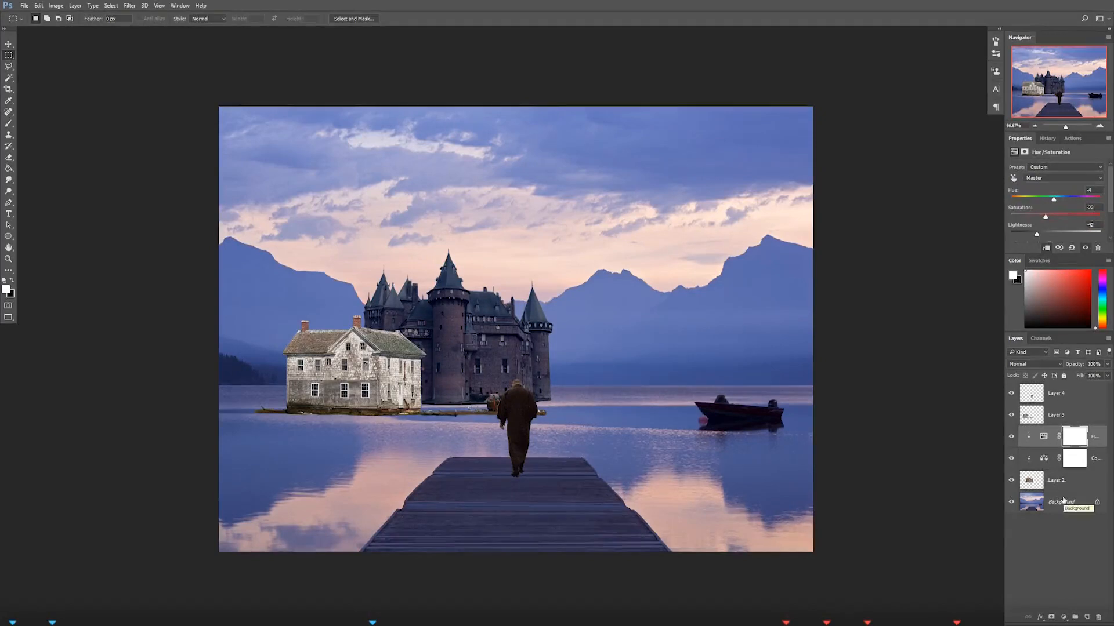
left_click_drag(1037, 234, 1037, 218)
left_click_drag(1054, 201, 1057, 205)
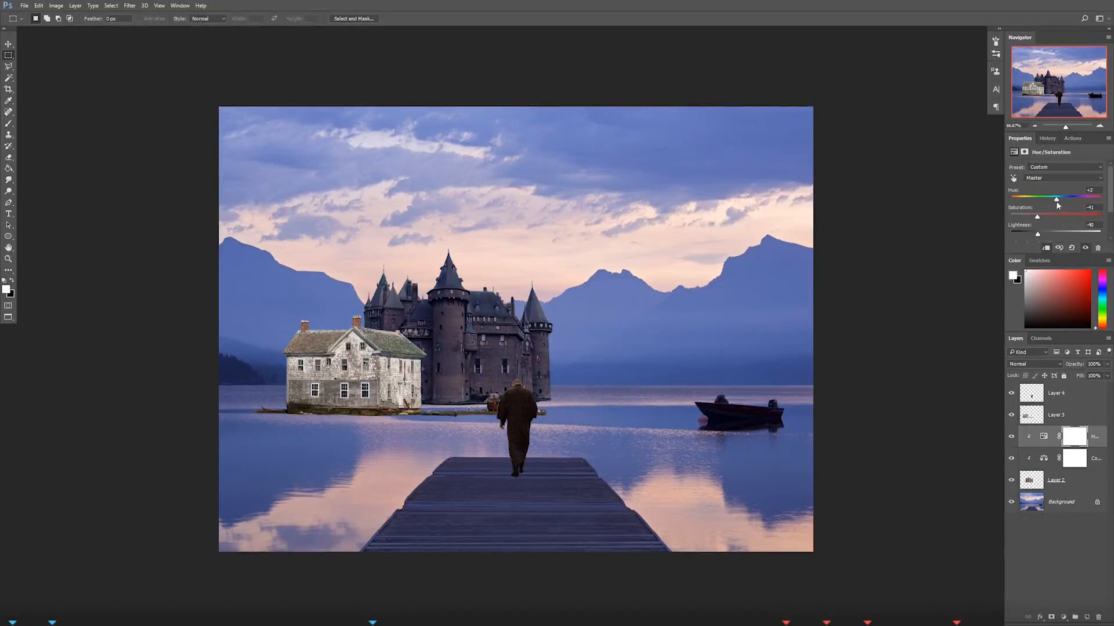
Step: Rebalance the castle's Color Balance across the tonal ranges, with the midtones at cyan -70, magenta -38 and blue +100
left_click(1043, 453)
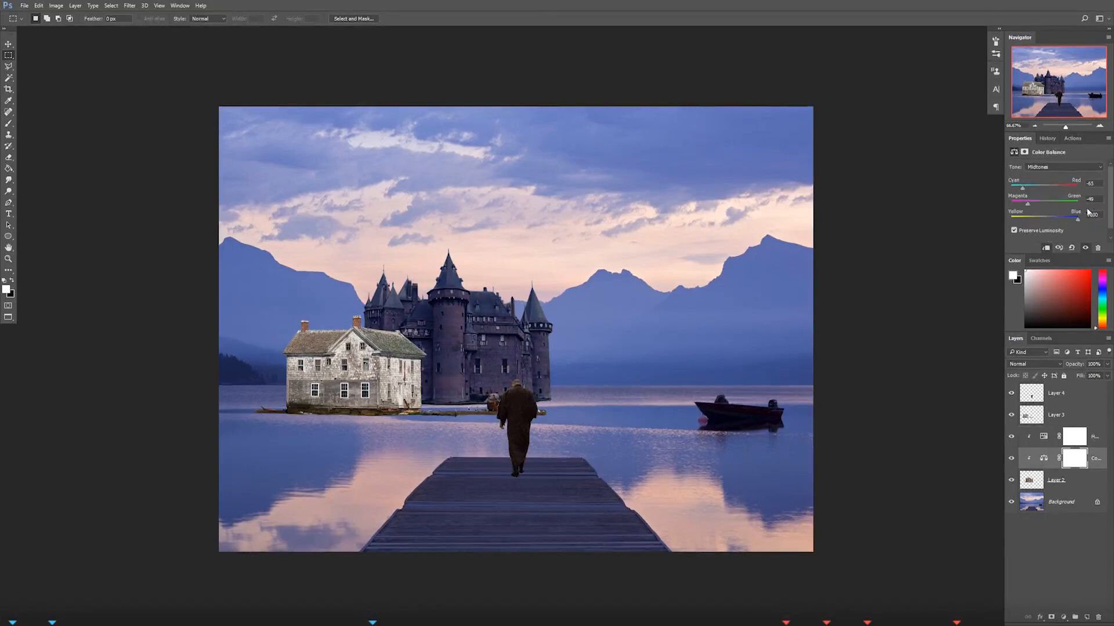
left_click(1058, 167)
left_click(1051, 184)
left_click_drag(1027, 204, 1042, 204)
left_click(1041, 167)
left_click(1048, 188)
left_click(1048, 167)
left_click(1044, 172)
mouse_move(1024, 191)
left_mouse_down()
mouse_move(1034, 204)
mouse_move(1037, 186)
left_mouse_up()
Step: Duplicate the castle's Hue/Saturation and Color Balance layers, place the copies above the old house layer, and clip them to it
left_click(1074, 436)
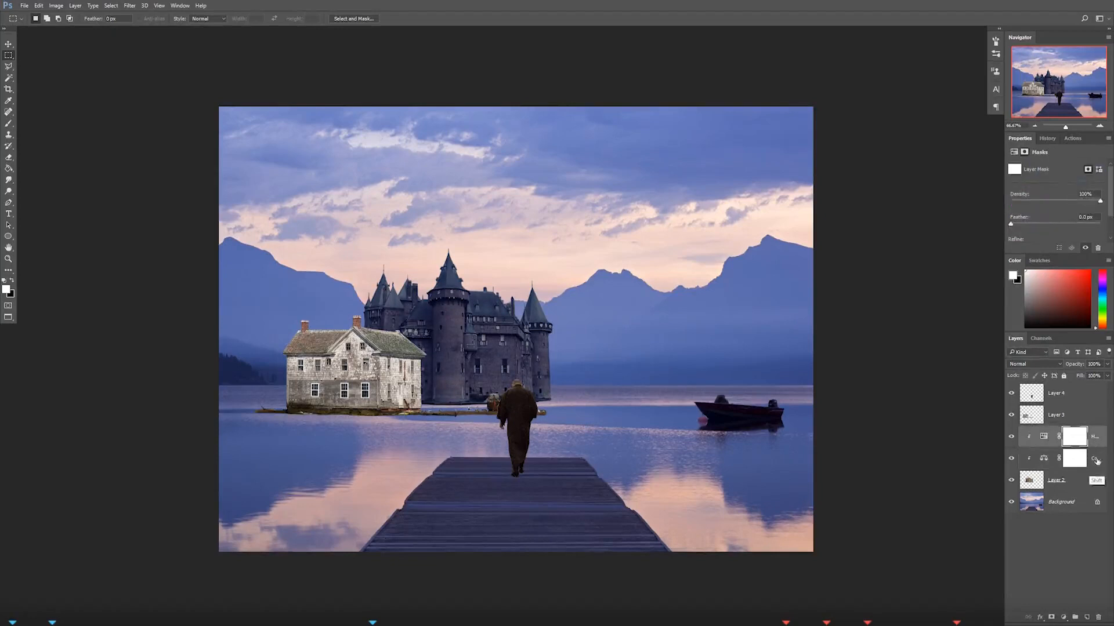
left_click(1097, 462, "shift")
right_click(1076, 430)
right_click(1098, 429)
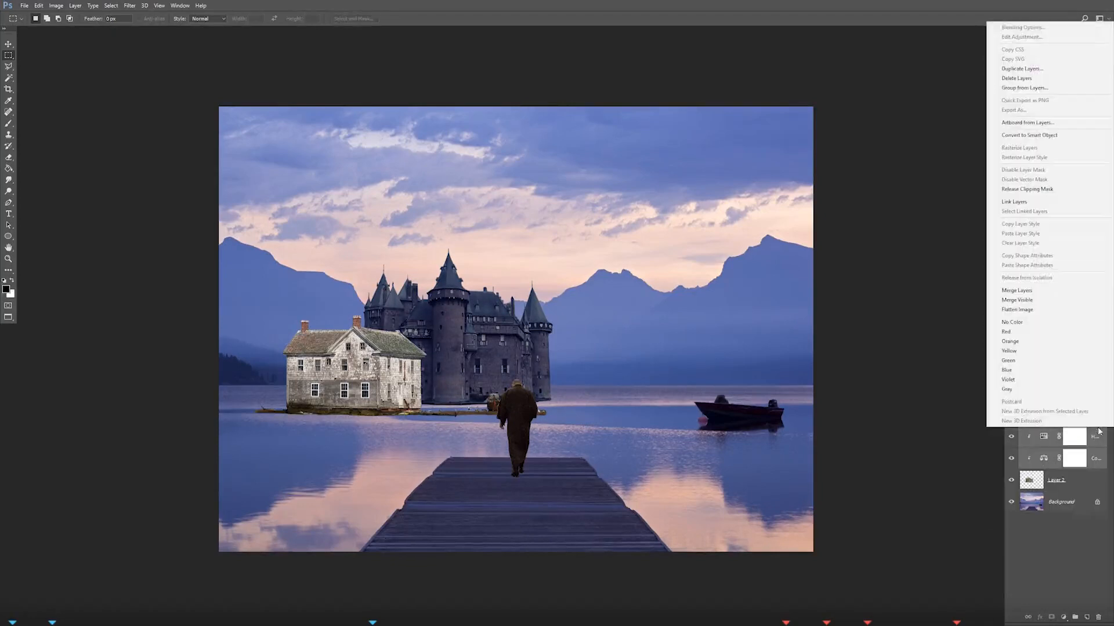
left_click(1041, 69)
left_click(631, 196)
left_click_drag(1076, 443, 1041, 406)
right_click(1074, 418)
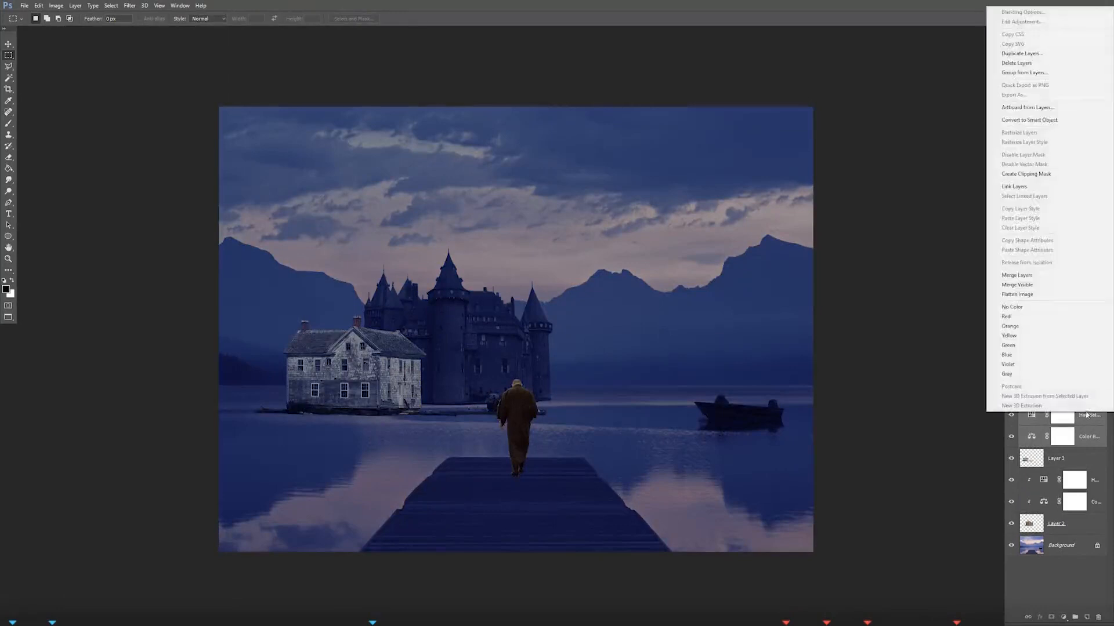
left_click(1032, 176)
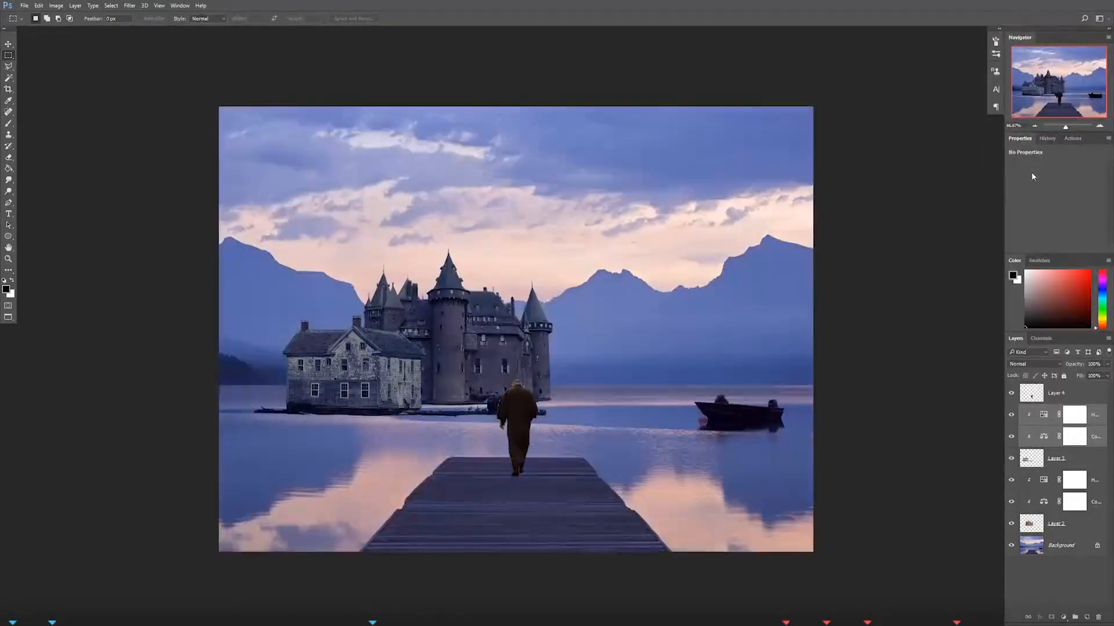
Step: Toggle the house layer and its two clipped adjustments off and on to examine the effect of each
left_click(1011, 458)
left_click(1011, 458)
left_click(1011, 436)
left_click(1011, 436)
left_click(1011, 415)
left_click(1011, 415)
Step: Set the house's Hue/Saturation to hue +4 and saturation -20, and adjust its lightness
left_click(1044, 437)
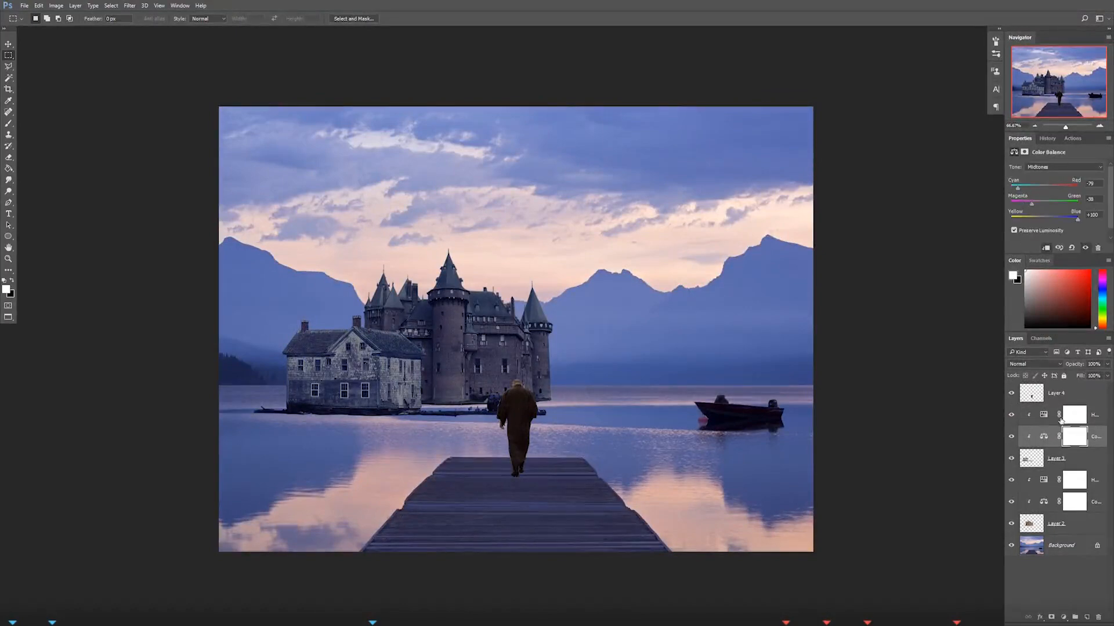
left_click(1061, 419)
left_click_drag(1040, 233, 1058, 201)
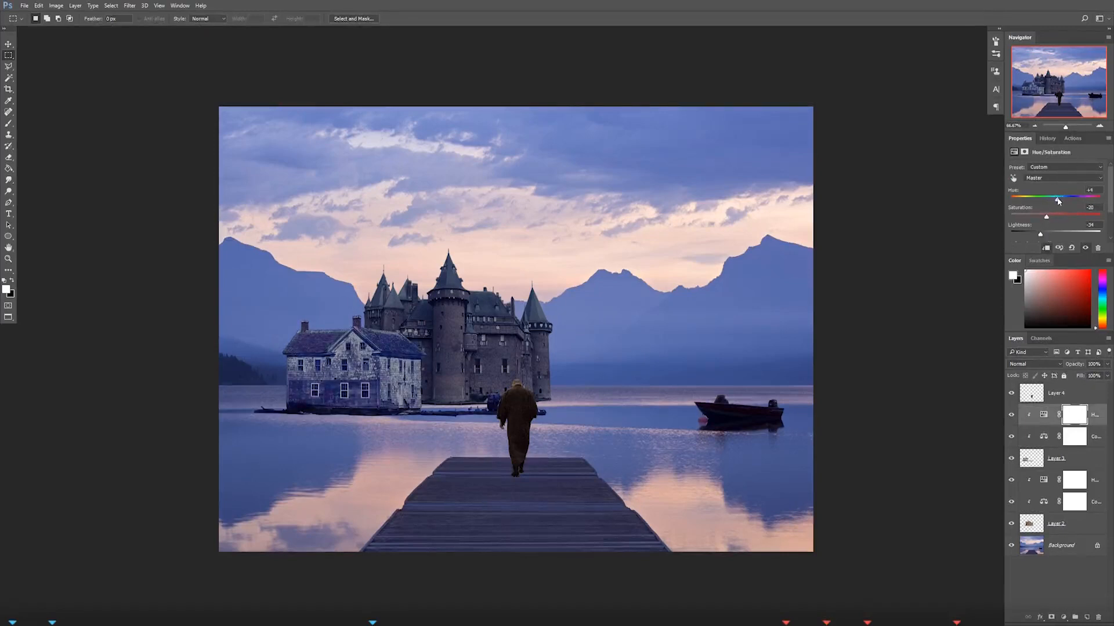
Step: Rebalance the house's Color Balance tones including the midtones, and set its Hue/Saturation to hue -4 and lightness -42
left_click(1053, 438)
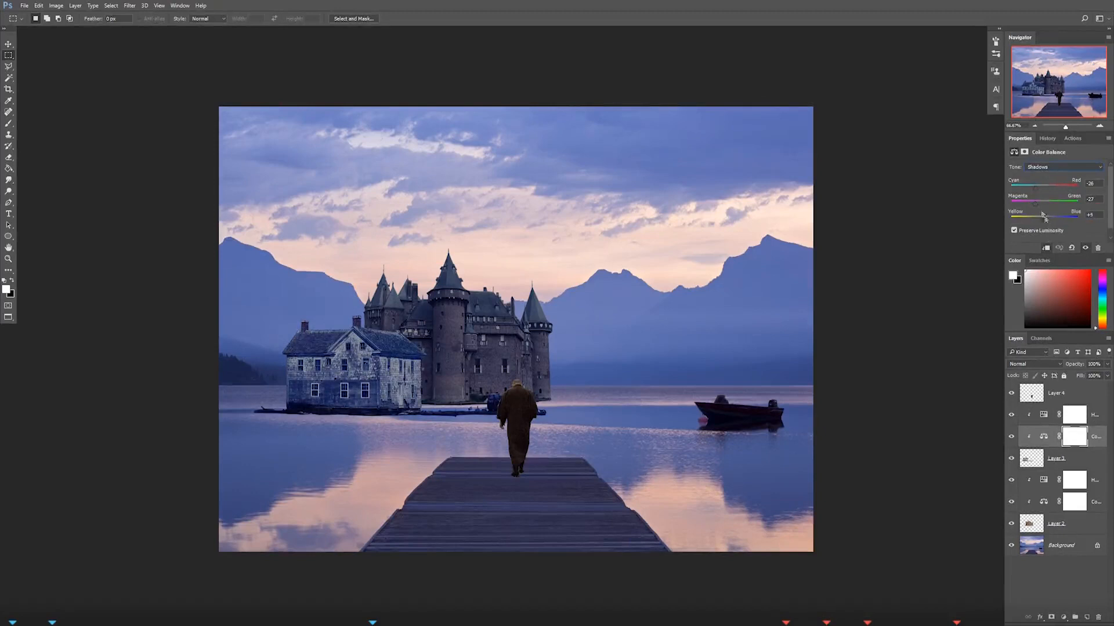
left_click(1061, 167)
left_click(1039, 187)
left_click(1047, 167)
left_click(1046, 182)
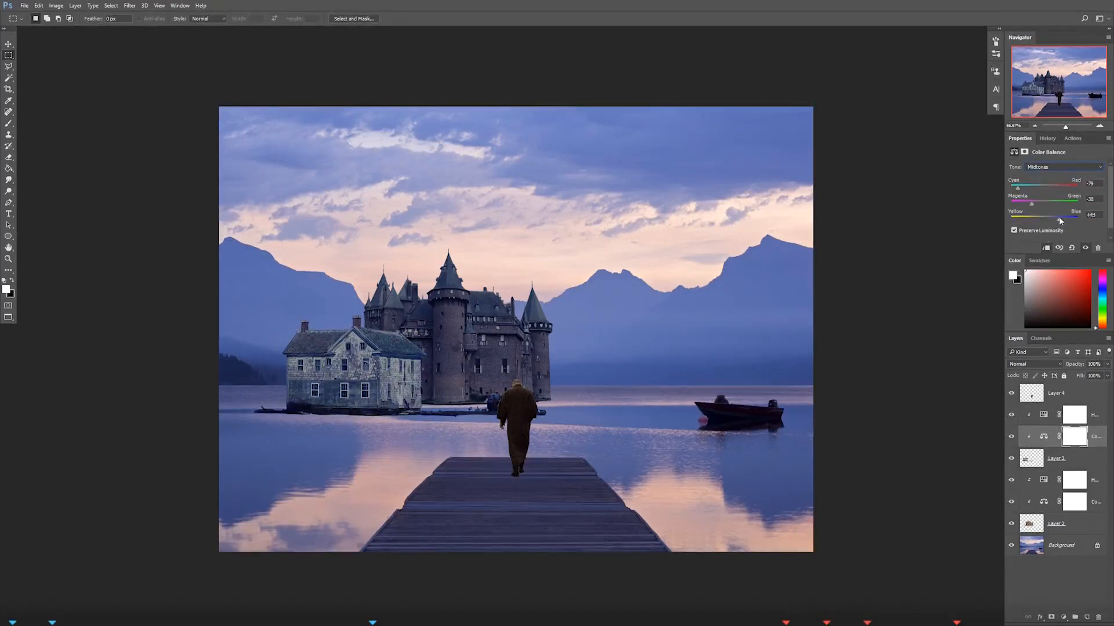
left_click_drag(1024, 190, 1038, 235)
left_click(1044, 415)
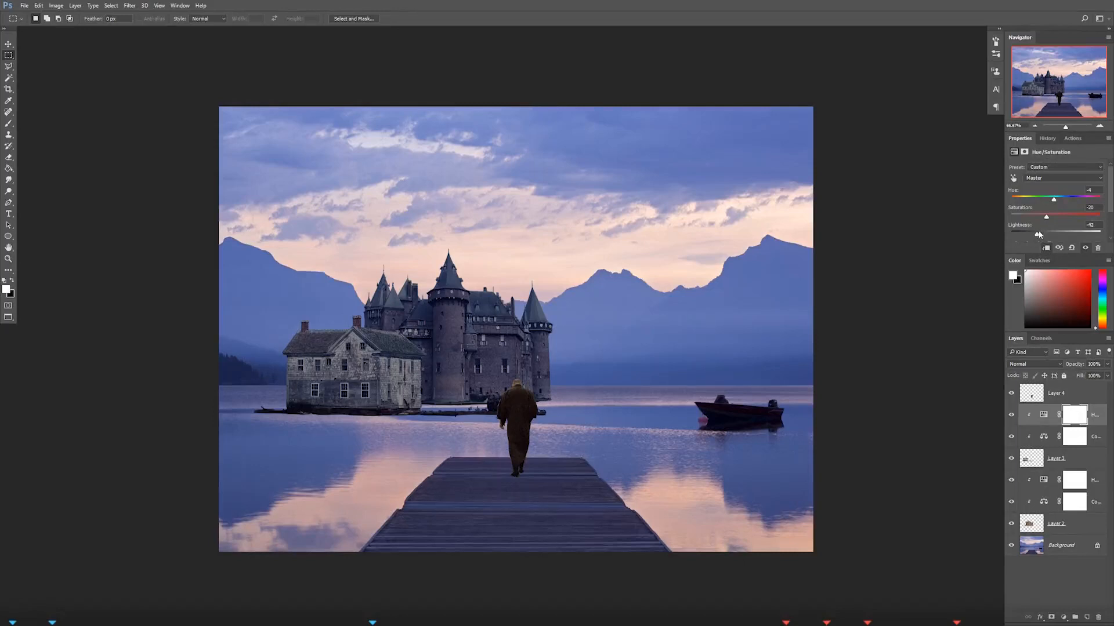
Step: Add a Levels adjustment above the castle's Hue/Saturation layer and clip it to the castle
left_click(1074, 480)
left_click(1064, 617)
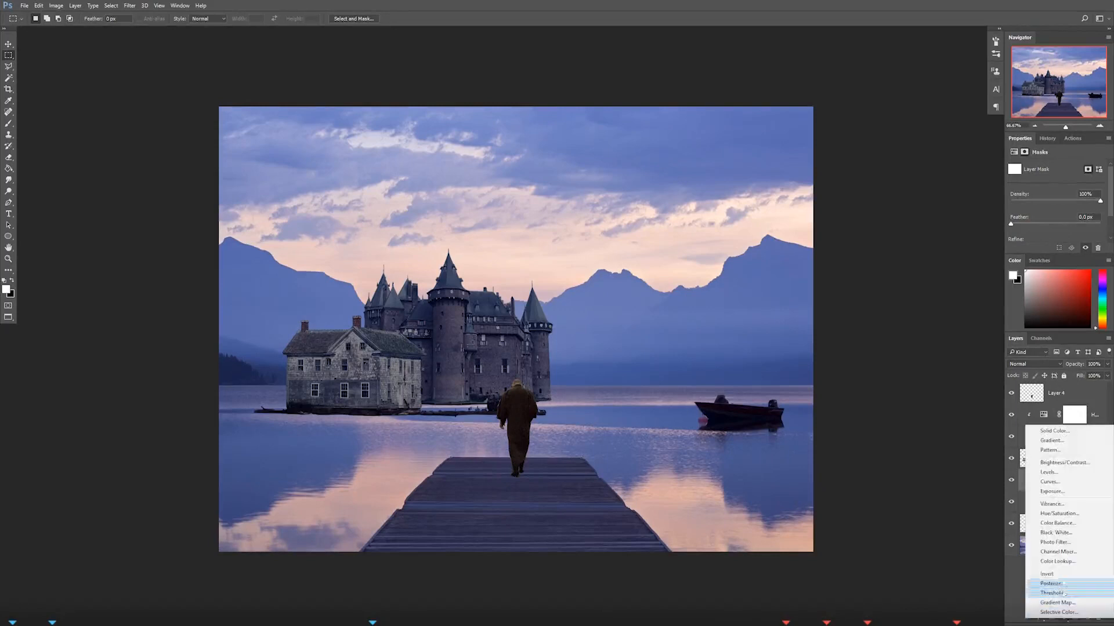
left_click(1050, 473)
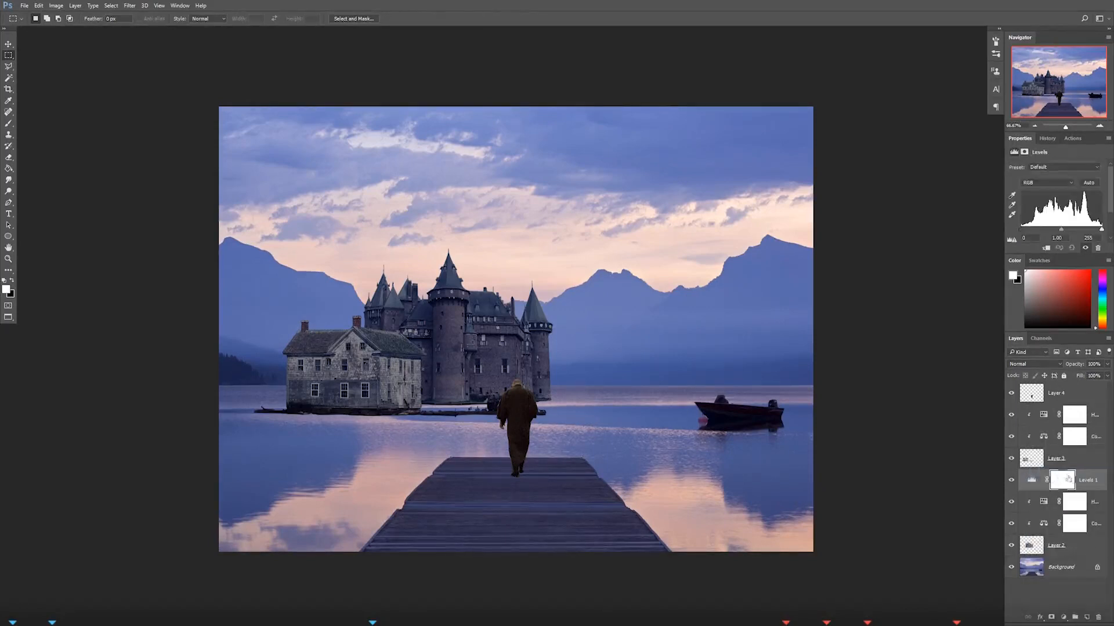
right_click(1069, 480)
left_click(1038, 240)
Step: Try raising the RGB output black level to 18 in the castle's Levels adjustment
key("x")
left_click_drag(1104, 232, 1102, 231)
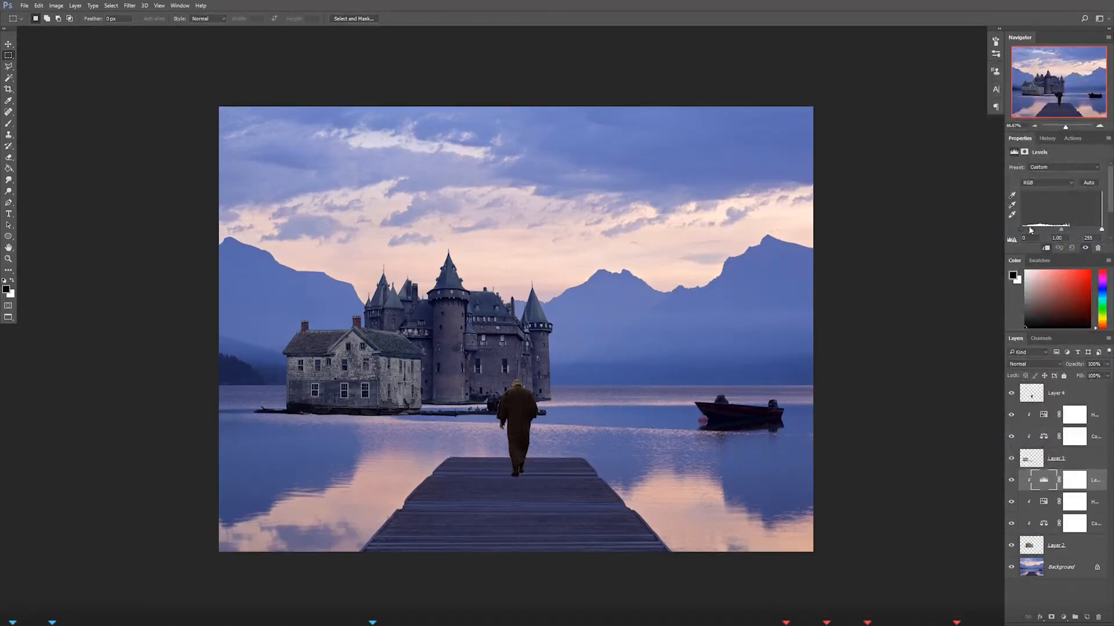
mouse_move(1033, 254)
left_mouse_down()
mouse_move(1036, 279)
mouse_move(1026, 255)
left_mouse_up()
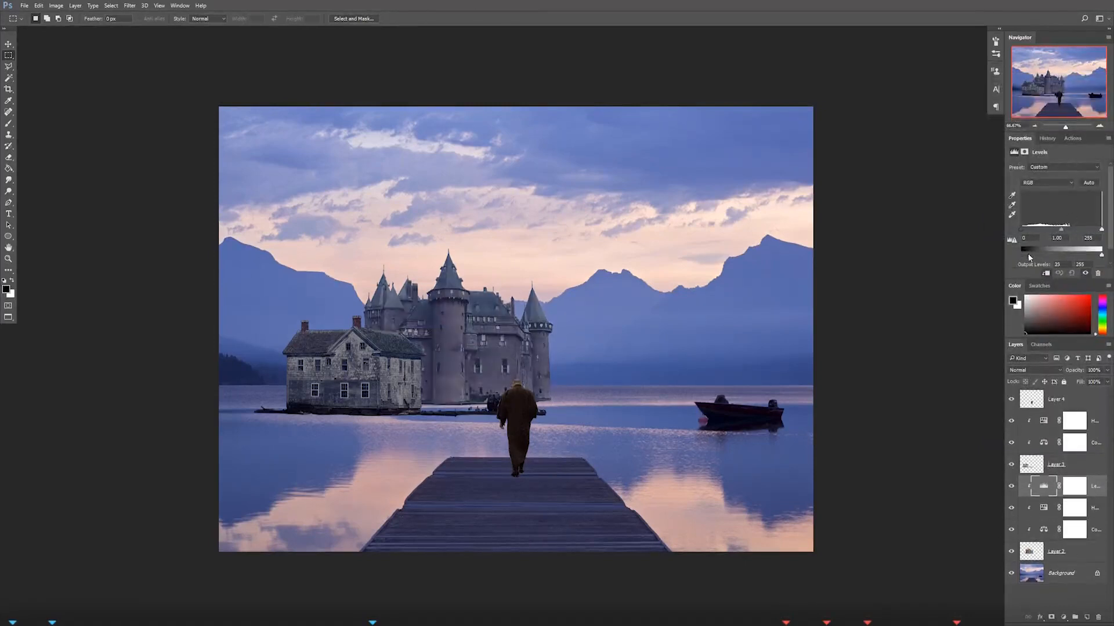
left_click_drag(1102, 256, 1095, 257)
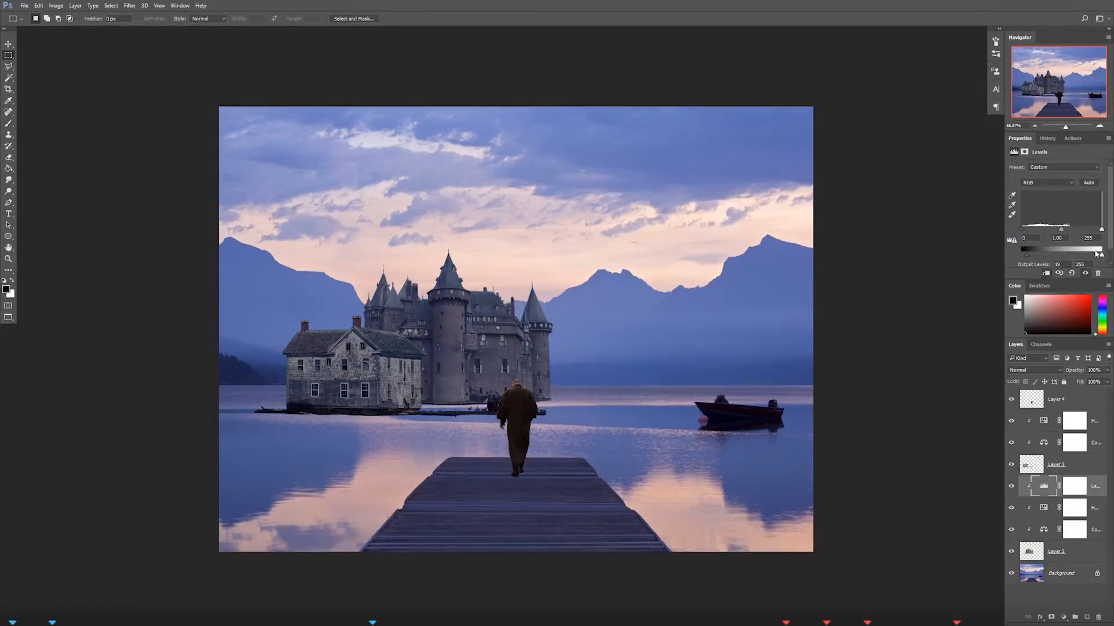
Step: Set the Blue channel output levels of the castle's Levels adjustment to 27 and 229
left_click(1049, 186)
left_click(1042, 208)
left_click_drag(1022, 255, 1028, 256)
left_click_drag(1097, 257, 1033, 258)
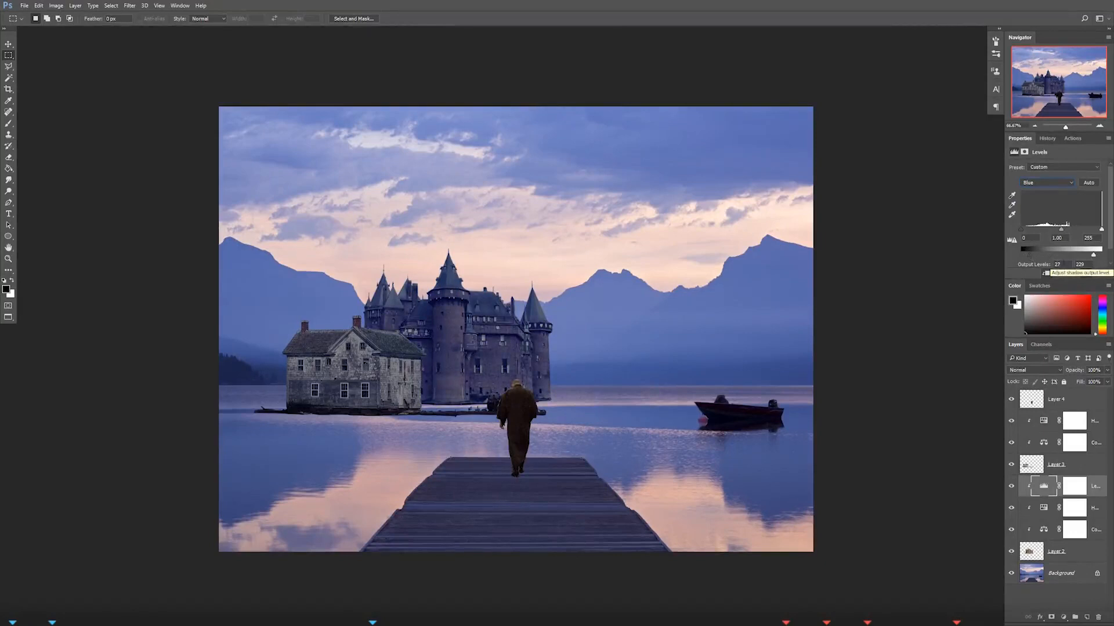
Step: Duplicate the castle's Levels layer, move the copy above the house's adjustments, and clip it to the house
right_click(1092, 484)
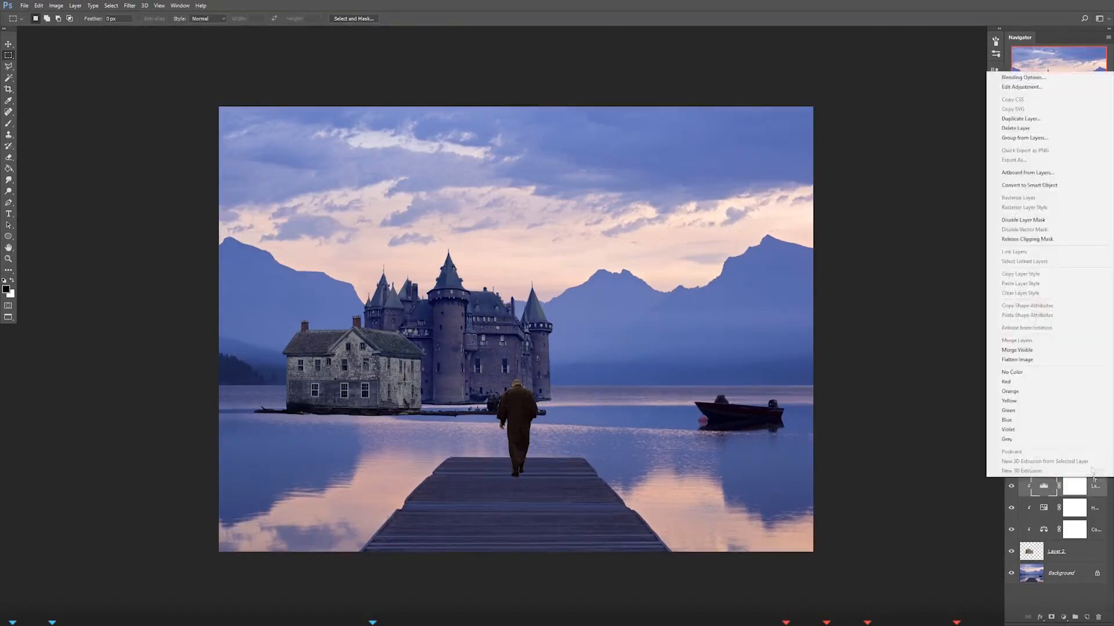
left_click(1035, 119)
left_click(640, 193)
left_click_drag(1058, 490, 1063, 417)
right_click(1063, 419)
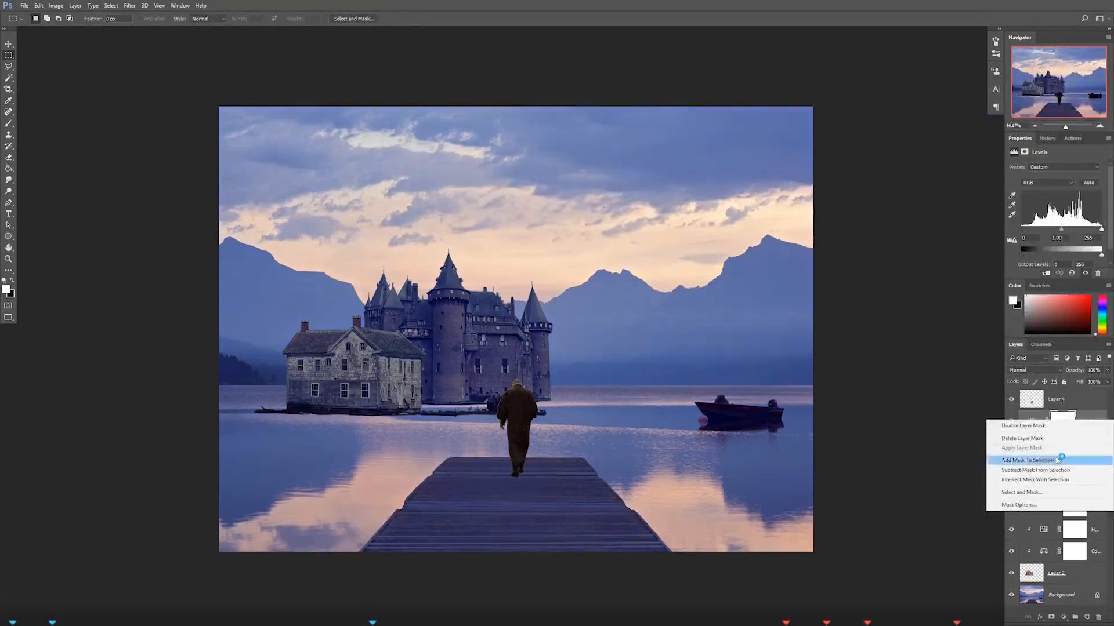
right_click(1090, 416)
left_click(1029, 176)
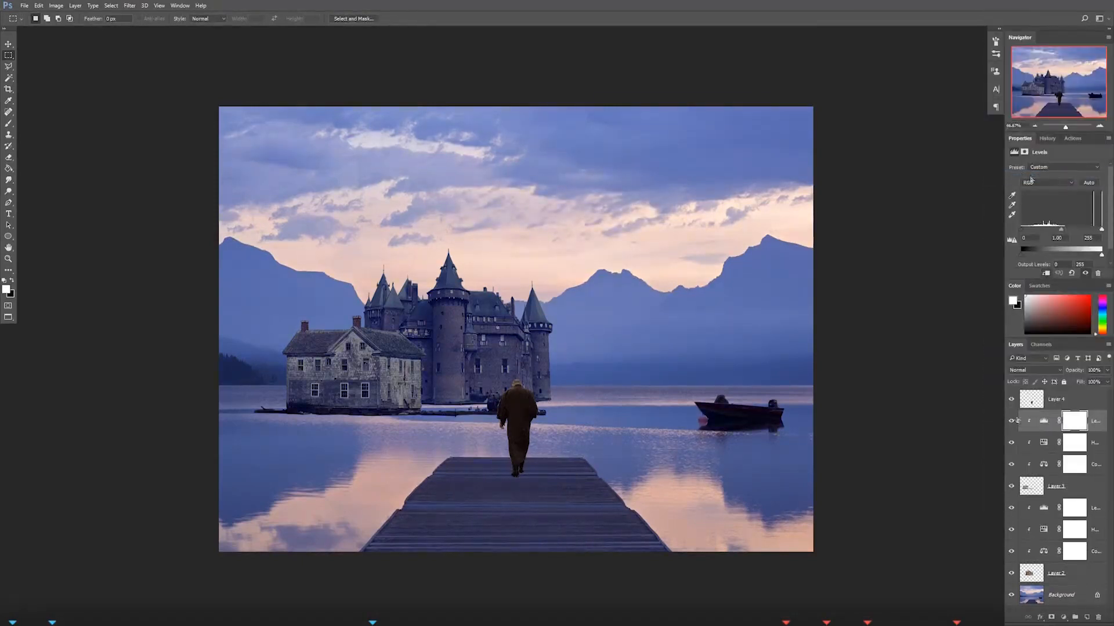
Step: Fine-tune the RGB input levels in the house's Levels copy
key("x")
scroll(1098, 258, "down", 1)
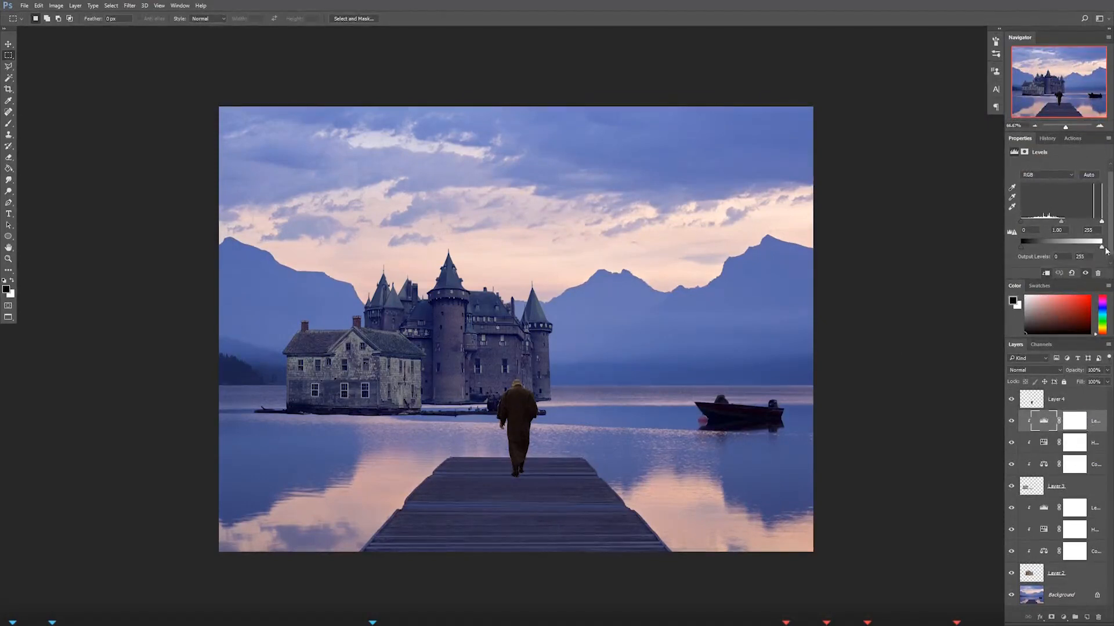
left_click_drag(1101, 221, 1063, 223)
Step: Add a Color Balance adjustment above the walking man's layer and clip it to him
left_click(1036, 399)
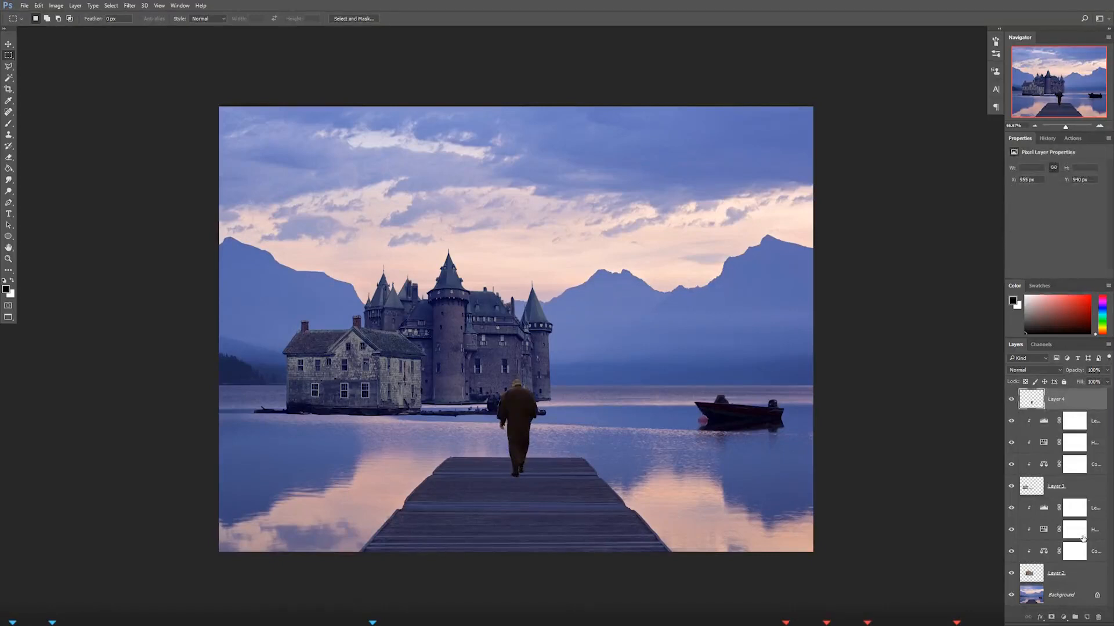
left_click(1063, 617)
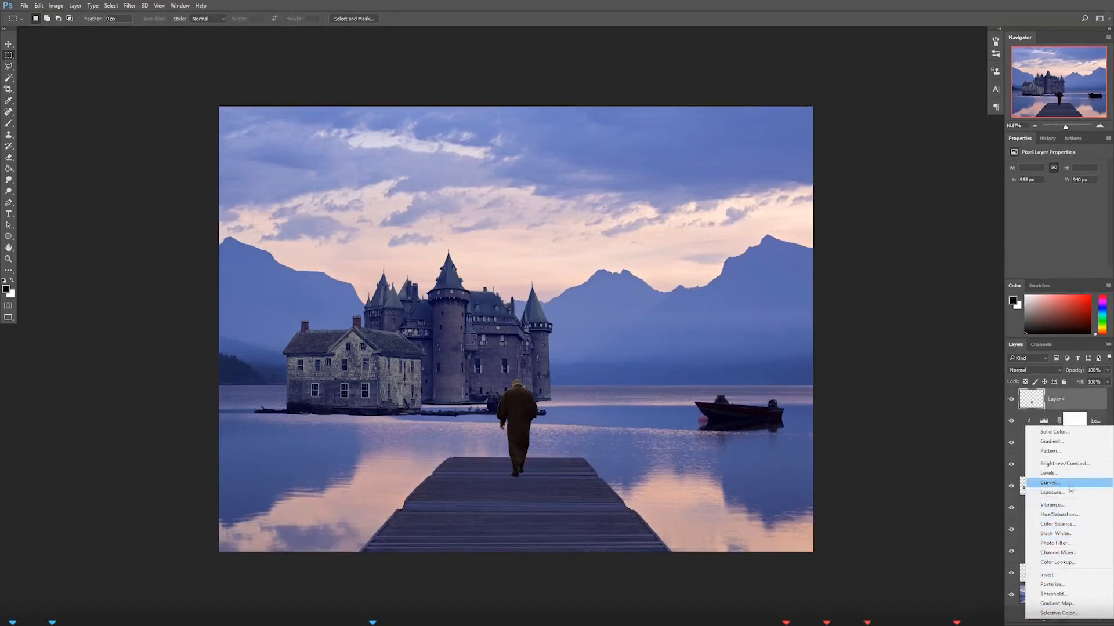
left_click(1065, 525)
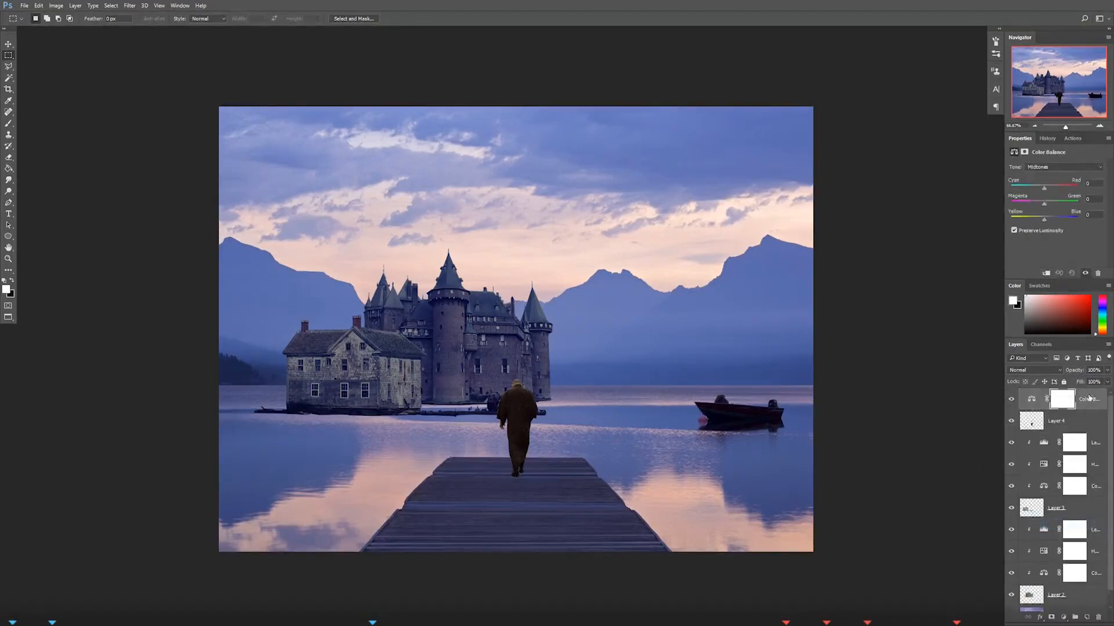
right_click(1085, 399)
left_click(1015, 390)
Step: Shift the man's Color Balance toward cyan and magenta, adjusting both midtones and highlights
left_click_drag(1044, 220, 1018, 188)
left_click(1061, 167)
left_click(1044, 192)
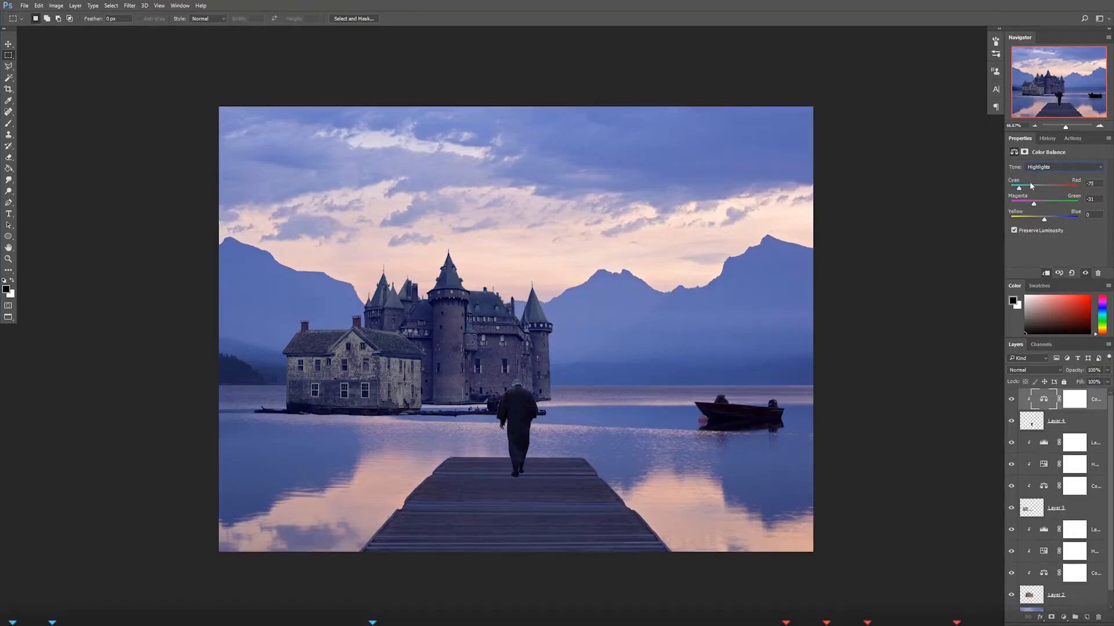
mouse_move(1044, 219)
left_mouse_down()
mouse_move(1063, 220)
mouse_move(1041, 221)
left_mouse_up()
Step: Set the house's midtones to cyan -71, magenta -56 and blue +62, and its Hue/Saturation to saturation -27 and lightness -37
left_click(1064, 486)
left_click_drag(1017, 190, 1020, 189)
left_click_drag(1035, 204, 1066, 222)
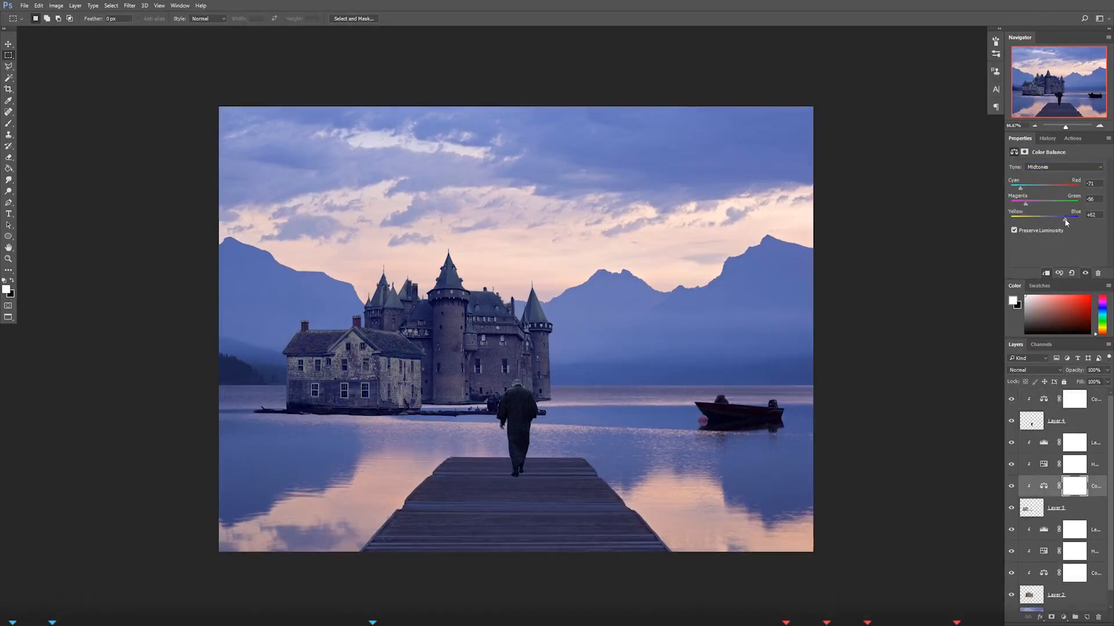
left_click(1048, 464)
mouse_move(1037, 234)
left_mouse_down()
mouse_move(1066, 219)
mouse_move(1040, 219)
left_mouse_up()
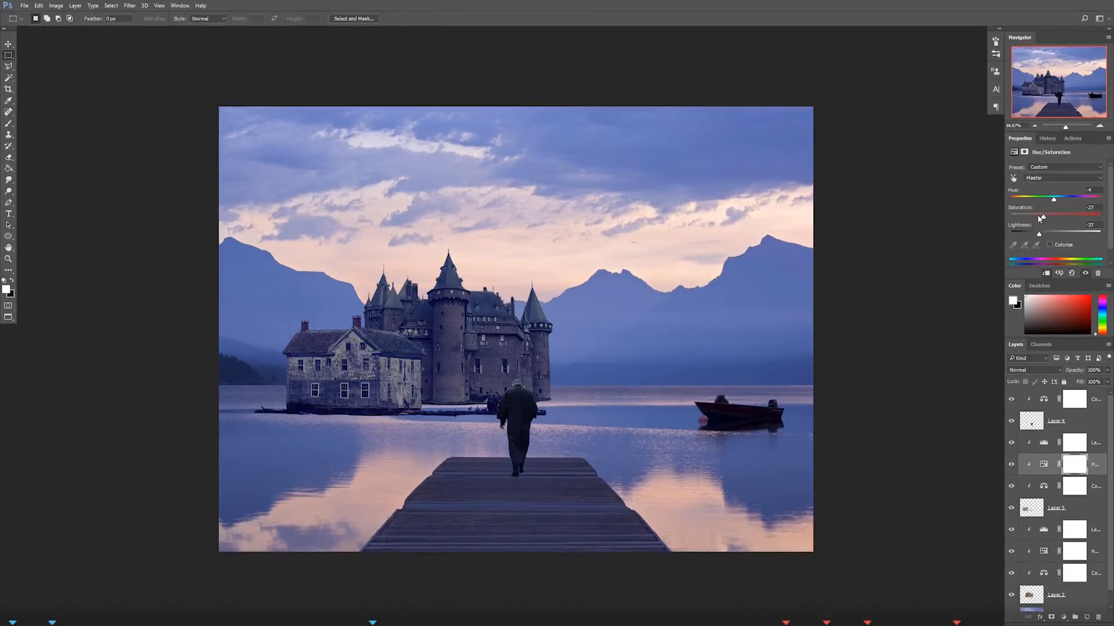
Step: Set the RGB output levels of the castle's Levels adjustment to 30 and 245
left_click(1047, 533)
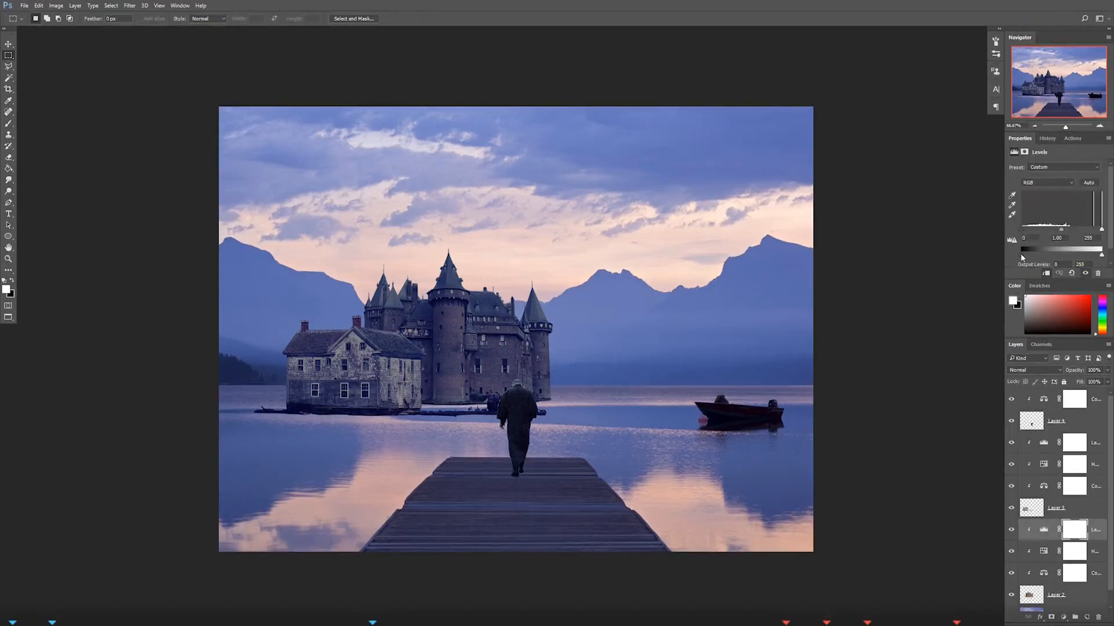
left_click_drag(1024, 256, 1026, 255)
left_click_drag(1101, 255, 1098, 255)
left_click_drag(1025, 256, 1035, 258)
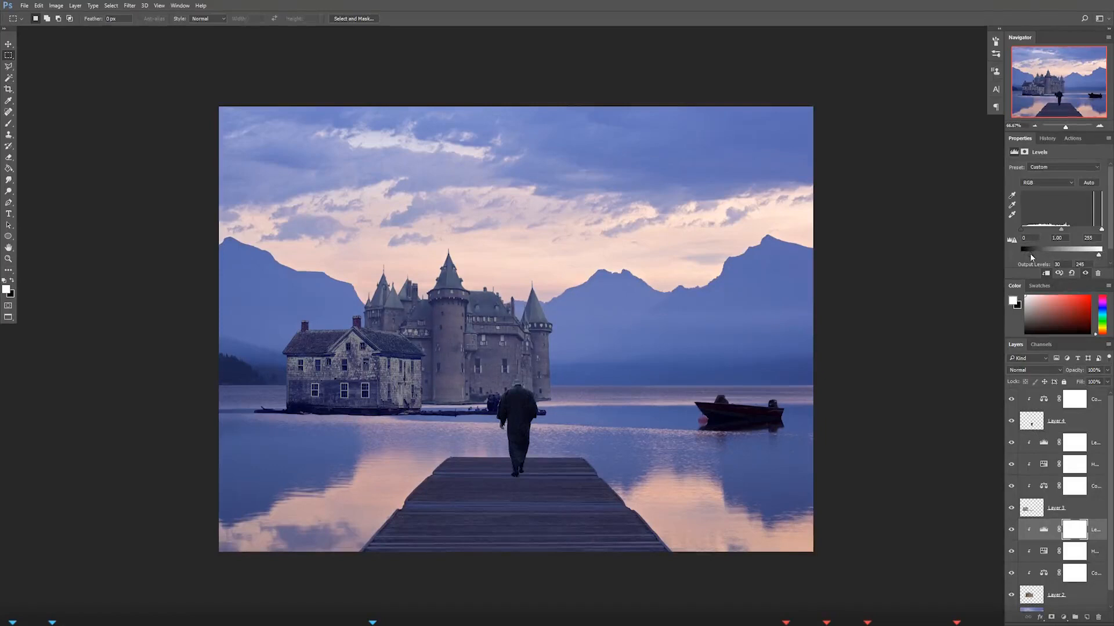
Step: Set the castle's midtone cyan to -87, rebalance its magenta, and refine the lightness and hue in its Hue/Saturation layer
left_click(1042, 574)
left_click_drag(1022, 188, 1017, 204)
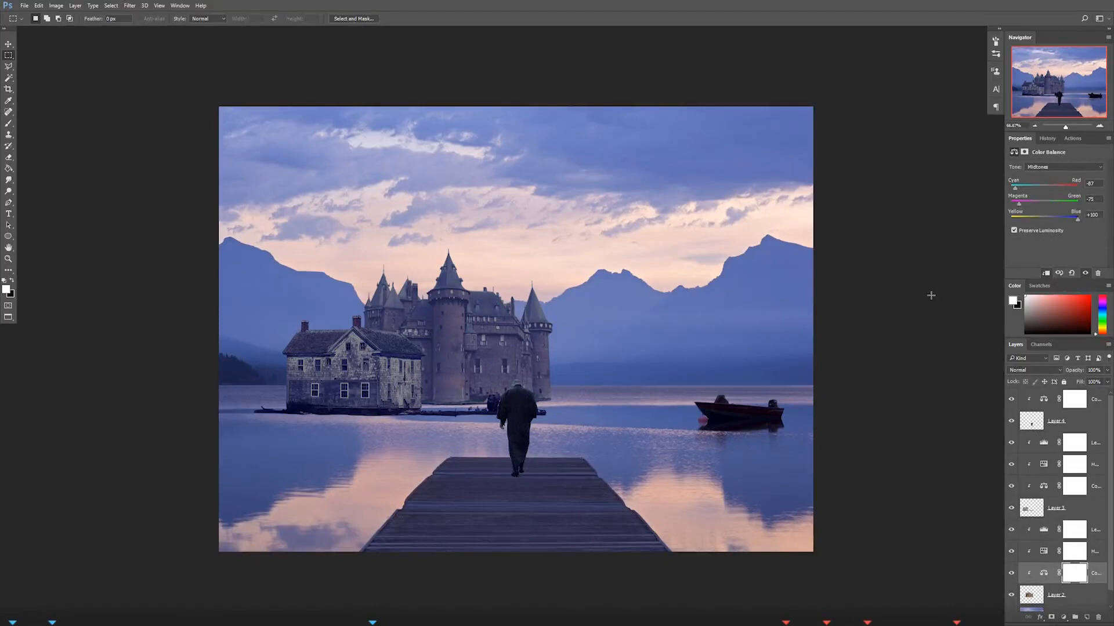
left_click(1044, 549)
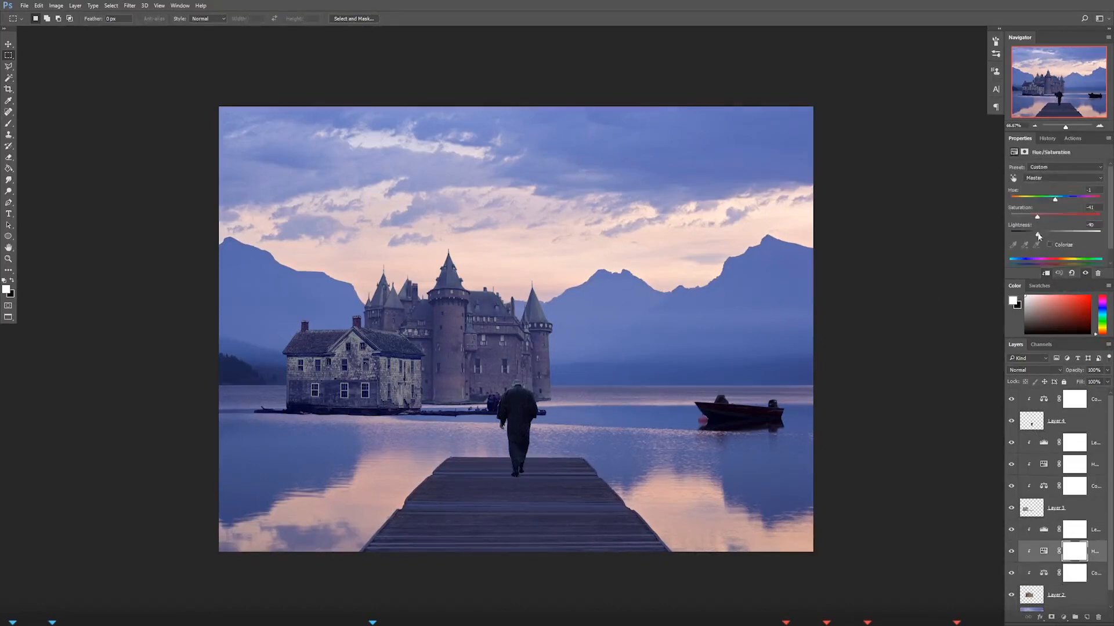
left_click_drag(1035, 237, 1054, 205)
left_click(1044, 573)
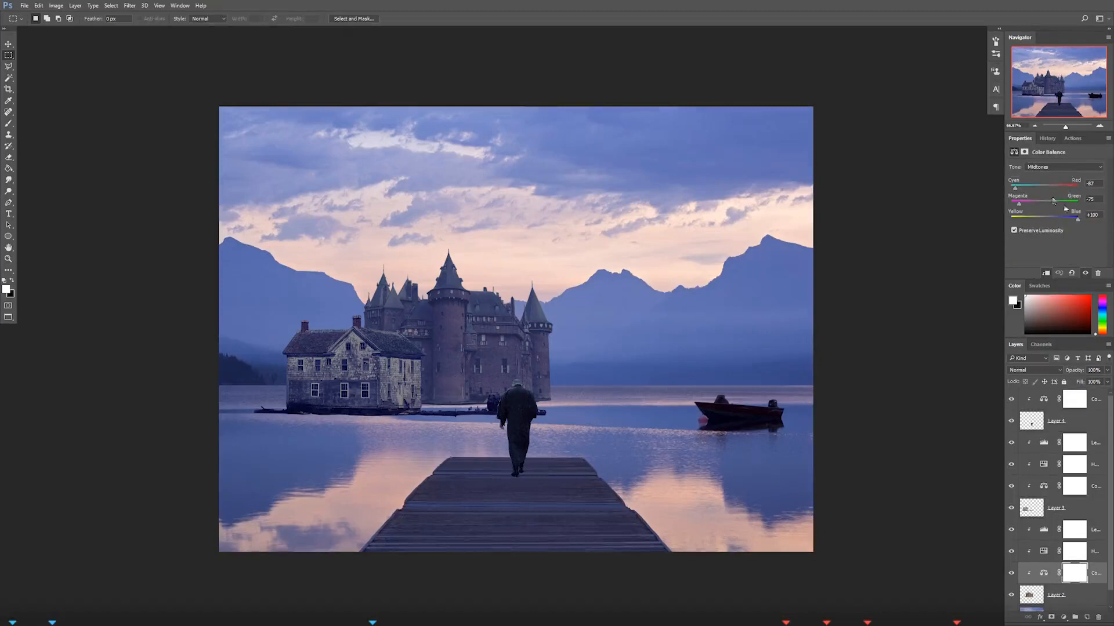
left_click_drag(1031, 206, 1032, 205)
Step: Duplicate the castle layer so a second copy is available for its water reflection
left_click(1038, 596)
scroll(1038, 592, "down", 2)
right_click(1038, 577)
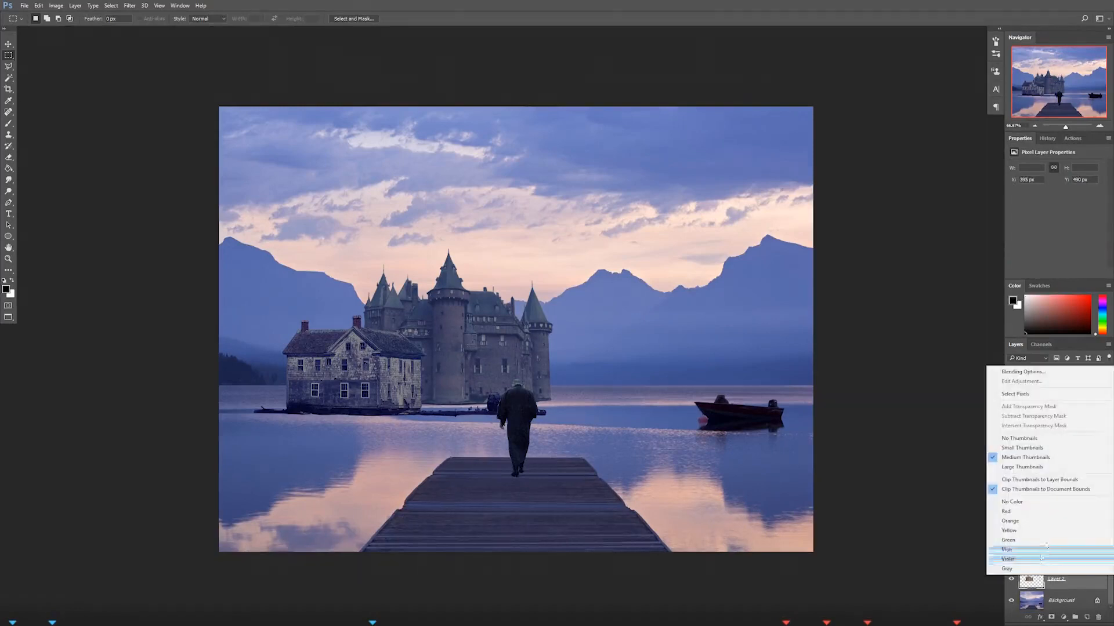
left_click(1037, 577)
key("ctrl+j")
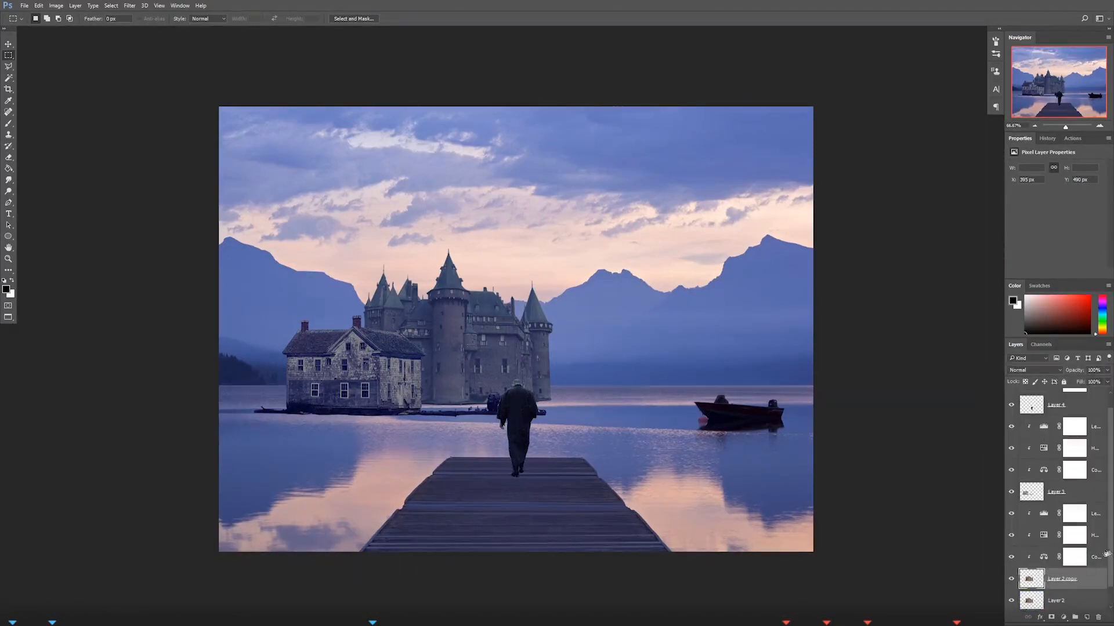
scroll(1085, 558, "down", 1)
left_click_drag(1066, 563, 1060, 582)
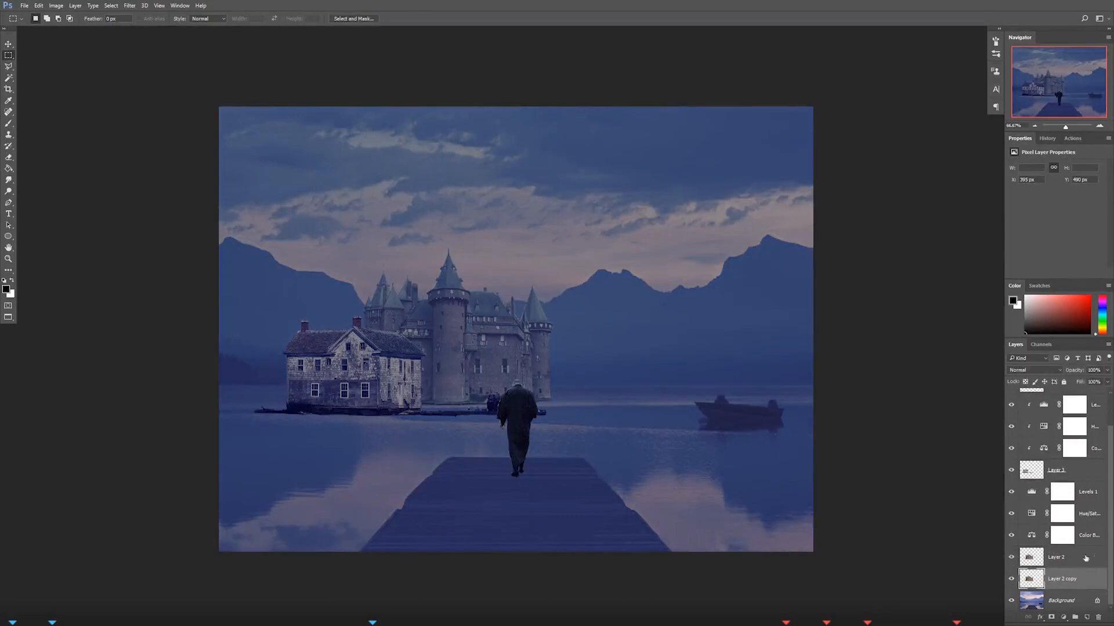
key("ctrl+z")
Step: Rename the upper castle copy "Castle" and the lower one "Castle reflections"
double_click(1061, 557)
type("Castle")
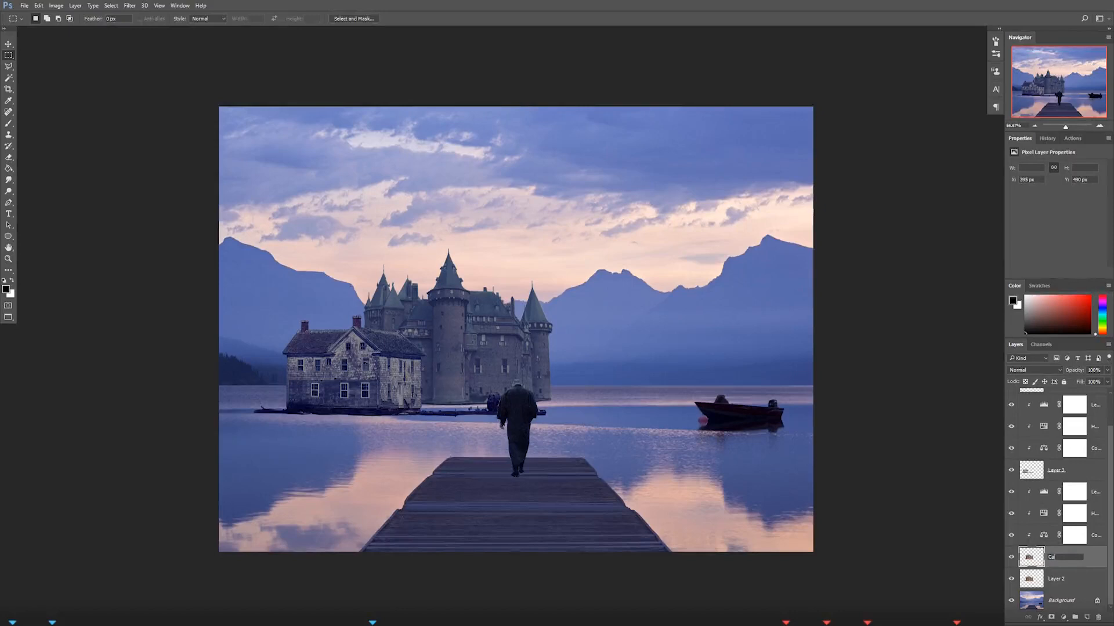
key("Return")
double_click(1055, 581)
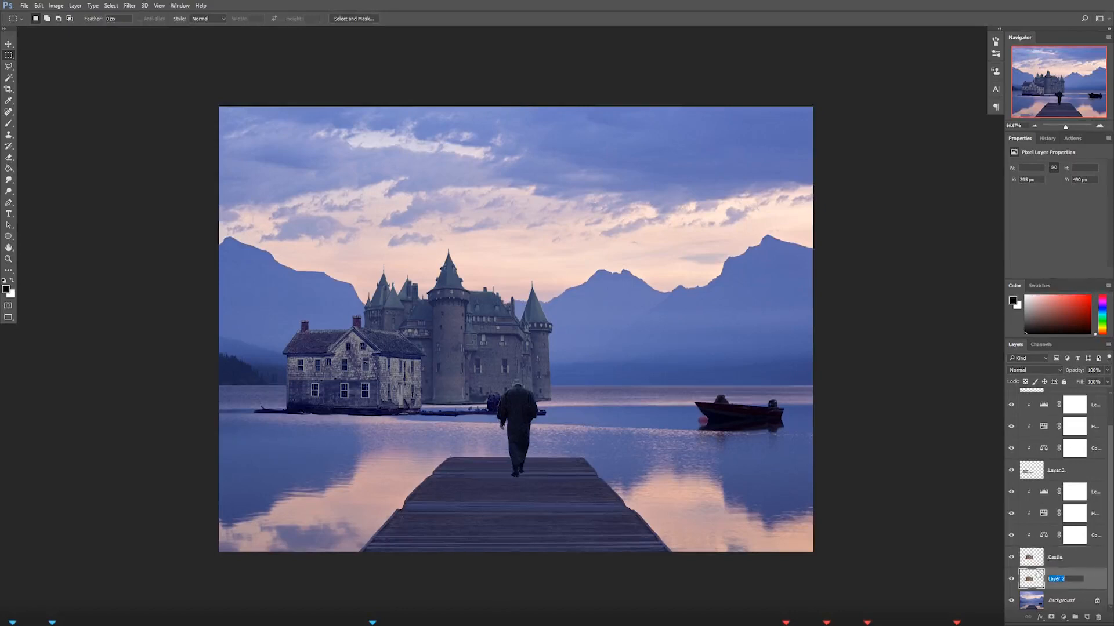
type("Castle reflections")
key("Return")
Step: Duplicate the old house layer, naming the upper copy "House" and the lower one "HouseReflections"
left_click(1085, 473)
key("ctrl+j")
double_click(1067, 470)
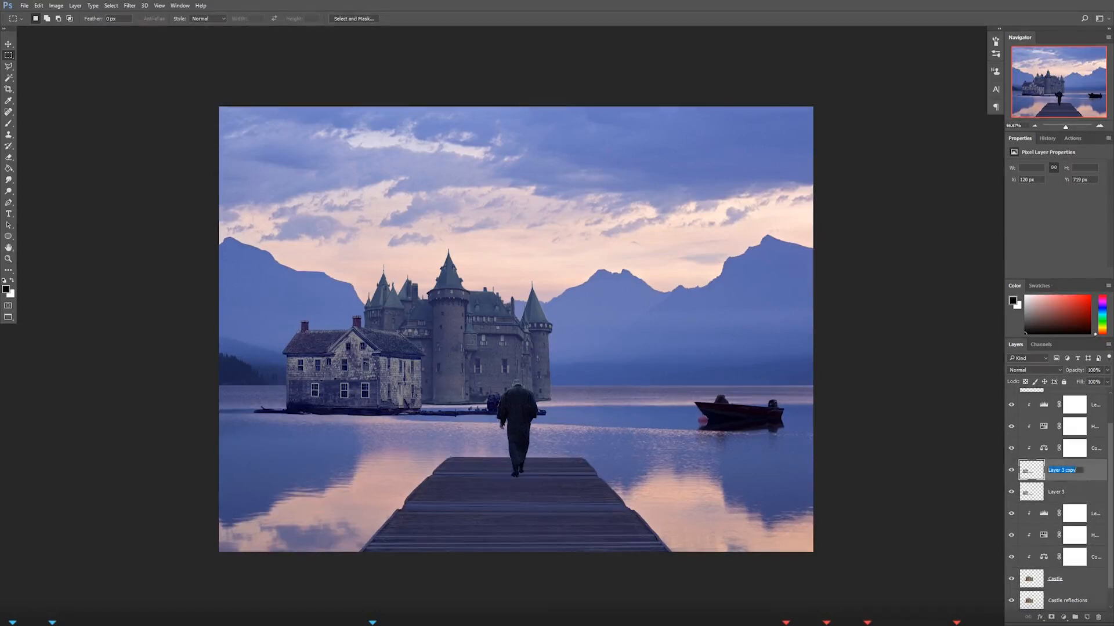
type("House")
key("Return")
double_click(1056, 492)
type("HouseReflections")
key("Return")
Step: Flip the HouseReflections layer vertically and move it directly beneath the house onto the water
scroll(1111, 497, "up", 1)
key("ctrl+t")
right_click(447, 375)
left_click(464, 515)
left_click_drag(458, 351, 418, 479)
key("Return")
Step: Trim the flipped house above the waterline, and squash the reflection to a shorter height
key("m")
left_click_drag(219, 337, 609, 412)
key("ctrl+d")
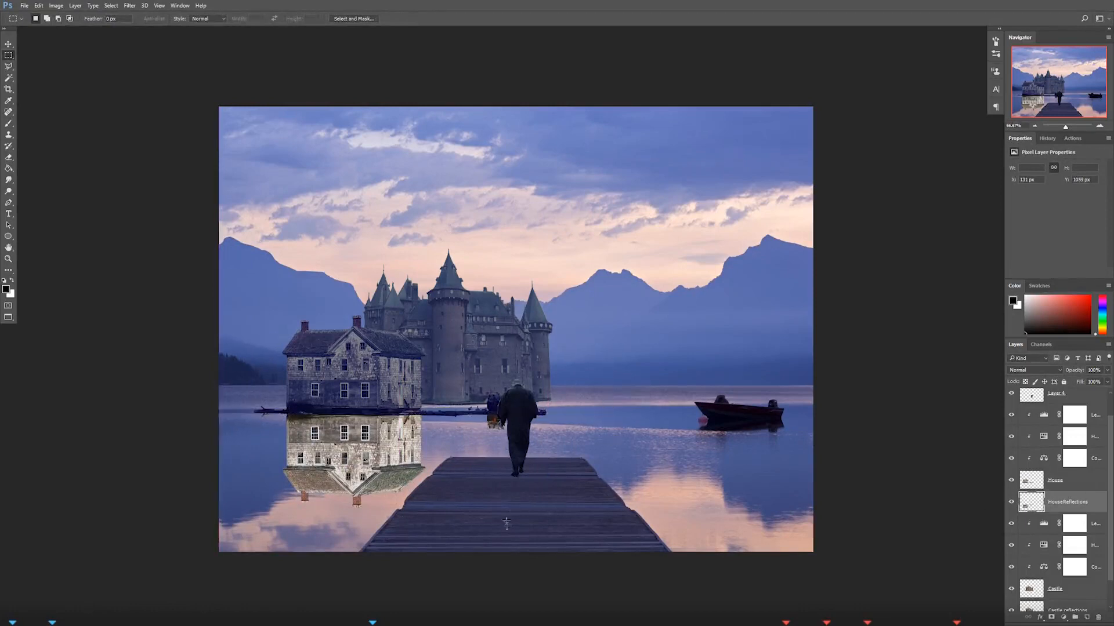
key("ctrl+t")
left_click_drag(398, 511, 398, 469)
key("Return")
Step: Flip the Castle reflections layer vertically, move it beneath the castle, and squash it to a shorter height
scroll(1056, 493, "down", 2)
left_click(1067, 579)
key("ctrl+t")
right_click(481, 335)
left_click(534, 477)
left_click_drag(517, 283, 515, 444)
left_click_drag(443, 551, 444, 518)
key("Return")
key("m")
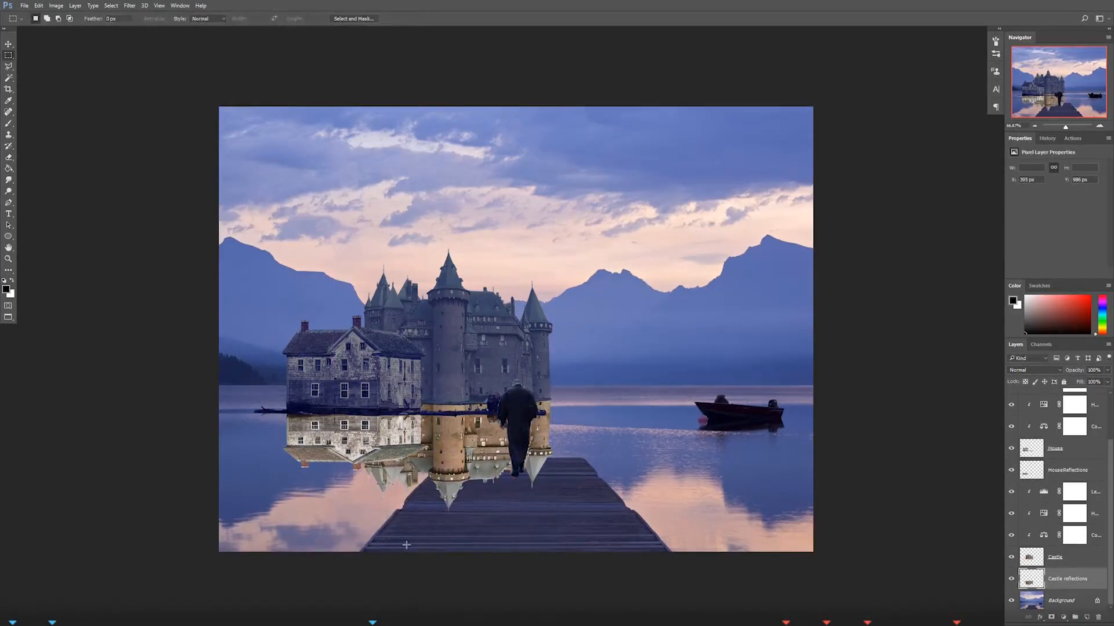
Step: Add a Hue/Saturation adjustment clipped to the Castle reflections layer and lower its lightness
left_click(1063, 618)
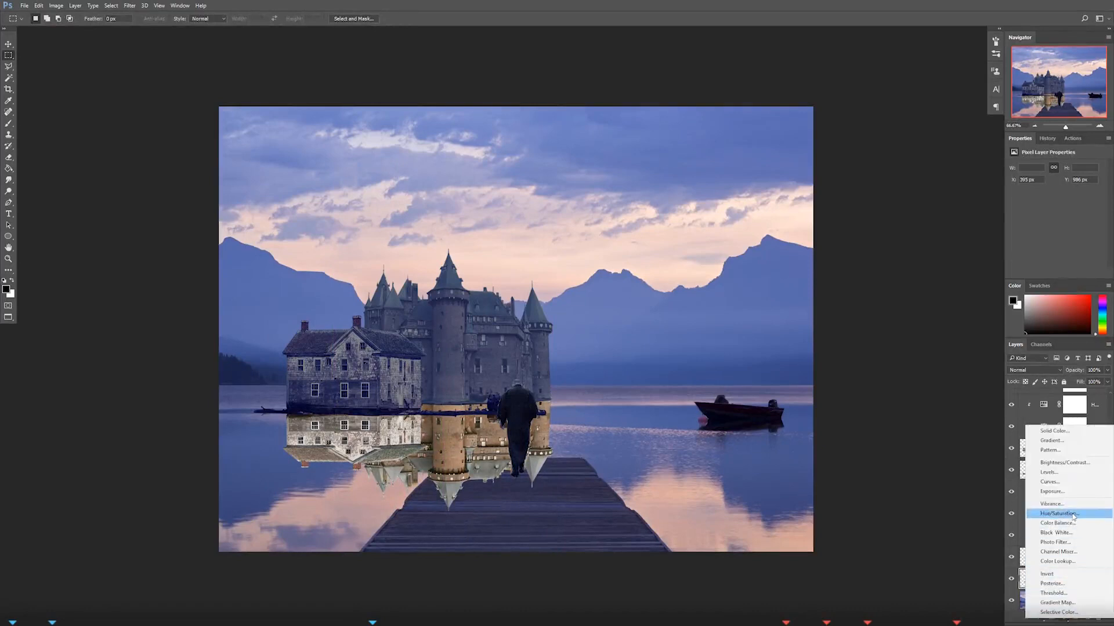
left_click(1073, 516)
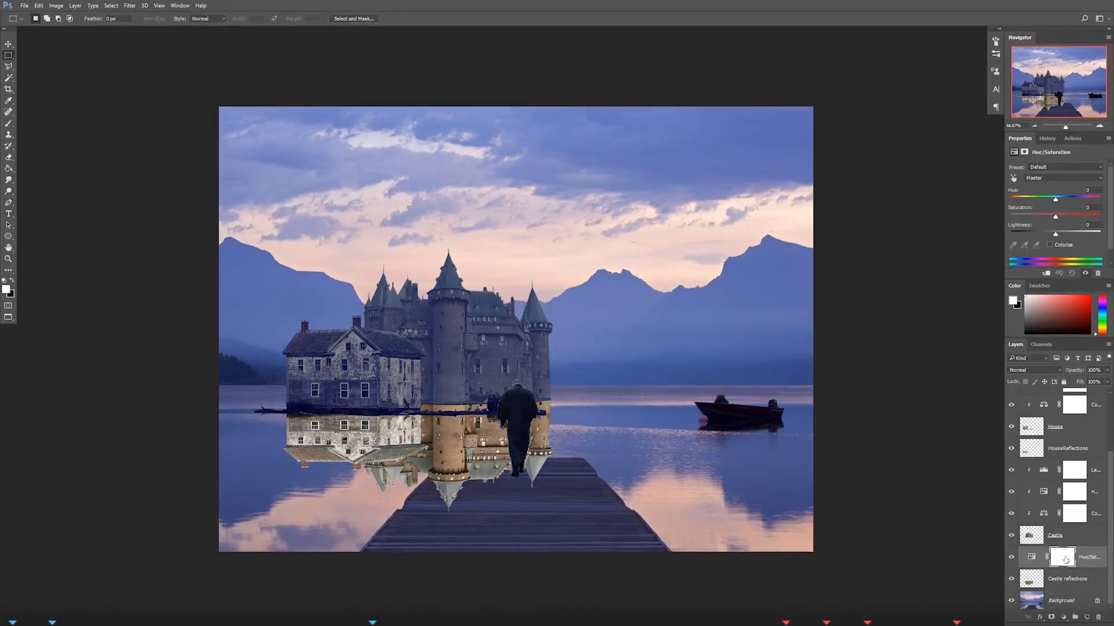
right_click(1065, 559)
left_click(1033, 317)
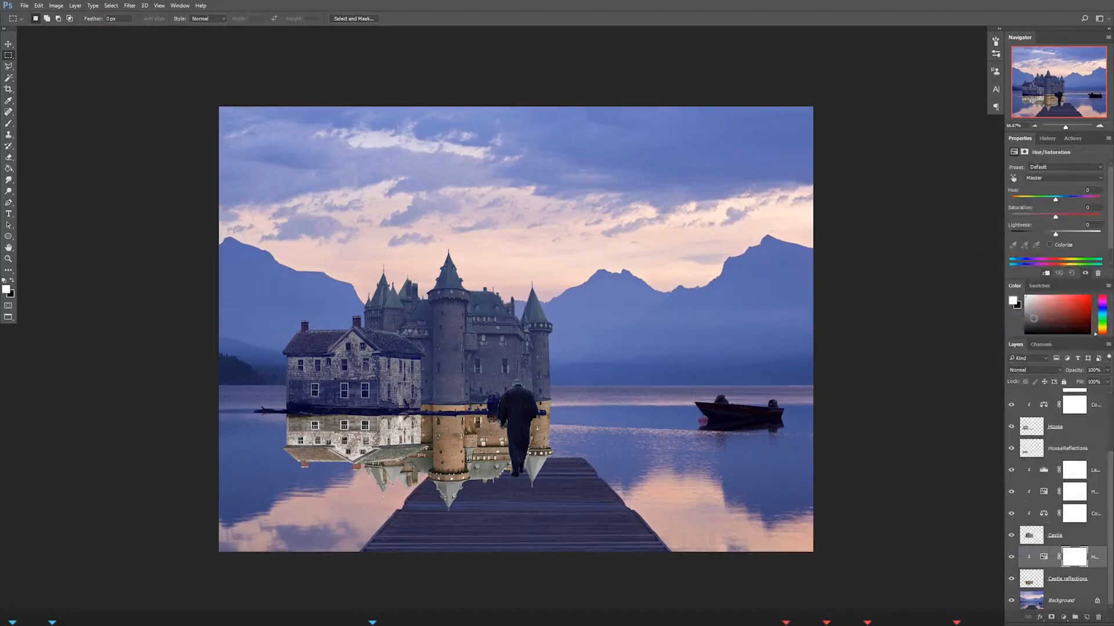
left_click_drag(1055, 234, 1058, 198)
Step: Add a Color Balance adjustment clipped to Castle reflections, with midtones at cyan -100, magenta -40 and blue +100
left_click(1063, 602)
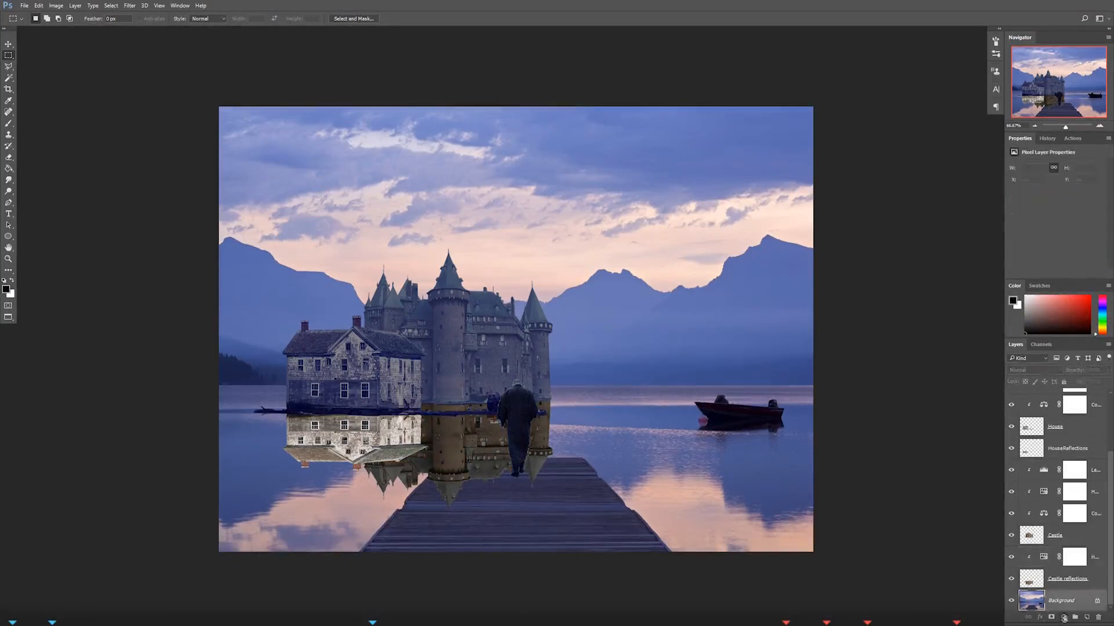
left_click(1064, 618)
left_click(1073, 523)
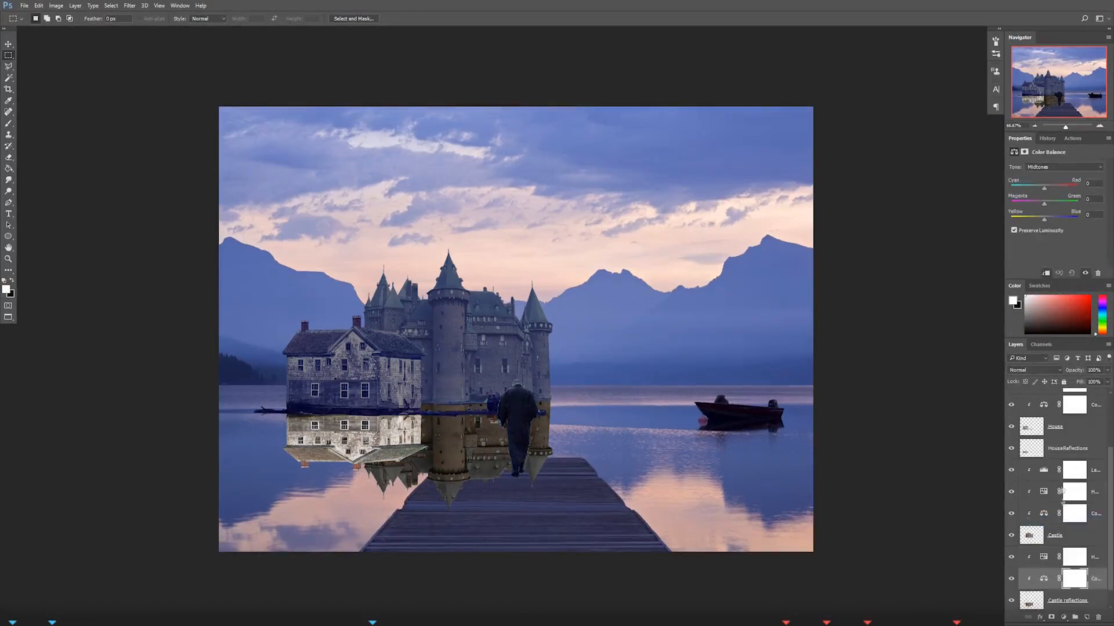
scroll(1106, 580, "down", 1)
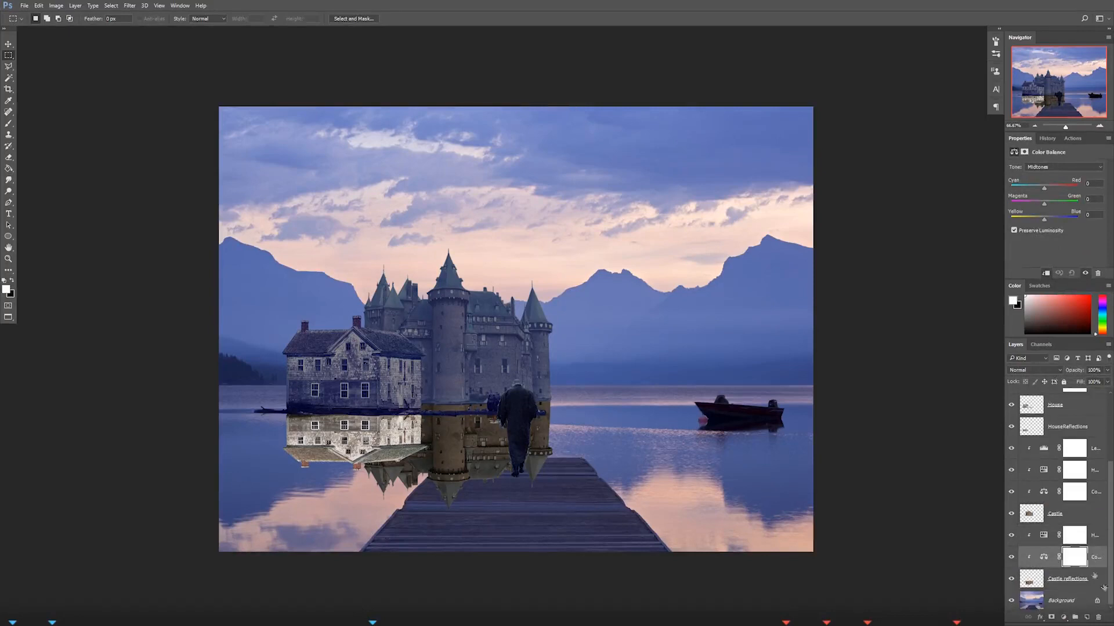
left_click(1043, 557)
mouse_move(1044, 219)
left_mouse_down()
mouse_move(1067, 214)
mouse_move(1026, 205)
mouse_move(1041, 235)
mouse_move(1047, 217)
mouse_move(1030, 204)
left_mouse_up()
left_click(1051, 538)
left_click(1061, 555)
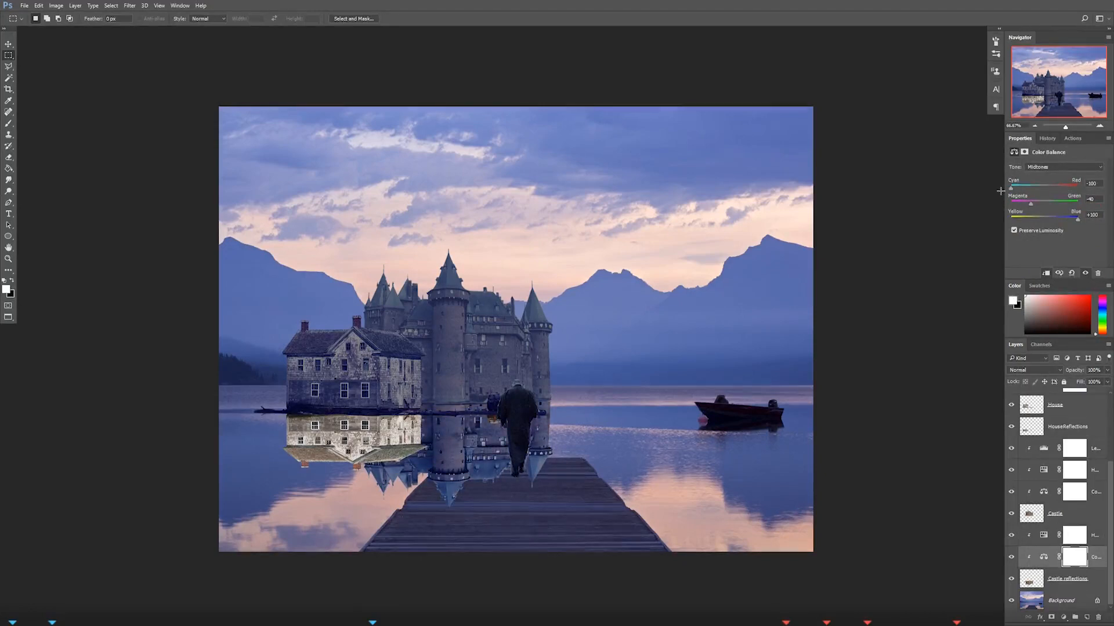
Step: Erase the lower part of the castle reflection with a soft brush so it fades into the water
left_click(1042, 574)
key("e")
mouse_move(493, 483)
left_mouse_down()
mouse_move(554, 505)
mouse_move(436, 517)
mouse_move(445, 528)
mouse_move(401, 551)
left_mouse_up()
key("bracketleft")
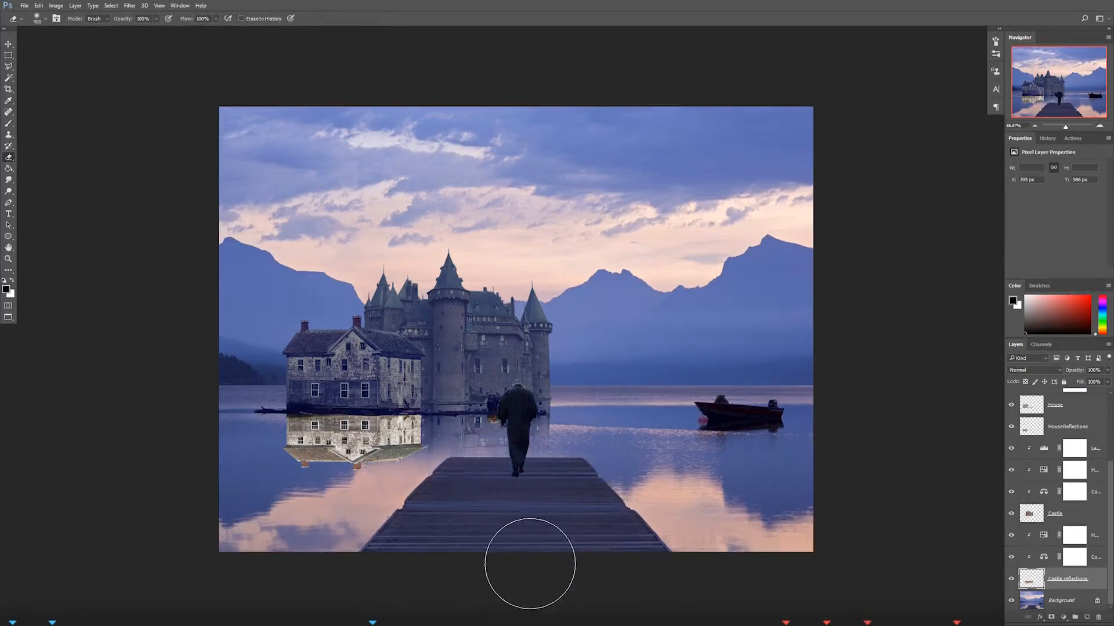
Step: Apply a small-radius Gaussian Blur to the Castle reflections layer
left_click(129, 5)
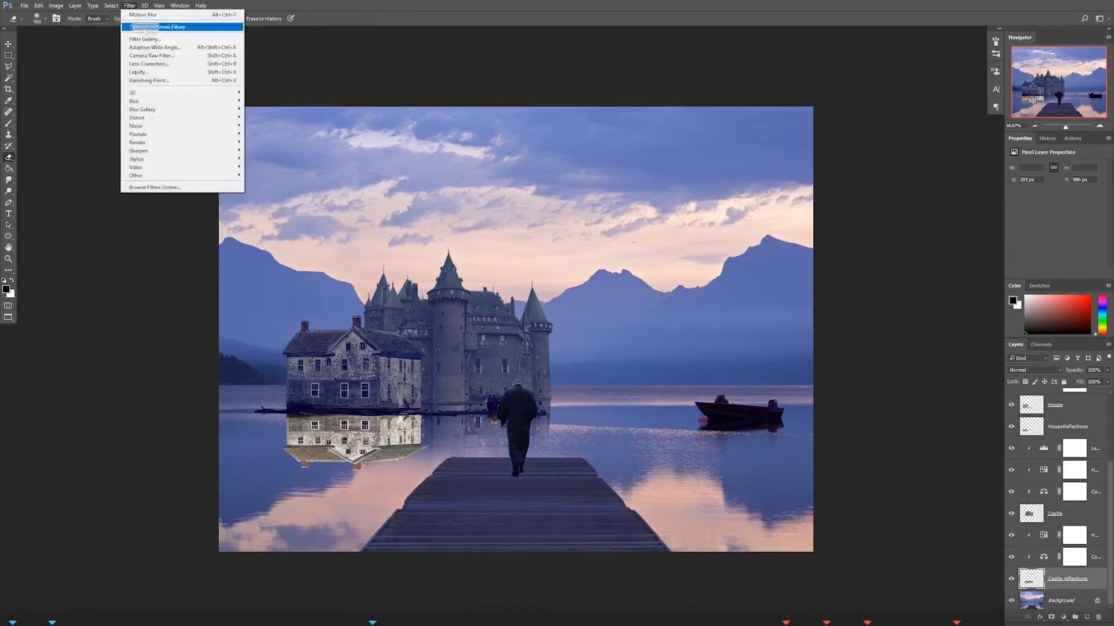
mouse_move(163, 103)
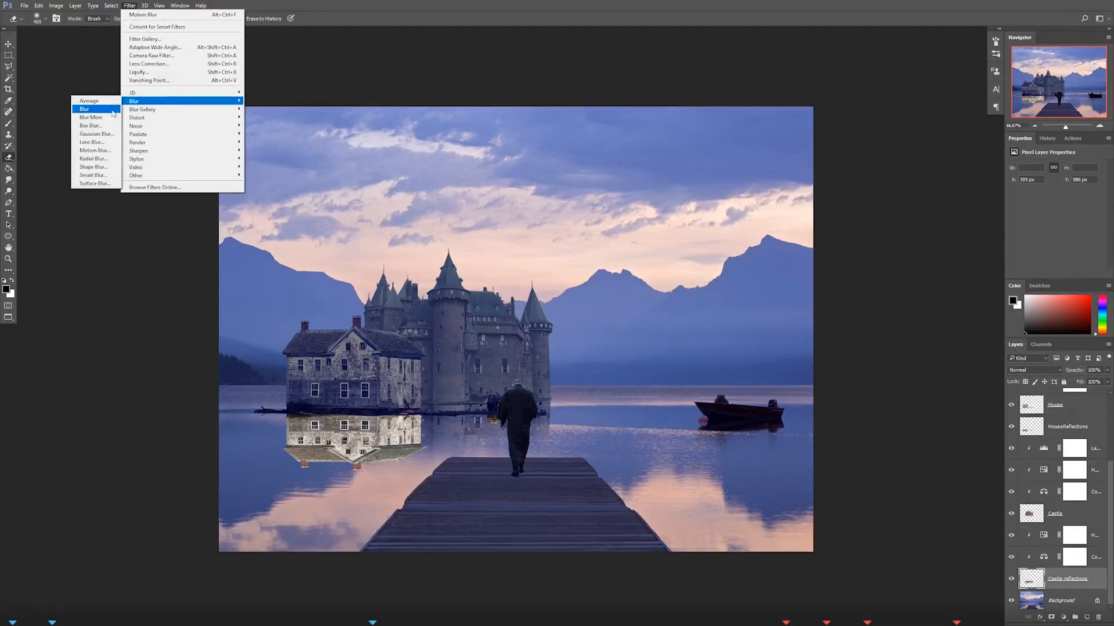
left_click(108, 133)
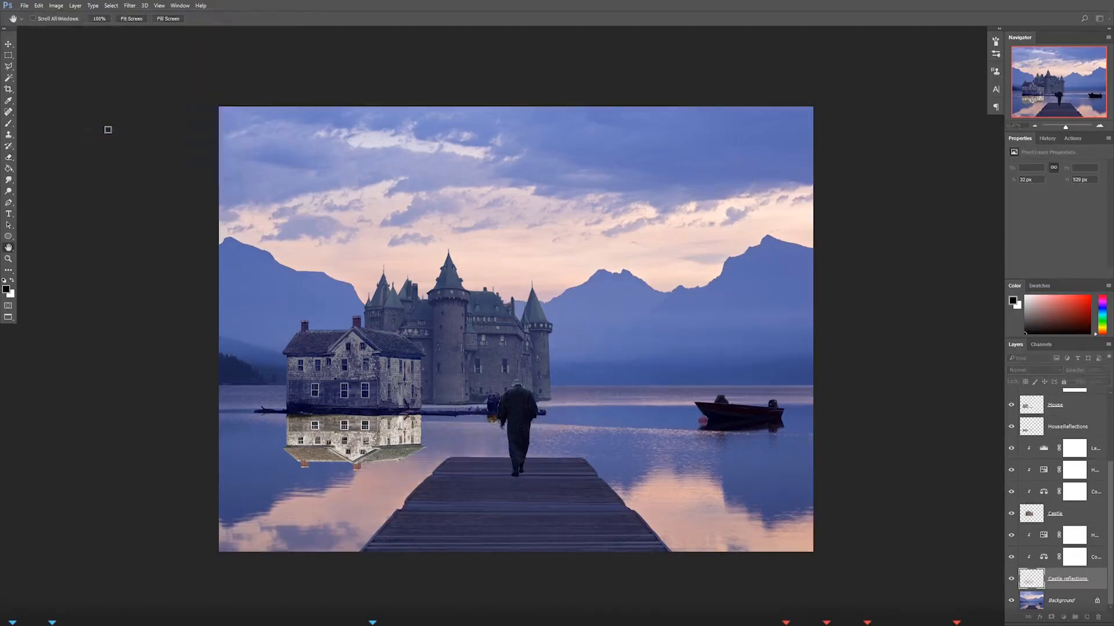
left_click_drag(348, 164, 617, 248)
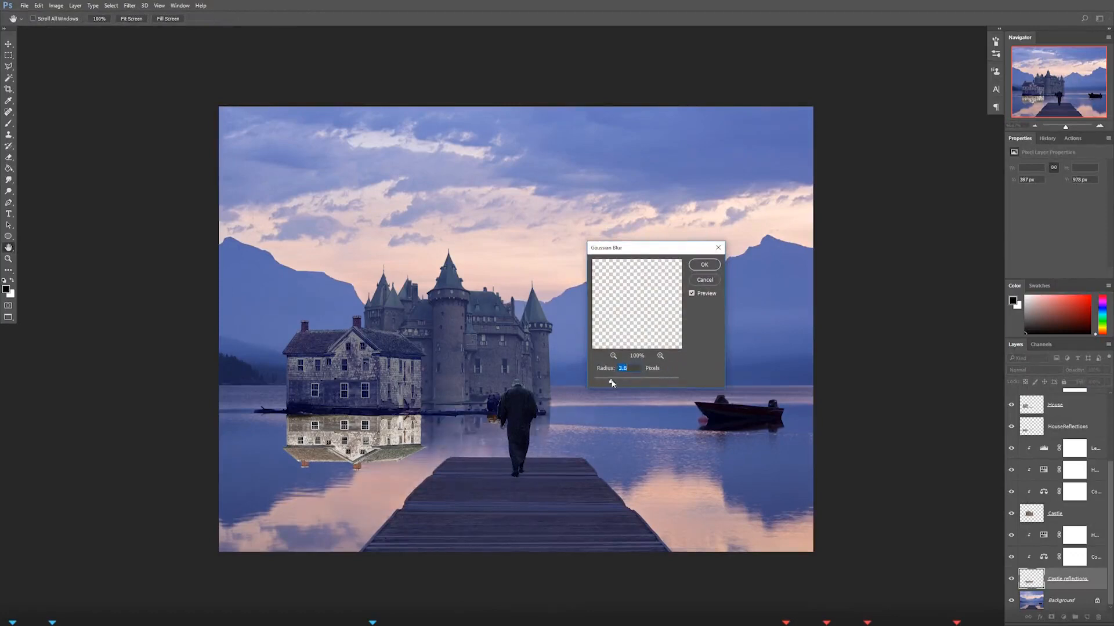
left_click(702, 264)
key("e")
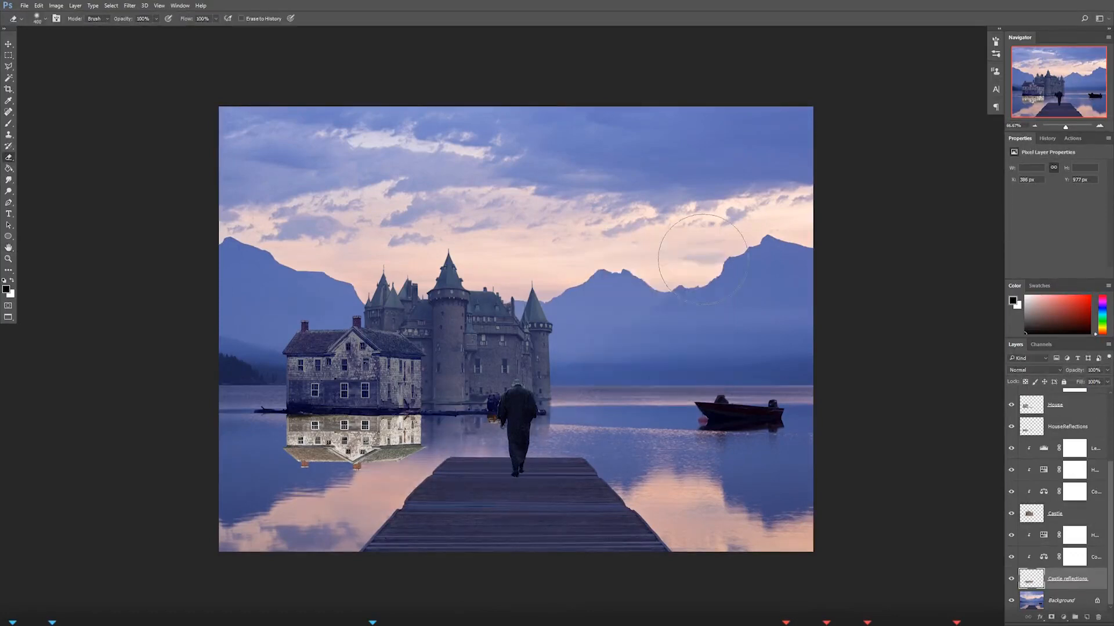
Step: Copy the castle reflection's Hue/Saturation and Color Balance adjustments above HouseReflections and clip them to that layer
left_click(1085, 535)
left_click(1095, 558, "shift")
left_click_drag(1082, 540, 1085, 418)
right_click(1082, 449)
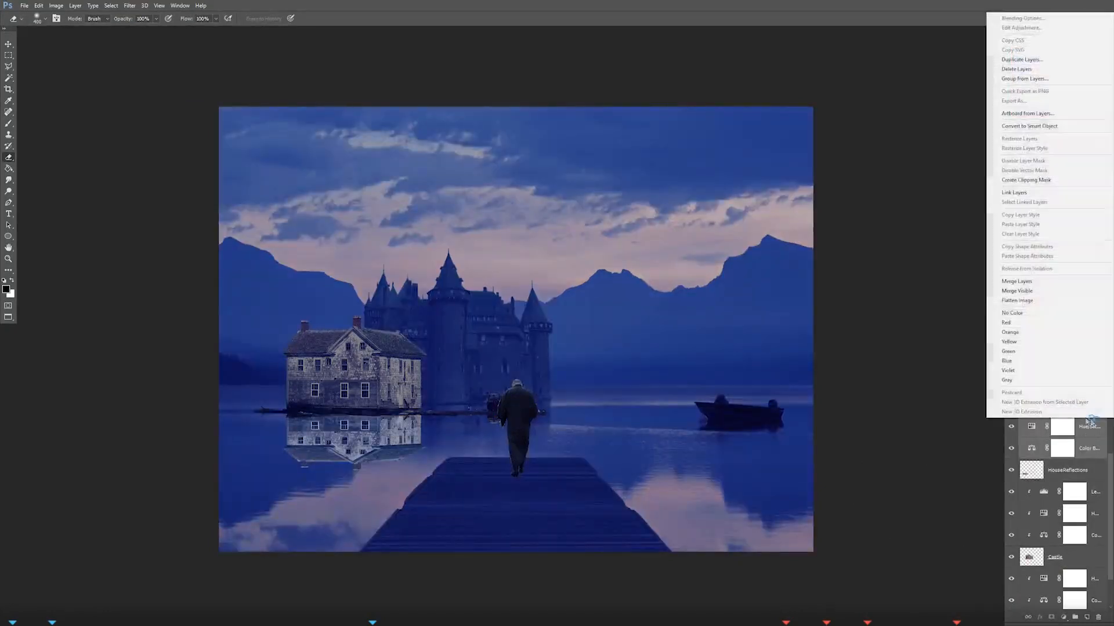
left_click(1050, 179)
left_click(1011, 449)
left_click(1011, 449)
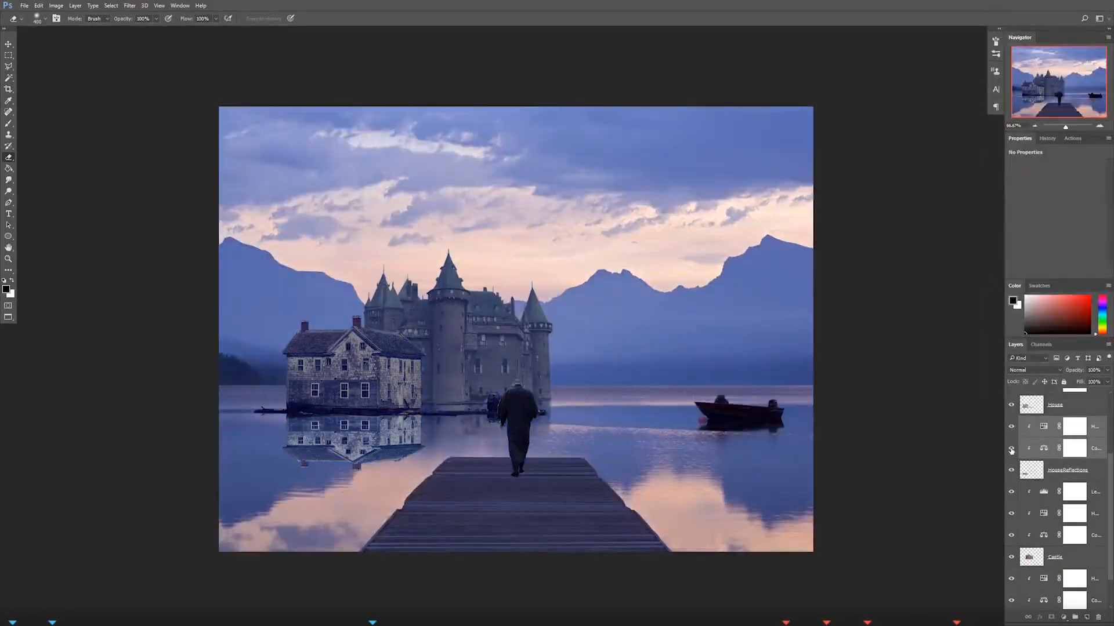
Step: Repeat the same blur on the HouseReflections layer and erase the lower part of the house reflection
left_click(1038, 478)
left_click(130, 6)
left_click(152, 17)
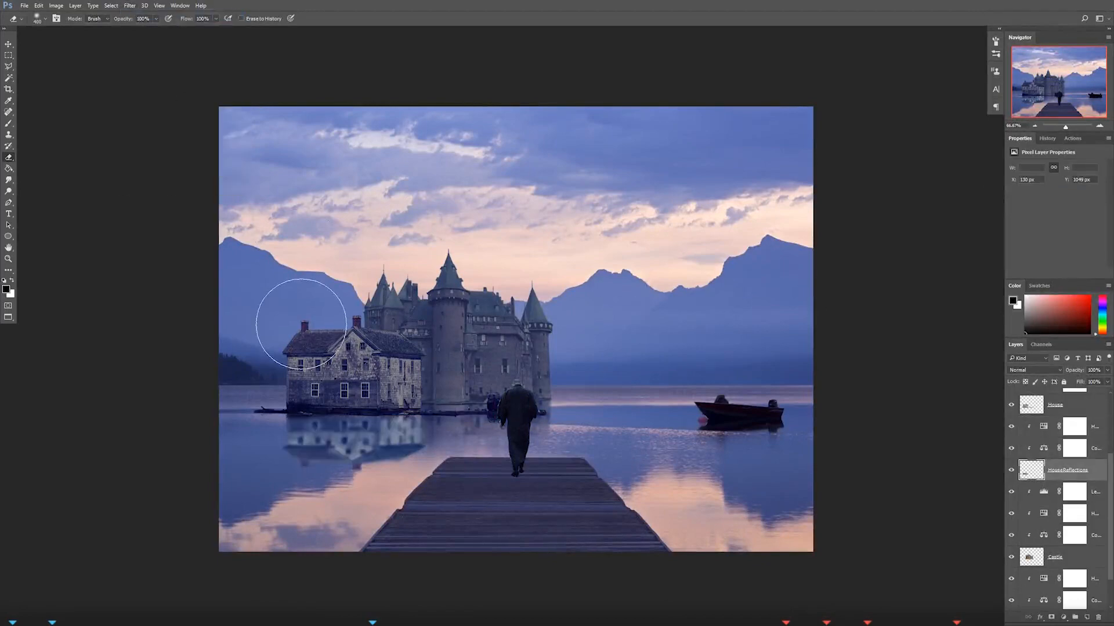
mouse_move(247, 480)
left_mouse_down()
mouse_move(470, 517)
mouse_move(312, 527)
mouse_move(303, 520)
mouse_move(457, 520)
mouse_move(419, 495)
mouse_move(436, 497)
mouse_move(300, 484)
left_mouse_up()
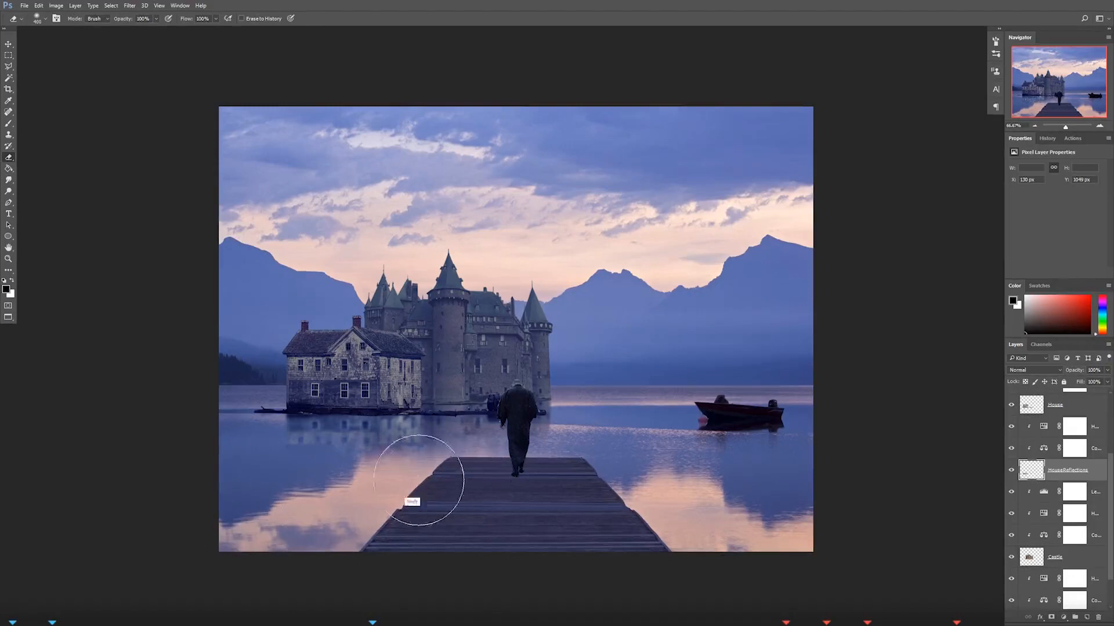
Step: Lower the layer opacity to about 95% for the house reflection and about 84% for the castle reflection
left_click(1107, 370)
left_click_drag(1107, 381, 1096, 384)
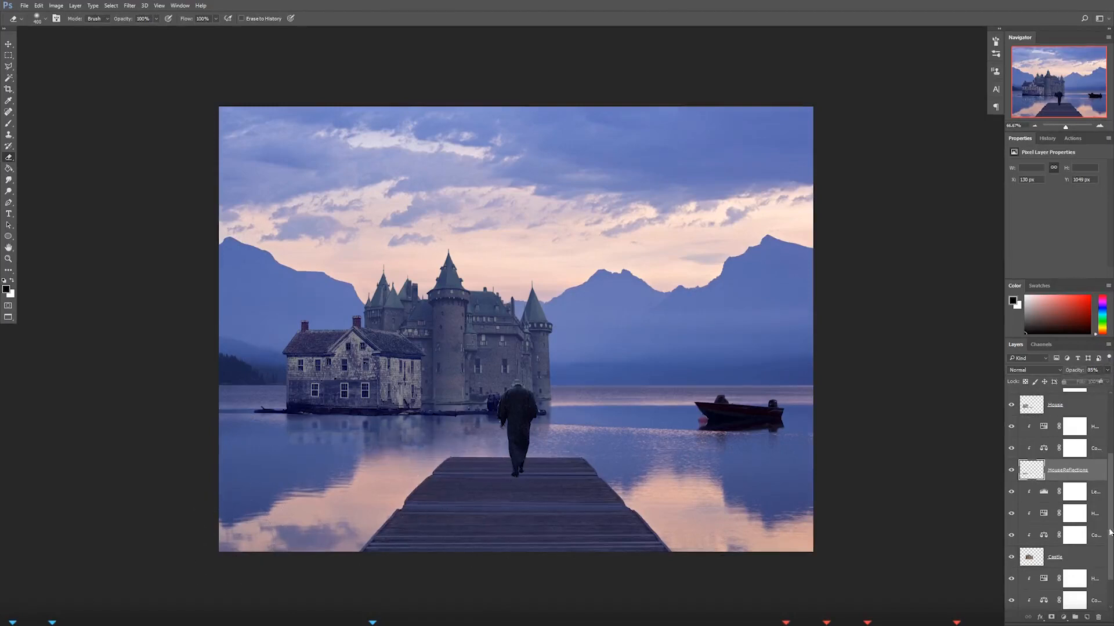
scroll(1110, 534, "down", 2)
left_click(1096, 579)
left_click(1106, 370)
left_click_drag(1101, 381, 1103, 382)
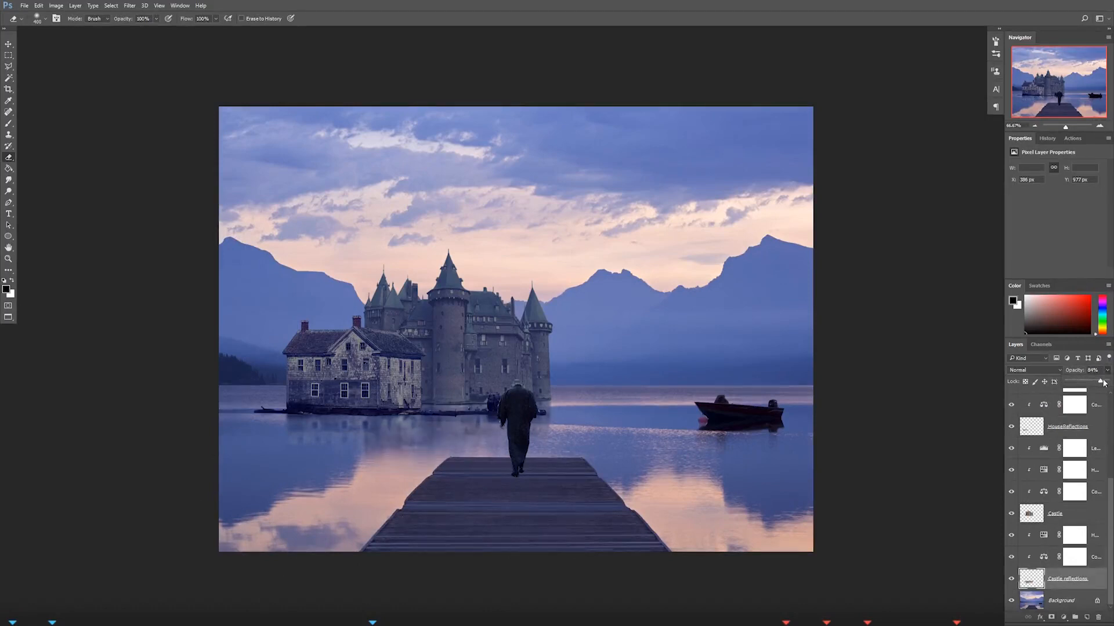
Step: Shift the highlights of the castle reflection's Color Balance toward cyan, with magenta at -34 and blue at +68
left_click(1109, 540)
left_click(1043, 558)
left_click(1065, 167)
left_click(1044, 177)
left_click_drag(1044, 188, 1028, 190)
left_click_drag(1044, 204, 1033, 204)
left_click_drag(1044, 219, 1067, 221)
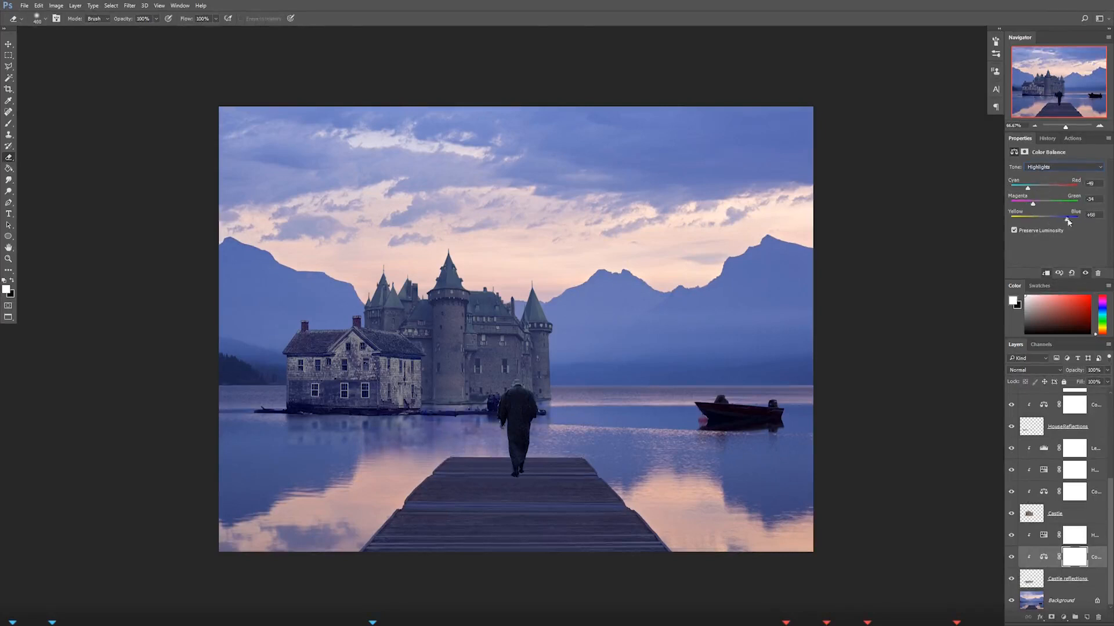
Step: Set the castle reflection's Hue/Saturation to saturation -23 and lightness -50, and fine-tune its hue
left_click(1044, 537)
left_click_drag(1044, 233, 1034, 235)
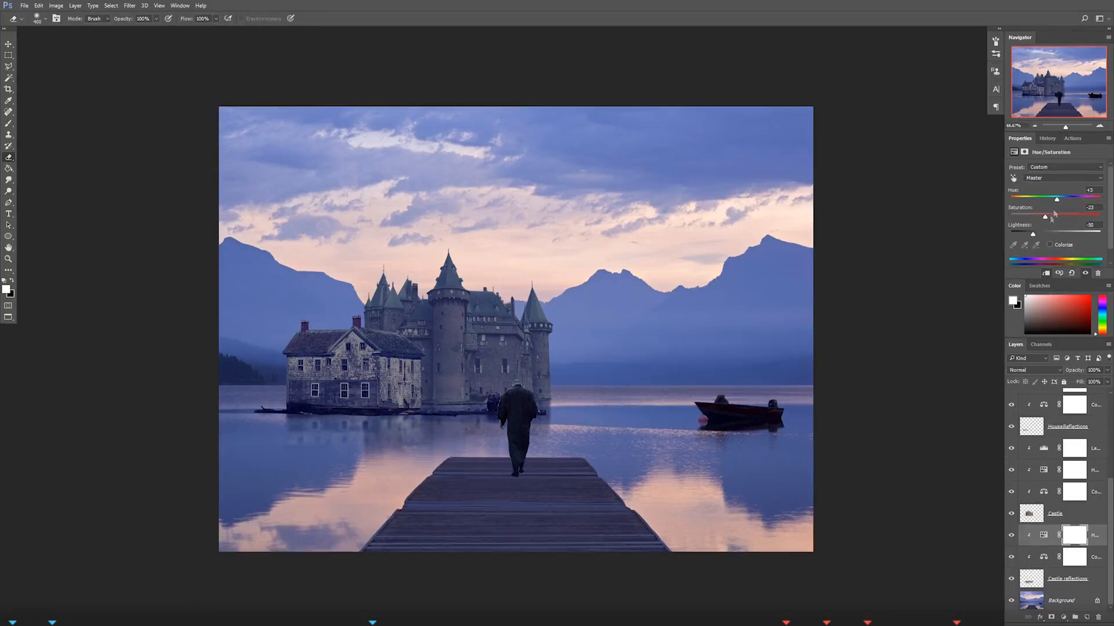
left_click_drag(1057, 202, 1055, 201)
Step: Lower the black output level of the castle's Levels adjustment to 21 and fine-tune its brighter tones
left_click(1044, 445)
left_click_drag(1032, 257, 1027, 253)
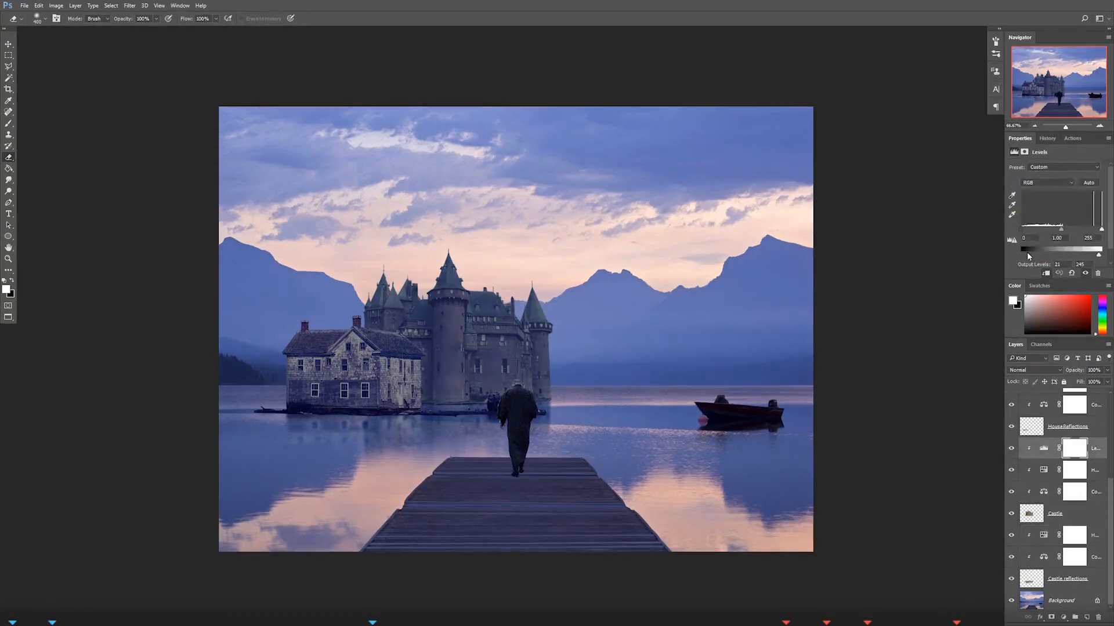
left_click_drag(1099, 255, 1066, 231)
Step: Group the castle, its reflection and all their adjustment layers into a group named "Castle"
left_click(1098, 580, "shift")
key("ctrl+g")
double_click(1060, 588)
type("Castle")
Step: Group the house, its reflection and all their adjustment layers into a group named "House"
left_click(1092, 570)
left_click(1100, 436, "shift")
key("ctrl+g")
double_click(1044, 437)
type("House")
key("Return")
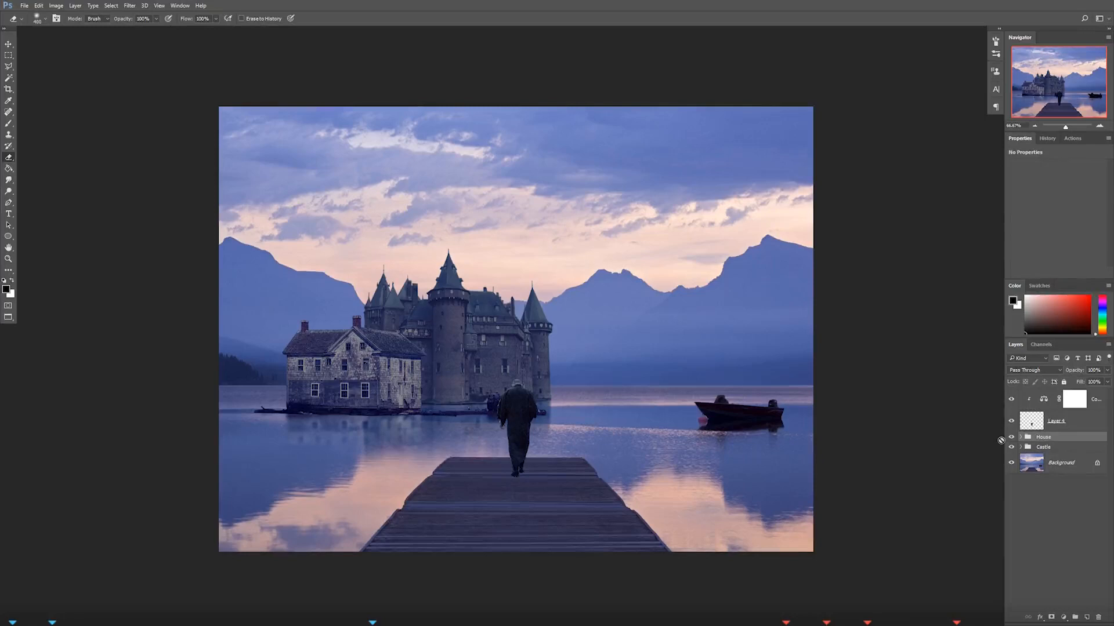
Step: Duplicate the walking man's layer, naming the upper copy "Me" and the lower one "Me Shadow"
left_click(1093, 399)
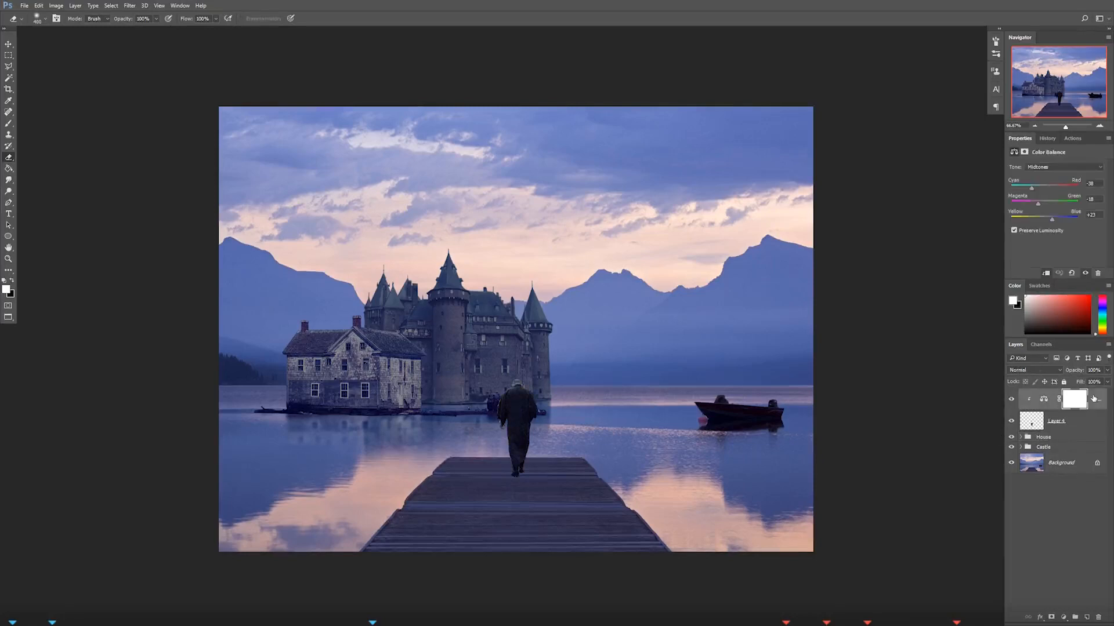
left_click(1070, 422)
key("ctrl+j")
double_click(1062, 421)
type("Me")
key("Tab")
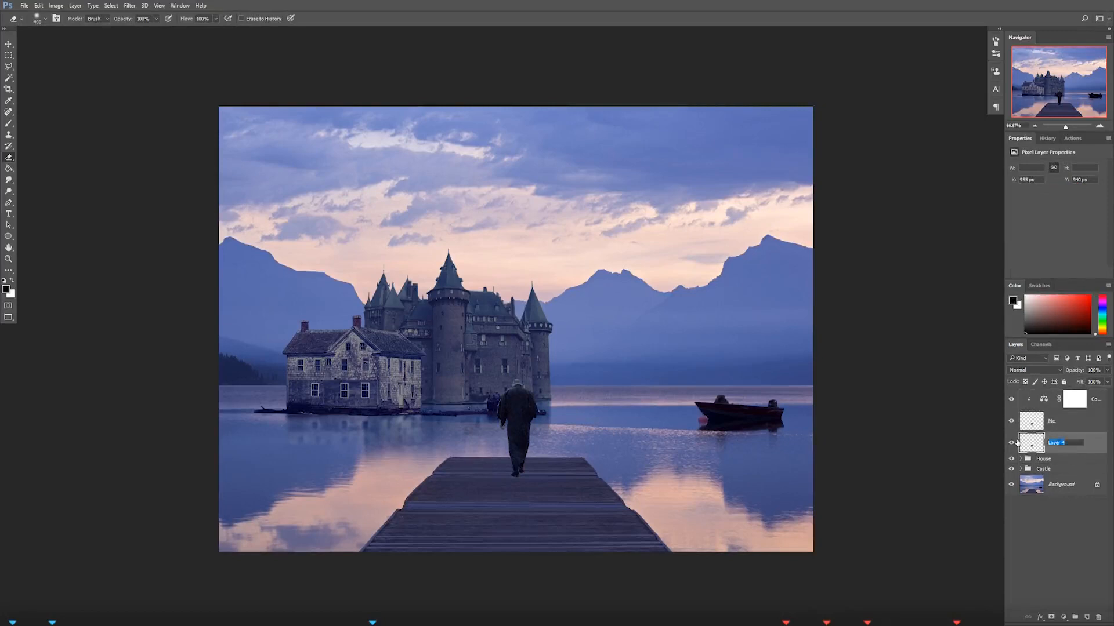
type("Me Shadow")
key("Return")
Step: Flip the man's shadow copy vertically, place it below his feet on the dock, squash it to about 53% height and reapply the last filter
key("ctrl+t")
right_click(511, 413)
left_click(554, 552)
left_click_drag(527, 398, 527, 486)
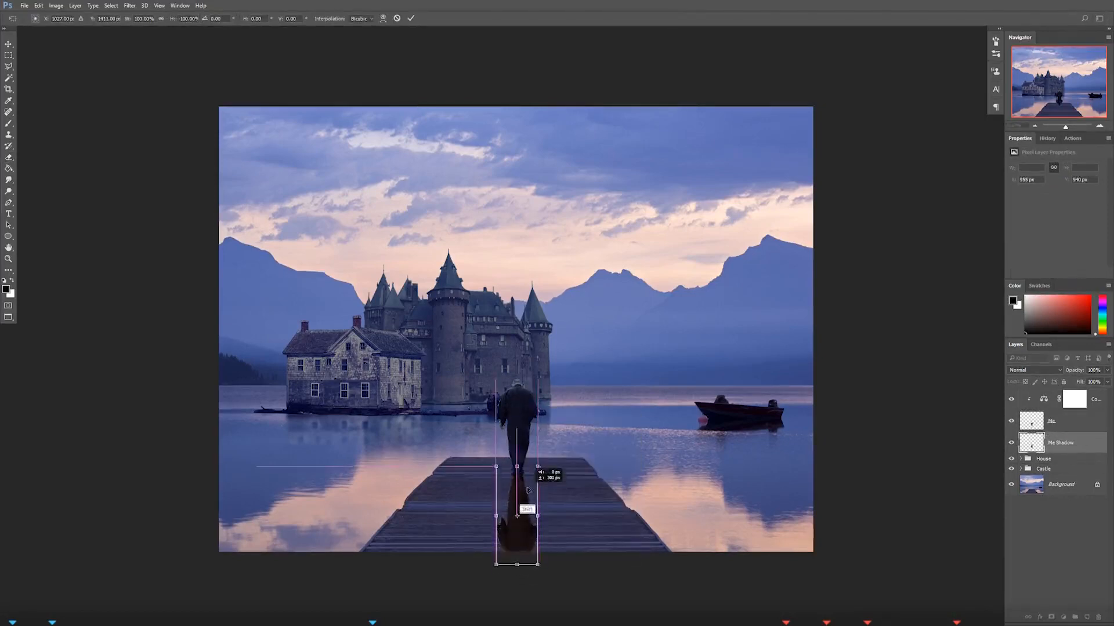
left_click_drag(517, 565, 517, 518)
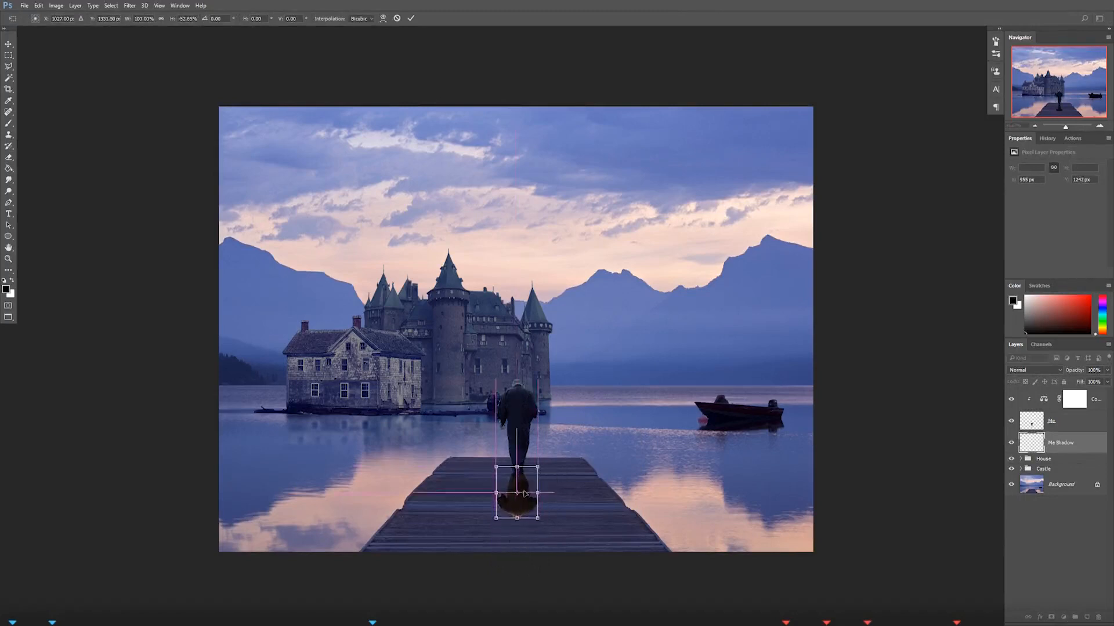
key("Return")
left_click(129, 5)
left_click(154, 18)
Step: Add a Hue/Saturation adjustment clipped to the man's shadow, with hue +12, saturation +9 and lightness -100
left_click(1065, 618)
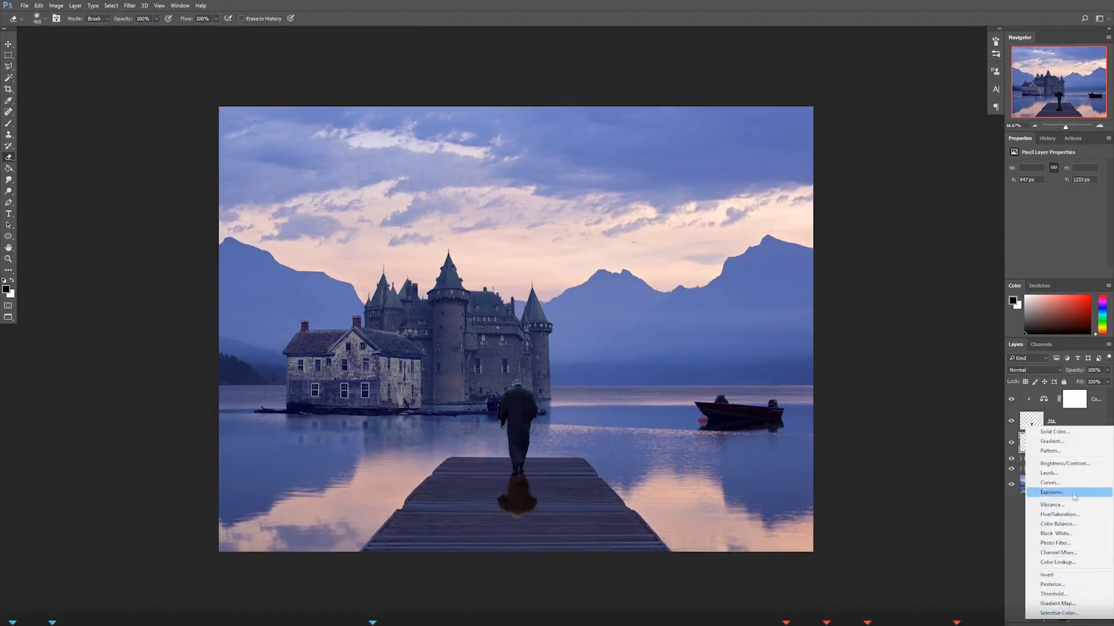
left_click(1066, 515)
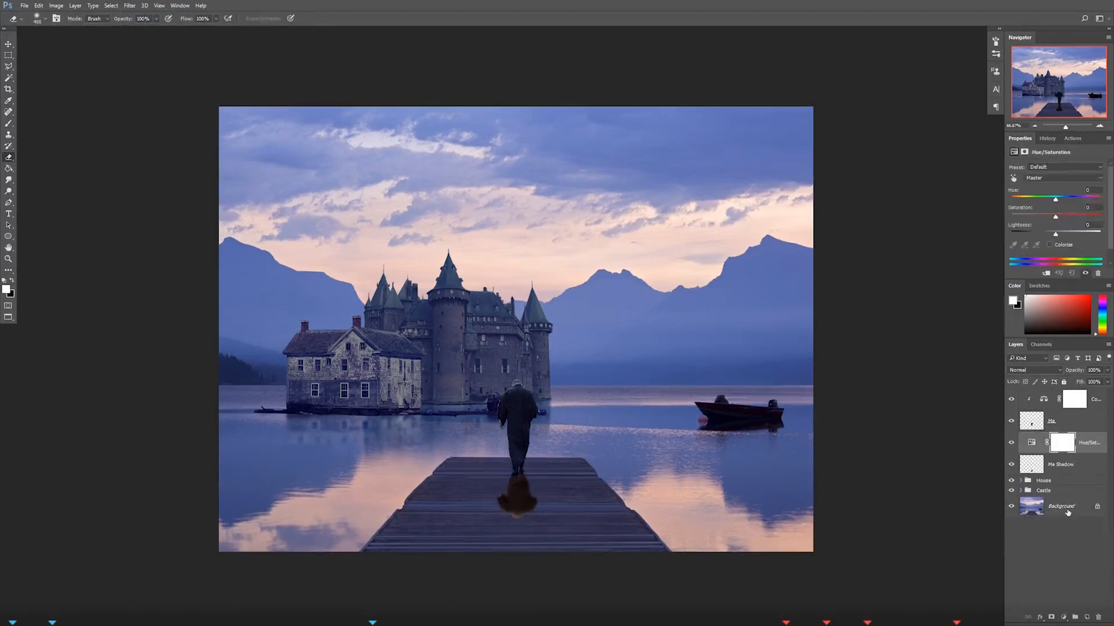
right_click(1067, 444)
left_click(1050, 183)
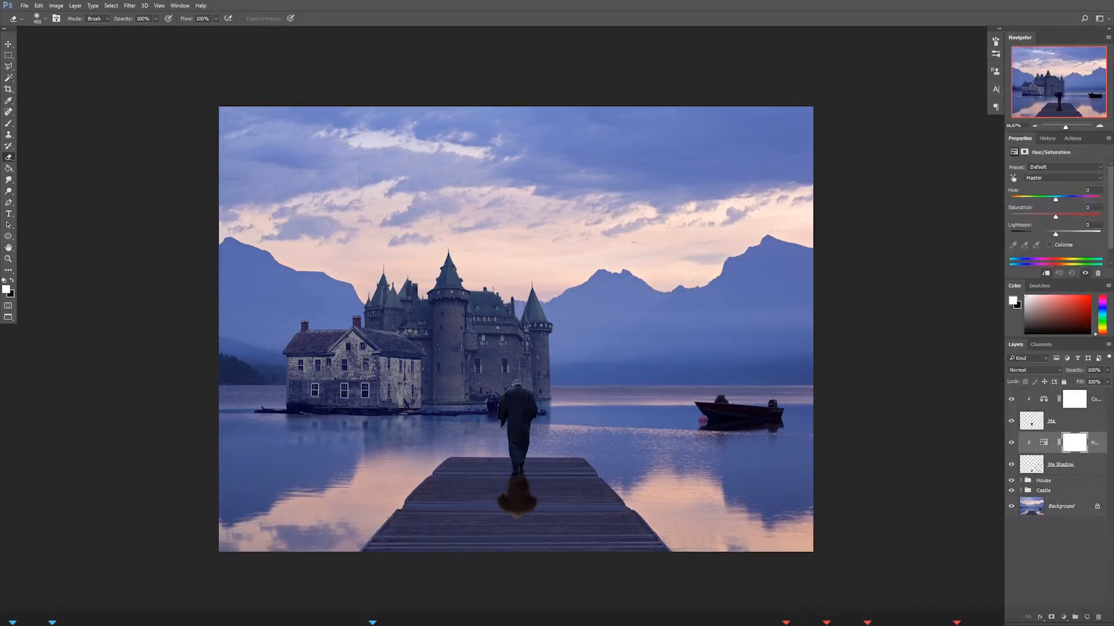
left_click_drag(1055, 234, 1011, 237)
mouse_move(1056, 200)
left_mouse_down()
mouse_move(1061, 217)
mouse_move(1017, 235)
mouse_move(1060, 217)
mouse_move(1061, 200)
left_mouse_up()
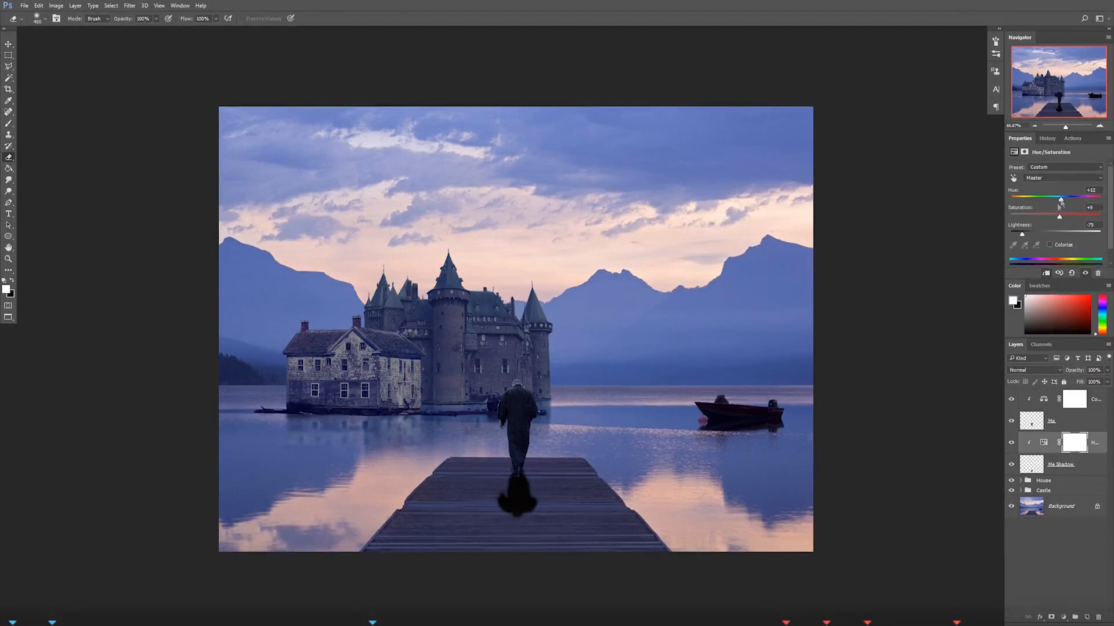
left_click_drag(1022, 234, 1011, 234)
Step: Try tinting the shadow with a clipped Color Balance adjustment above its Hue/Saturation, setting cyan-red to -44 and yellow-blue to +34
left_click(1068, 621)
left_click(1082, 467)
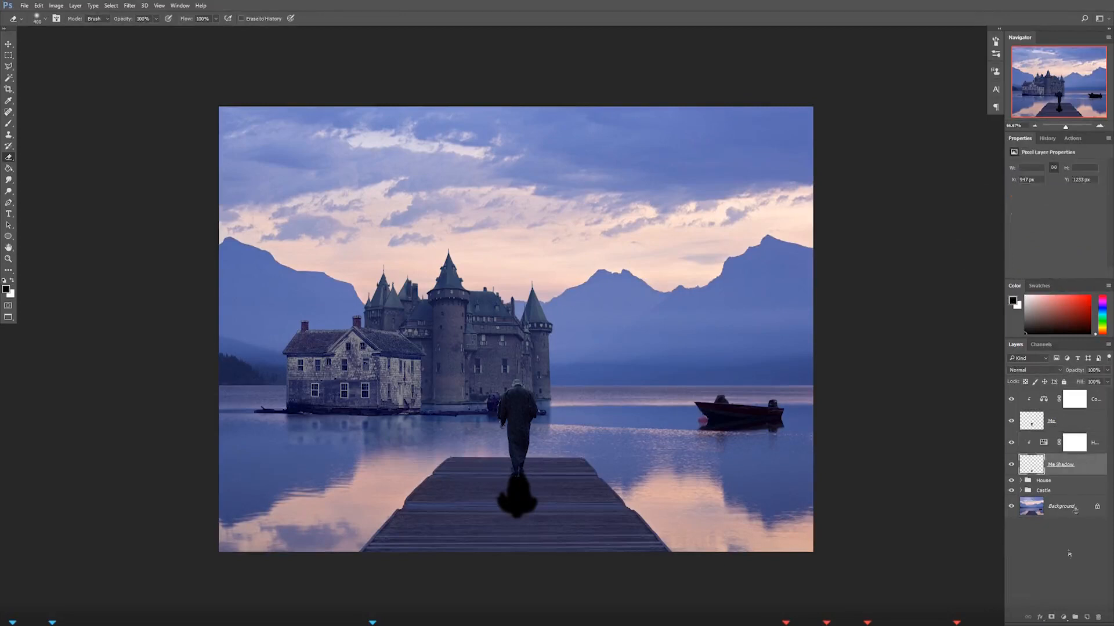
left_click(1068, 621)
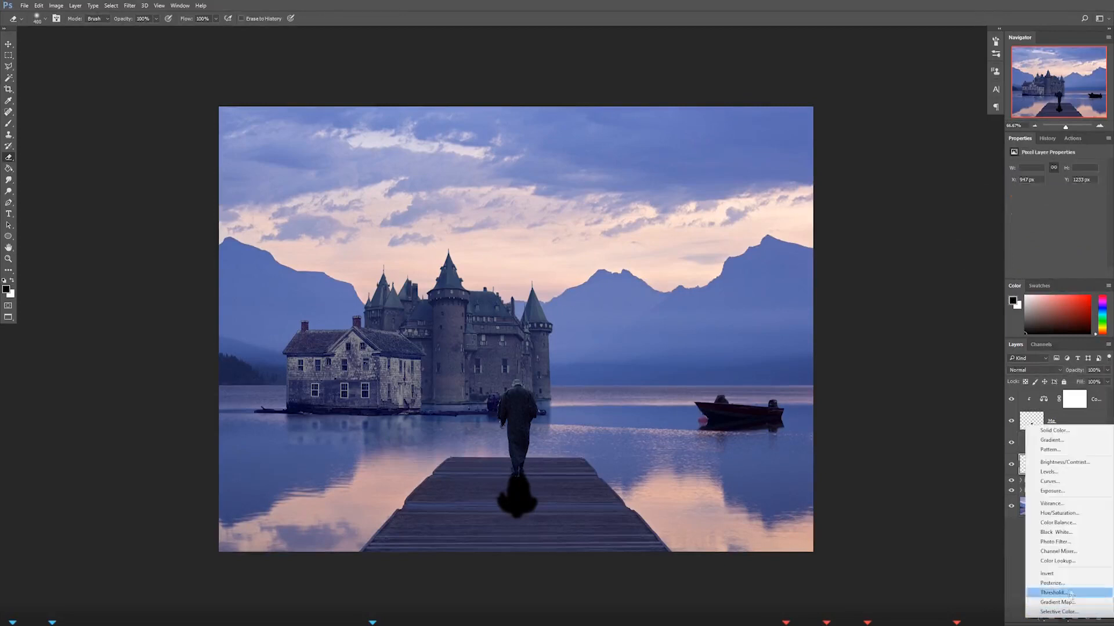
left_click(1057, 523)
left_click_drag(1049, 190, 1042, 188)
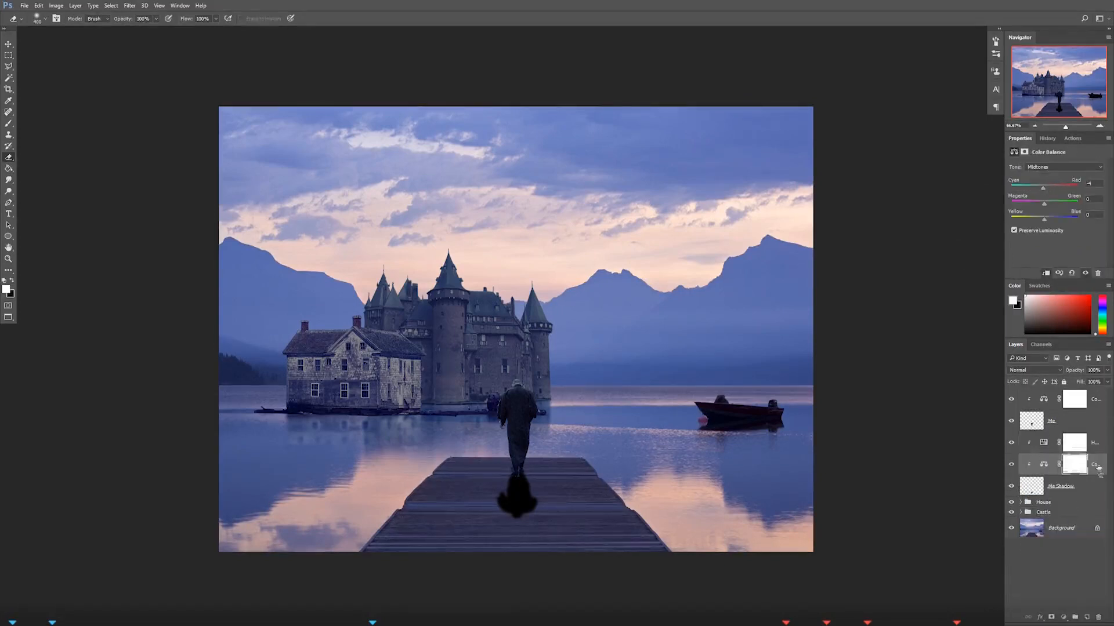
left_click_drag(1096, 465, 1104, 442)
left_click_drag(1050, 219, 1065, 220)
Step: Compare the shadow with and without its Color Balance adjustment and delete that adjustment
left_click(1011, 444)
left_click(1012, 445)
left_click(1011, 445)
left_click(1098, 617)
left_click(521, 232)
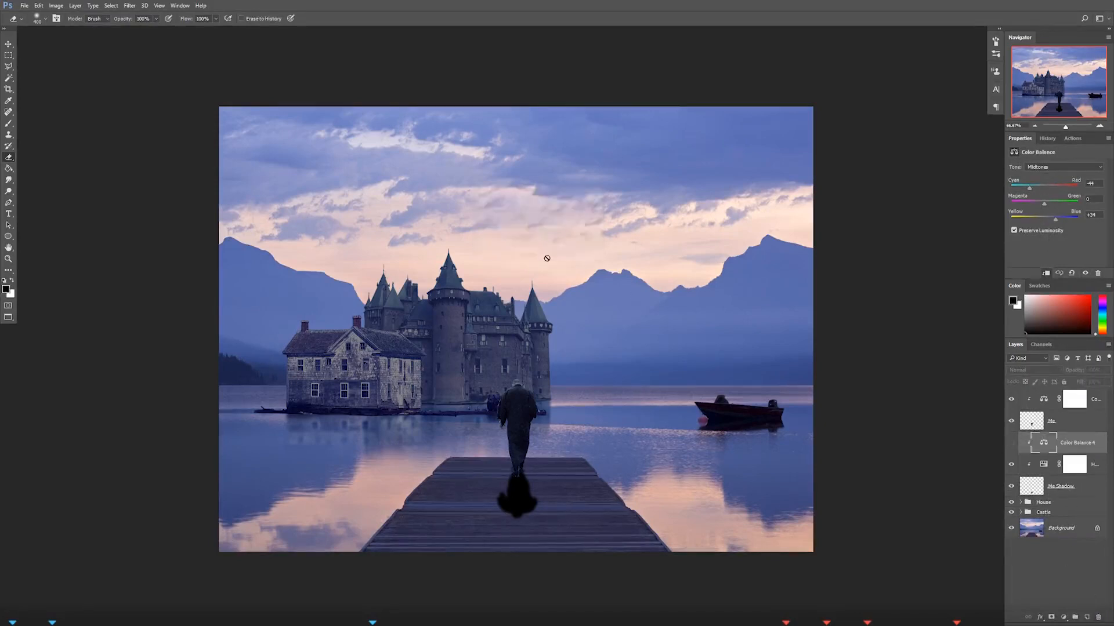
left_click(1012, 443)
left_click(1011, 443)
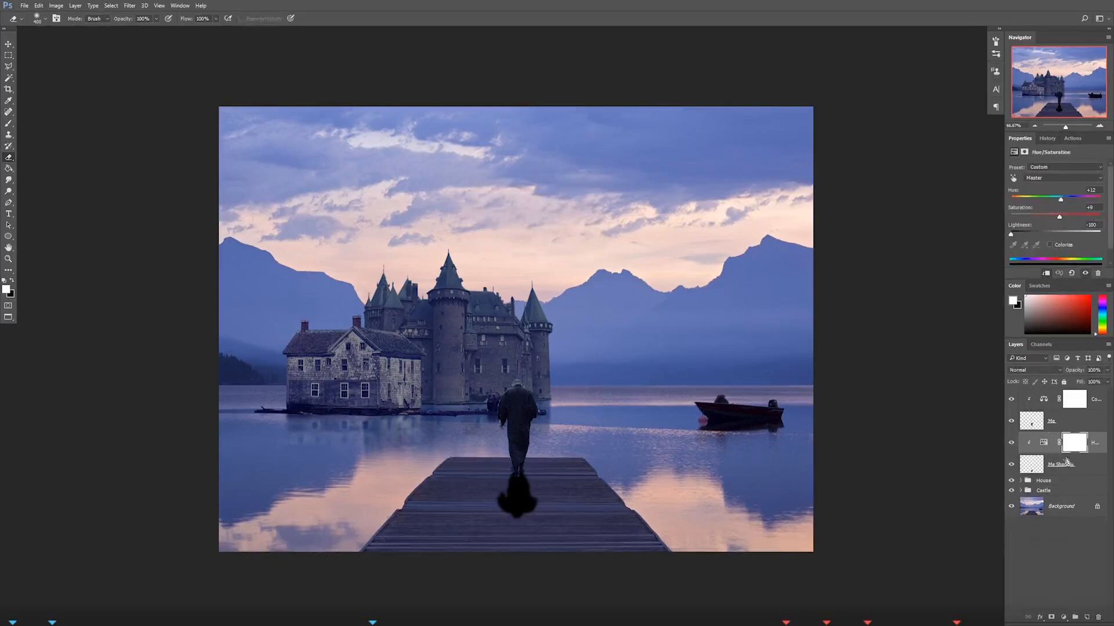
Step: Set the "Me Shadow" layer to Multiply blending and lower its opacity to about 65%
left_click(1061, 464)
left_click(1106, 370)
left_click_drag(1105, 382, 1094, 382)
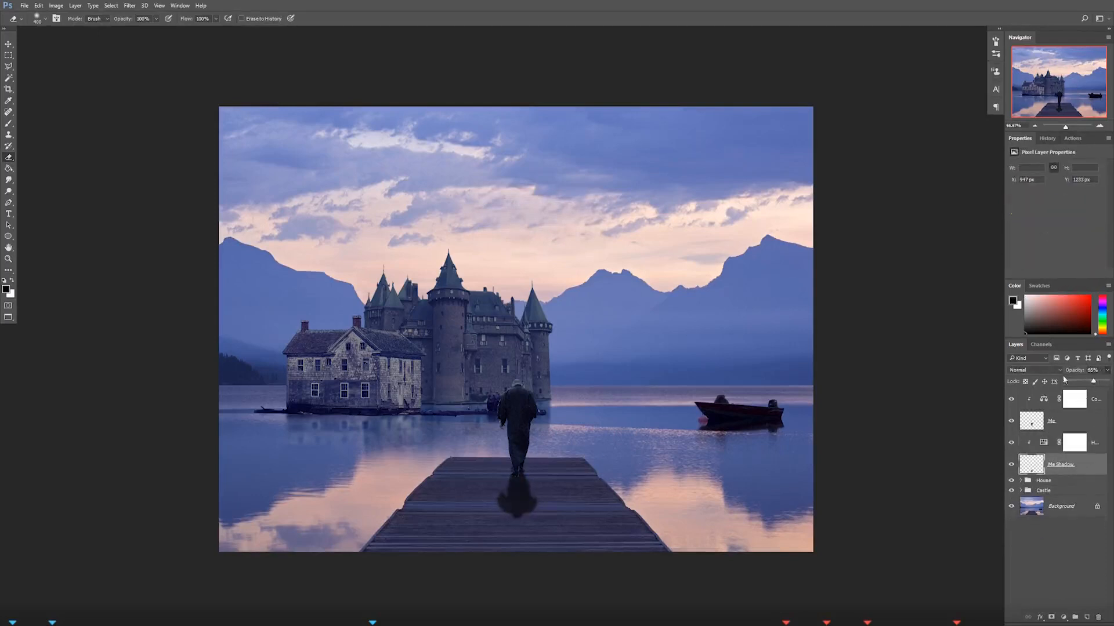
left_click(1035, 370)
left_click(1015, 402)
left_click(1106, 370)
left_click_drag(1093, 382, 1098, 383)
Step: Soften the far end of the man's shadow on the dock with a smaller eraser
left_click_drag(497, 551, 528, 550)
key("bracketleft")
key("bracketleft")
key("bracketleft")
key("bracketleft")
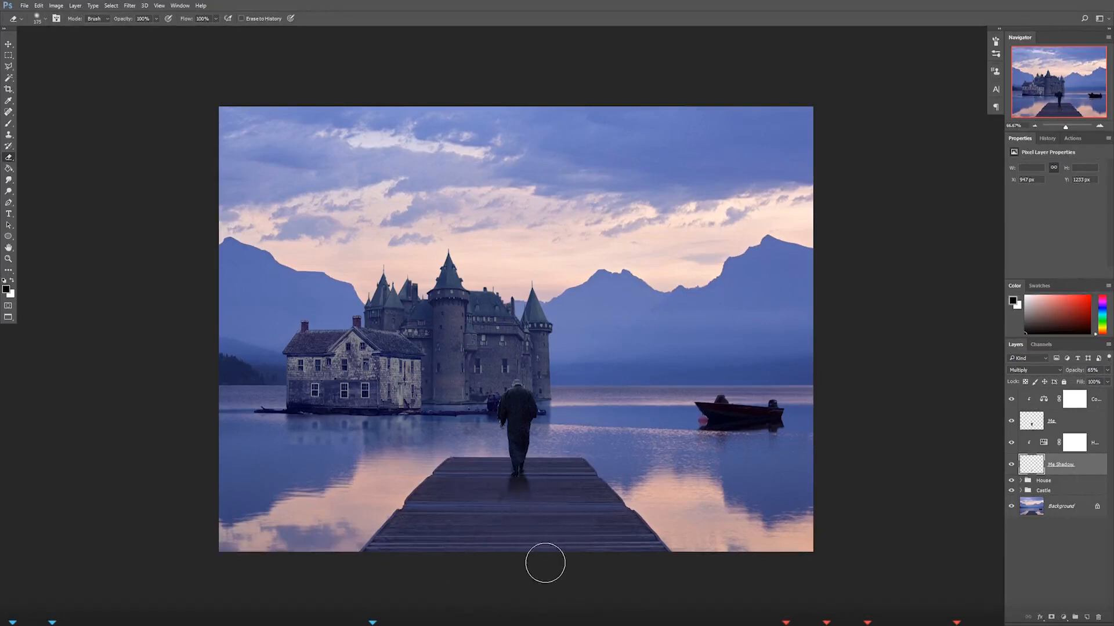
key("bracketright")
Step: Compare the house with and without the Color Balance adjustment inside the "House" group
left_click(1021, 481)
scroll(1022, 482, "down", 2)
left_click(1012, 483)
left_click(1012, 483)
left_click(1012, 482)
left_click(1012, 482)
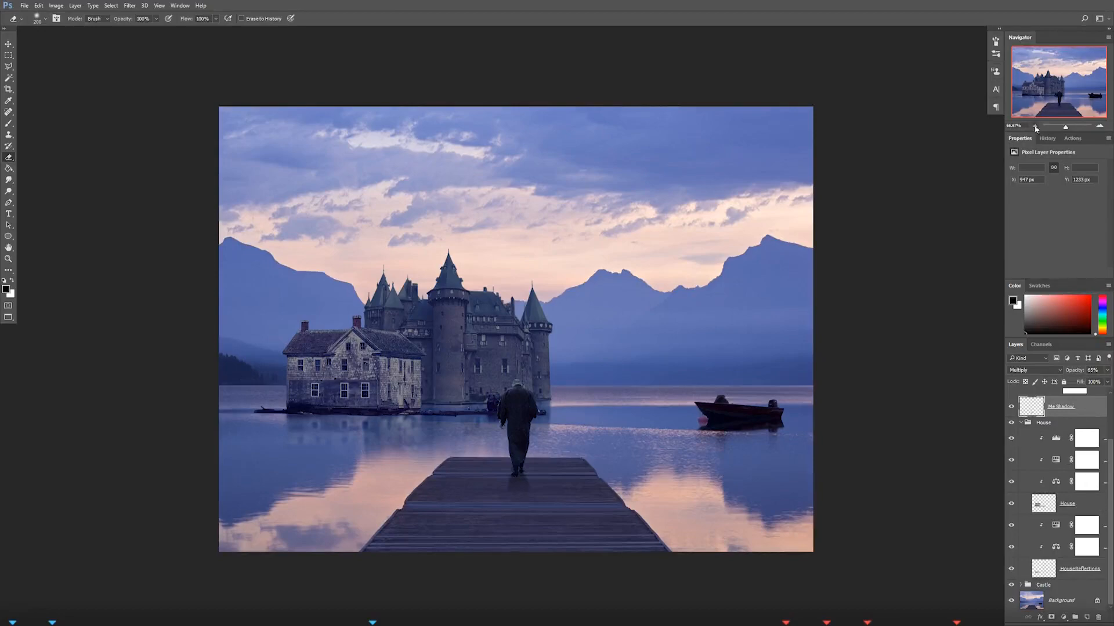
key("ctrl+minus")
scroll(1026, 406, "up", 2)
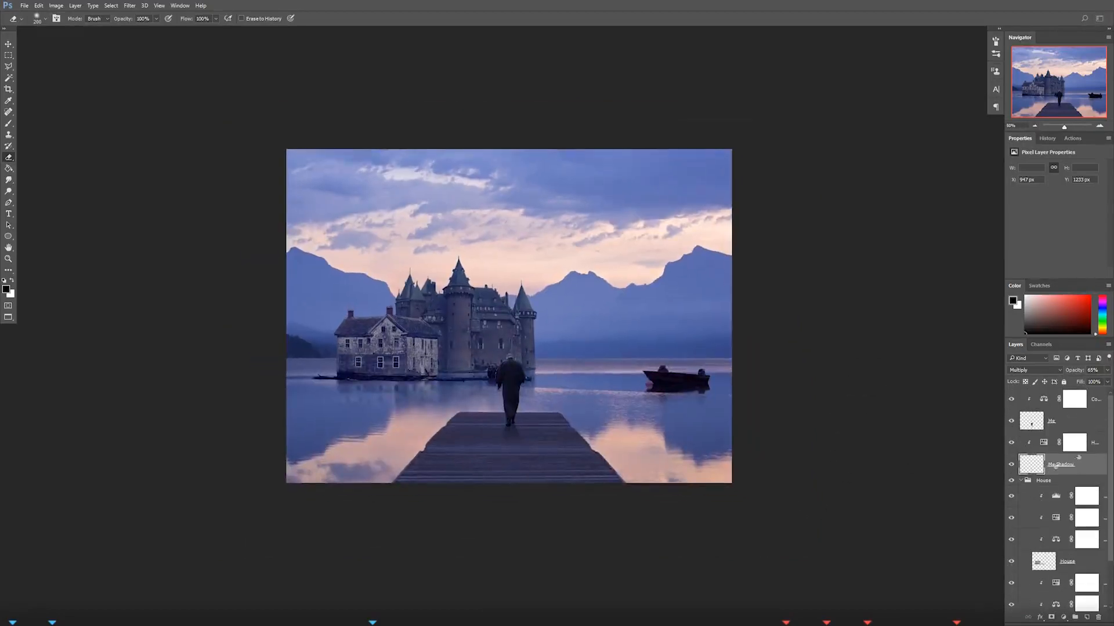
left_click(1020, 481)
Step: Group the walking man, his shadow and their adjustment layers into a group named "Me"
left_click(1083, 399, "shift")
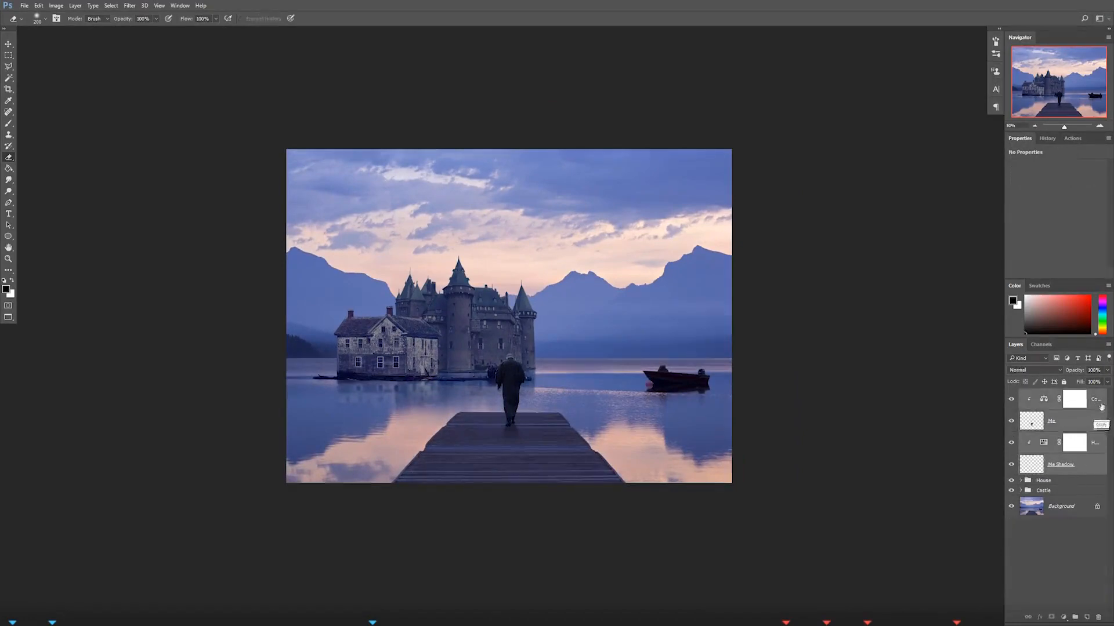
key("ctrl+g")
double_click(1041, 393)
type("Me")
key("Return")
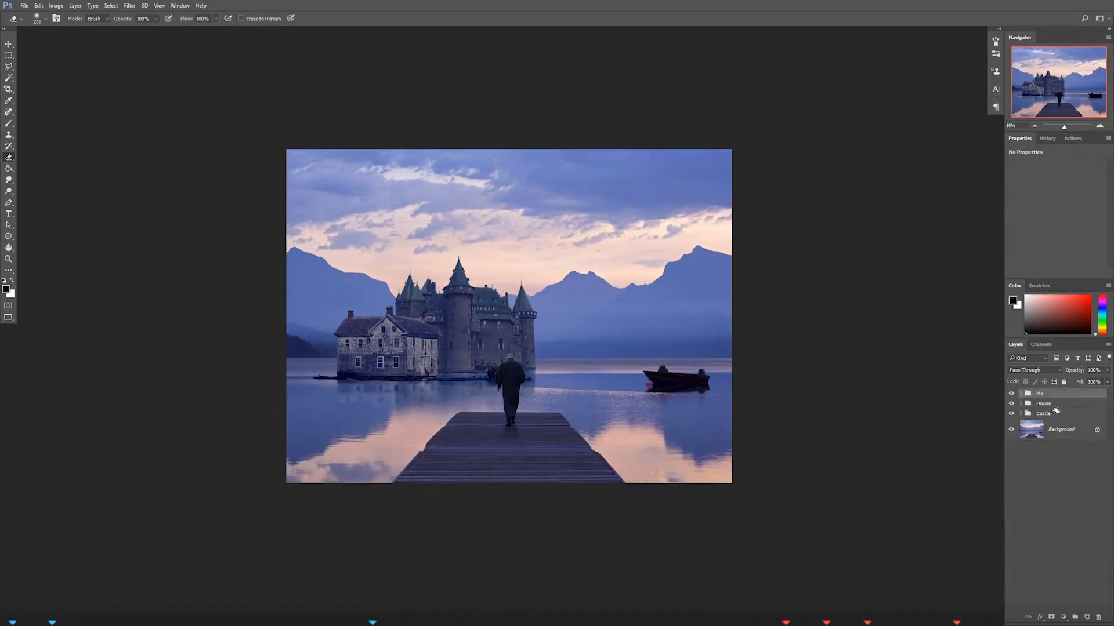
Step: Add a Color Balance adjustment above all groups with midtones red +39, green +21 and blue +4, and compare the scene with and without it
left_click(1099, 125)
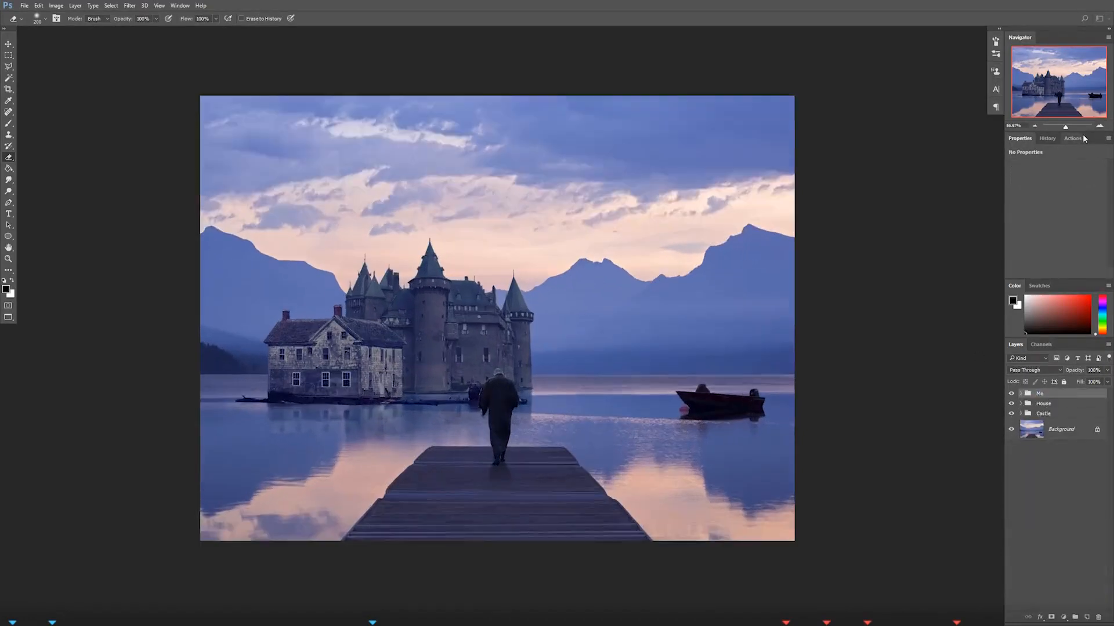
left_click(1065, 620)
left_click(1061, 517)
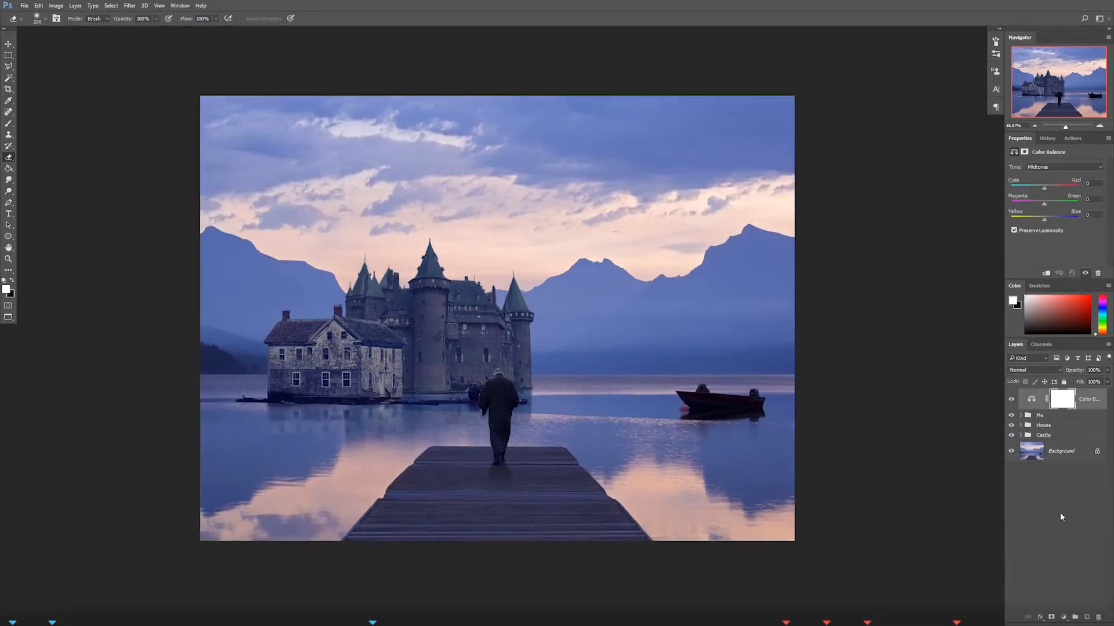
mouse_move(1044, 188)
left_mouse_down()
mouse_move(1057, 188)
mouse_move(1045, 188)
mouse_move(1060, 220)
mouse_move(1045, 220)
mouse_move(1065, 192)
mouse_move(1052, 203)
left_mouse_up()
left_click(1011, 399)
left_click(1011, 400)
left_click(1011, 400)
left_click(1010, 400)
left_click(1034, 127)
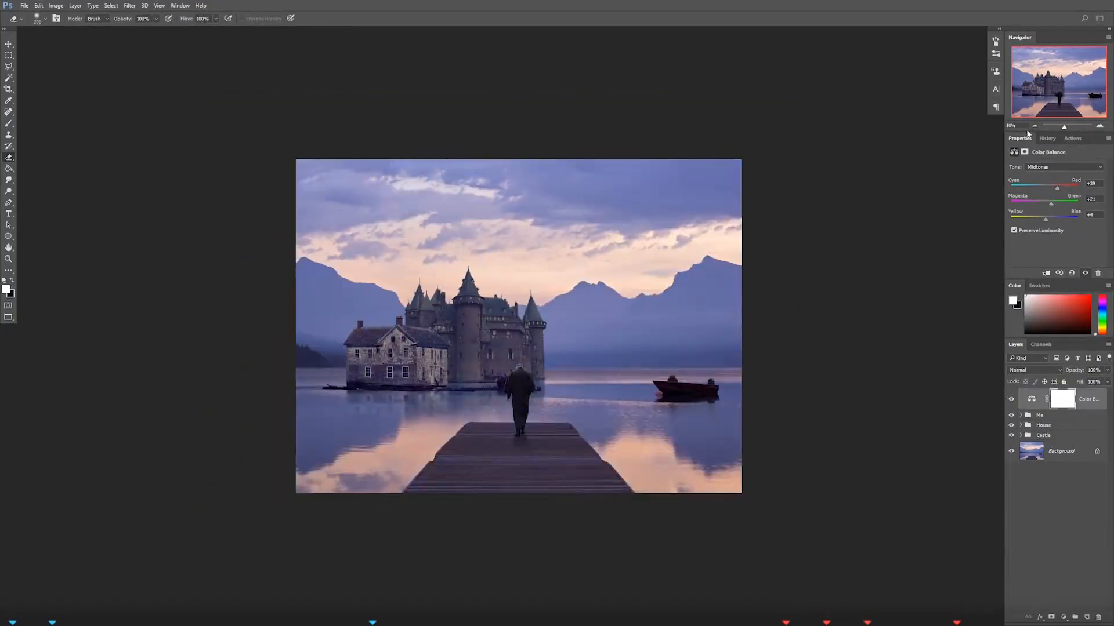
left_click(1099, 126)
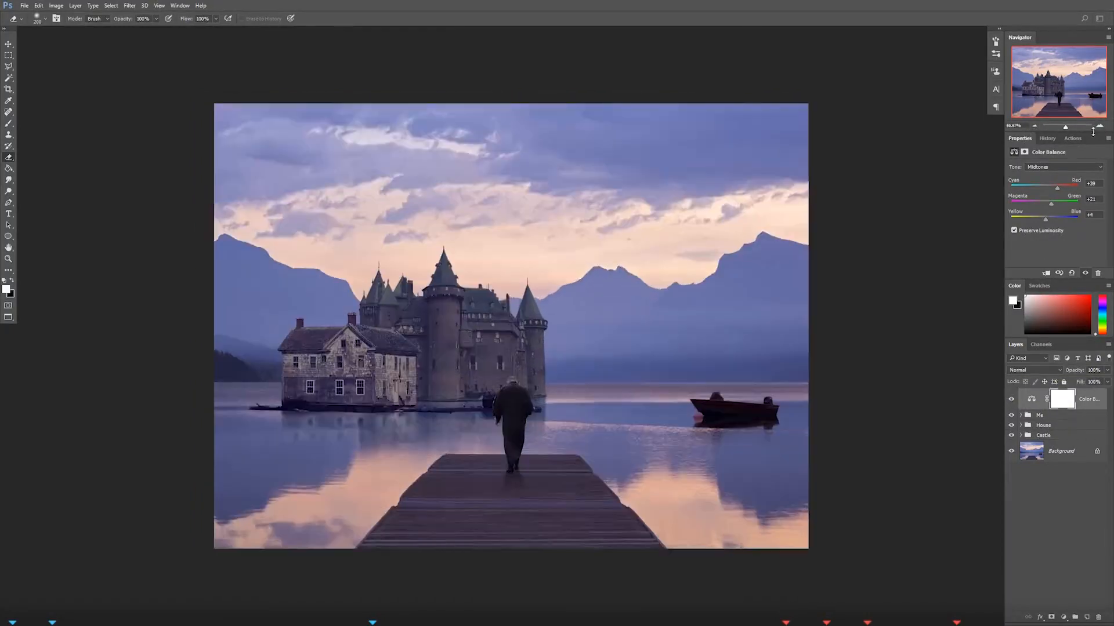
Step: Add a Curves adjustment above the Color Balance, reshape its RGB curve and fine-tune individual colour channels
left_click(1063, 618)
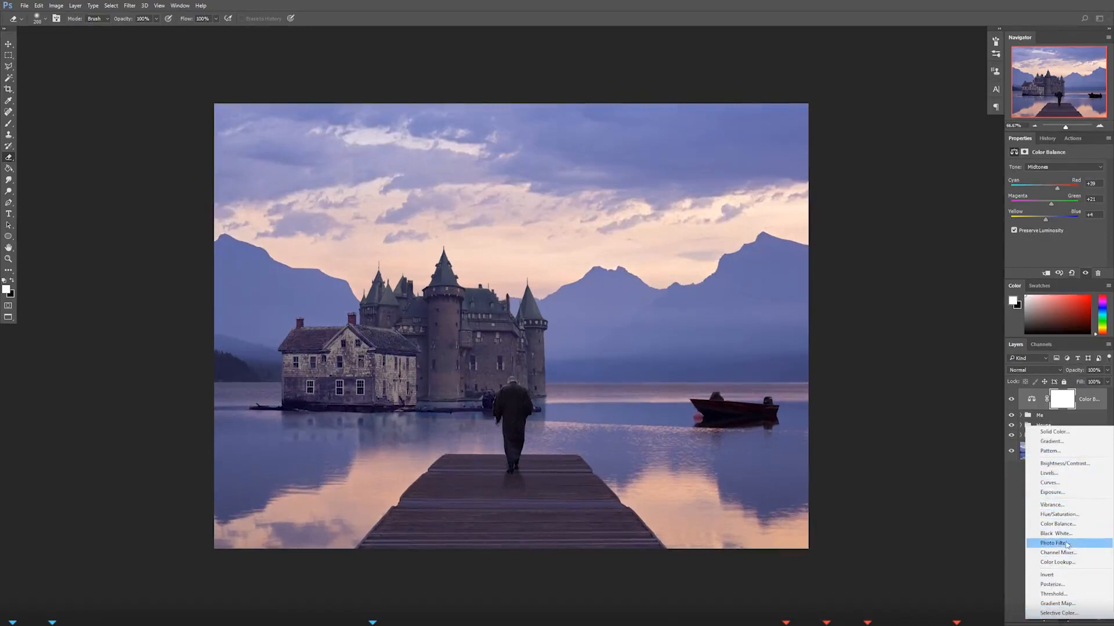
left_click(1070, 484)
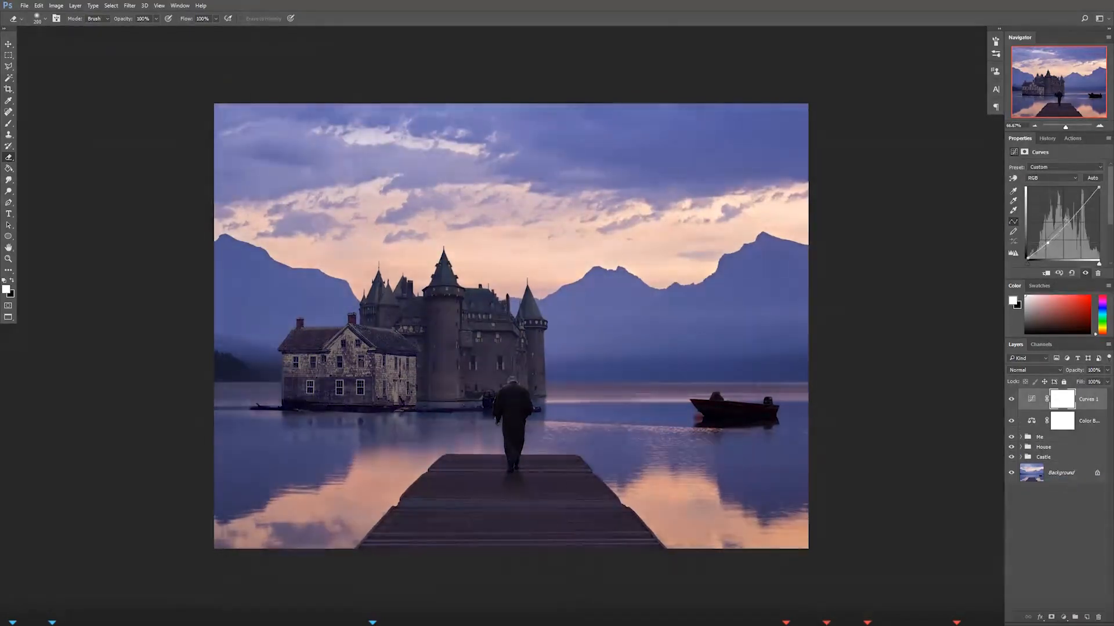
mouse_move(1075, 213)
left_mouse_down()
mouse_move(1053, 246)
mouse_move(1051, 234)
left_mouse_up()
left_click(1052, 178)
left_click(1044, 199)
left_click(1059, 179)
left_click(1057, 205)
left_click(1077, 473)
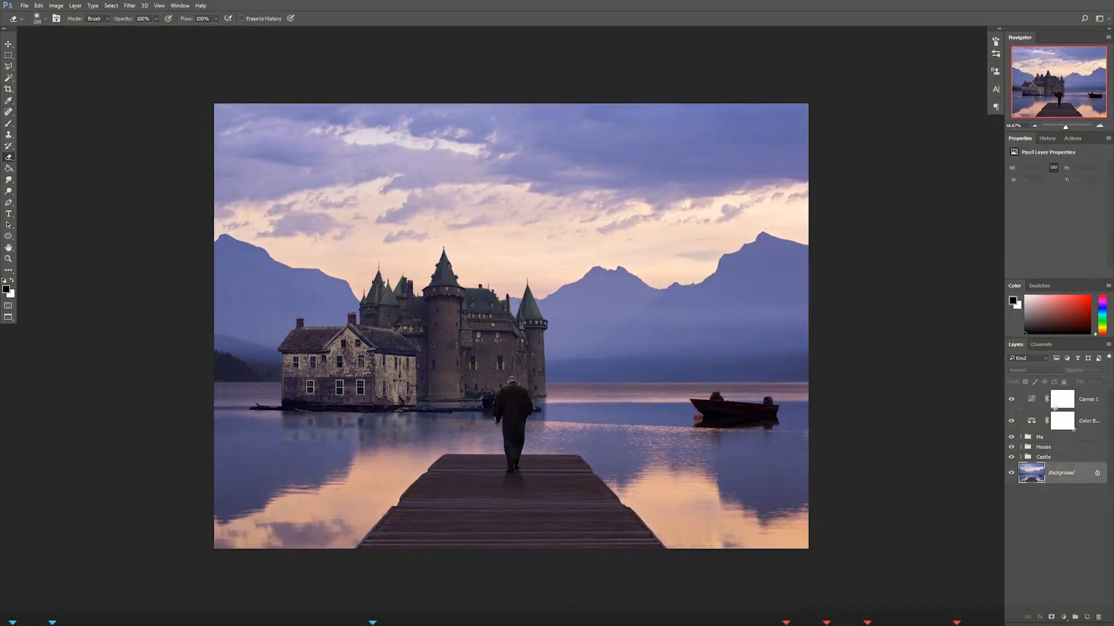
left_click(1011, 421)
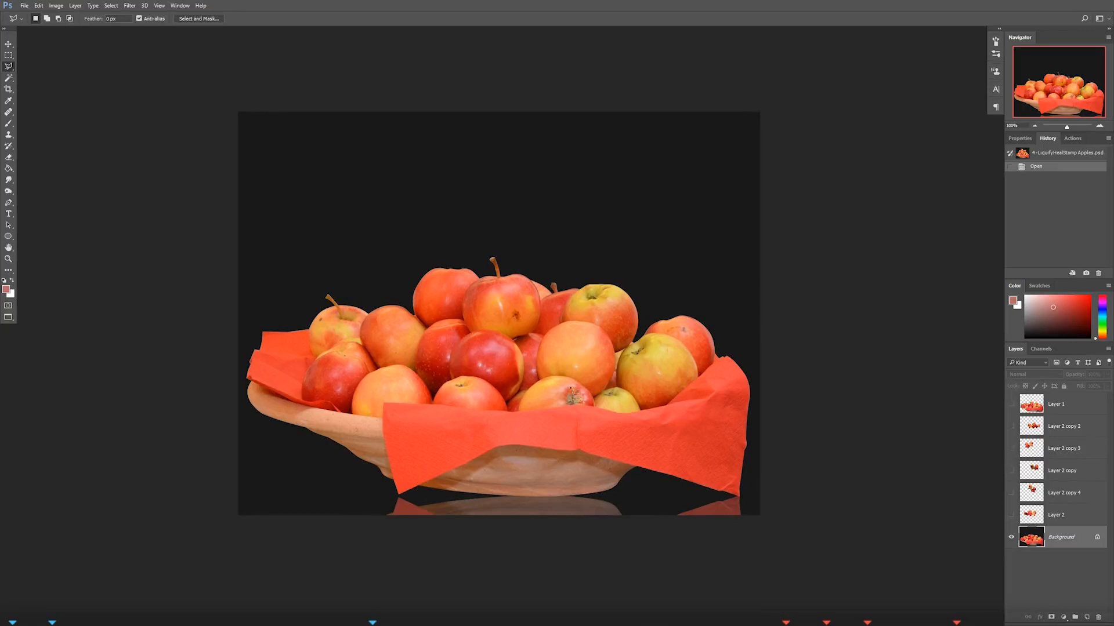
Step: Choose the Brush tool and sample an orange tone from the bruised front apple as the foreground colour
key("b")
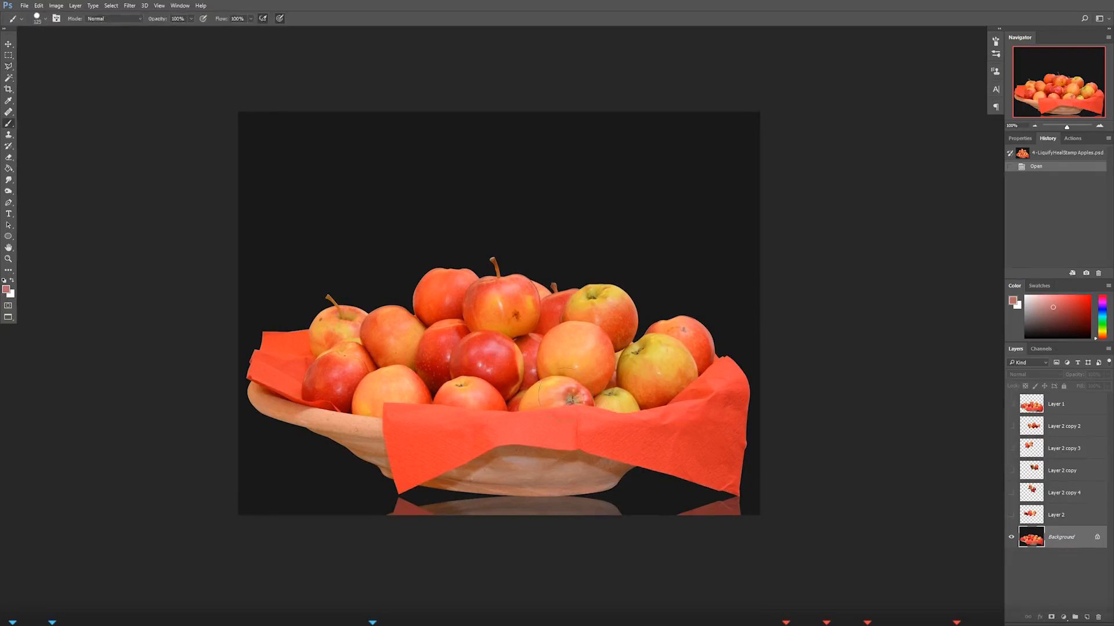
left_click(565, 389, "alt")
left_click_drag(566, 408, 559, 407)
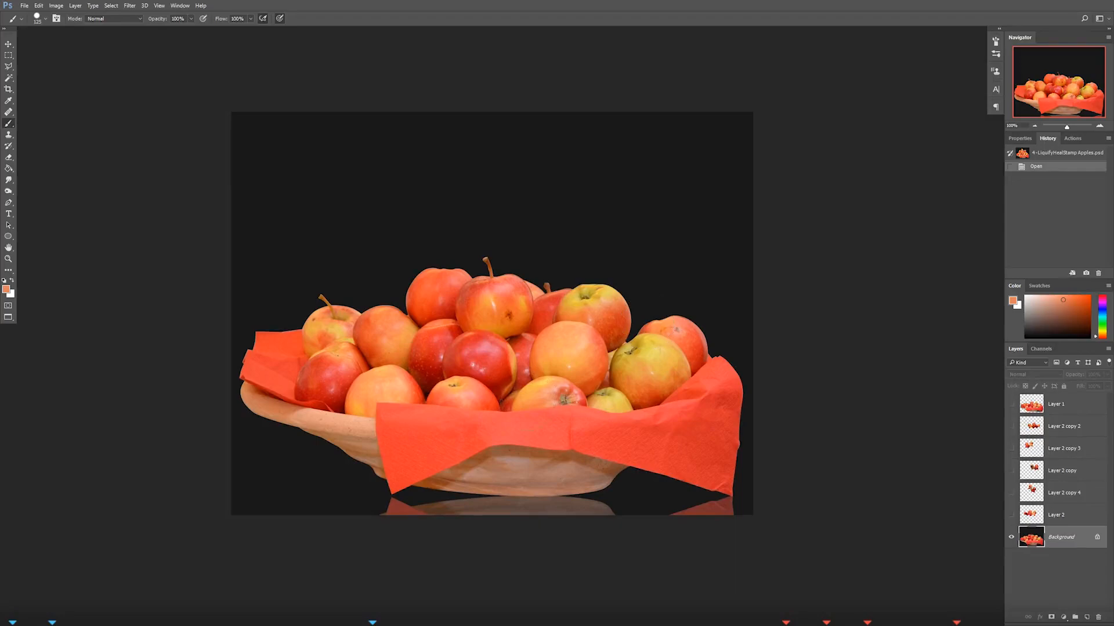
left_click(1098, 126)
left_click_drag(576, 400, 632, 360)
left_click(1034, 126)
left_click_drag(752, 352, 687, 347)
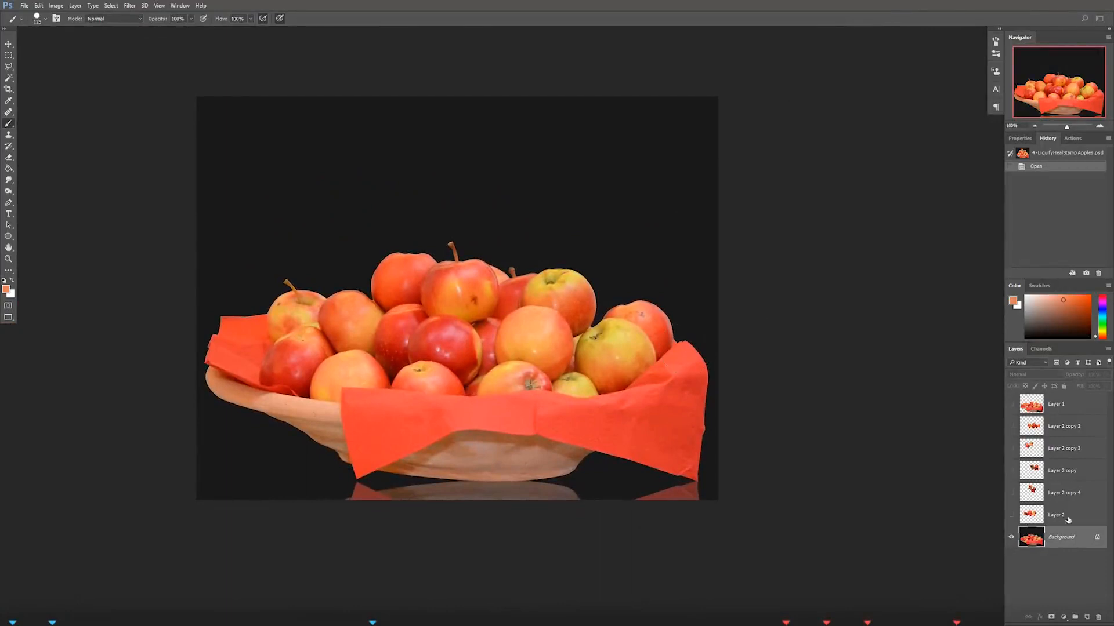
Step: Show Layer 1 and all the Layer 2 copies to view the complete apple pile
left_click(1012, 514)
left_click(1012, 492)
left_click(1012, 470)
left_click(1012, 448)
left_click(1011, 426)
left_click(1011, 404)
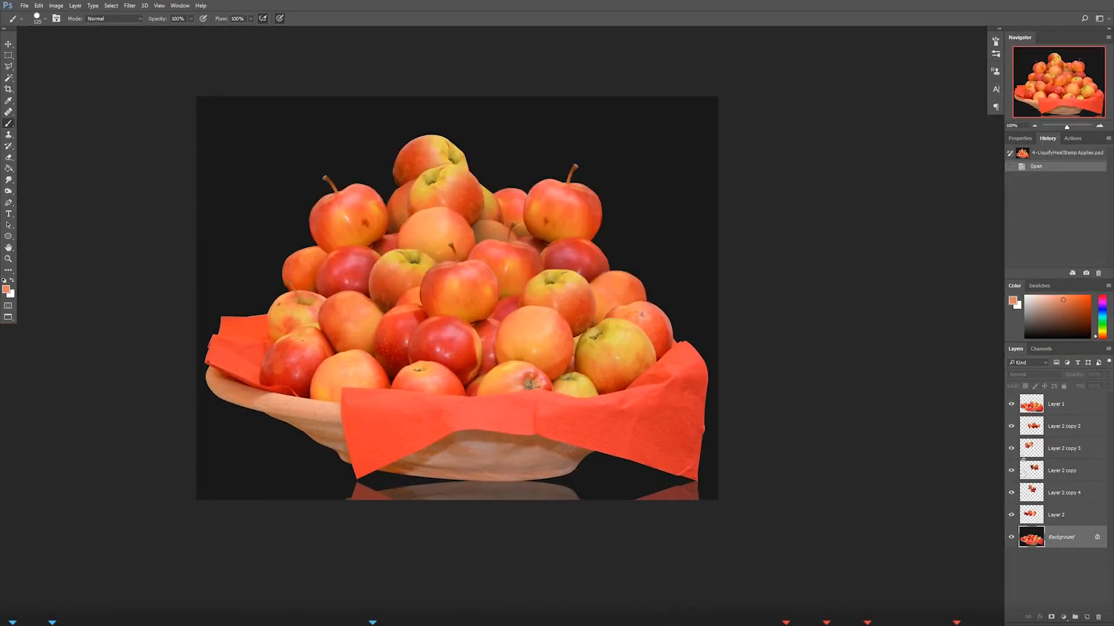
Step: Compare the apple pile with and without Layer 1, and hide Layer 2 and its four copies
left_click(1012, 405)
left_click(1011, 404)
left_click(1011, 405)
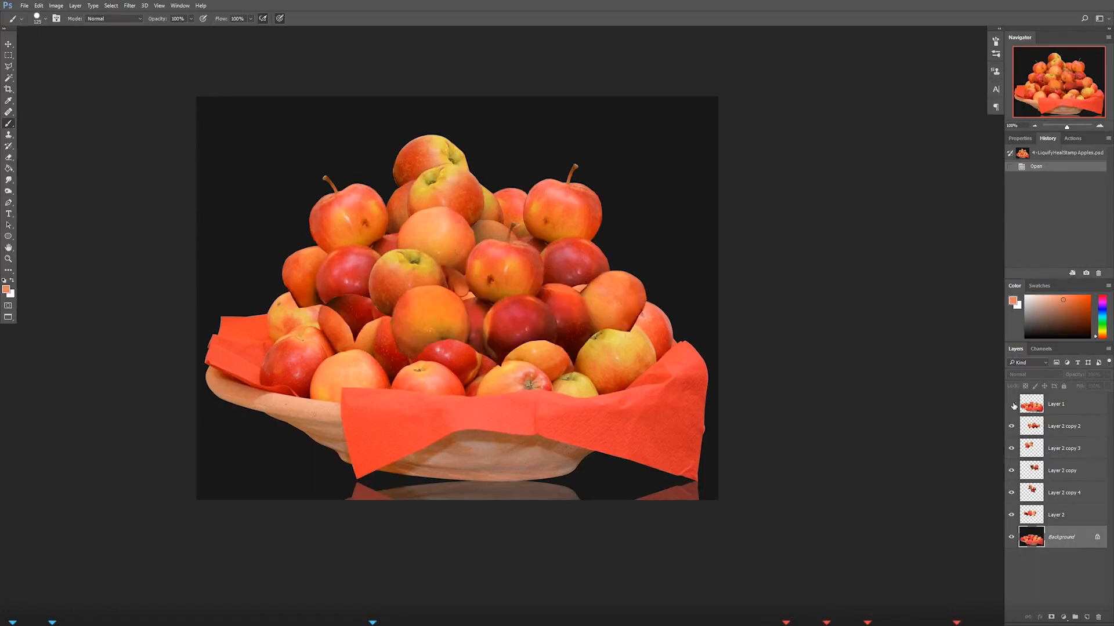
left_click(1012, 406)
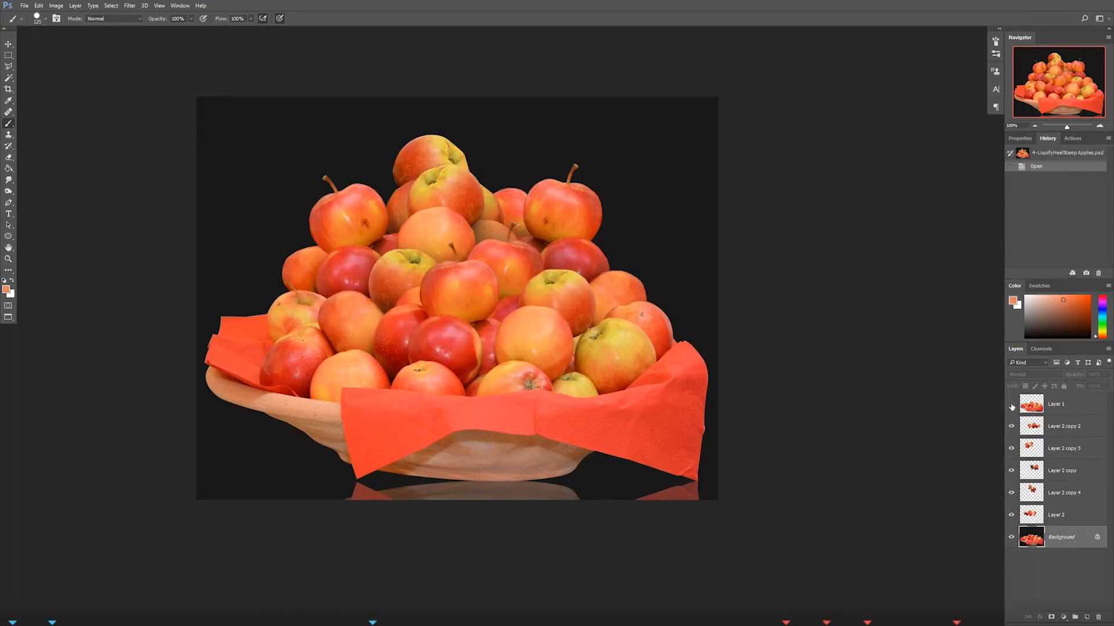
left_click(1012, 408)
left_click(1012, 406)
left_click_drag(1012, 428, 1015, 518)
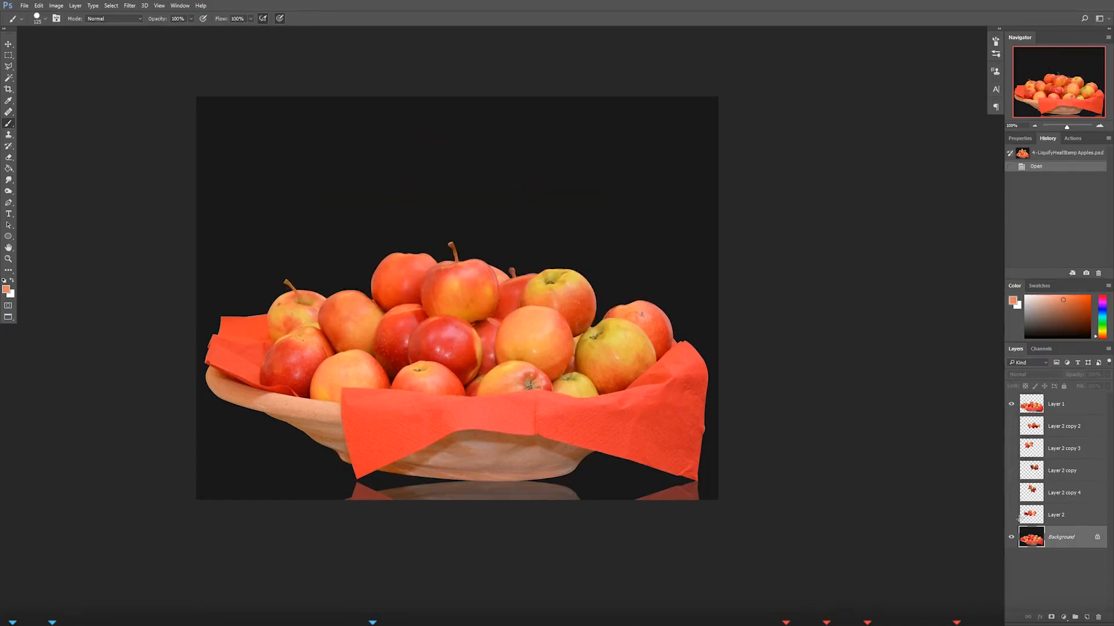
Step: Make Layer 1 the active layer and check its cut-out basket with the Background hidden and shown
left_click(1013, 406)
left_click(1013, 405)
left_click(1051, 406)
left_click(1010, 405)
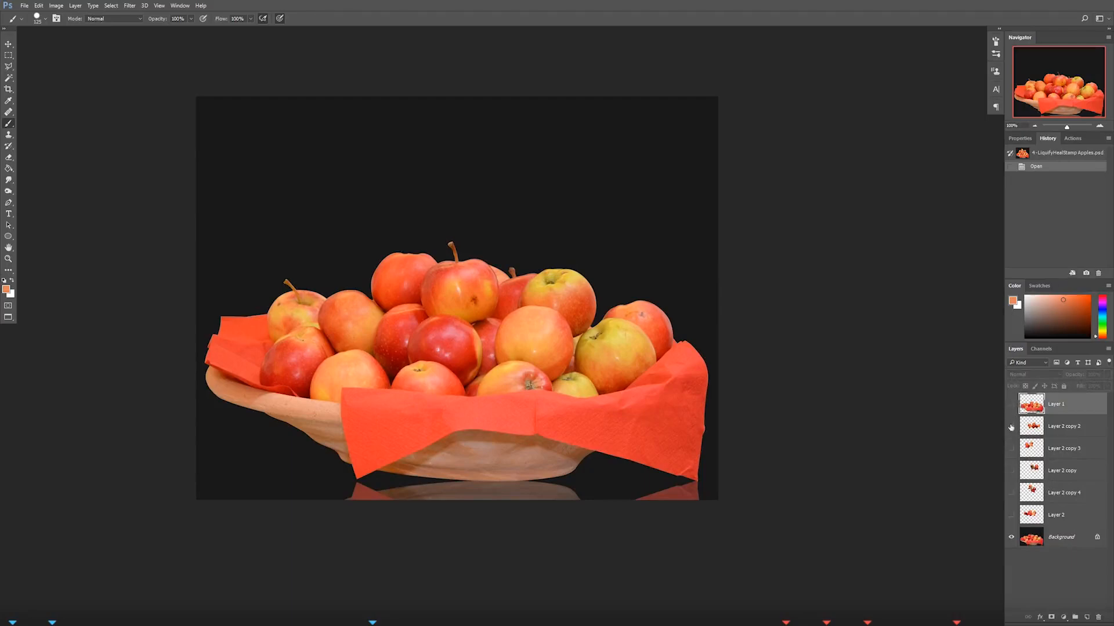
left_click(1010, 405)
left_click(1011, 538)
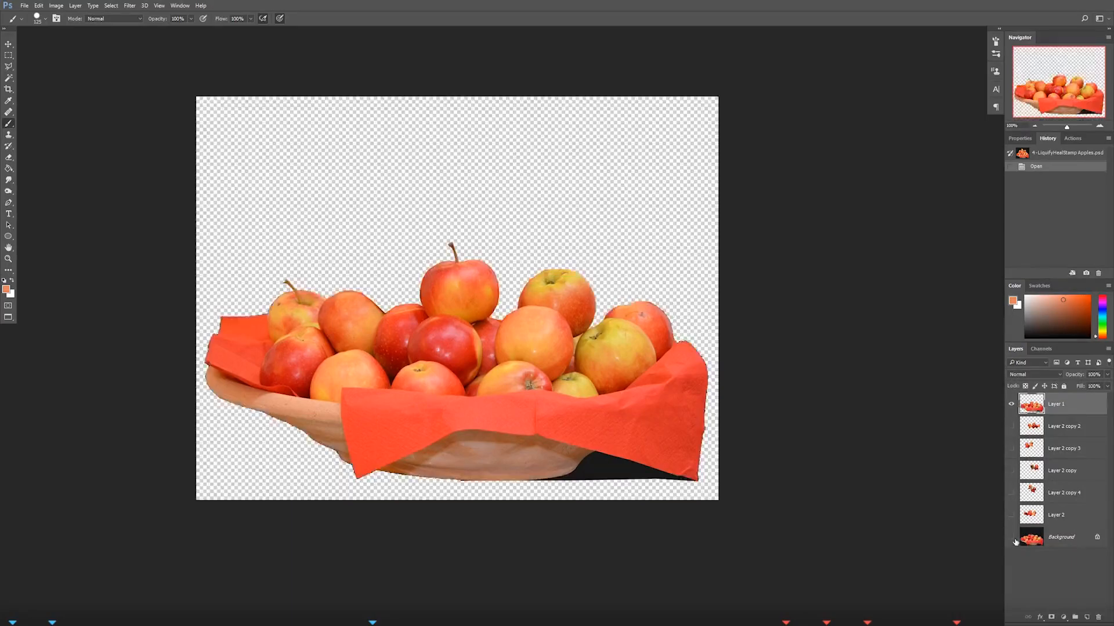
left_click(1012, 538)
Step: Reduce the brush size and dab the sampled orange beside the stemmed centre apple on Layer 1
key("bracketleft")
key("bracketleft")
left_click(498, 273)
key("bracketleft")
key("bracketleft")
key("bracketleft")
key("bracketleft")
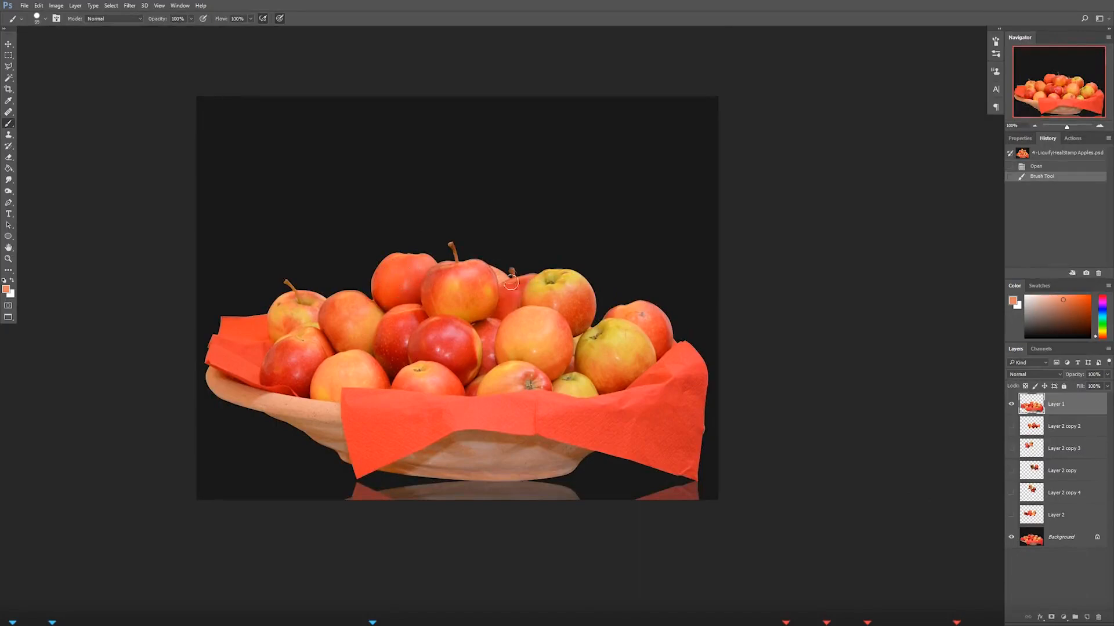
Step: Compare Layer 1 with the Background hidden and shown
left_click(1011, 538)
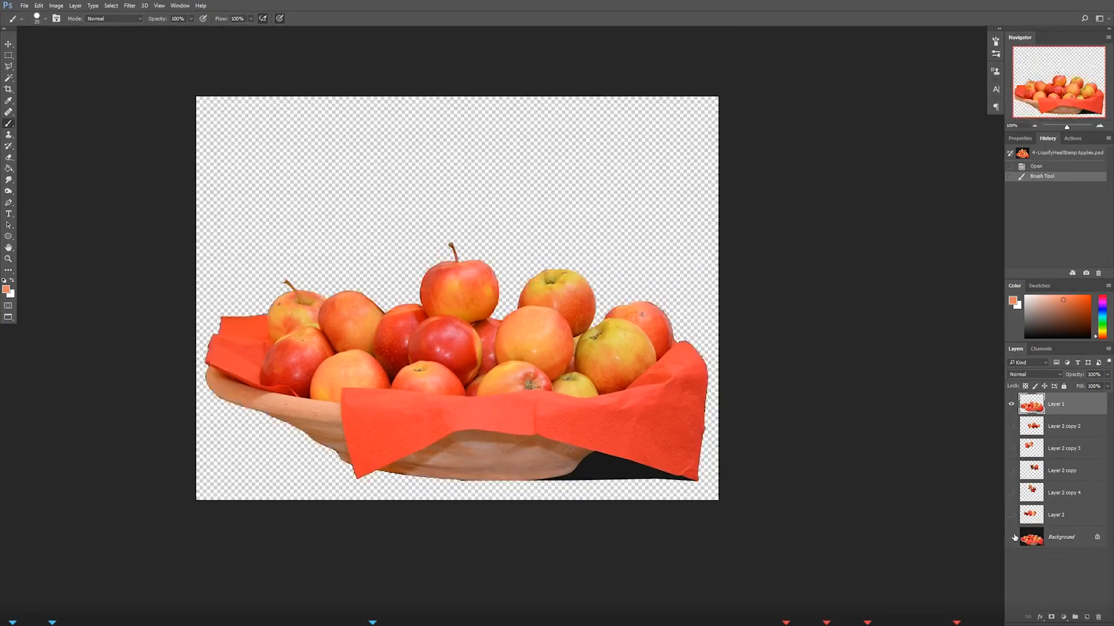
left_click(1012, 537)
left_click(1013, 538)
left_click(1013, 537)
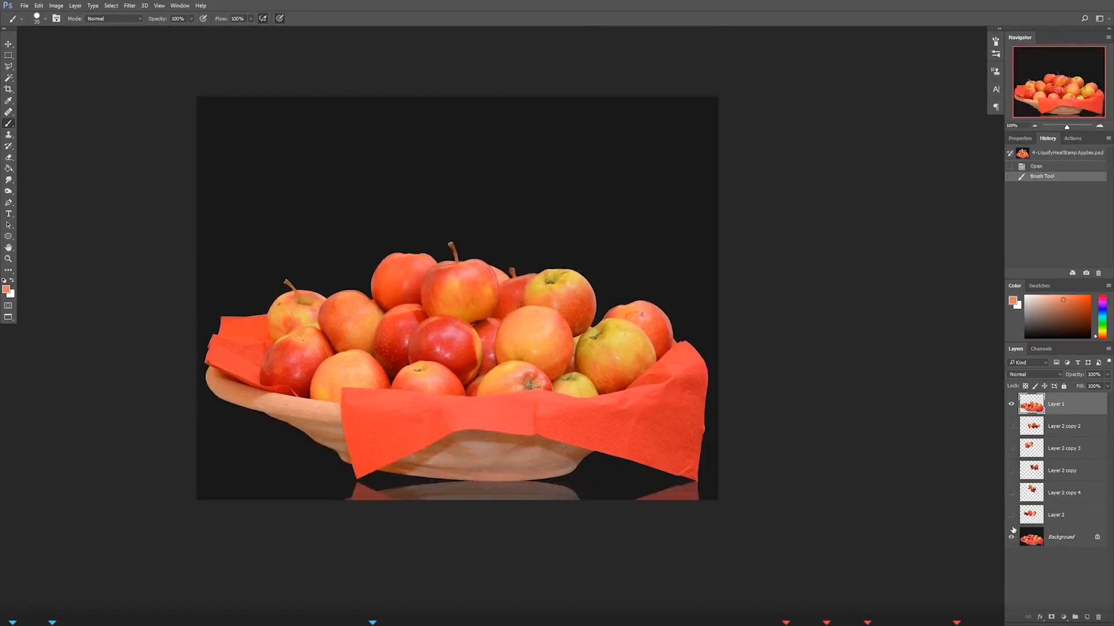
Step: Show Layer 2 and its four copies to restore the full apple pile
left_click(1011, 426)
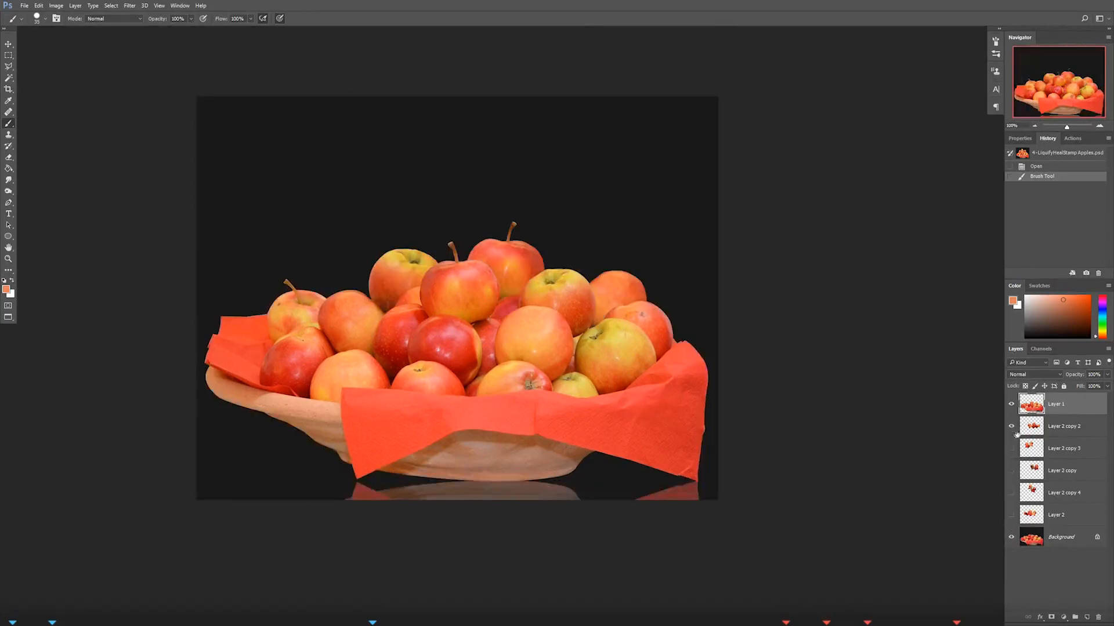
left_click(1012, 448)
left_click(1012, 471)
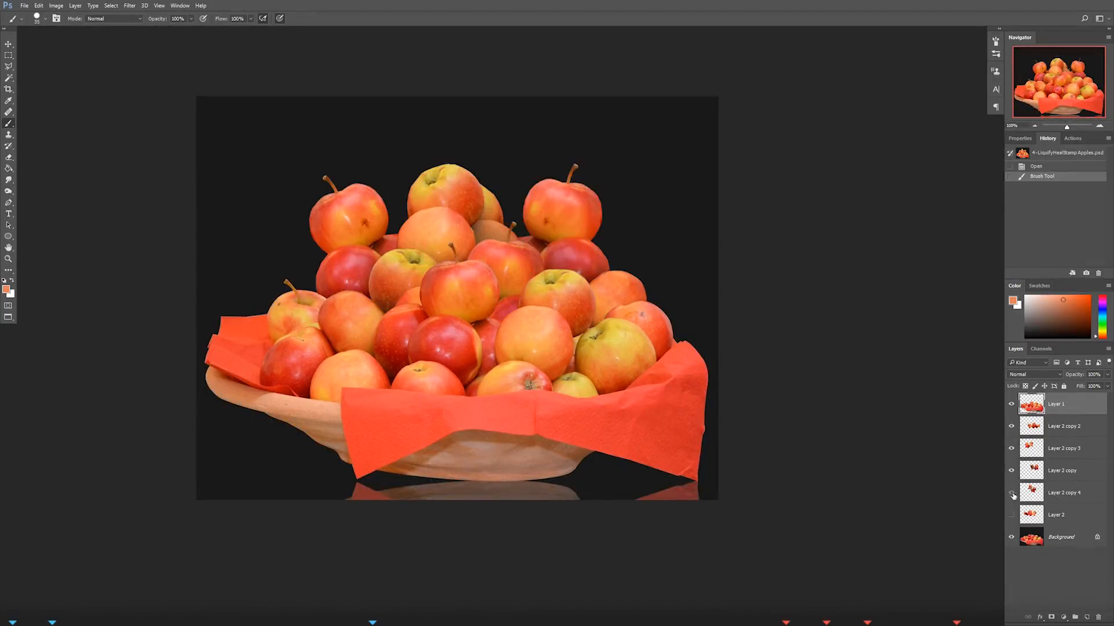
left_click(1012, 492)
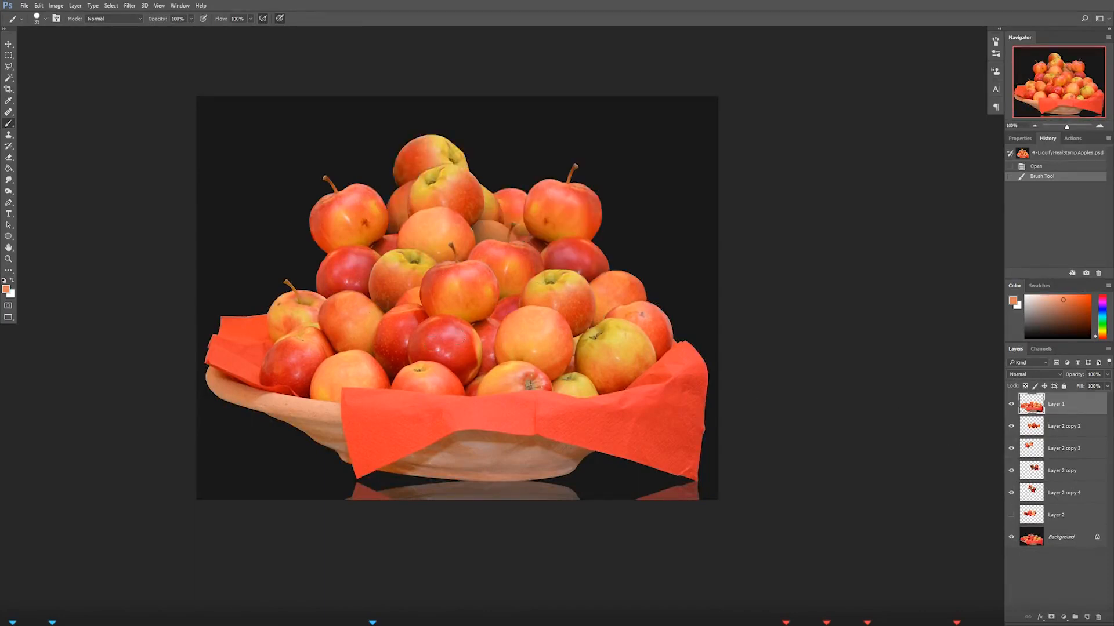
left_click(1012, 516)
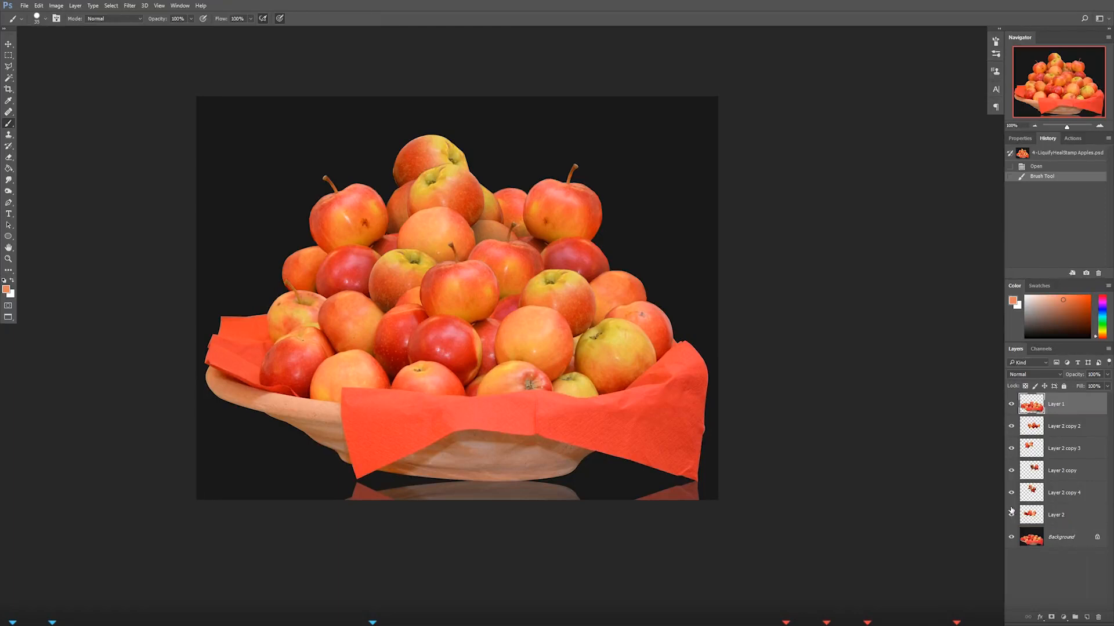
Step: Check which apples belong to Layer 2 copy 3, Layer 2 copy and Layer 2 copy 2, and make Layer 2 copy active
left_click(1011, 448)
left_click(1012, 449)
left_click(1011, 471)
left_click(1012, 470)
left_click(1012, 426)
left_click(1012, 427)
left_click(1011, 448)
left_click(1011, 448)
left_click(1011, 470)
left_click(1043, 473)
left_click(1011, 471)
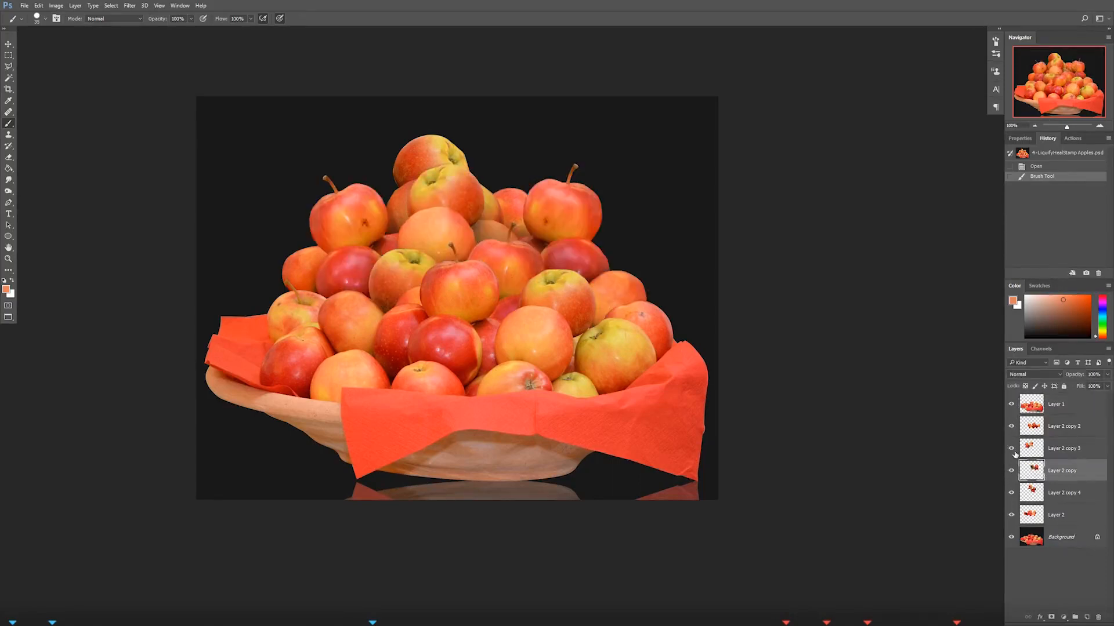
Step: Remove a blemish on the lower part of the upper-right apple with the content-aware Spot Healing Brush
left_click(8, 111)
right_click(8, 112)
left_click(58, 114)
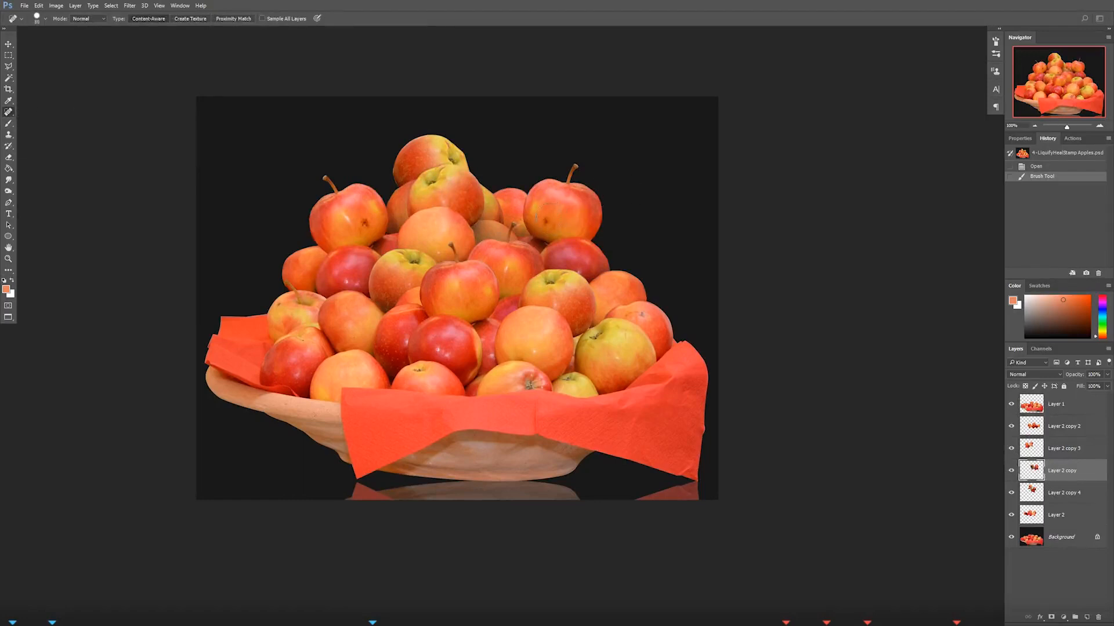
left_click(547, 221)
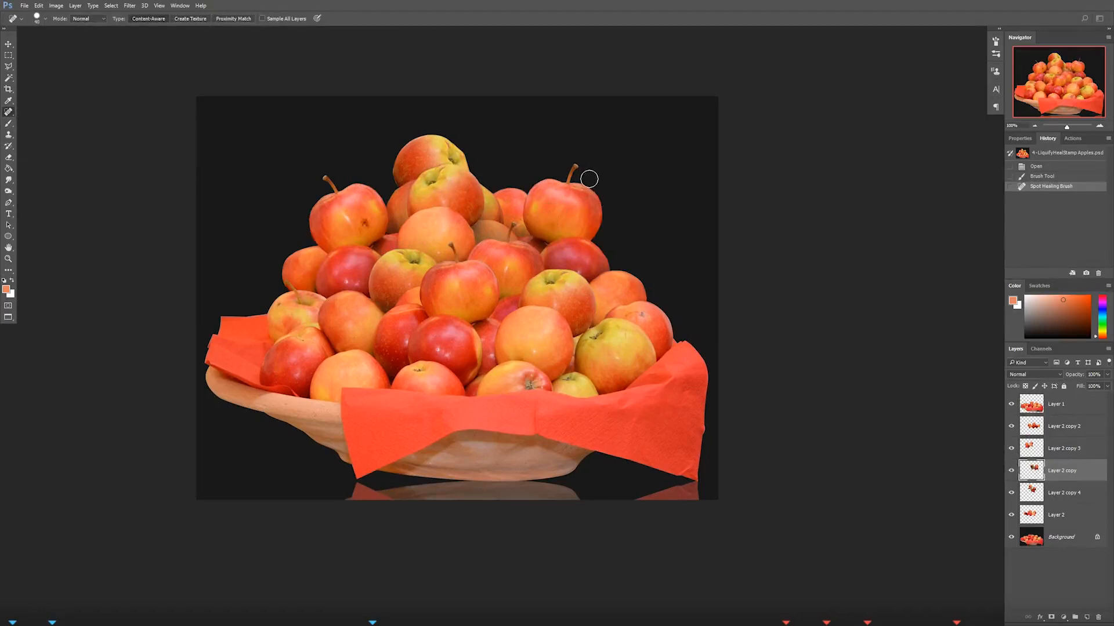
Step: Outline the stem of the upper-right apple with the Polygonal Lasso, delete it and deselect
key("l")
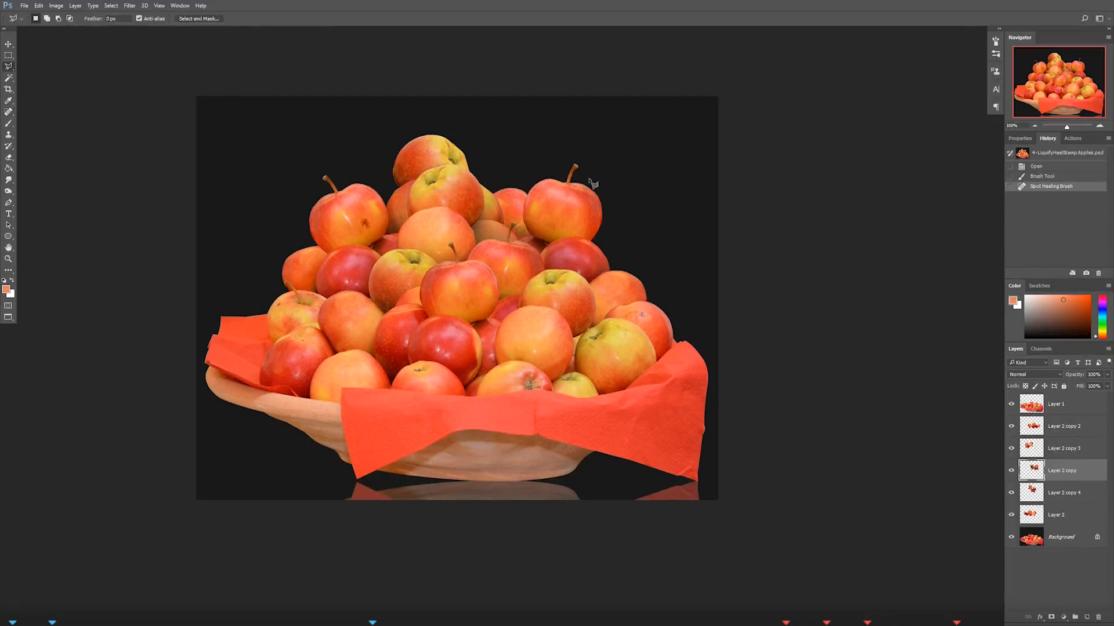
left_click(570, 184)
left_click(581, 177)
left_click(587, 168)
left_click(587, 156)
left_click(576, 152)
left_click(561, 179)
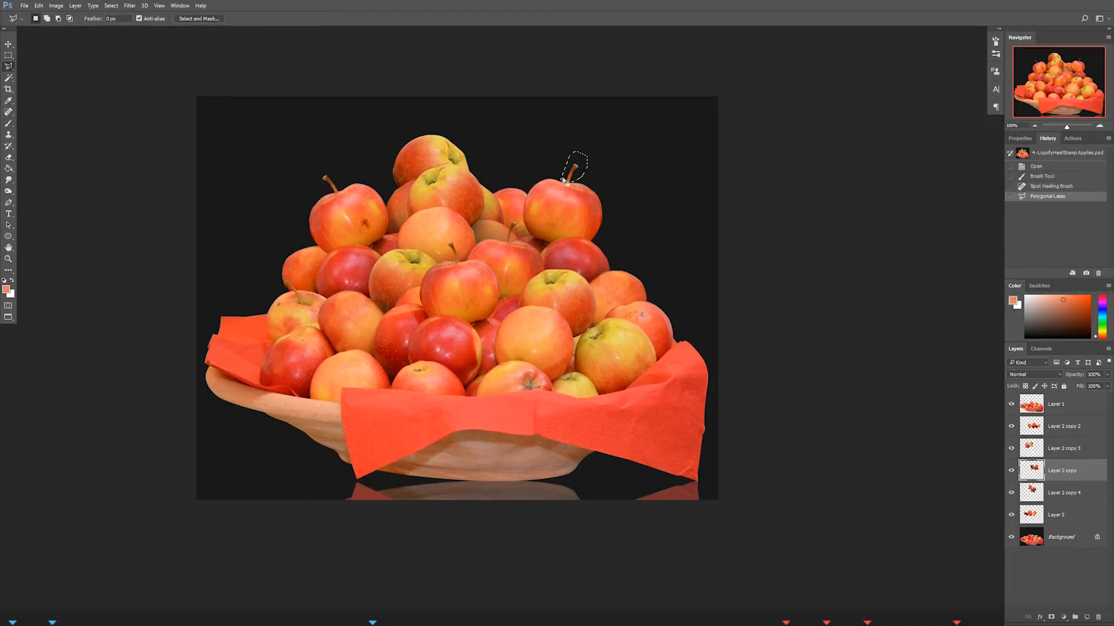
key("Delete")
key("ctrl+d")
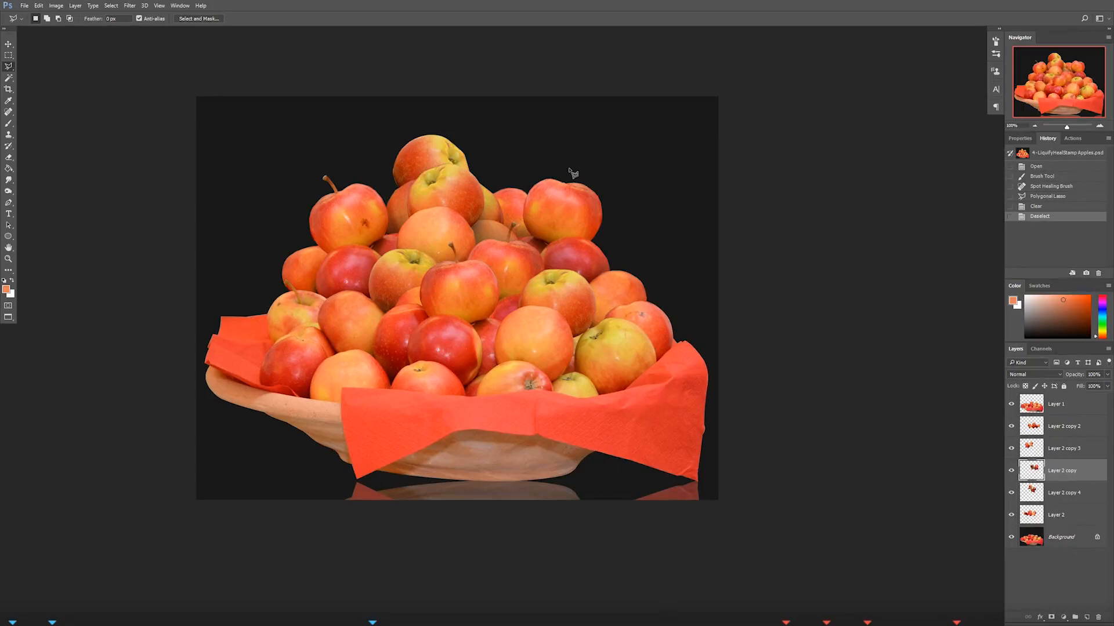
Step: Heal the middle of the upper-right apple on Layer 2 copy with the Healing Brush in Sampled mode
key("b")
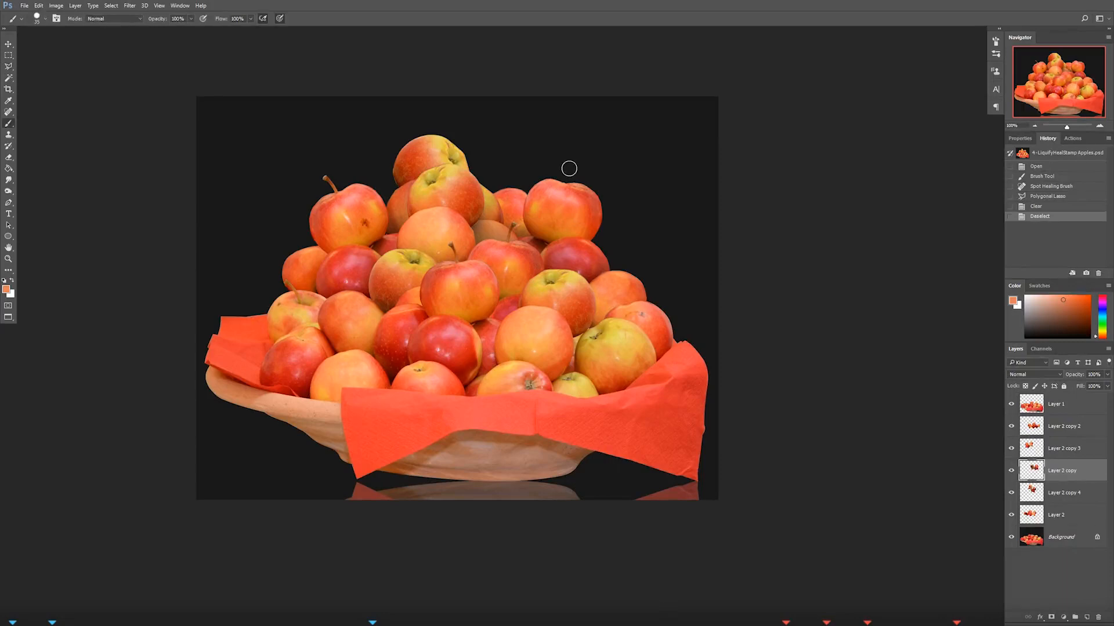
key("j")
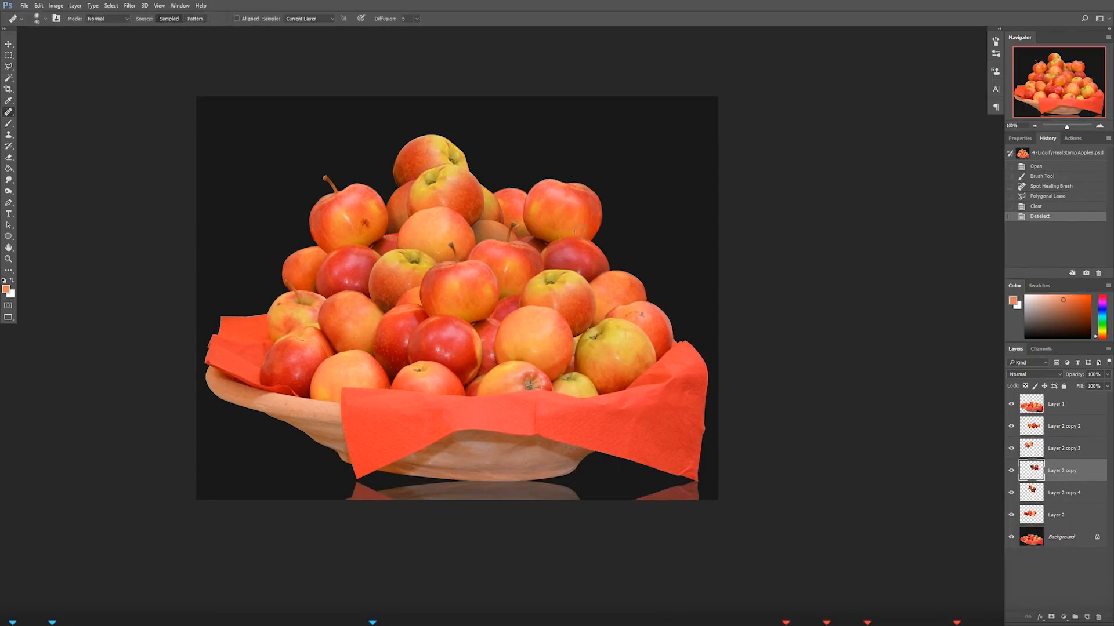
left_click(1052, 538)
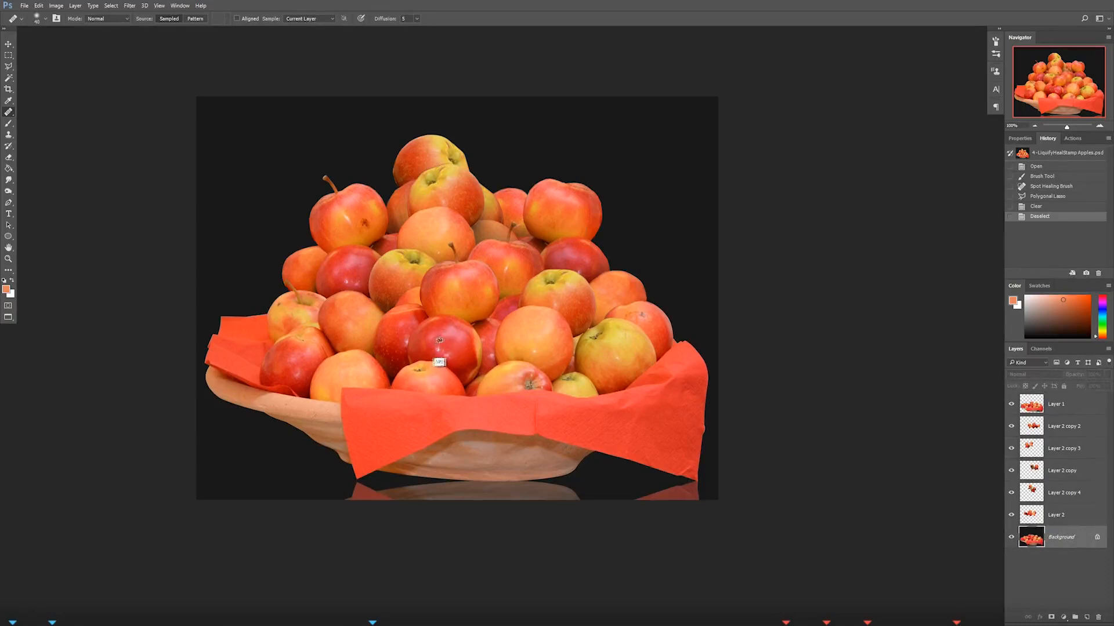
left_click(1059, 468)
left_click(564, 212)
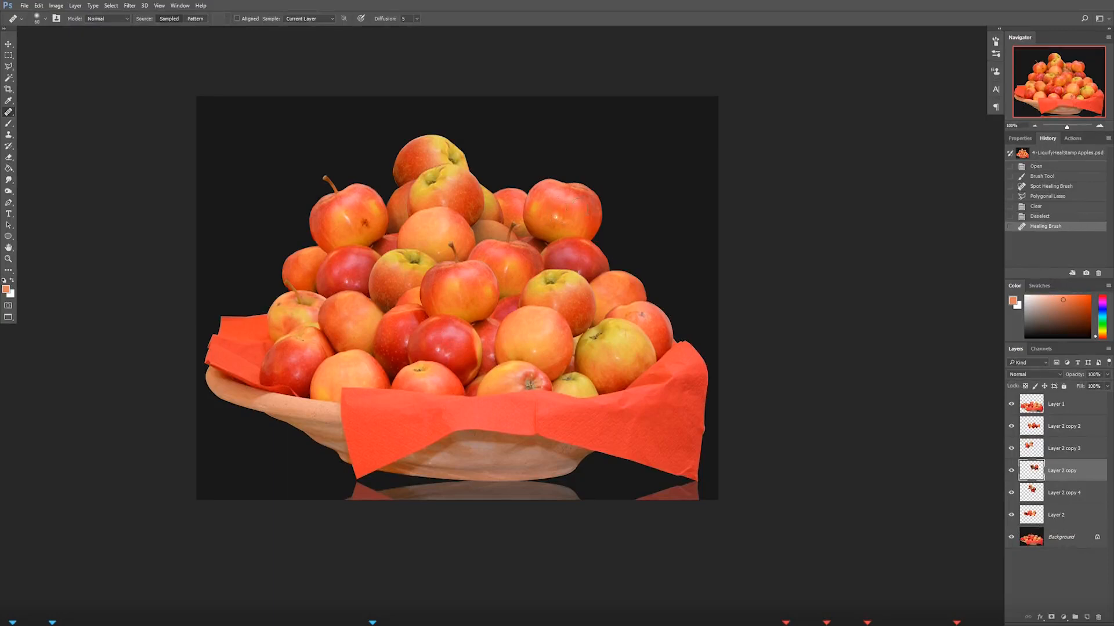
Step: Try further Healing Brush strokes on the upper-right apple and compare one stroke before and after
left_click(560, 223)
key("ctrl+z")
key("ctrl+z")
left_click(567, 206)
left_click(571, 207)
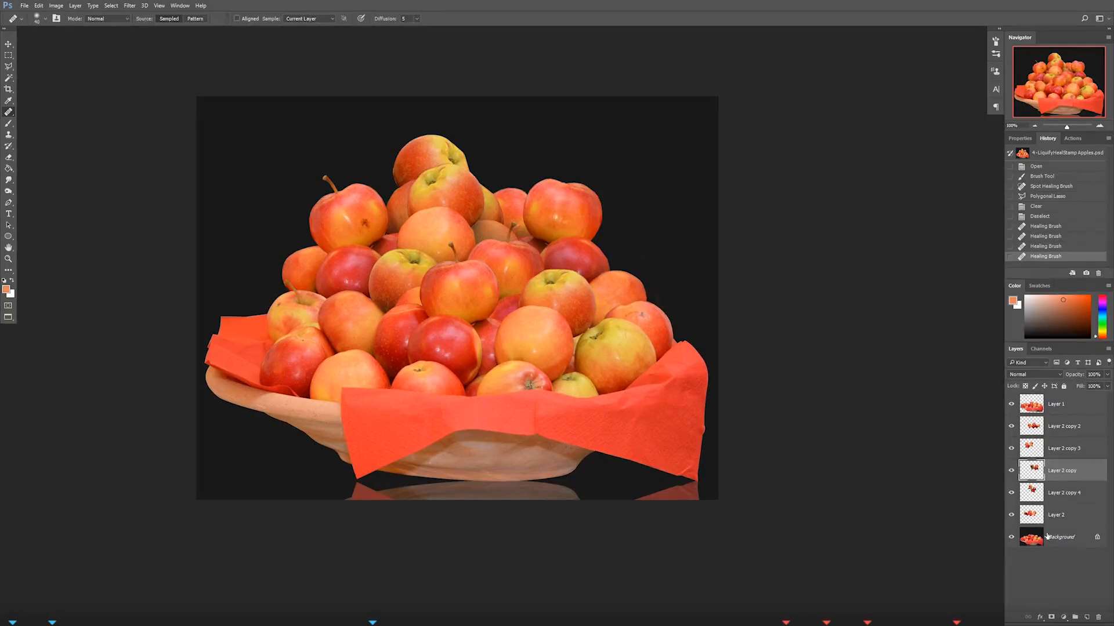
Step: Try lightening the front centre apples on Layer 1 with a large Dodge brush at Midtones and 50% exposure
left_click(1052, 401)
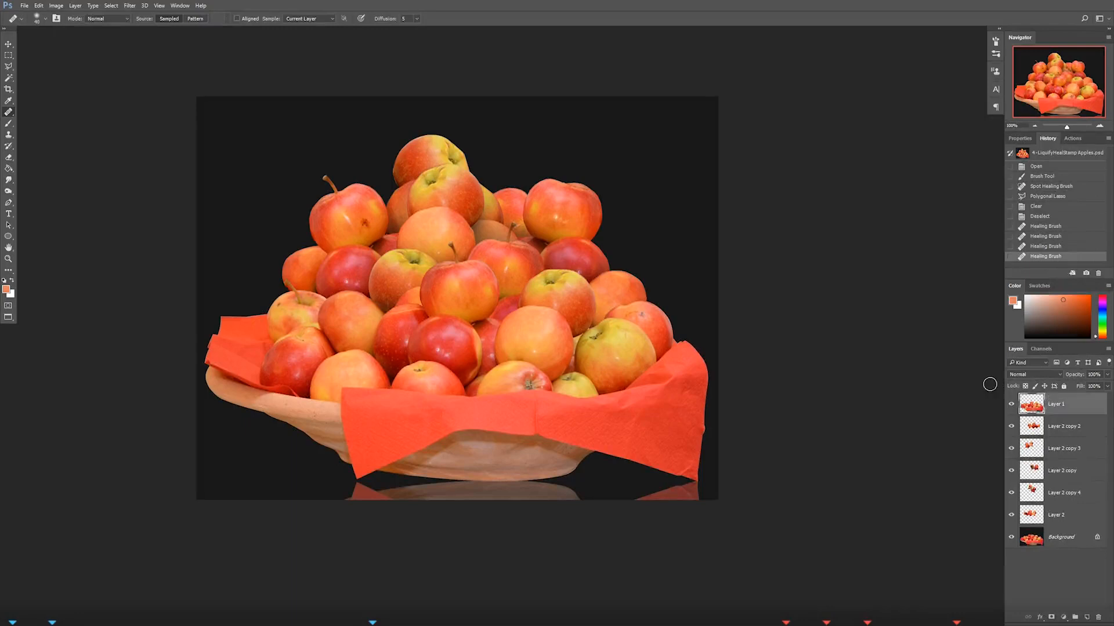
left_click(11, 180)
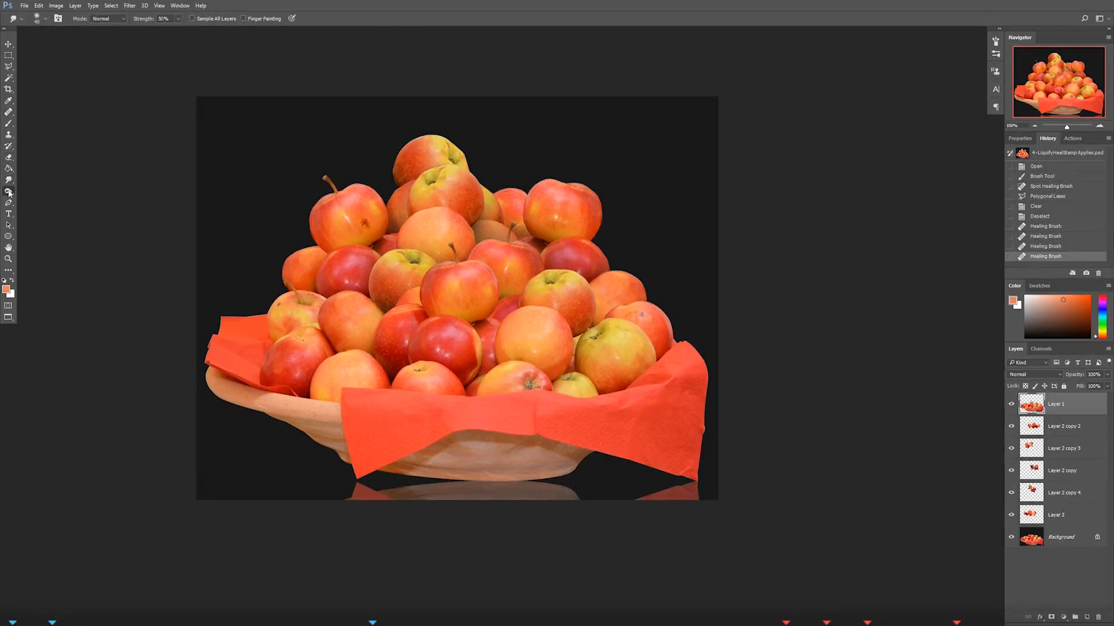
left_click(9, 192)
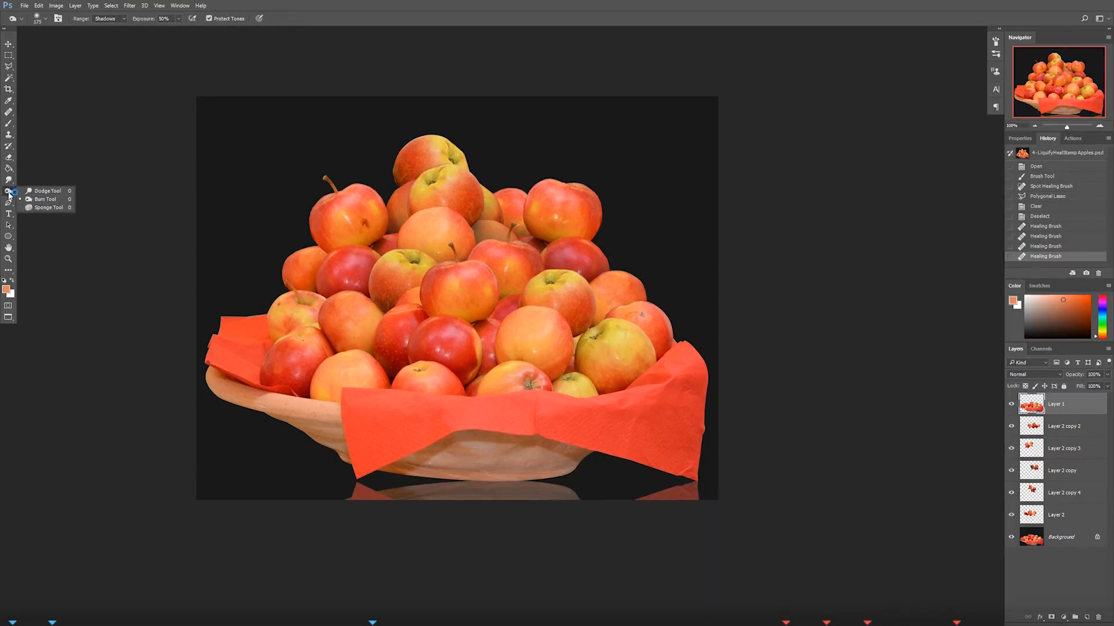
left_click(46, 191)
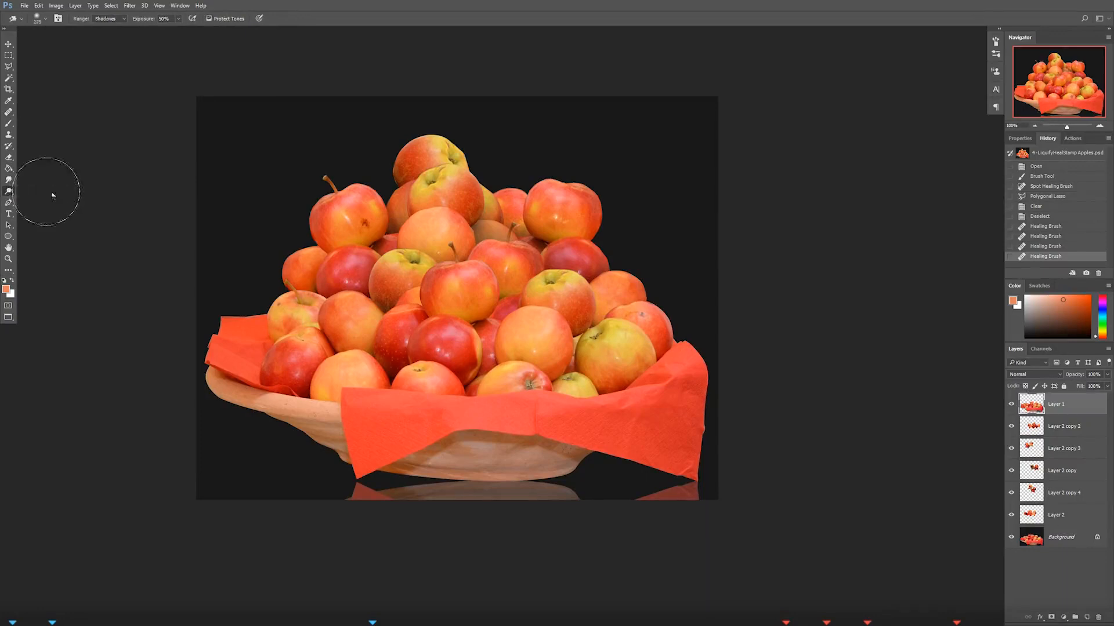
left_click(9, 193)
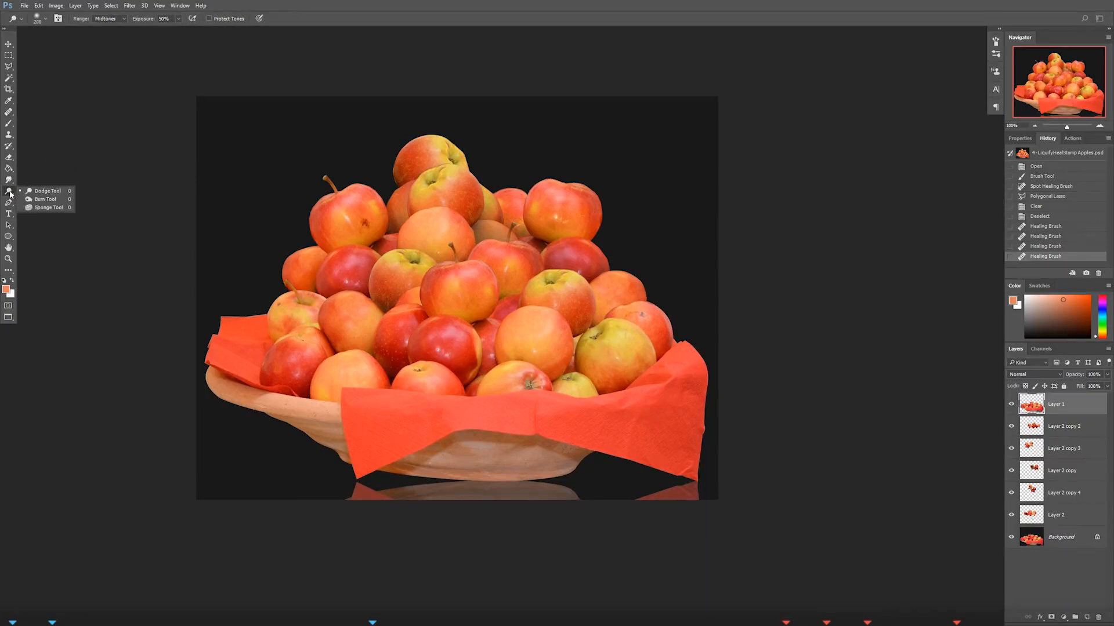
left_click(55, 201)
key("bracketright")
key("bracketright")
key("bracketright")
key("bracketright")
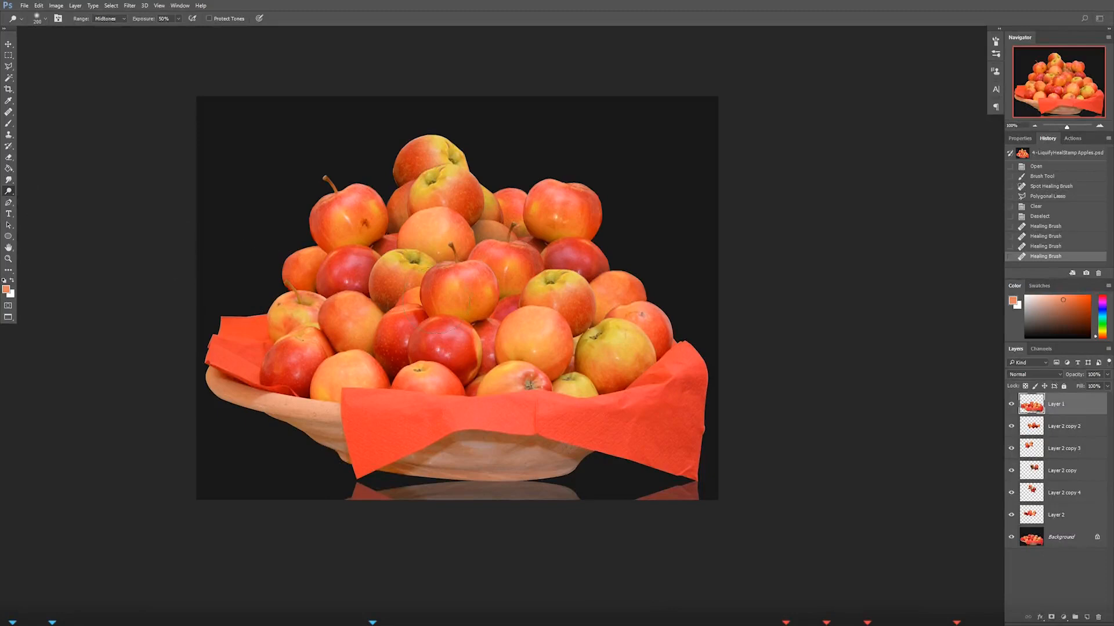
mouse_move(430, 334)
left_mouse_down()
mouse_move(440, 342)
mouse_move(417, 331)
mouse_move(414, 344)
mouse_move(439, 342)
mouse_move(435, 333)
mouse_move(511, 366)
left_mouse_up()
key("bracketleft")
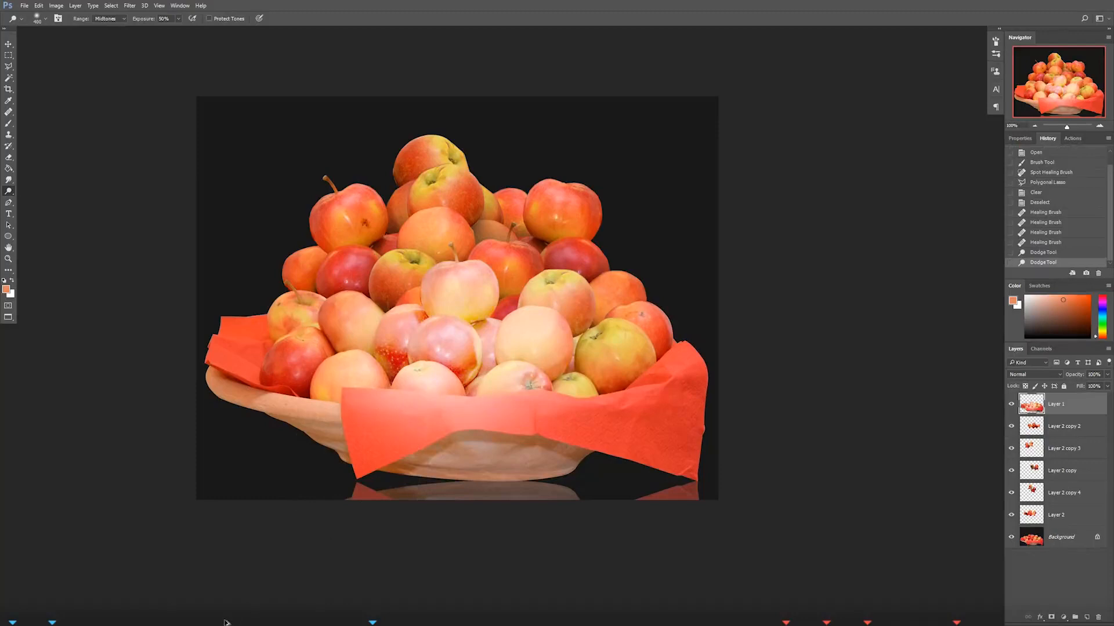
key("ctrl+alt+z")
key("ctrl+alt+z")
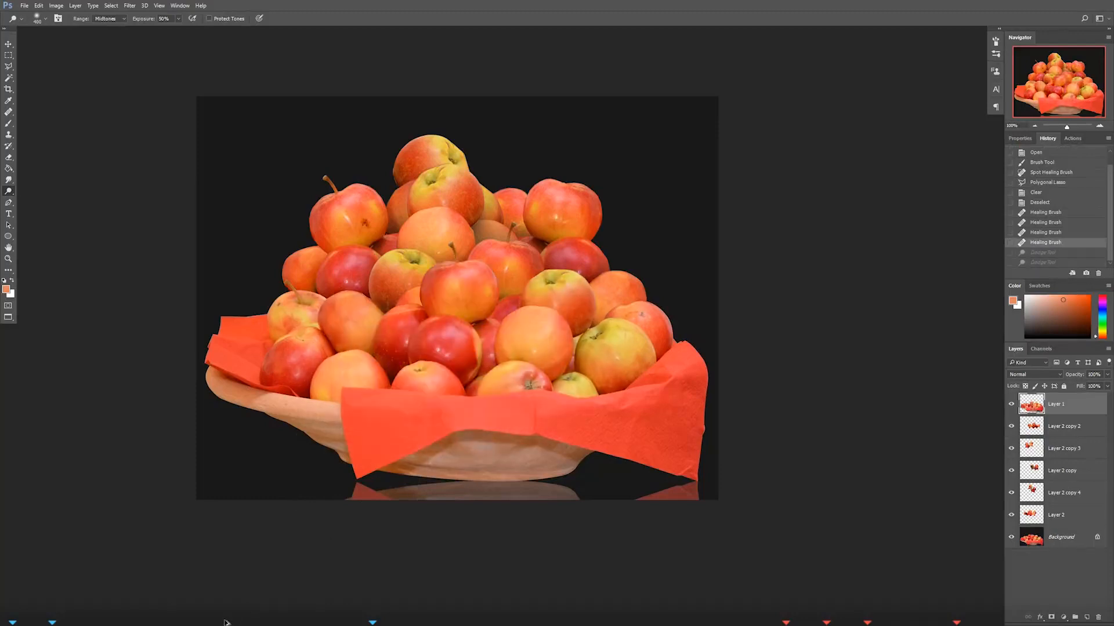
Step: Try darkening the front centre apples on Layer 1 with an enlarged Burn brush at Shadows and 50% exposure
right_click(9, 191)
left_click(47, 200)
key("bracketright")
key("bracketright")
key("bracketright")
key("bracketright")
key("bracketright")
mouse_move(440, 374)
left_mouse_down()
mouse_move(511, 360)
mouse_move(450, 352)
left_mouse_up()
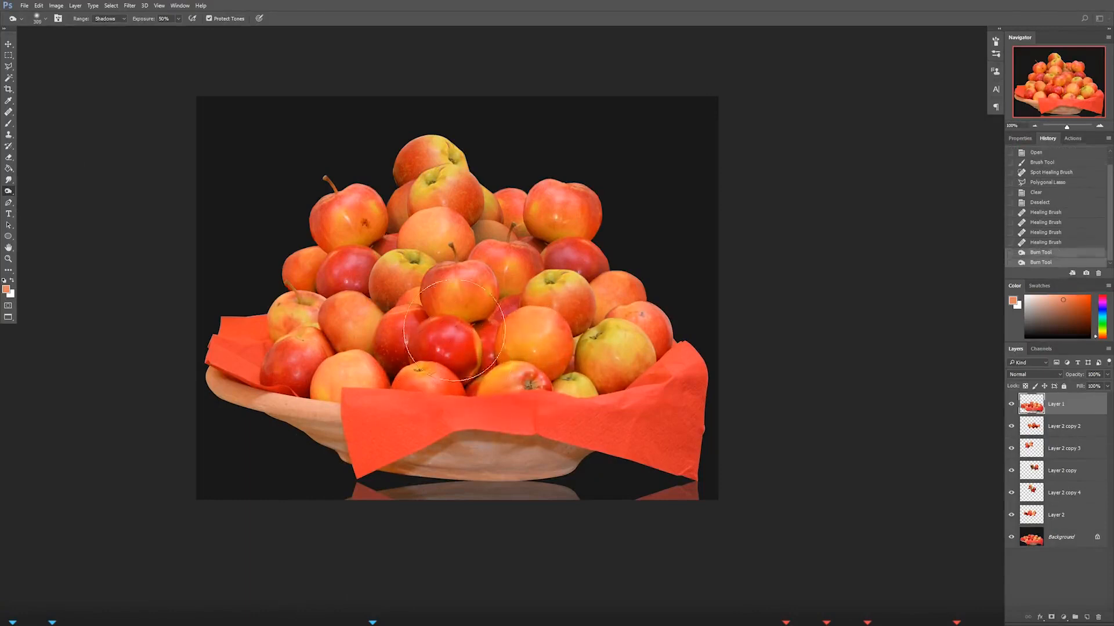
Step: Try a different tonal range for the Burn tool on the front apples above the red napkin
left_click(109, 19)
left_click(115, 33)
mouse_move(406, 357)
left_mouse_down()
mouse_move(482, 370)
mouse_move(464, 357)
mouse_move(487, 354)
mouse_move(442, 366)
mouse_move(532, 381)
mouse_move(529, 394)
left_mouse_up()
left_click_drag(395, 377, 385, 377)
key("bracketleft")
key("bracketright")
key("bracketright")
key("bracketright")
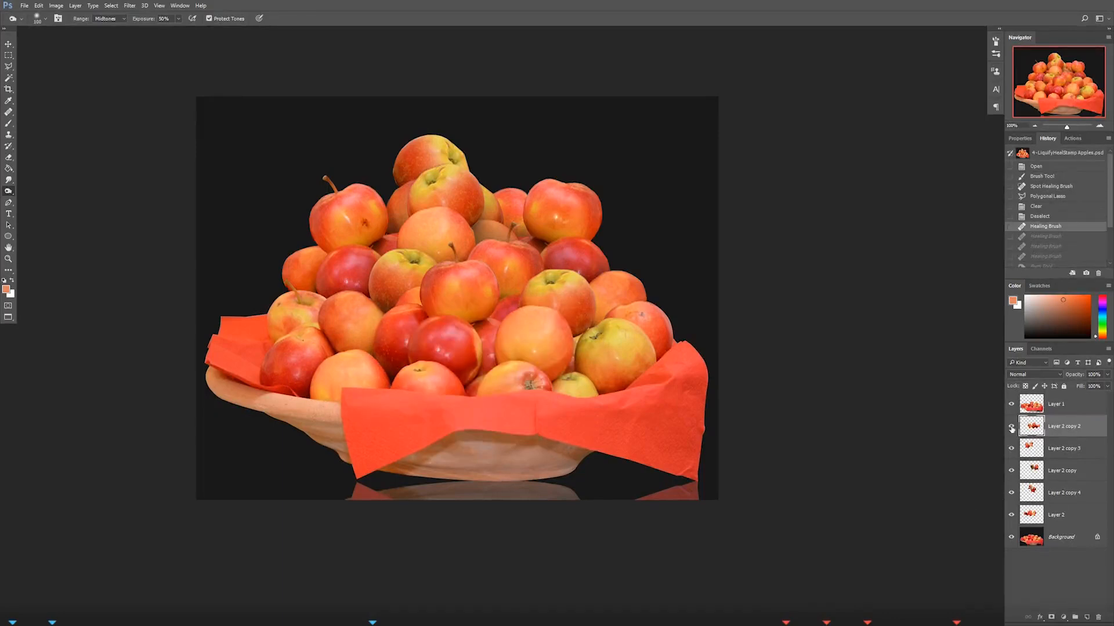
Step: Make Layer 1 active and outline the stemmed centre apple, including its stem, with the Polygonal Lasso
left_click(1012, 405)
left_click(1012, 406)
key("l")
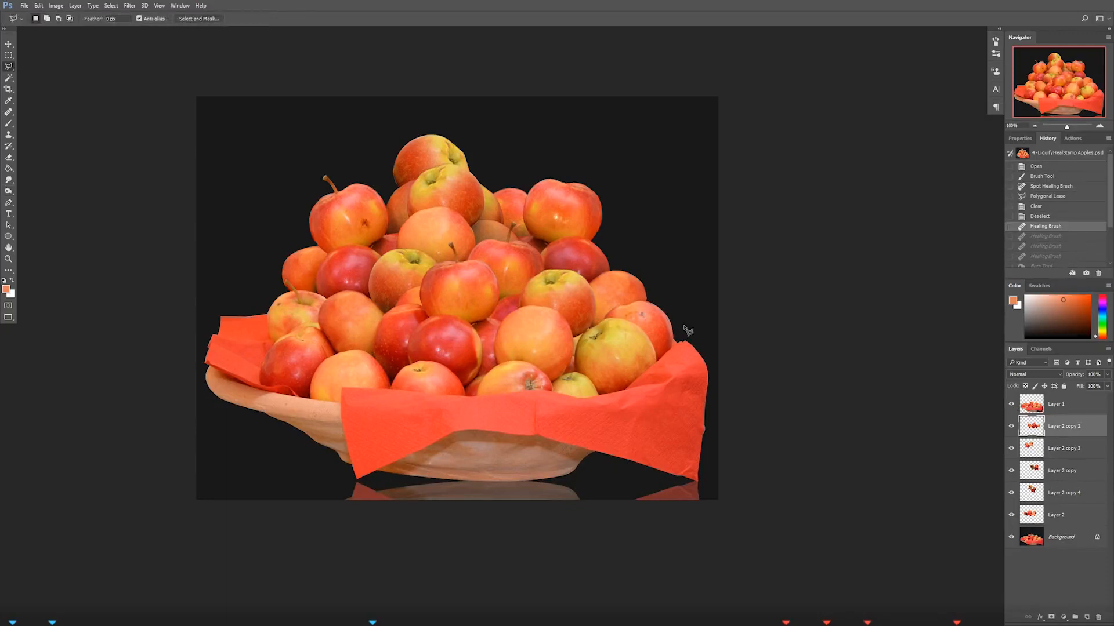
left_click(1035, 407)
left_click(472, 325)
left_click(493, 312)
left_click(499, 291)
left_click(498, 273)
left_click(490, 259)
left_click(474, 243)
left_click(455, 234)
left_click(432, 243)
left_click(419, 264)
left_click(415, 293)
left_click(428, 317)
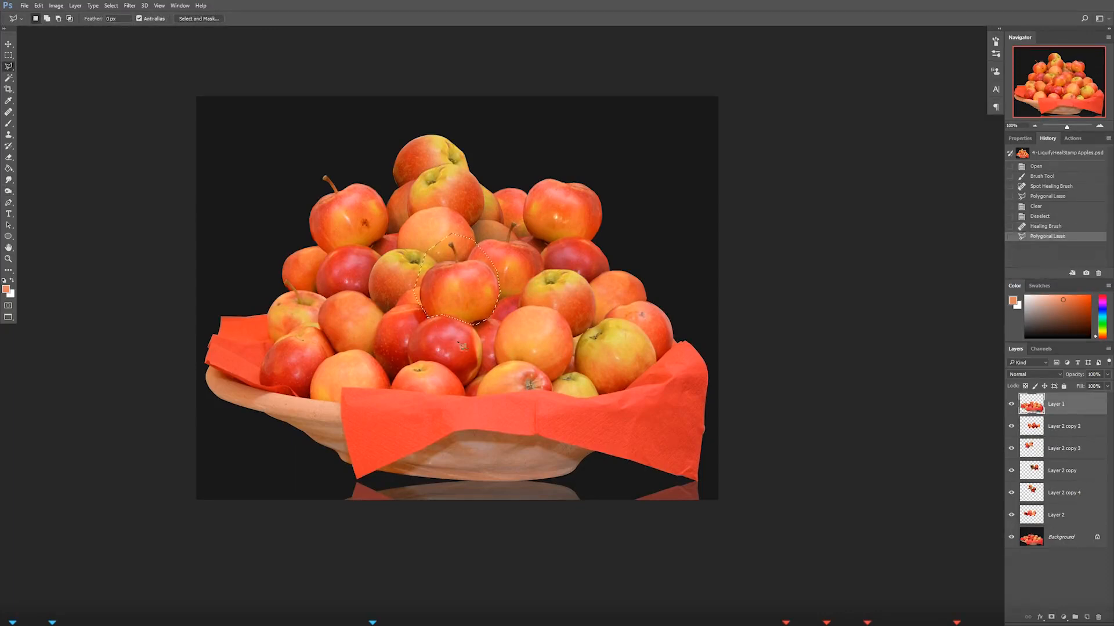
Step: Copy the selected apple to a new layer and move the copy down beside the bruised front apple
key("ctrl+j")
left_click_drag(458, 278, 599, 374)
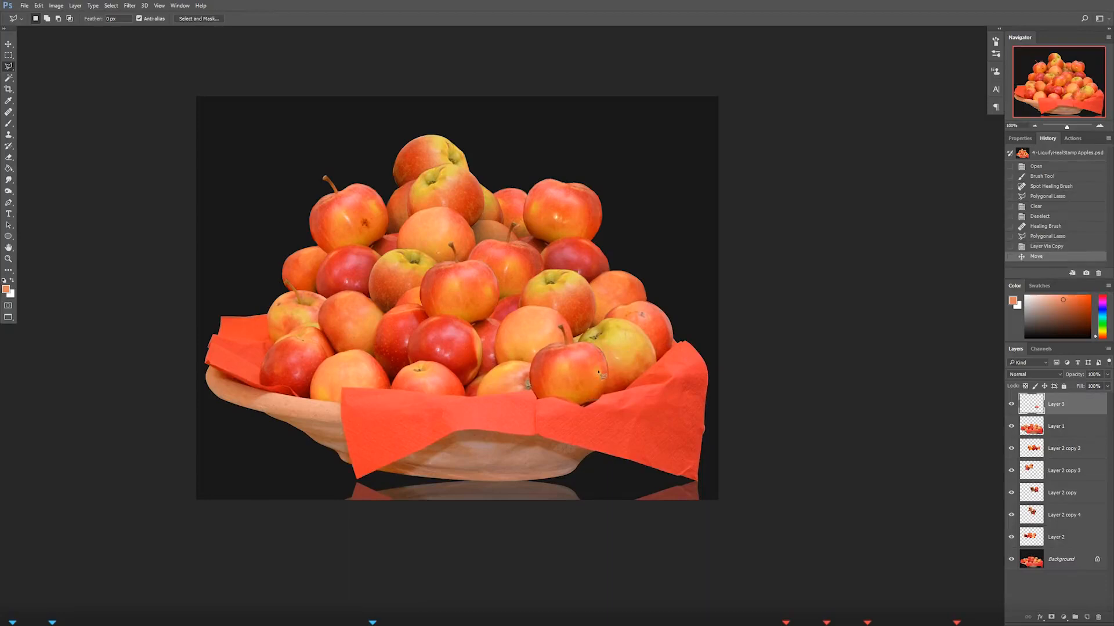
Step: Cut away the copied apple's lower edge over the napkin and move the apple over the bruised front apple
left_click(571, 392)
left_click(587, 396)
left_click(604, 393)
left_click(627, 400)
left_click(603, 427)
left_click(544, 424)
left_click(529, 390)
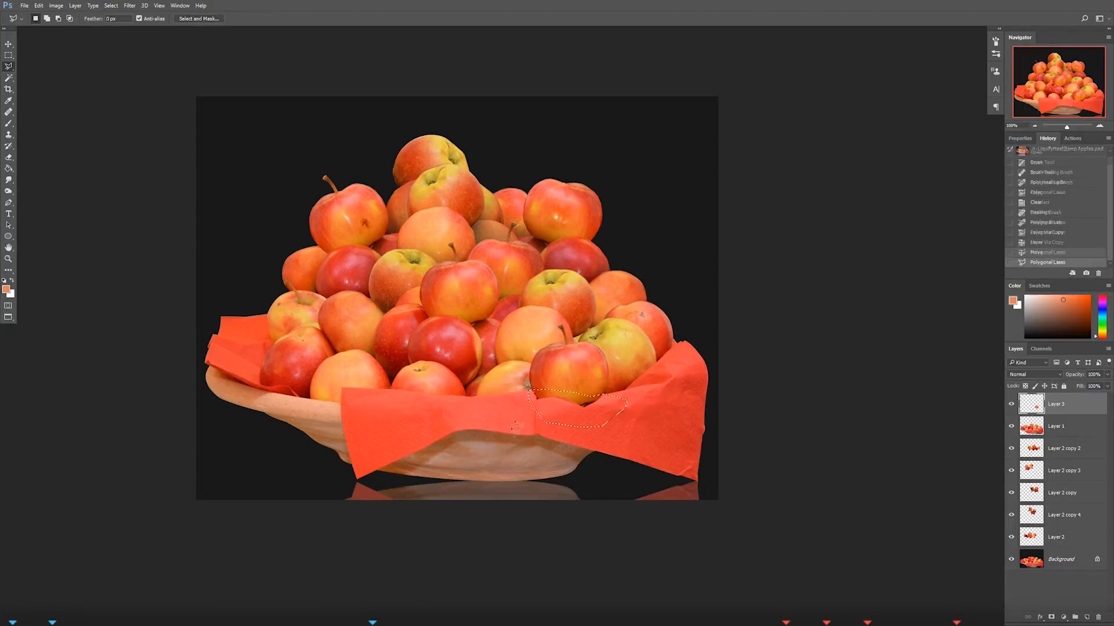
key("Delete")
key("ctrl+d")
left_click_drag(583, 373, 573, 377)
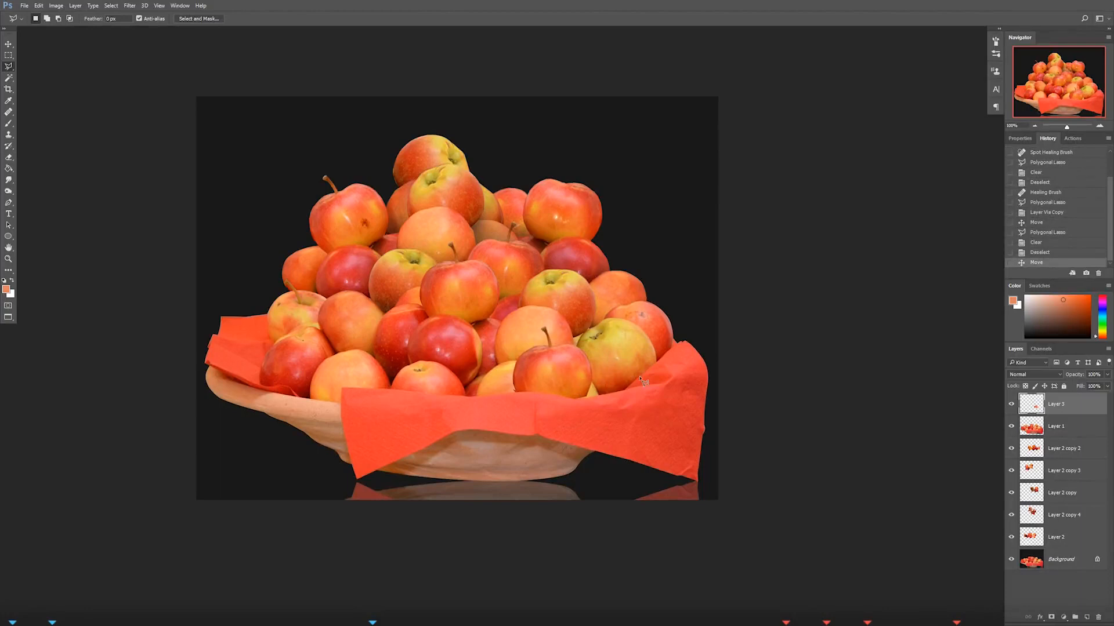
Step: Choose the Brush tool with a smaller tip and lock the transparent pixels of the copied apple's layer
key("b")
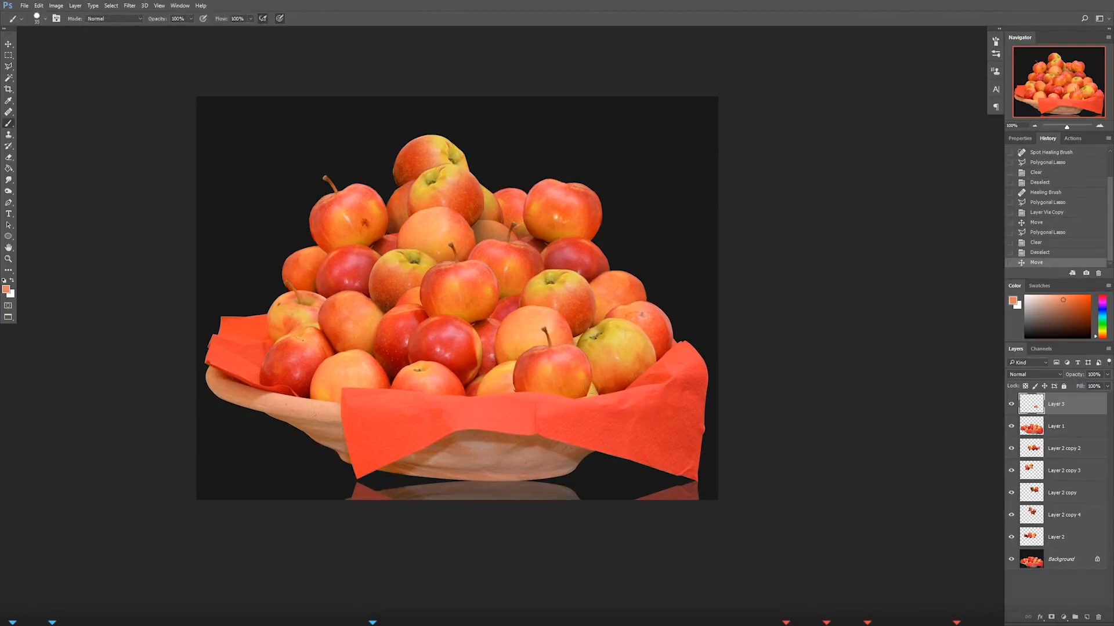
key("bracketleft")
key("bracketleft")
key("bracketleft")
left_click(1025, 386)
Step: Try painting the foreground orange across the copied apple with a larger brush
key("bracketright")
key("bracketright")
key("bracketright")
key("bracketright")
key("bracketright")
mouse_move(562, 383)
left_mouse_down()
mouse_move(536, 363)
mouse_move(582, 385)
left_mouse_up()
key("ctrl+z")
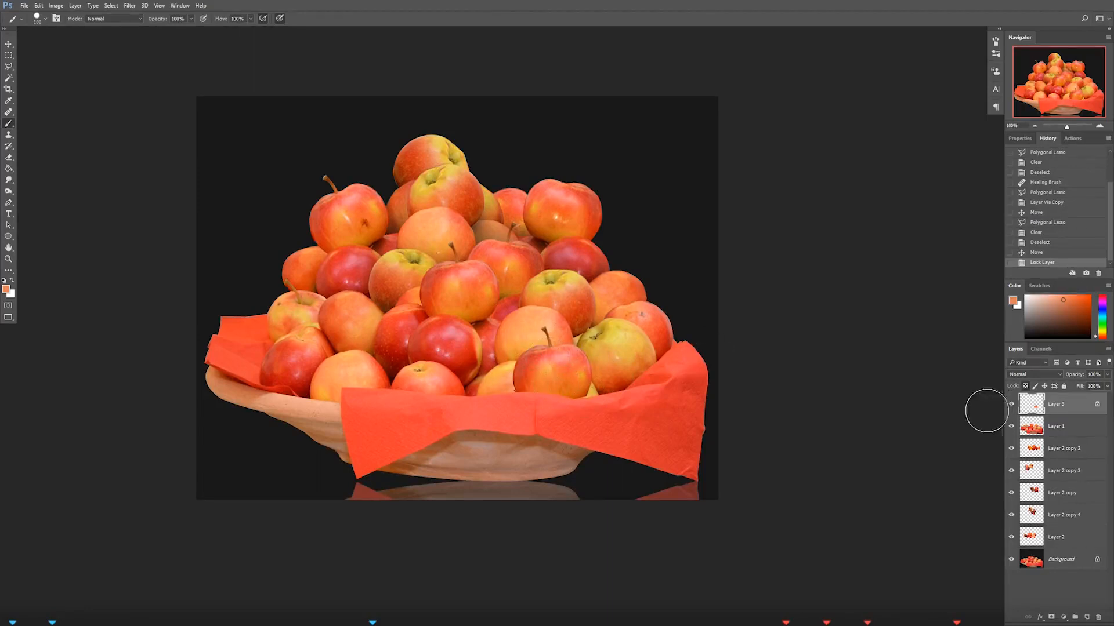
Step: Unlock the copied apple layer's transparent pixels, try a larger orange brush stroke across the front apples, and undo the stroke
left_click(1025, 386)
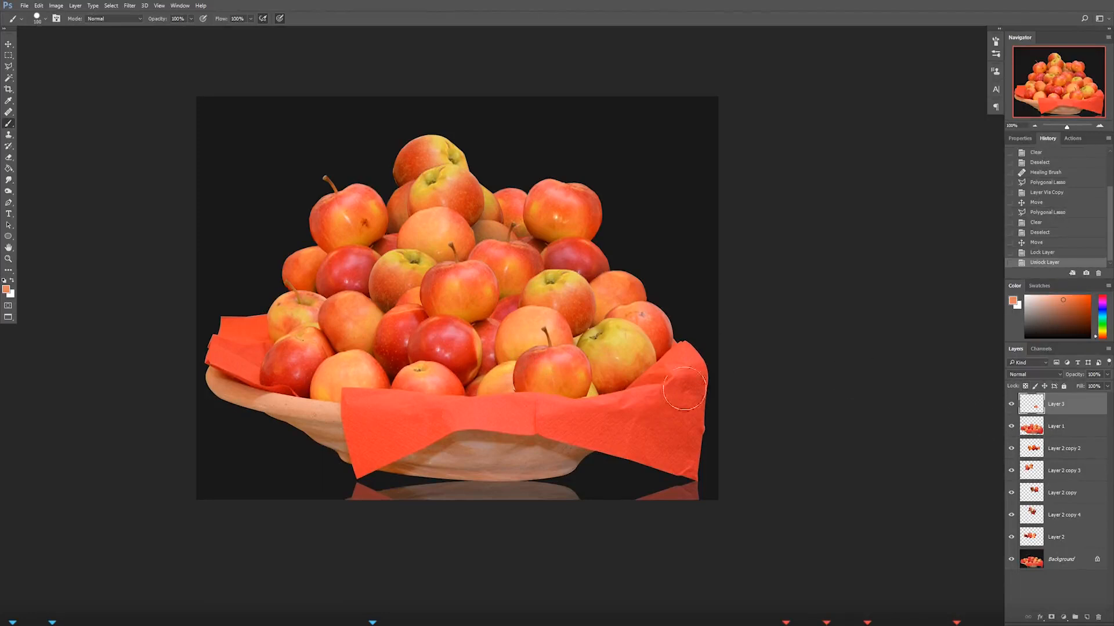
key("bracketright")
mouse_move(623, 380)
left_mouse_down()
mouse_move(504, 325)
mouse_move(586, 473)
mouse_move(348, 314)
mouse_move(447, 371)
left_mouse_up()
key("ctrl+z")
Step: Lock the copied apple layer's transparent pixels again, try painting orange over the apple, and undo the paint
left_click(1025, 386)
mouse_move(609, 401)
left_mouse_down()
mouse_move(542, 374)
mouse_move(612, 406)
left_mouse_up()
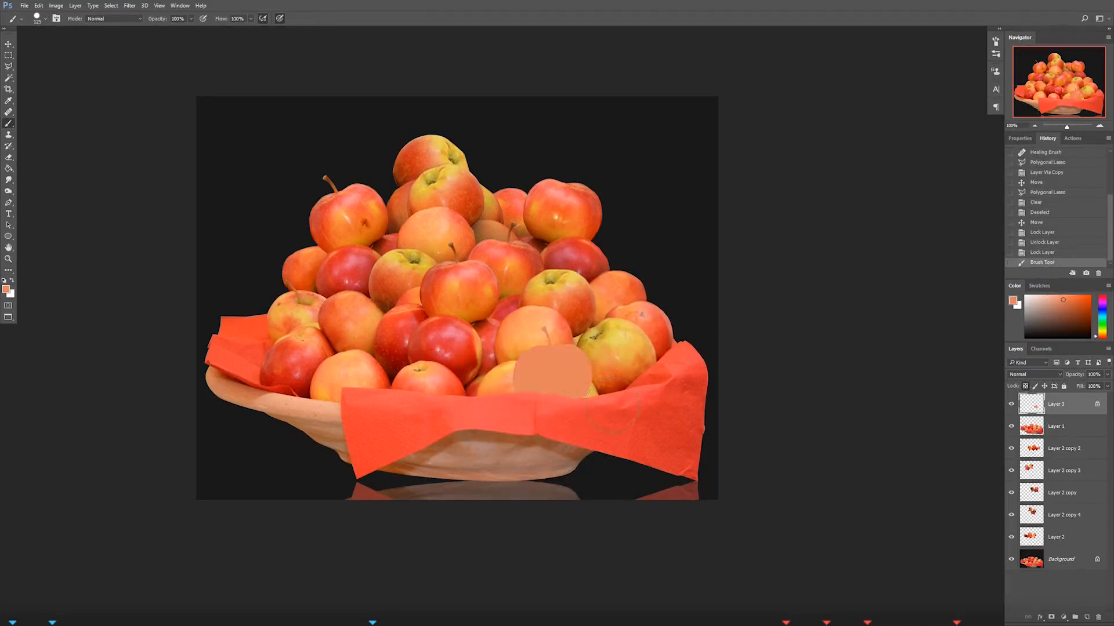
key("ctrl+z")
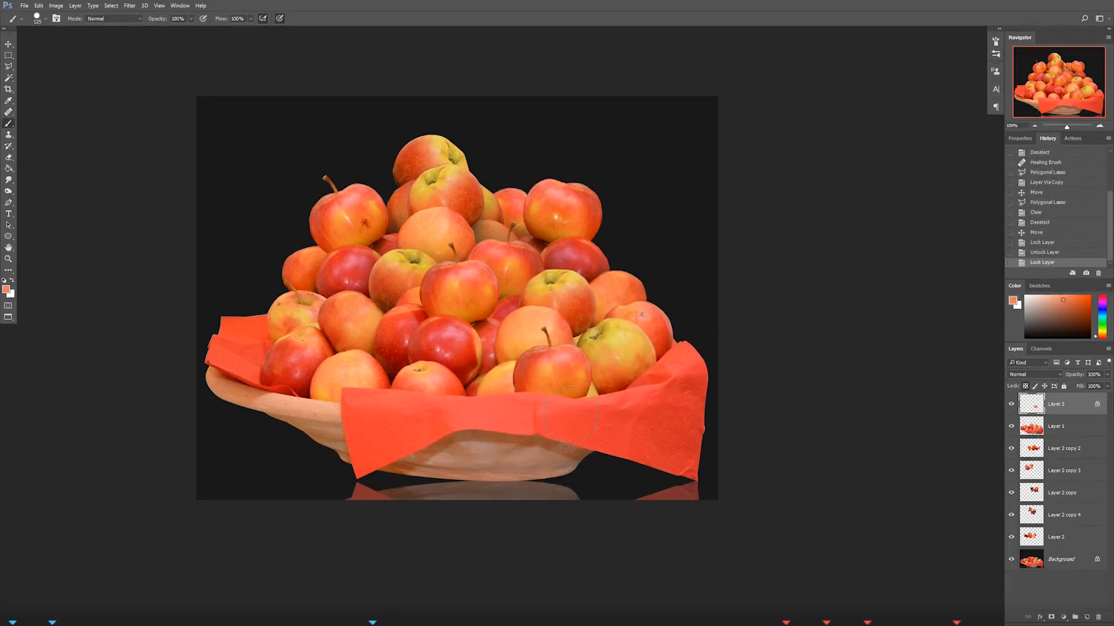
Step: Choose the Burn tool with its range at Midtones for the copied apple's layer
left_click(11, 193)
left_click(51, 201)
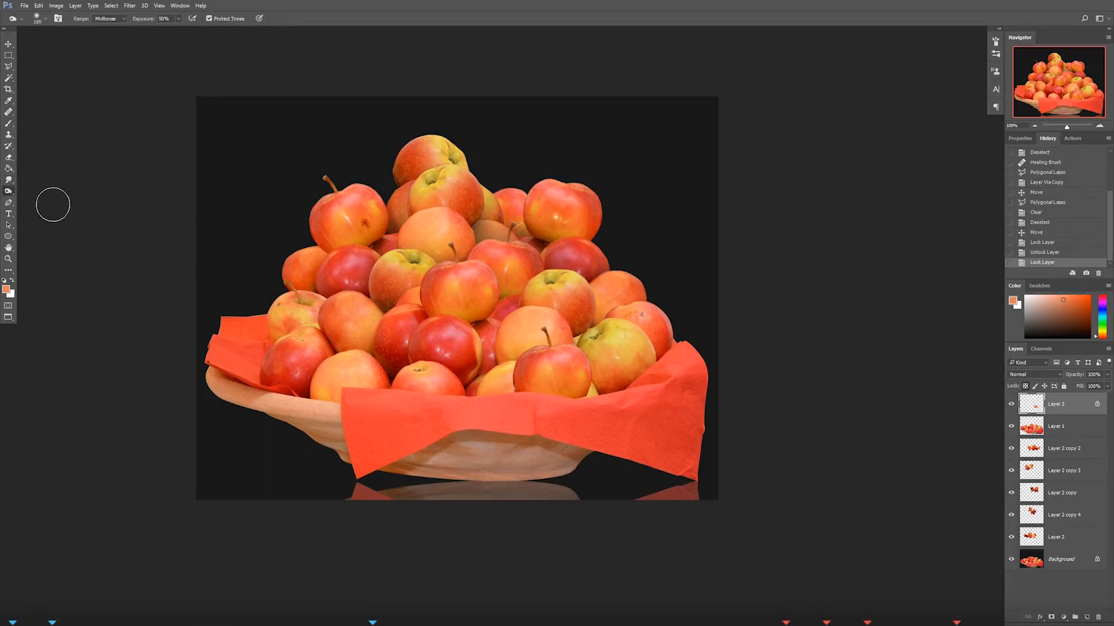
left_click(123, 19)
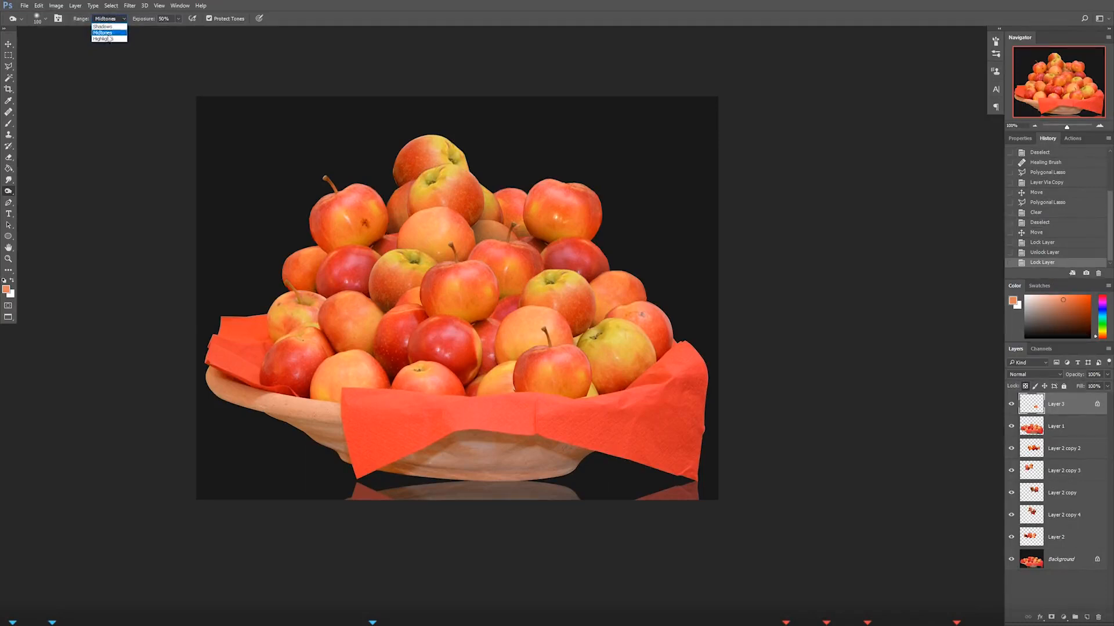
left_click(119, 265)
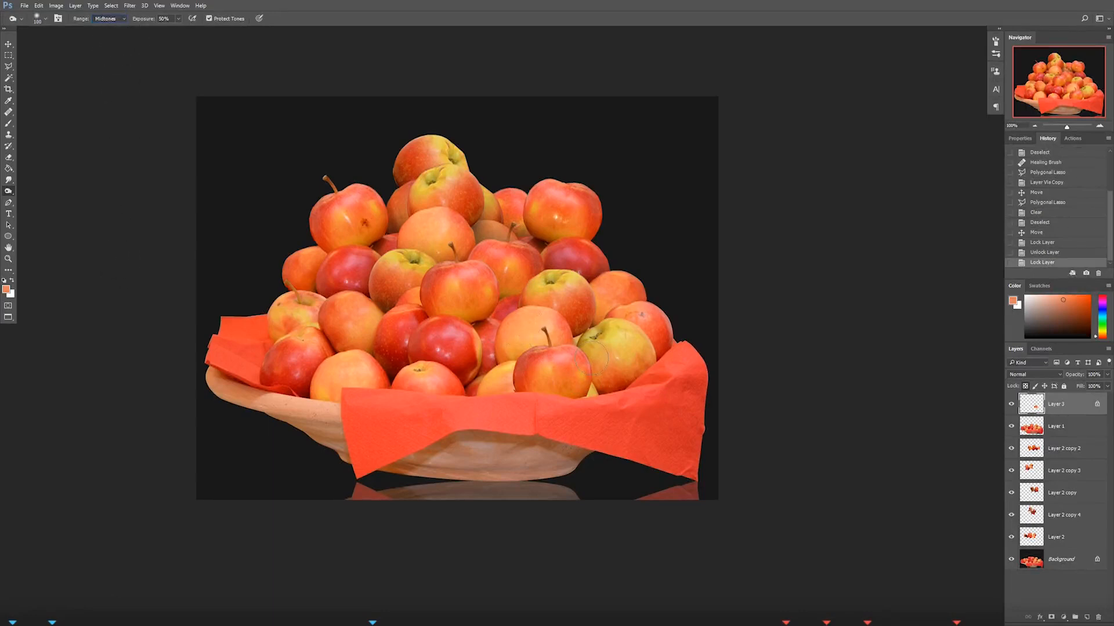
Step: Burn the midtones along the copied apple's lower edge where it meets the napkin, adjusting the brush size
left_click(540, 382)
key("bracketright")
key("bracketright")
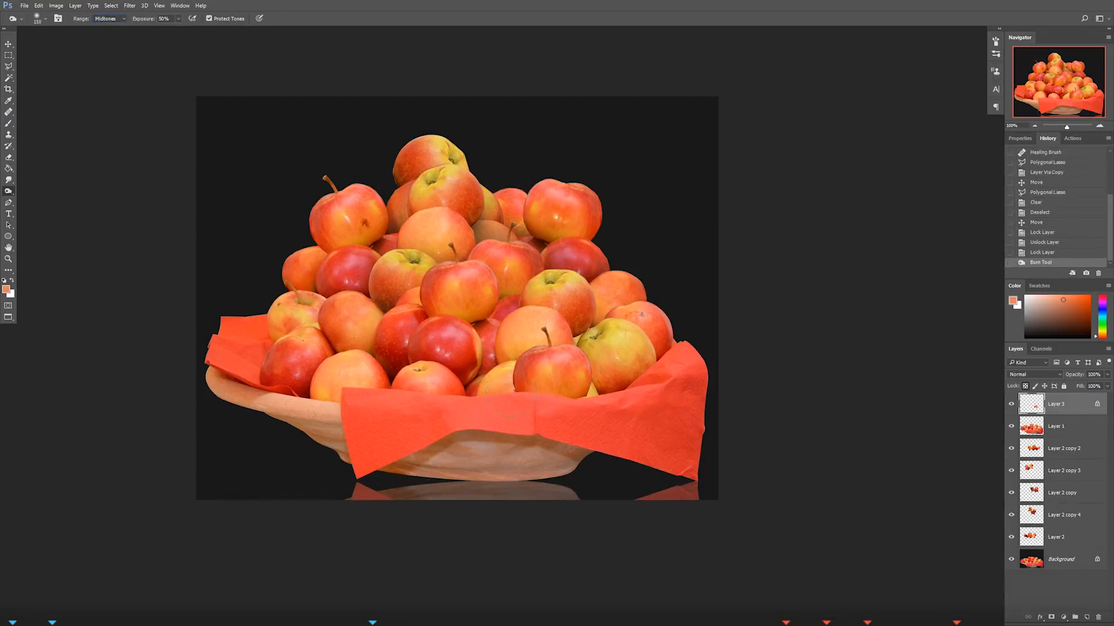
key("bracketleft")
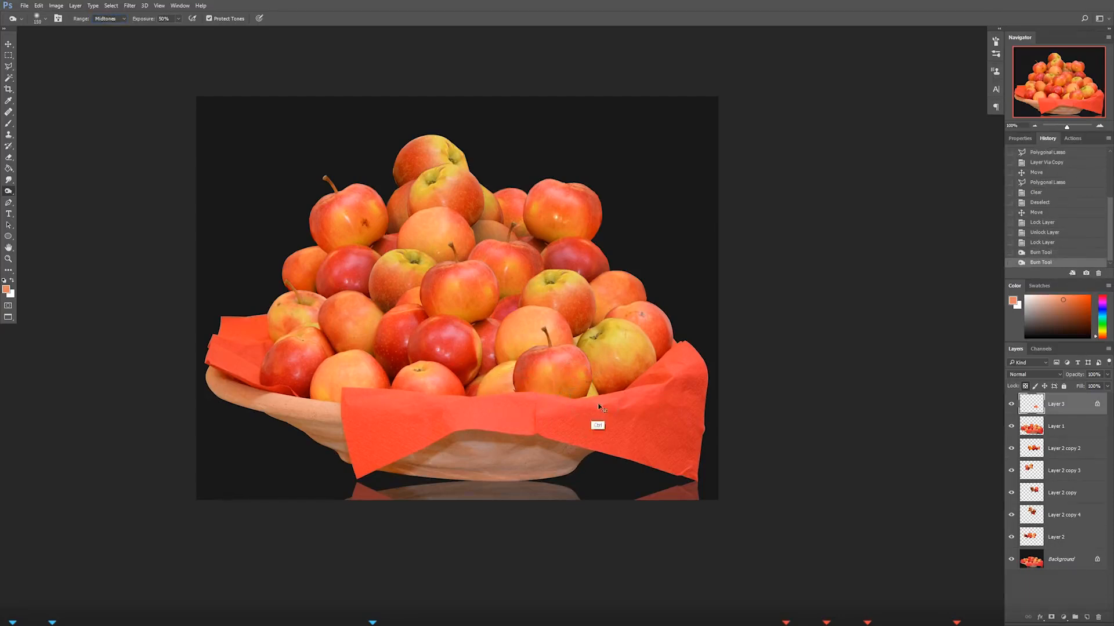
left_click(561, 406)
key("bracketleft")
left_click(568, 406)
left_click(572, 406)
left_click(576, 406)
left_click(503, 404)
left_click(589, 393)
key("bracketright")
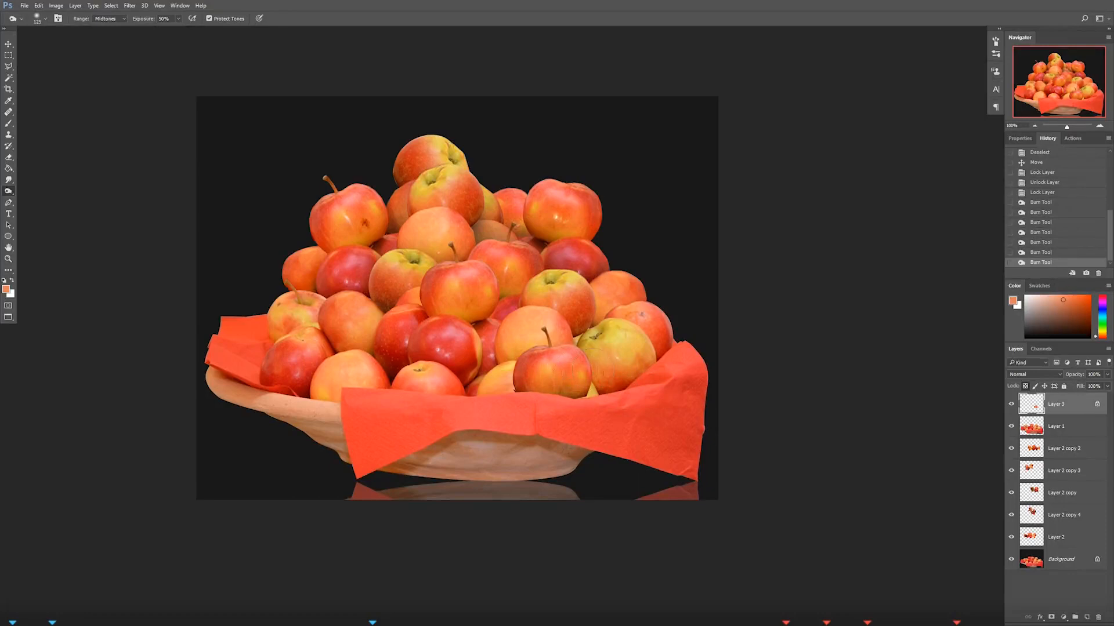
Step: Select Layer 1, toggle its visibility, and try burning just below the copied apple with a larger brush
left_click(1054, 427)
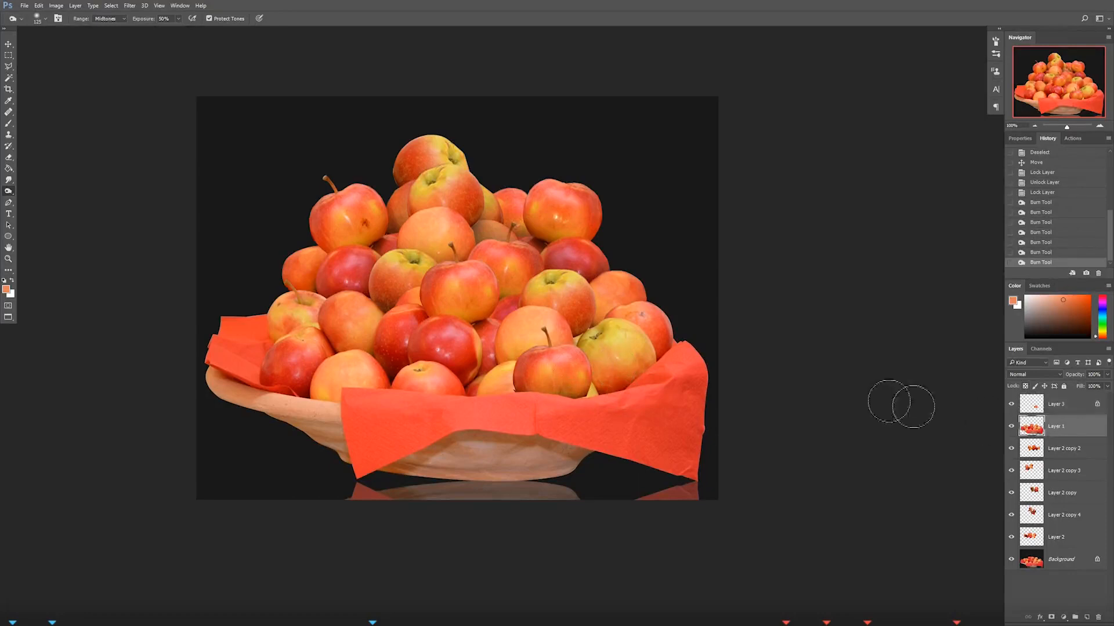
left_click(1011, 426)
left_click(1011, 427)
key("bracketright")
key("bracketright")
left_click(585, 413)
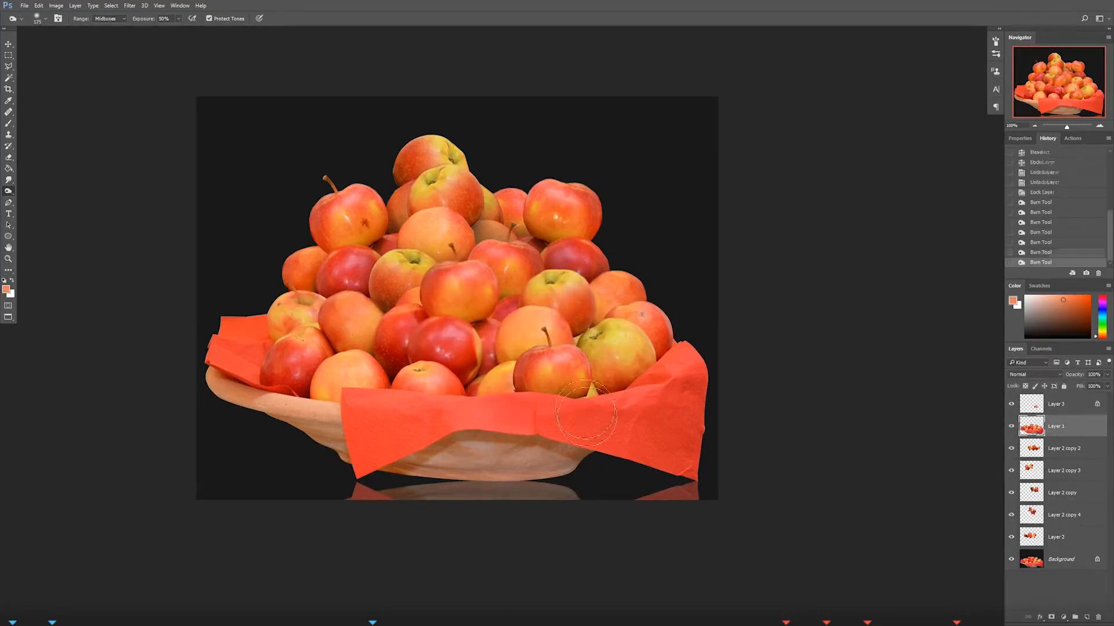
Step: Try burning the Highlights on the yellow apple and napkin beside the copied apple, and undo the strokes
left_click(109, 19)
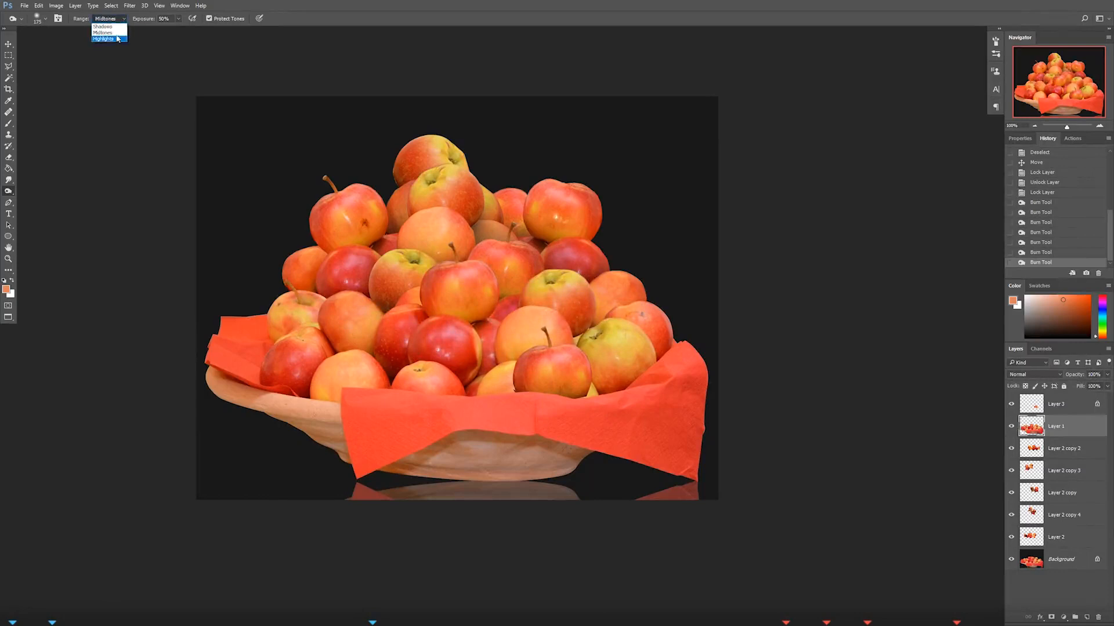
left_click(107, 26)
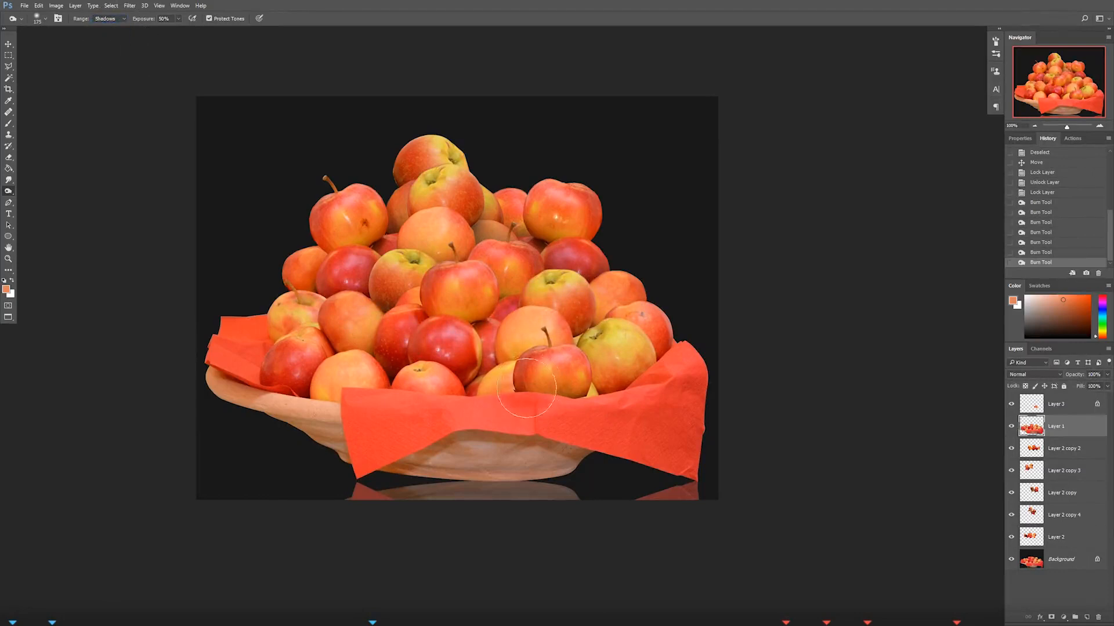
left_click(109, 19)
left_click(107, 37)
key("bracketleft")
key("bracketleft")
left_click_drag(505, 400, 540, 403)
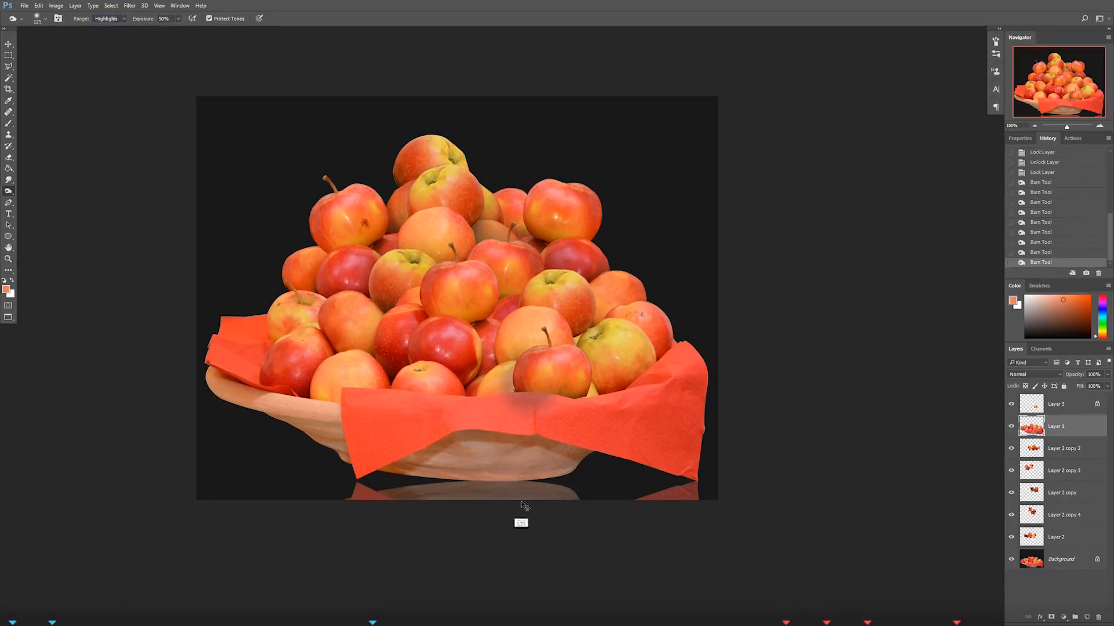
key("ctrl+alt+z")
key("ctrl+alt+z")
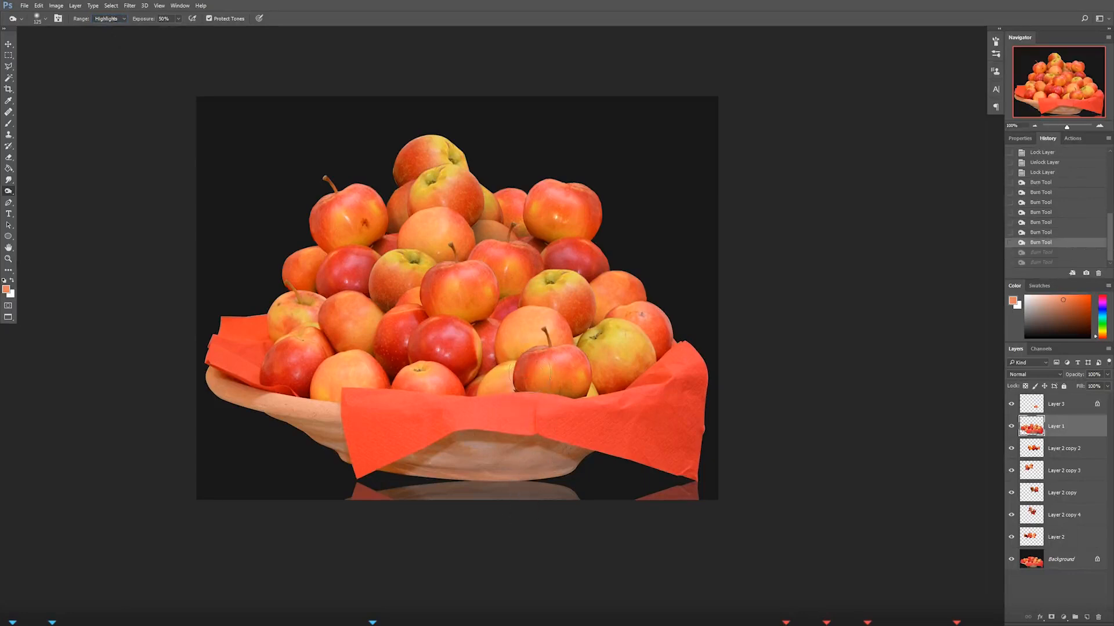
Step: Set the Burn range to Shadows and burn Layer 1 around the copied apple with a smaller brush
left_click(122, 20)
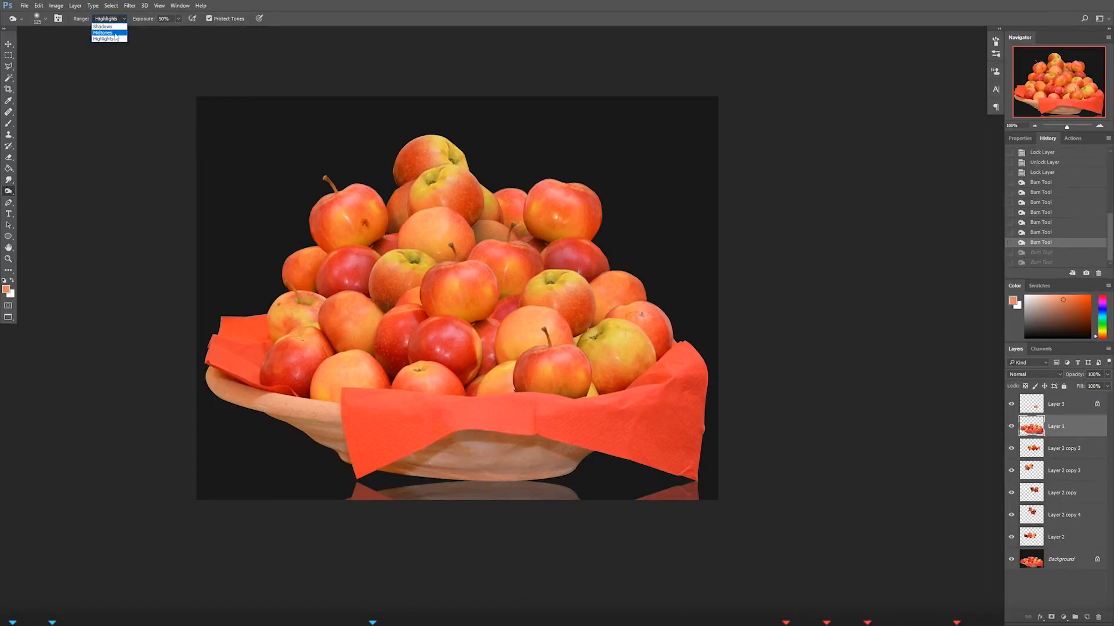
left_click(108, 33)
key("bracketleft")
key("bracketleft")
key("bracketleft")
key("bracketleft")
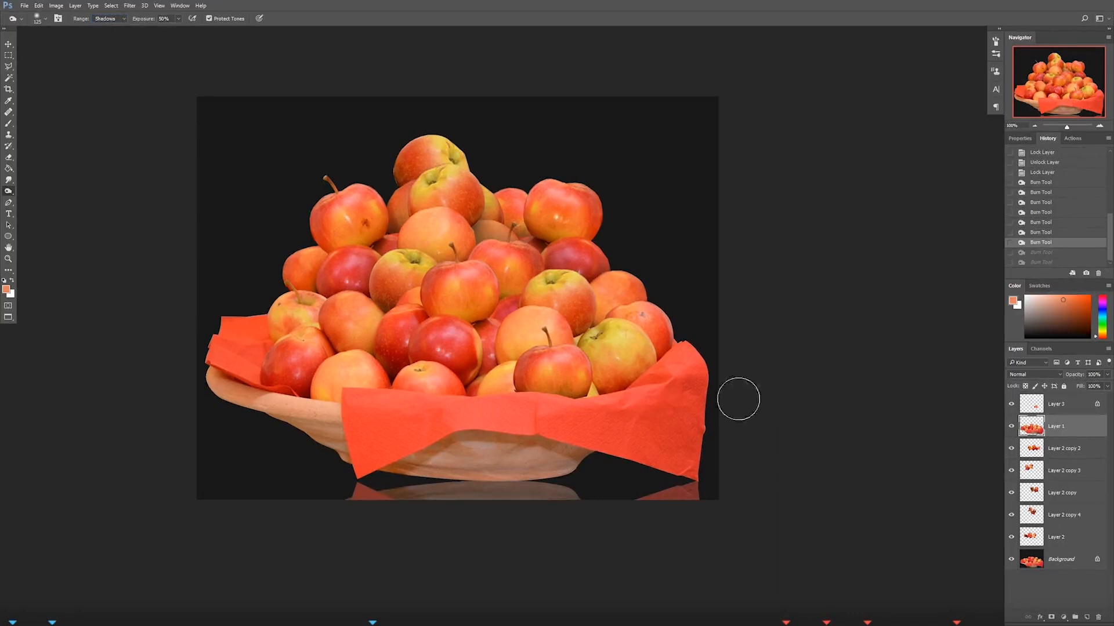
mouse_move(526, 377)
left_mouse_down()
mouse_move(523, 364)
mouse_move(521, 379)
mouse_move(540, 353)
mouse_move(548, 359)
left_mouse_up()
key("bracketright")
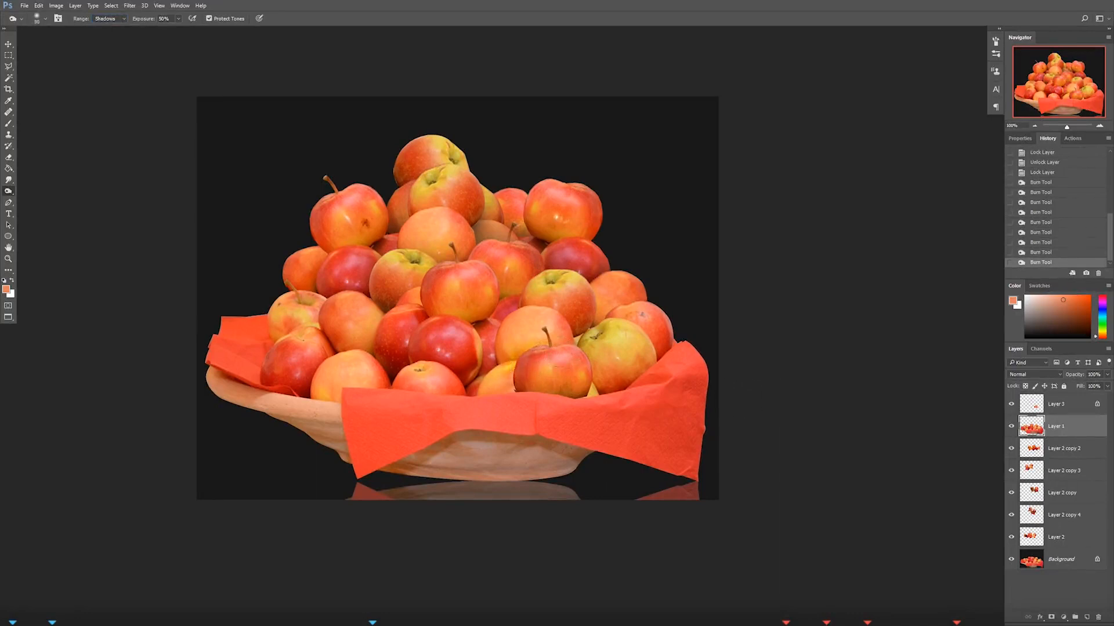
left_click(555, 363)
Step: Set the Burn range to Midtones and darken the orange apple just behind the copied apple's upper edge
left_click(113, 18)
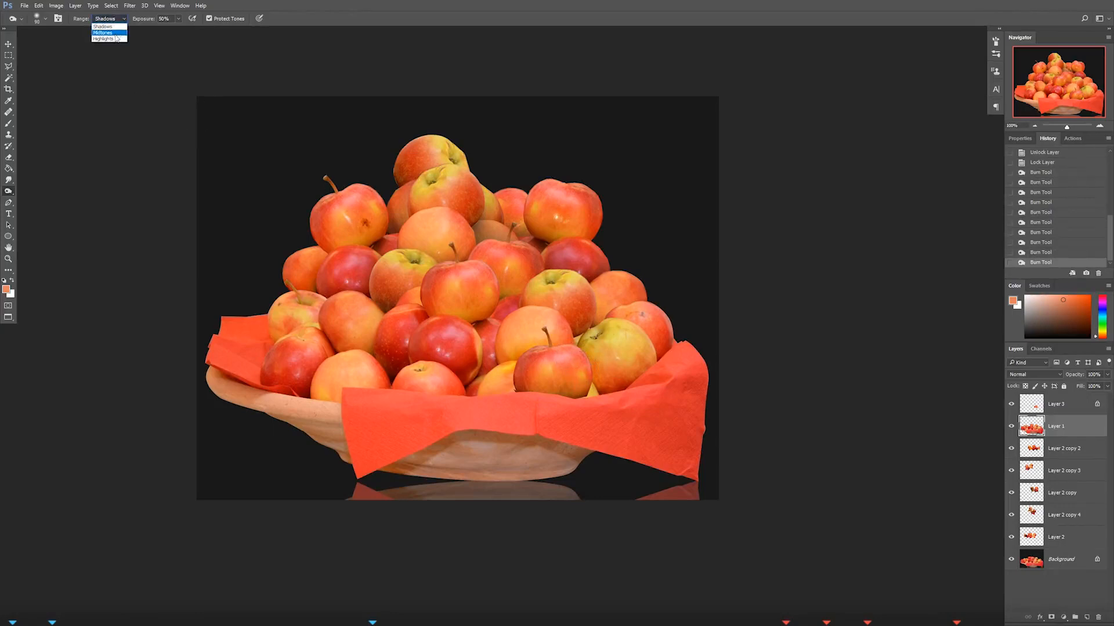
left_click(115, 33)
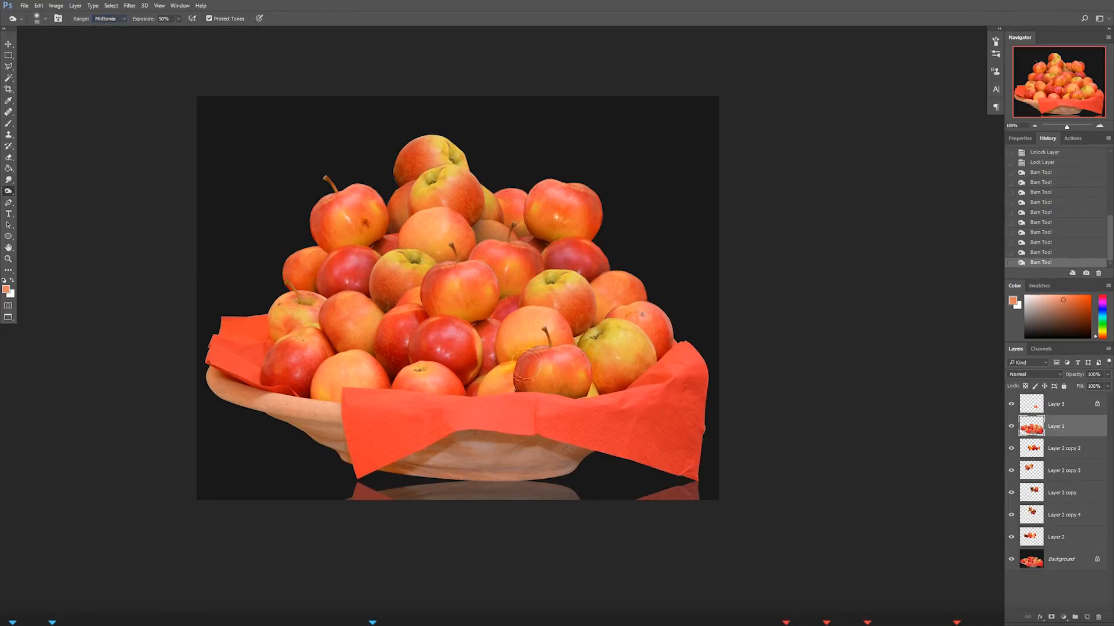
left_click(532, 361)
key("bracketright")
left_click(537, 357)
Step: Burn the small yellow gap between the copied apple, the green apple and the napkin with smaller brushes
key("bracketleft")
key("bracketleft")
key("bracketleft")
left_click(595, 378)
left_click(594, 377)
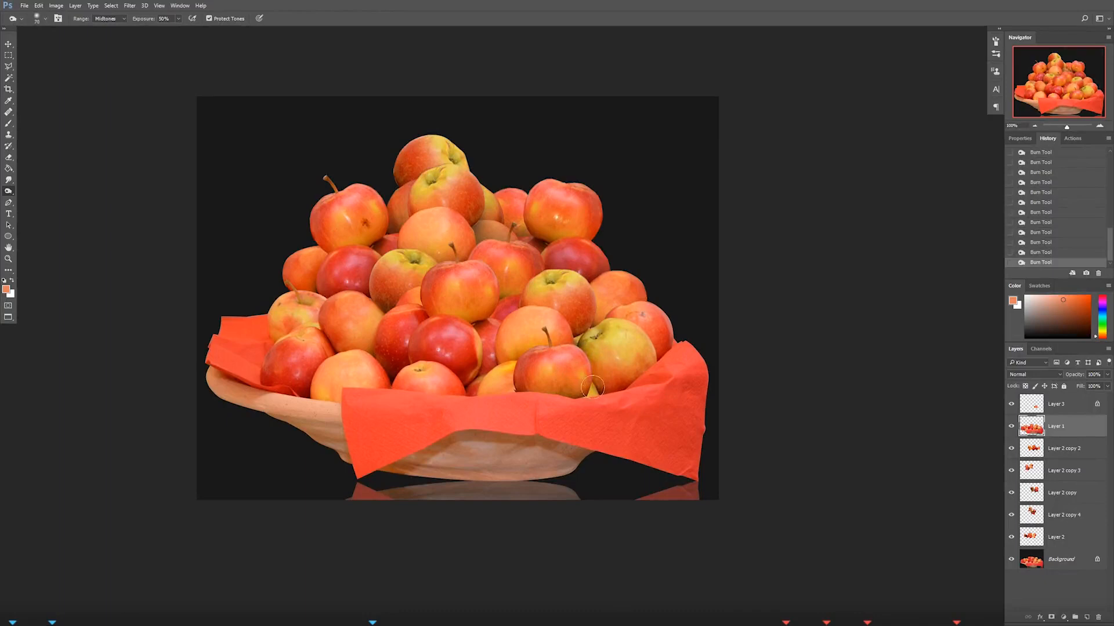
left_click(592, 386)
key("bracketleft")
left_click(593, 383)
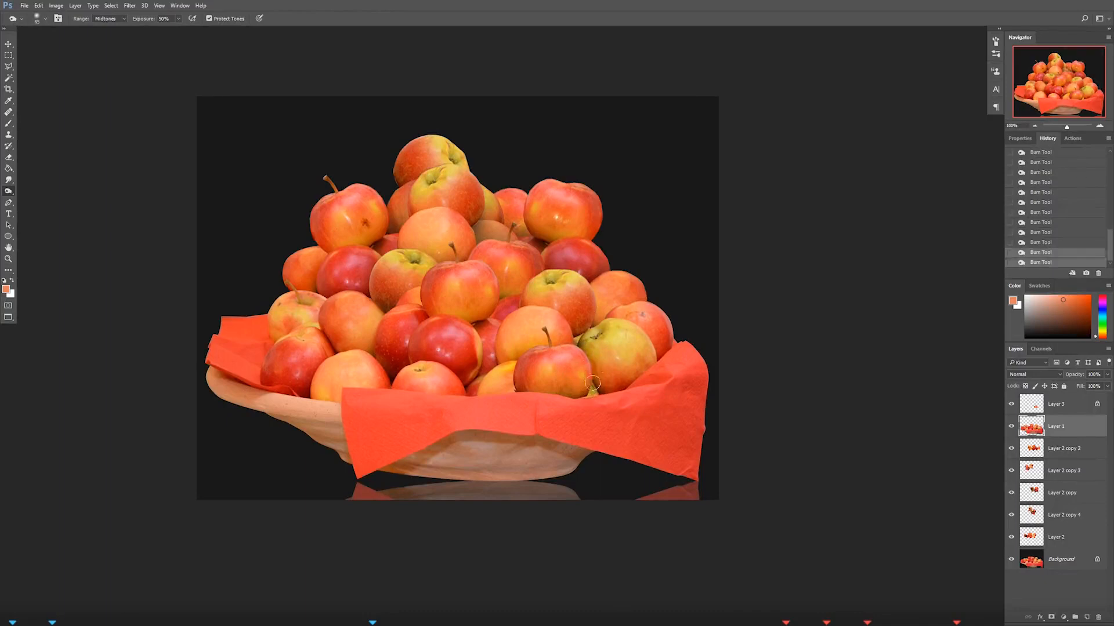
Step: Burn the green apple's edge beside the copied apple with a larger brush
key("bracketright")
key("bracketright")
key("bracketright")
key("bracketright")
key("bracketright")
left_click(606, 371)
key("bracketright")
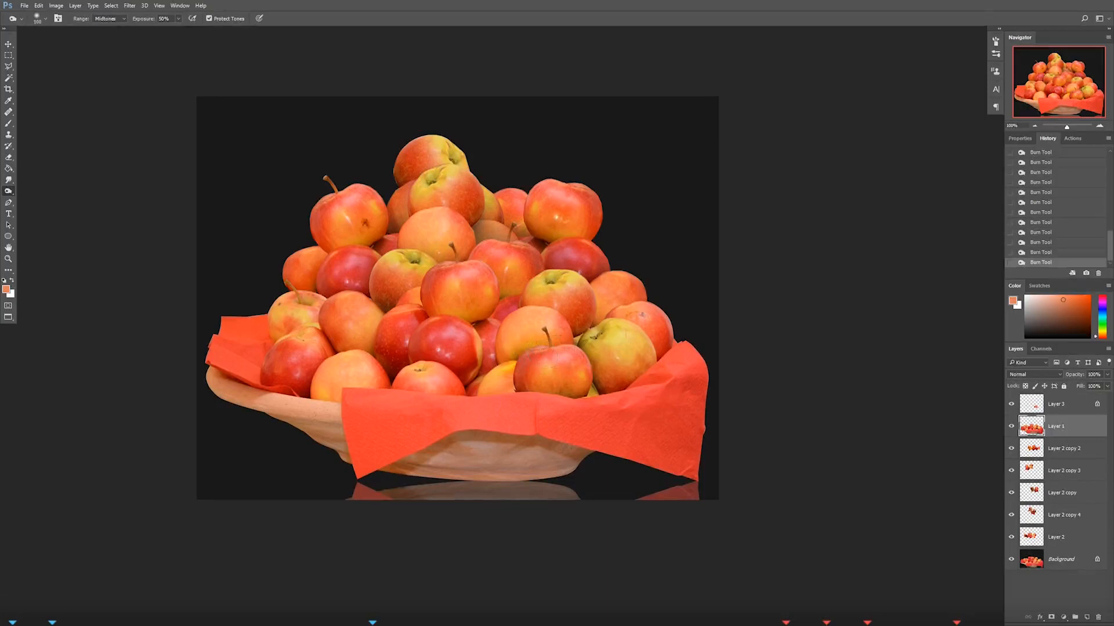
Step: Burn the yellow and orange apples along the copied apple's left edge with a smaller brush
key("bracketleft")
key("bracketleft")
key("bracketleft")
left_click(522, 361)
left_click(522, 366)
left_click(521, 377)
left_click(522, 382)
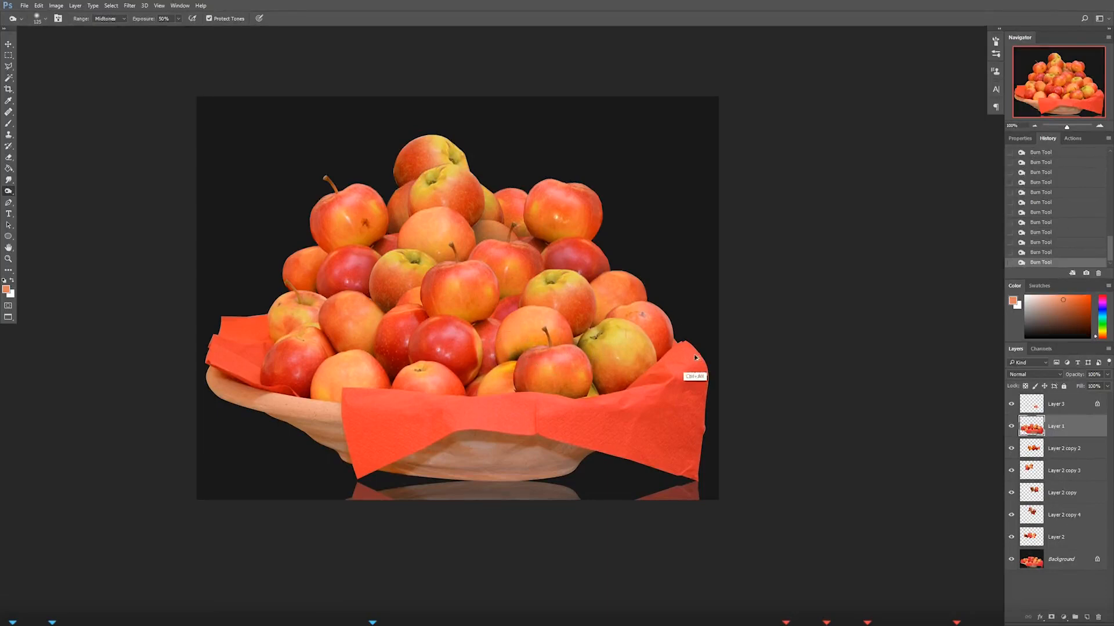
Step: Step back through the last eight burn strokes and forward again to compare the shading around the copied apple
key("ctrl+alt+z")
key("ctrl+alt+z")
key("ctrl+alt+z")
key("ctrl+alt+z")
key("ctrl+alt+z")
key("ctrl+alt+z")
key("ctrl+alt+z")
key("ctrl+alt+z")
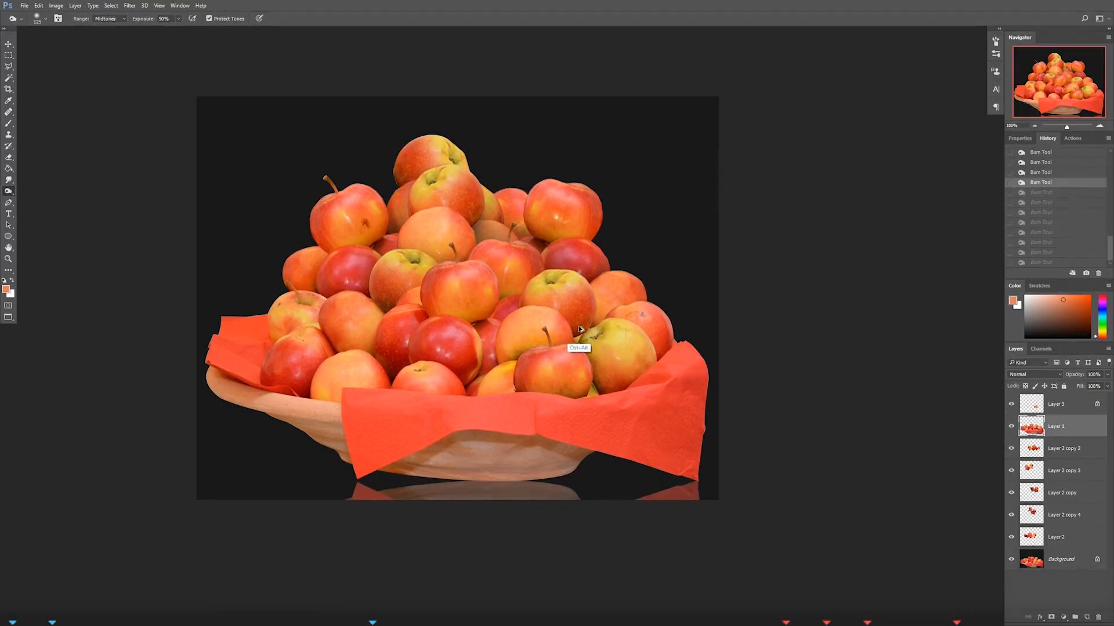
key("bracketright")
key("ctrl+shift+z")
key("ctrl+shift+z")
key("ctrl+shift+z")
key("ctrl+shift+z")
key("ctrl+shift+z")
key("ctrl+shift+z")
key("ctrl+shift+z")
key("ctrl+shift+z")
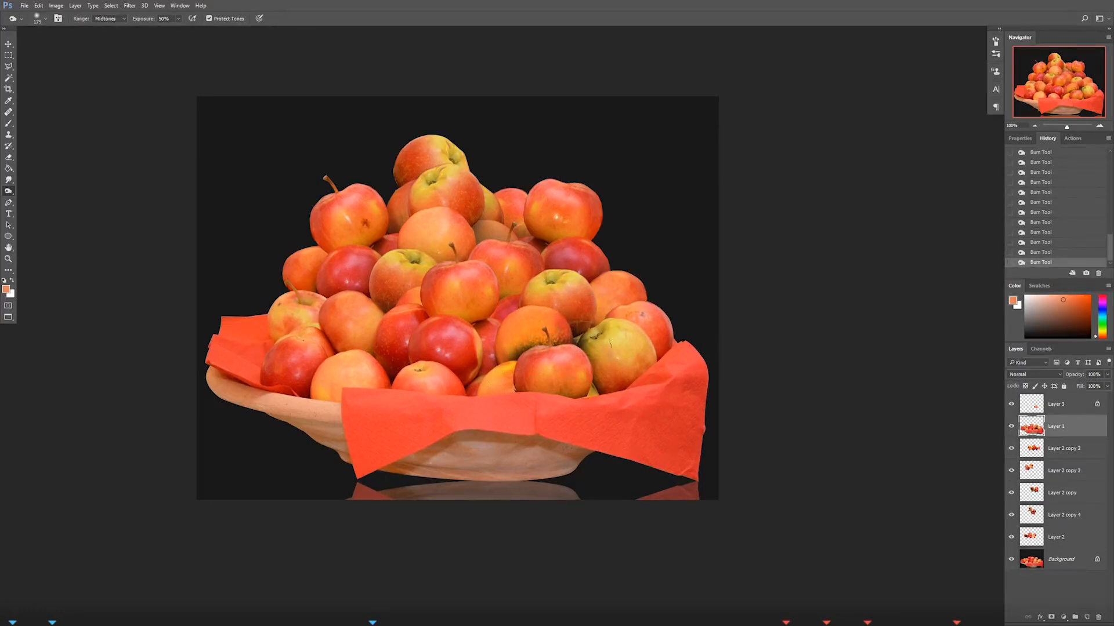
Step: Undo the heavy burn strokes on the orange apple behind the copied apple
key("ctrl+alt+z")
key("ctrl+alt+z")
key("ctrl+alt+z")
key("ctrl+alt+z")
key("ctrl+alt+z")
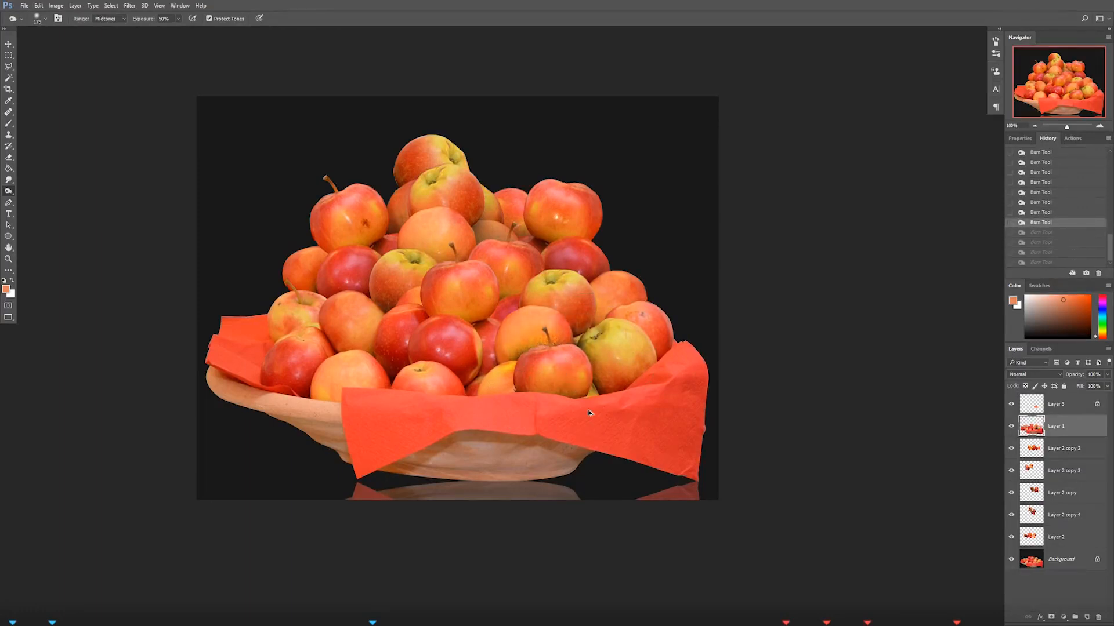
key("ctrl+alt+z")
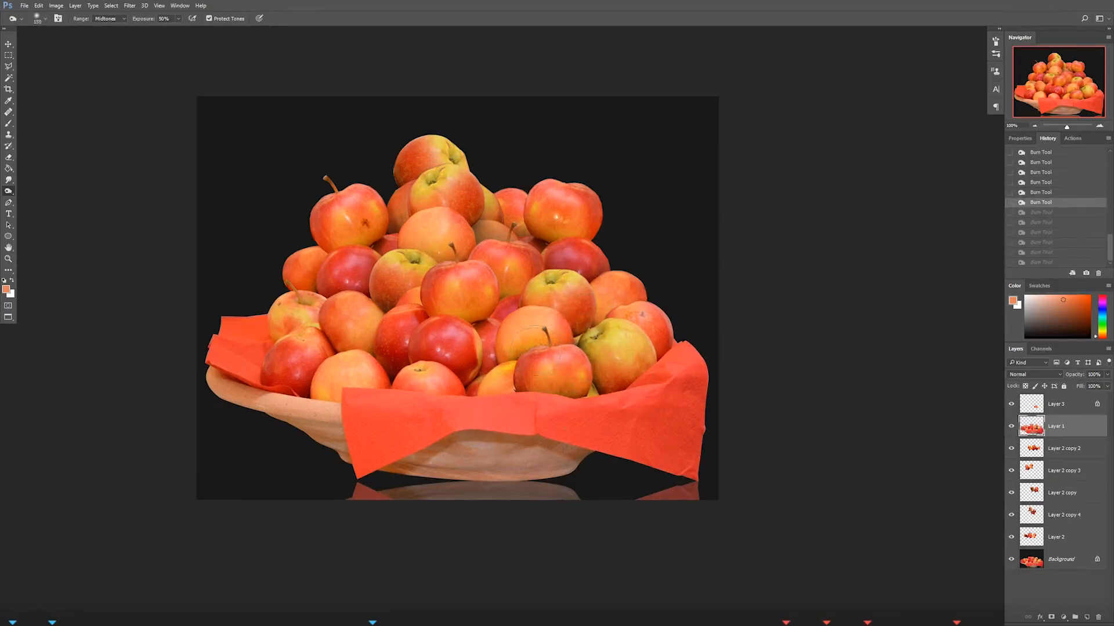
Step: Redo the undone burn shading around the copied apple
key("ctrl+shift+z")
key("ctrl+shift+z")
key("ctrl+shift+z")
key("ctrl+shift+z")
key("ctrl+shift+z")
key("ctrl+shift+z")
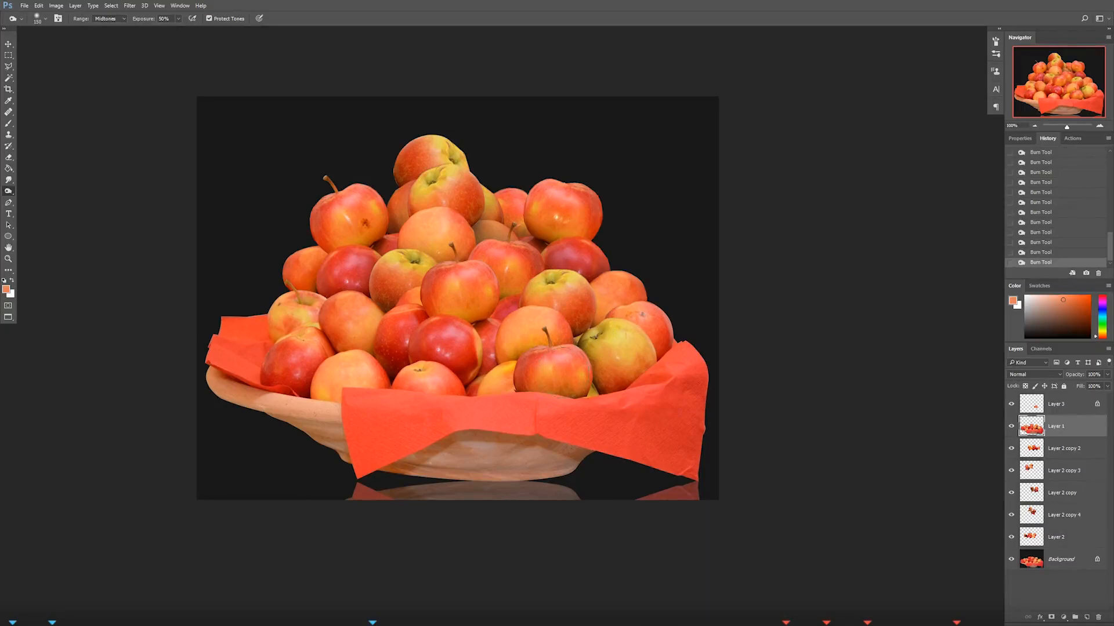
Step: Compare the image with its history state before any burning, and return to the latest burn state
left_click_drag(1108, 241, 1109, 223)
scroll(1042, 204, "up", 5)
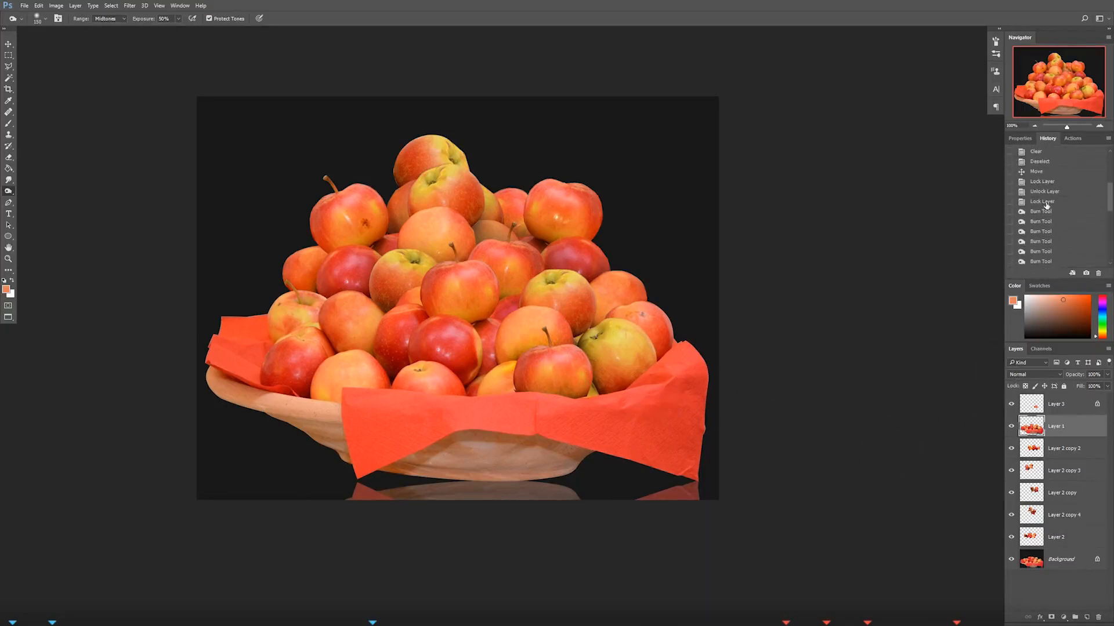
left_click(1042, 201)
left_click_drag(1108, 206, 1109, 258)
left_click(1052, 264)
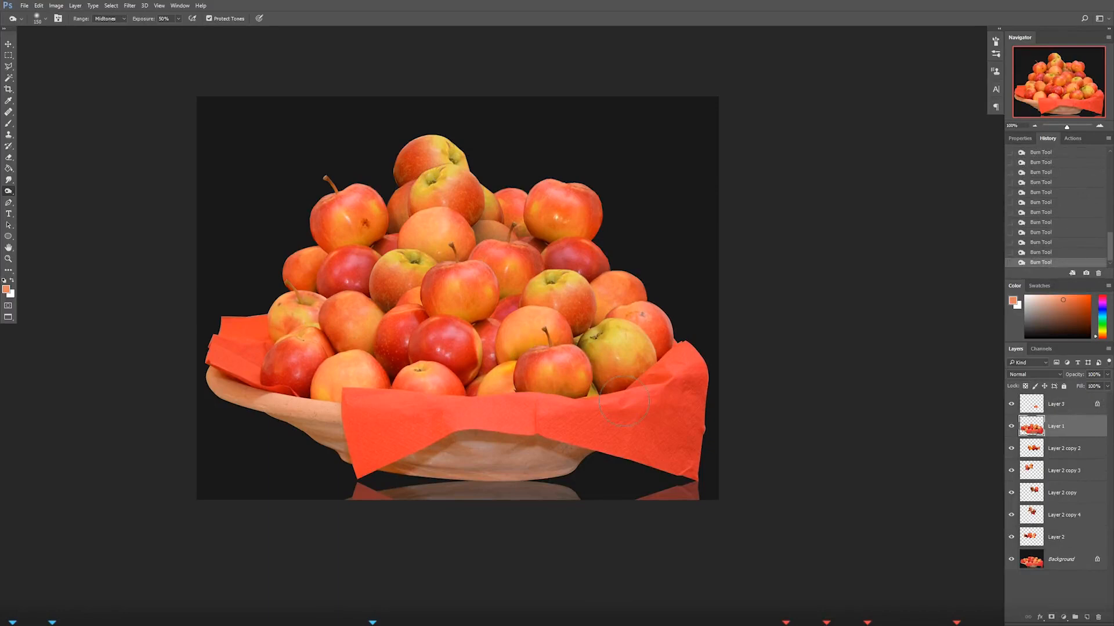
right_click(8, 191)
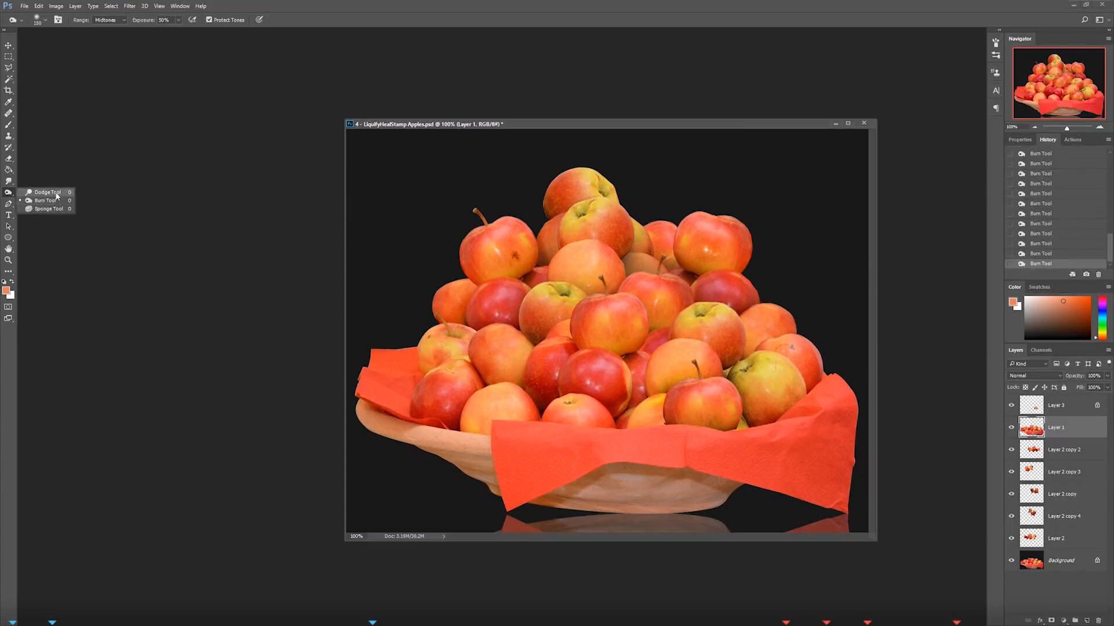
left_click(27, 191)
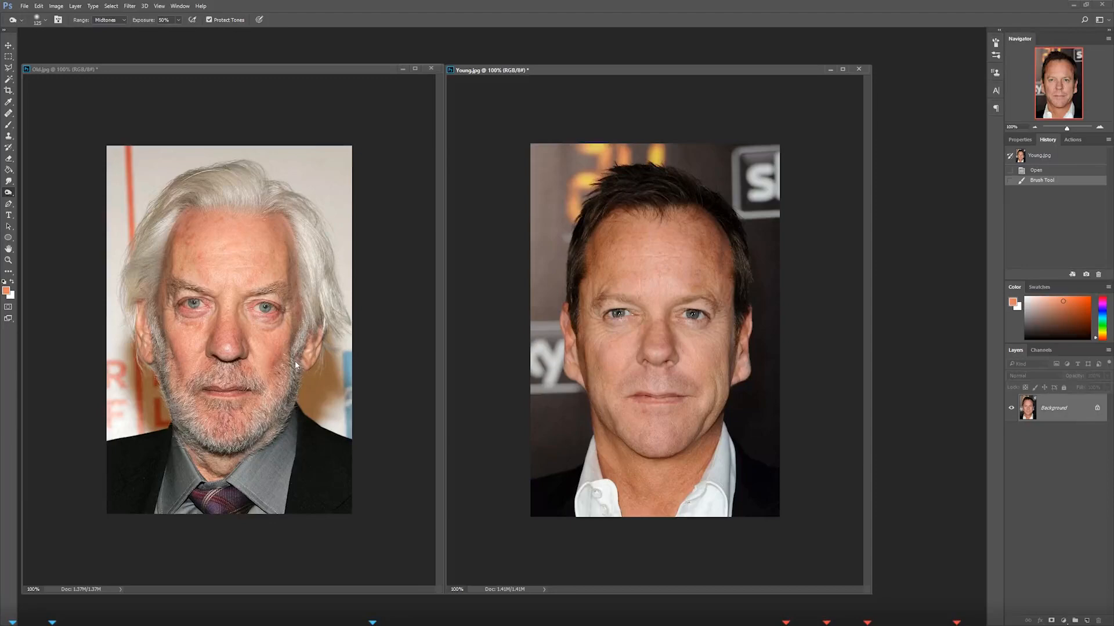
Step: Arrange the Old.jpg and Young.jpg portrait windows side by side with a wider gap and make Young.jpg active
left_click_drag(667, 75, 725, 77)
left_click_drag(359, 69, 404, 71)
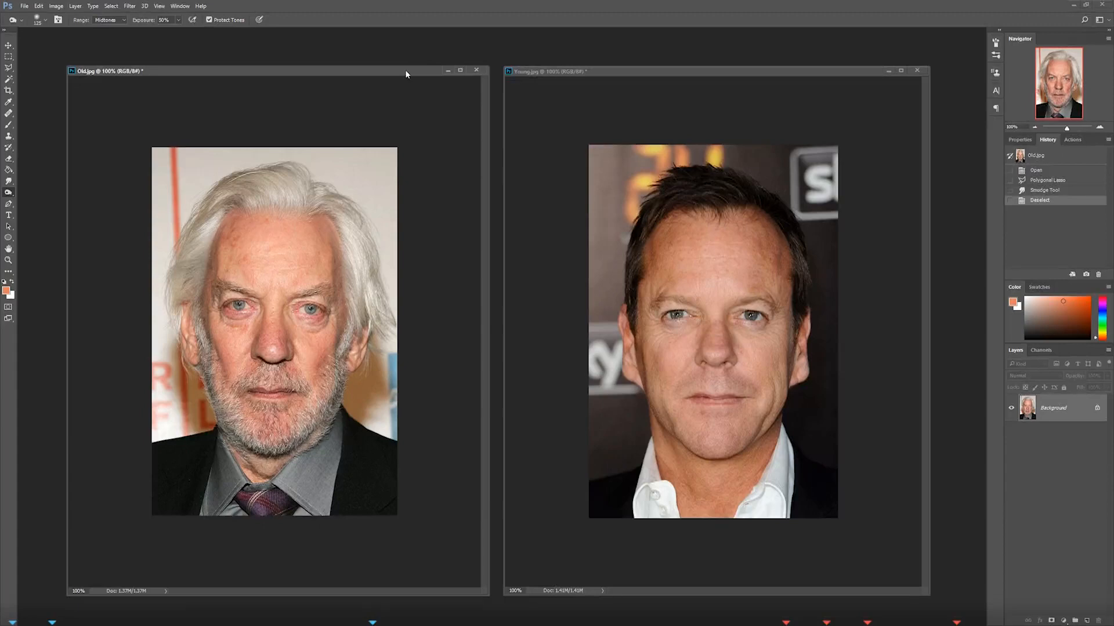
left_click(739, 73)
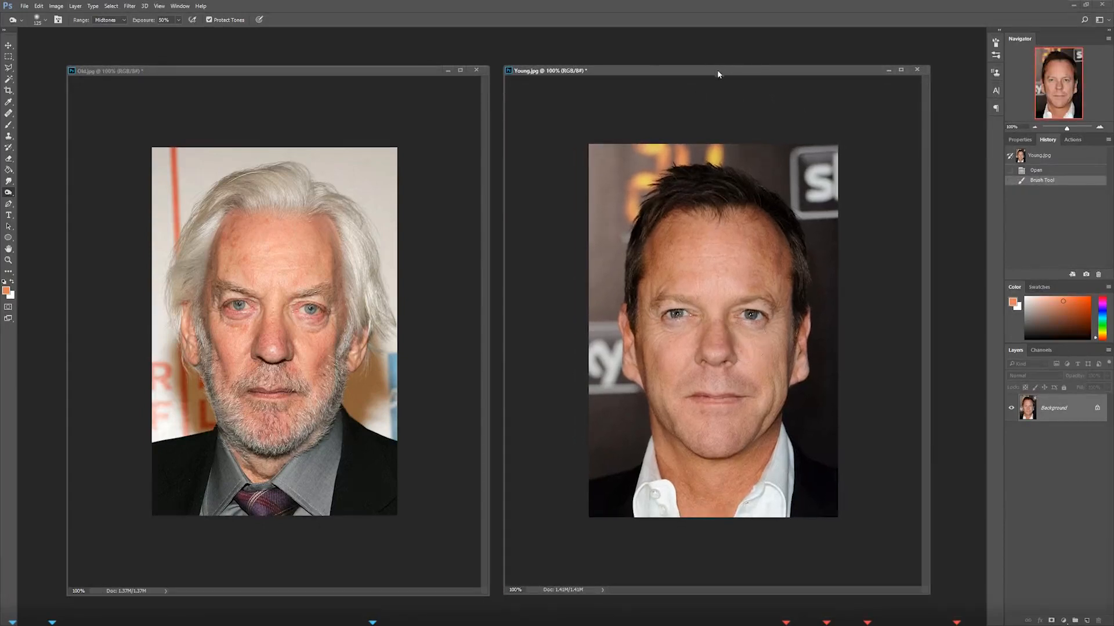
Step: Reposition the Old.jpg and Young.jpg windows side by side with a narrower gap between them
left_click_drag(690, 76, 696, 78)
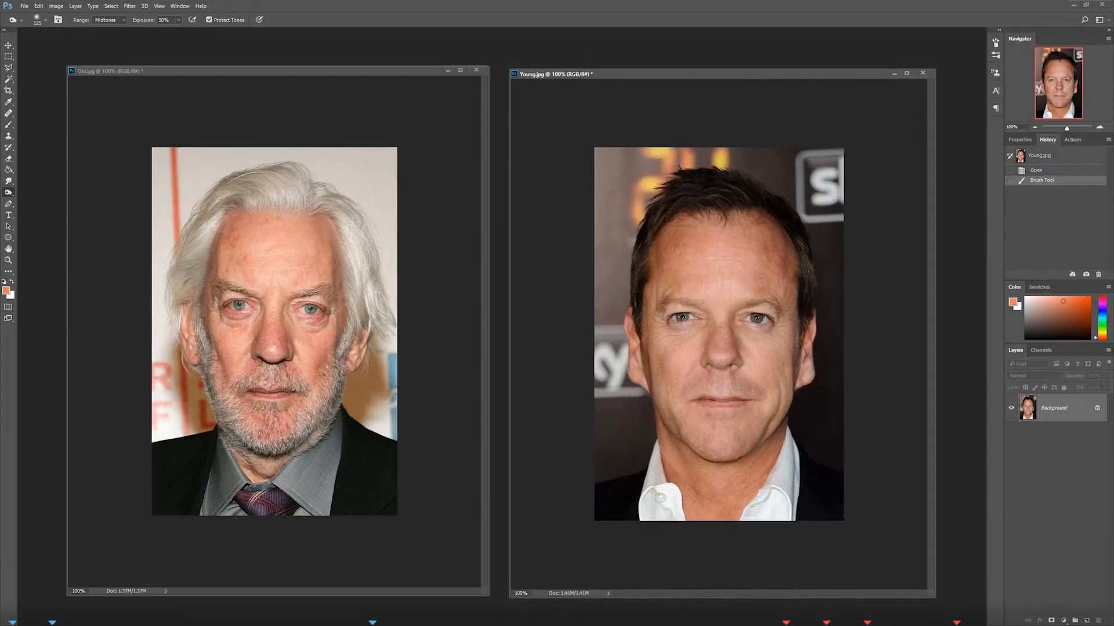
left_click_drag(379, 70, 354, 82)
left_click_drag(702, 71, 663, 69)
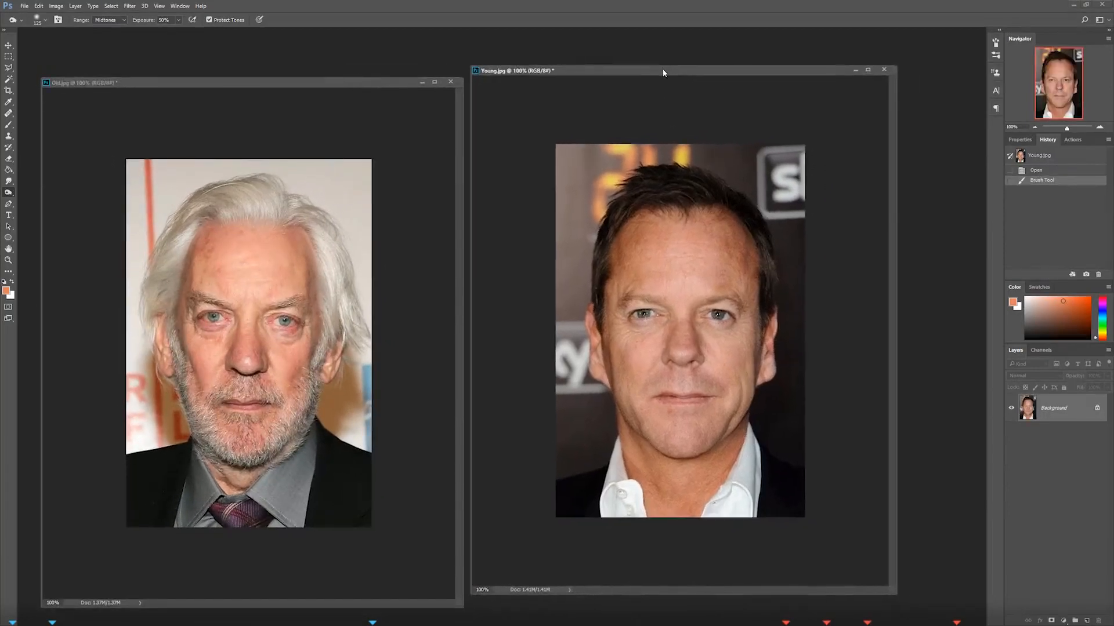
Step: Enter Quick Mask mode on Young.jpg and shrink the brush to a size suited to masking the eyes
key("ctrl+plus")
key("ctrl+plus")
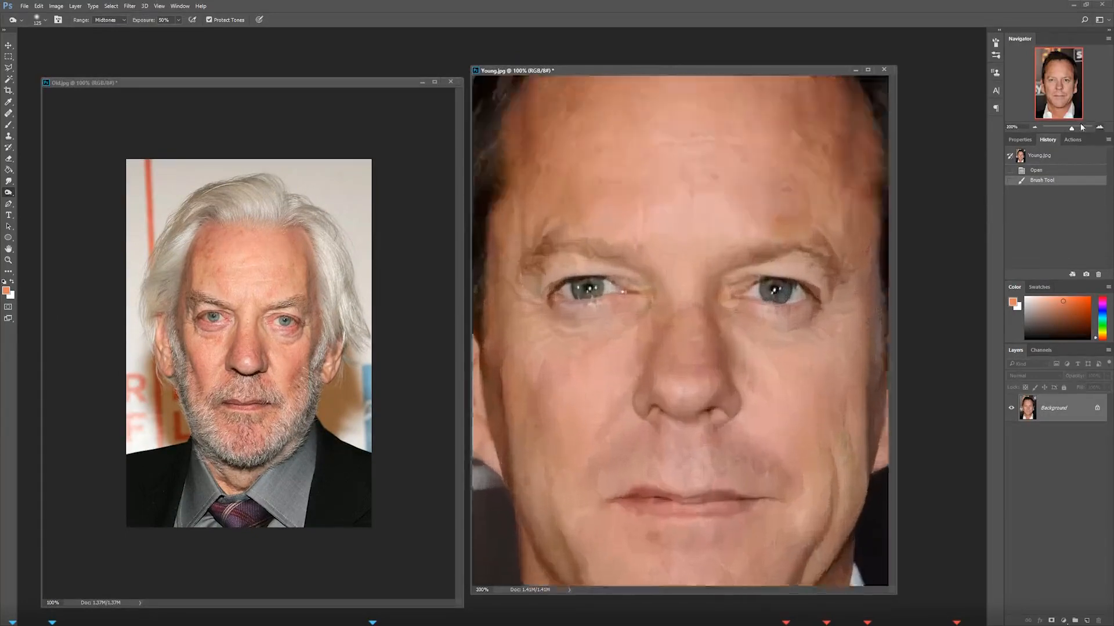
left_click_drag(578, 312, 593, 319)
key("l")
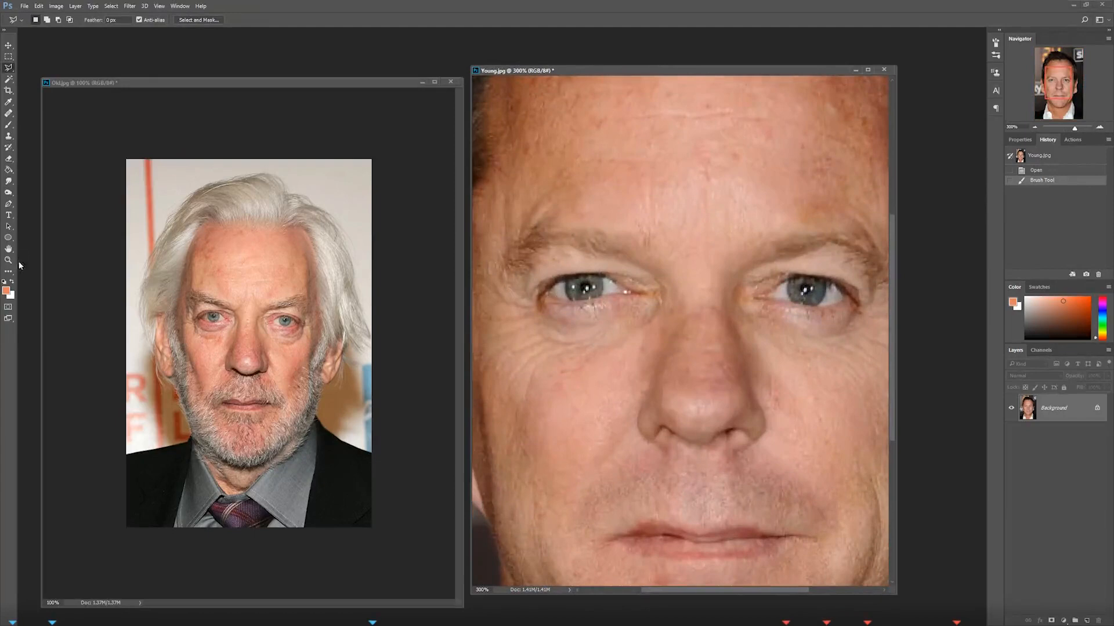
left_click(8, 307)
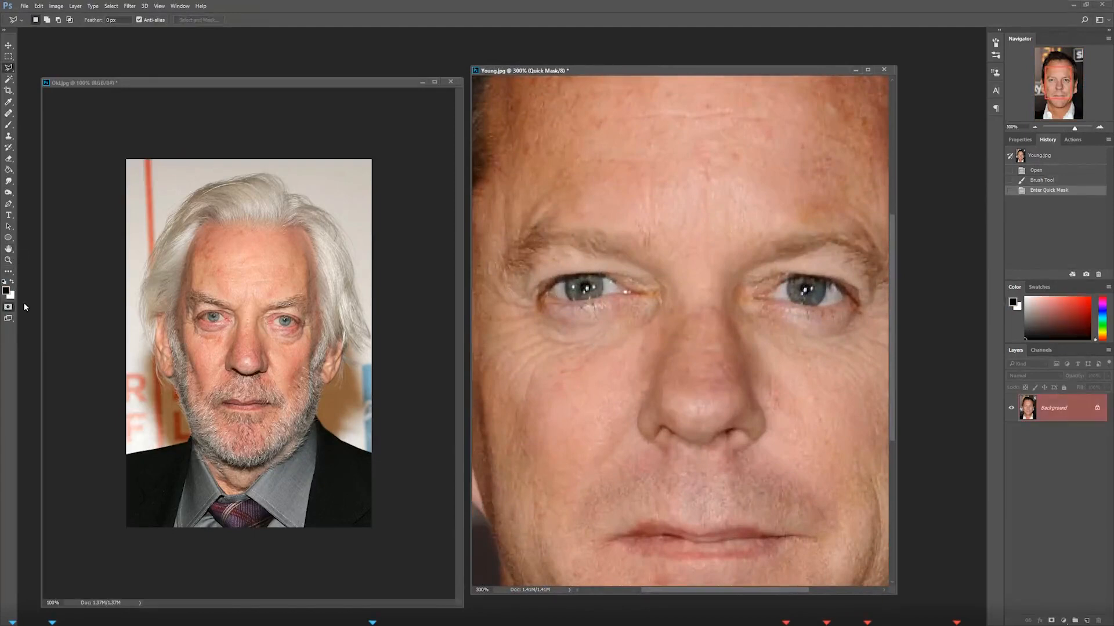
key("bracketleft")
key("bracketleft")
key("bracketleft")
key("bracketleft")
key("bracketleft")
key("bracketleft")
key("bracketleft")
key("bracketleft")
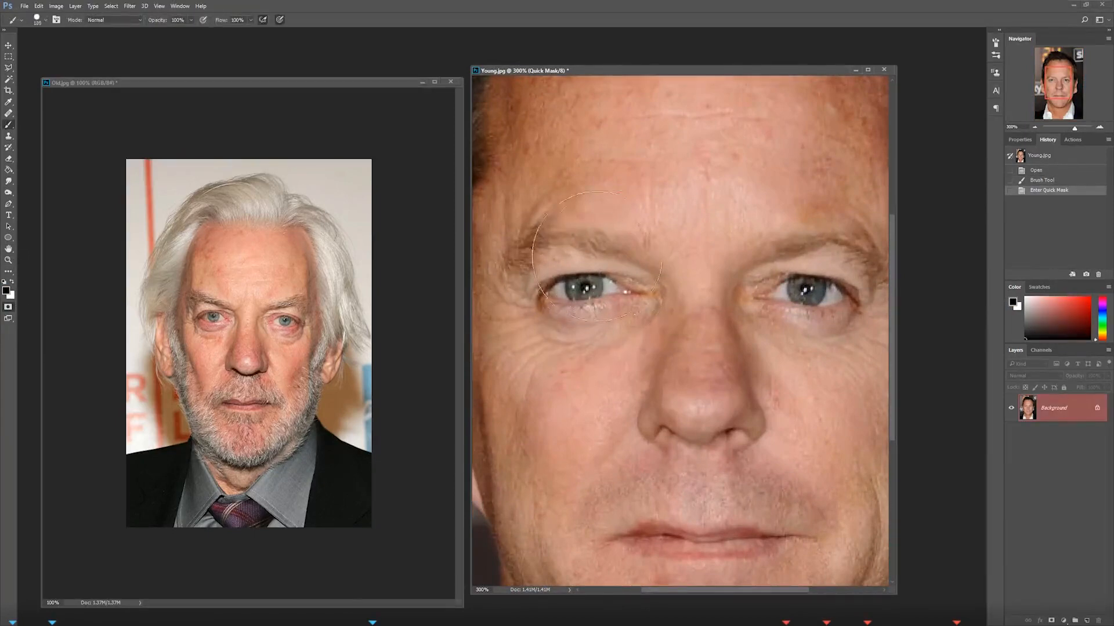
Step: Paint the quick mask over the whole visible eyeball of the eye on the image's left side in Young.jpg
left_click(555, 287)
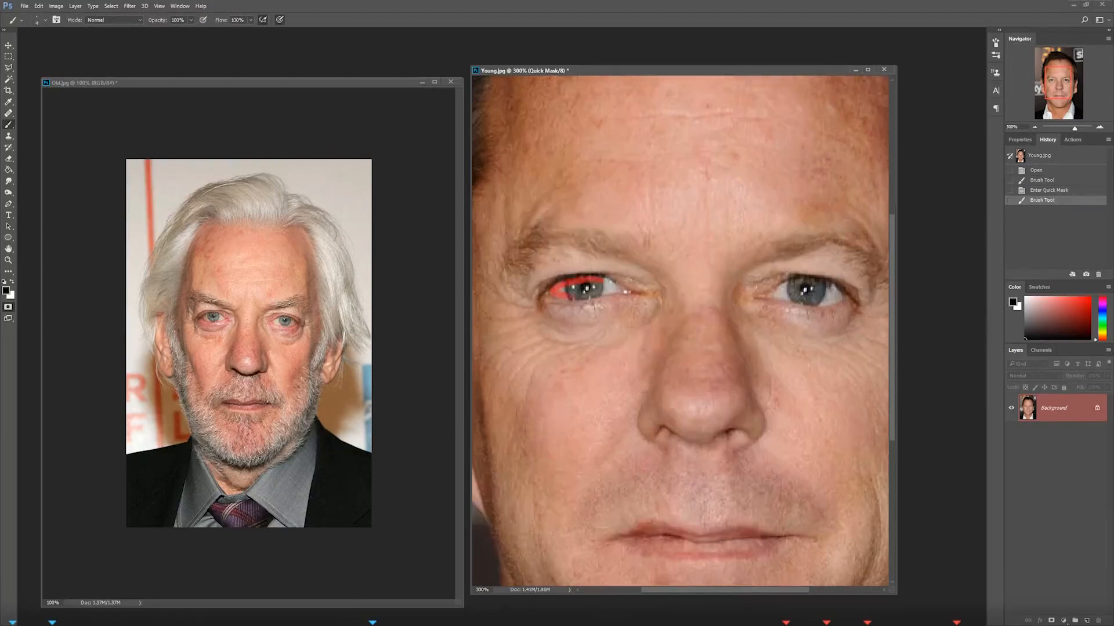
left_click(577, 295)
left_click(577, 296)
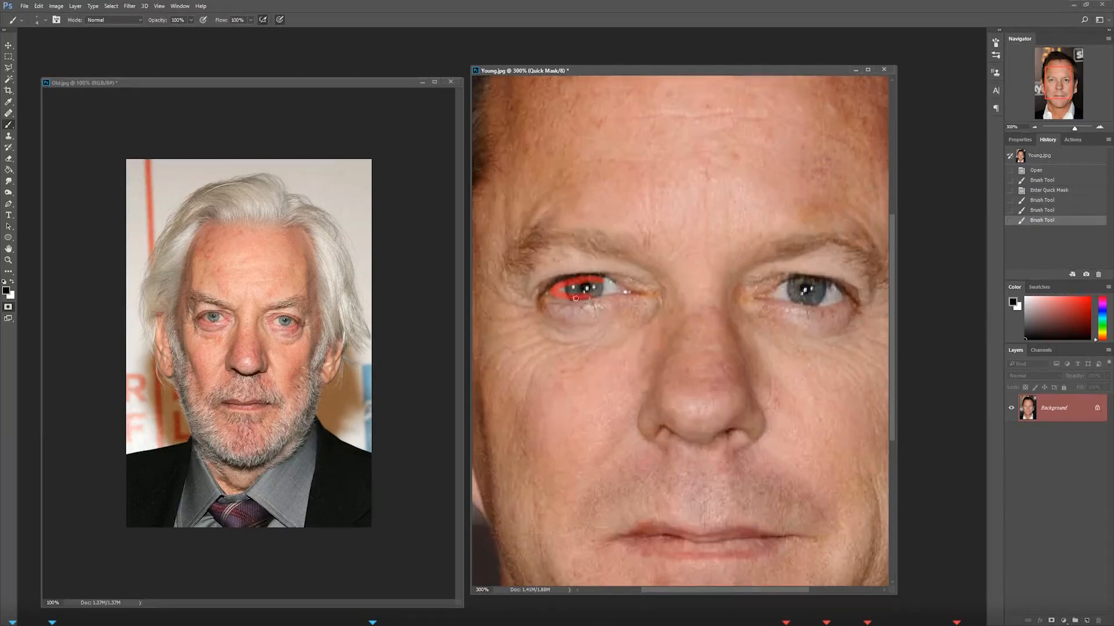
left_click(610, 293)
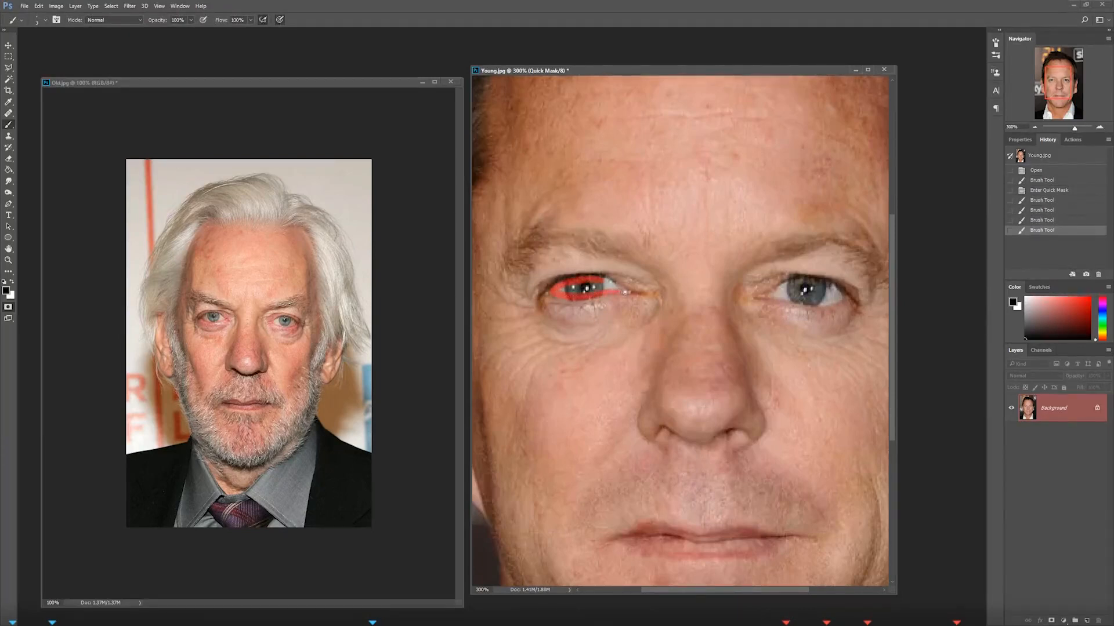
left_click(614, 285)
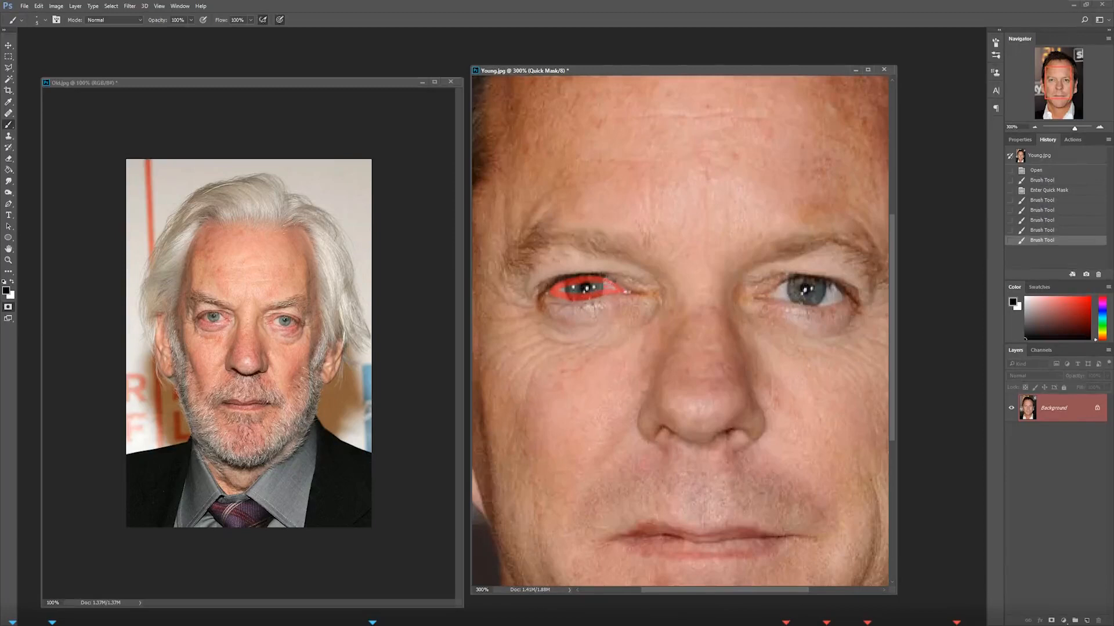
left_click(599, 285)
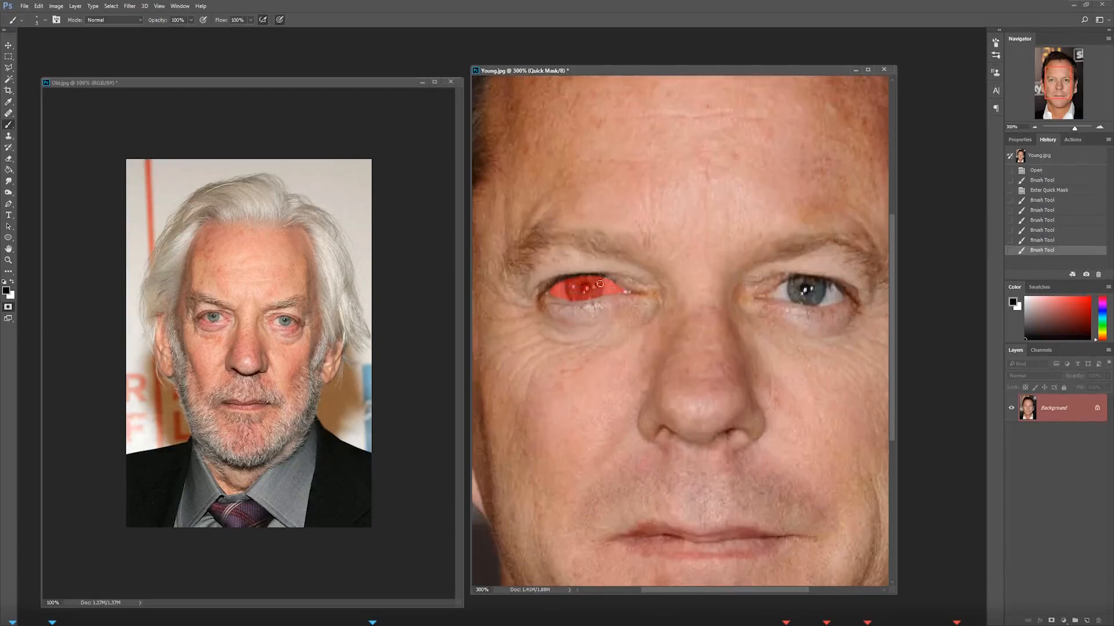
left_click(563, 294)
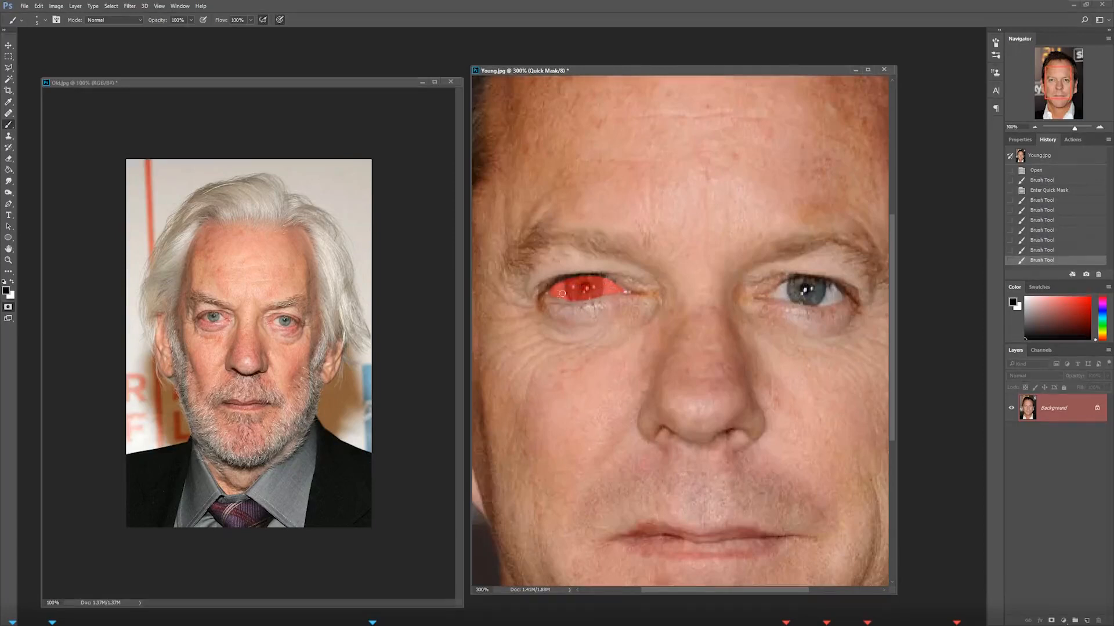
left_click(574, 294)
left_click(592, 294)
left_click(587, 294)
left_click(579, 288)
left_click(571, 283)
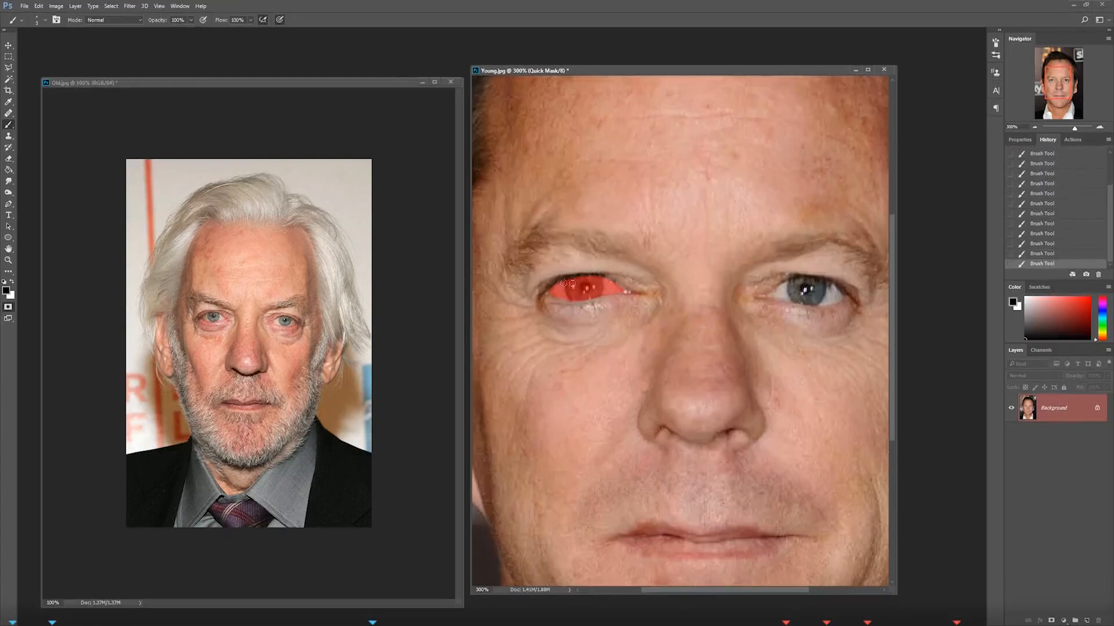
left_click(551, 290)
left_click(618, 288)
Step: Paint the quick mask over the visible eyeball of the eye on the image's right side in Young.jpg
left_click_drag(718, 338, 612, 337)
left_click(676, 285)
mouse_move(685, 280)
left_mouse_down()
mouse_move(728, 283)
mouse_move(691, 274)
left_mouse_up()
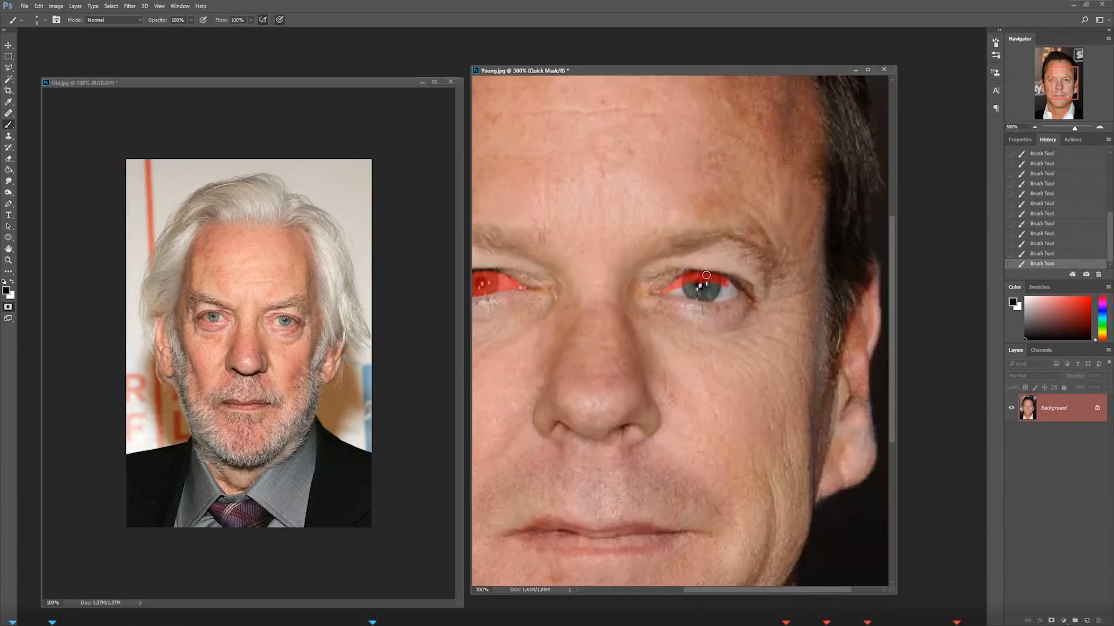
left_click_drag(700, 285, 699, 286)
left_click_drag(723, 297, 703, 282)
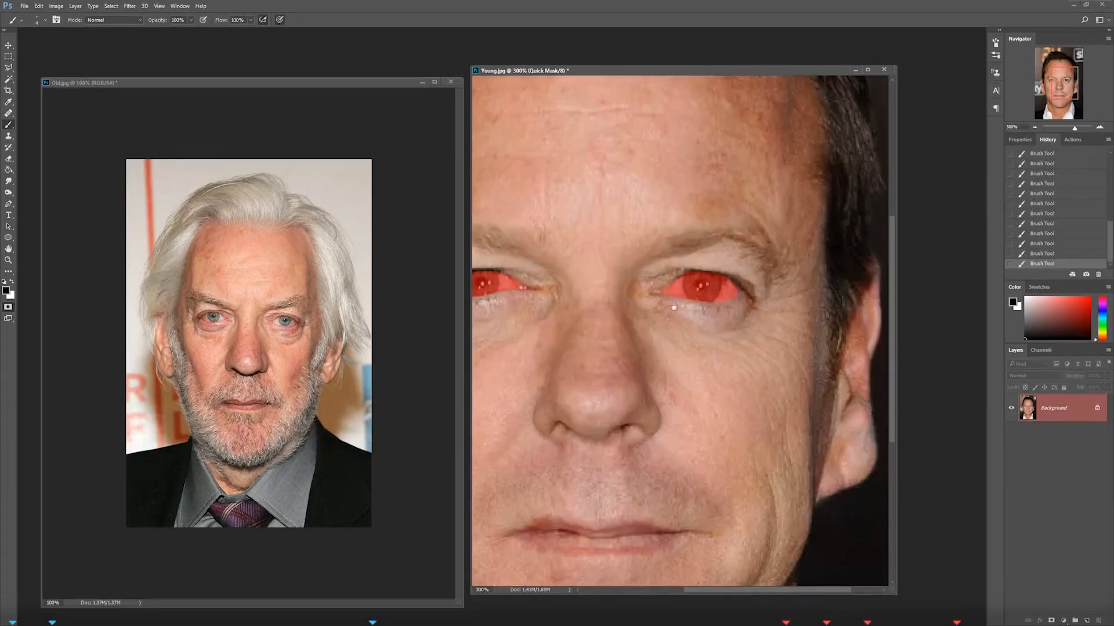
left_click_drag(640, 313, 713, 301)
Step: Exit Quick Mask mode and invert the resulting selection so that only the two eyes are selected
left_click_drag(527, 266, 583, 265)
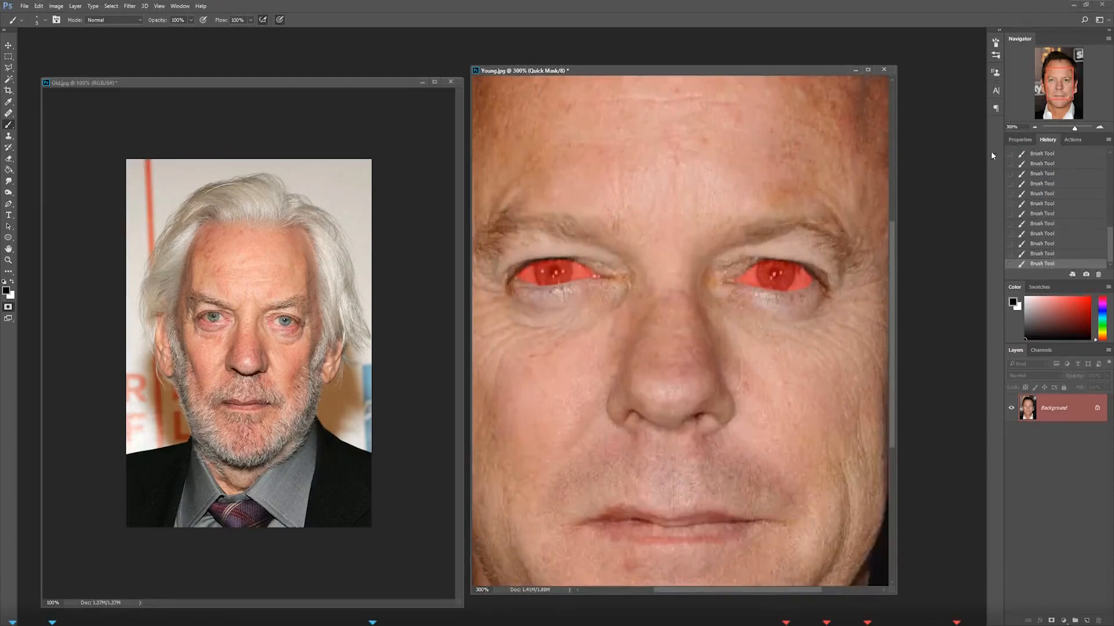
left_click(1034, 127)
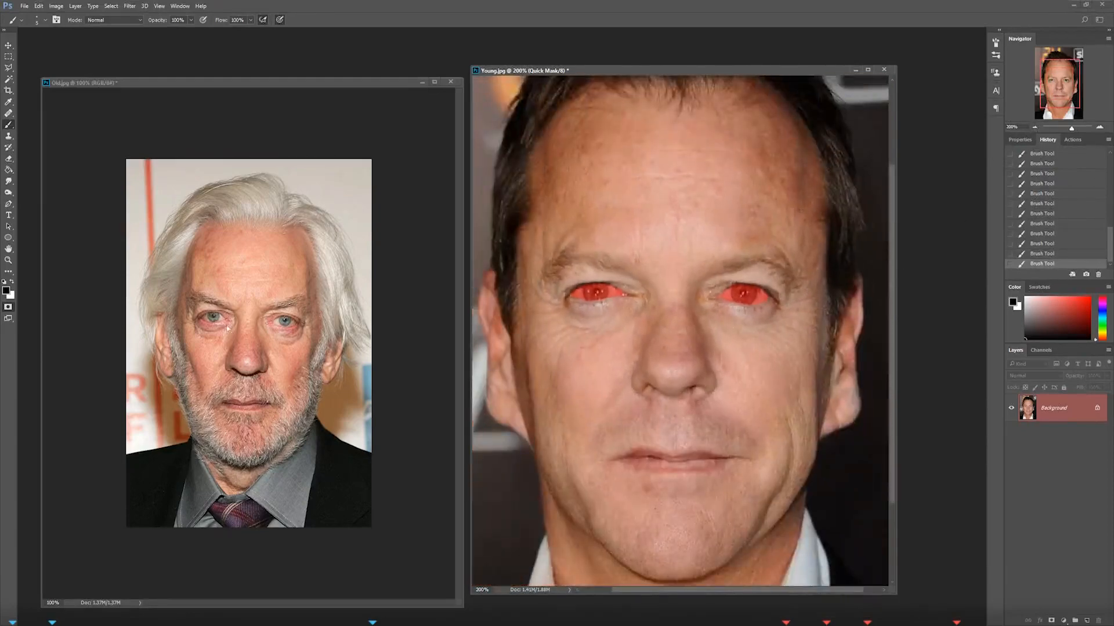
key("q")
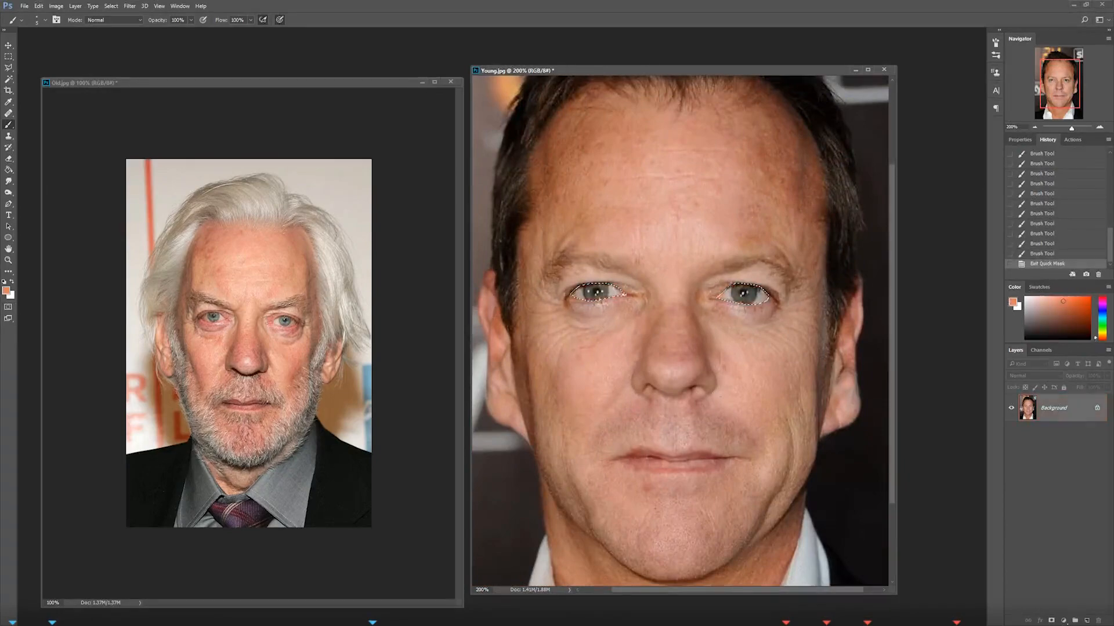
left_click_drag(694, 358, 751, 480)
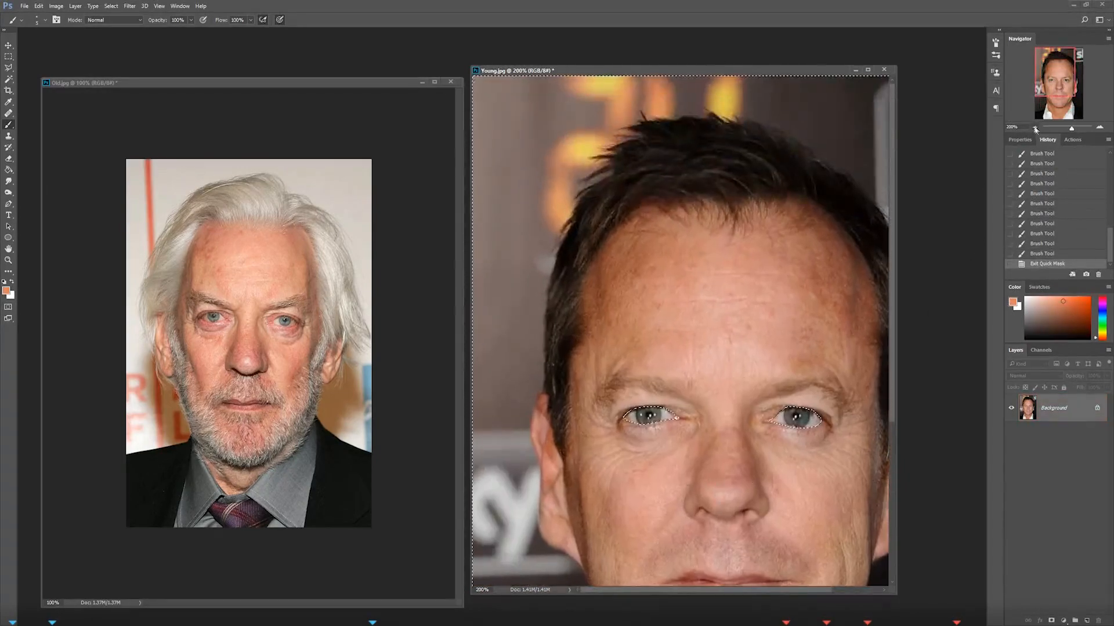
left_click(1035, 127)
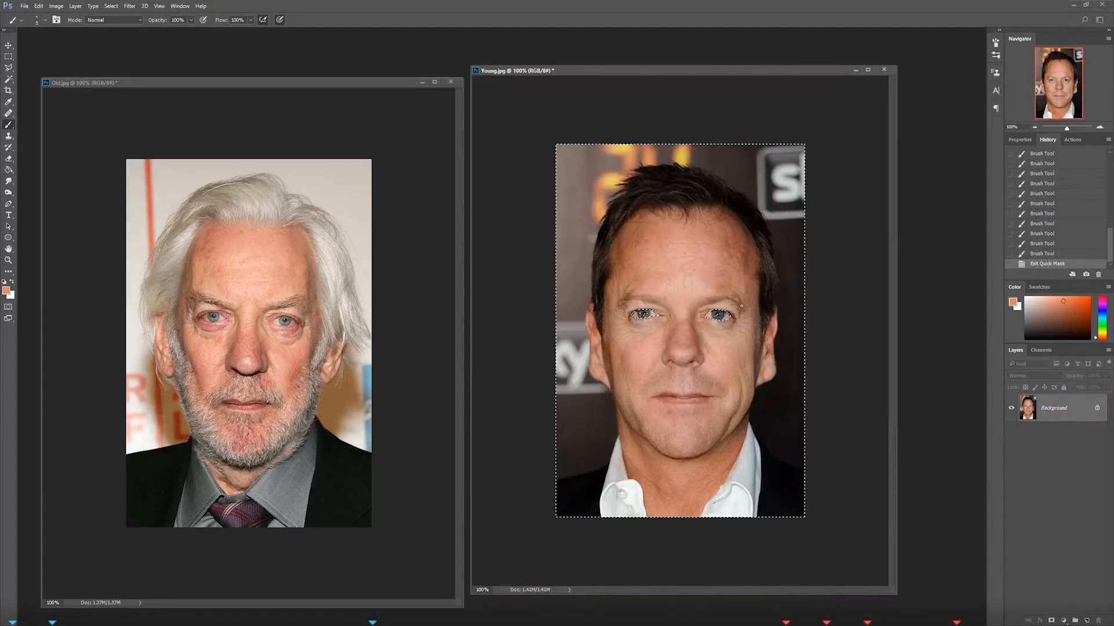
key("ctrl+shift+i")
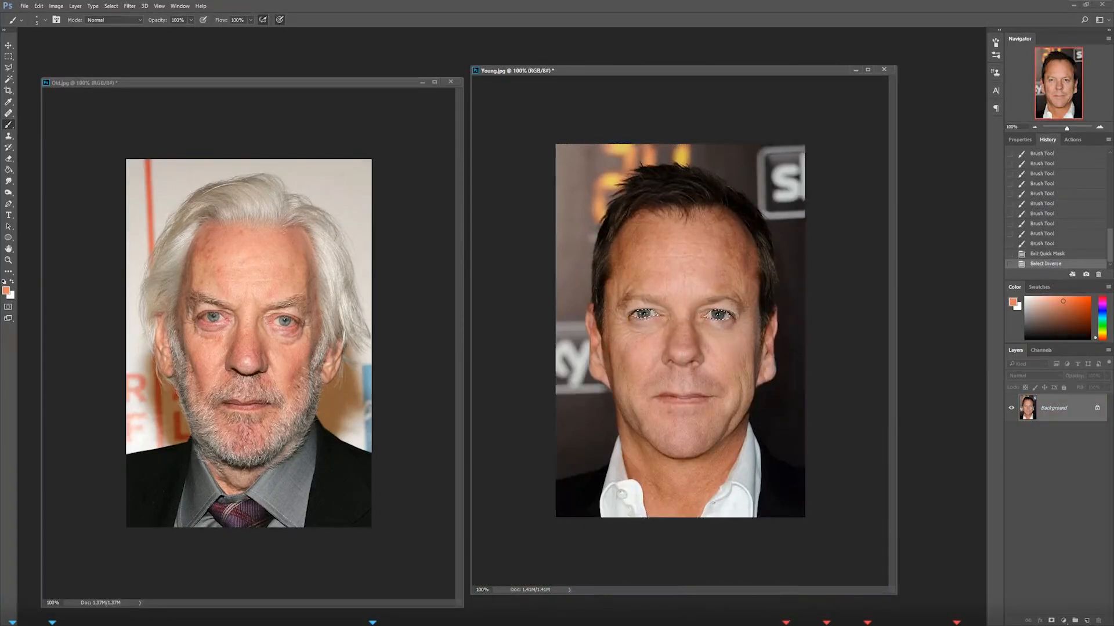
Step: Copy the selected eyes of Young.jpg to a new layer and make the Background layer active
key("ctrl+plus")
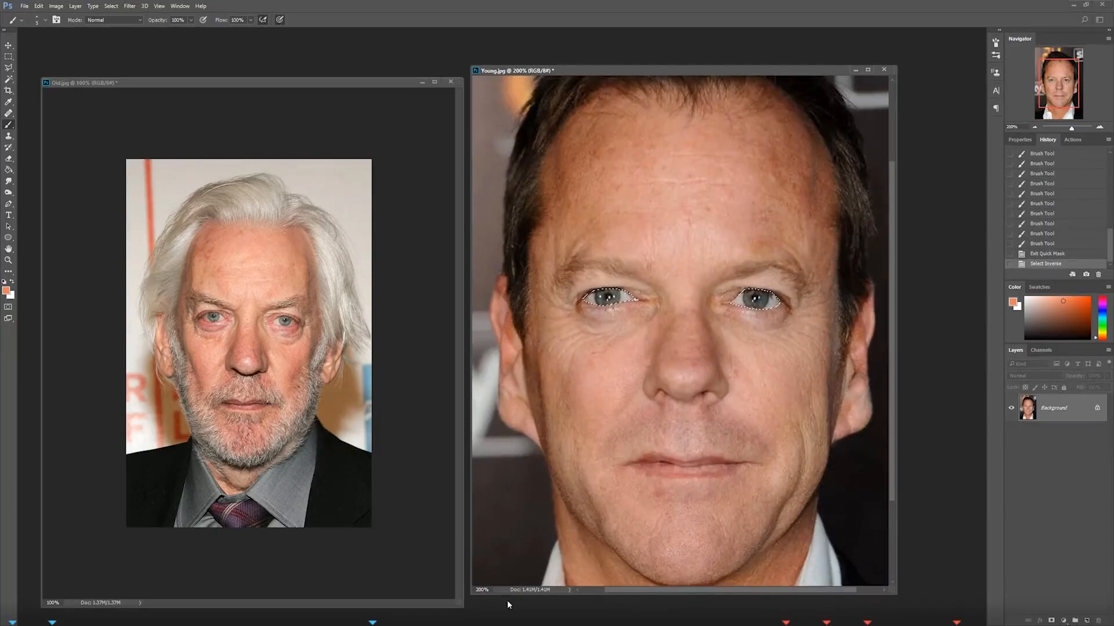
key("ctrl+j")
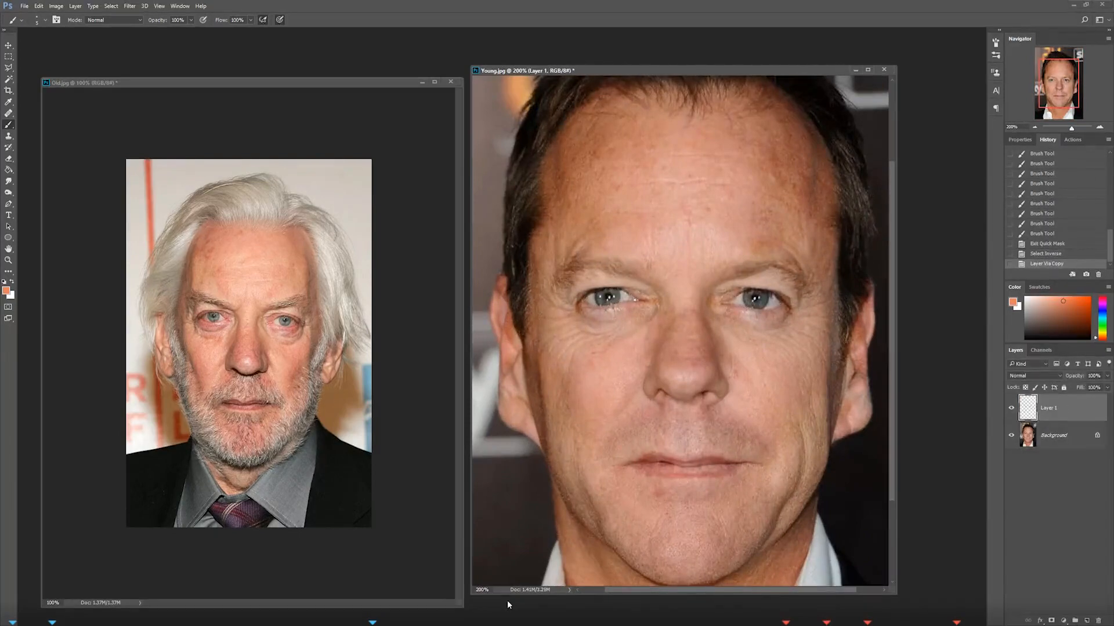
left_click(1057, 437)
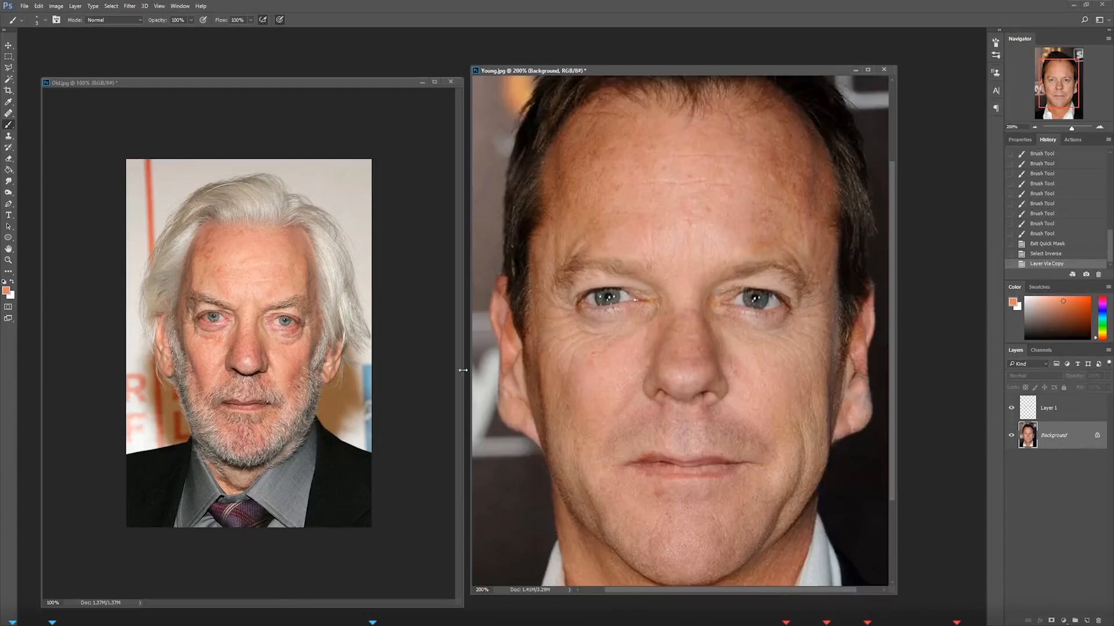
Step: Choose the Healing Brush and sample its source at the eye on the image's left side in Old.jpg
left_click(11, 124)
left_click(9, 113)
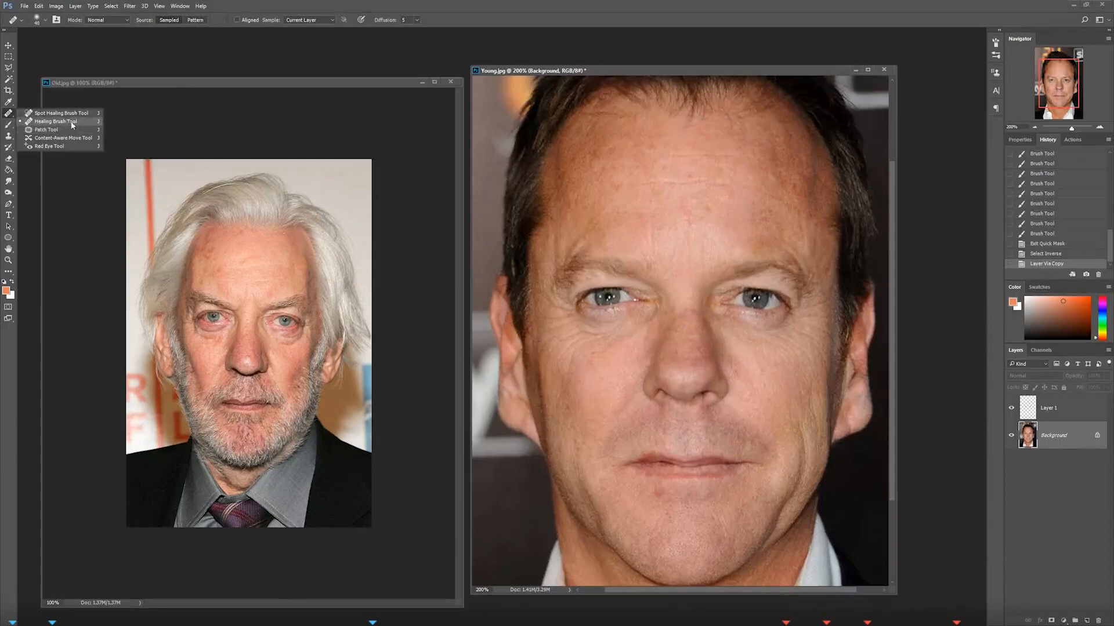
left_click(80, 122)
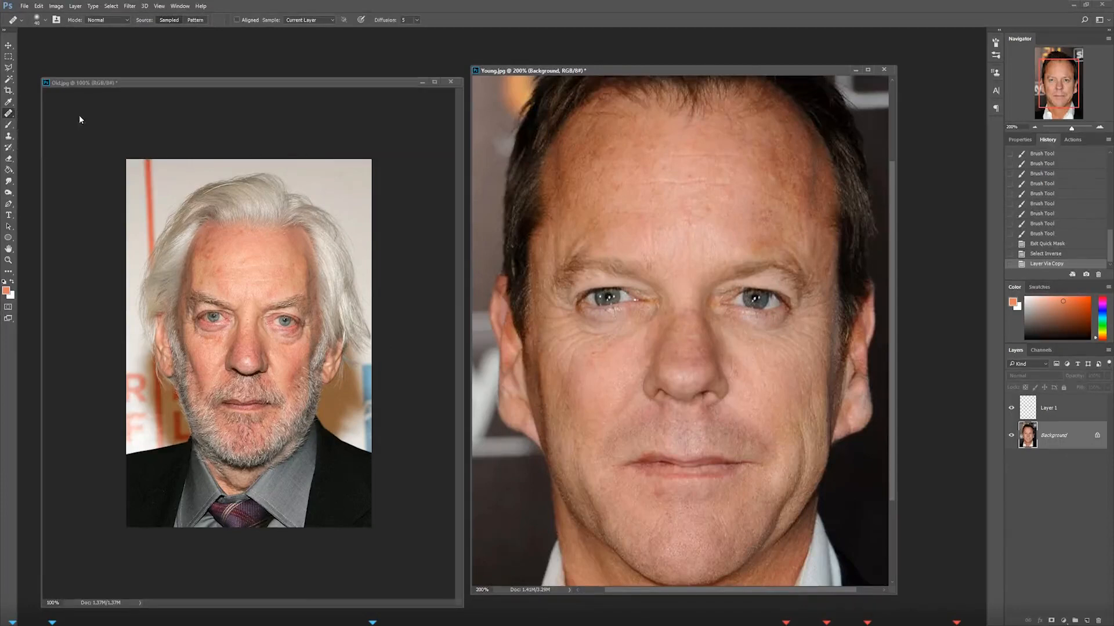
left_click(216, 323)
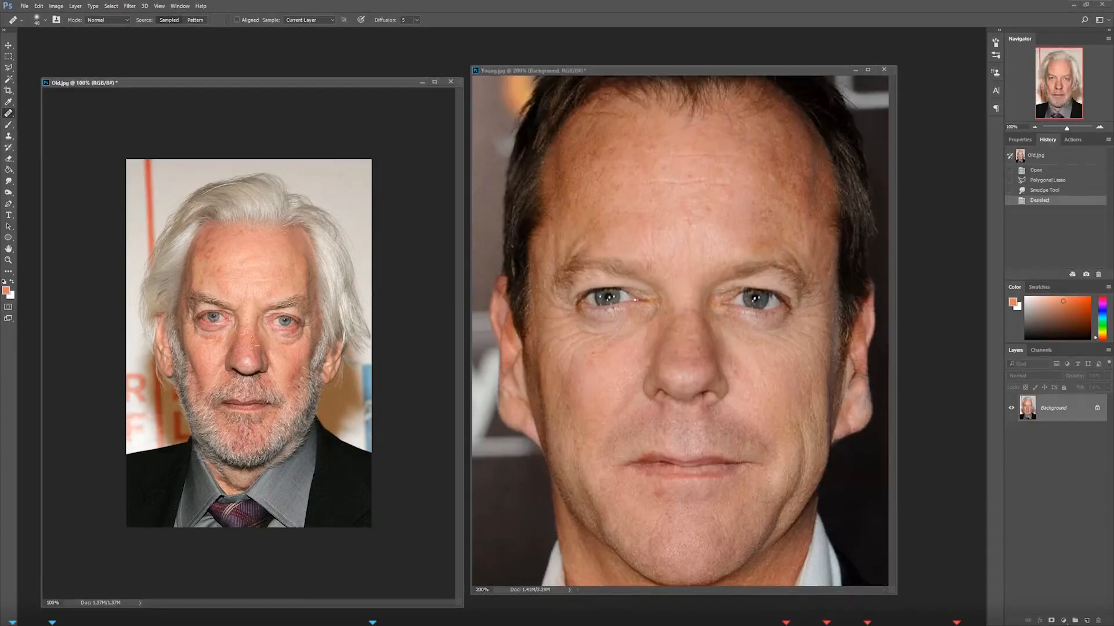
key("b")
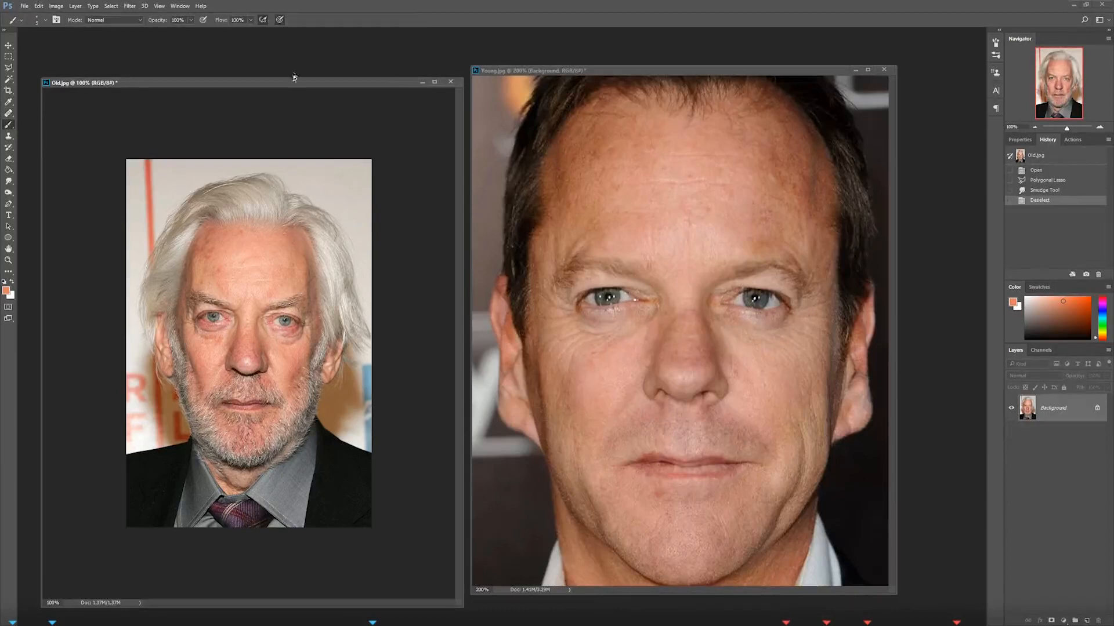
left_click_drag(293, 84, 293, 83)
left_click(11, 114)
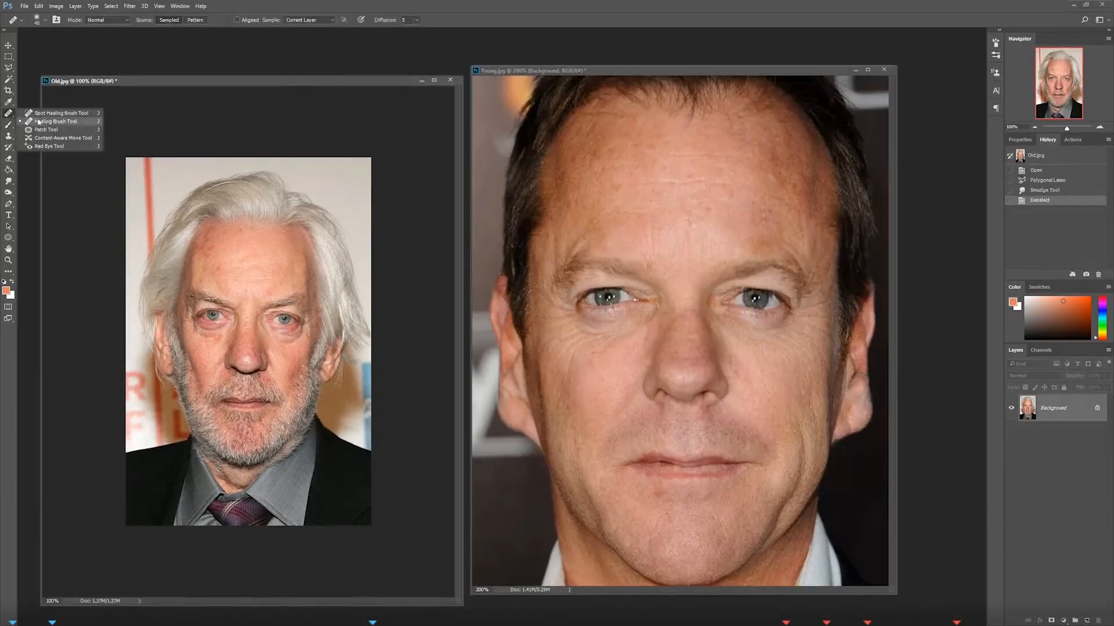
left_click(54, 123)
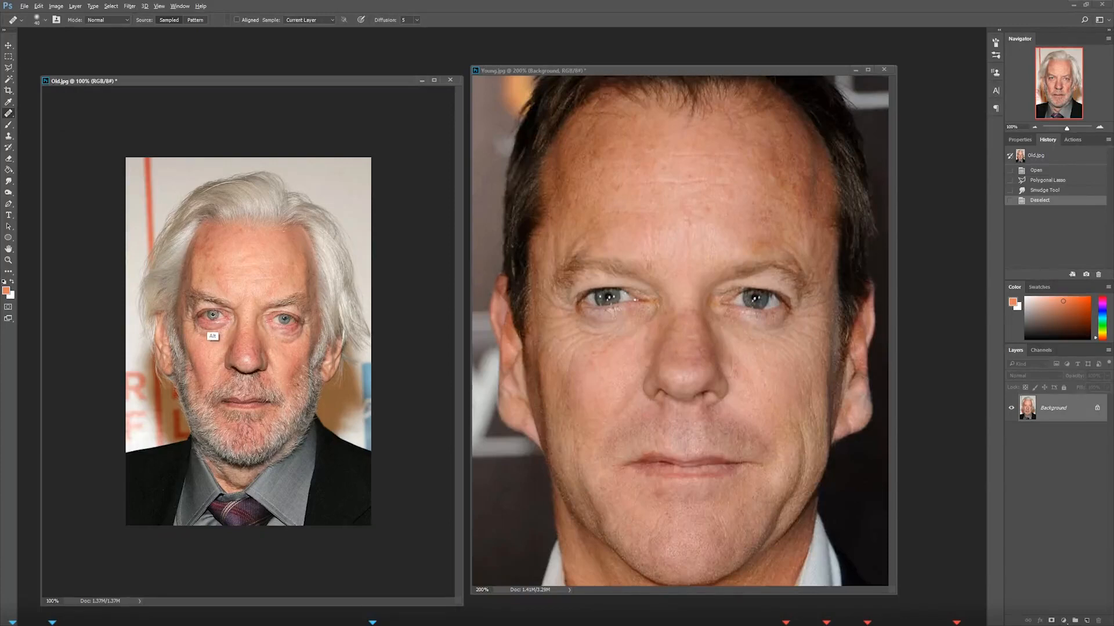
Step: Return to Young.jpg and enlarge the Healing Brush until it covers a whole eye and eyebrow
left_click(649, 71)
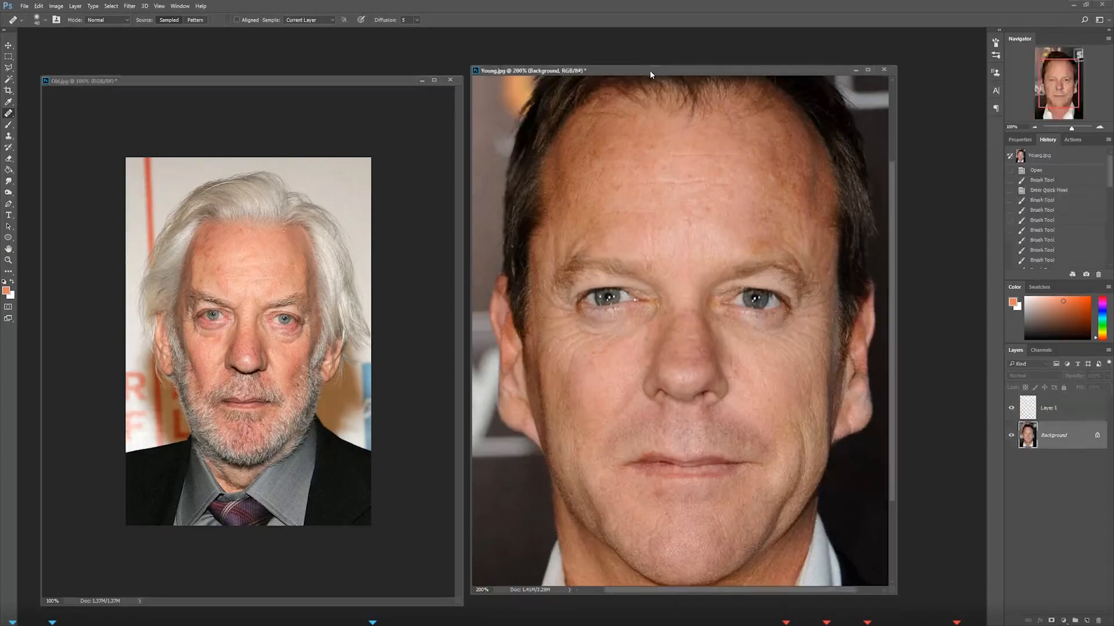
left_click_drag(649, 70, 646, 66)
key("bracketright")
key("bracketright")
key("bracketright")
key("bracketright")
key("bracketright")
key("bracketright")
key("bracketright")
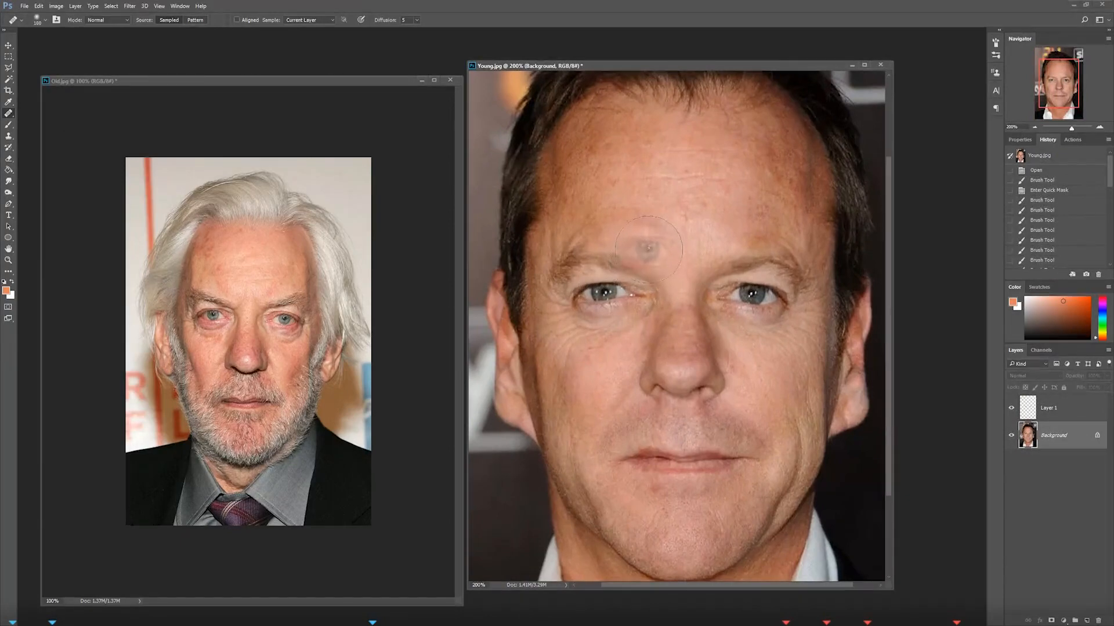
key("bracketright")
key("bracketright")
key("bracketright")
key("bracketright")
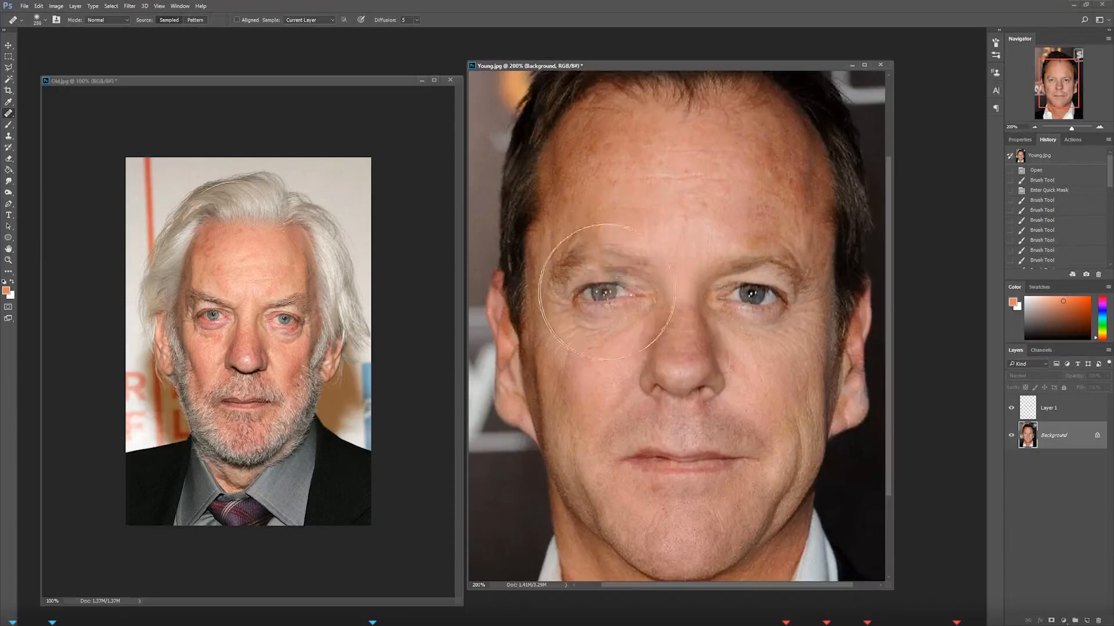
key("bracketright")
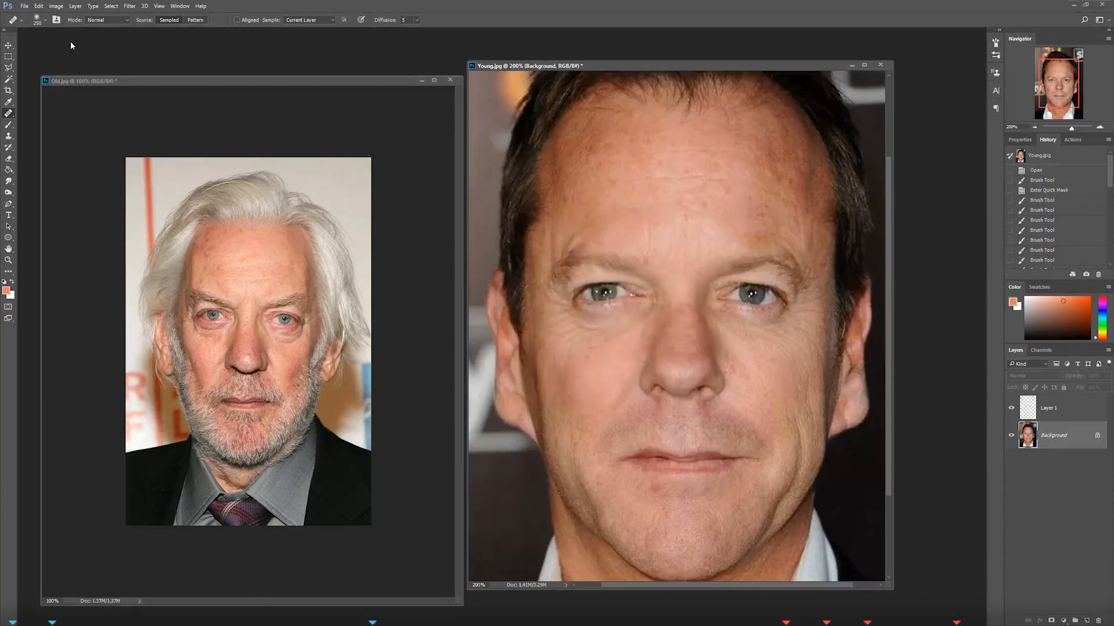
Step: Show the Clone Source settings, check the source against both documents, and leave Young.jpg active
left_click(181, 7)
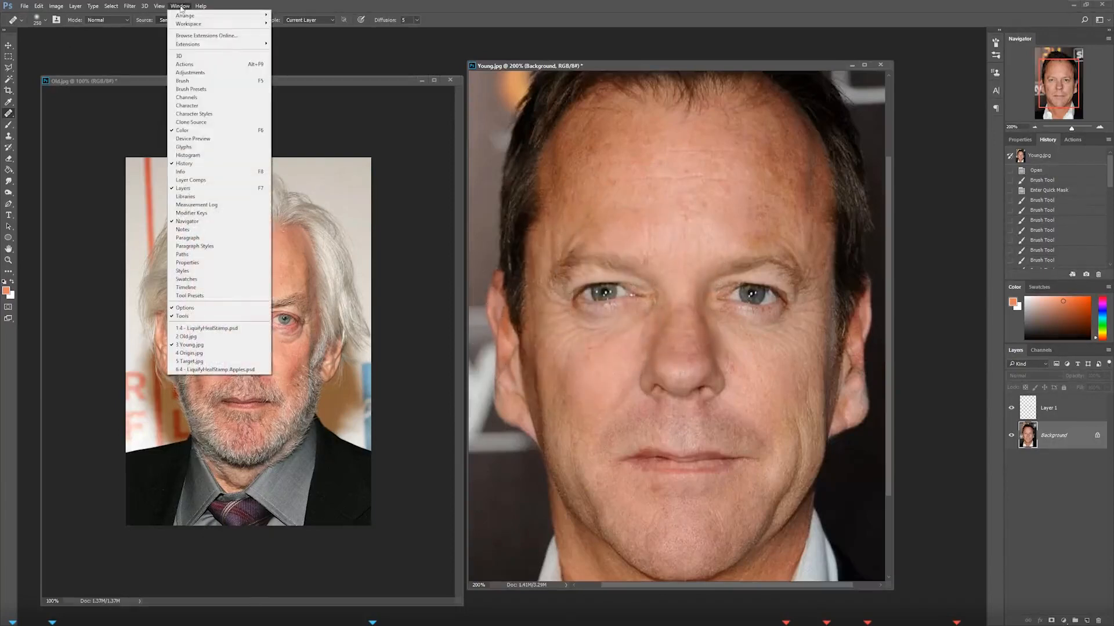
left_click(206, 125)
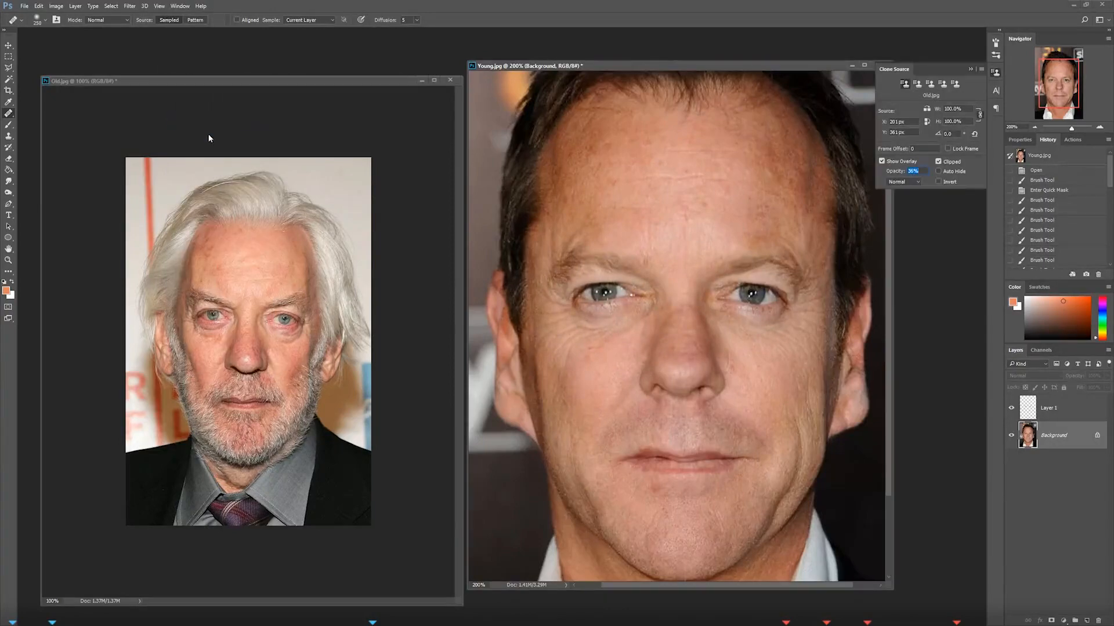
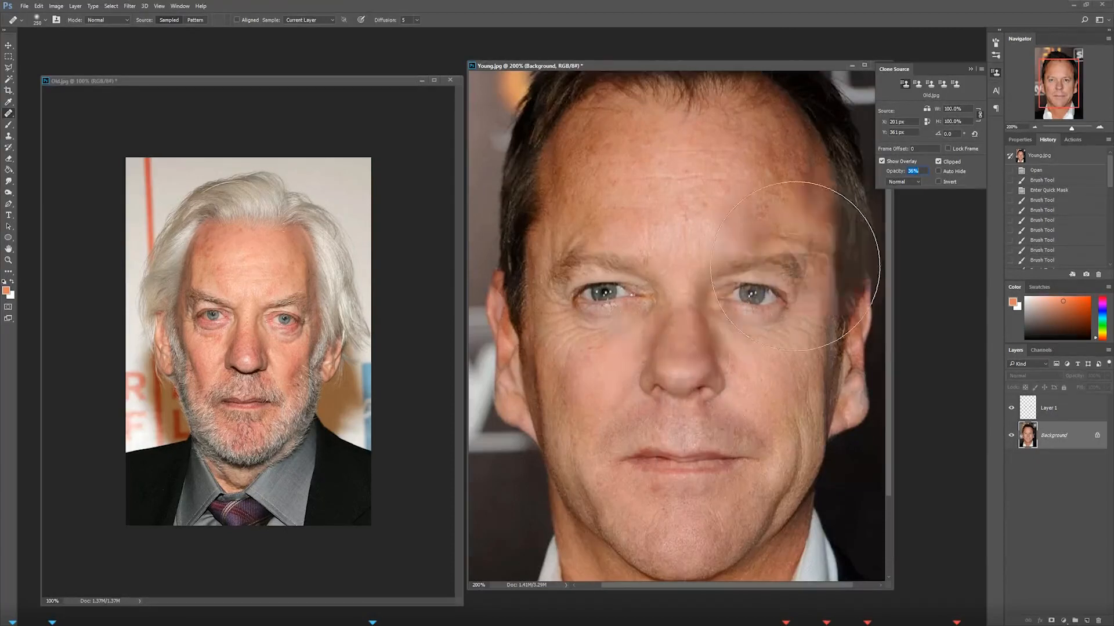
left_click_drag(391, 82, 386, 77)
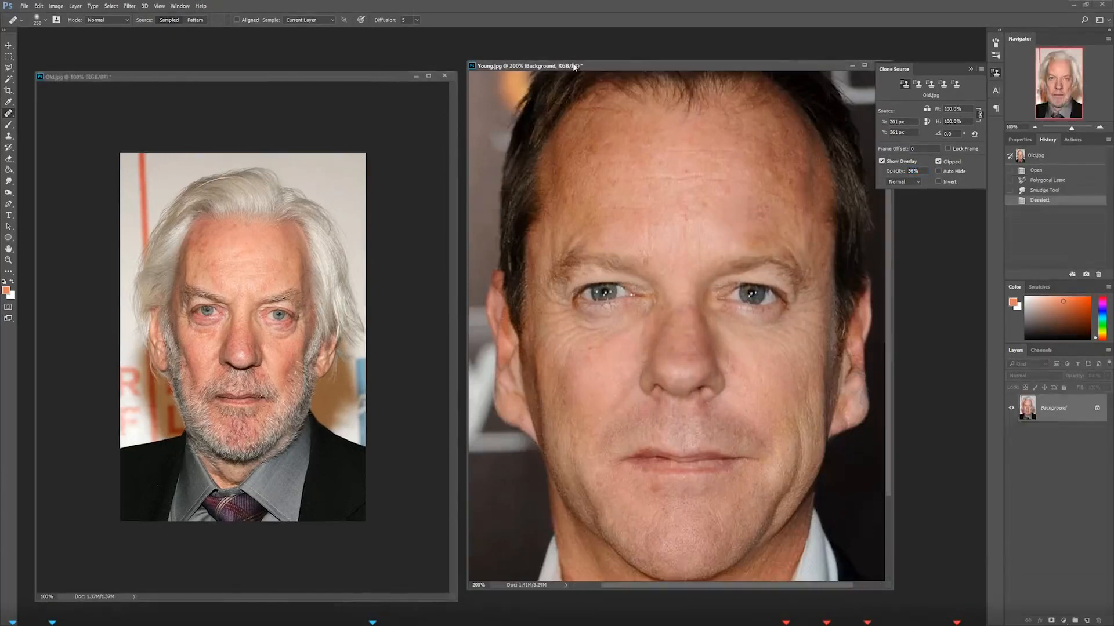
left_click(559, 68)
left_click(392, 79)
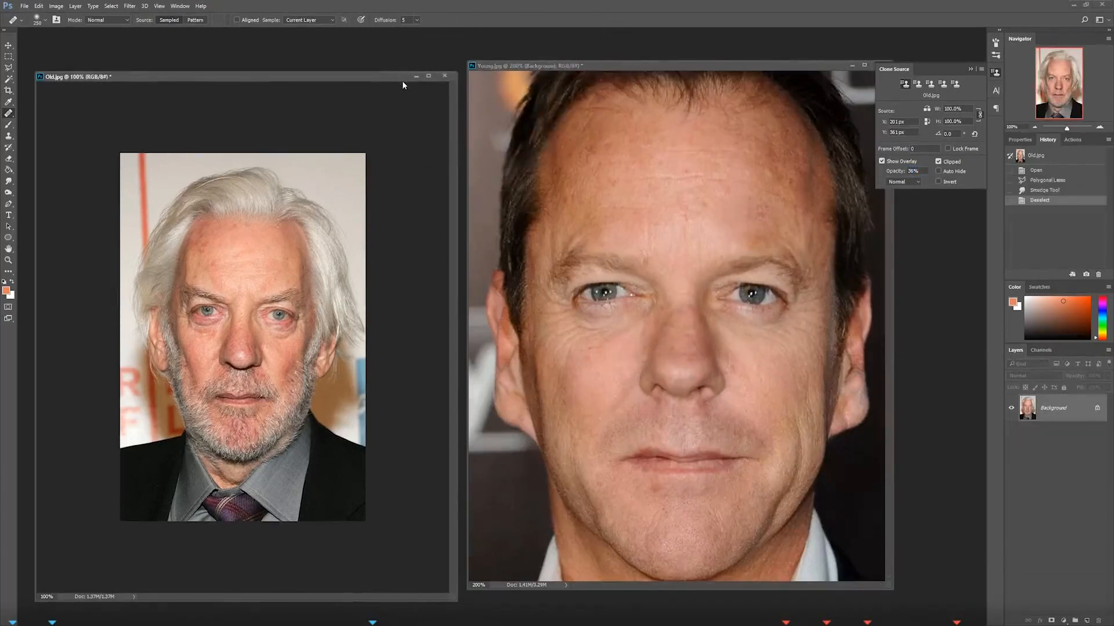
left_click_drag(392, 79, 393, 76)
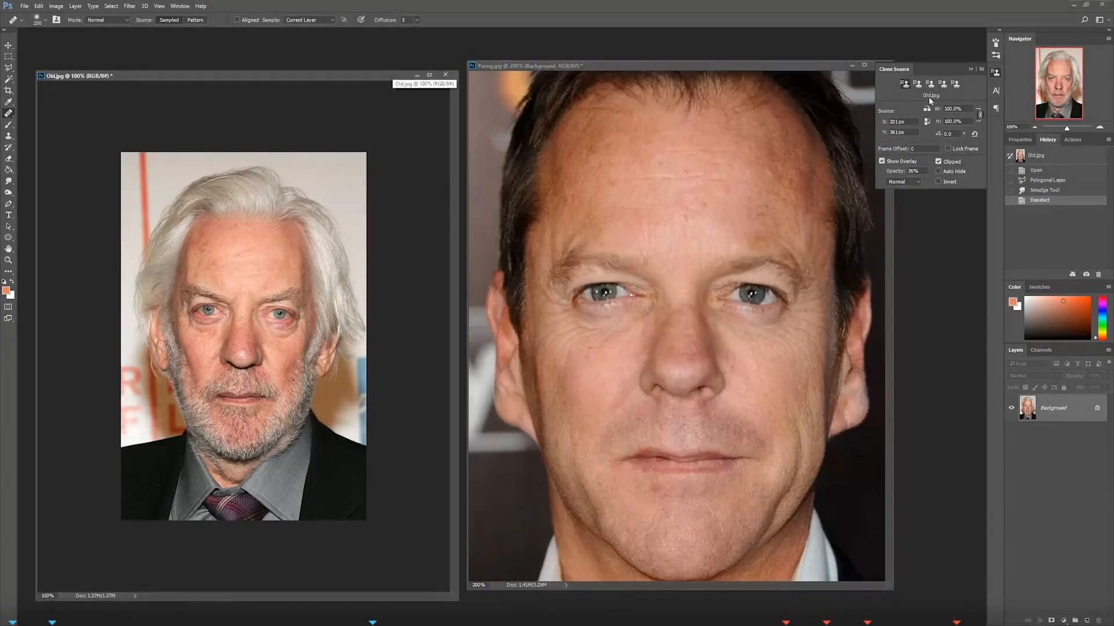
left_click_drag(318, 72, 314, 71)
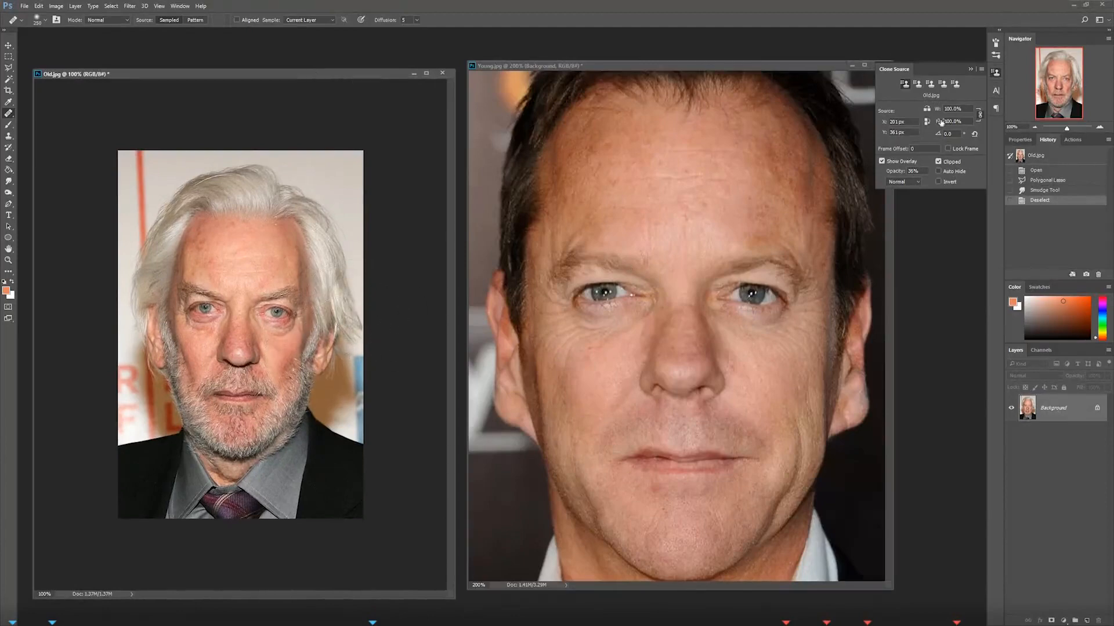
left_click(627, 299)
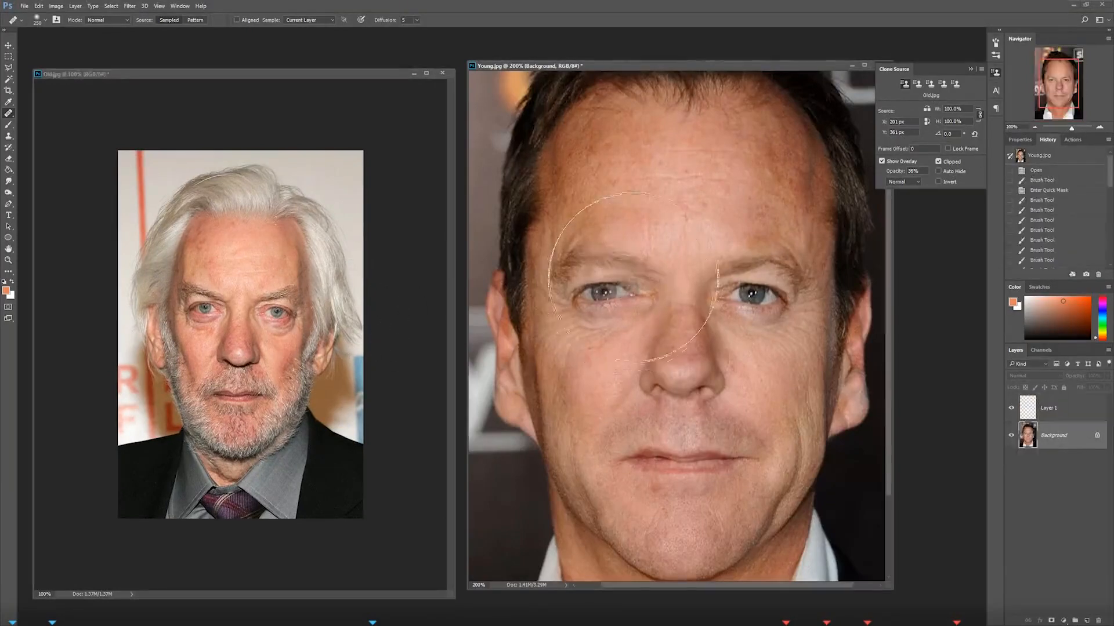
Step: Scale the clone source to 82% in width and height and keep the Background layer active
mouse_move(939, 111)
left_mouse_down()
mouse_move(929, 112)
mouse_move(989, 147)
mouse_move(938, 120)
left_mouse_up()
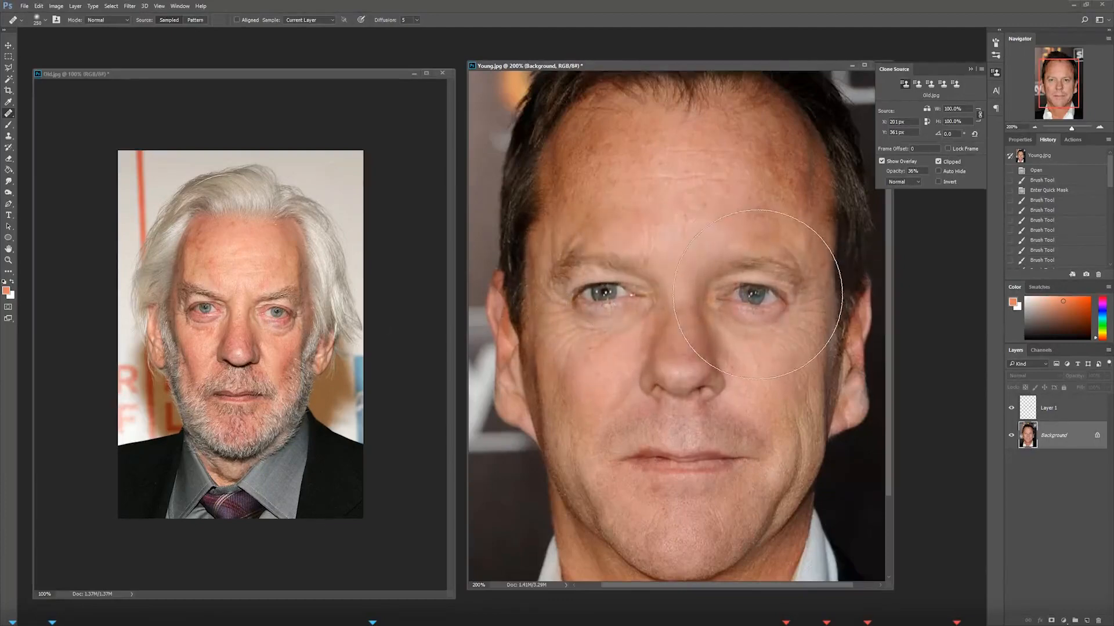
mouse_move(937, 112)
left_mouse_down()
mouse_move(908, 115)
mouse_move(935, 113)
left_mouse_up()
left_click(1049, 409)
left_click(1054, 437)
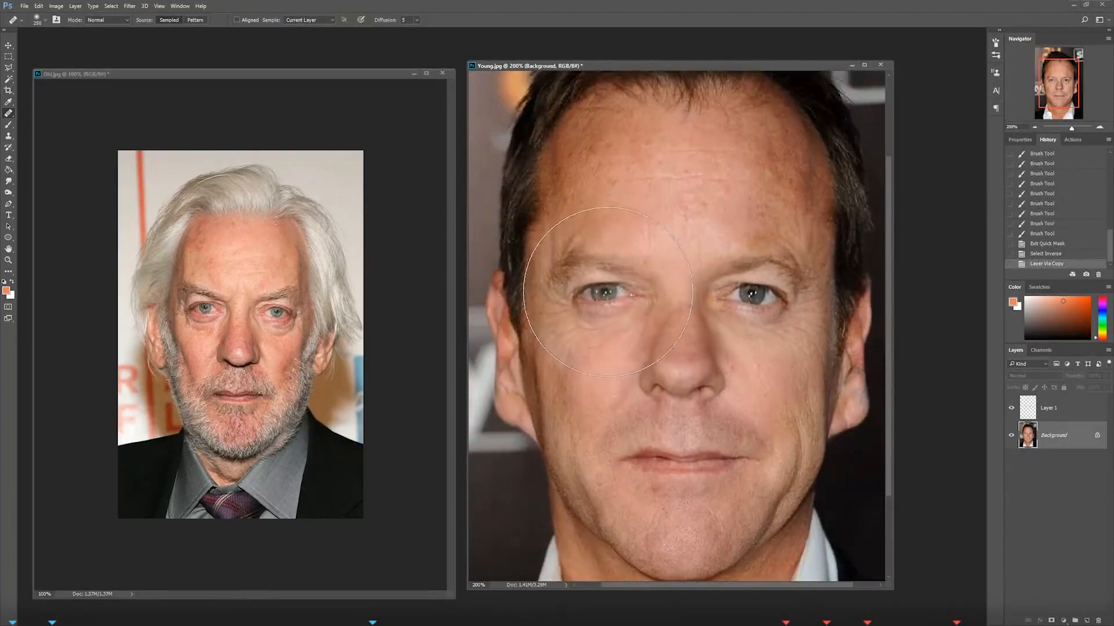
Step: Try healing the eye on the image's left side of Young.jpg with a single large soft dab, and undo it
left_click(610, 290)
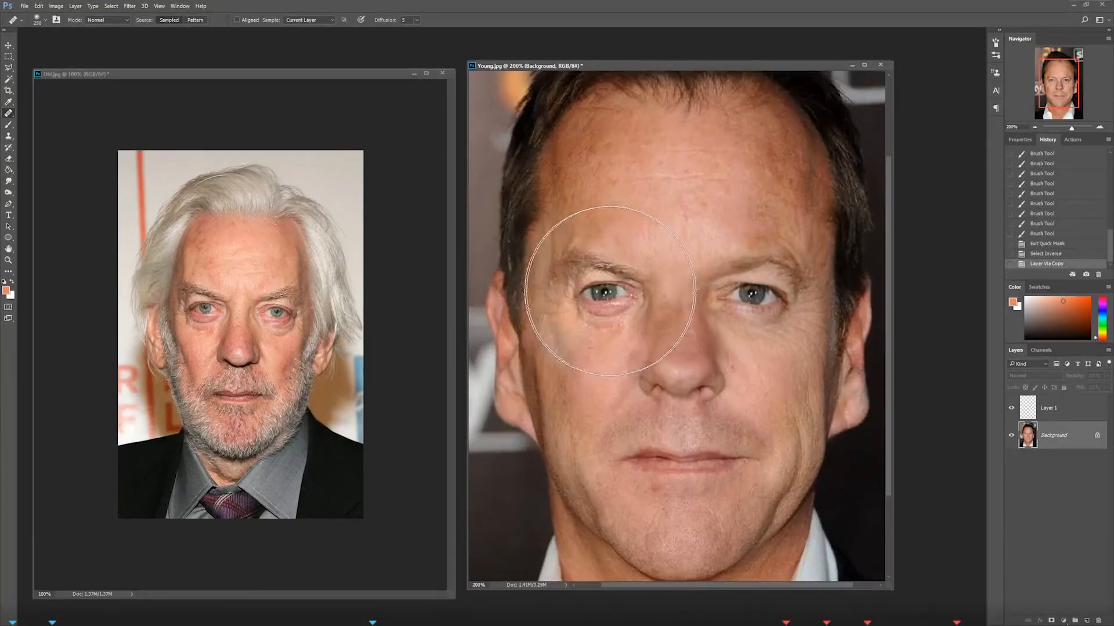
key("ctrl+z")
key("bracketleft")
key("bracketleft")
key("bracketleft")
key("bracketleft")
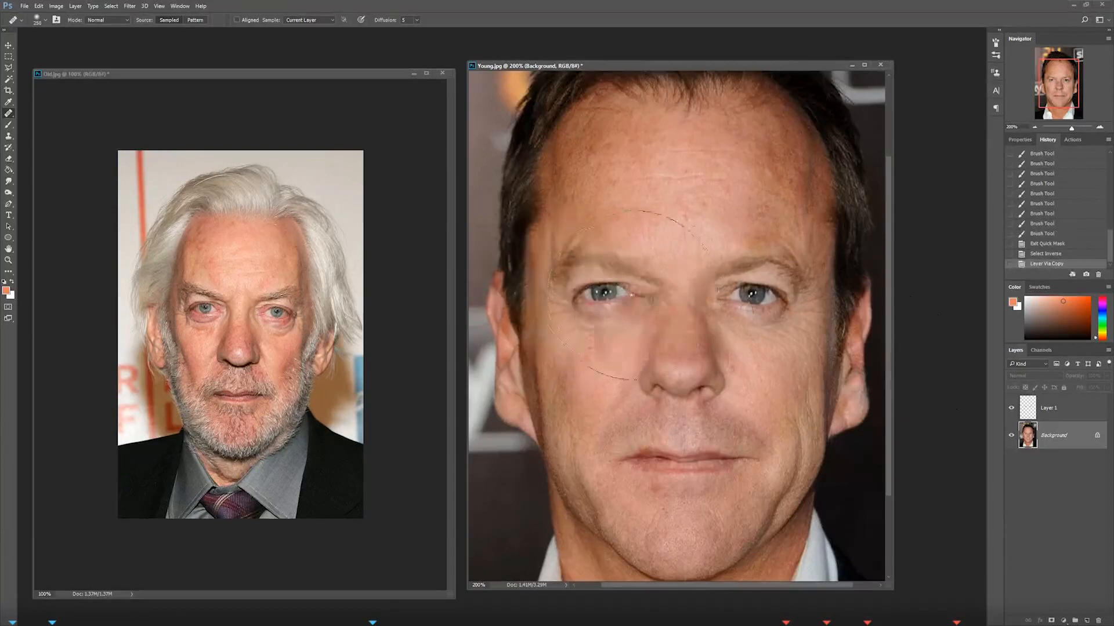
Step: Try a much larger healing dab centred between both eyes of Young.jpg, and undo it
key("bracketright")
key("bracketright")
key("bracketright")
key("bracketright")
key("bracketright")
left_click(679, 282)
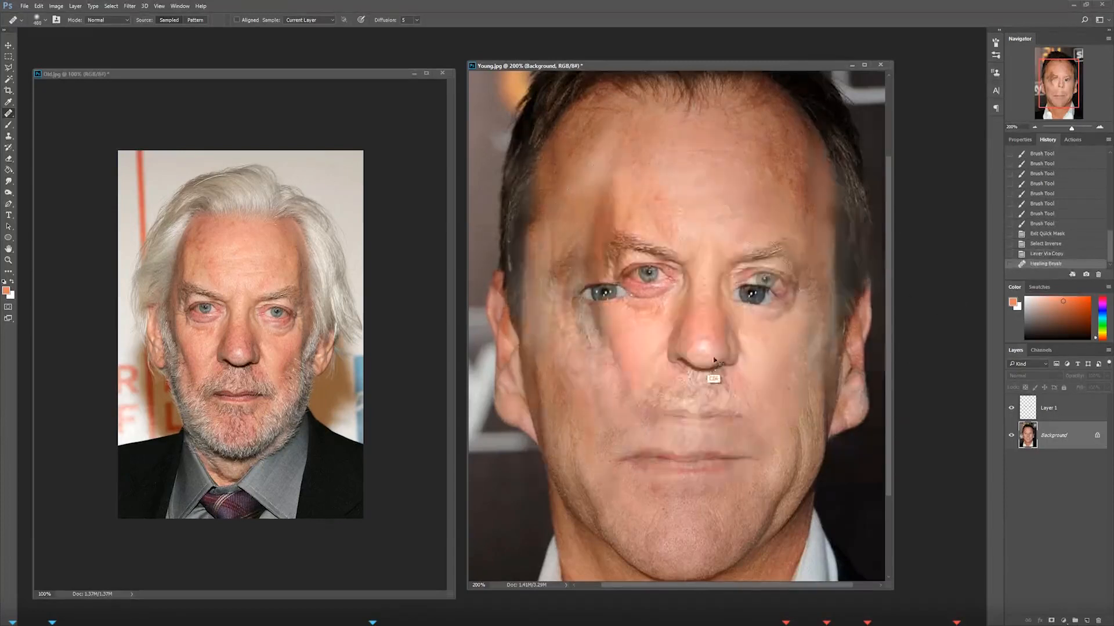
key("ctrl+z")
Step: Try healing around the eye on the image's left side with a small, hard-edged Healing Brush, and undo the stroke
key("bracketleft")
key("bracketleft")
key("bracketleft")
key("bracketleft")
key("bracketleft")
key("bracketleft")
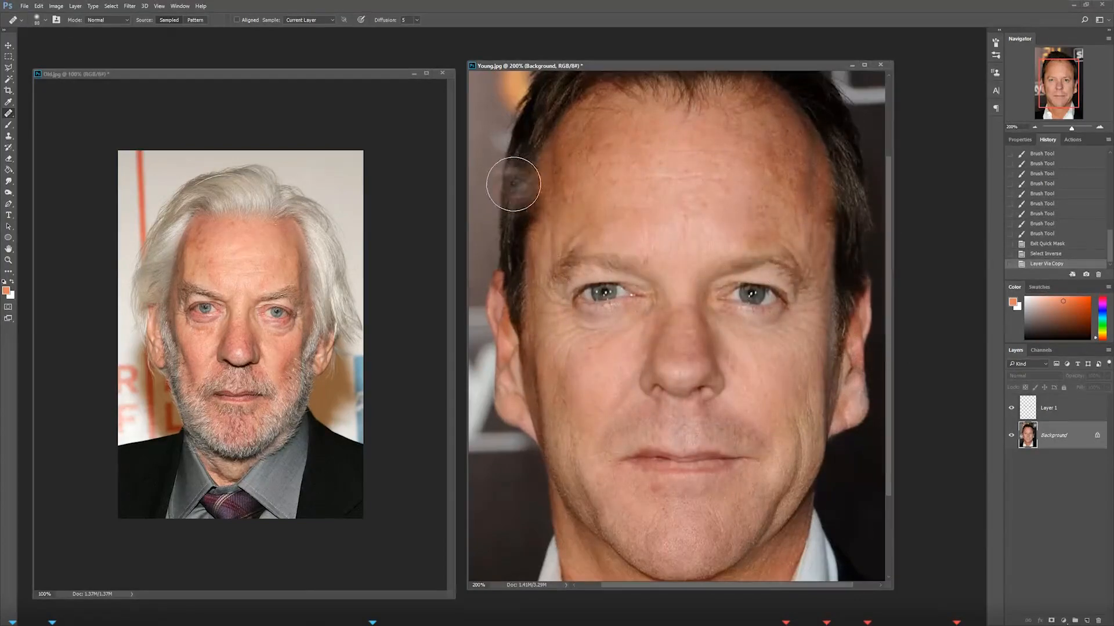
left_click(44, 22)
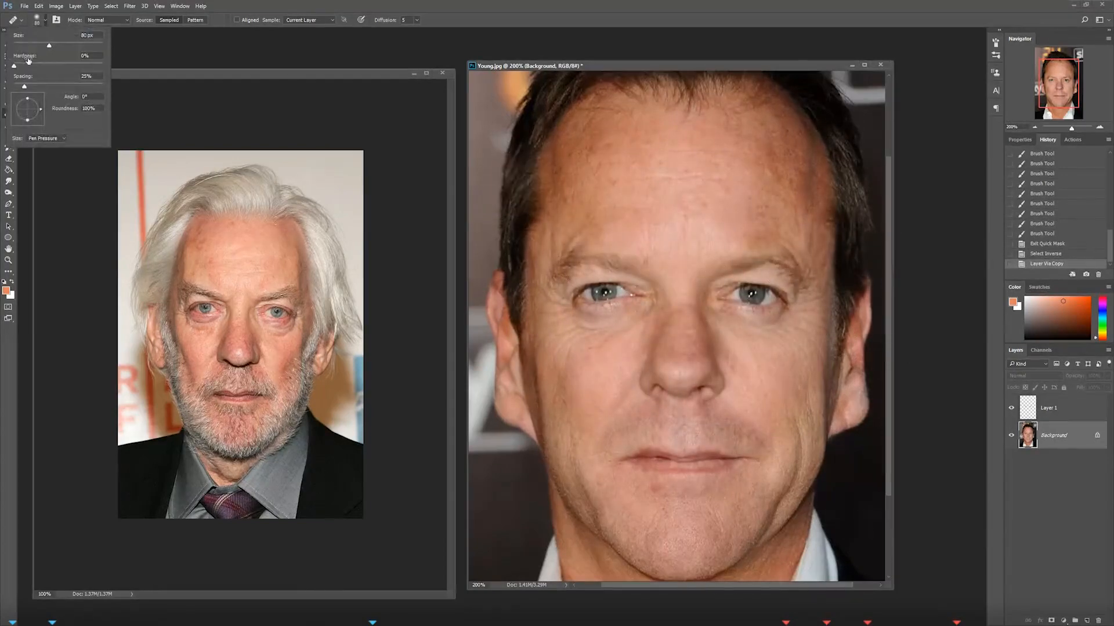
left_click_drag(16, 68, 106, 65)
key("Return")
key("bracketleft")
key("bracketleft")
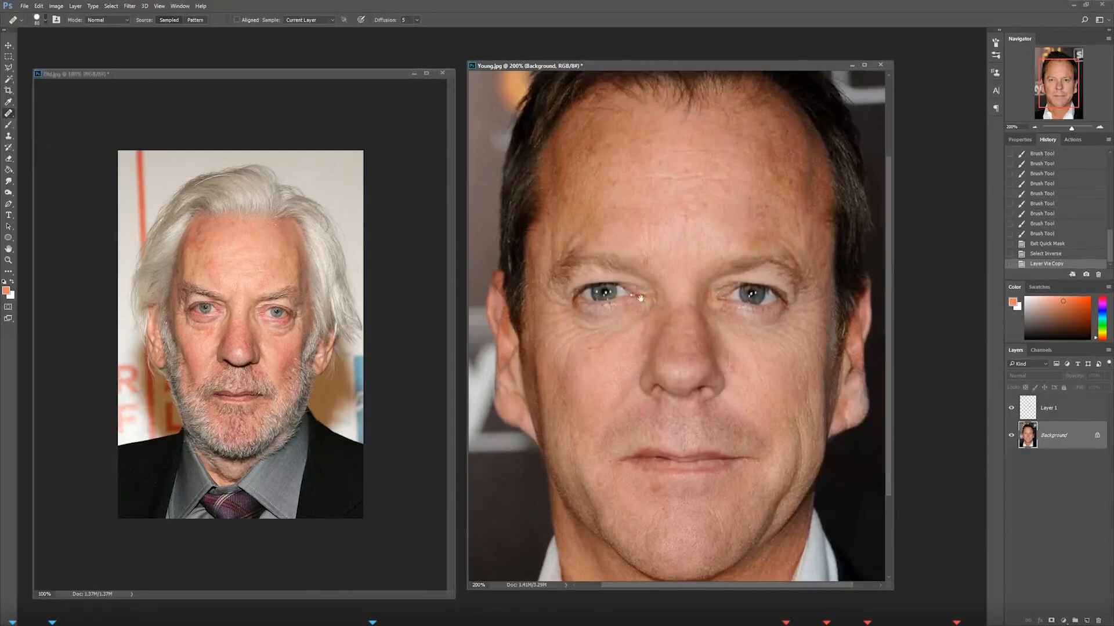
mouse_move(650, 277)
left_mouse_down()
mouse_move(621, 268)
mouse_move(659, 262)
mouse_move(665, 274)
mouse_move(590, 277)
mouse_move(593, 313)
left_mouse_up()
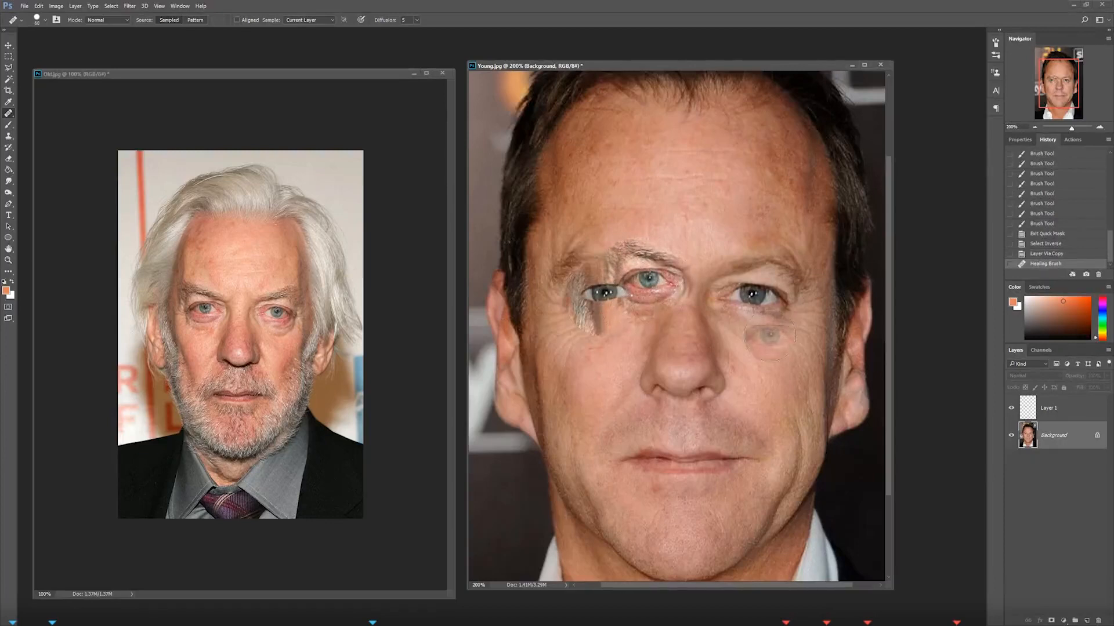
key("ctrl+z")
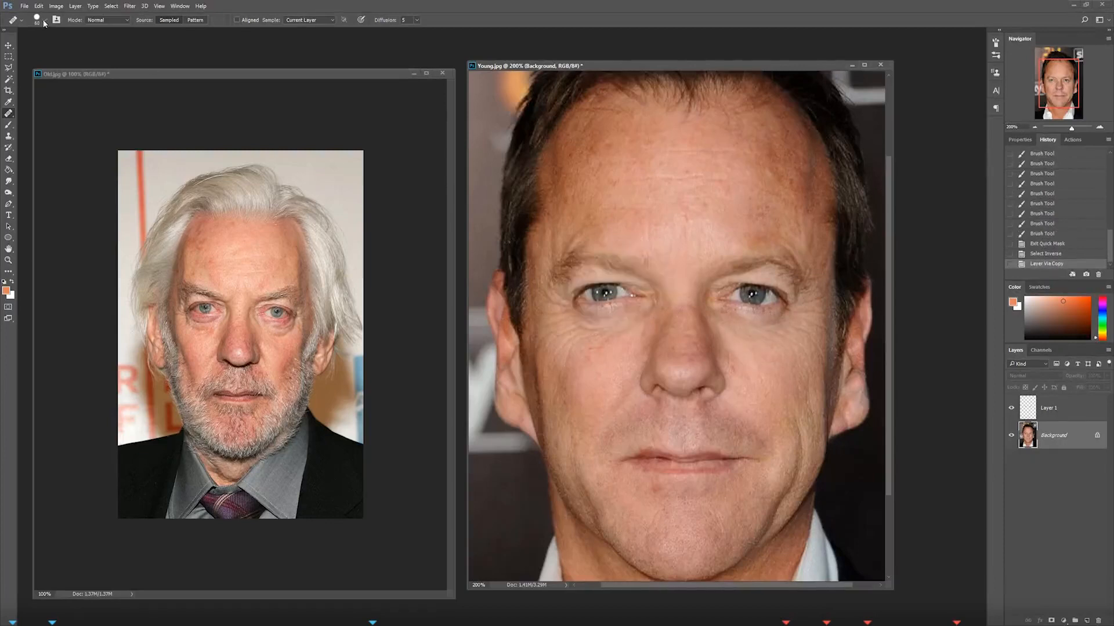
Step: Soften and enlarge the Healing Brush and heal the old eye and eyebrow onto the image's left side of Young.jpg
left_click(44, 22)
left_click_drag(103, 71, 21, 68)
key("Return")
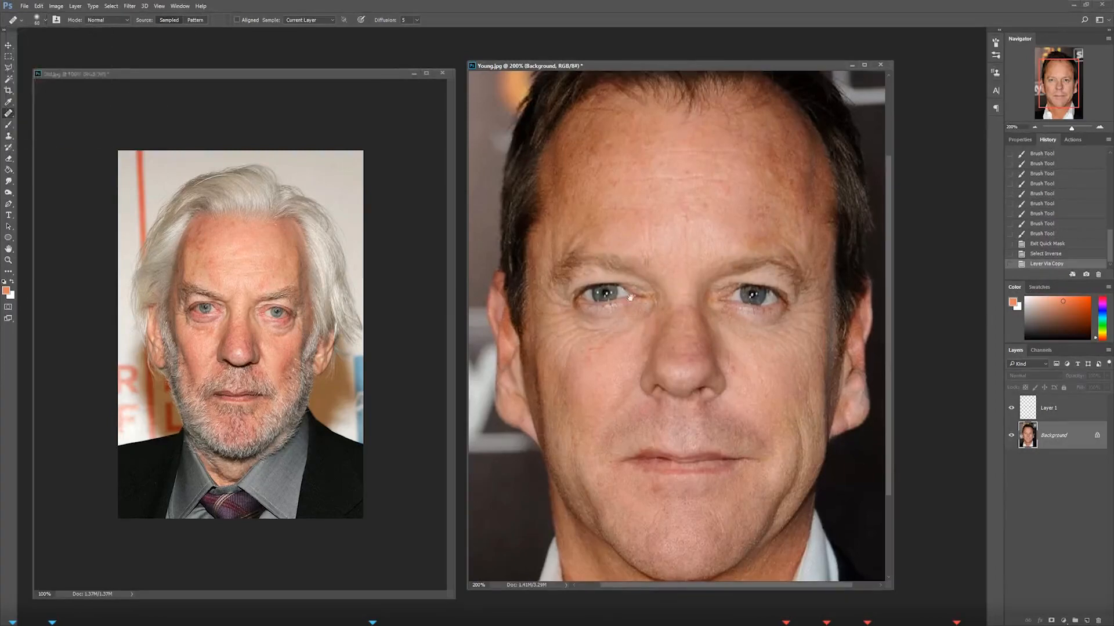
key("bracketright")
key("bracketright")
key("bracketright")
key("bracketright")
key("bracketright")
left_click(605, 293)
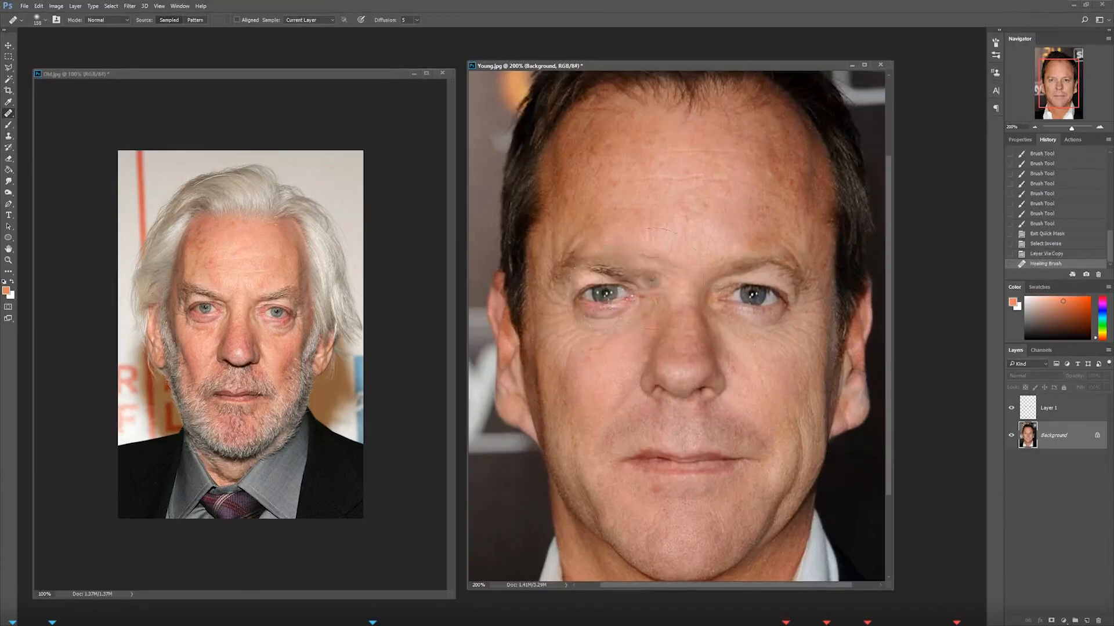
key("bracketright")
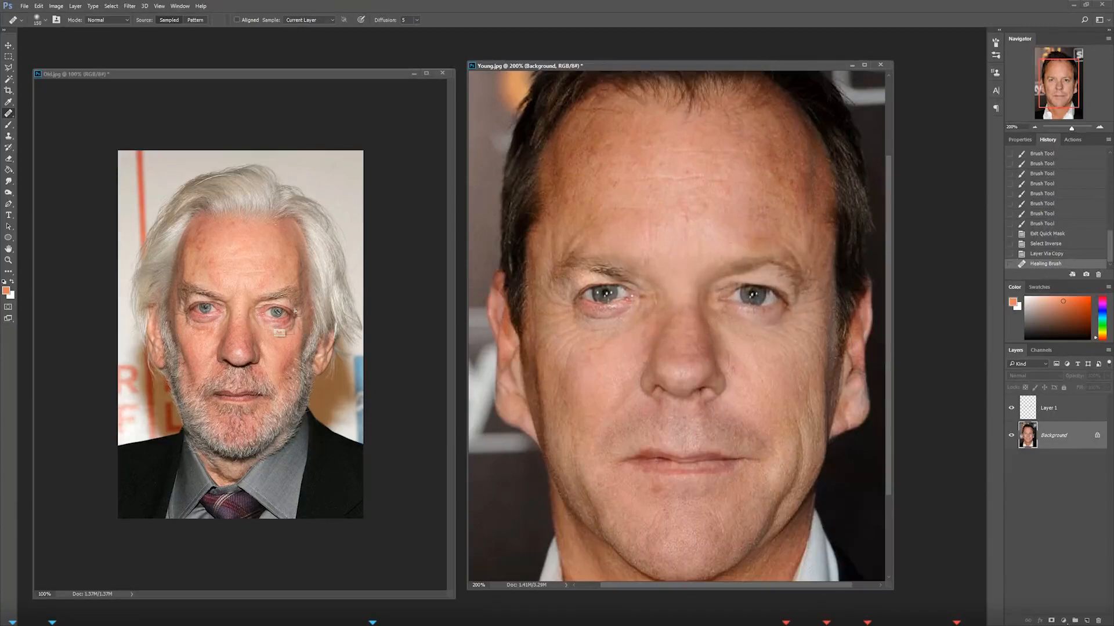
Step: Sample the eye on the image's right side in Old.jpg and heal it onto the matching eye in Young.jpg
left_click(308, 74)
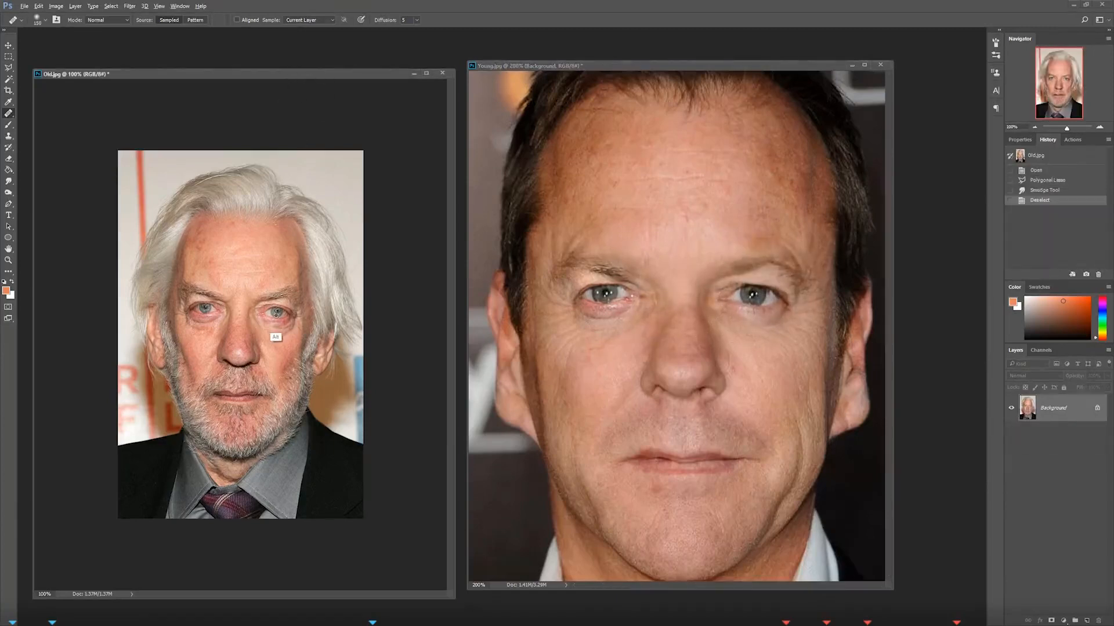
left_click(752, 296)
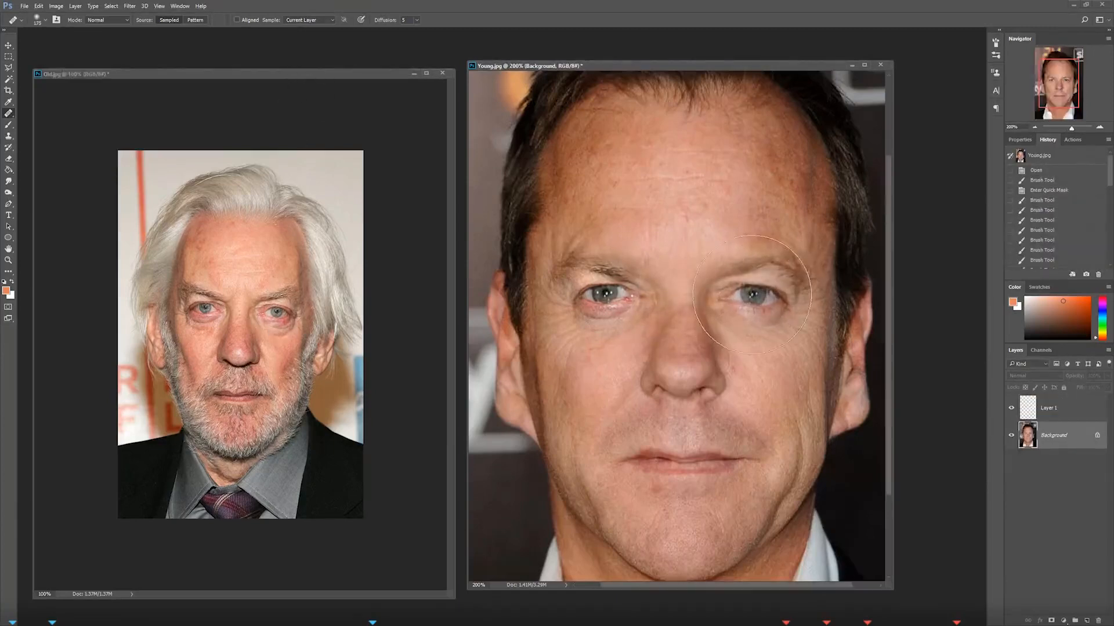
key("bracketleft")
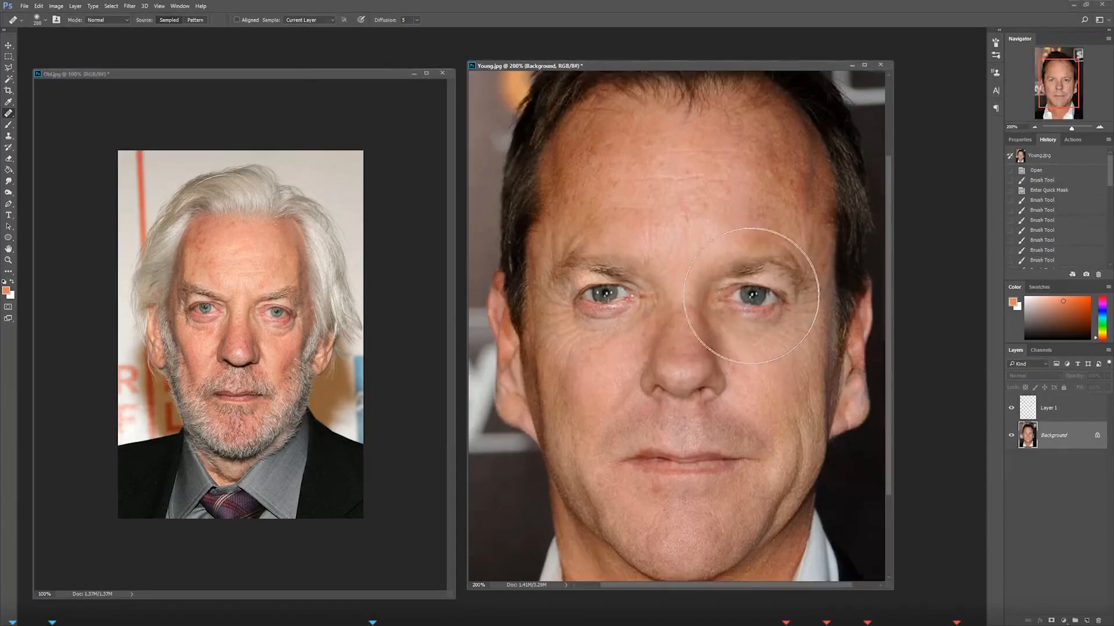
left_click(753, 295)
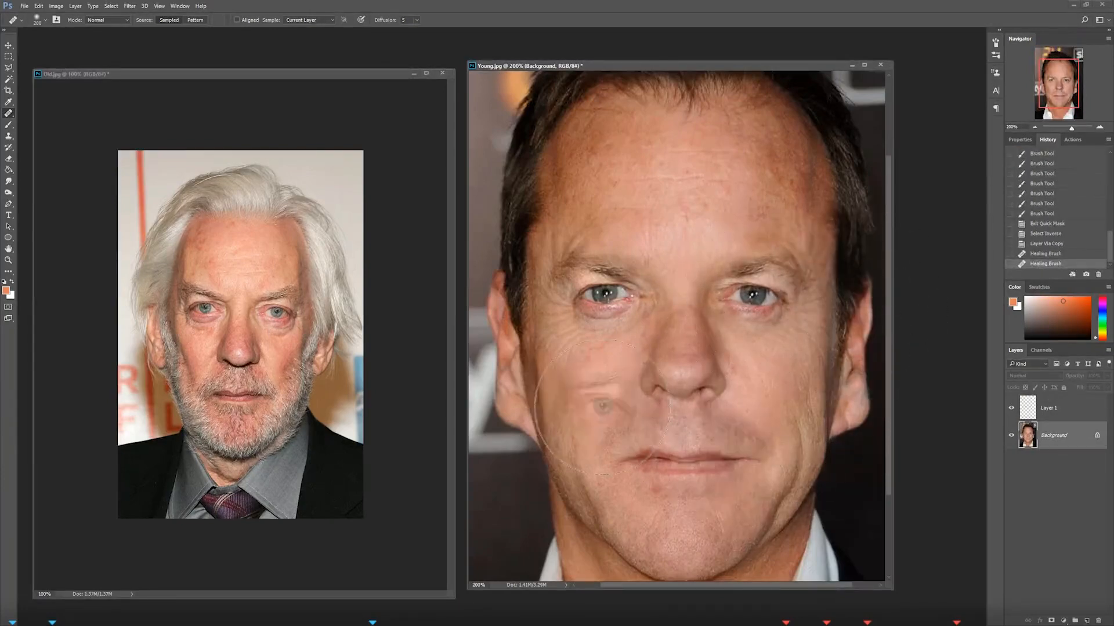
Step: Sample the nose tip in Old.jpg and set the clone source width and height to 100%
left_click(238, 349, "alt")
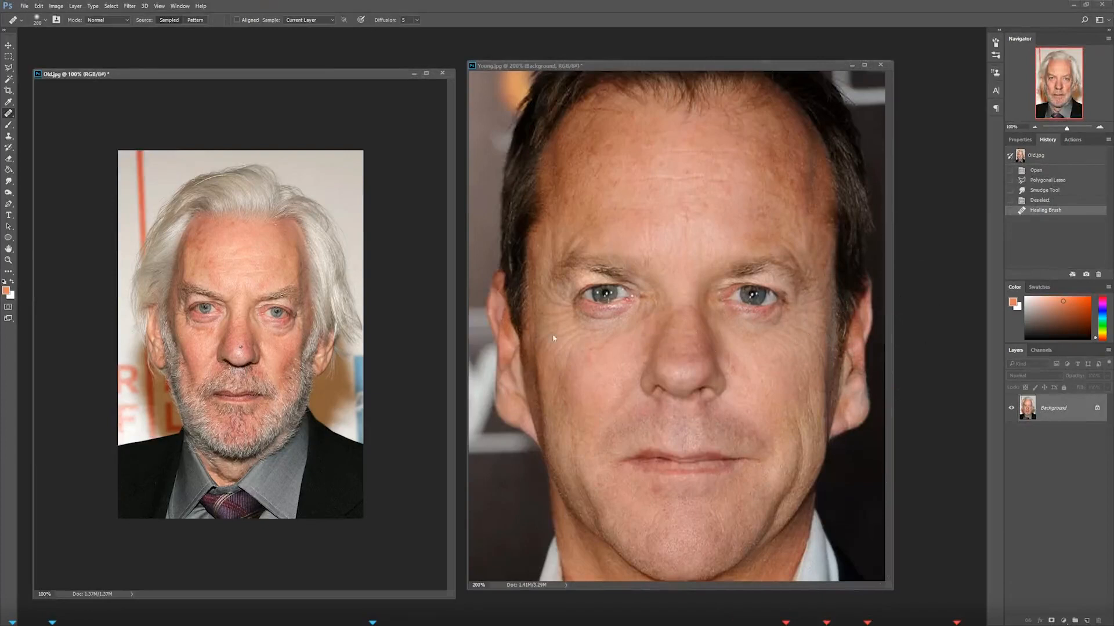
left_click(682, 365)
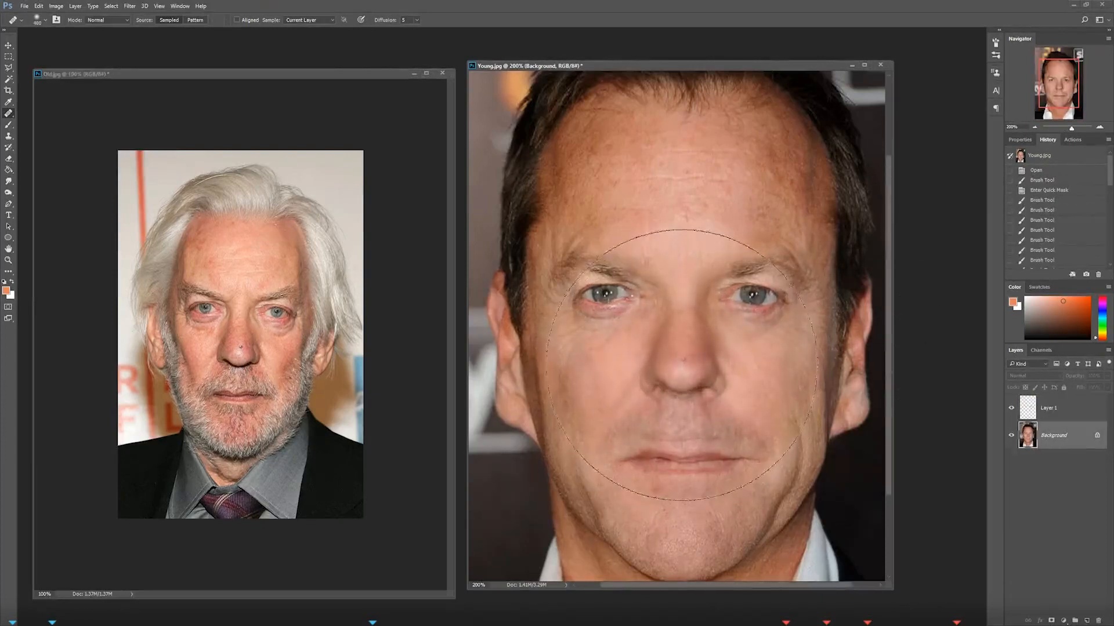
left_click(995, 73)
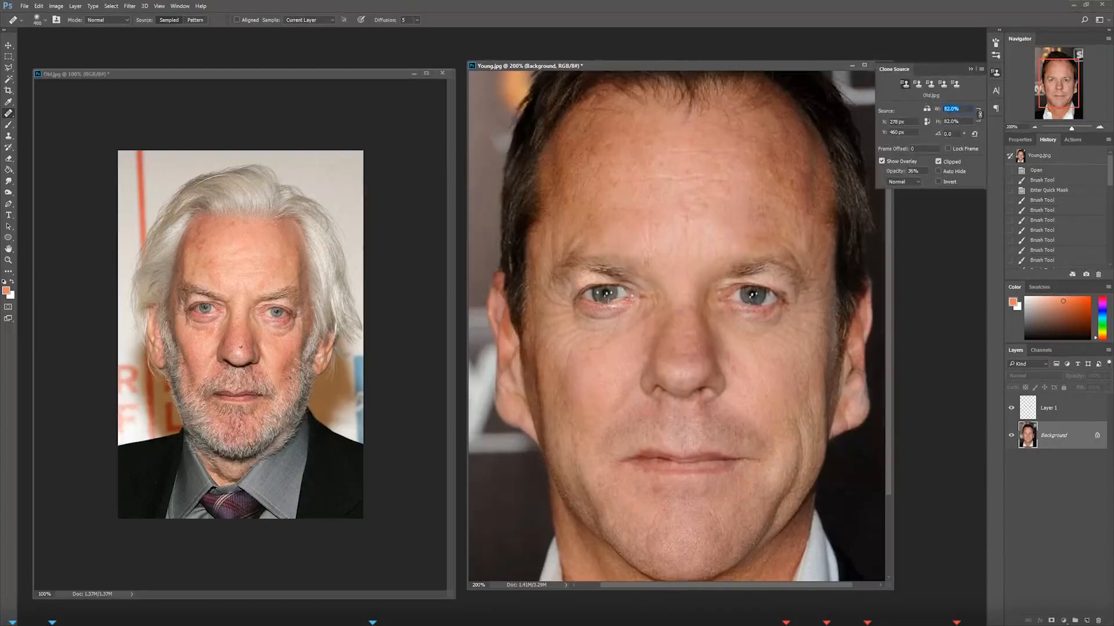
type("93")
key("Tab")
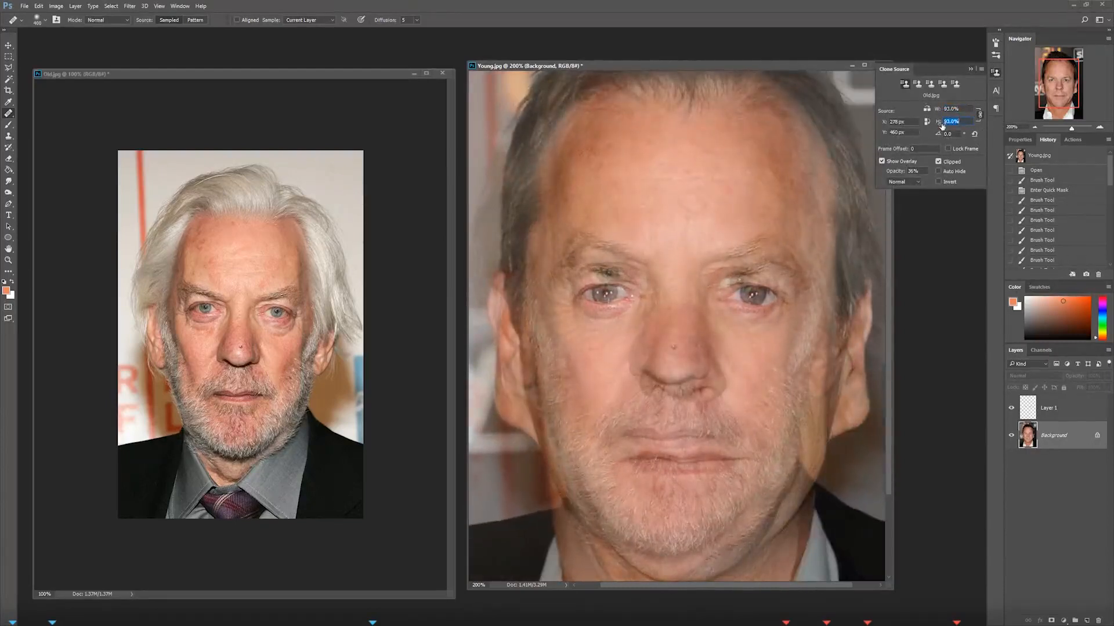
type("100")
key("Return")
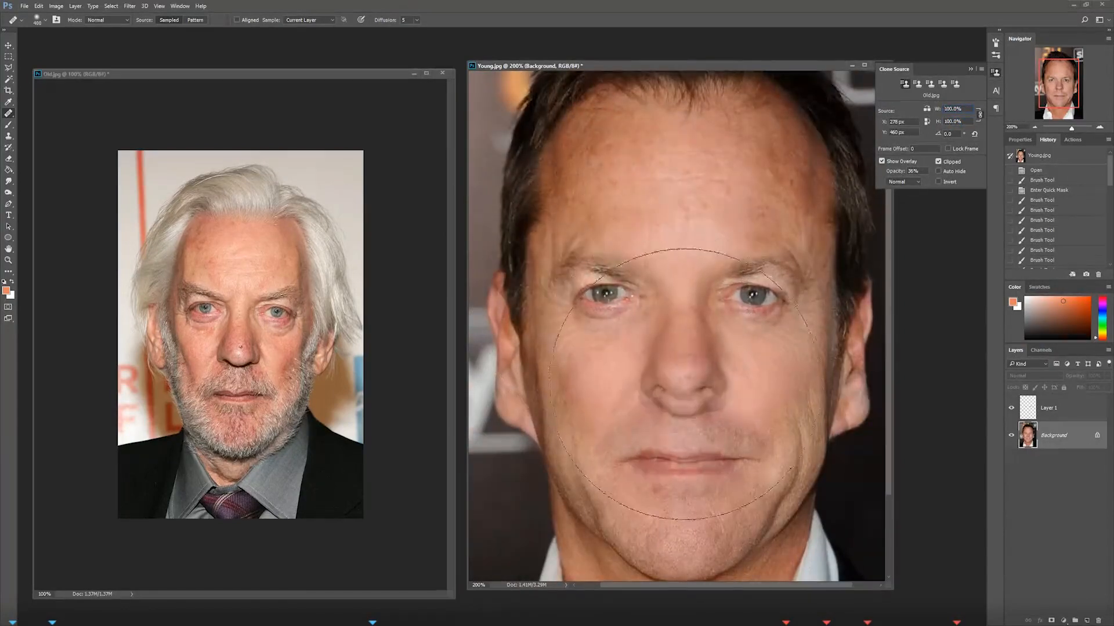
Step: Reduce the Healing Brush to about nose size and heal the sampled nose onto Young.jpg
key("bracketleft")
key("bracketleft")
left_click(683, 367)
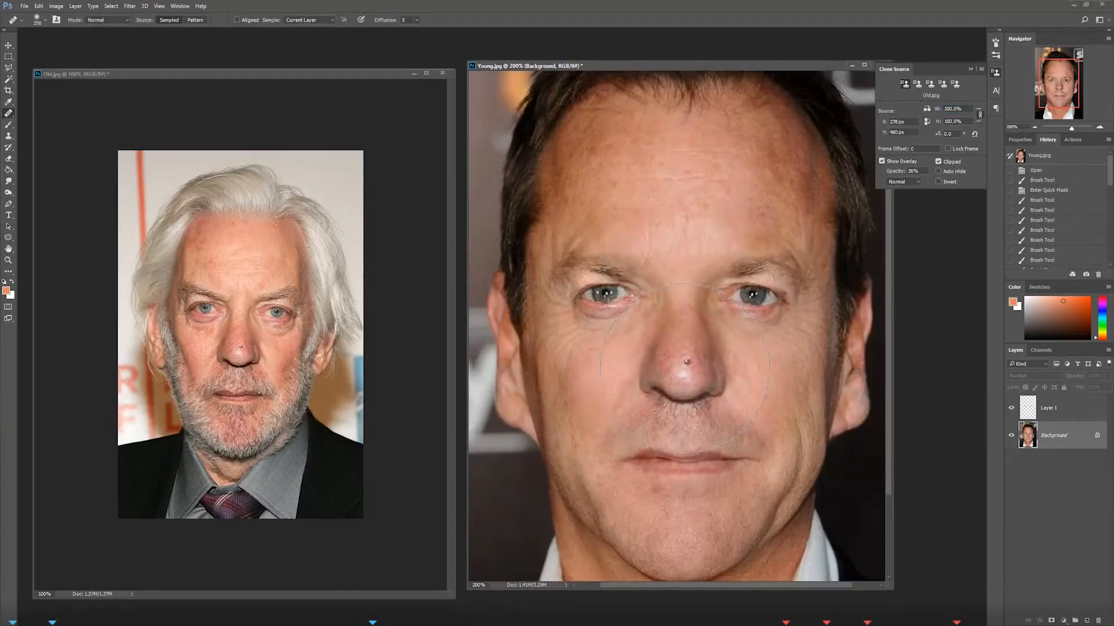
Step: Reduce the Healing Brush size and compare the face with Layer 1 hidden and shown
key("bracketleft")
key("bracketleft")
key("bracketleft")
key("bracketleft")
key("bracketleft")
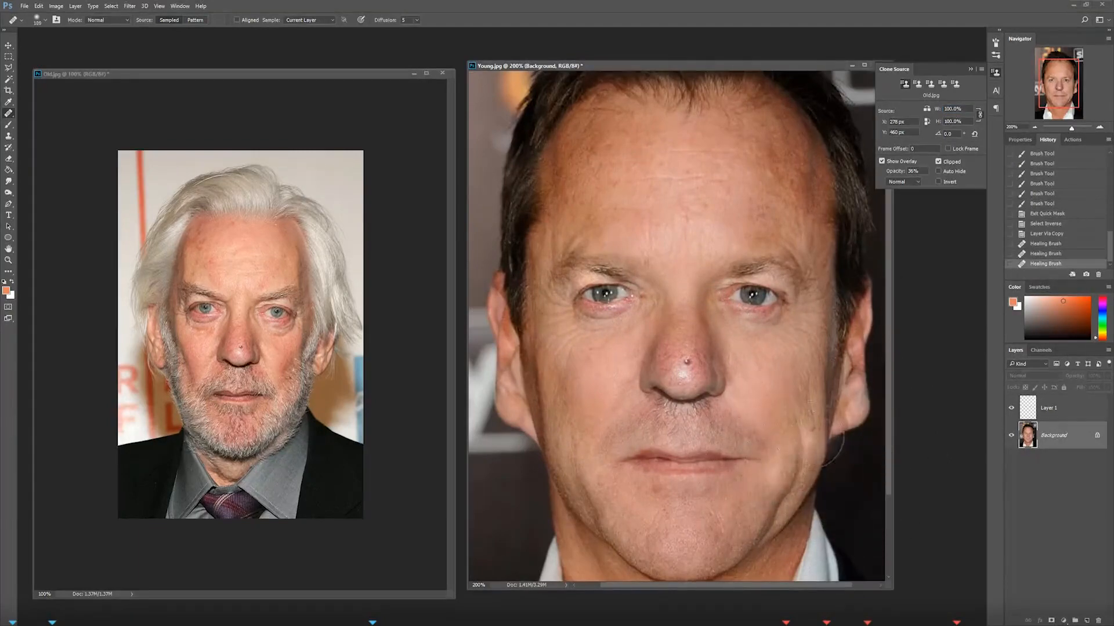
left_click(1011, 410)
left_click(1011, 409)
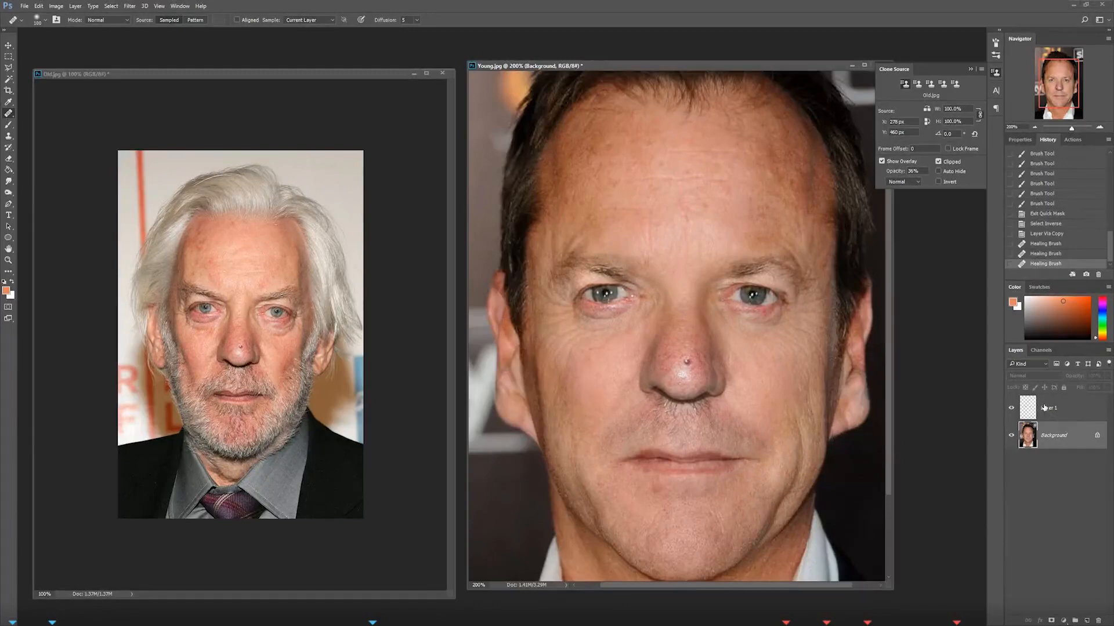
left_click(995, 73)
Step: Reduce the Healing Brush to a very small tip suited to the eye details in Young.jpg
key("bracketleft")
key("bracketleft")
key("bracketleft")
key("bracketleft")
key("bracketleft")
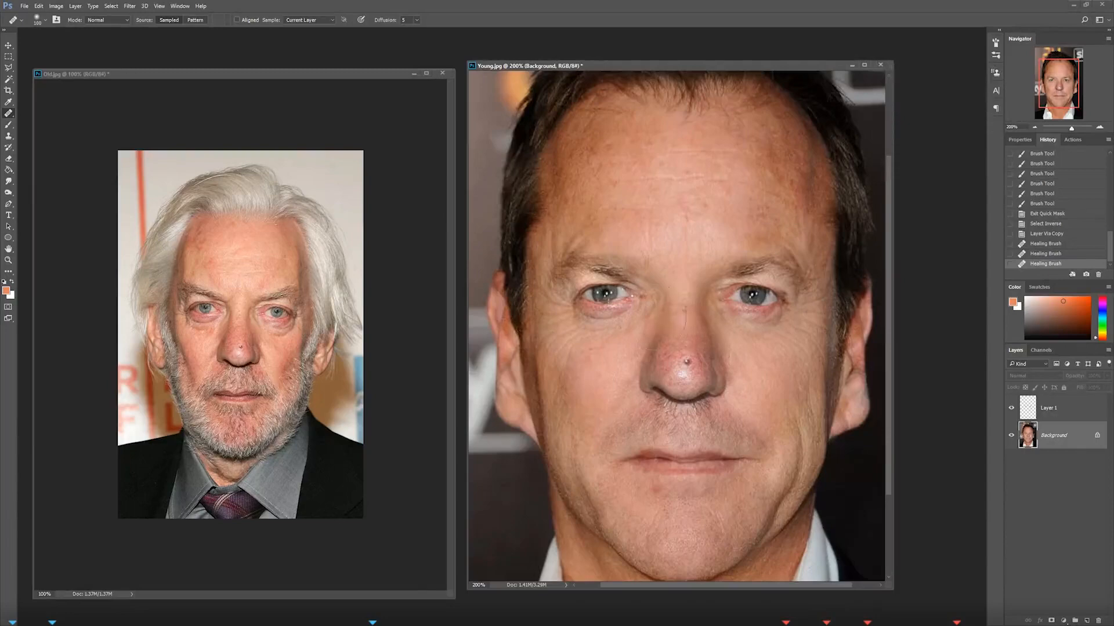
scroll(603, 301, "up", 3)
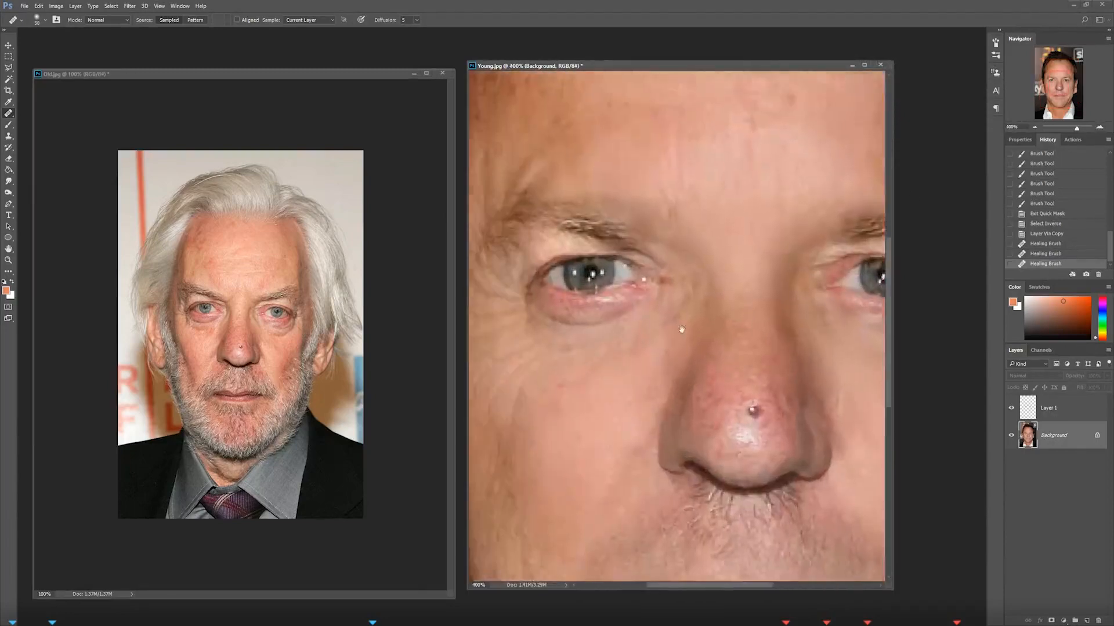
key("bracketleft")
key("bracketleft")
key("bracketleft")
key("bracketleft")
key("bracketleft")
key("bracketleft")
key("bracketleft")
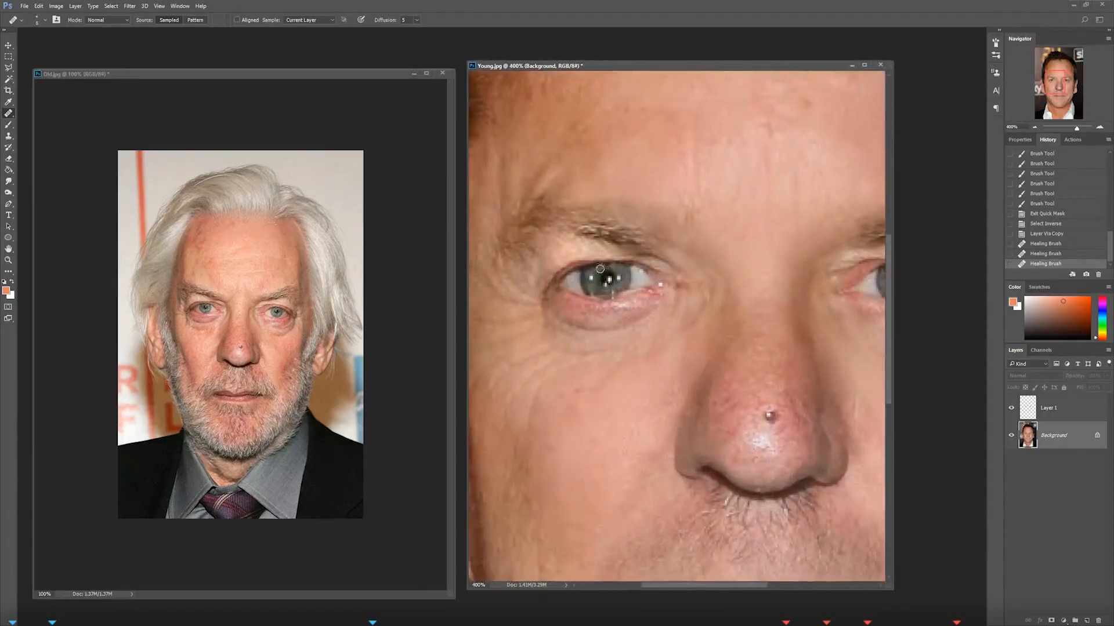
Step: Compare the eyes with Layer 1 hidden and shown, and enlarge the Young.jpg window to fit the whole face at 300%
left_click(1012, 409)
left_click(1011, 409)
left_click(1034, 128)
left_click_drag(498, 68, 327, 58)
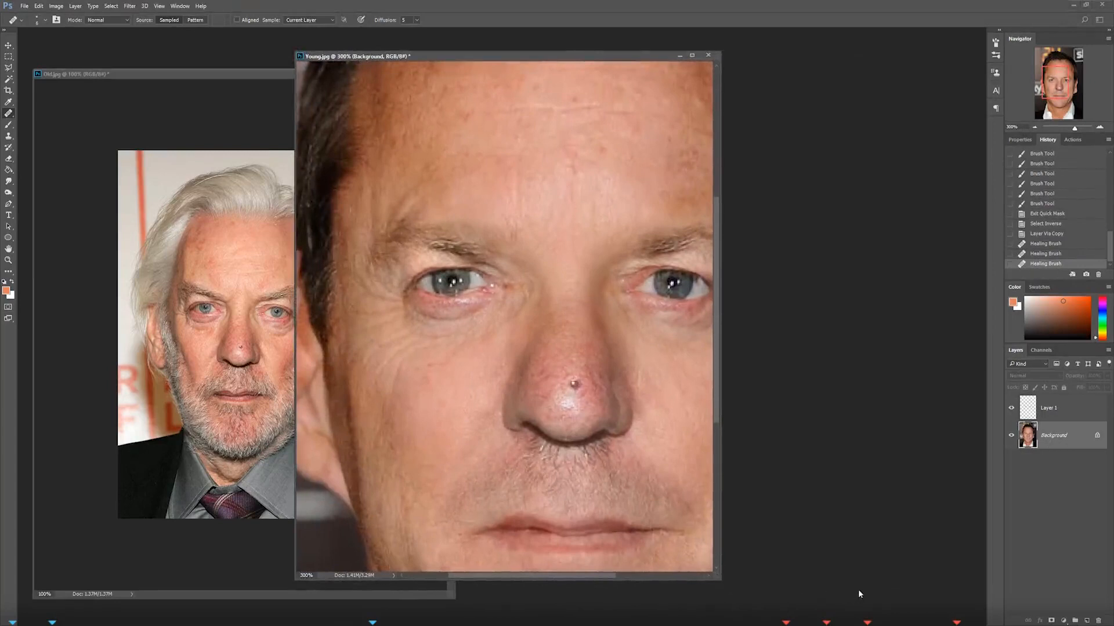
left_click_drag(717, 573, 899, 602)
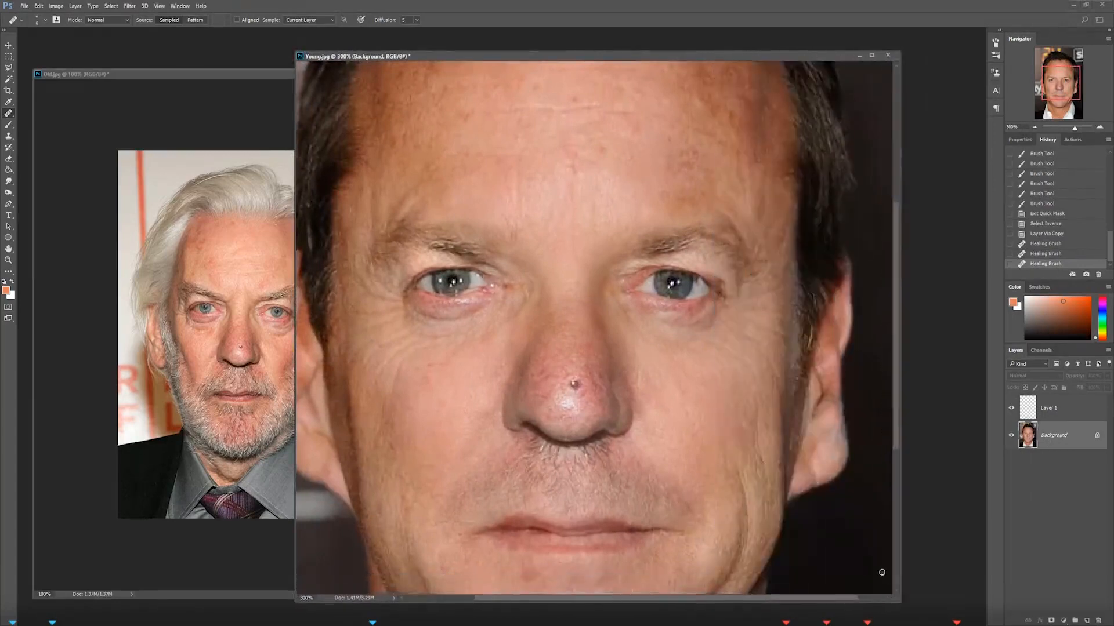
Step: Open the Background in the Liquify filter and show Layer 1 as the backdrop
left_click(130, 6)
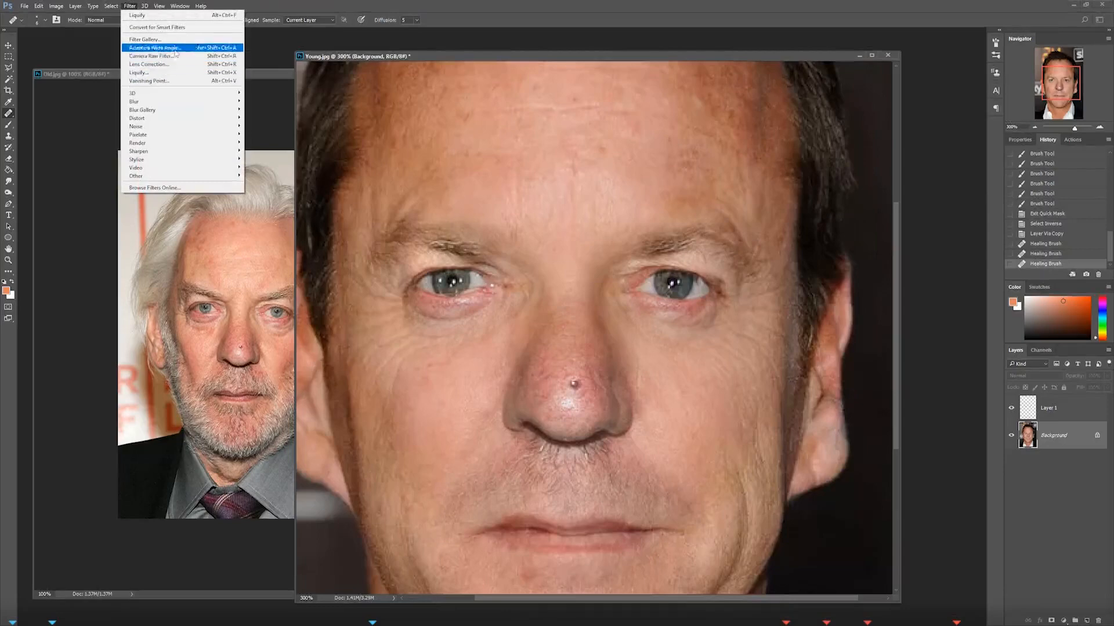
left_click(228, 74)
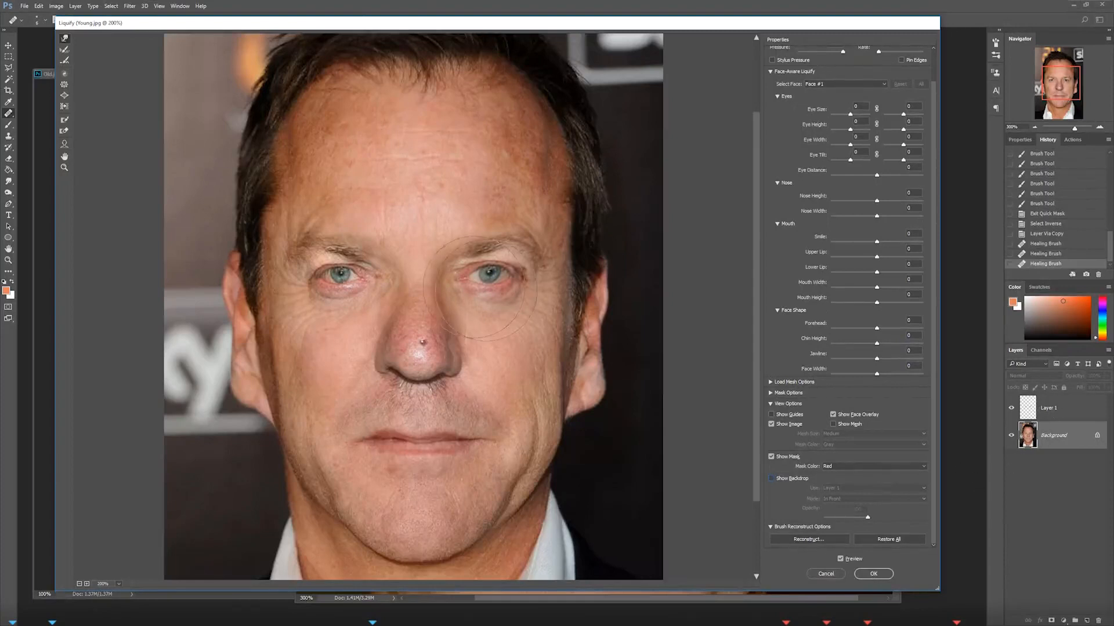
key("c")
left_click(779, 481)
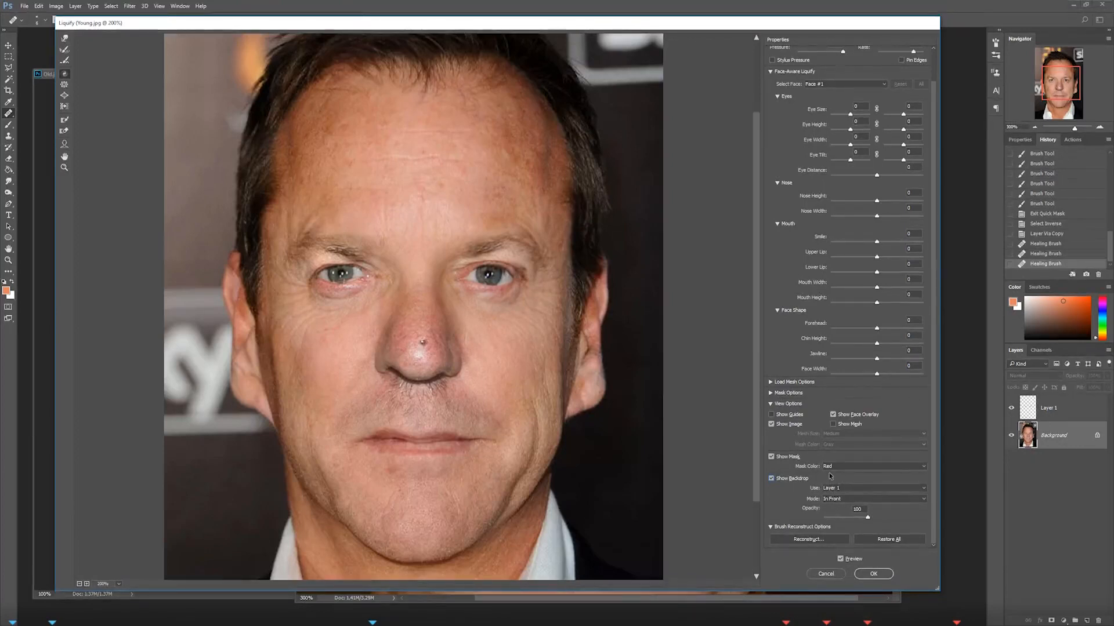
Step: Try All Layers as the Liquify backdrop, return it to Layer 1, and undo the test distortion on the eye
left_click(853, 488)
left_click(844, 498)
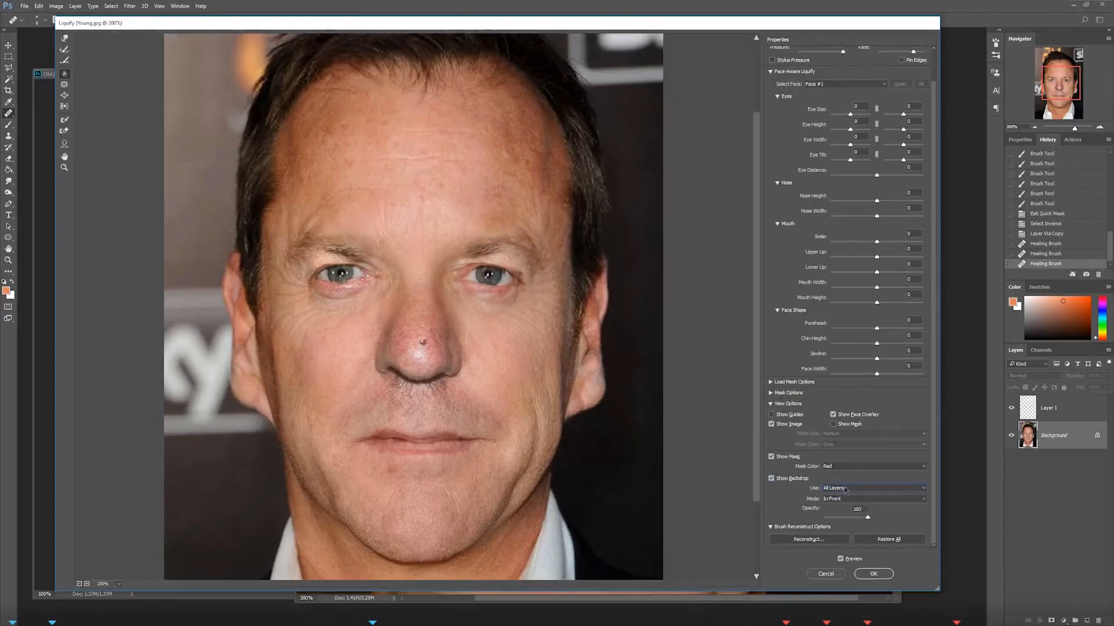
left_click(842, 490)
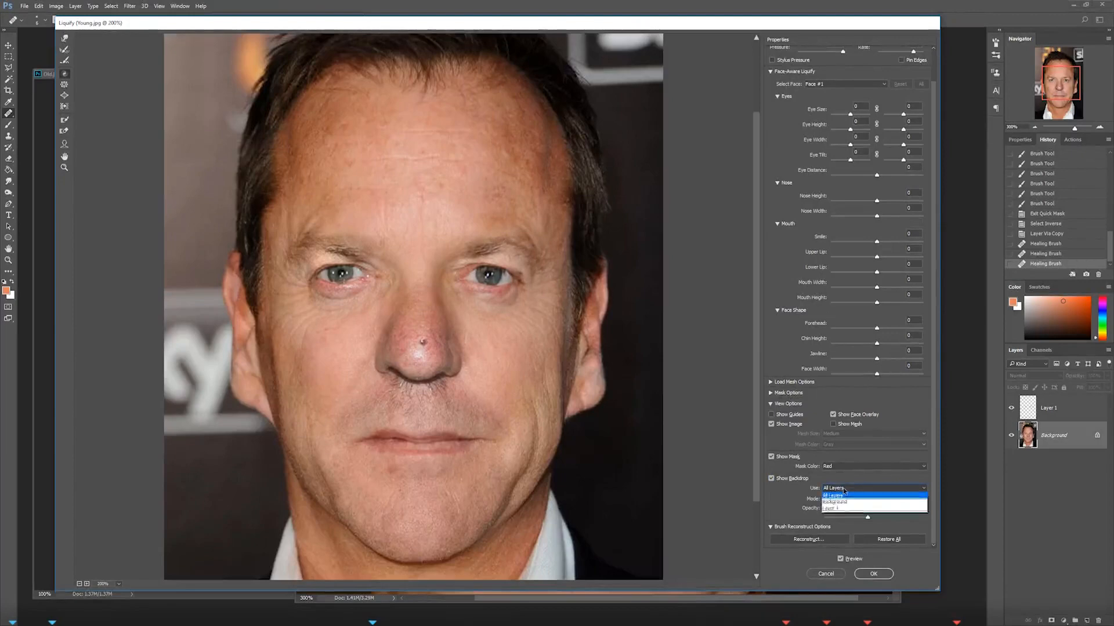
left_click(484, 385)
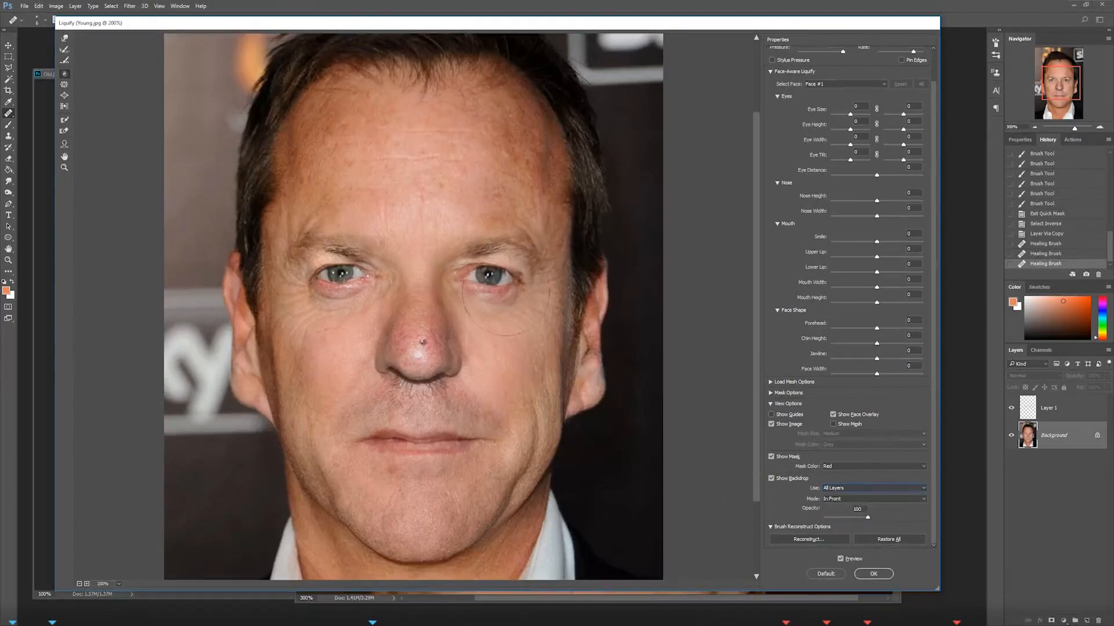
left_click(857, 491)
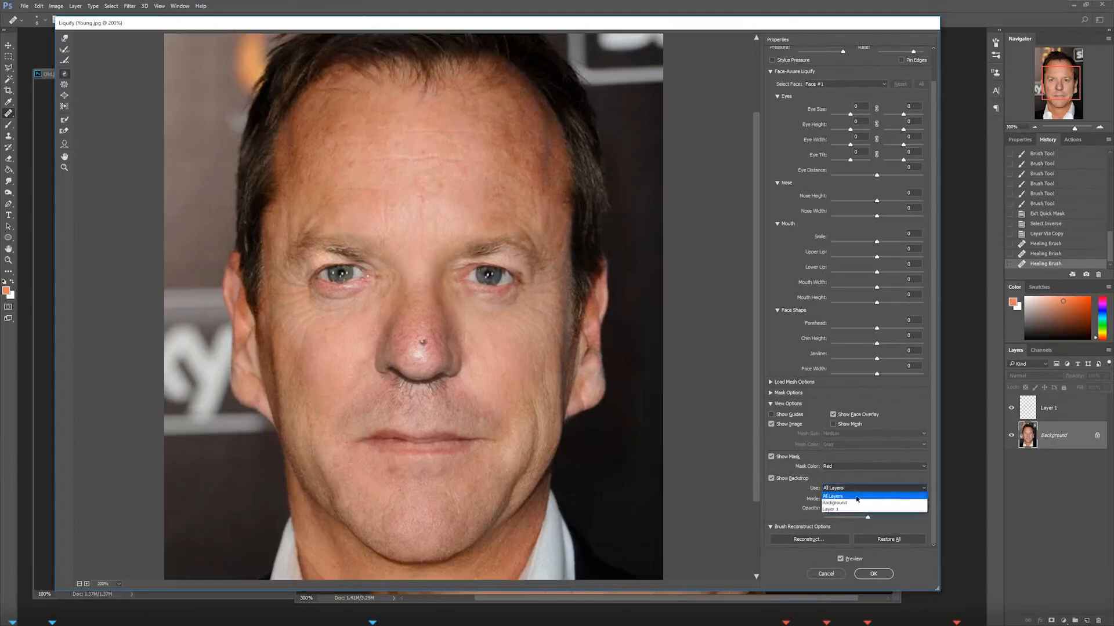
left_click(846, 508)
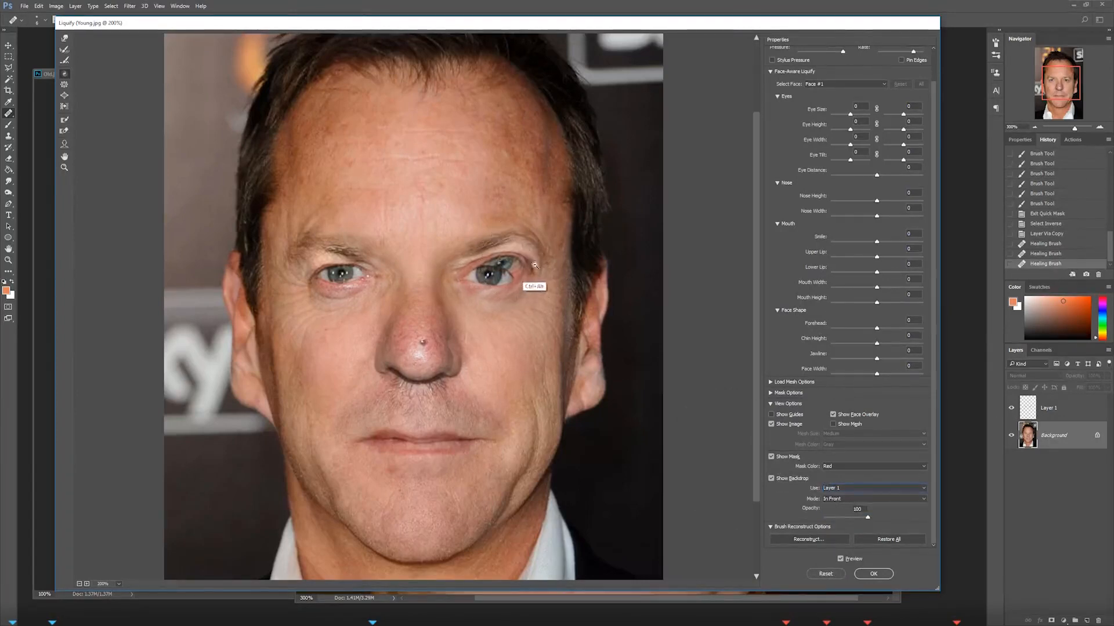
key("ctrl+alt+z")
key("ctrl+alt+z")
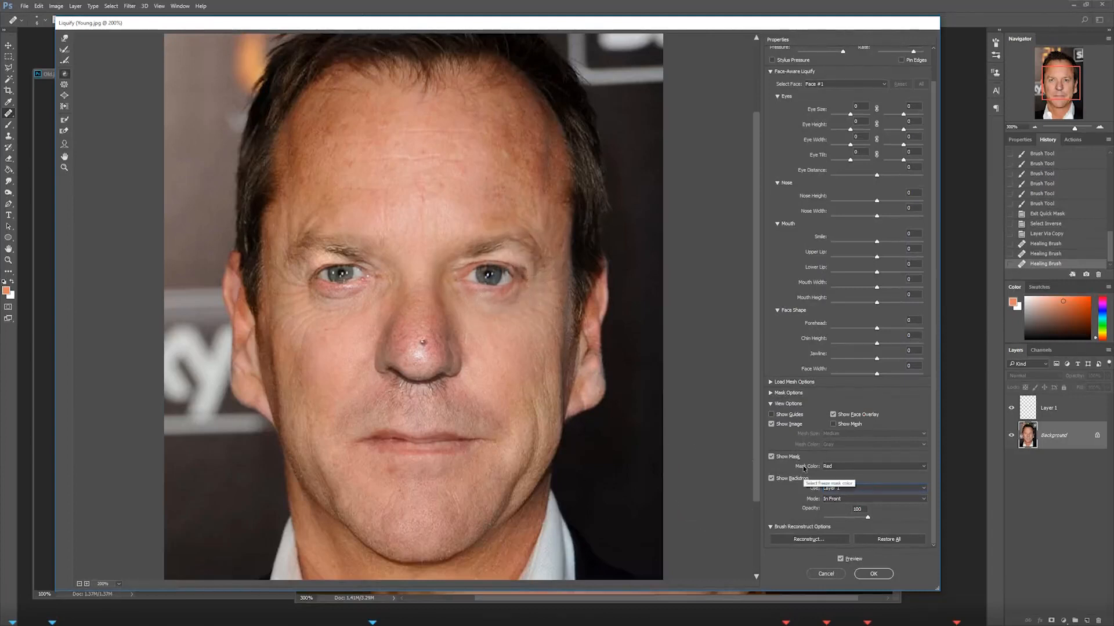
Step: Compare the eyes with the Layer 1 backdrop at 0 and at 100 opacity
left_click(868, 488)
left_click(869, 490)
left_click_drag(868, 518, 823, 519)
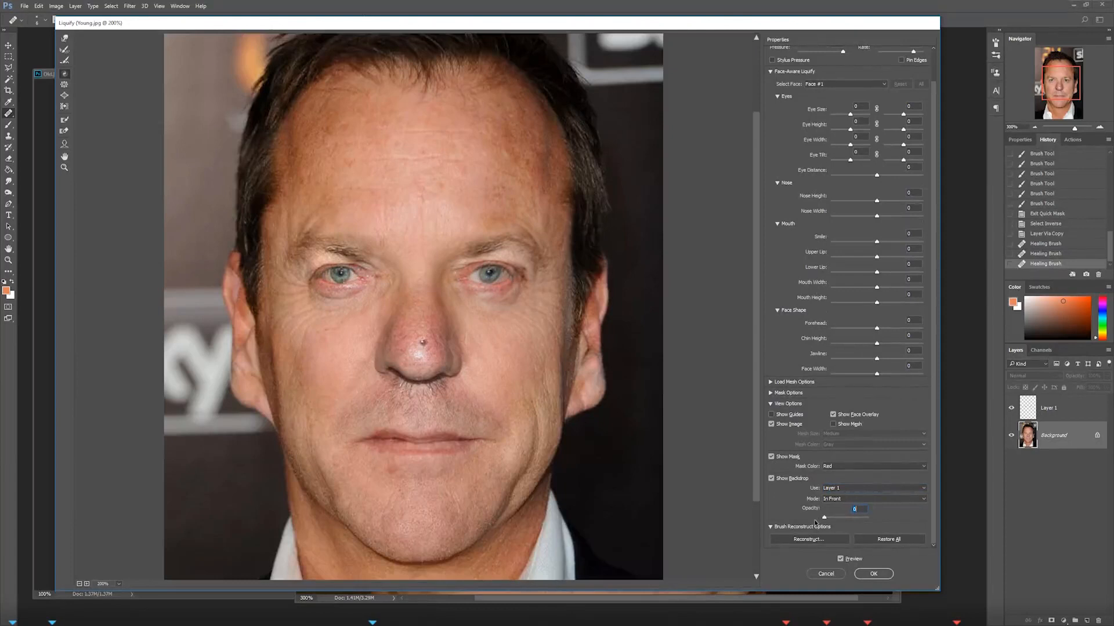
left_click_drag(821, 519, 875, 523)
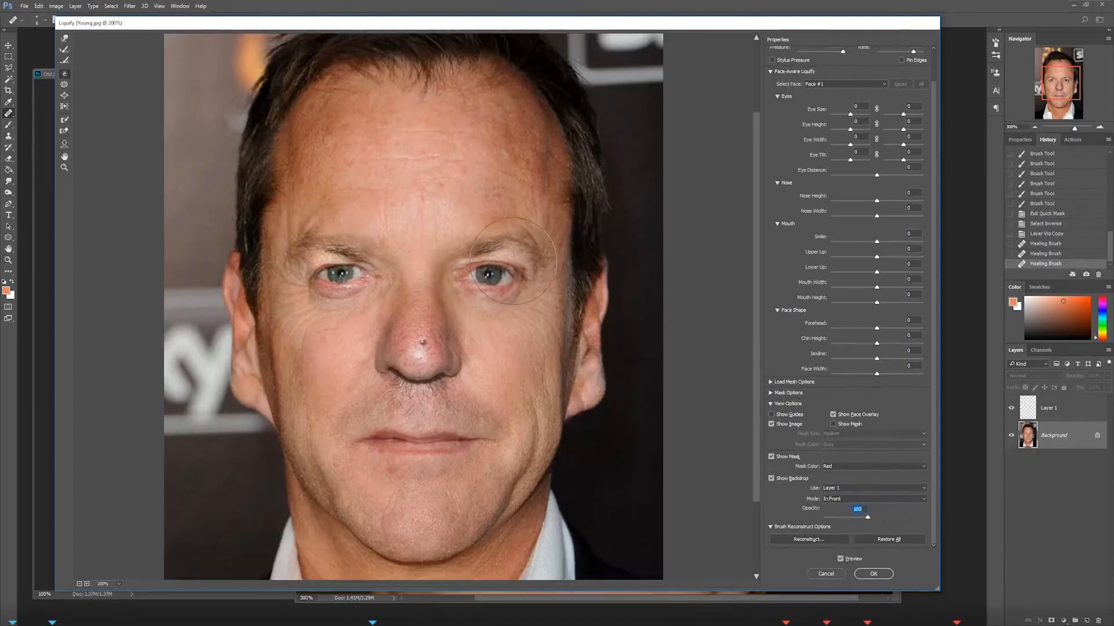
key("alt")
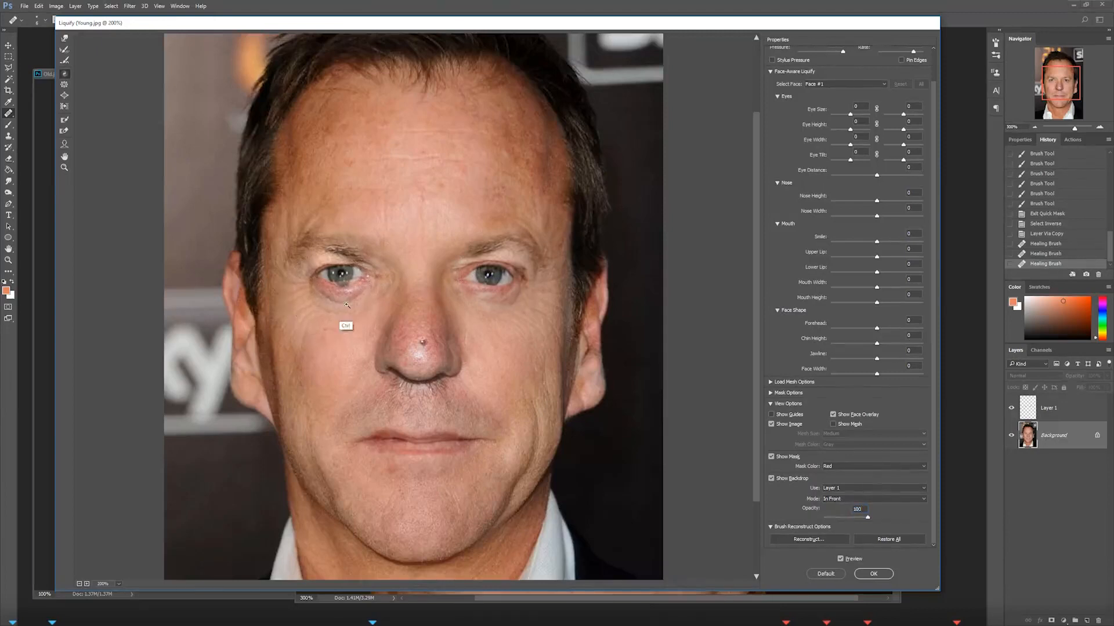
Step: Push the Background around both eyes with Forward Warp to match the Layer 1 eyes, and apply Liquify
left_click(64, 38)
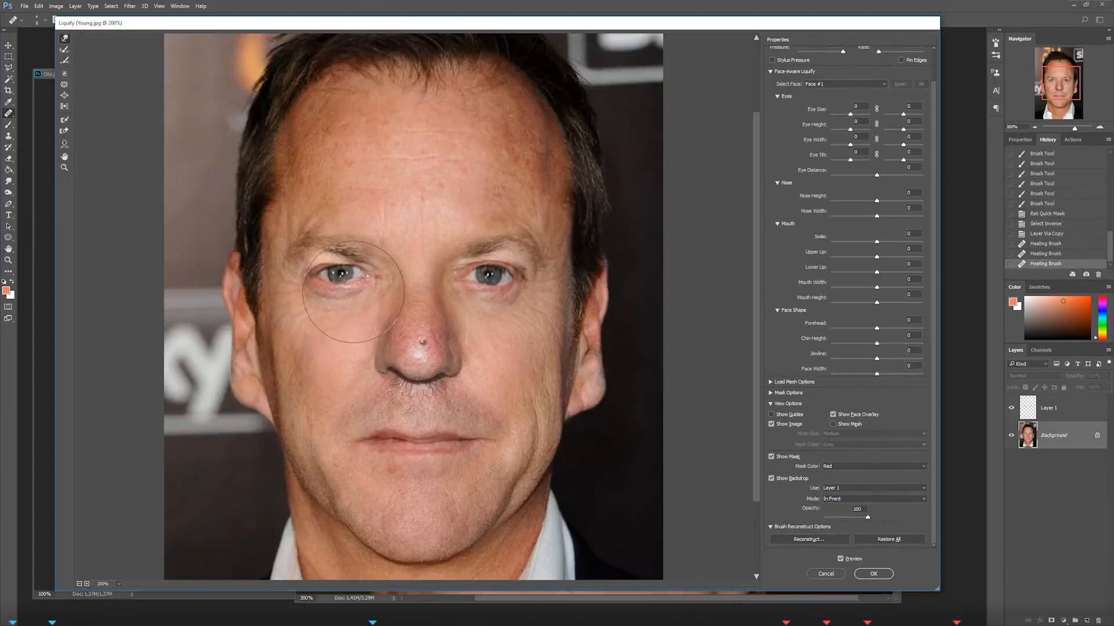
left_click_drag(344, 289, 313, 290)
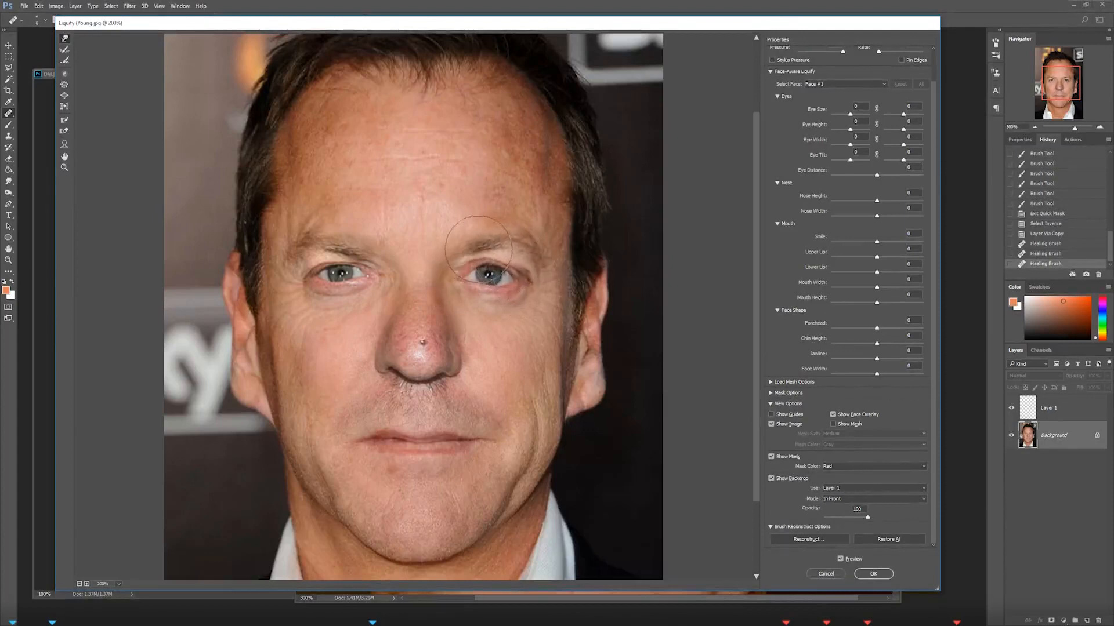
left_click_drag(453, 268, 439, 268)
left_click(872, 574)
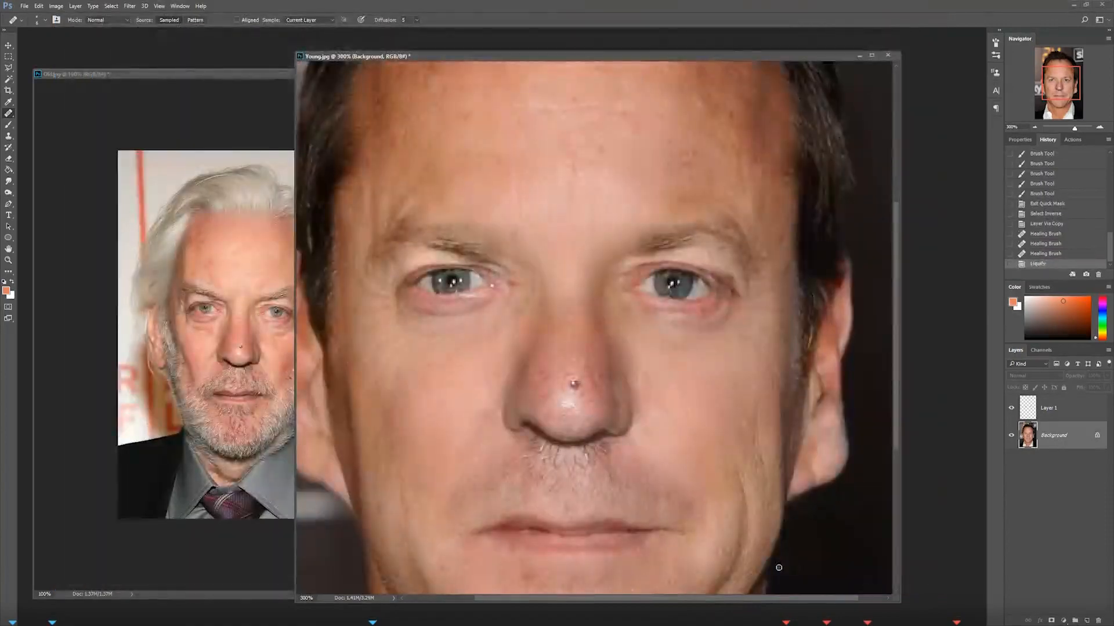
Step: Compare the face before and after Liquify, and with Layer 1 hidden and shown
key("ctrl+z")
key("ctrl+z")
left_click(1012, 408)
left_click(1011, 409)
left_click(1011, 408)
Step: Compare Young.jpg at 100% side by side with Old.jpg
left_click(1033, 126)
left_click(1033, 127)
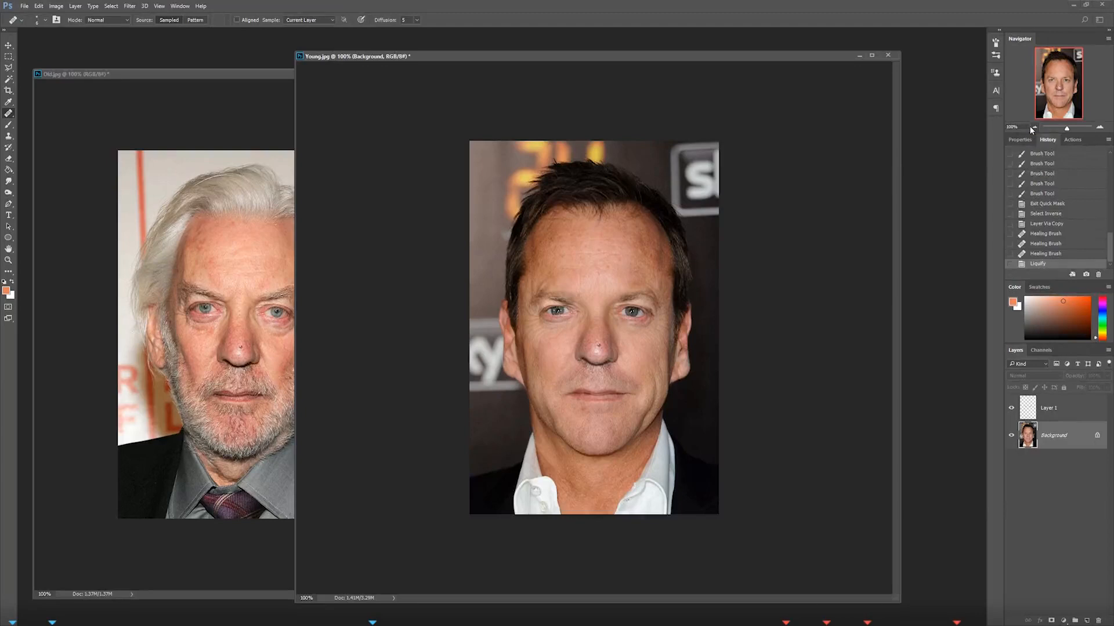
left_click_drag(252, 71, 240, 61)
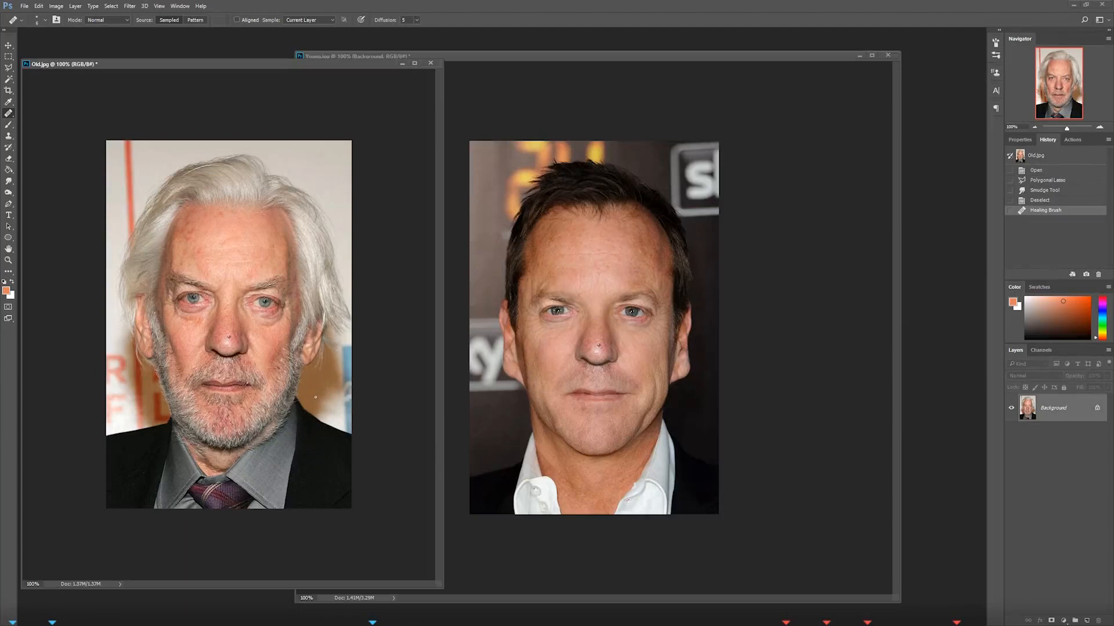
left_click_drag(640, 53, 674, 68)
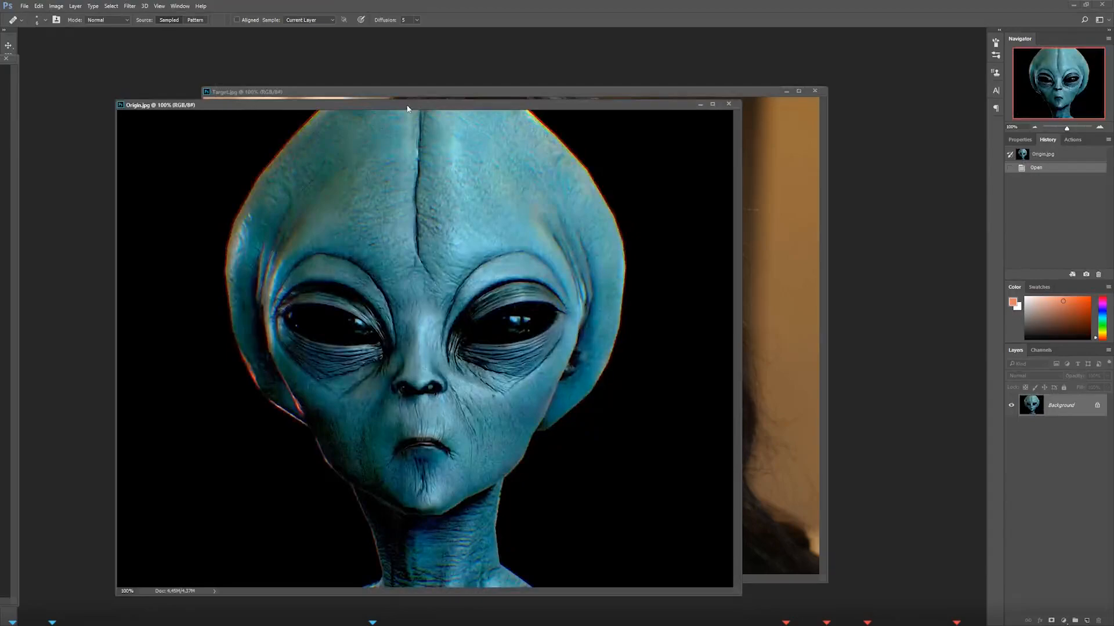
Step: Arrange the Target.jpg and Origin.jpg windows so that both images can be reached
left_click_drag(470, 108, 708, 87)
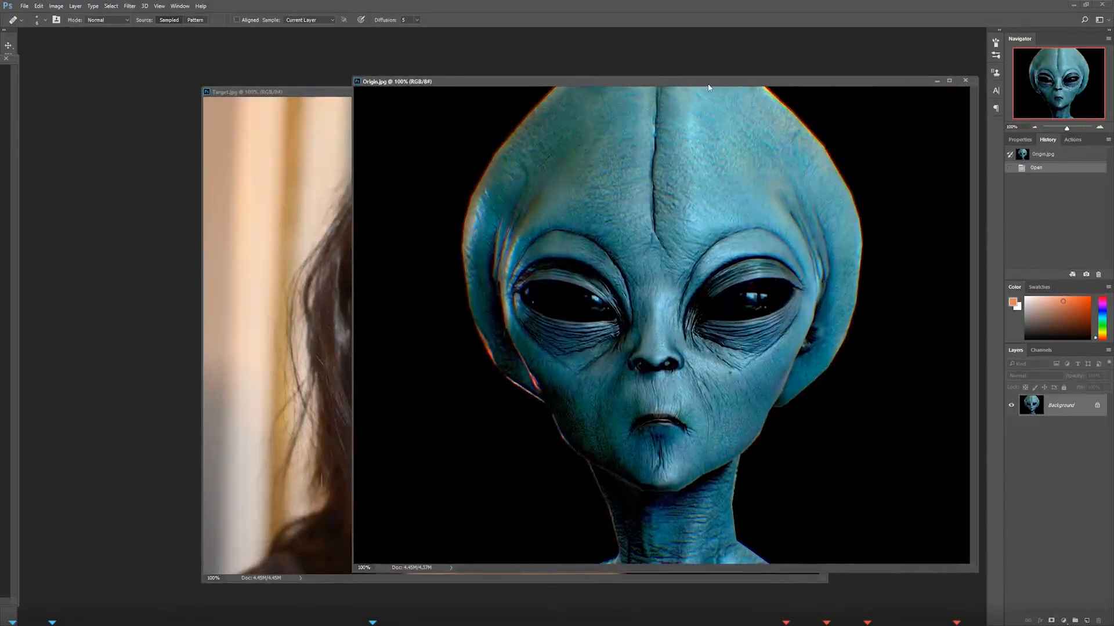
left_click_drag(320, 94, 188, 90)
left_click(757, 82)
left_click_drag(756, 82, 722, 81)
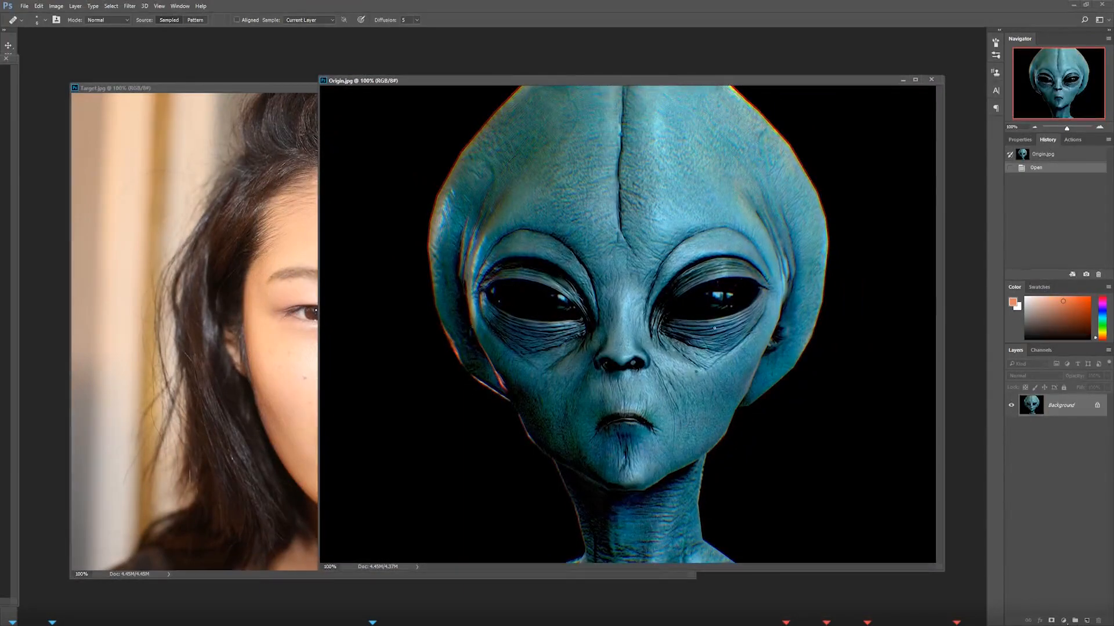
mouse_move(636, 82)
left_mouse_down()
mouse_move(658, 87)
mouse_move(541, 167)
mouse_move(695, 118)
mouse_move(652, 89)
left_mouse_up()
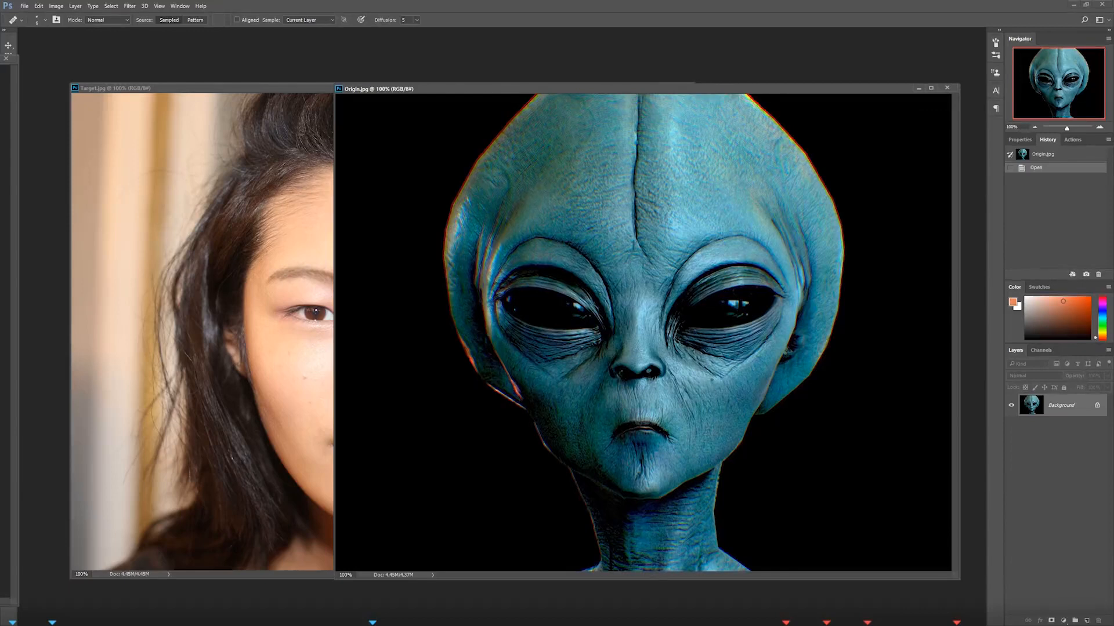
left_click(307, 85)
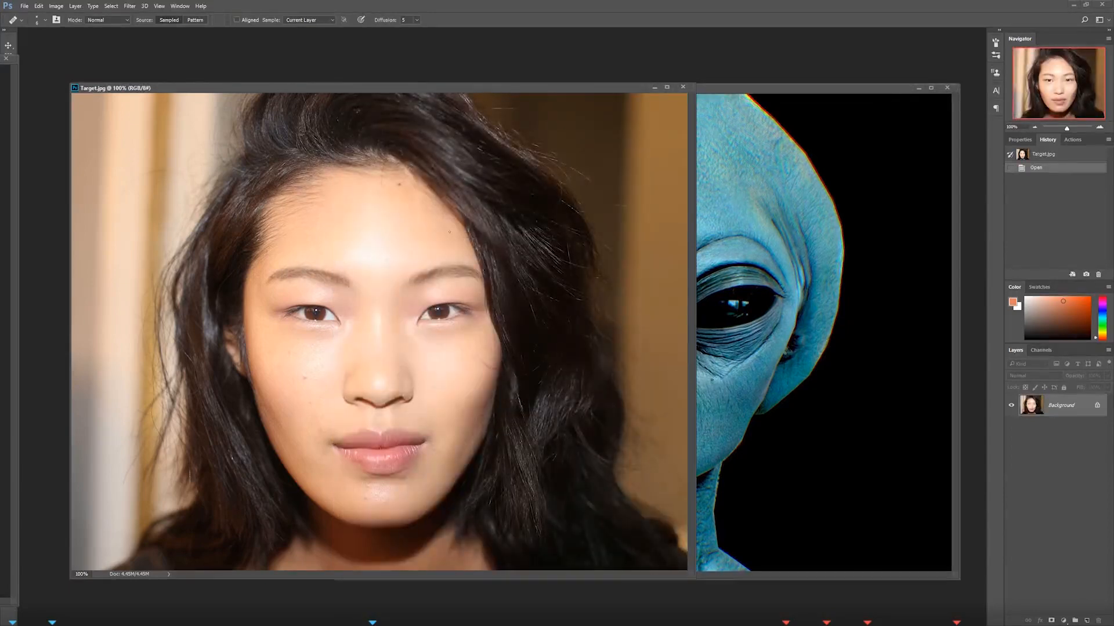
left_click_drag(757, 86, 751, 82)
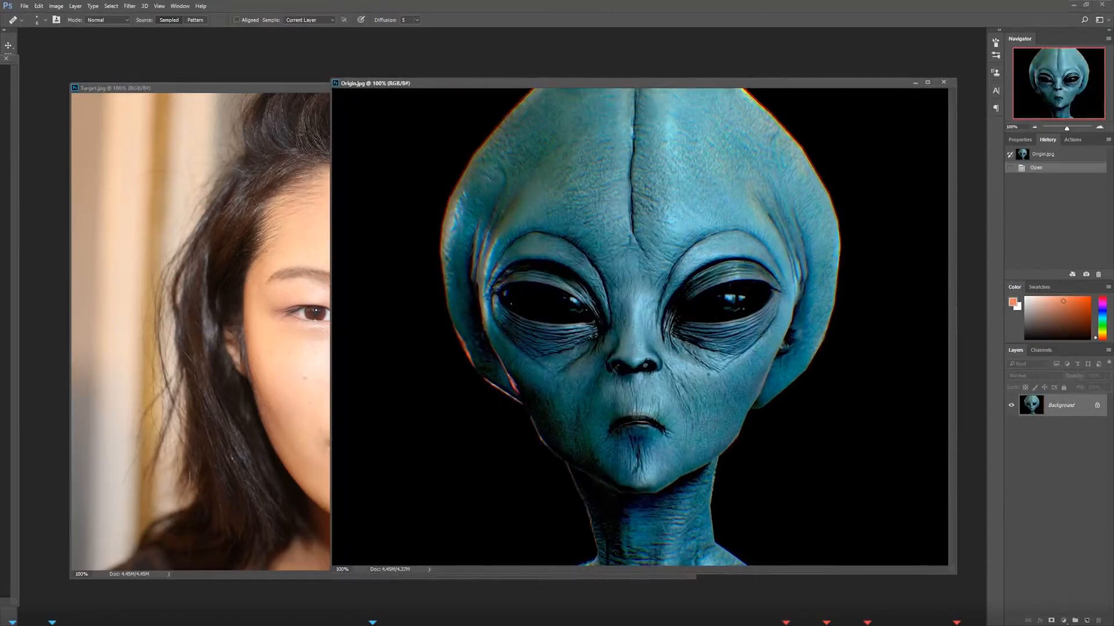
Step: Copy the alien image from Origin.jpg into Target.jpg as a new layer and compare it with the woman's face beneath
key("ctrl")
left_click(615, 232)
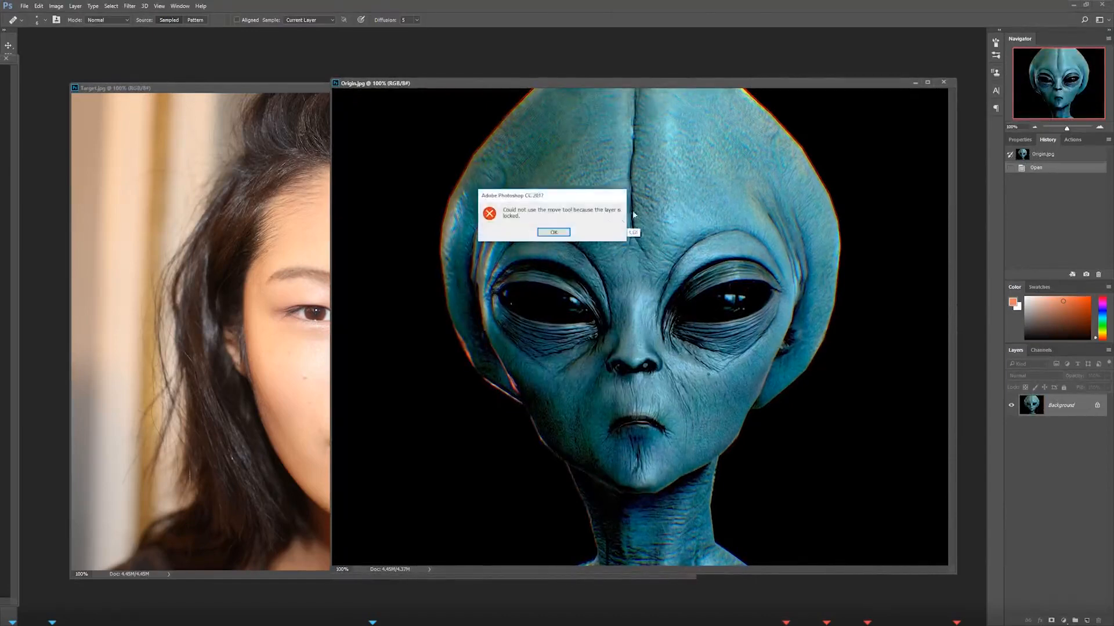
left_click(554, 233)
left_click_drag(1034, 405, 225, 316)
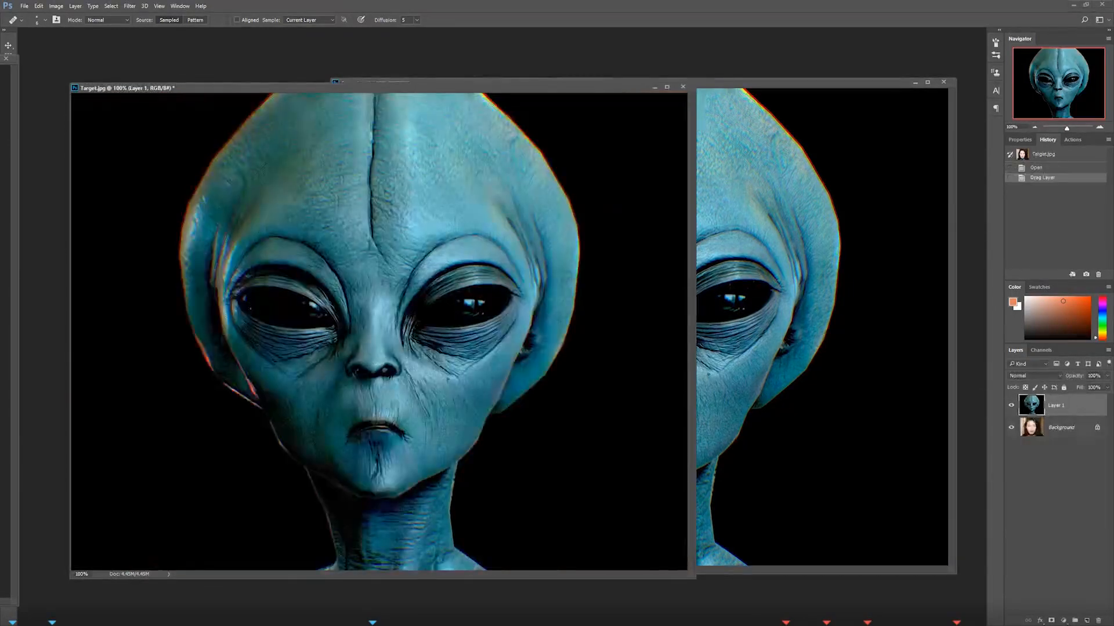
left_click(1011, 406)
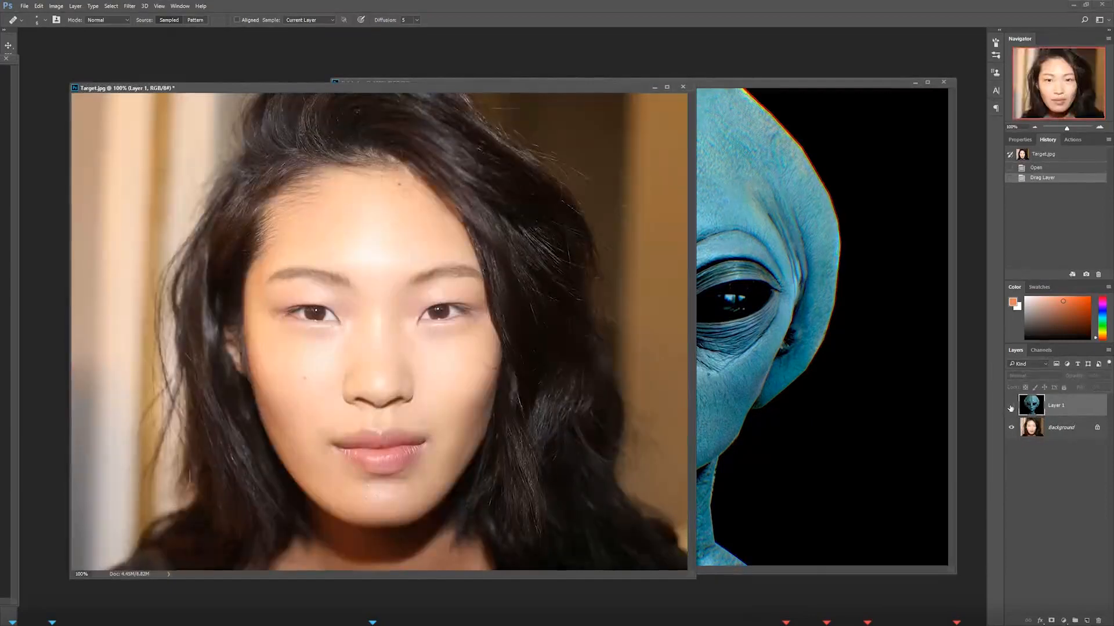
left_click(1011, 405)
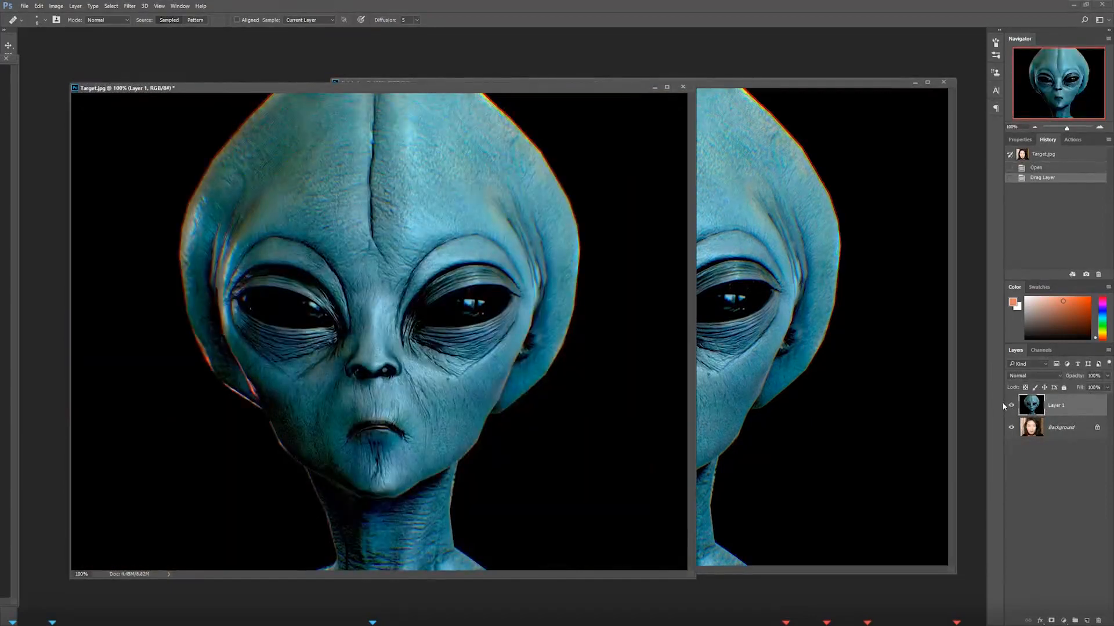
Step: Lower the alien layer's opacity to 79% in Target.jpg, and undo a slight test move of the layer
left_click(1110, 376)
mouse_move(1105, 388)
left_mouse_down()
mouse_move(1068, 388)
mouse_move(1098, 387)
left_mouse_up()
left_click(503, 367)
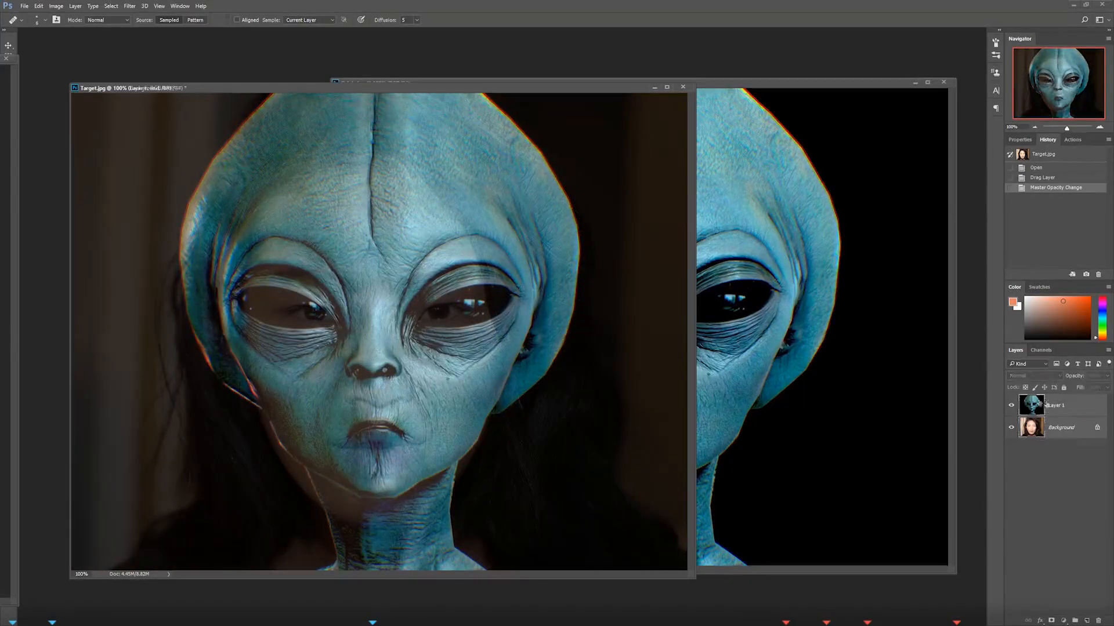
mouse_move(432, 363)
left_mouse_down()
mouse_move(438, 385)
mouse_move(419, 346)
mouse_move(439, 373)
mouse_move(431, 361)
left_mouse_up()
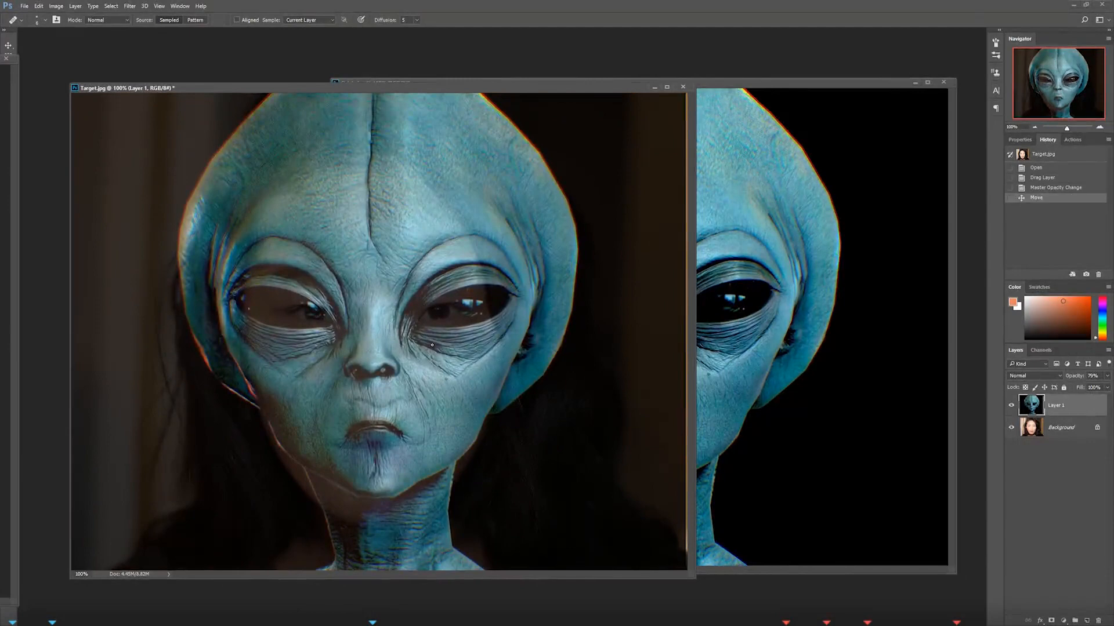
key("ctrl+z")
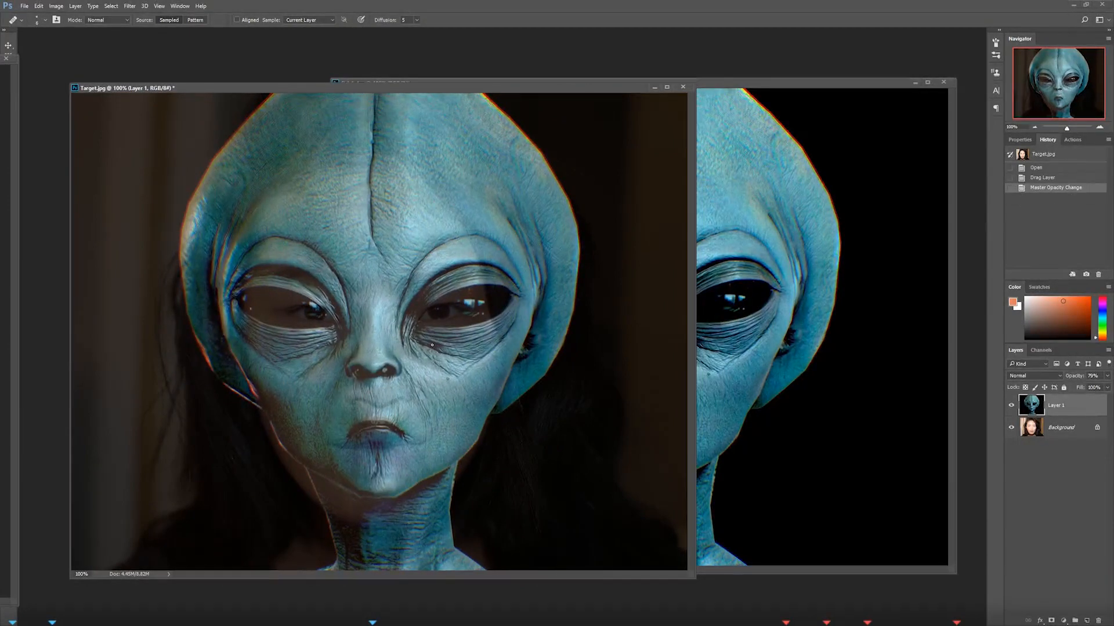
Step: Restore the alien layer's opacity to 100%, and close Origin.jpg so that Target.jpg alone is docked in the workspace
left_click(1106, 376)
left_click_drag(1098, 387, 1108, 387)
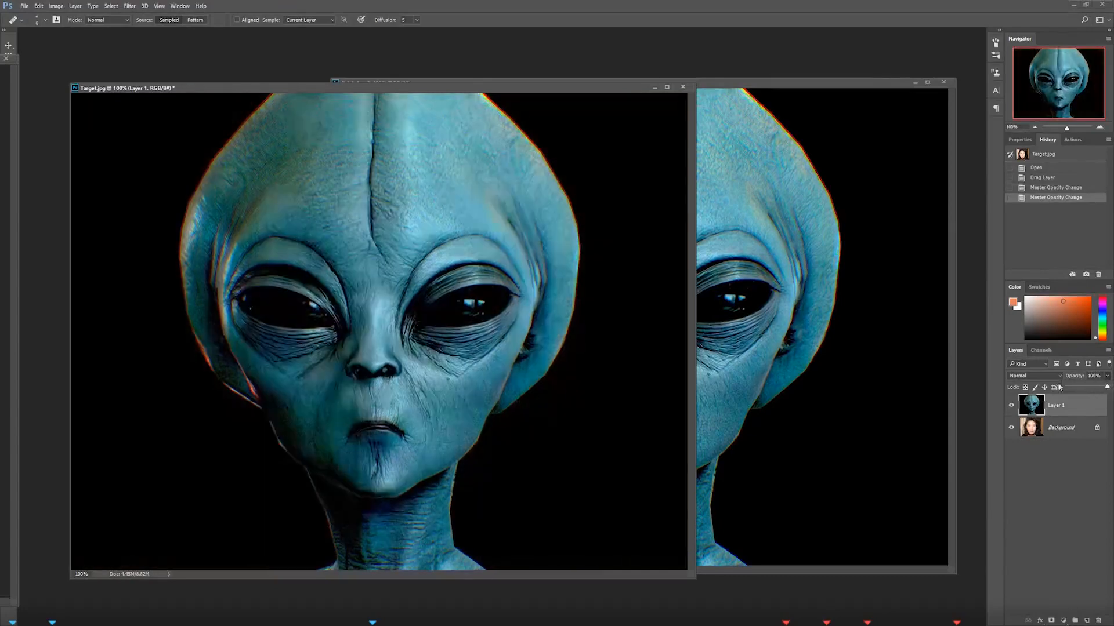
left_click(475, 87)
left_click(905, 82)
left_click(944, 81)
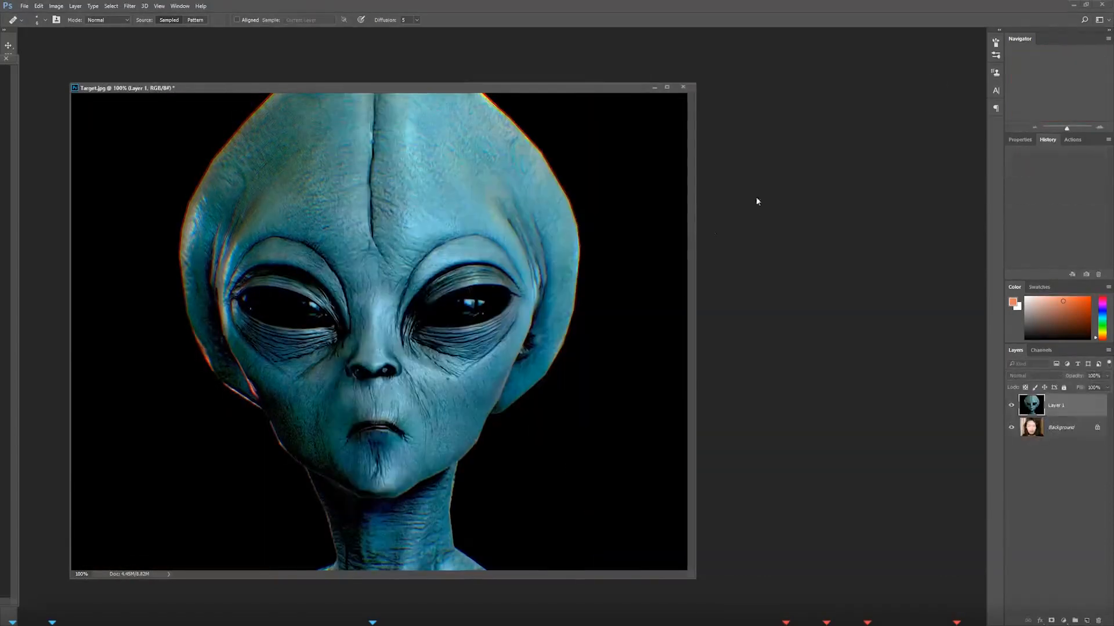
left_click_drag(465, 89, 540, 73)
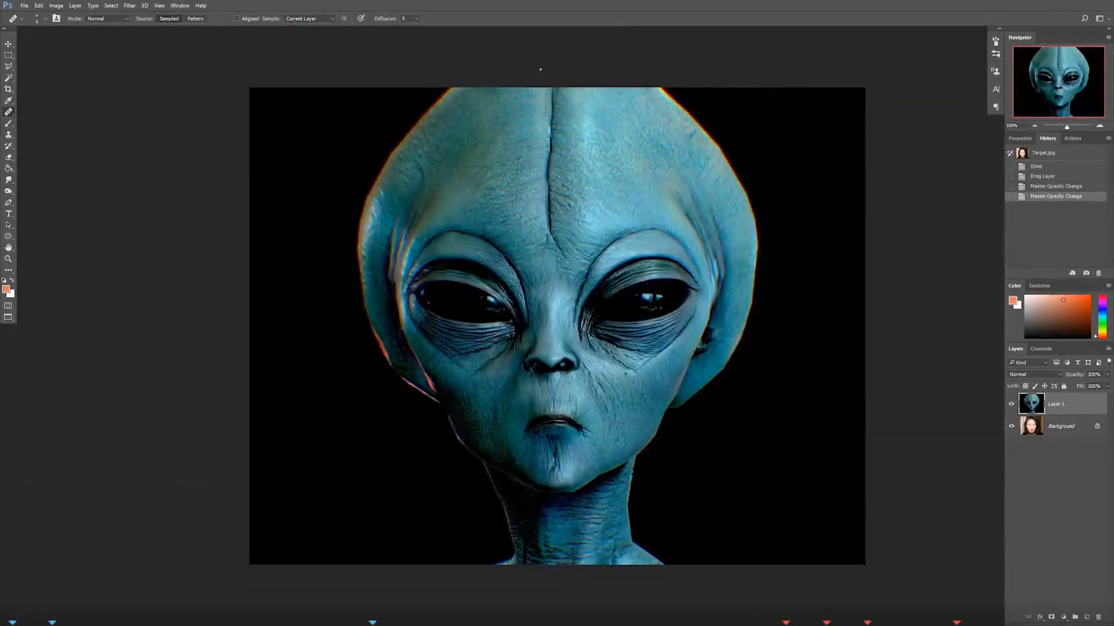
Step: Open Liquify on the alien layer and show the Background layer as an In Front backdrop at 50 opacity
left_click(131, 6)
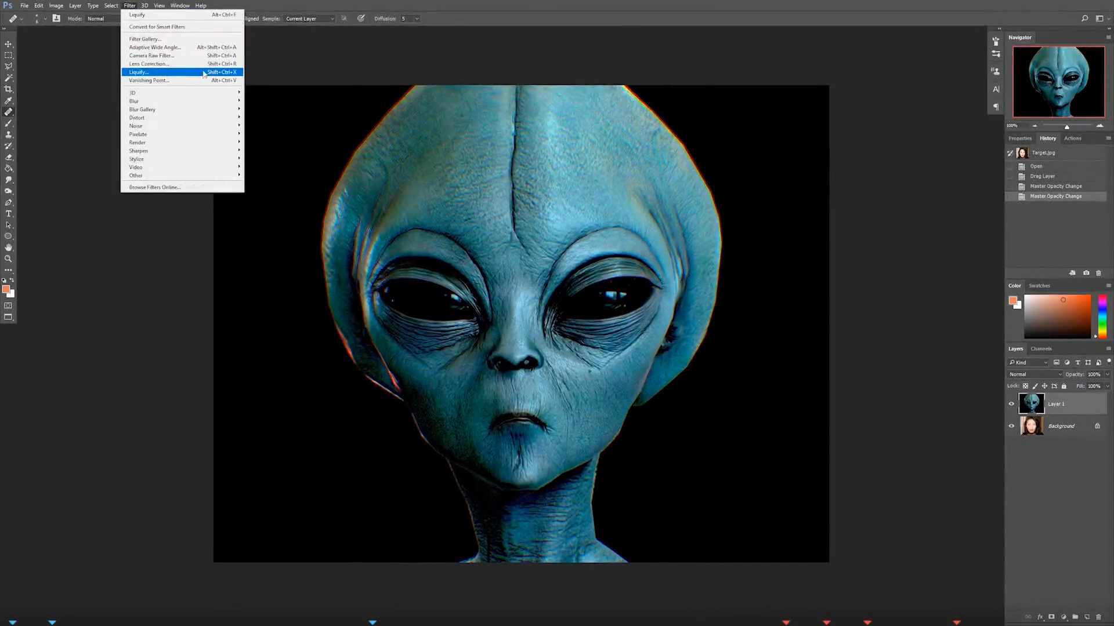
left_click(174, 72)
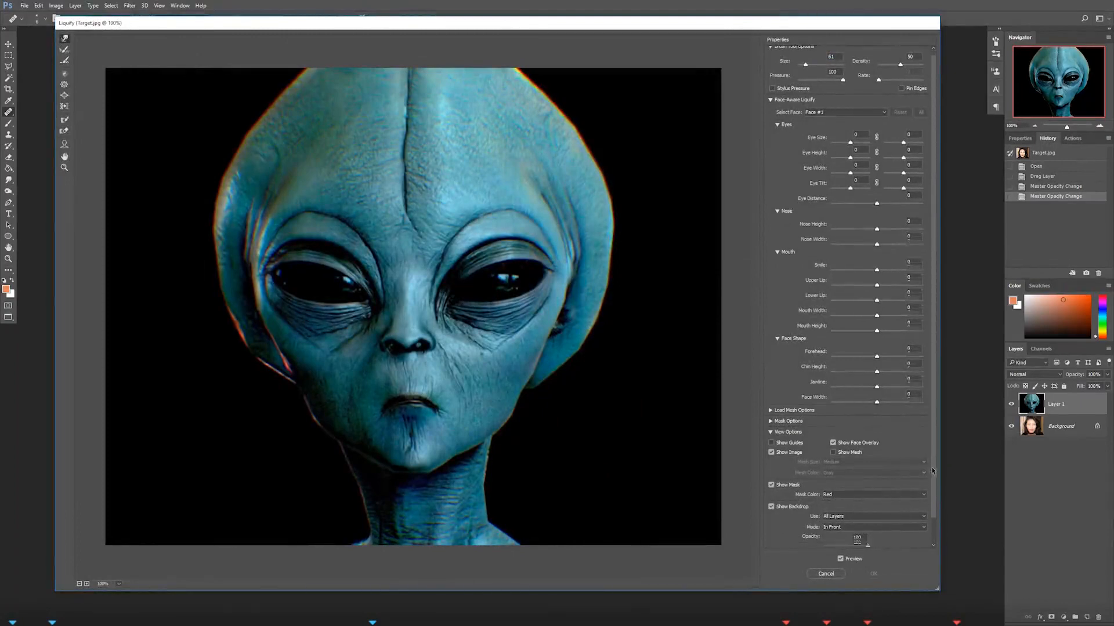
scroll(930, 465, "down", 1)
left_click(772, 479)
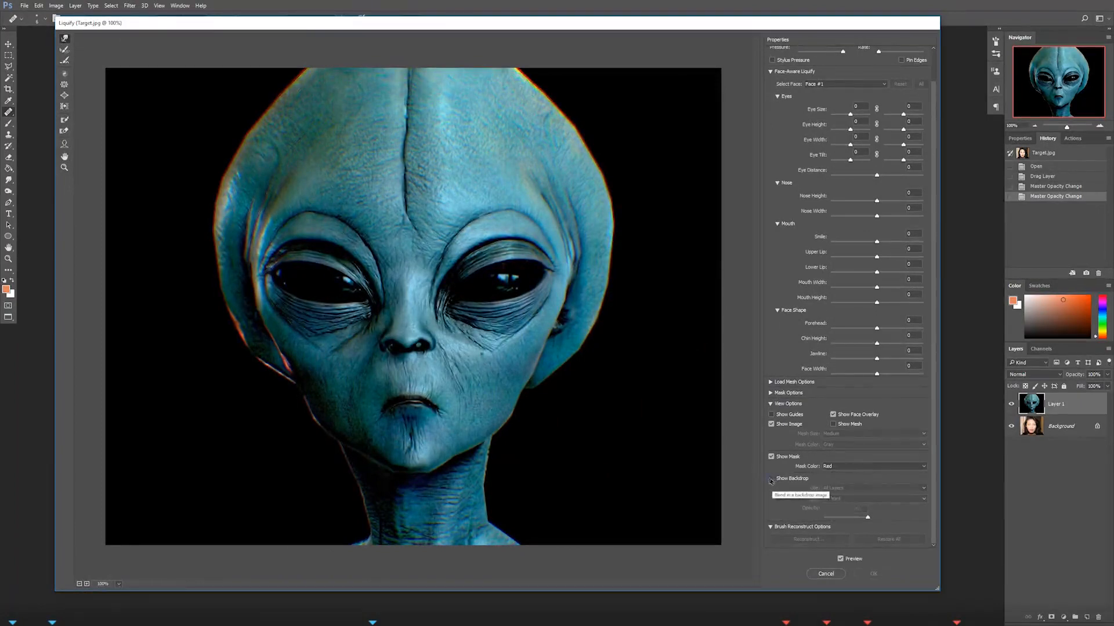
left_click(772, 479)
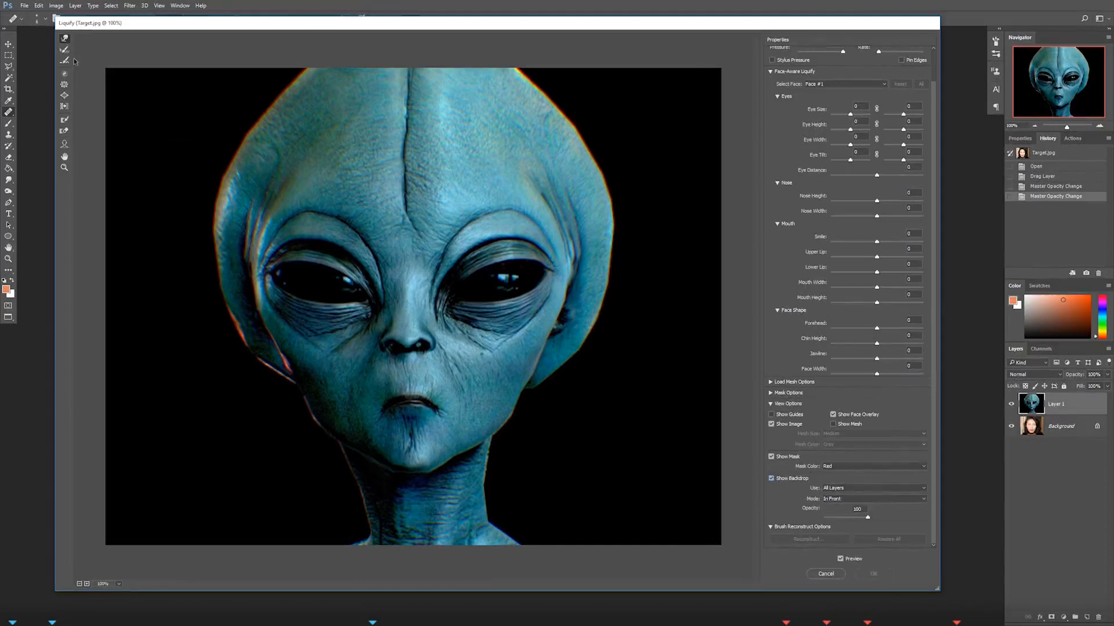
left_click_drag(479, 352, 527, 351)
left_click(918, 488)
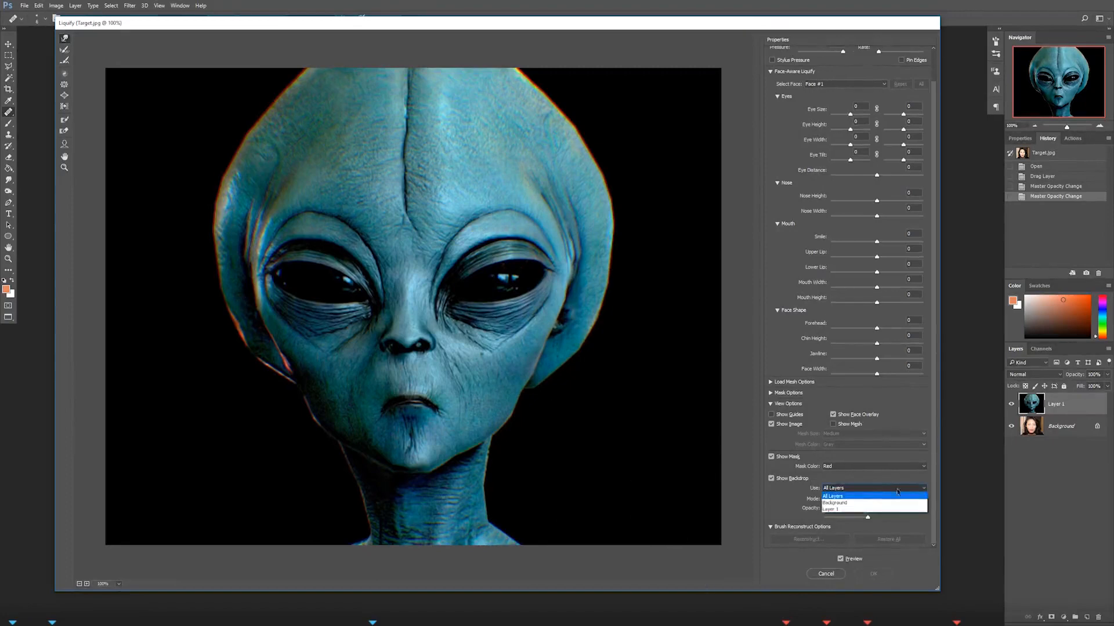
left_click(864, 503)
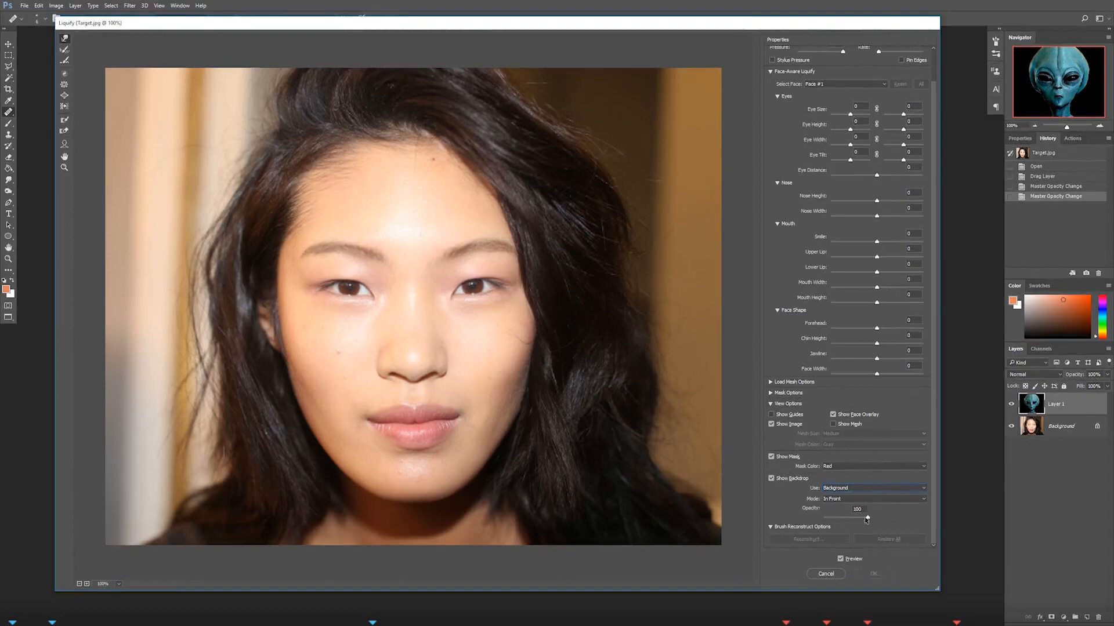
mouse_move(869, 520)
left_mouse_down()
mouse_move(834, 521)
mouse_move(872, 527)
mouse_move(836, 523)
mouse_move(846, 525)
left_mouse_up()
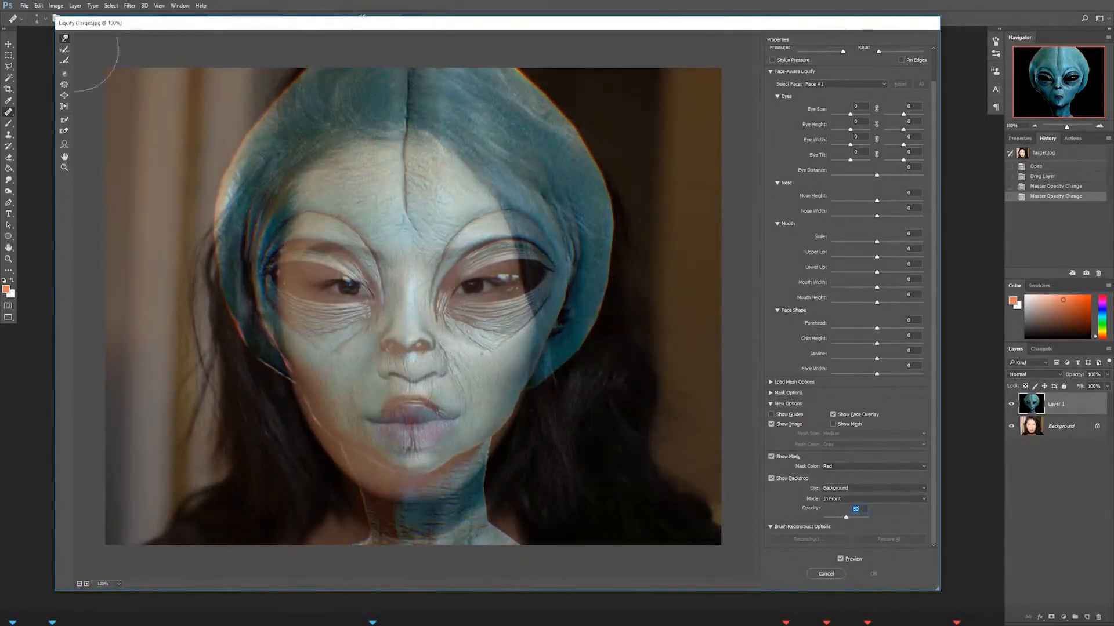
Step: Warp the alien's chin, jaw, mouth and head sides toward the outline of the woman's face with a large Forward Warp brush
key("a")
mouse_move(411, 444)
left_click_drag(470, 438, 536, 450)
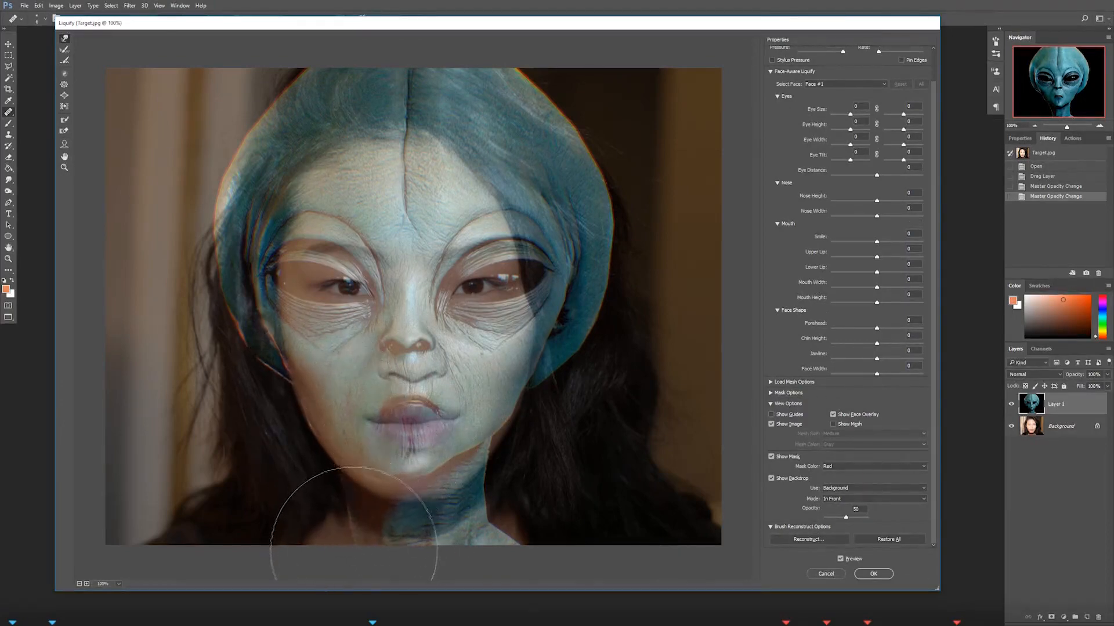
left_click_drag(399, 504, 404, 515)
left_click_drag(430, 462, 431, 469)
mouse_move(412, 413)
left_mouse_down()
mouse_move(472, 443)
mouse_move(451, 489)
mouse_move(421, 499)
mouse_move(486, 501)
mouse_move(472, 473)
mouse_move(418, 490)
mouse_move(378, 484)
left_mouse_up()
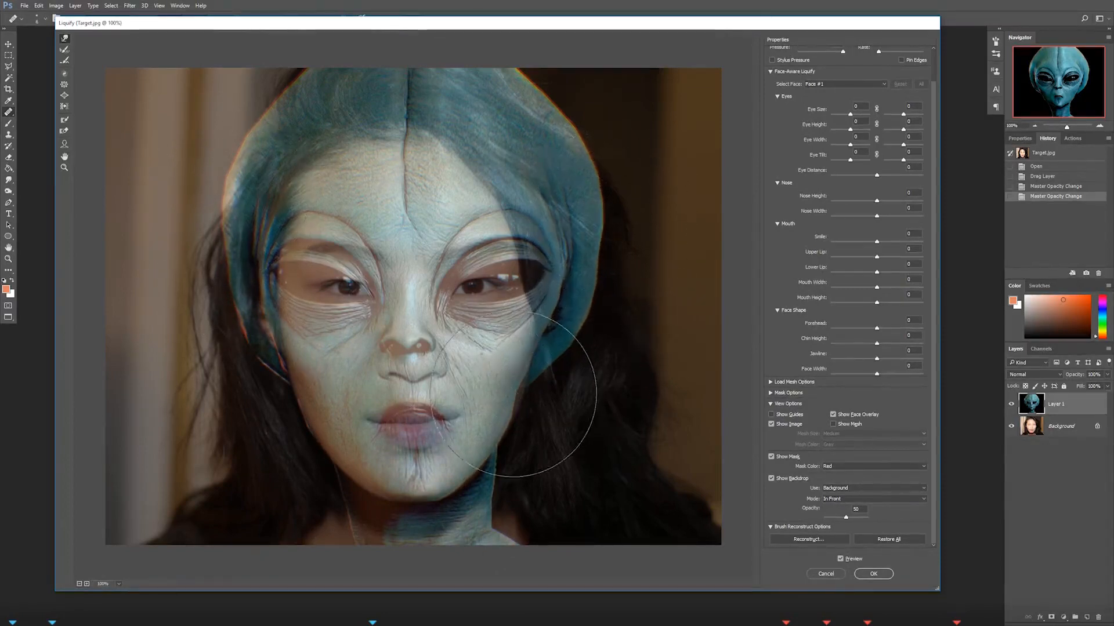
Step: Check the warp with the backdrop faded out, raise the backdrop opacity to 68, and pull the alien's nose down onto the woman's nose
mouse_move(847, 521)
left_mouse_down()
mouse_move(867, 520)
mouse_move(825, 527)
left_mouse_up()
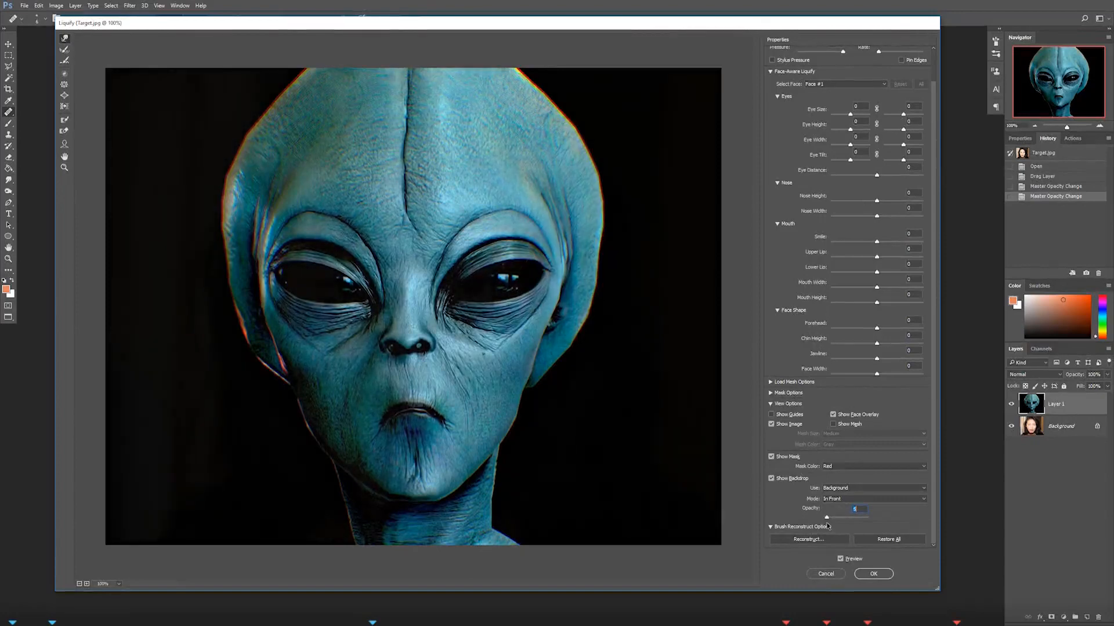
left_click_drag(828, 524, 848, 509)
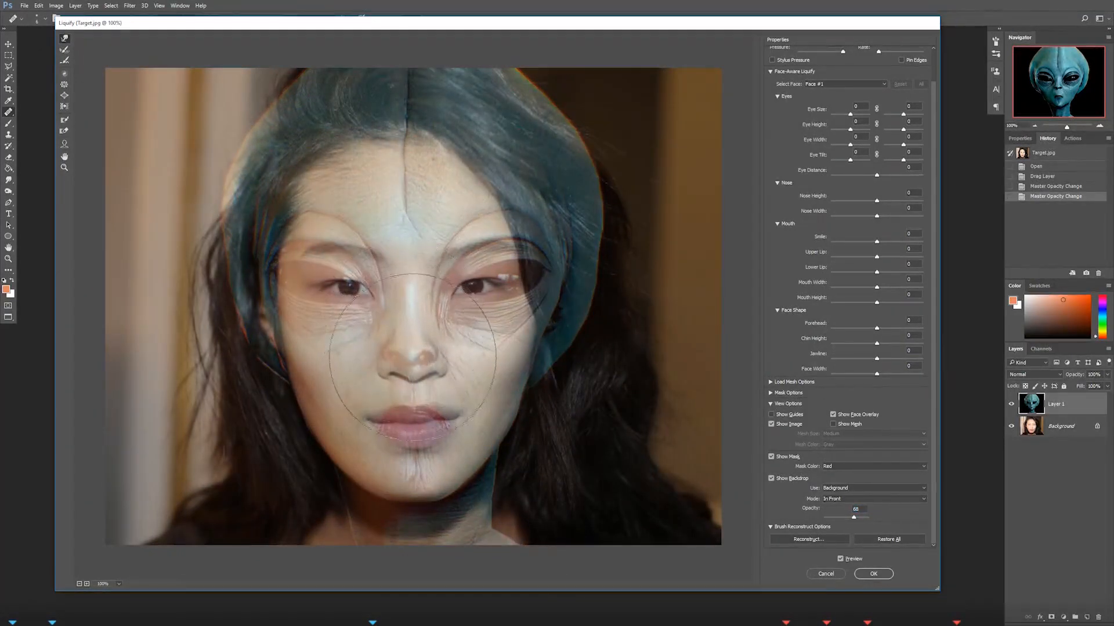
left_click_drag(413, 357, 418, 376)
Step: Warp the alien's eye, brow and under-eye folds on the image's left side onto the woman's eye, and adjust the nostril
mouse_move(389, 286)
left_mouse_down()
mouse_move(352, 296)
mouse_move(360, 289)
left_mouse_up()
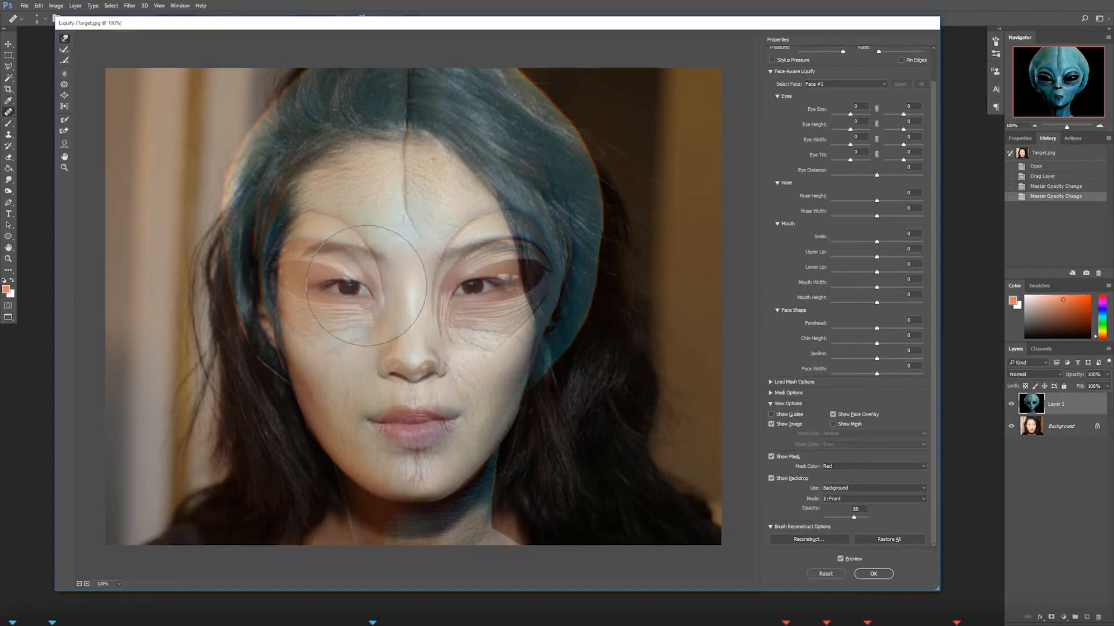
mouse_move(289, 254)
left_mouse_down()
mouse_move(288, 285)
mouse_move(320, 257)
left_mouse_up()
mouse_move(331, 217)
left_mouse_down()
mouse_move(305, 218)
mouse_move(298, 233)
mouse_move(358, 230)
mouse_move(358, 244)
mouse_move(350, 223)
mouse_move(314, 230)
left_mouse_up()
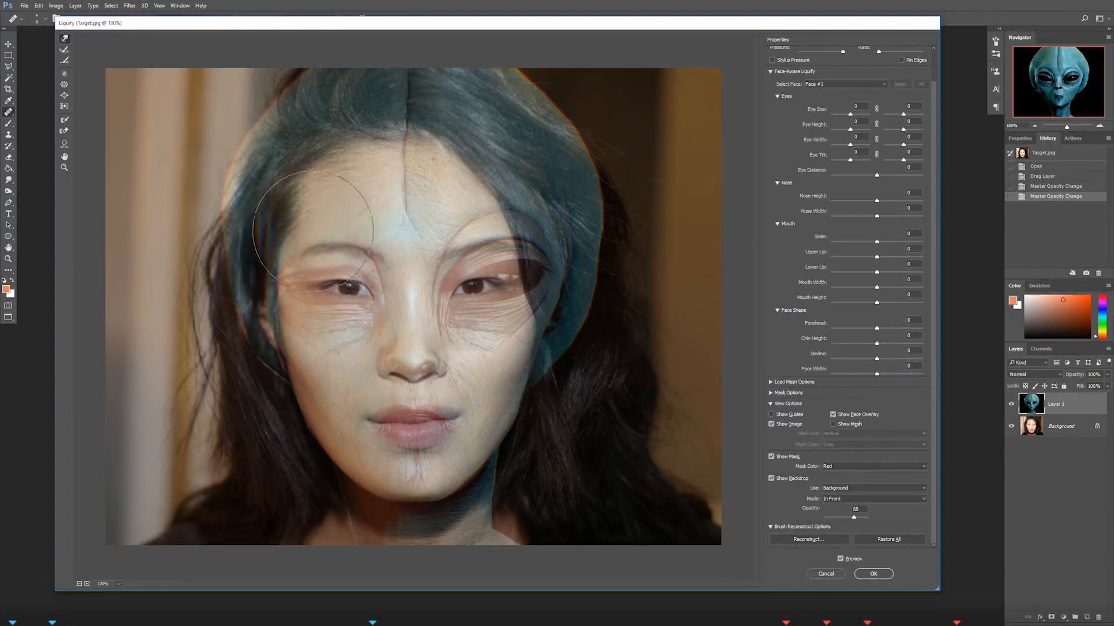
left_click_drag(376, 251, 380, 250)
mouse_move(380, 313)
left_mouse_down()
mouse_move(391, 310)
mouse_move(325, 337)
mouse_move(308, 316)
left_mouse_up()
right_click(299, 300, "alt")
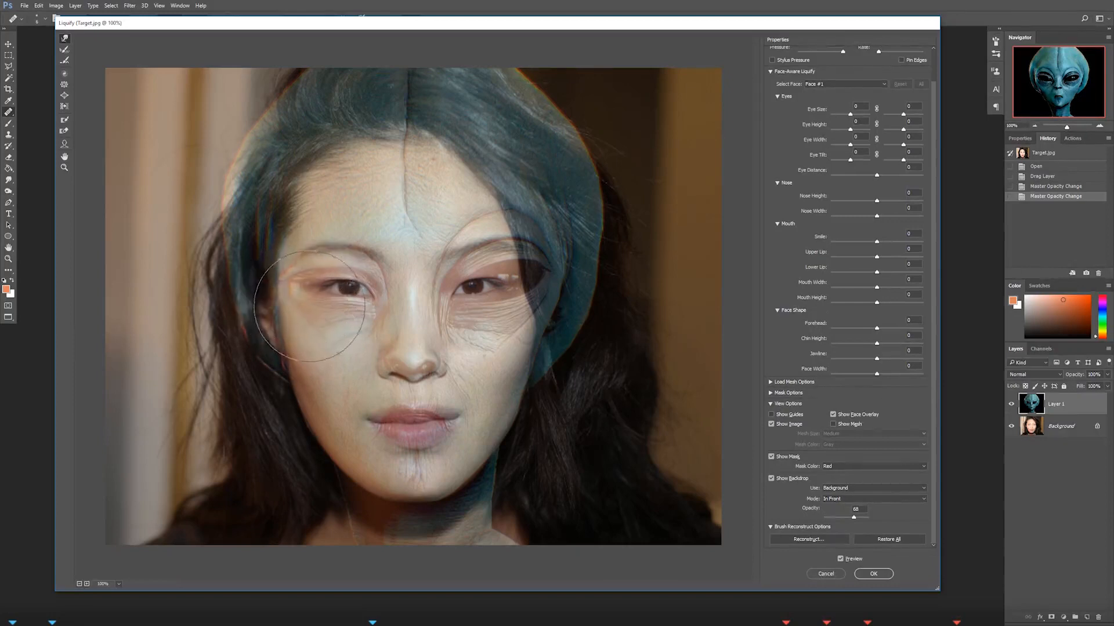
left_click_drag(325, 305, 293, 280)
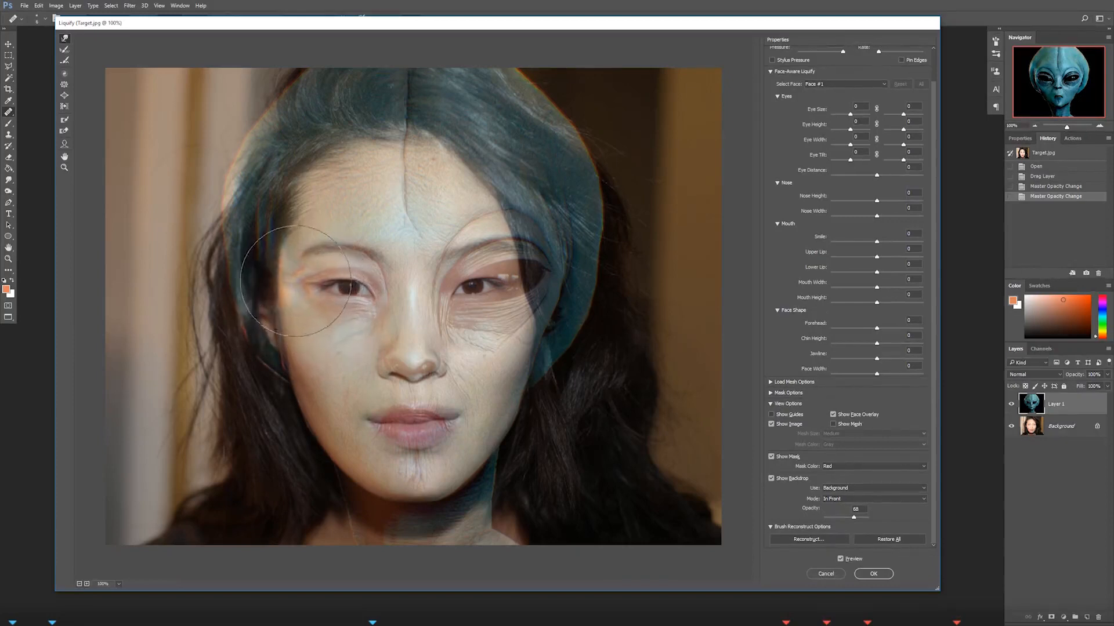
mouse_move(317, 268)
left_mouse_down()
mouse_move(314, 239)
mouse_move(308, 256)
mouse_move(333, 220)
mouse_move(319, 227)
mouse_move(331, 243)
mouse_move(280, 254)
mouse_move(299, 272)
mouse_move(334, 256)
left_mouse_up()
left_click_drag(376, 309, 377, 305)
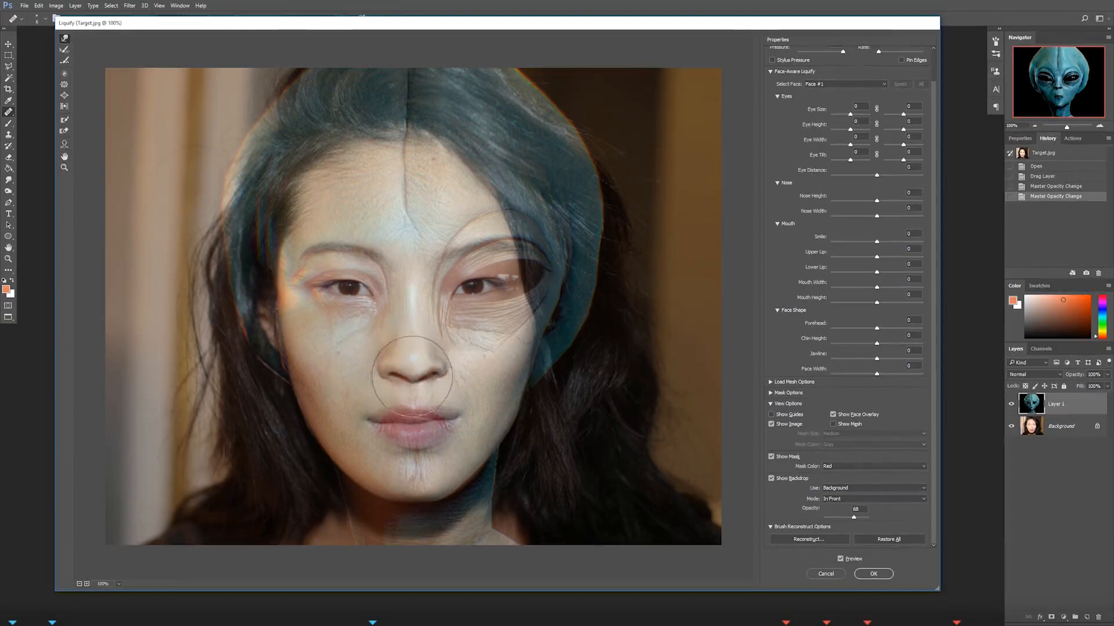
left_click_drag(399, 366, 371, 362)
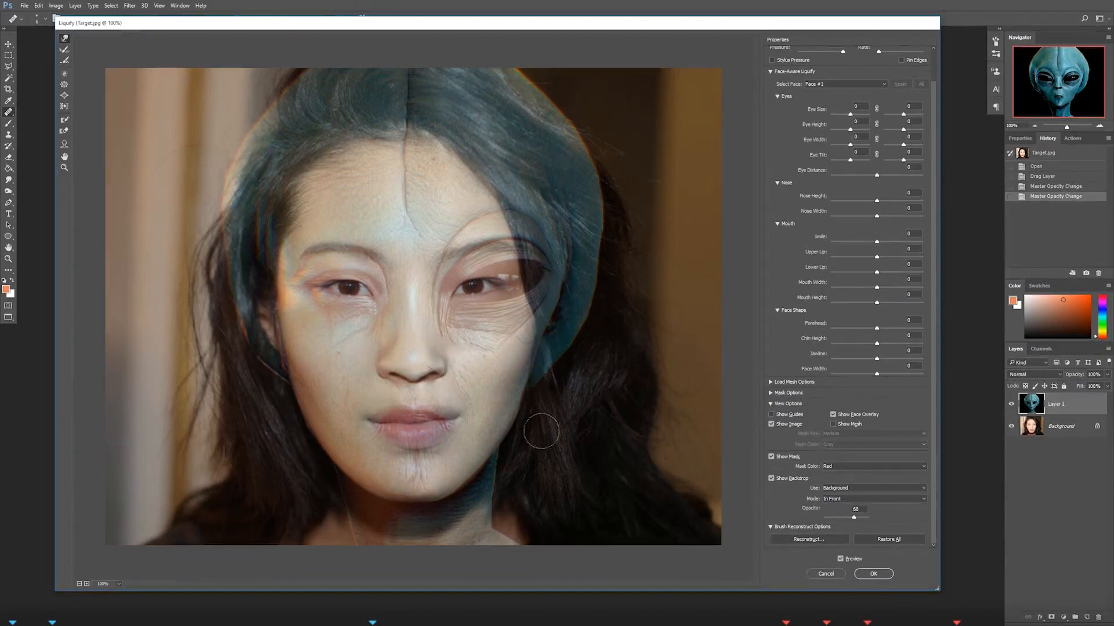
Step: Lower the backdrop opacity to 4 and retouch the distorted outer corner of the warped eye
left_click_drag(853, 517, 825, 519)
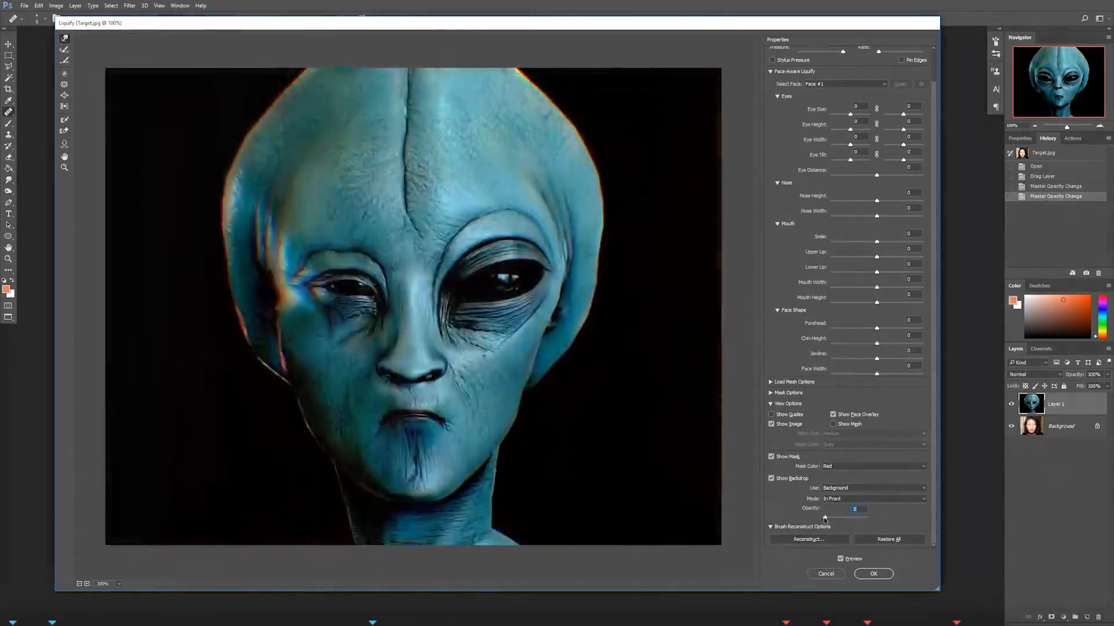
left_click_drag(316, 303, 340, 294, "alt")
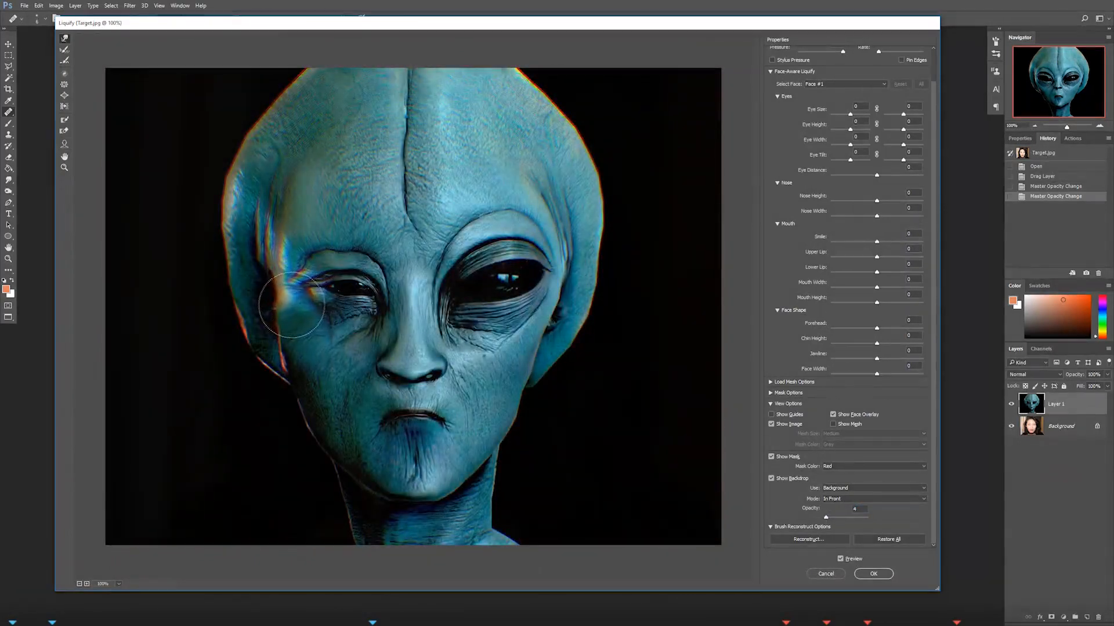
mouse_move(303, 311)
left_mouse_down("alt")
mouse_move(351, 311)
mouse_move(321, 325)
mouse_move(336, 324)
left_mouse_up("alt")
Step: Push the image-left side of the alien's head and ear inward with a large brush, and nudge the top of the skull down
left_click_drag(236, 346, 257, 343)
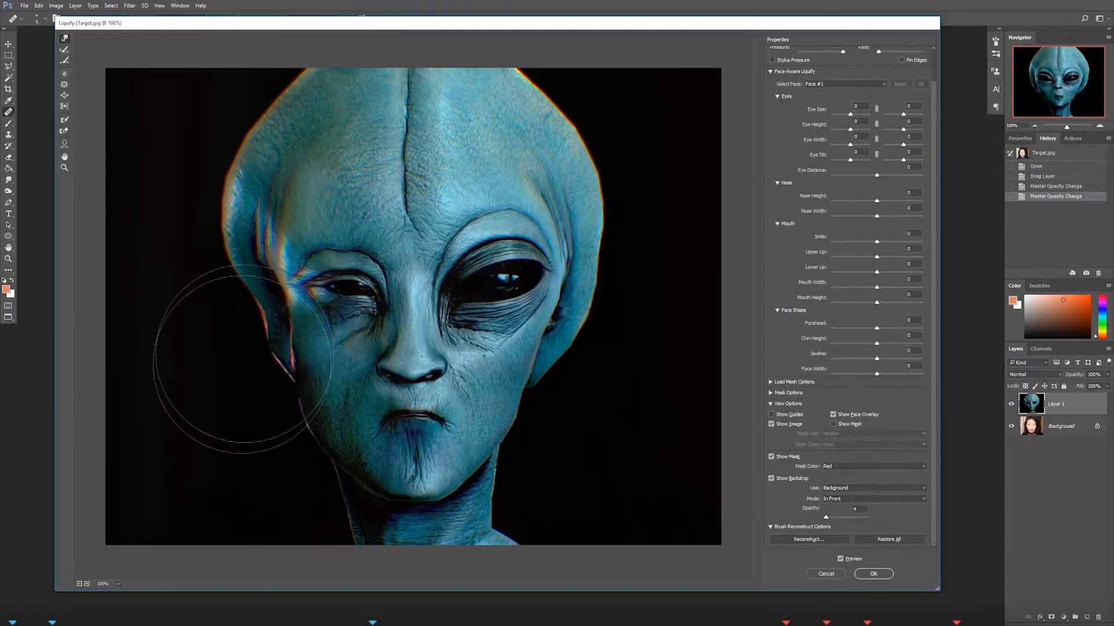
left_click_drag(221, 259, 231, 257)
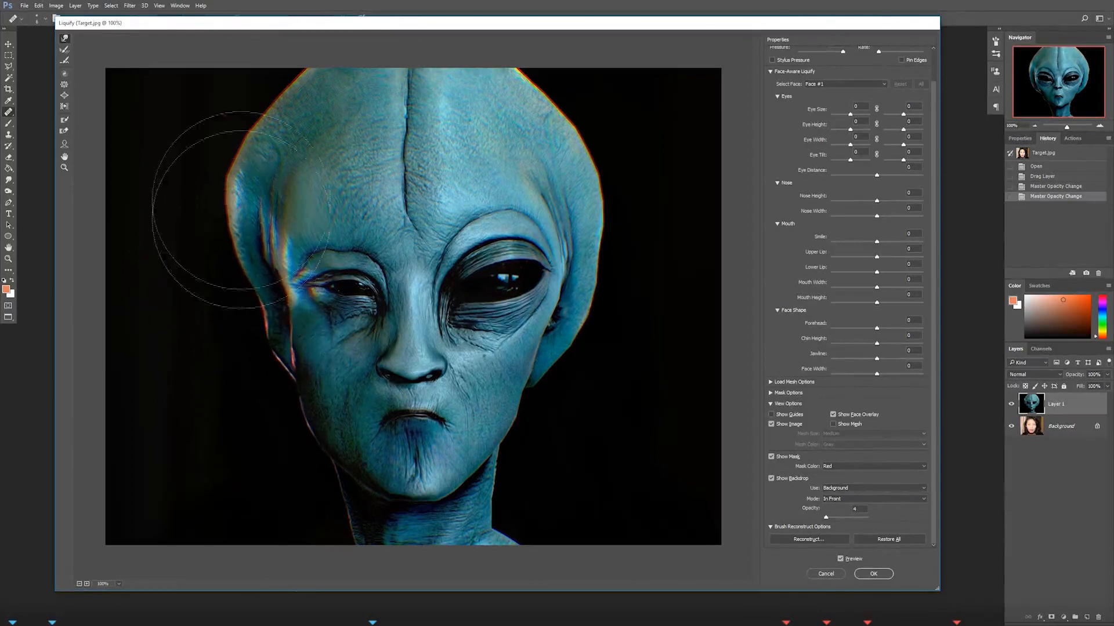
mouse_move(245, 202)
left_mouse_down()
mouse_move(259, 202)
mouse_move(250, 248)
left_mouse_up()
left_click_drag(249, 152, 290, 94)
left_click_drag(347, 71, 348, 78)
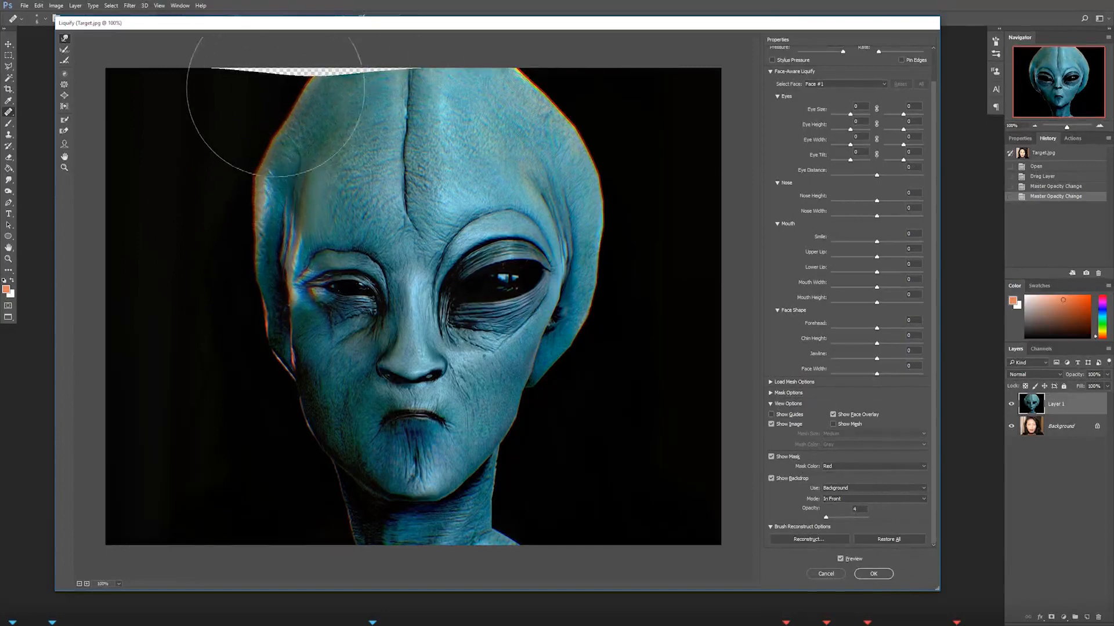
left_click_drag(447, 102, 450, 109)
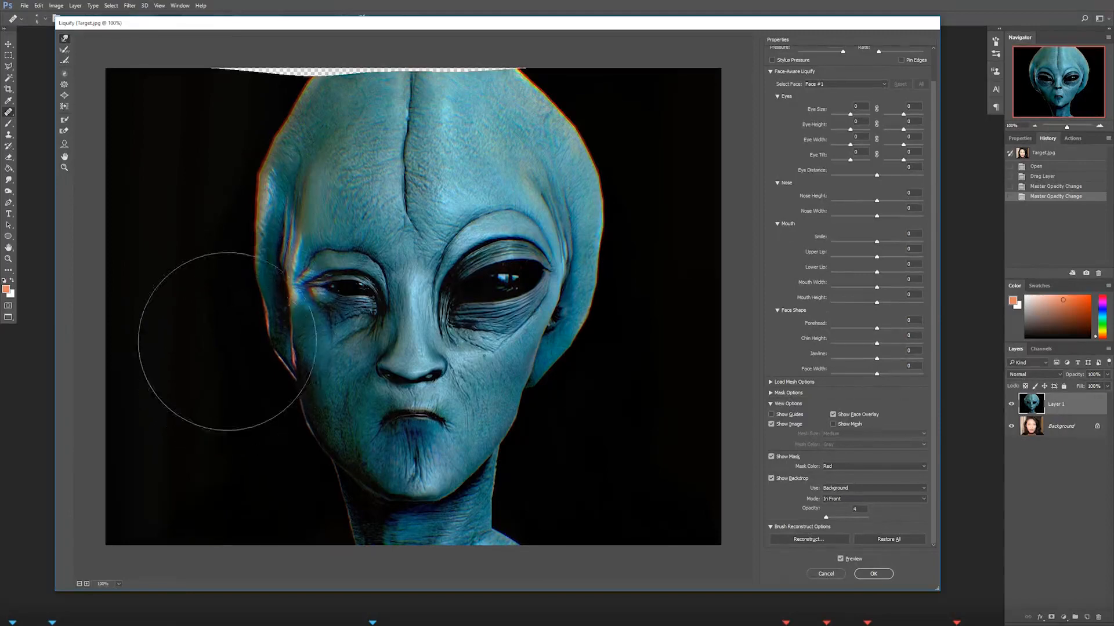
Step: Refine the warped eye's brow, the chin and the lower ear edge with smaller brushes, and apply the Liquify changes
left_click_drag(327, 332, 287, 338)
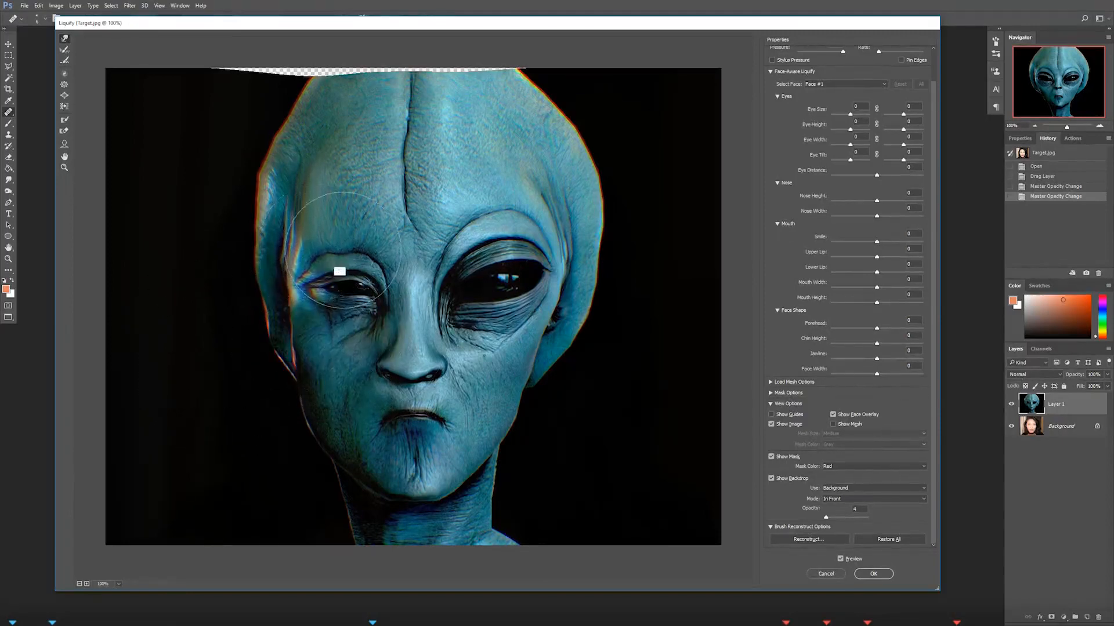
left_click_drag(311, 252, 279, 254)
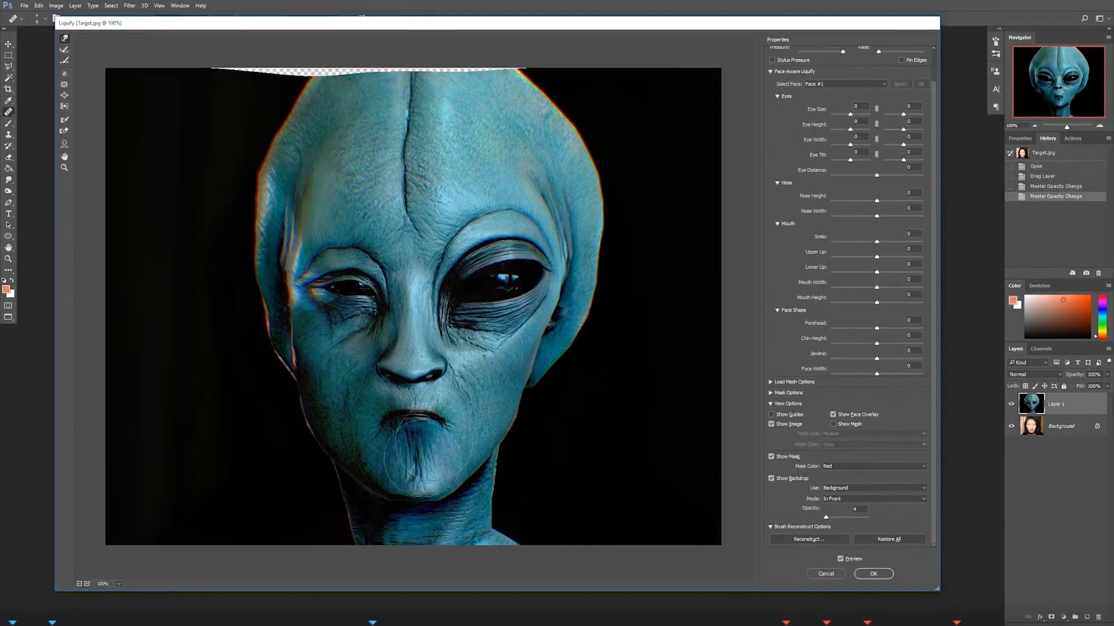
mouse_move(420, 448)
left_mouse_down()
mouse_move(417, 459)
mouse_move(418, 444)
left_mouse_up()
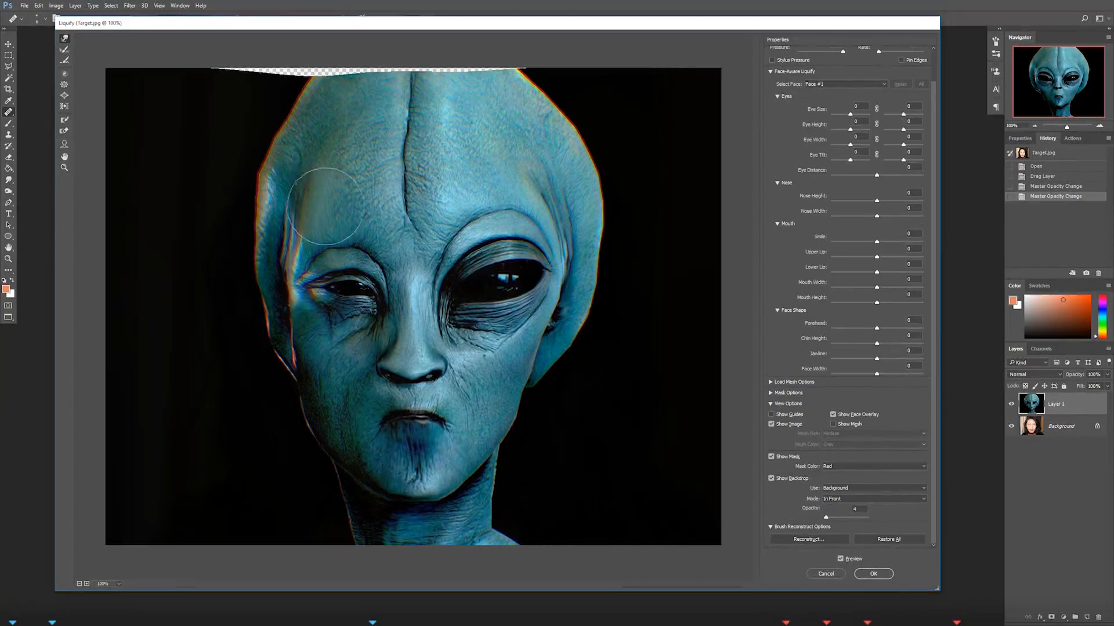
mouse_move(366, 195)
left_mouse_down()
mouse_move(376, 163)
mouse_move(281, 229)
mouse_move(300, 240)
mouse_move(303, 290)
mouse_move(340, 291)
mouse_move(308, 284)
left_mouse_up()
mouse_move(357, 240)
left_mouse_down()
mouse_move(311, 256)
mouse_move(330, 242)
left_mouse_up()
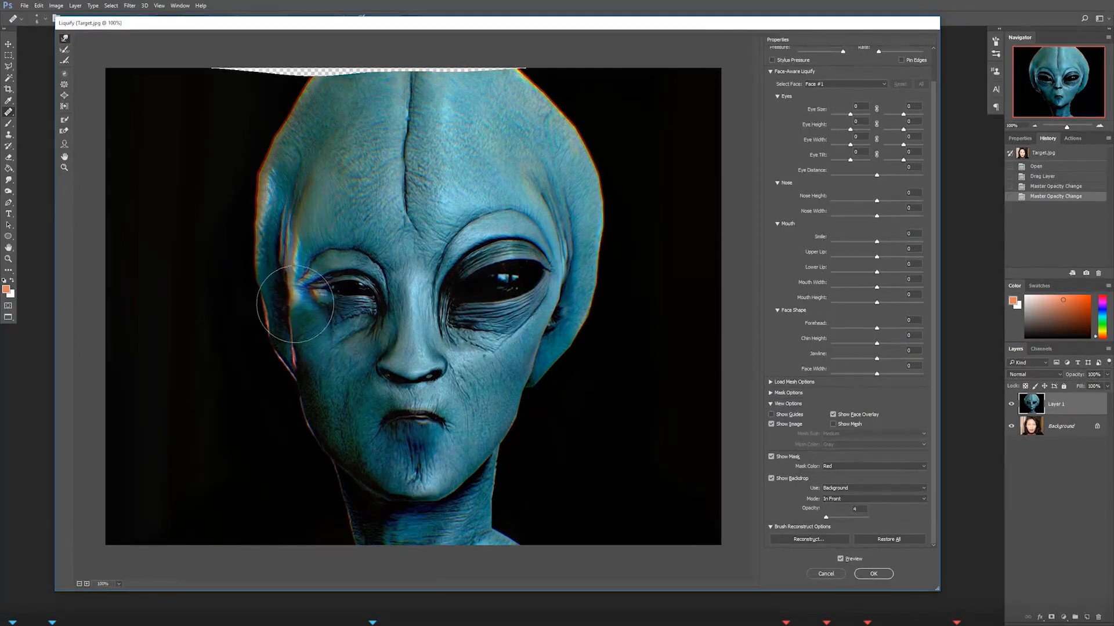
left_click_drag(262, 326, 268, 347)
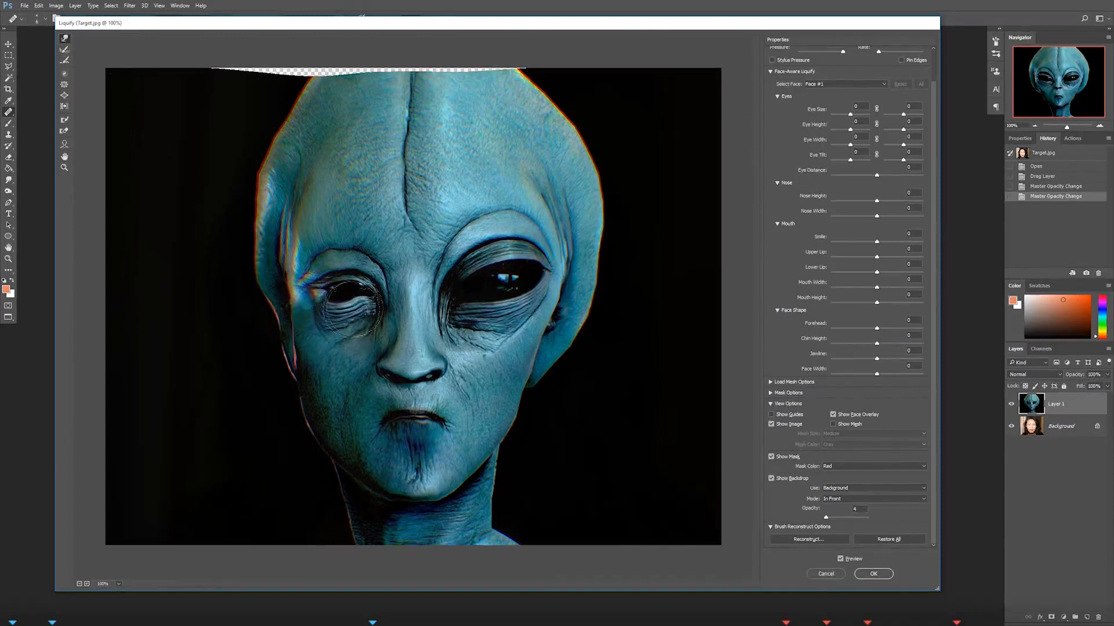
right_click(341, 297, "alt")
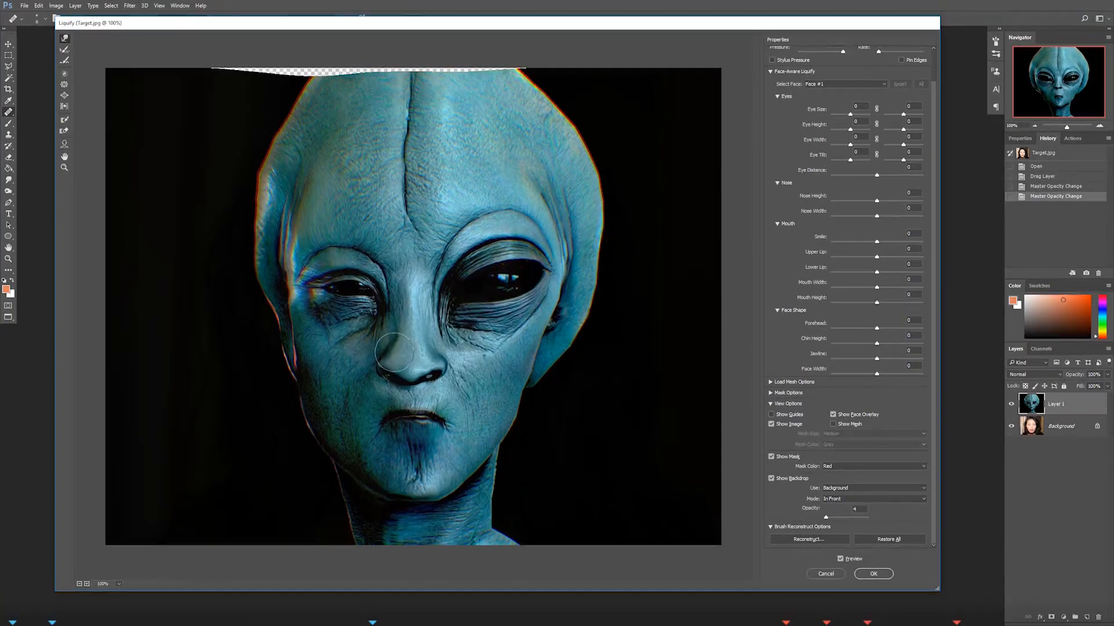
key("Return")
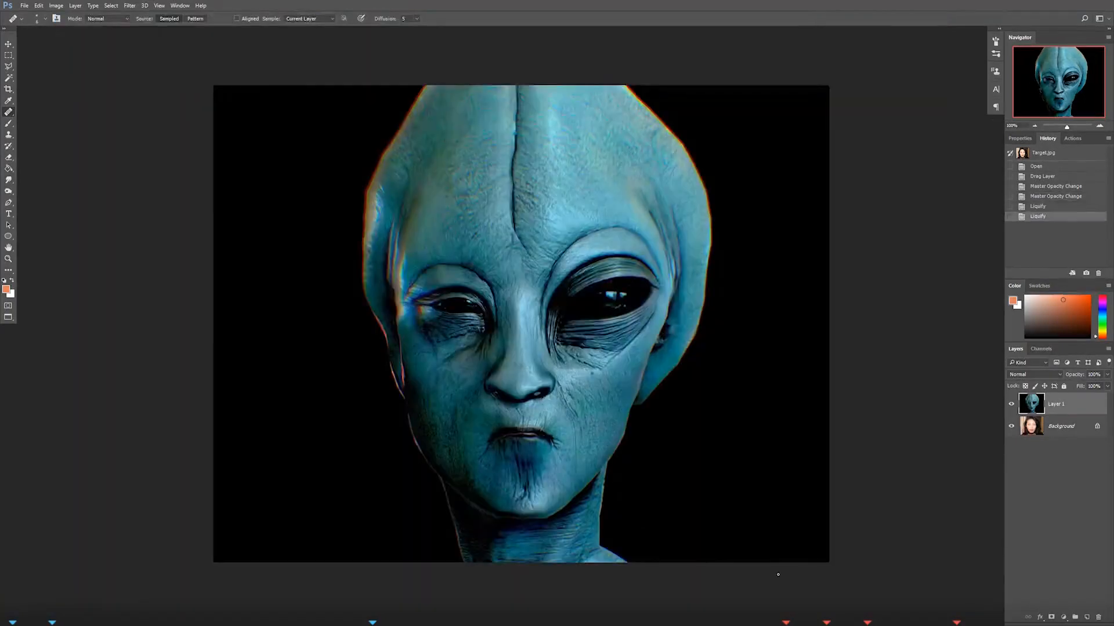